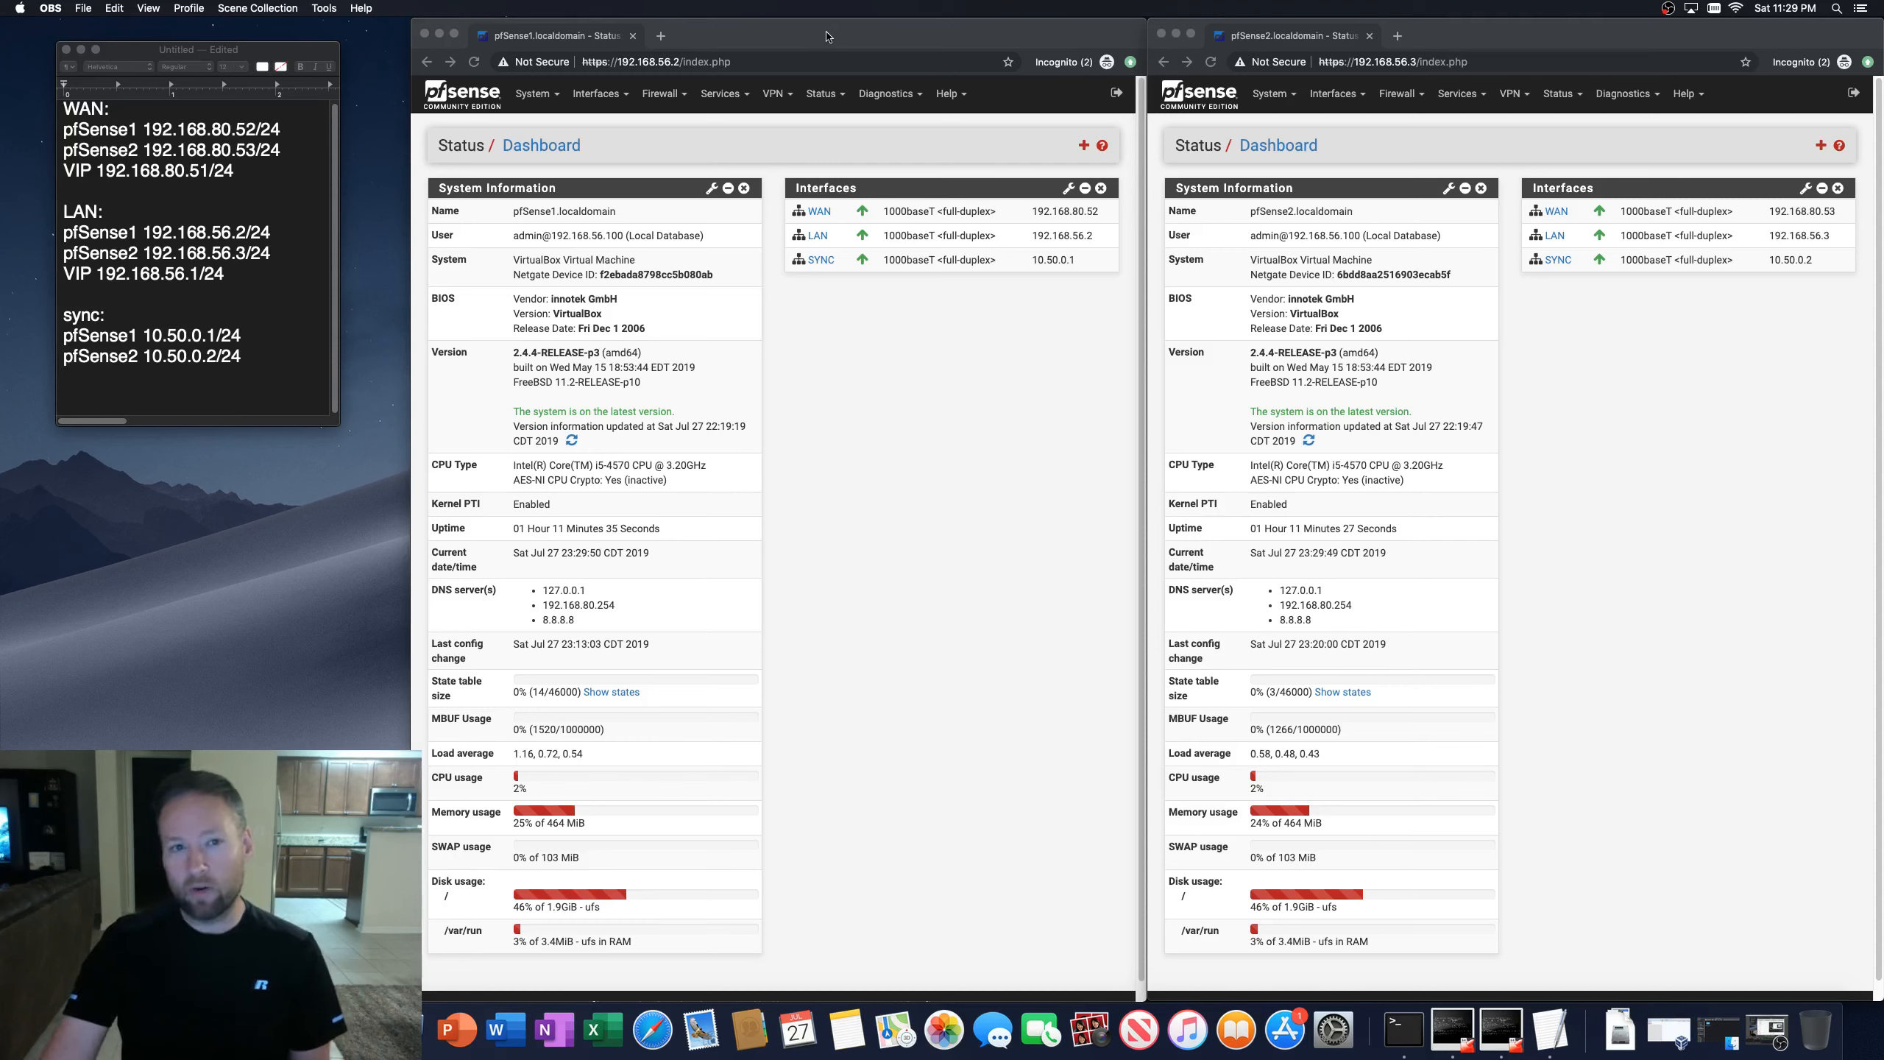
Step: Open the interfaces status page on the first pfSense firewall
click(827, 35)
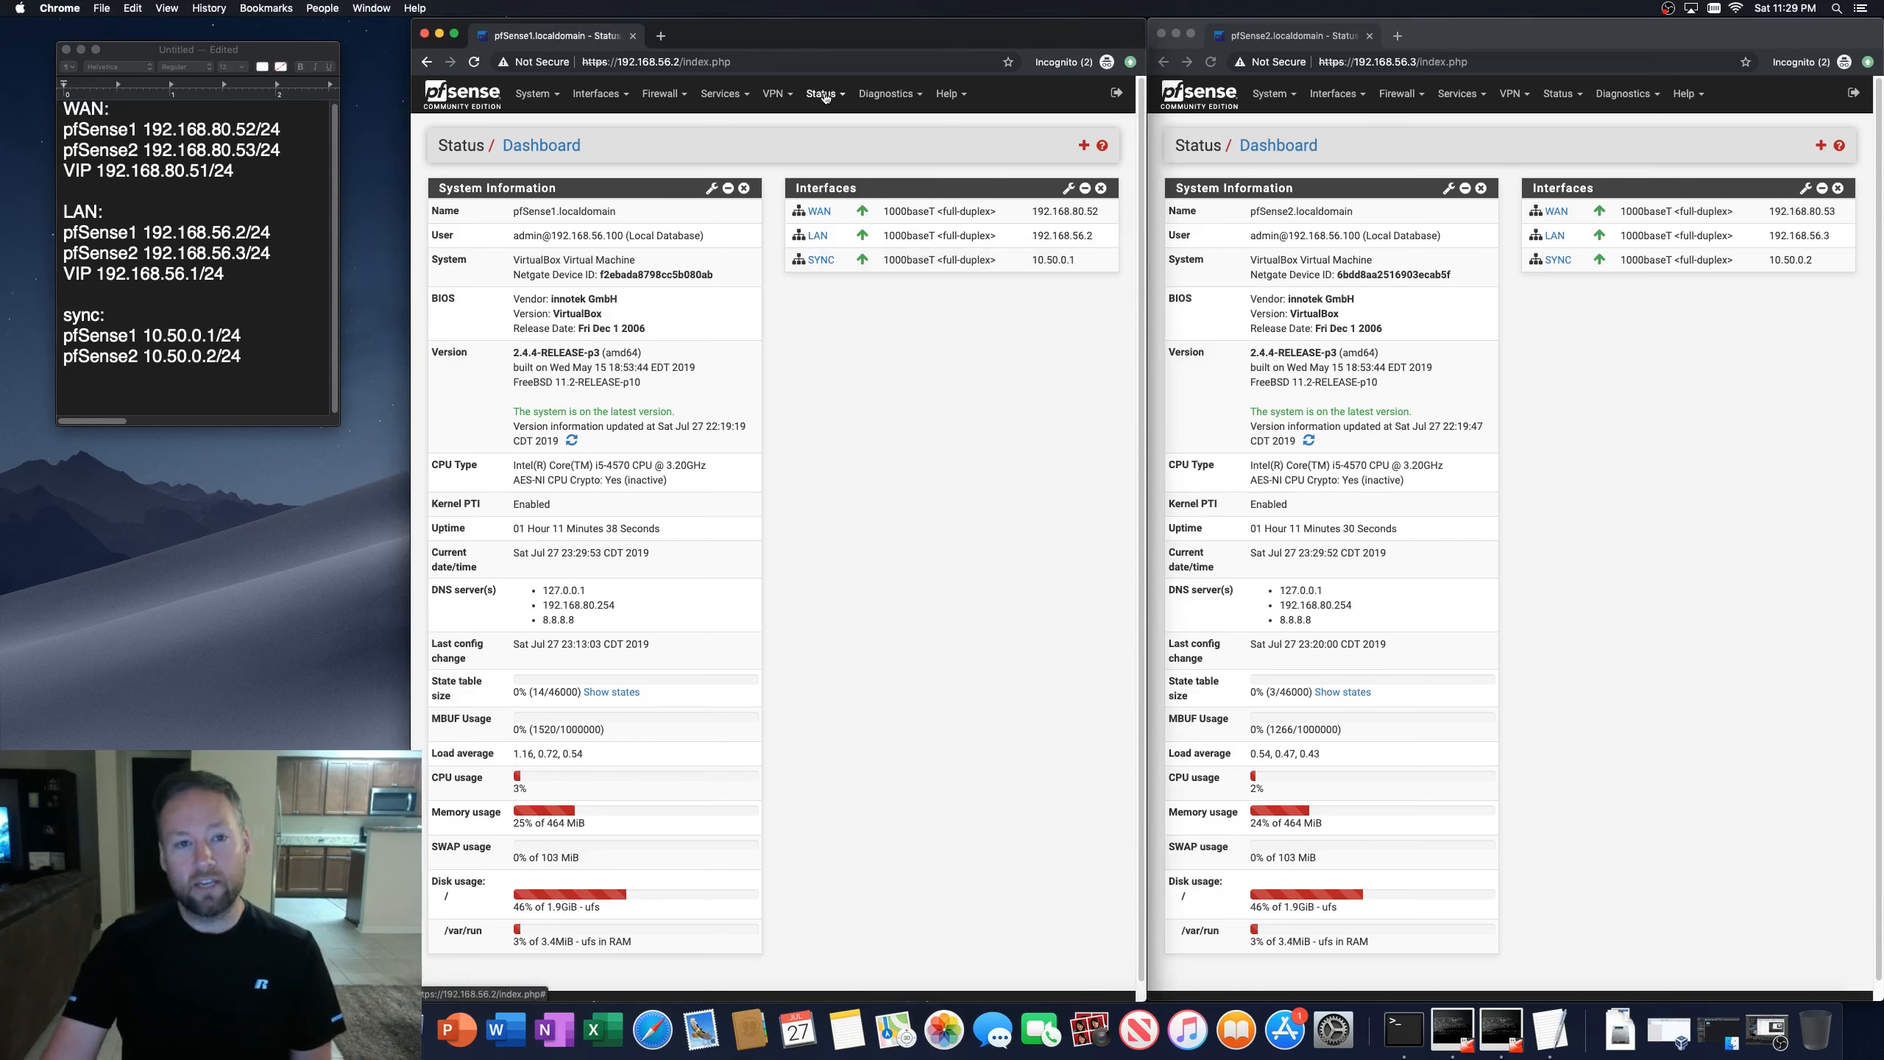
click(825, 95)
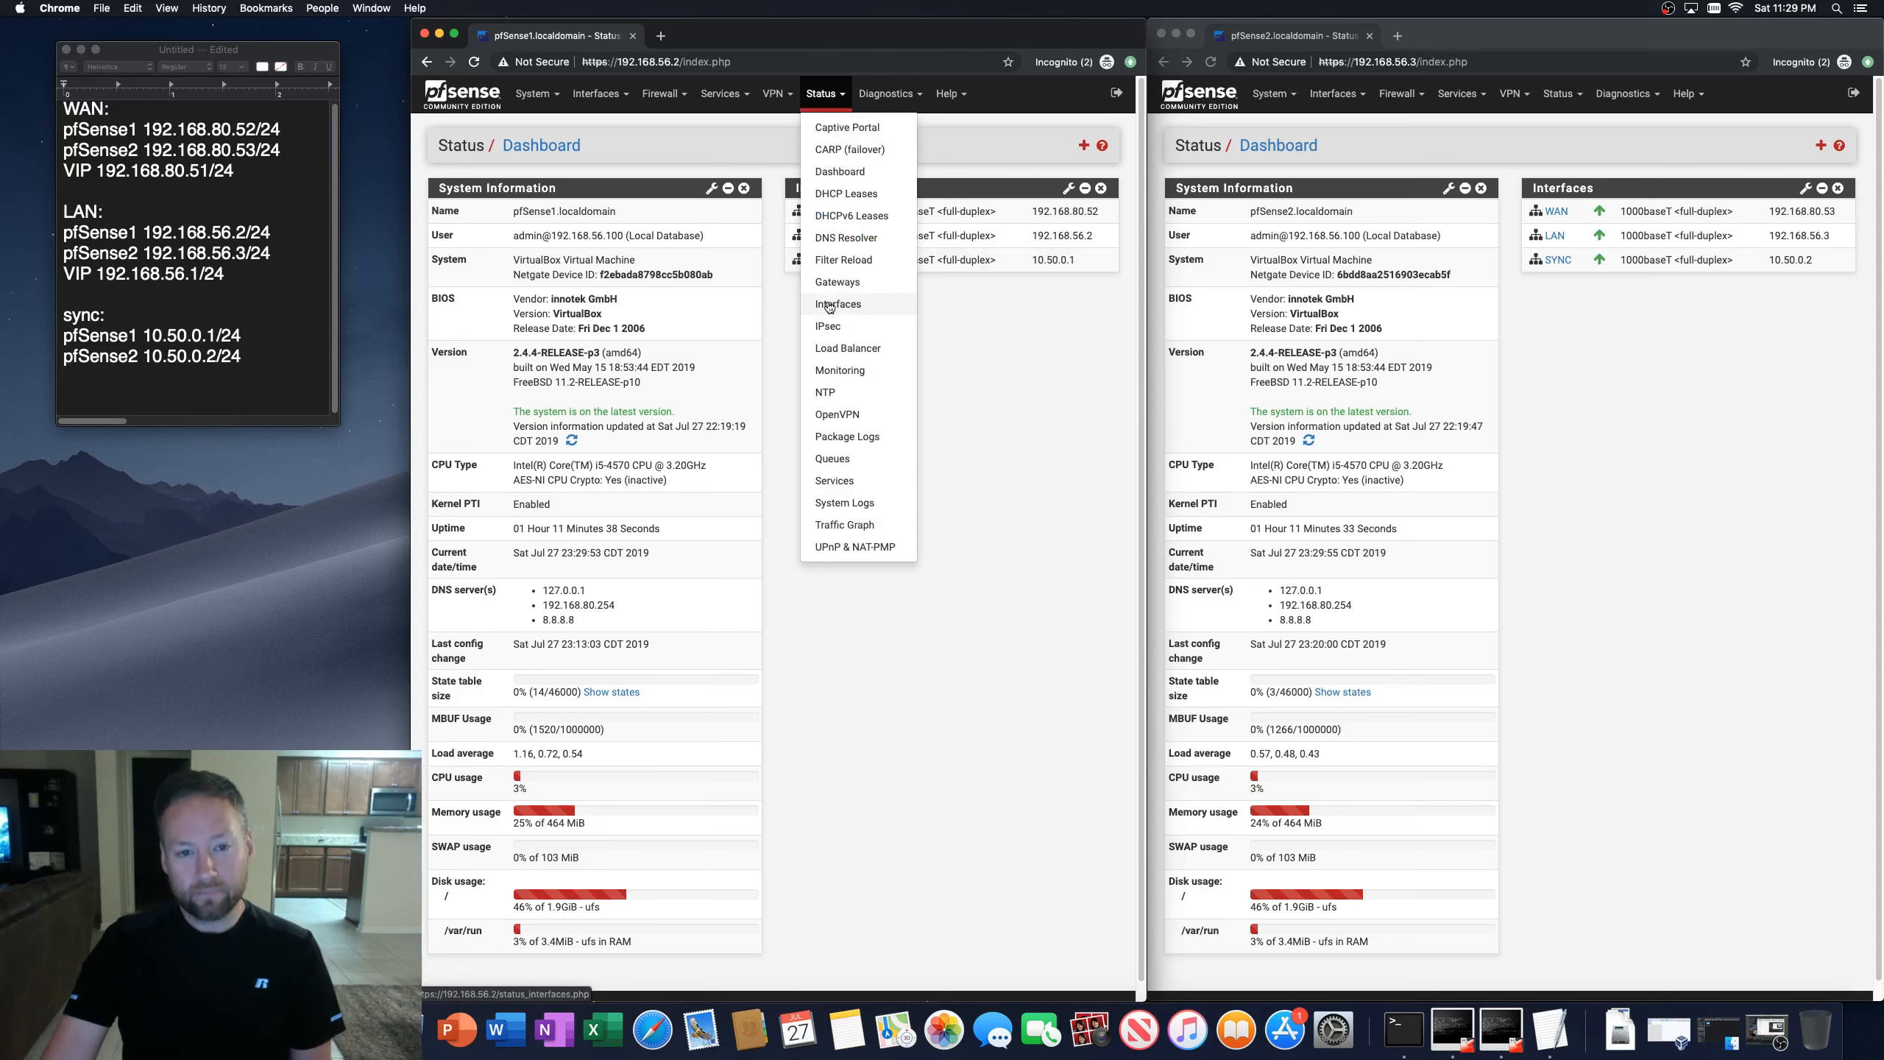
click(829, 306)
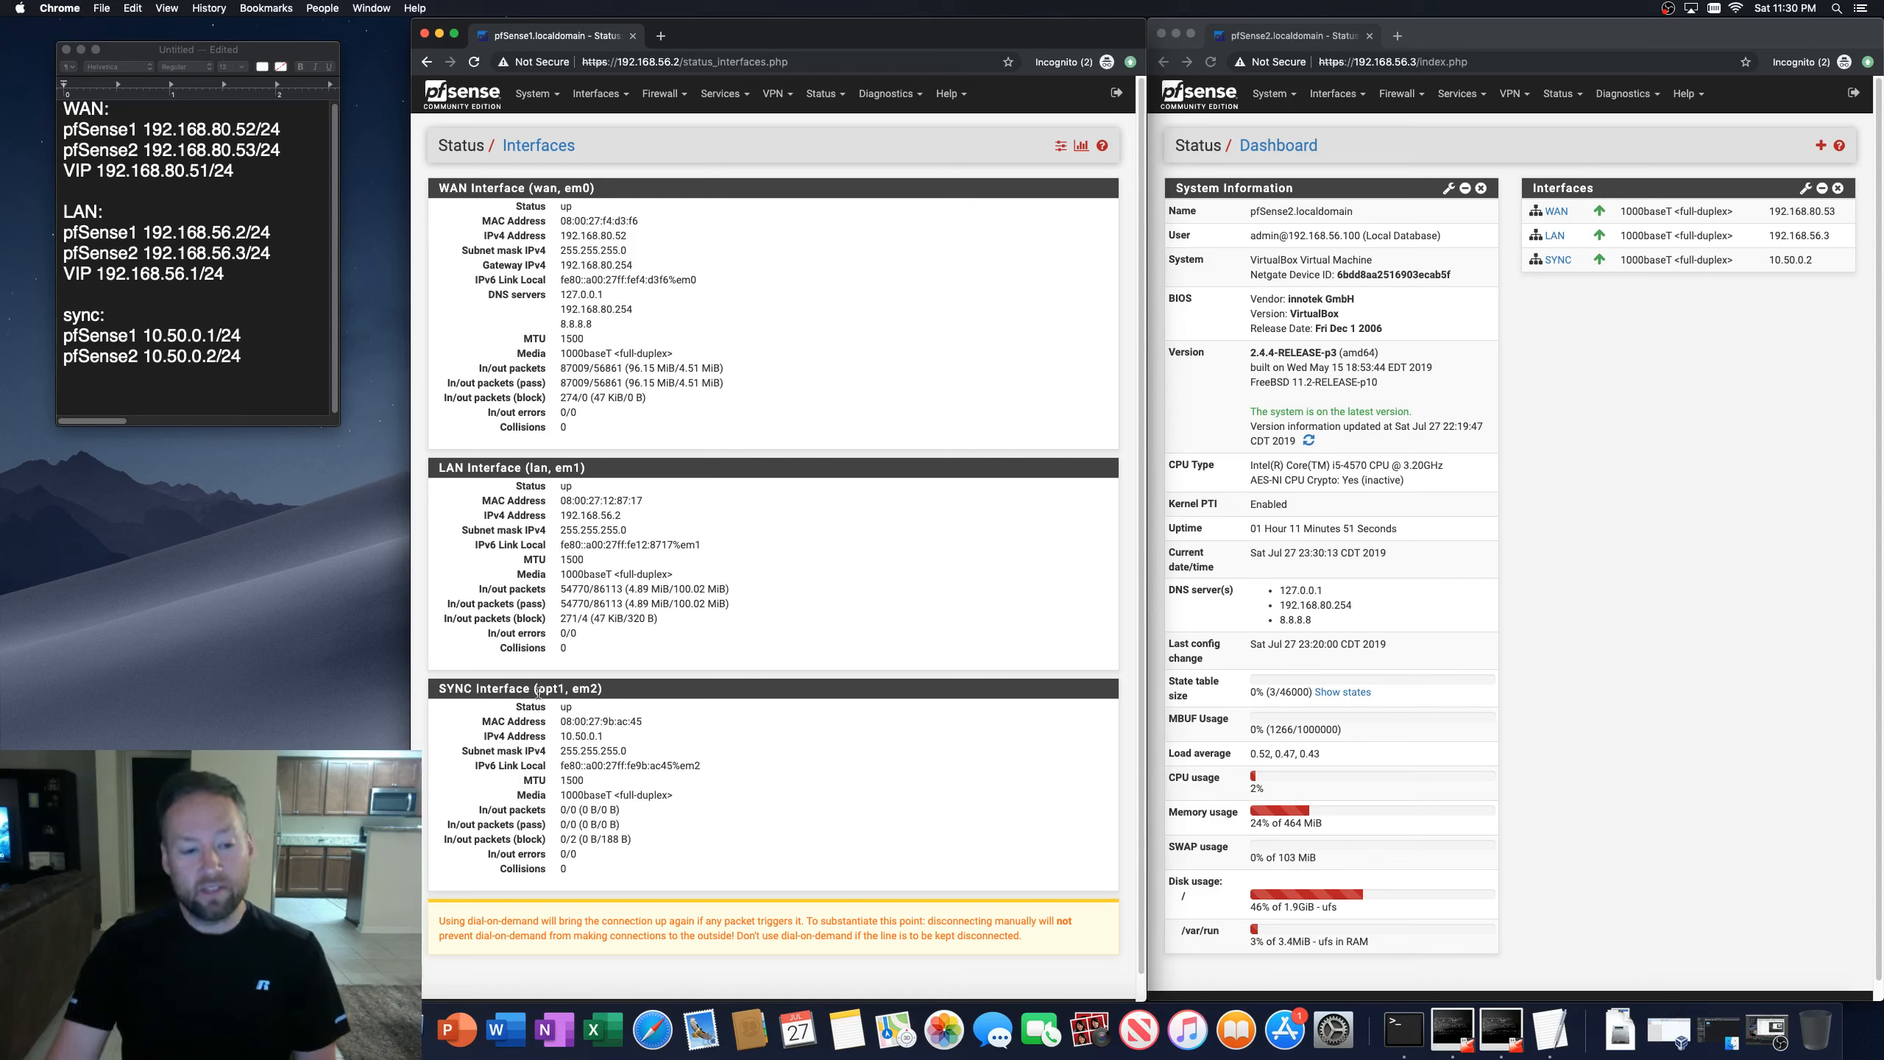
Step: Examine the SYNC interface's internal name and port on the first firewall's interfaces status page
drag(536, 690, 559, 689)
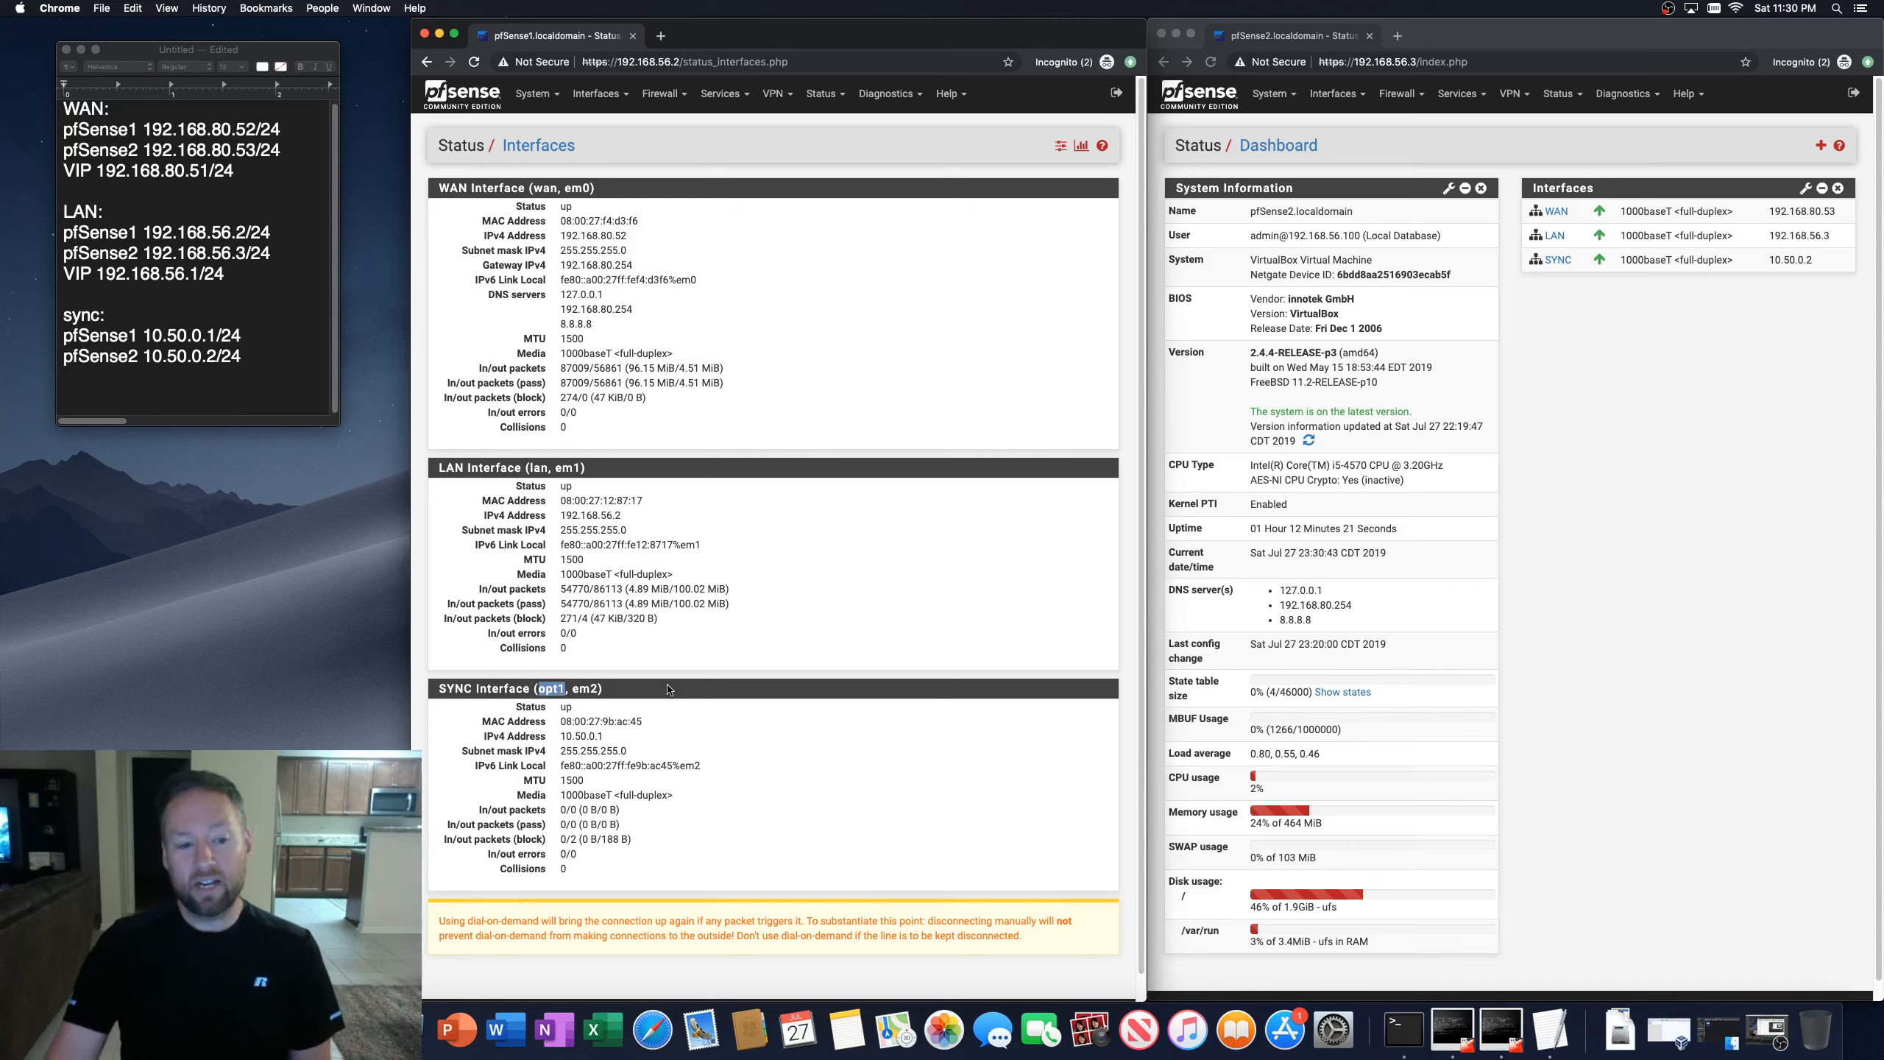
click(630, 680)
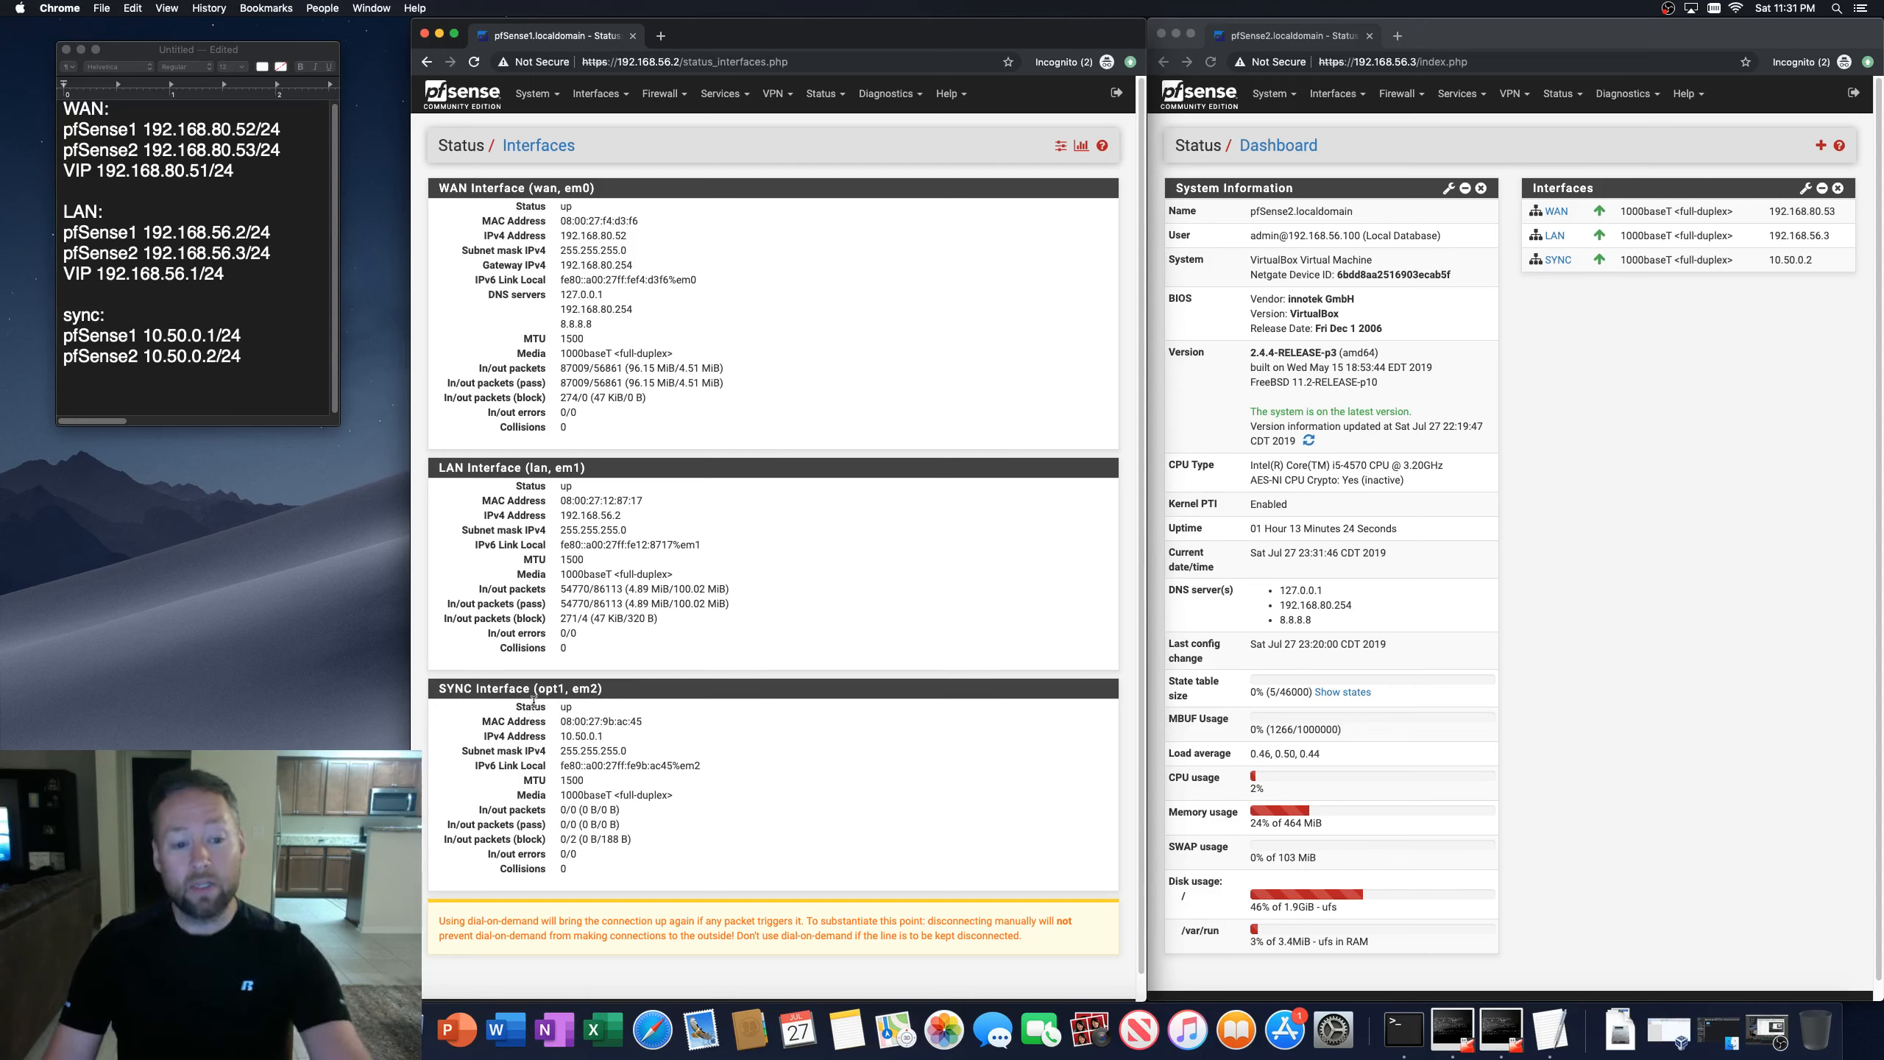
drag(538, 689, 602, 691)
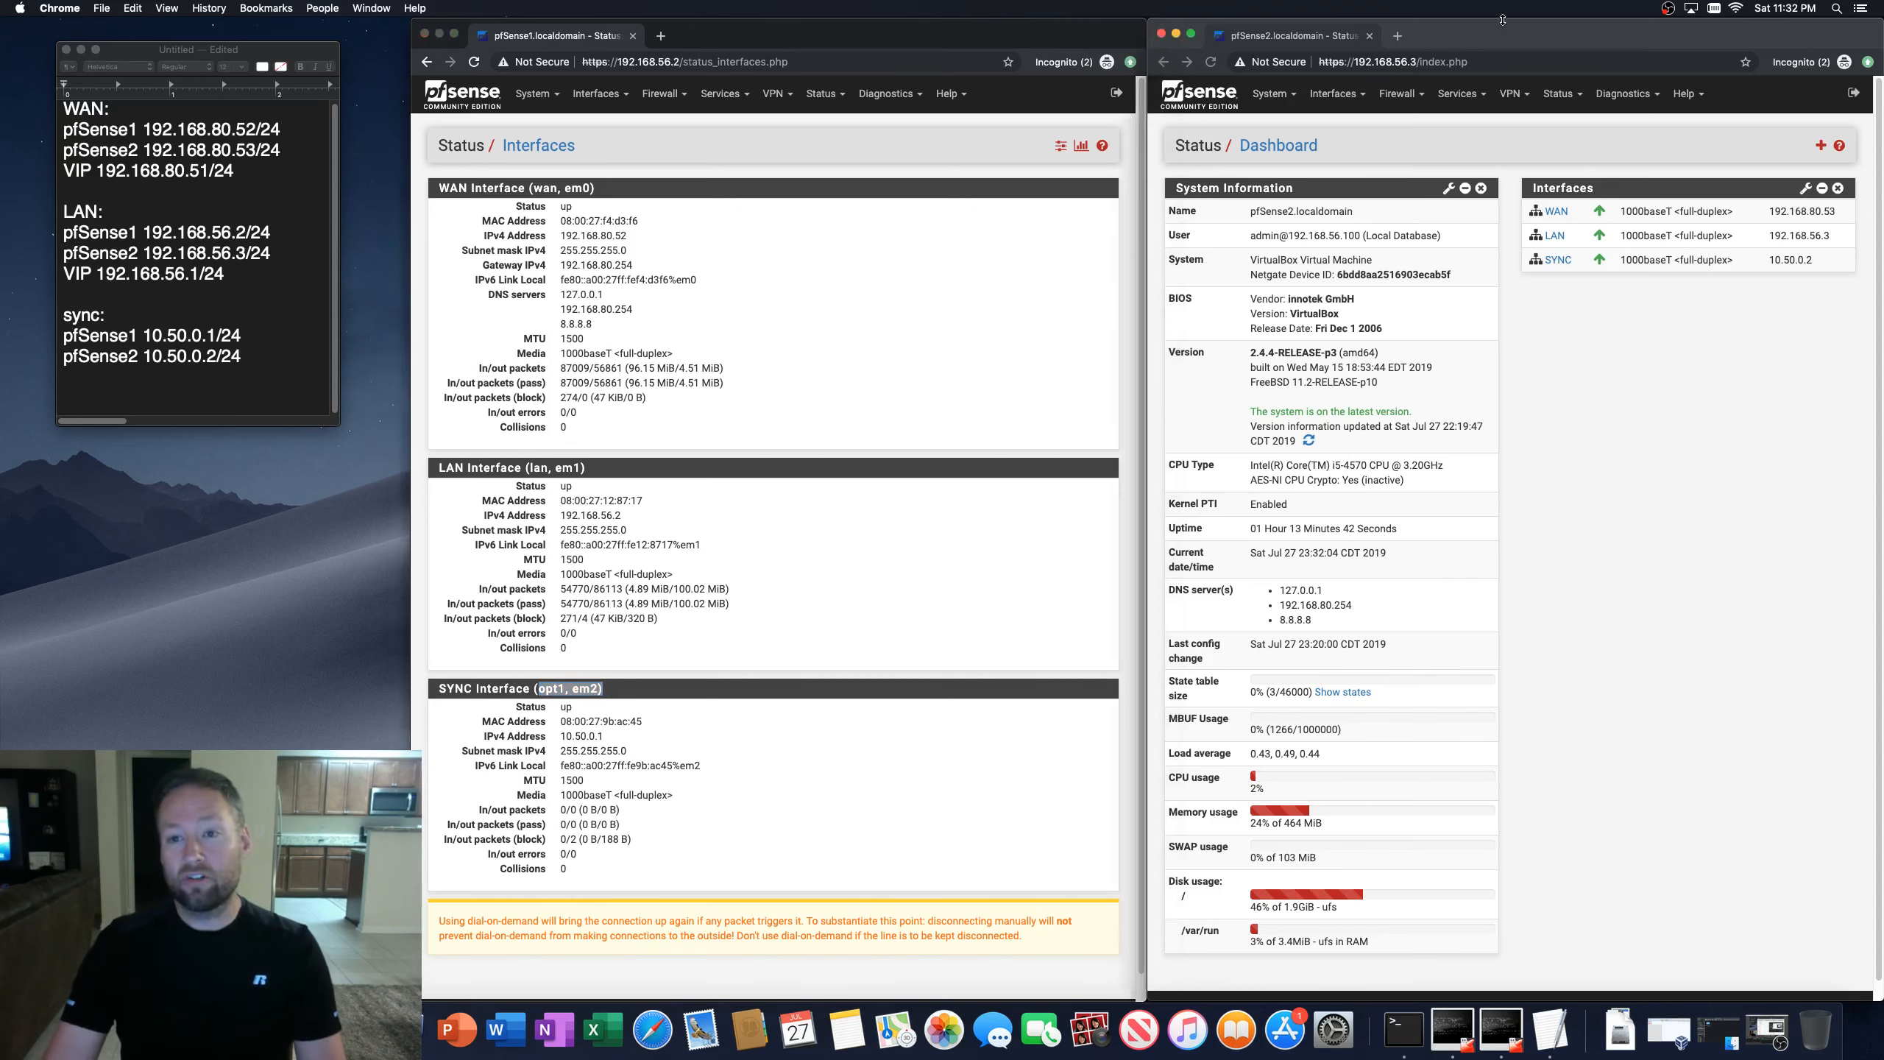
Step: Open the interfaces status page on the second firewall and compare its SYNC interface with the first
click(1556, 93)
click(1579, 303)
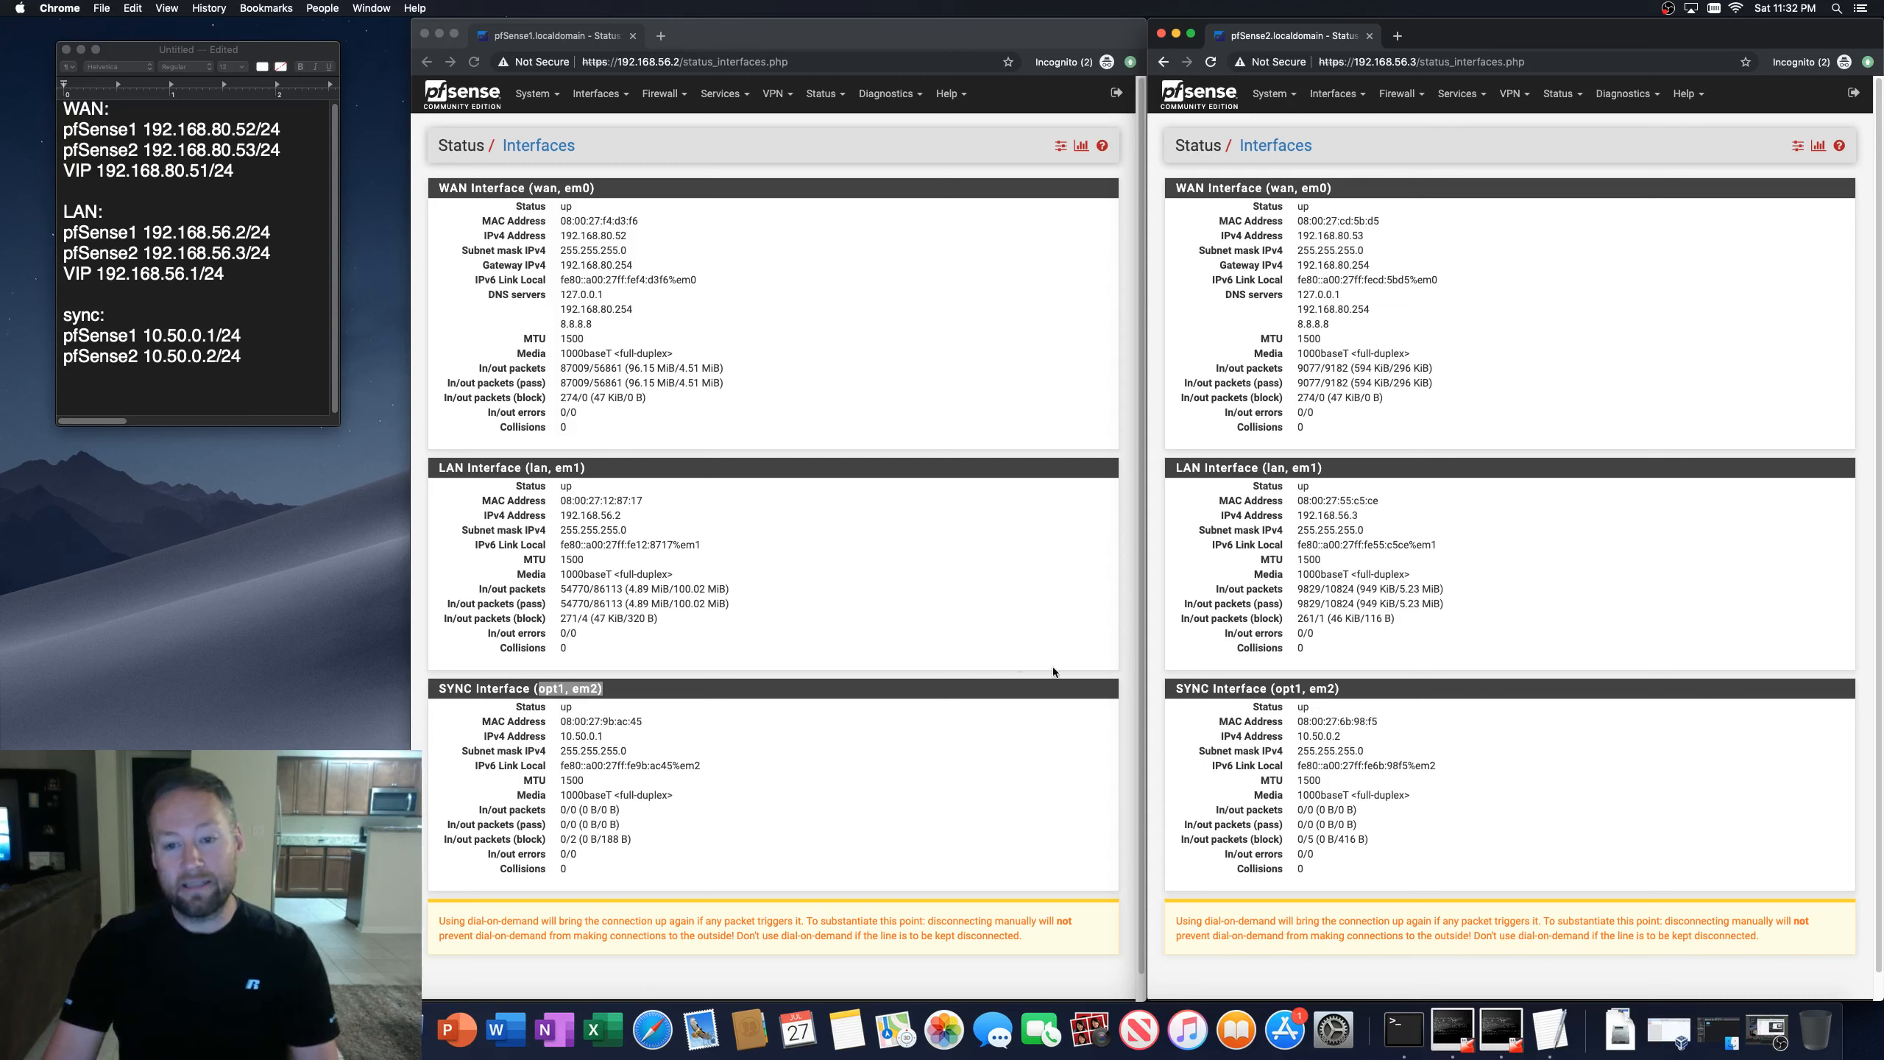
click(676, 769)
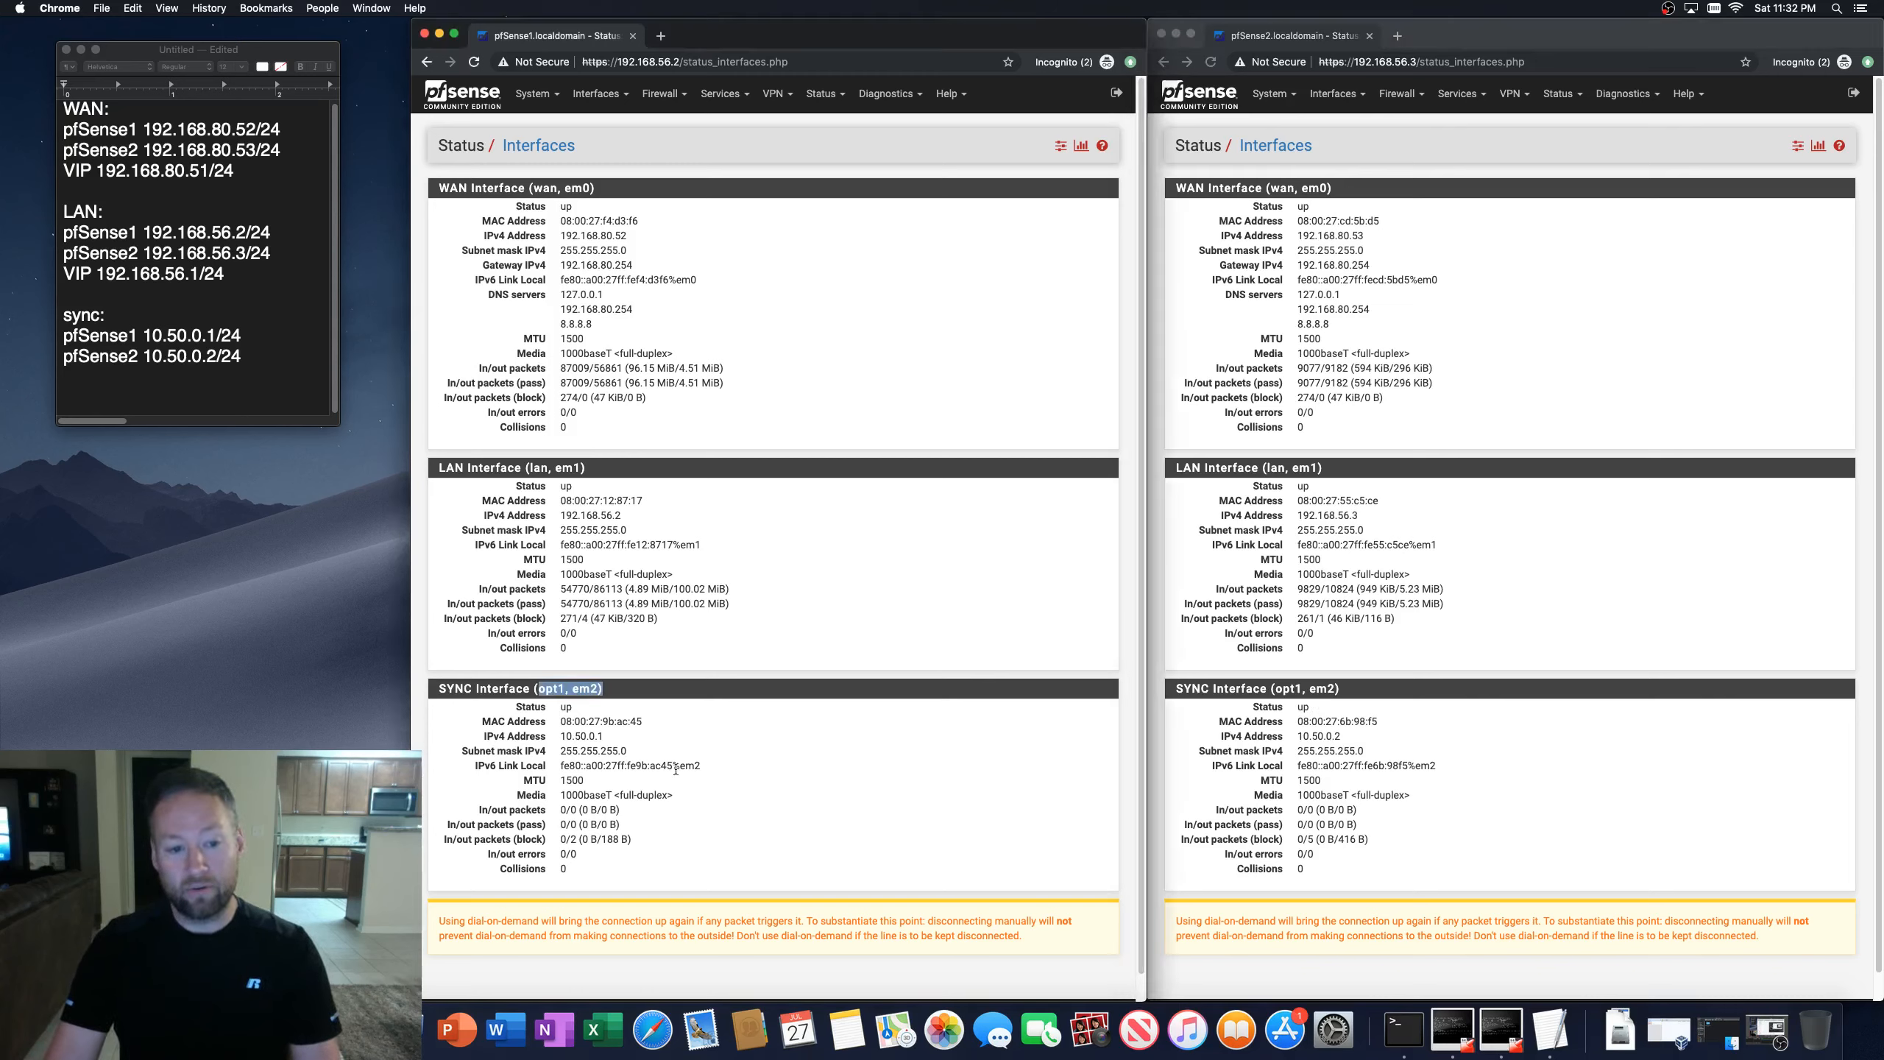
click(601, 688)
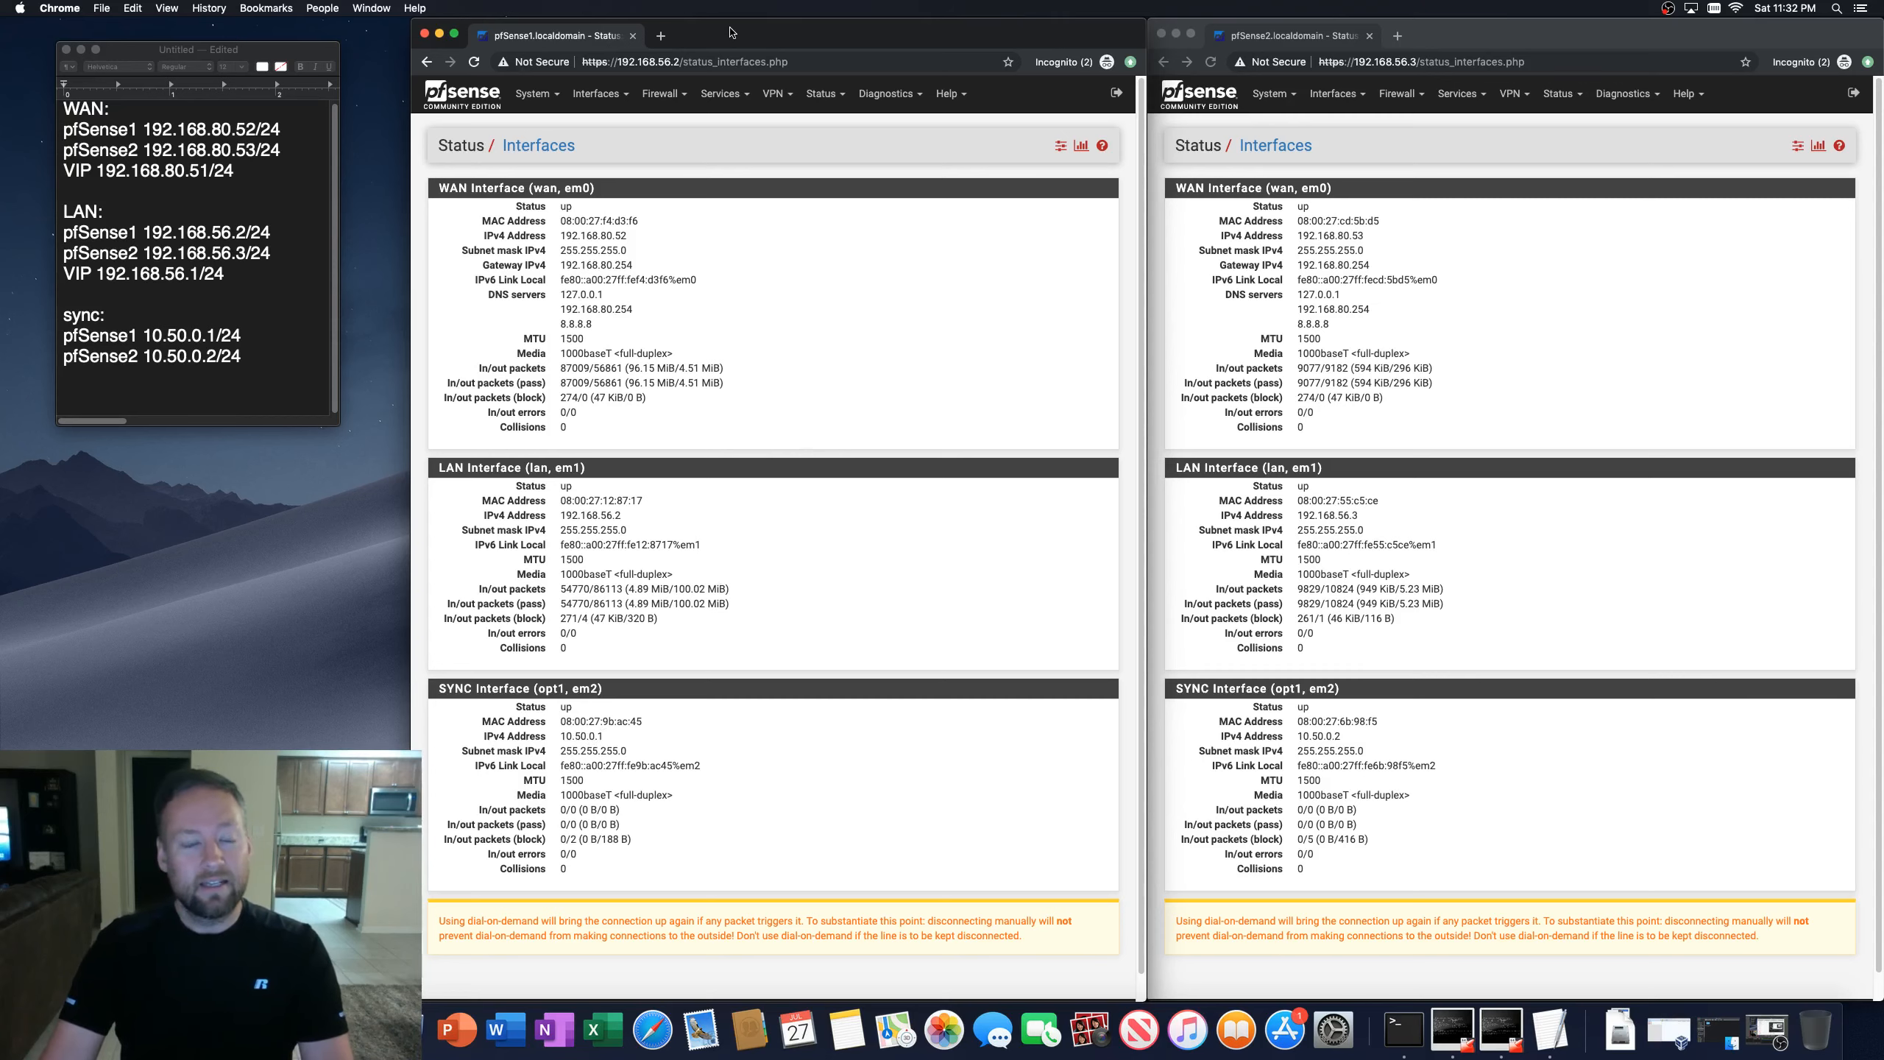
Step: Browse the first firewall's advanced system settings and open the System Tunables page
click(545, 96)
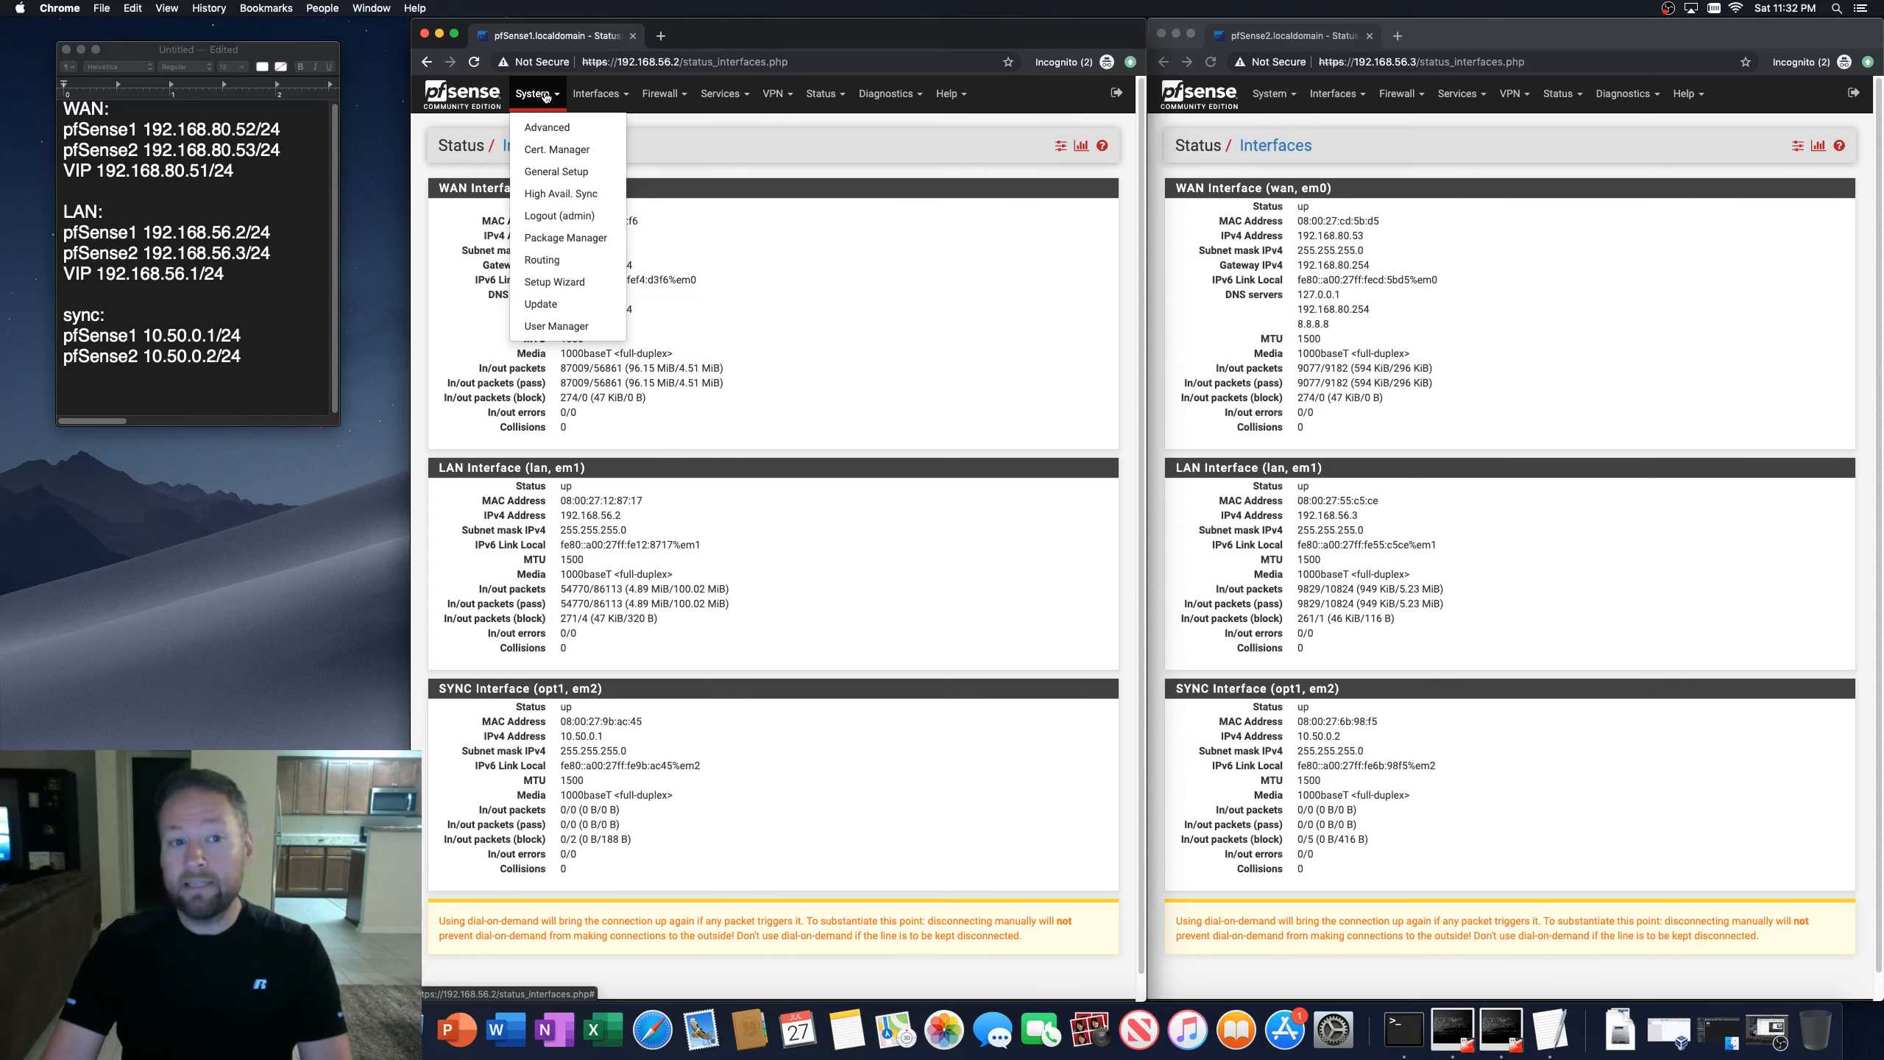
click(547, 127)
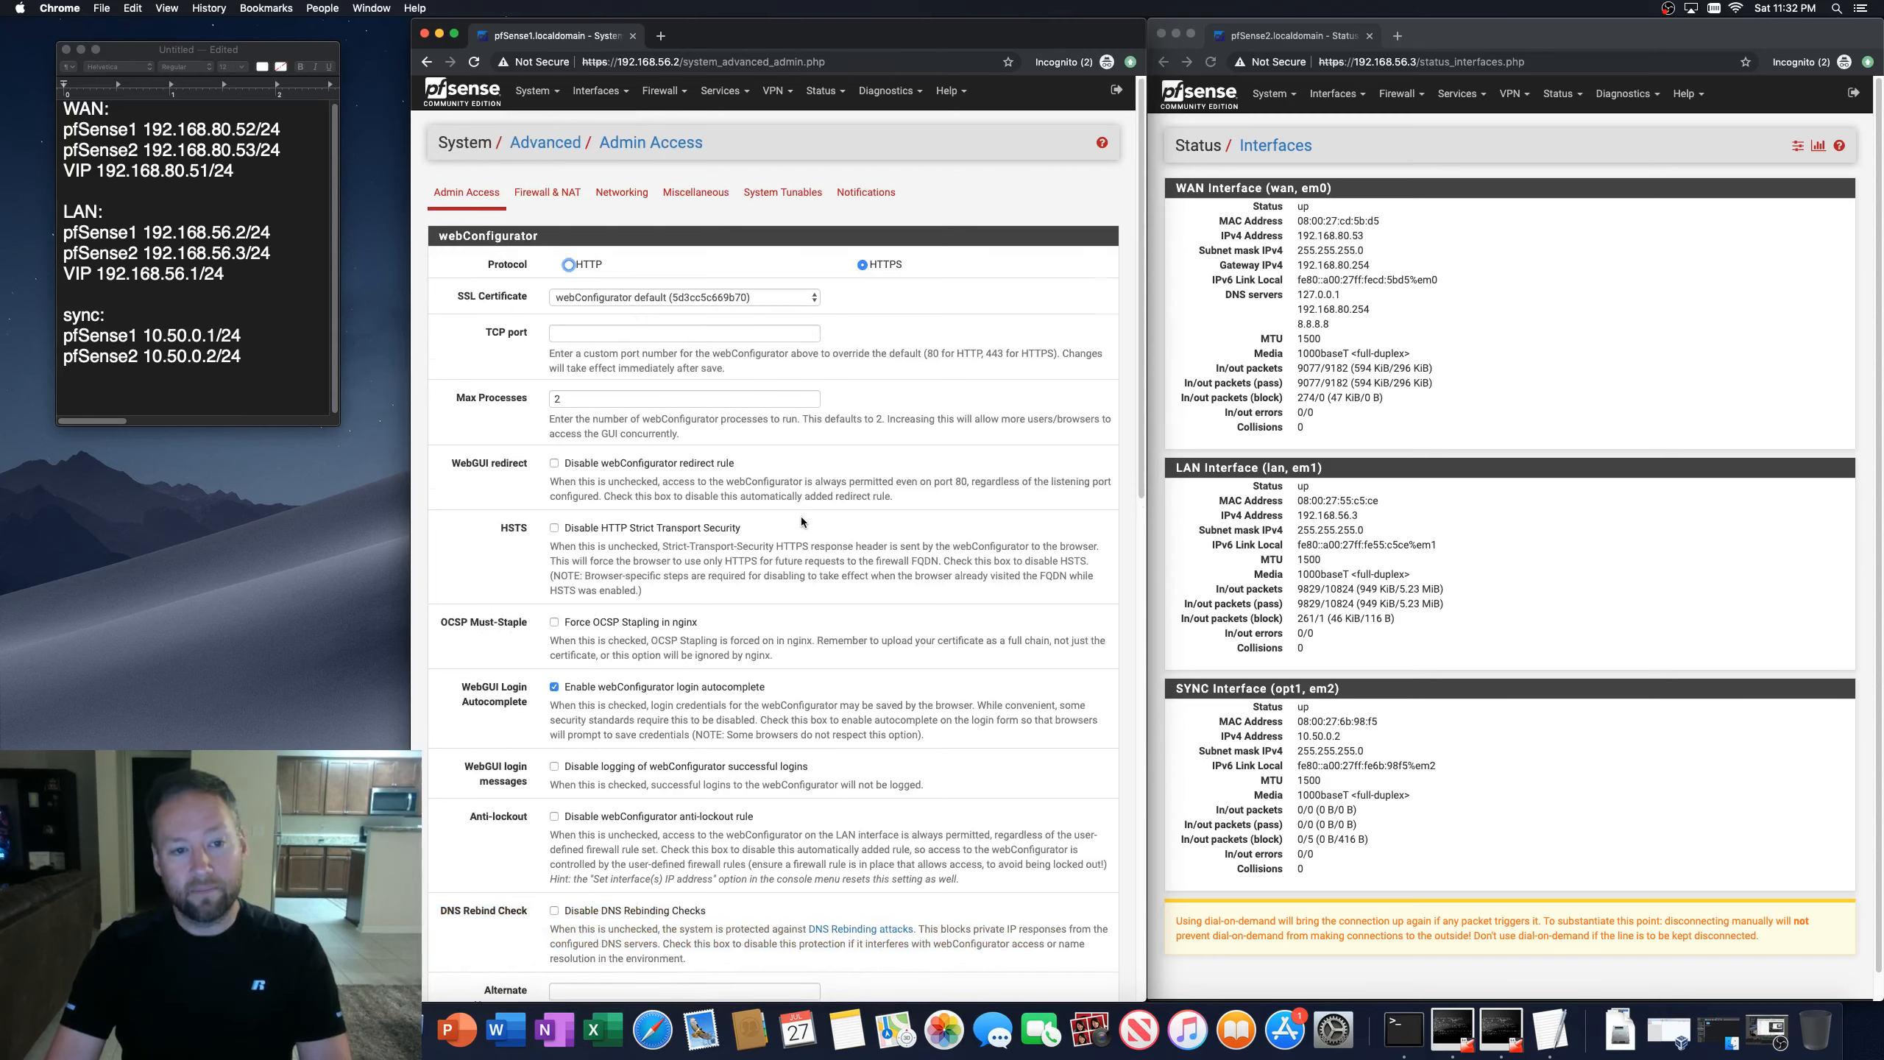
scroll(801, 516, down, 10)
scroll(801, 515, up, 10)
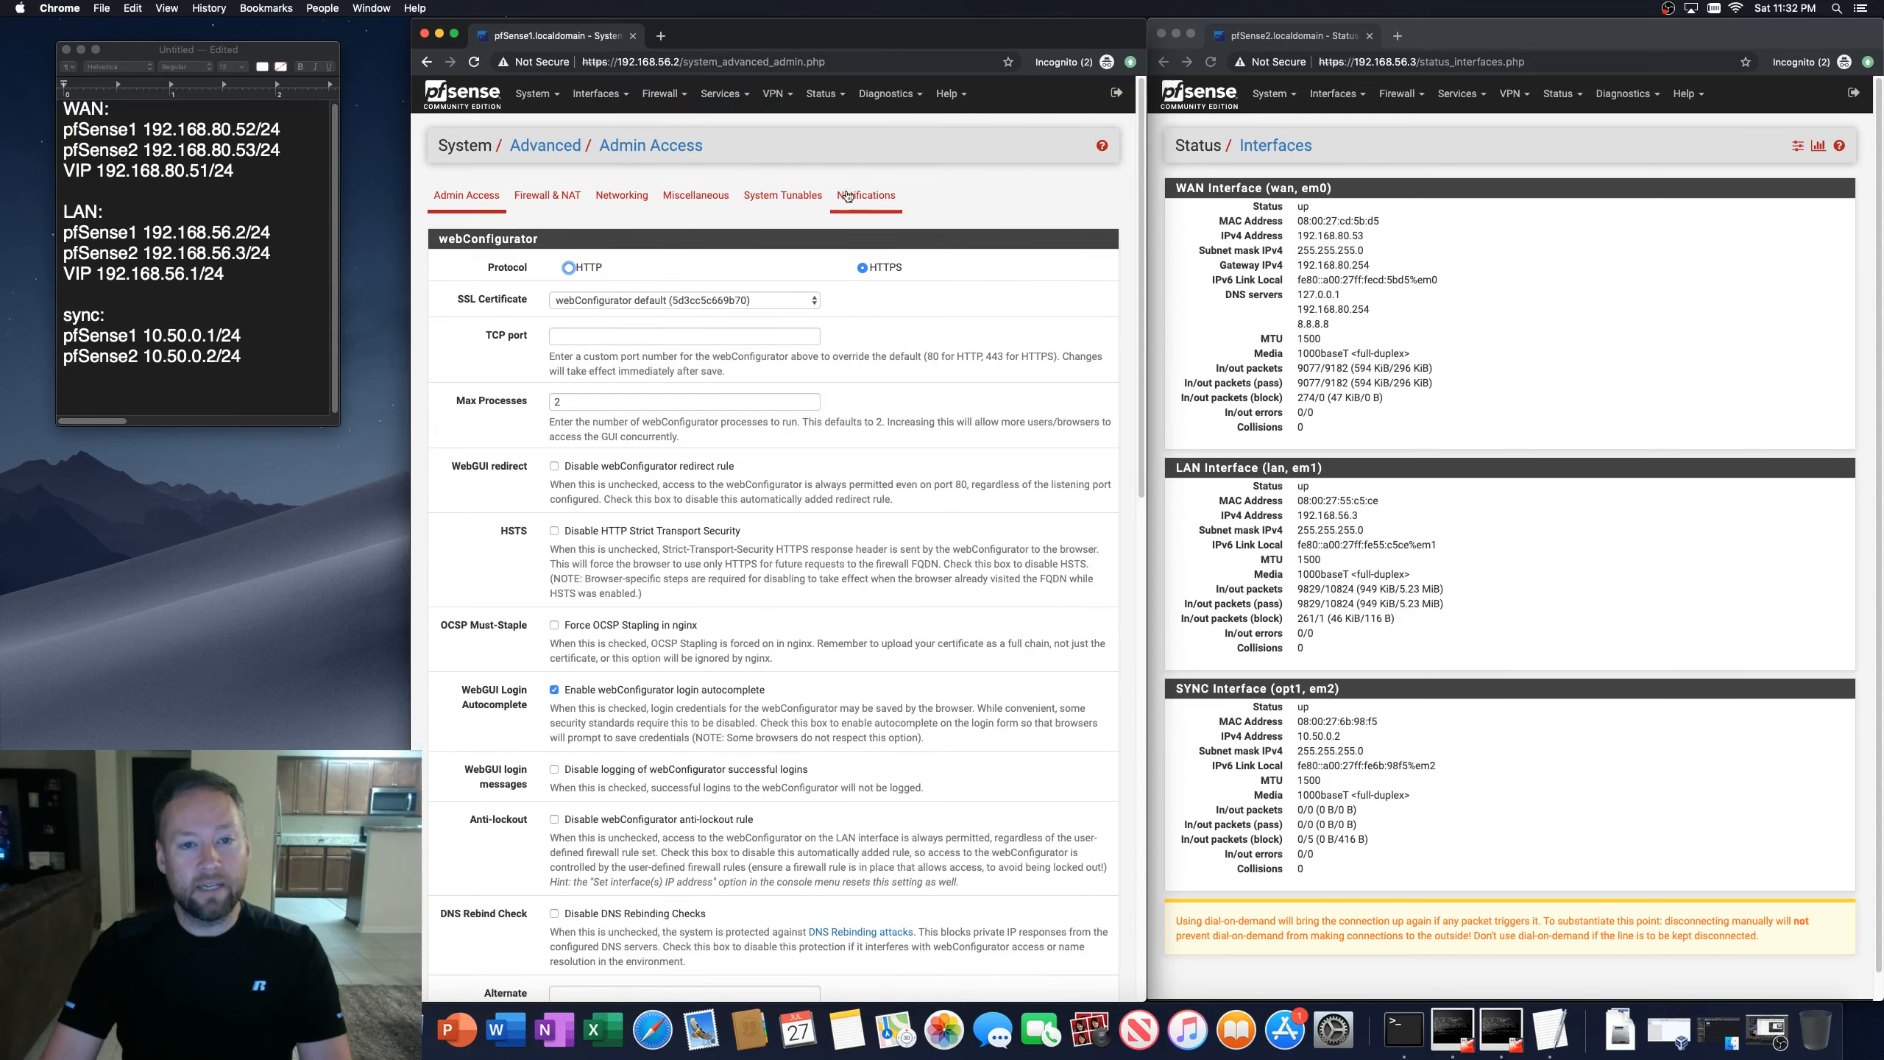
click(781, 196)
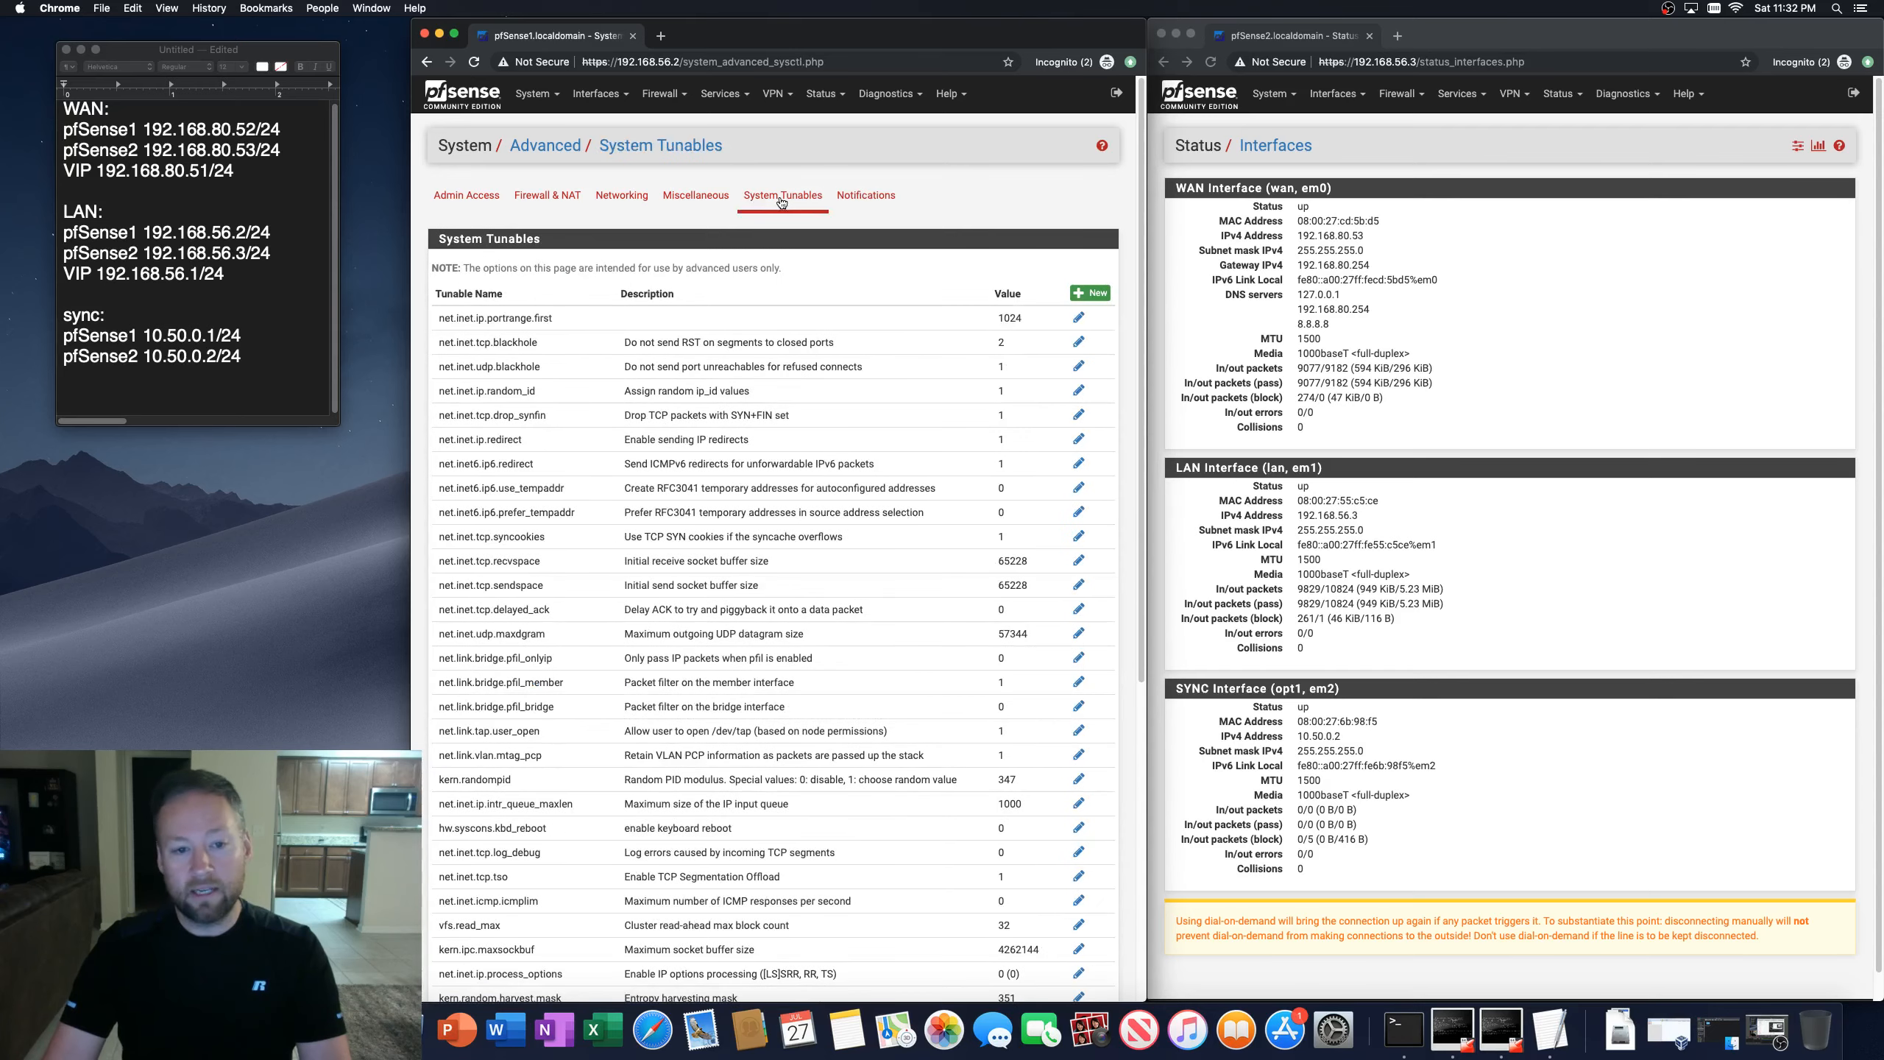
click(1280, 100)
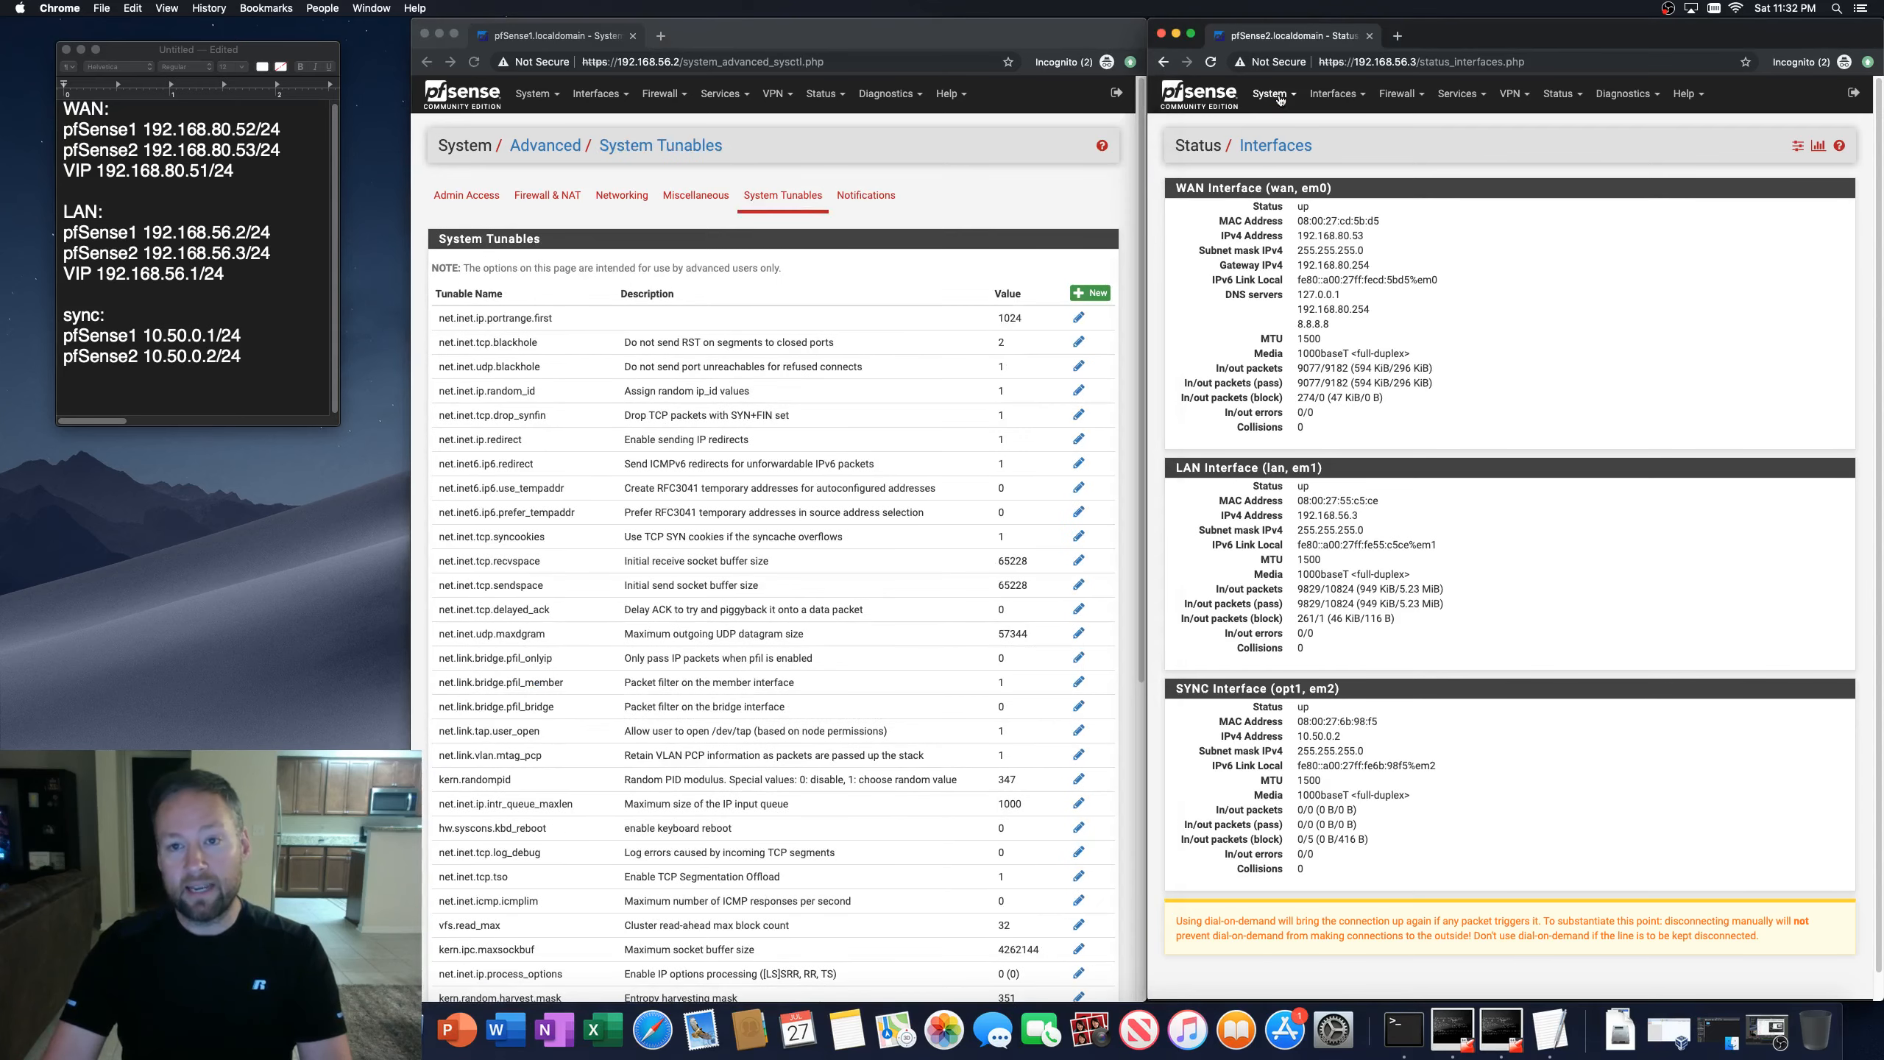
click(1279, 100)
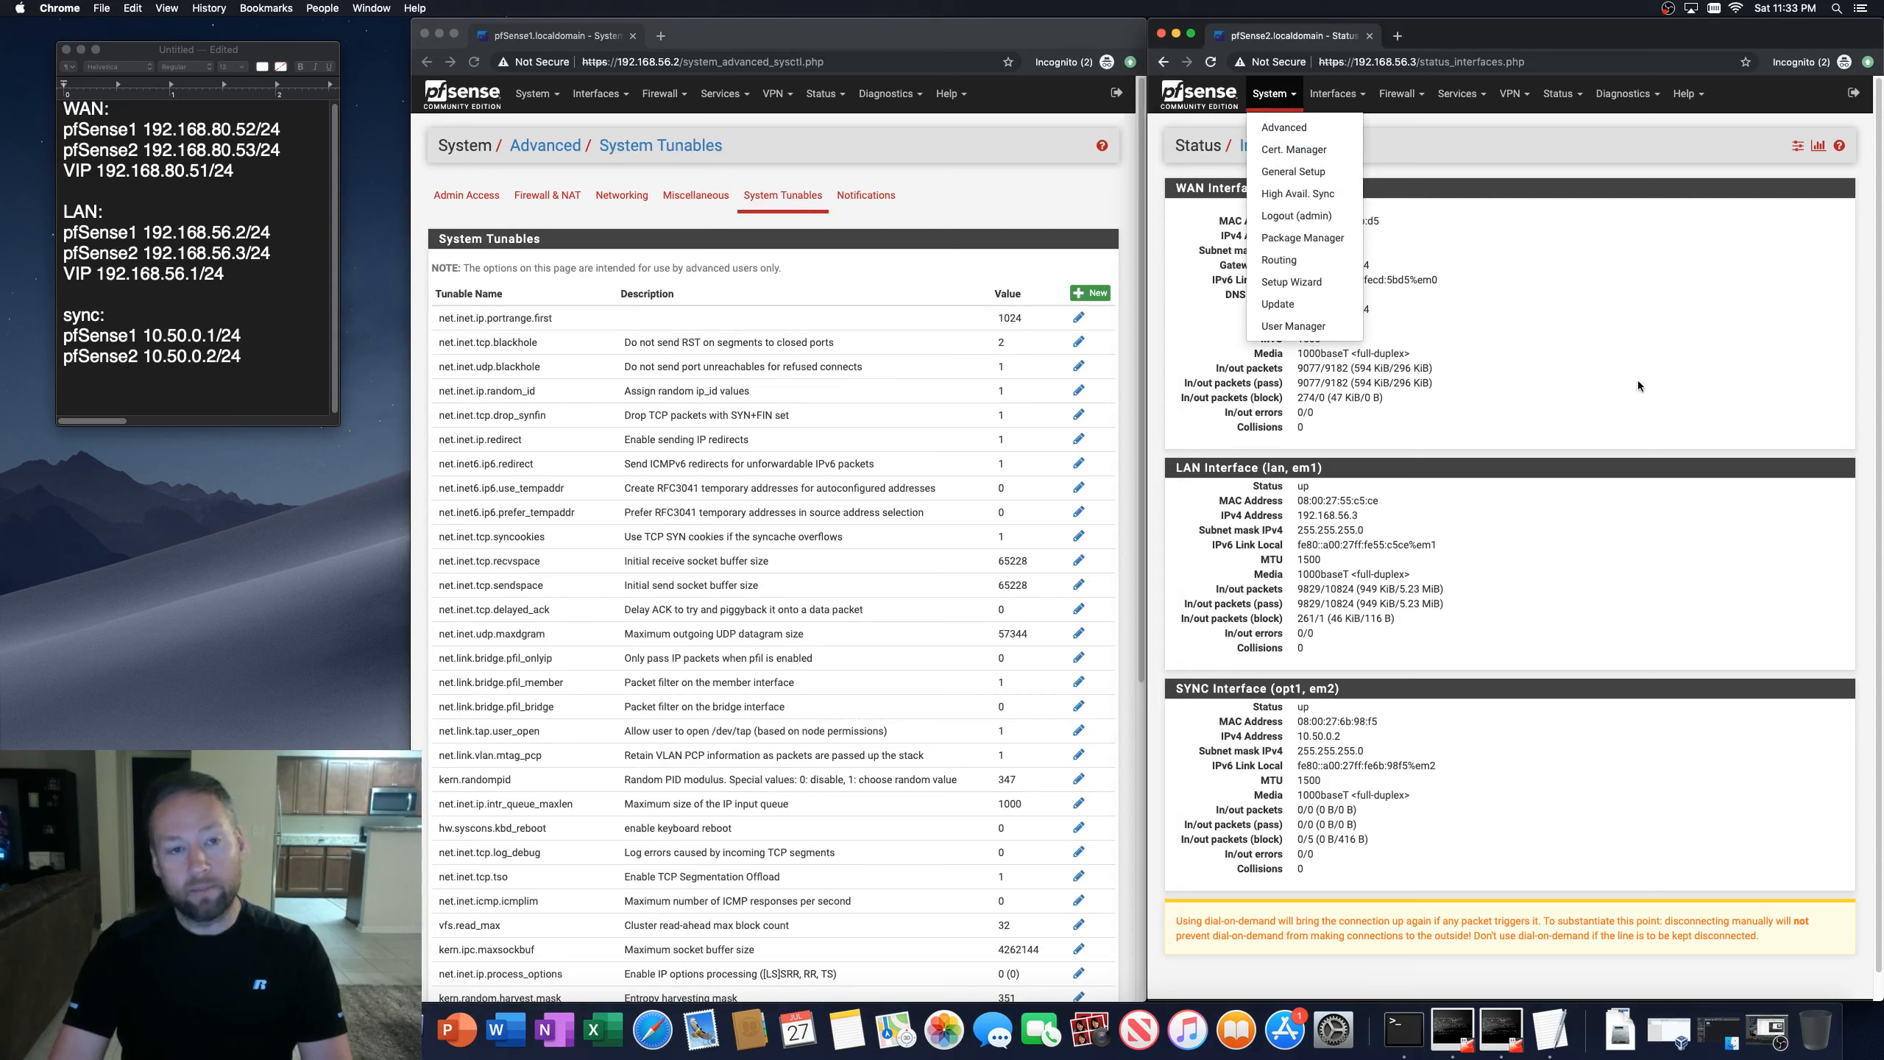
click(1607, 375)
click(747, 35)
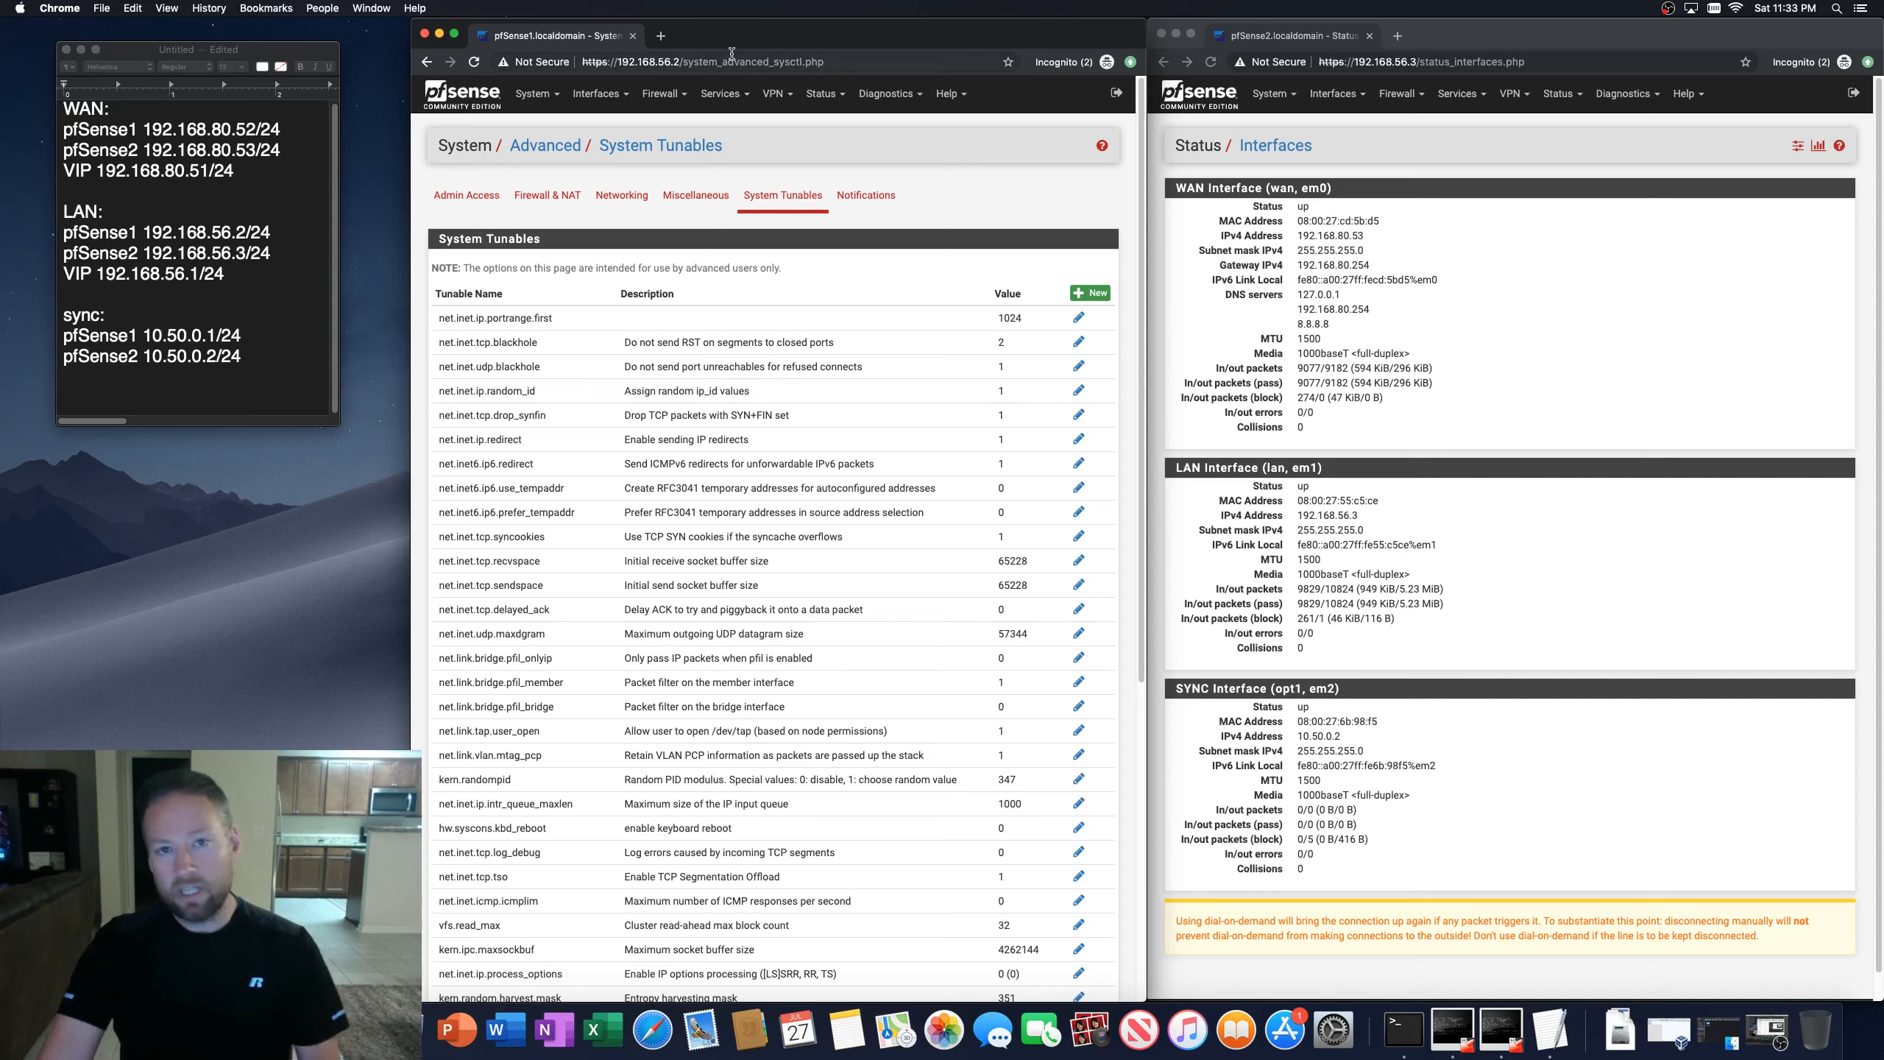
click(537, 94)
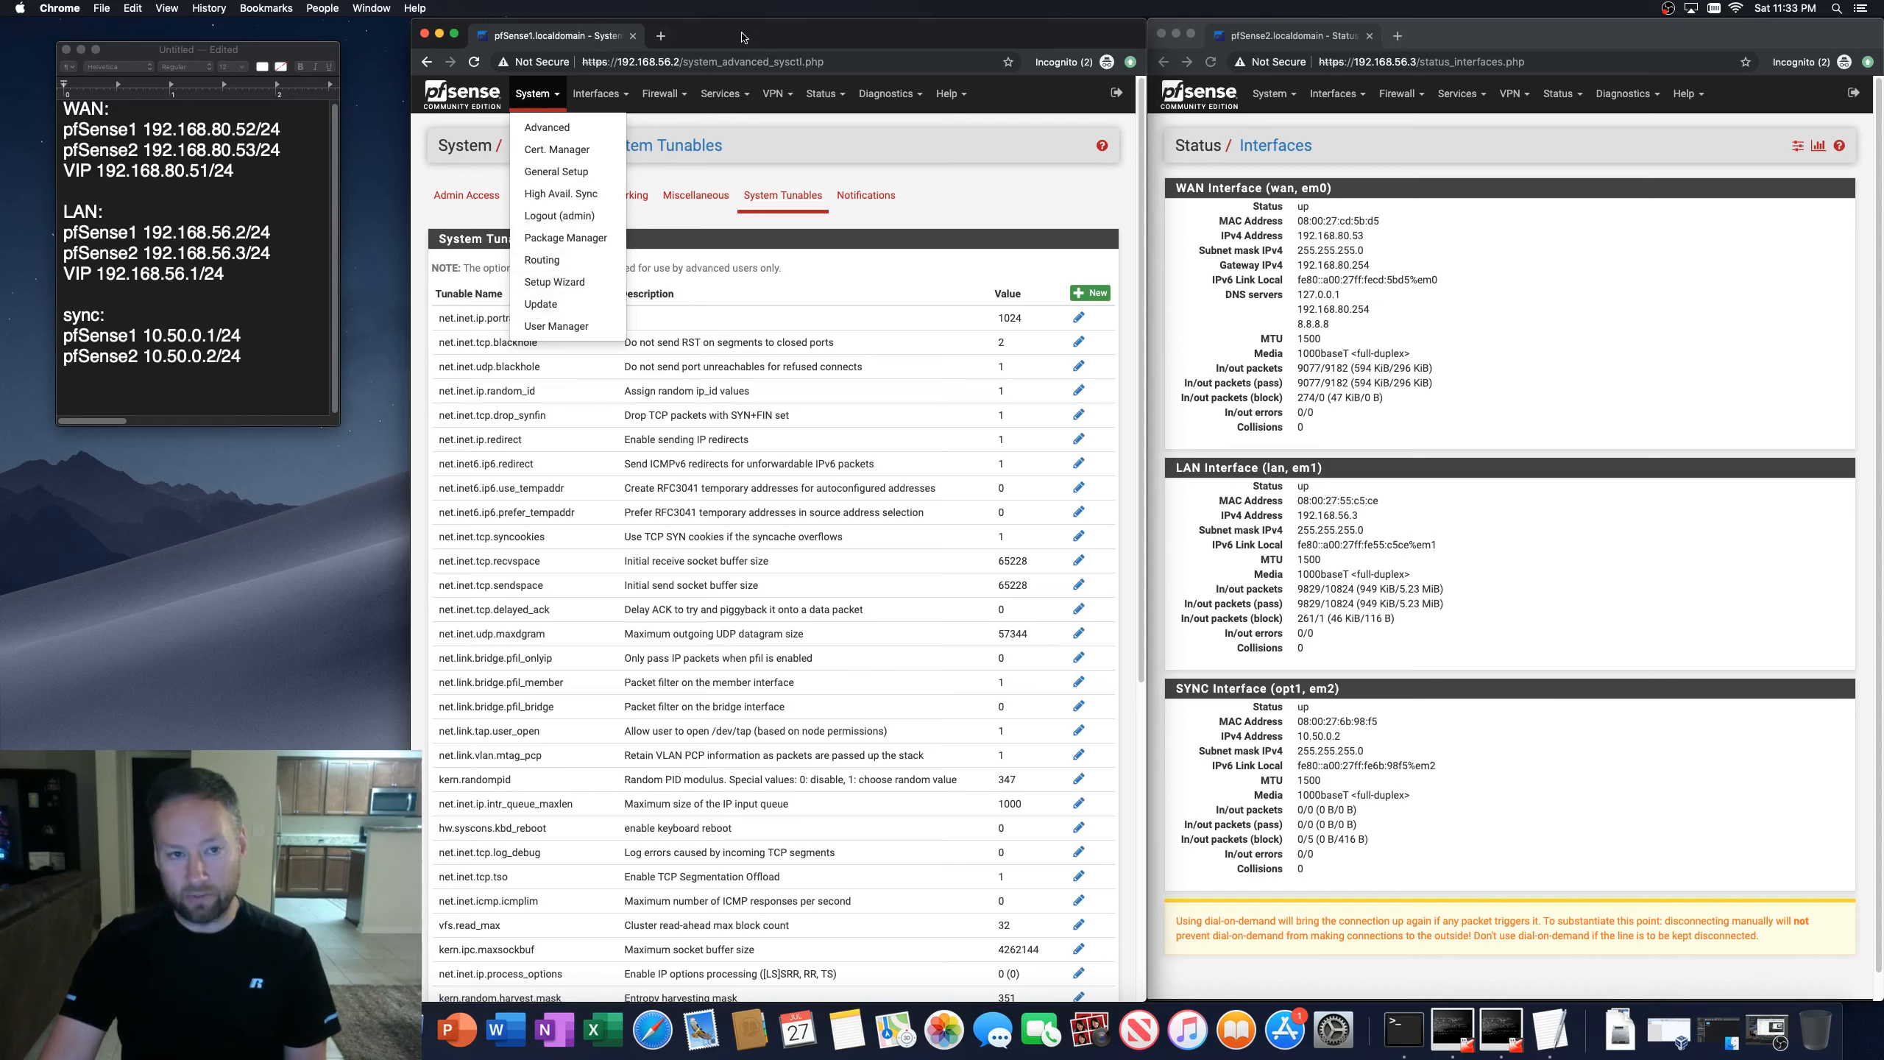
click(549, 95)
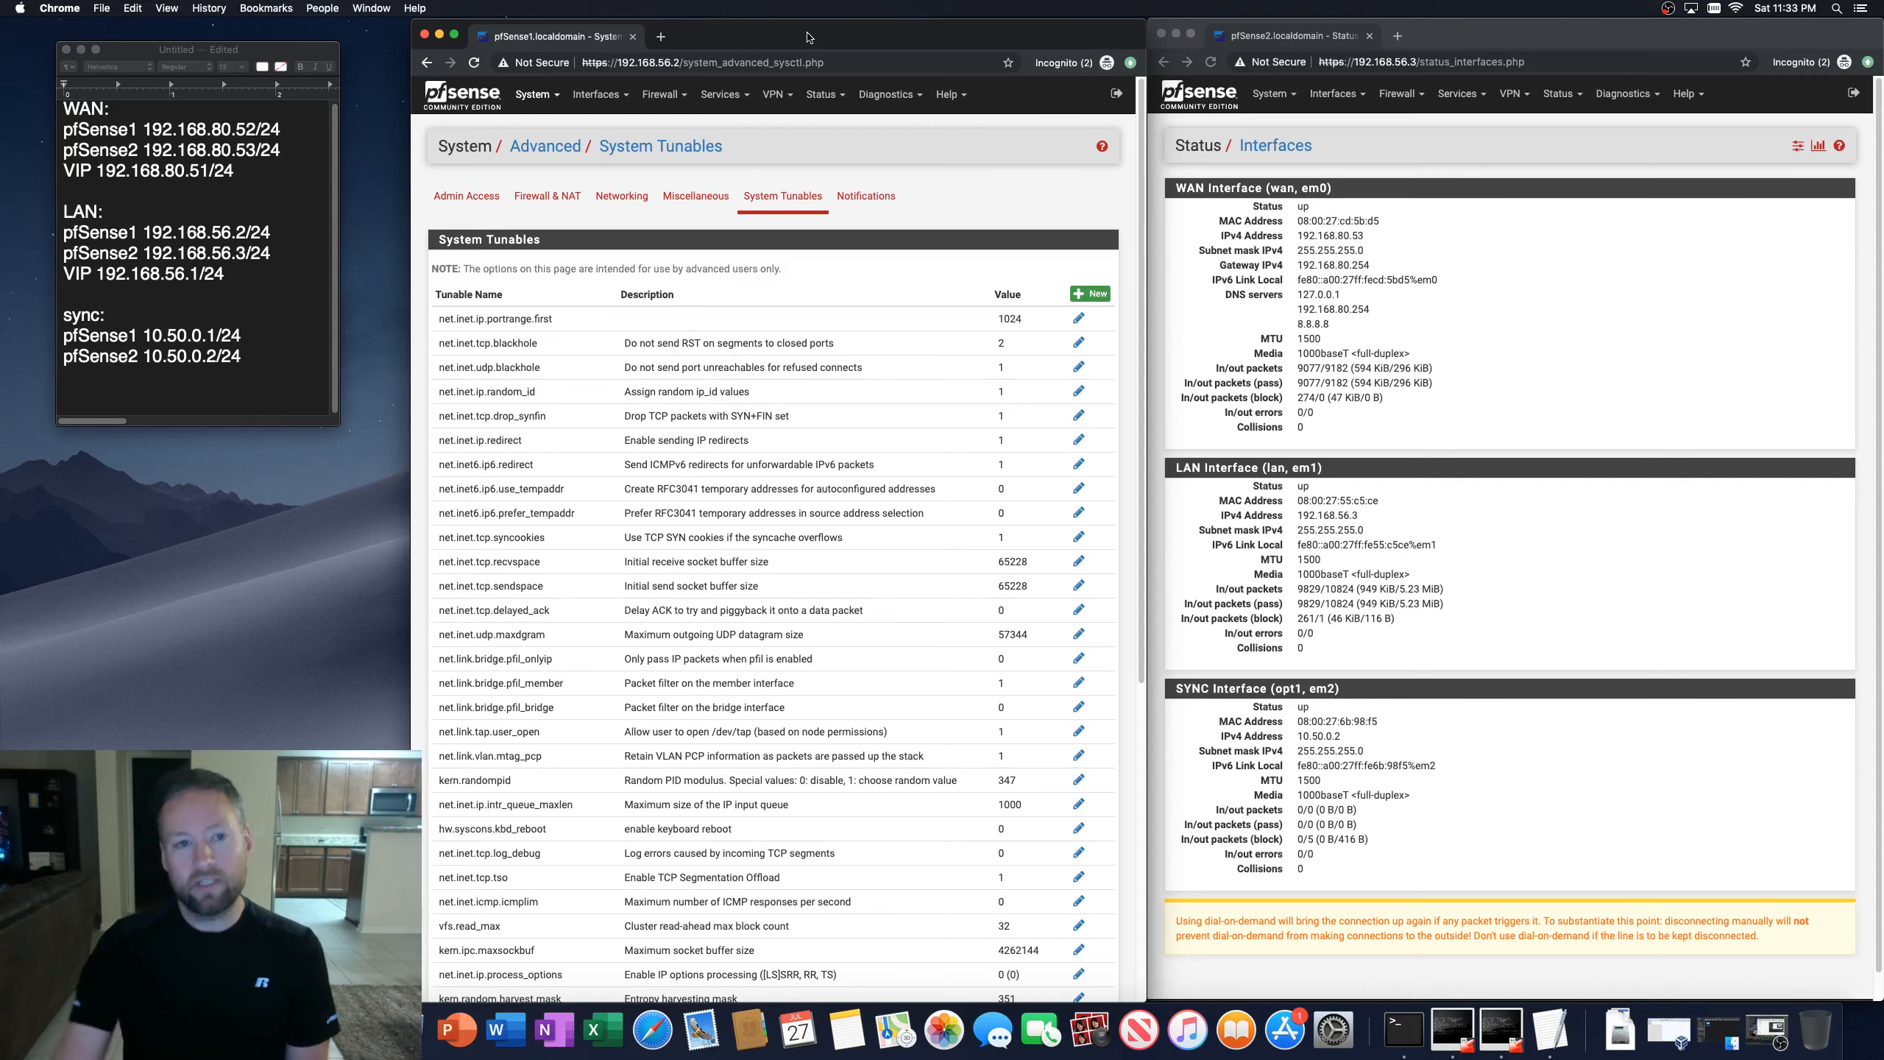
Step: Open the firewall rules page for WAN on the first firewall
click(663, 94)
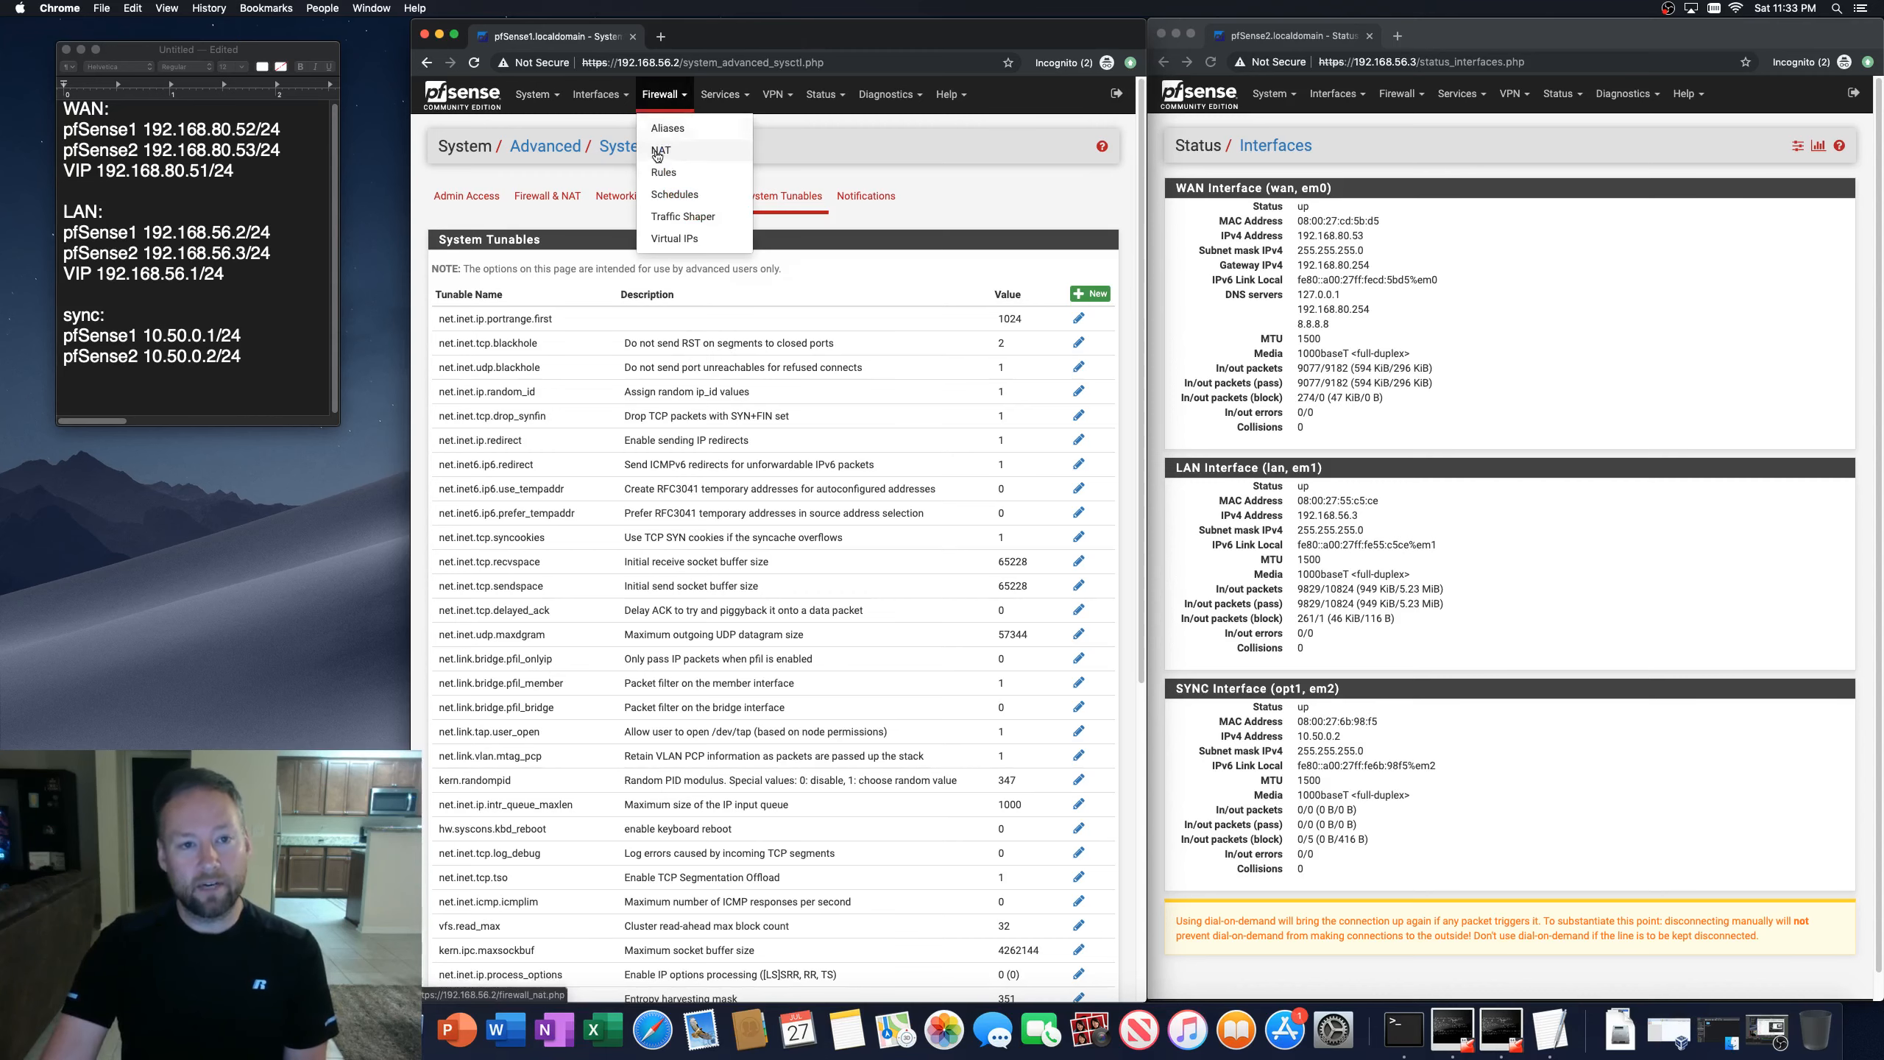
click(663, 171)
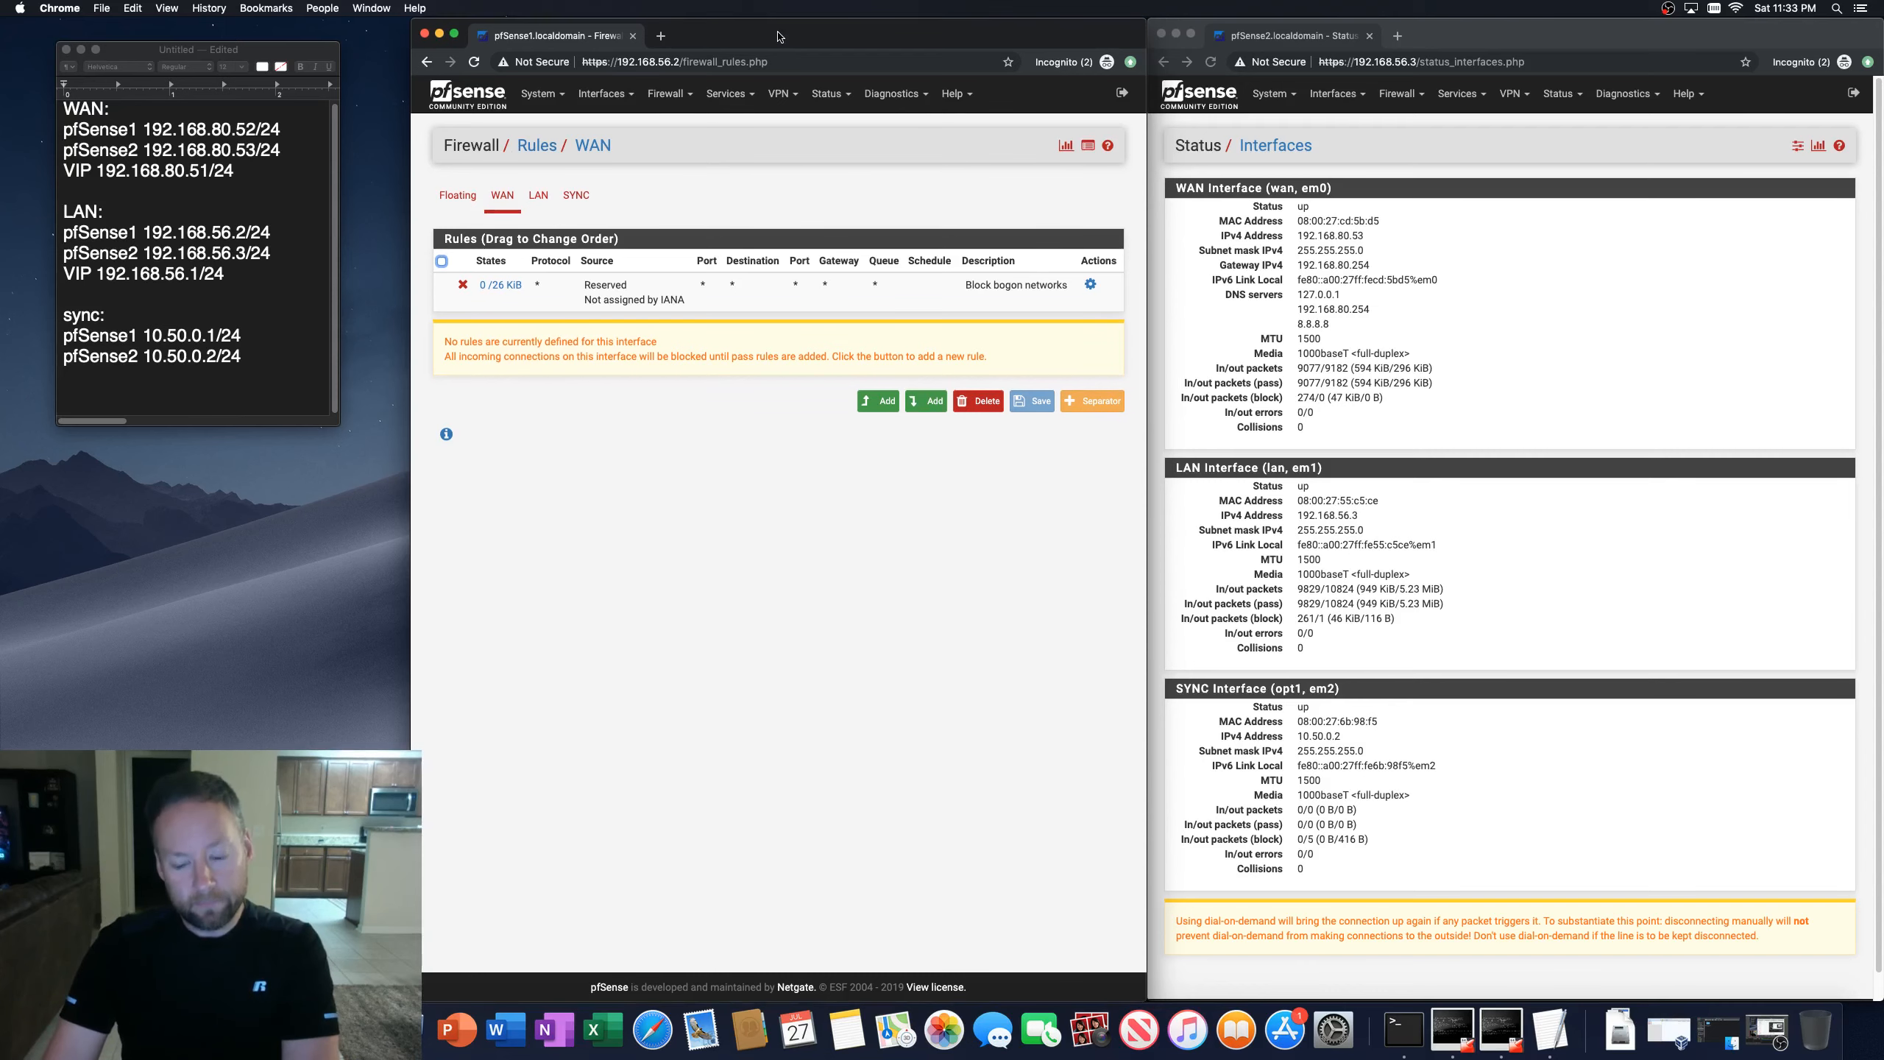
click(742, 99)
Step: Open the DNS Forwarder settings on the first firewall and review its options
click(673, 95)
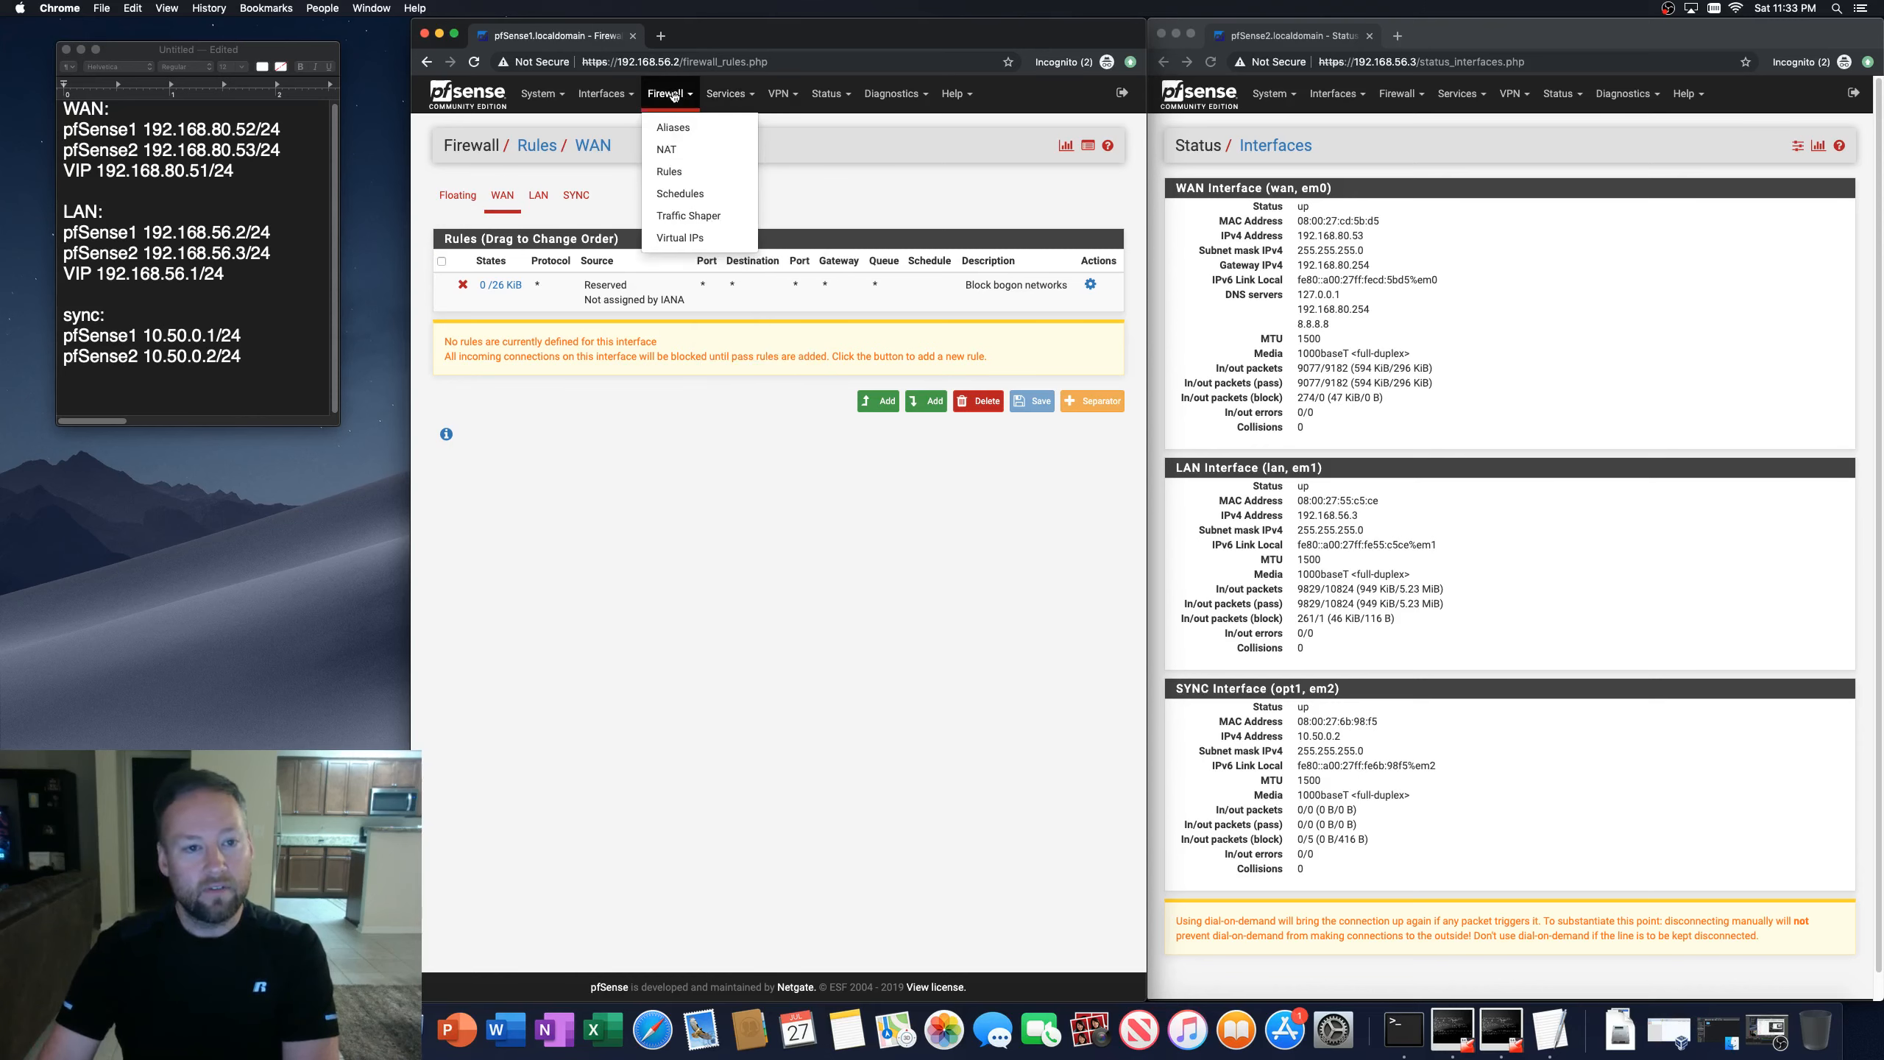
click(731, 94)
click(746, 261)
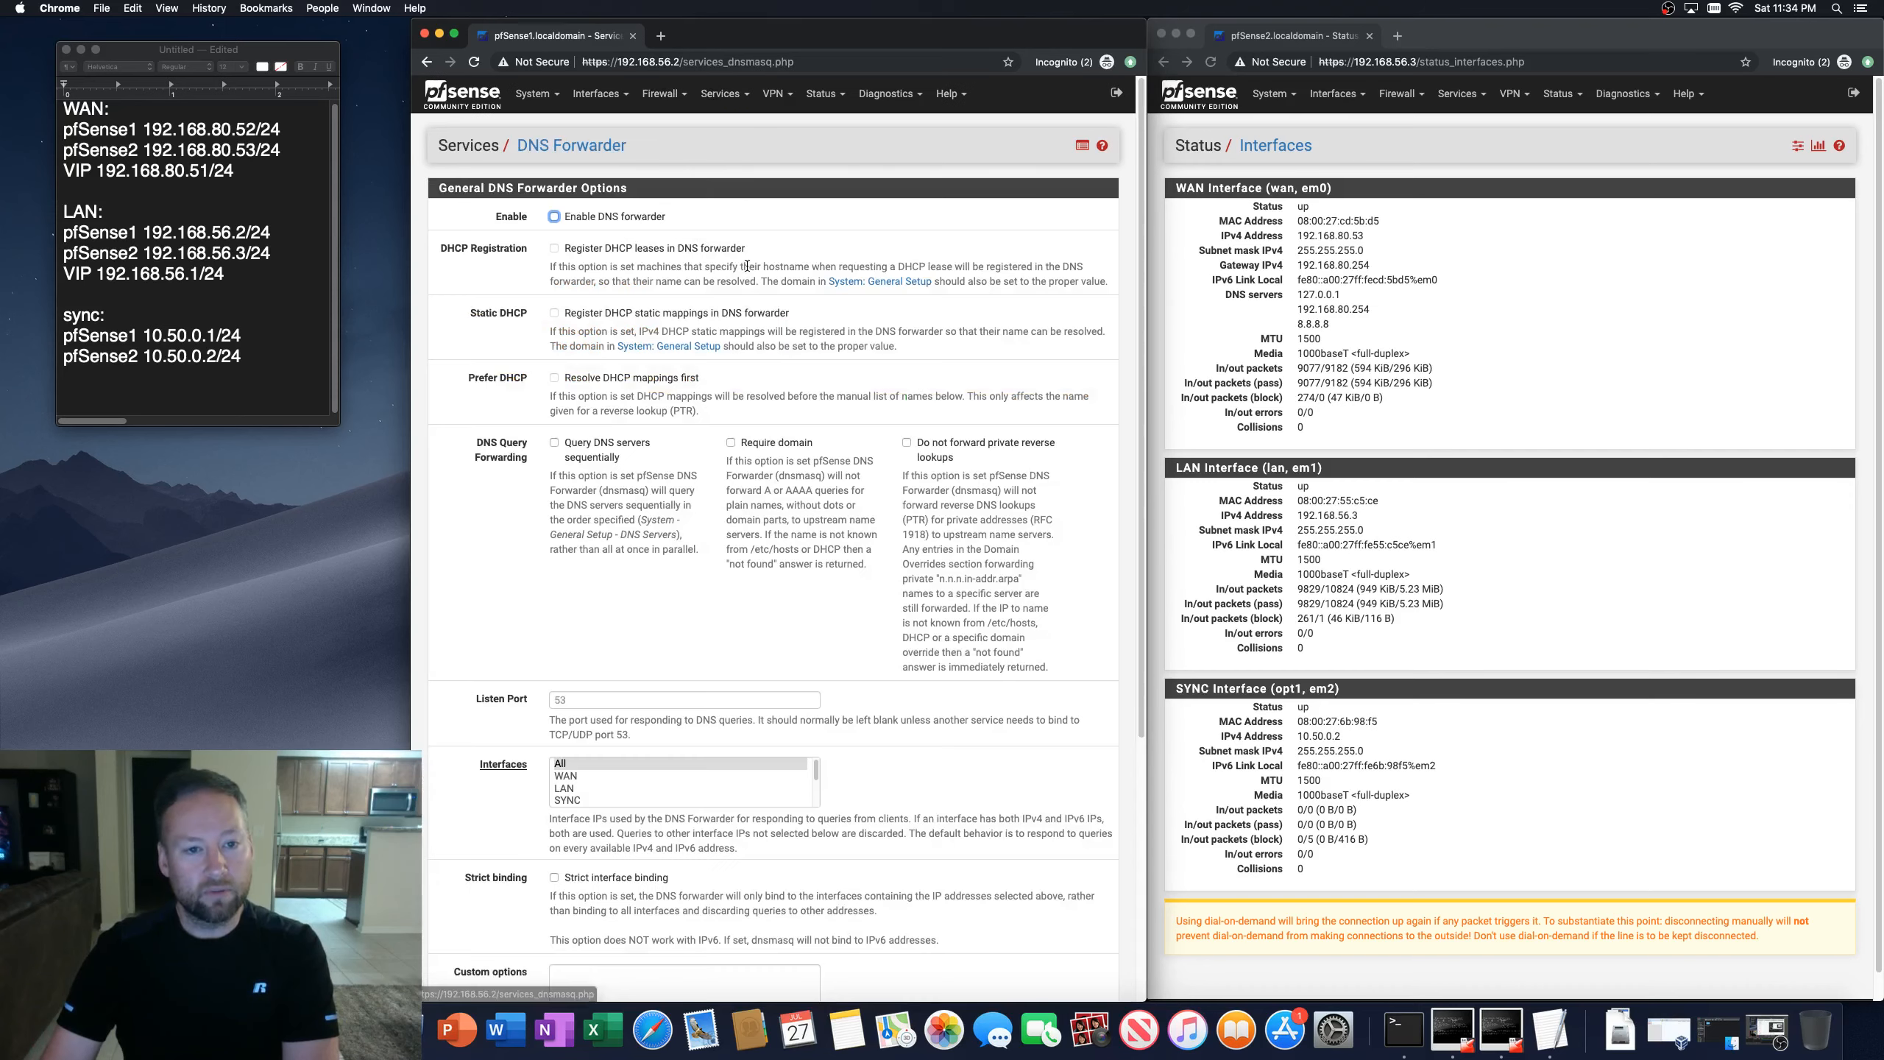
scroll(633, 613, down, 5)
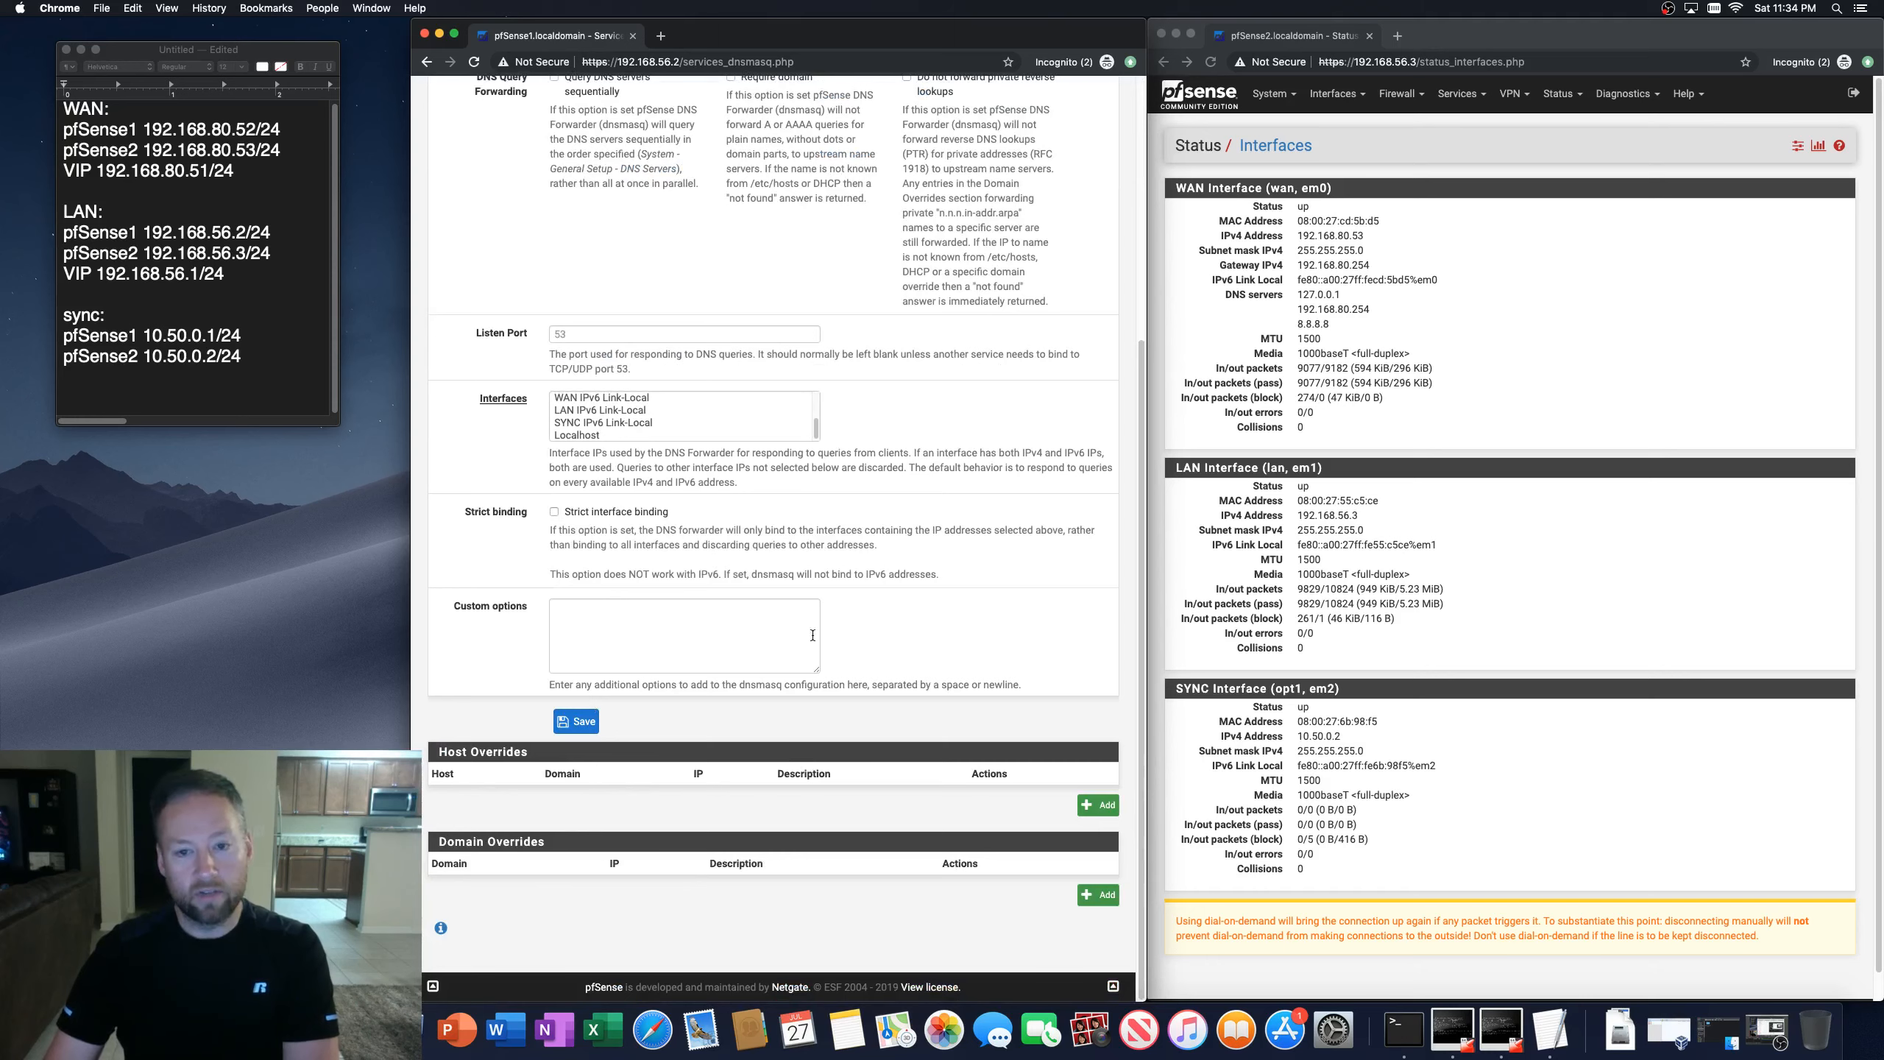
scroll(812, 636, up, 5)
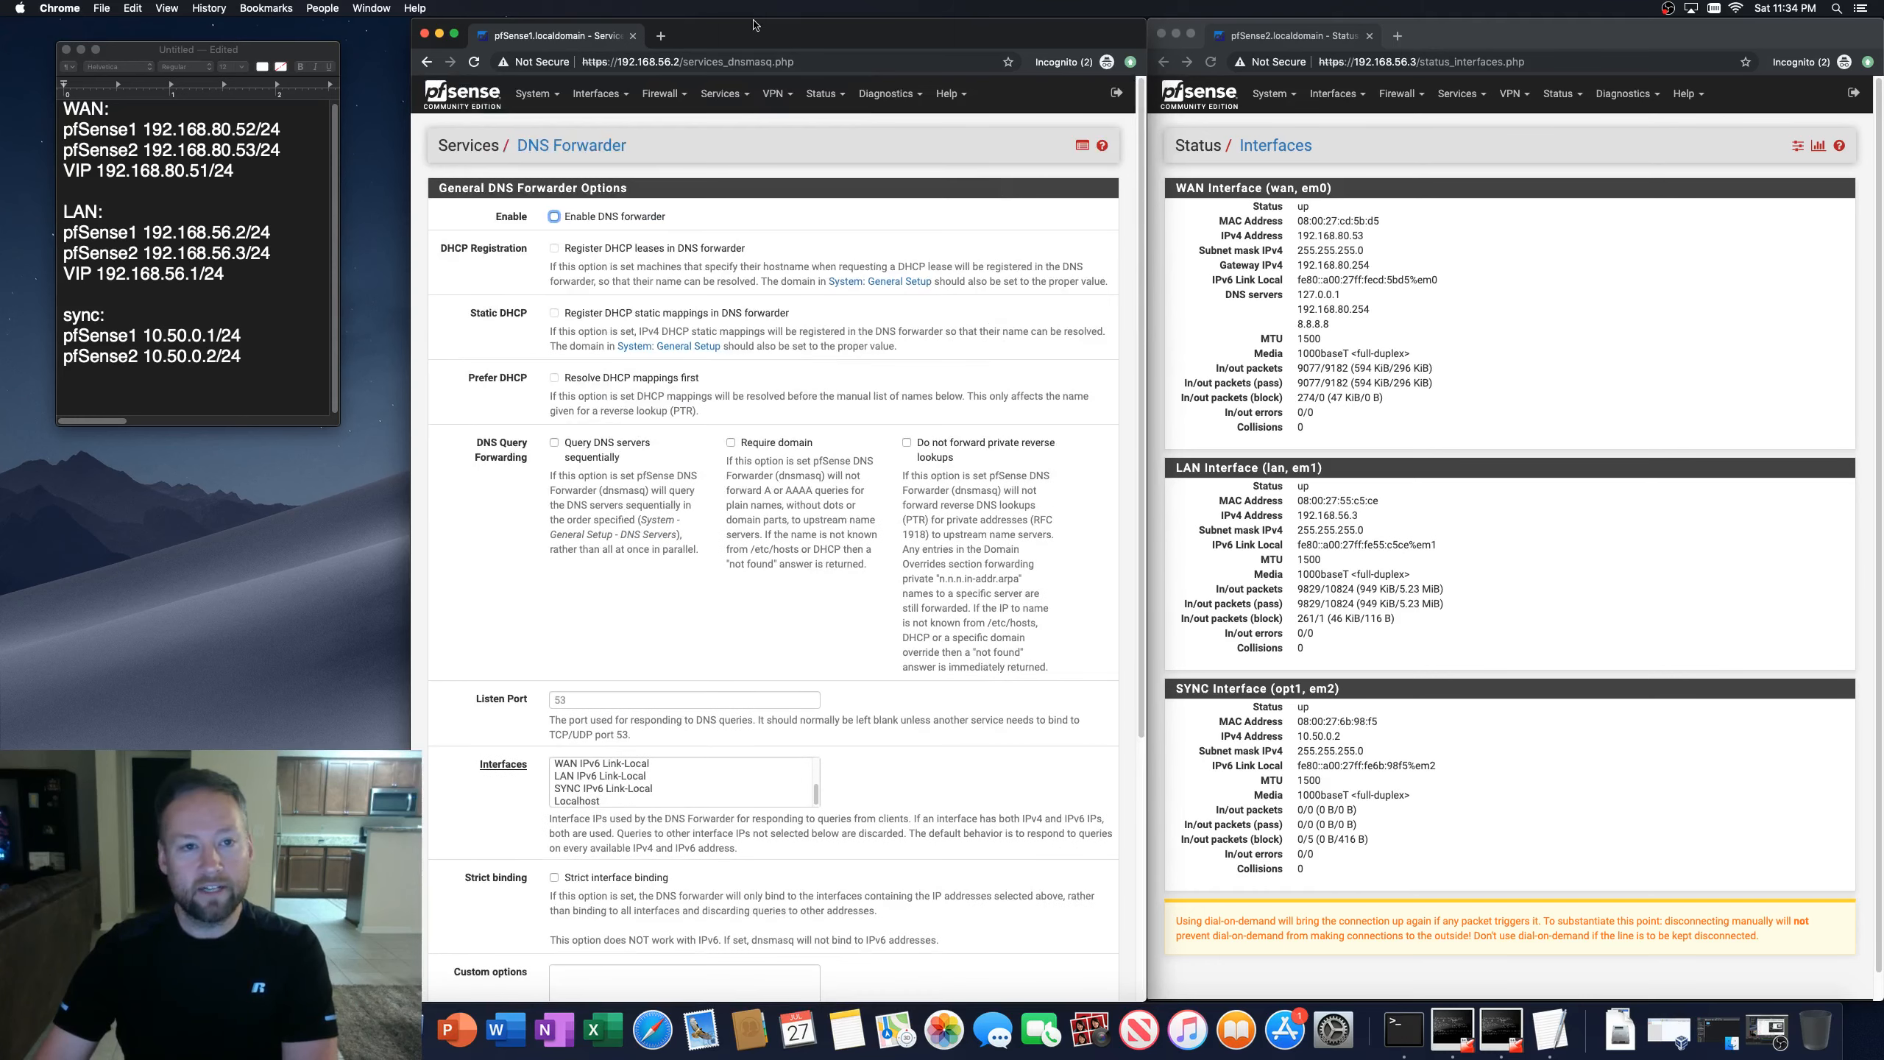
Step: Open the User Manager's Authentication Servers list on the first firewall
click(779, 95)
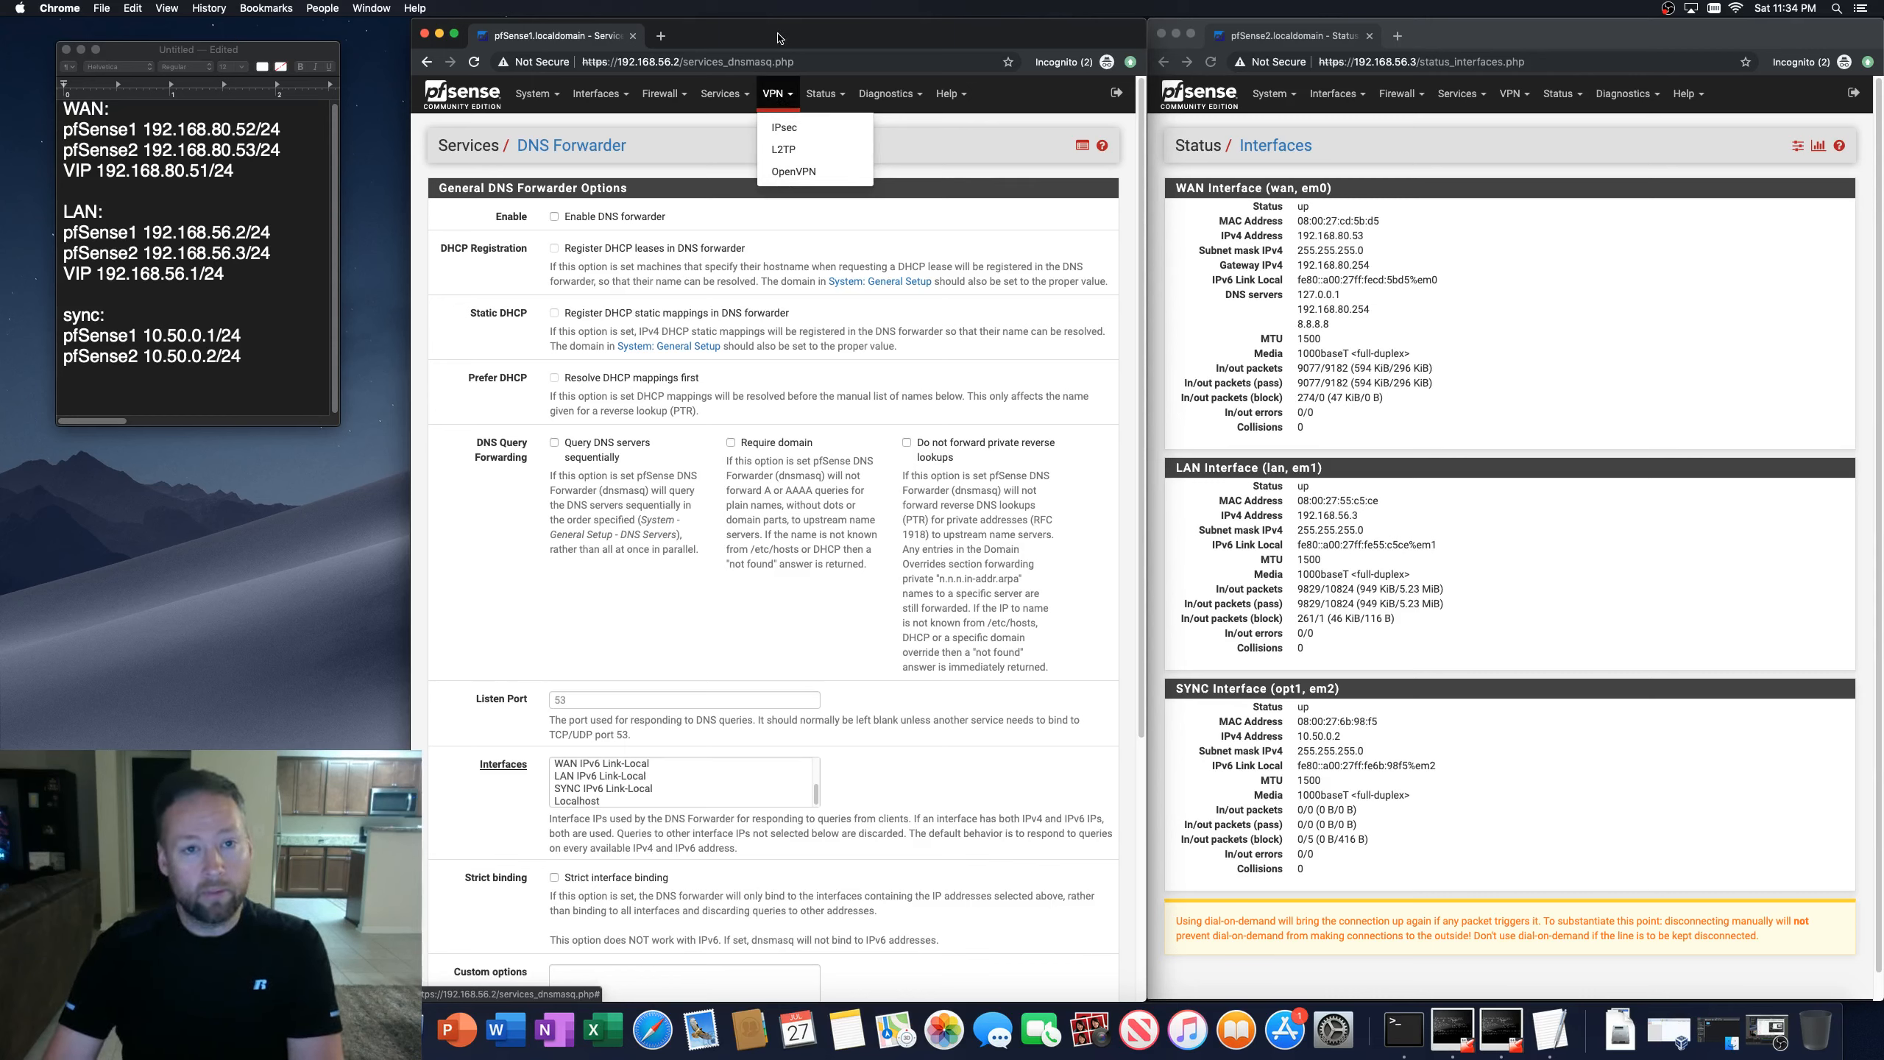
click(544, 99)
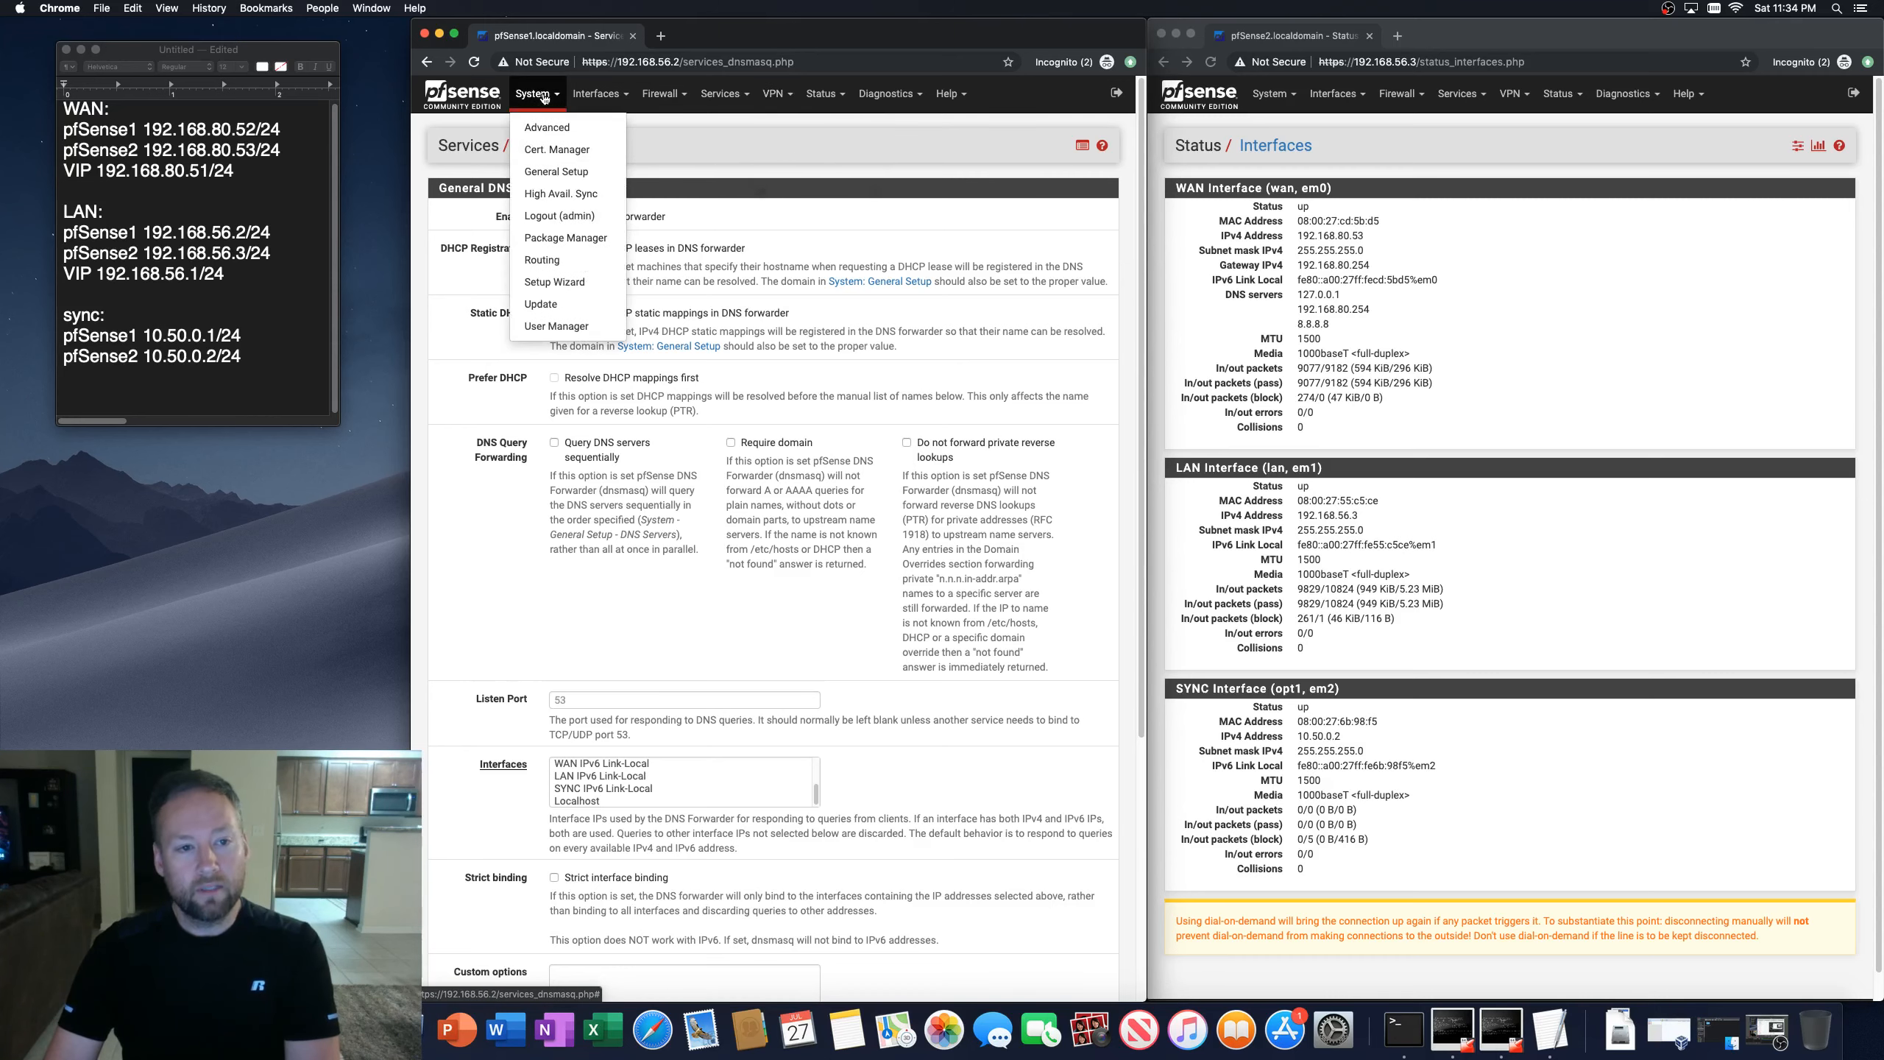
click(541, 326)
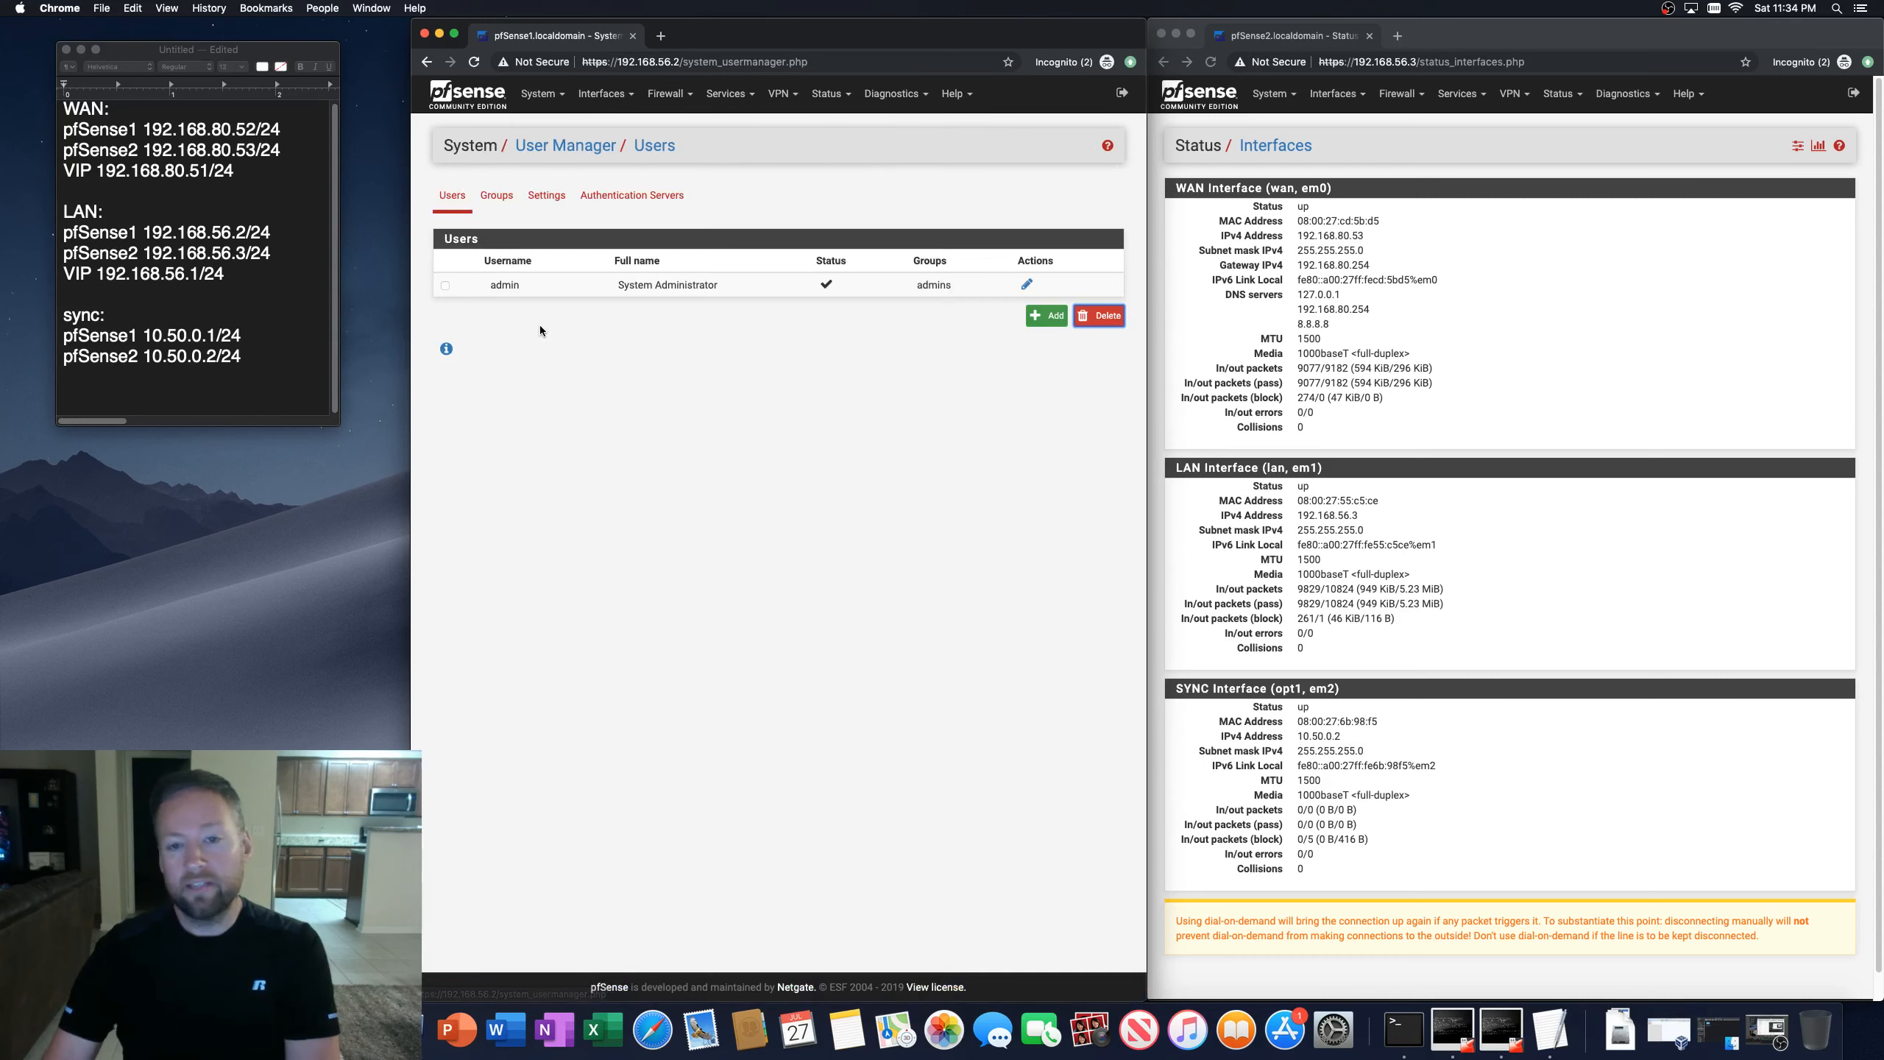
click(635, 202)
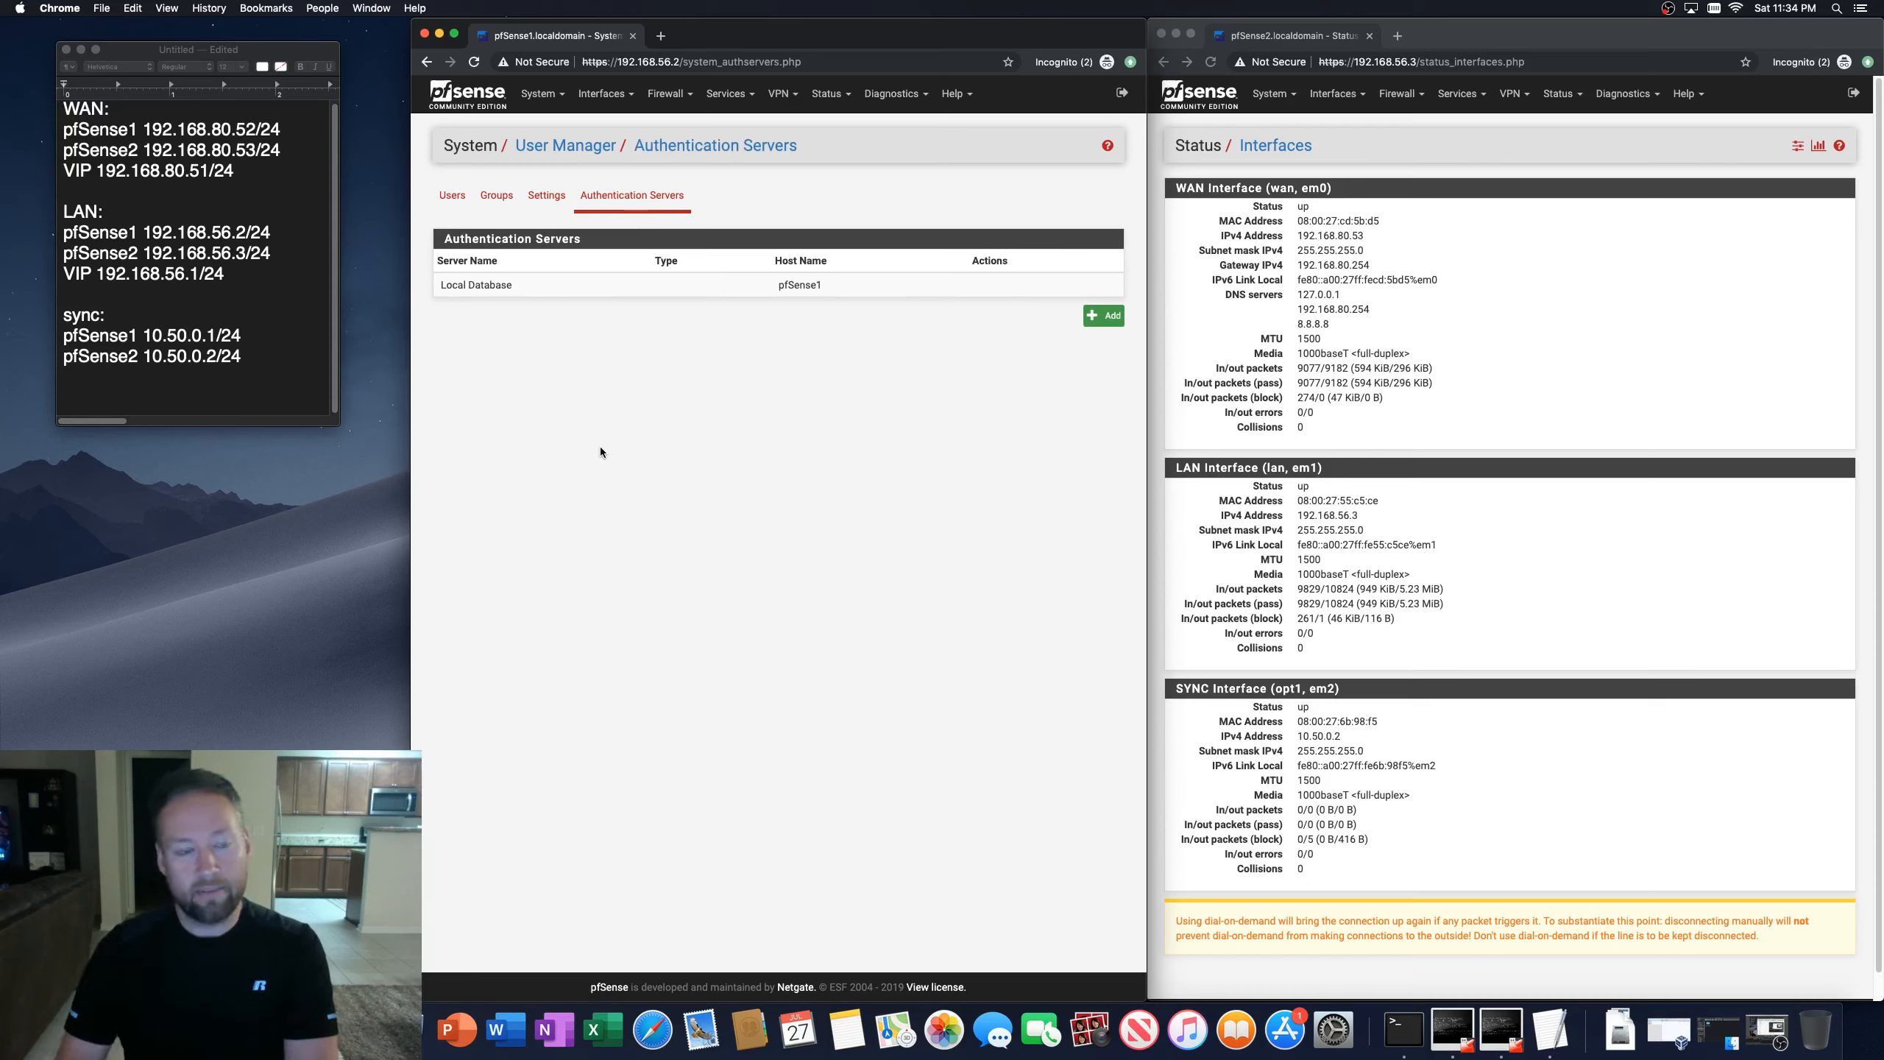
click(1525, 280)
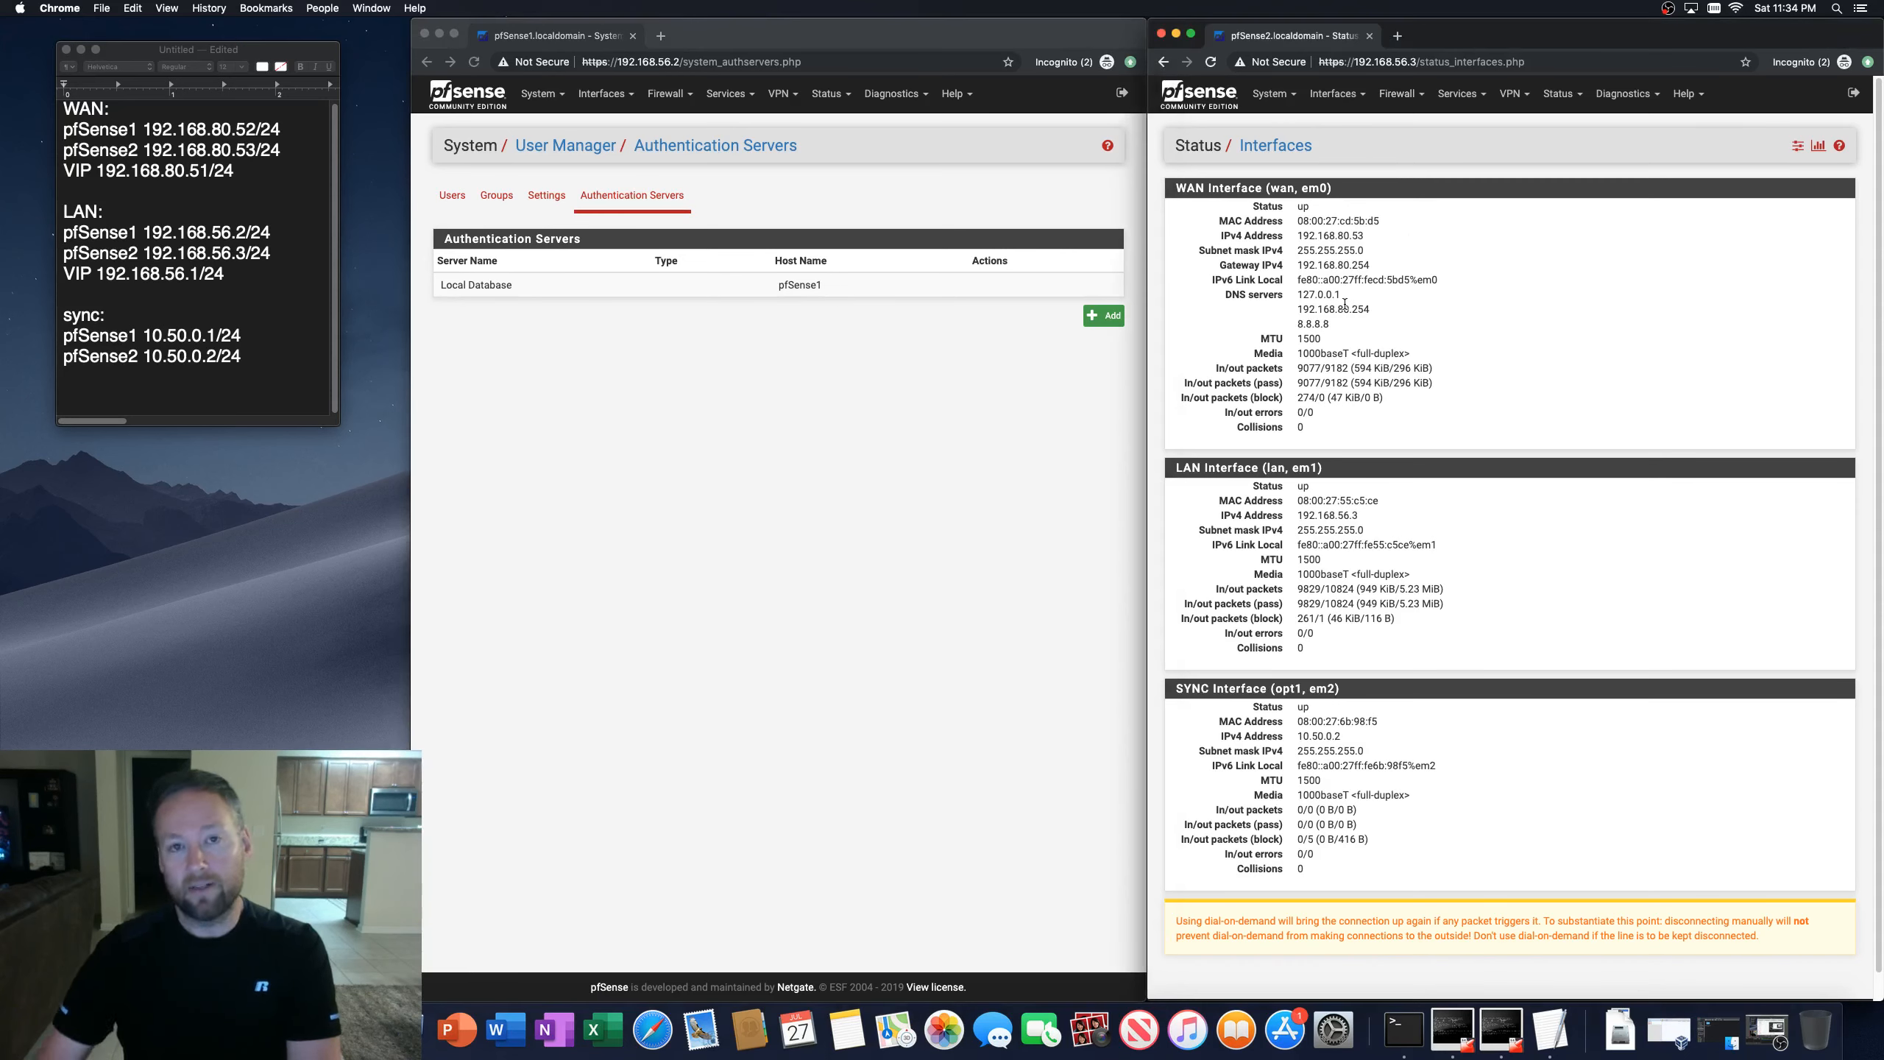
click(816, 396)
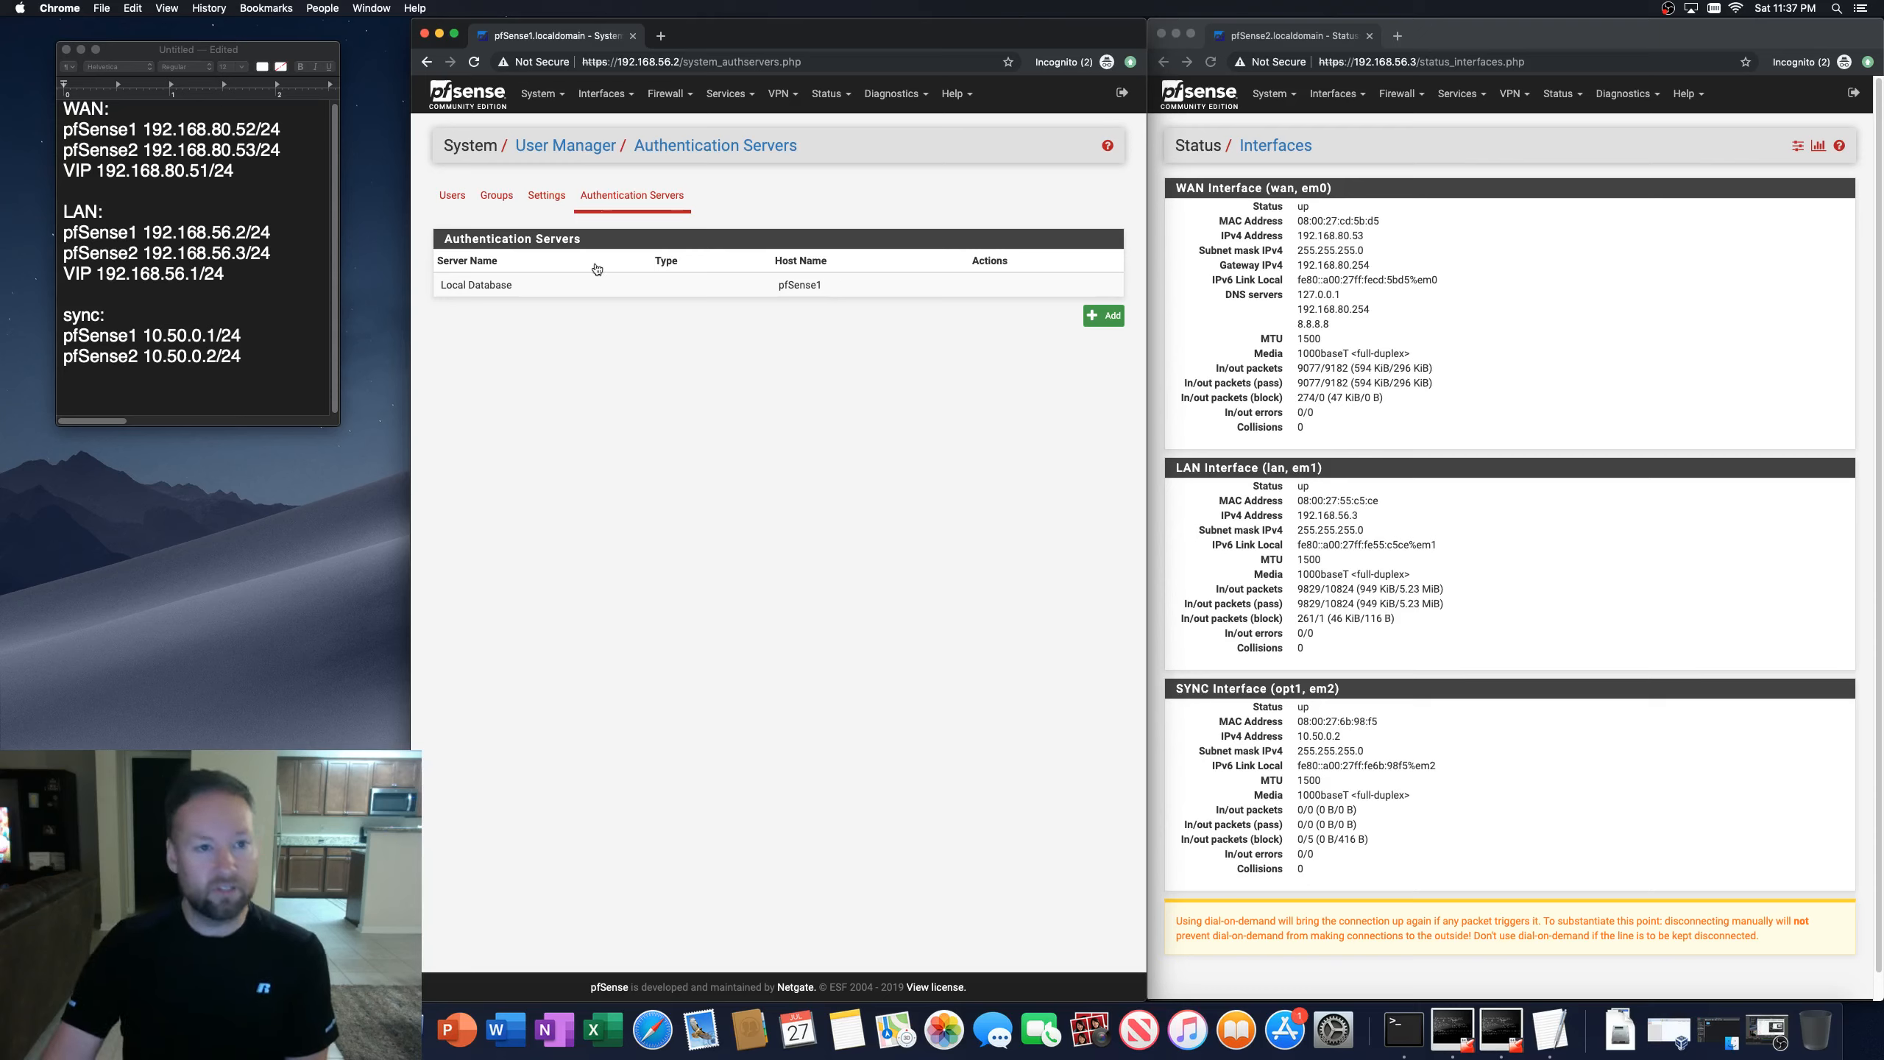
Step: Open the High Availability Sync settings on the first firewall and review the synchronization options
click(549, 96)
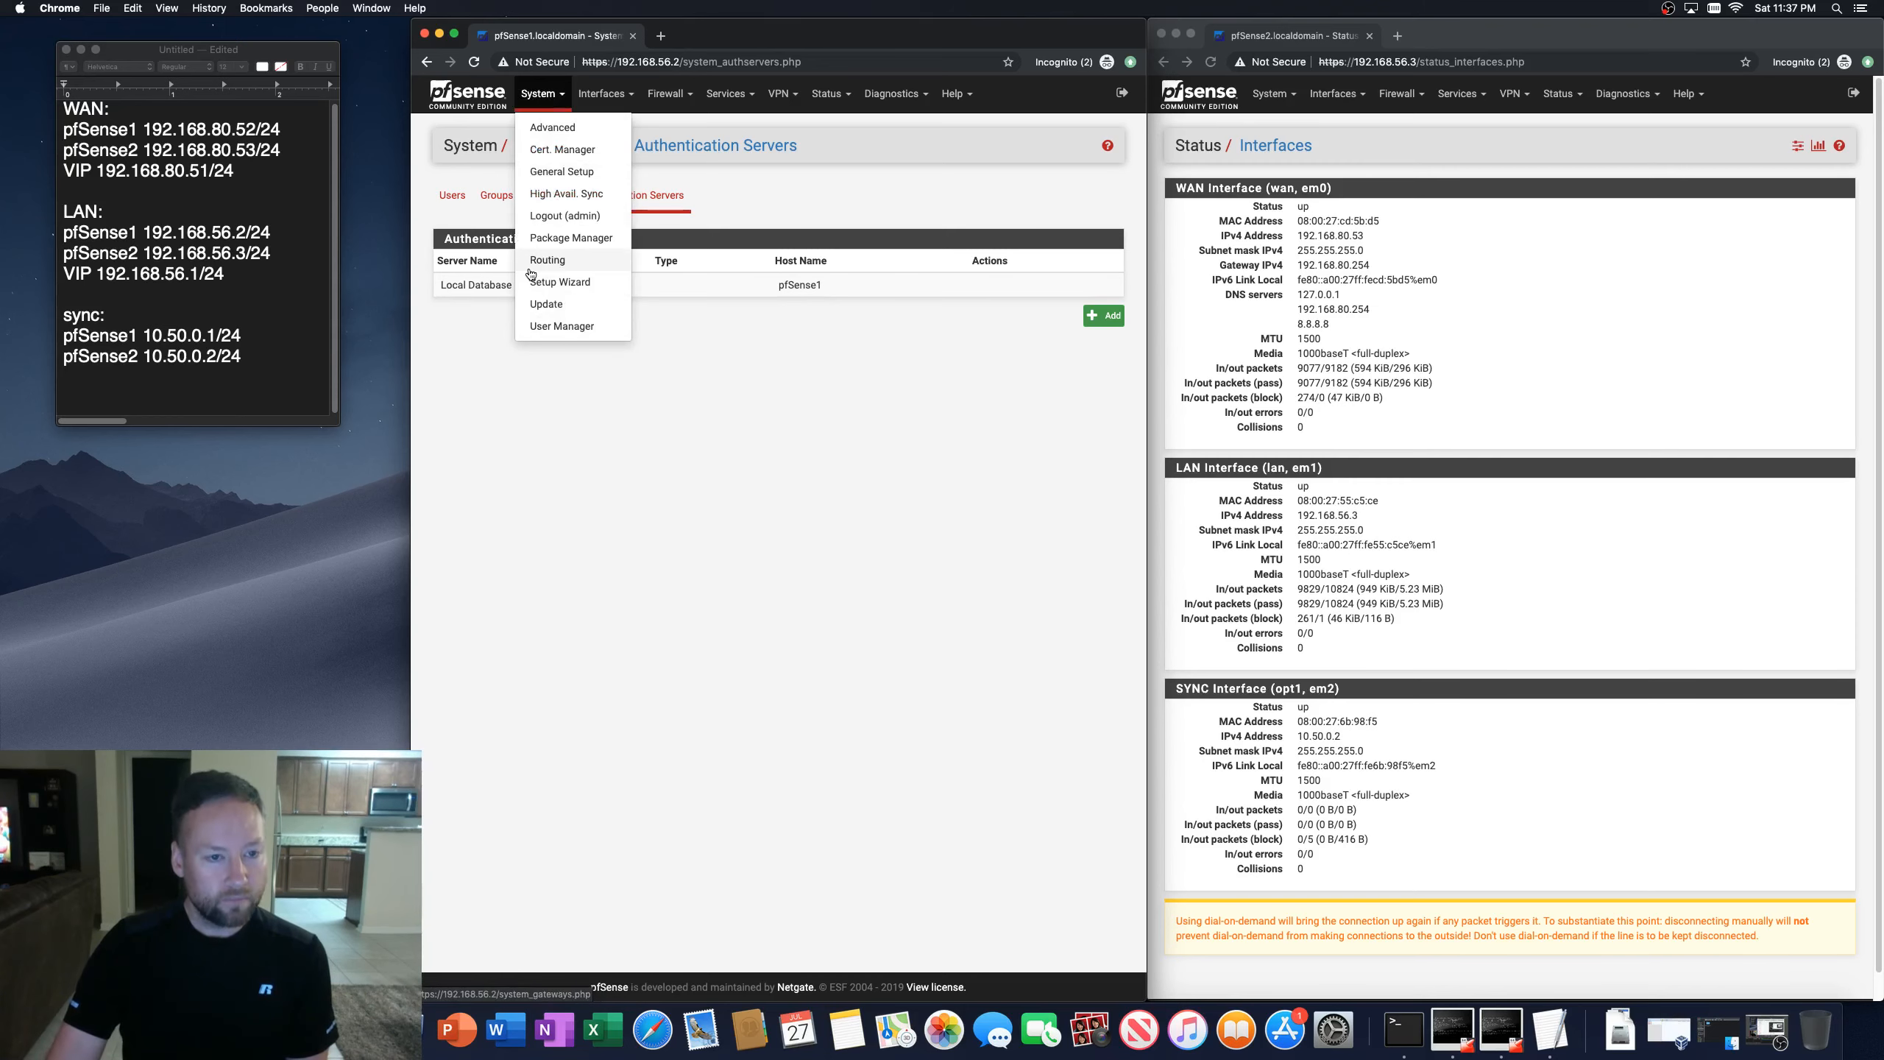
click(551, 193)
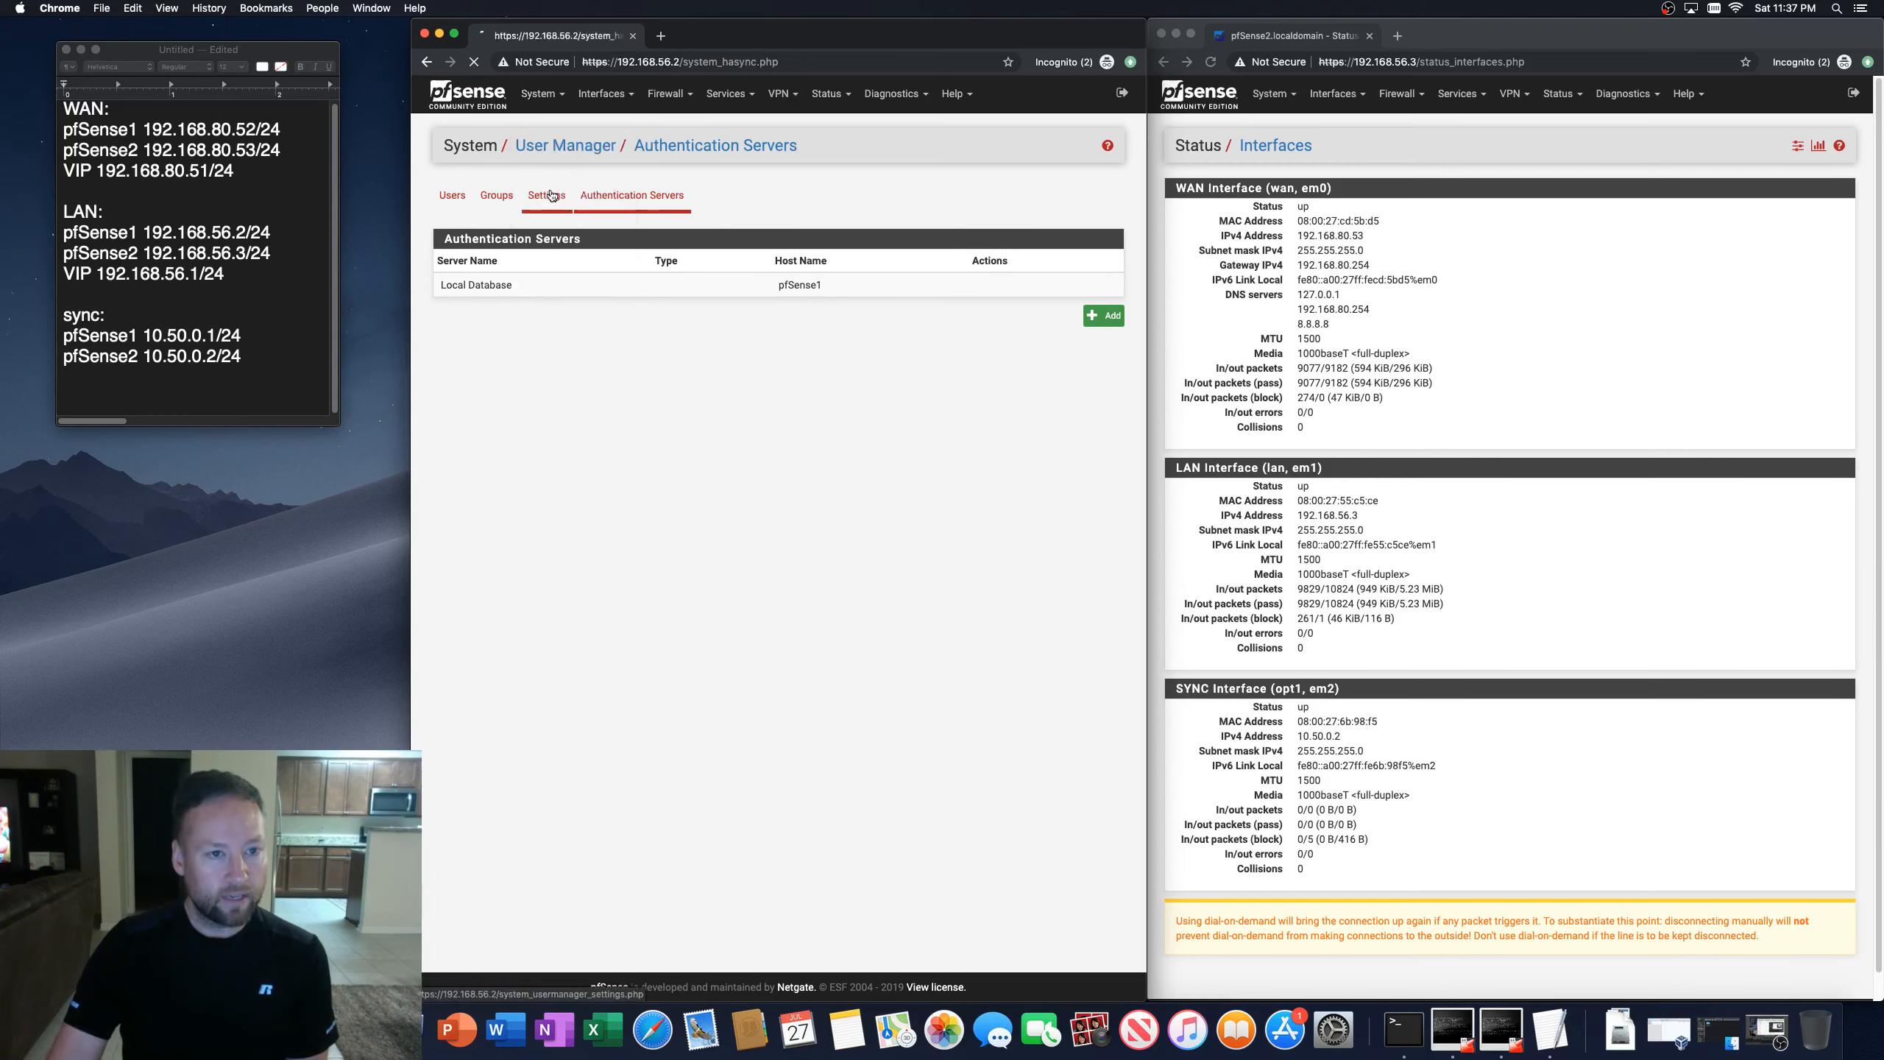
scroll(505, 639, down, 5)
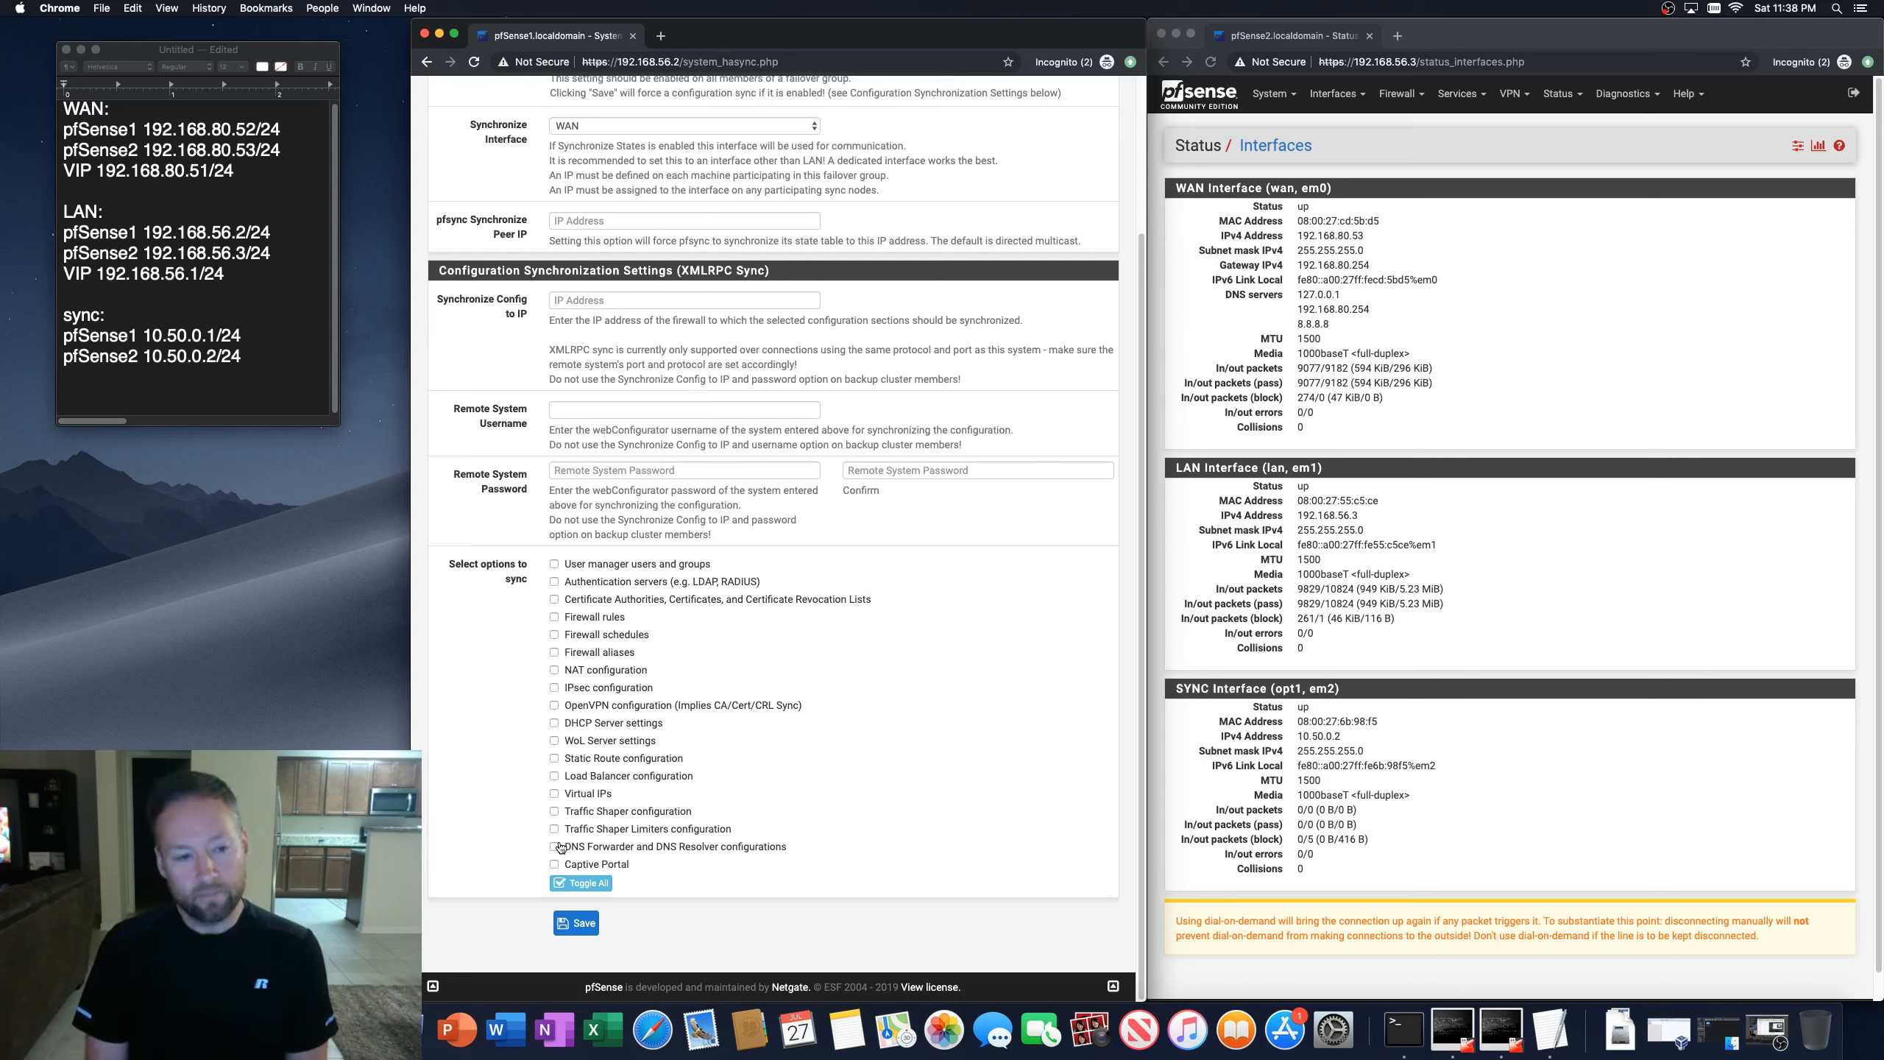
scroll(539, 407, up, 5)
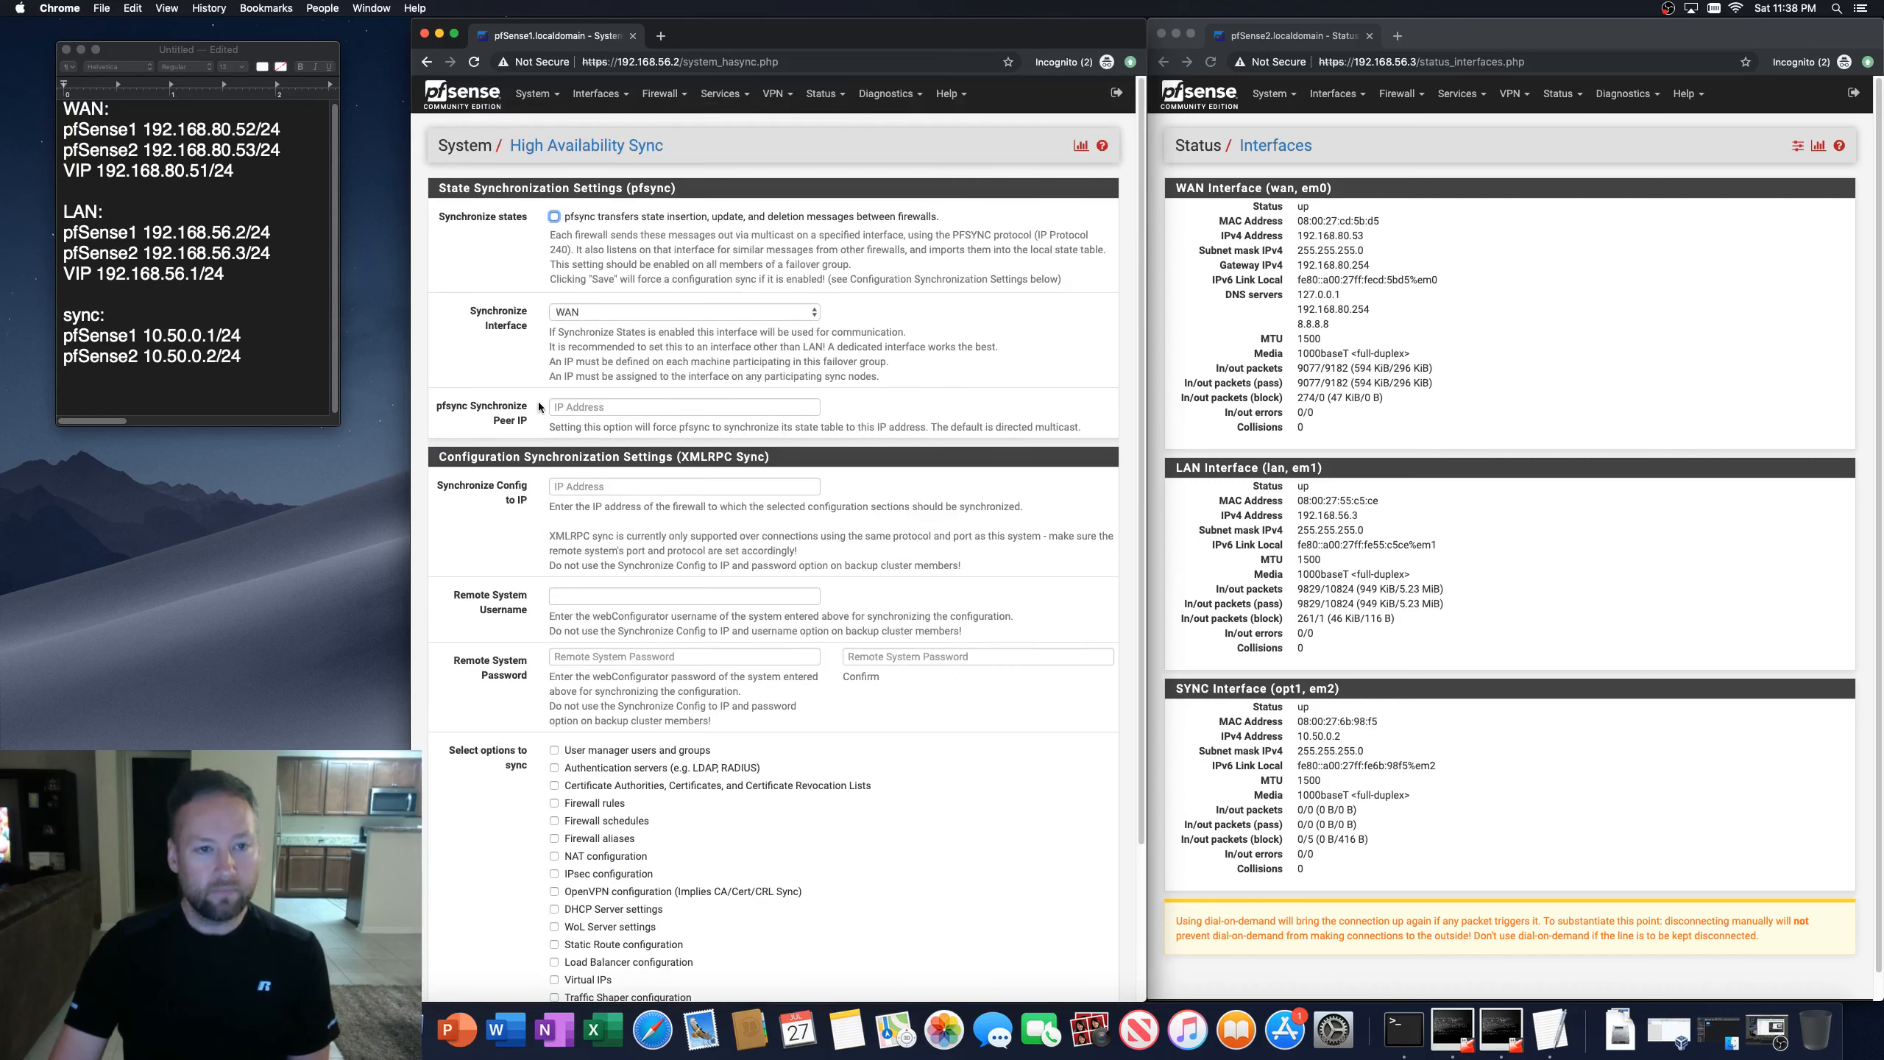
click(1455, 33)
click(910, 36)
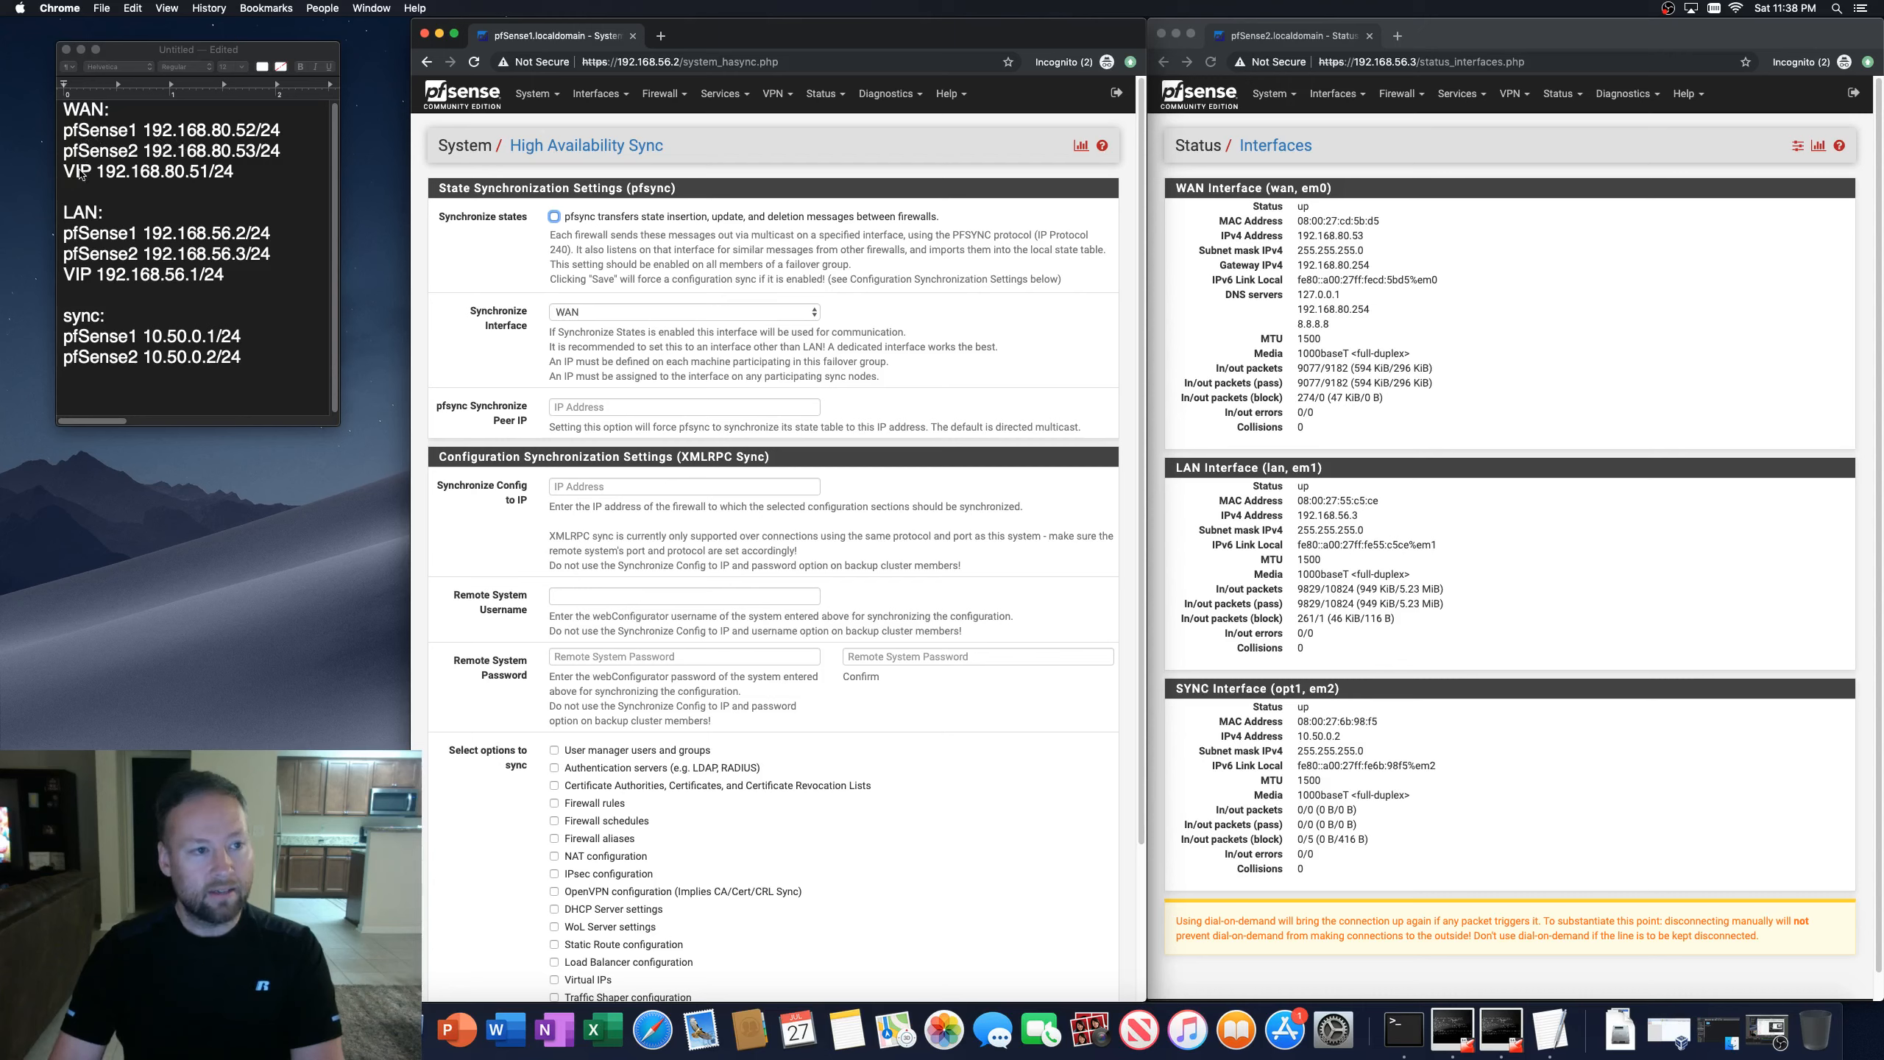
click(66, 170)
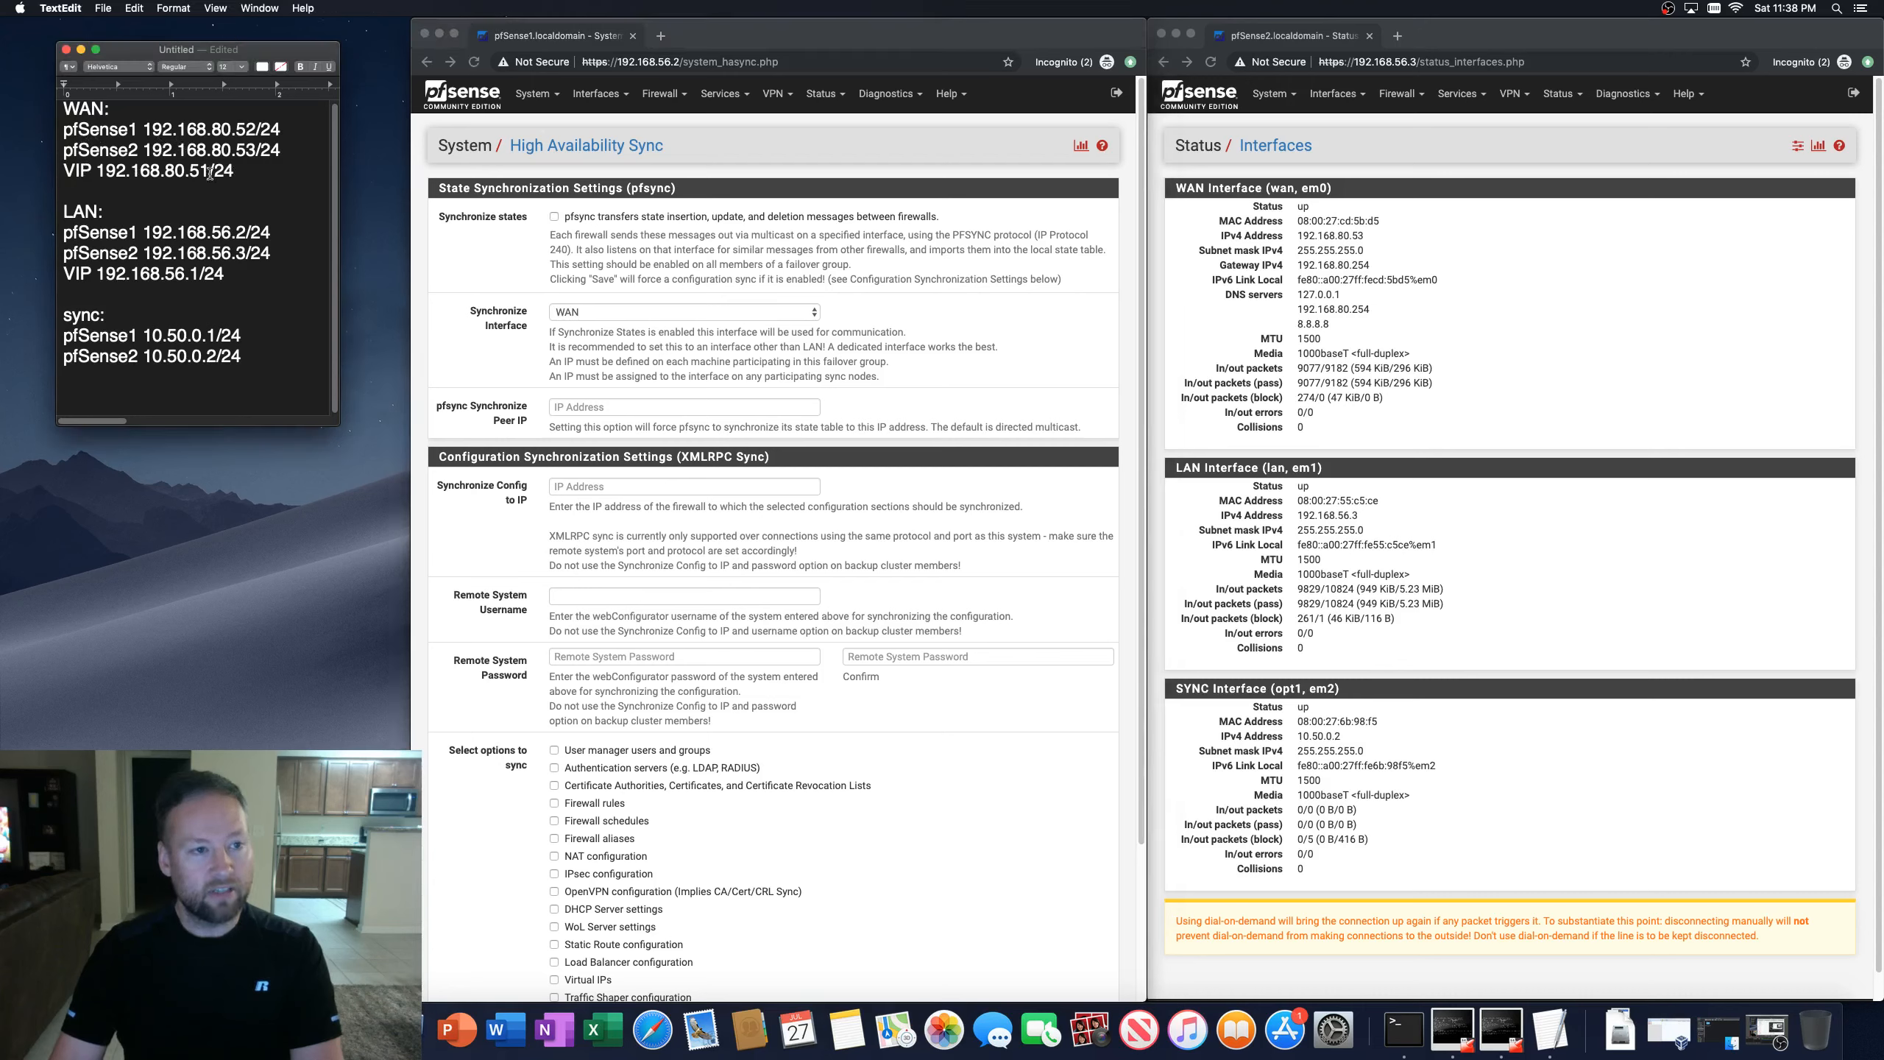
click(776, 34)
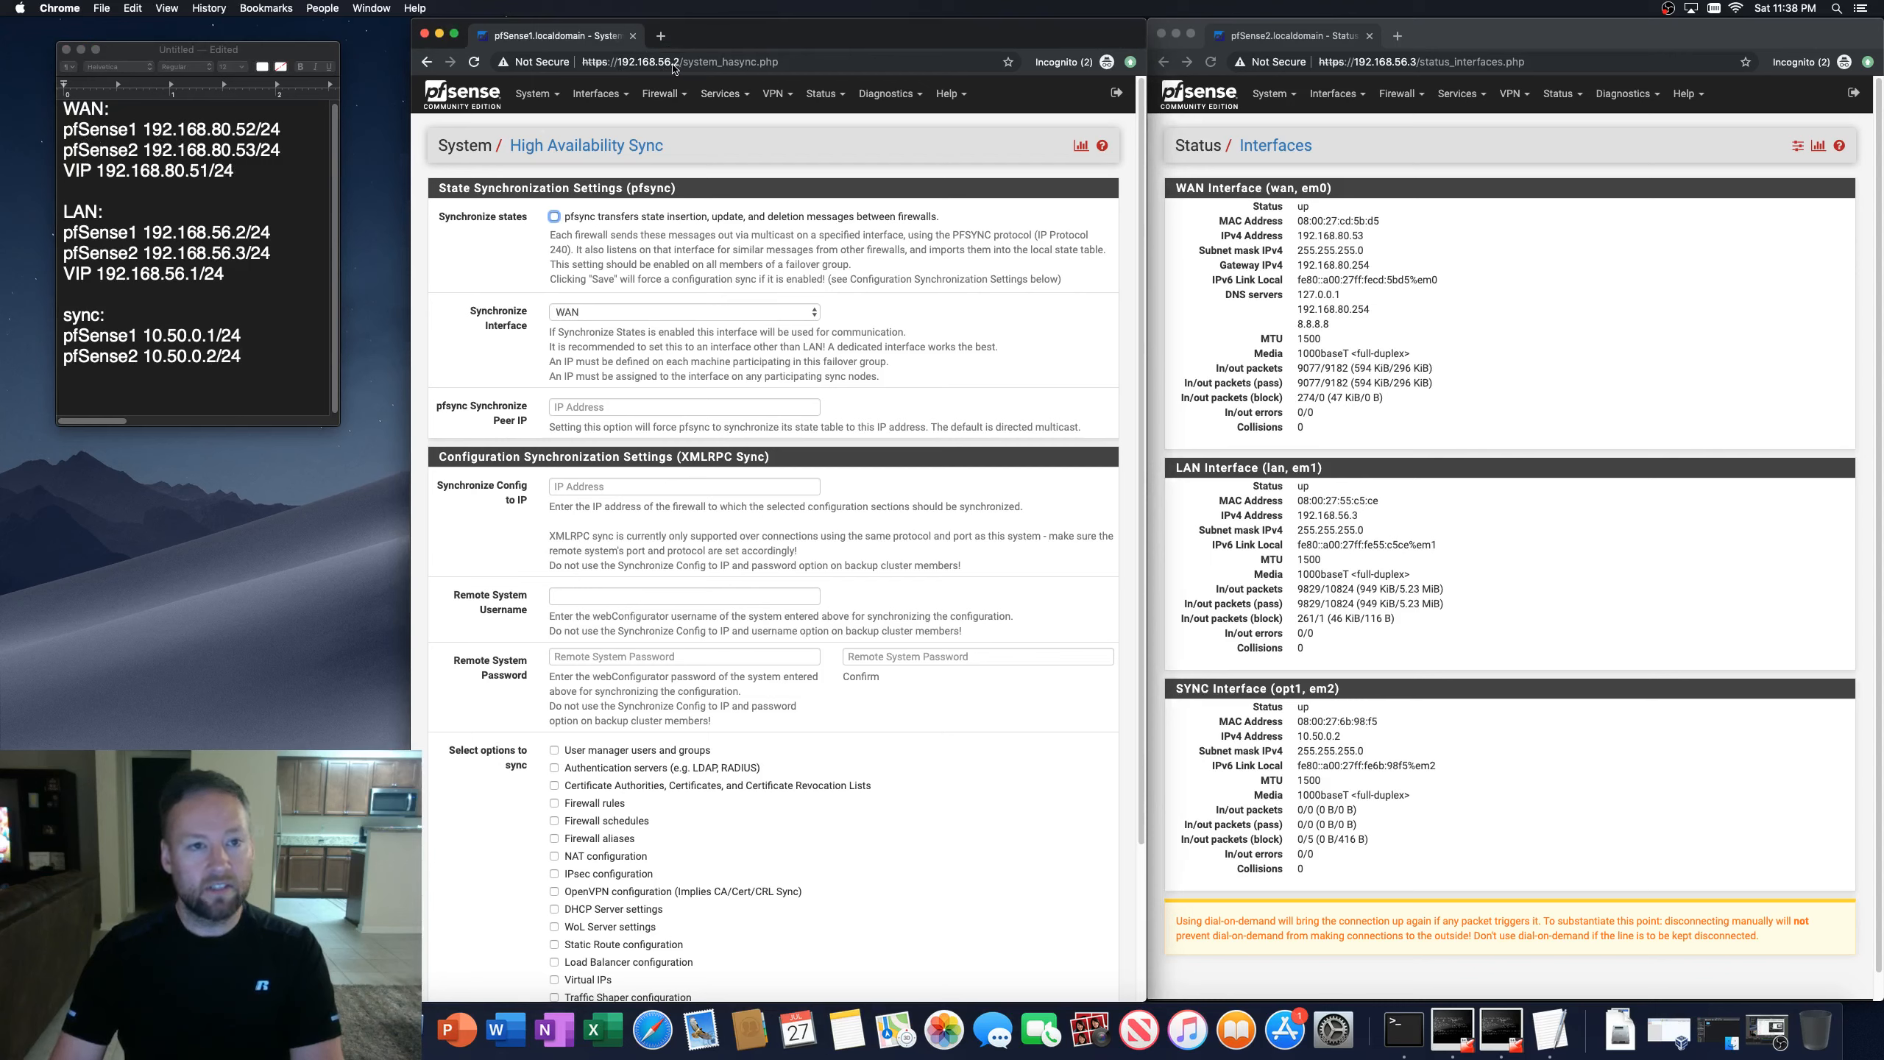
click(1568, 37)
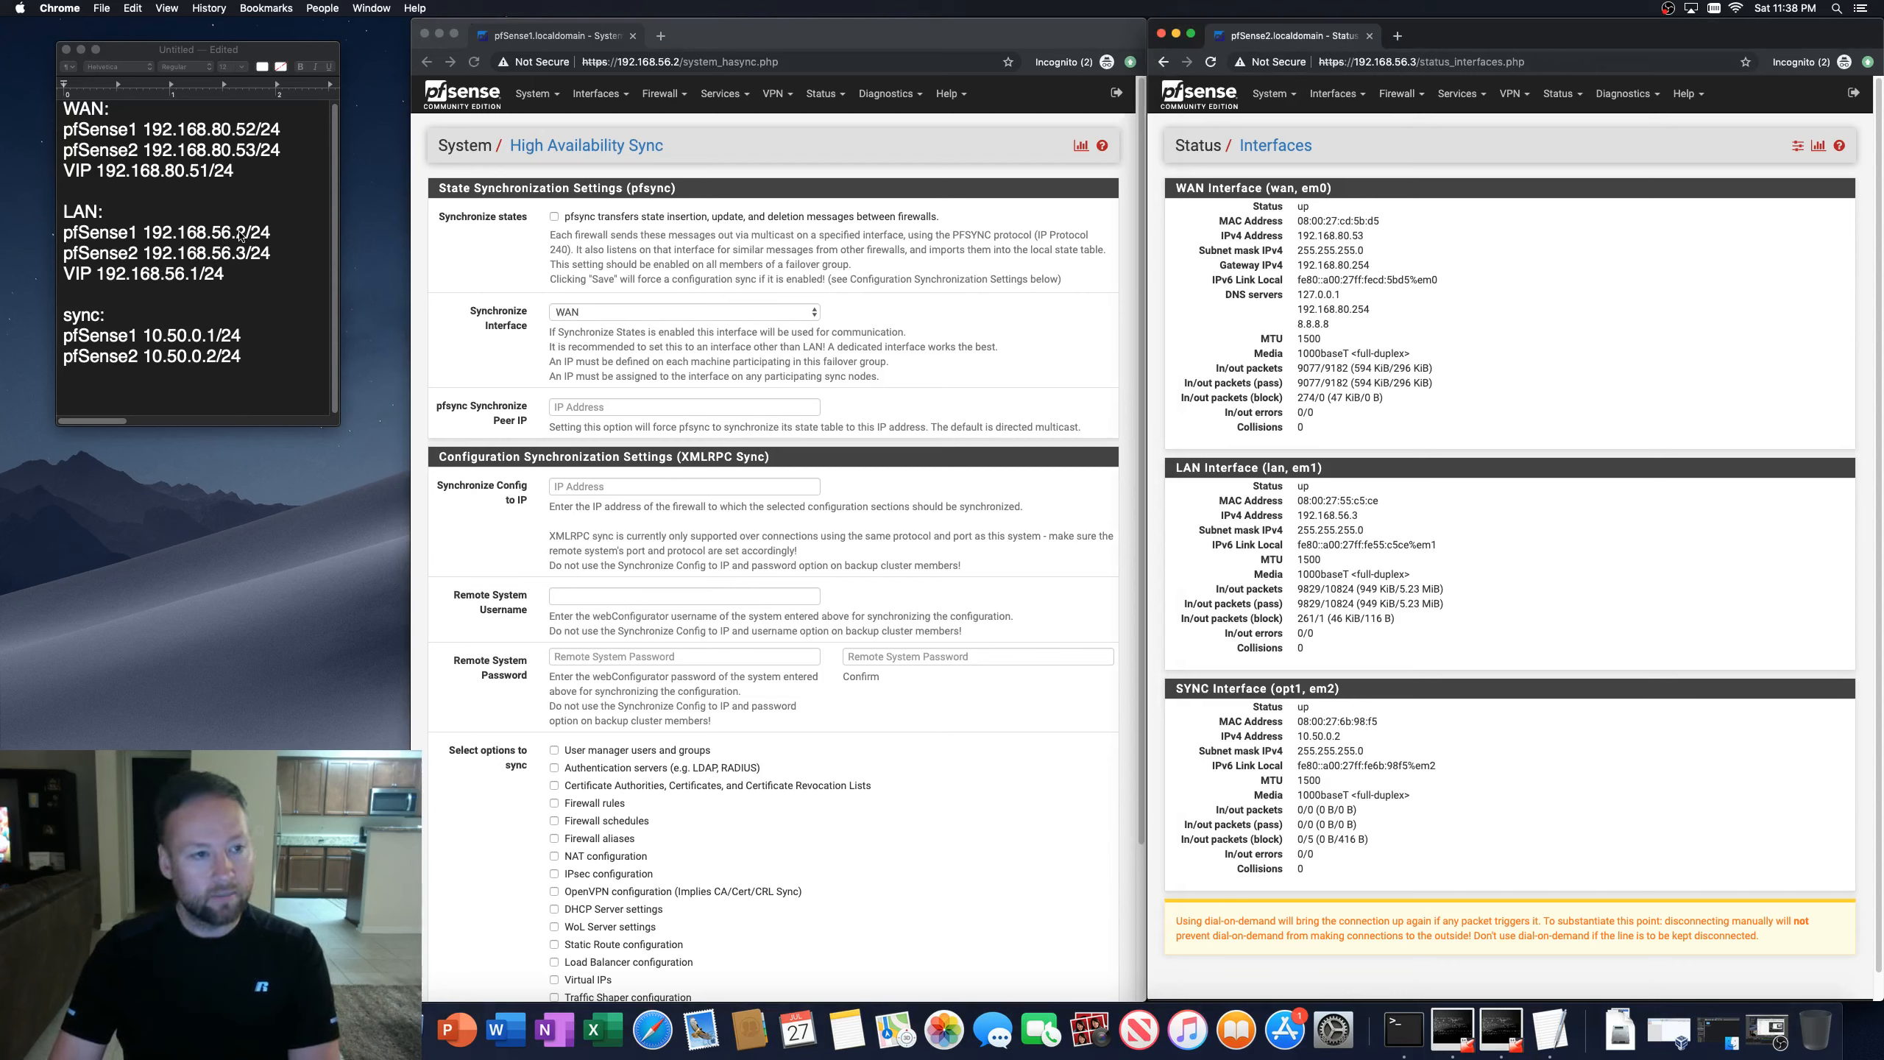
click(214, 234)
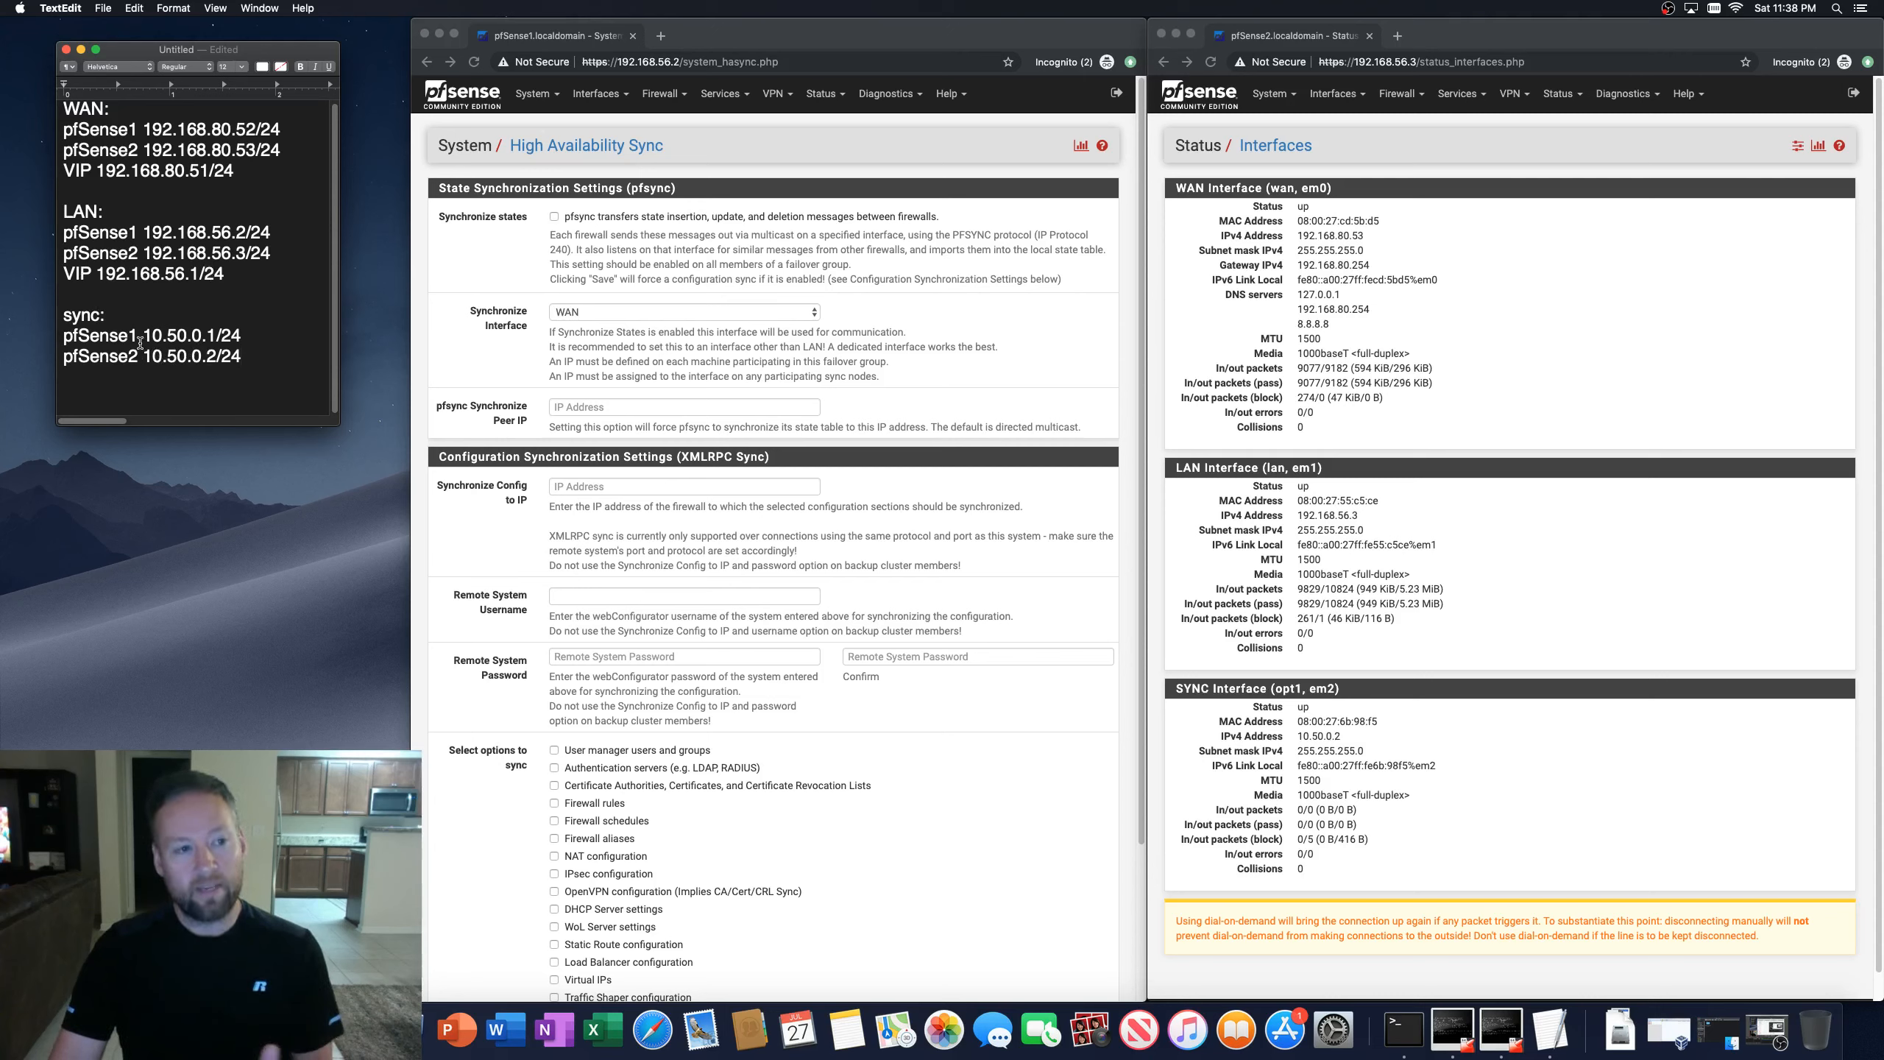
Step: Open the SYNC interface configuration on the first firewall and review its settings
click(597, 94)
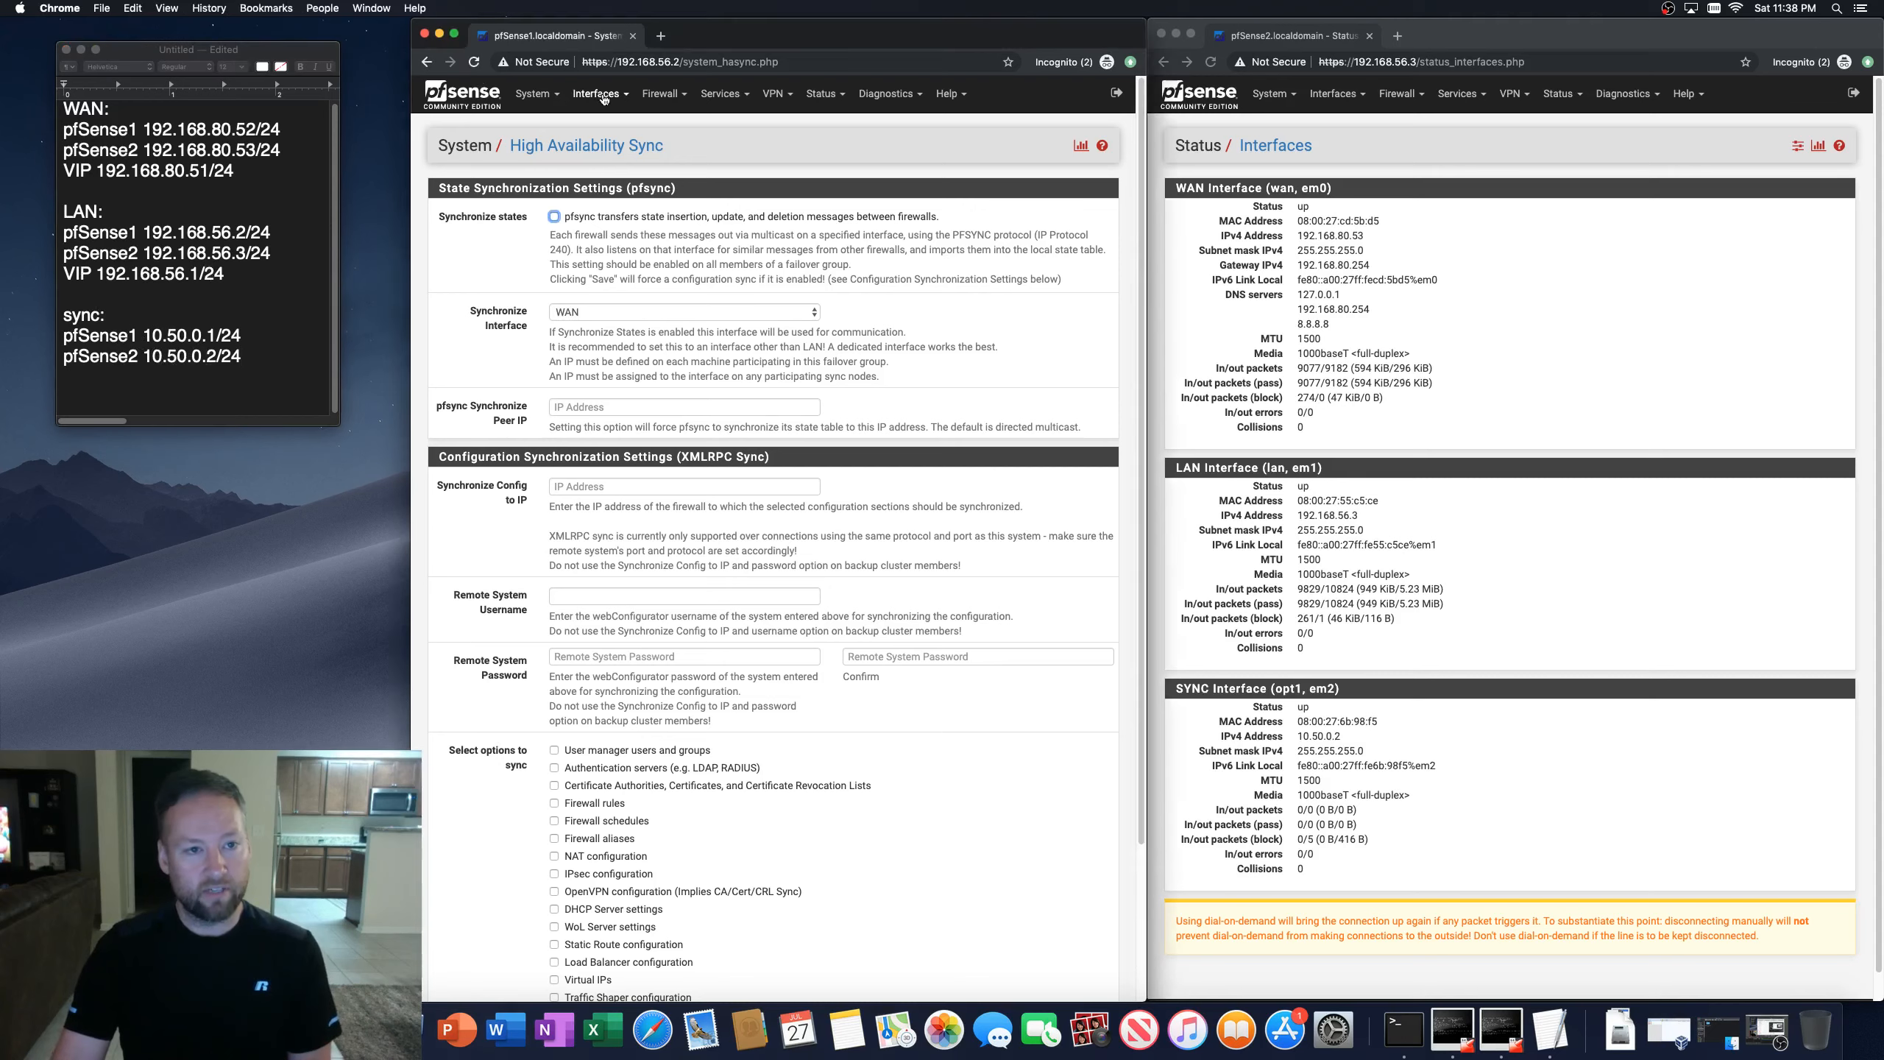
click(594, 208)
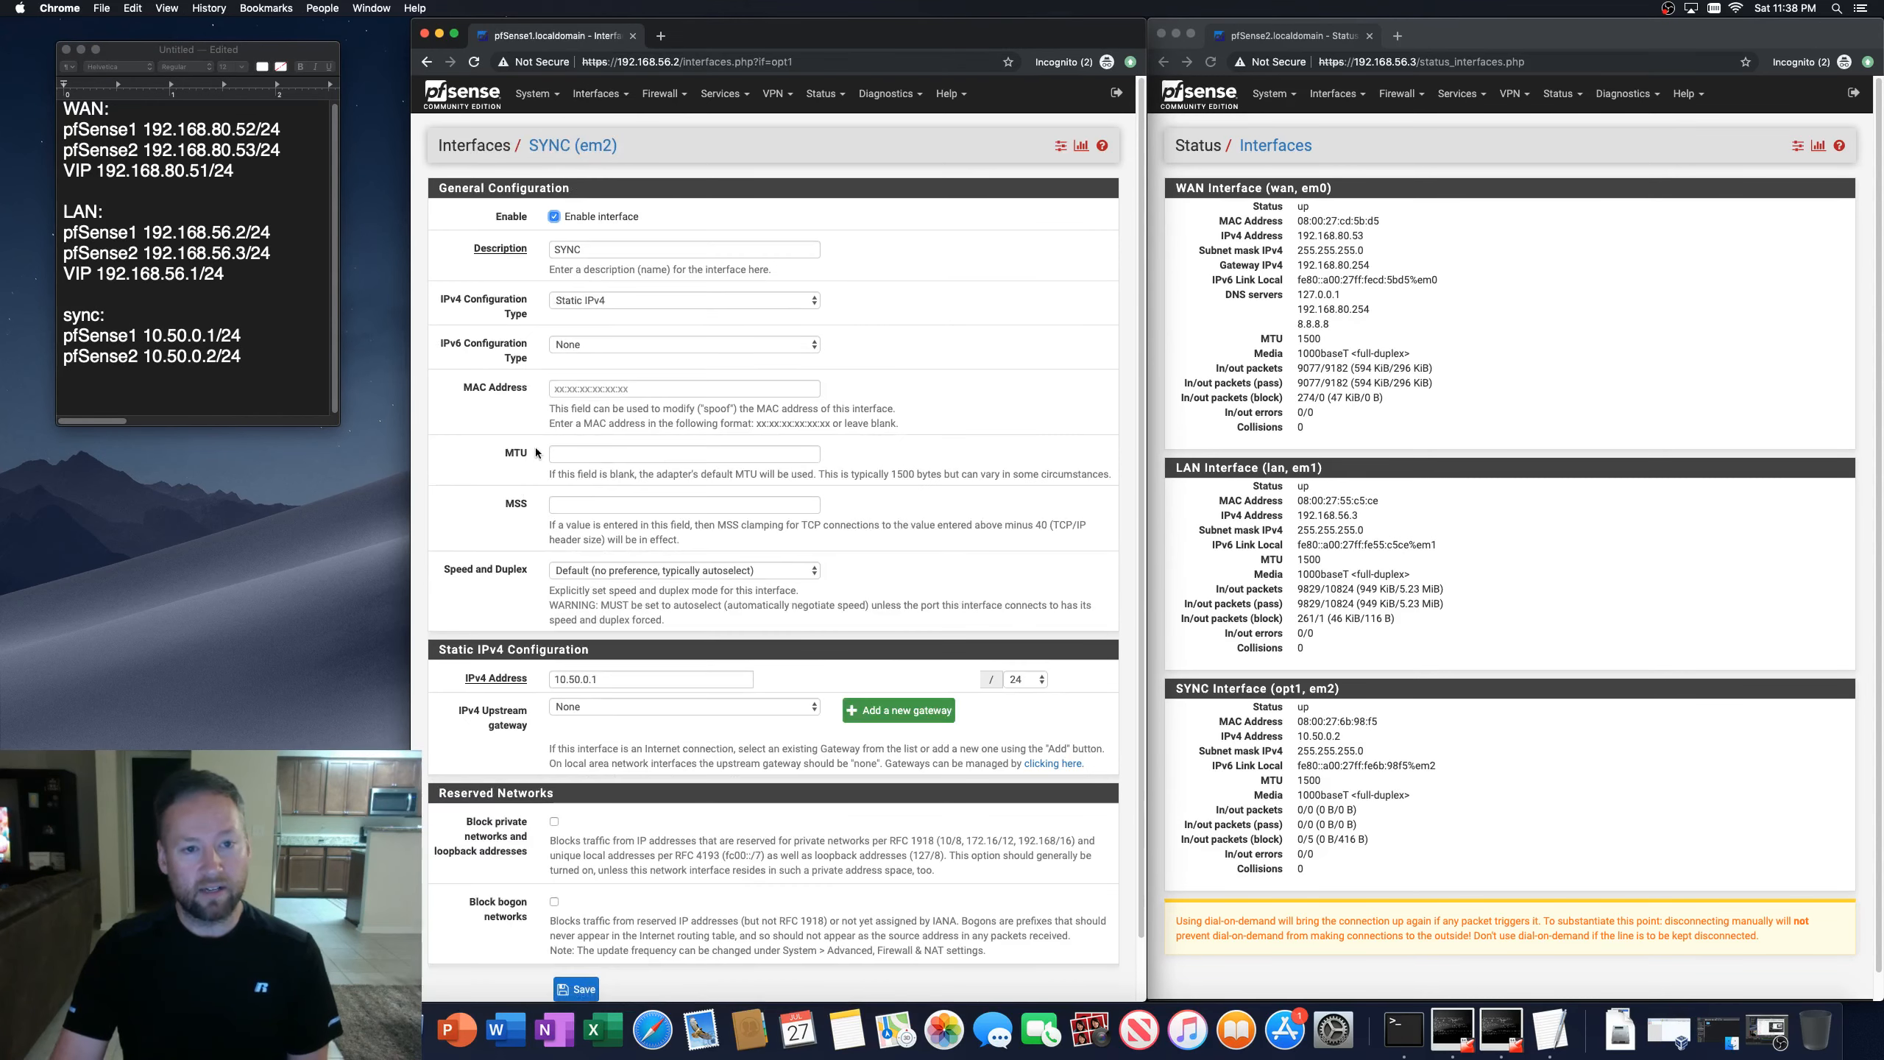
scroll(430, 648, down, 2)
scroll(430, 648, up, 2)
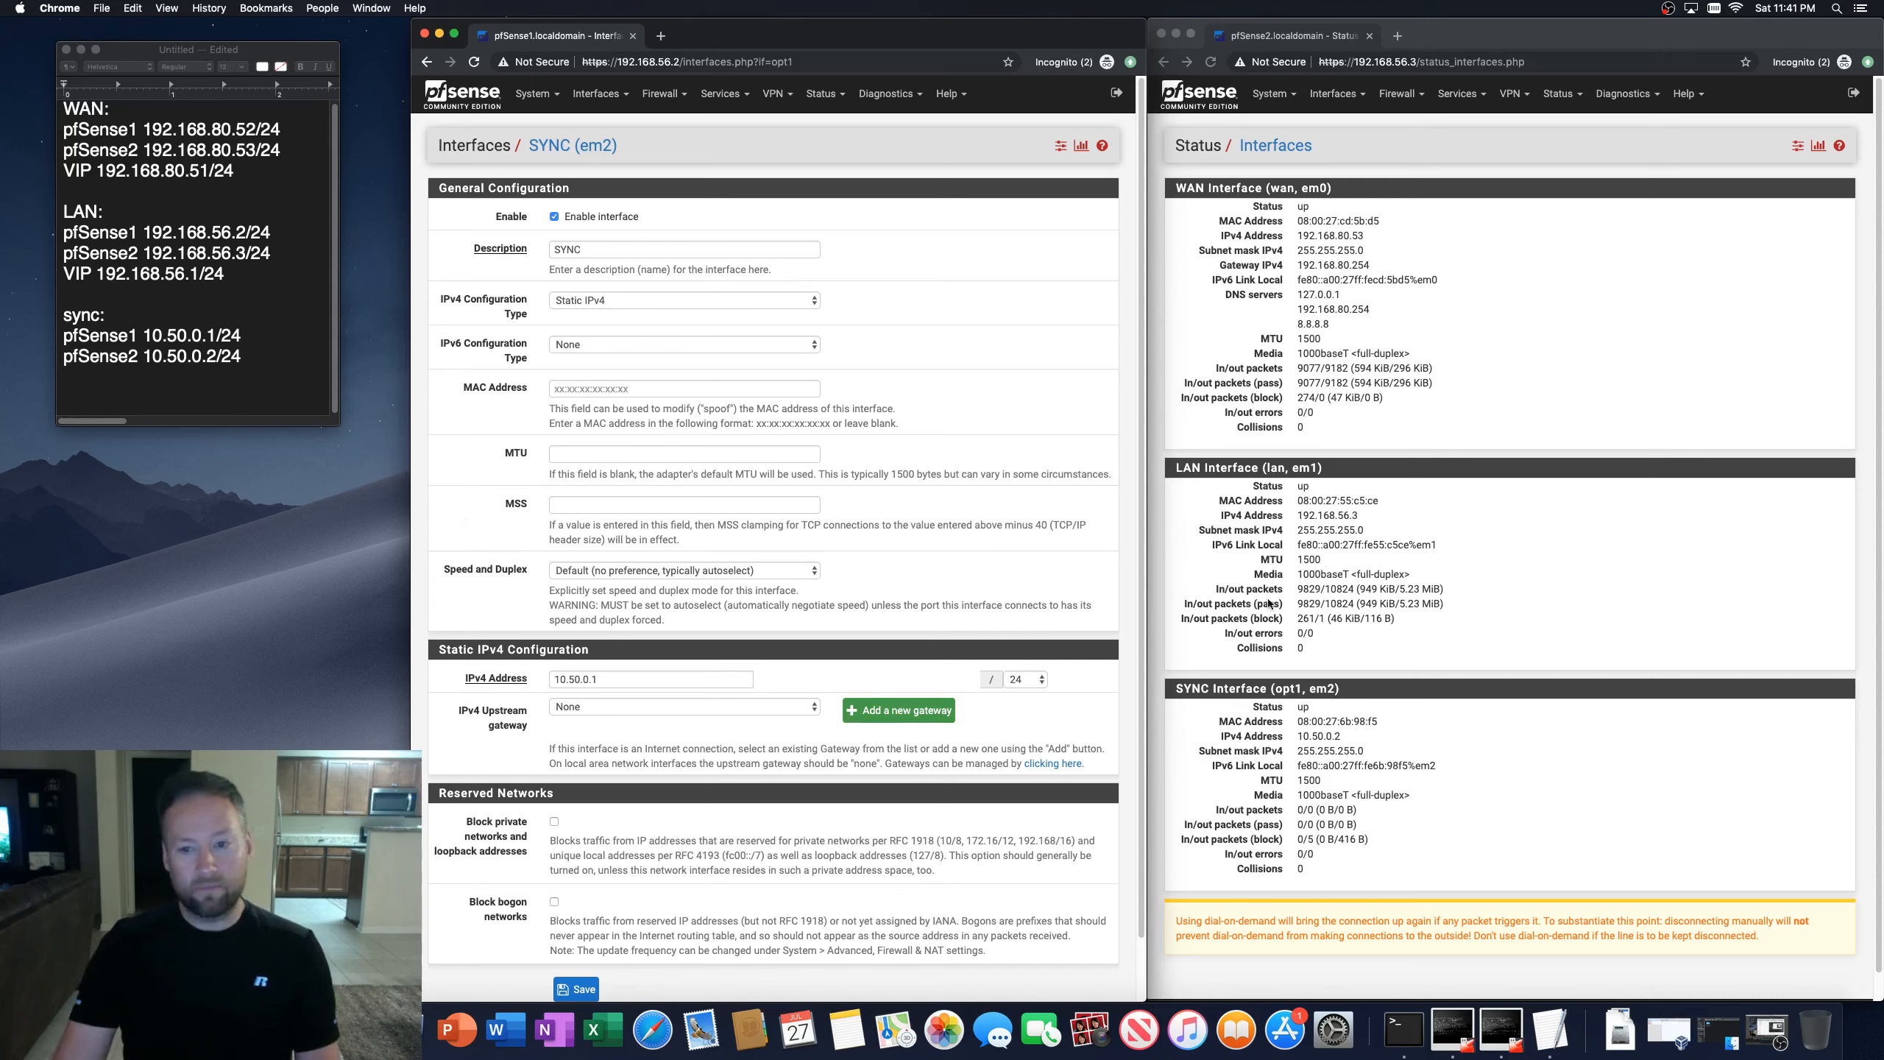
Step: Open the dashboard on the second firewall and review its interface addresses
click(1496, 222)
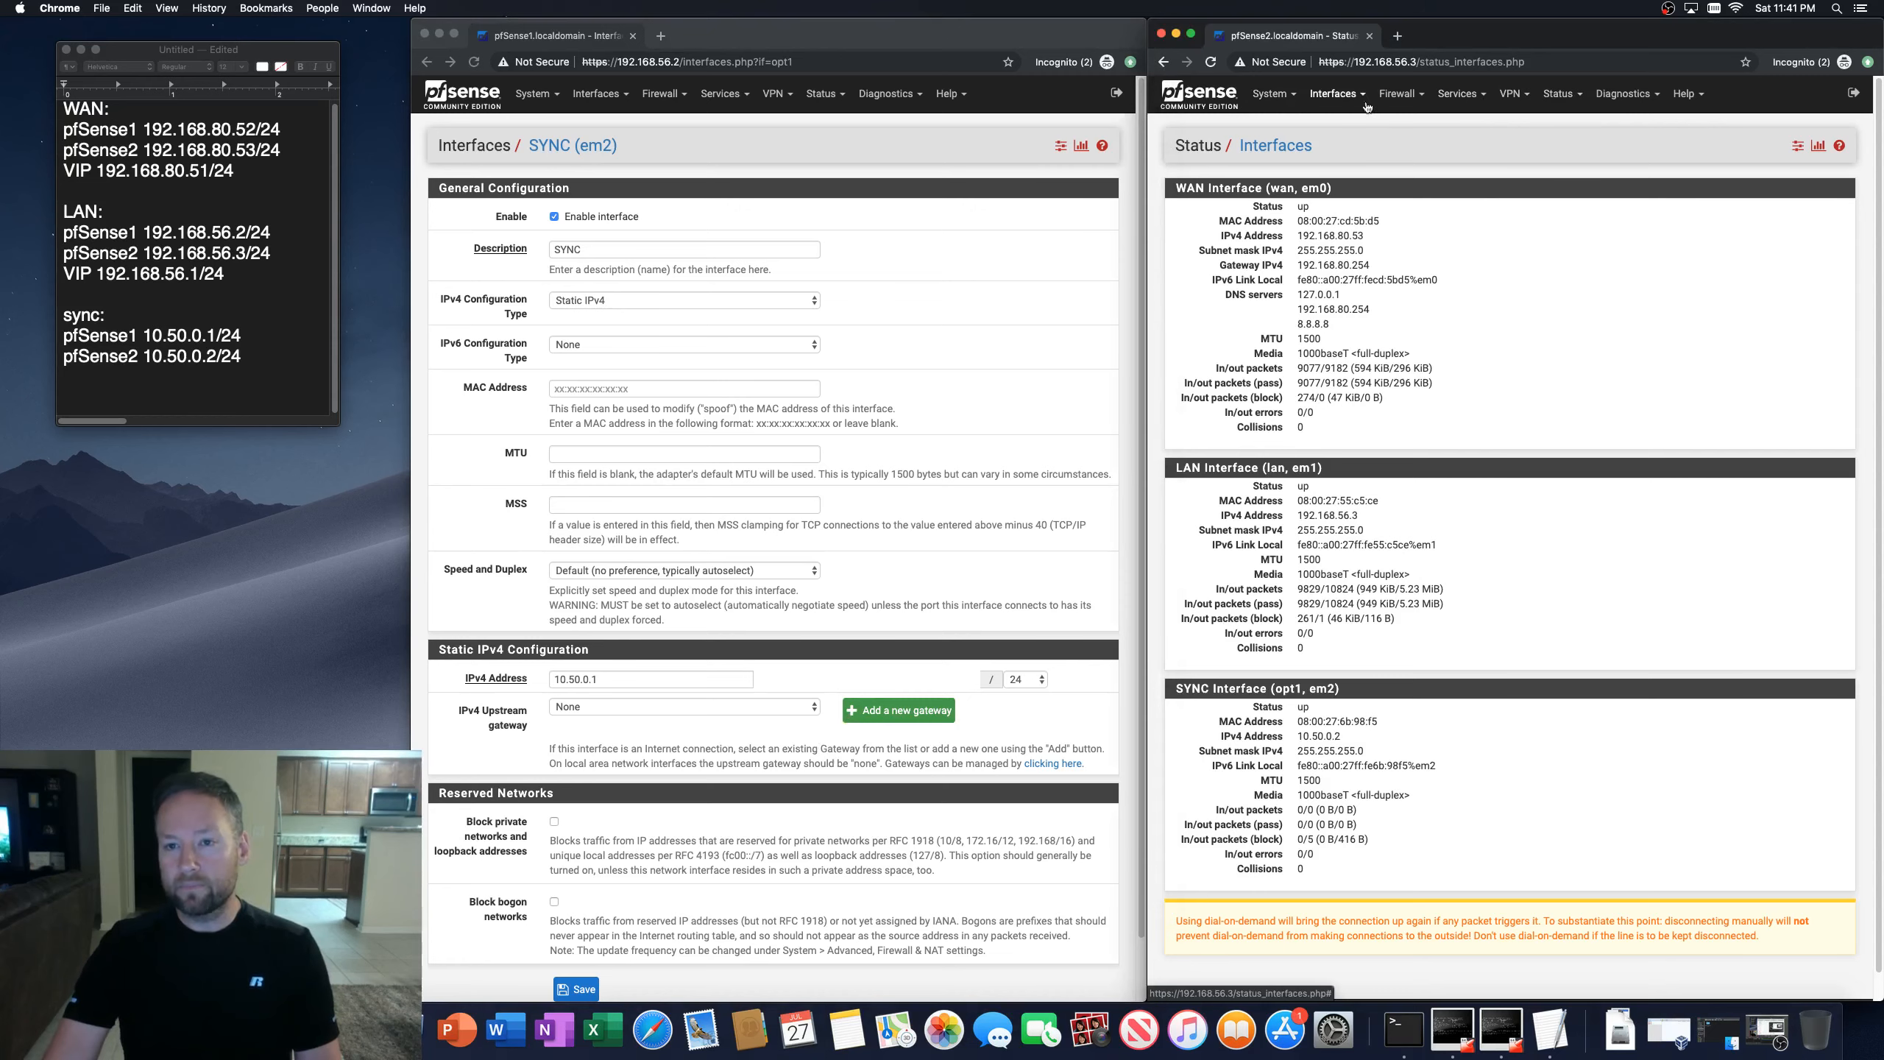
click(1561, 94)
click(1571, 172)
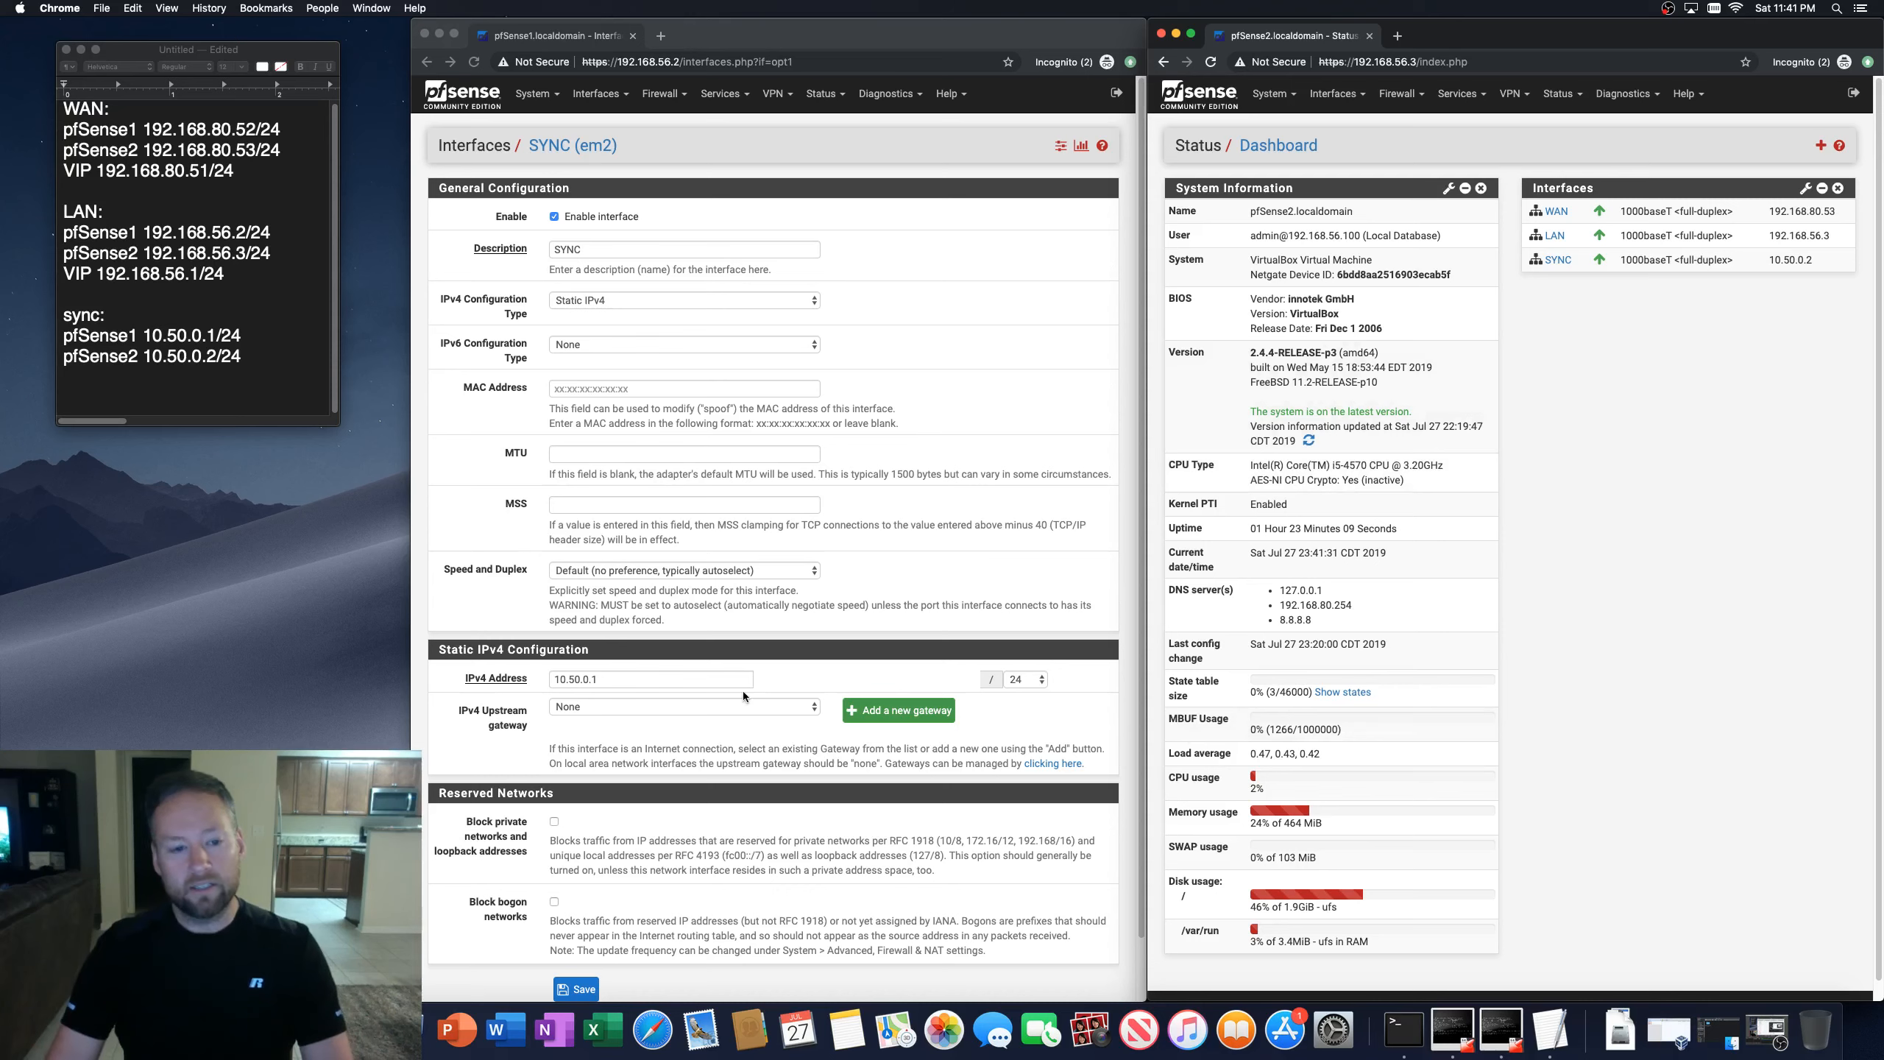
click(593, 680)
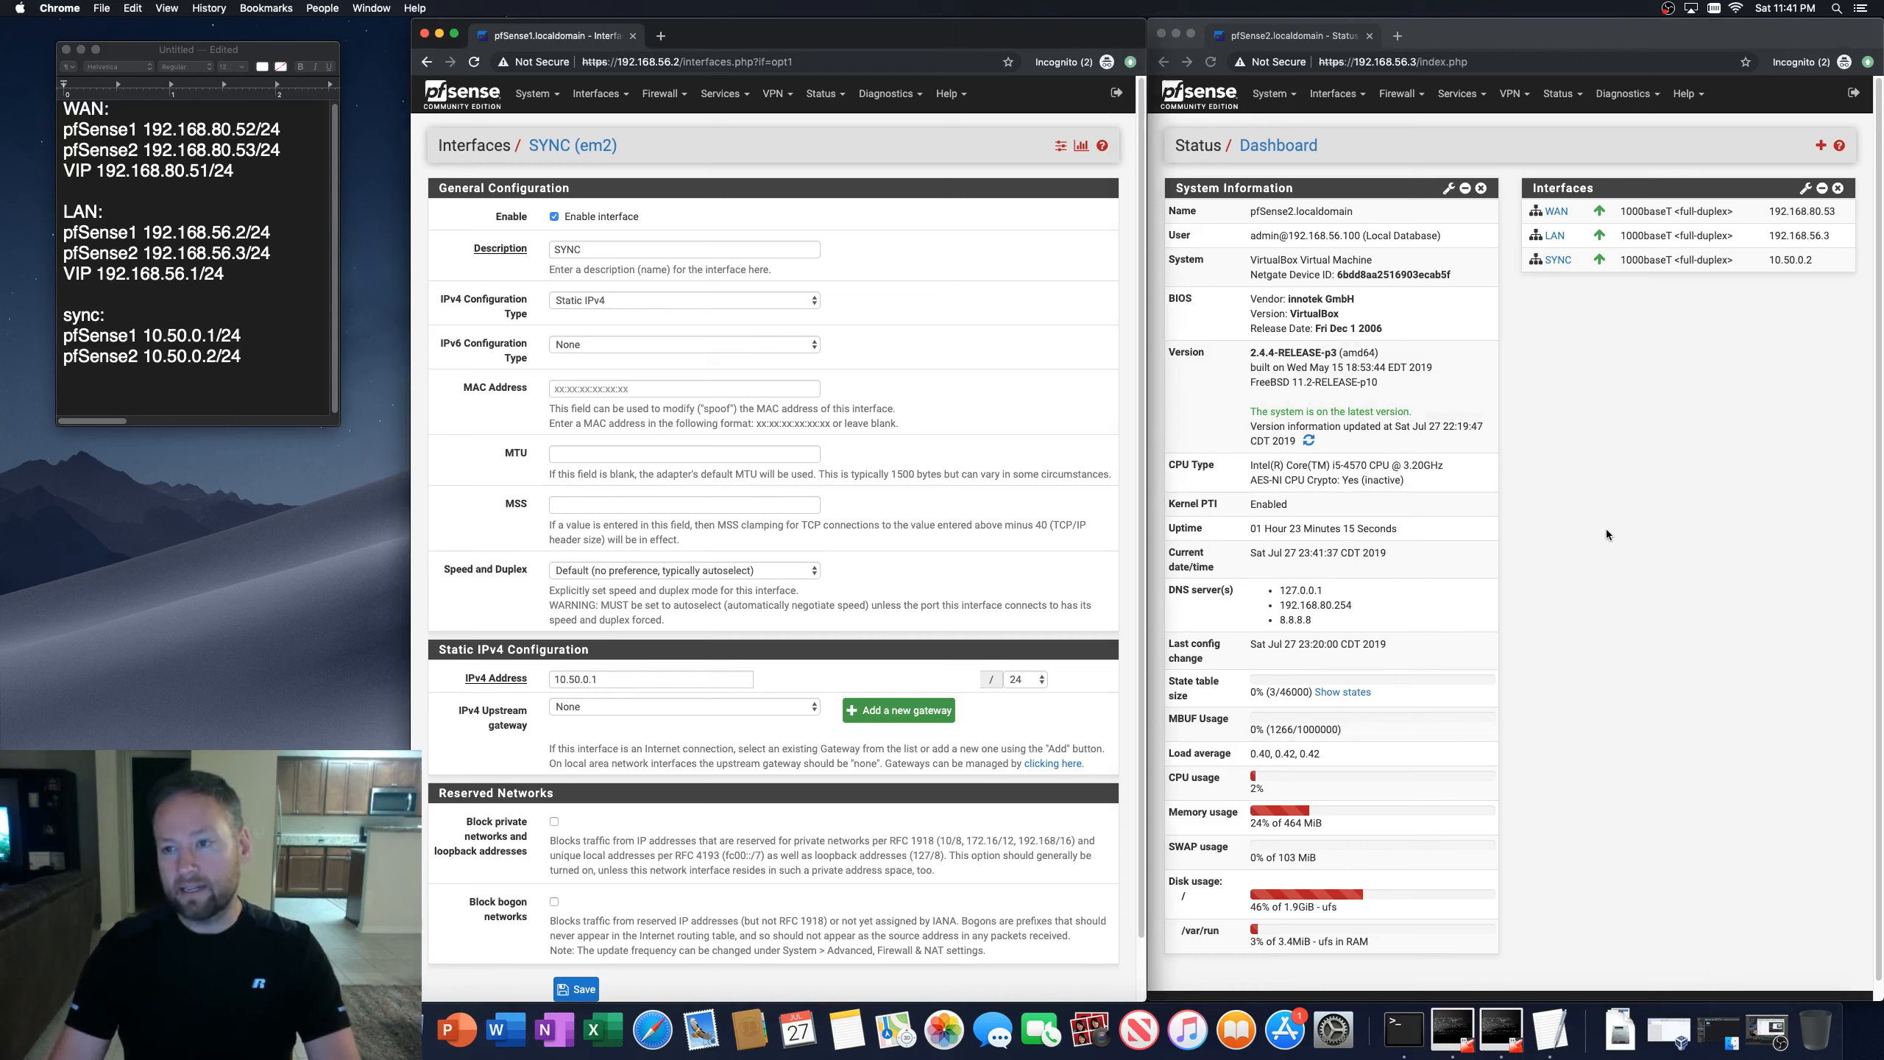
click(1785, 296)
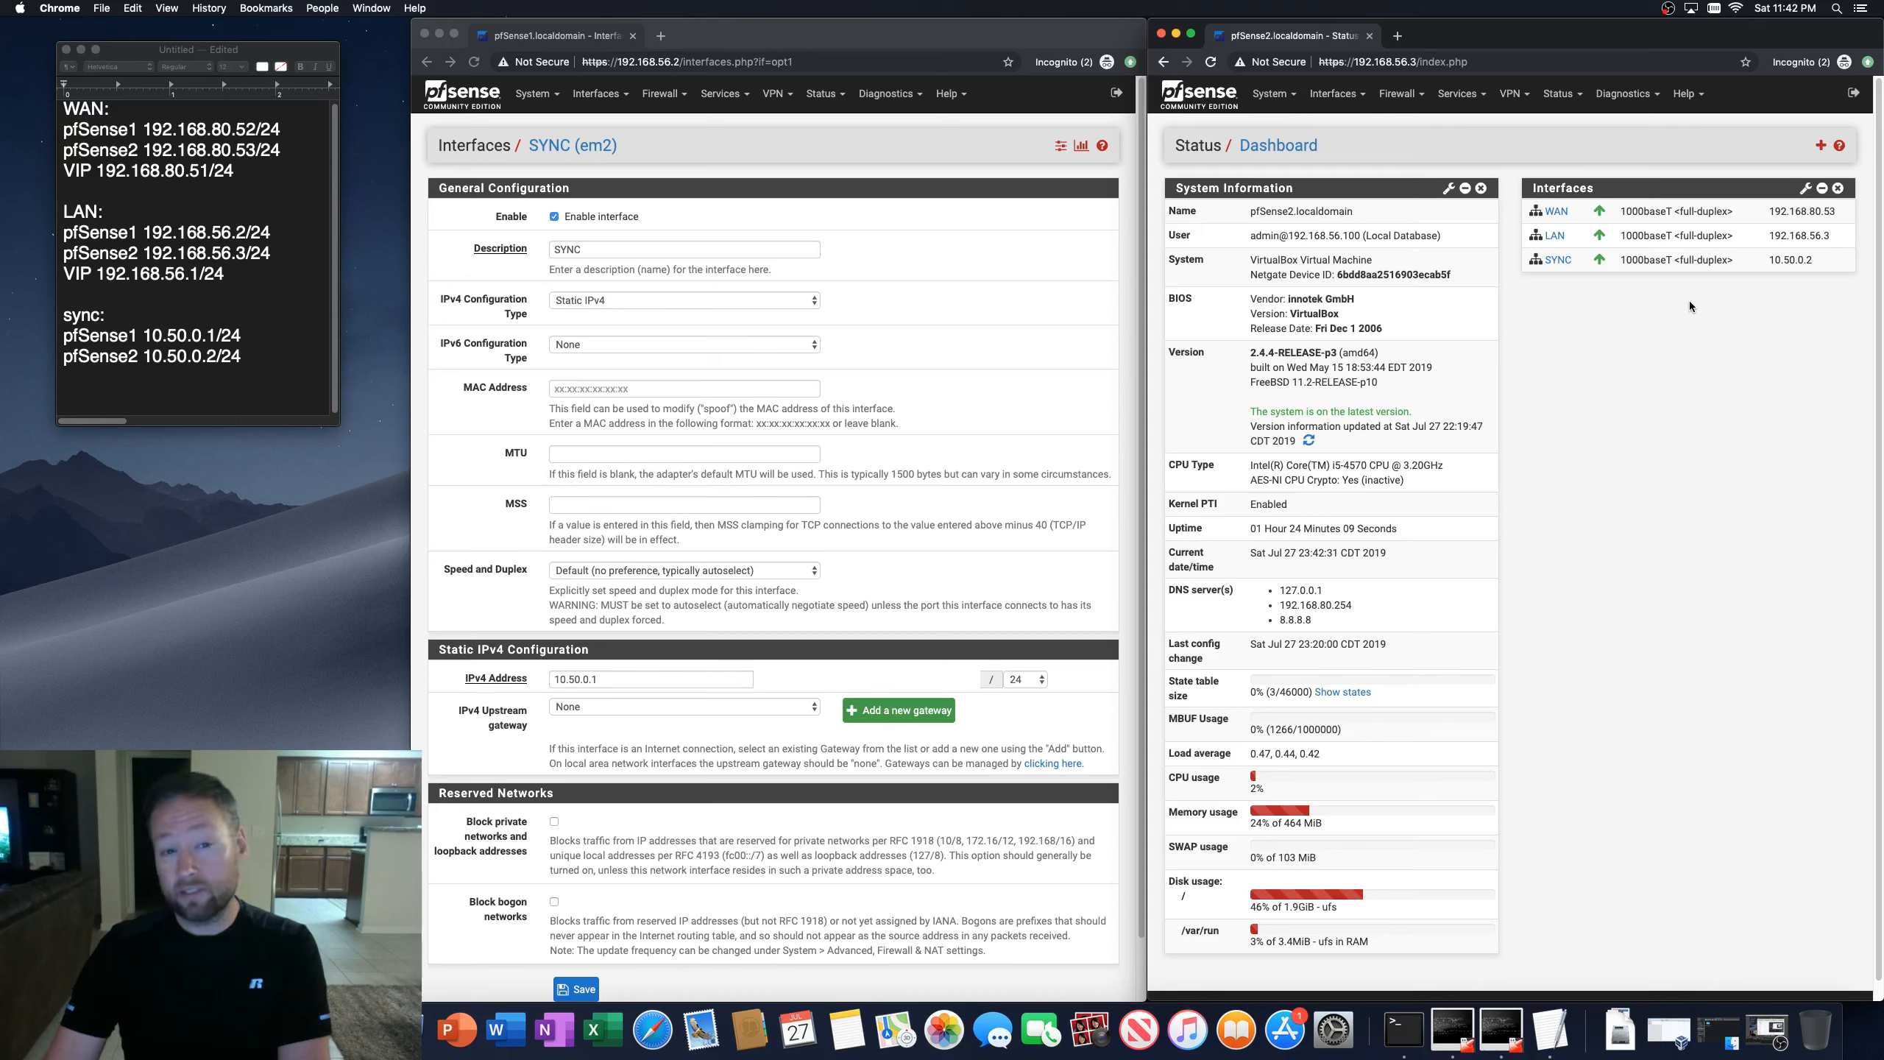
click(784, 36)
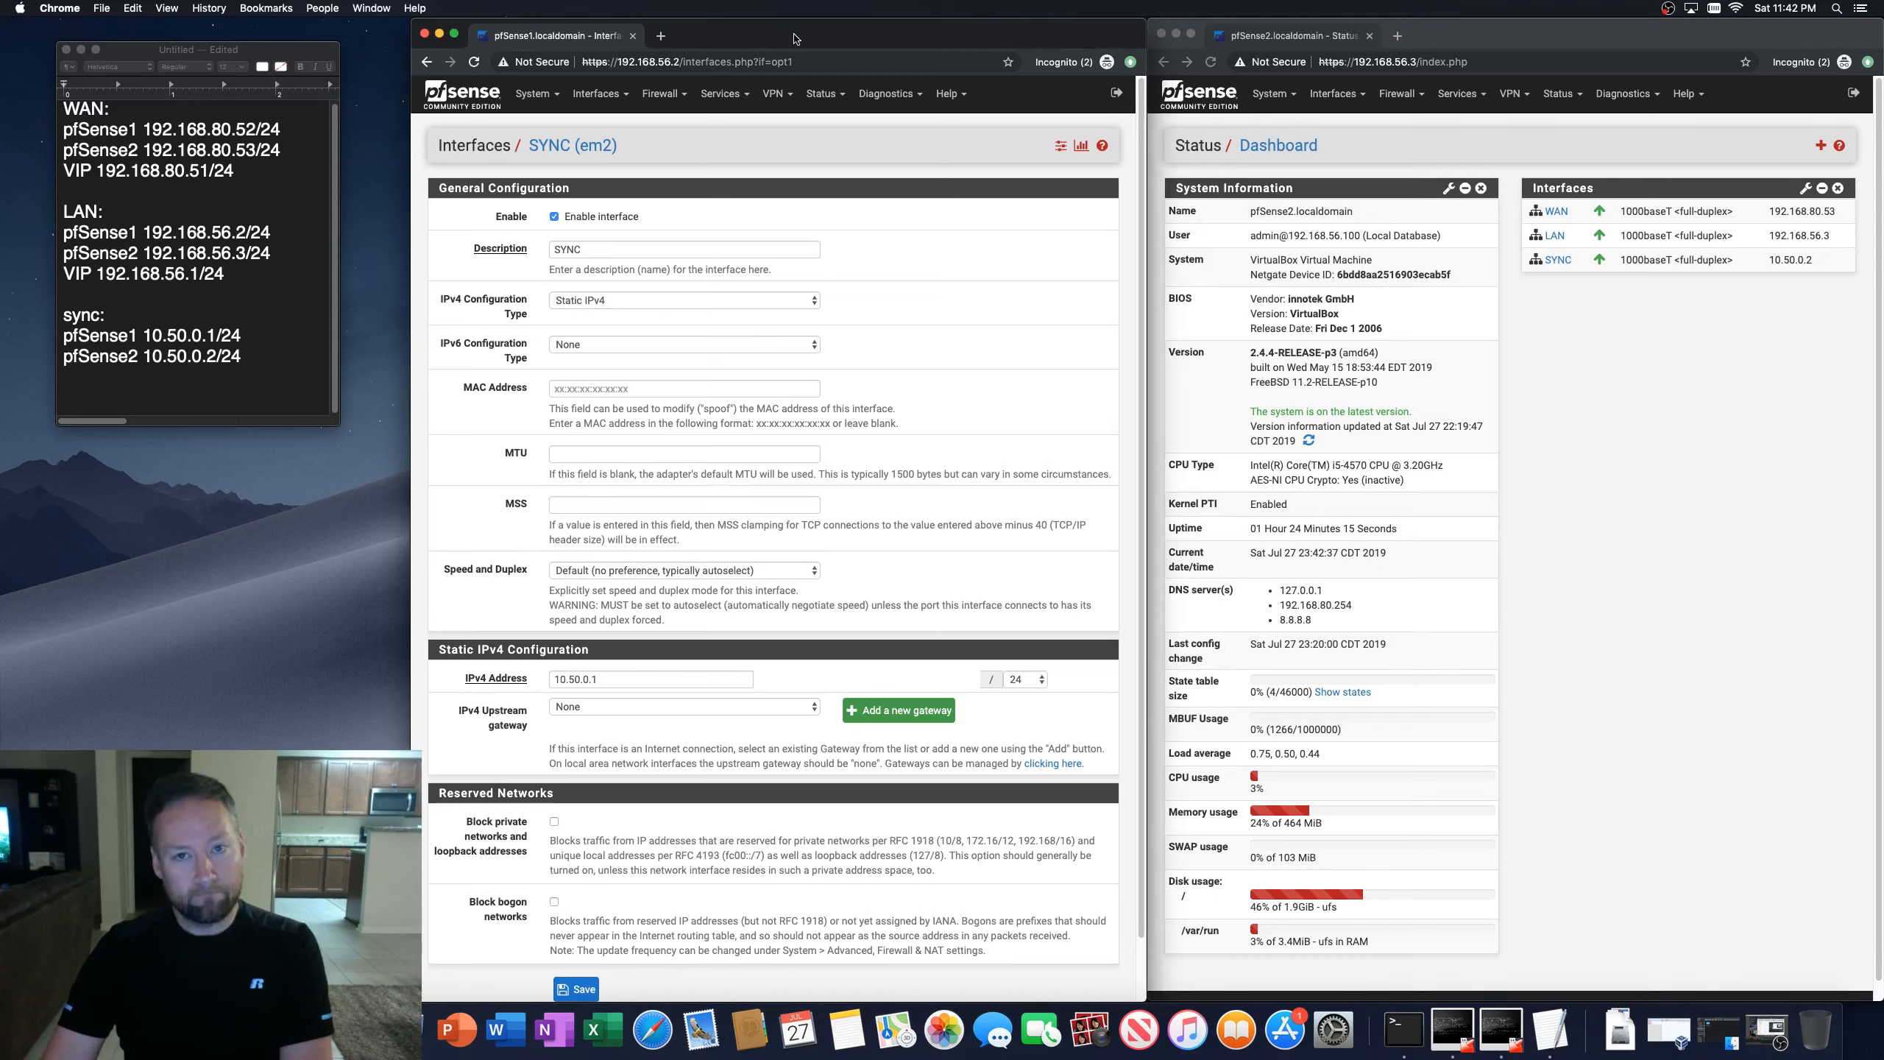
click(536, 94)
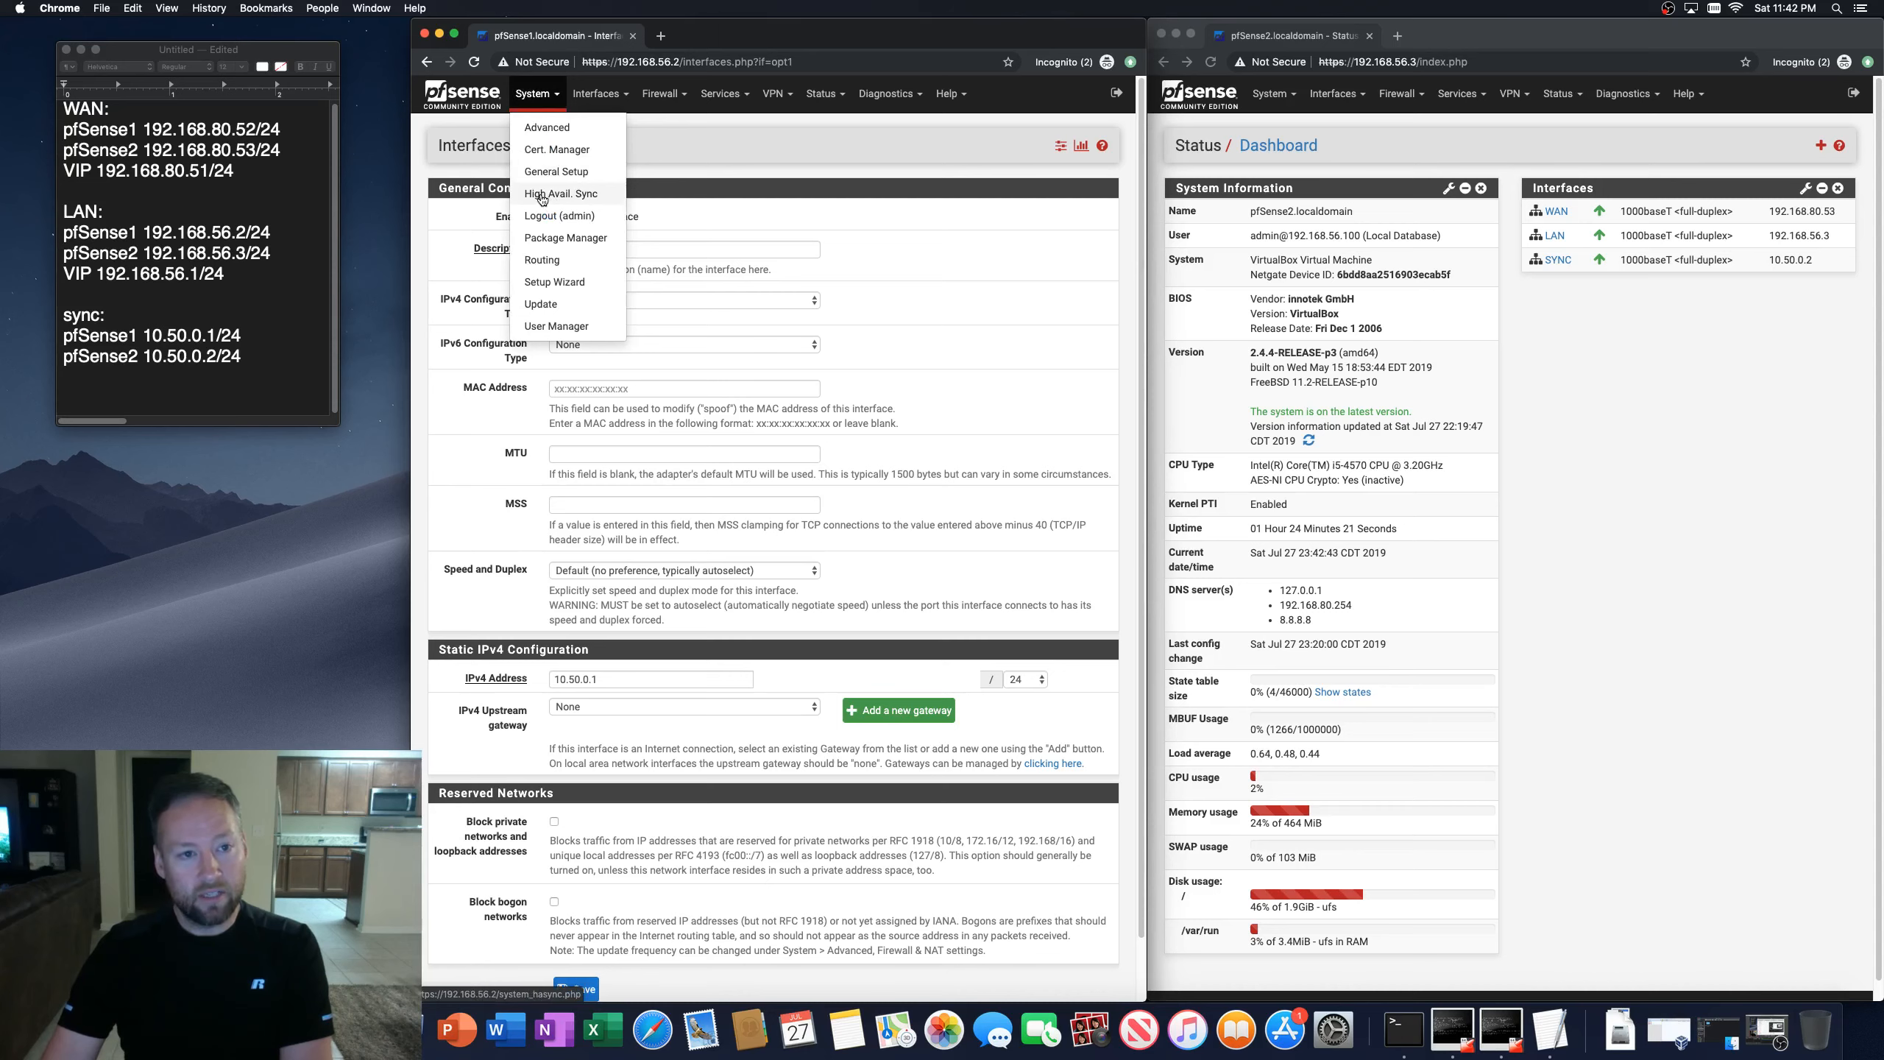
click(542, 197)
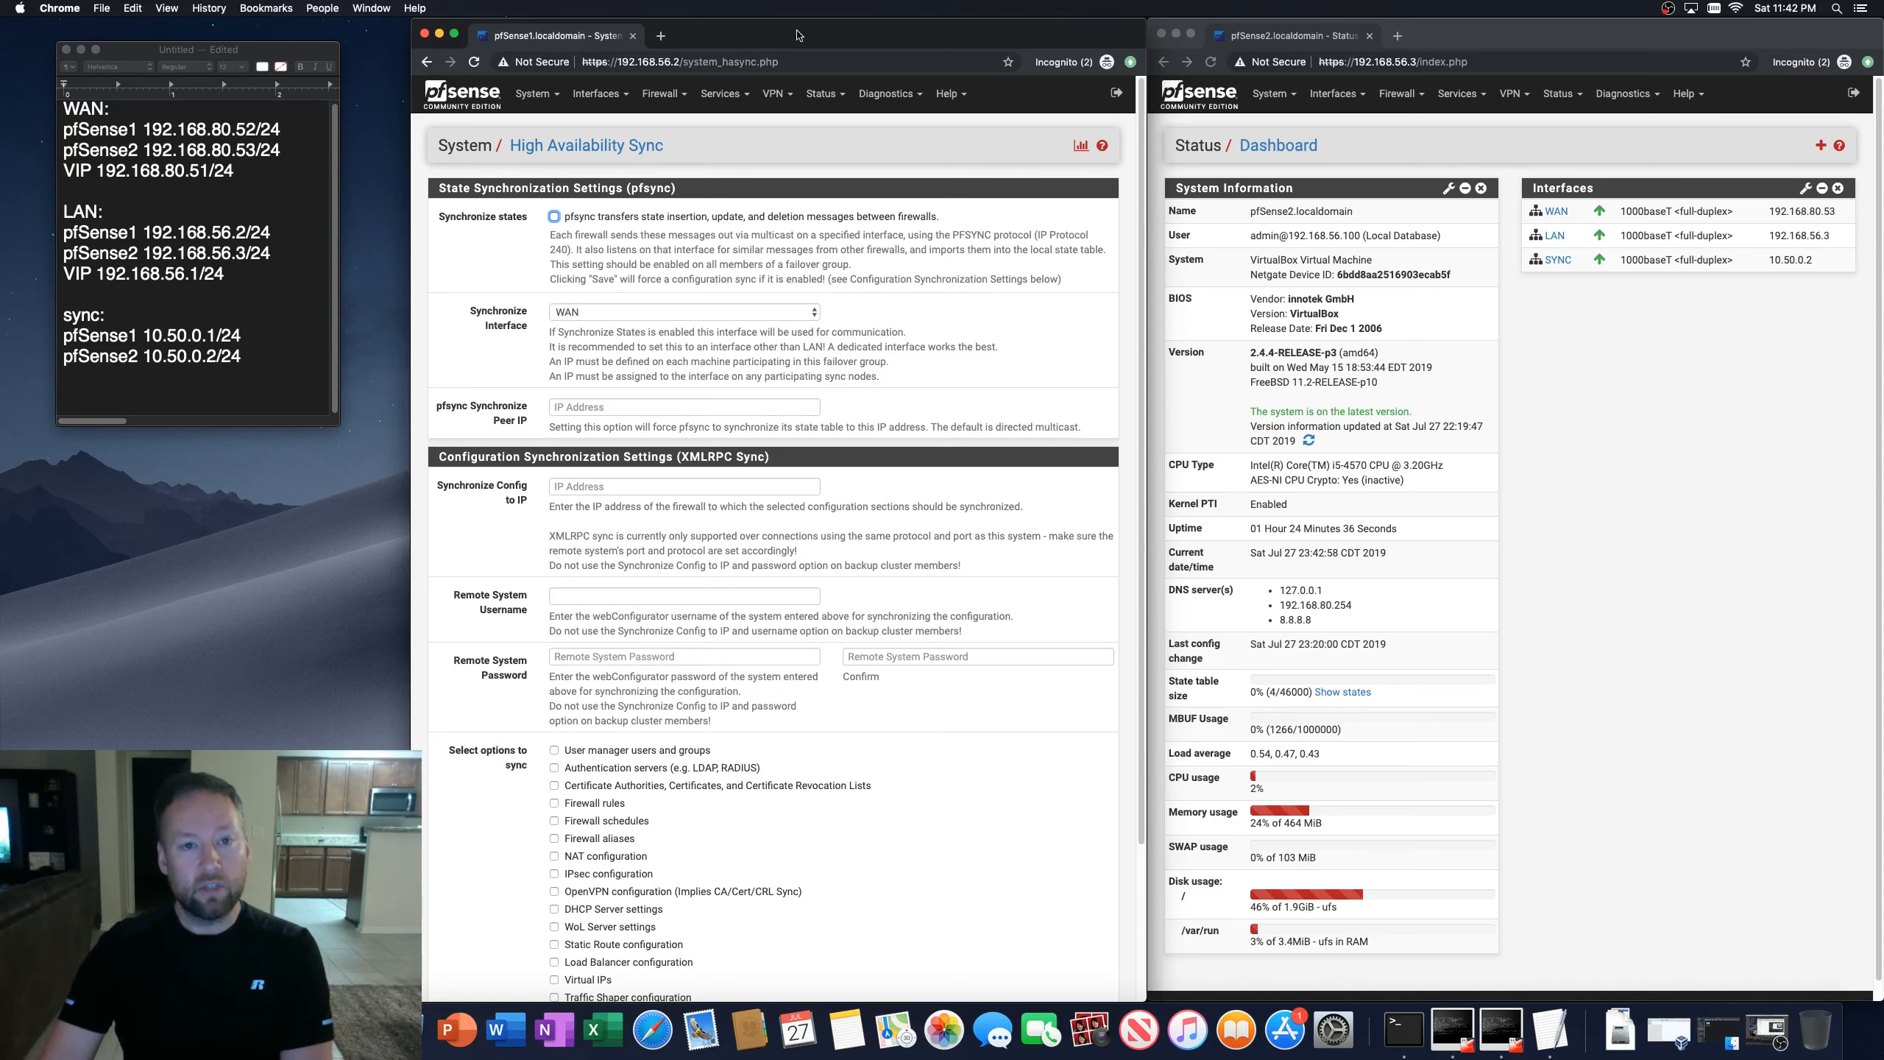
Step: Ping the second firewall's SYNC address 10.50.0.2 from the first firewall's Ping diagnostics
click(890, 95)
click(884, 435)
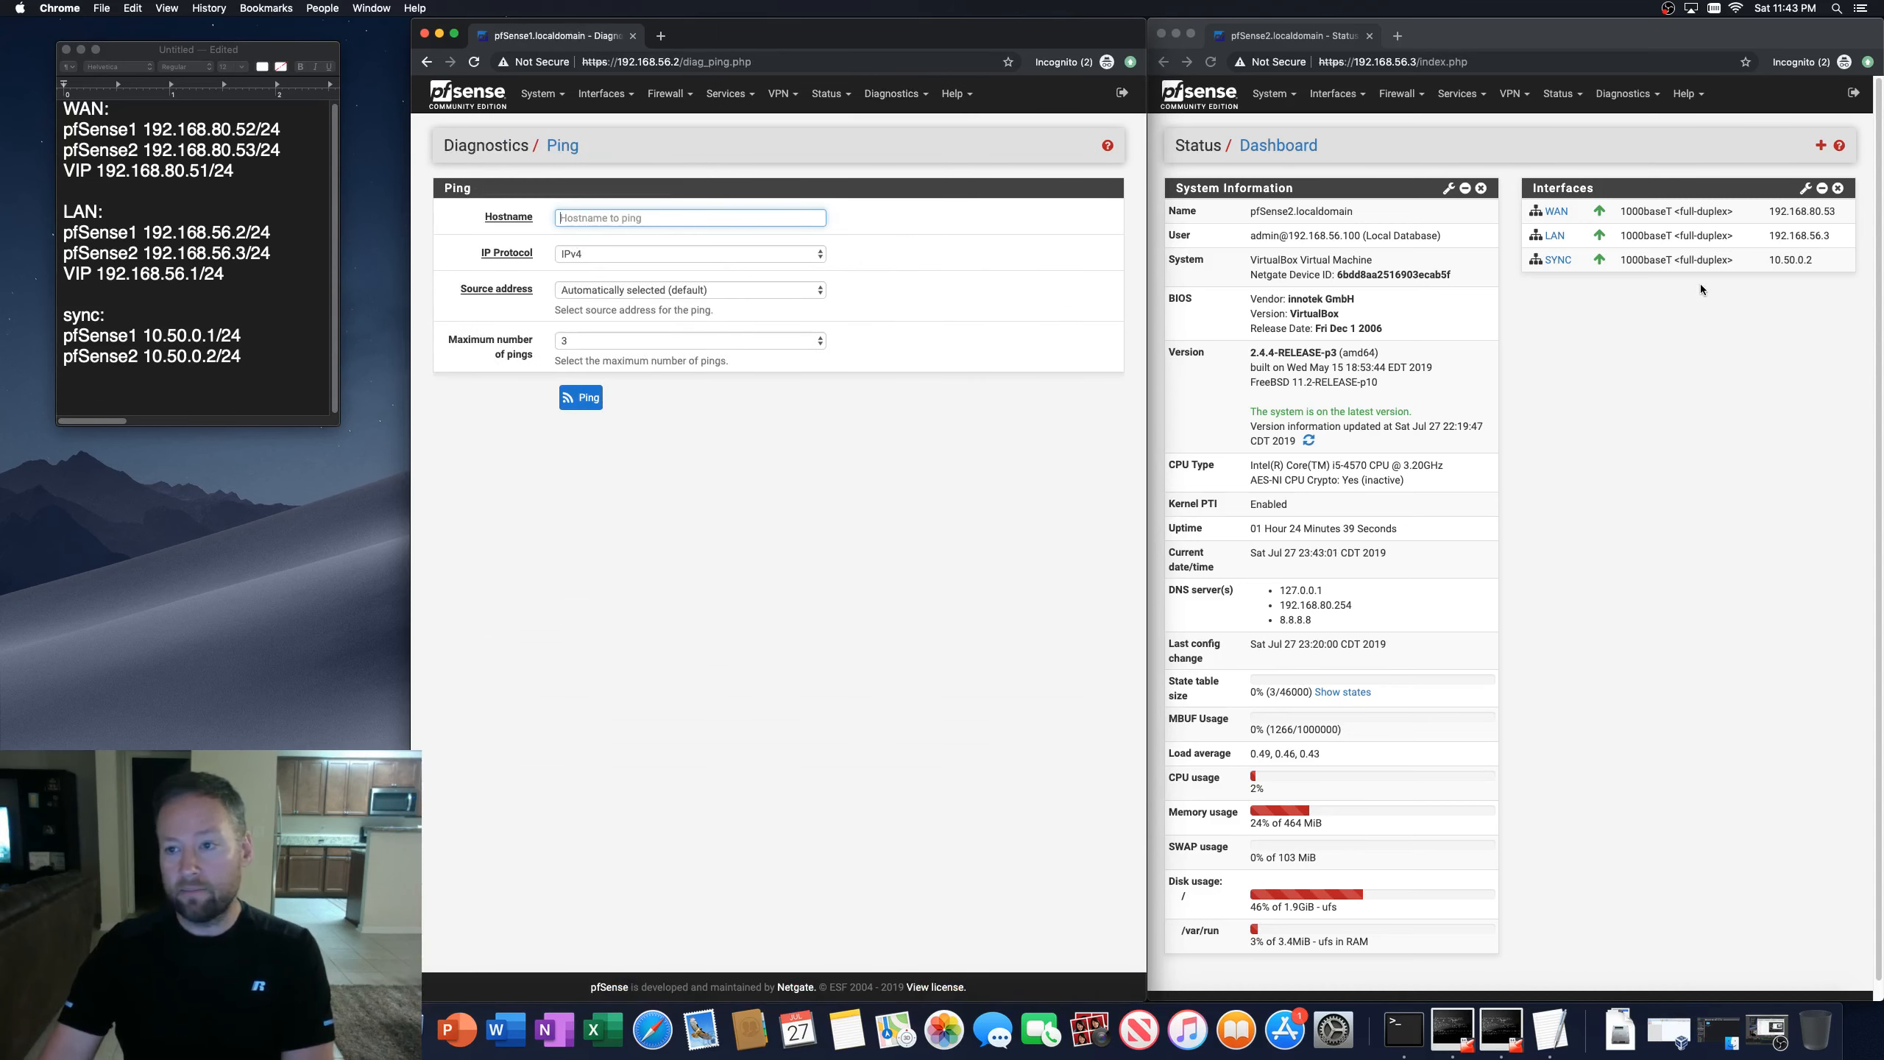
click(1769, 259)
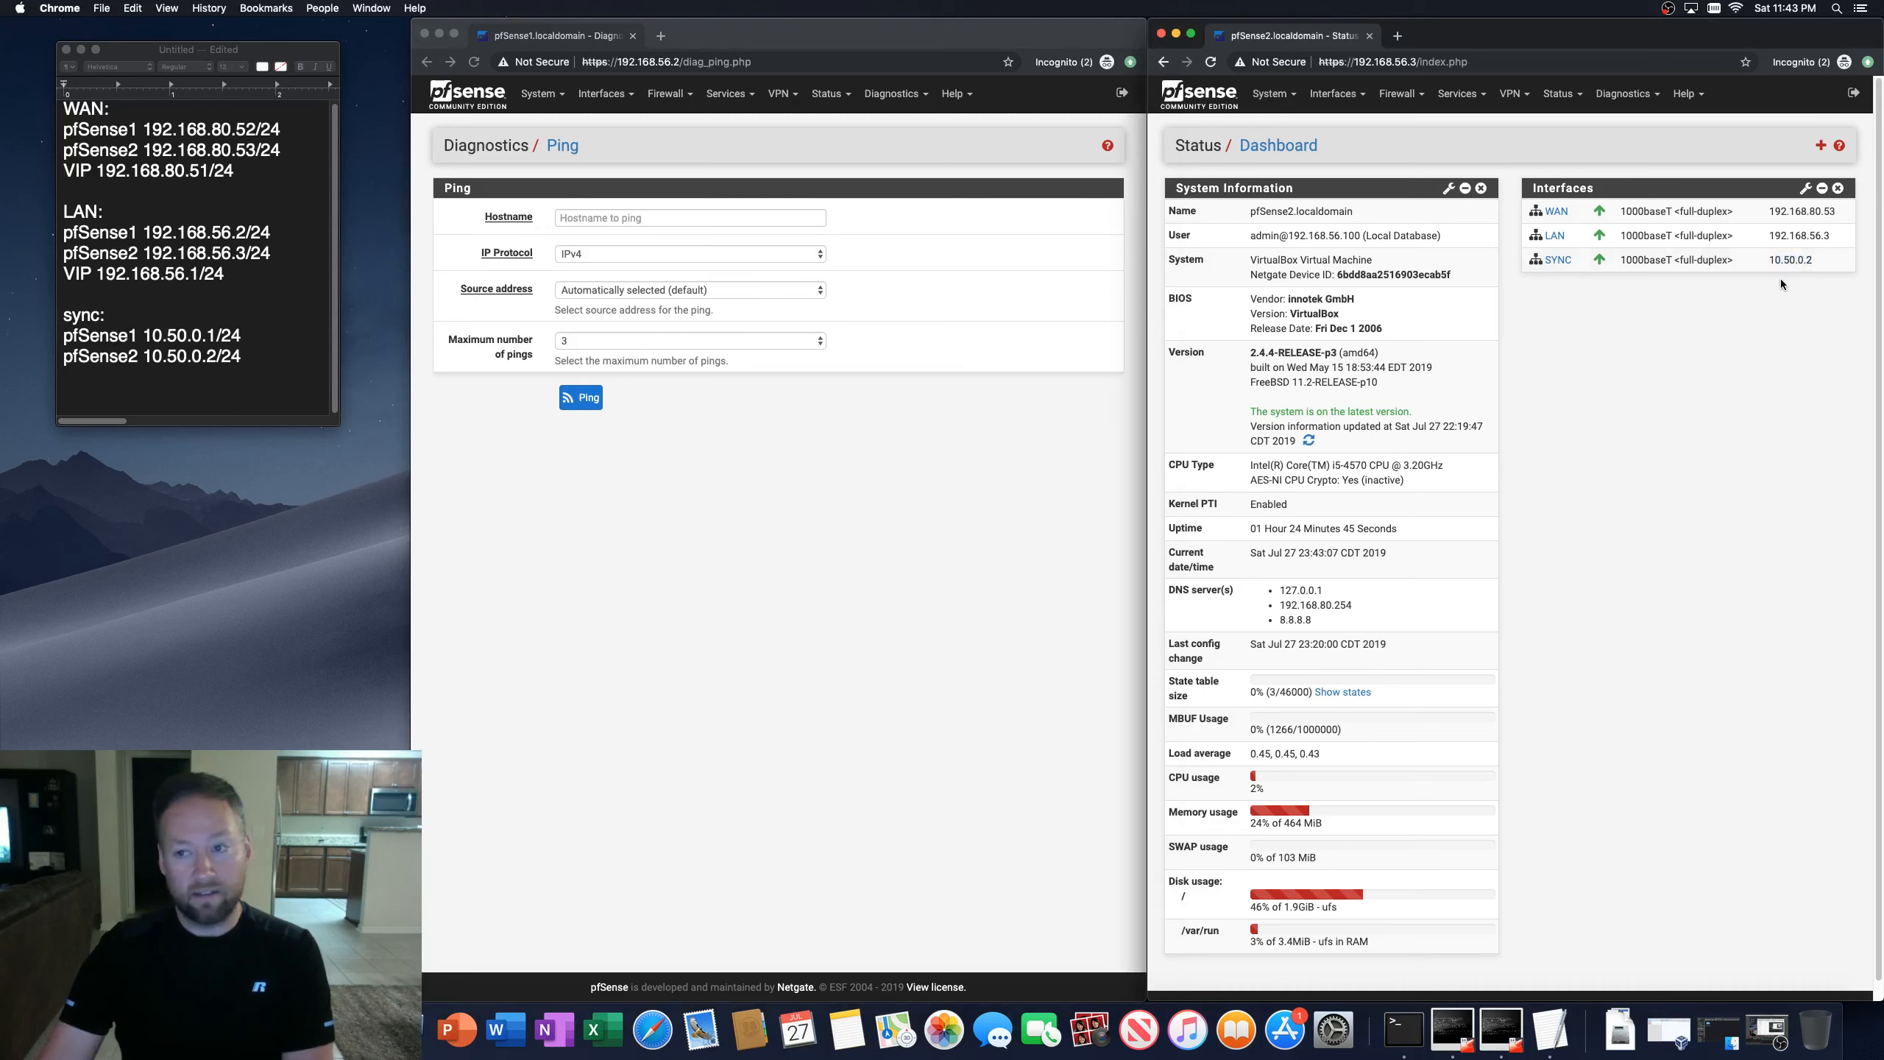
click(588, 192)
text(100.)
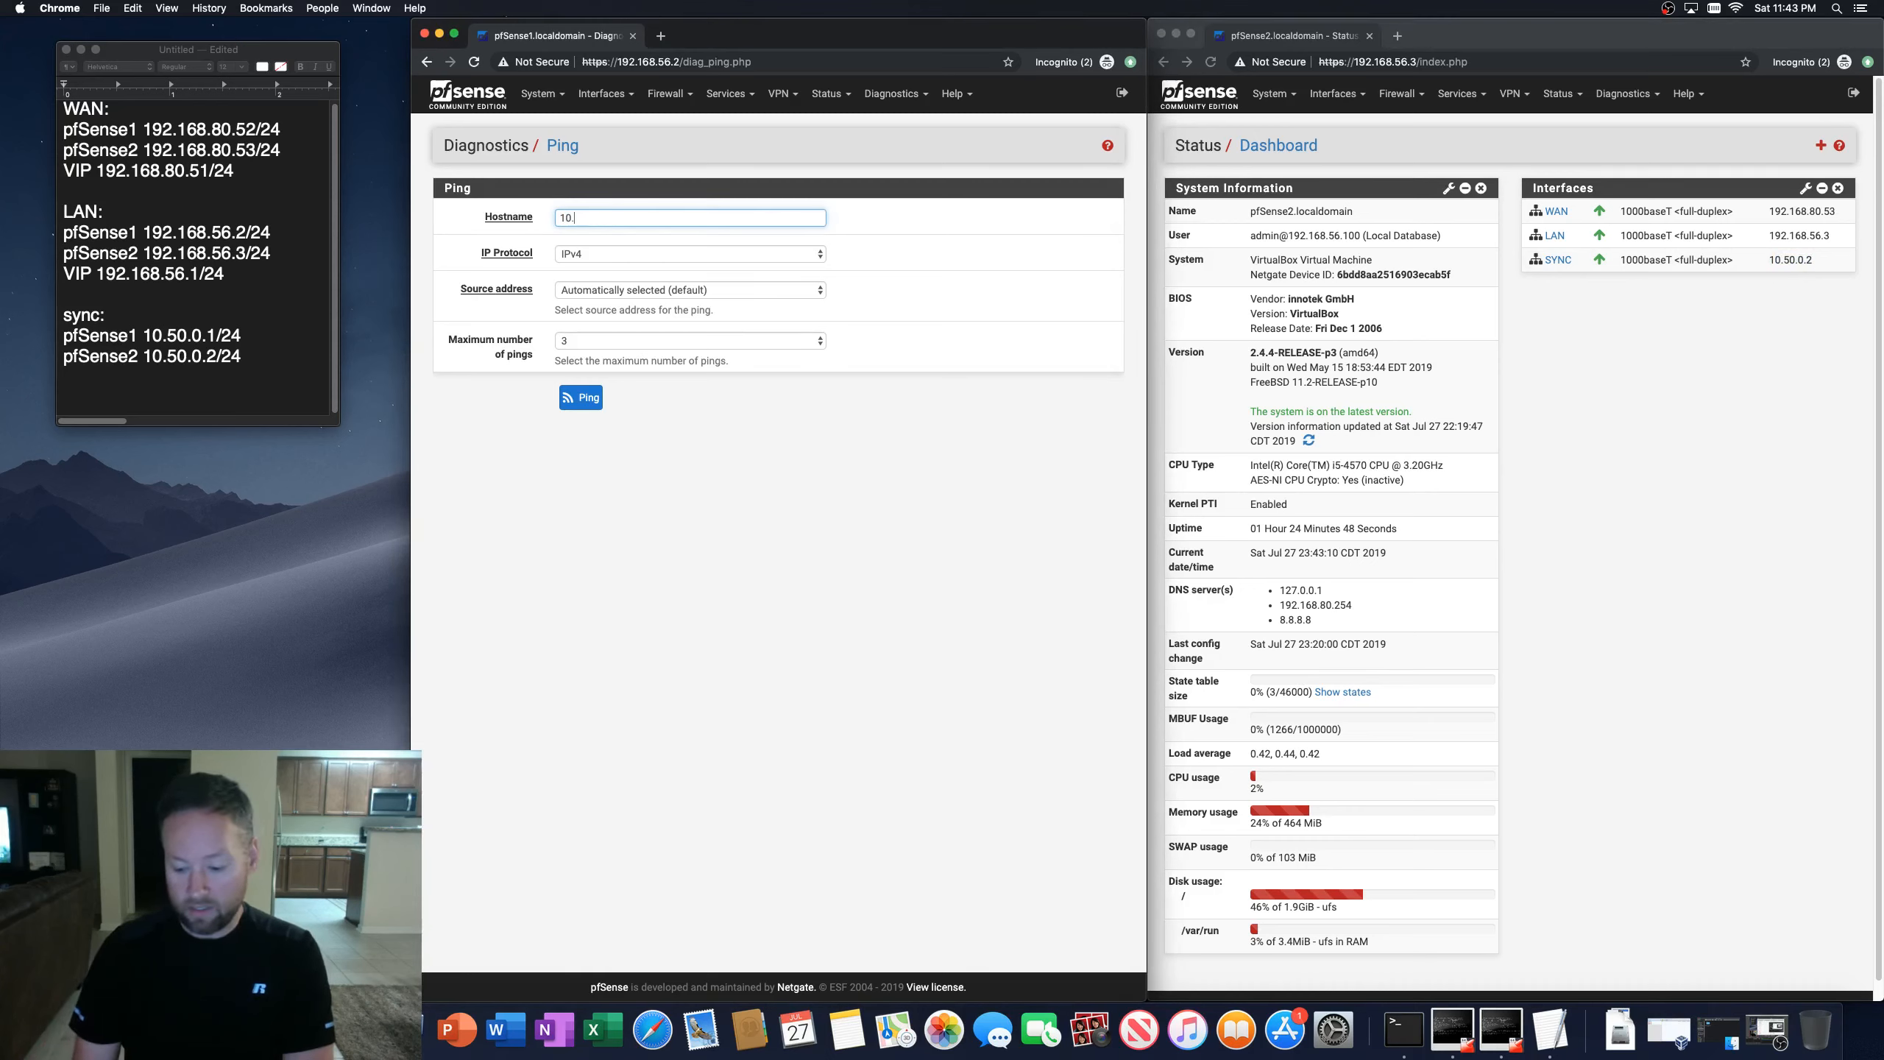
key(BackSpace)
key(BackSpace)
text(.50.0.)
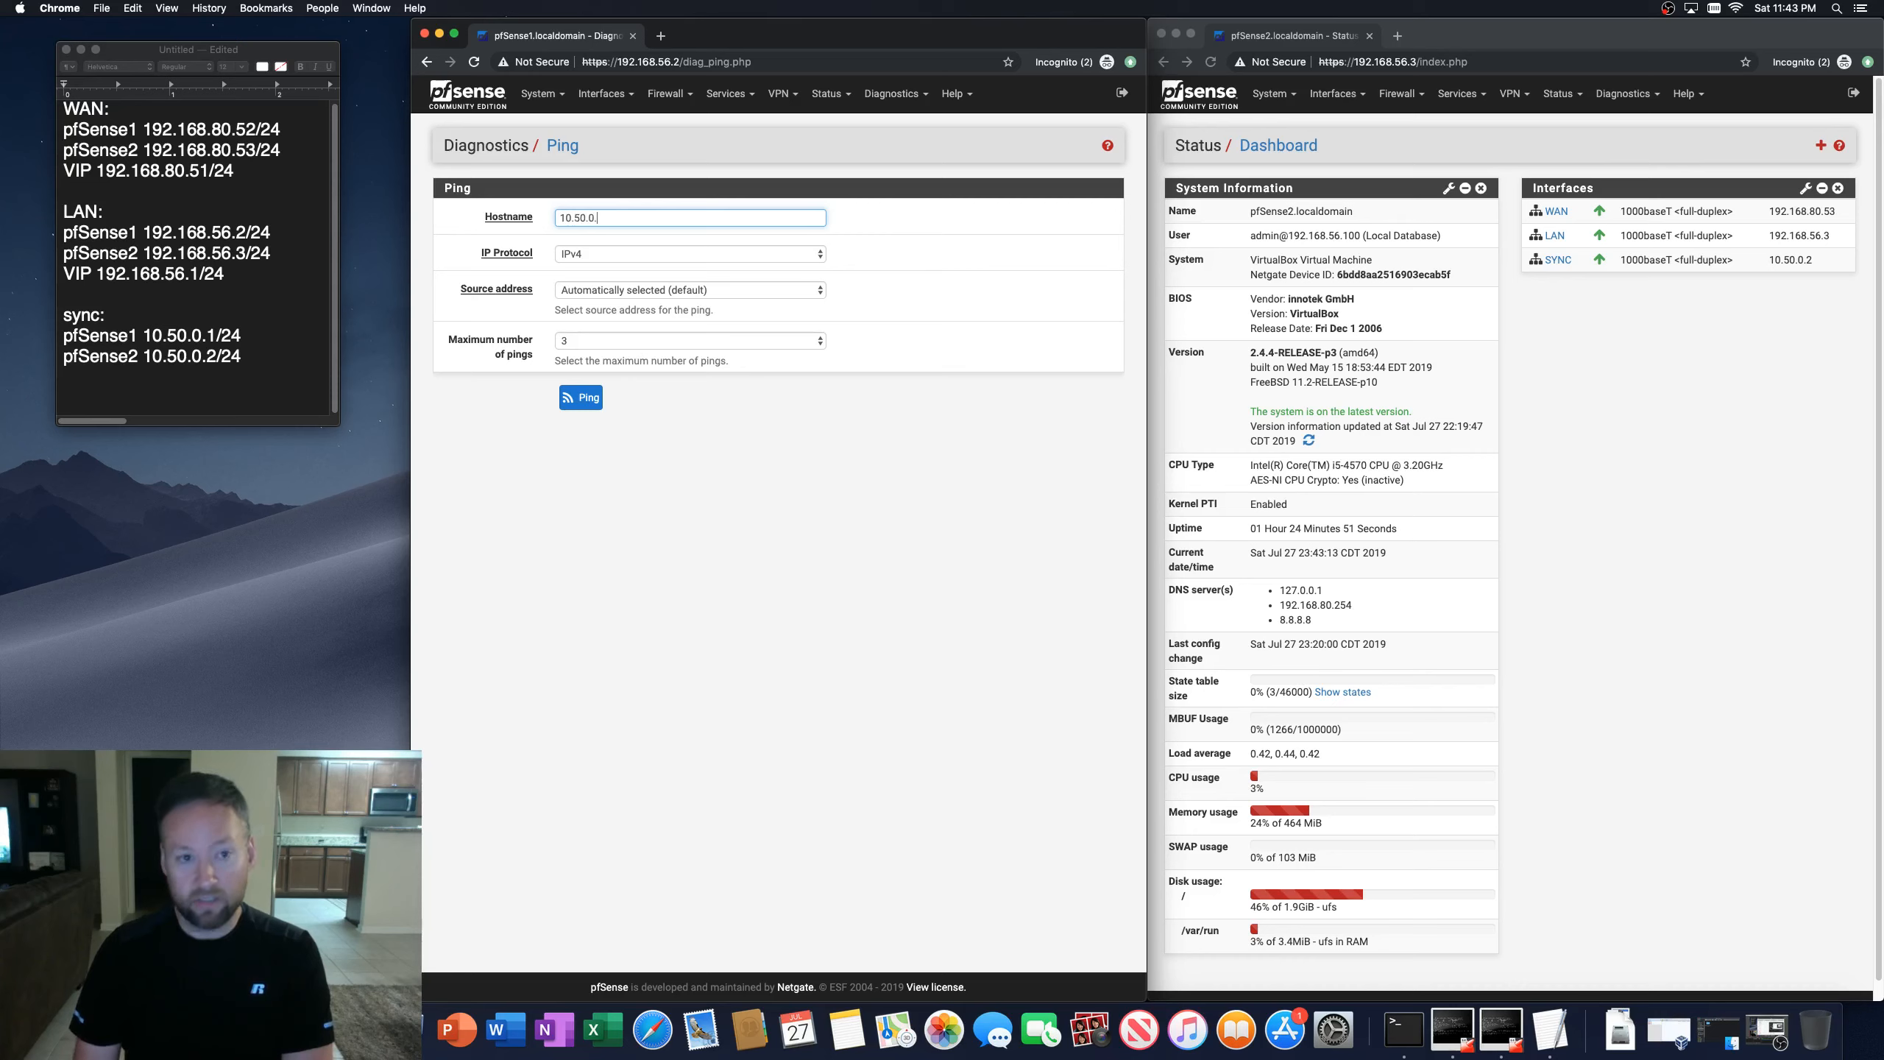
text(2)
click(586, 399)
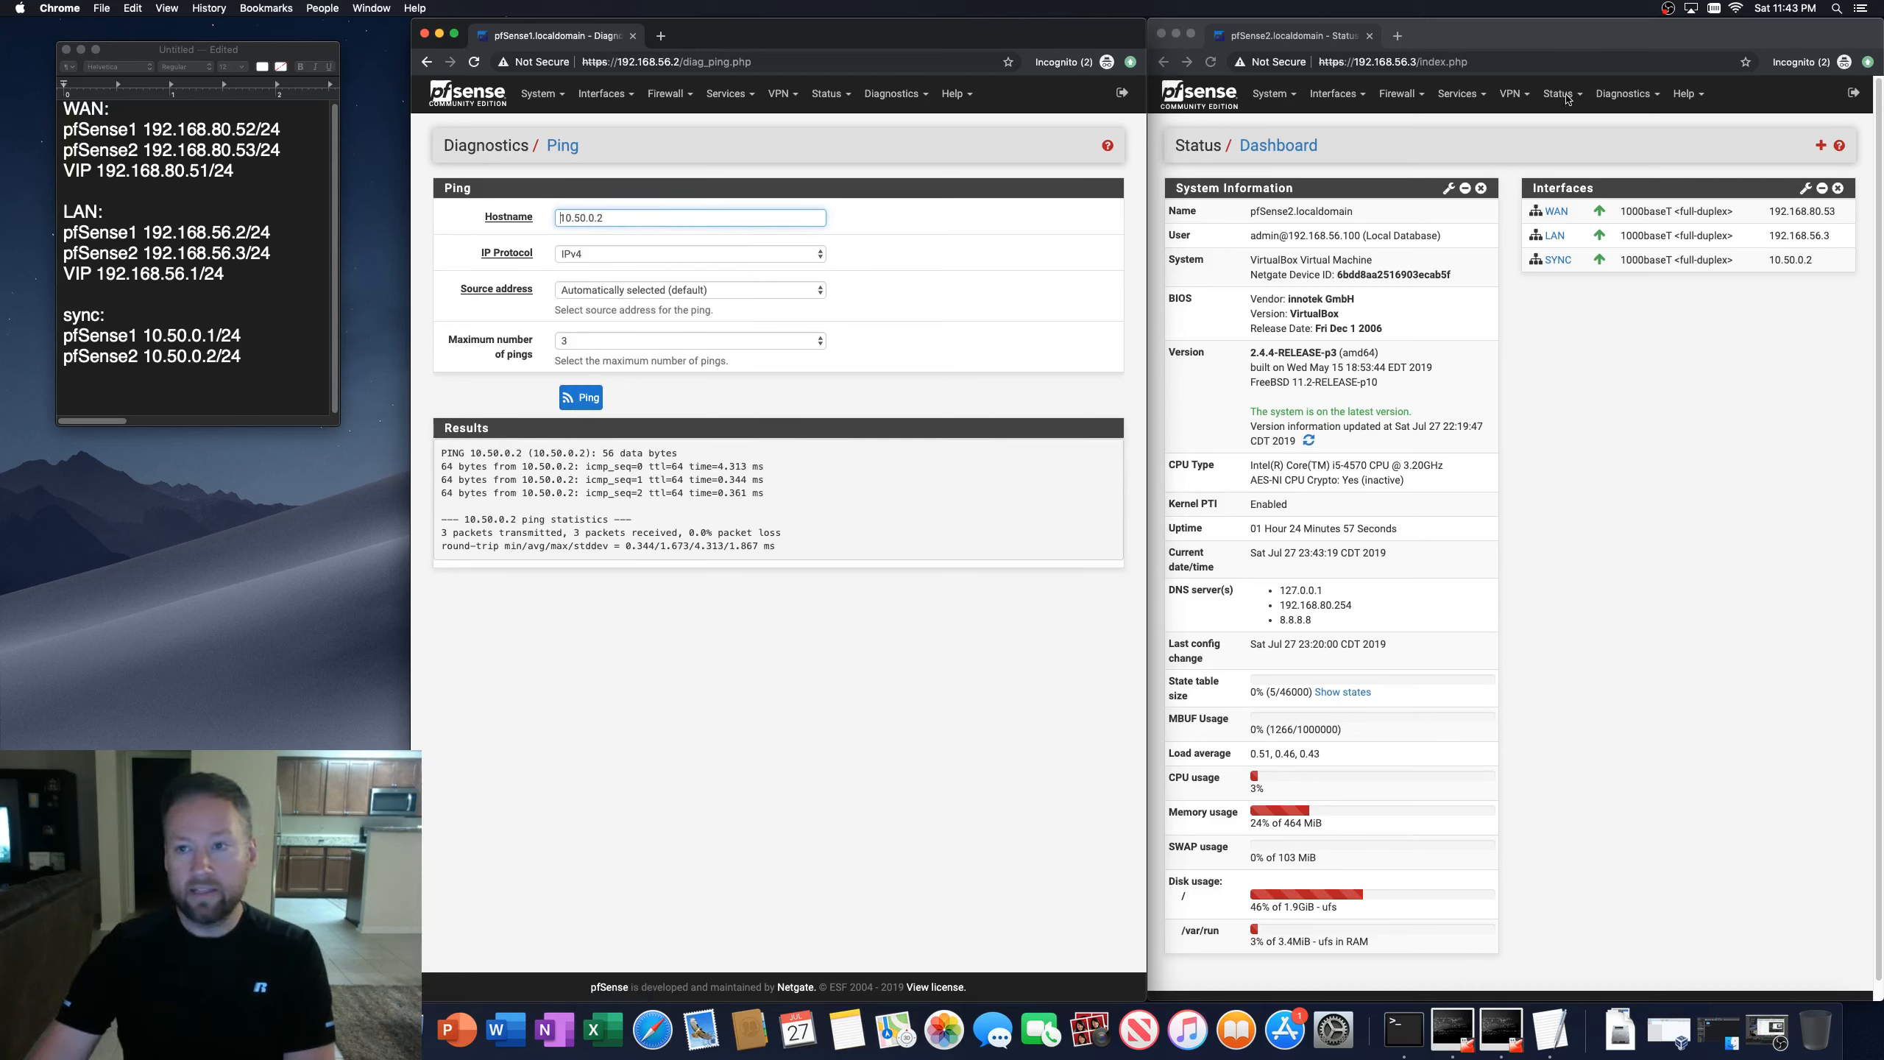
Step: Ping the first firewall's SYNC address 10.50.0.1 from the second firewall's Ping diagnostics
click(1565, 95)
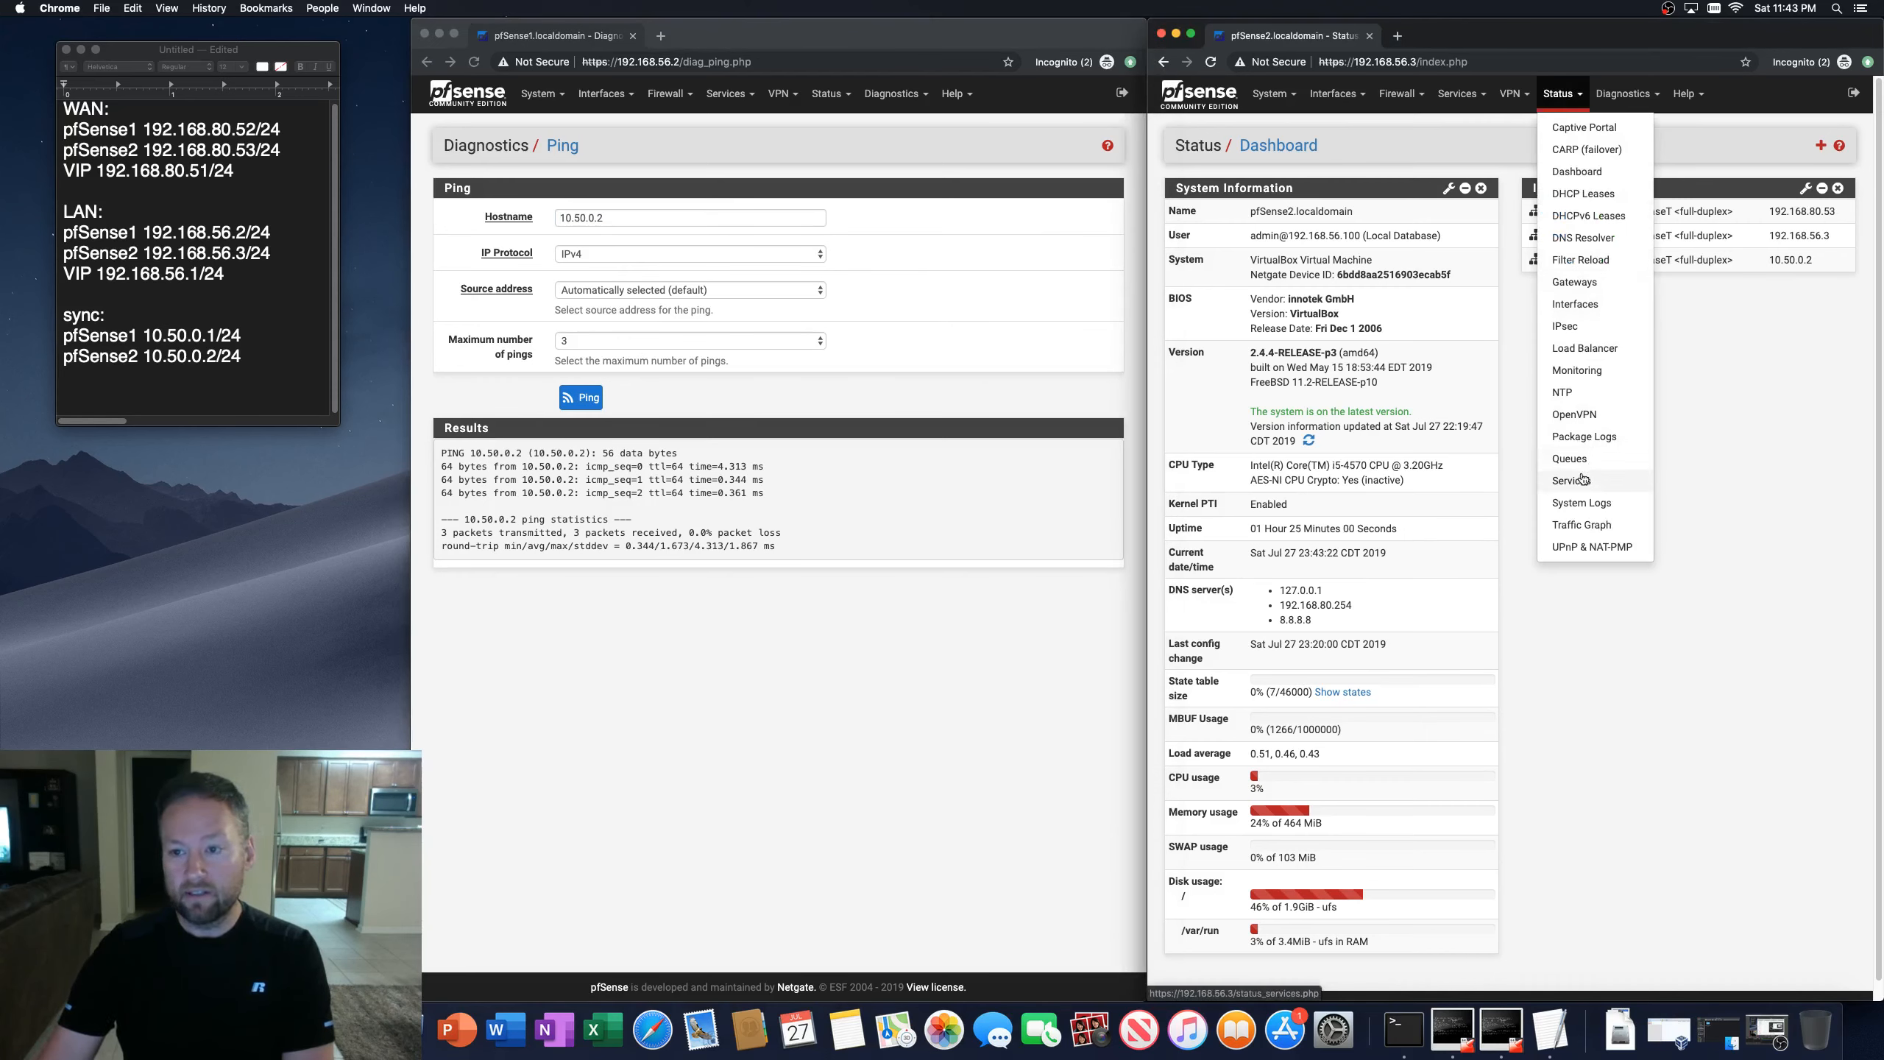
click(1624, 102)
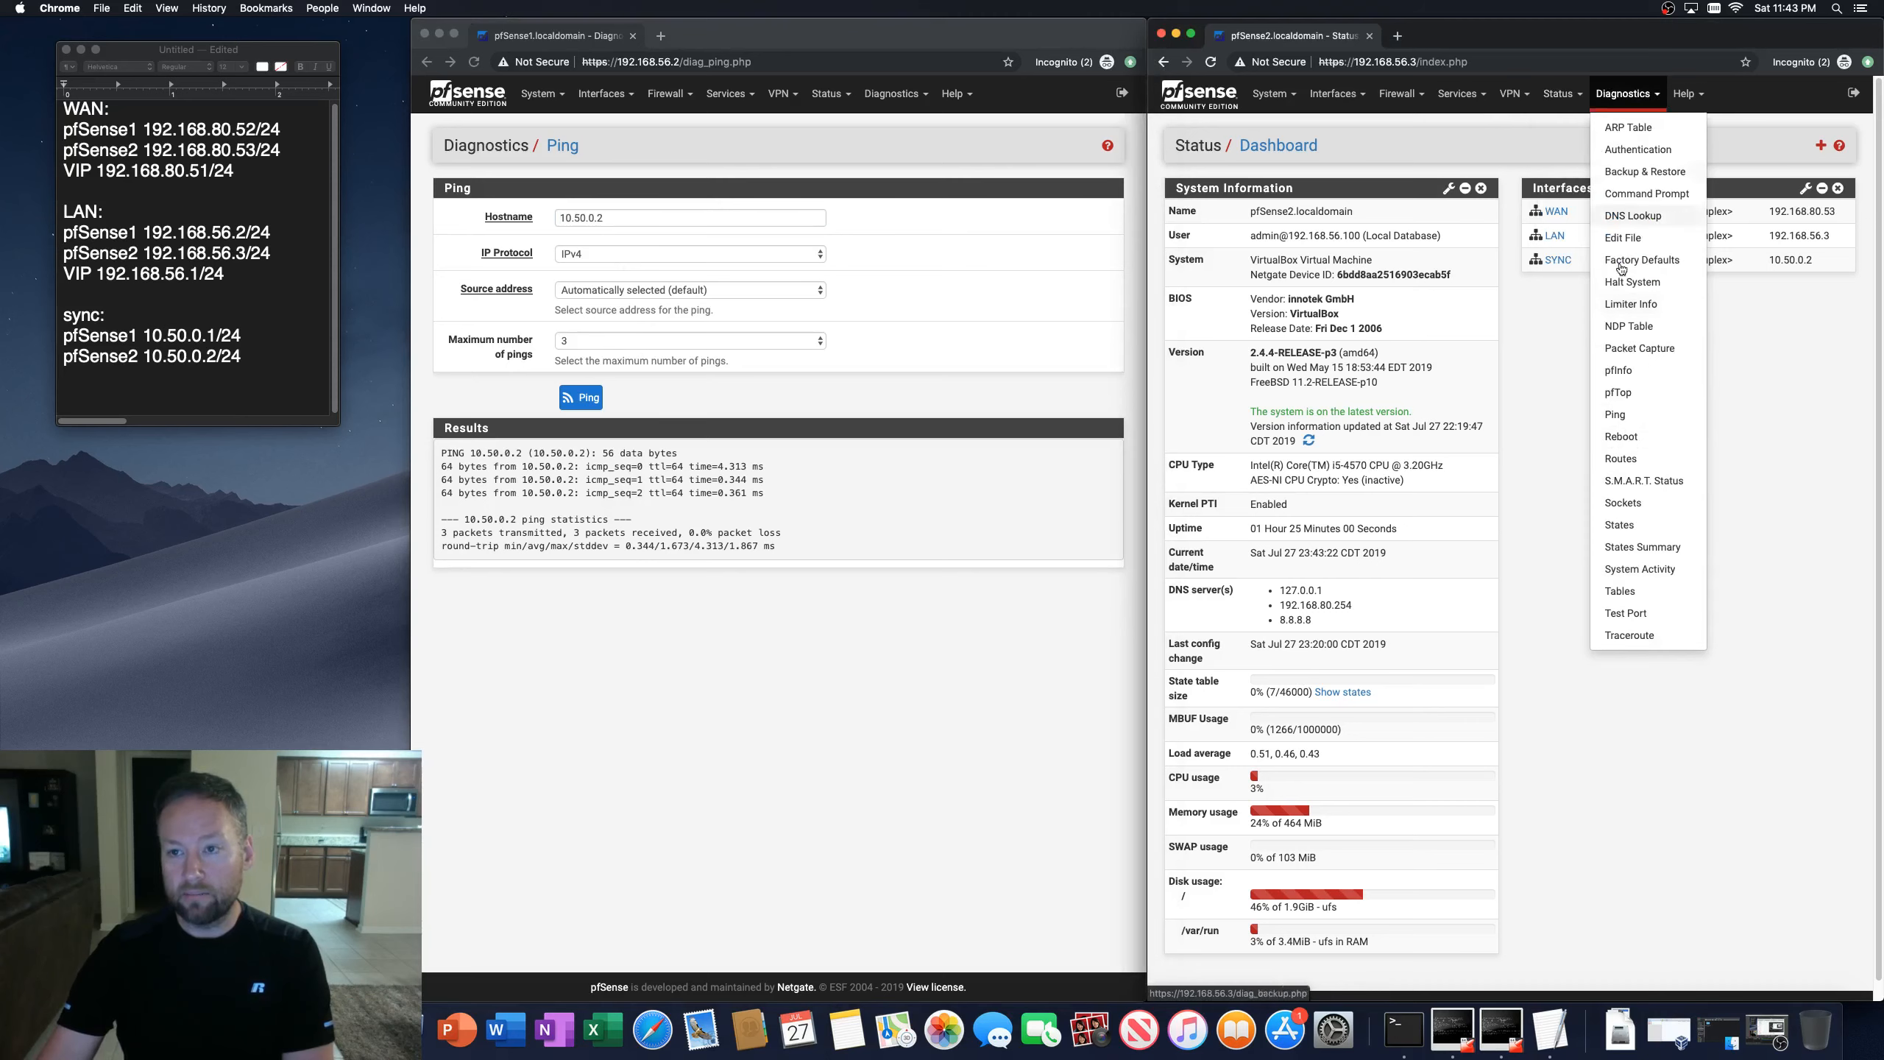
click(1622, 415)
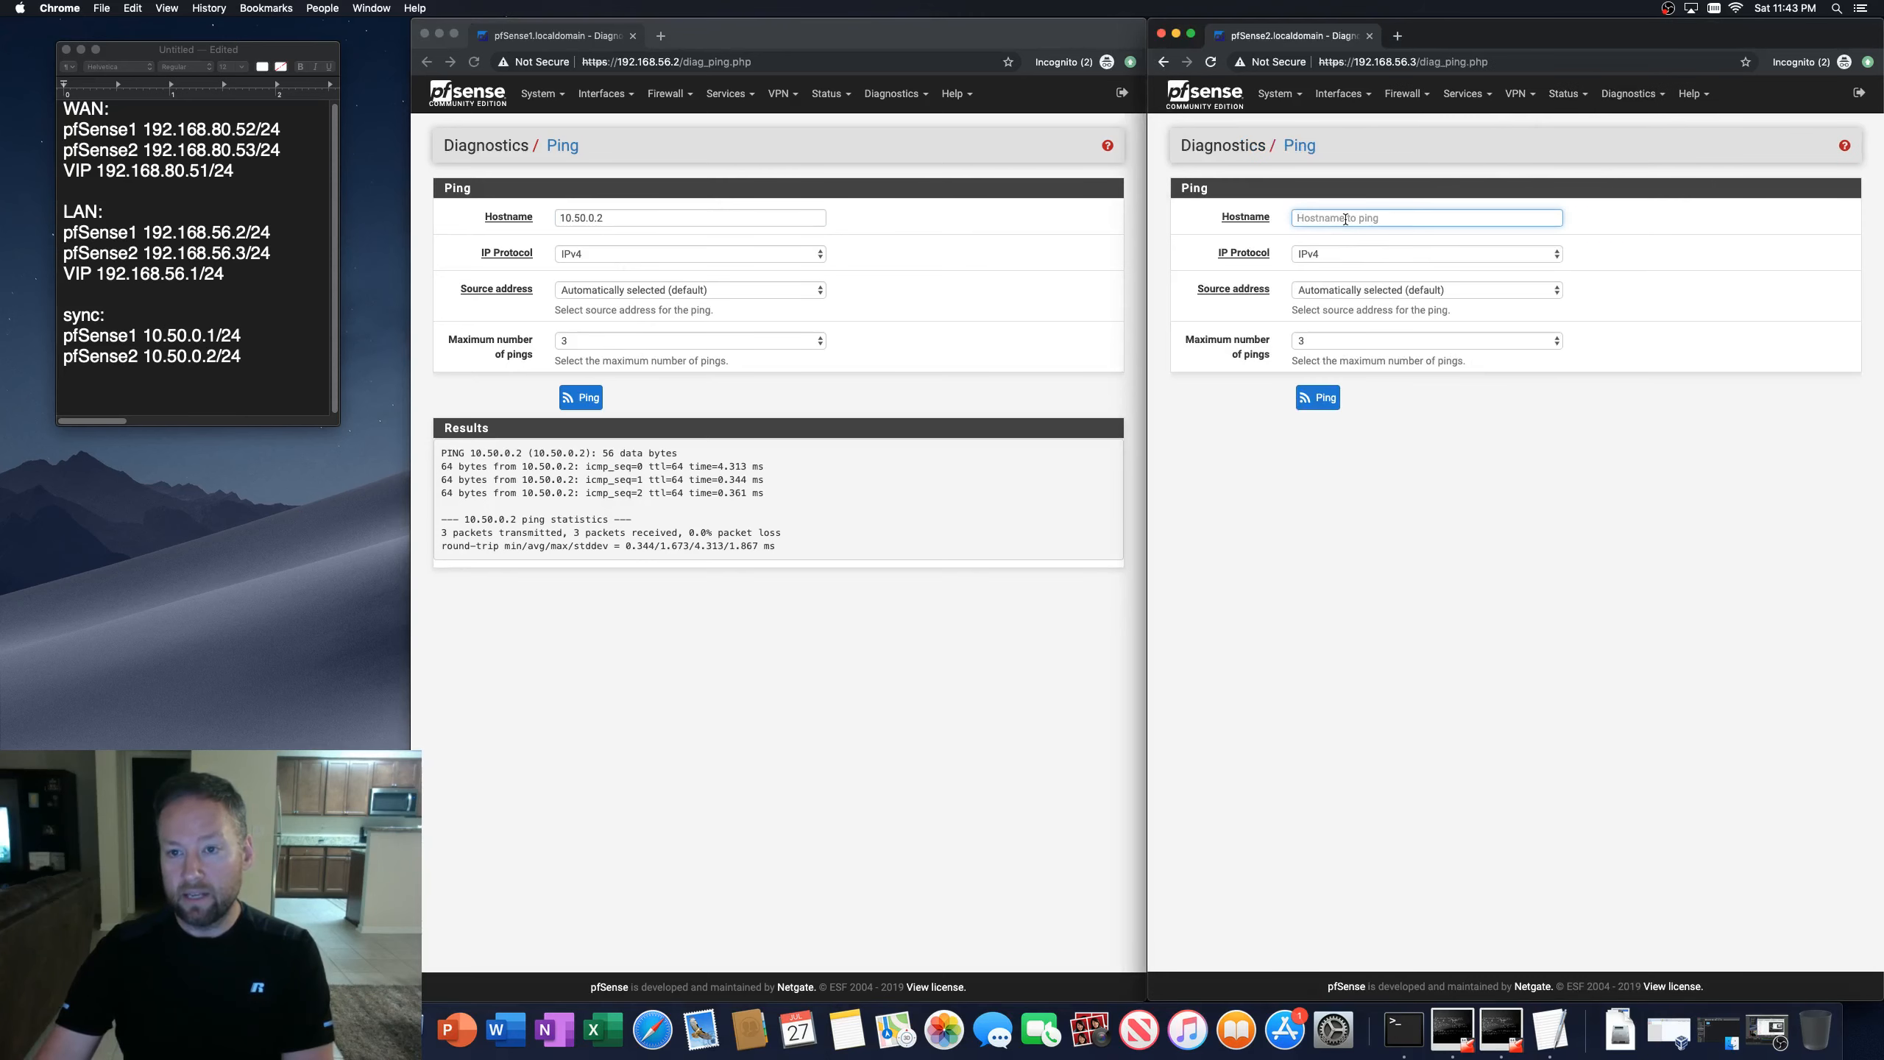
text(10.50.0.)
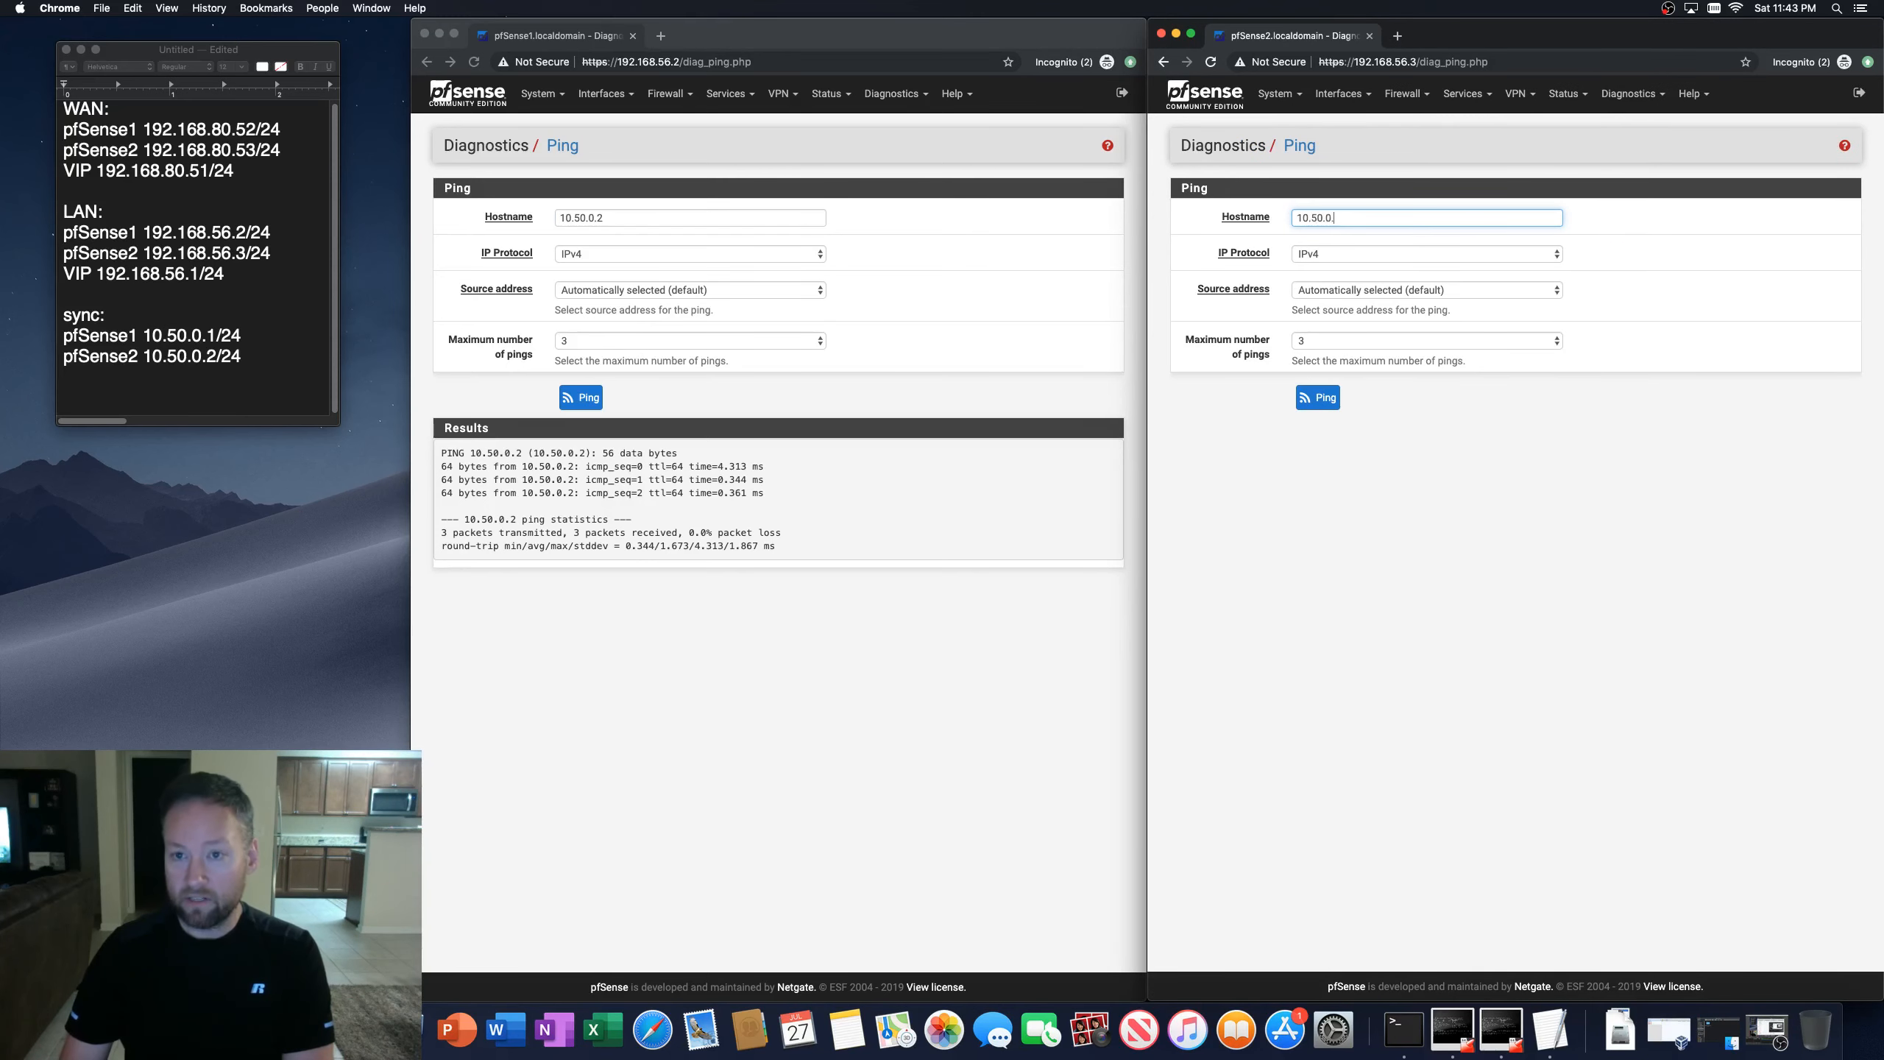
text(1)
click(1333, 408)
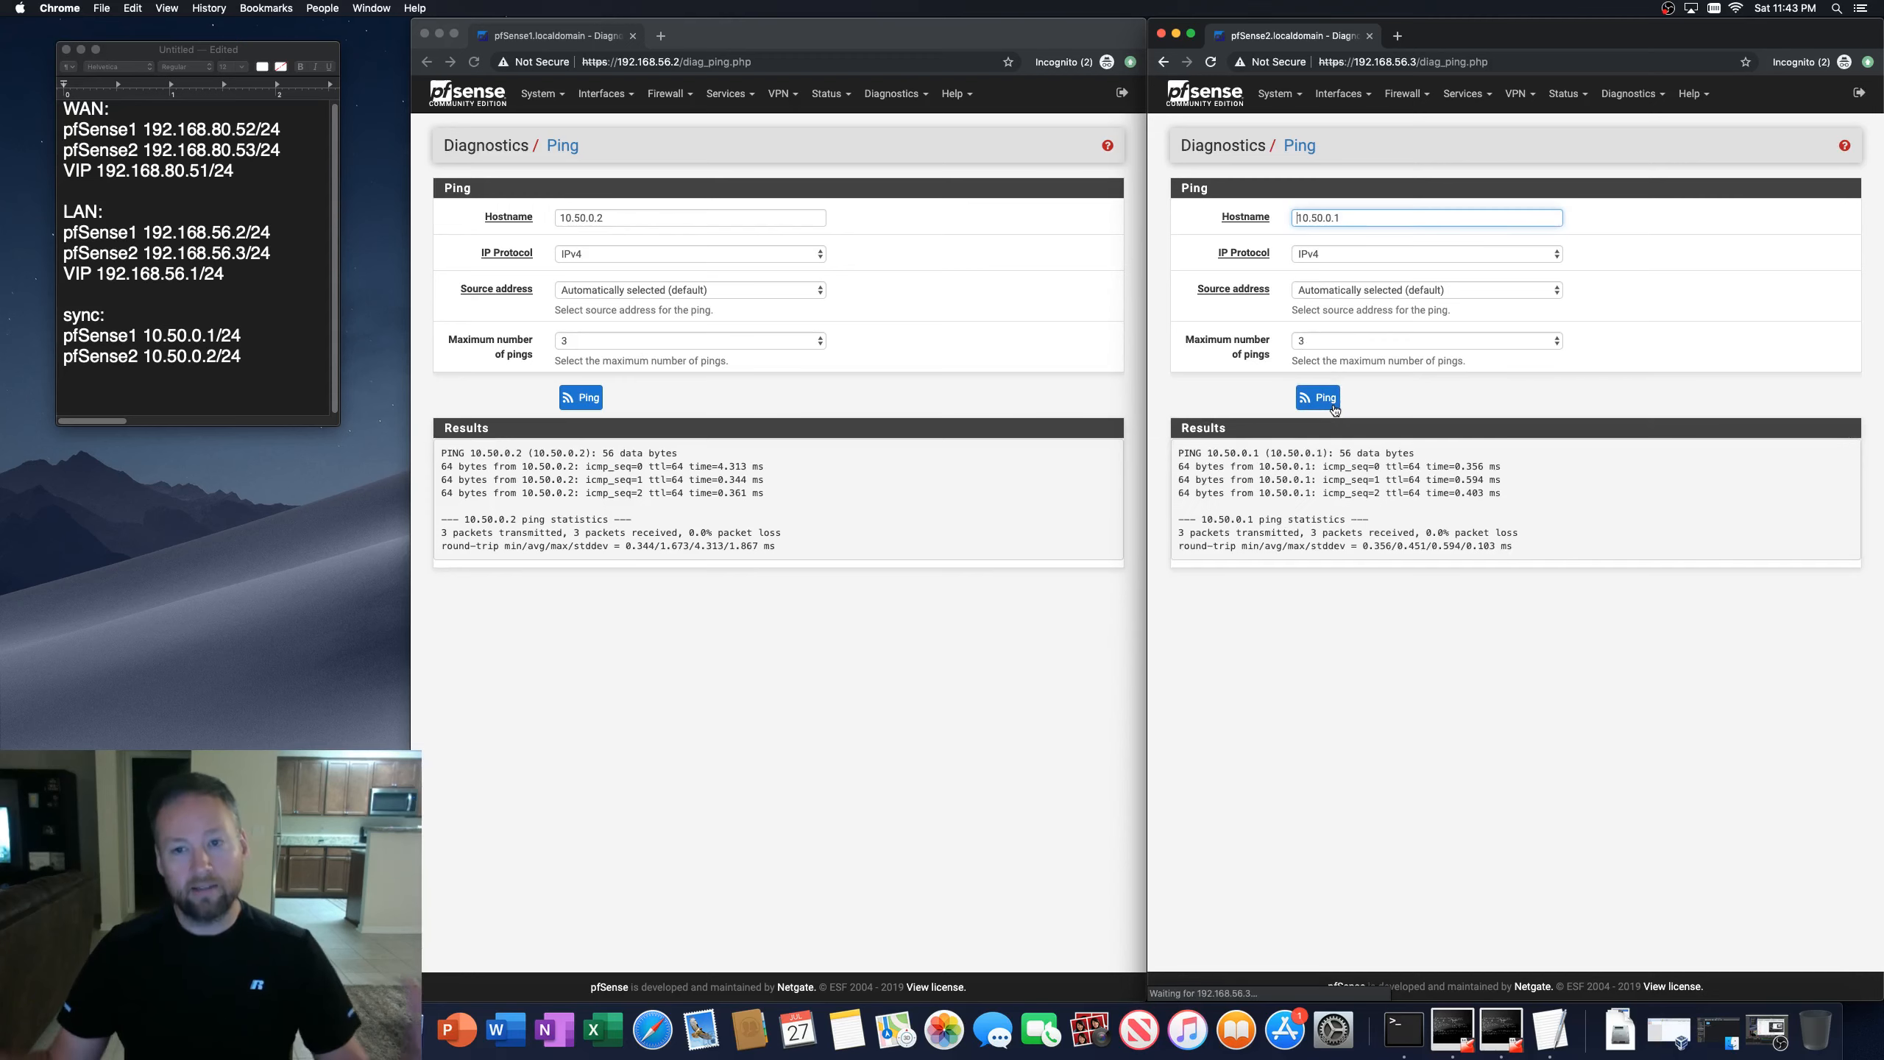
click(1434, 650)
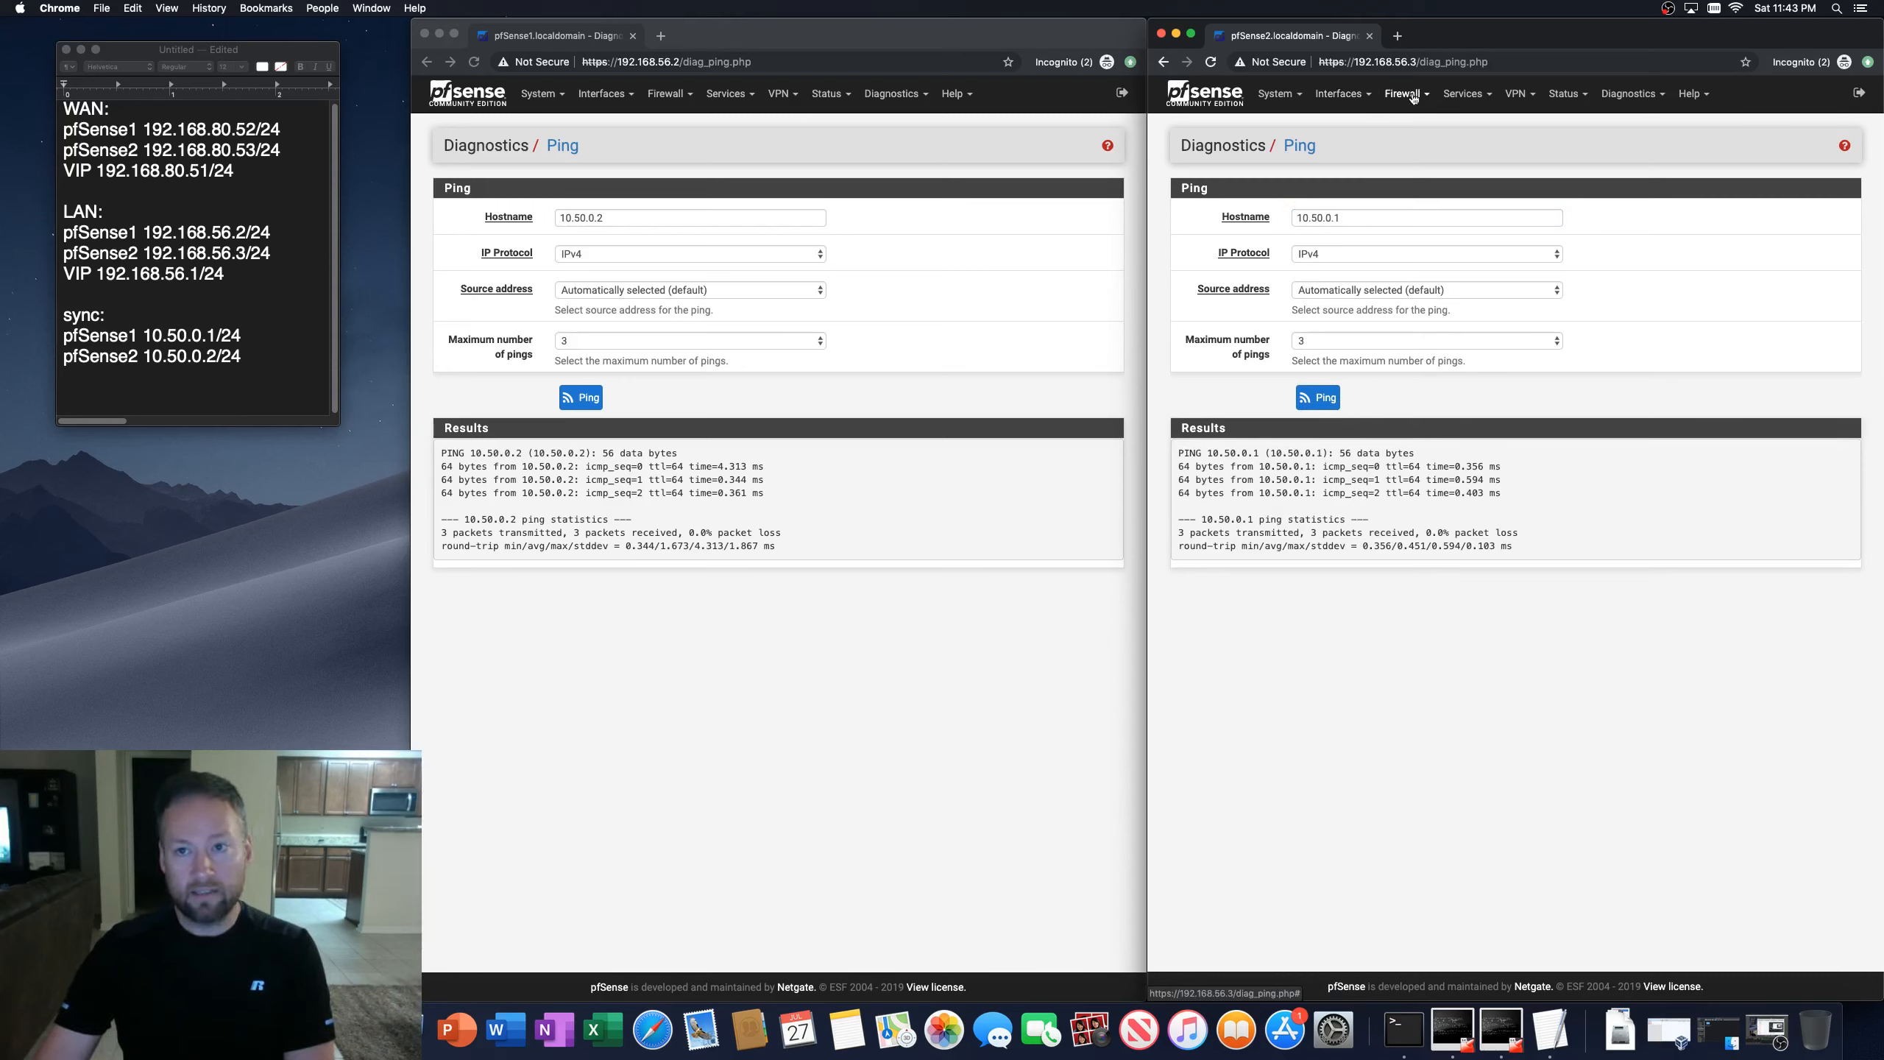
Step: Open the firewall rules for the SYNC interface on the first firewall
click(731, 31)
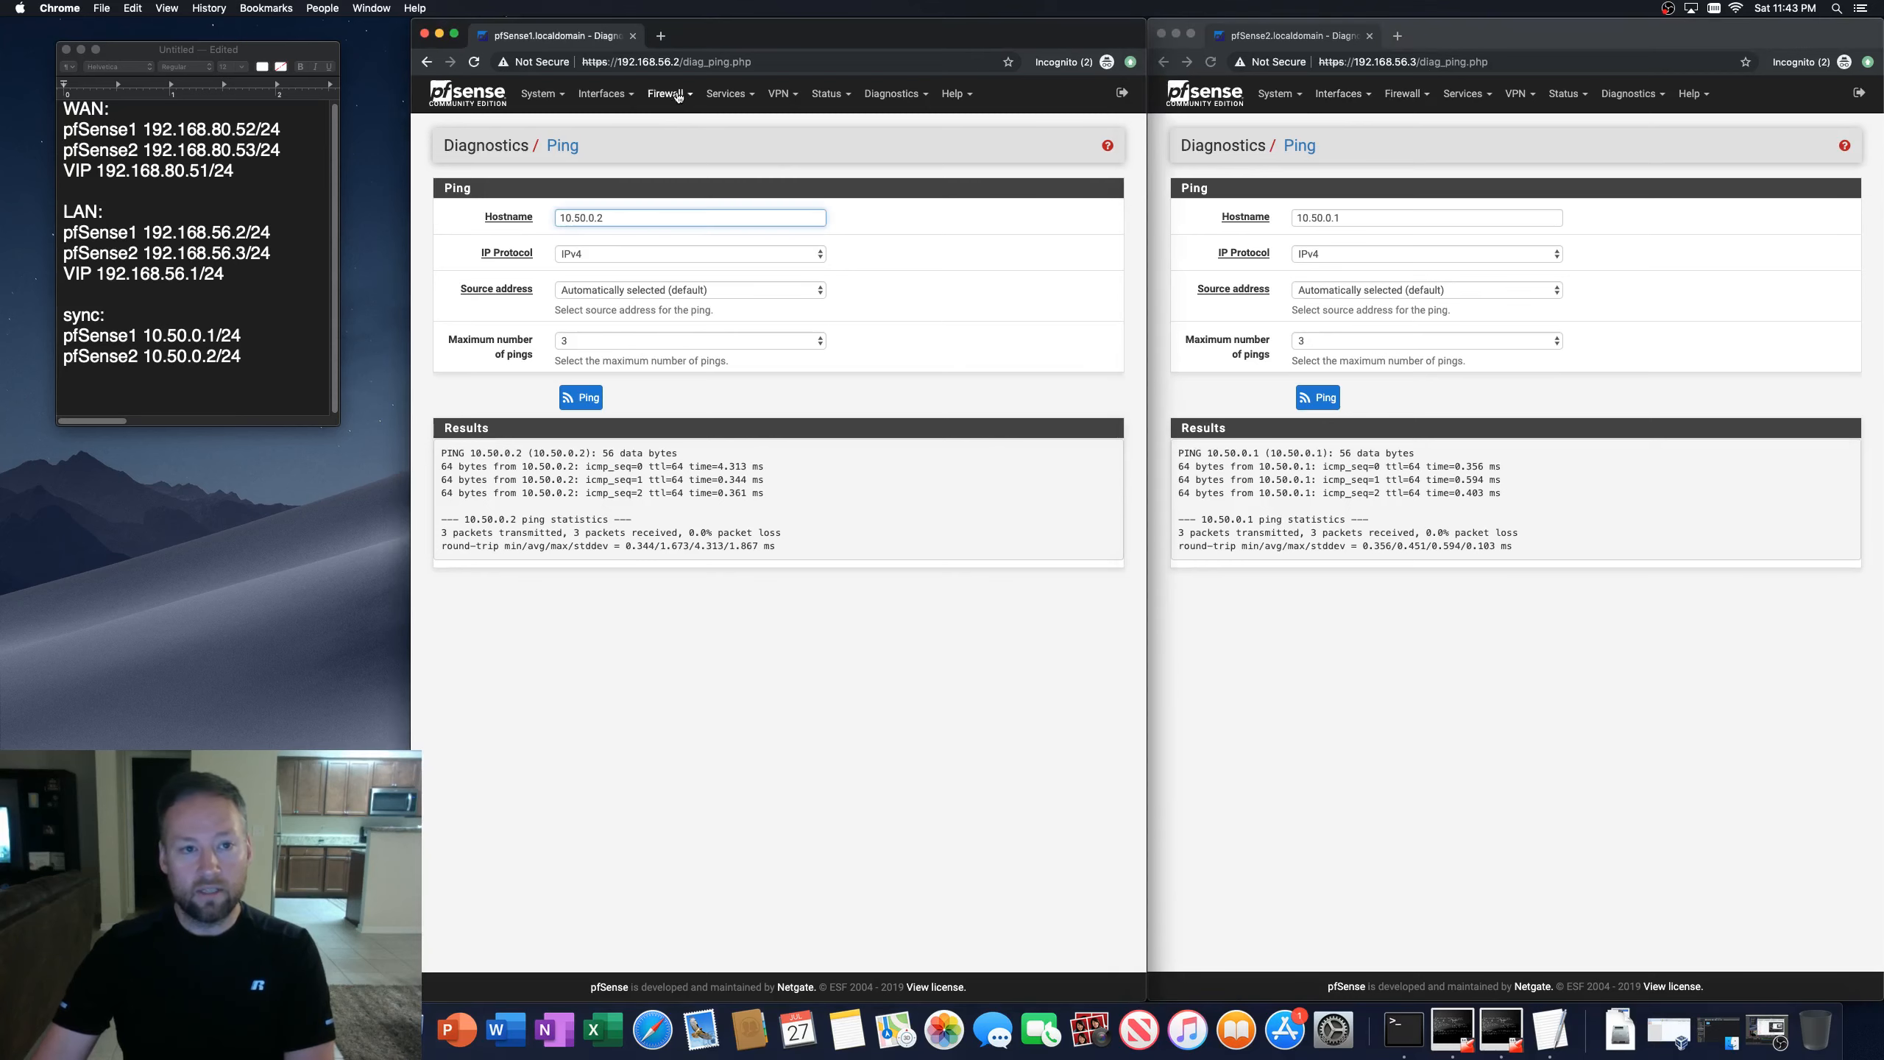
click(670, 93)
click(662, 173)
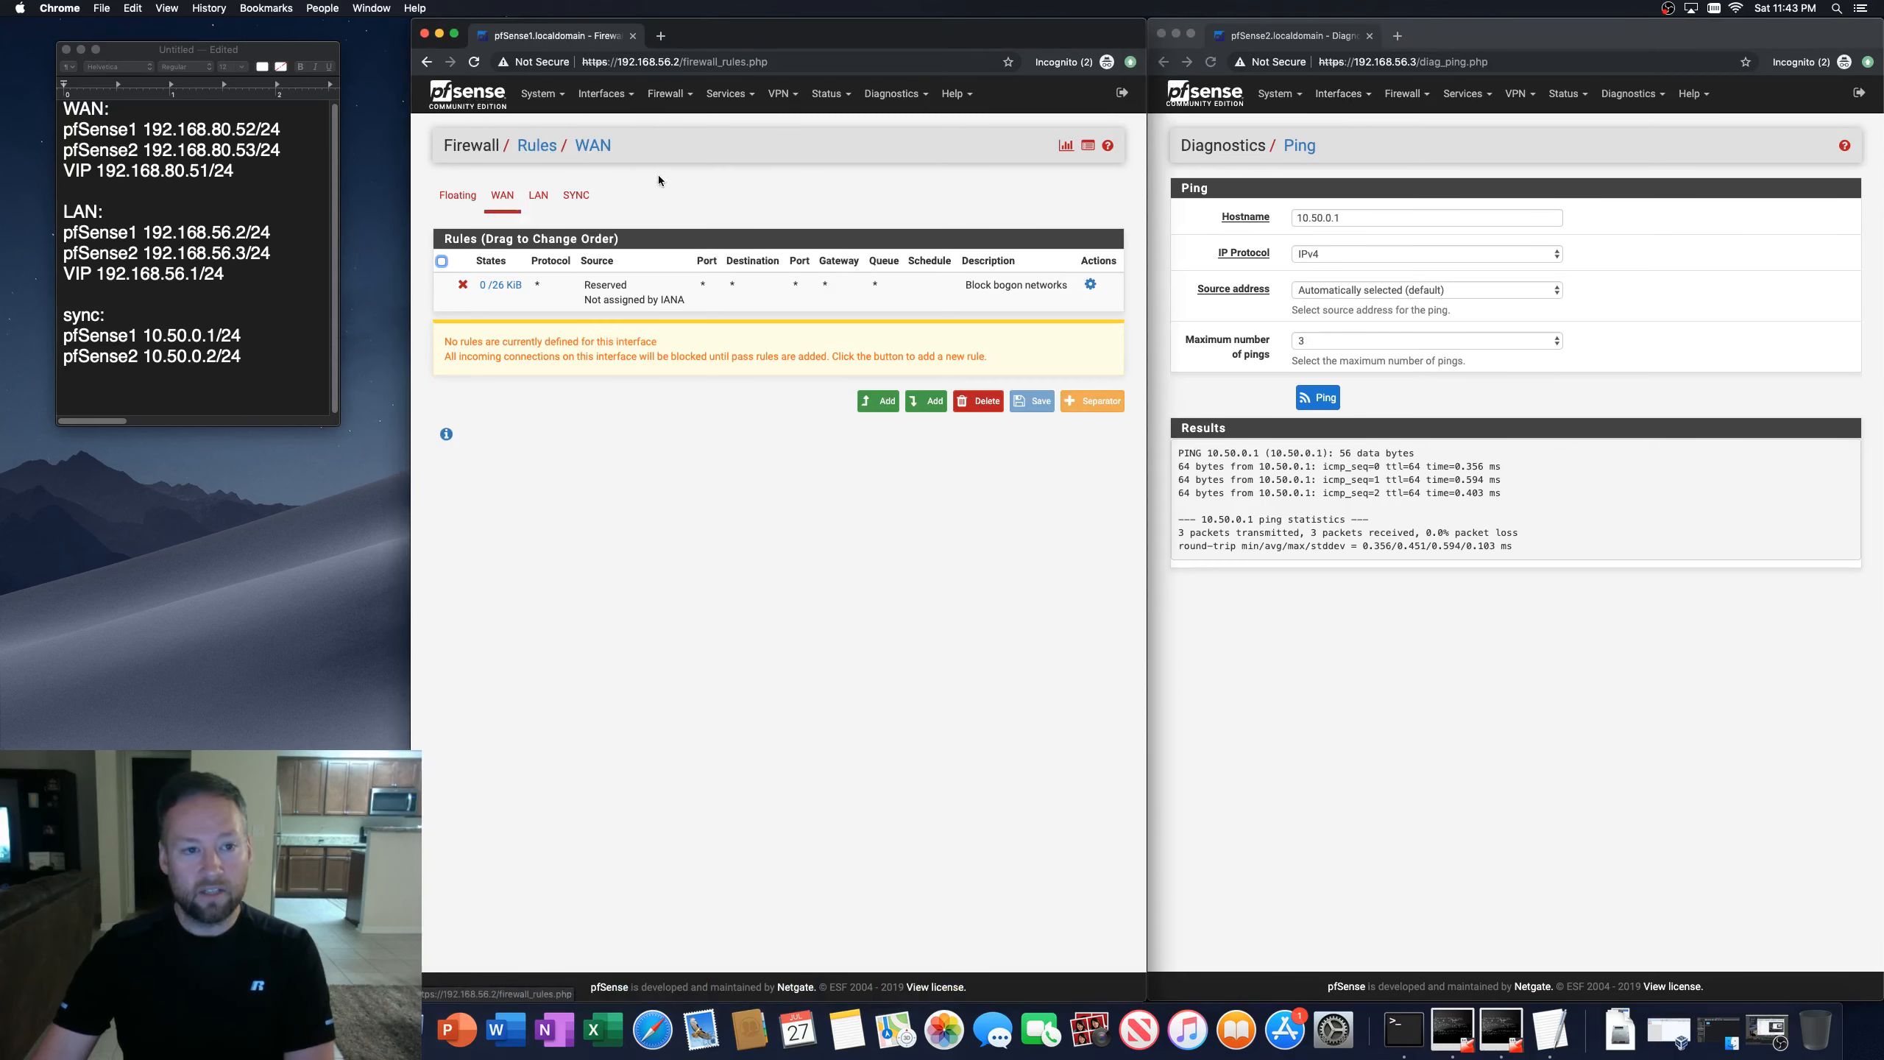
click(575, 196)
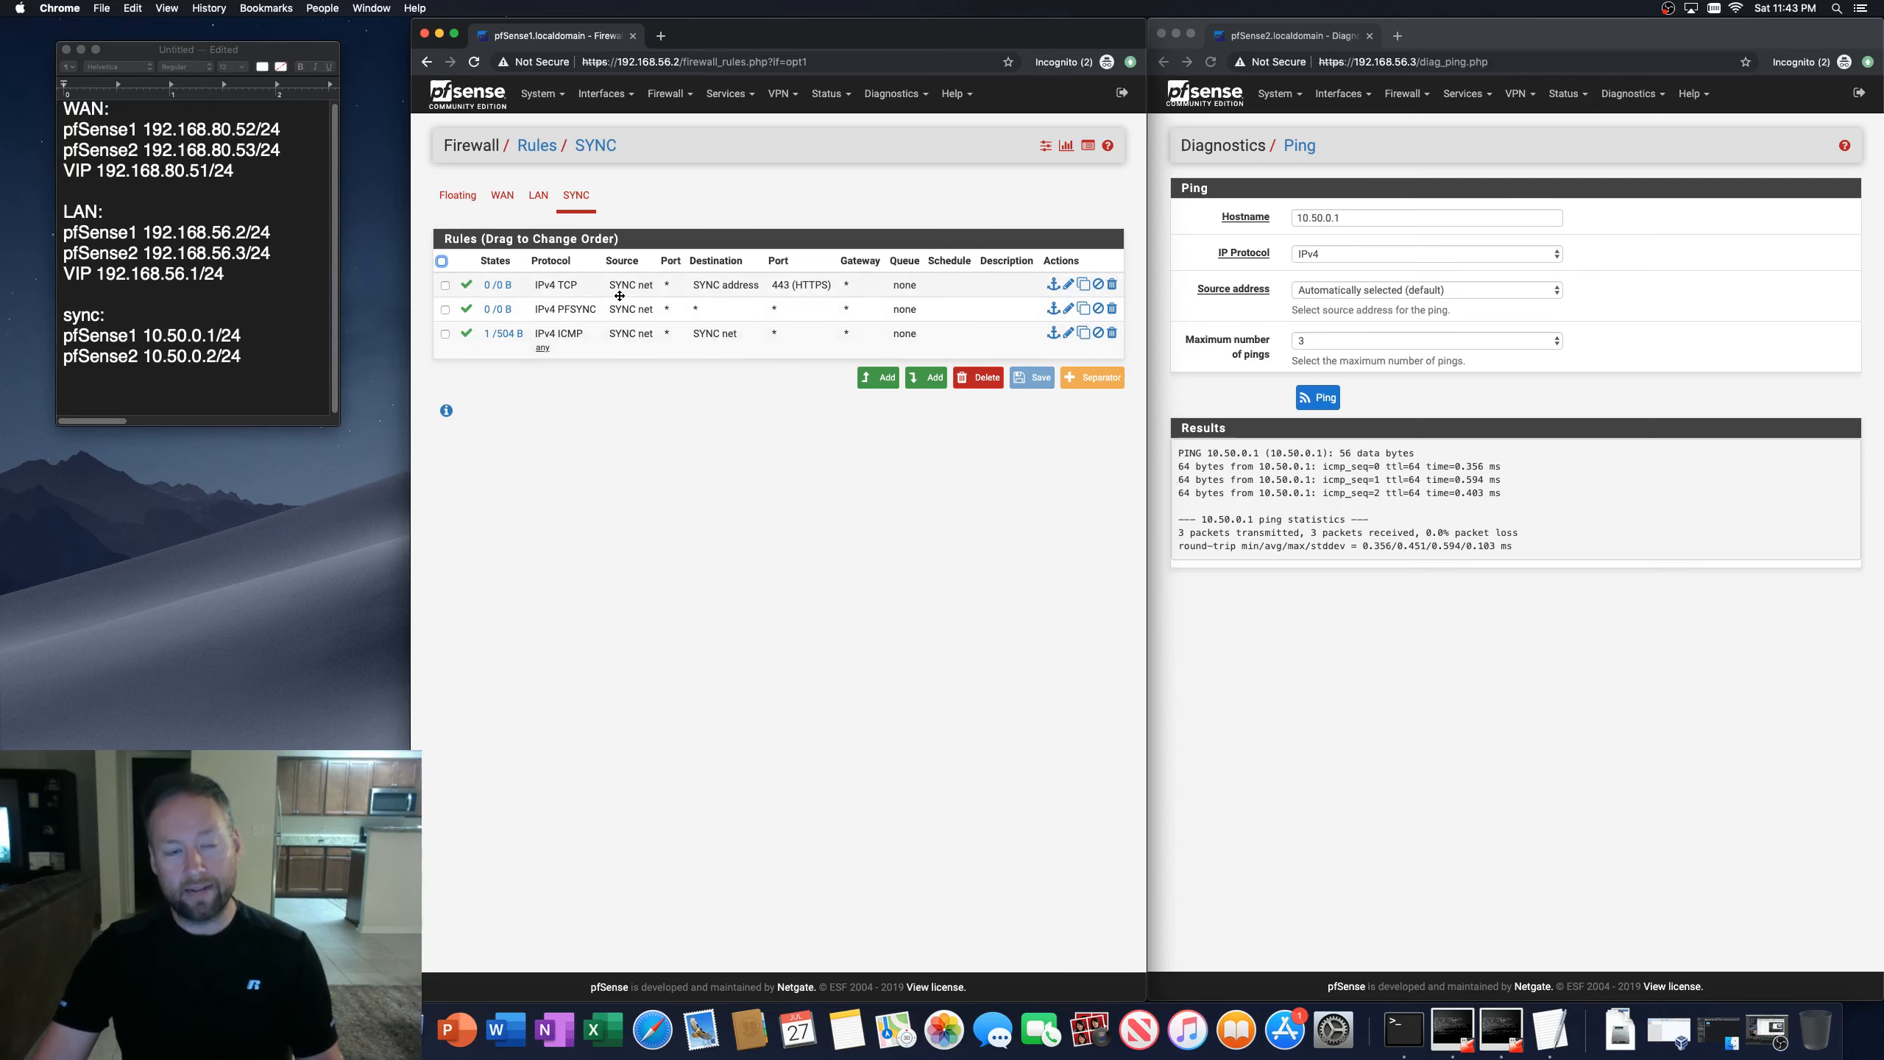
Step: Open the firewall rules for the SYNC interface on the second firewall
click(1406, 93)
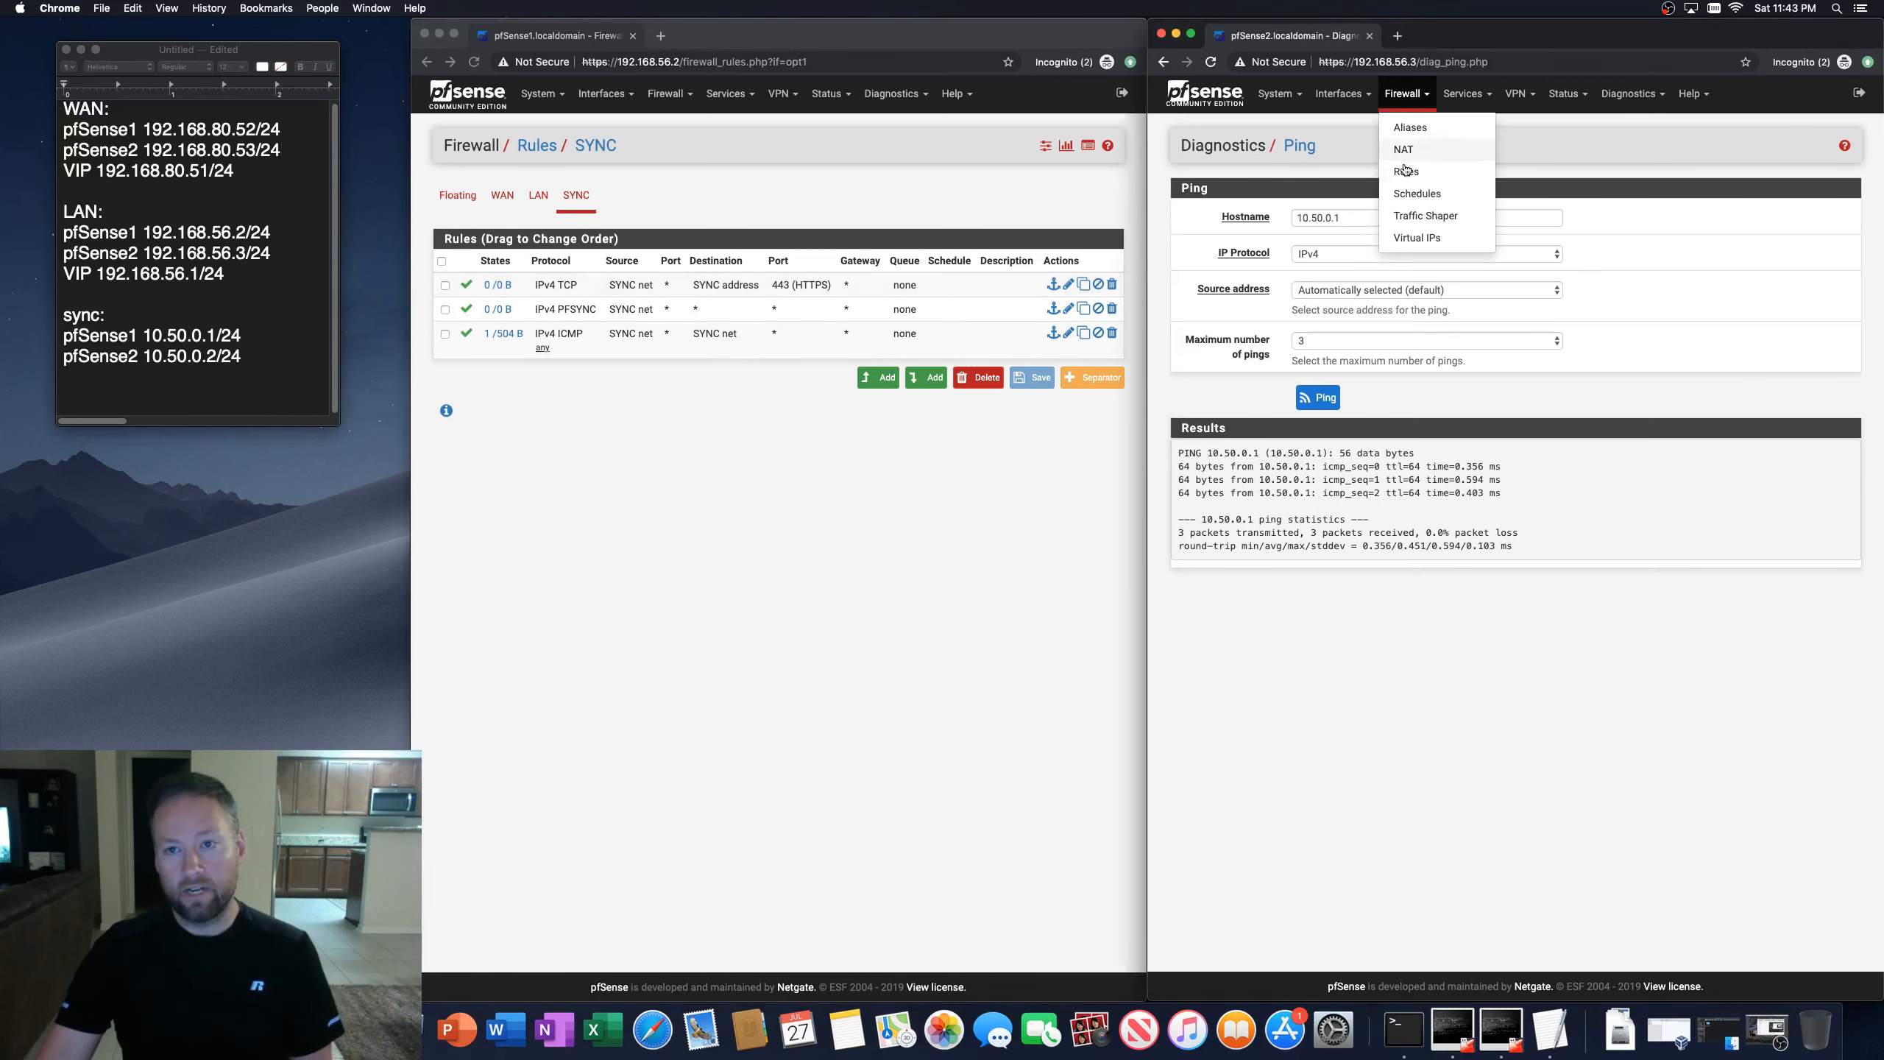
click(1406, 172)
click(1313, 195)
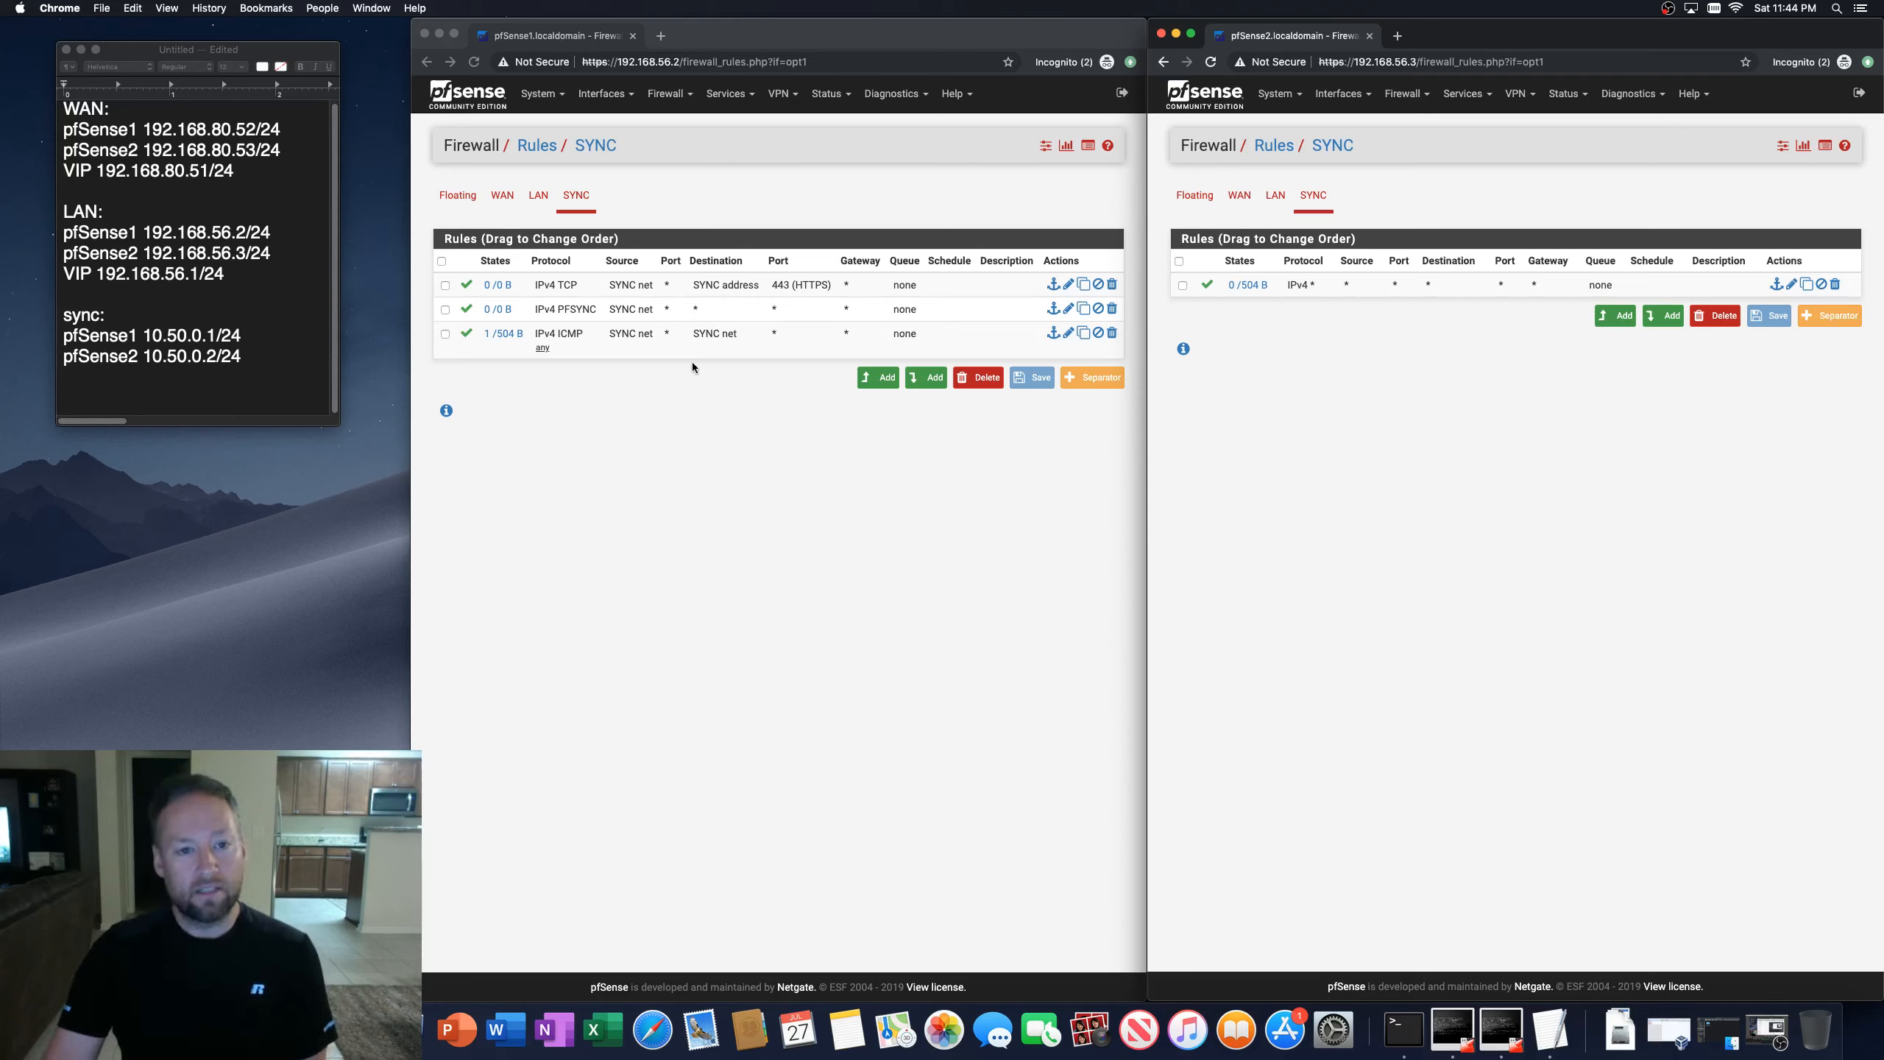
click(724, 476)
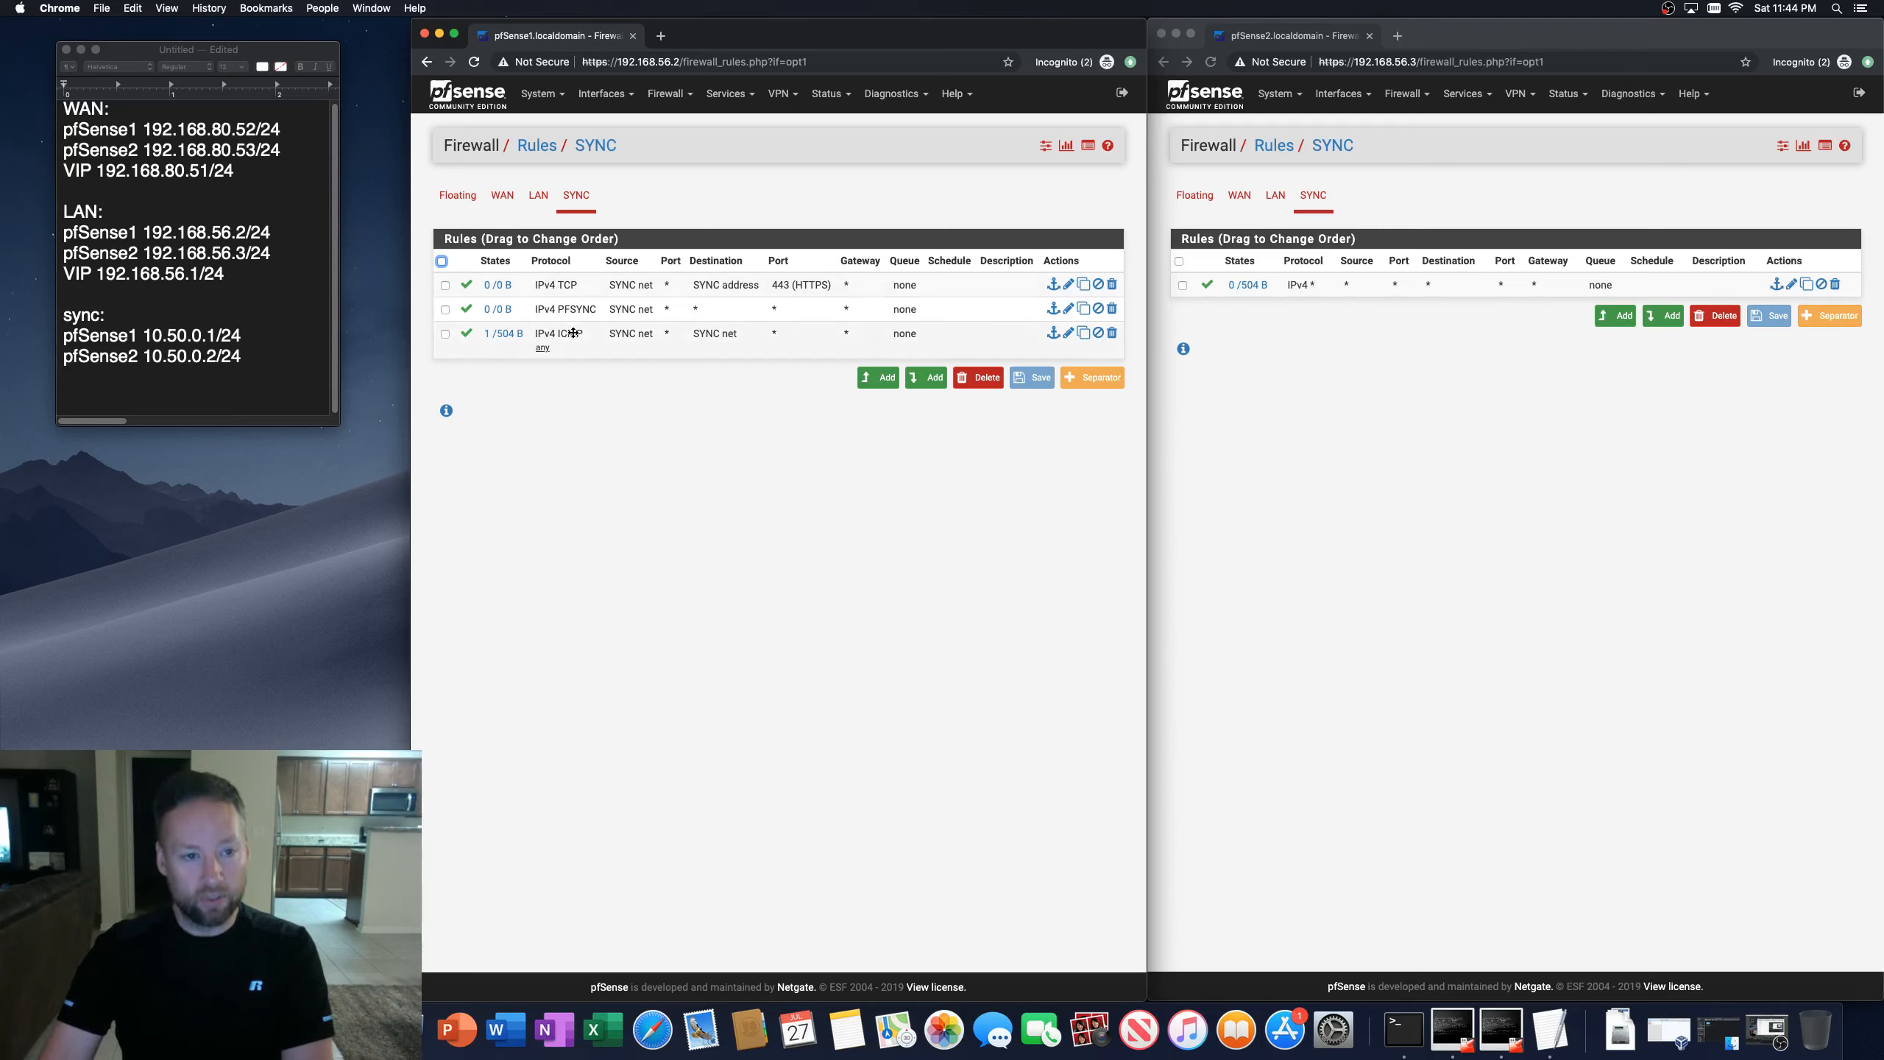
Step: In High Availability Sync on the first firewall, enable state synchronization and set the synchronize interface to SYNC
click(541, 93)
click(550, 194)
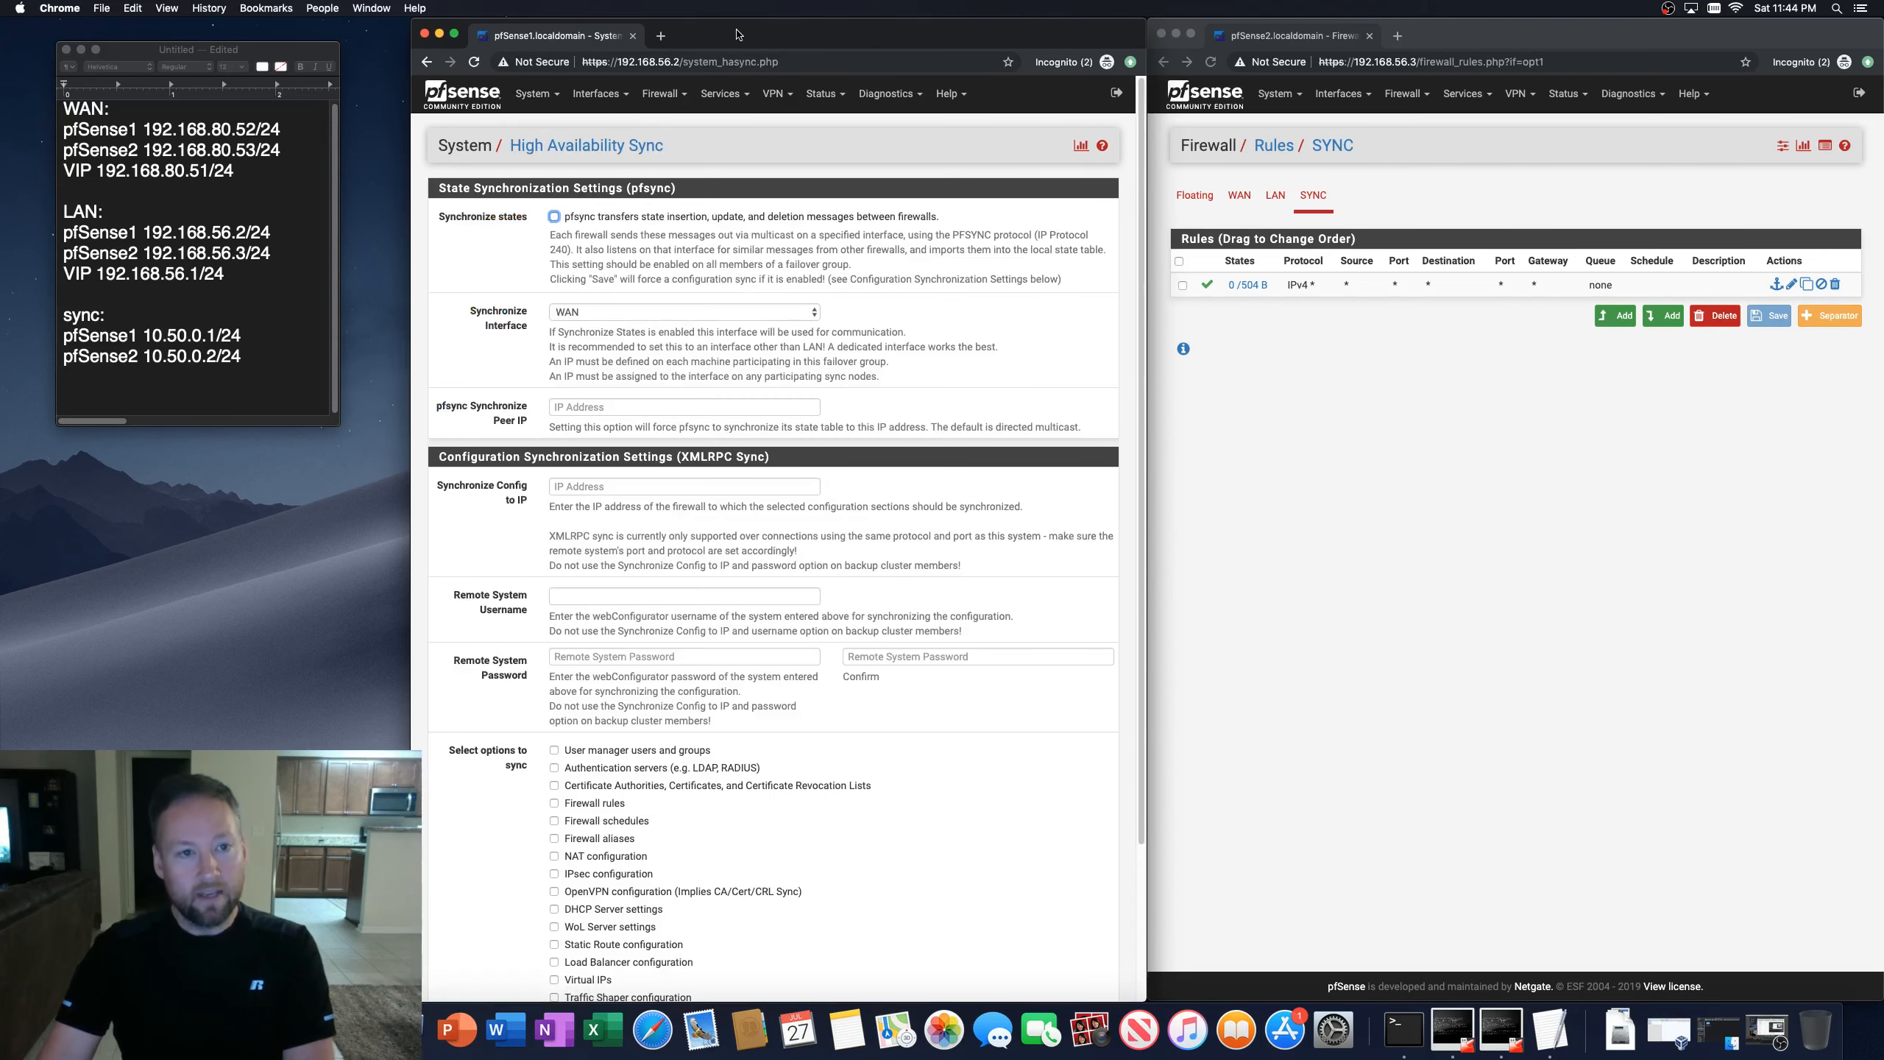
click(553, 216)
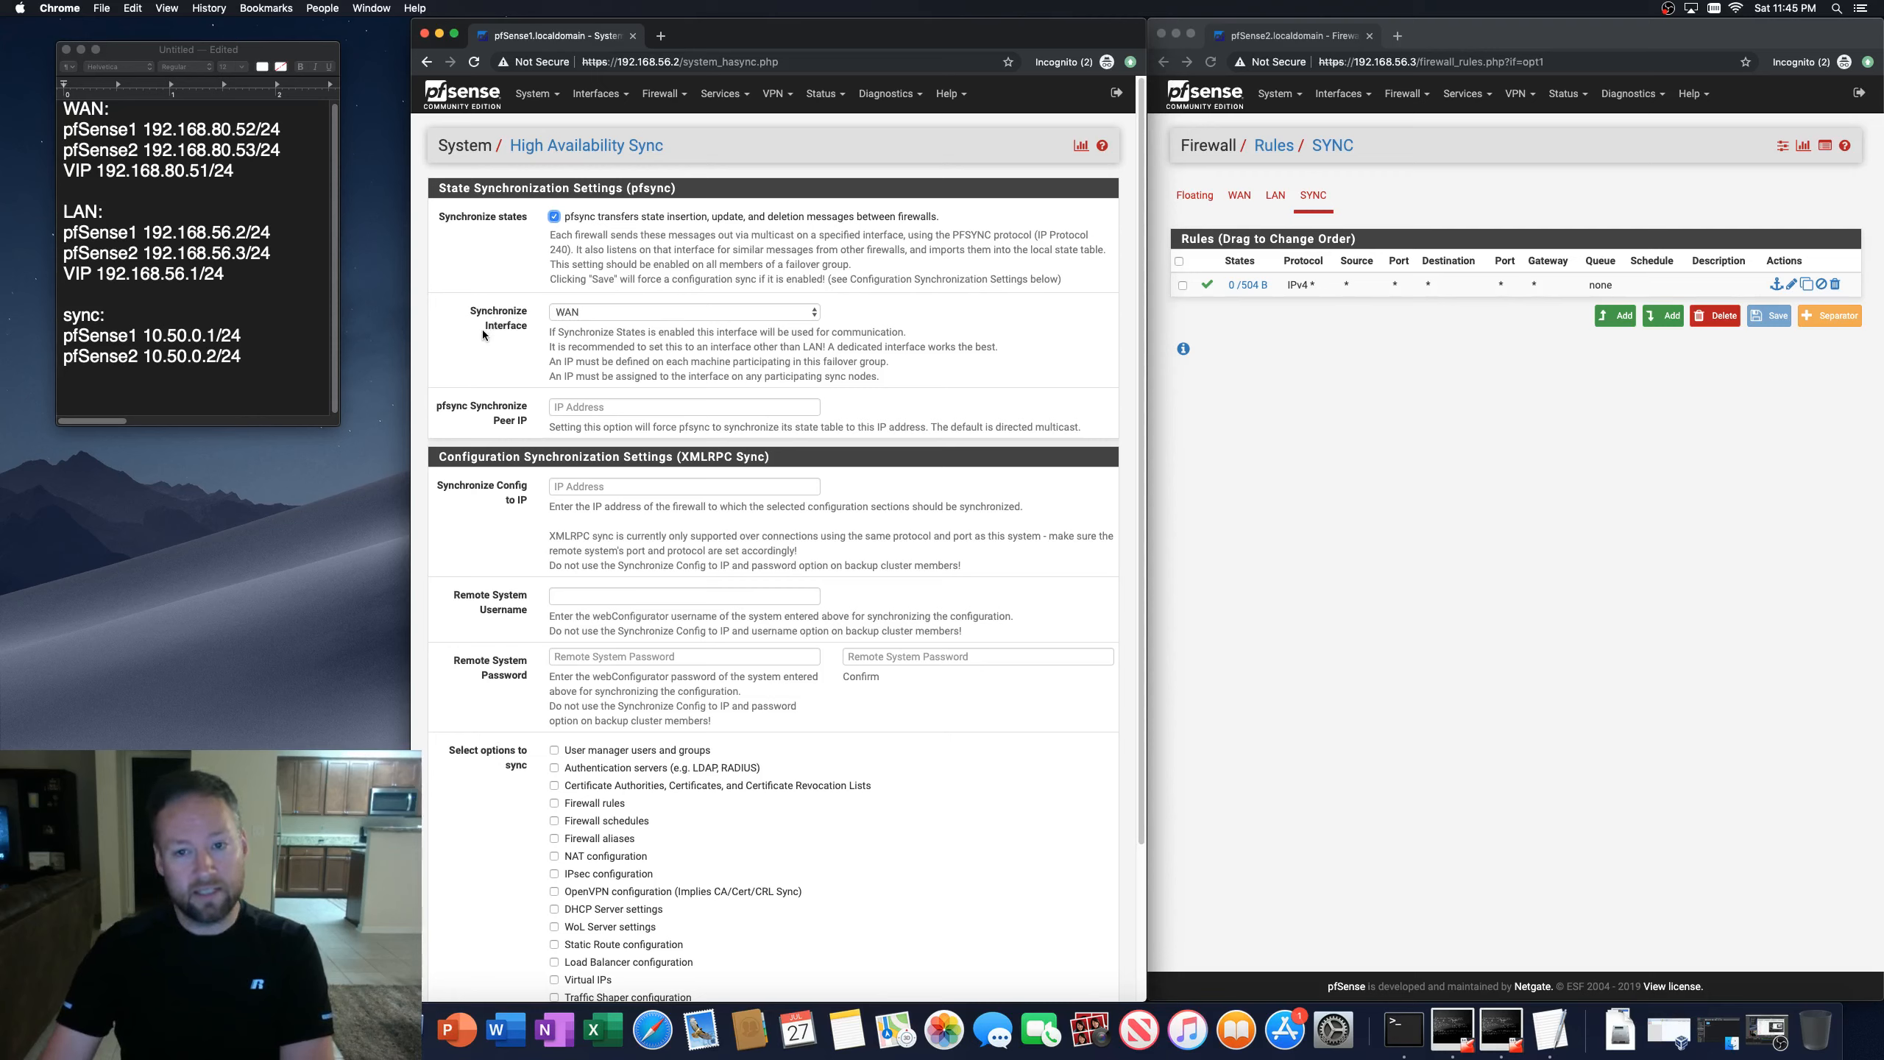
click(636, 313)
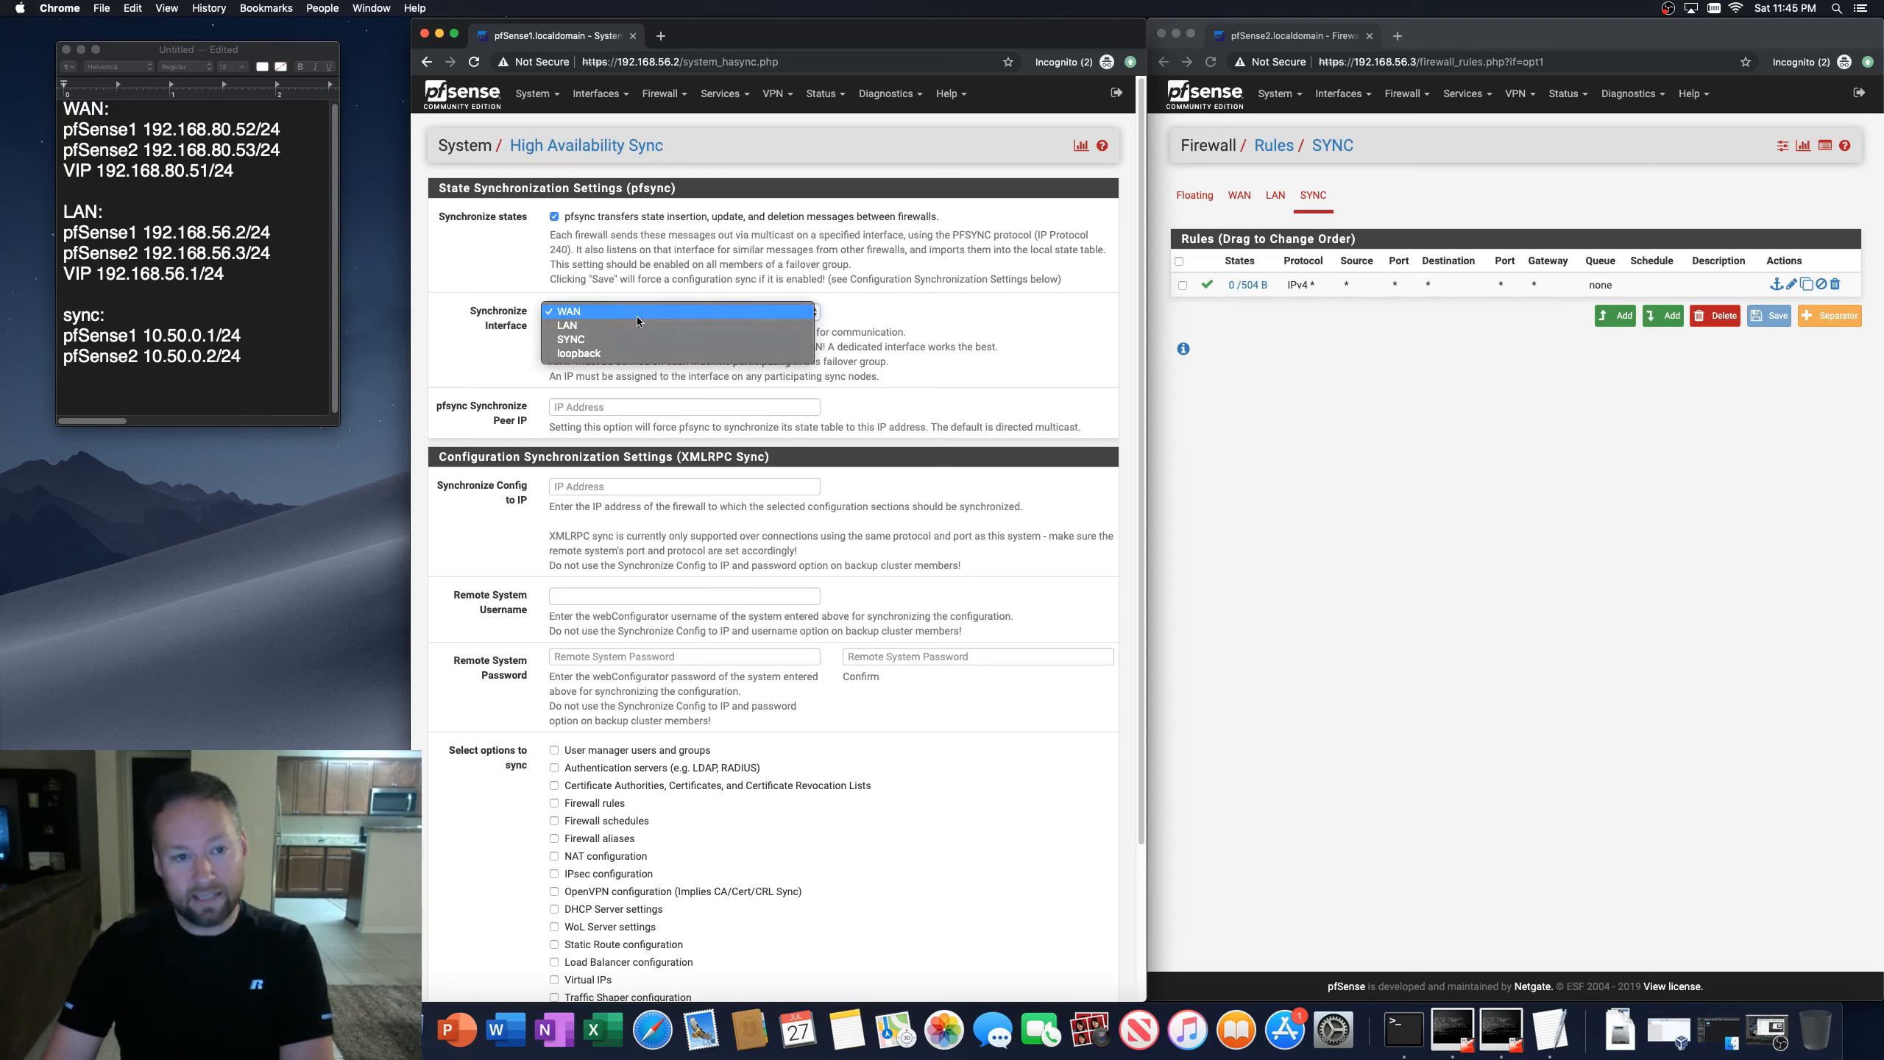
click(574, 340)
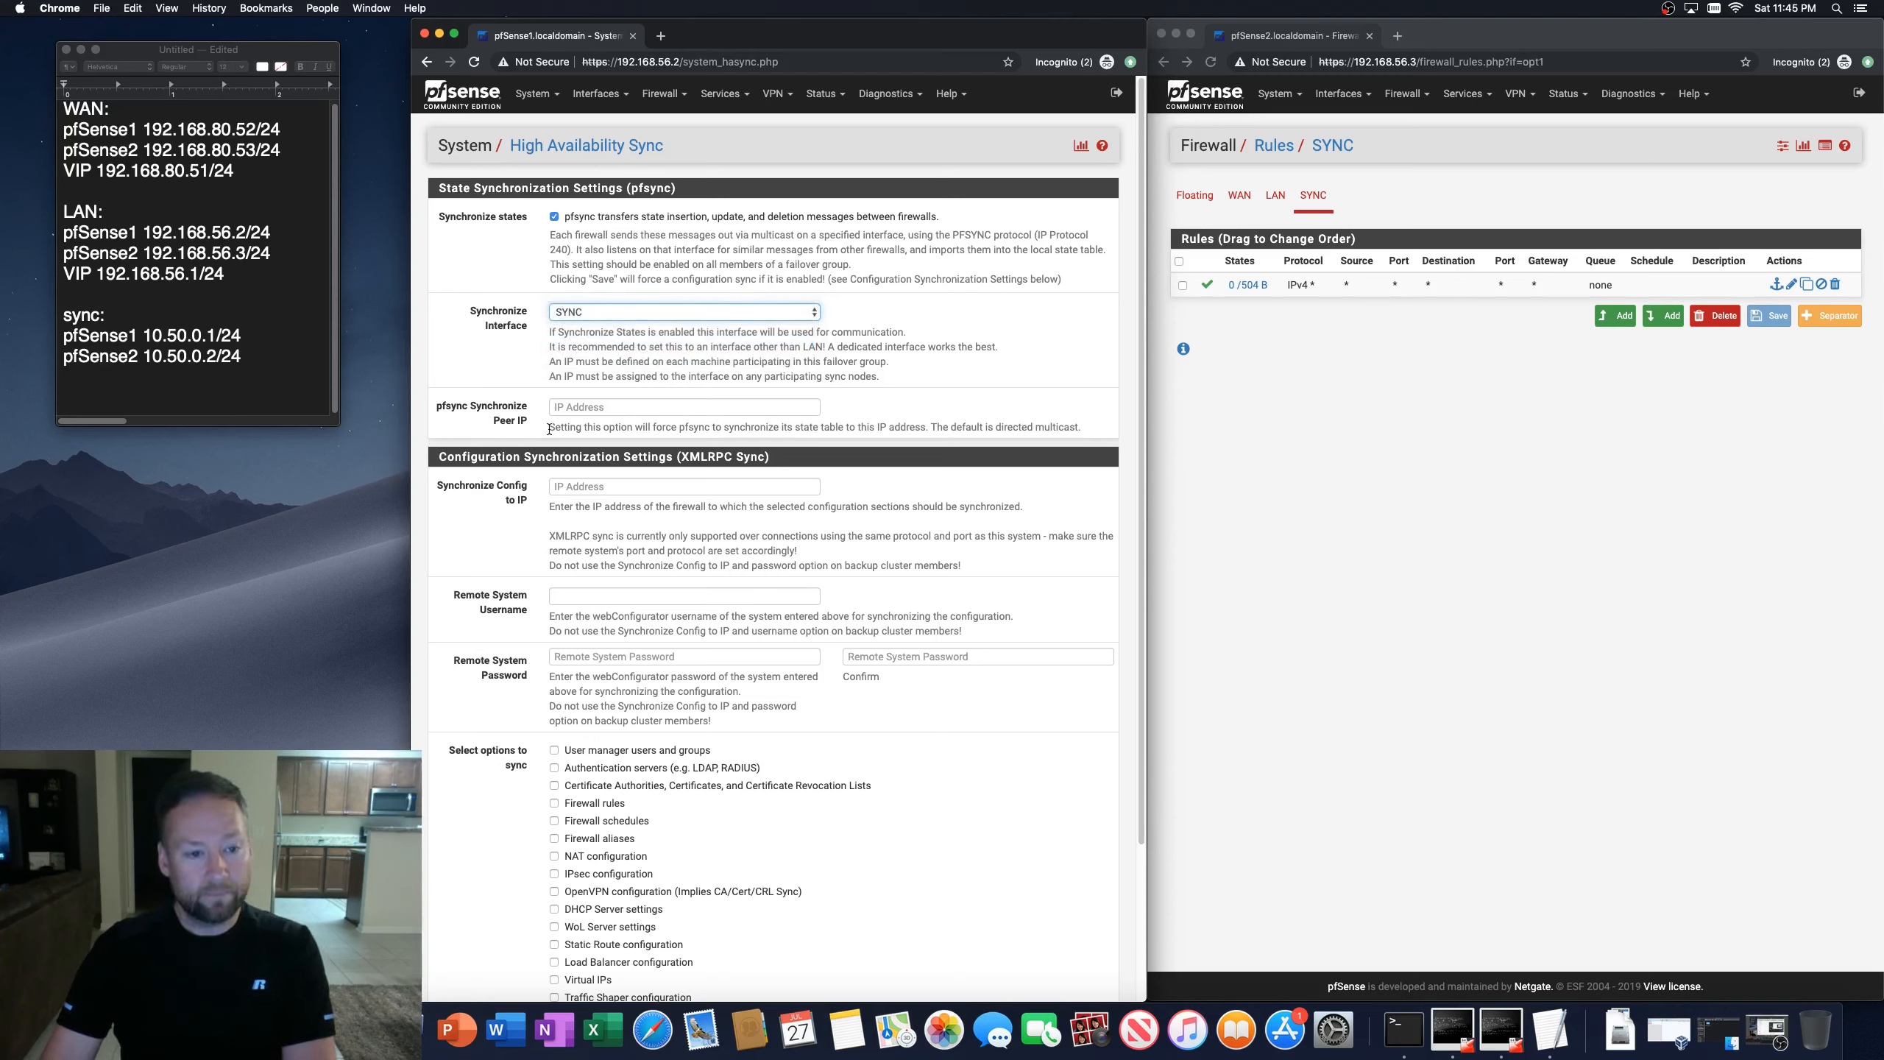
Step: Set the pfsync Synchronize Peer IP on the first firewall to 10.50.0.2
scroll(482, 434, down, 1)
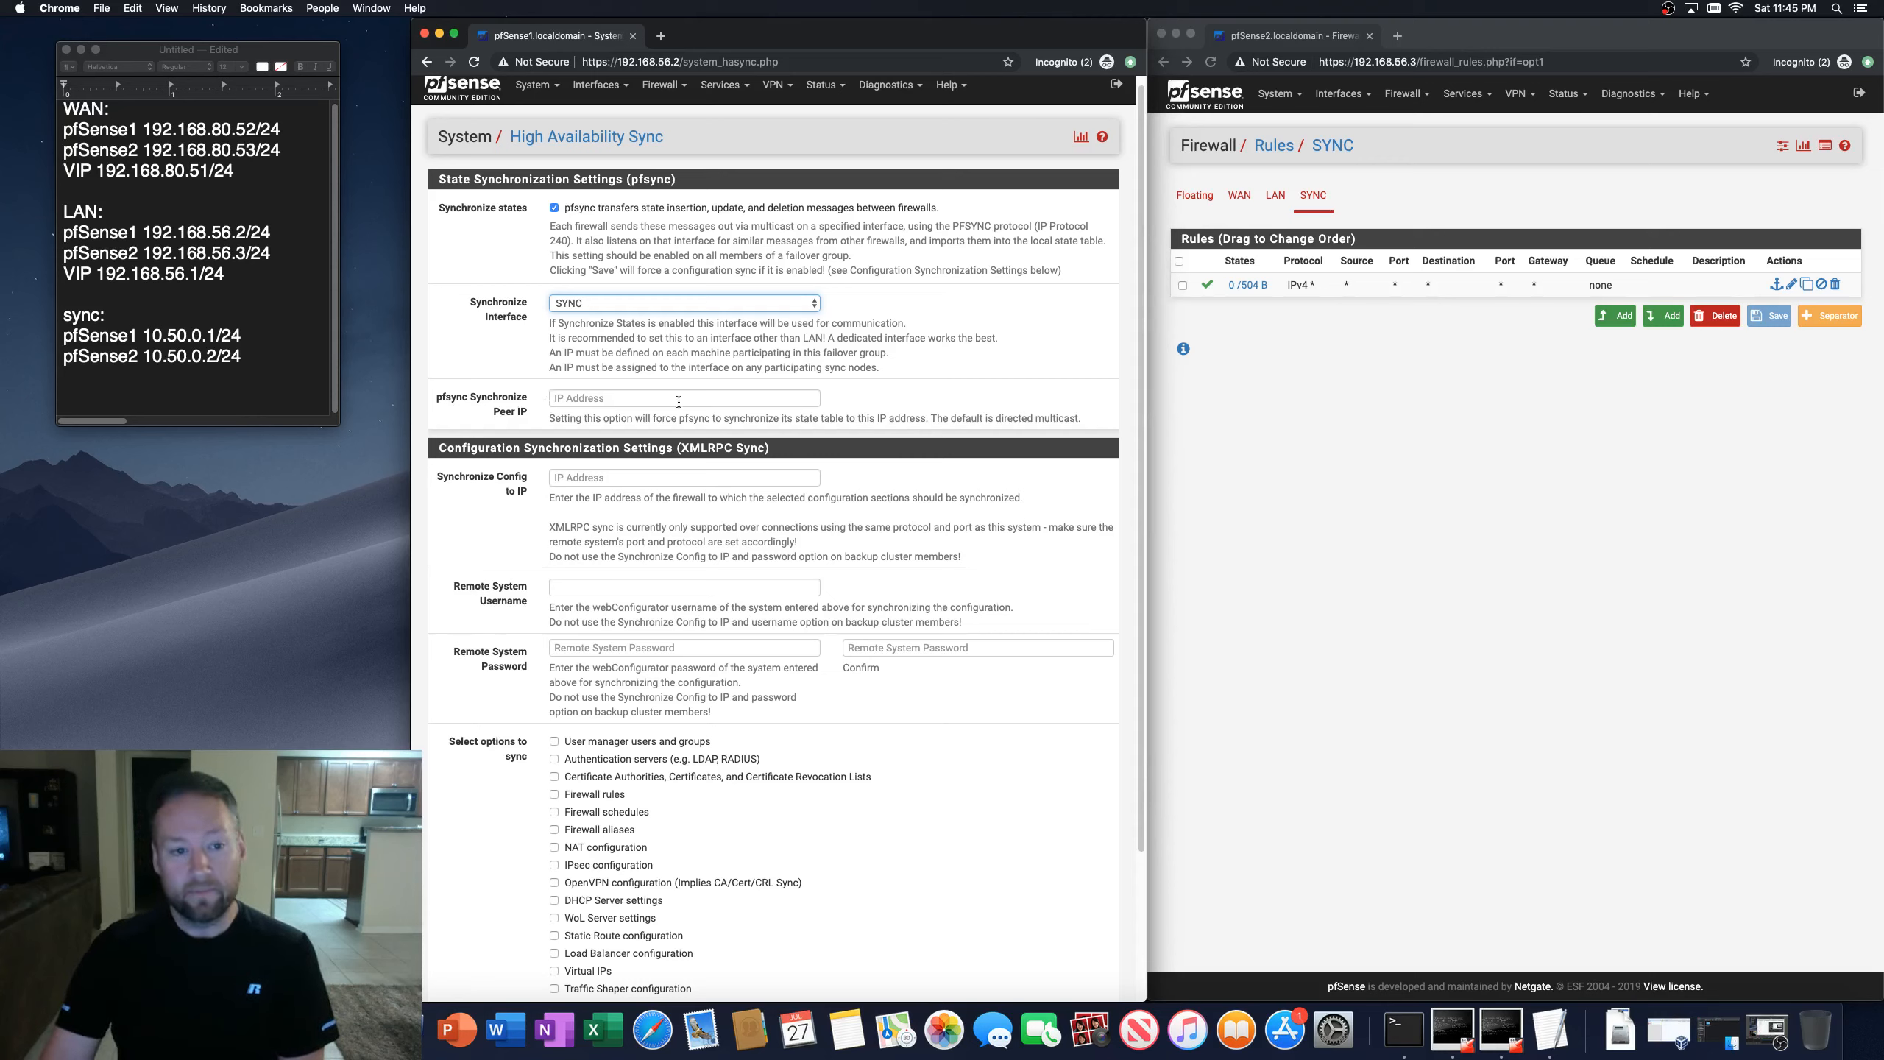
click(586, 399)
text(10.50.0.2)
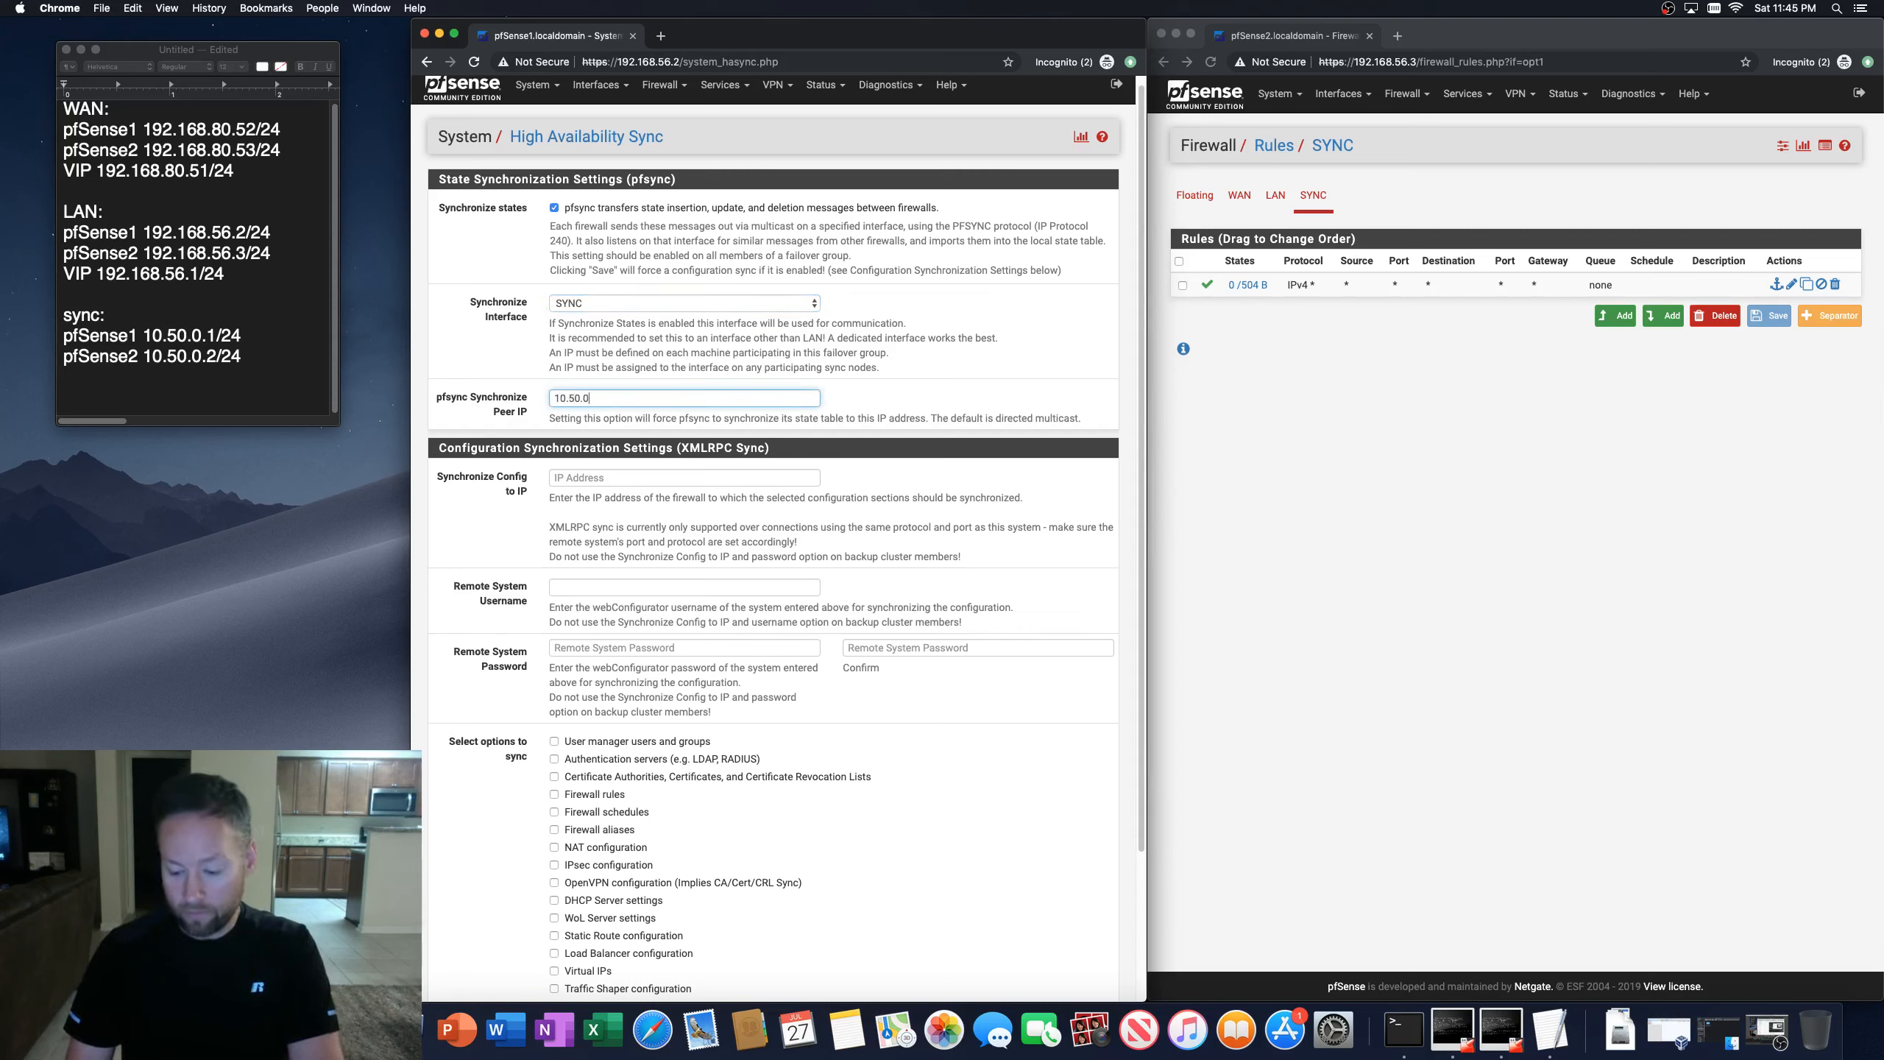
Step: Set the configuration sync target IP to 10.50.0.2 and the remote system username to admin
click(421, 469)
scroll(428, 585, down, 5)
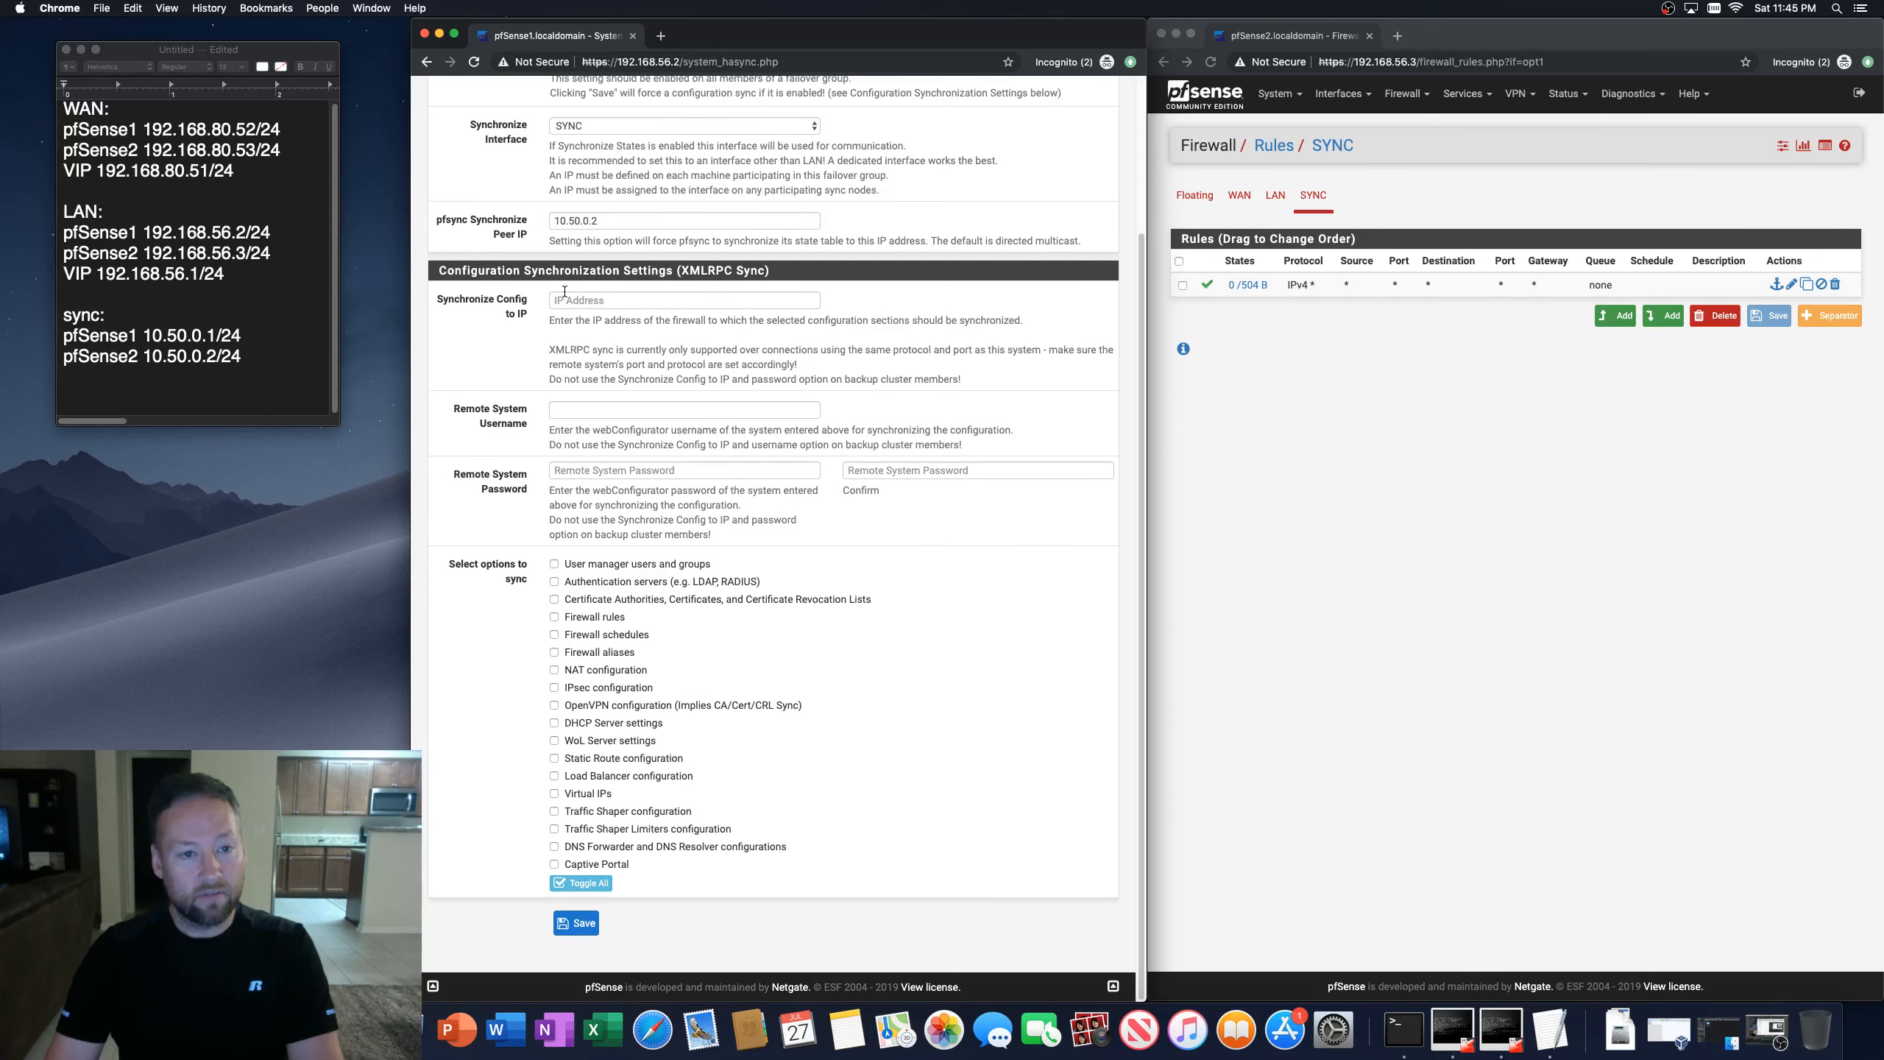
scroll(557, 356, up, 1)
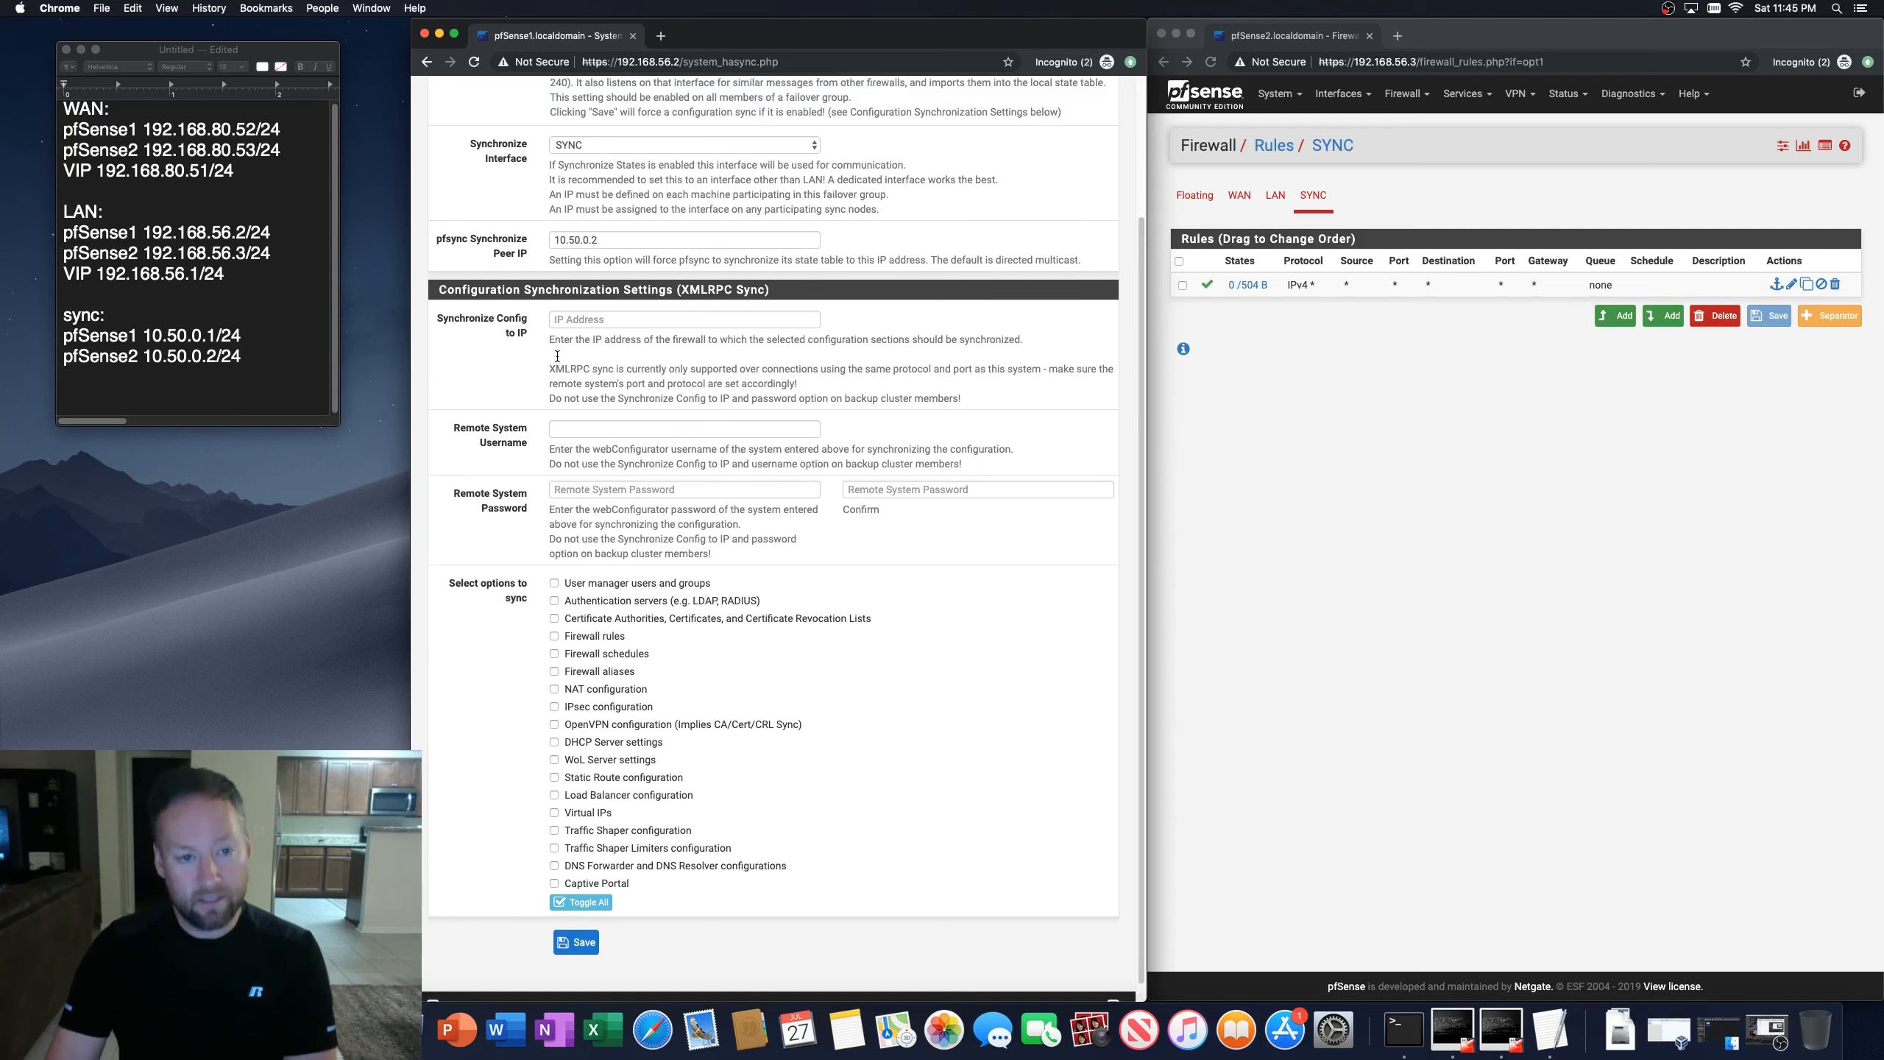
click(589, 319)
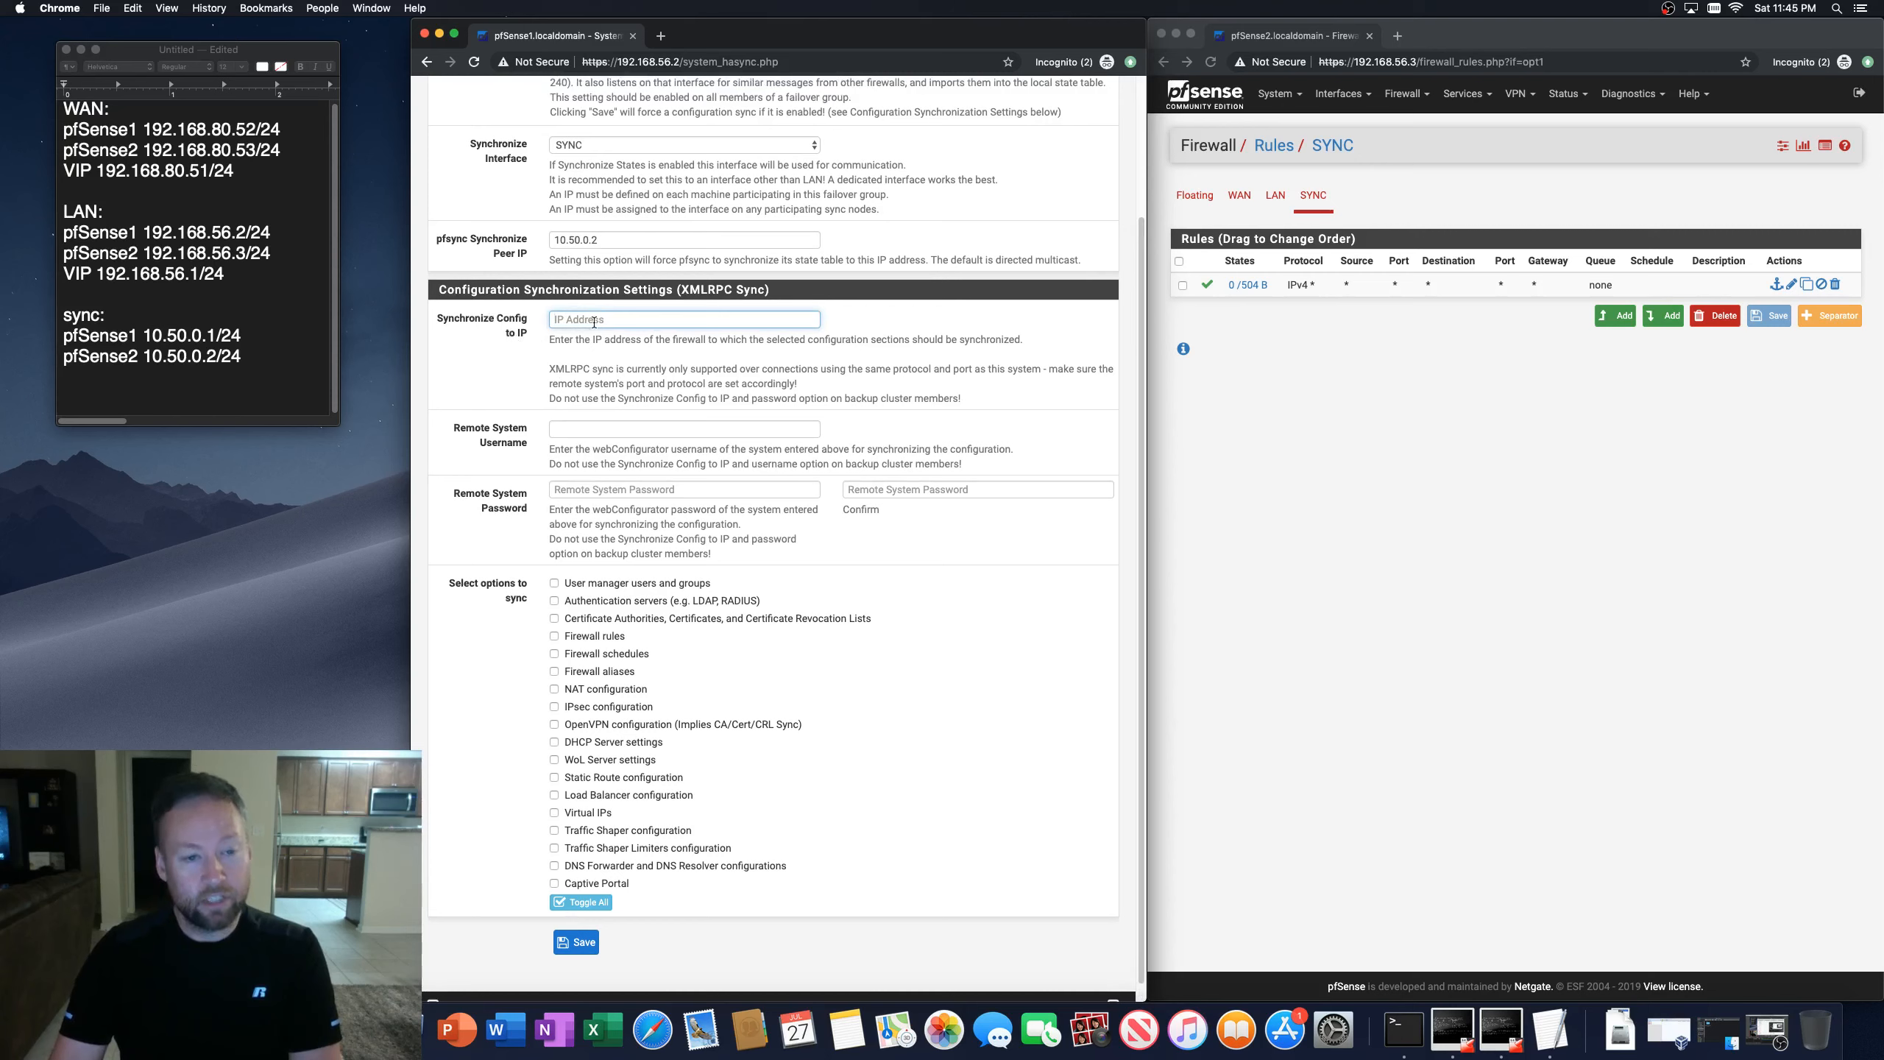
text(10.50.0.2)
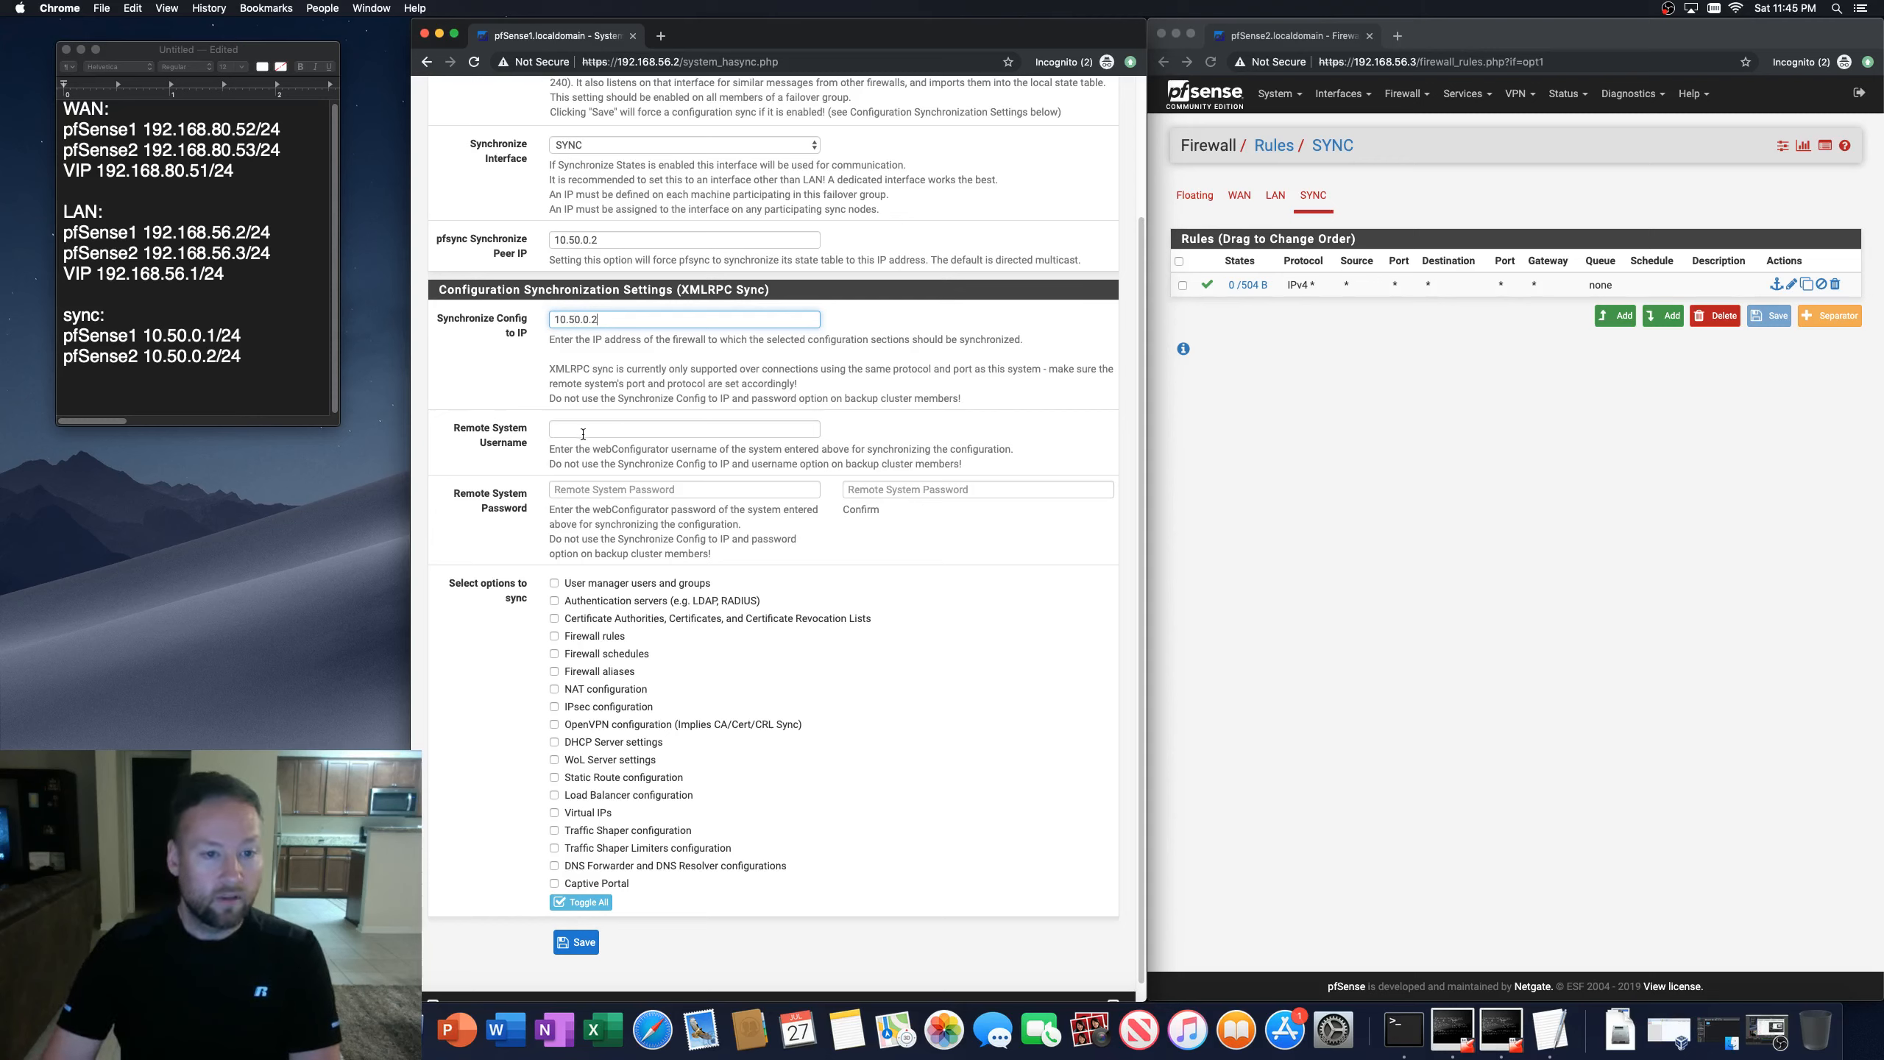
click(588, 430)
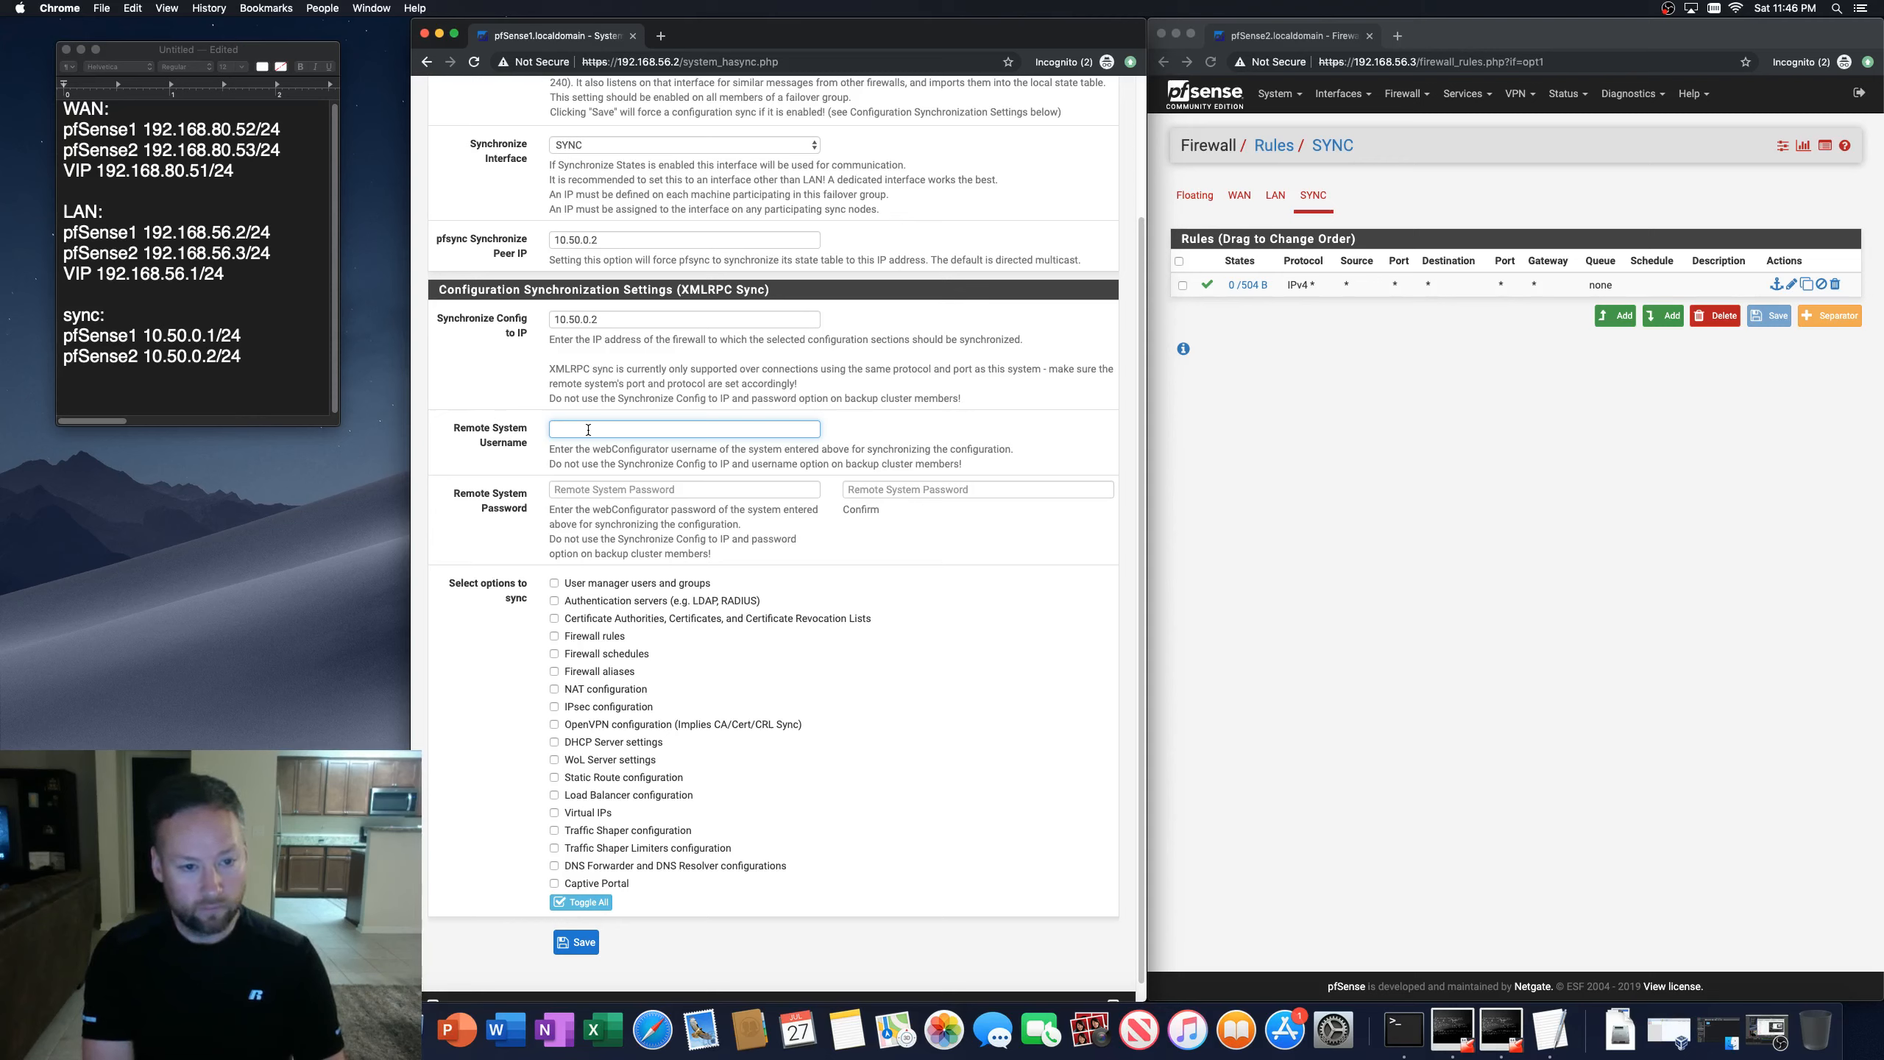
text(dmin)
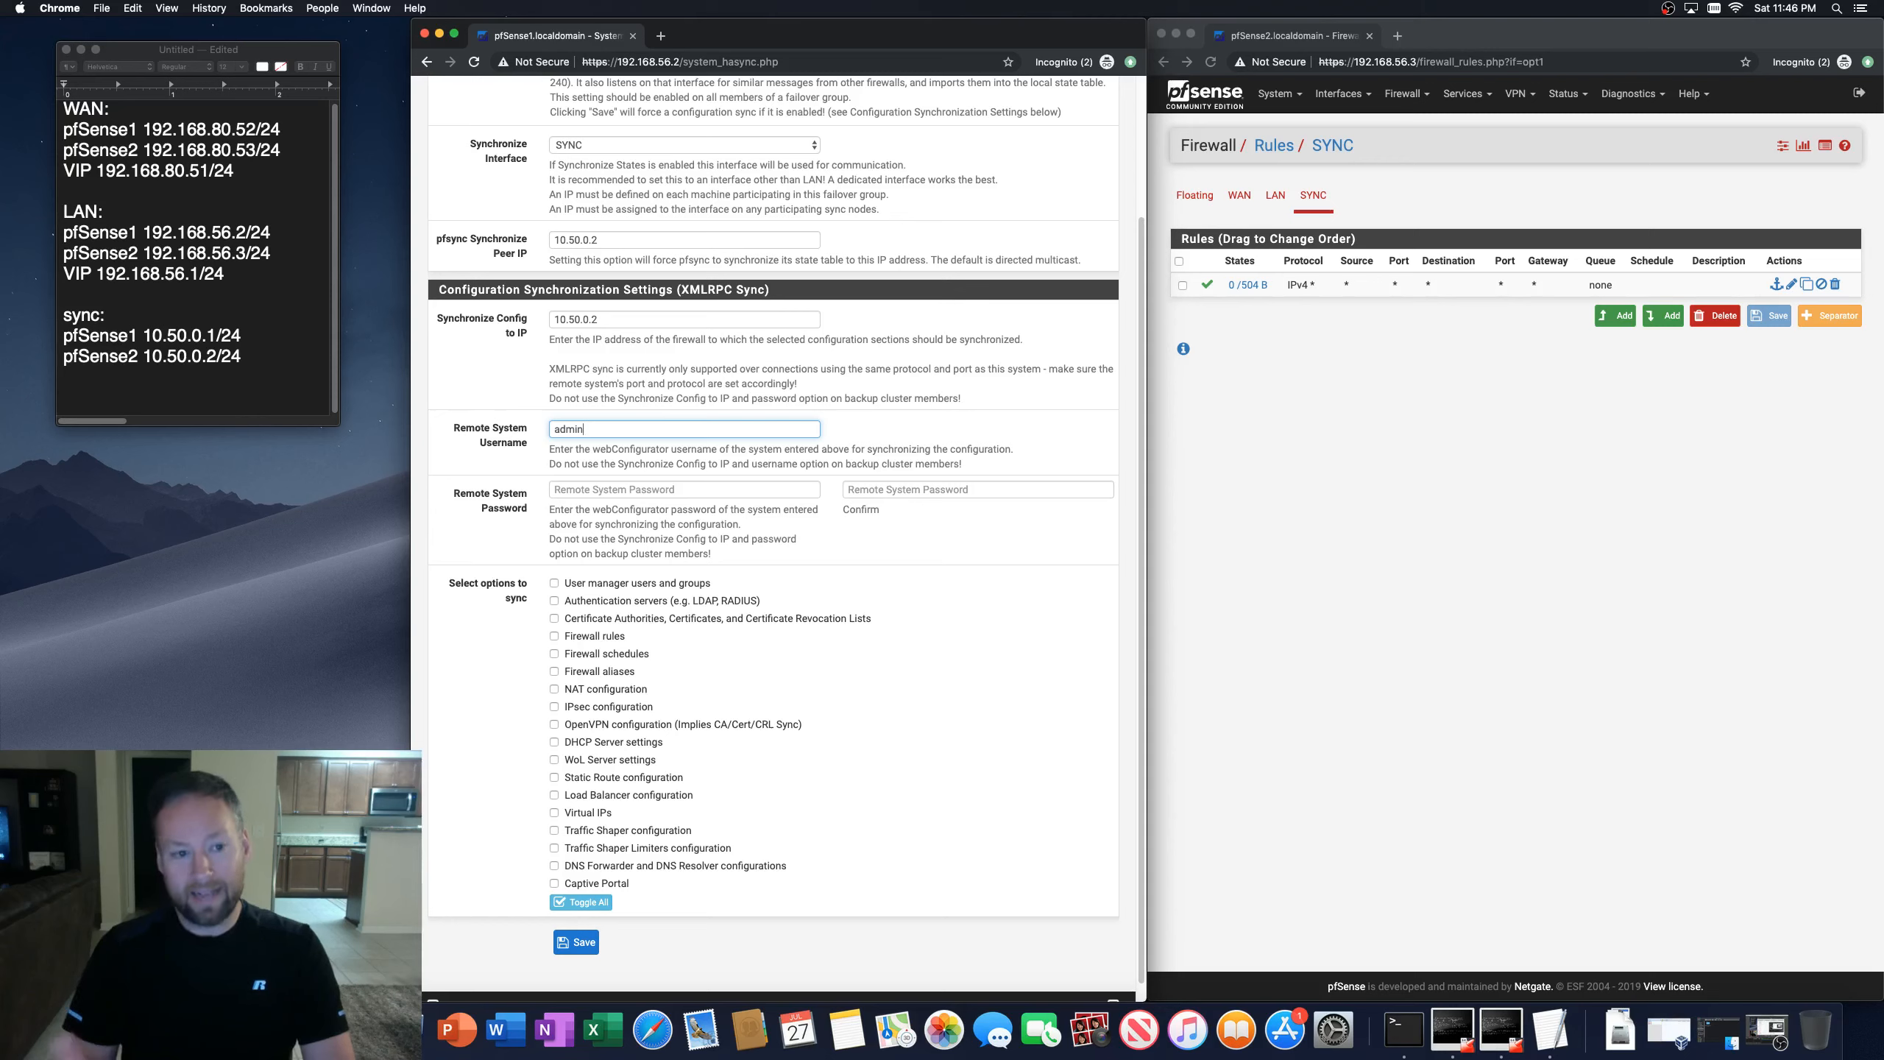
Step: Enter the remote system password and its confirmation for configuration sync
click(608, 492)
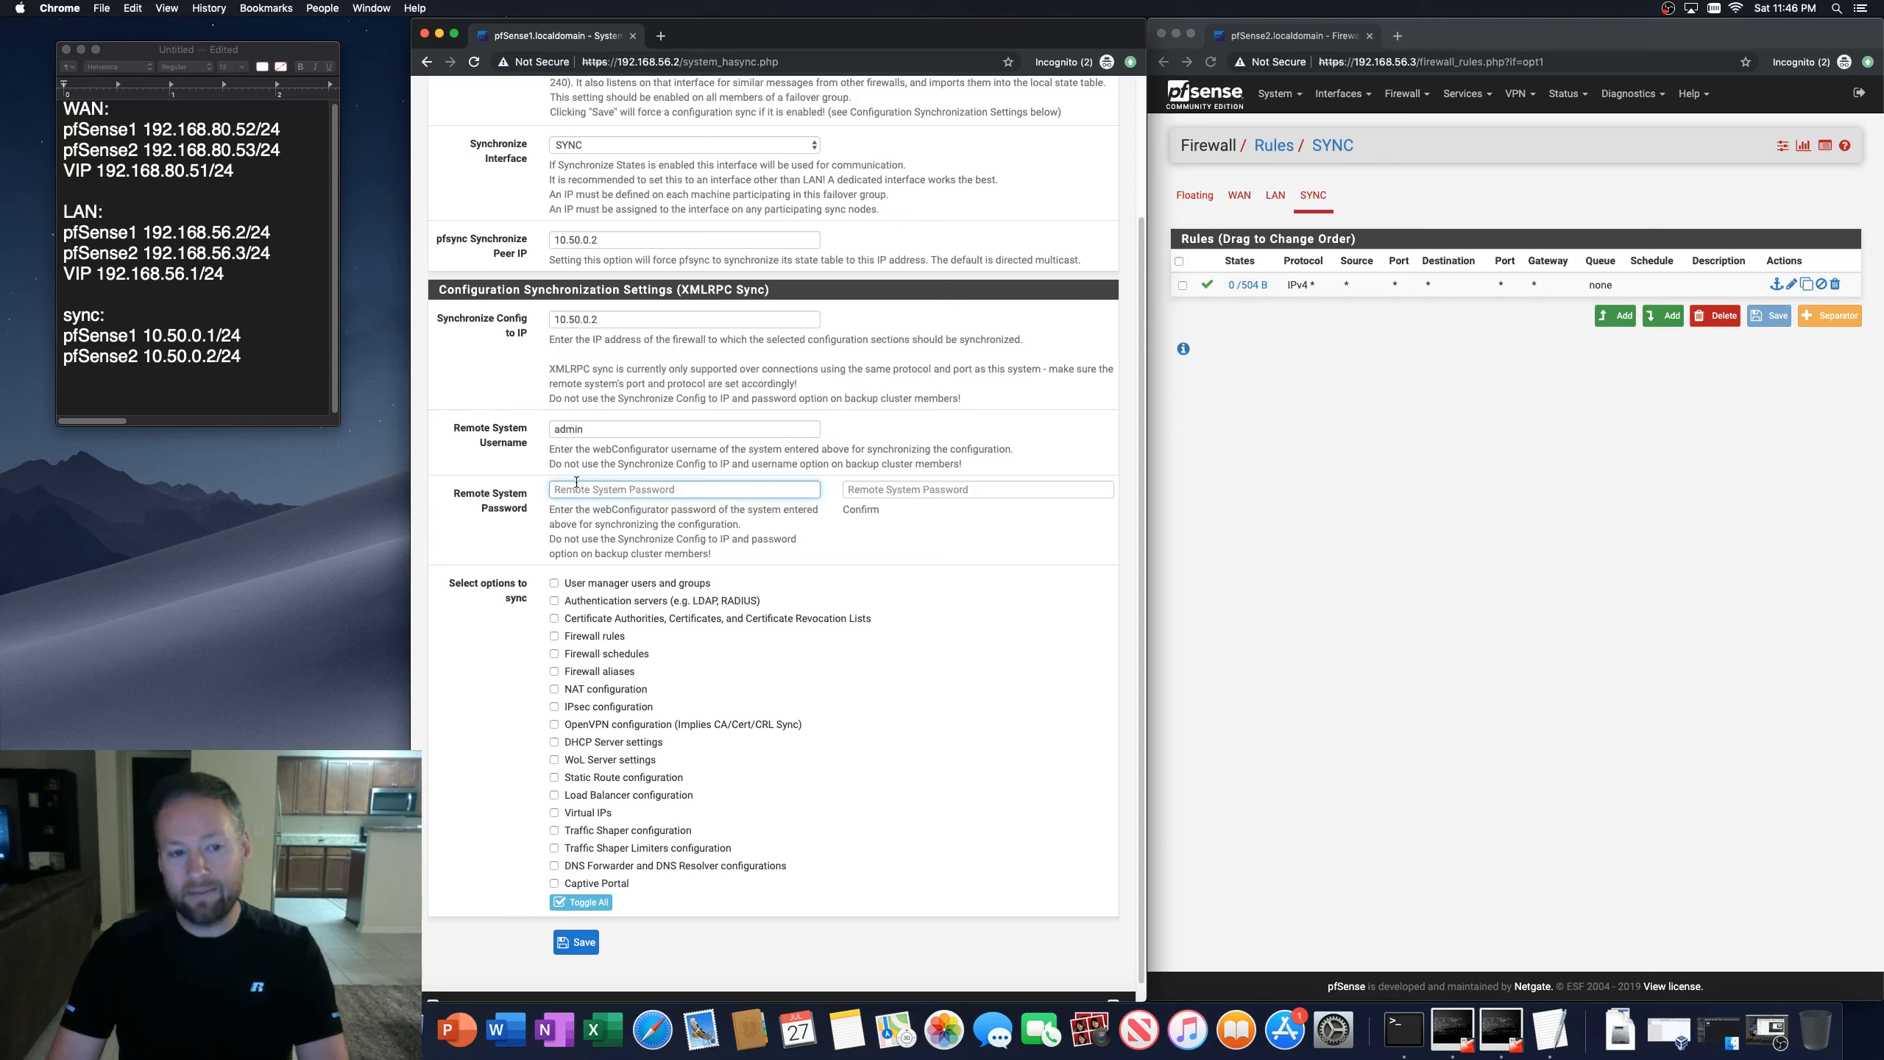
text(****)
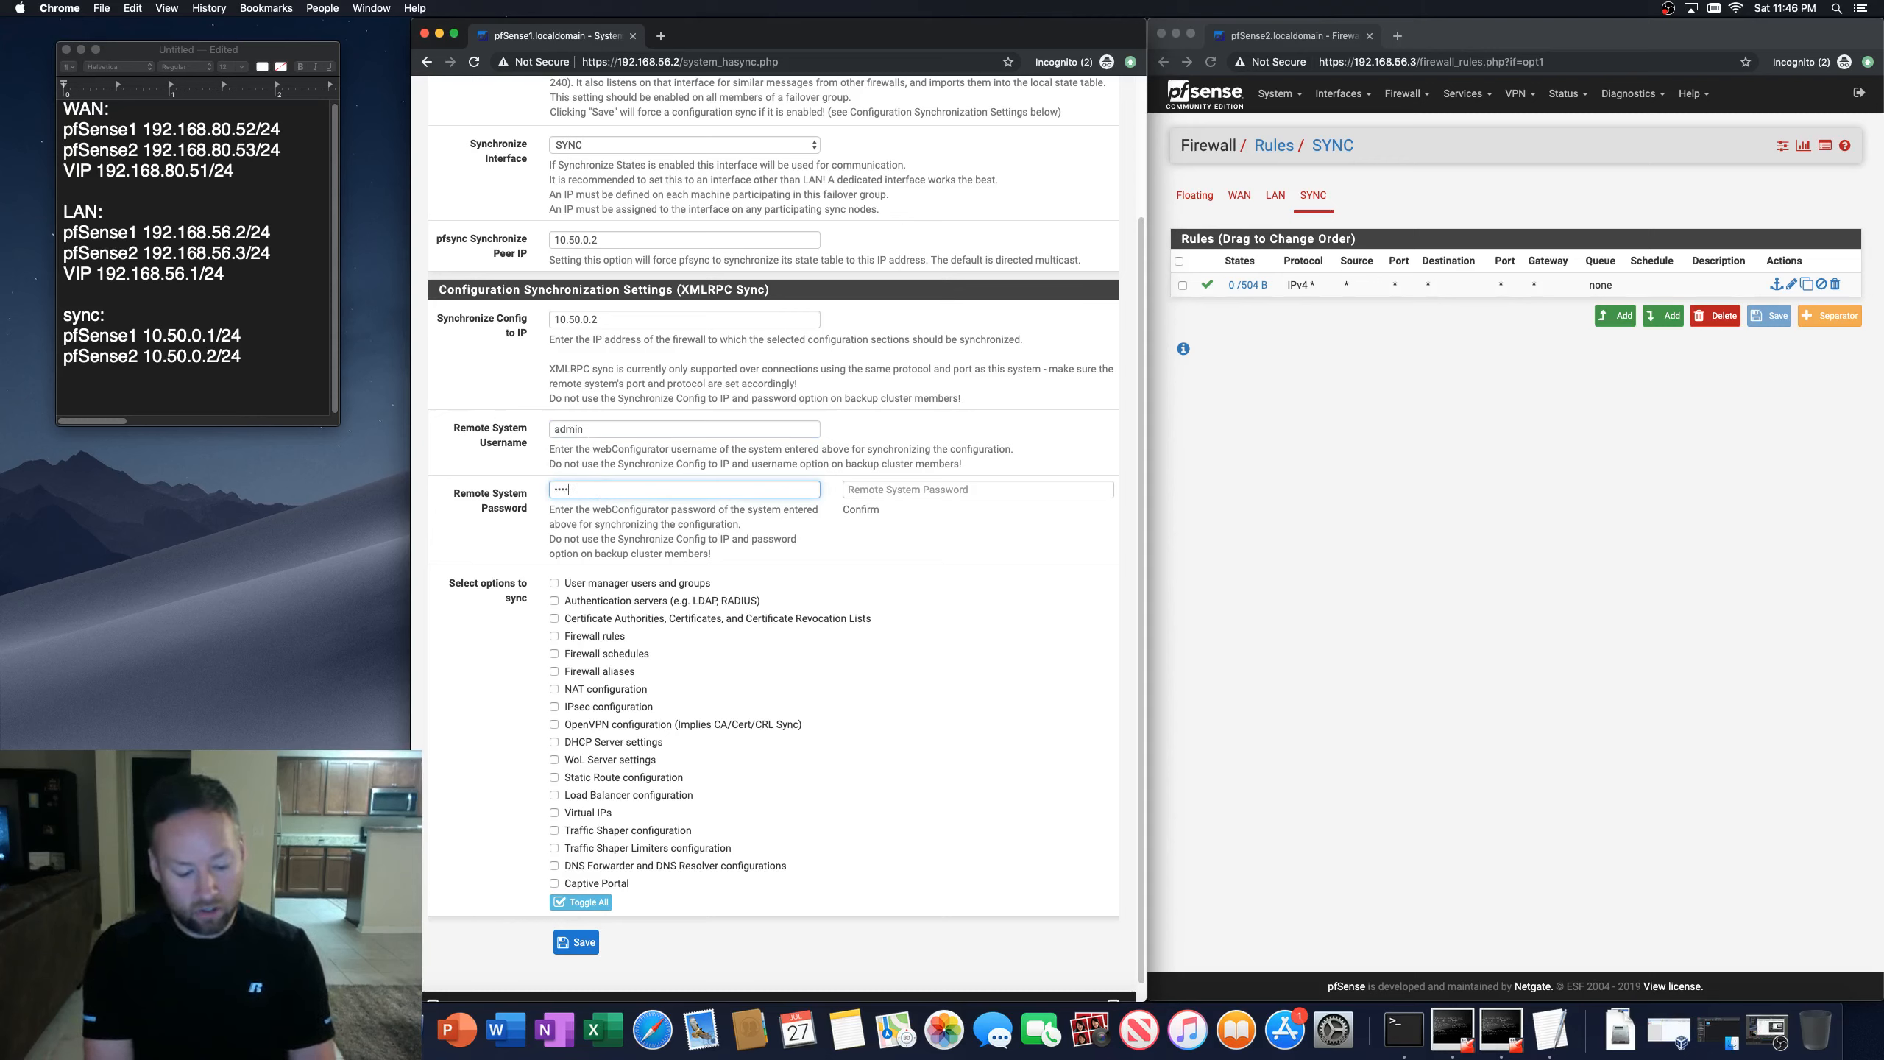
key(Tab)
text(*******)
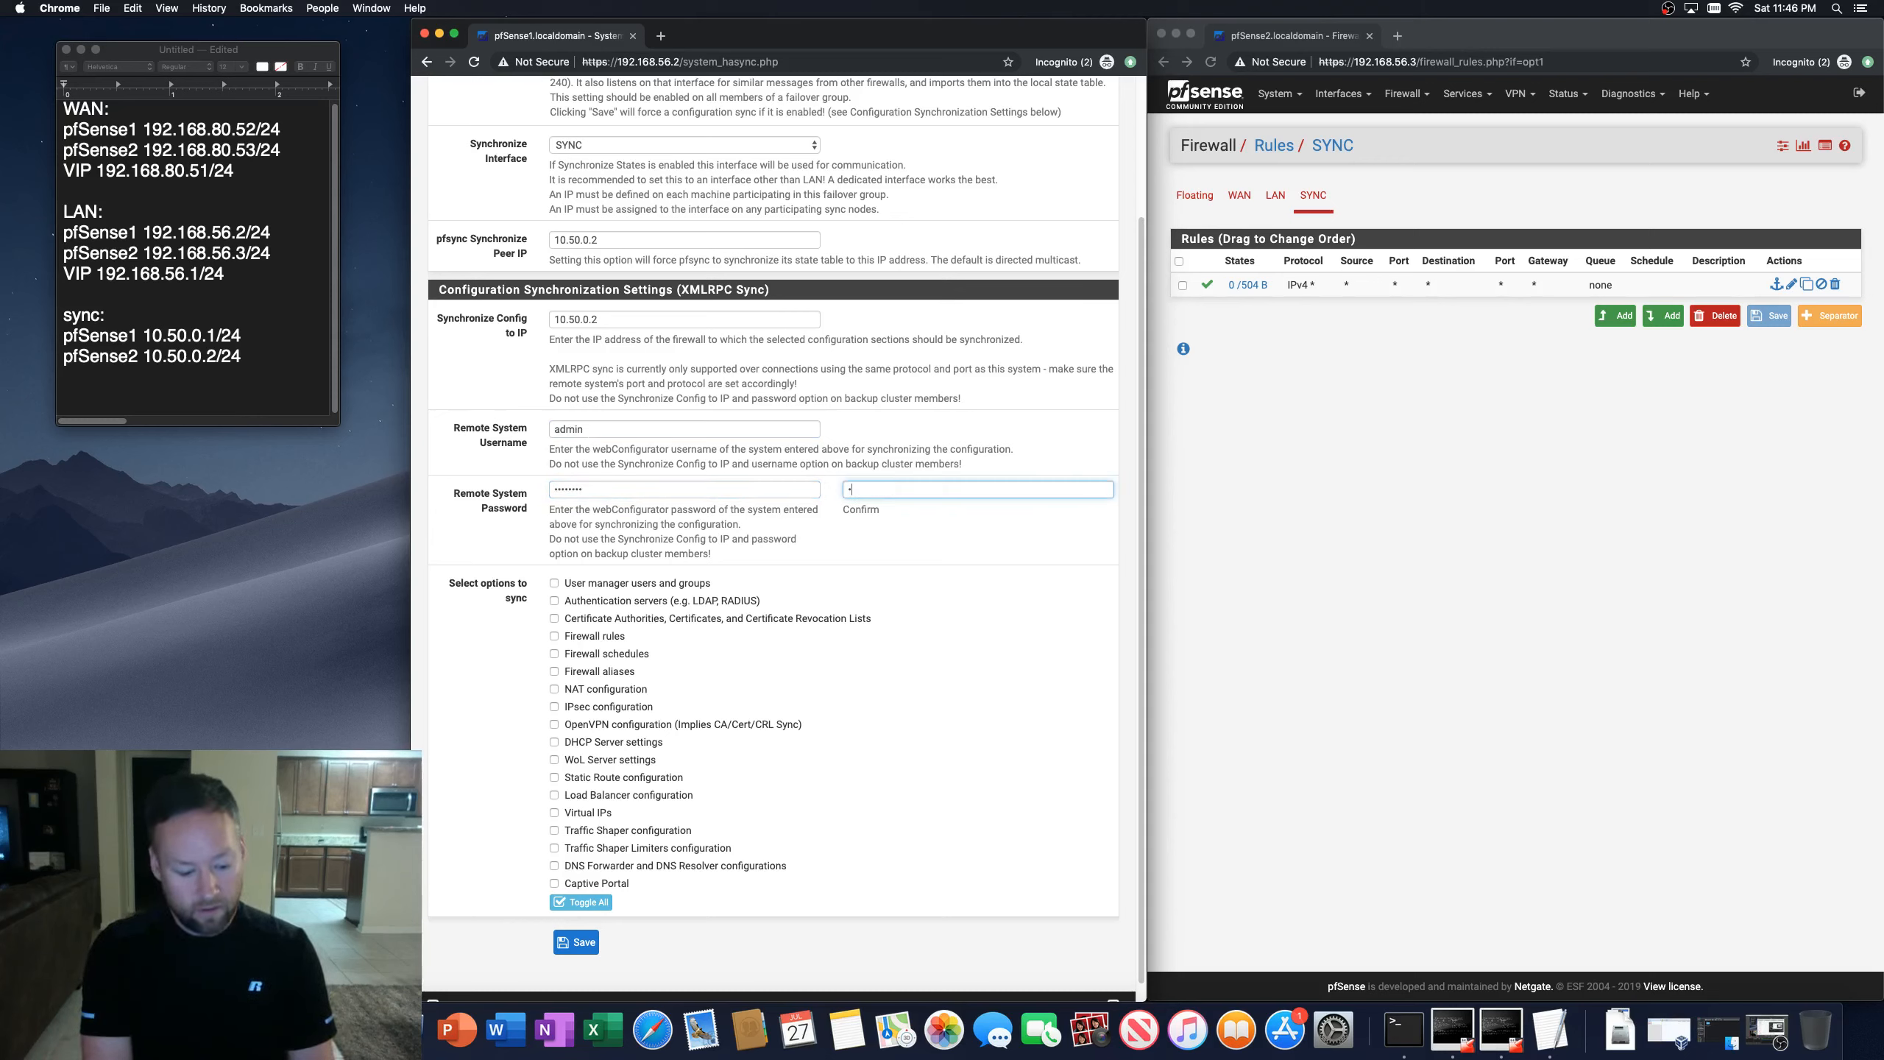
text(*)
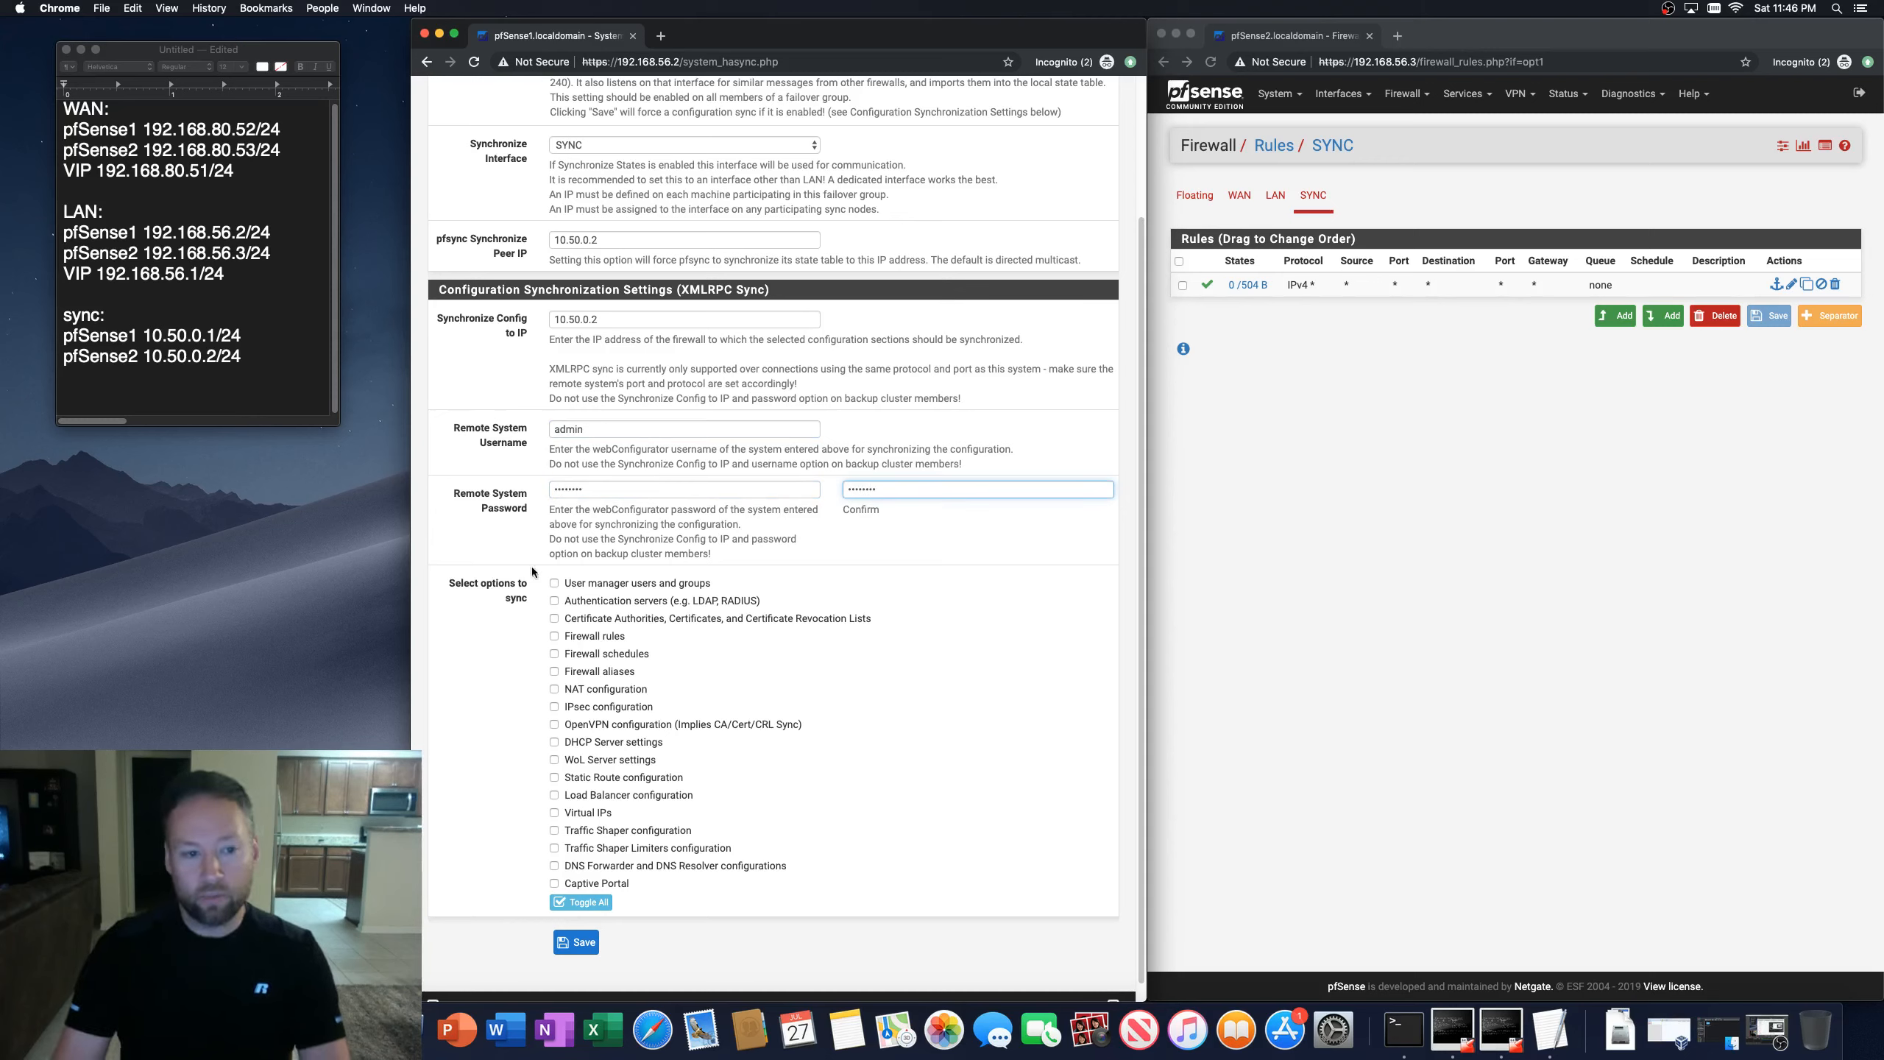
Step: Select all options to sync and save the High Availability Sync settings
click(586, 902)
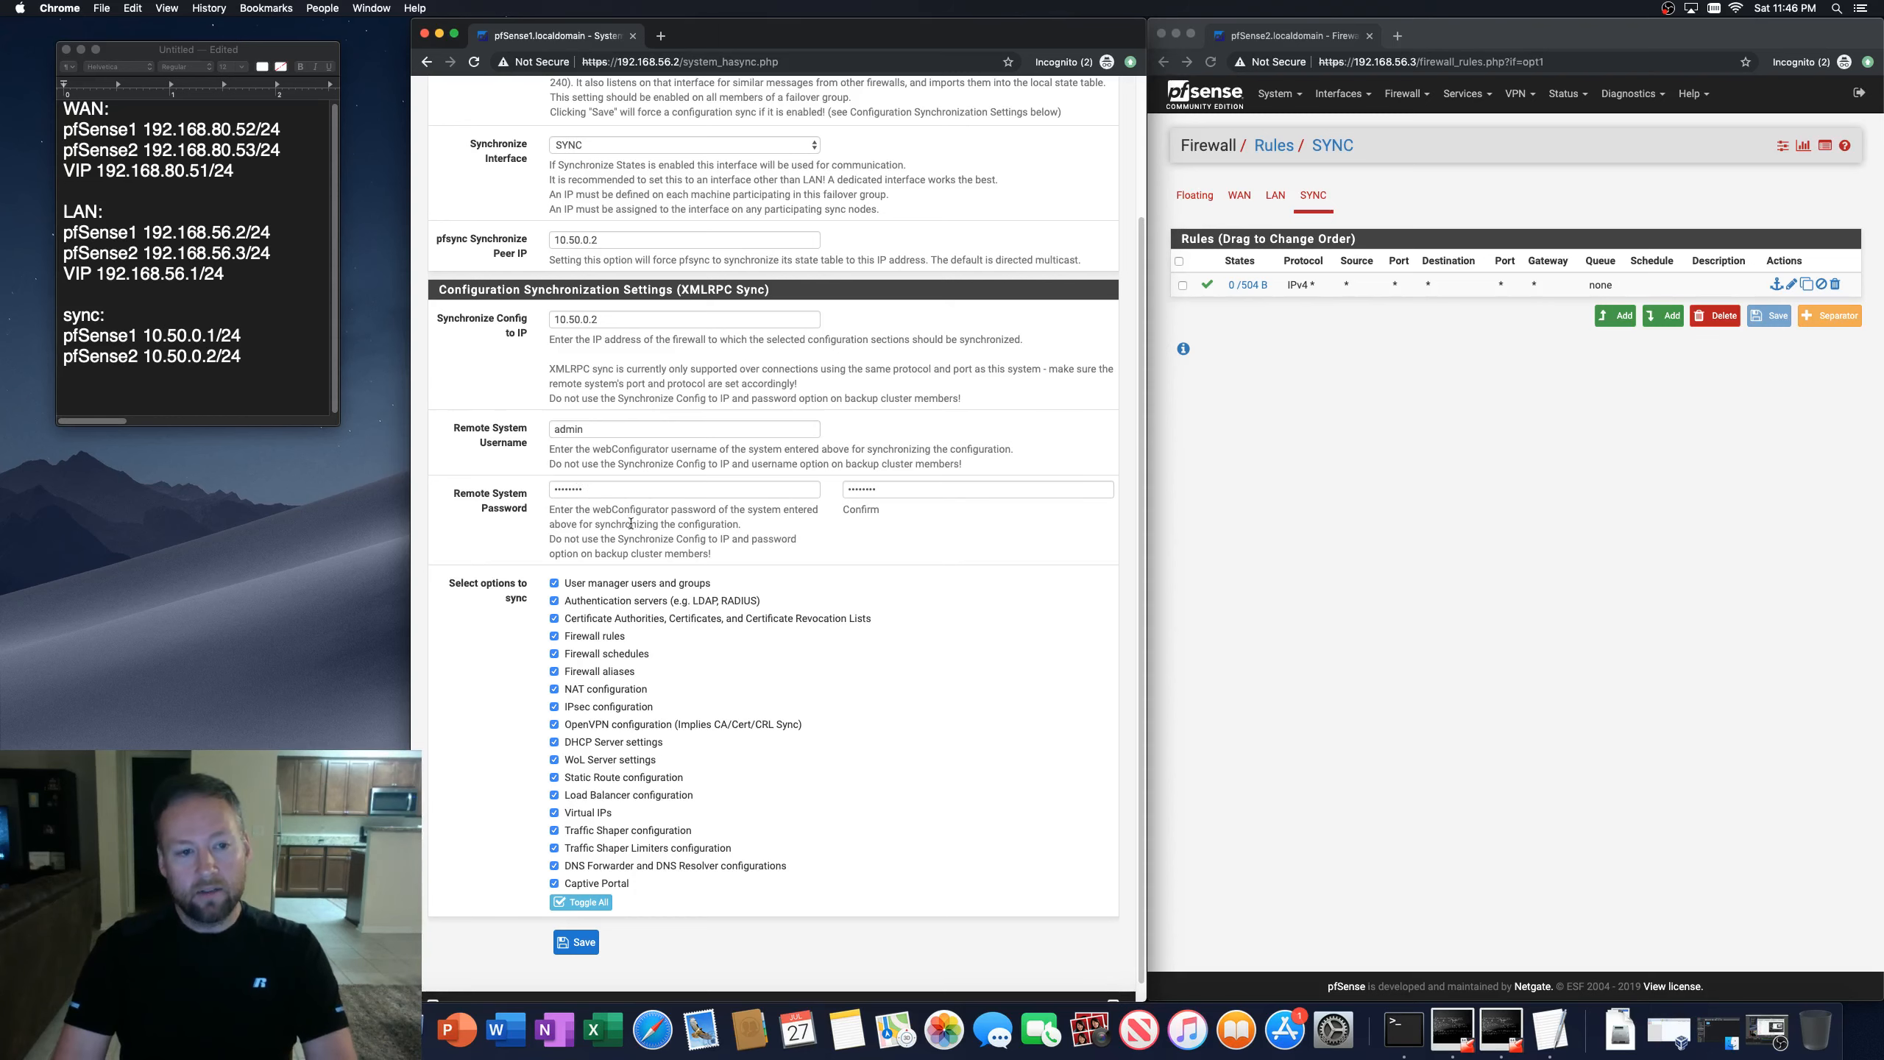
scroll(594, 514, up, 10)
scroll(593, 534, down, 10)
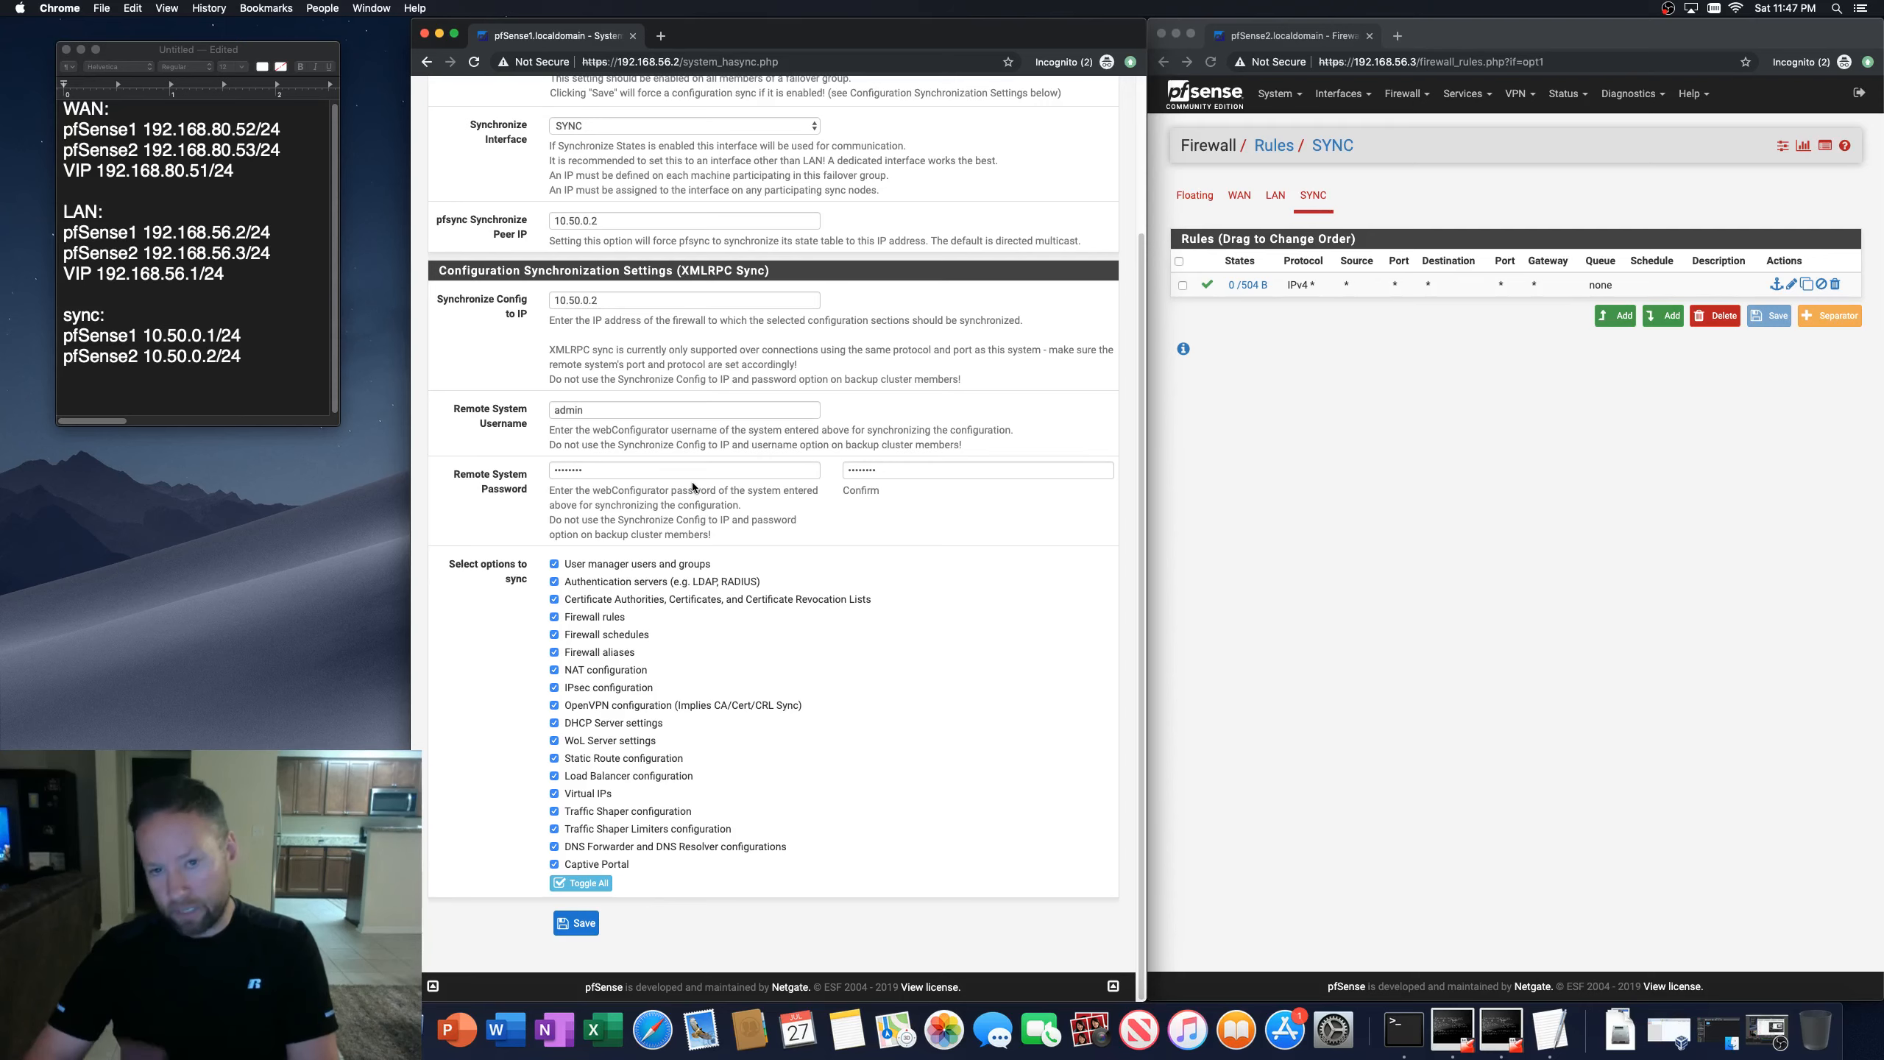
click(580, 923)
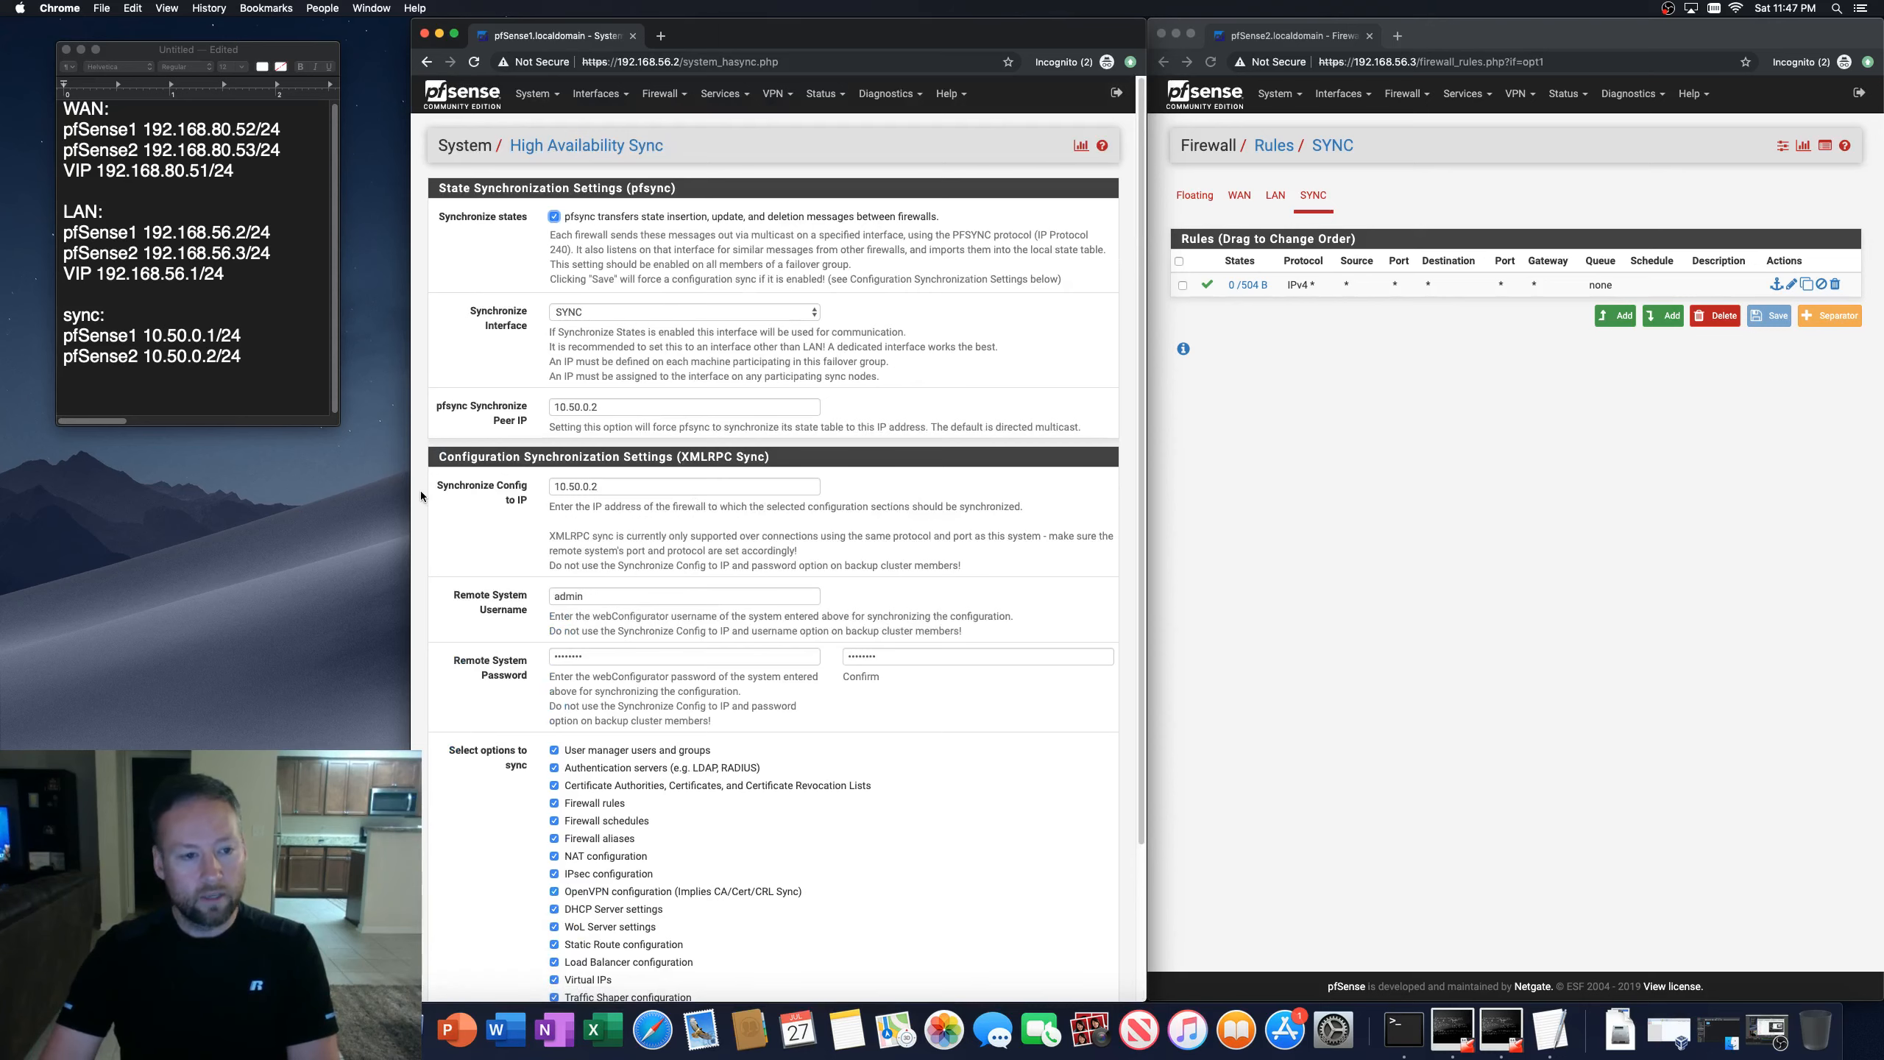
Step: Open the CARP failover status page on the first firewall
scroll(449, 597, down, 5)
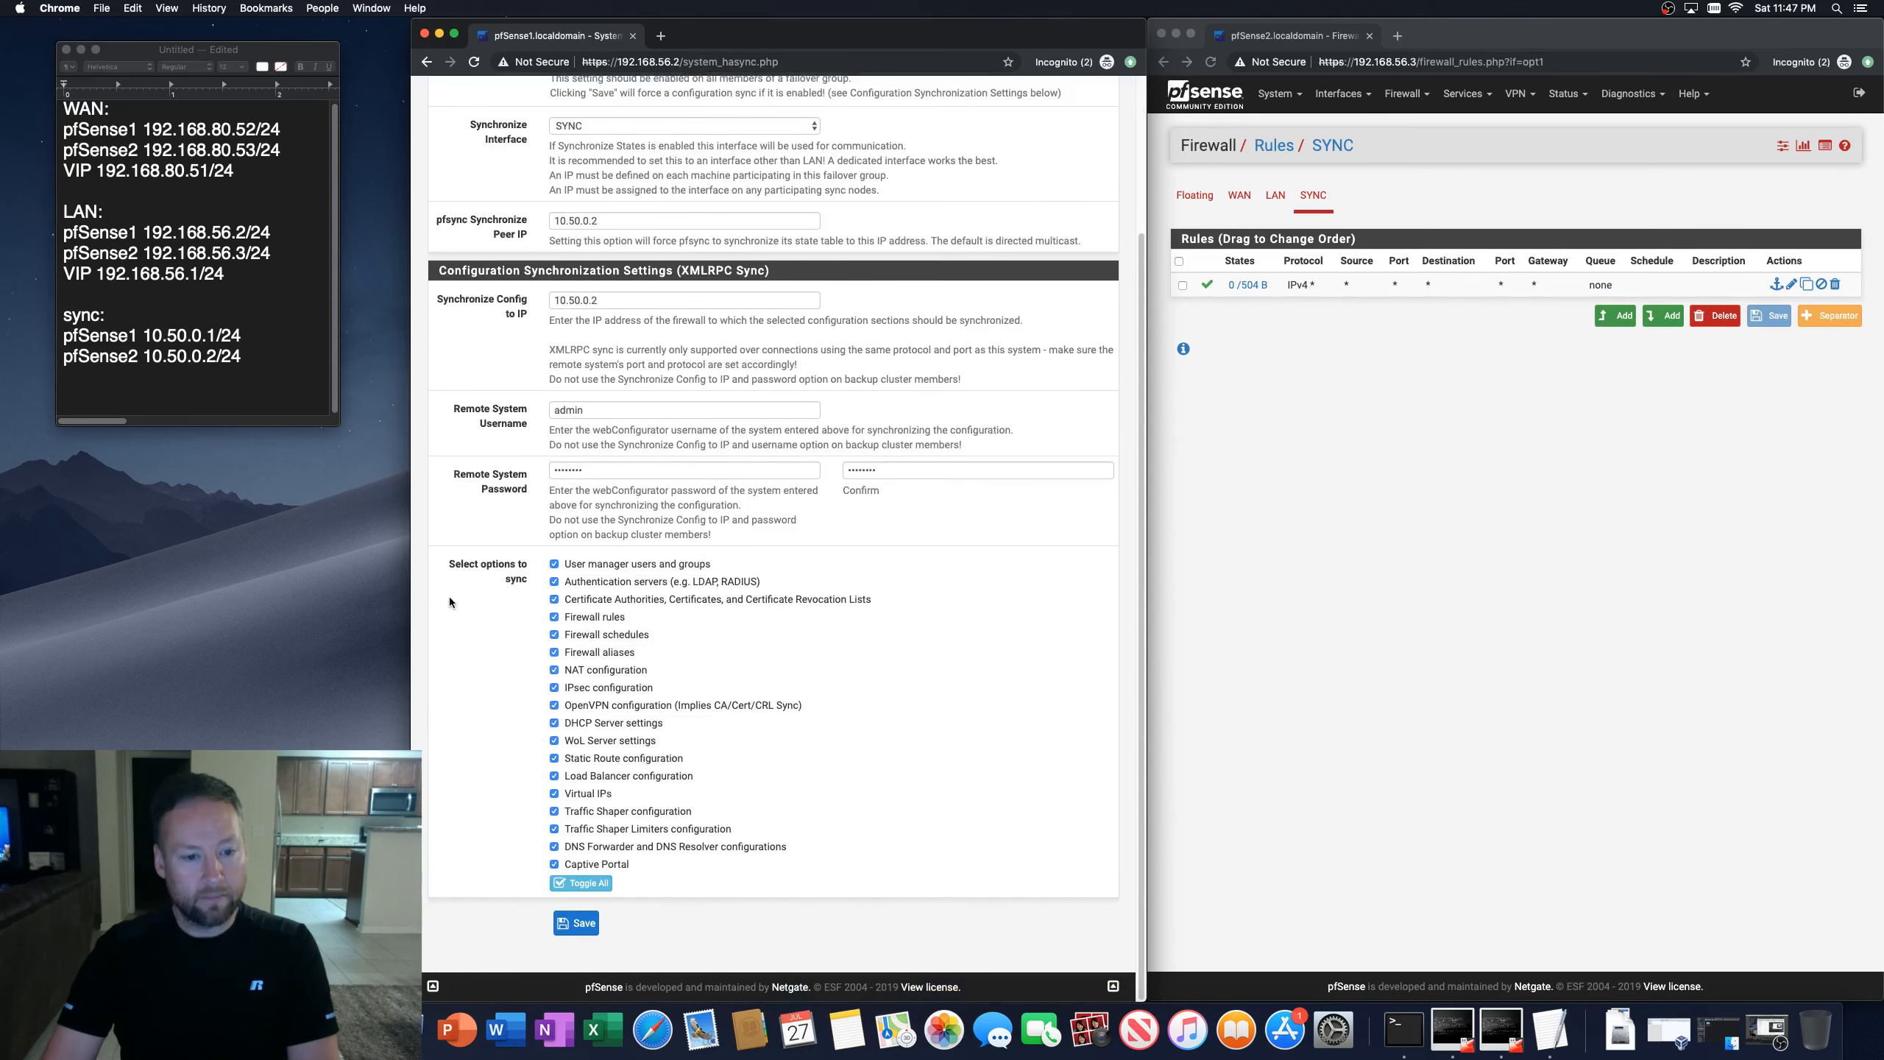
scroll(451, 599, up, 5)
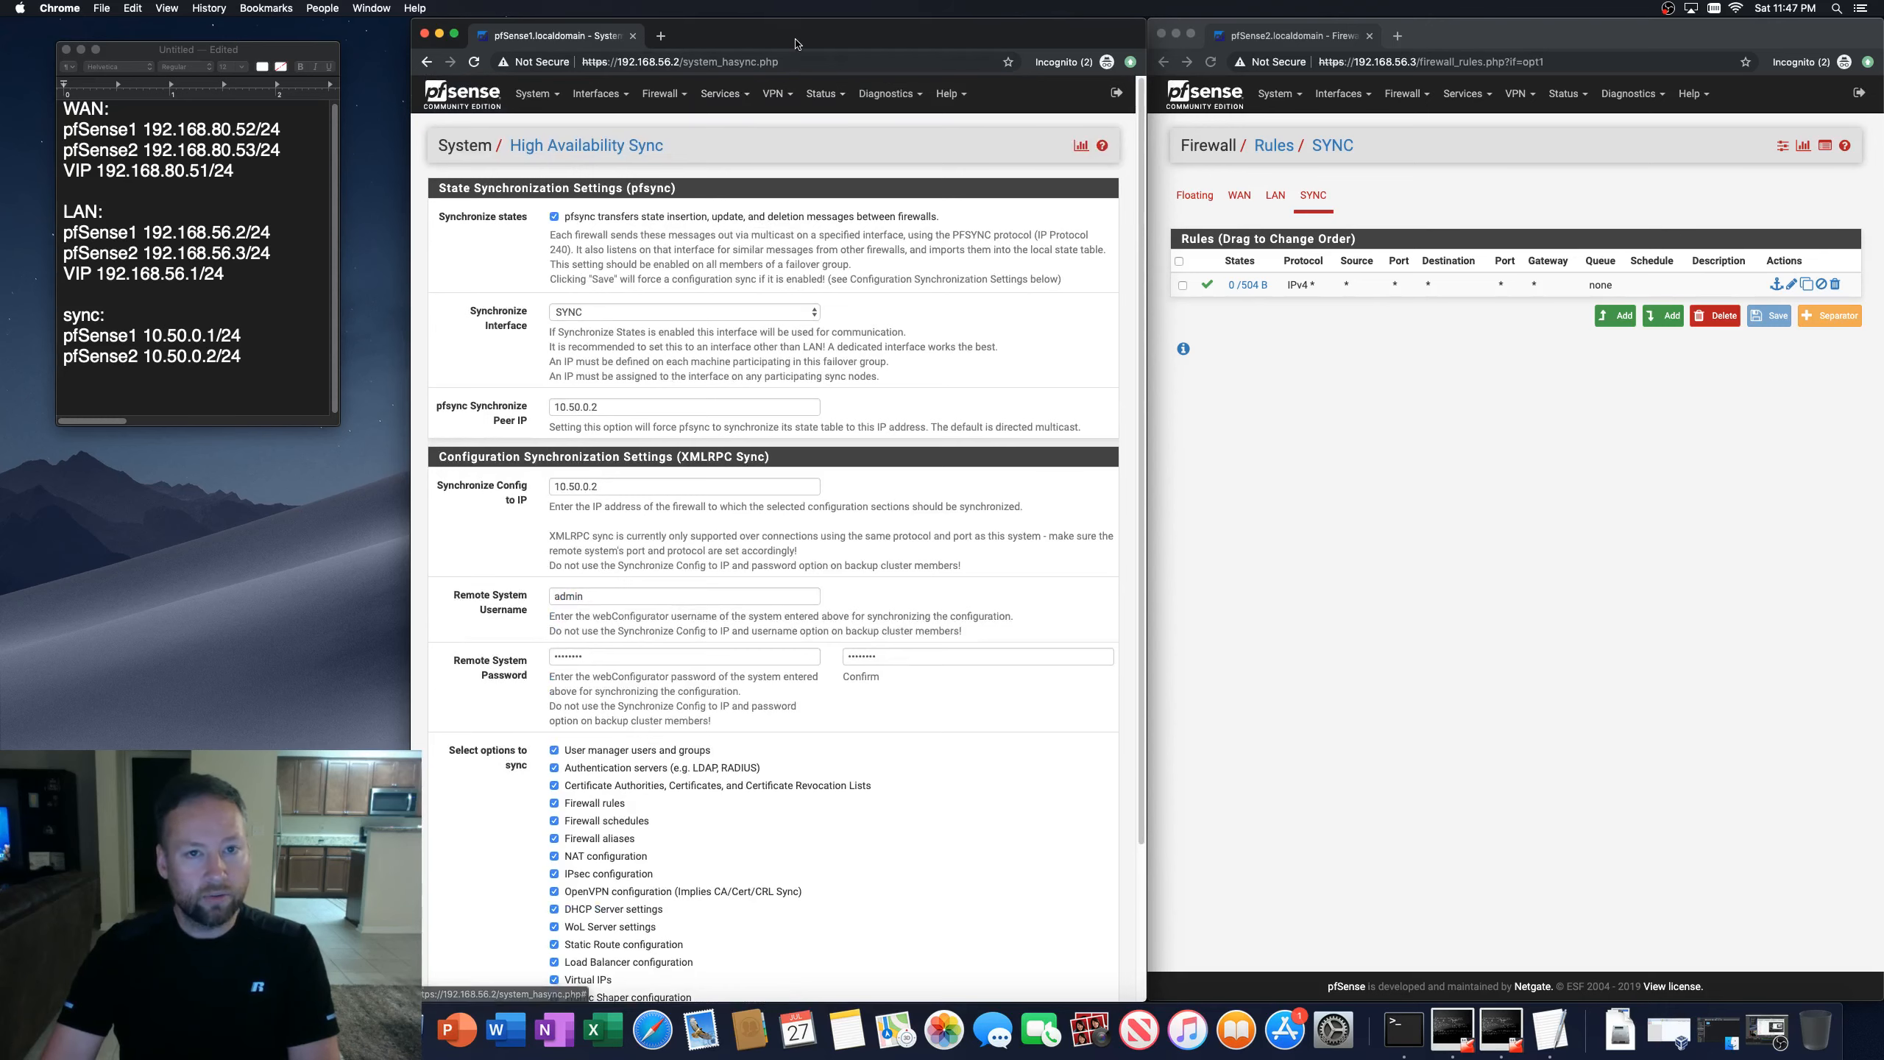
click(826, 93)
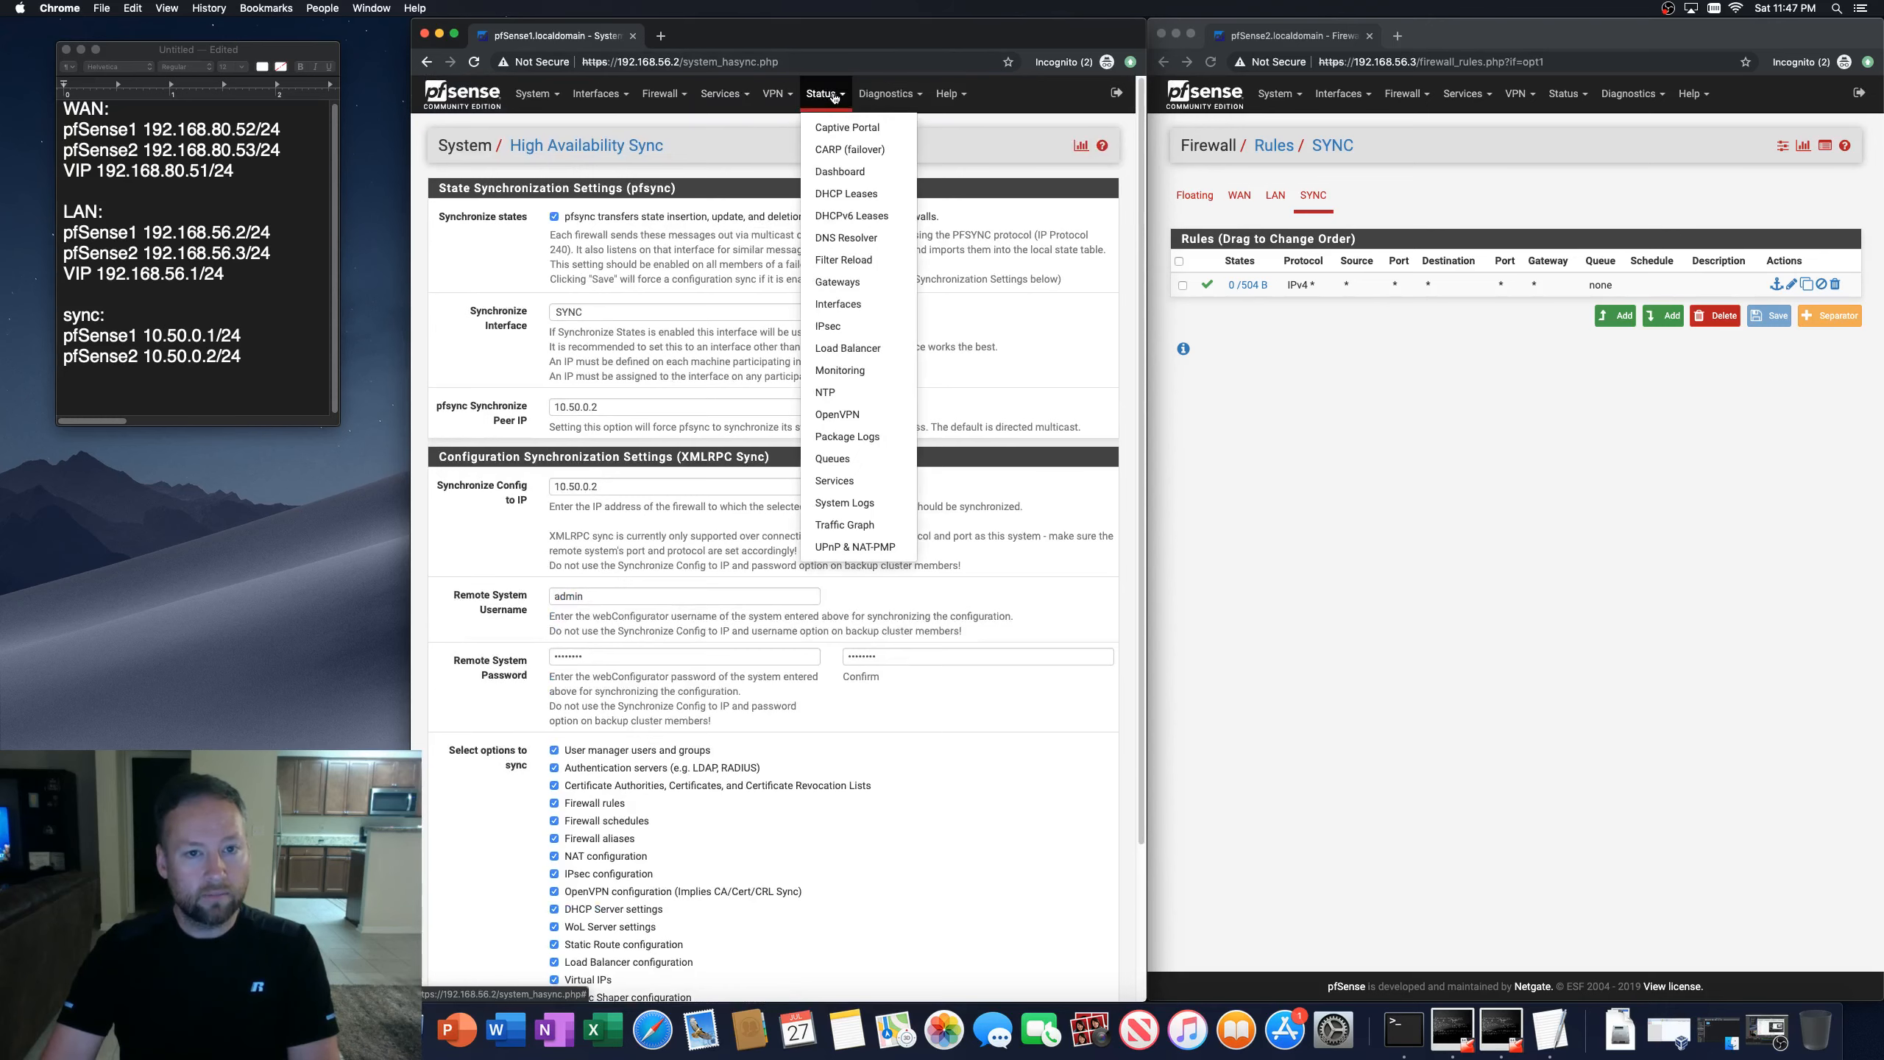
click(829, 149)
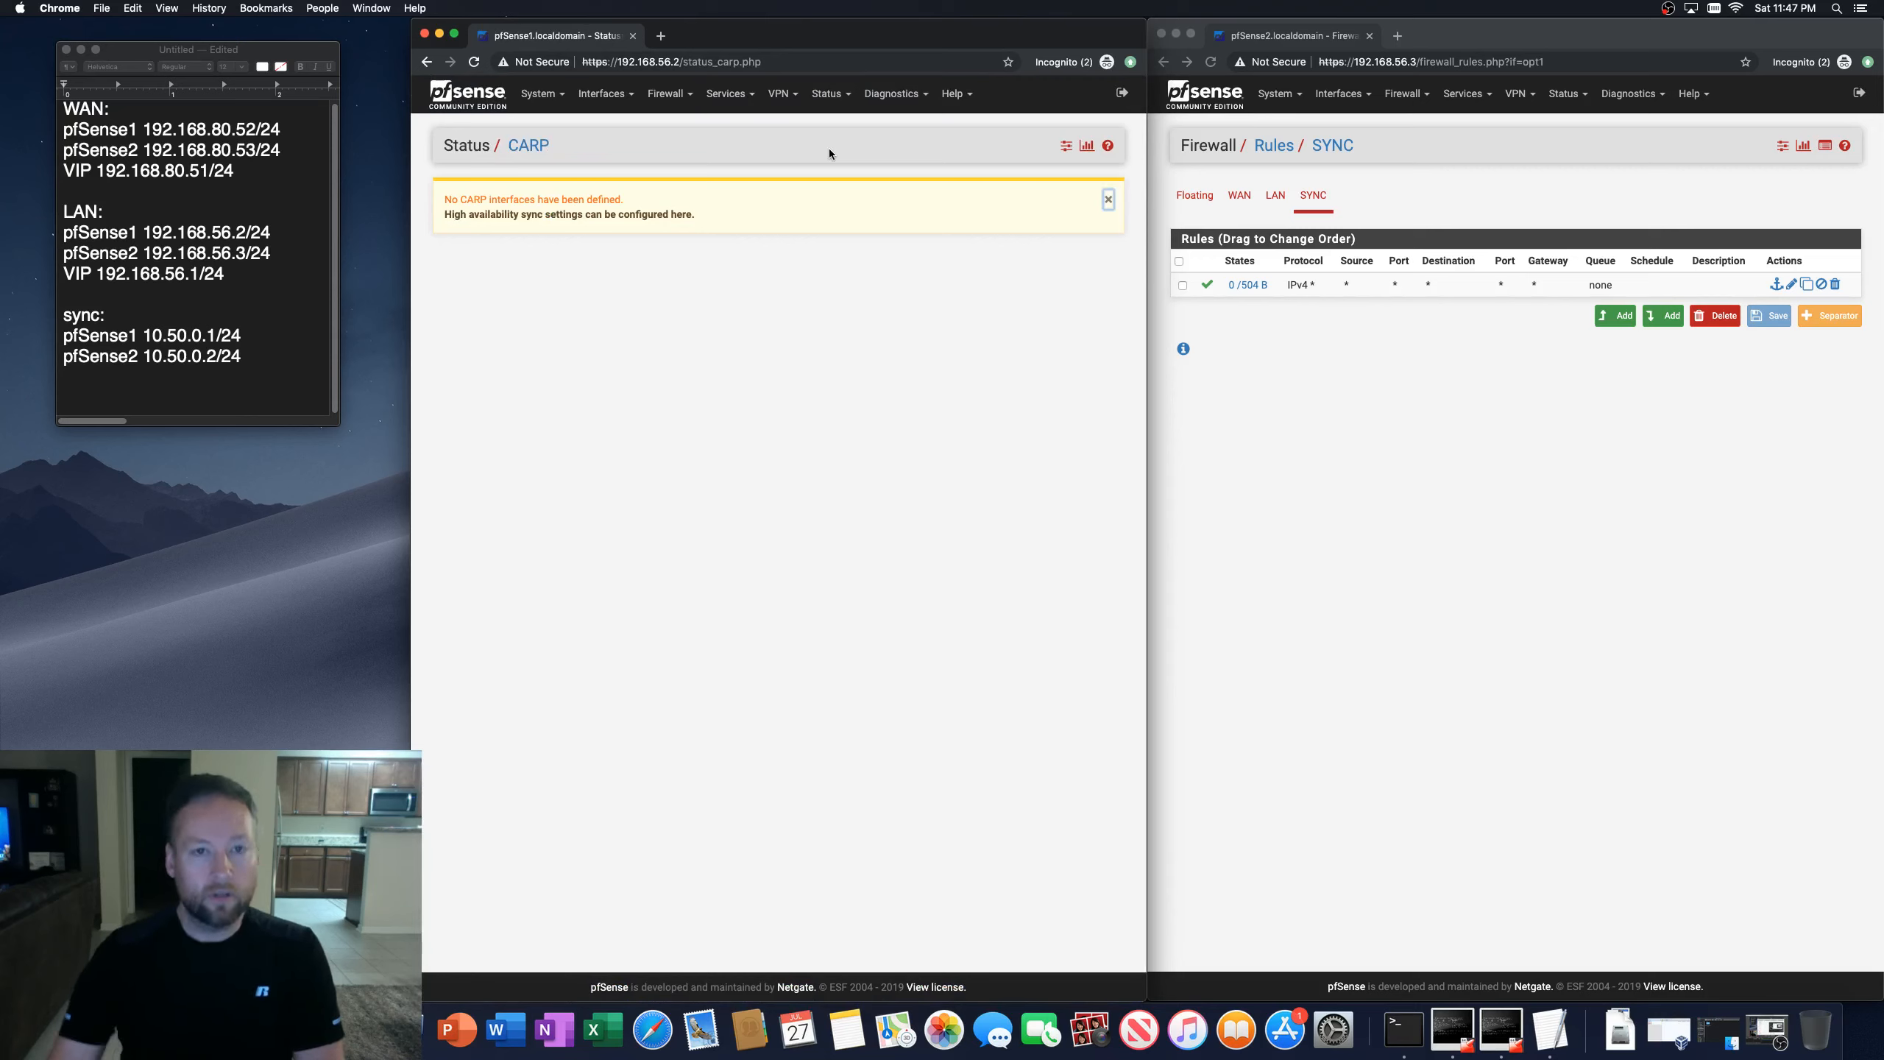
click(828, 94)
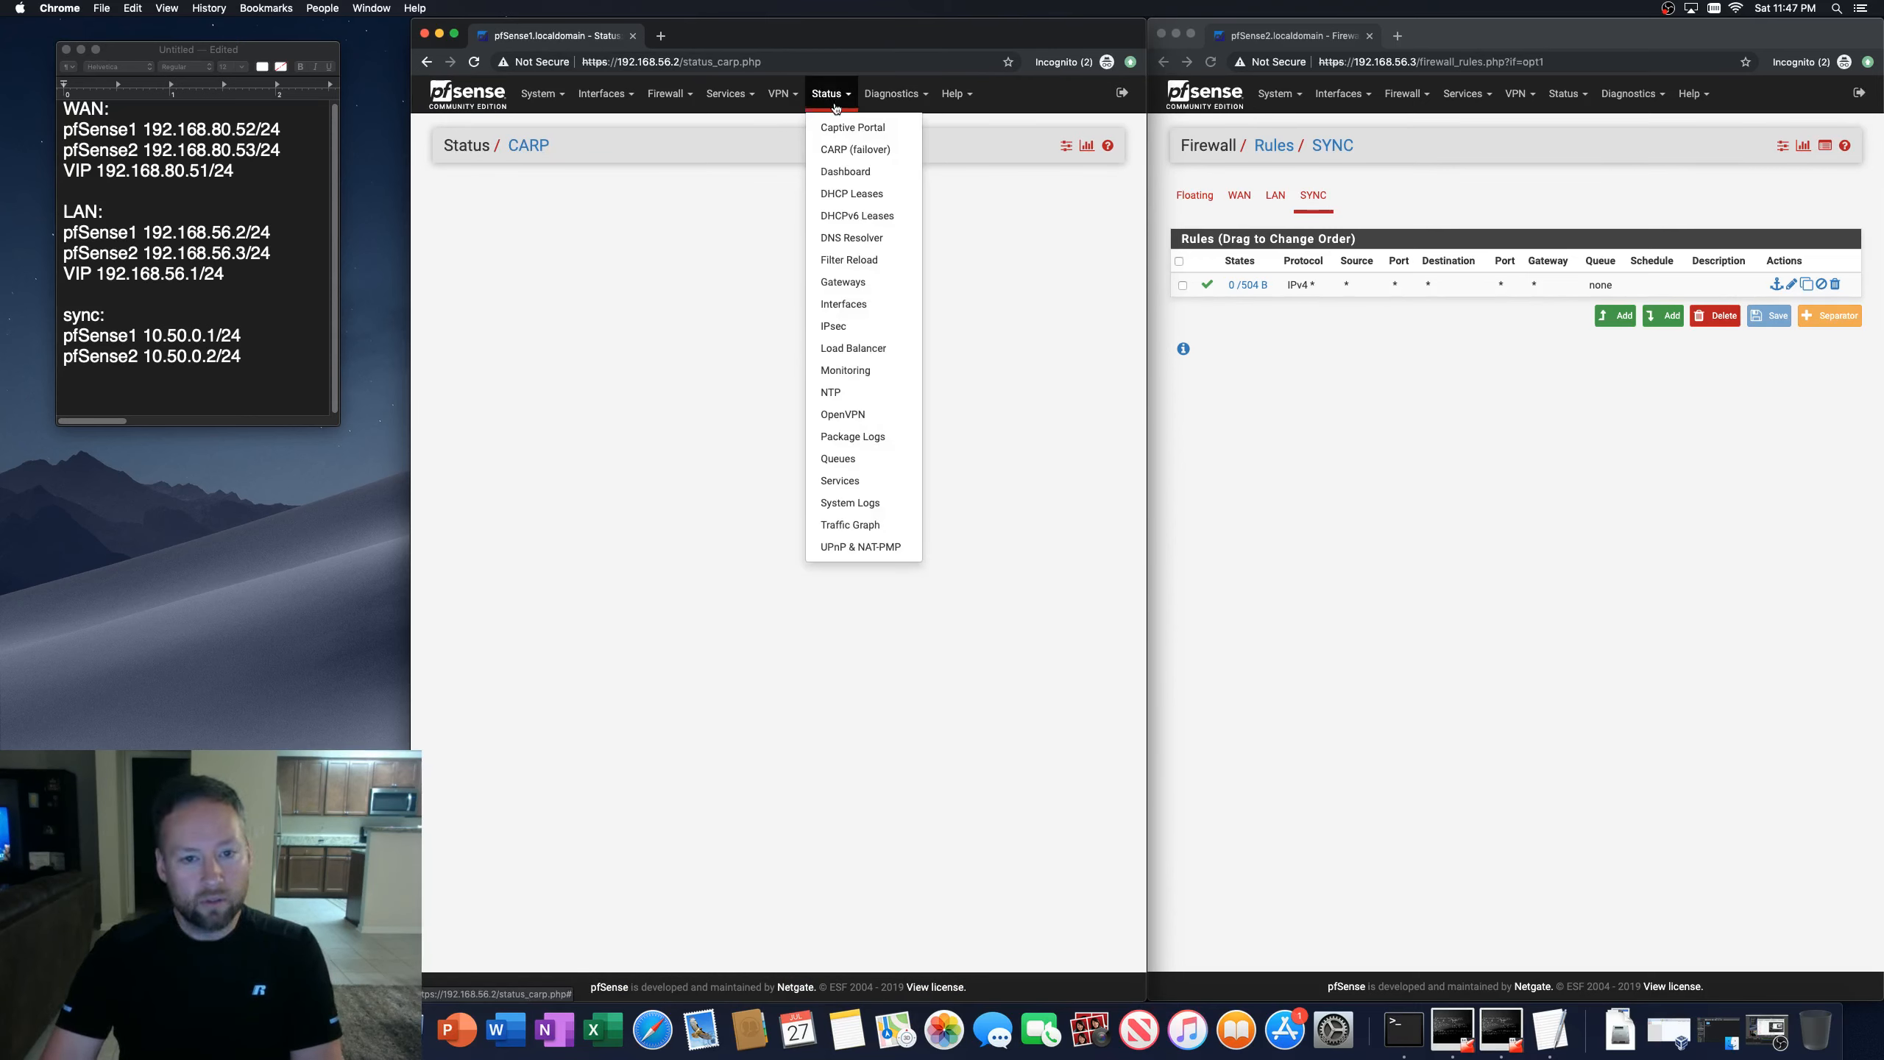
Step: Reload the second firewall's SYNC interface rules to check the synchronized rules
click(1451, 477)
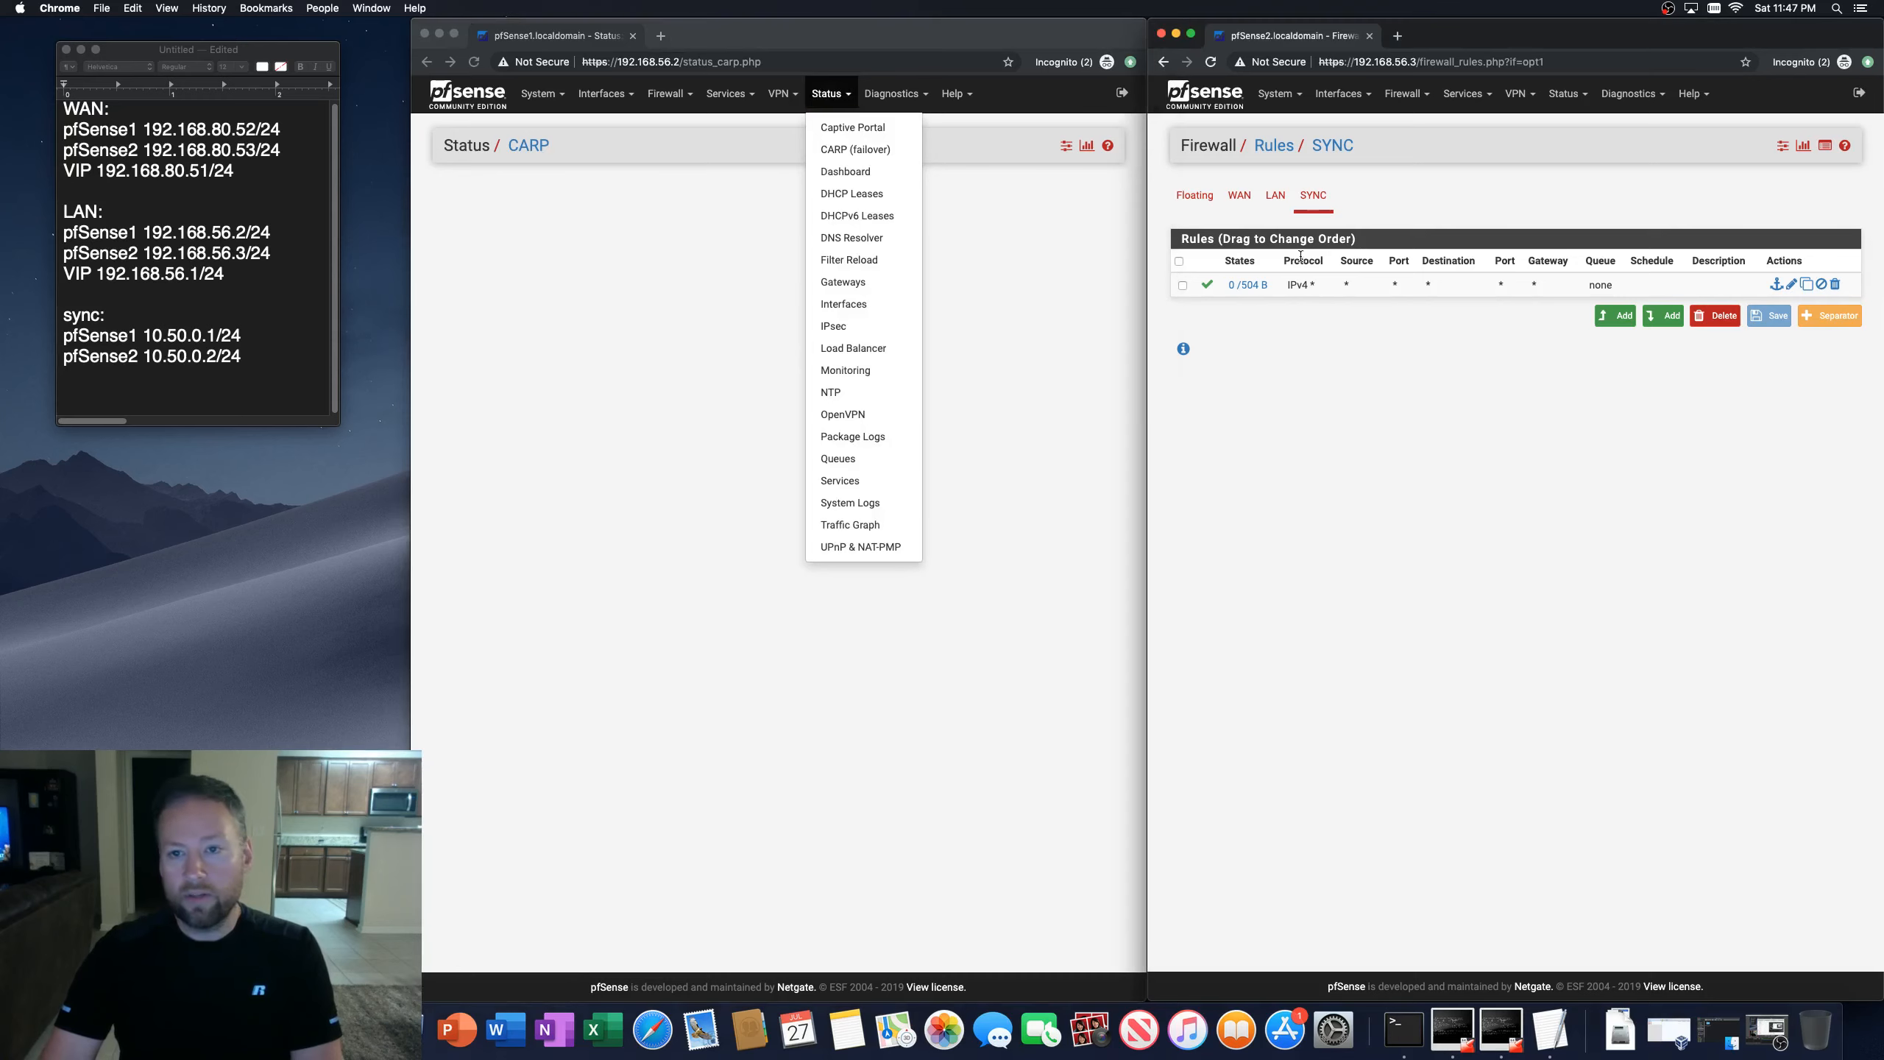
click(1211, 63)
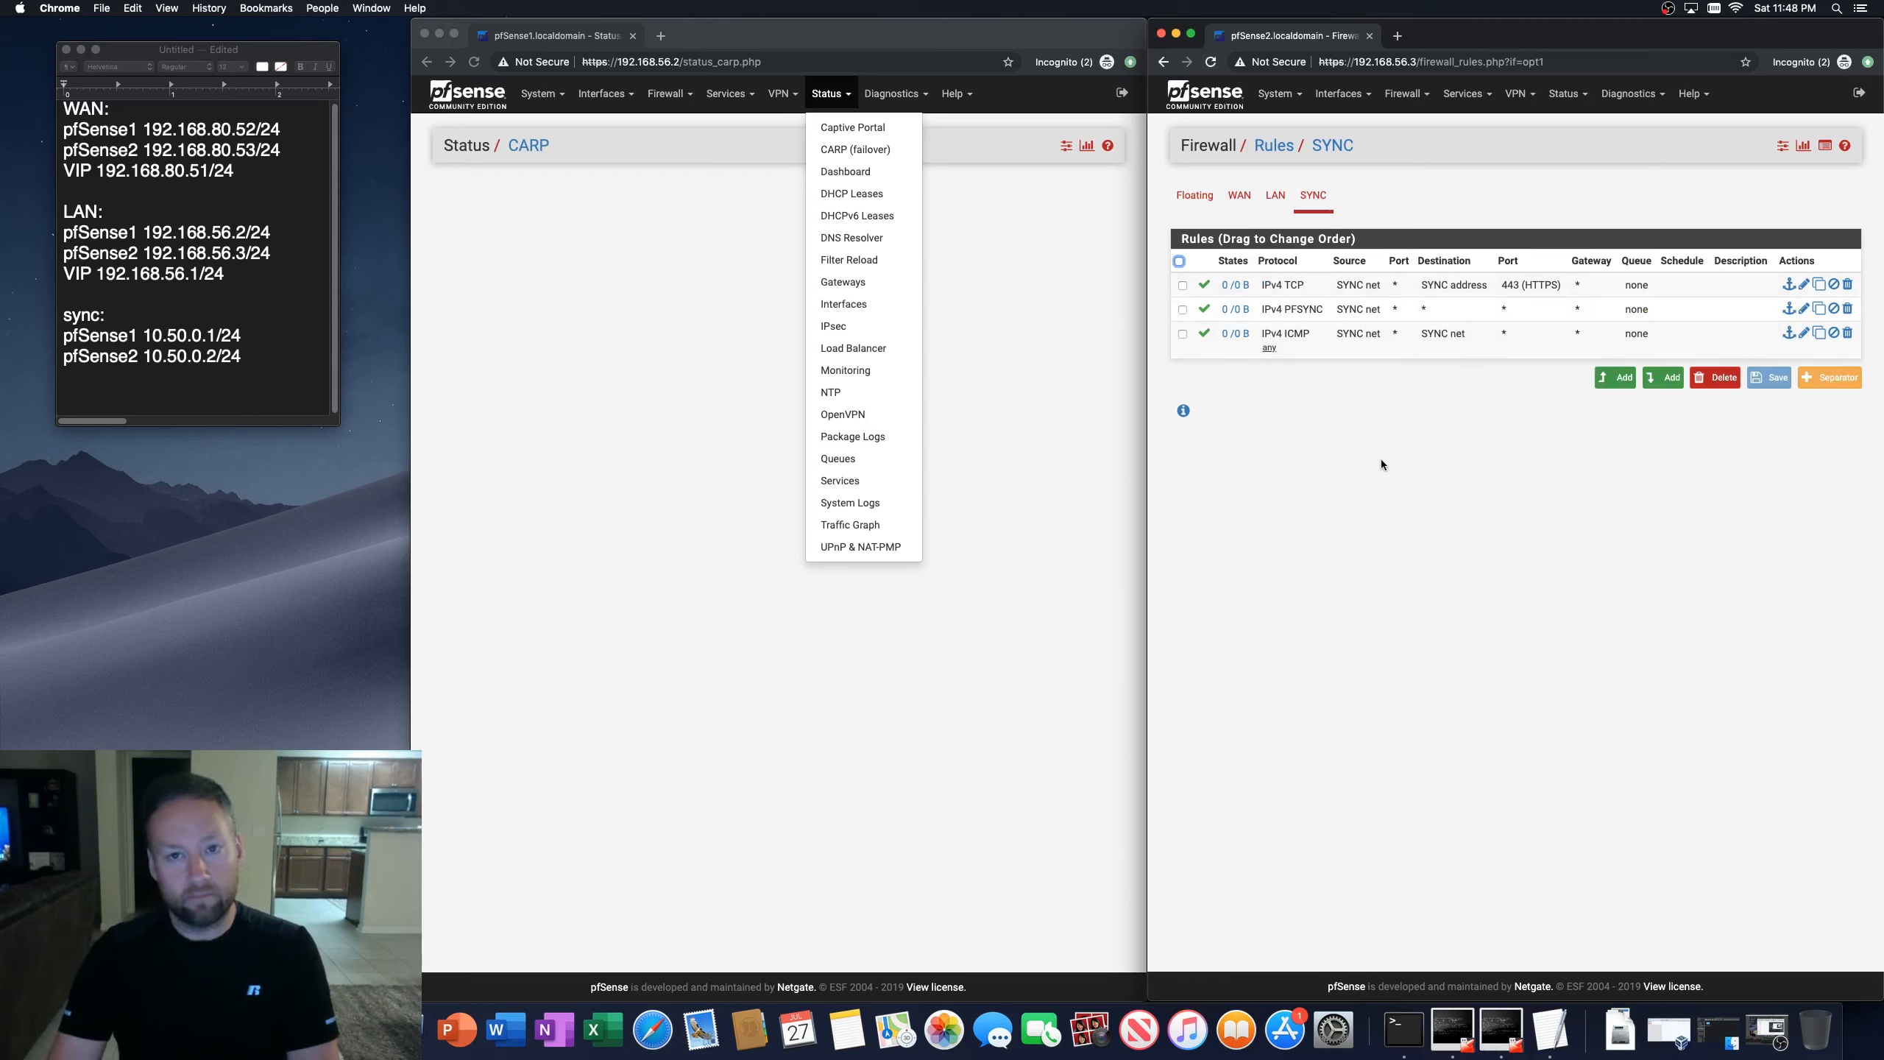
click(1142, 391)
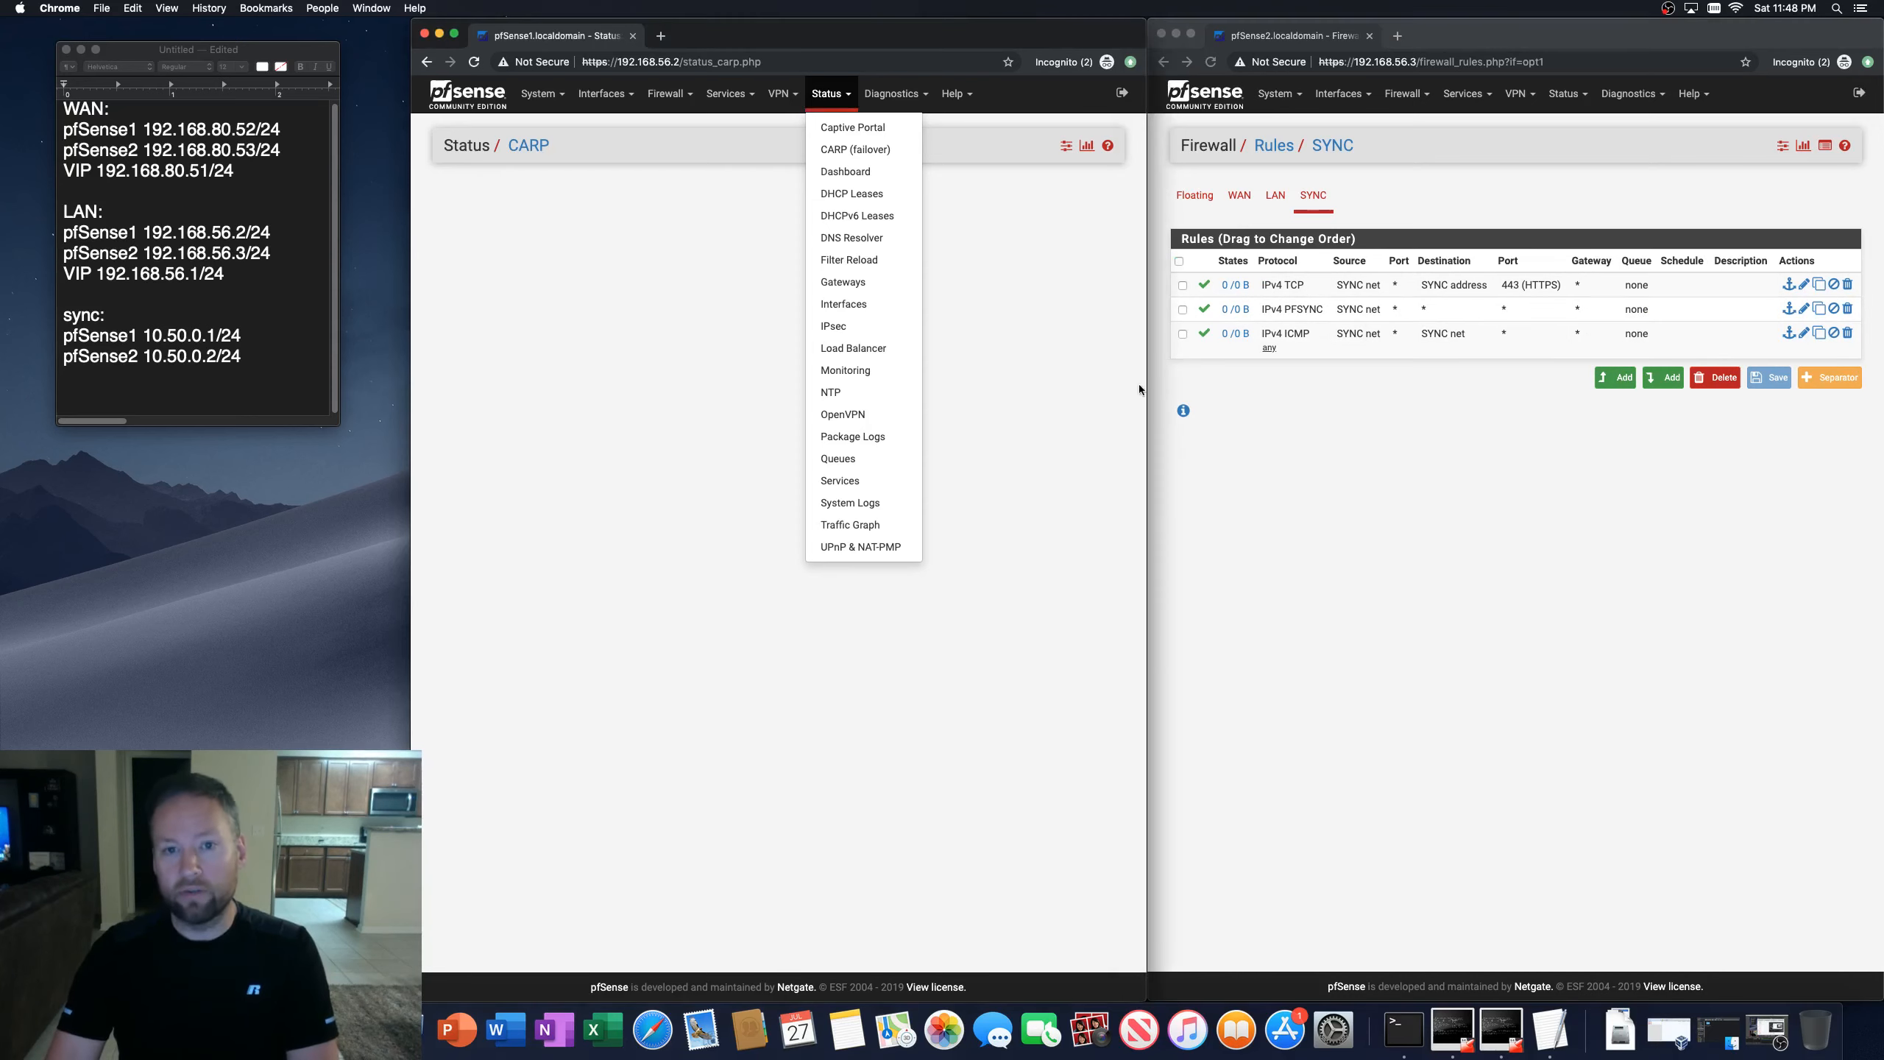
click(836, 97)
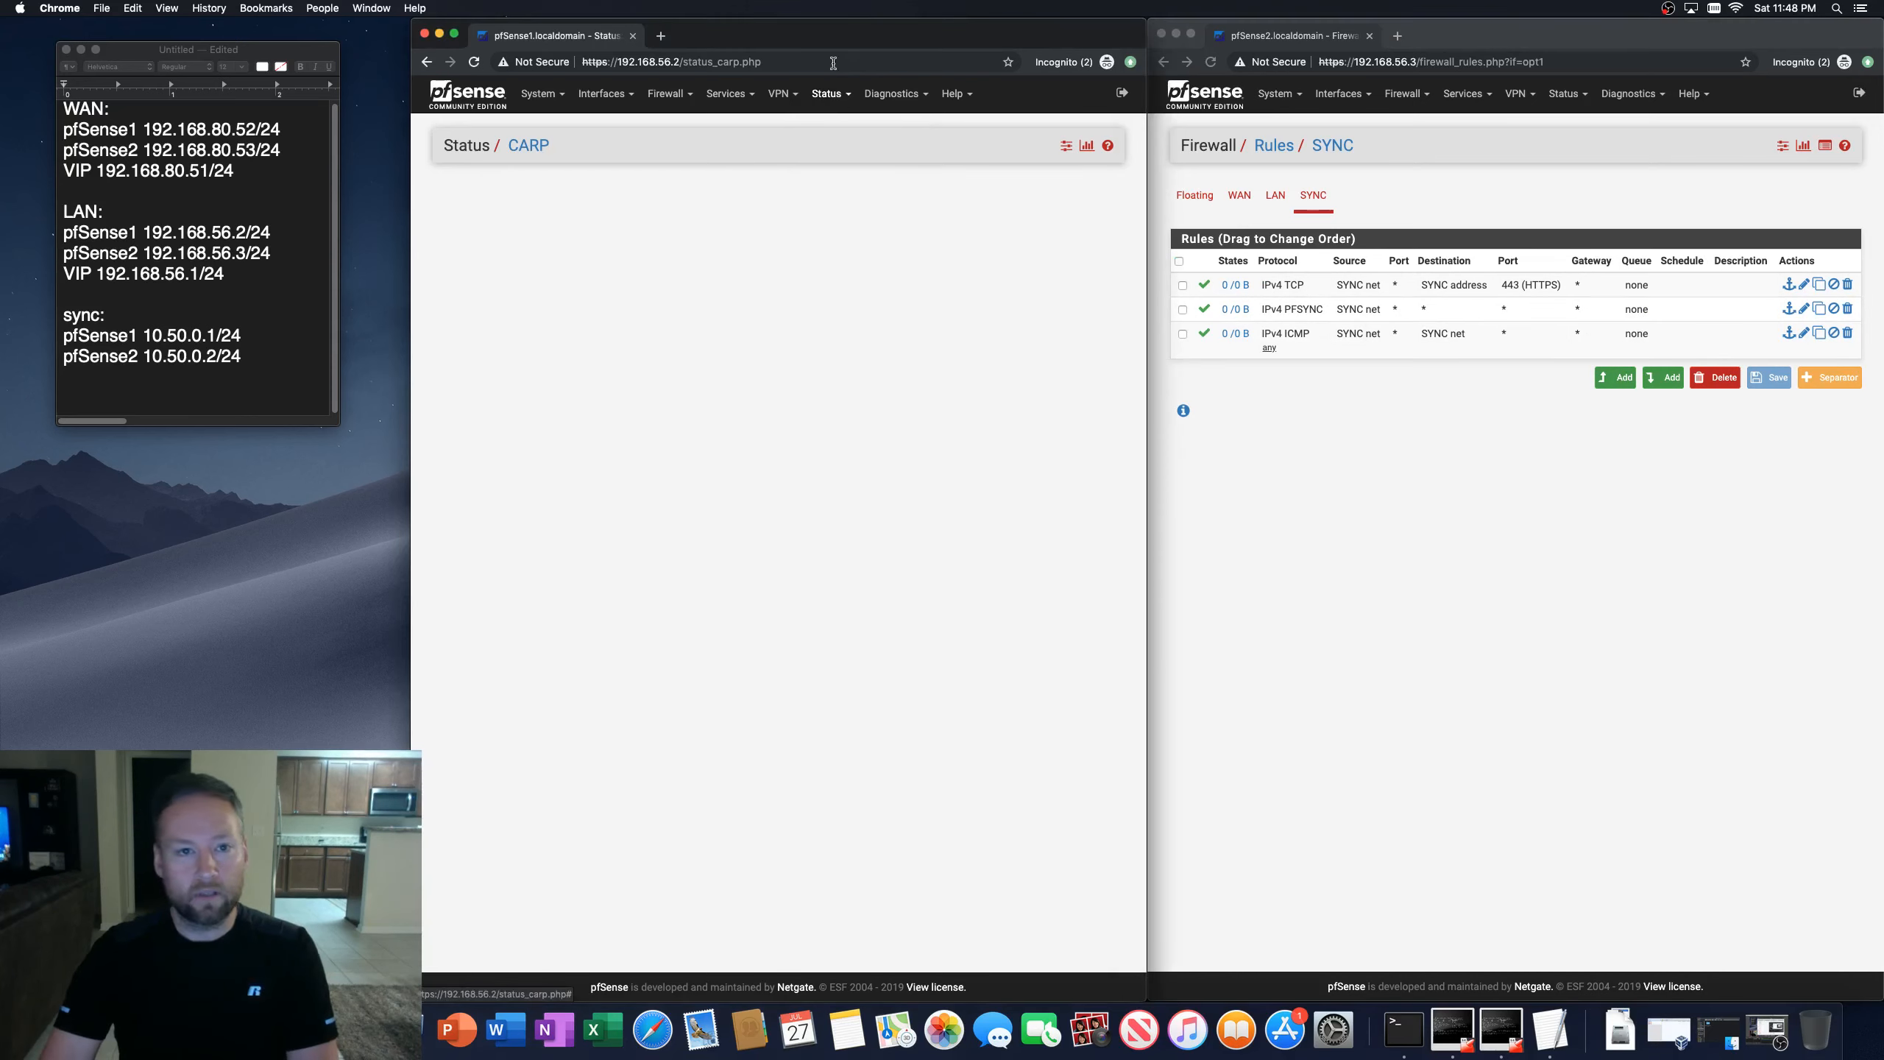
Step: Reopen the High Availability Sync settings on the first firewall and review them
click(539, 94)
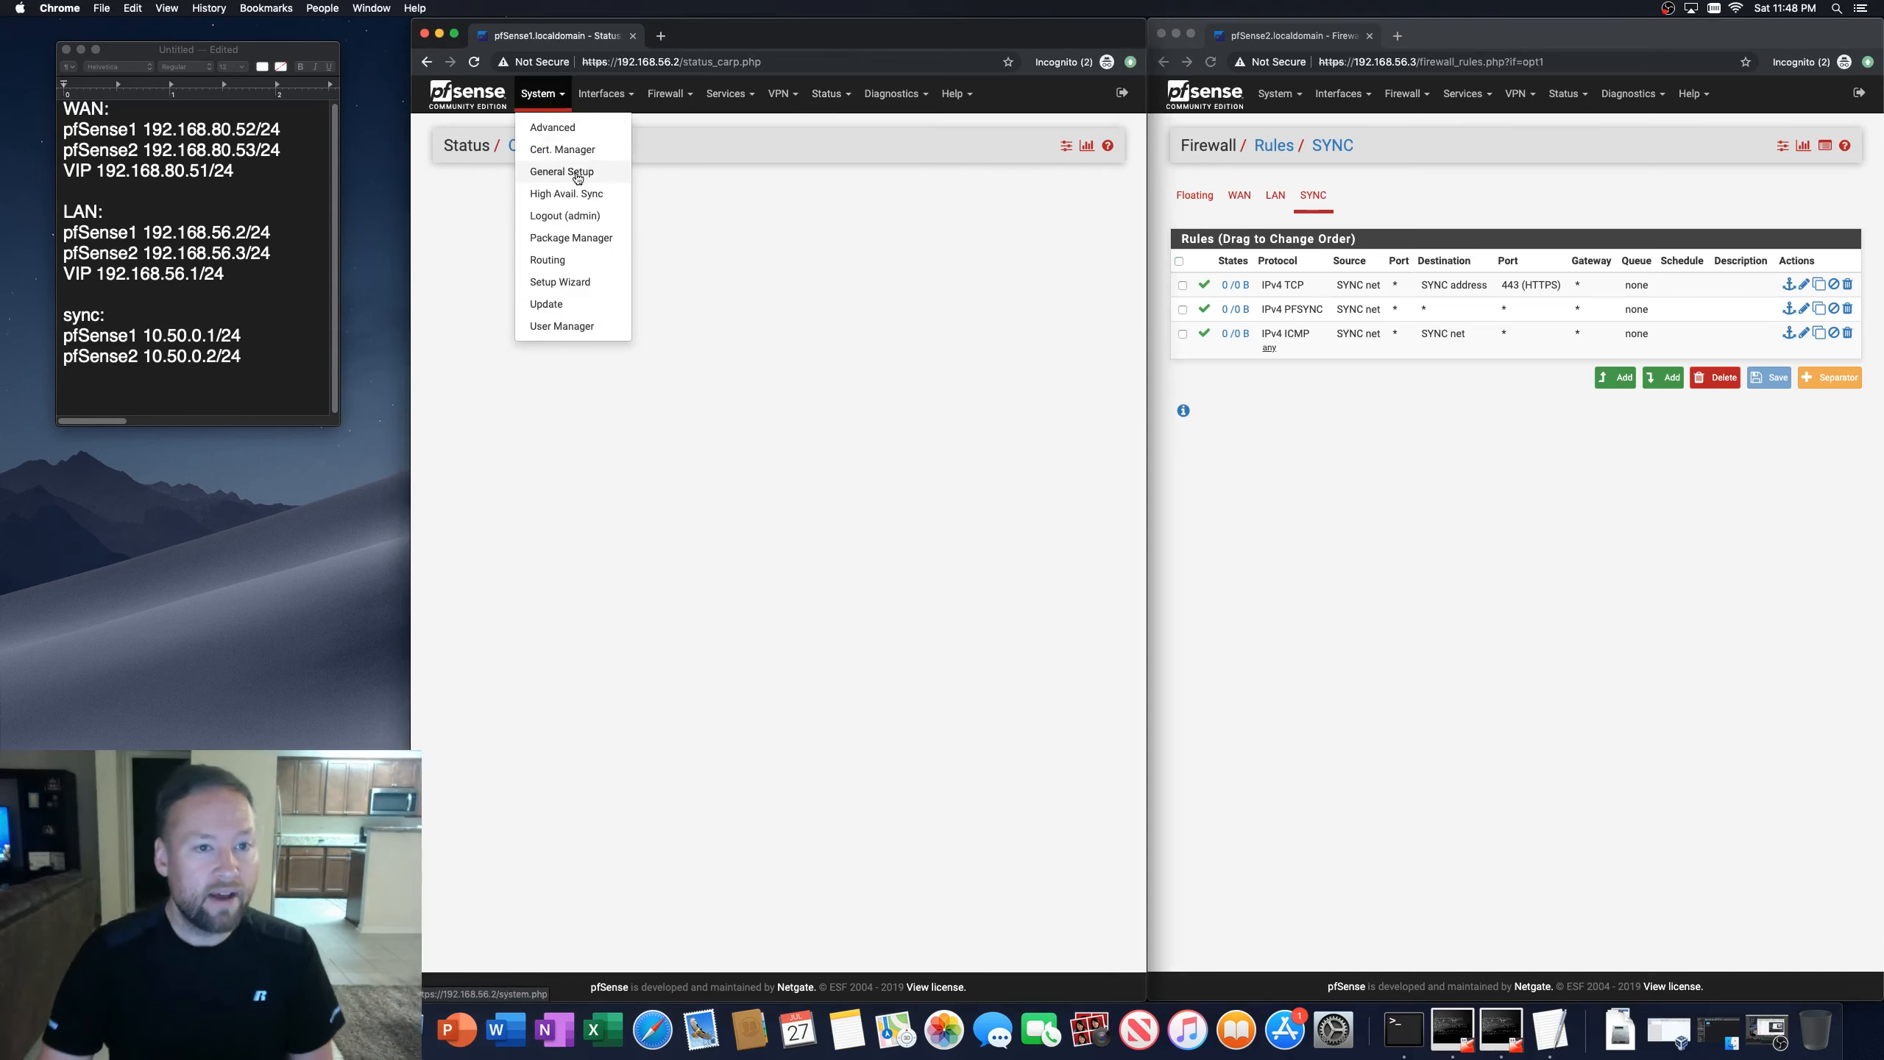
click(567, 193)
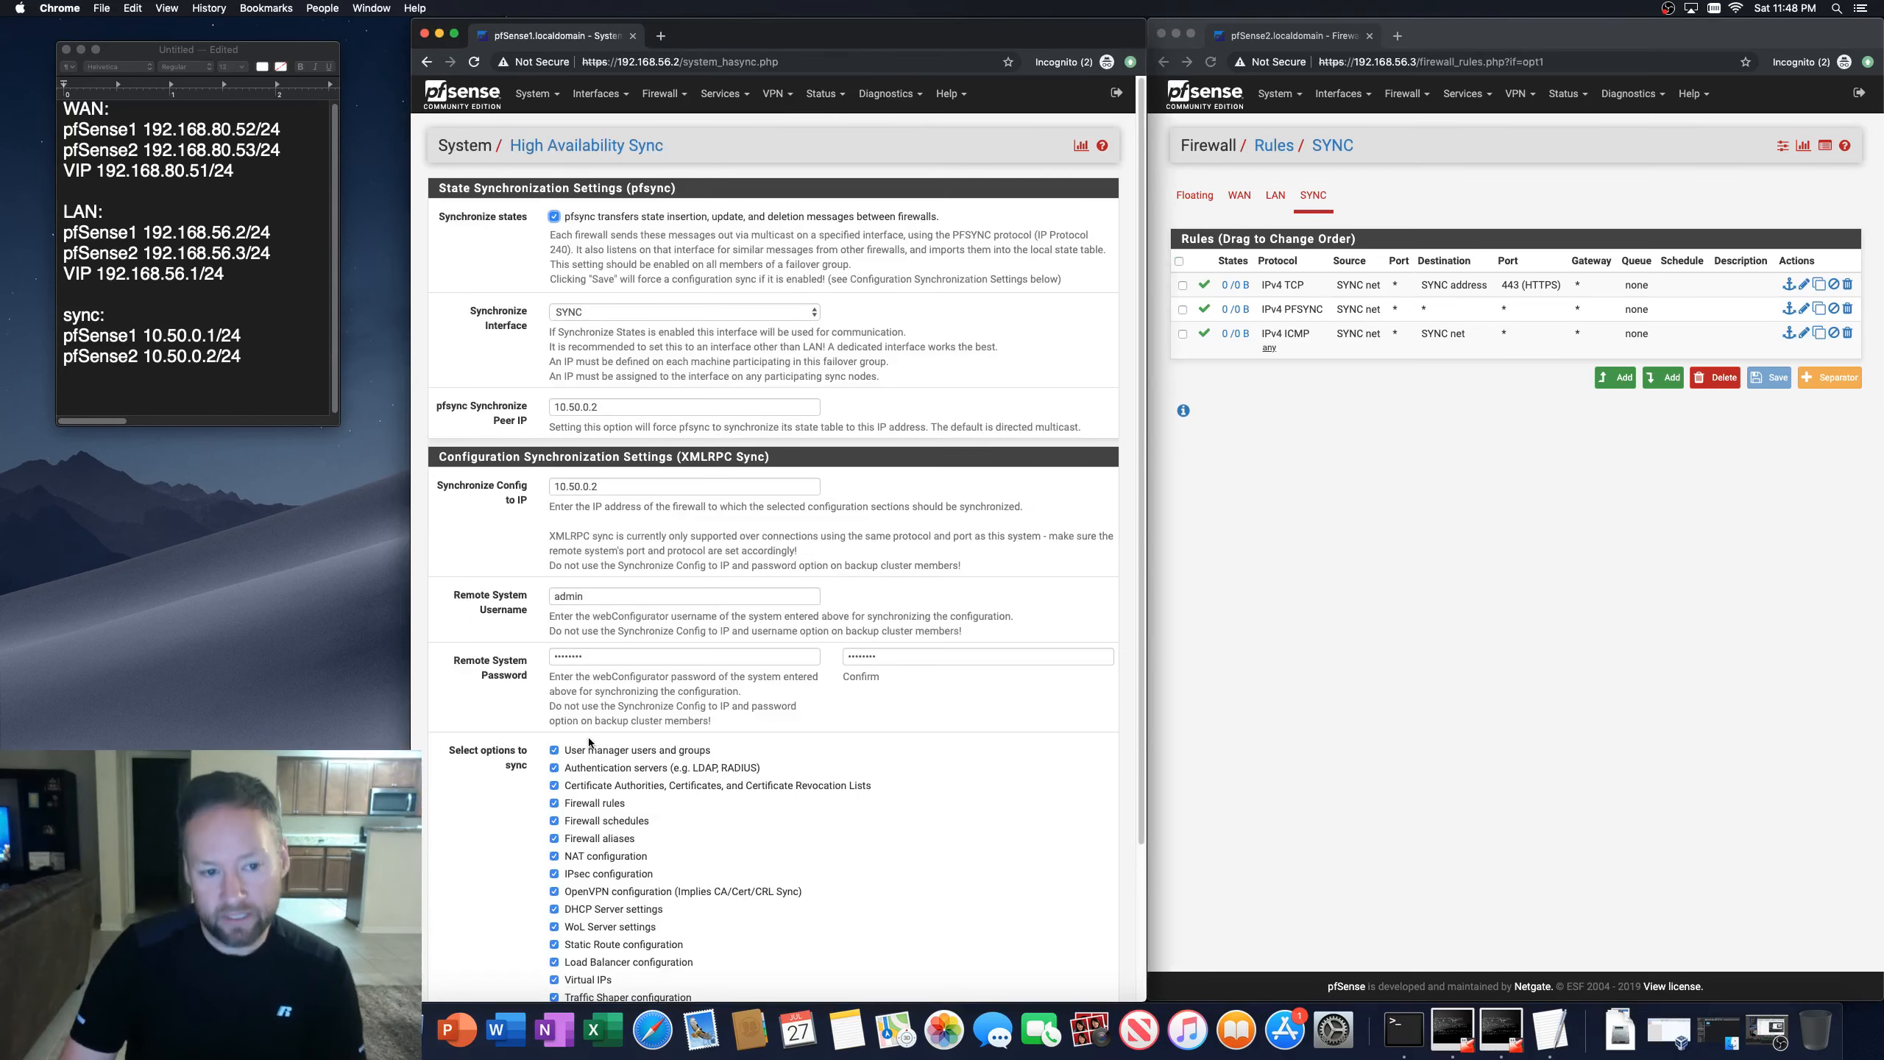
scroll(592, 742, down, 5)
scroll(592, 741, up, 3)
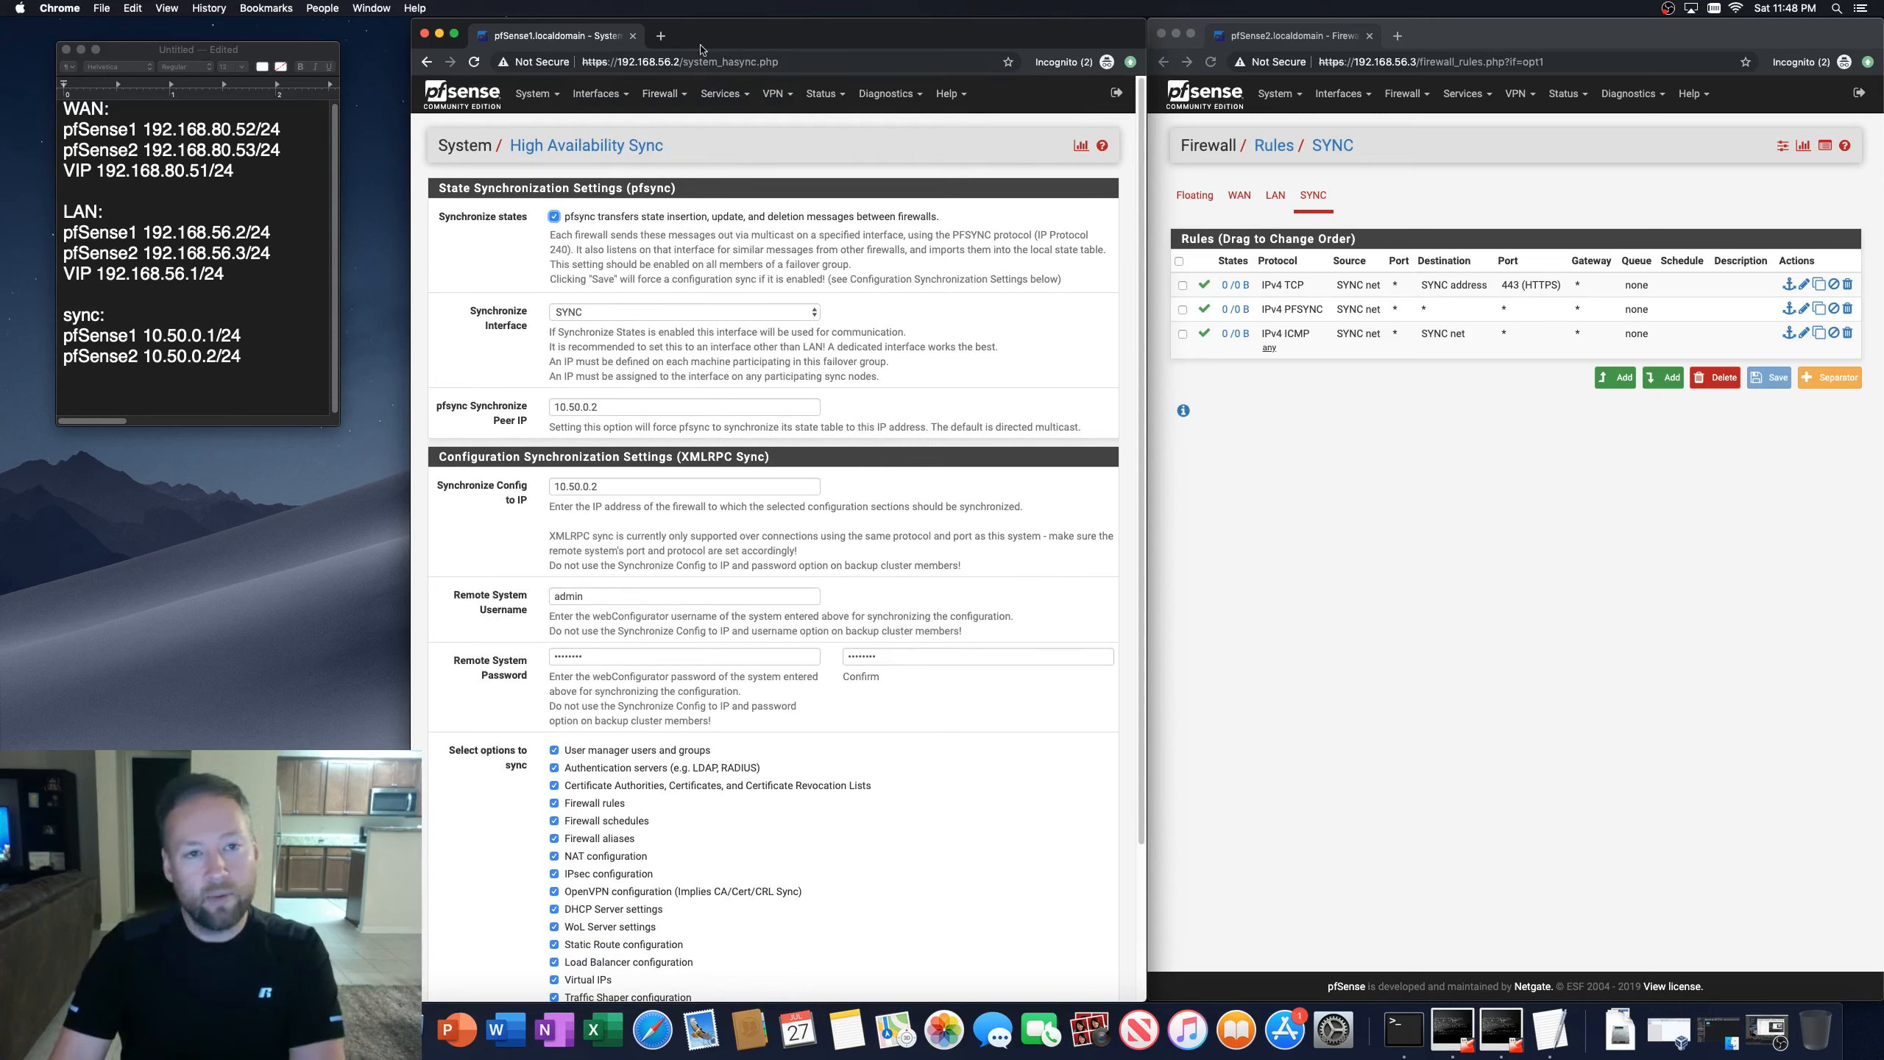
Step: Add a new virtual IP on the first firewall with type CARP on the WAN interface
click(660, 93)
click(674, 238)
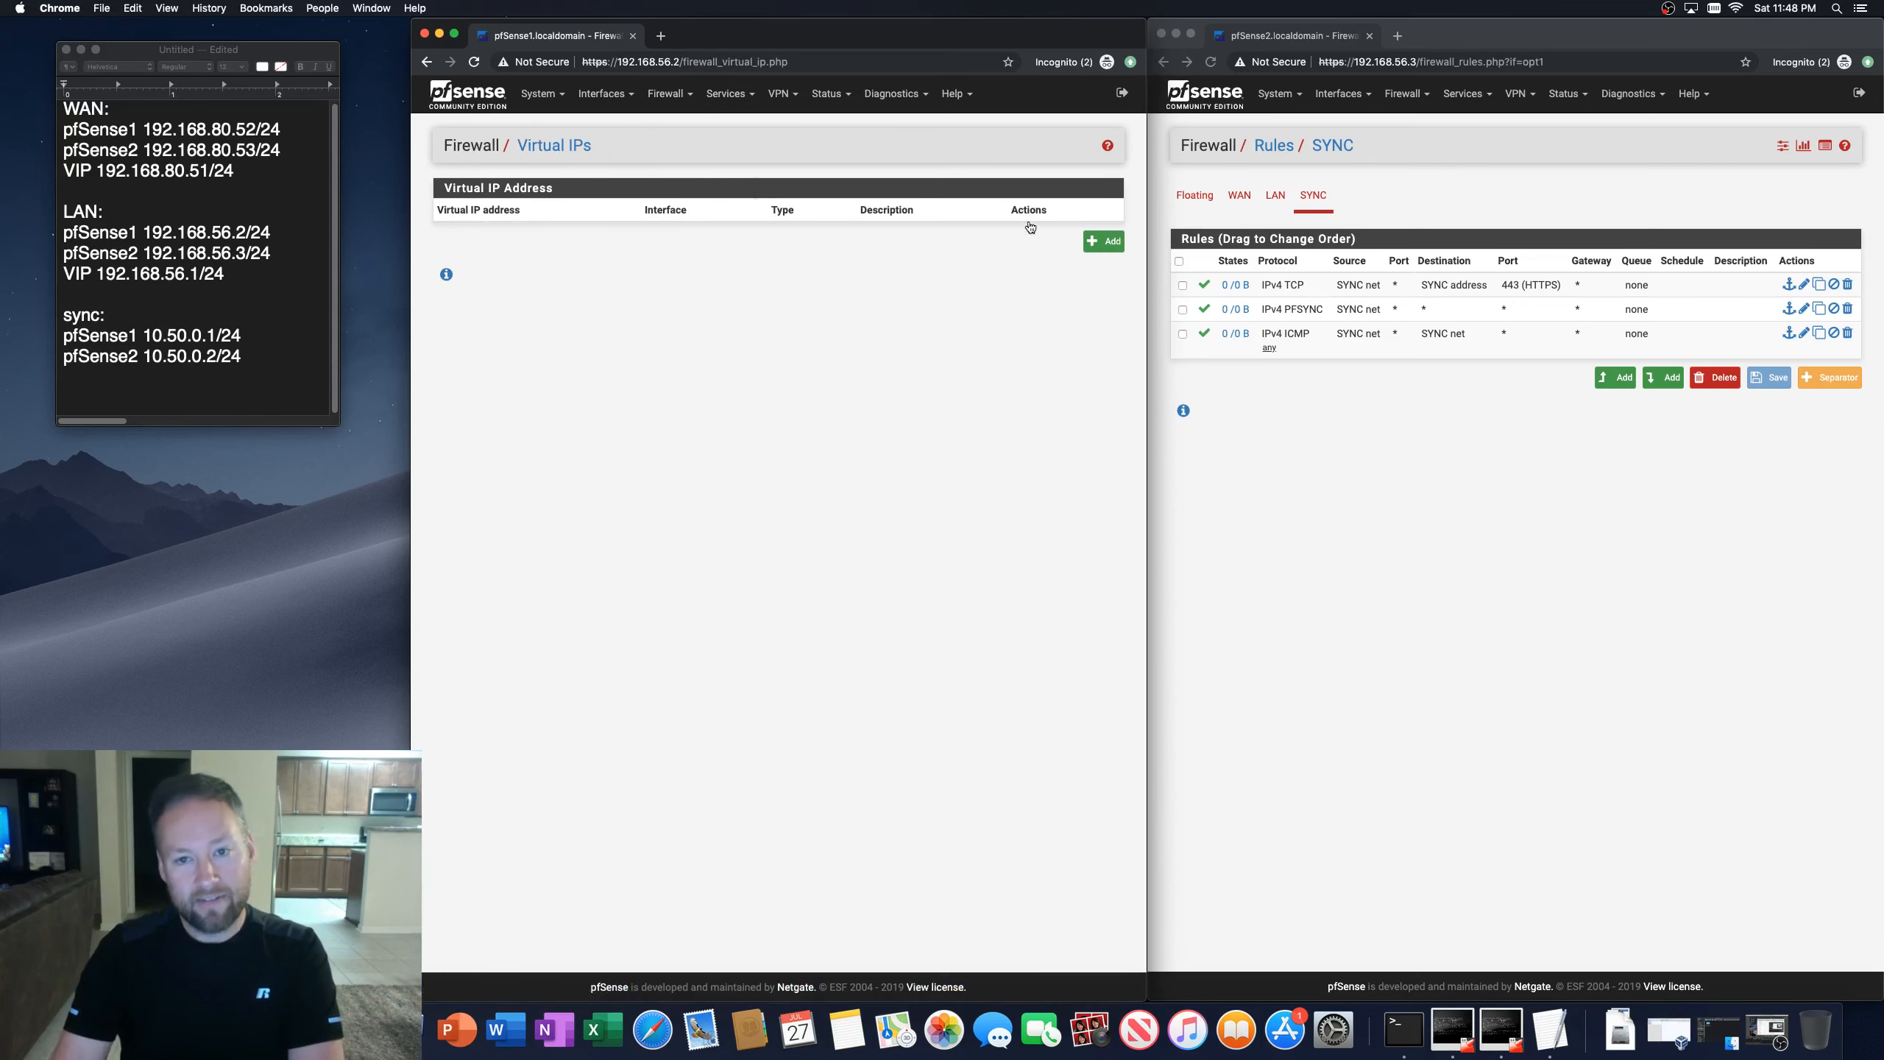
click(1104, 241)
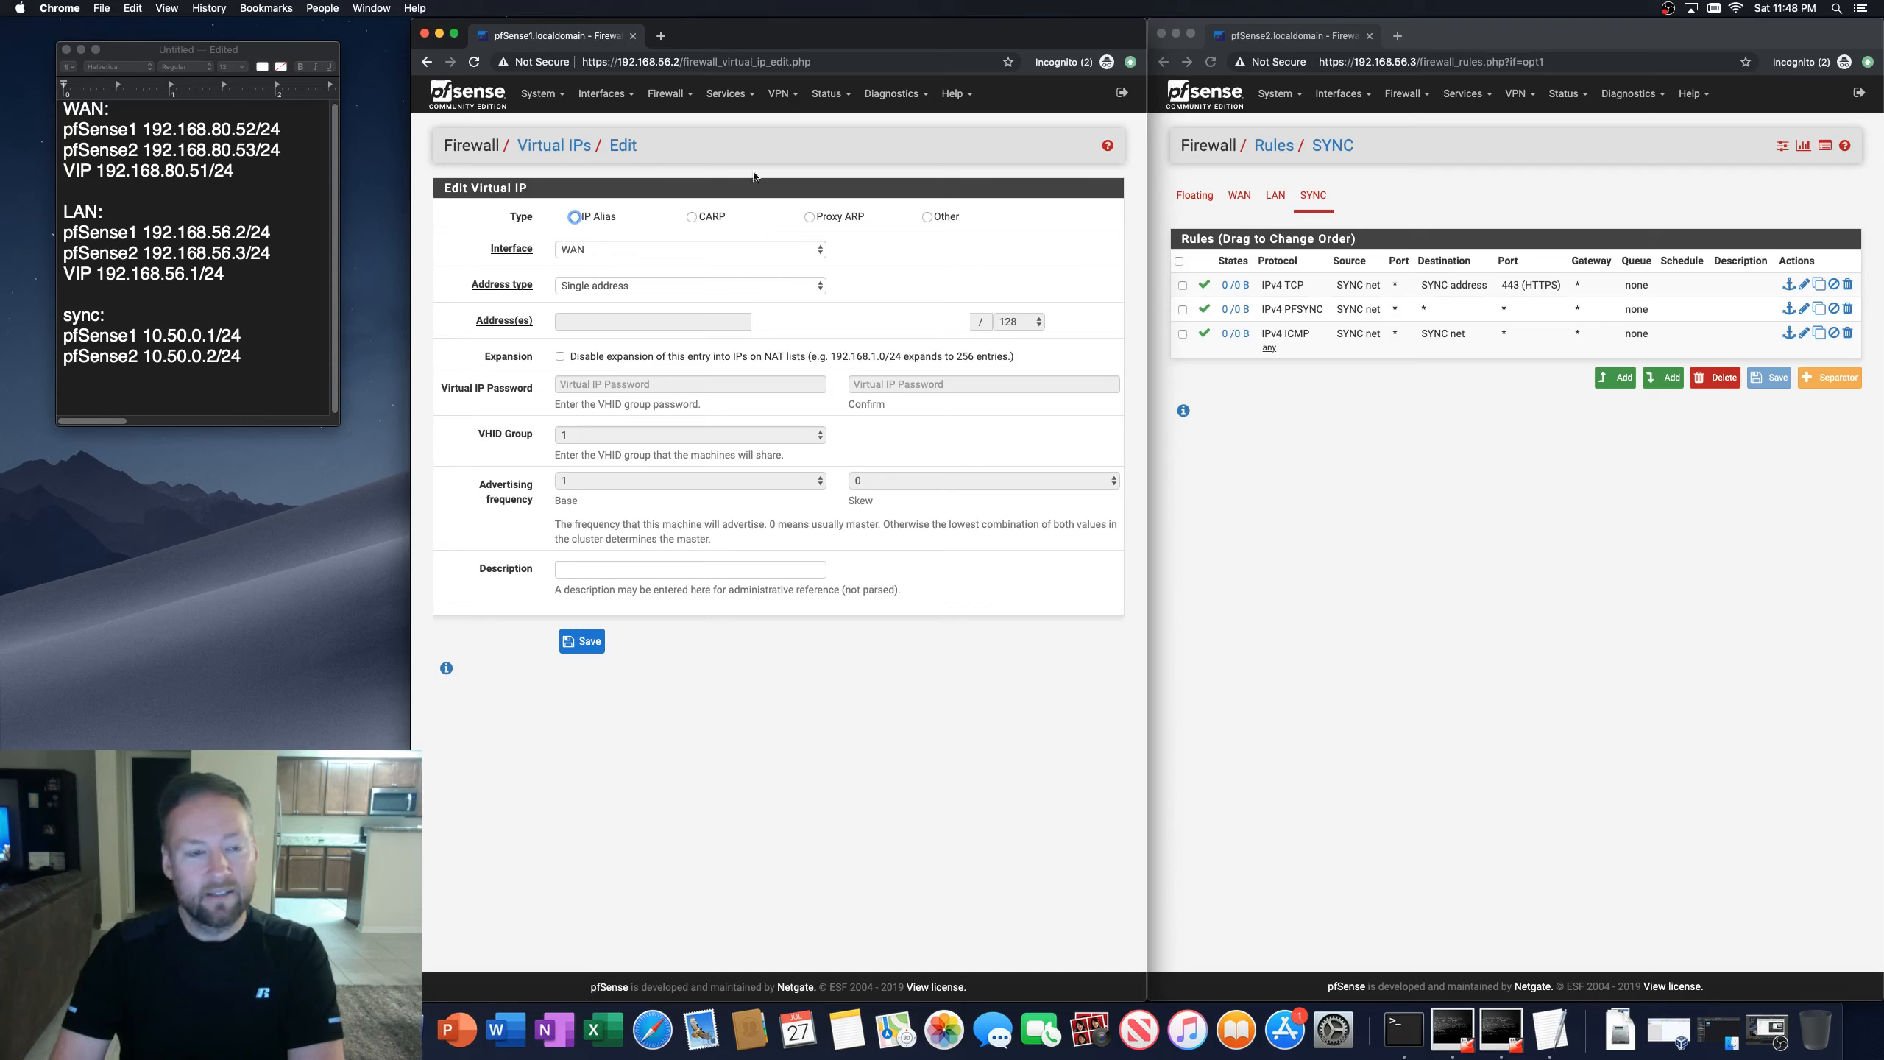
click(691, 217)
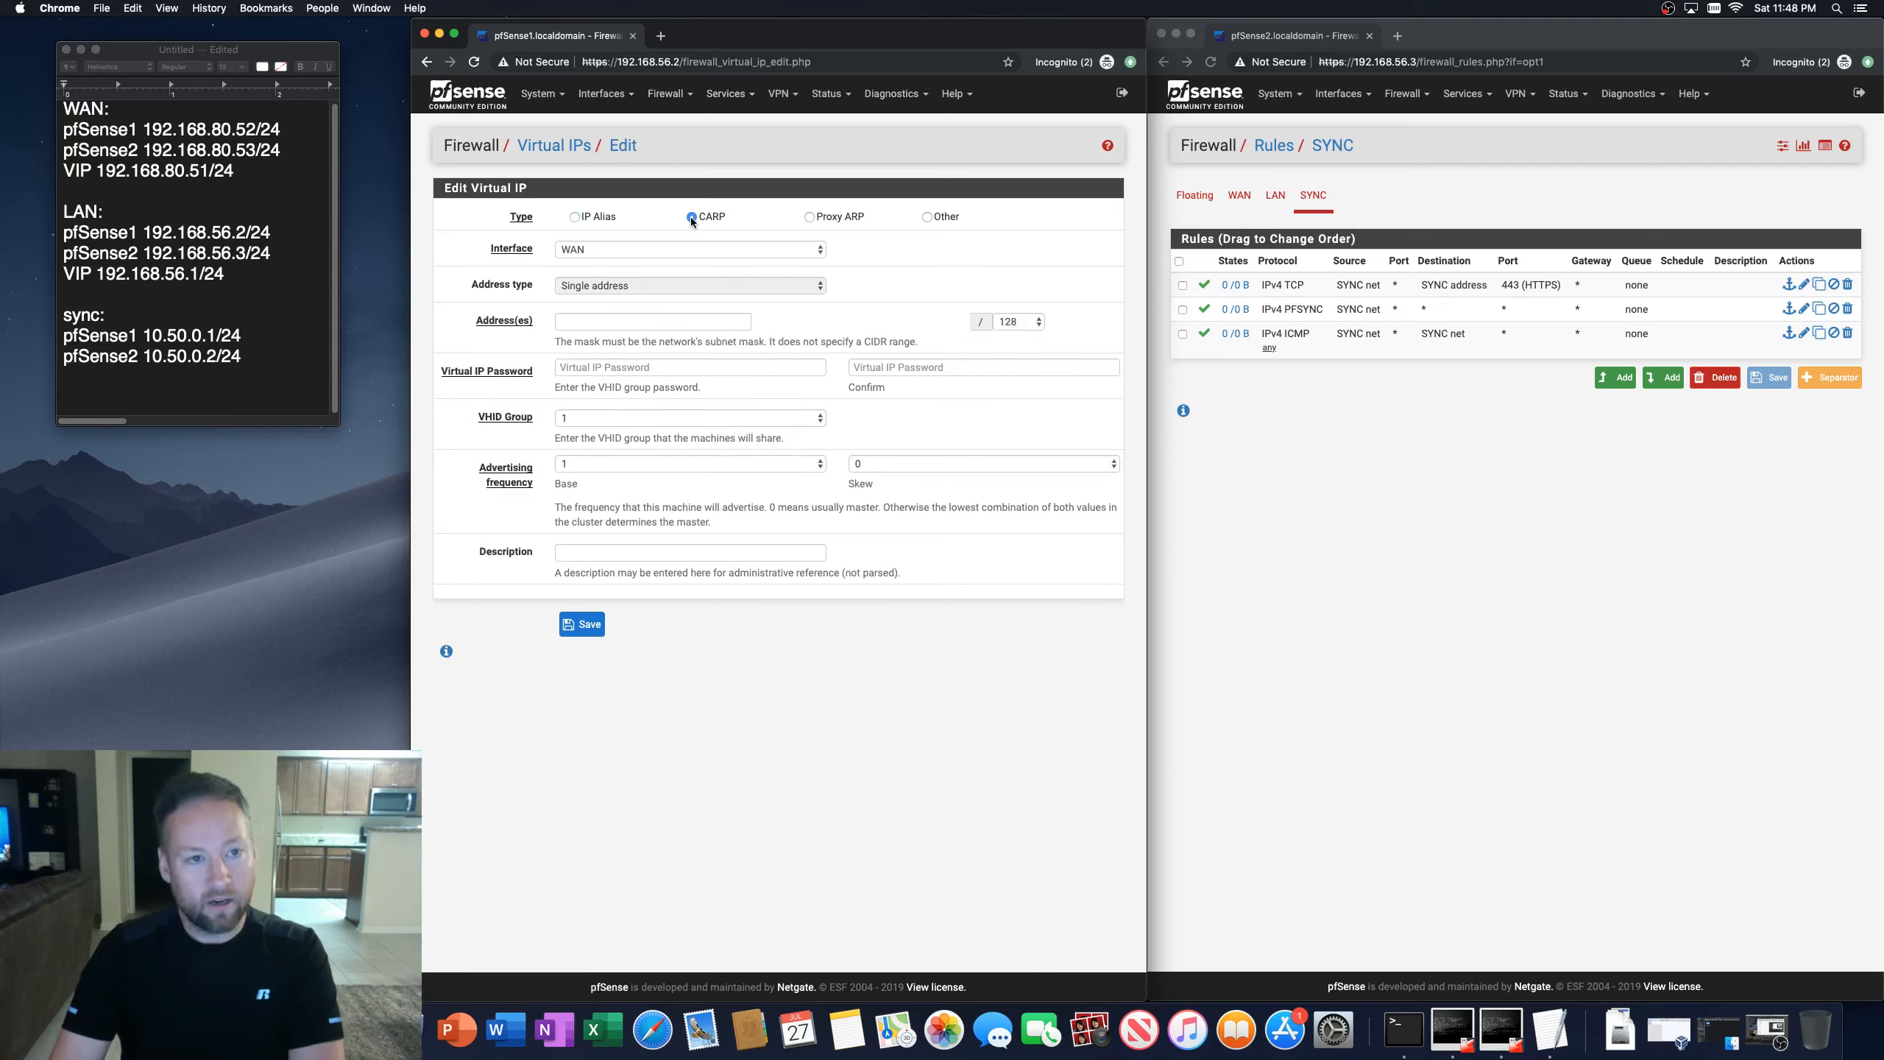
click(641, 247)
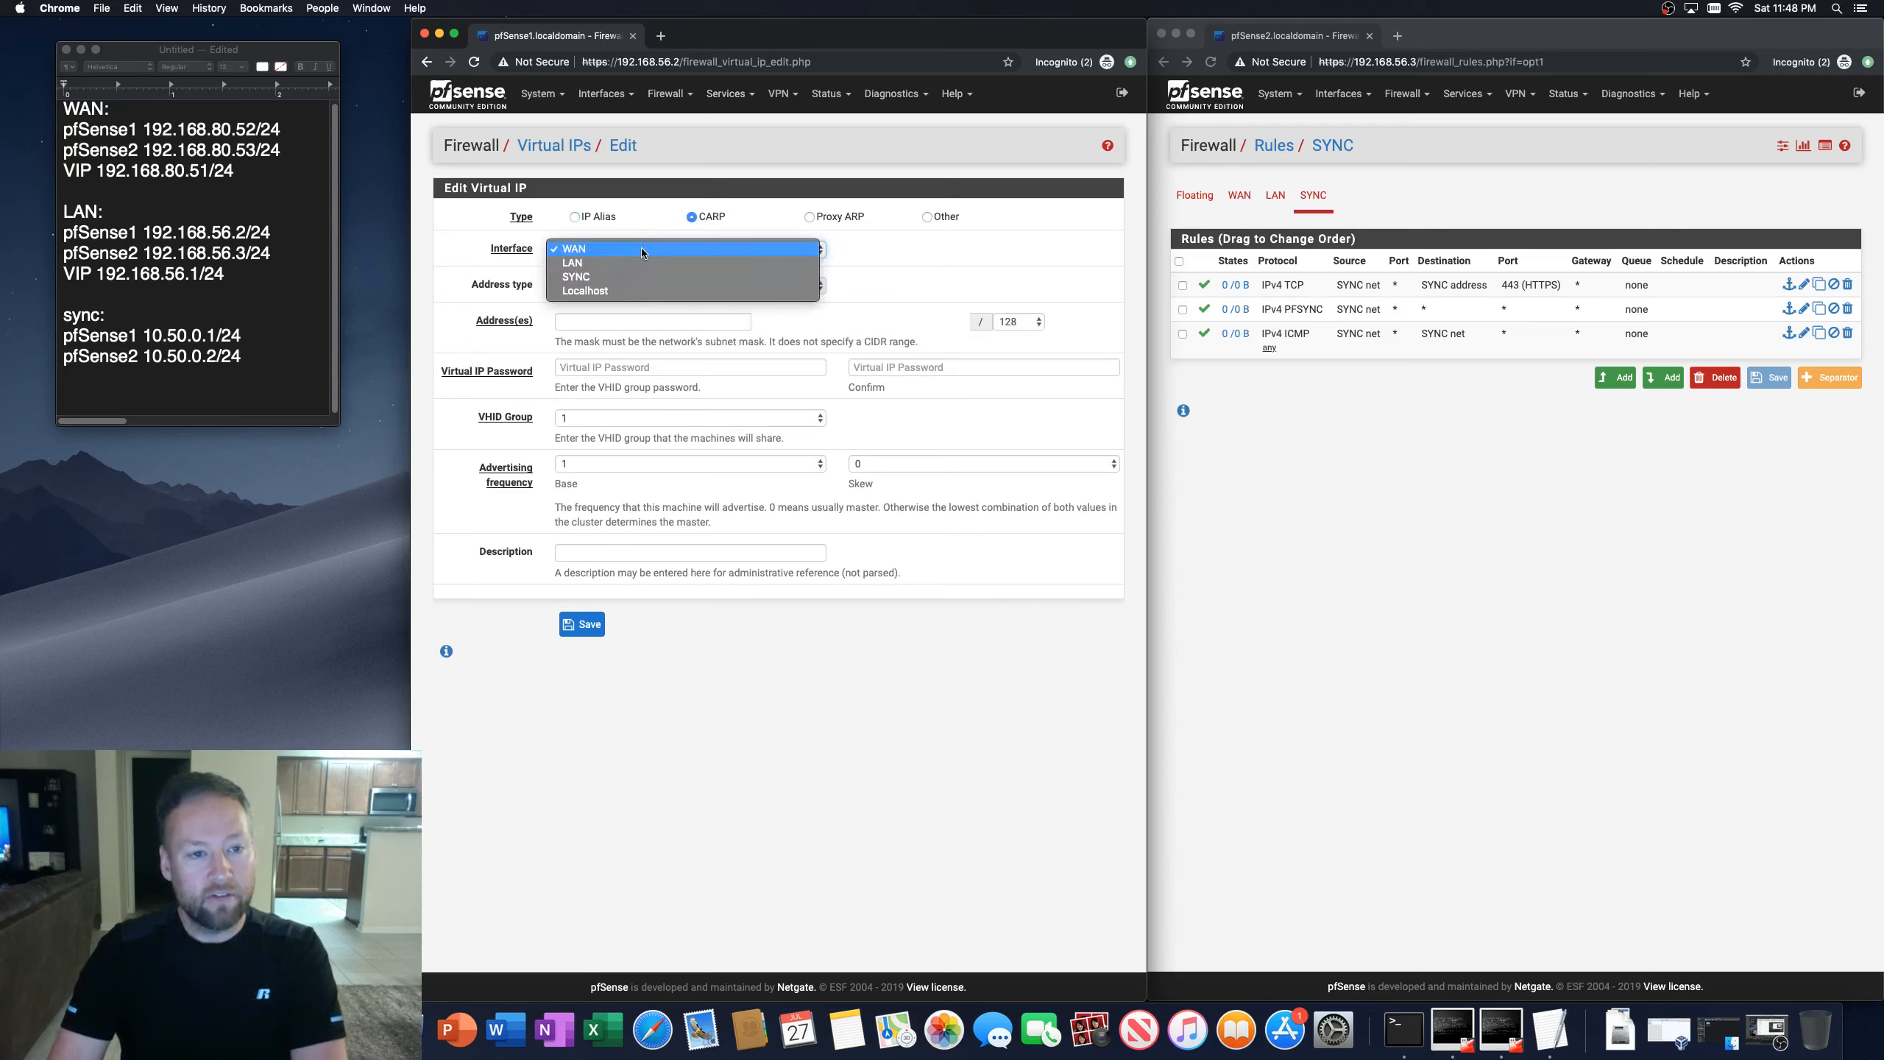
click(575, 250)
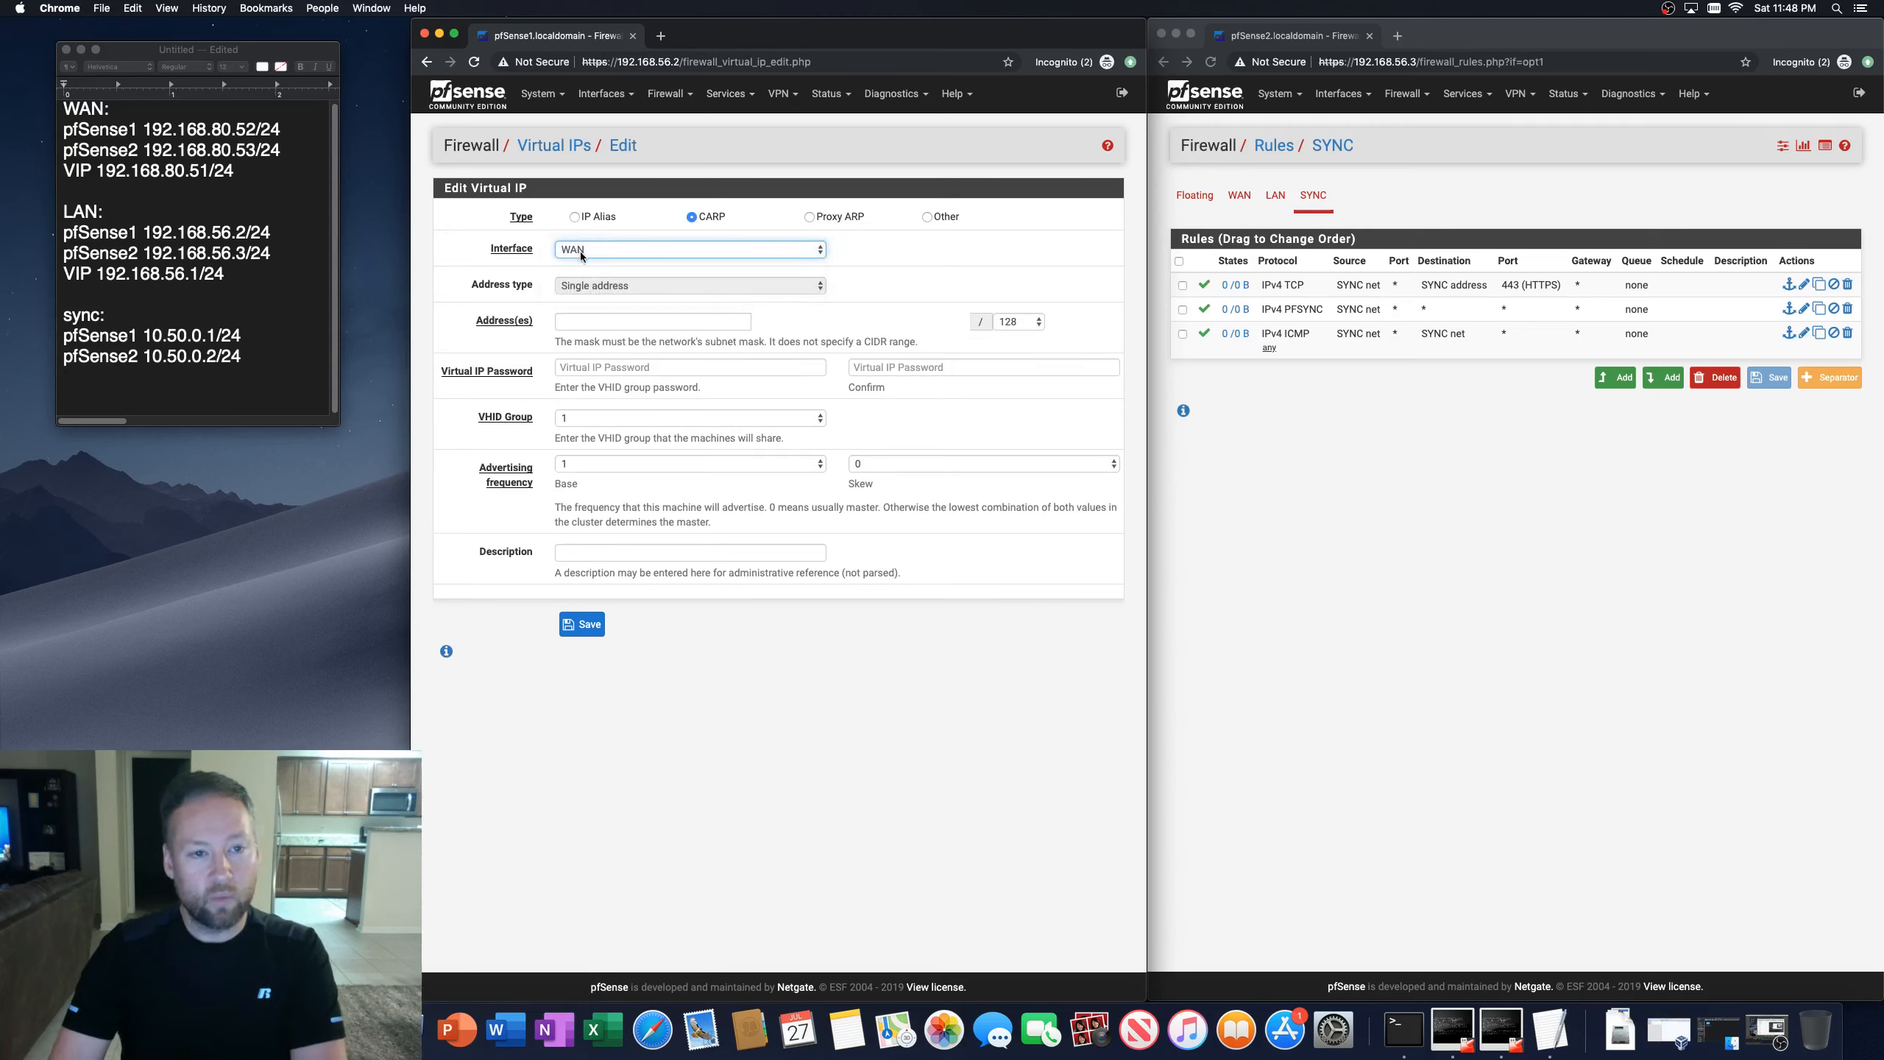
Step: Set the CARP virtual IP address to 192.168.80.51 with a /24 subnet mask
click(580, 322)
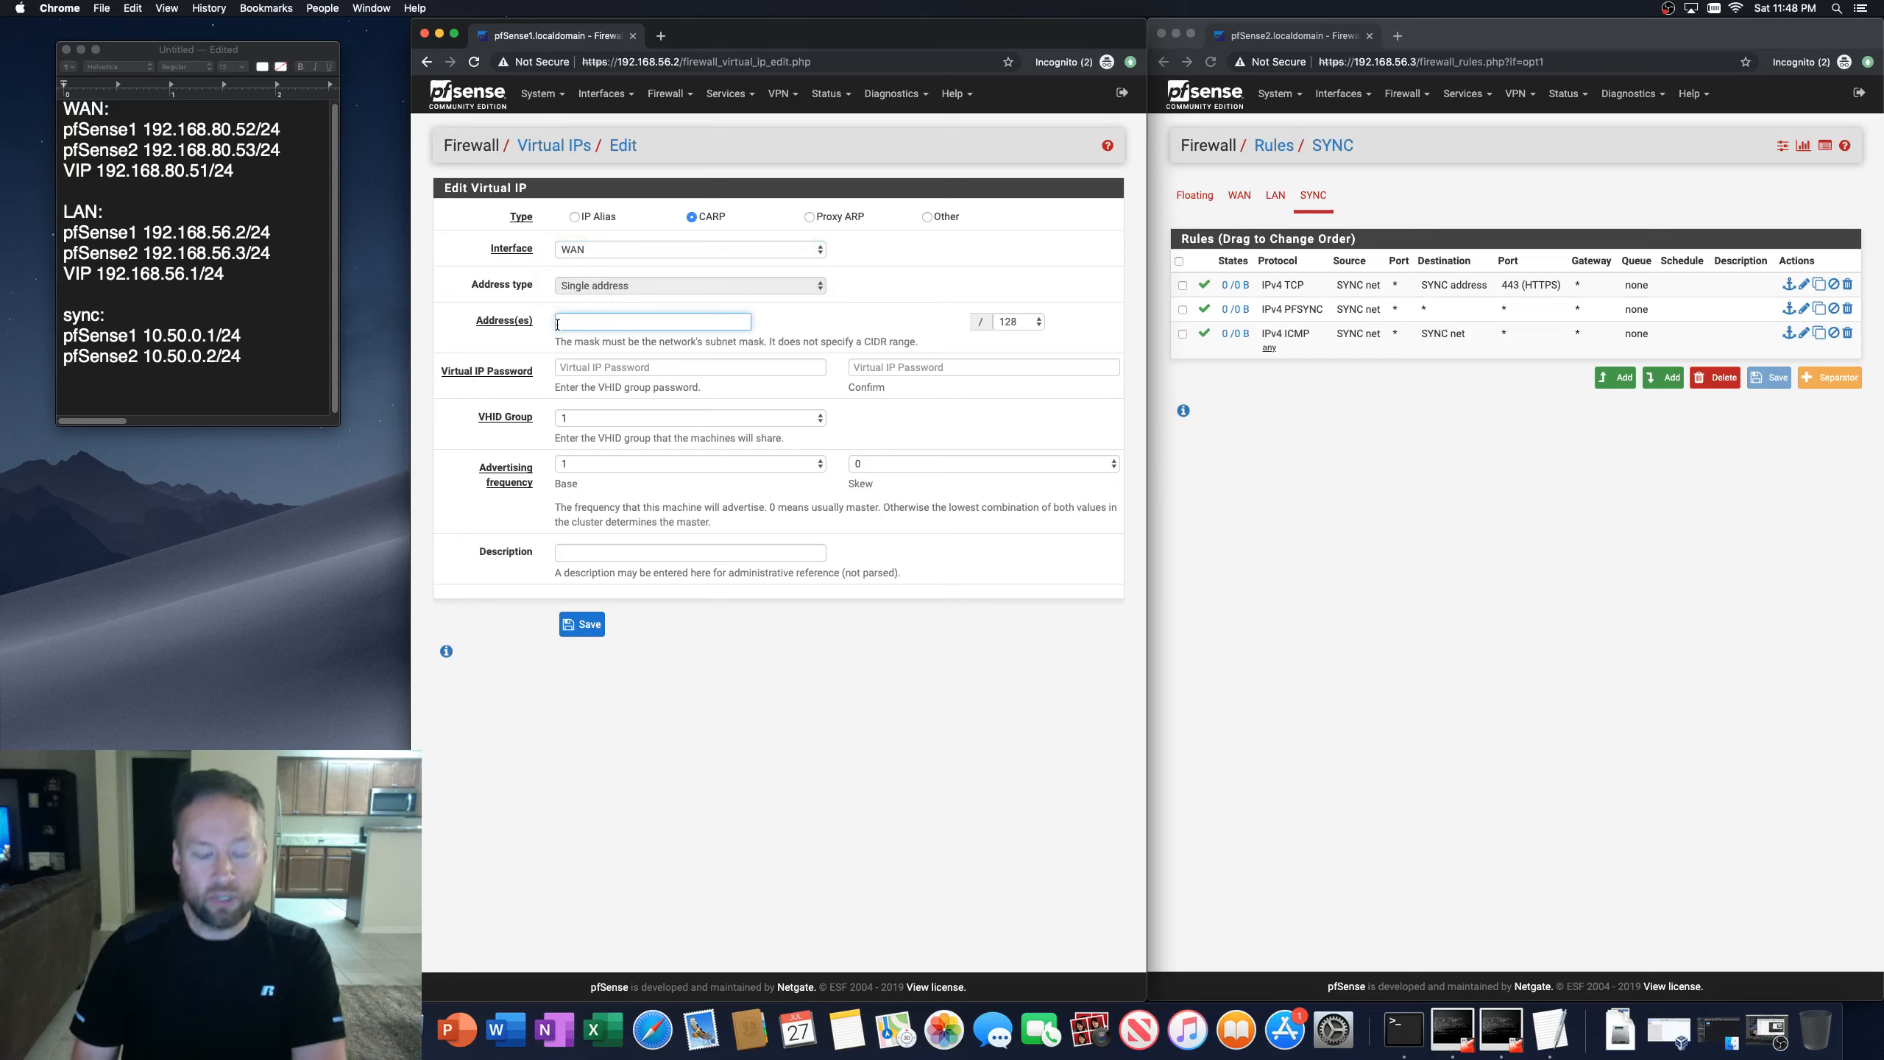
text(192)
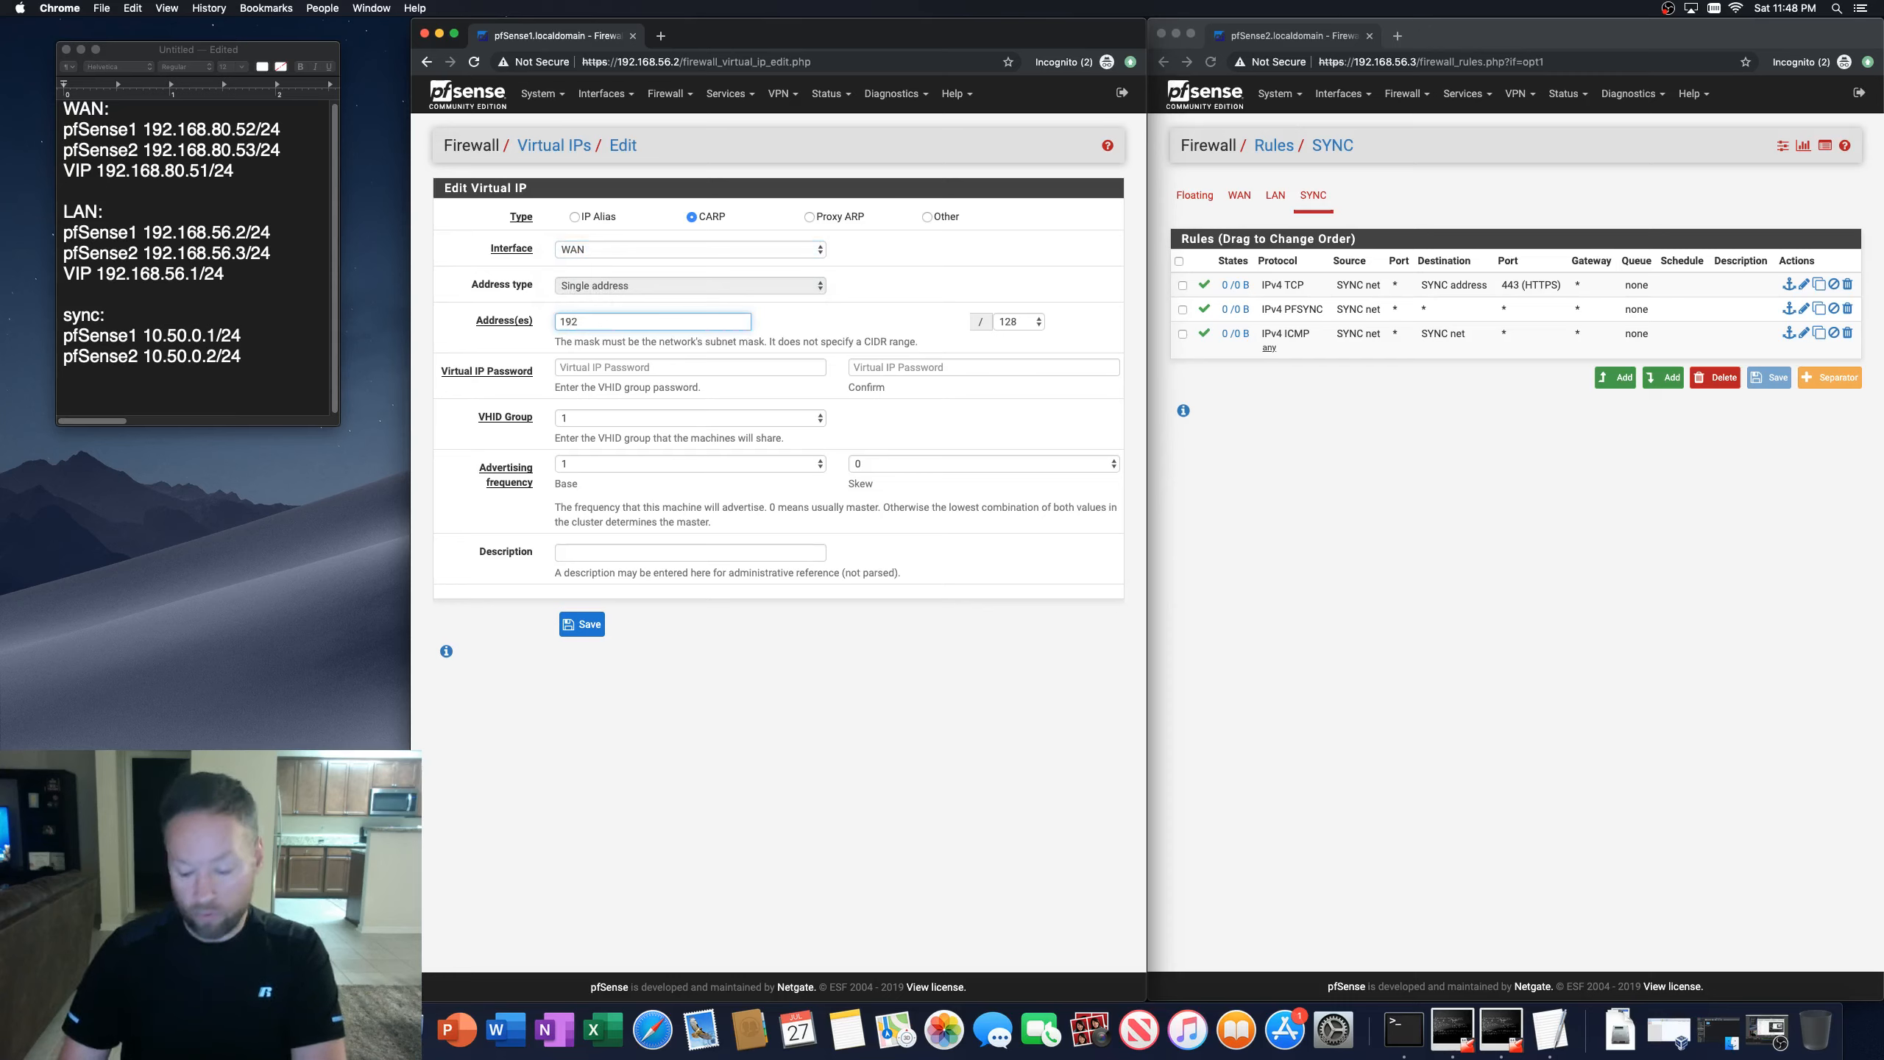
text(.168.81)
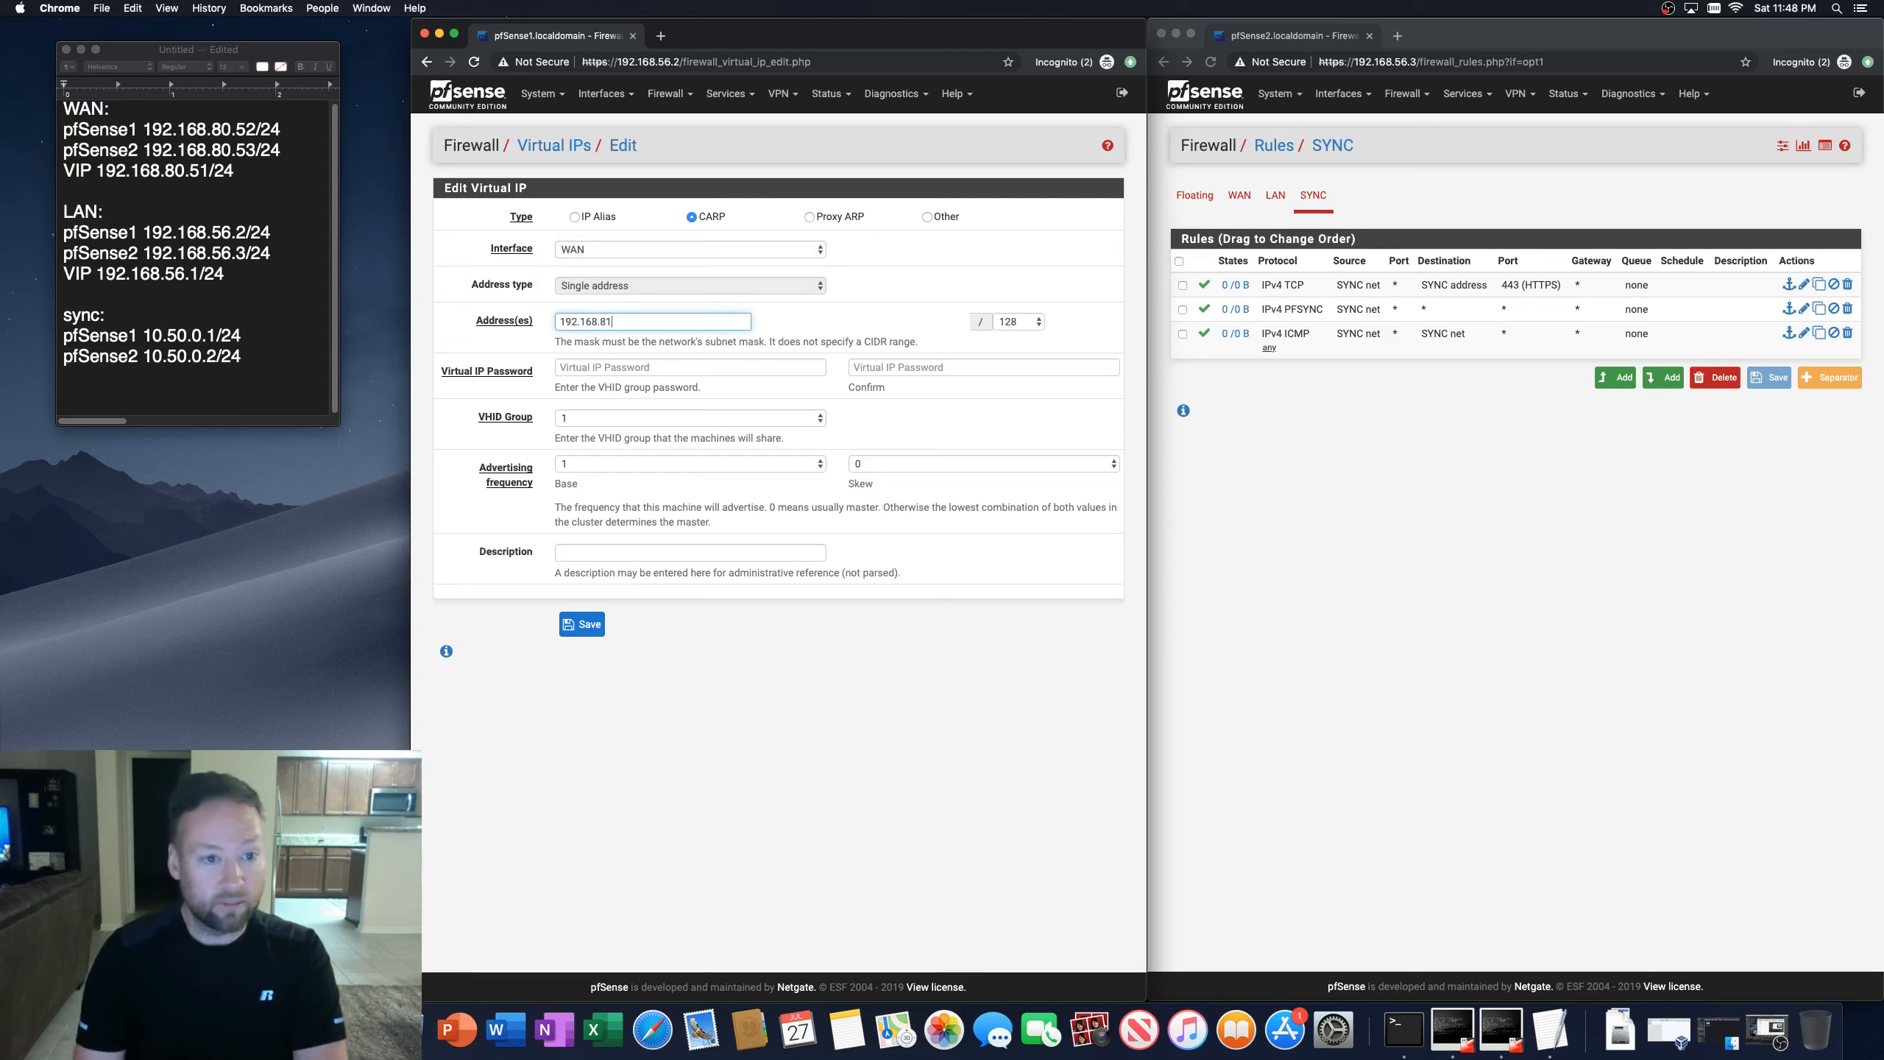
key(BackSpace)
text(0)
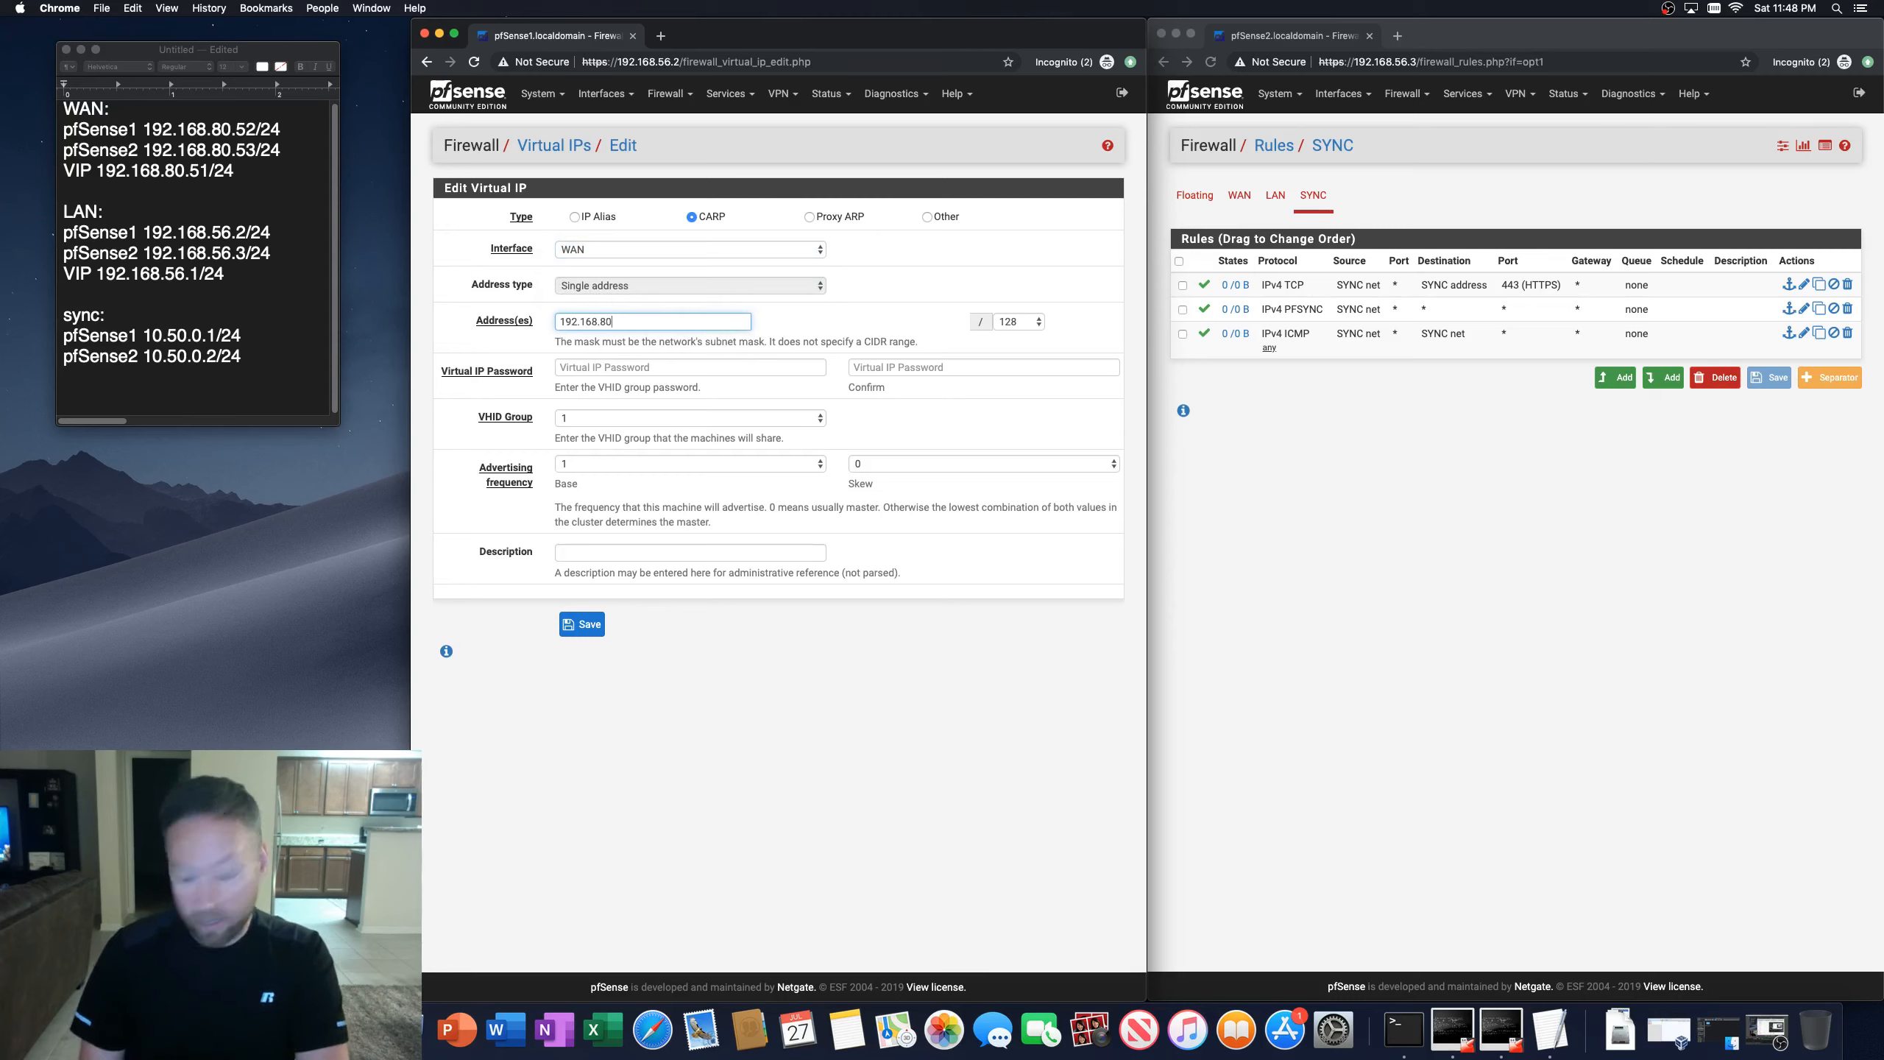
text(.51)
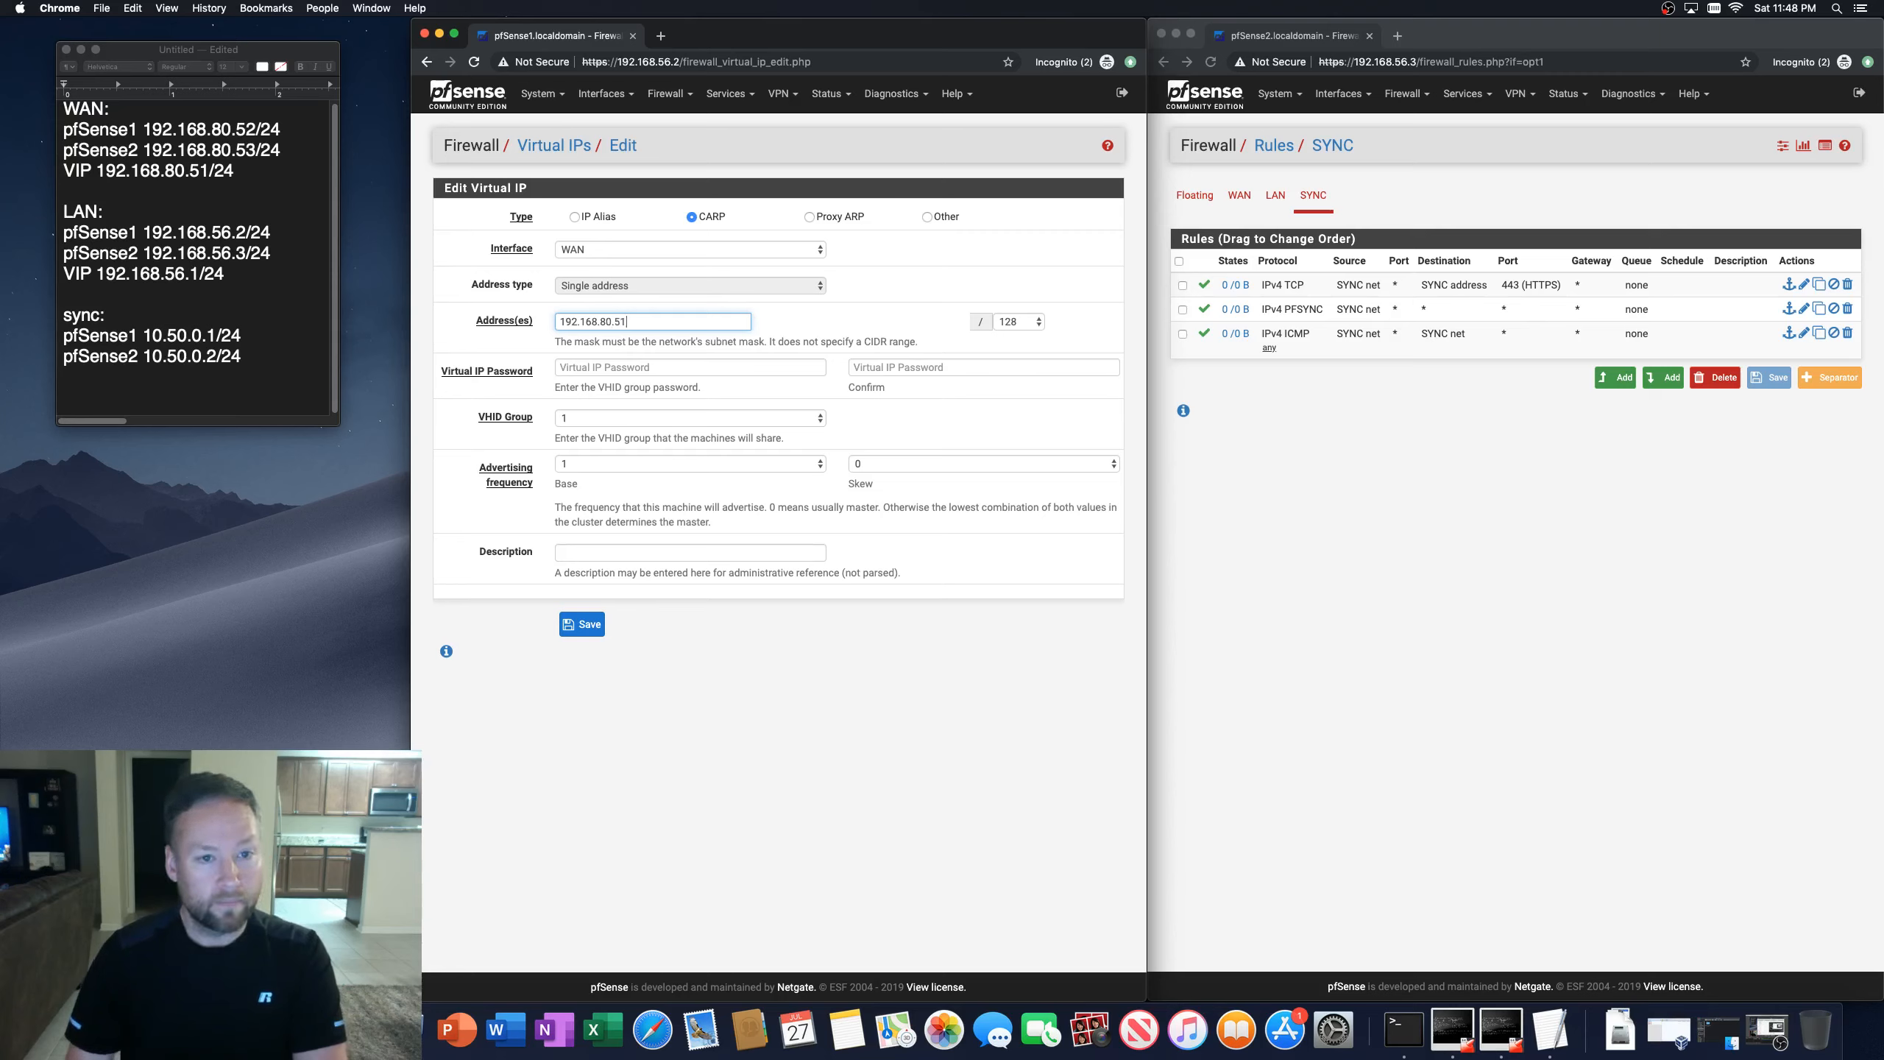
click(1038, 321)
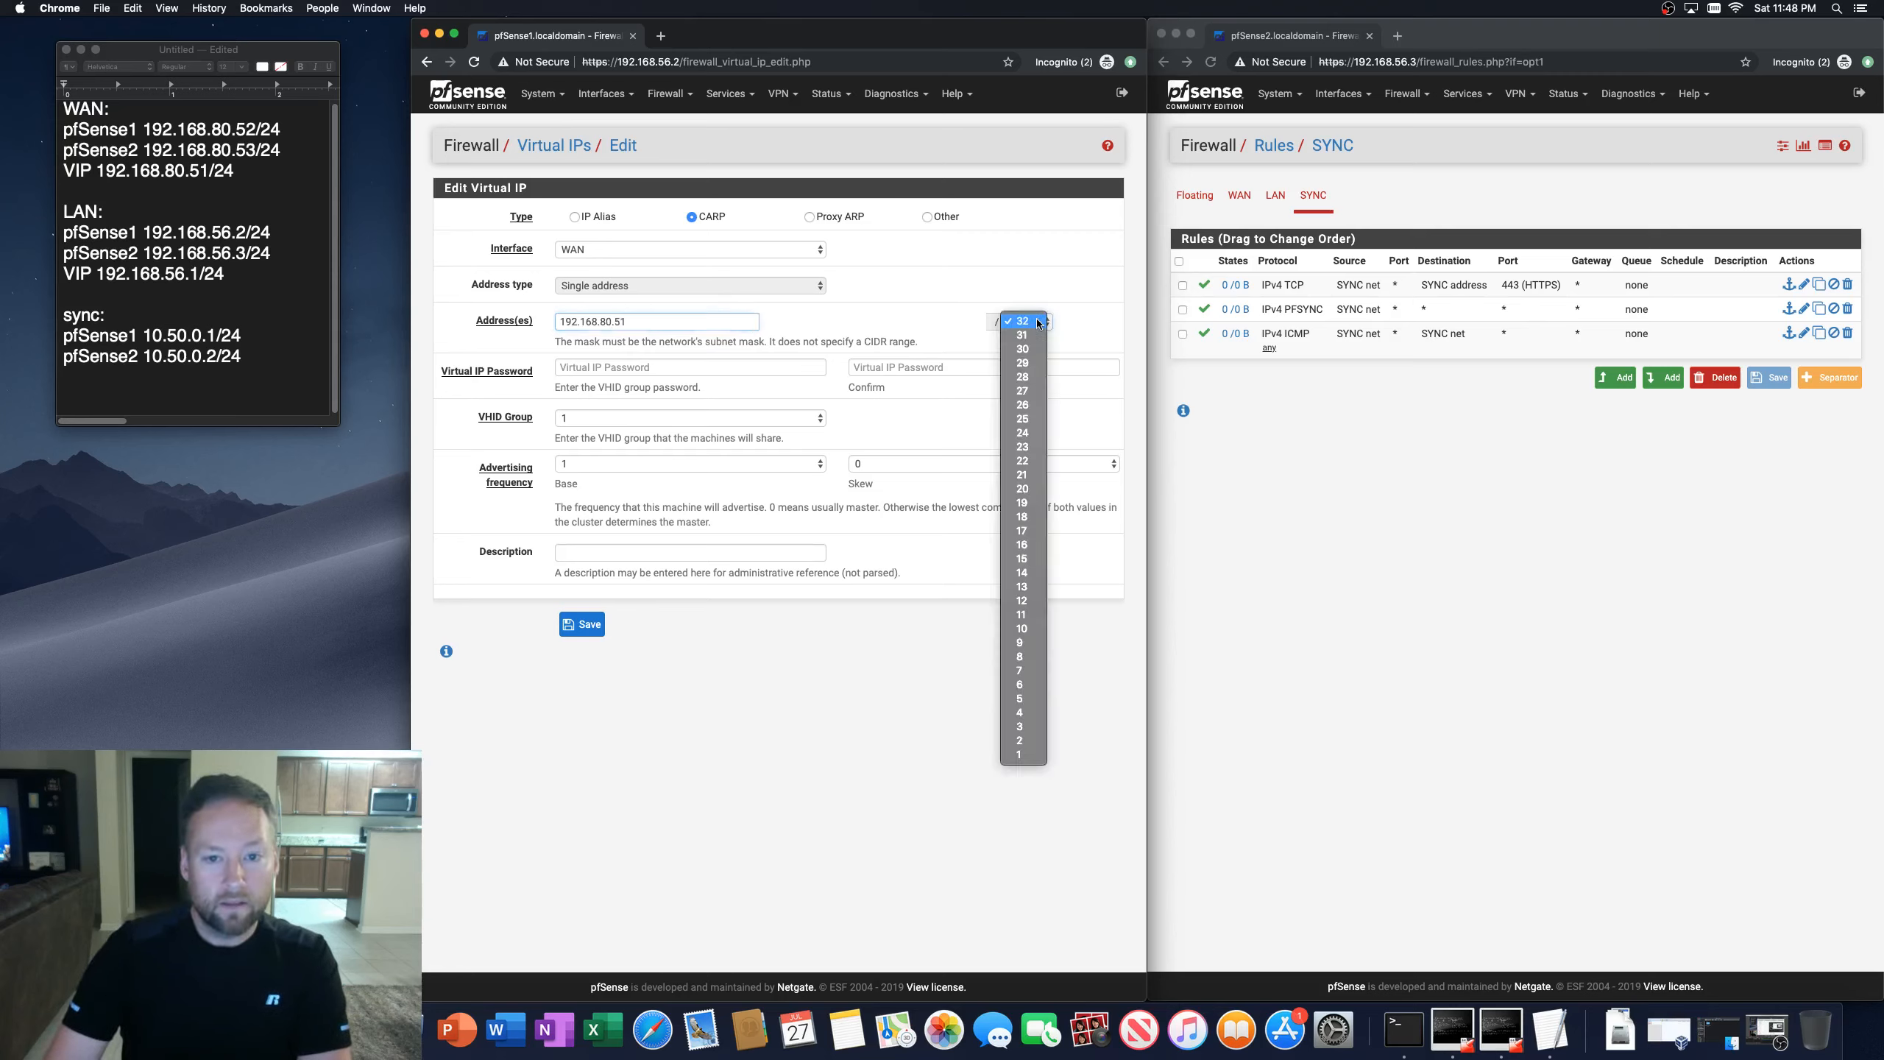
click(1022, 432)
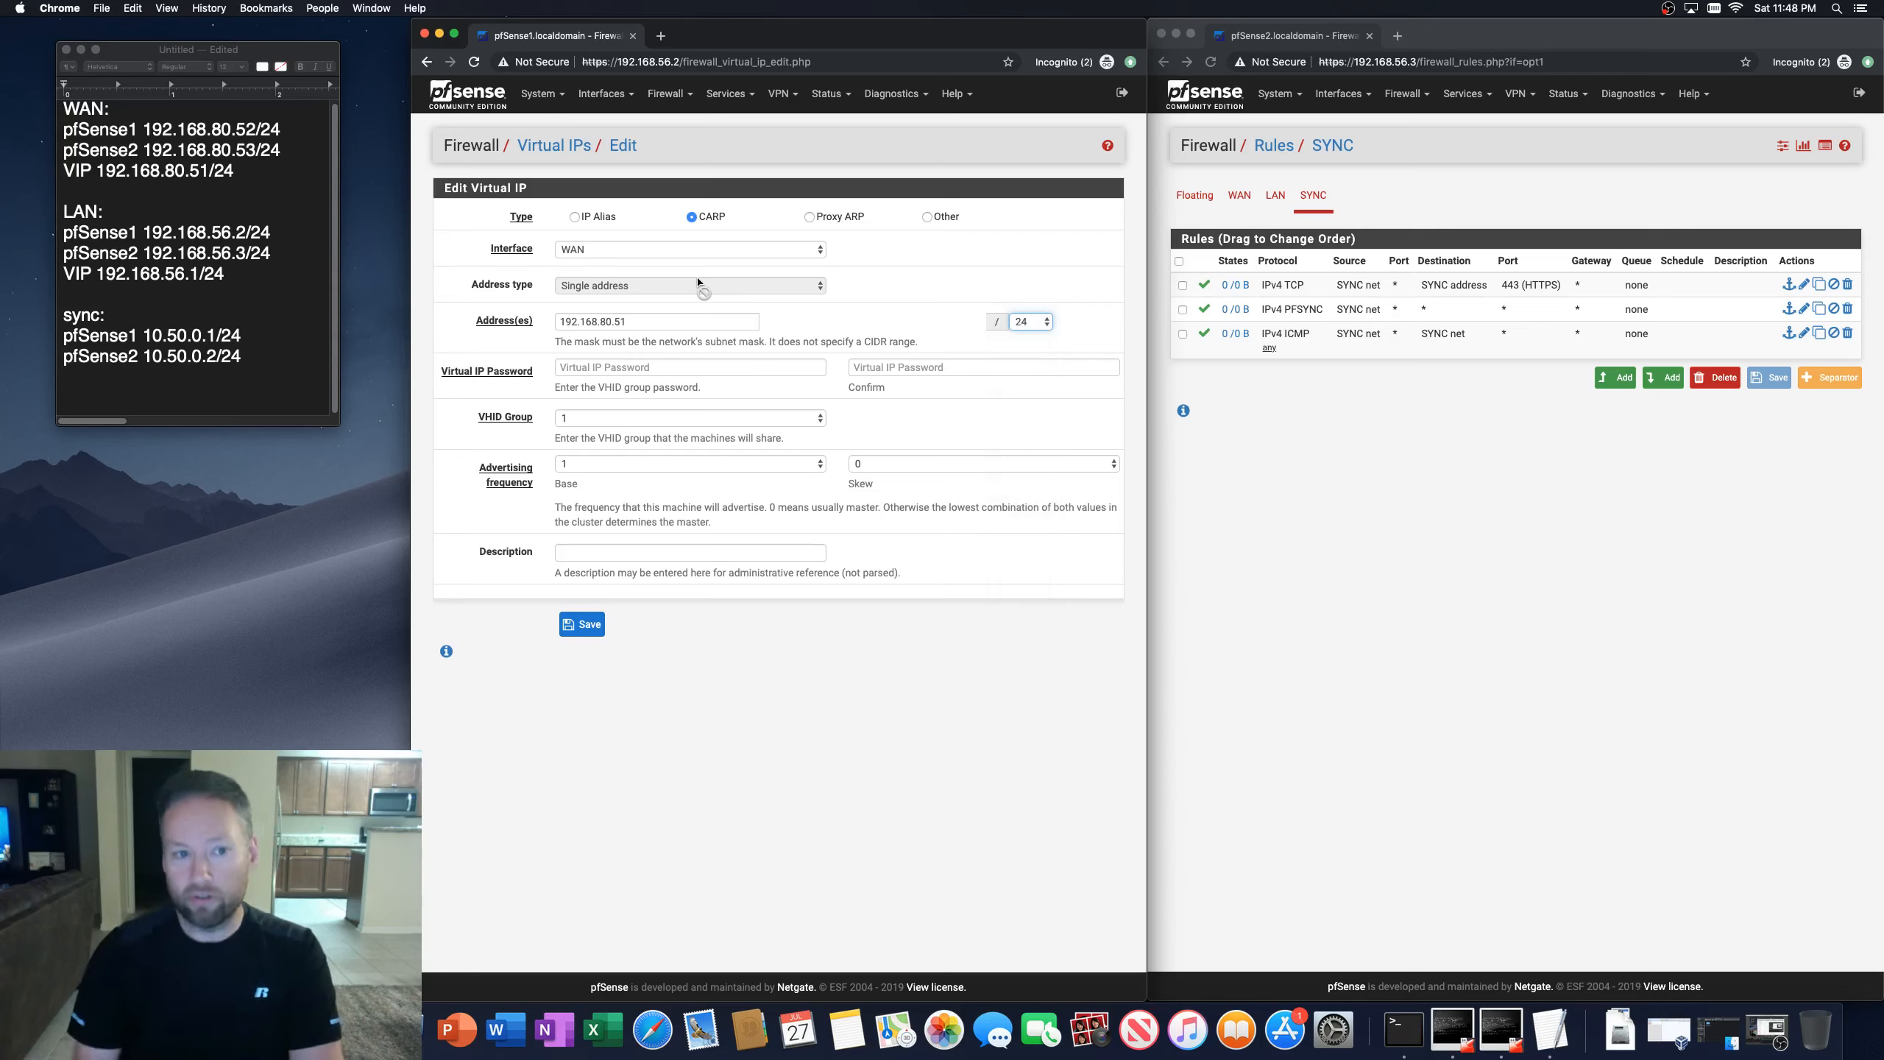
Step: Enter the virtual IP password and its confirmation
click(602, 373)
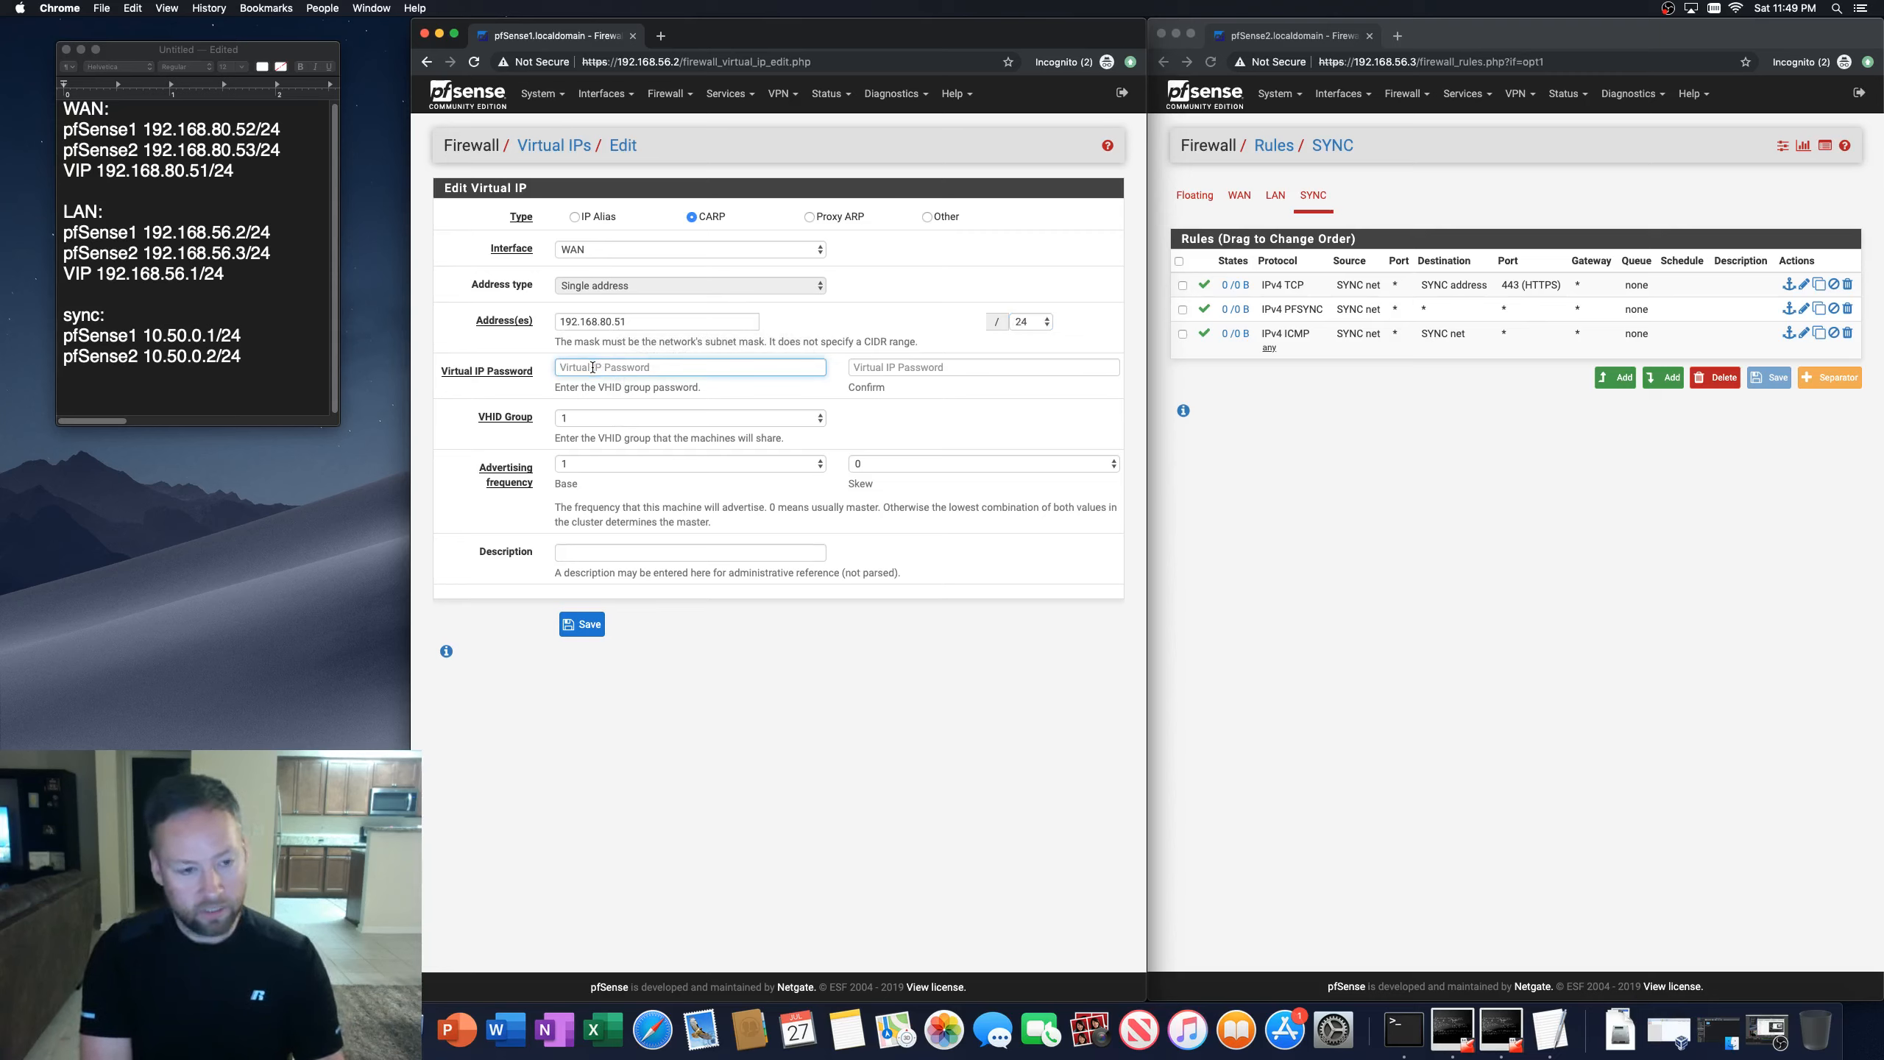
text(***)
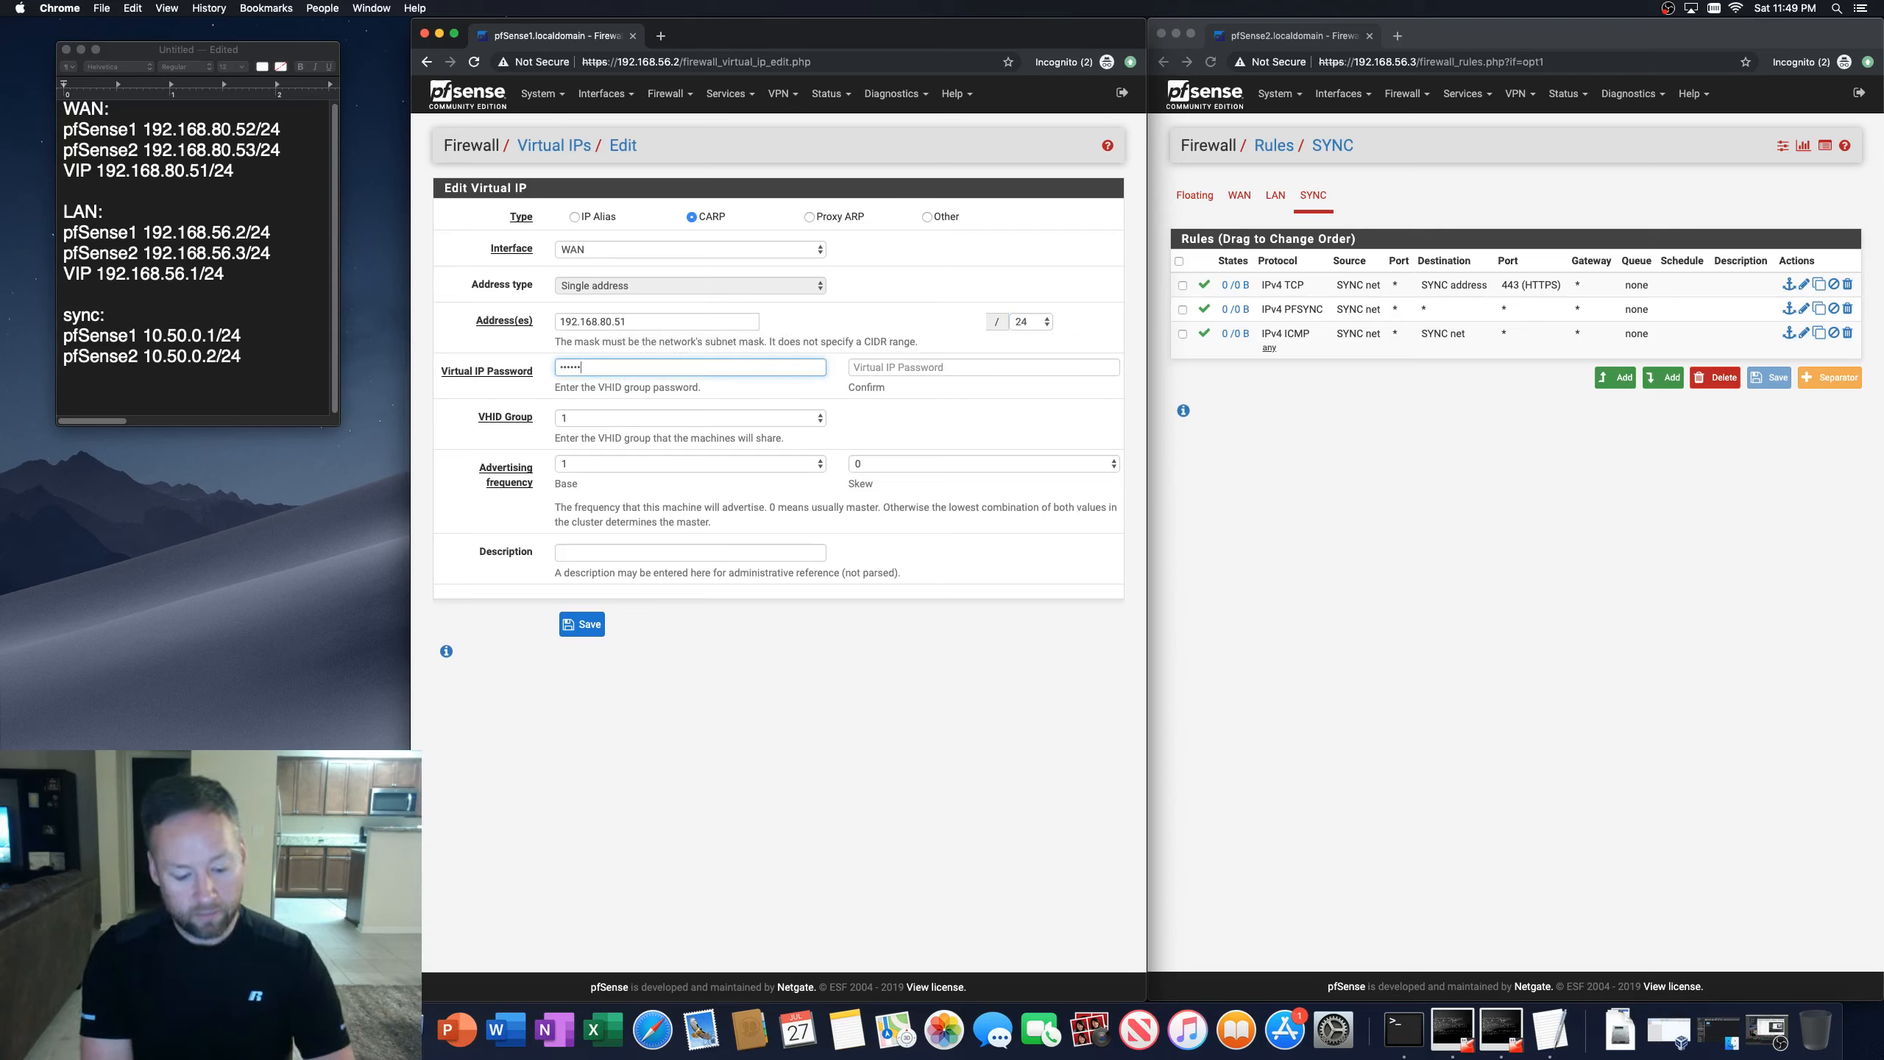
key(Tab)
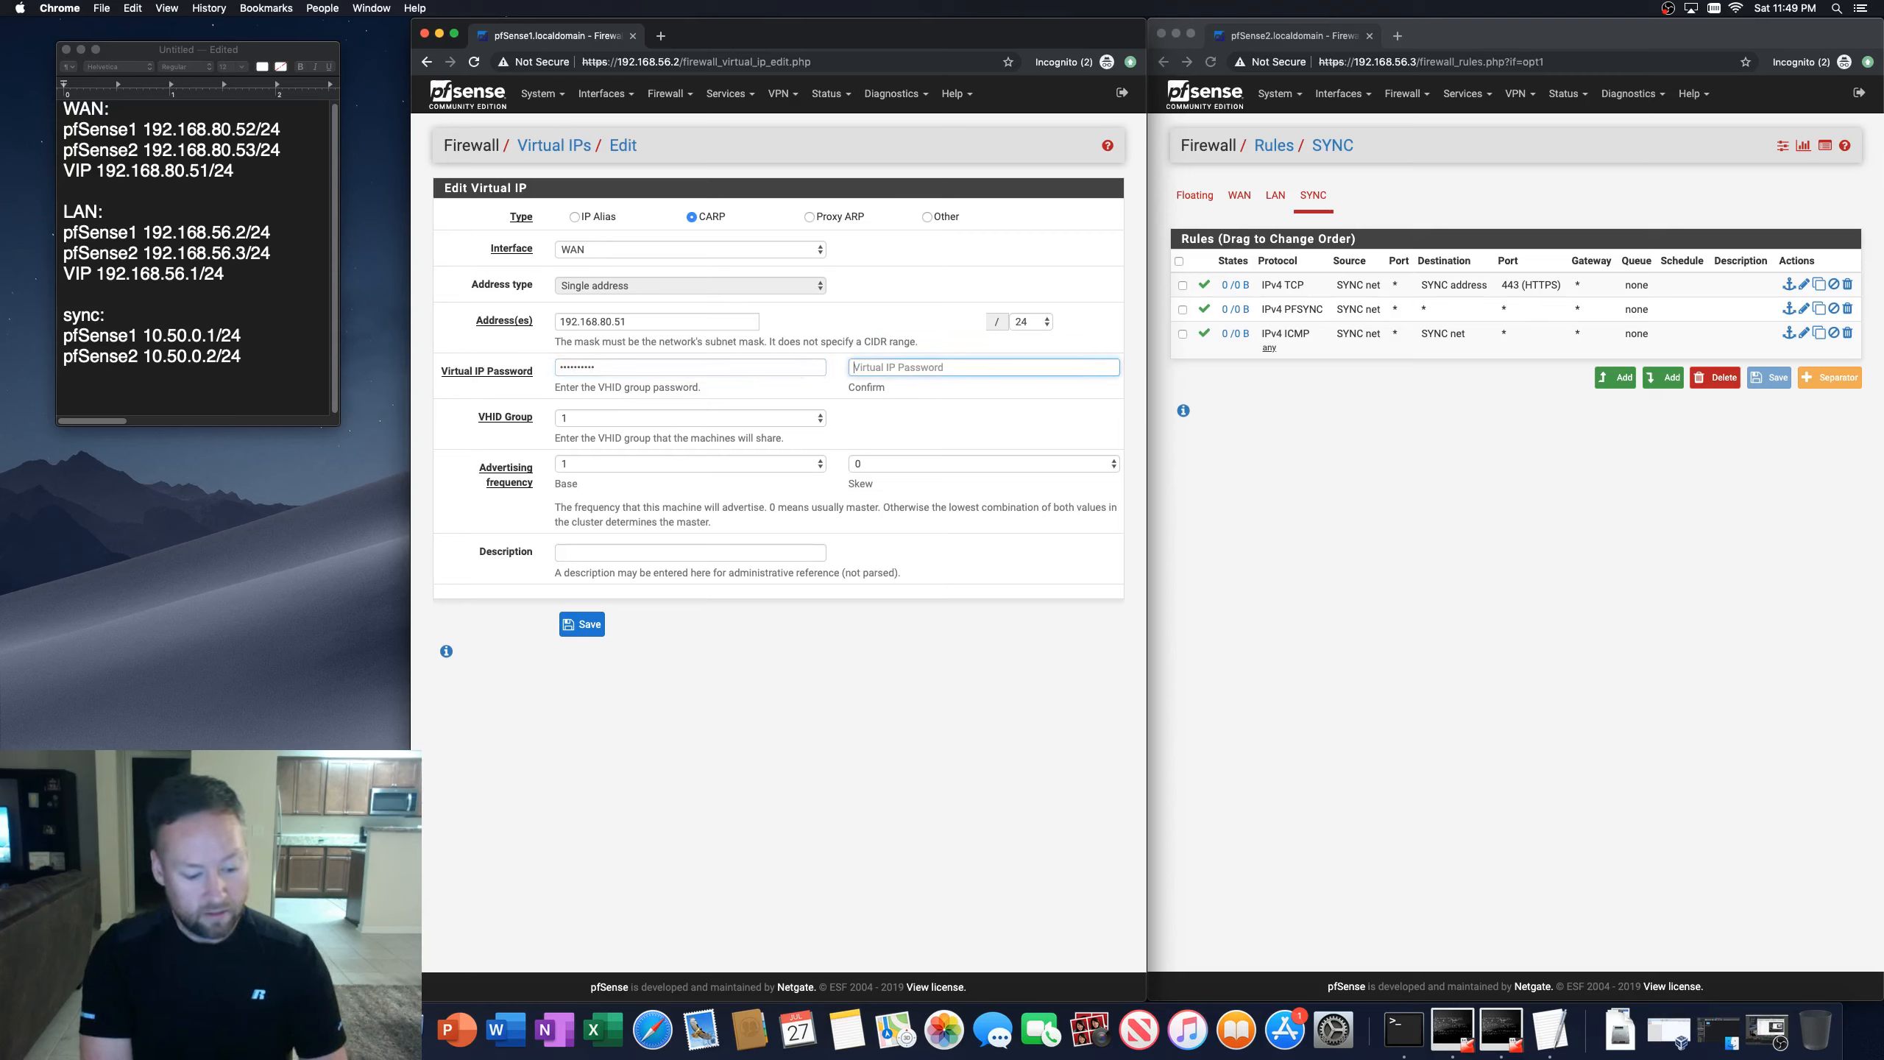
text(***)
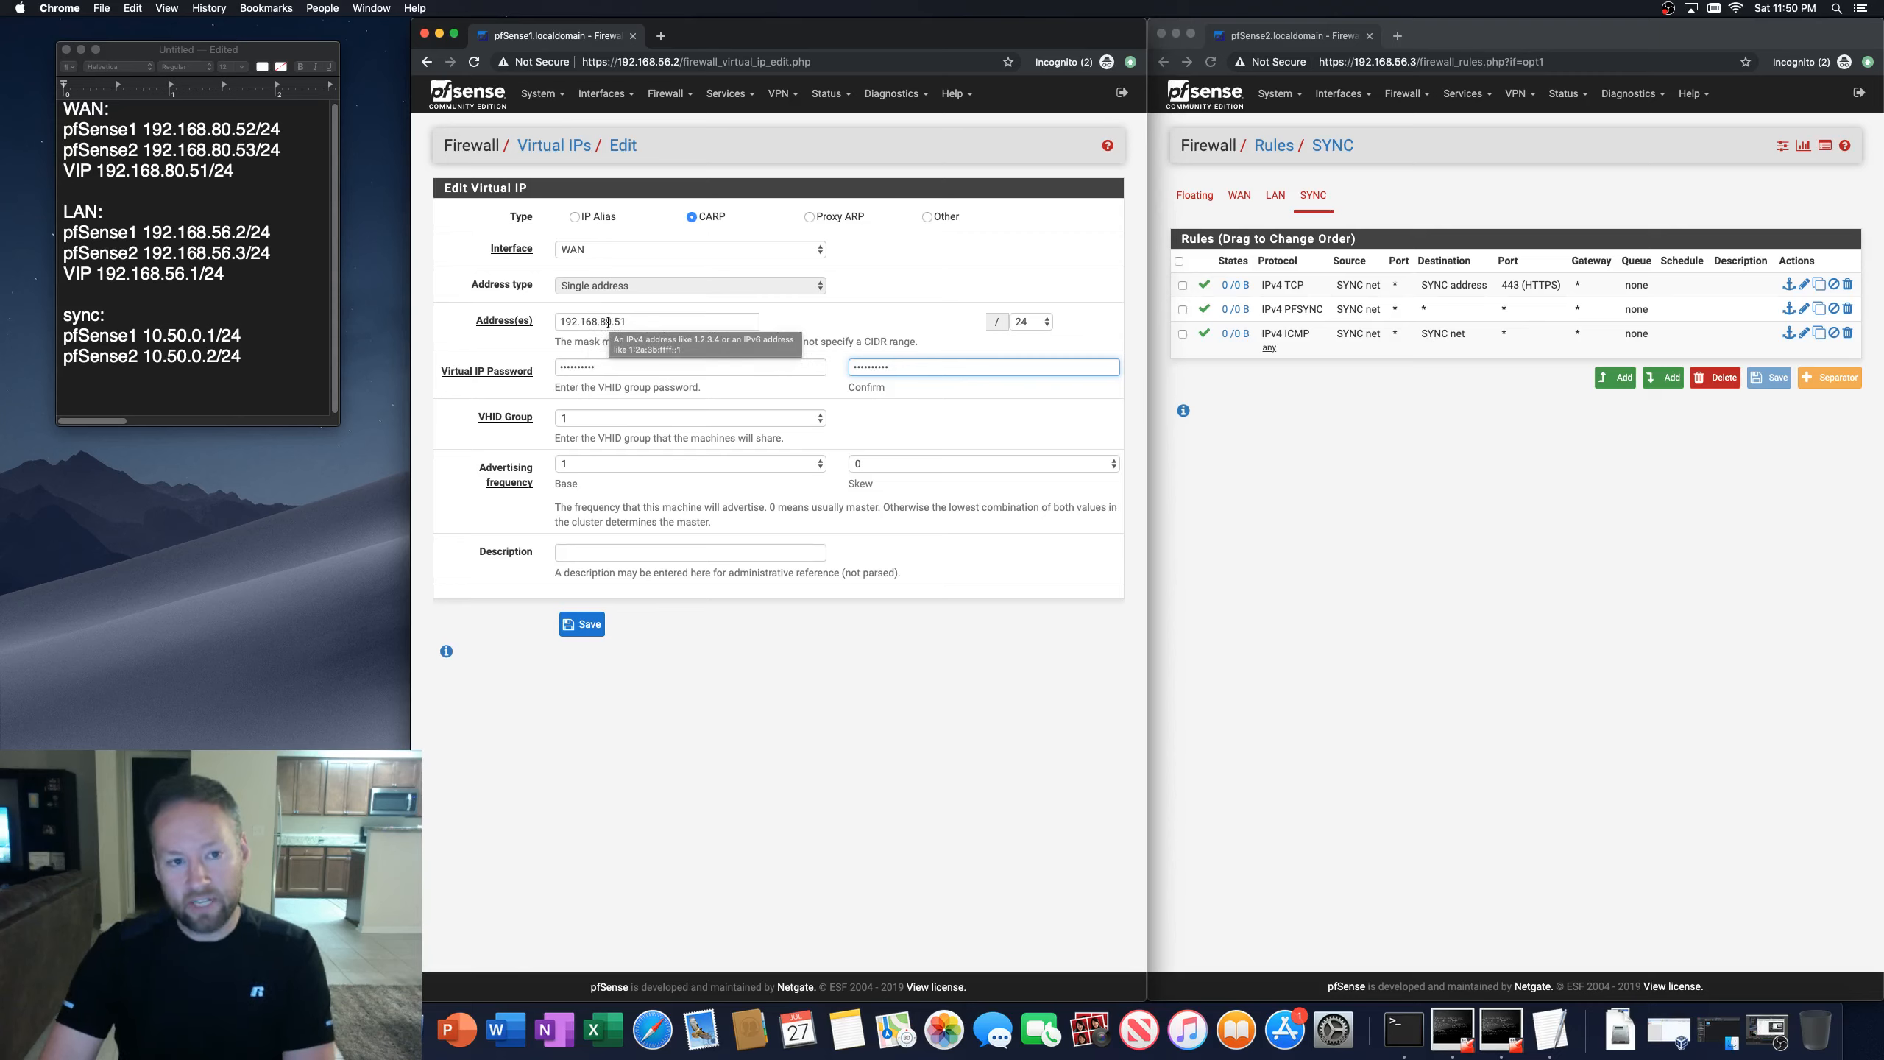
Step: Set the VHID group to 80
drag(600, 321, 607, 322)
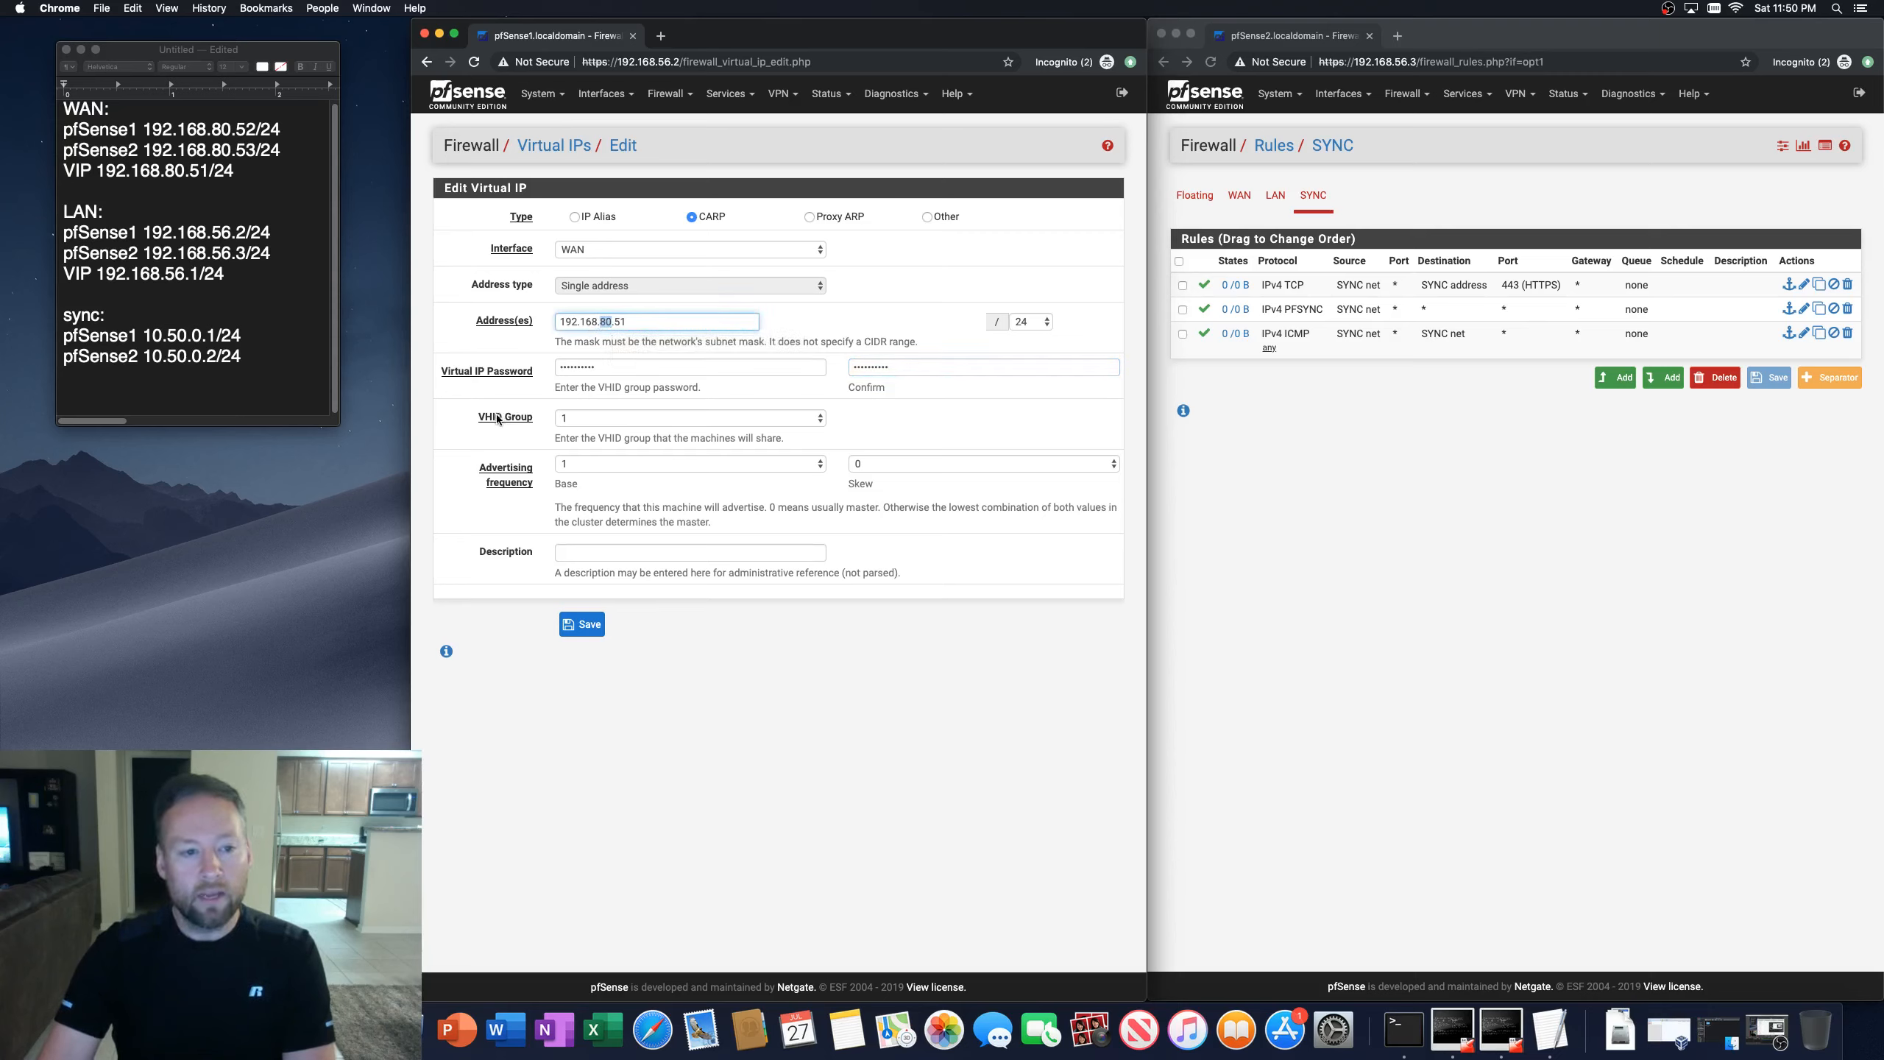
click(674, 419)
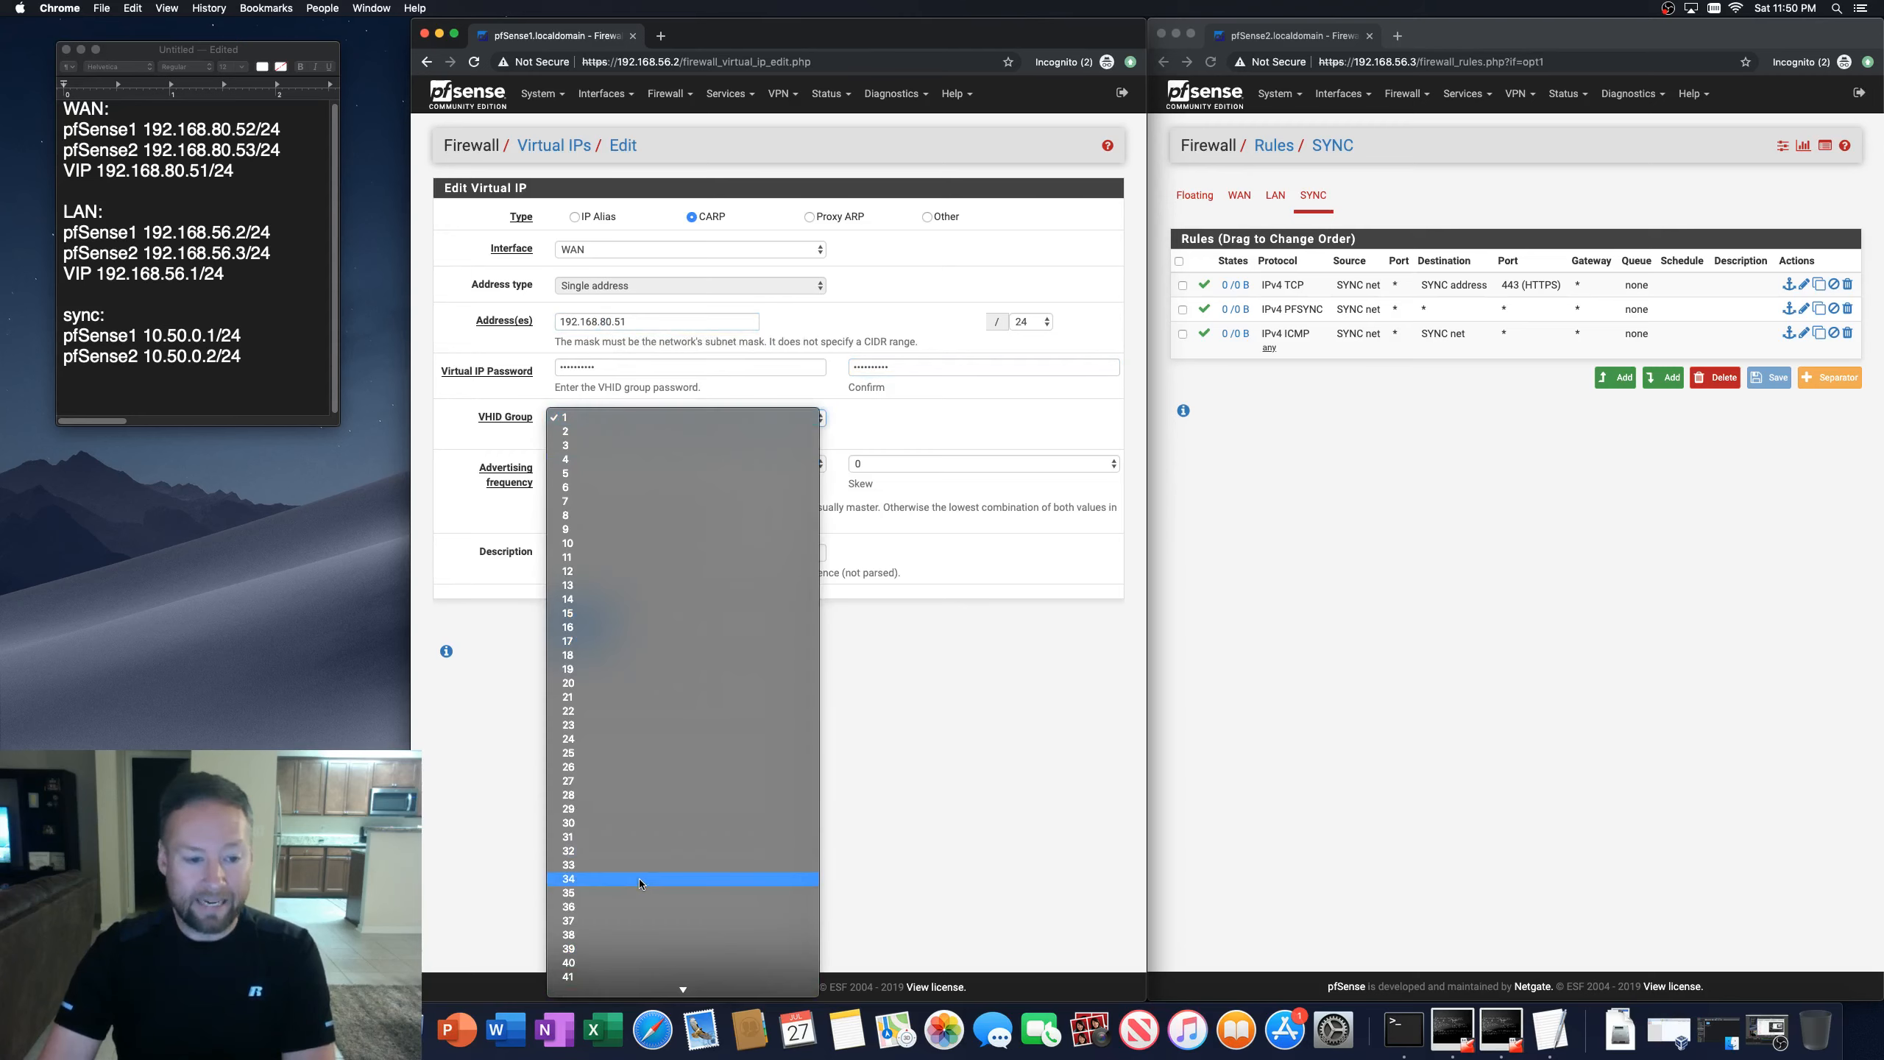
scroll(640, 877, down, 5)
scroll(630, 742, down, 5)
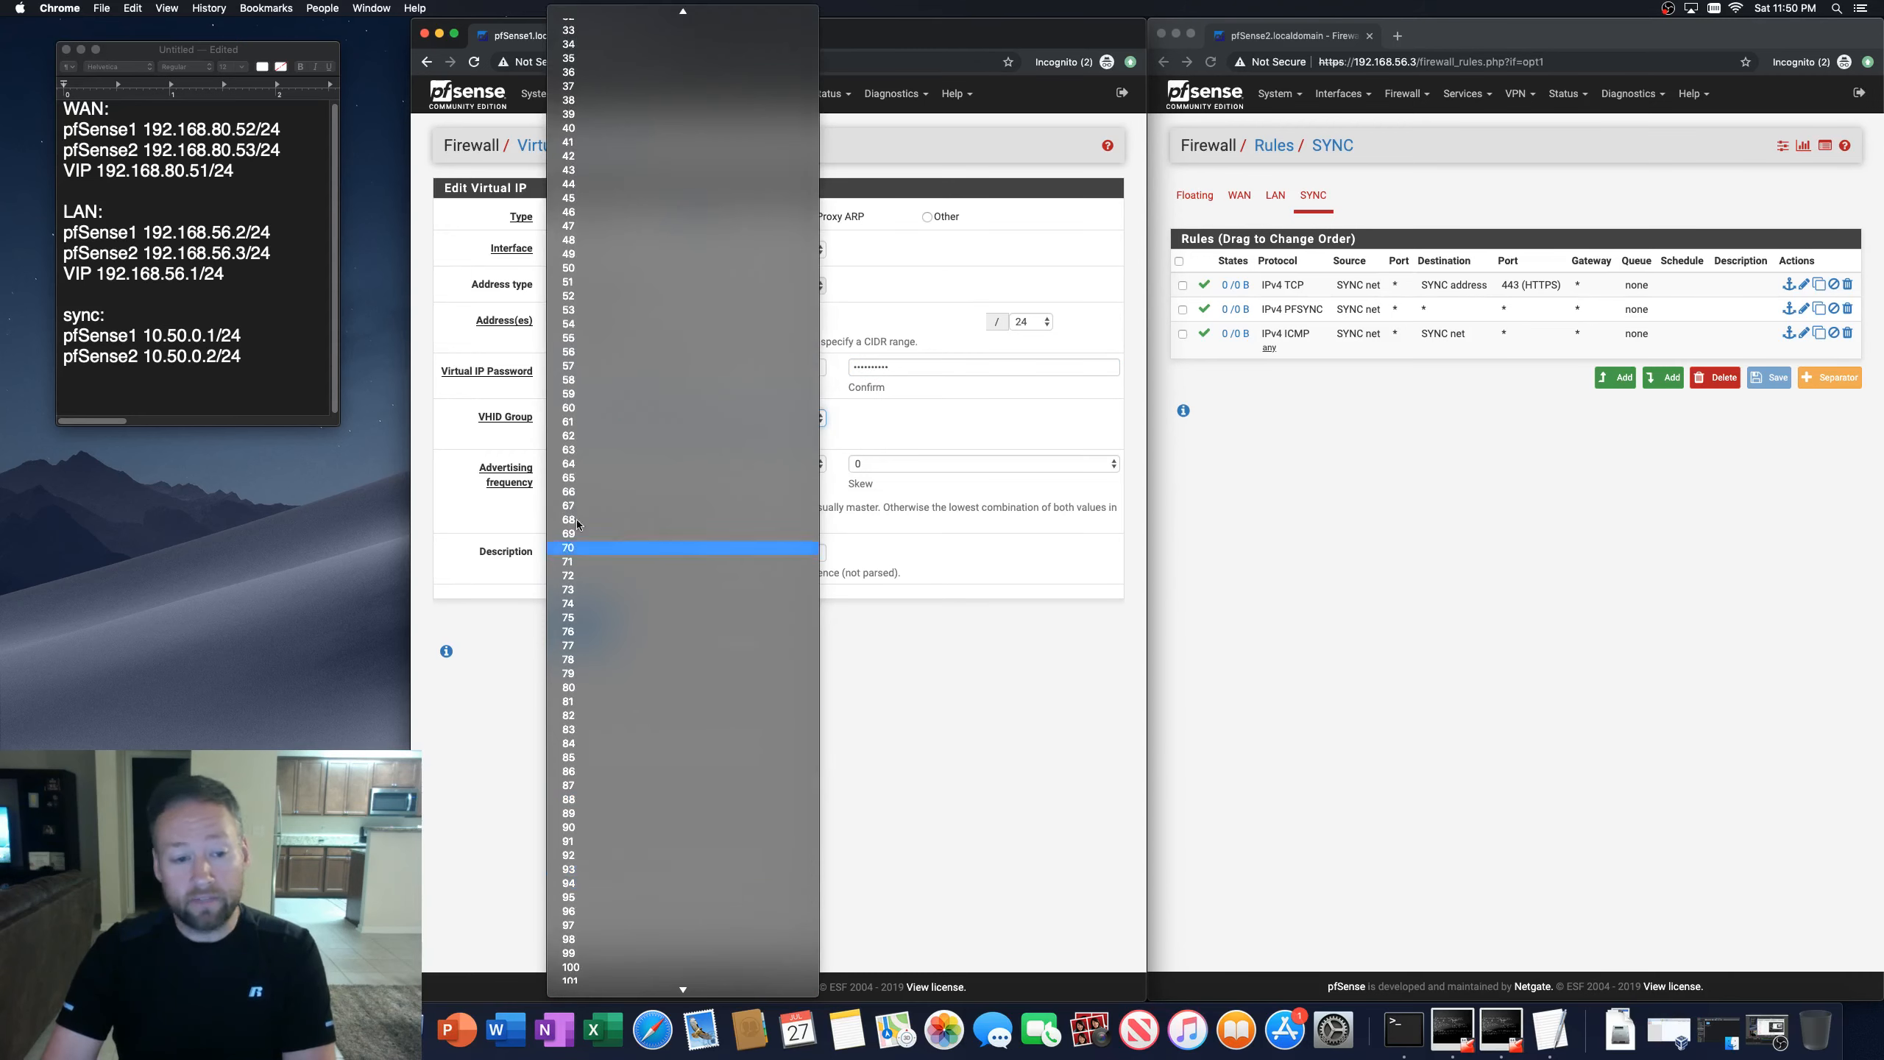
click(582, 685)
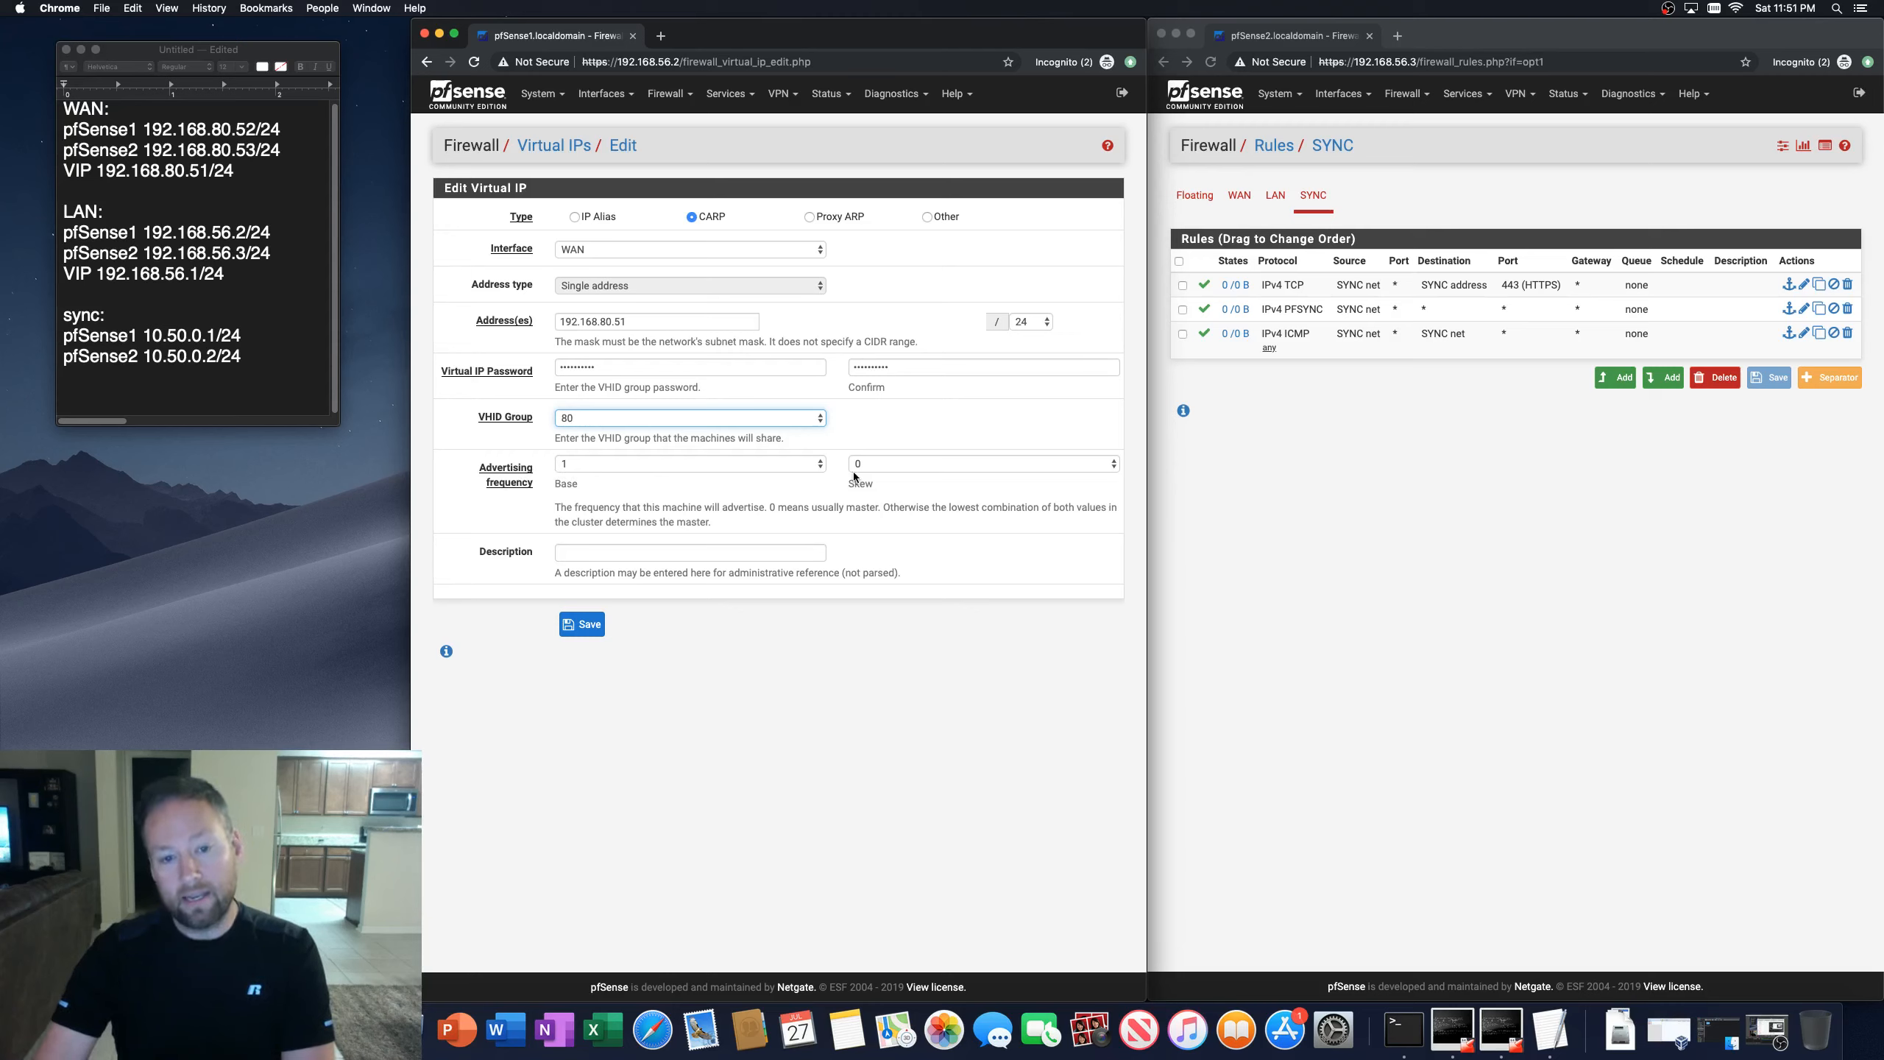
Step: Describe the virtual IP as WAN VIP and save it
click(637, 550)
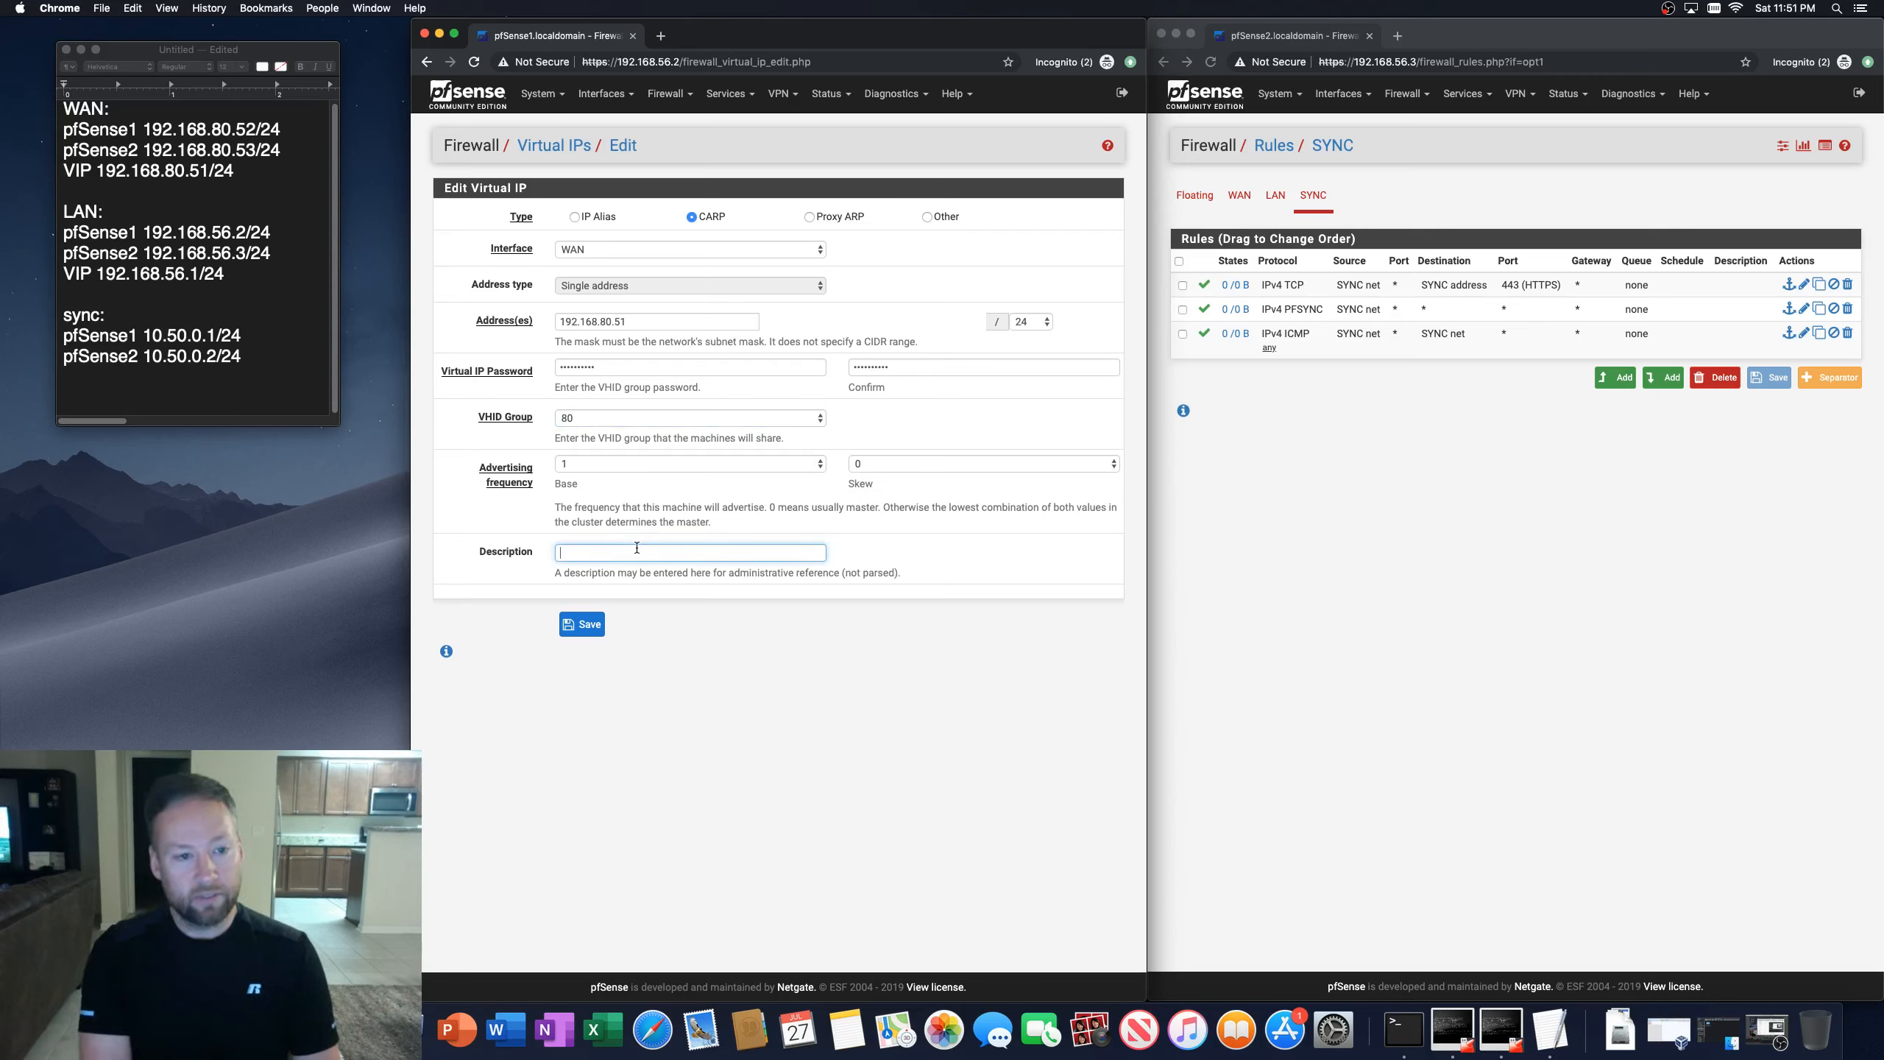
text(WAN)
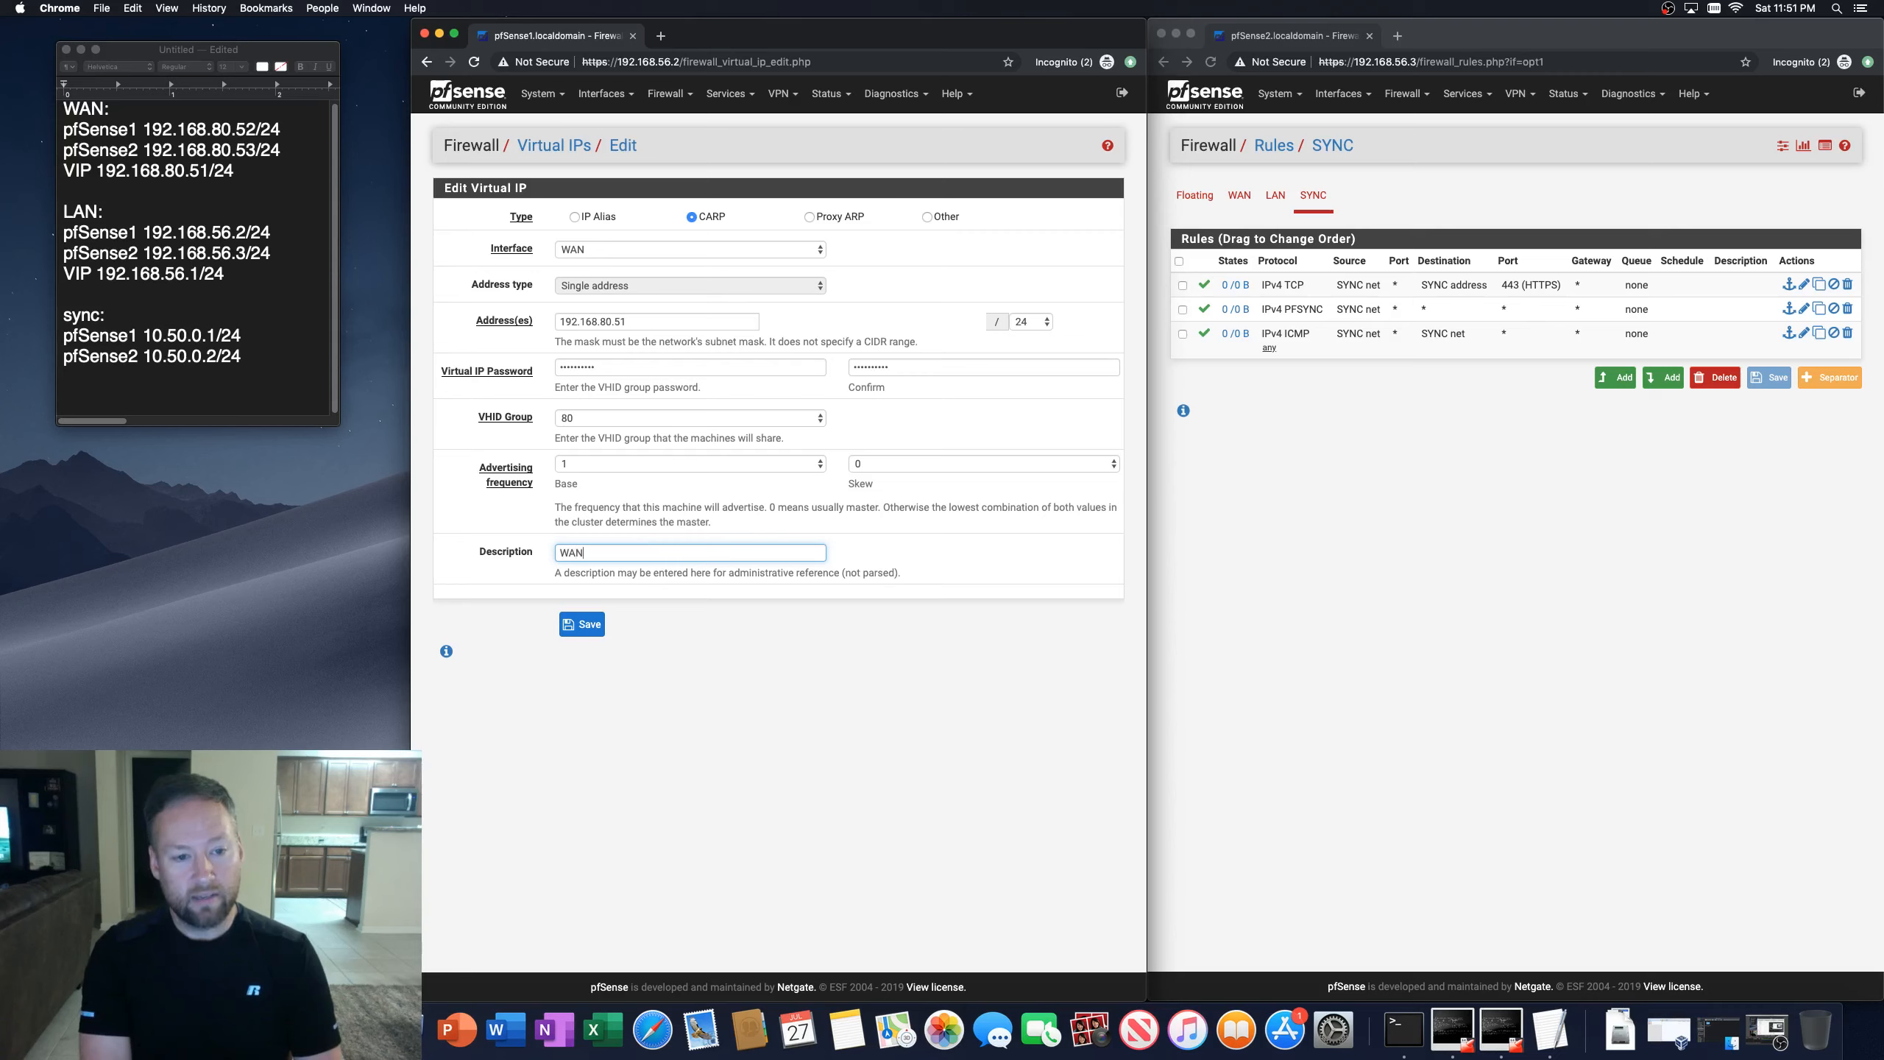
text( VIP)
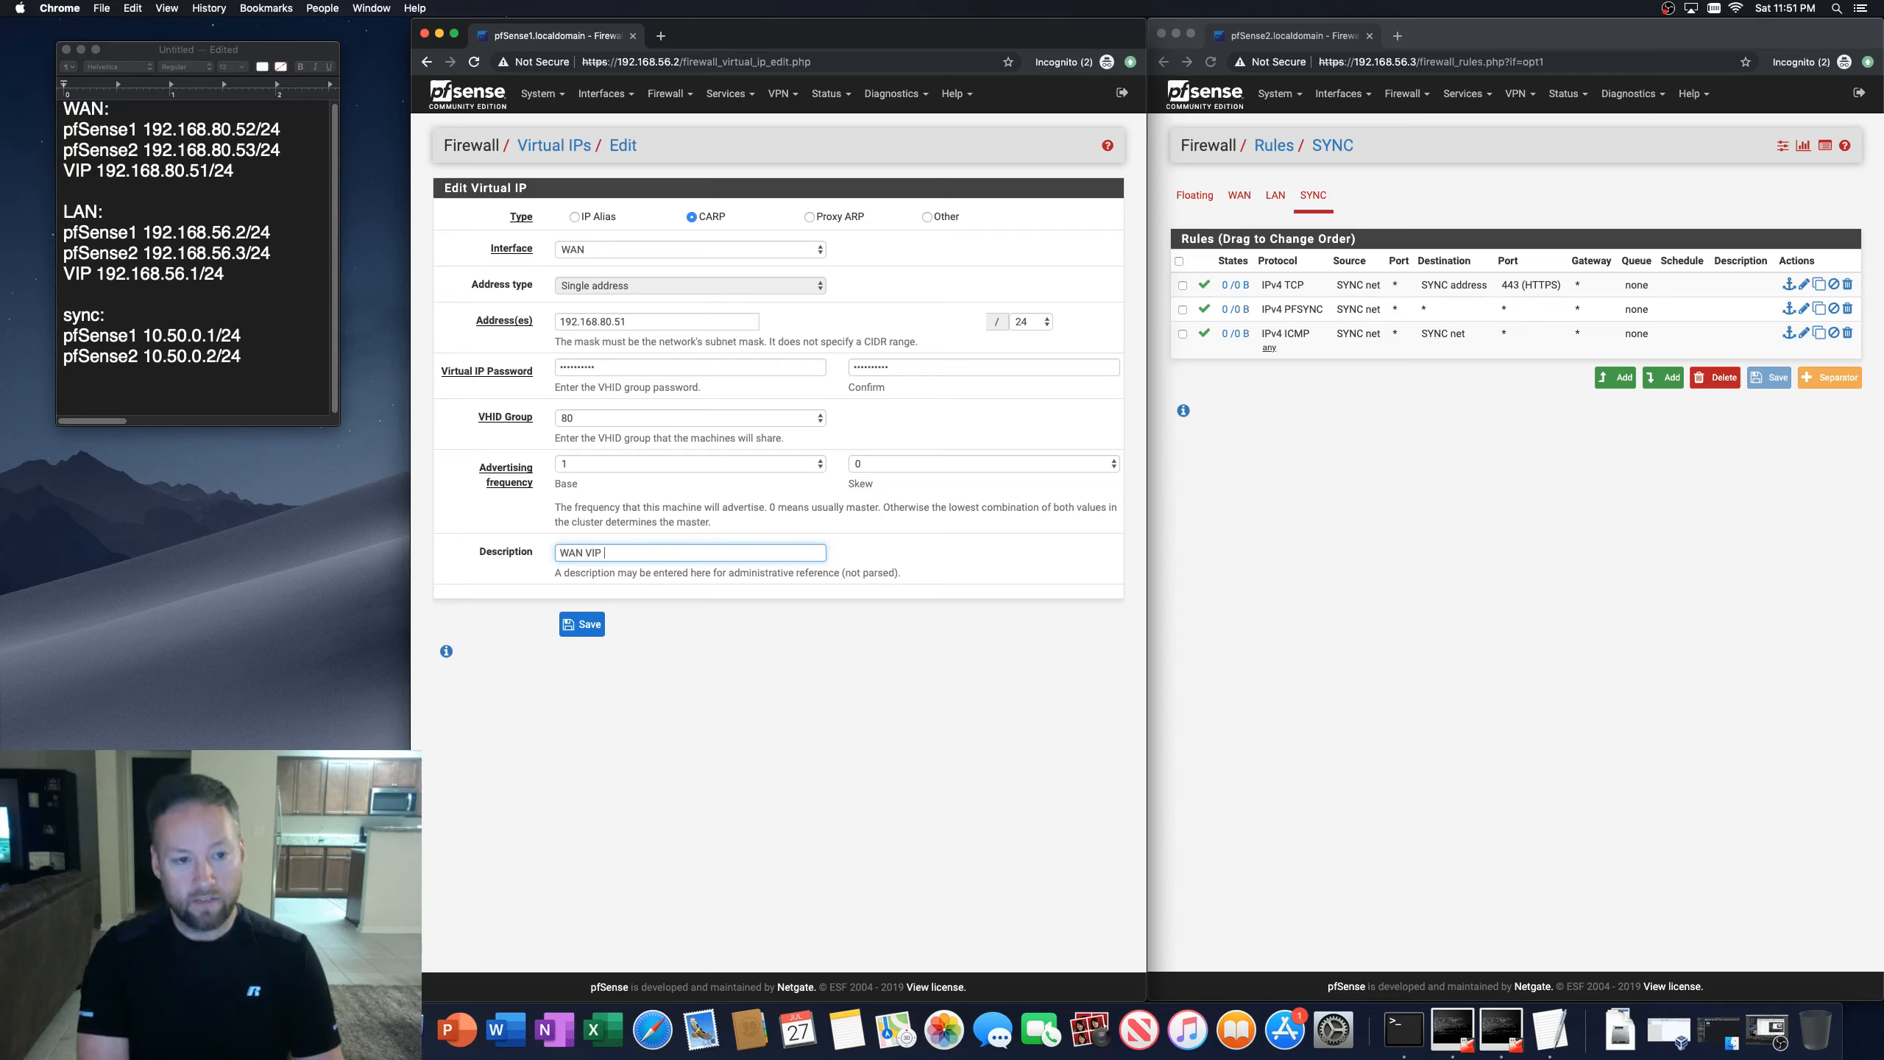
click(582, 625)
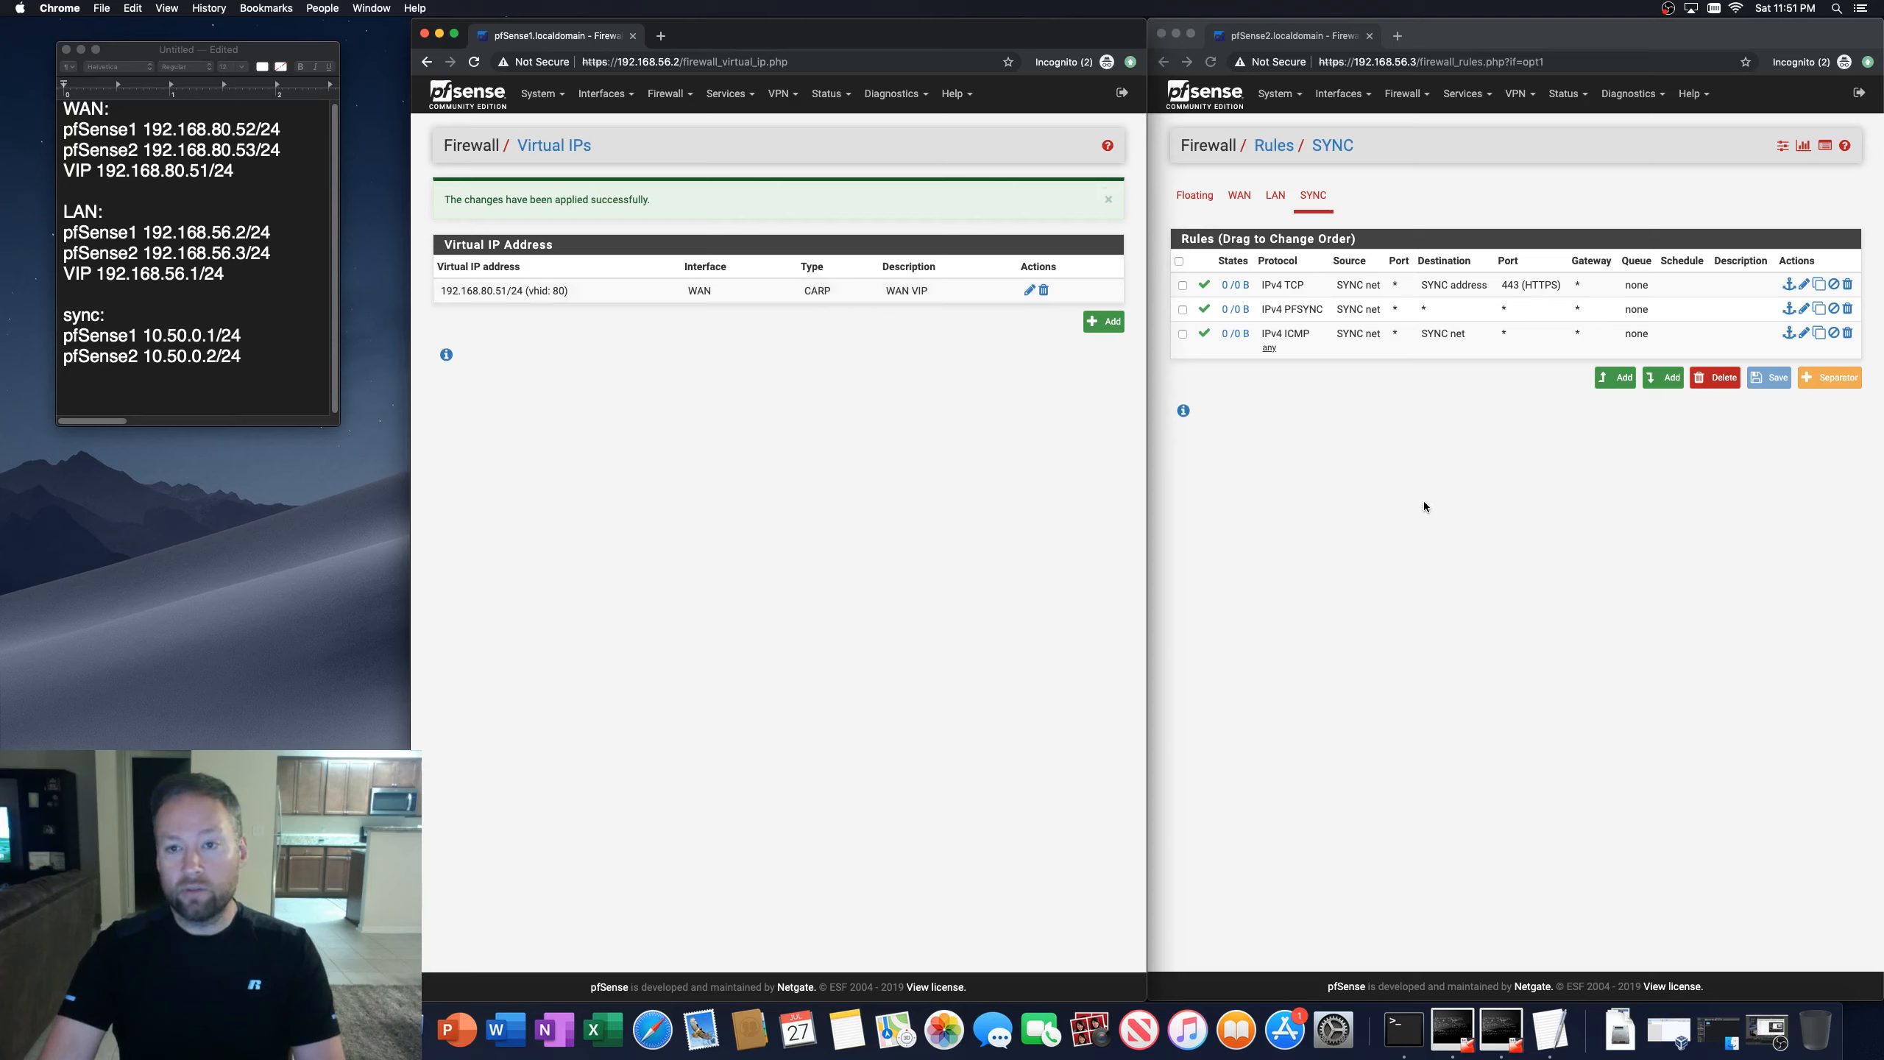
Step: Open the Virtual IPs list on the second firewall to check the synchronized virtual IP
click(1404, 94)
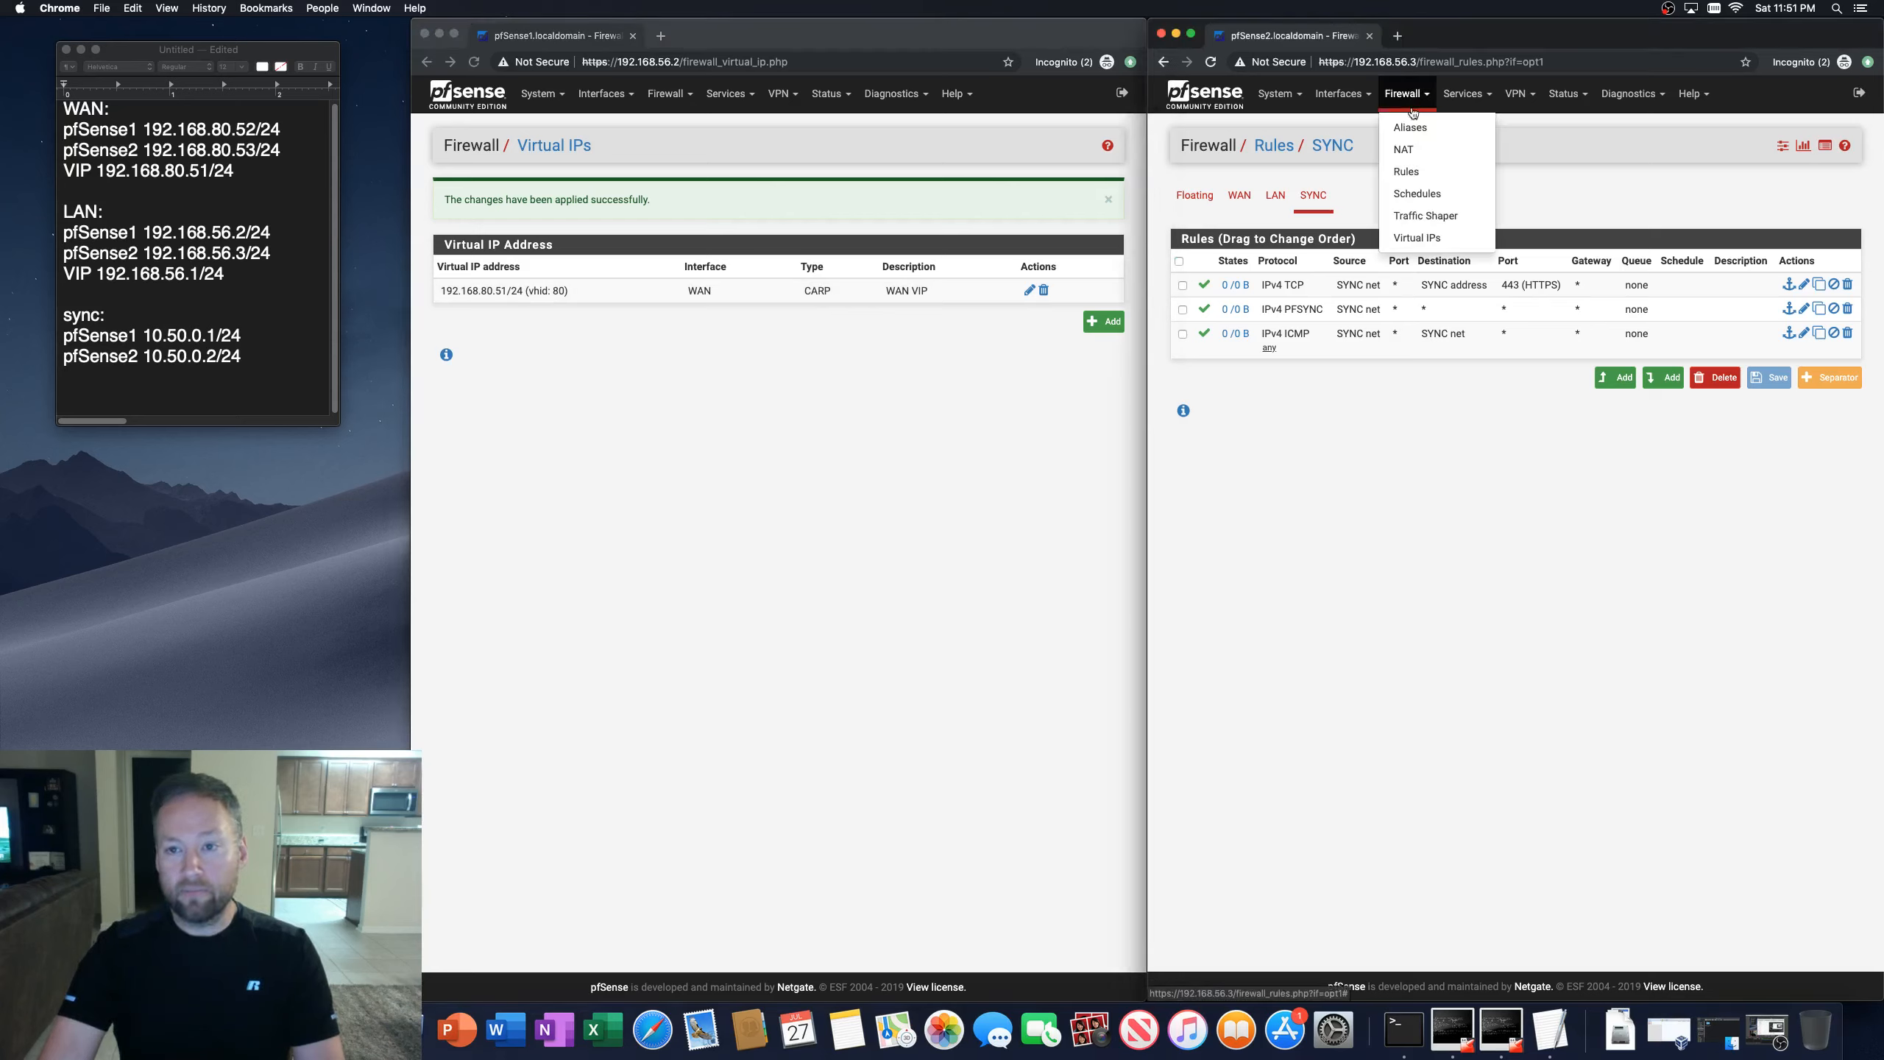
click(1407, 239)
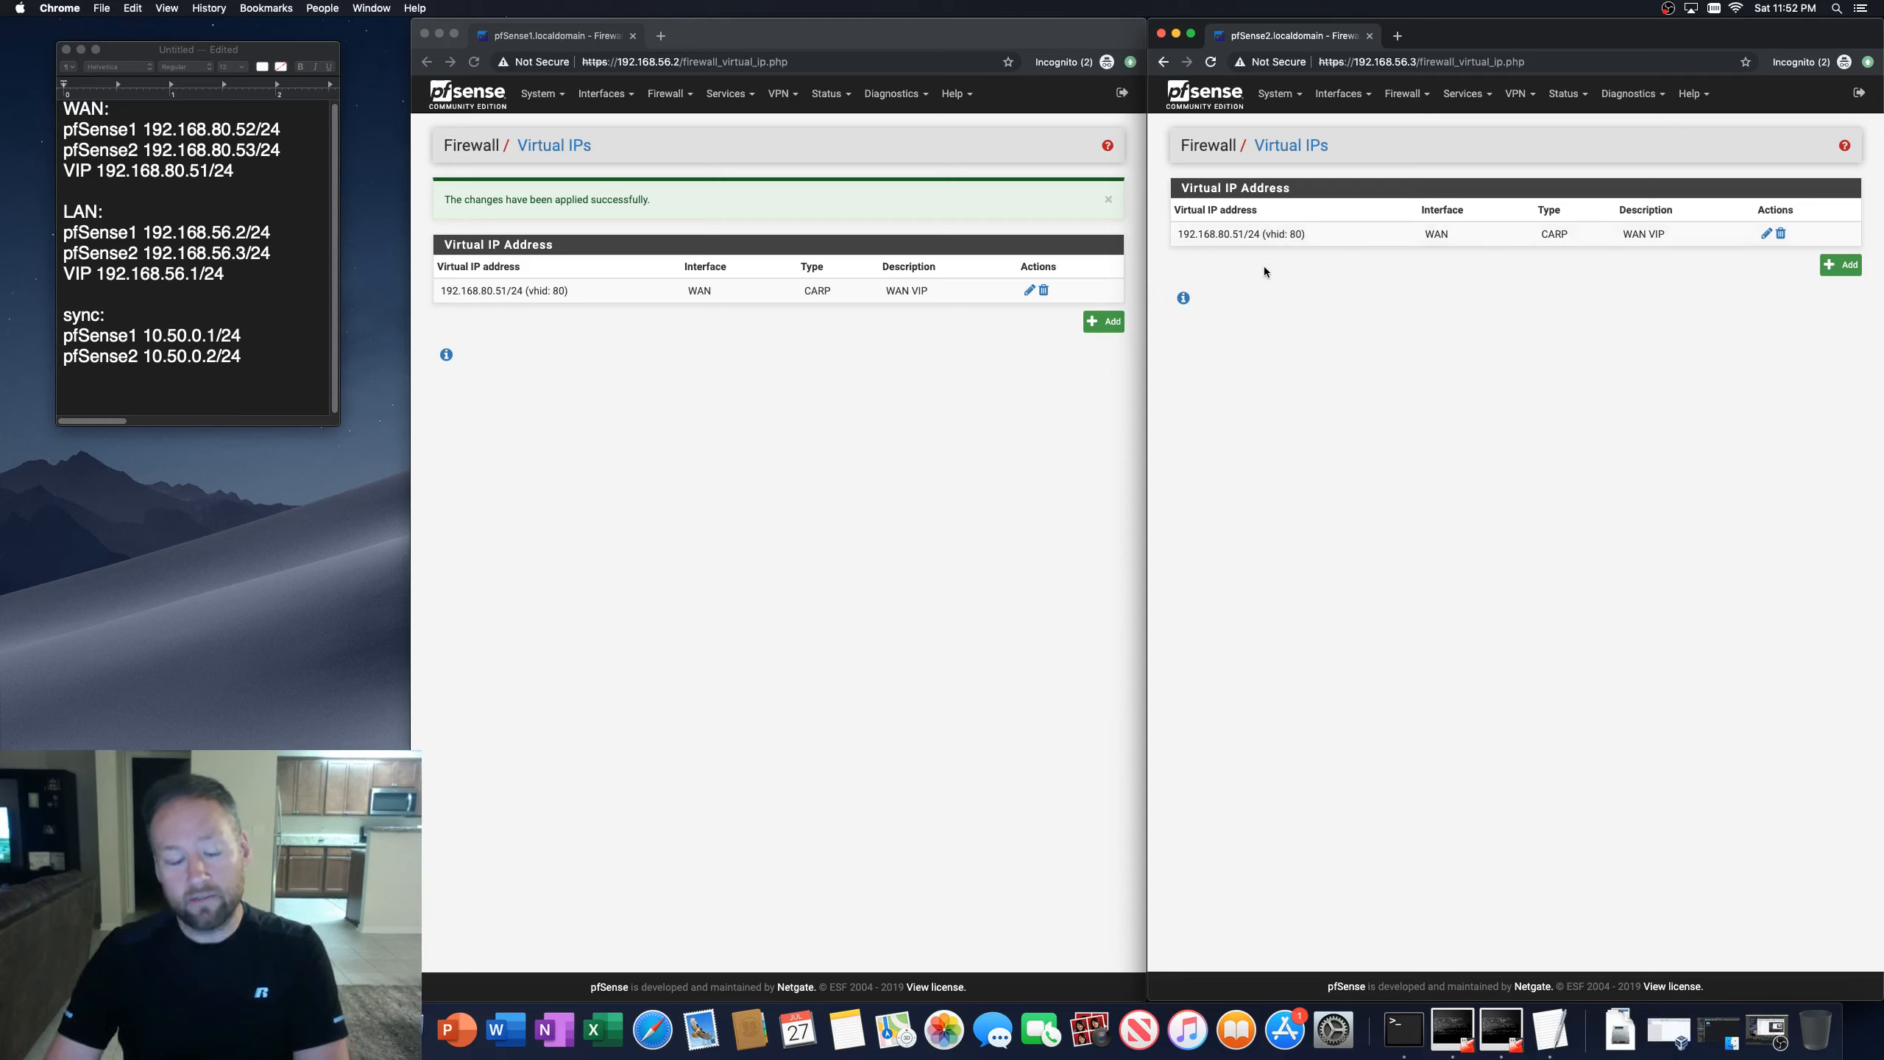
click(562, 409)
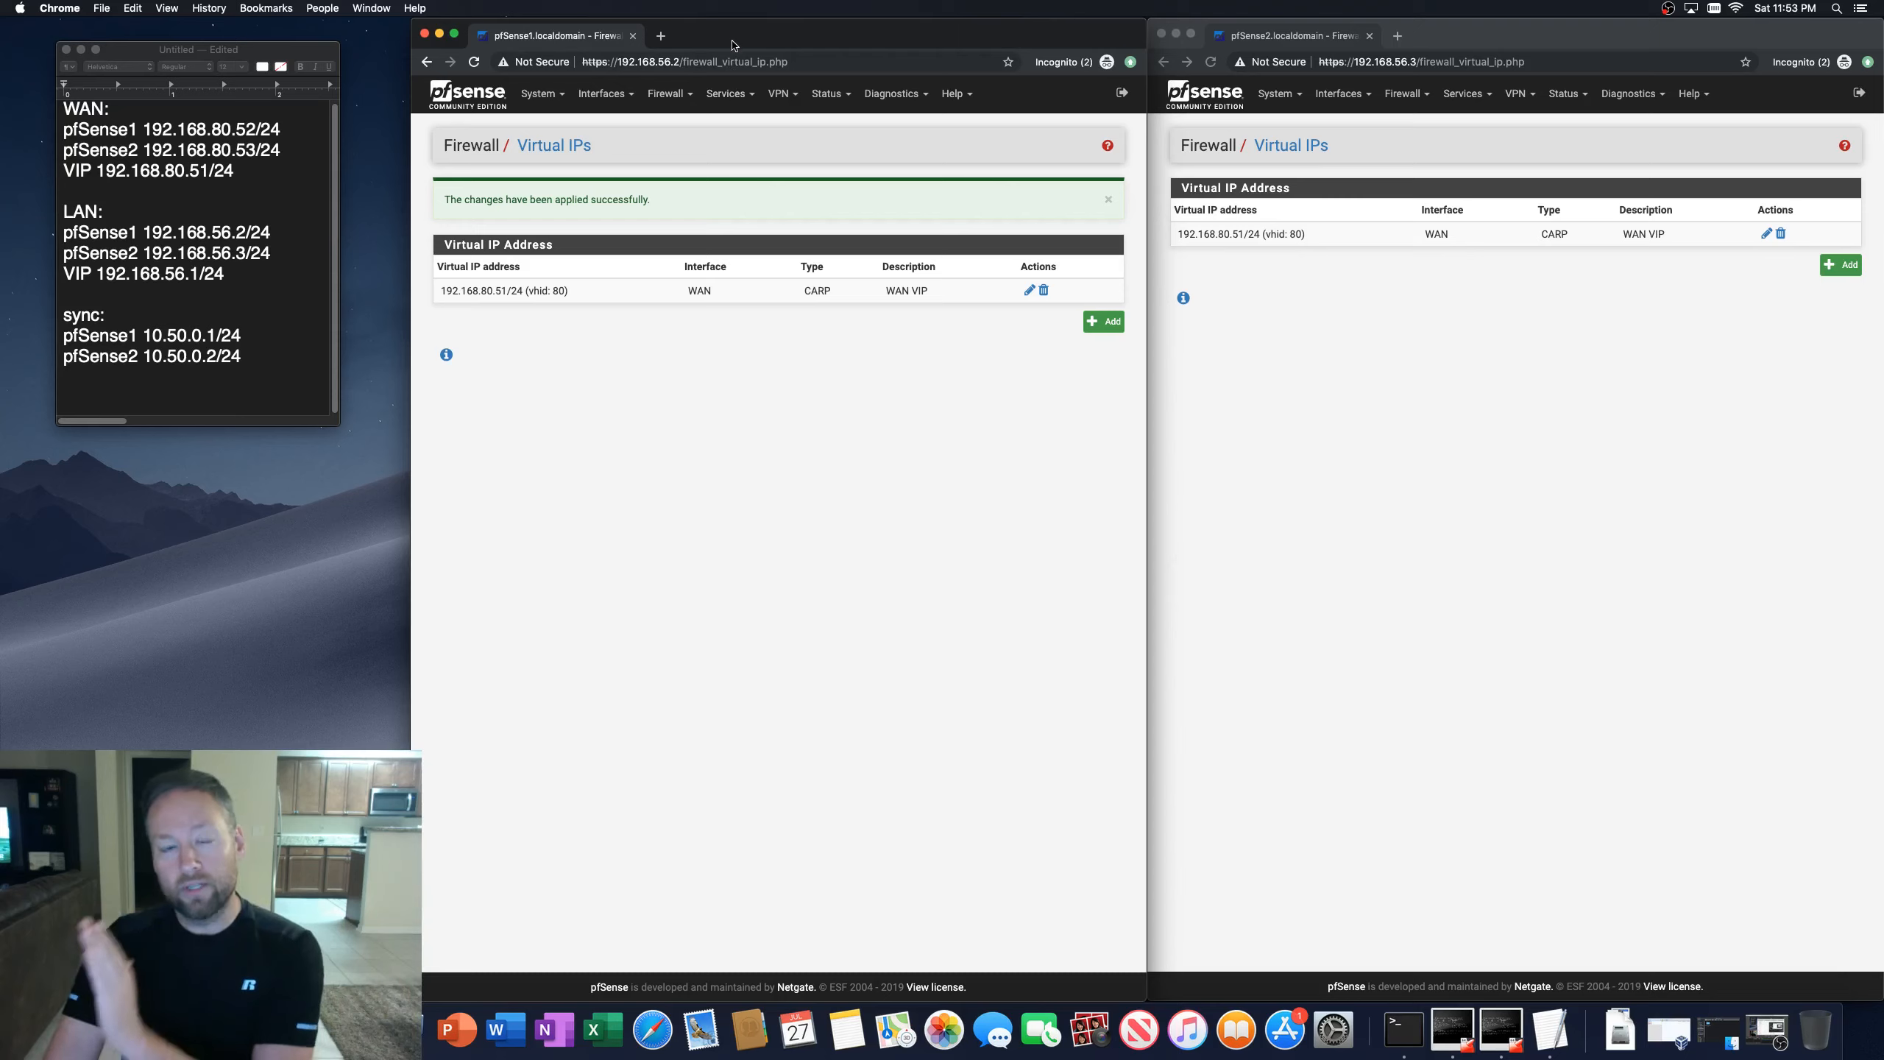
click(1623, 320)
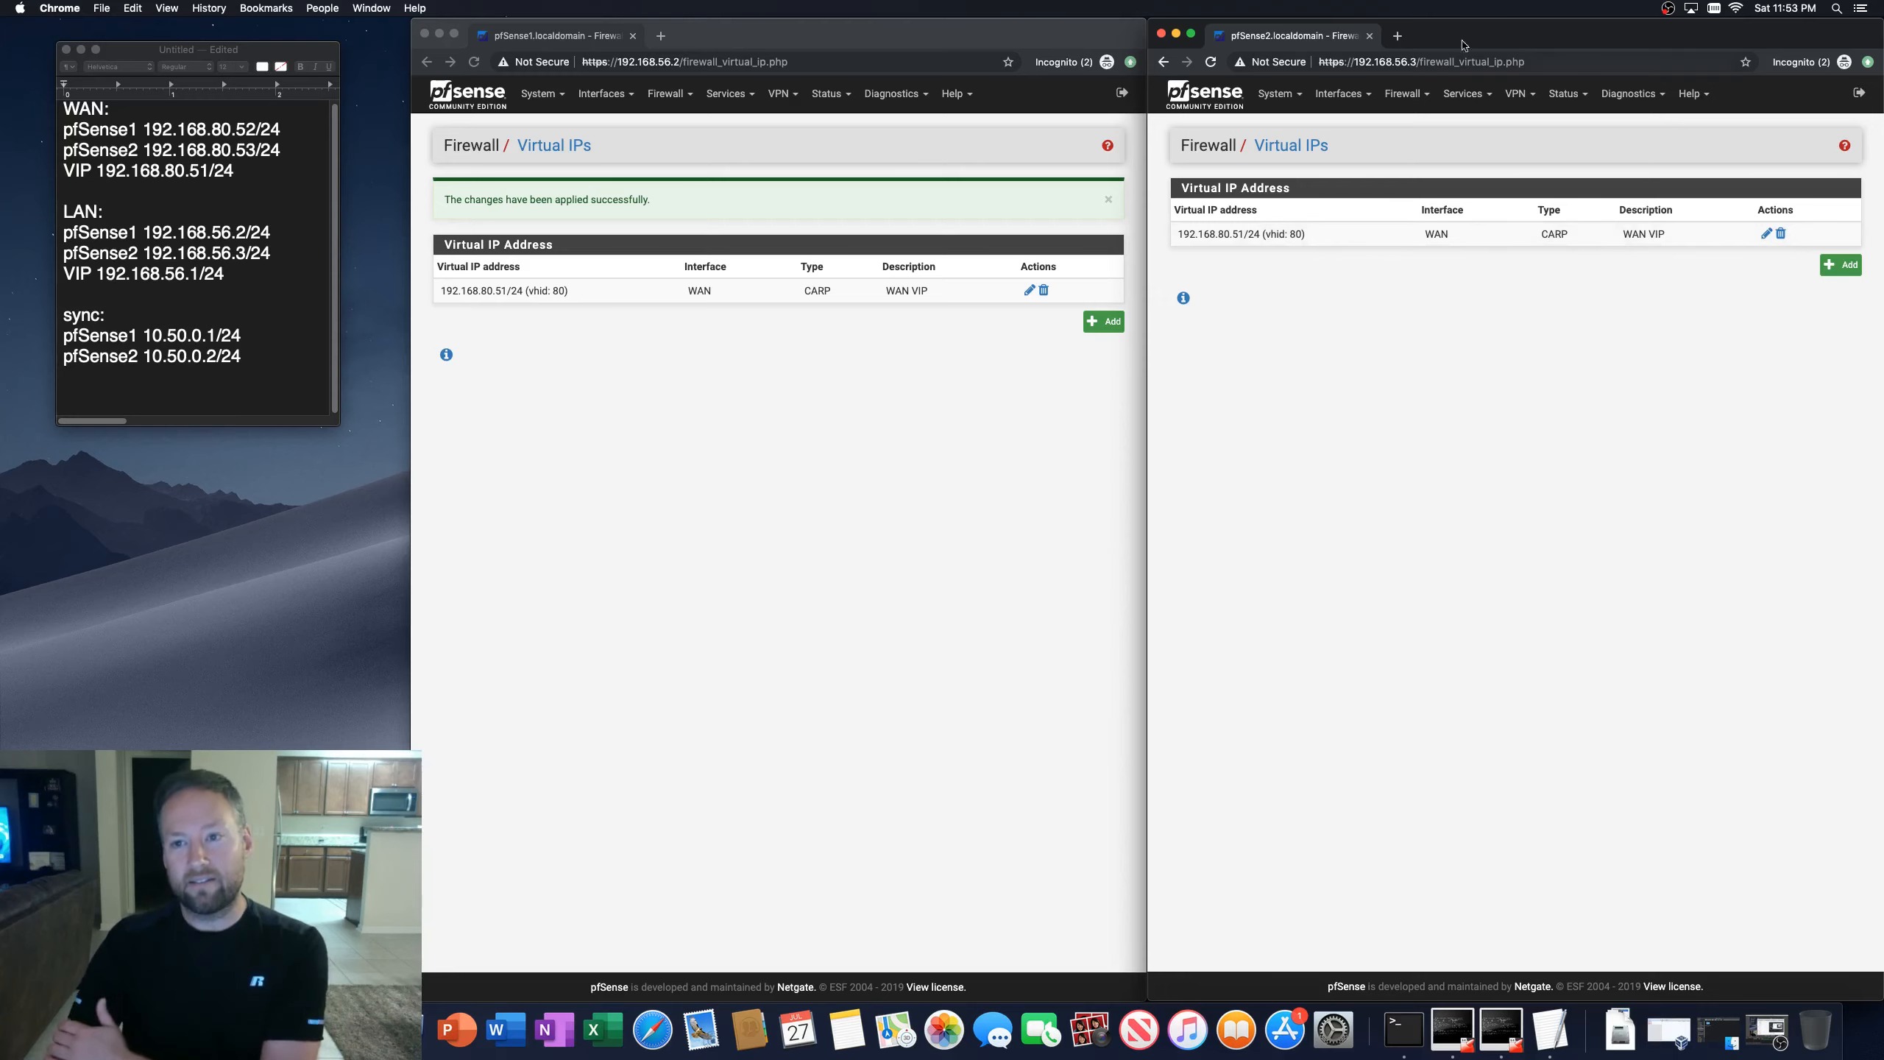
click(892, 41)
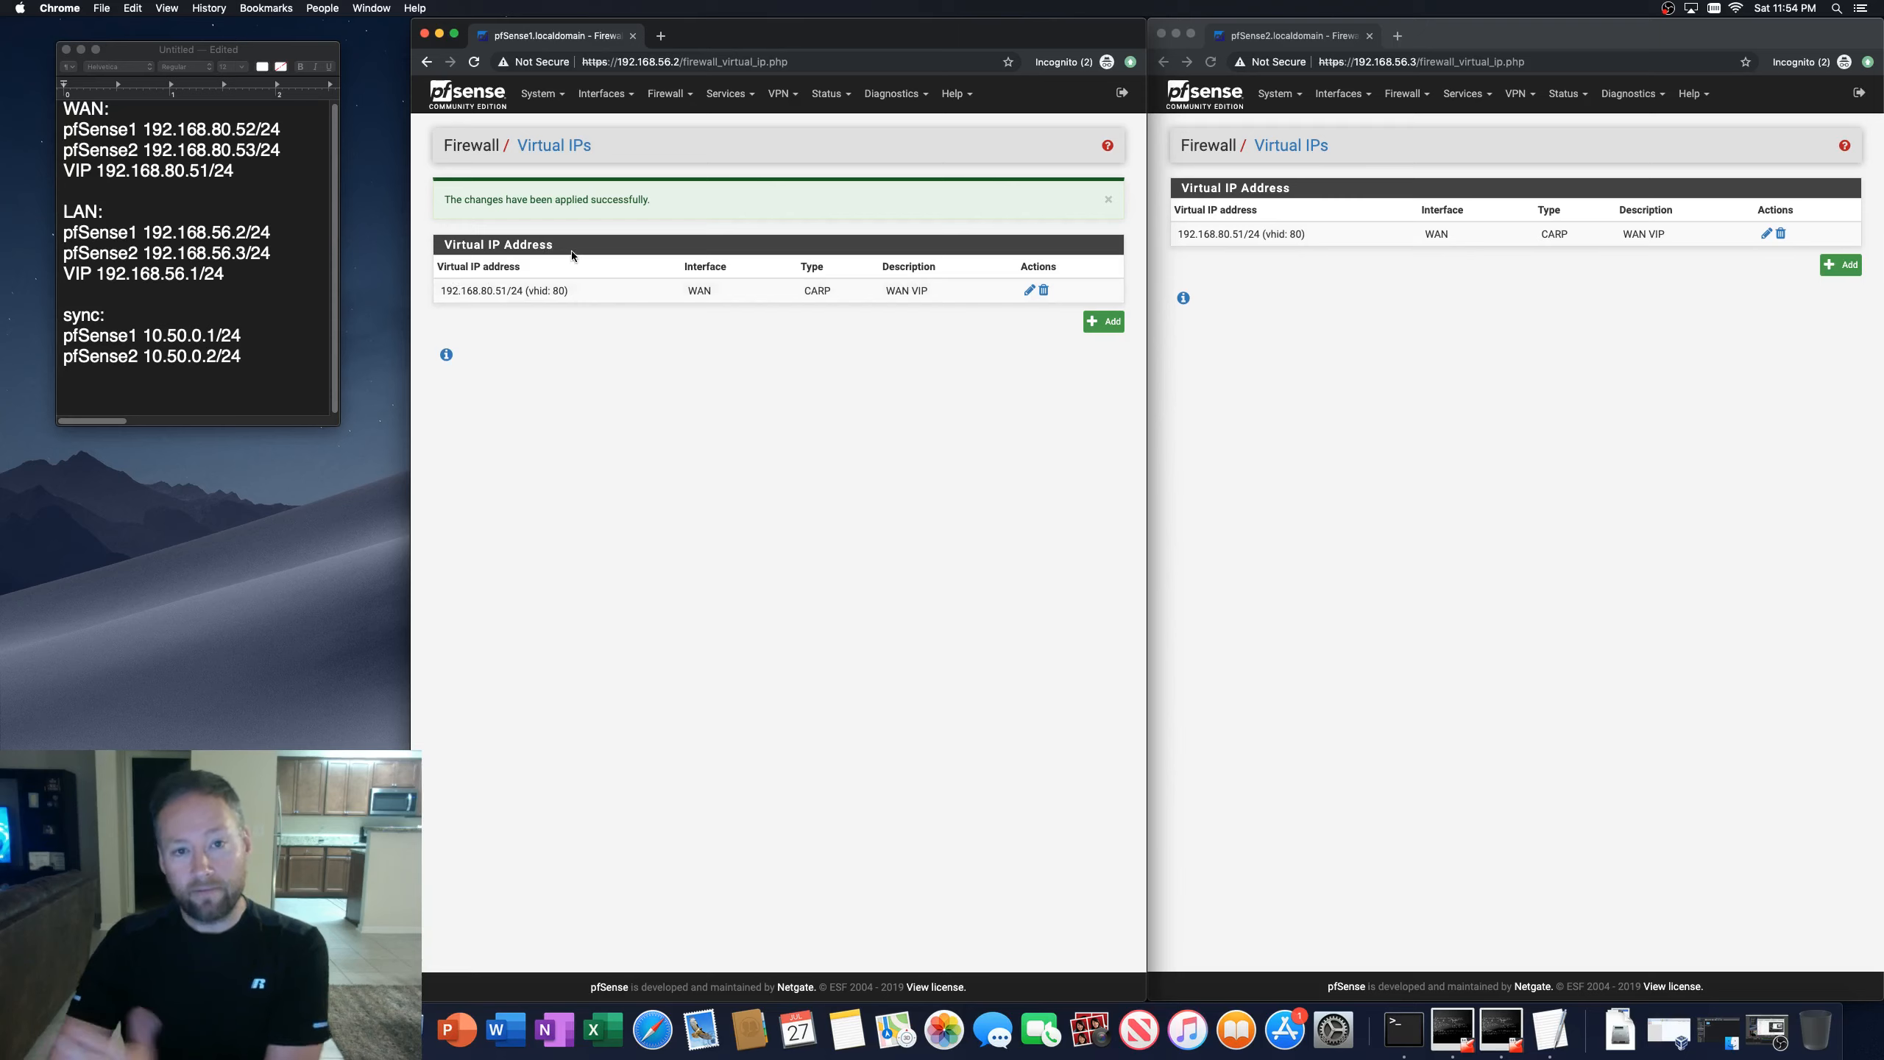
Step: Open the CARP status pages on both firewalls to compare their CARP states
click(830, 93)
click(831, 152)
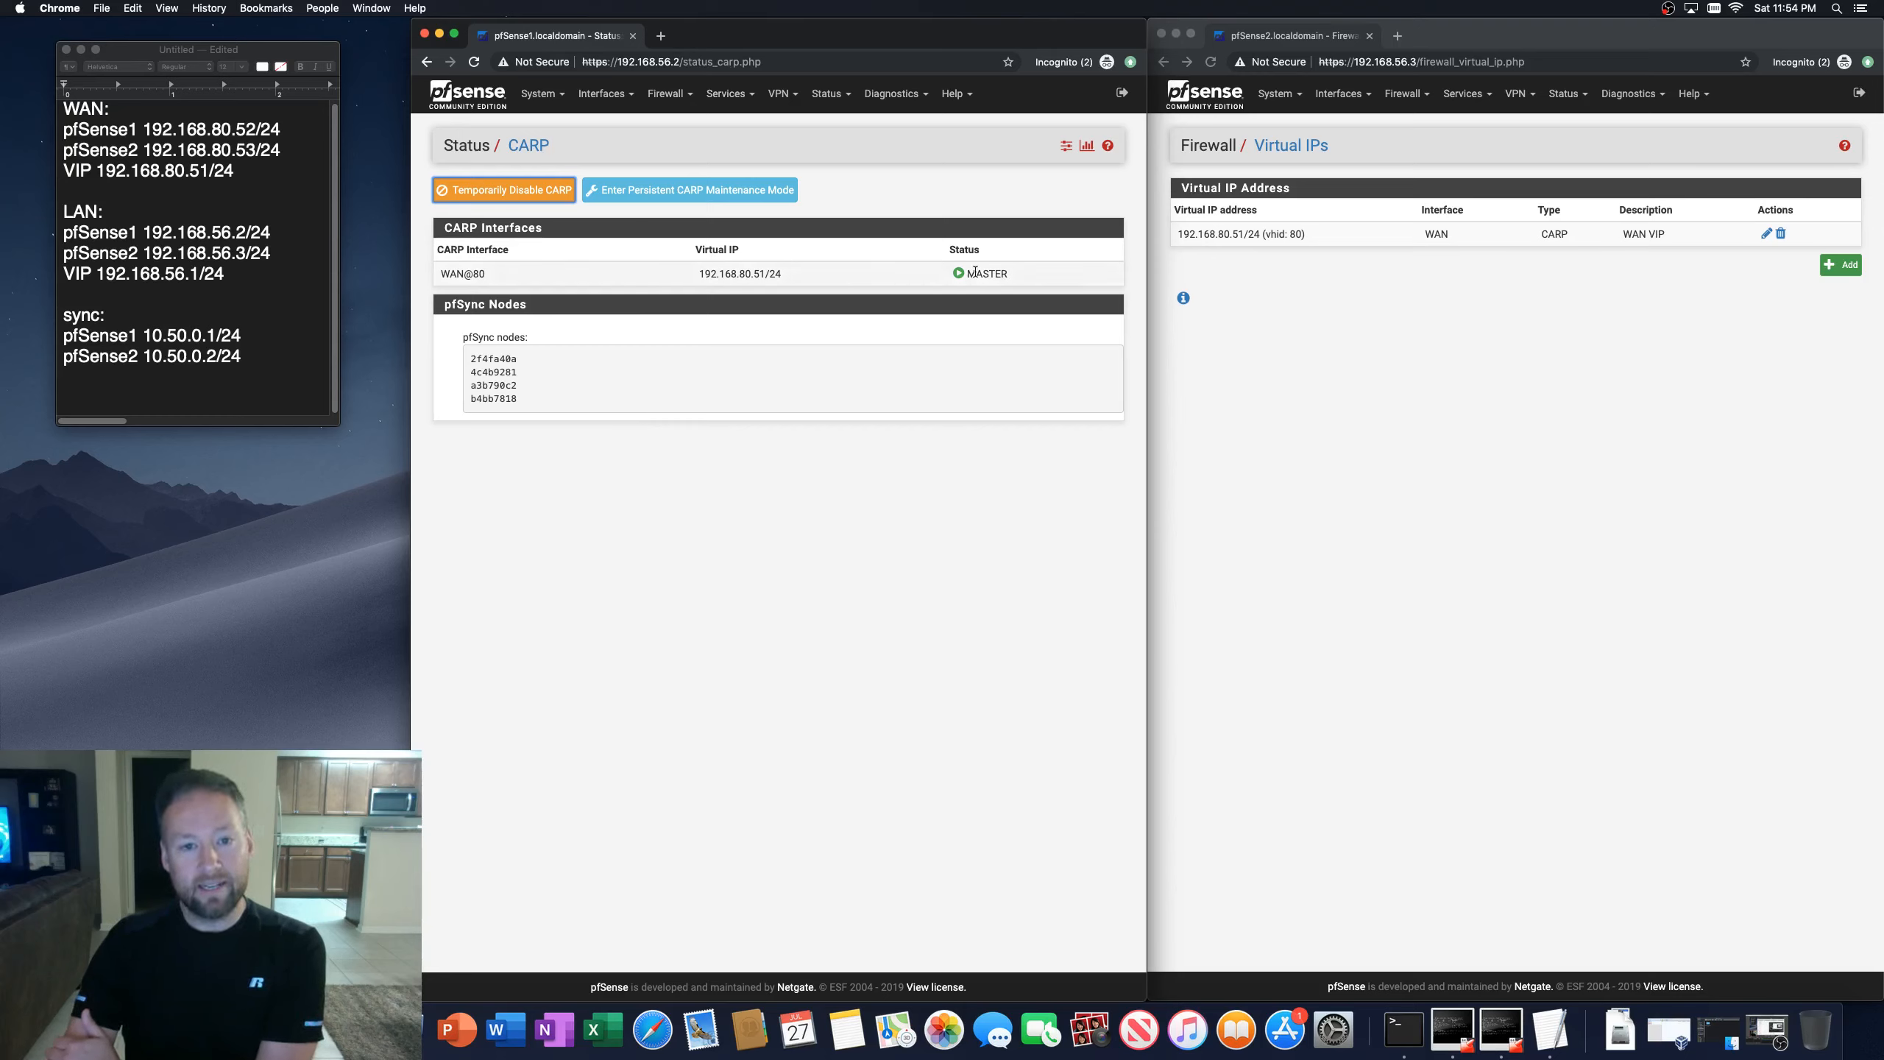
click(1534, 83)
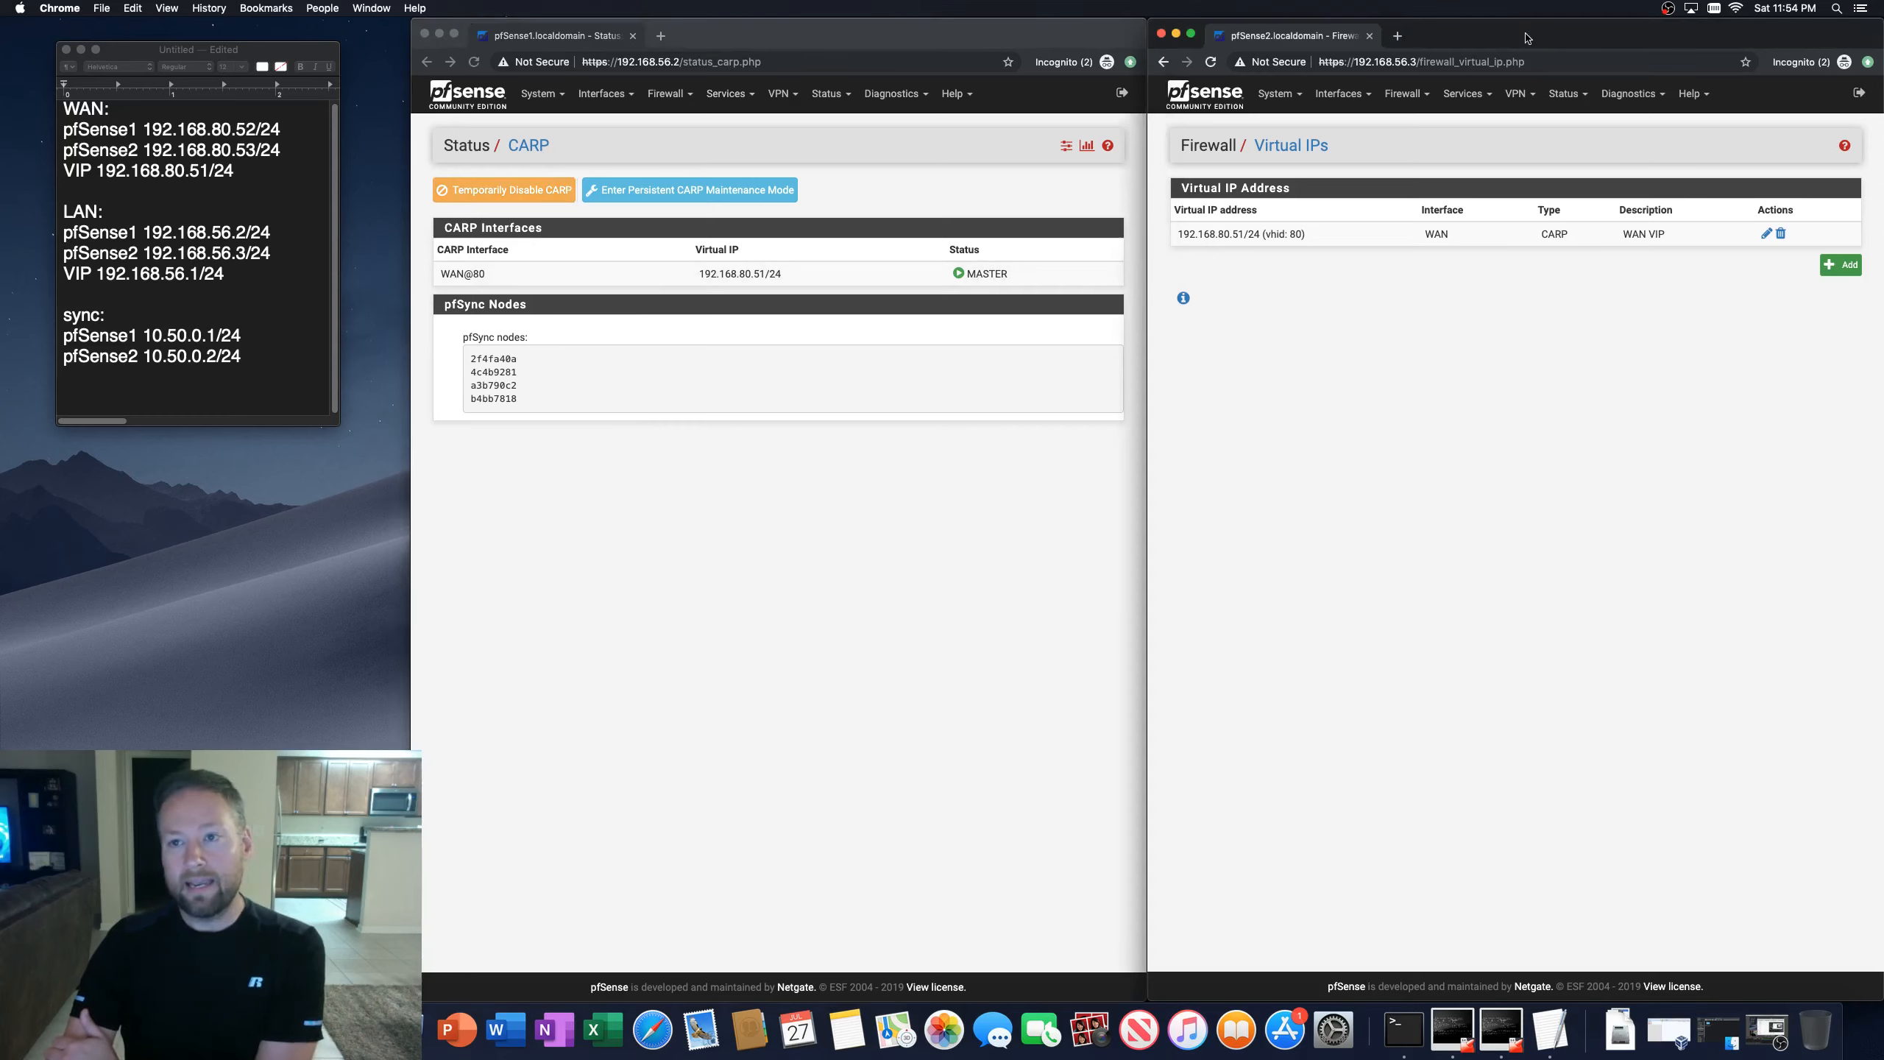
click(1567, 93)
click(1574, 152)
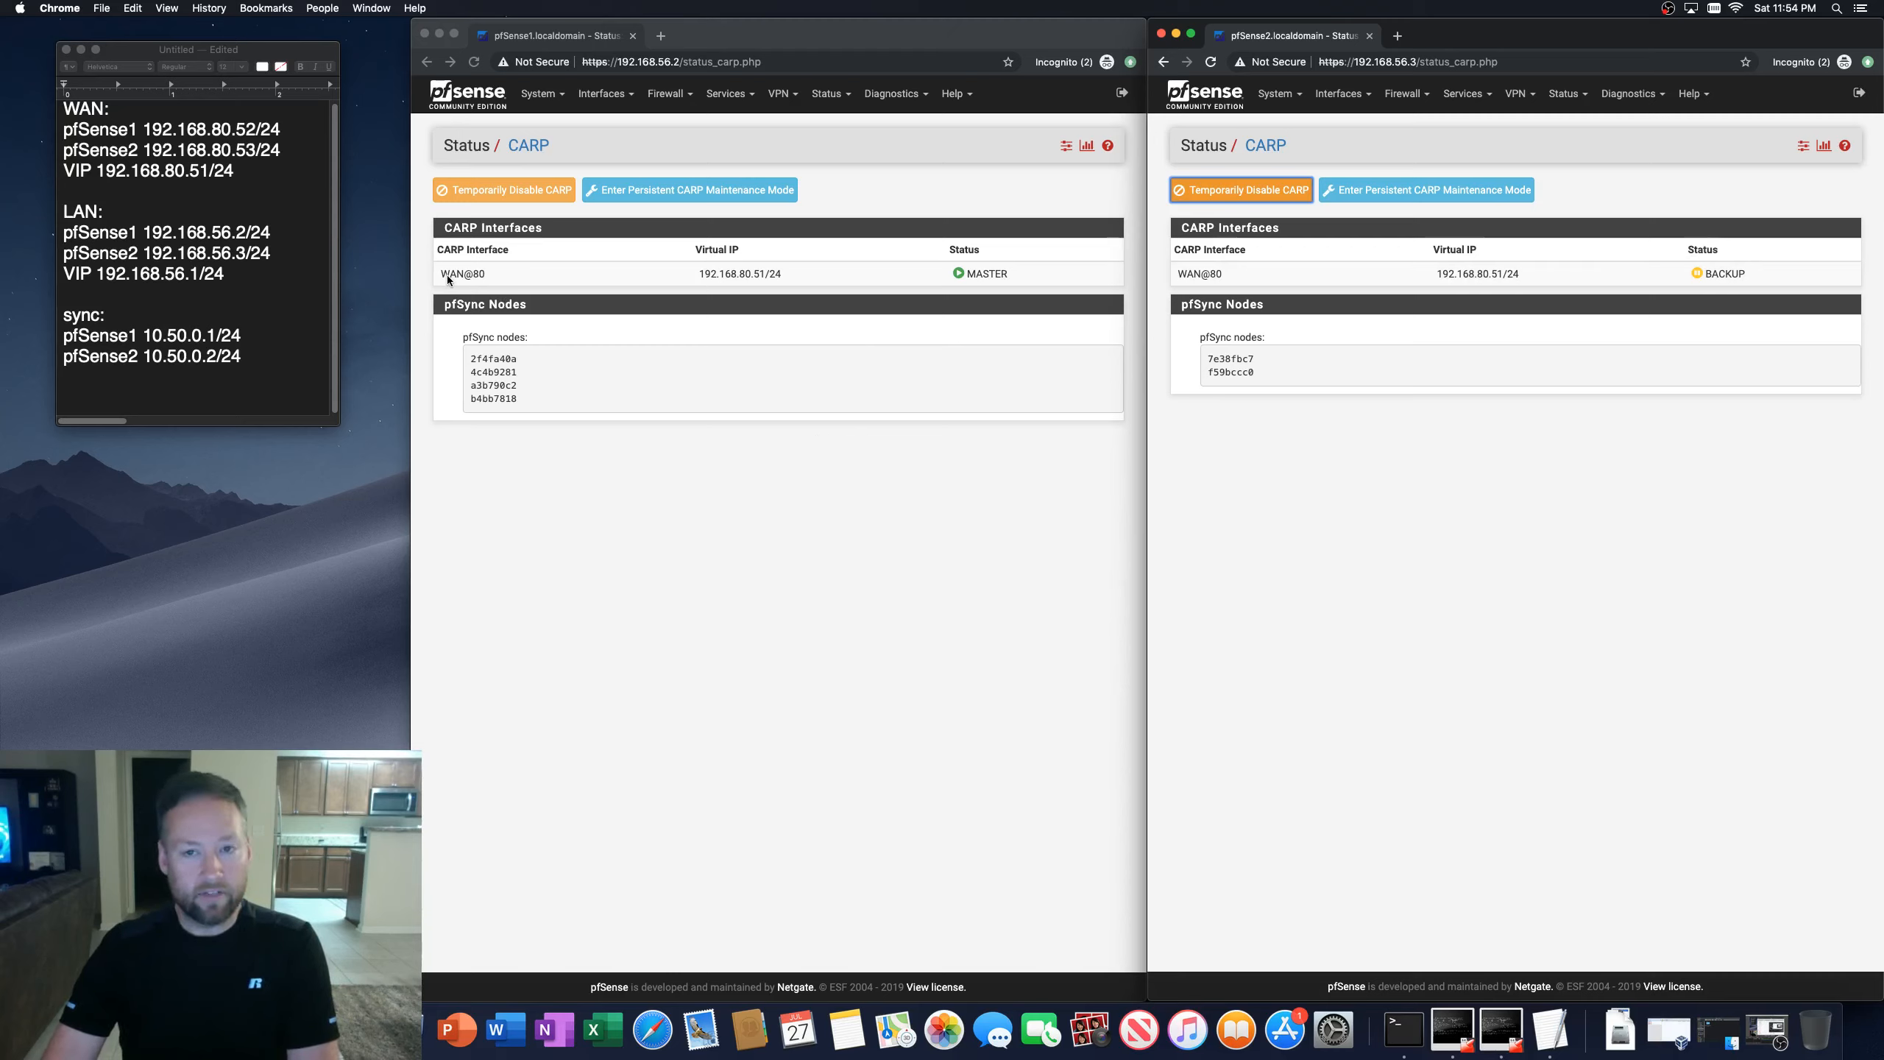
click(766, 34)
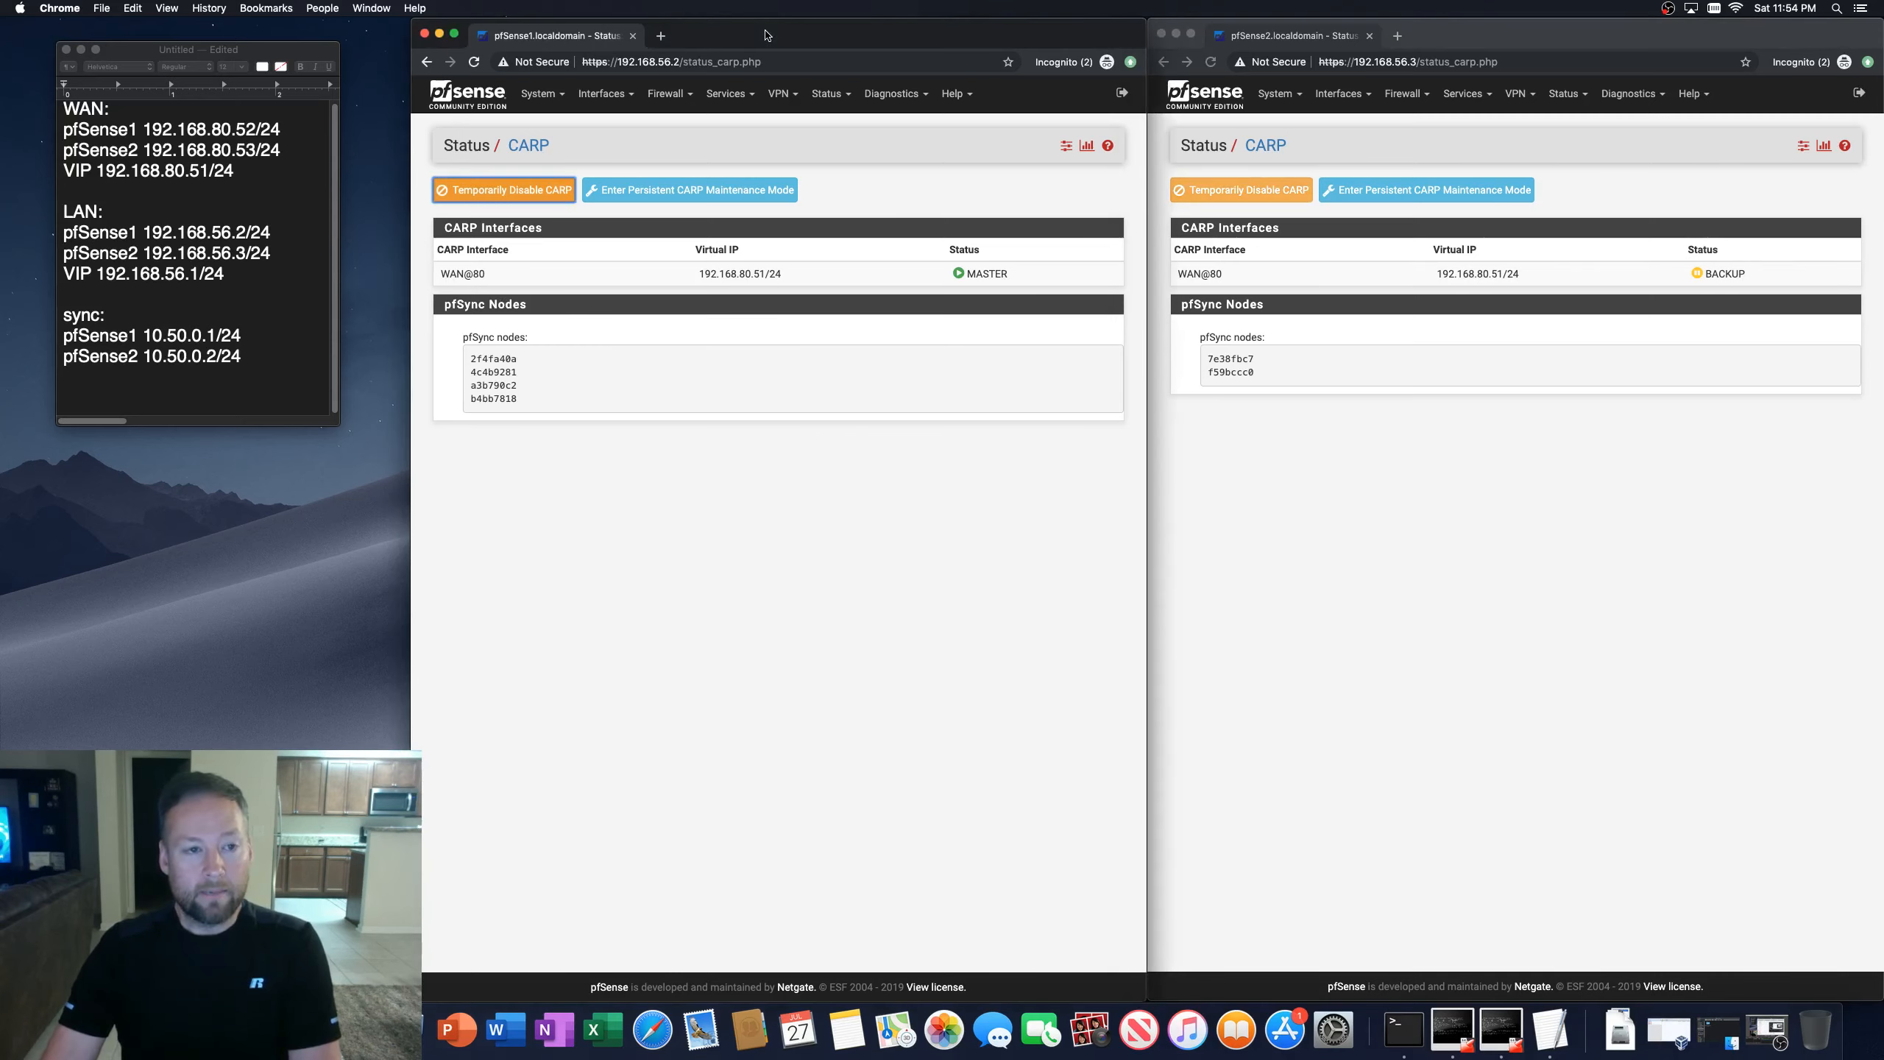
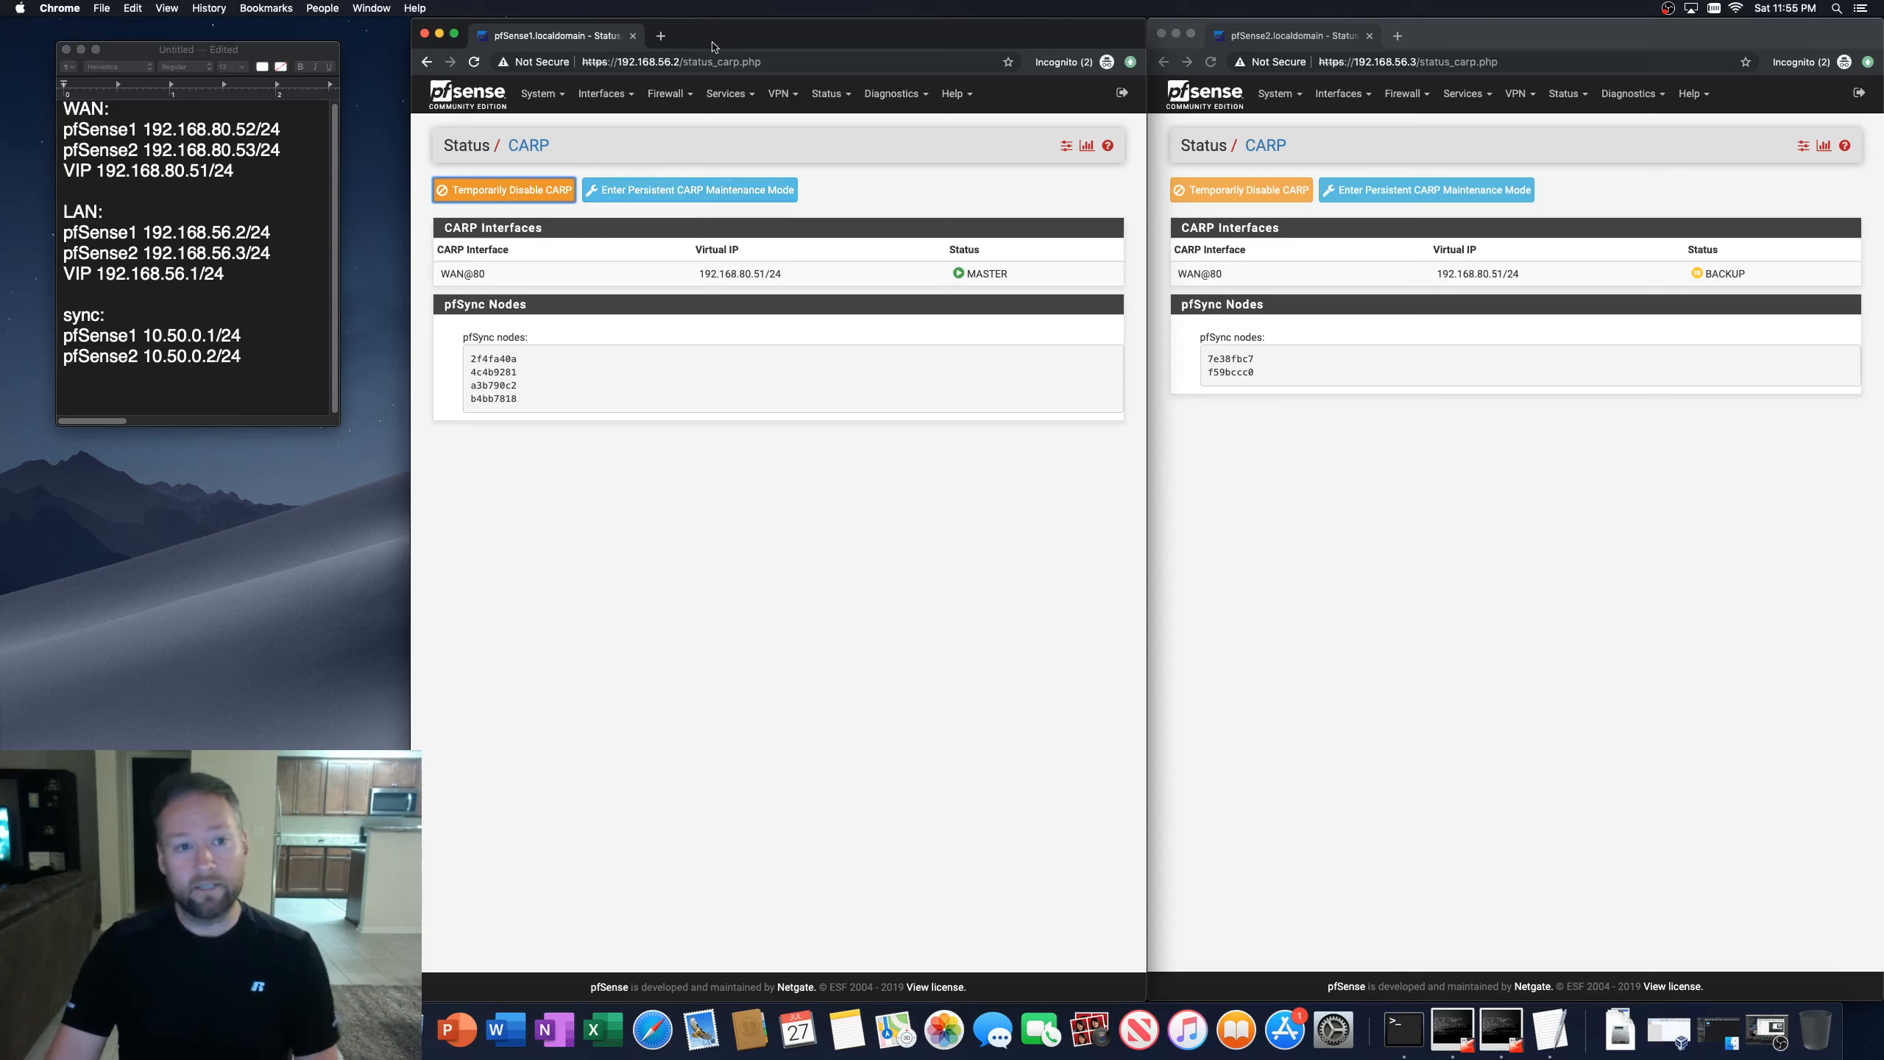
Step: Toggle persistent CARP maintenance mode on the first firewall
click(670, 190)
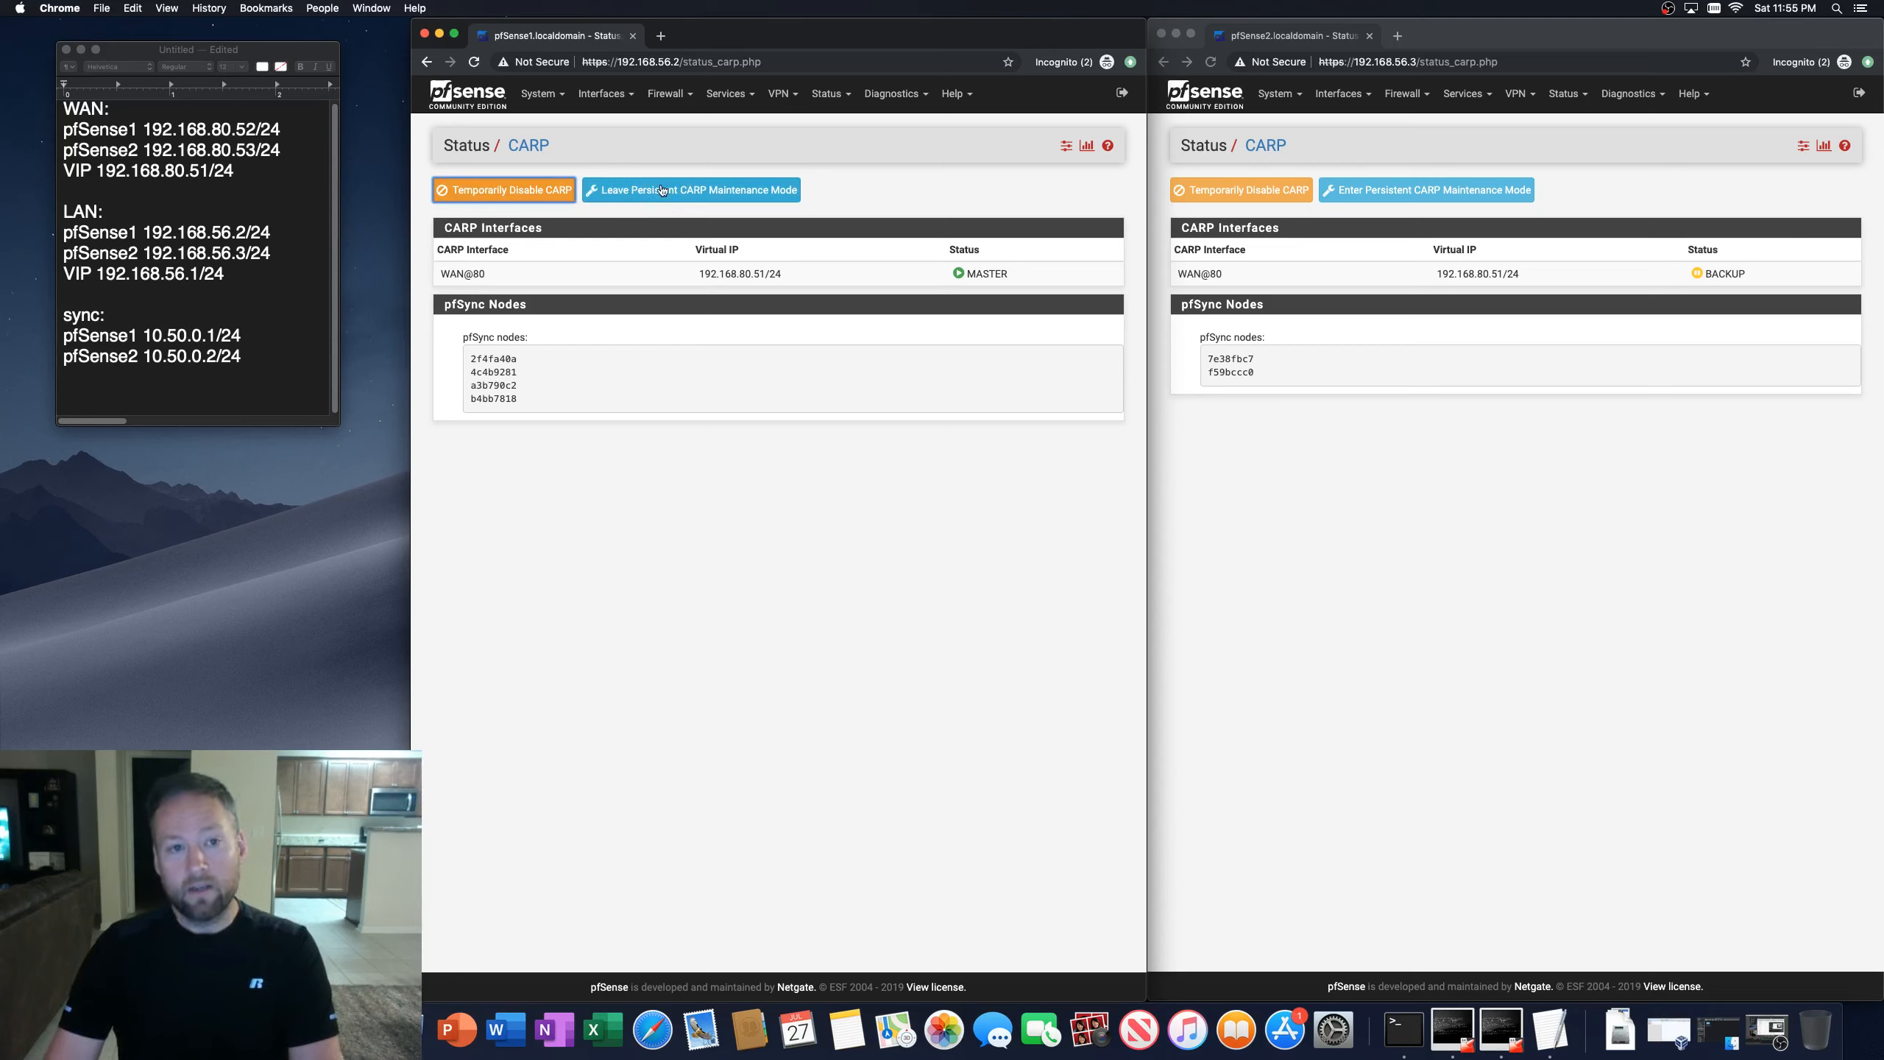
click(672, 194)
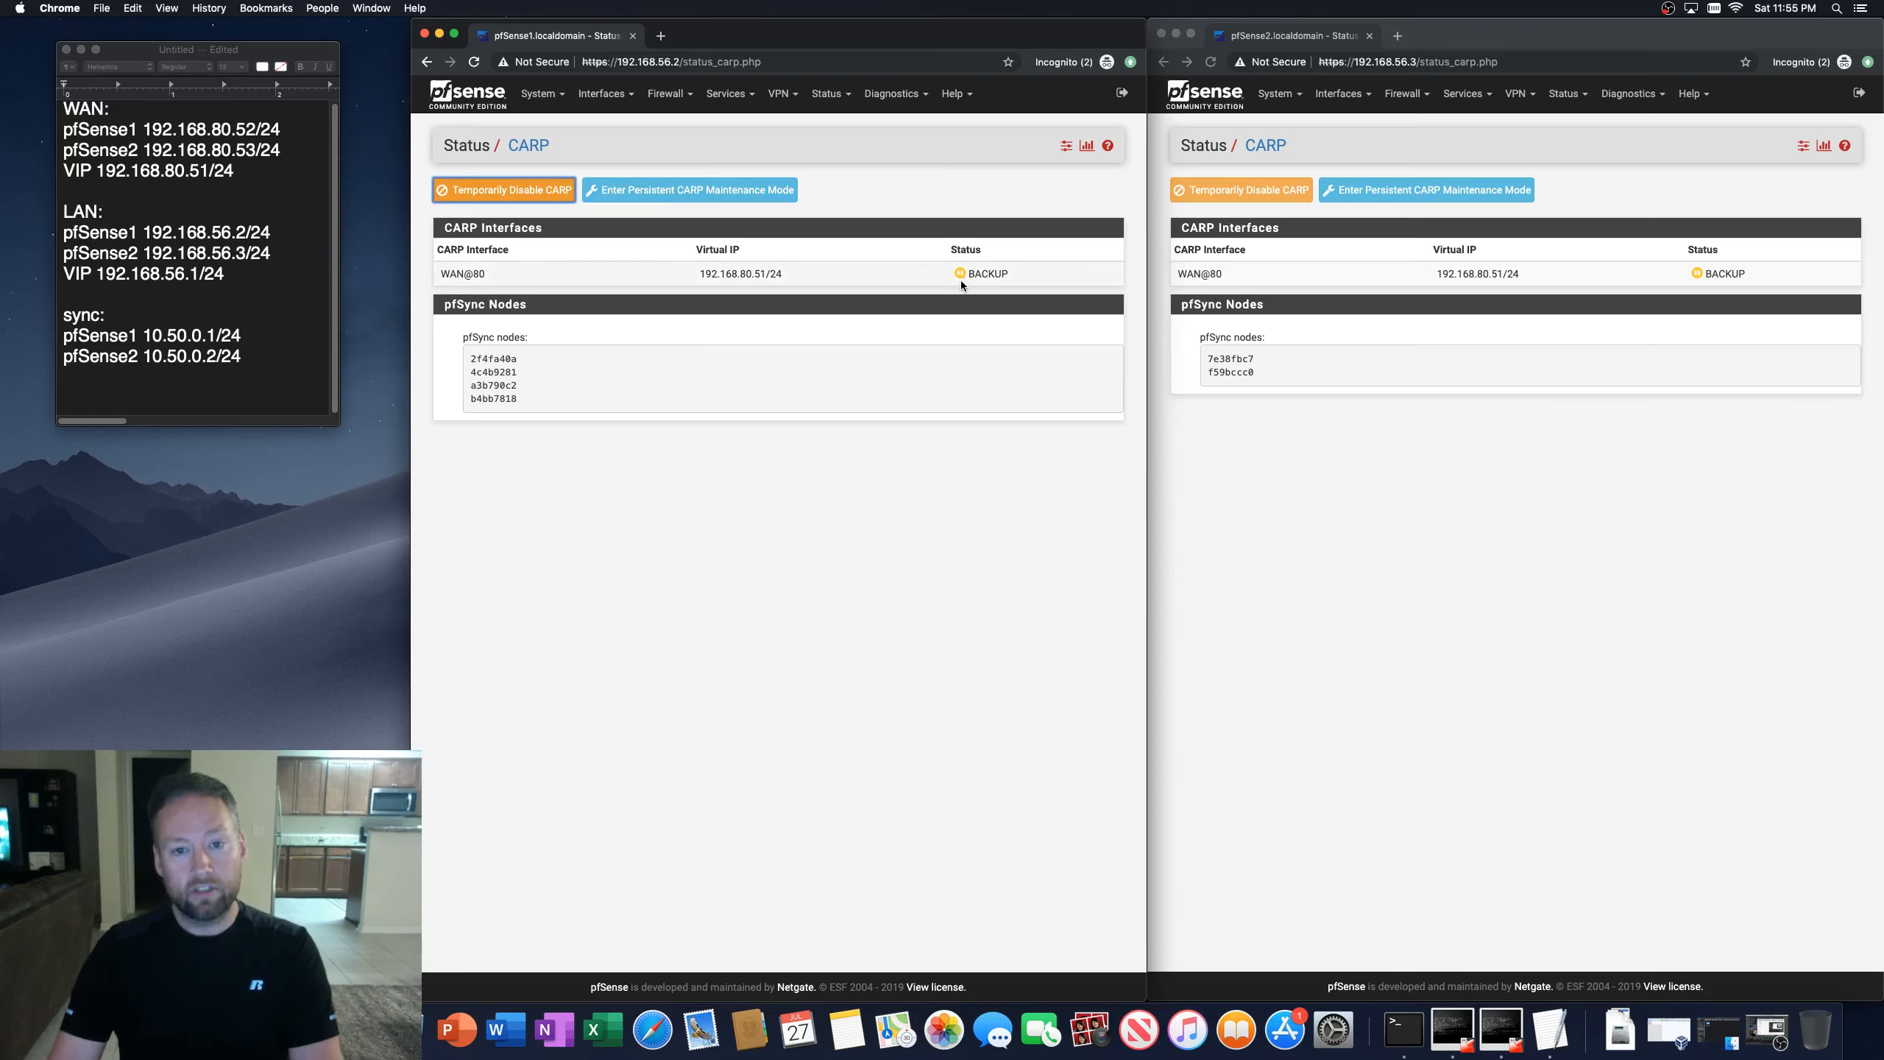
click(852, 587)
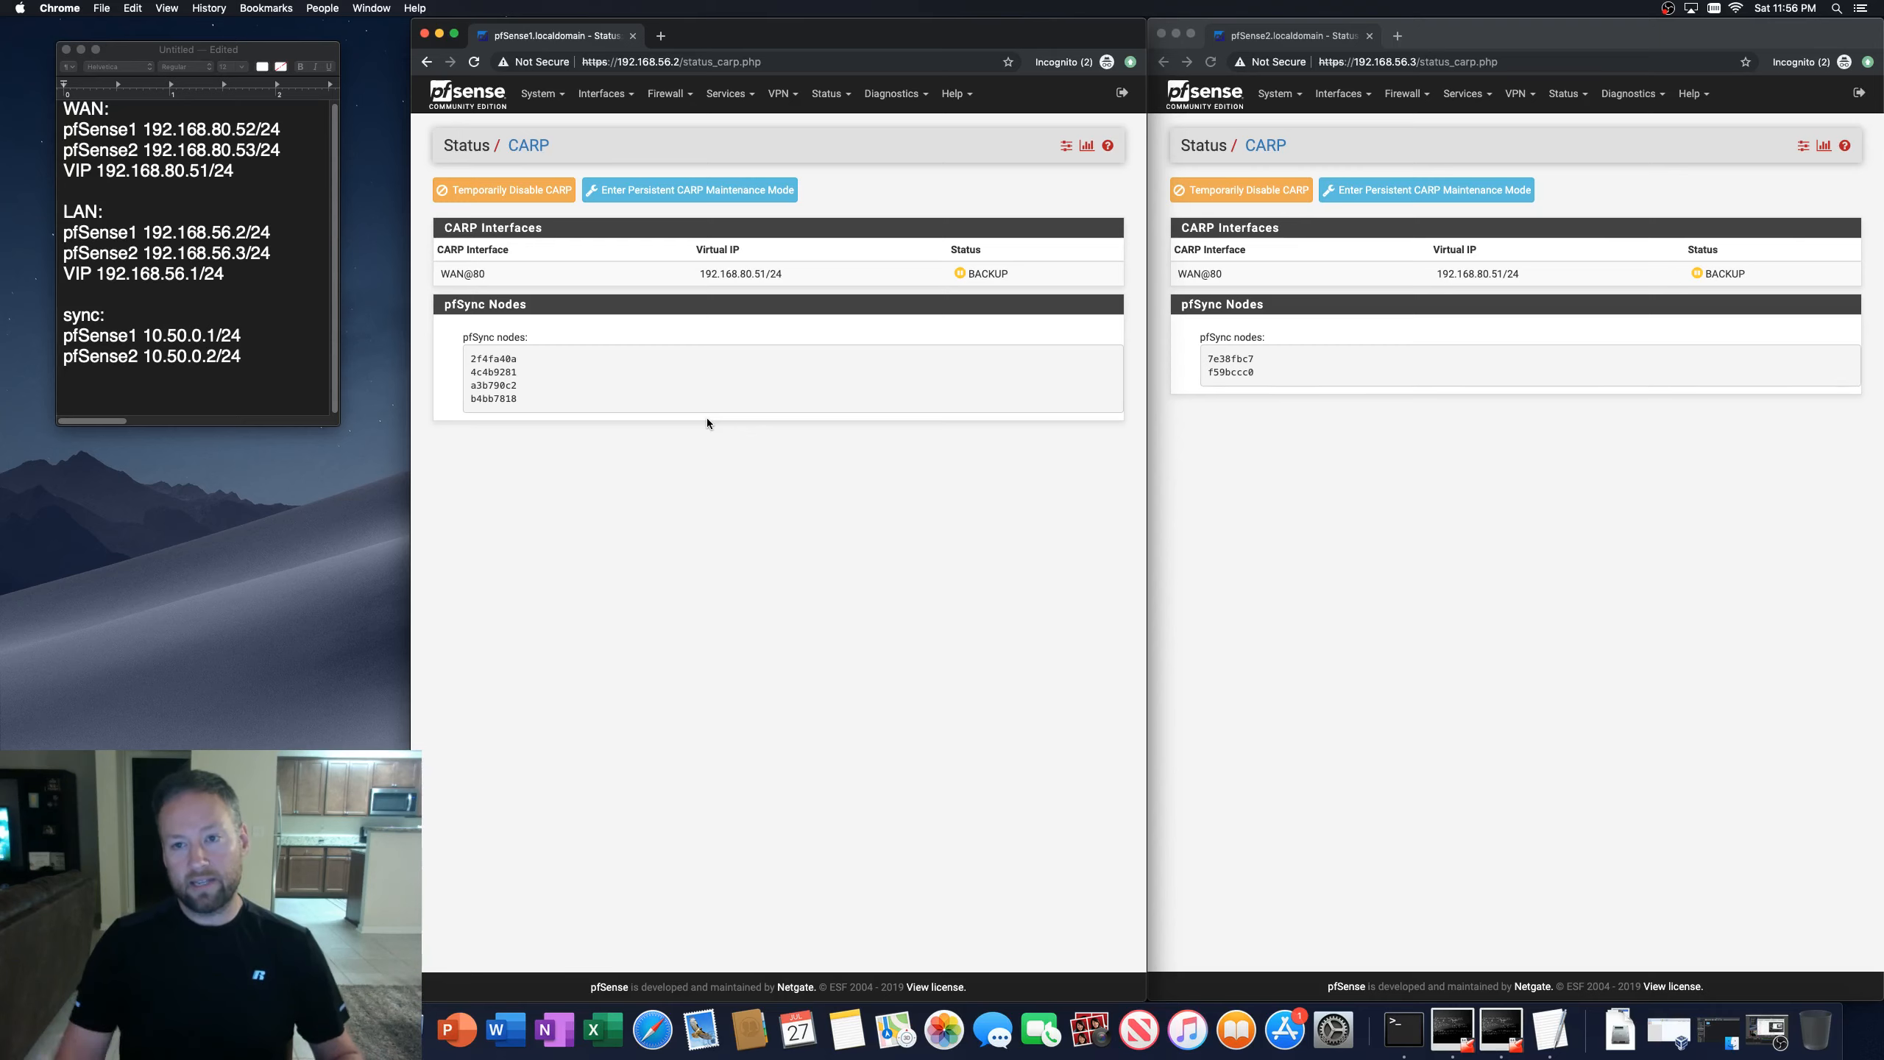
Step: Reload the second firewall's CARP status page to compare its state
click(1299, 29)
key(super+r)
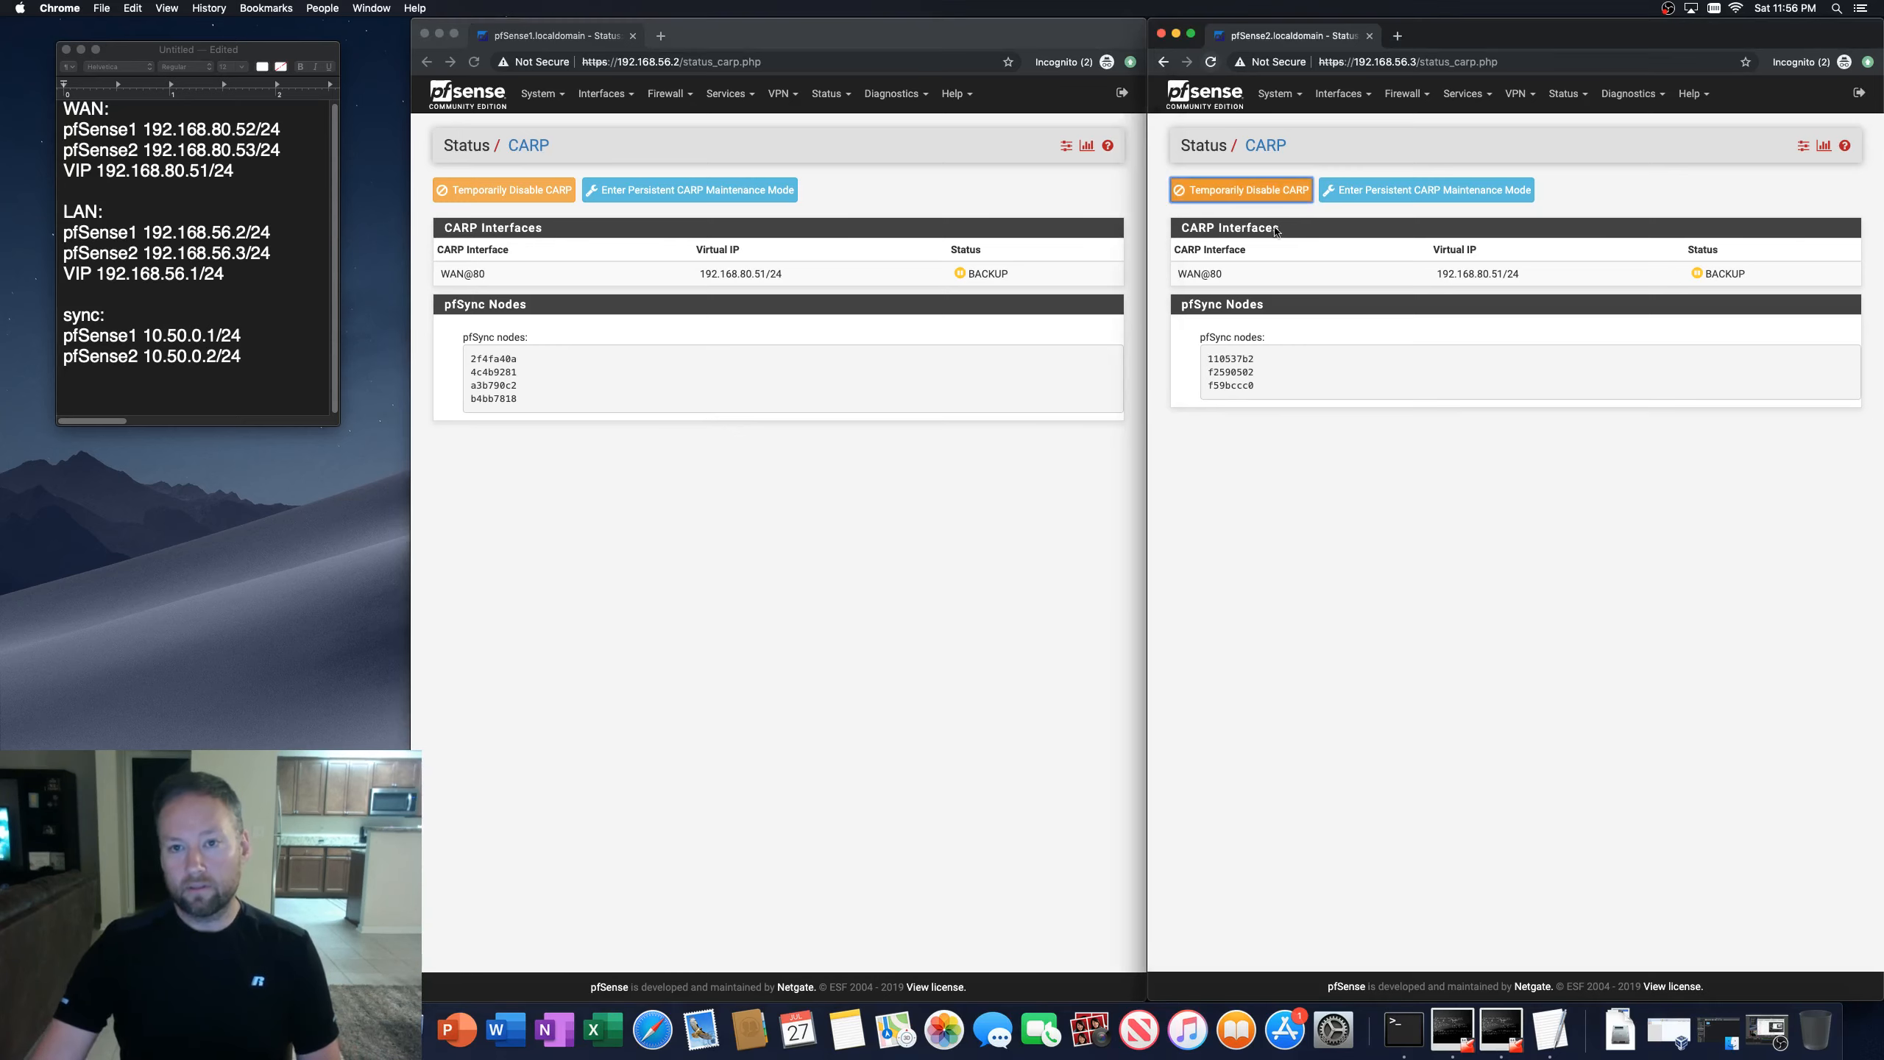
click(1517, 517)
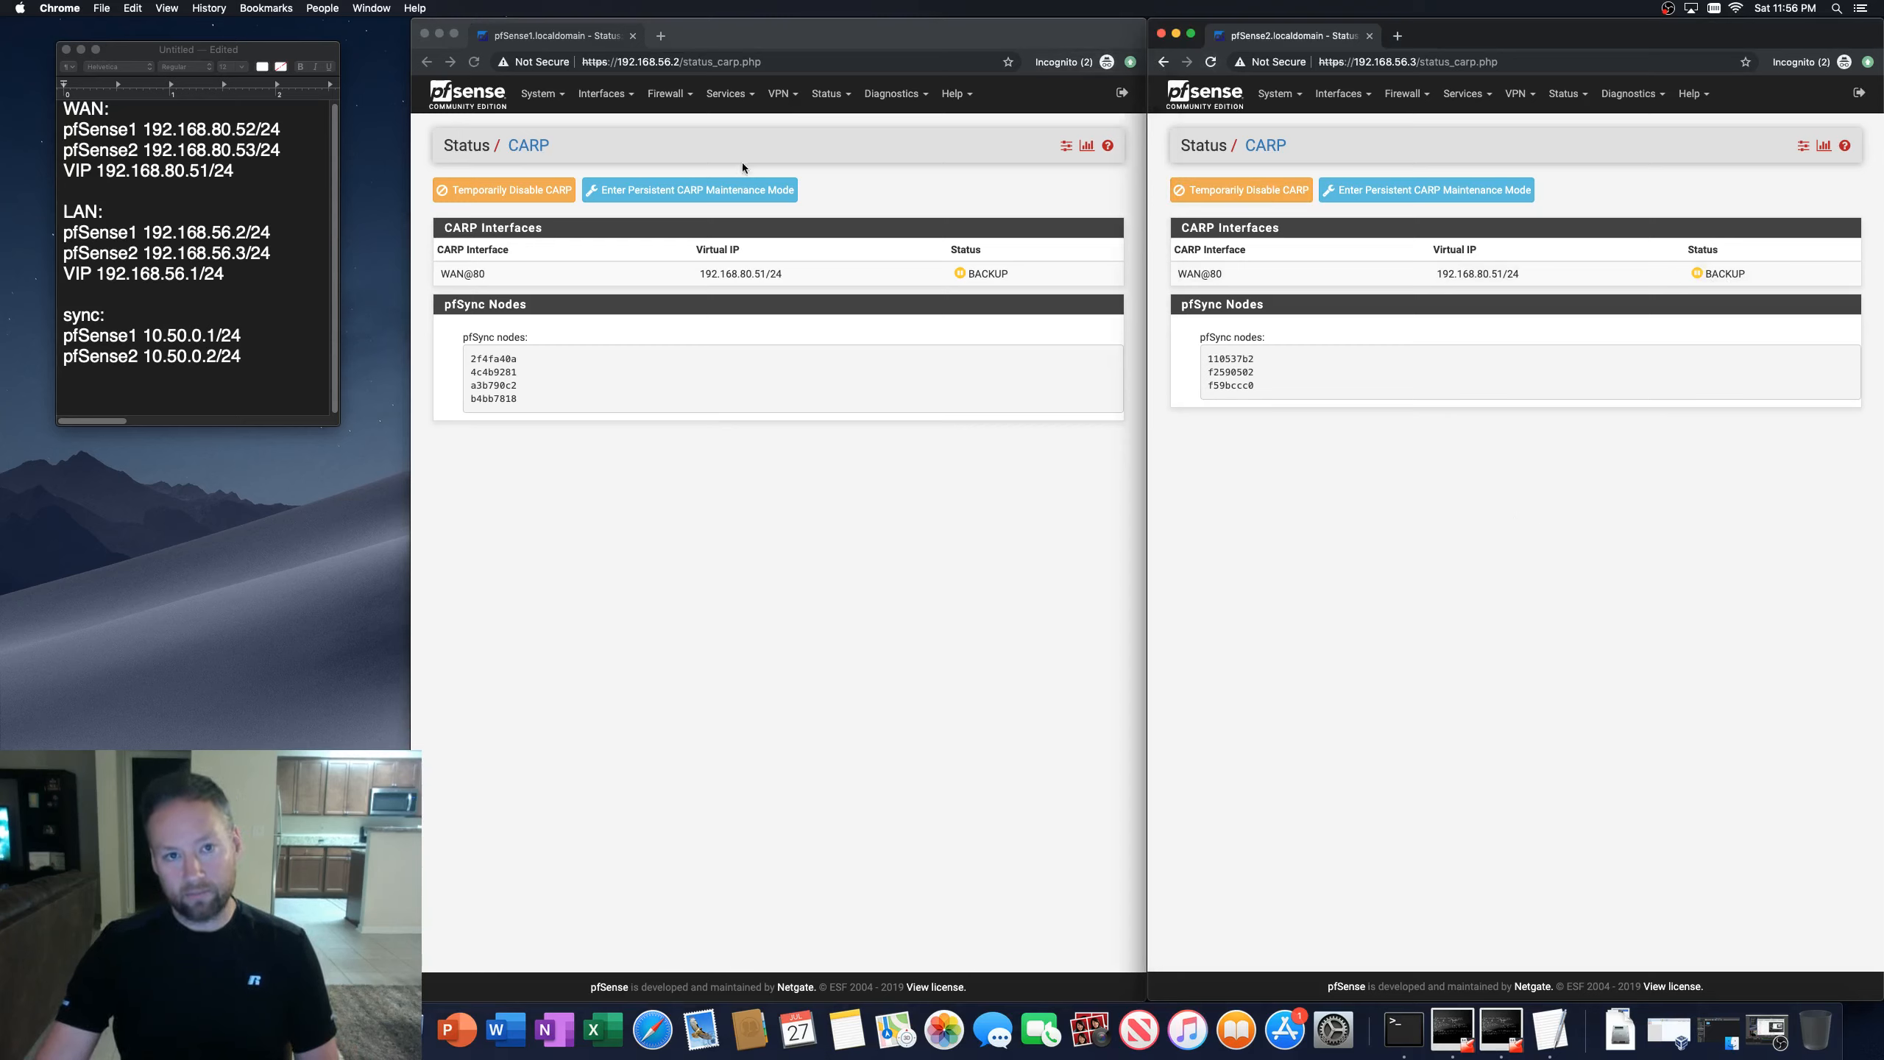
Step: Reload the first firewall's CARP status page, confirming the form resubmission
click(474, 62)
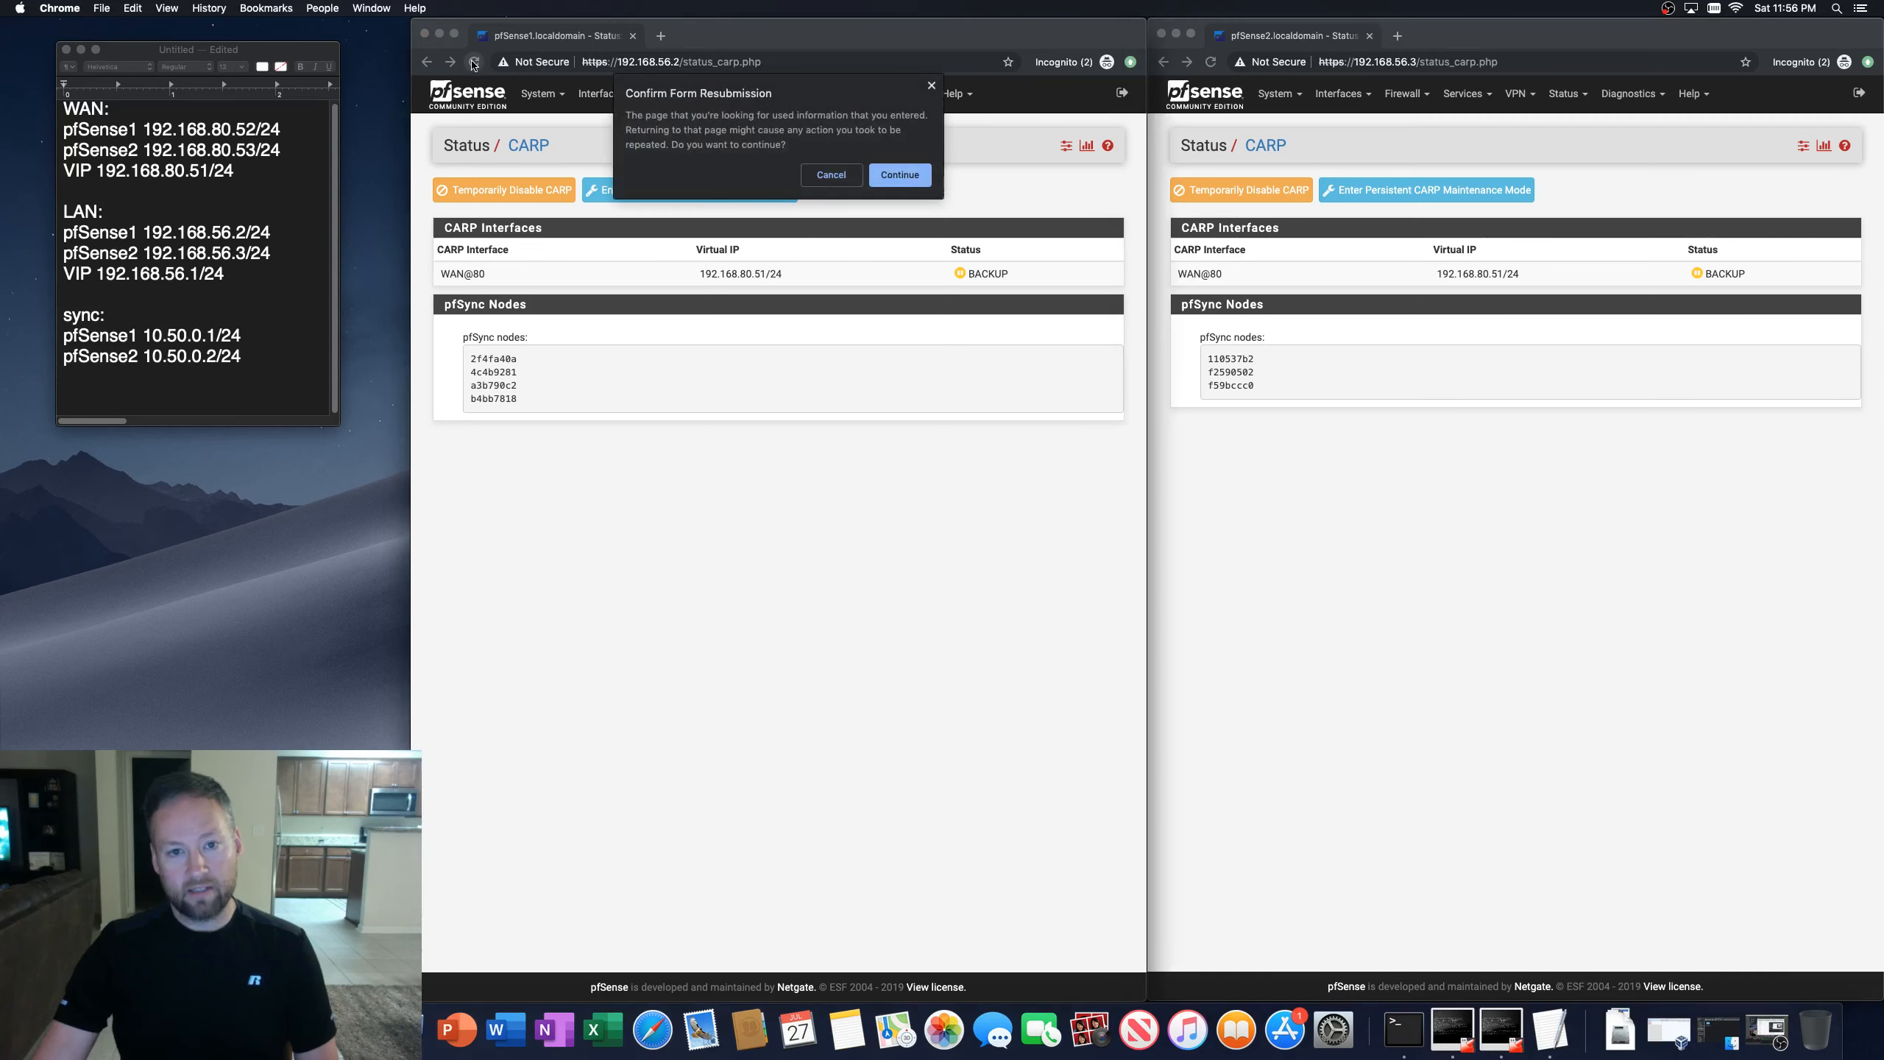
click(887, 185)
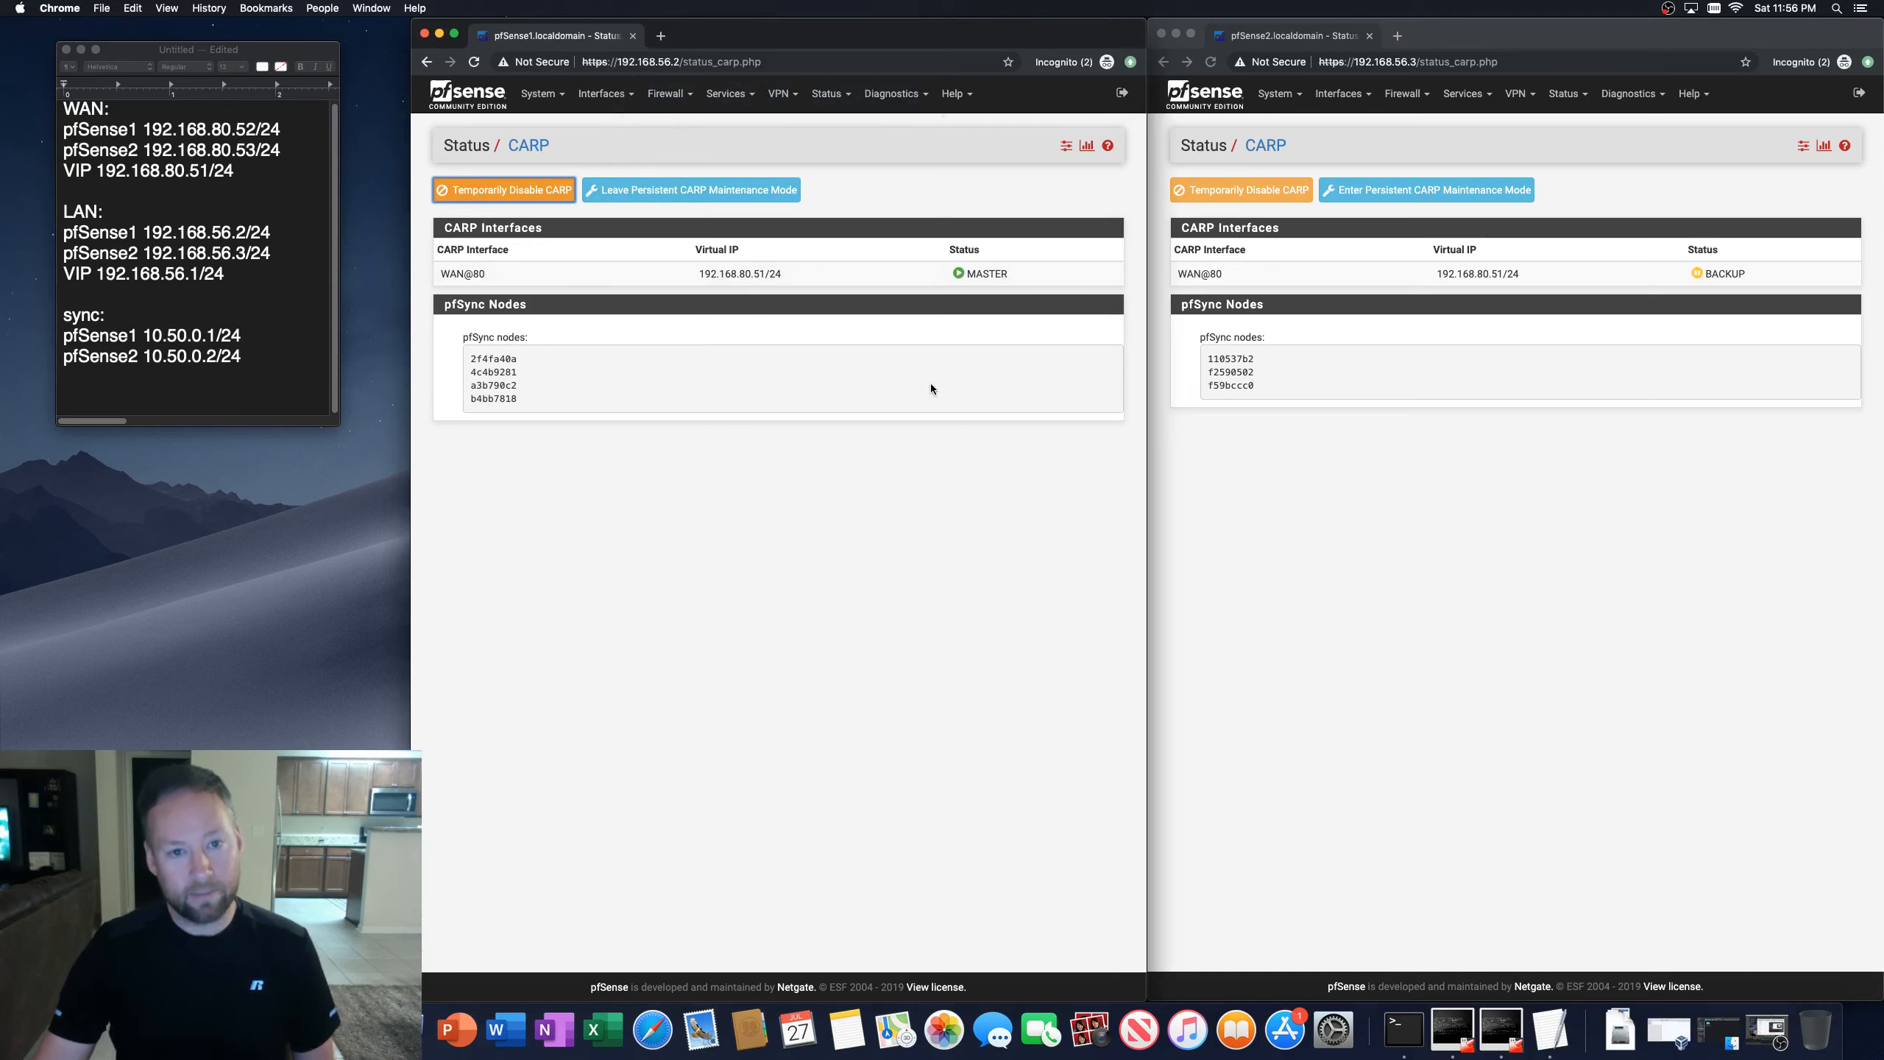
double_click(969, 275)
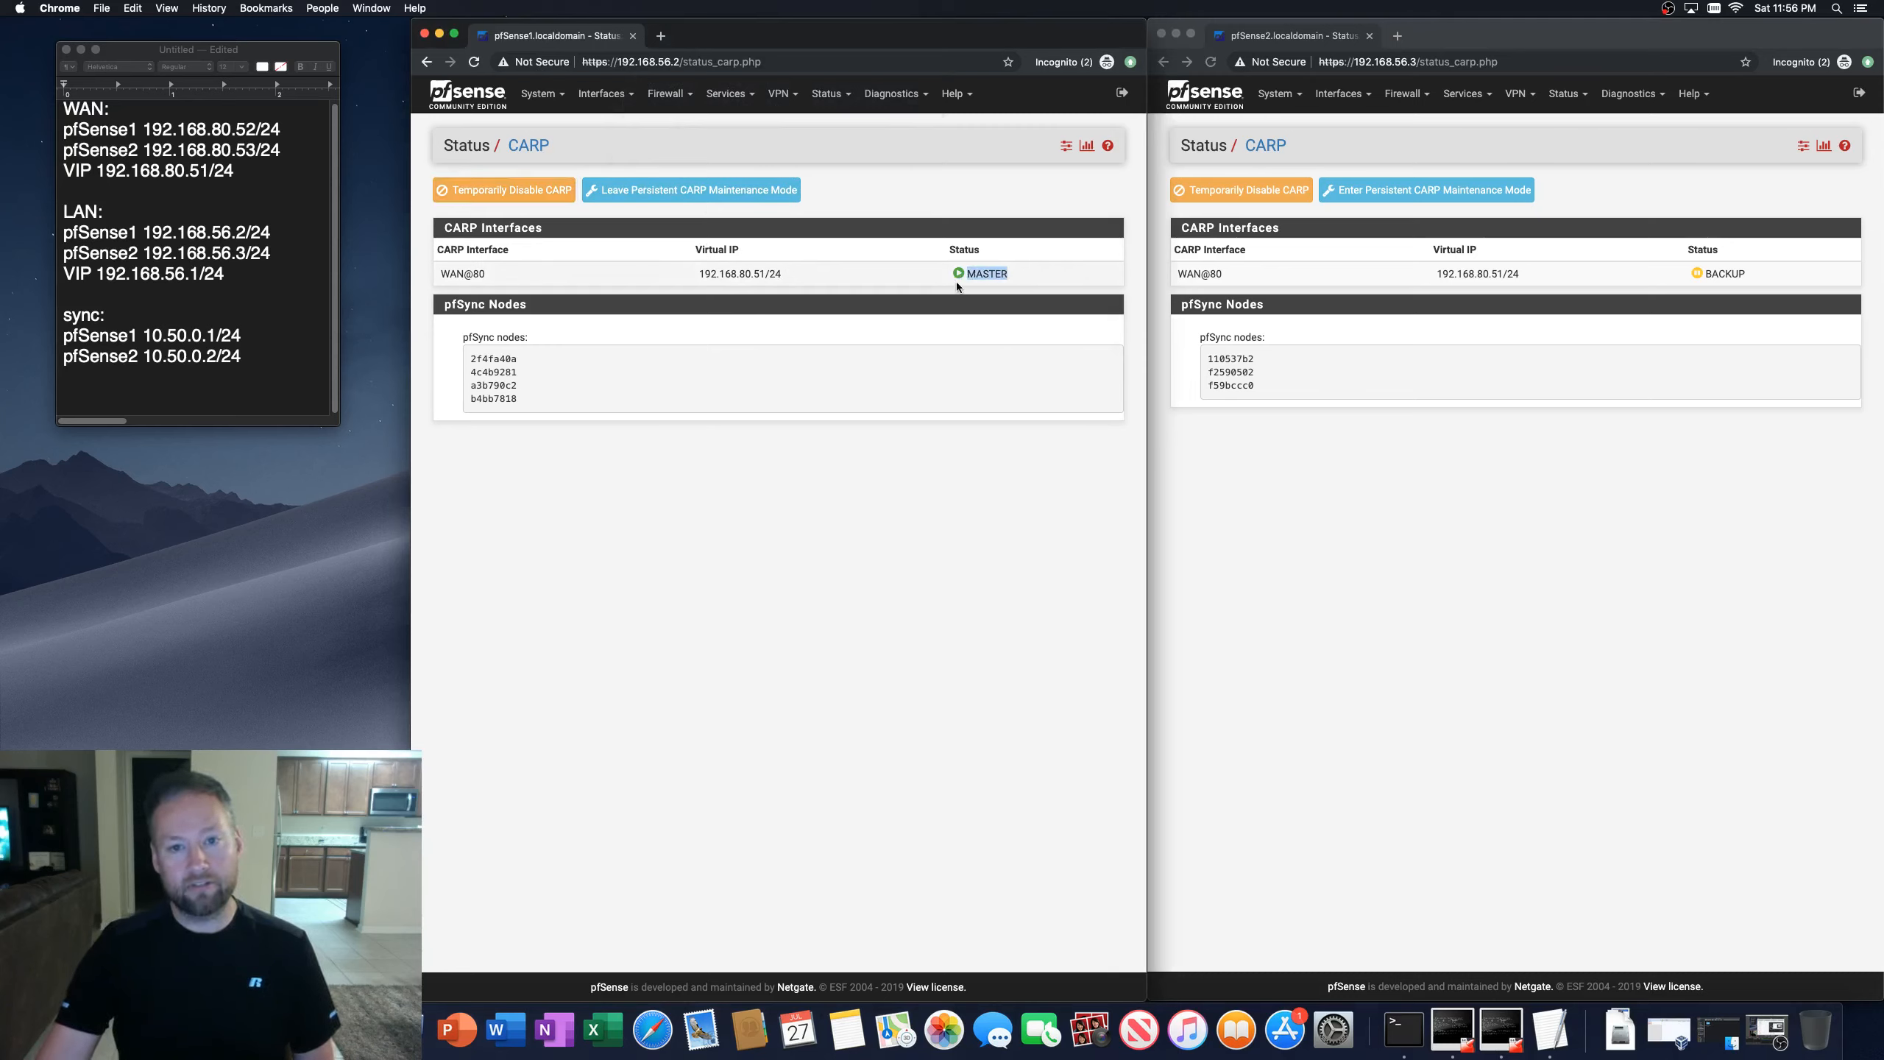
click(972, 284)
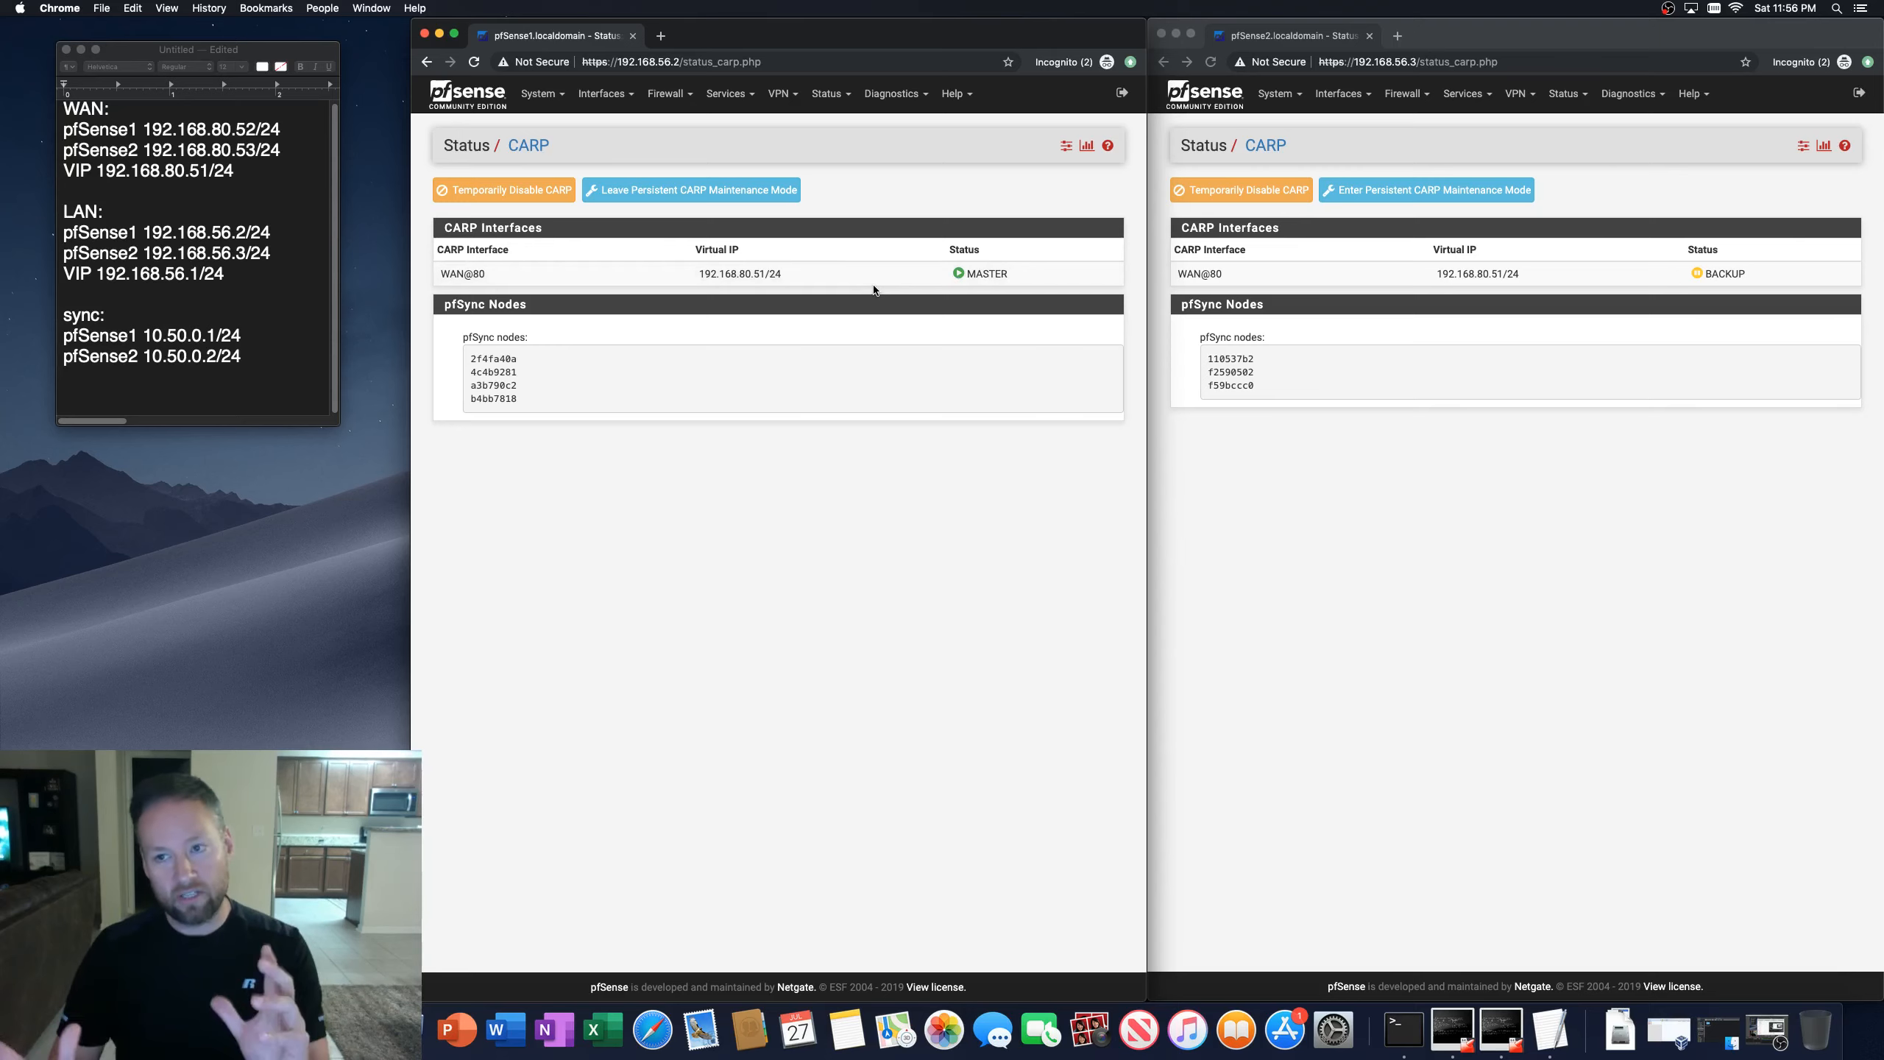
Step: Leave persistent CARP maintenance mode on the first firewall
click(644, 191)
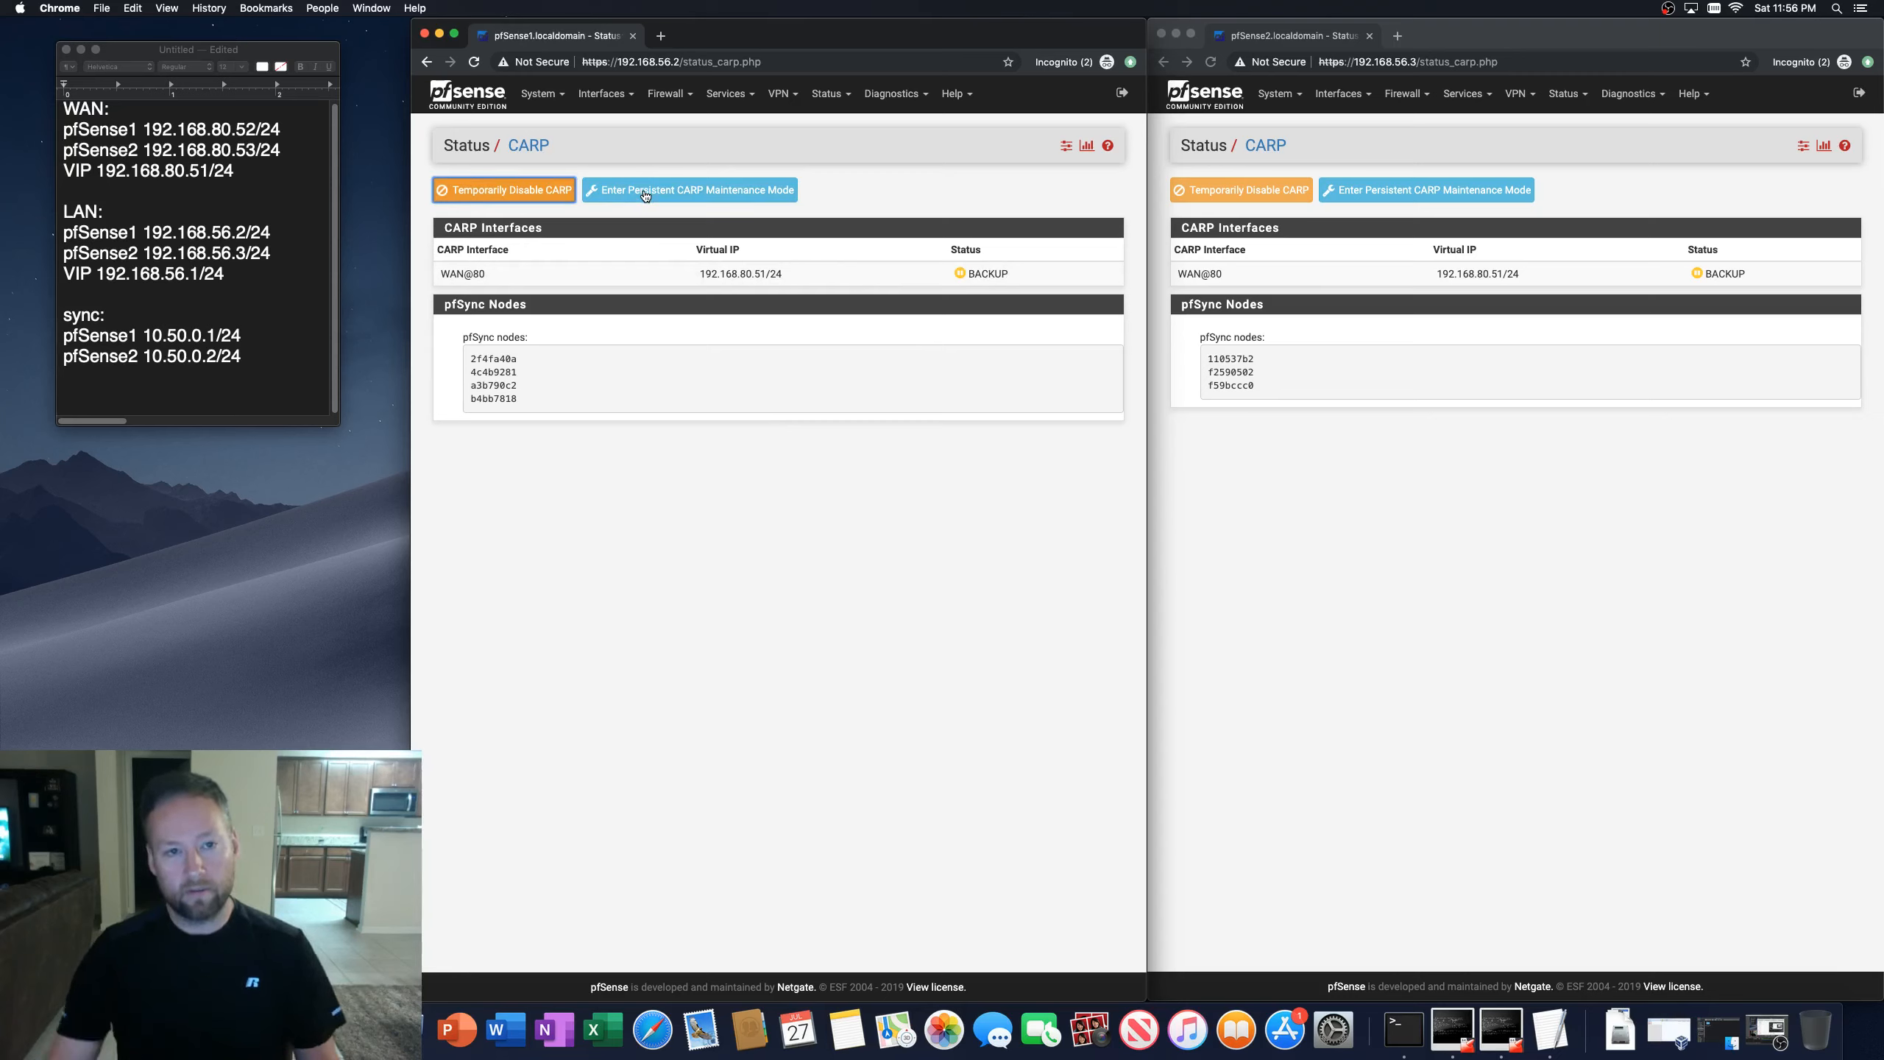
click(1448, 495)
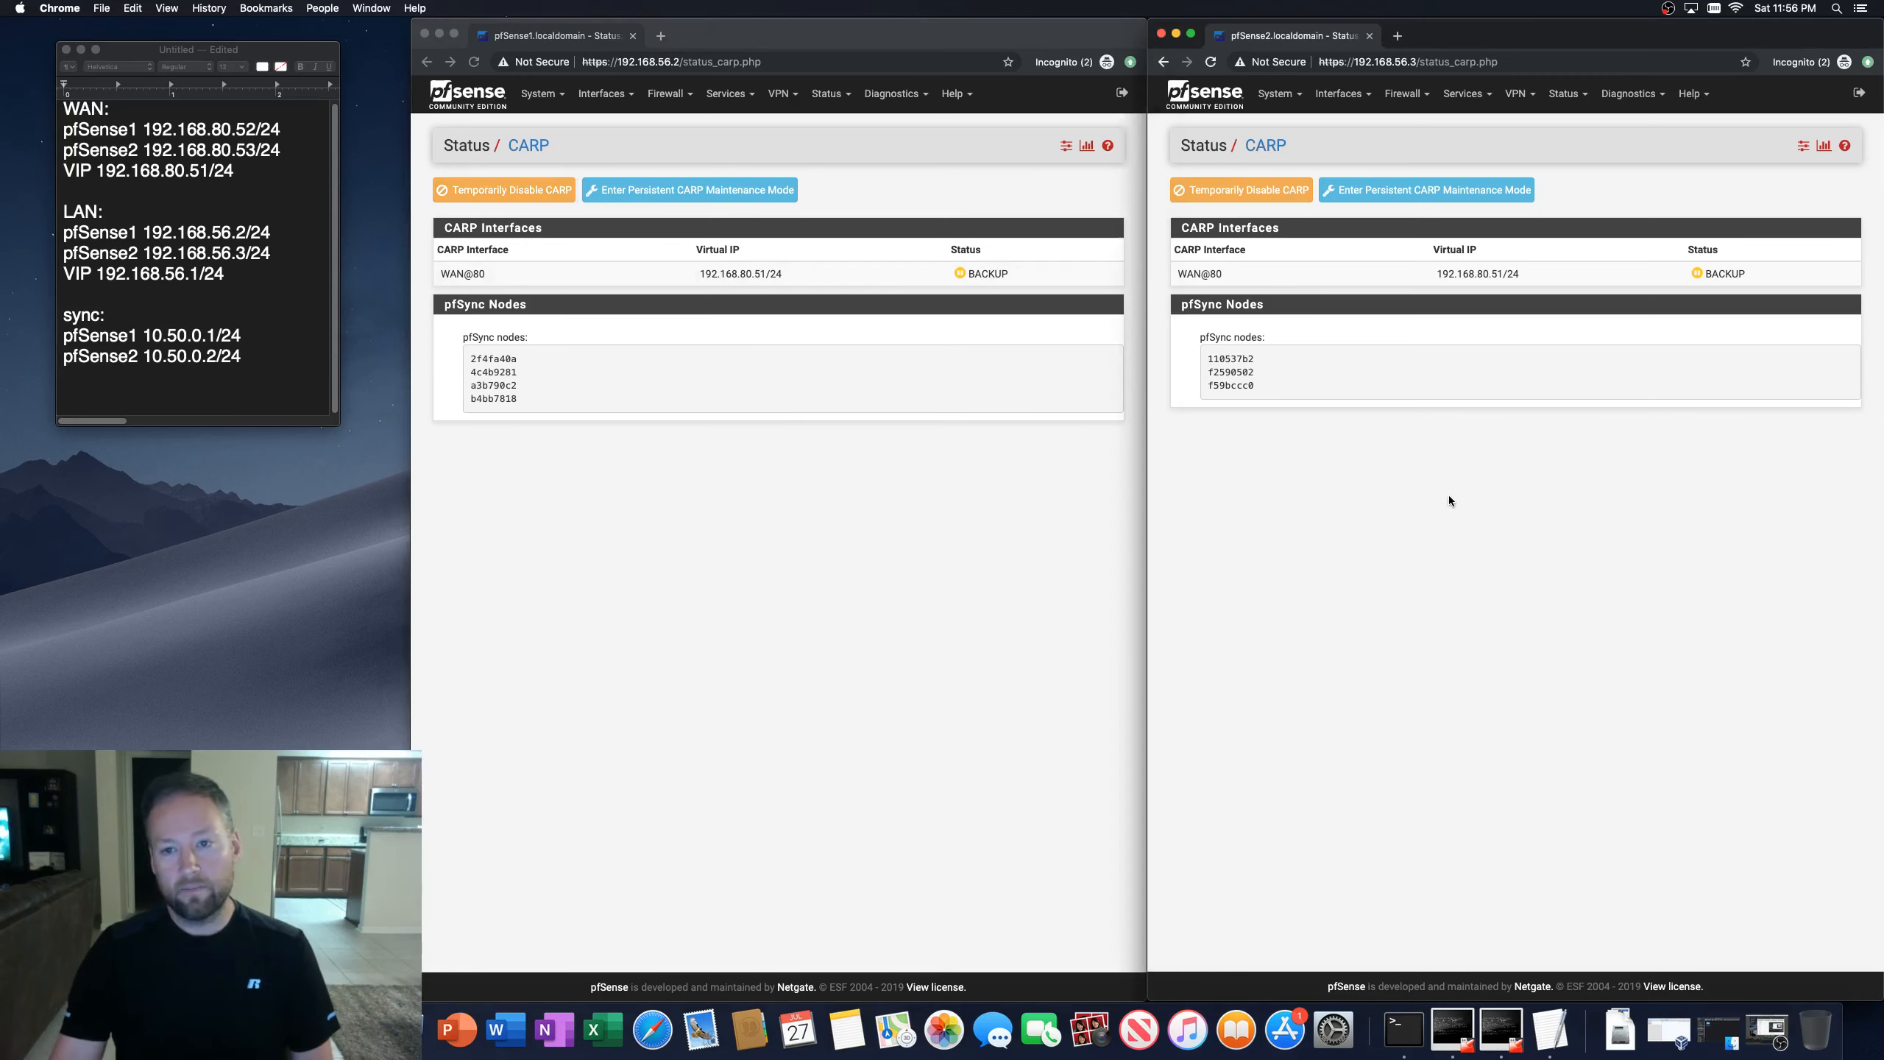
Step: Refresh the second firewall's CARP status page repeatedly to watch its CARP state
click(1206, 64)
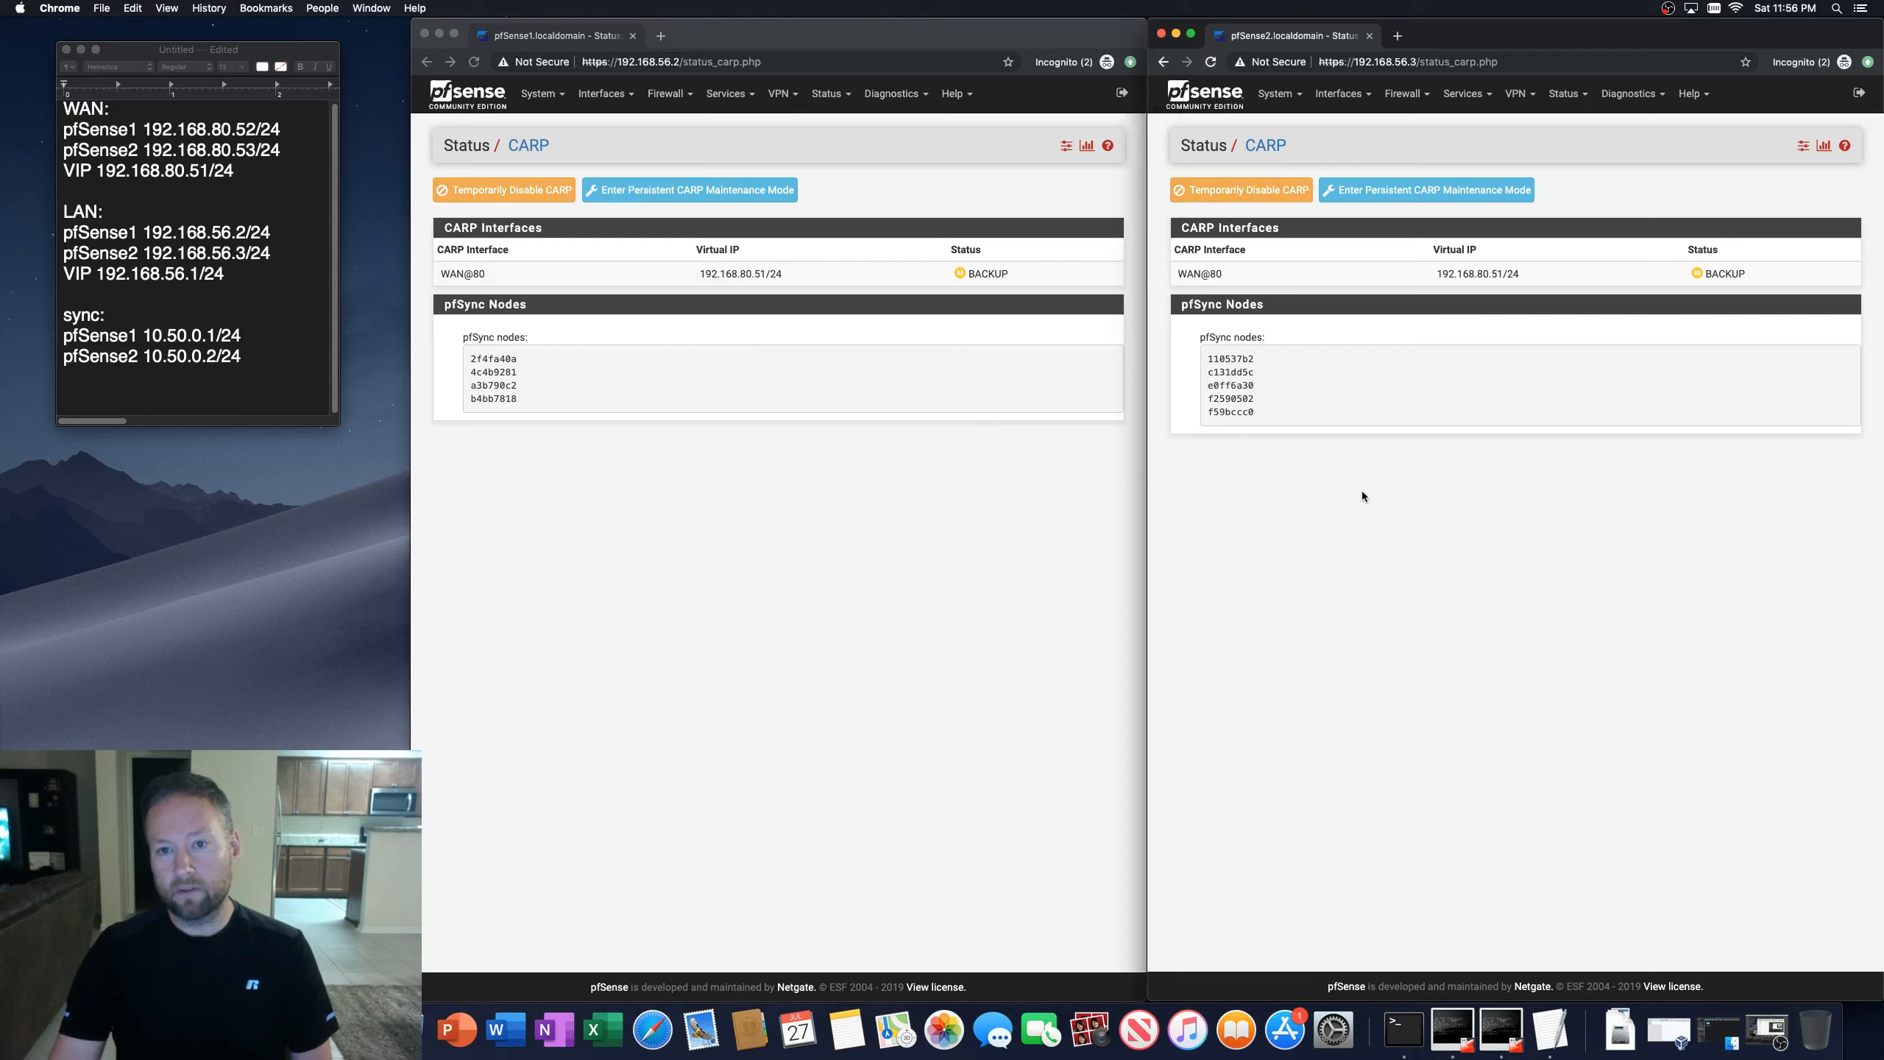
click(1211, 62)
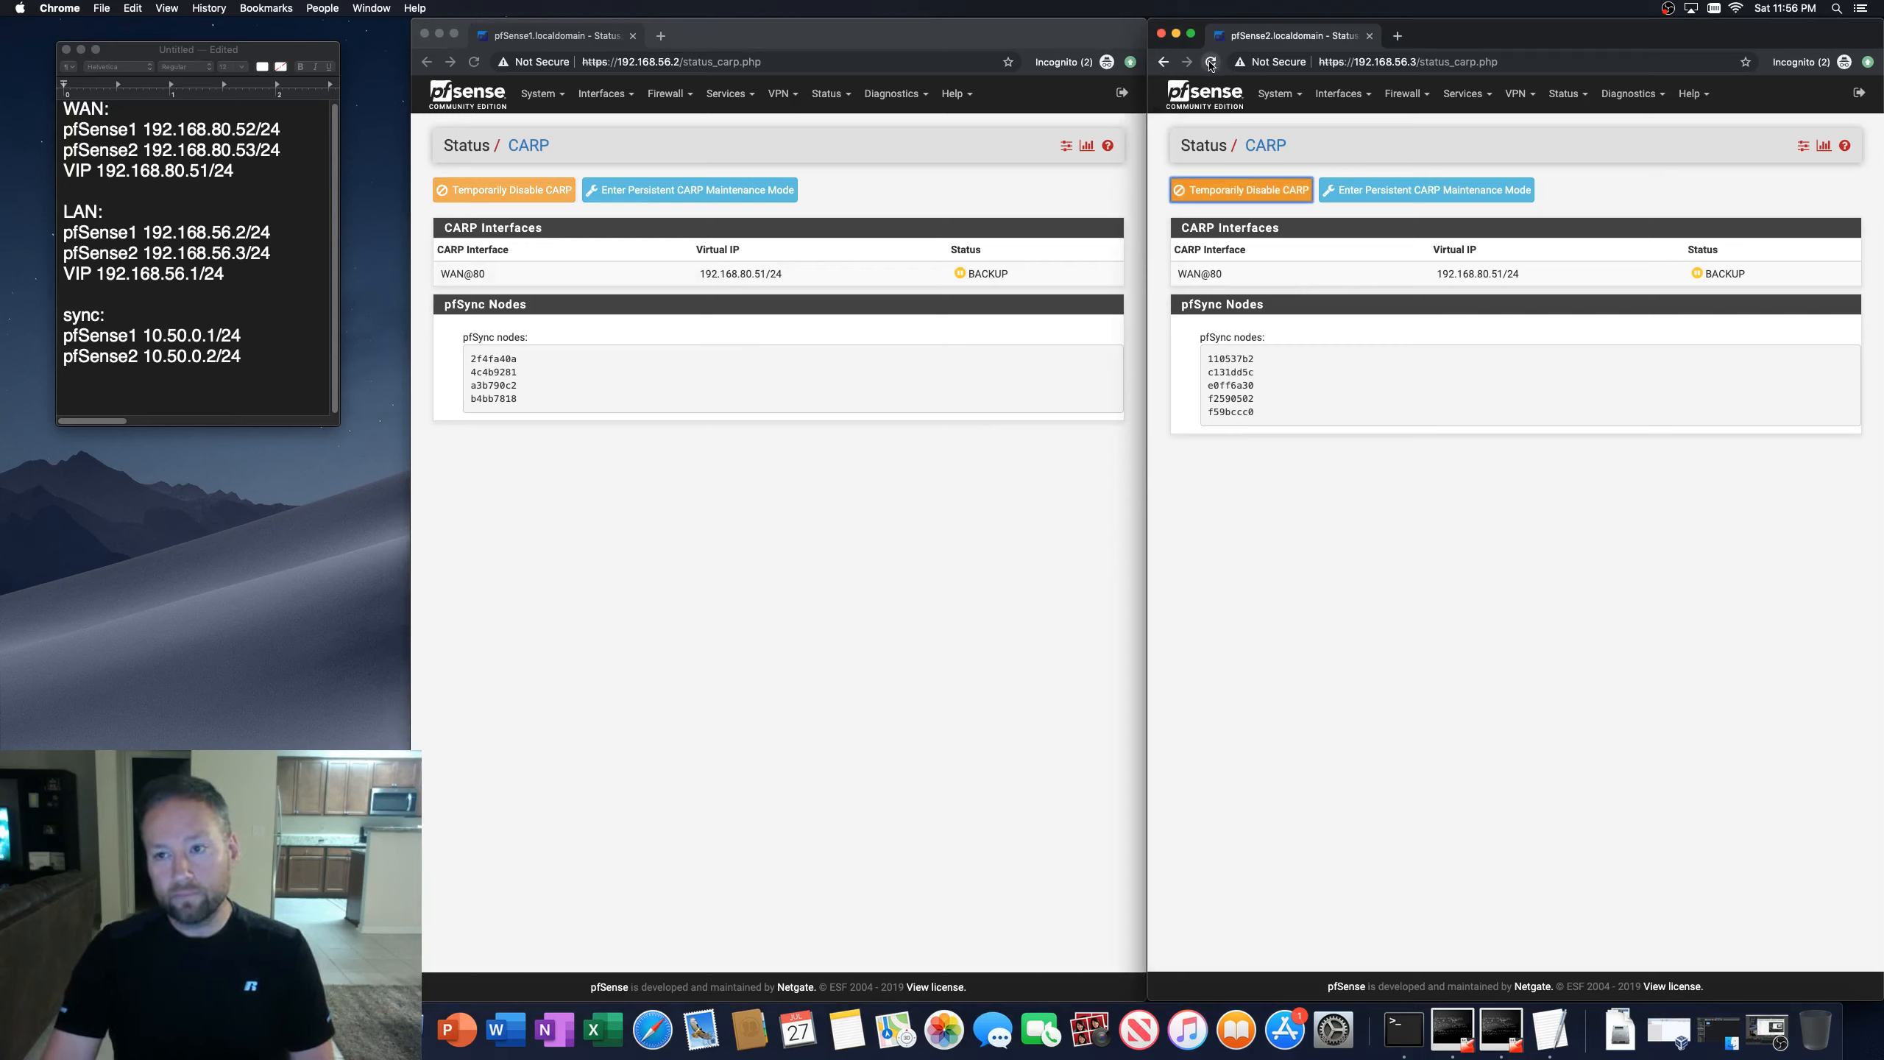
click(1210, 66)
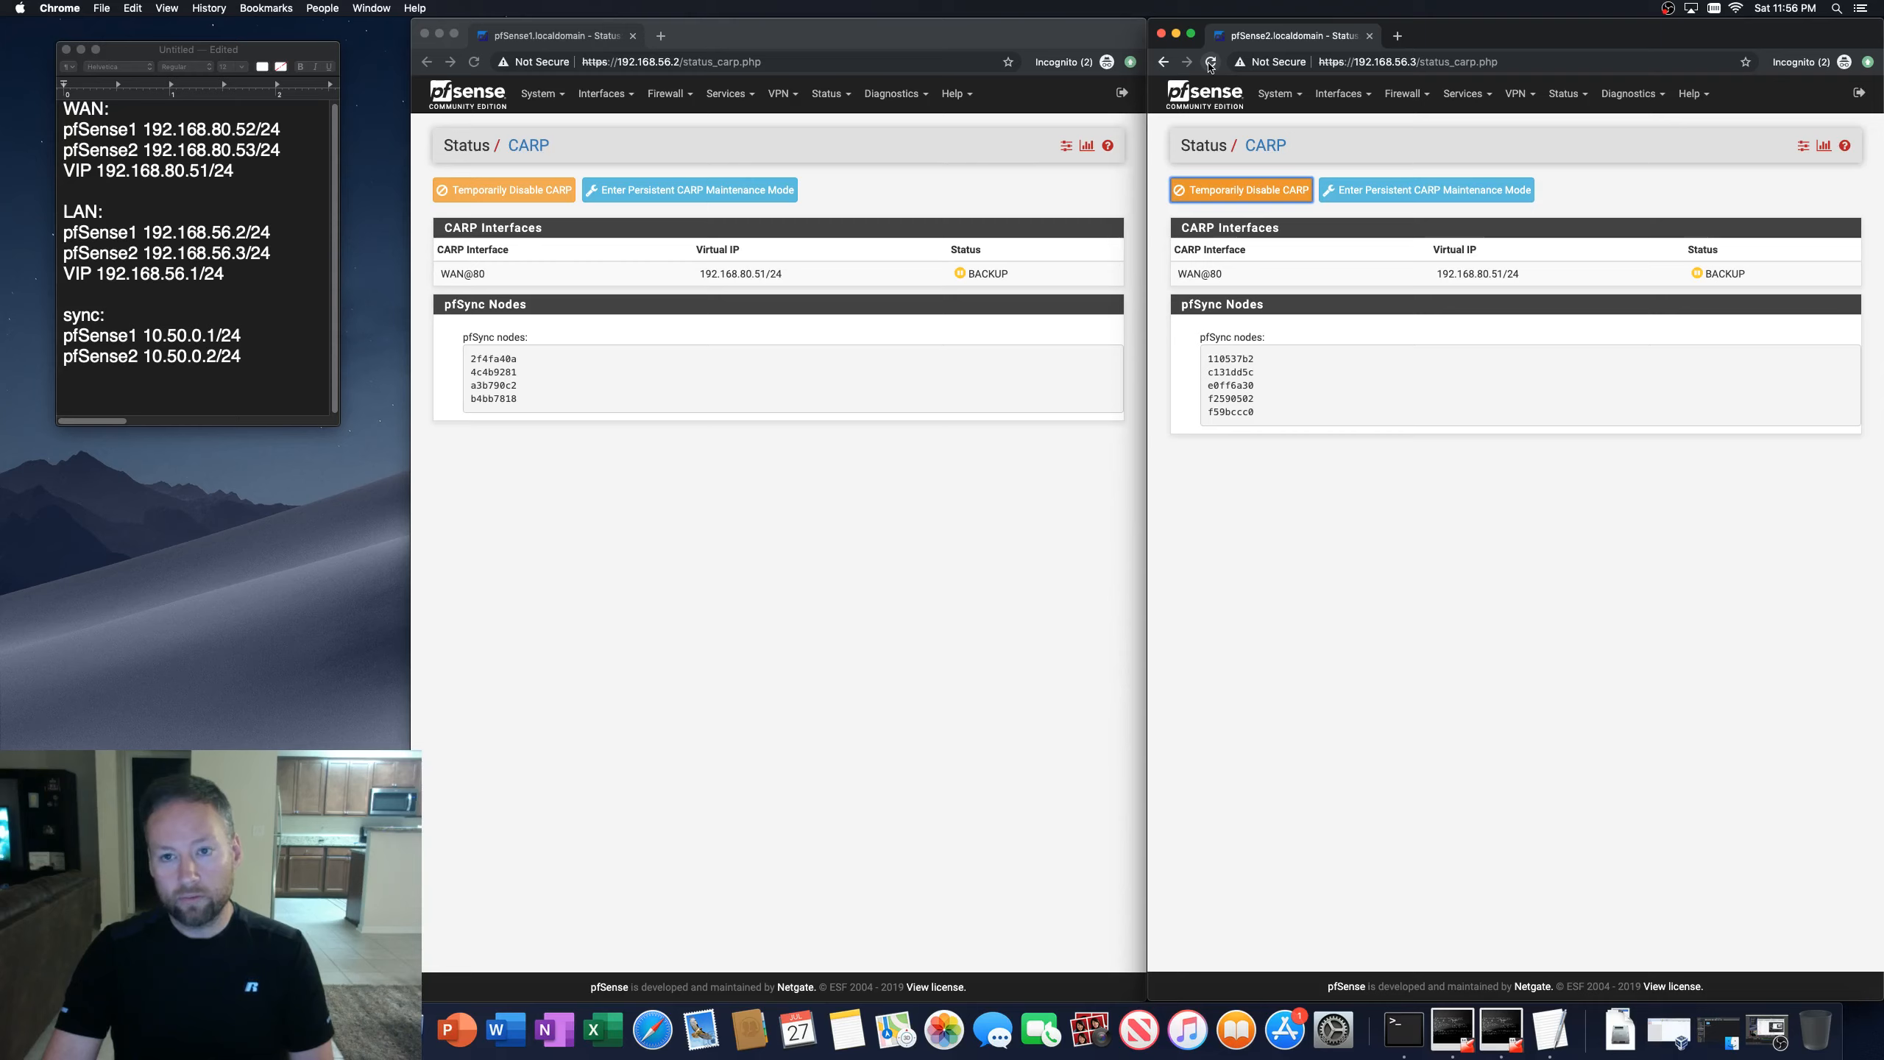
click(1211, 66)
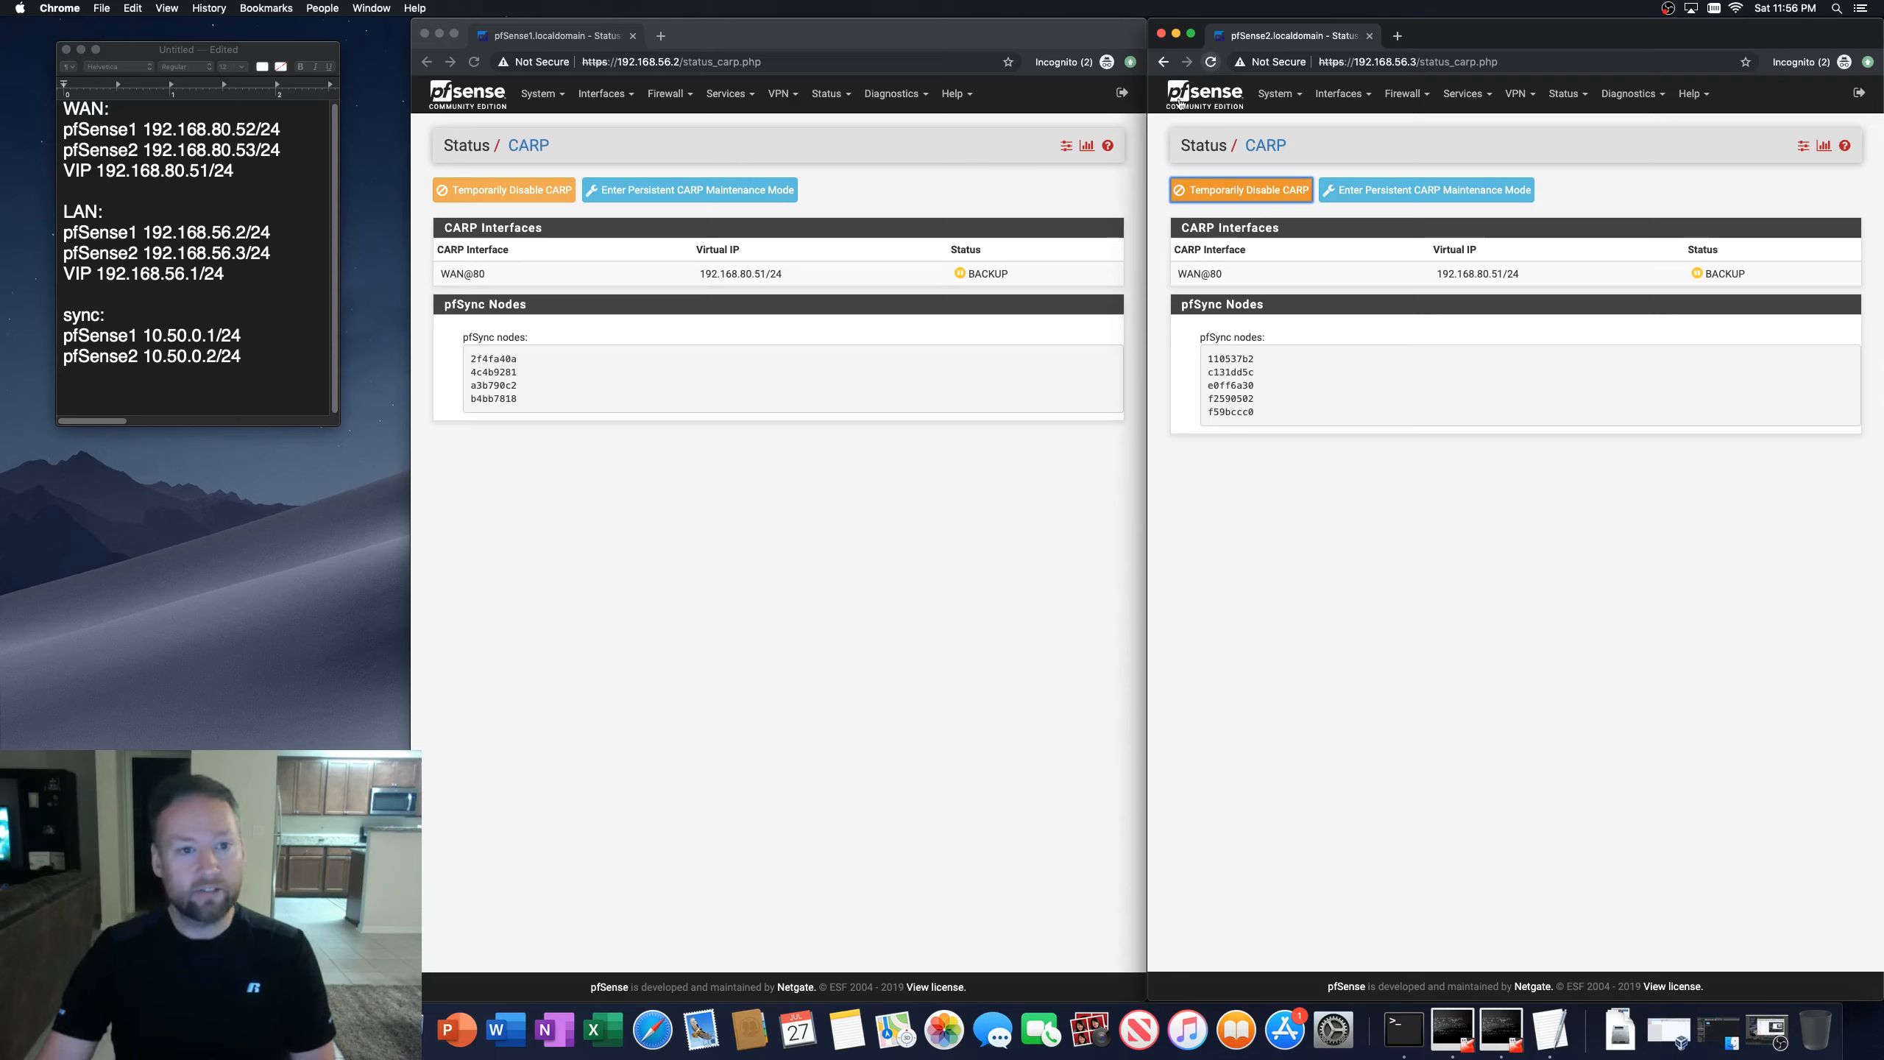
click(1532, 555)
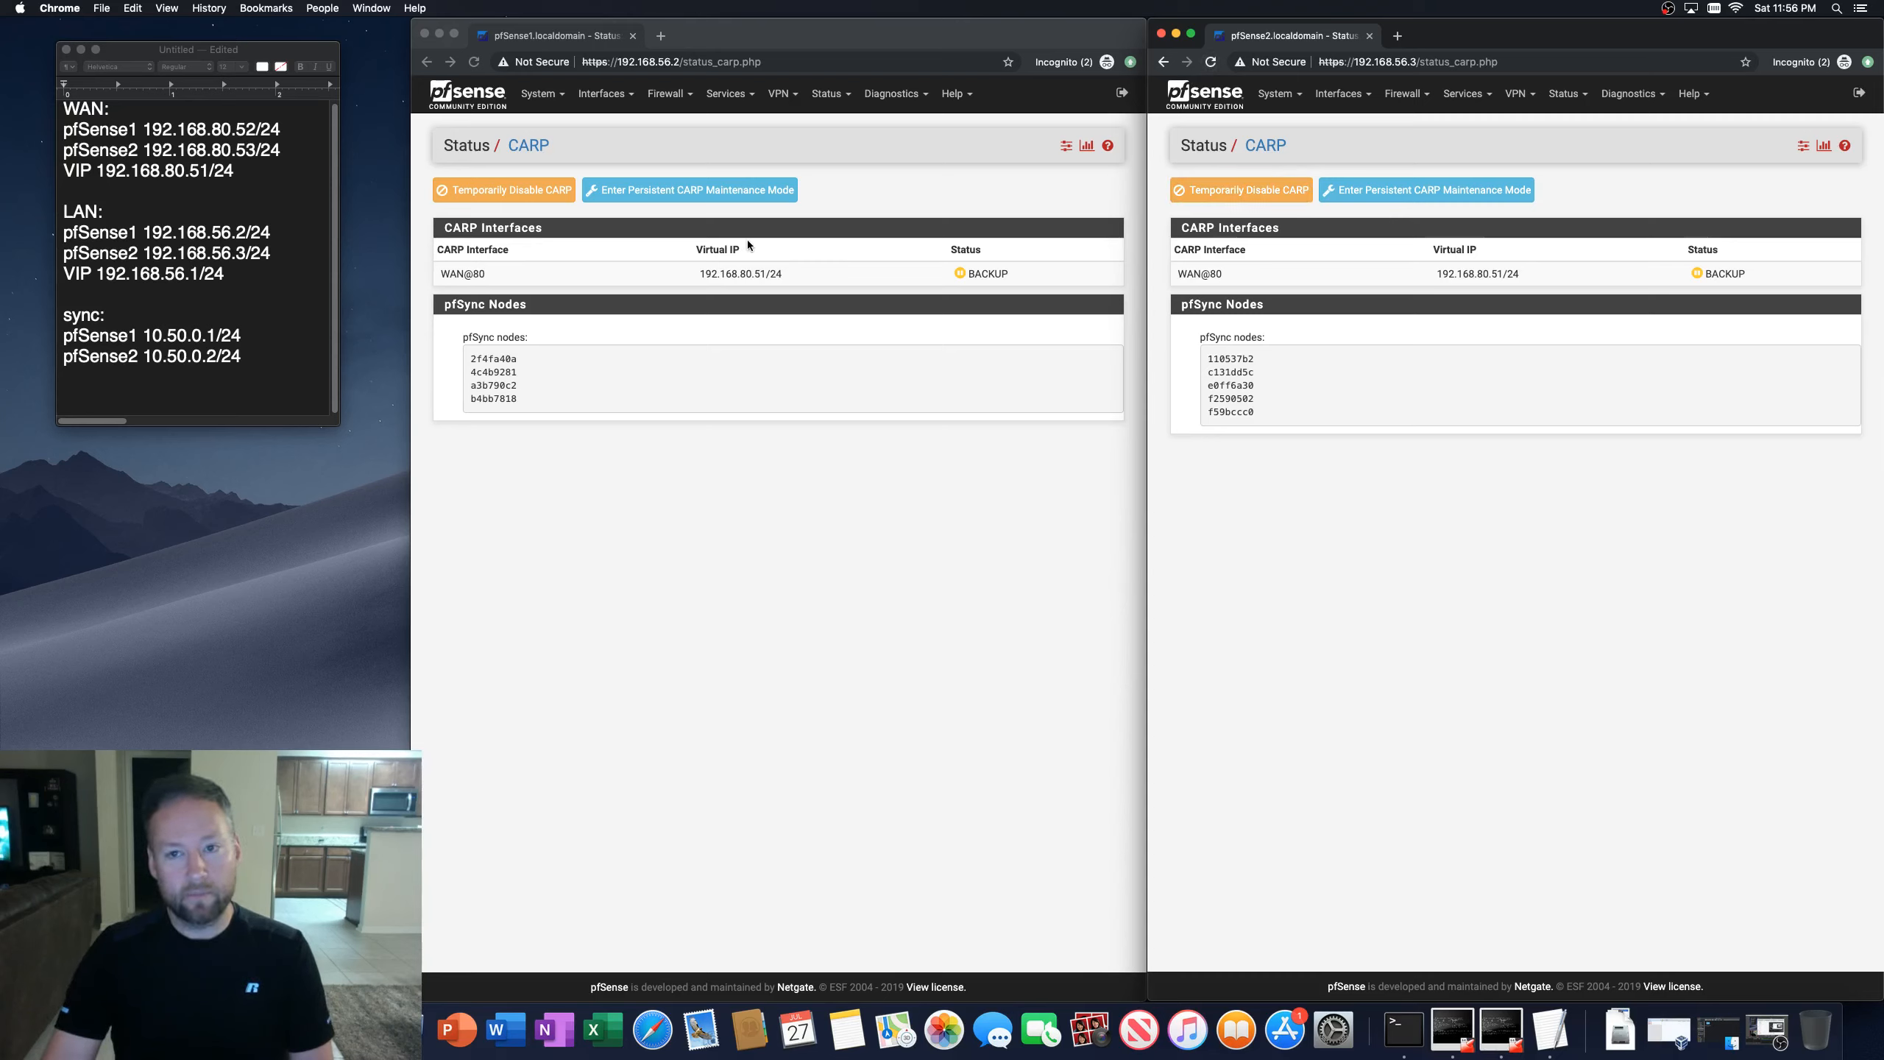
Step: Reload both firewalls' CARP status pages, confirming the form resubmission on the first
click(859, 181)
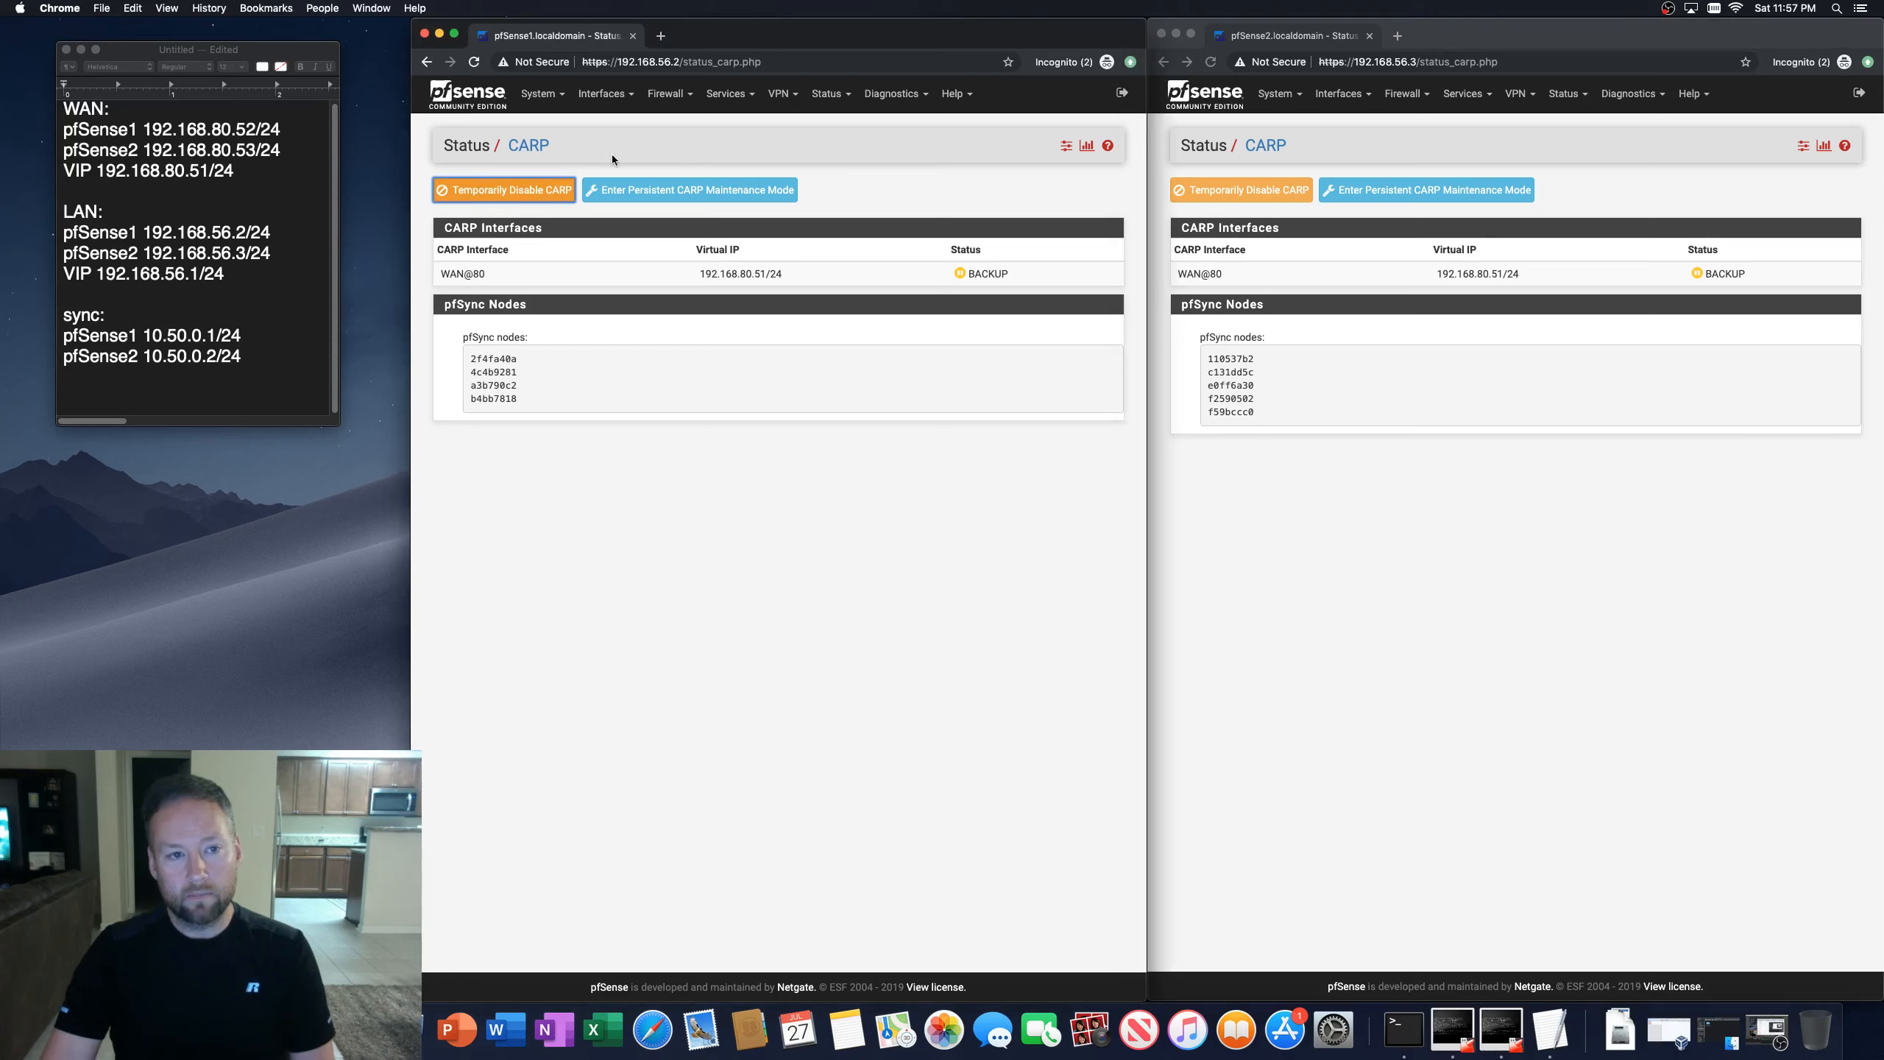
click(474, 61)
click(886, 176)
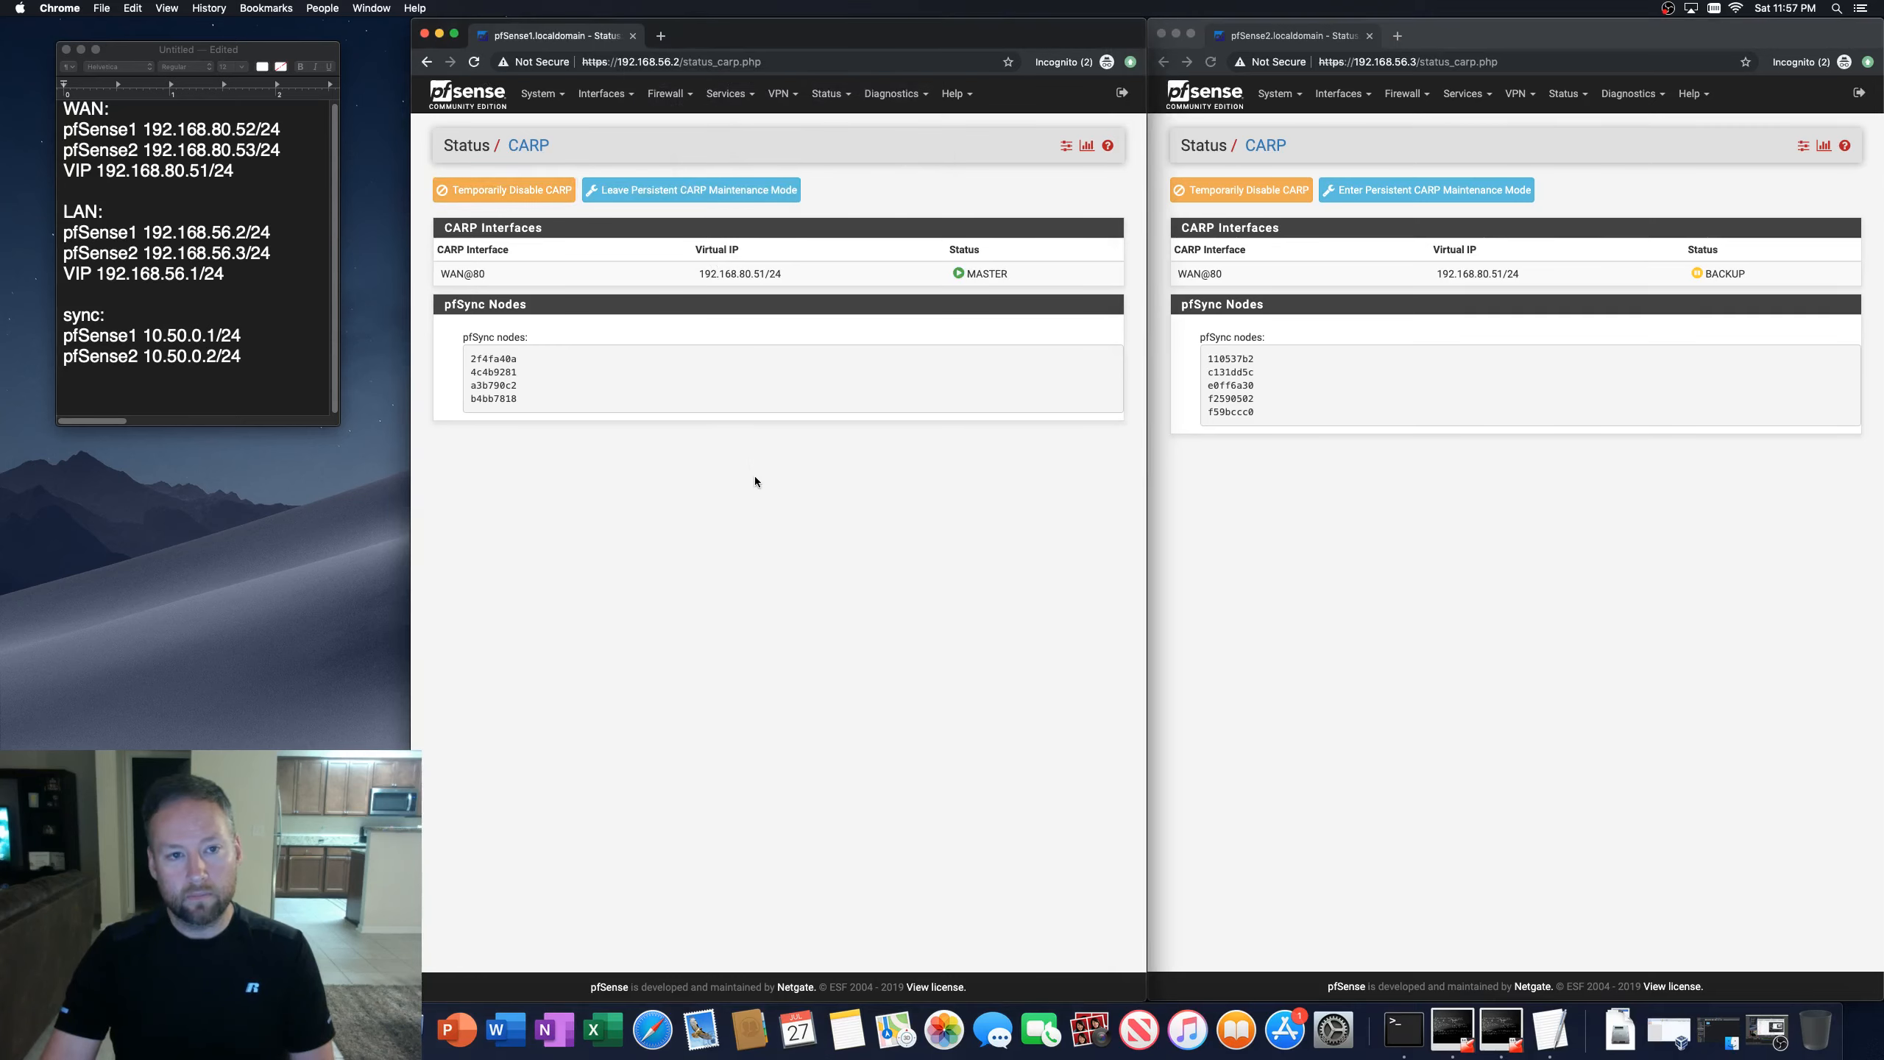
click(1345, 515)
click(1211, 62)
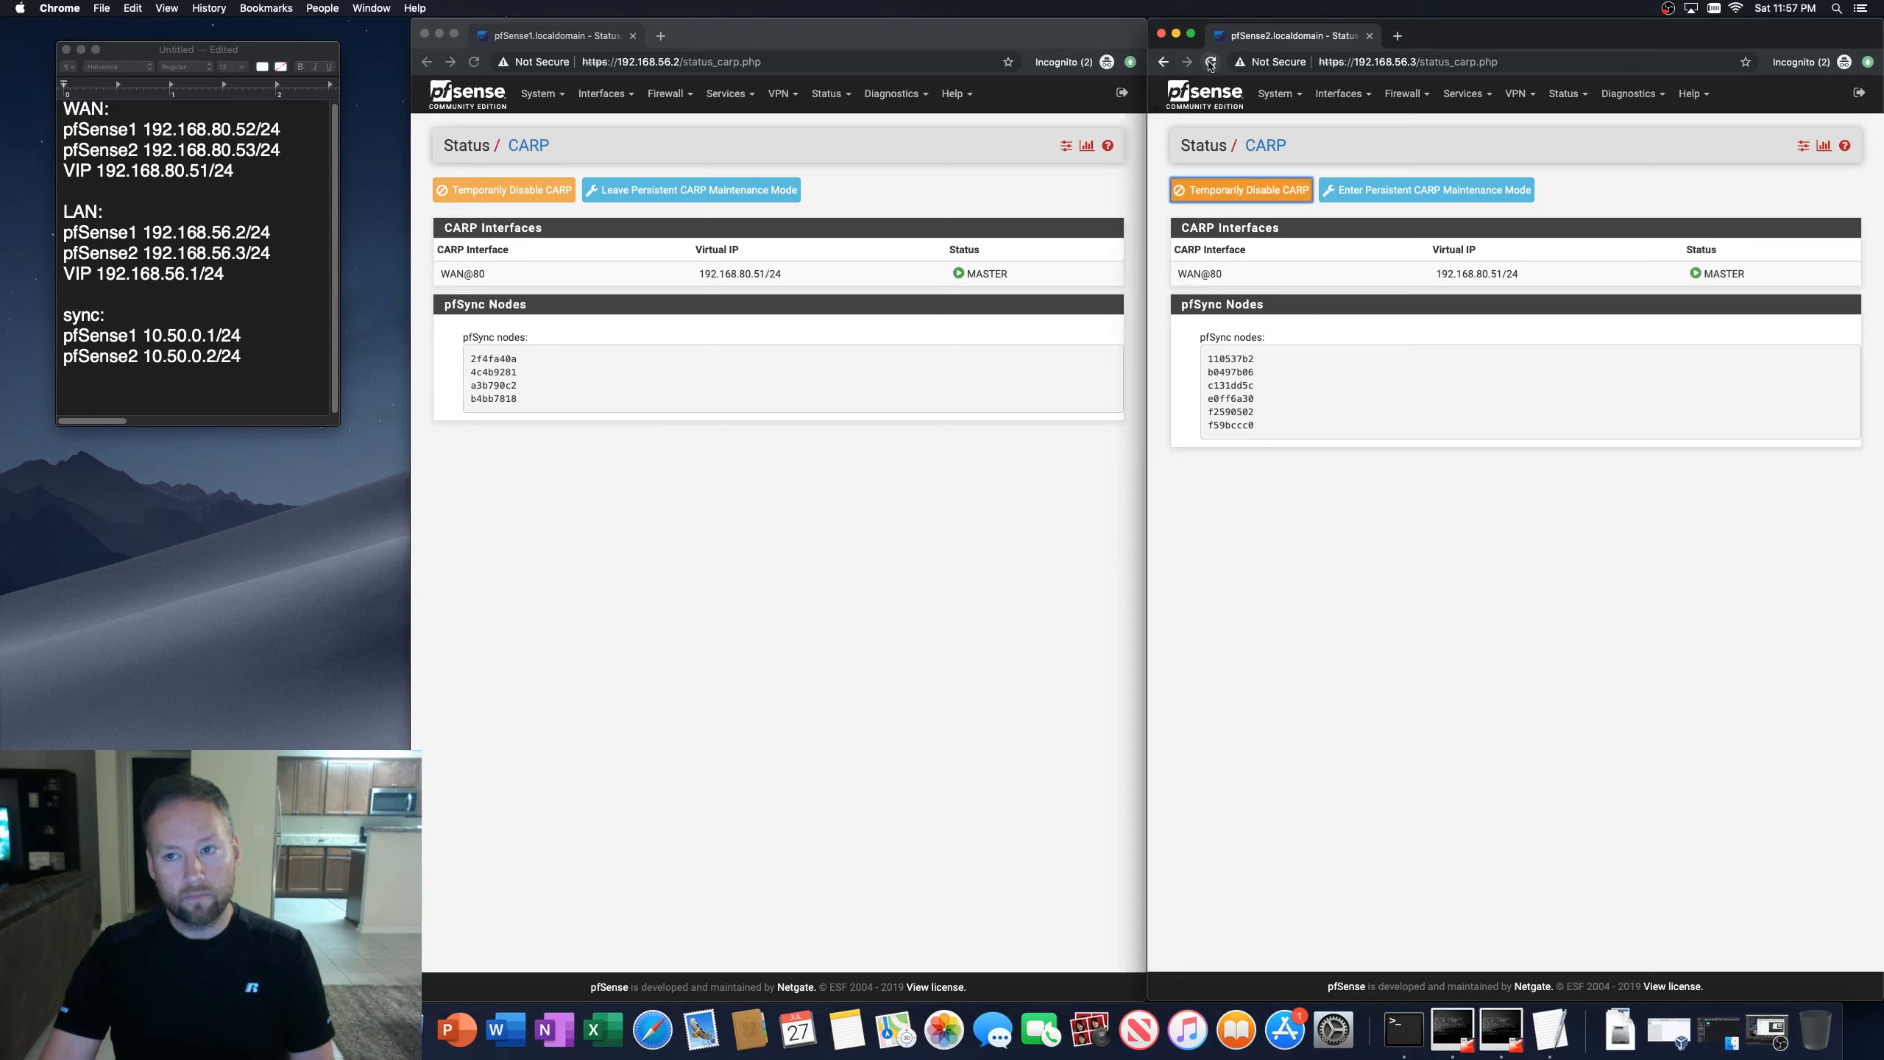
click(853, 531)
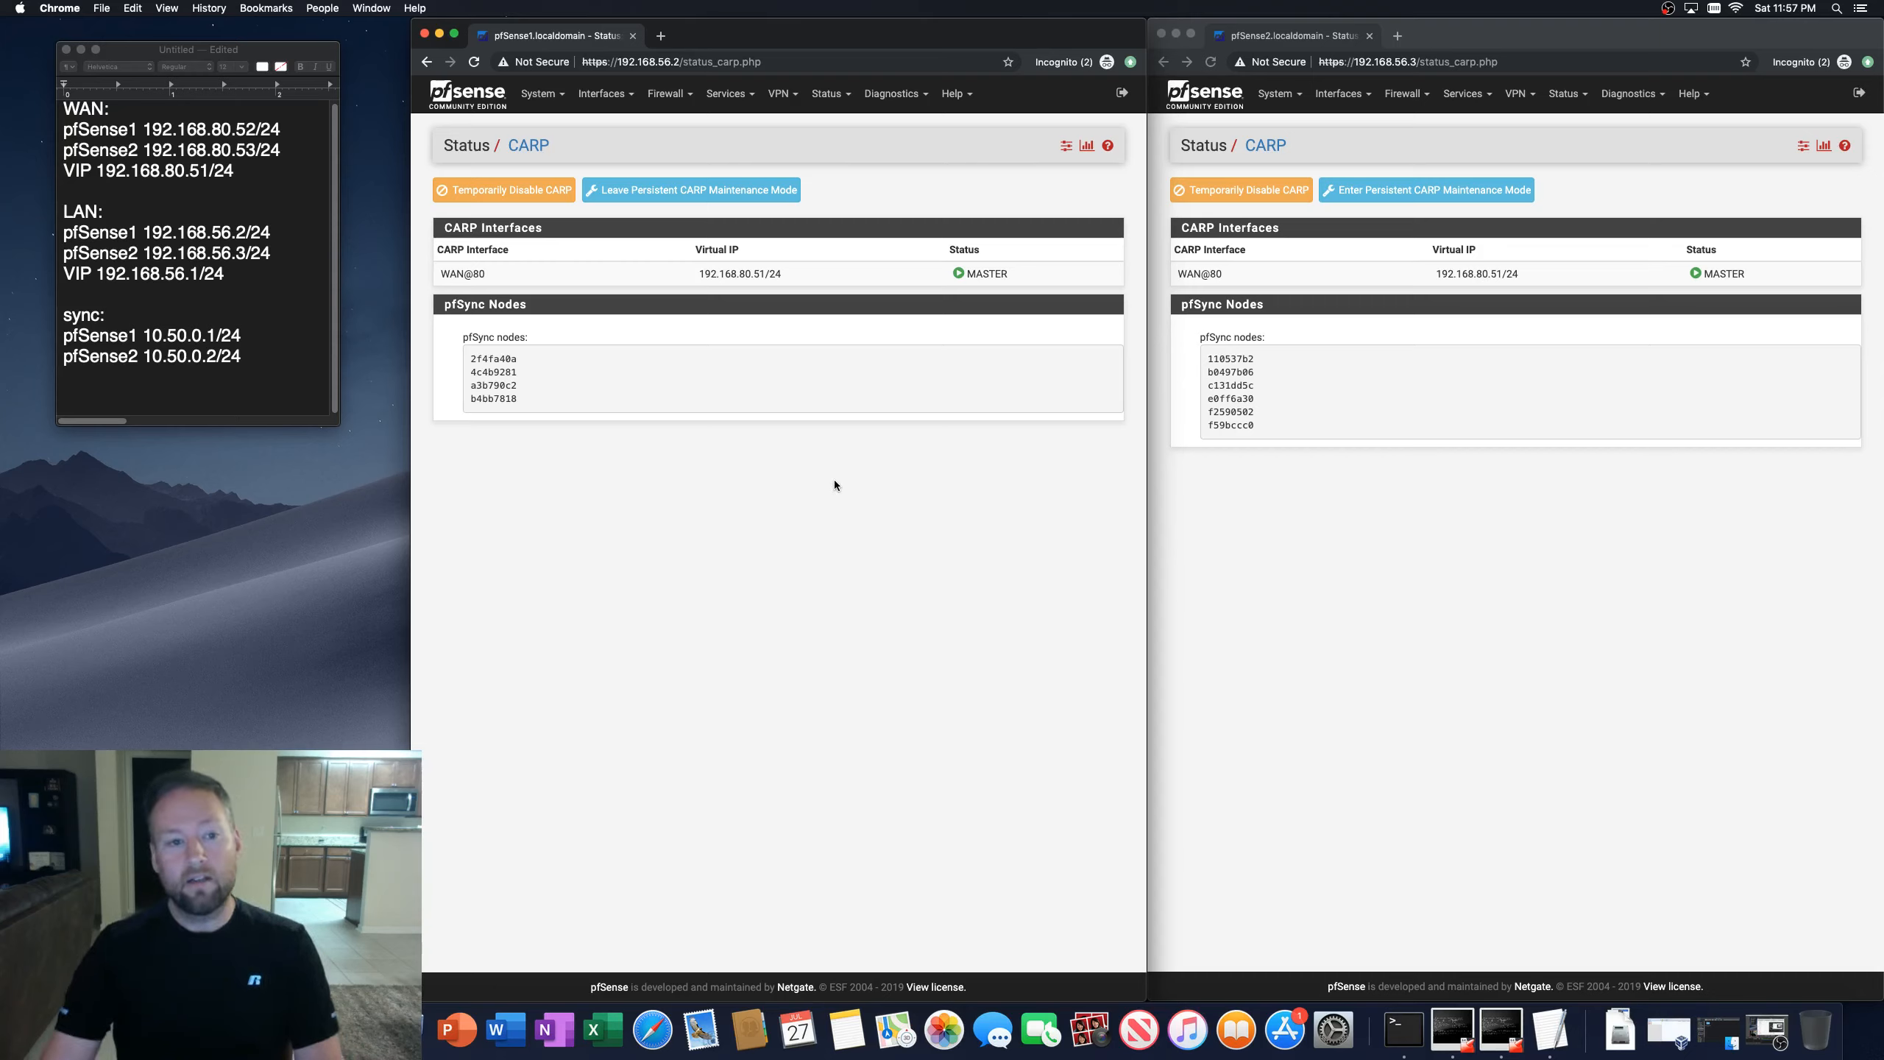
Step: Leave persistent CARP maintenance mode on the first firewall and toggle CARP on the second firewall
click(632, 192)
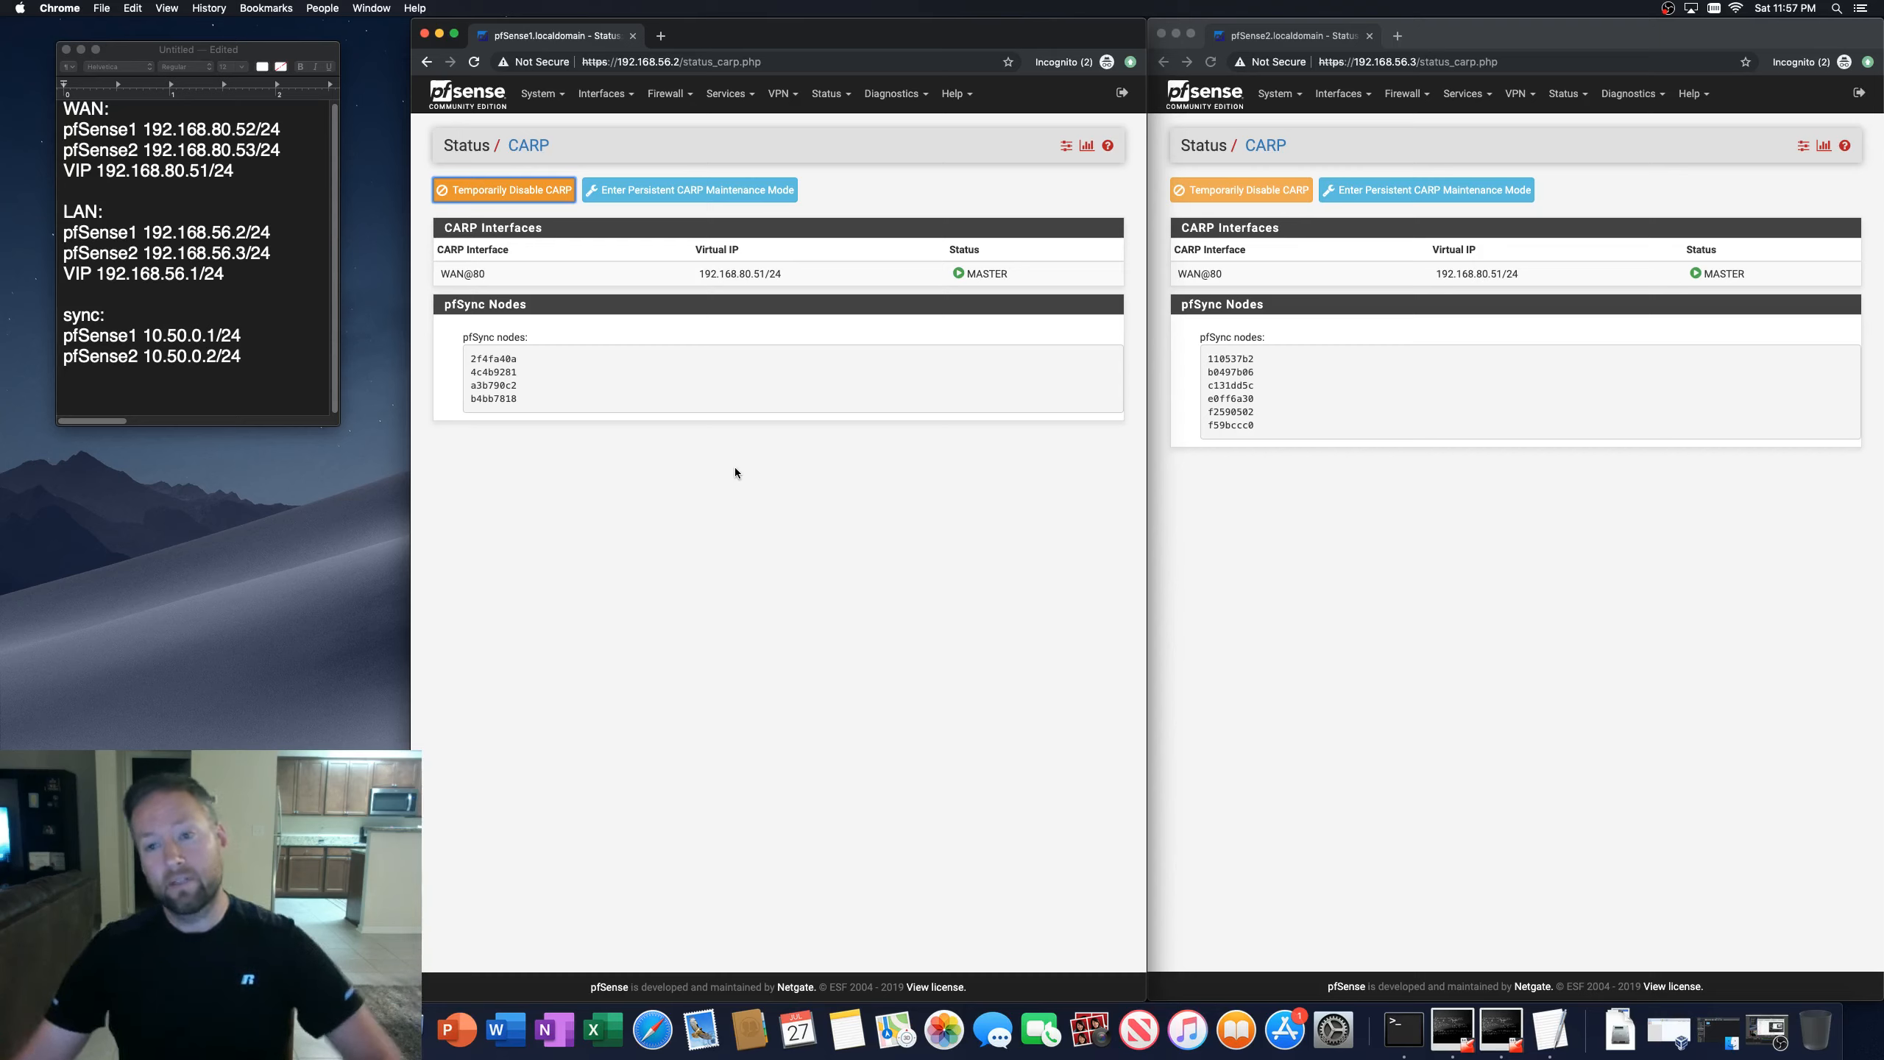
click(1190, 188)
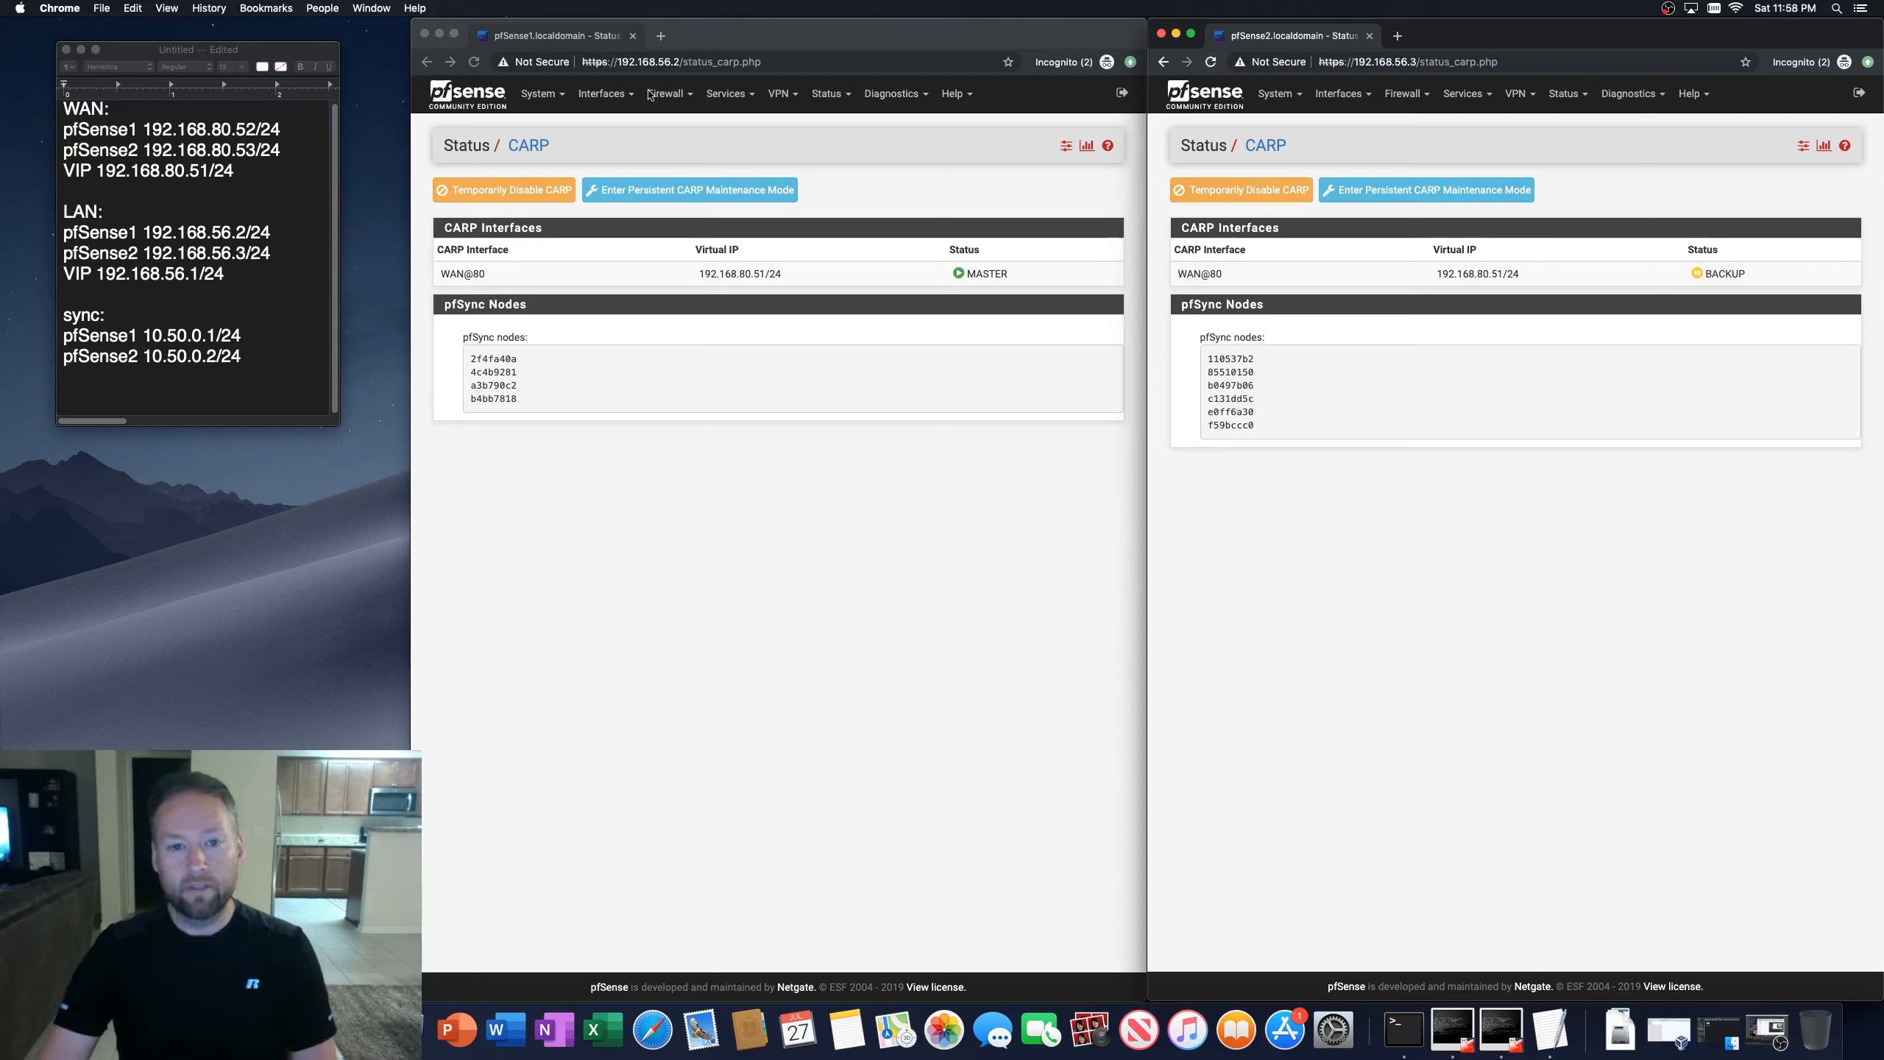
click(660, 385)
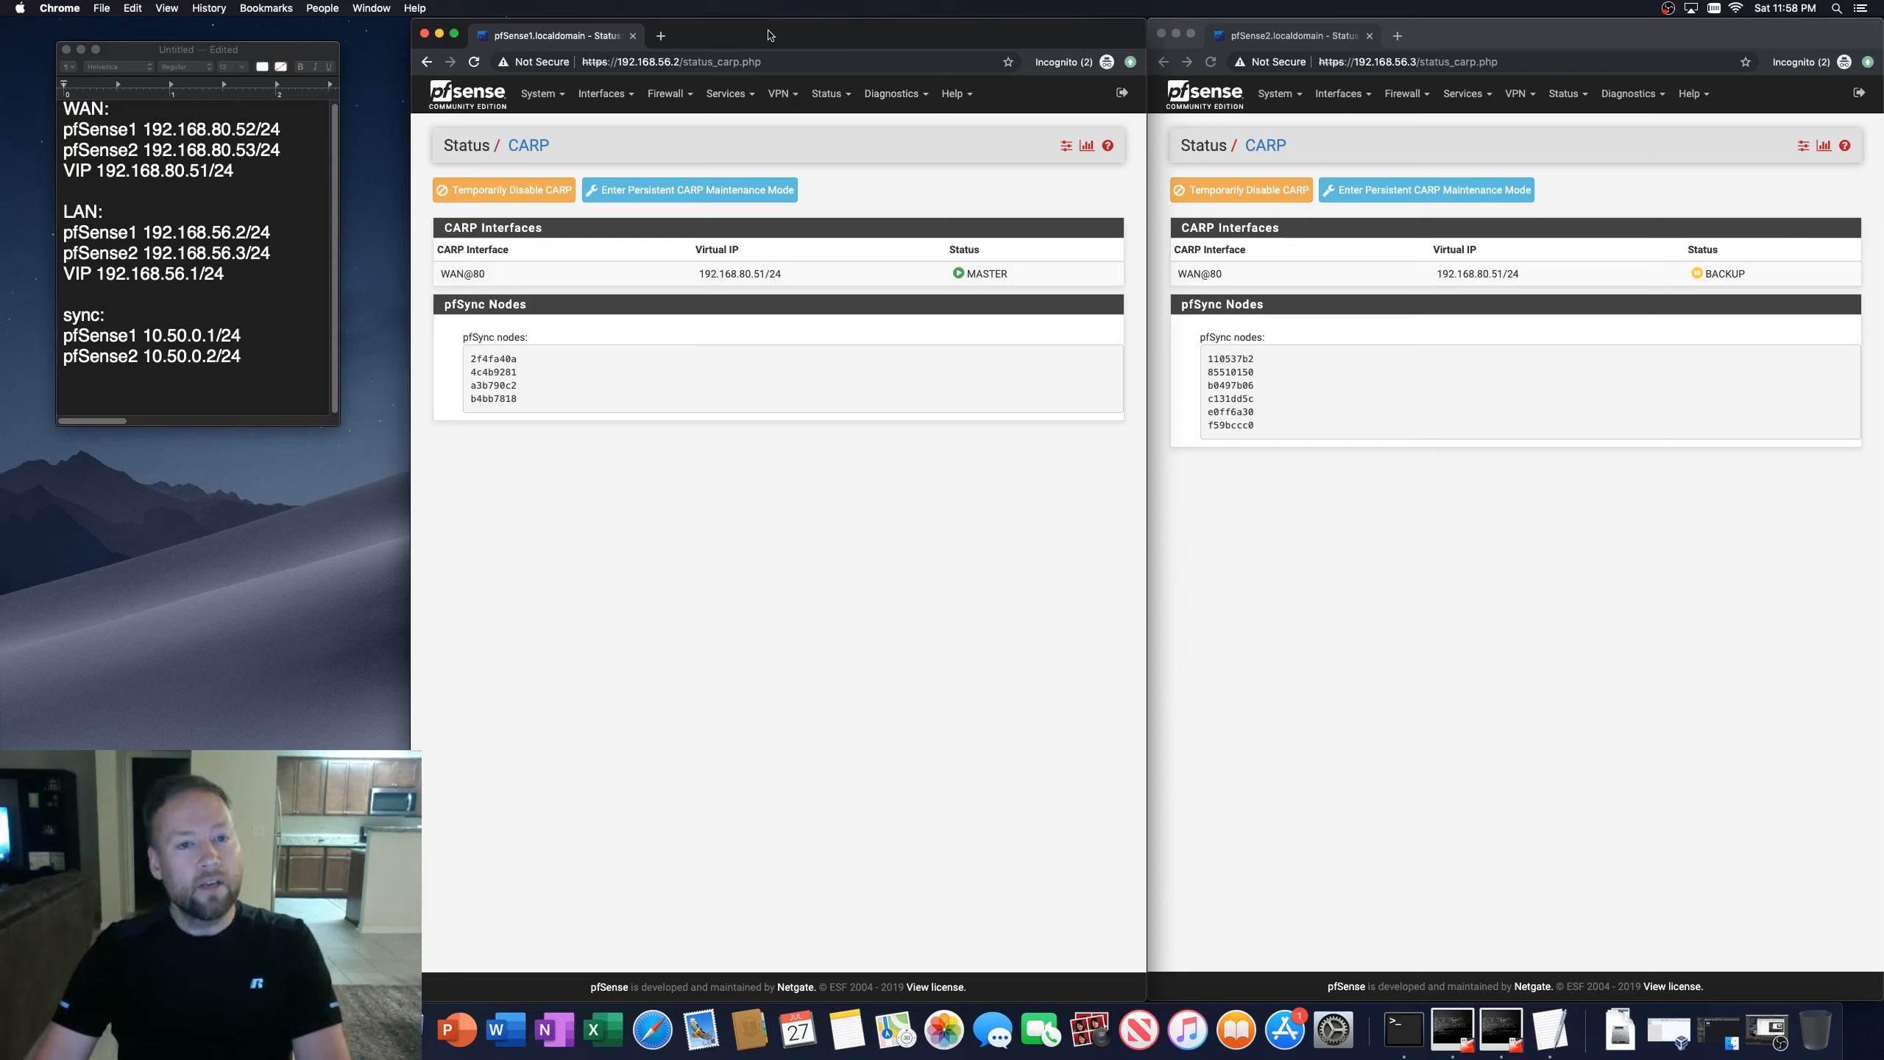
Step: Open the first firewall's WAN interface settings to review its addressing
click(607, 95)
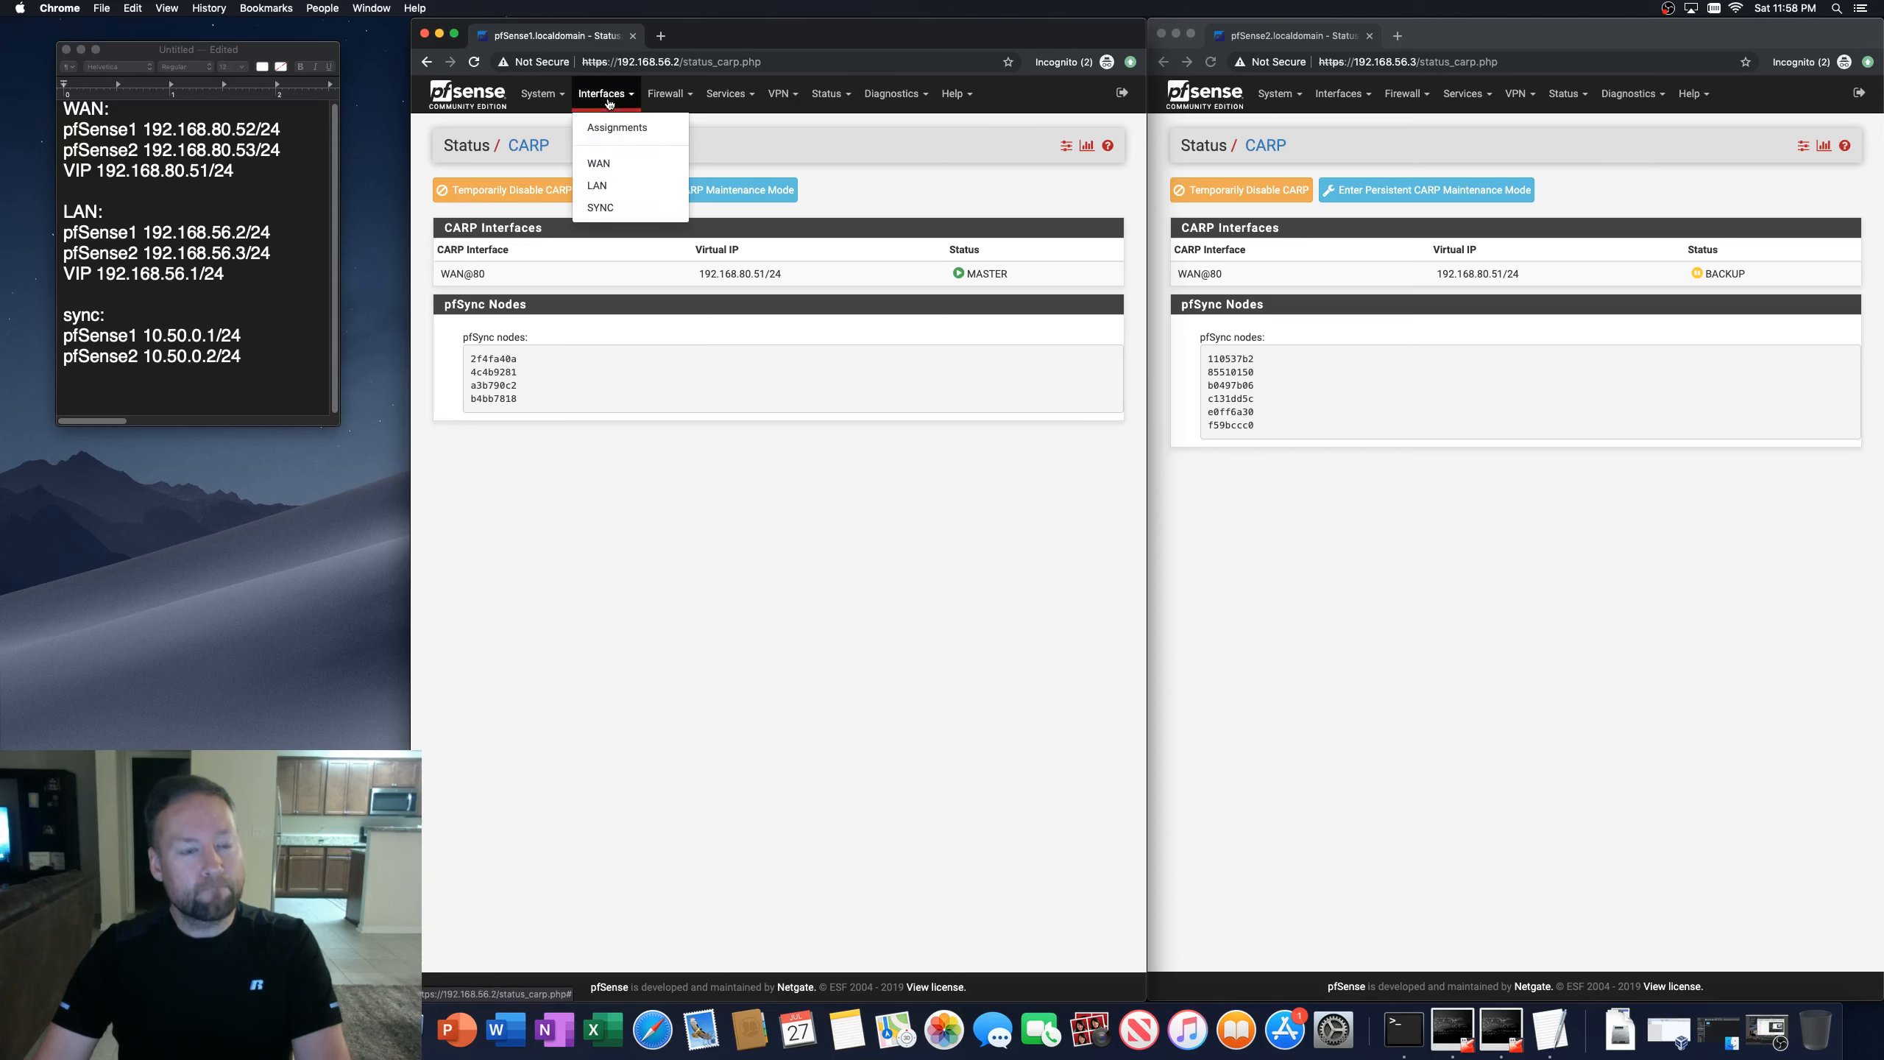
click(603, 165)
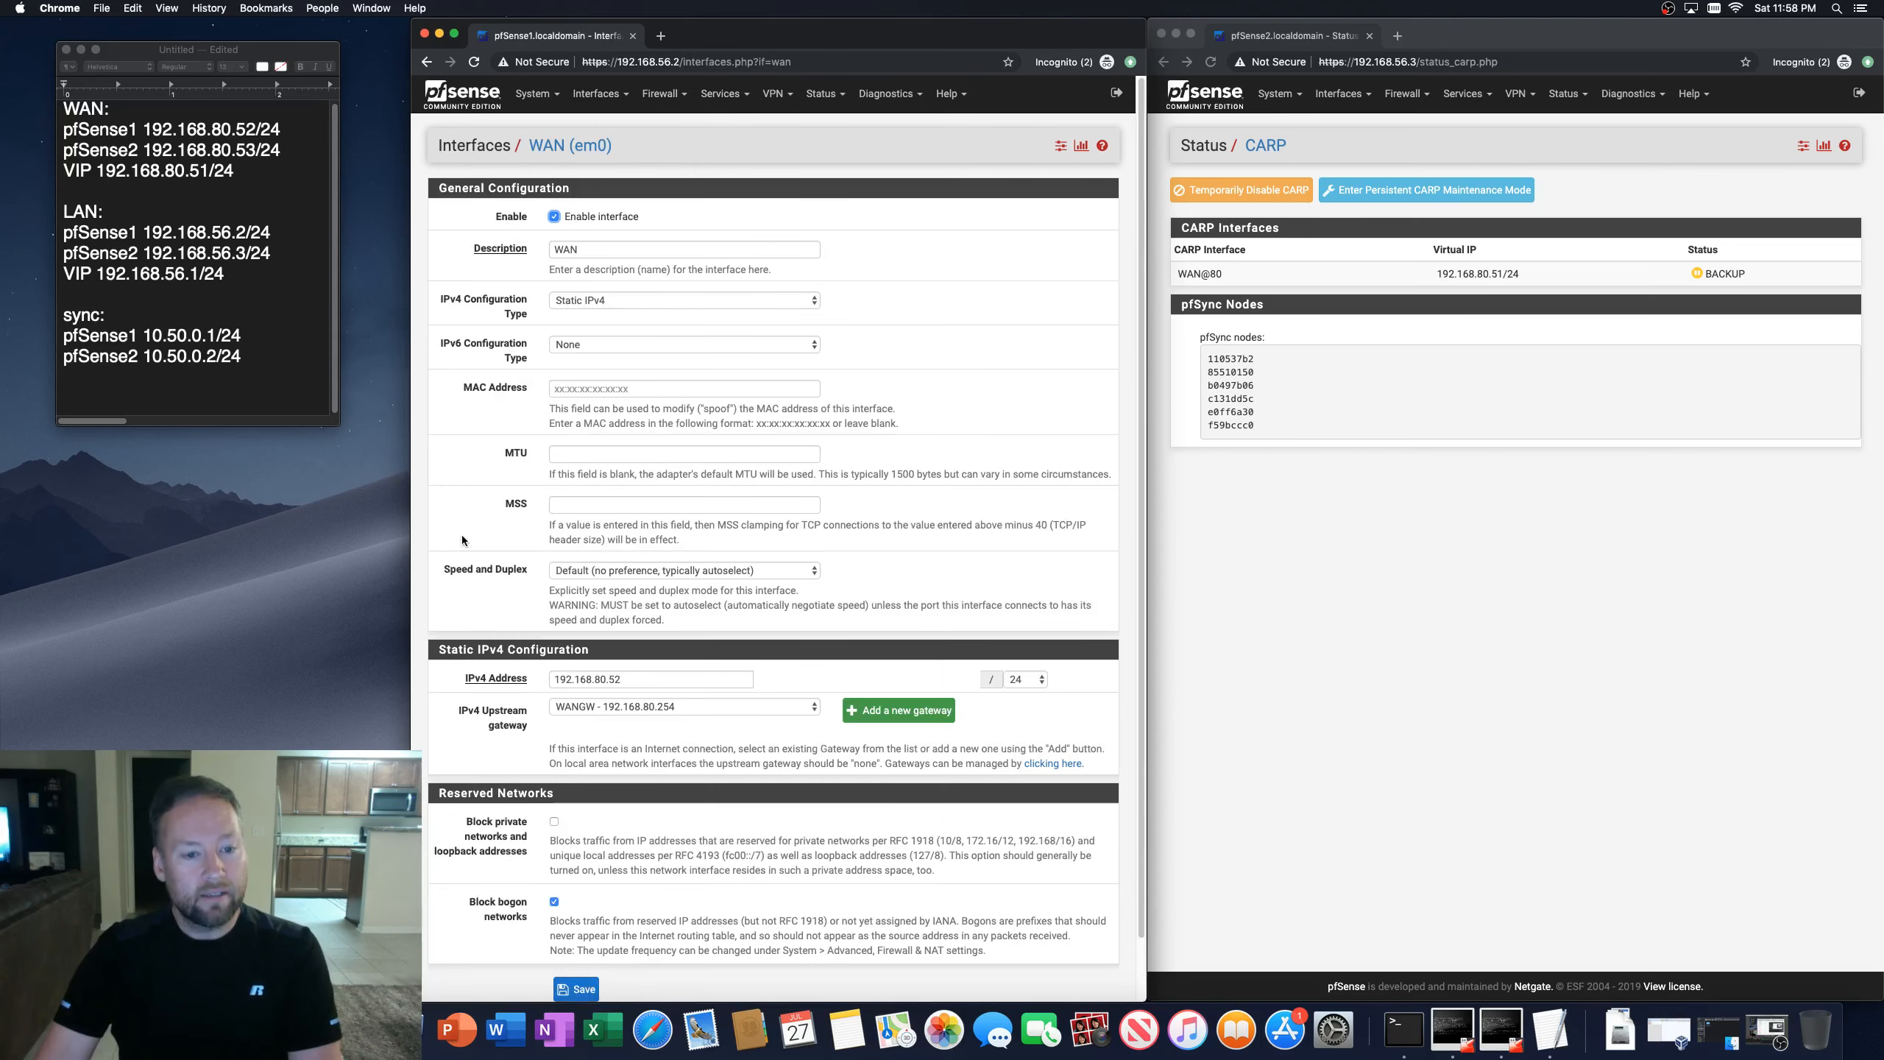
scroll(474, 553, down, 2)
scroll(474, 554, up, 2)
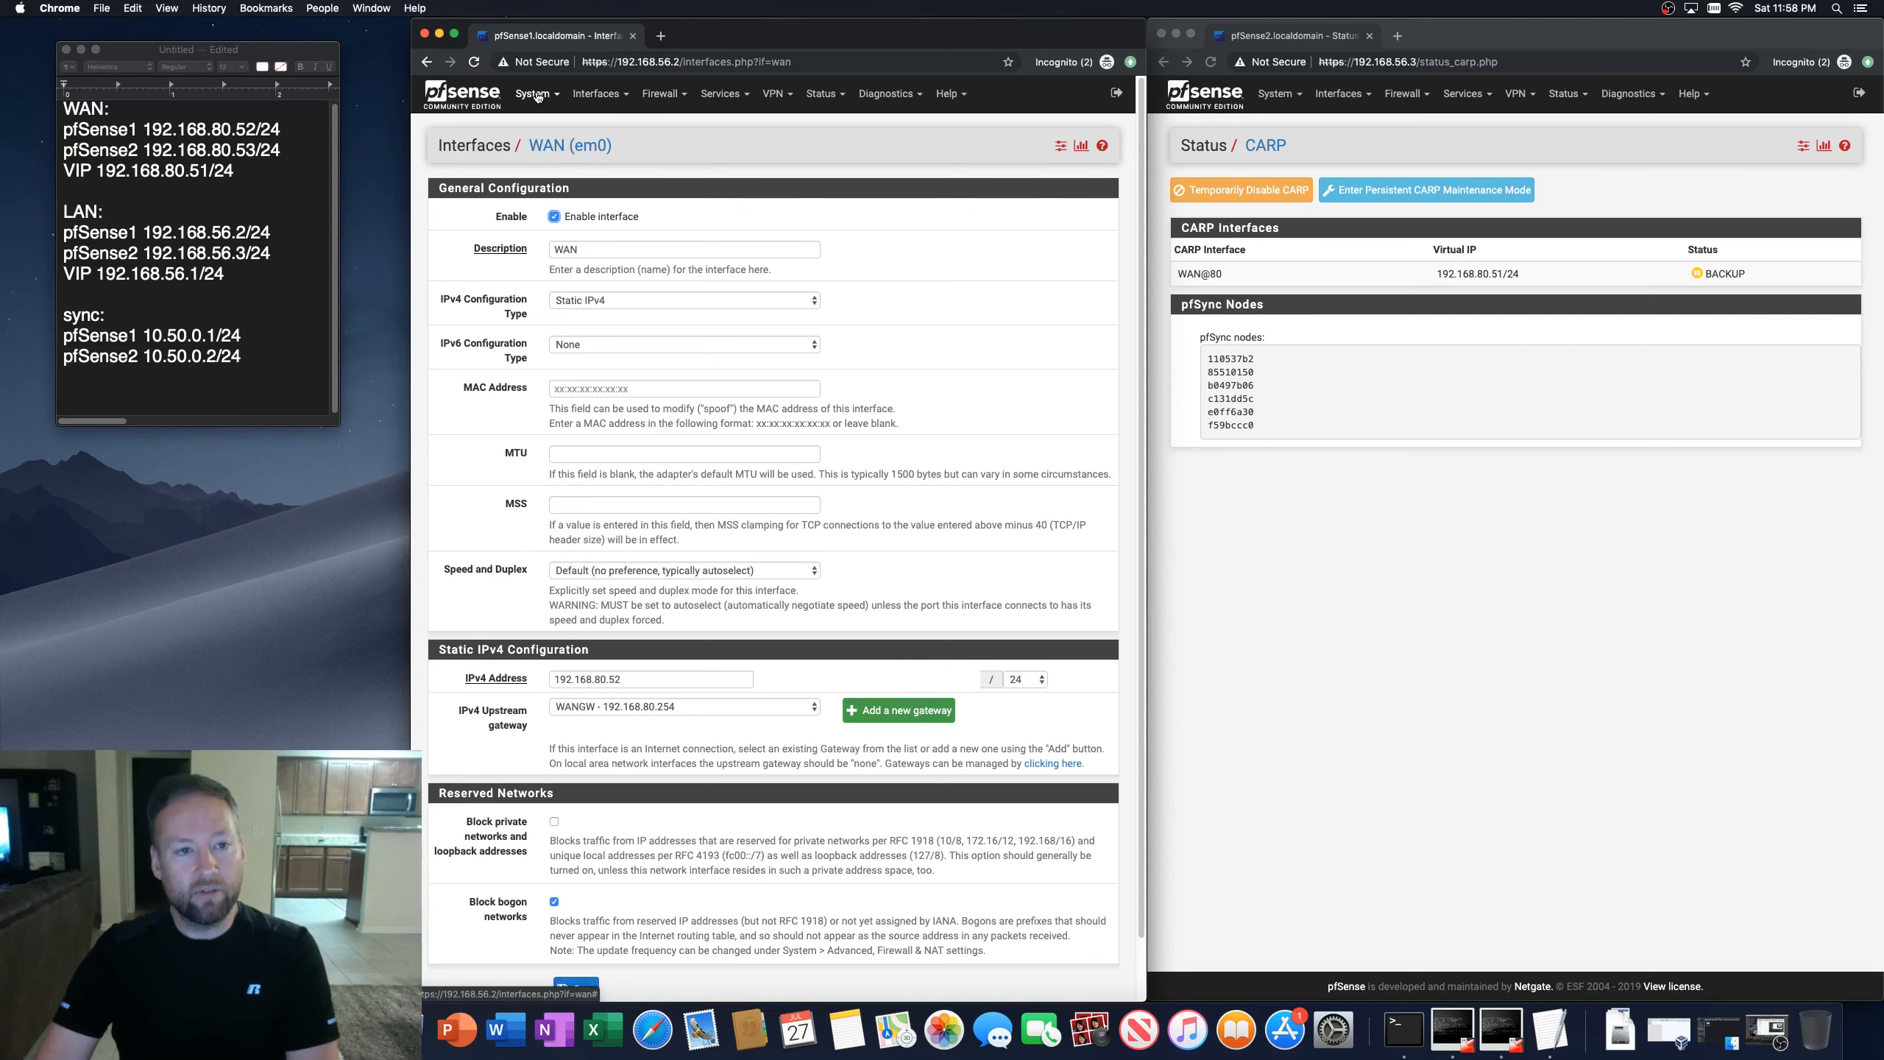
Step: Open the first firewall's Virtual IPs list and start adding a new virtual IP
click(653, 98)
click(673, 238)
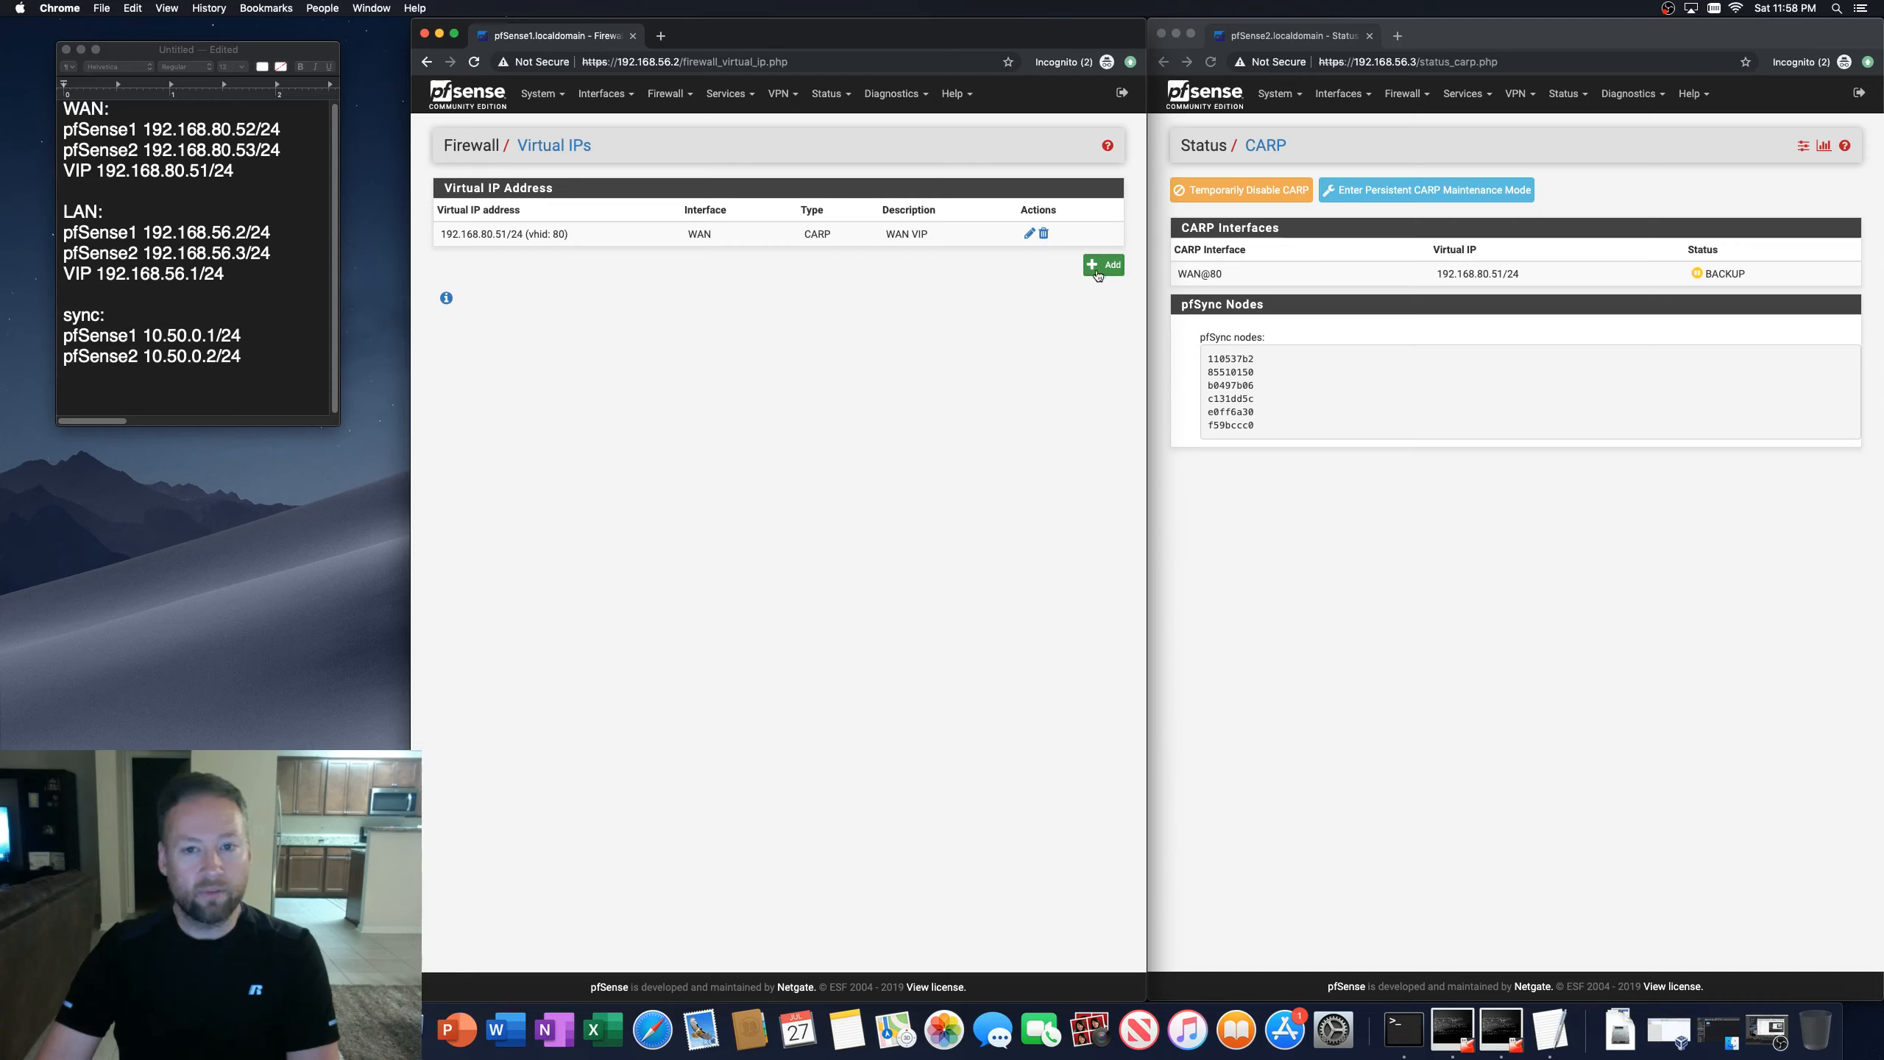
click(665, 93)
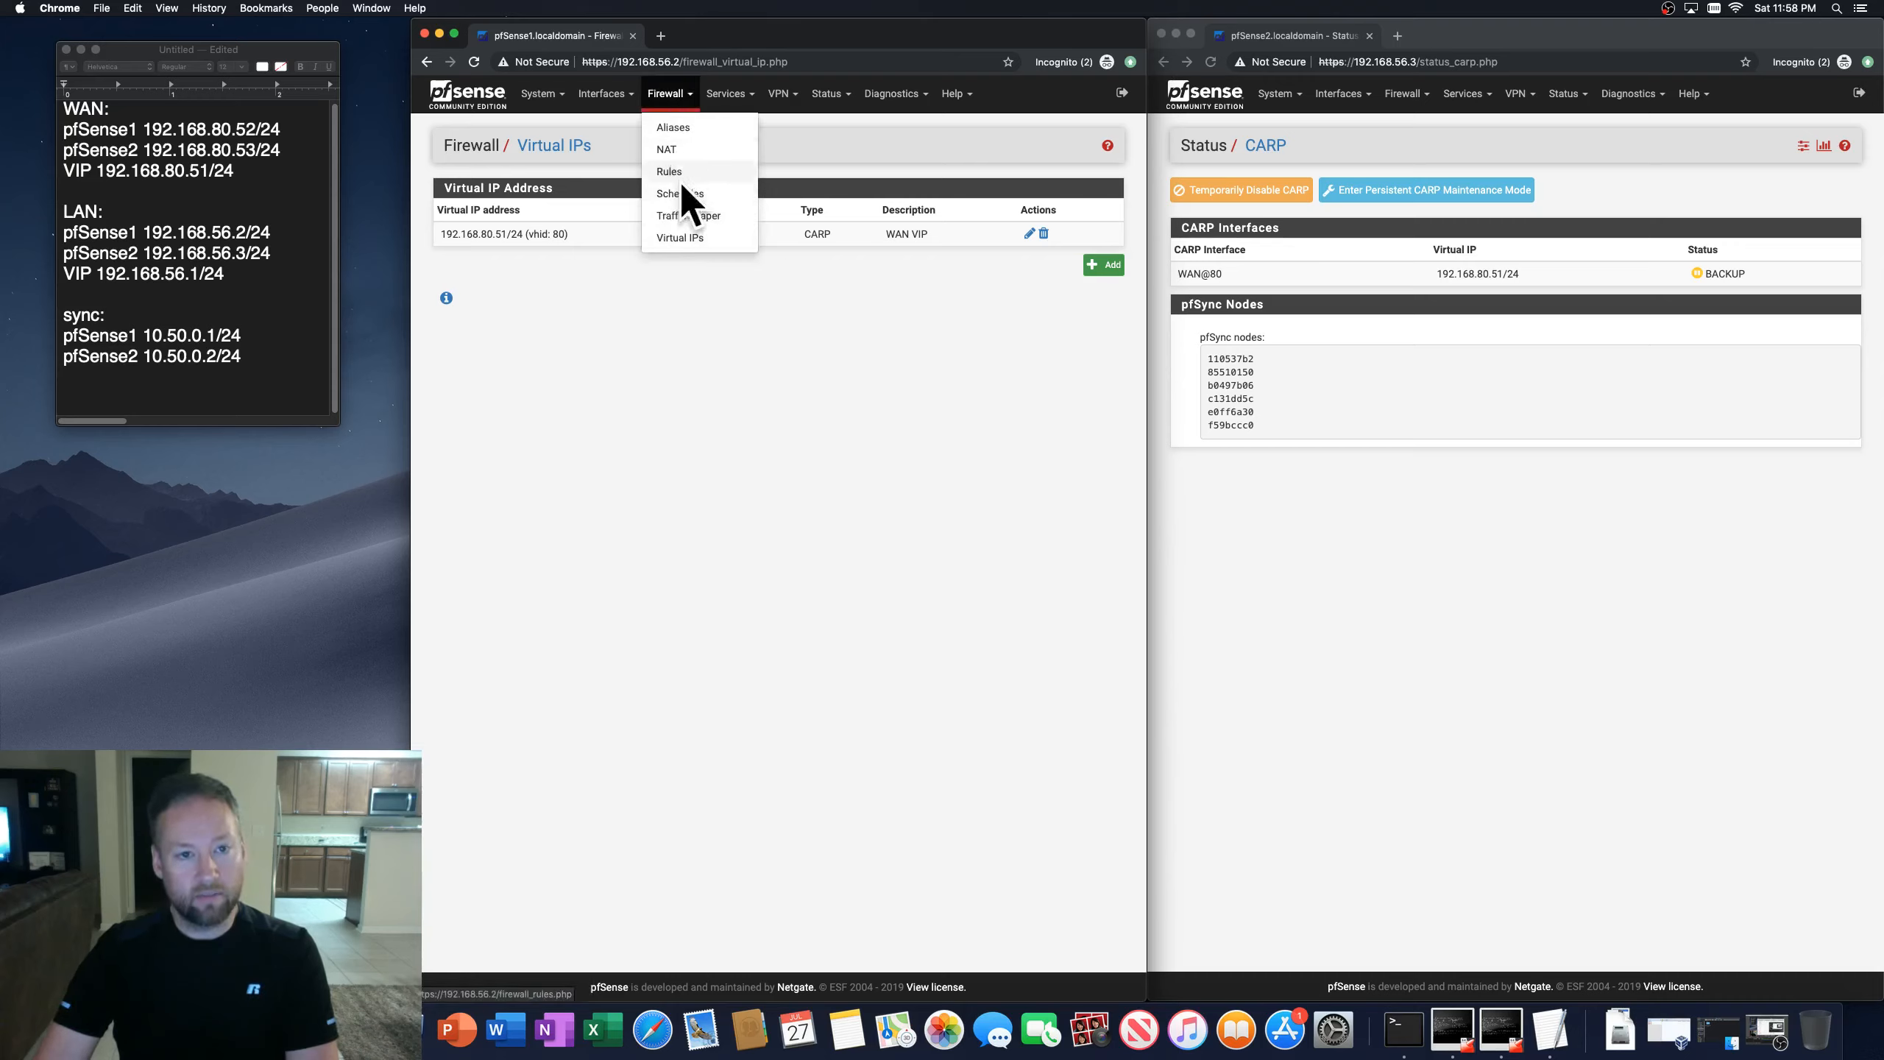
click(1104, 265)
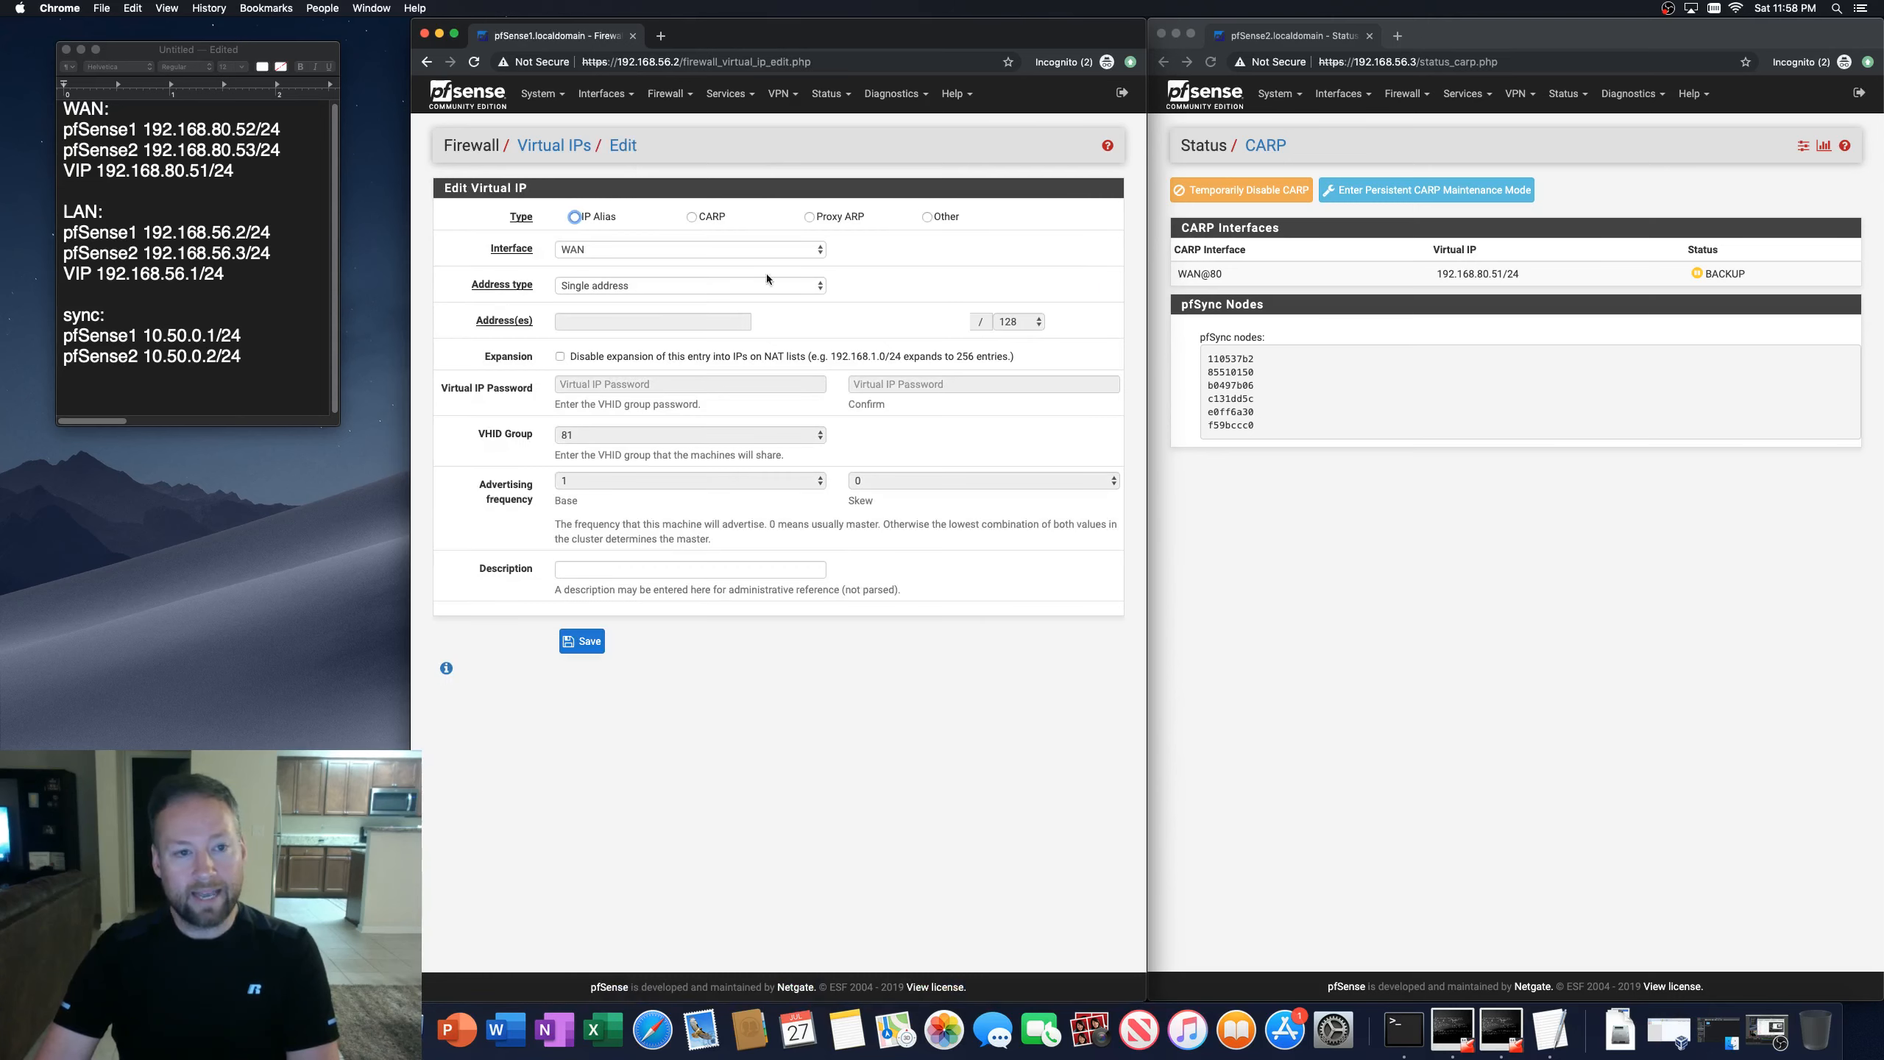
Step: Start a CARP virtual IP on the LAN interface with address 192.168.56.1/24
click(691, 218)
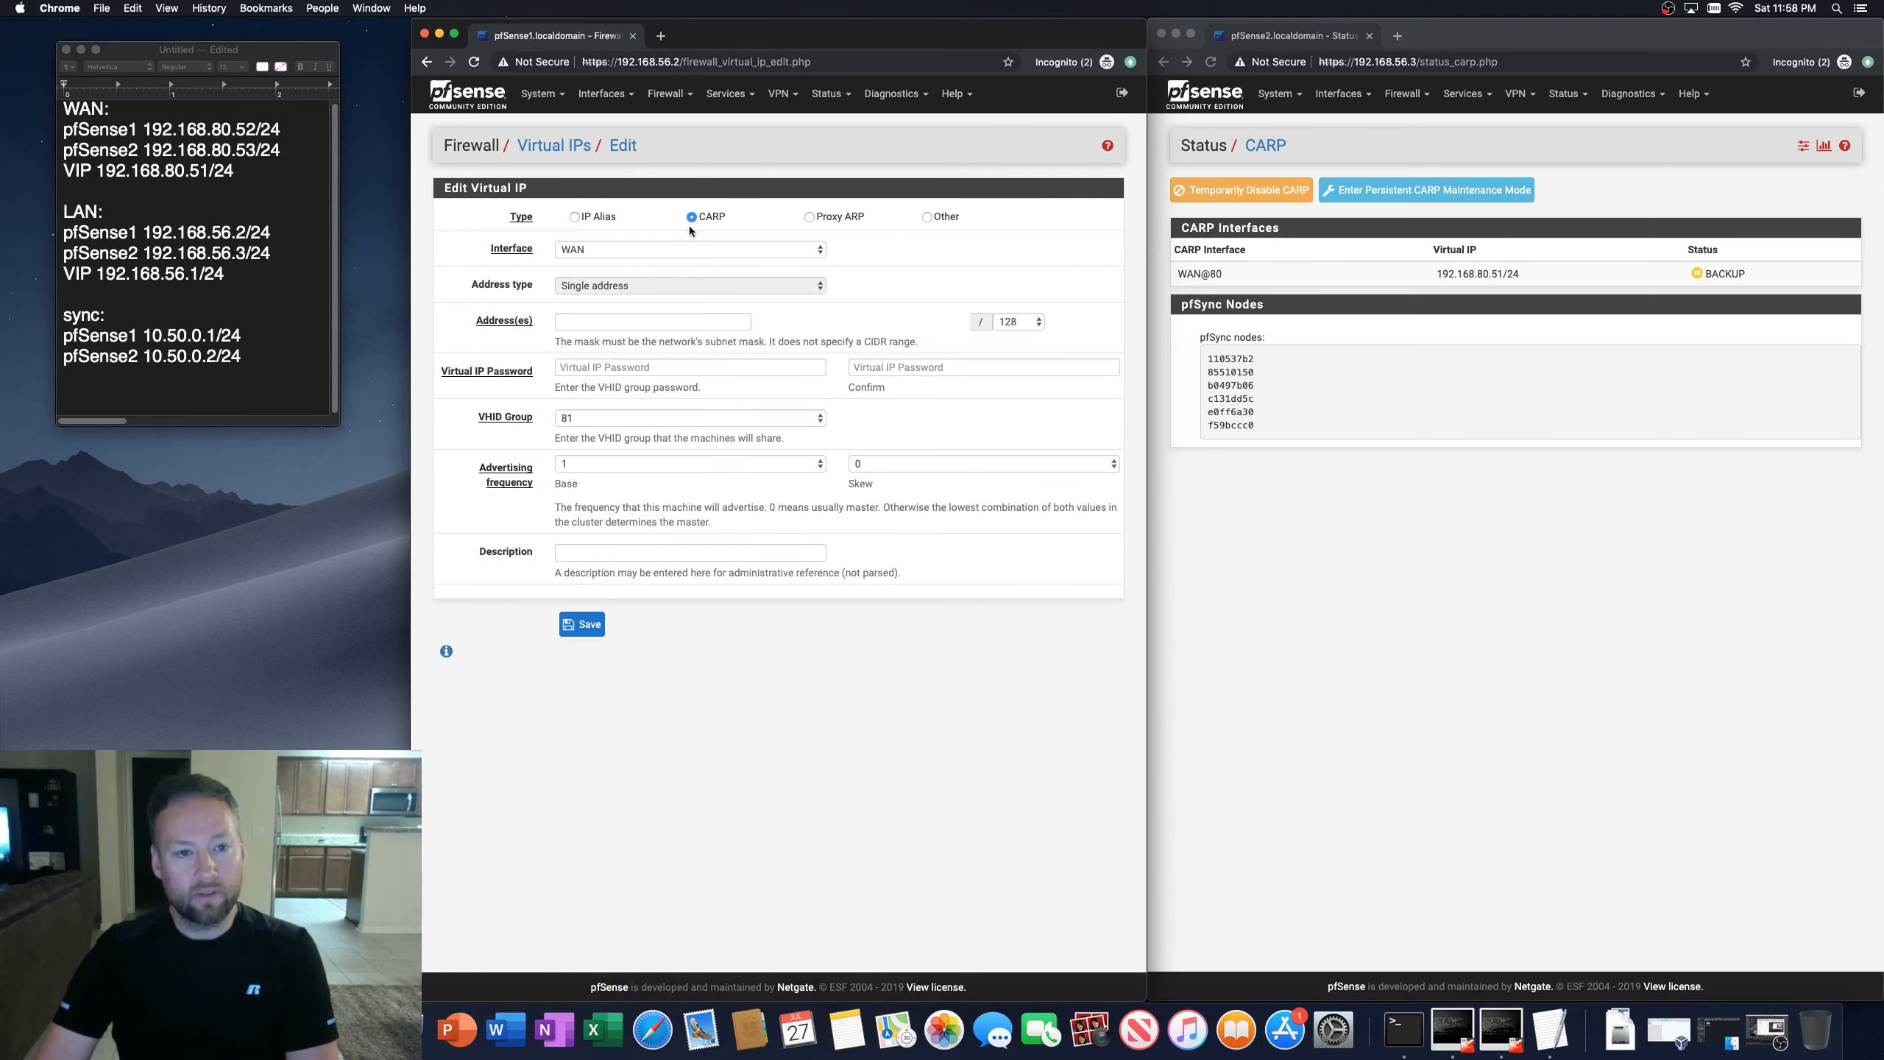
click(645, 250)
click(600, 264)
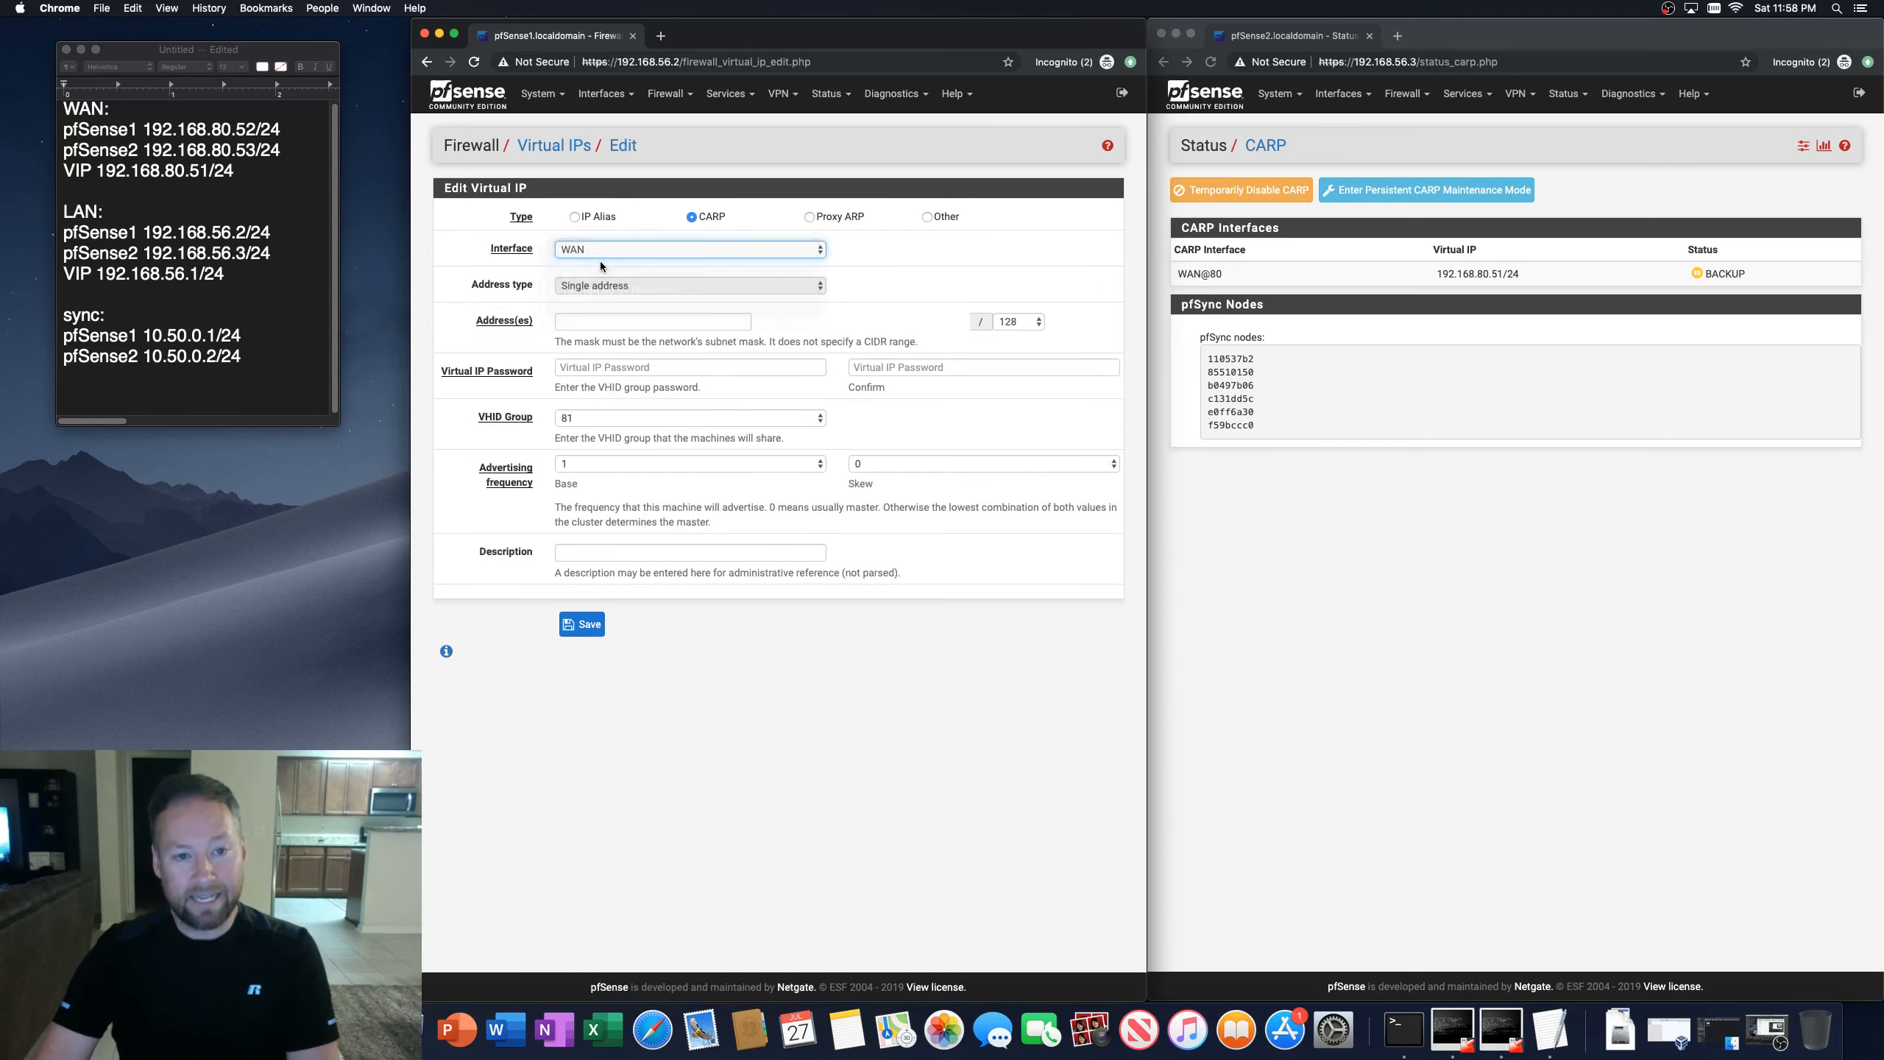
click(586, 321)
text(192)
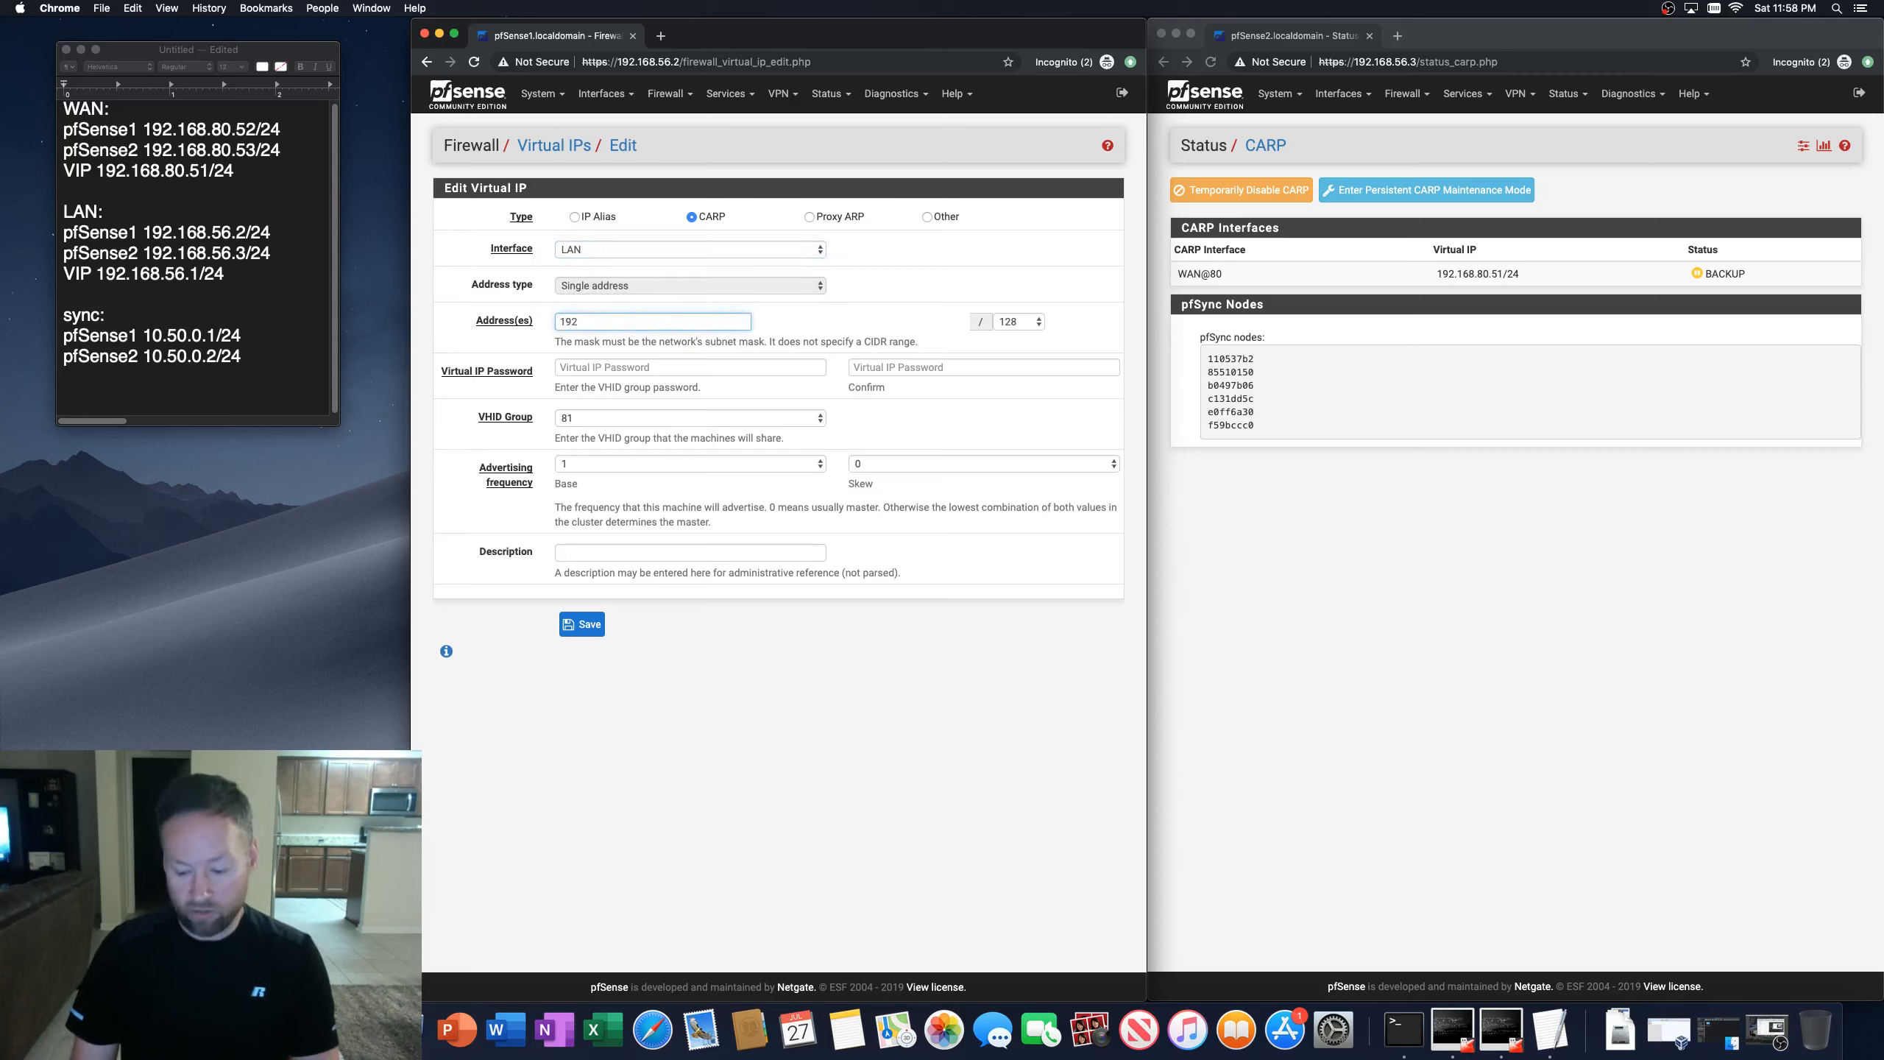
text(.168.)
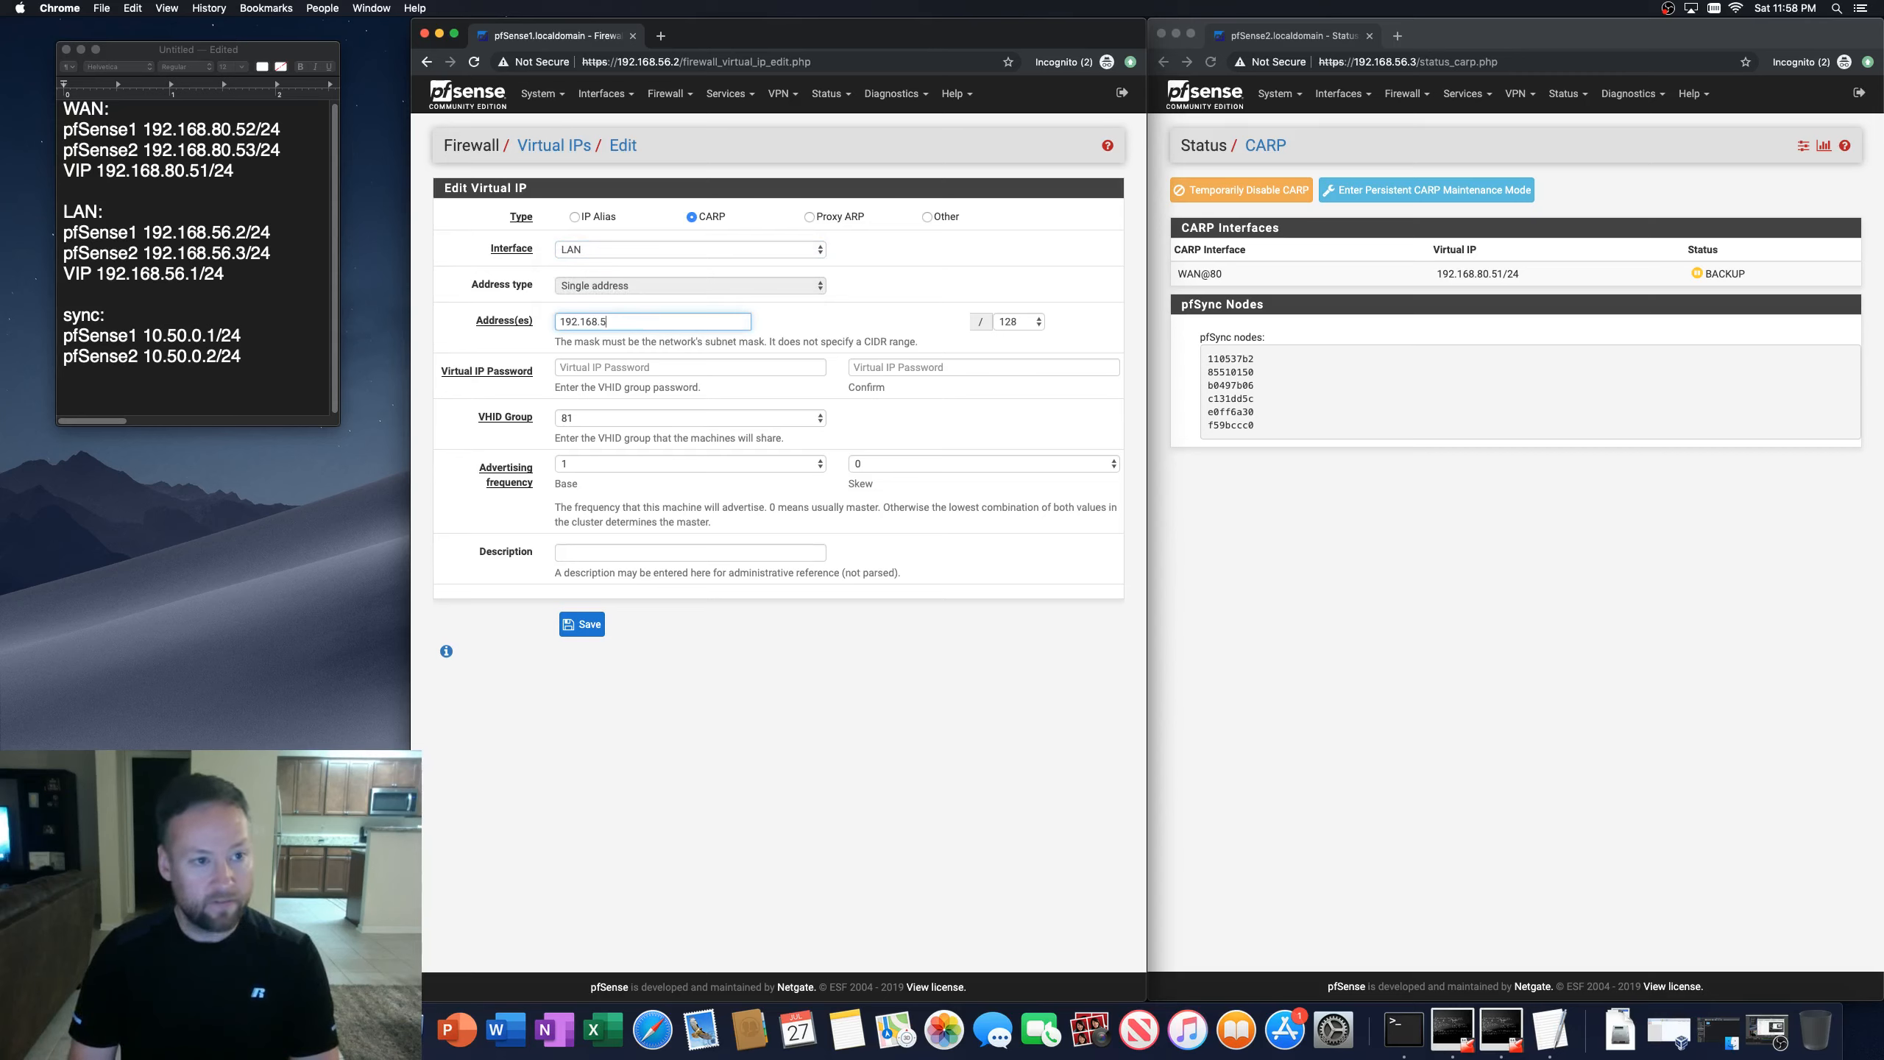
text(56.)
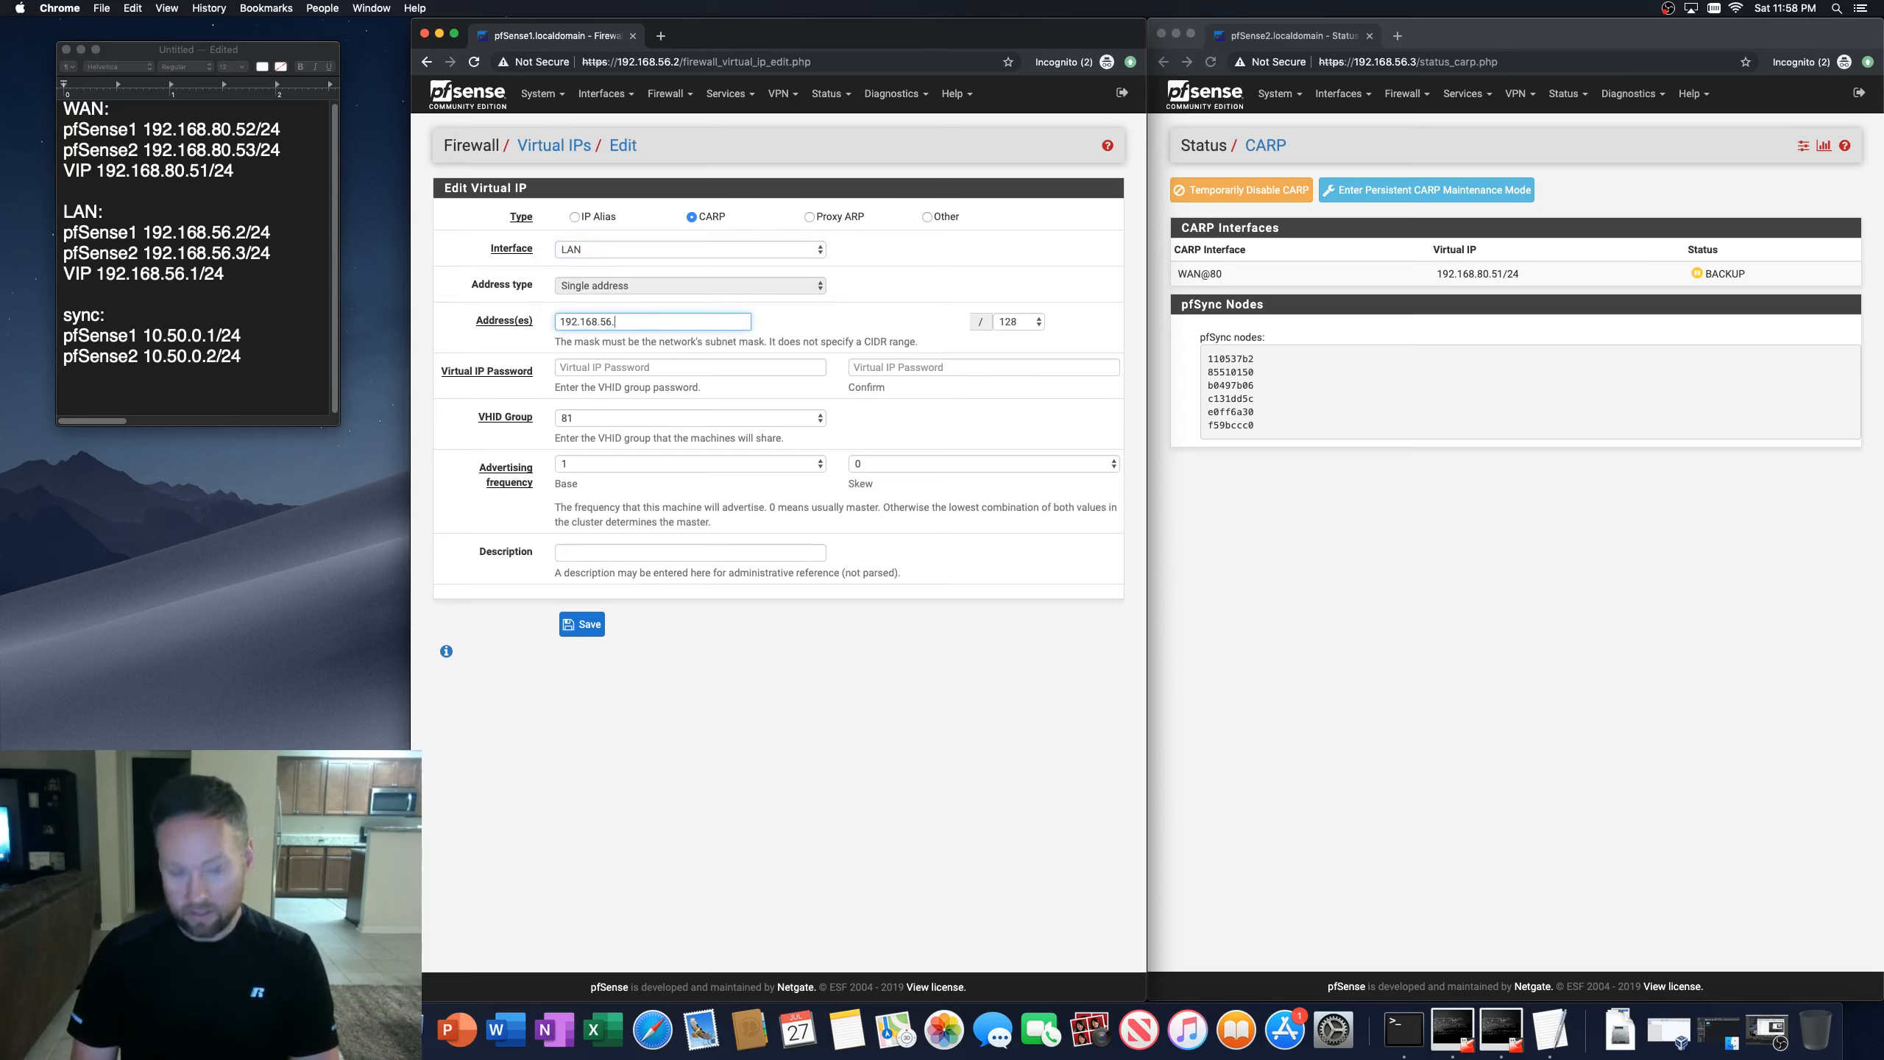
text(1)
click(1039, 322)
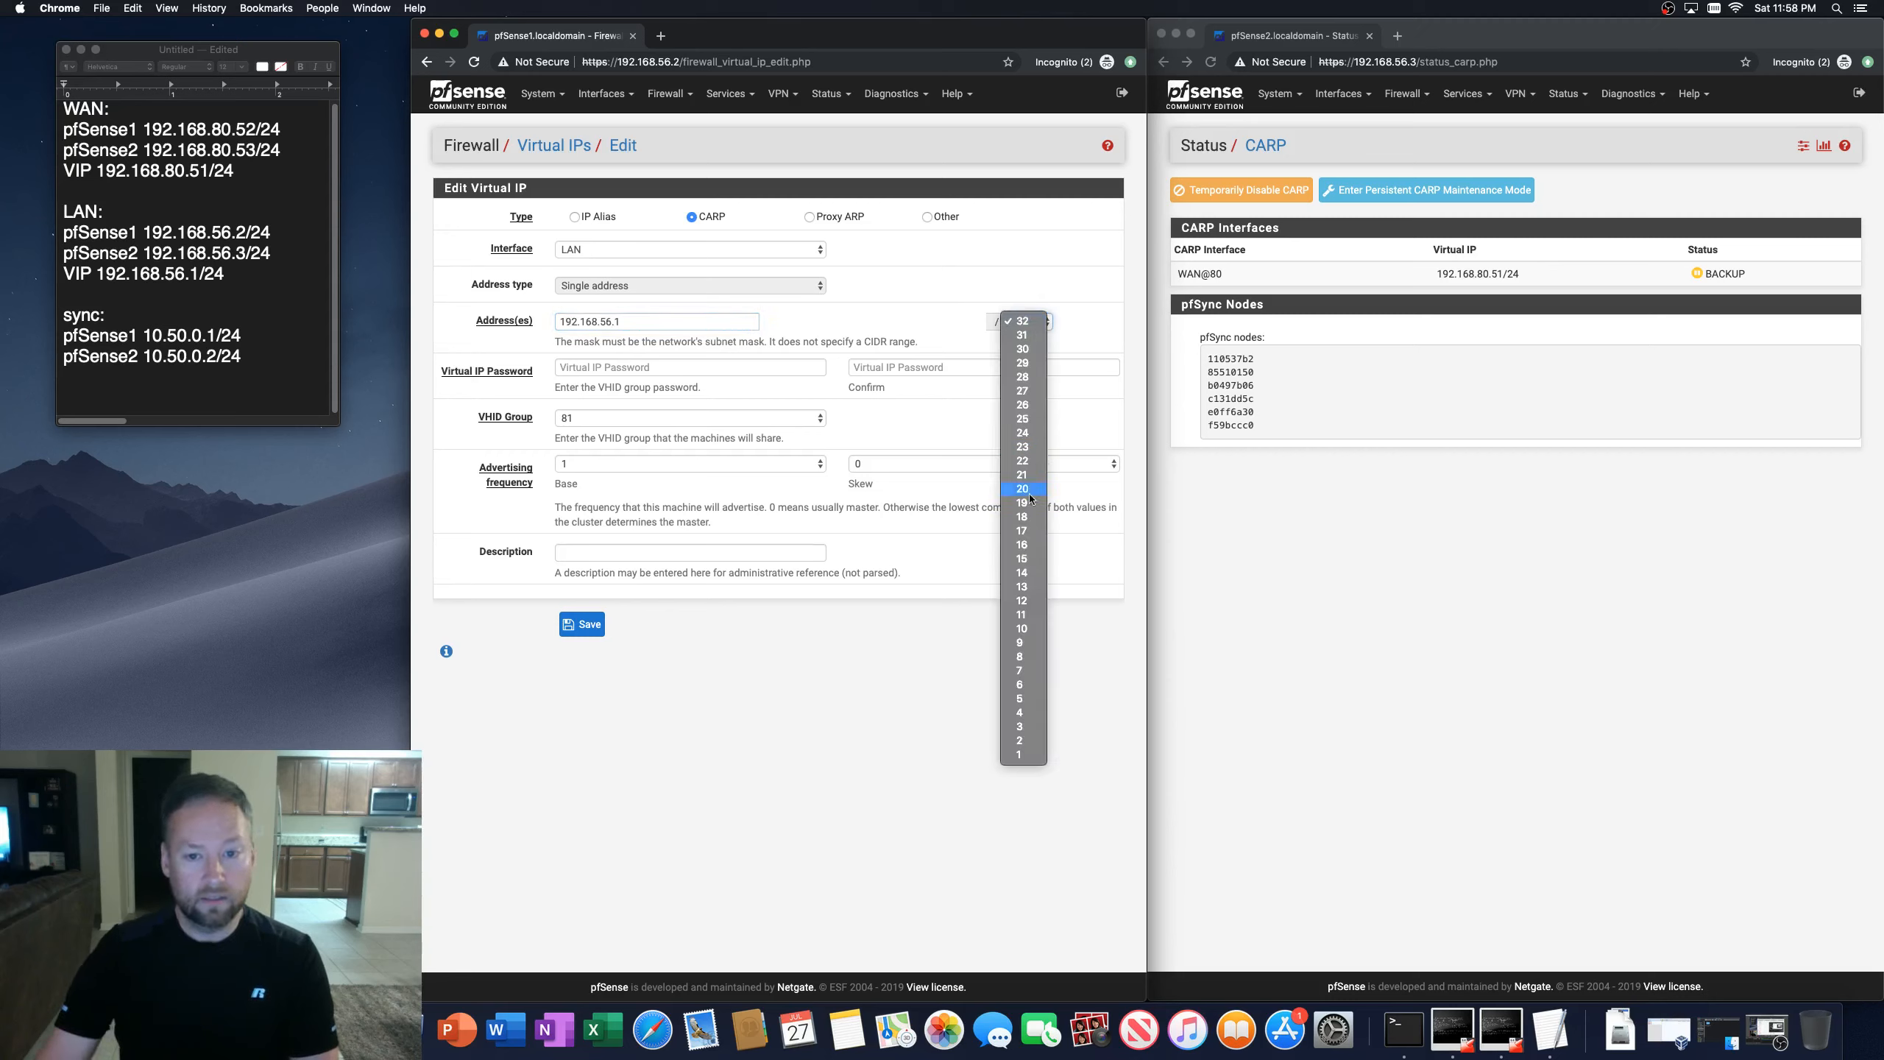
click(1030, 434)
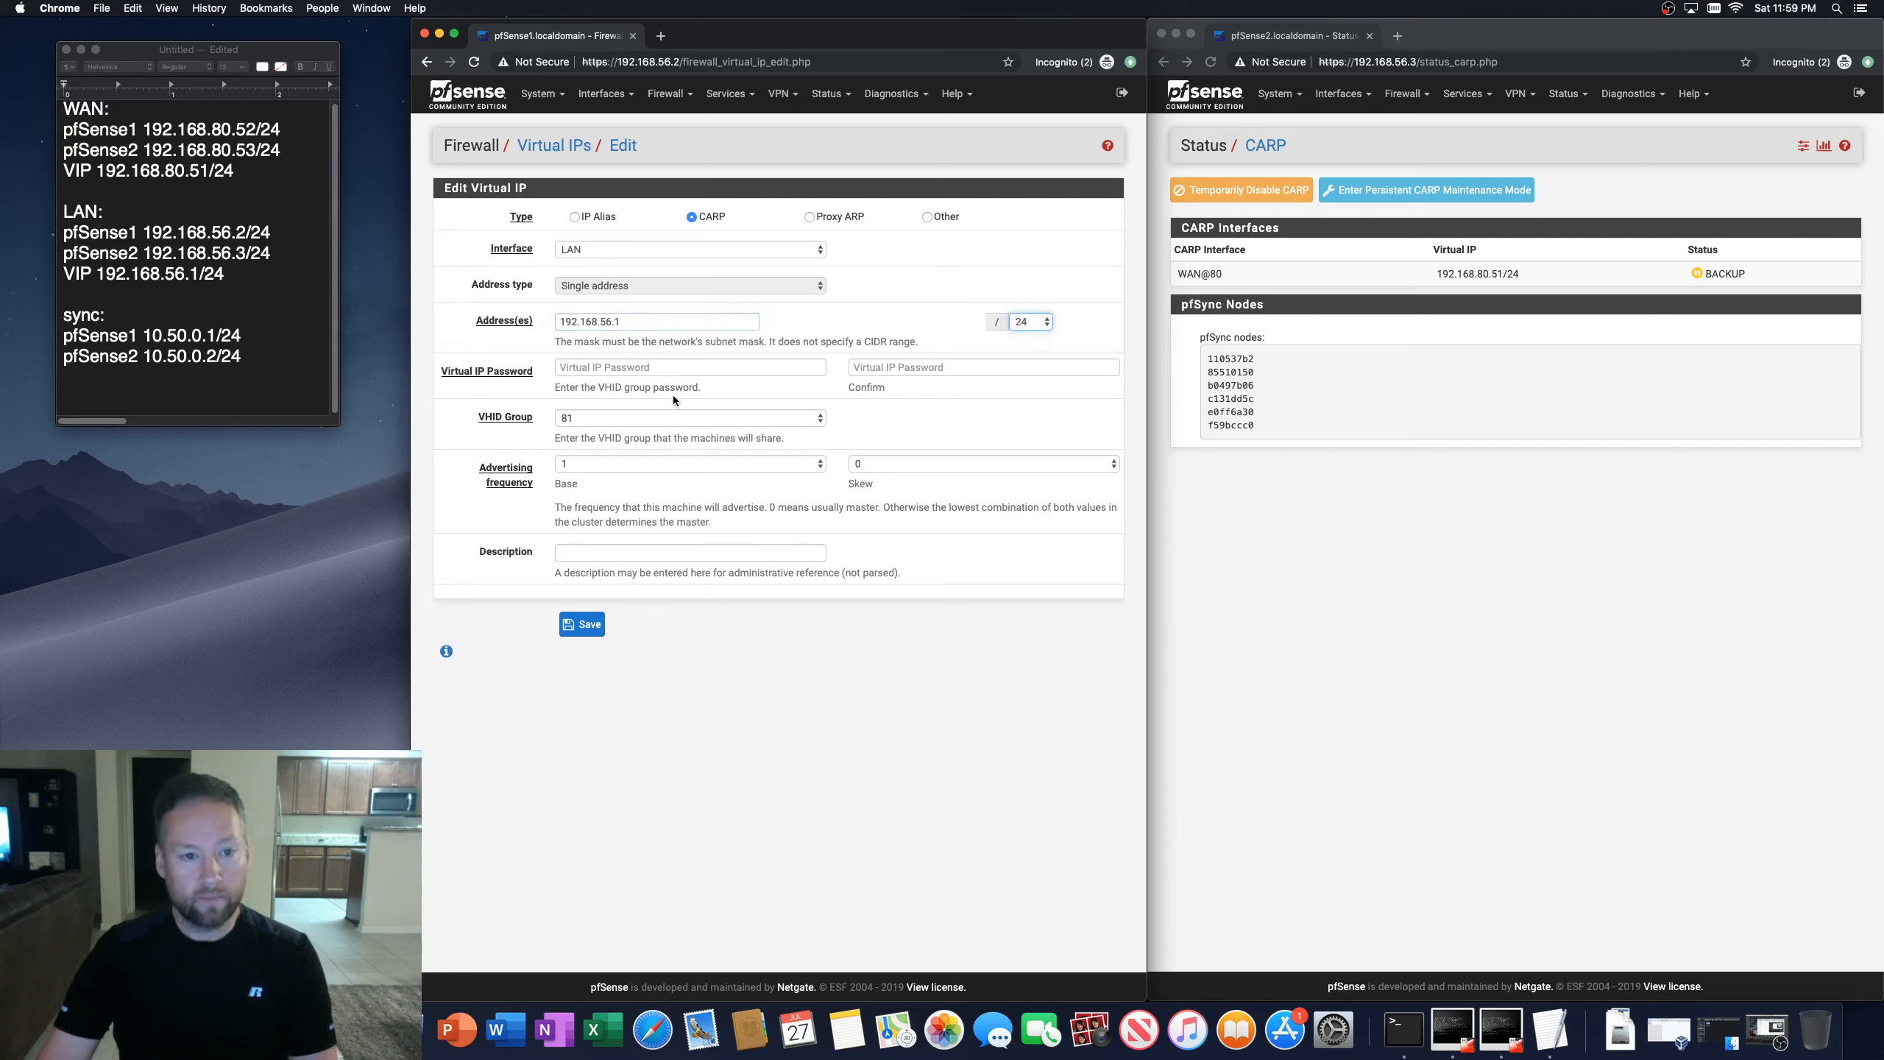
Step: Enter the virtual IP password and its confirmation
click(672, 367)
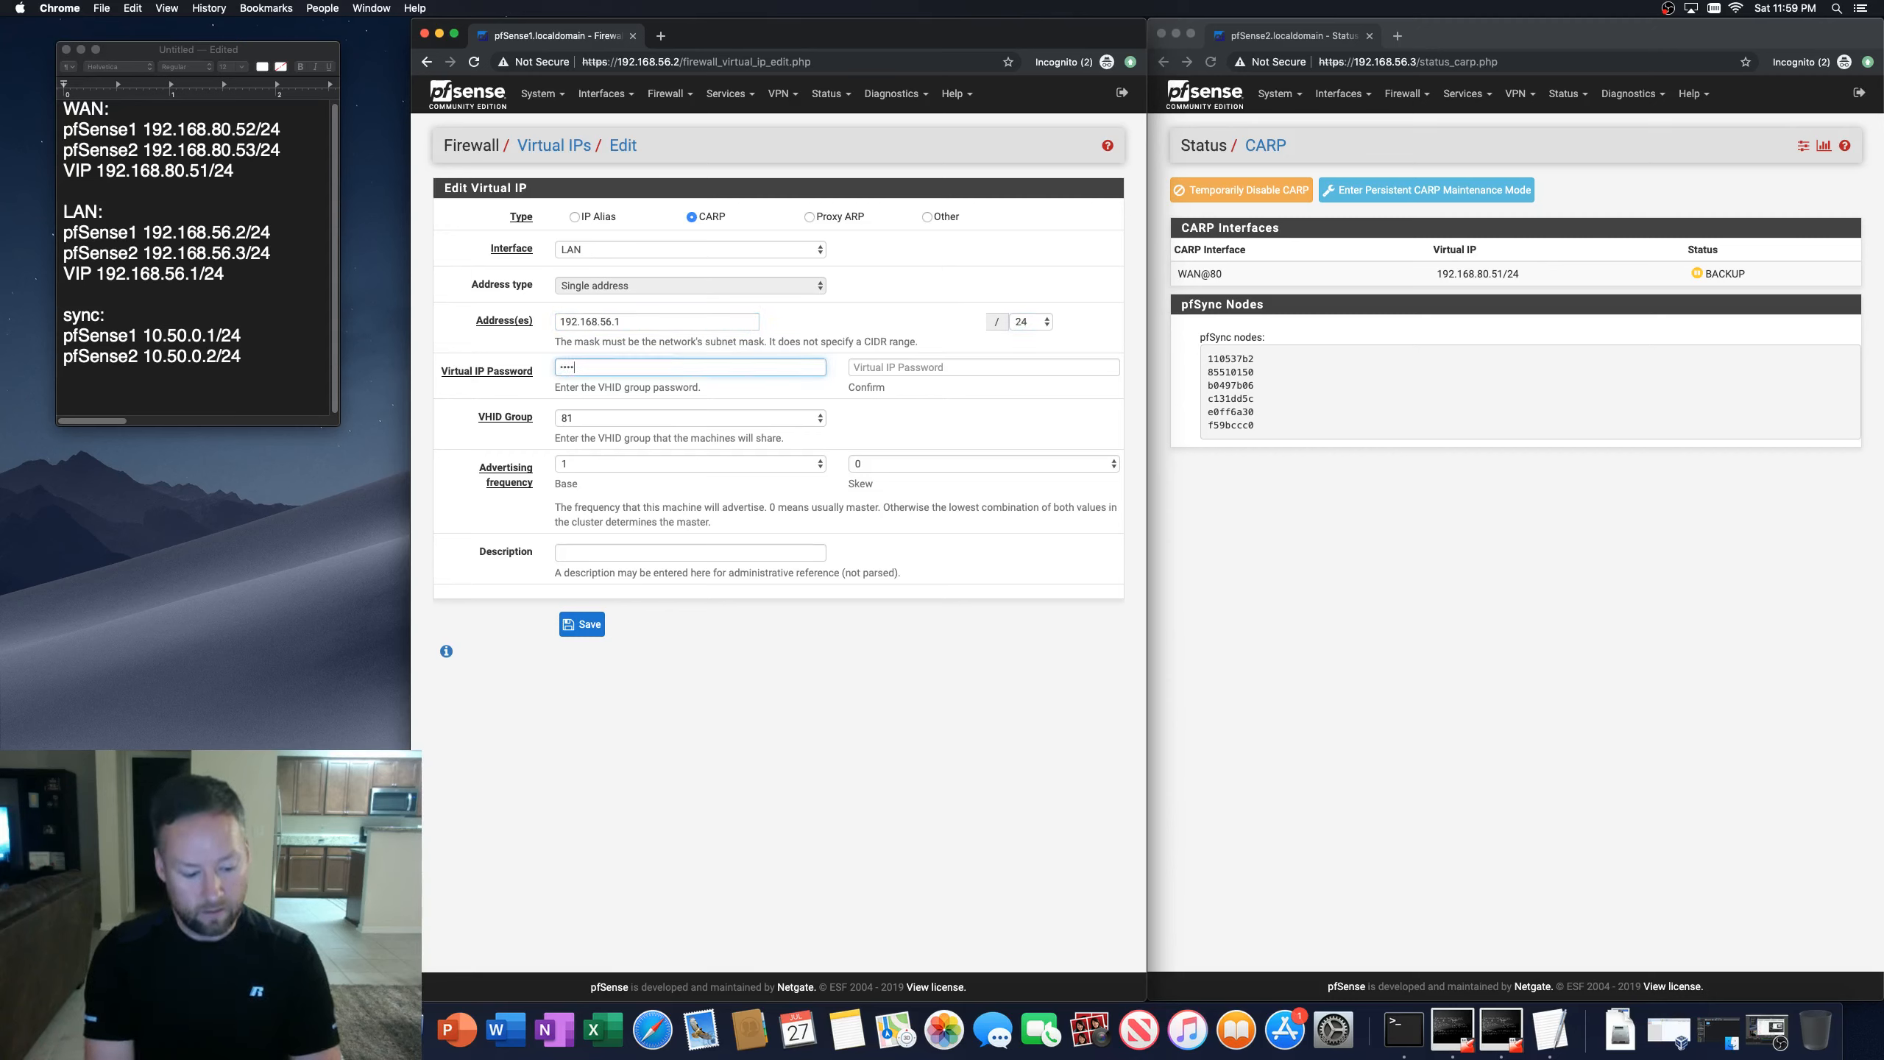
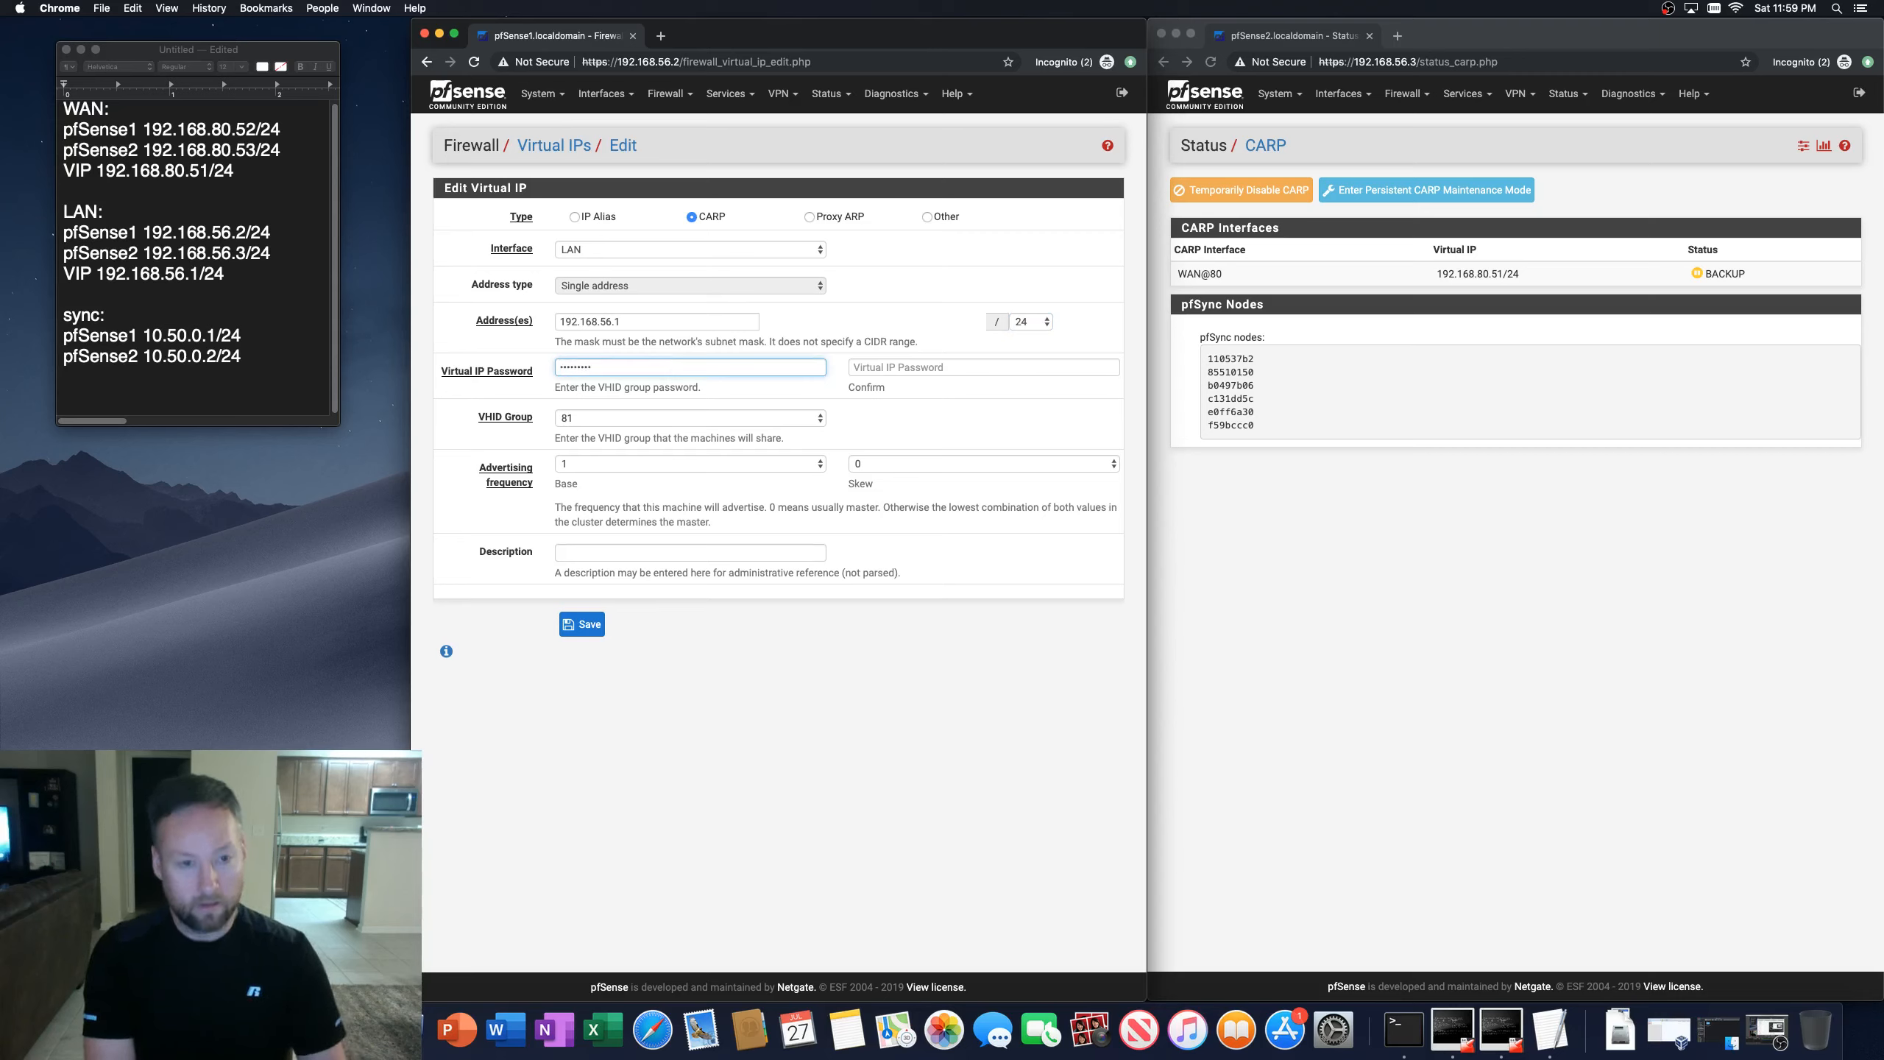
key(Tab)
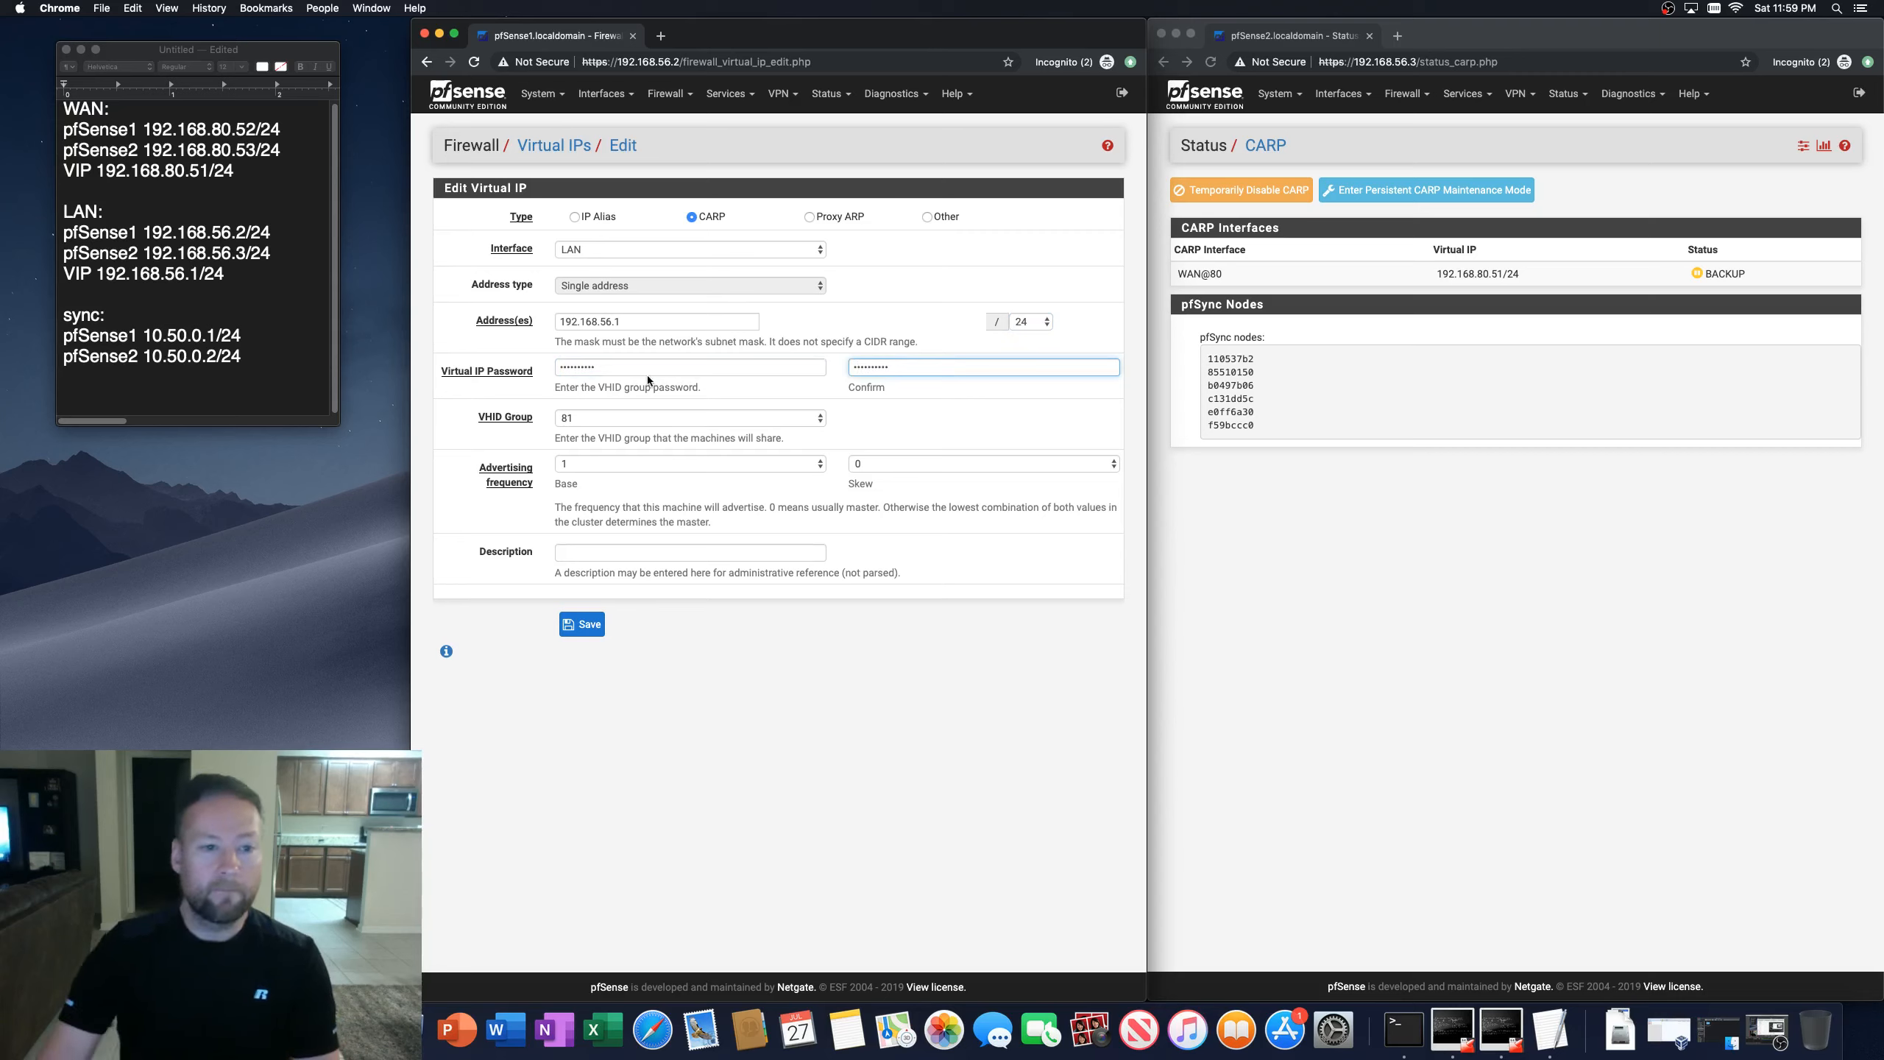
Step: Set the VHID group to 56, describe it as VIP LAN, save, and apply the changes
click(618, 418)
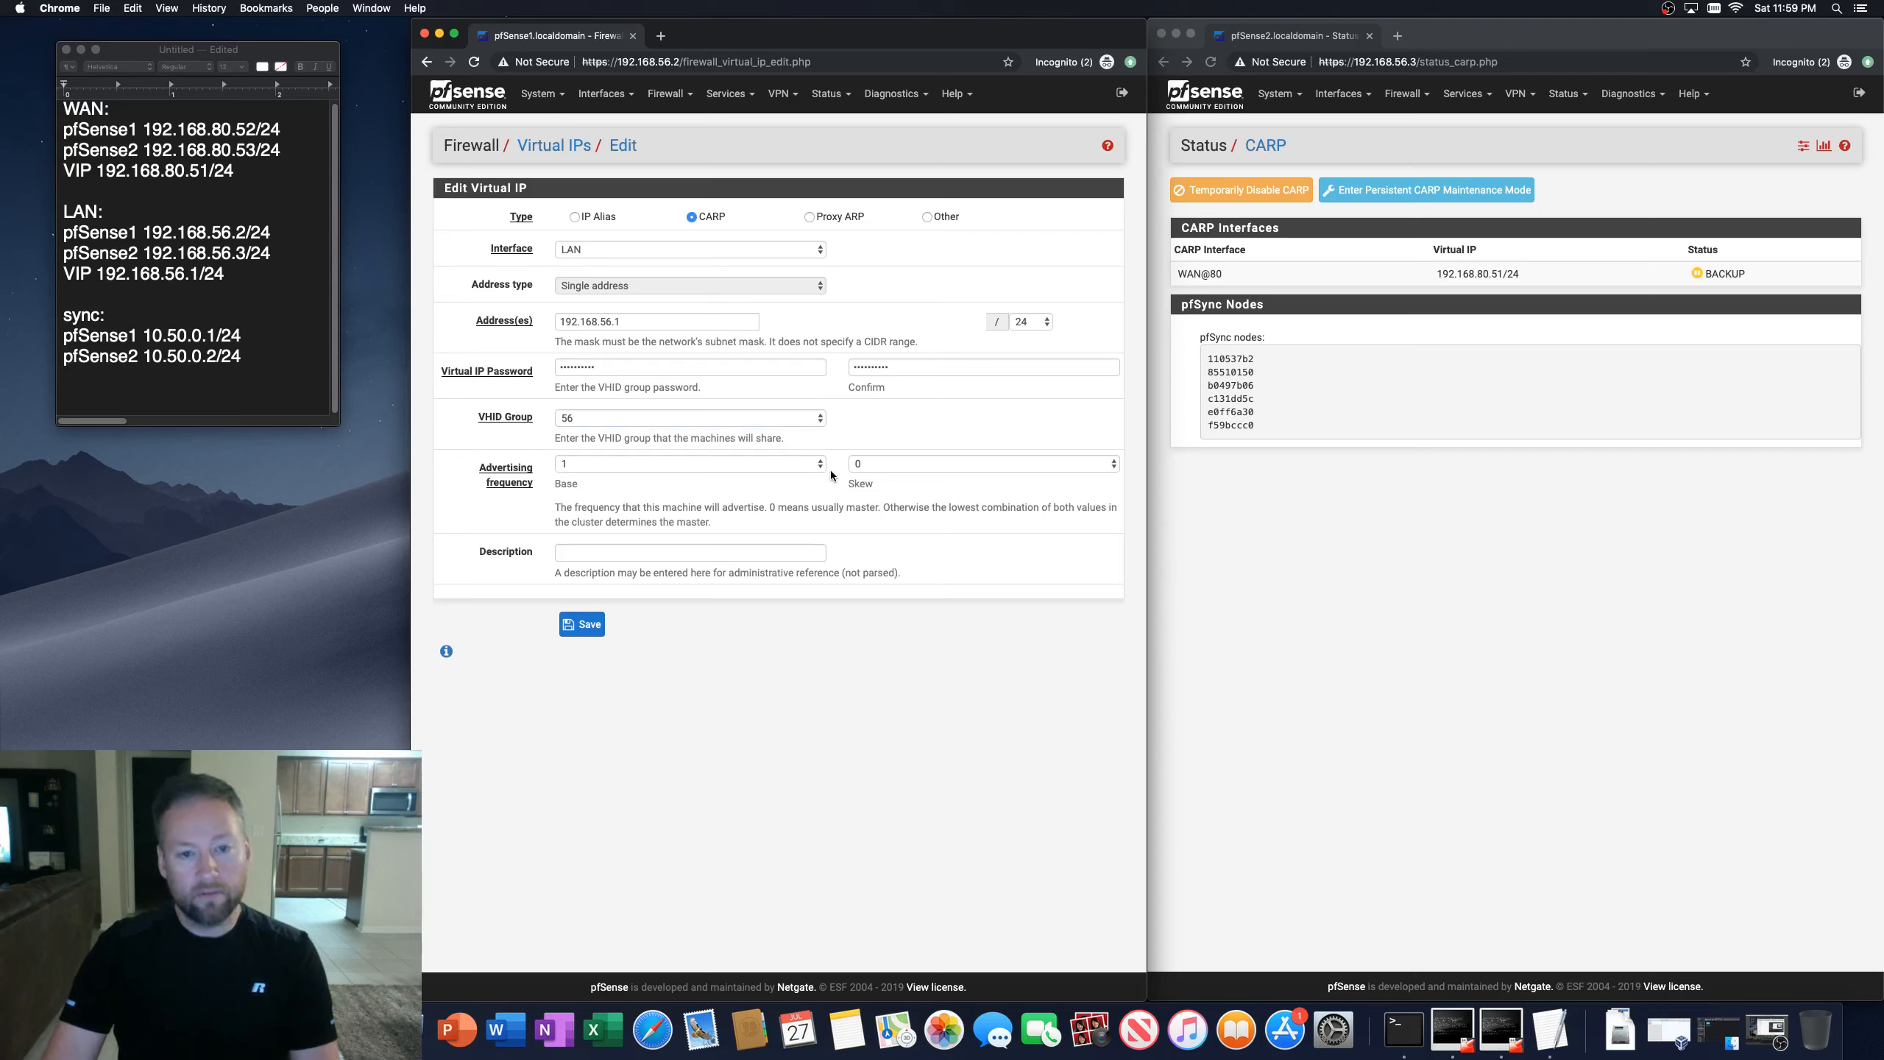
click(610, 553)
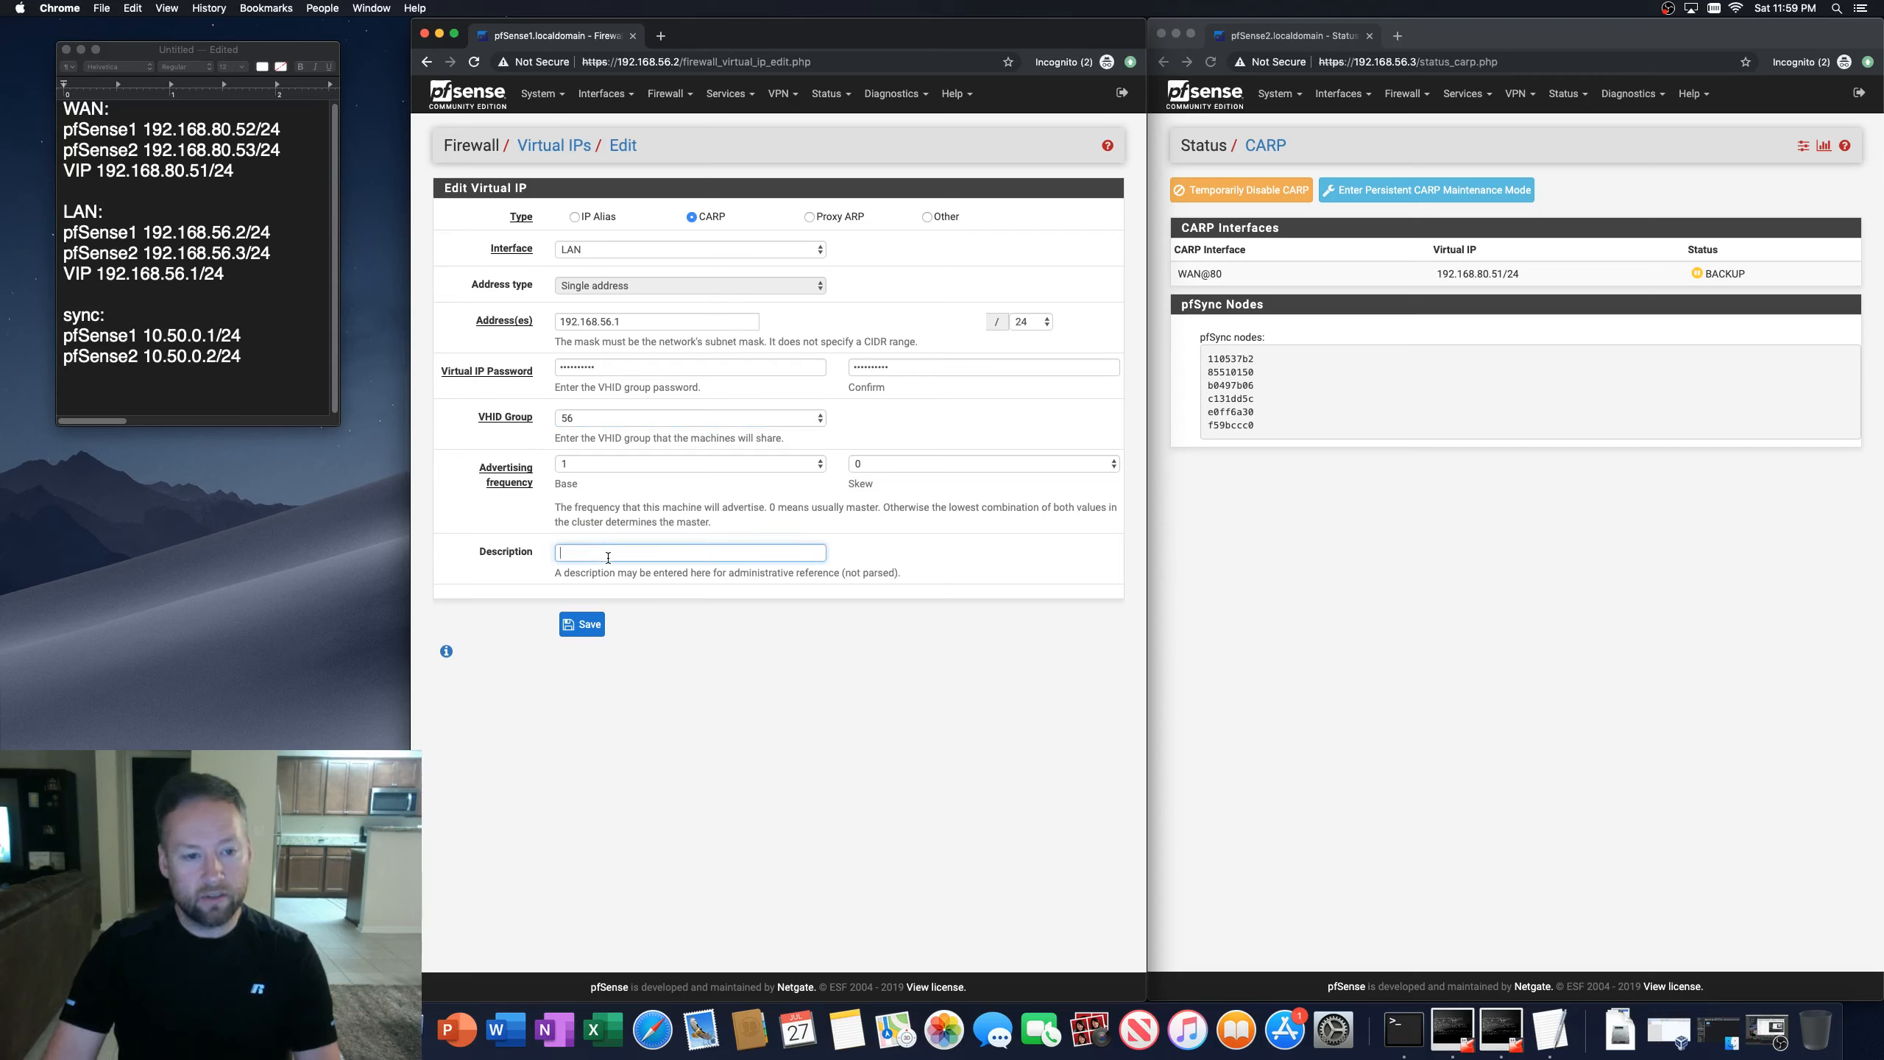
text(VIP LAN)
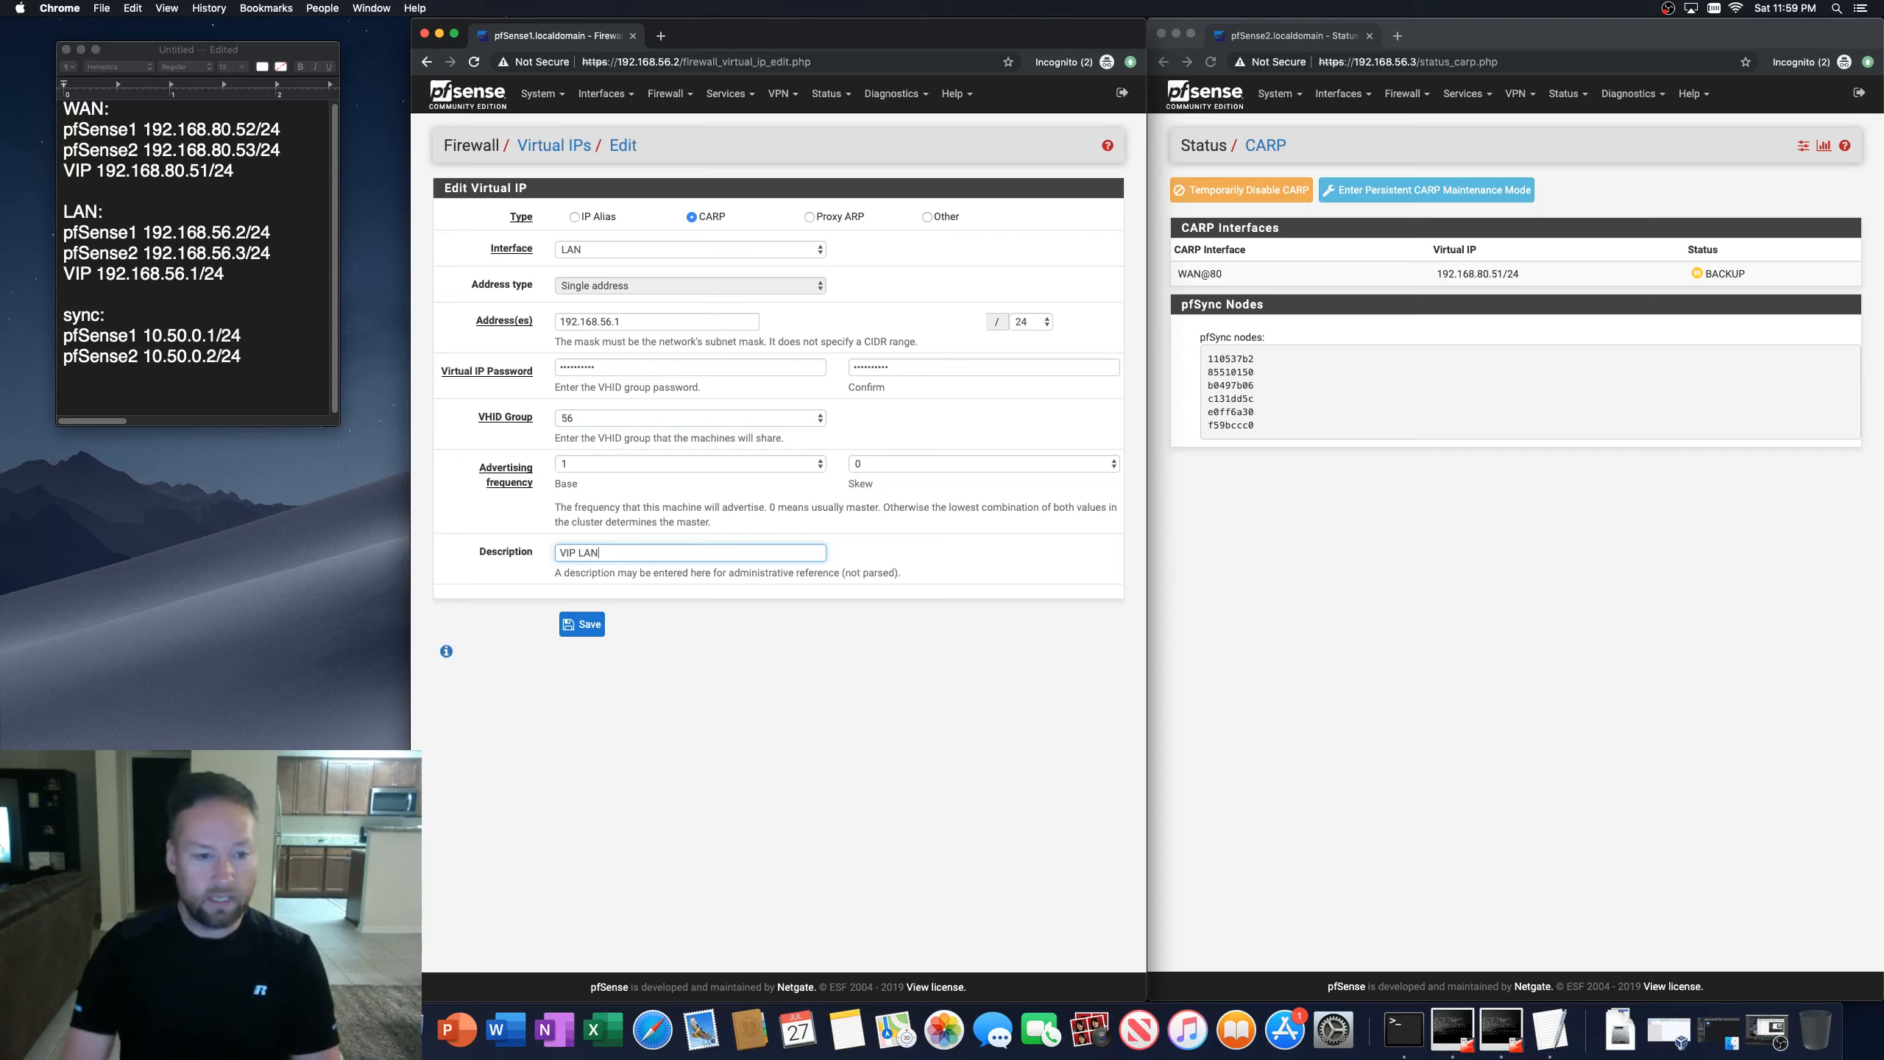
click(580, 626)
click(1066, 204)
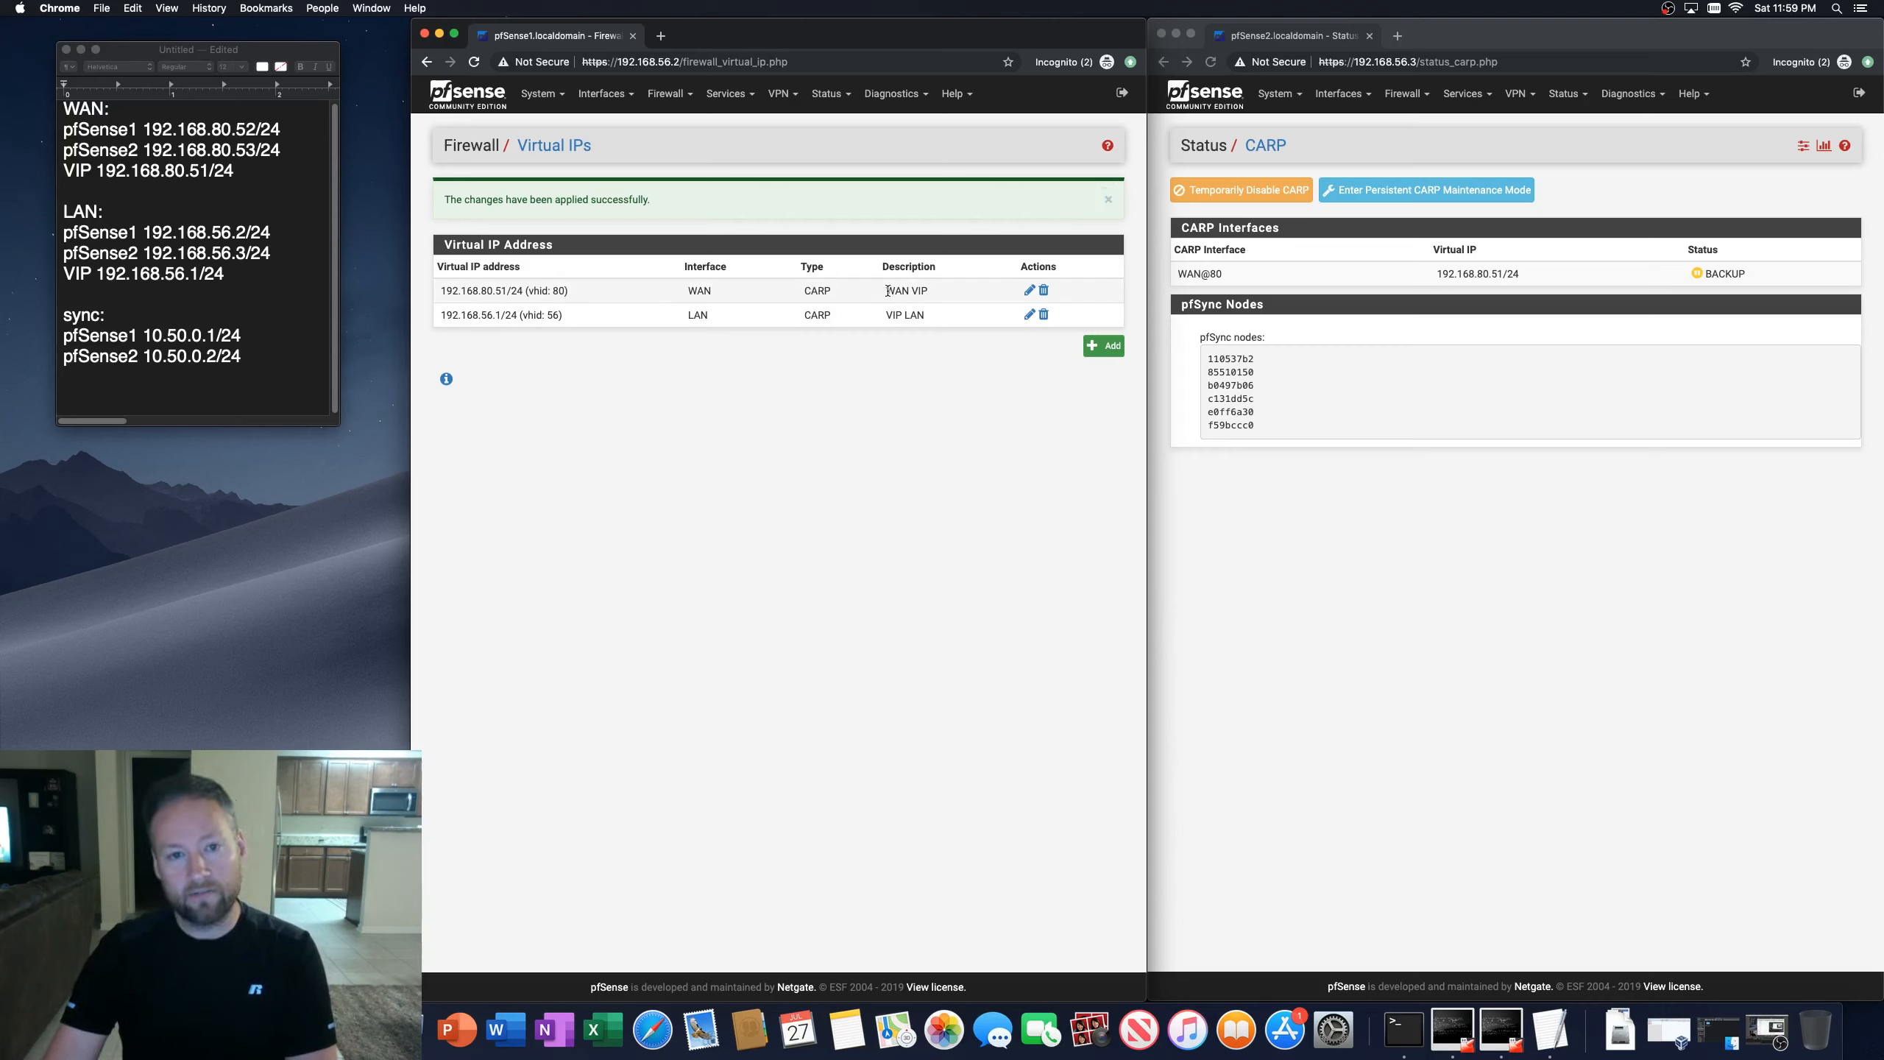
drag(887, 290, 926, 316)
click(914, 383)
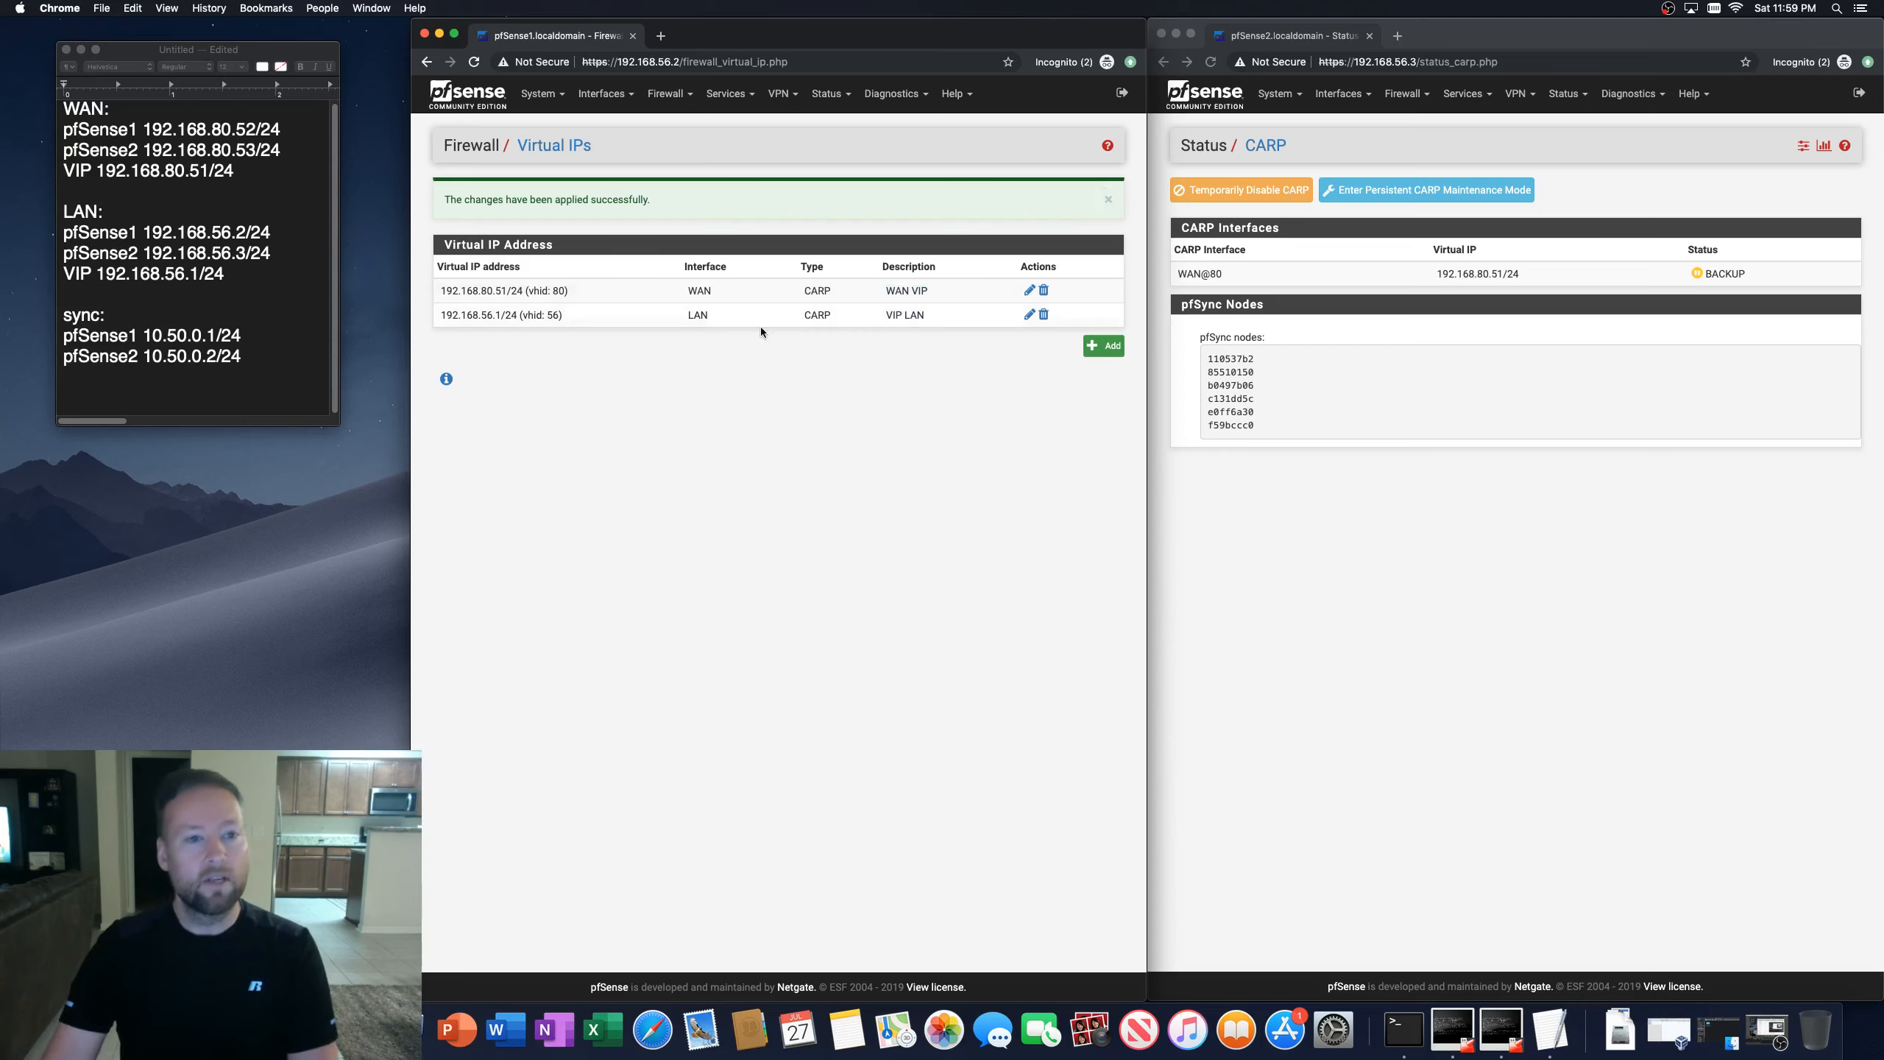
click(1108, 199)
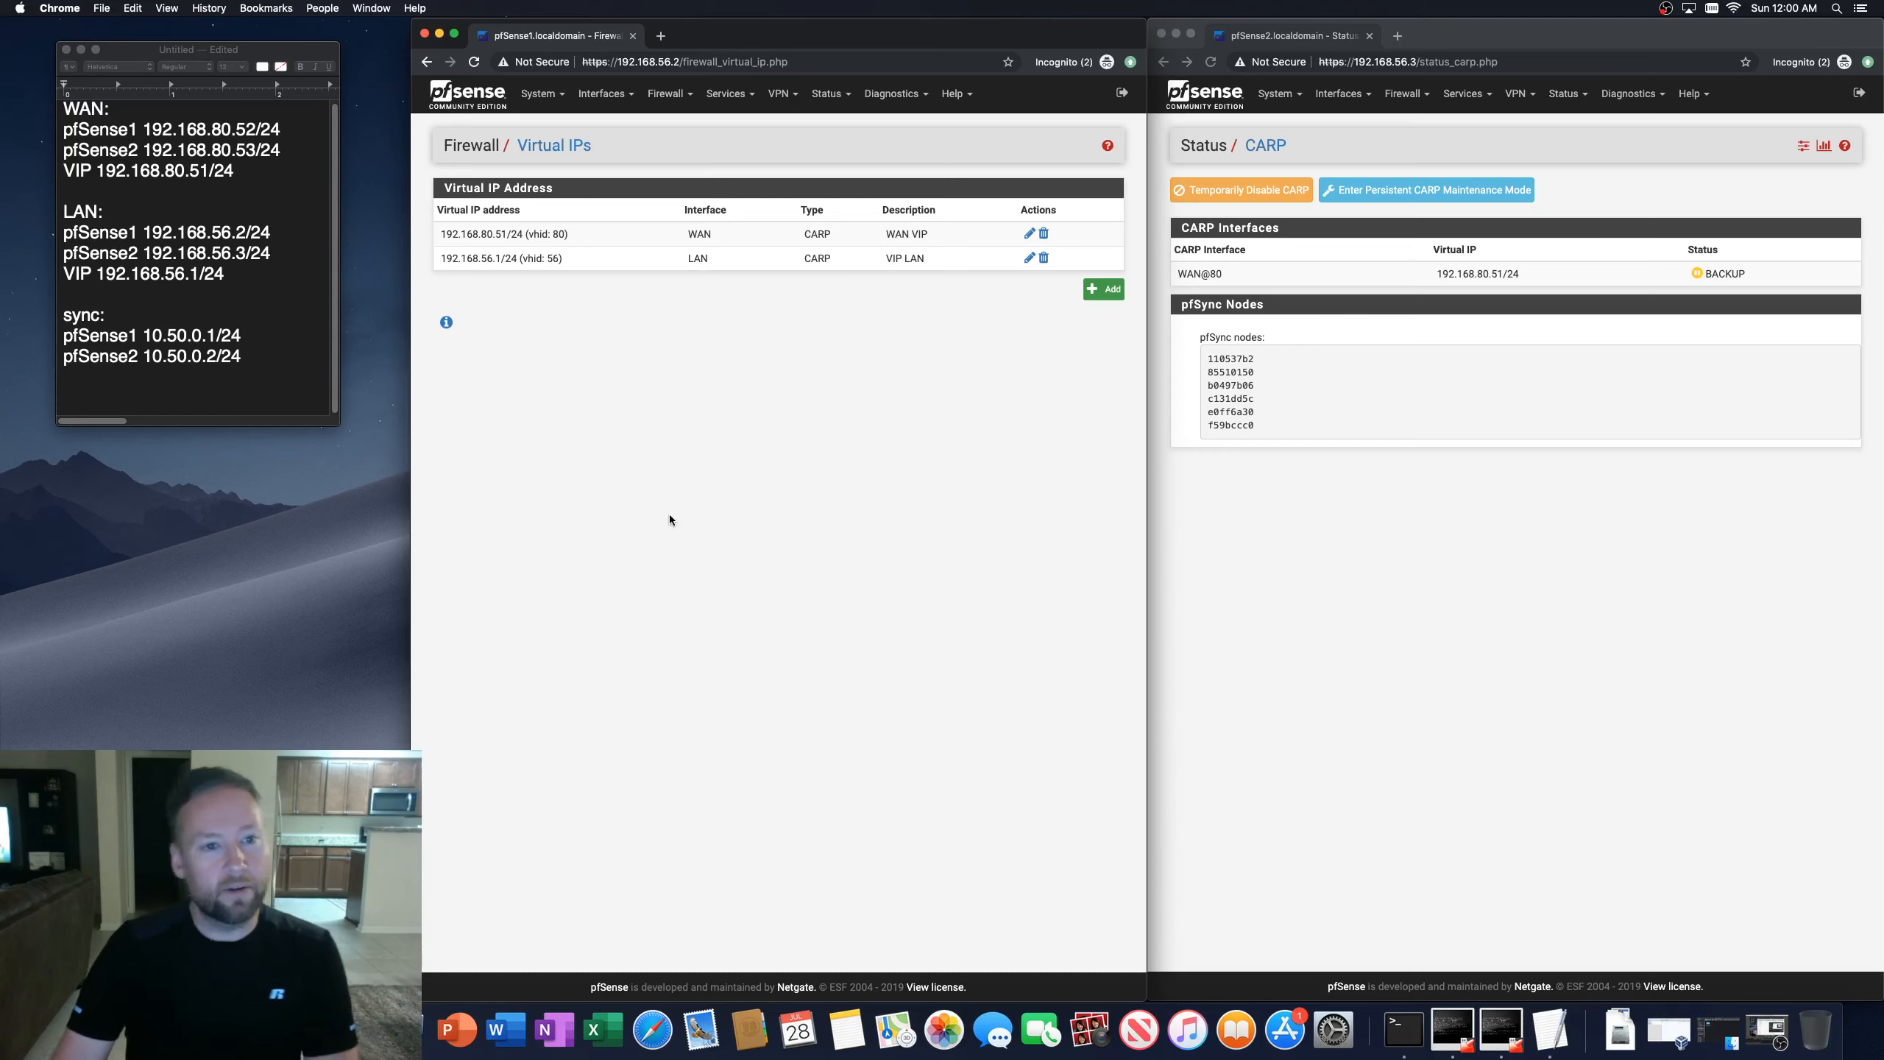
Step: Open the second firewall's Virtual IPs list to check the synchronized entries
click(677, 97)
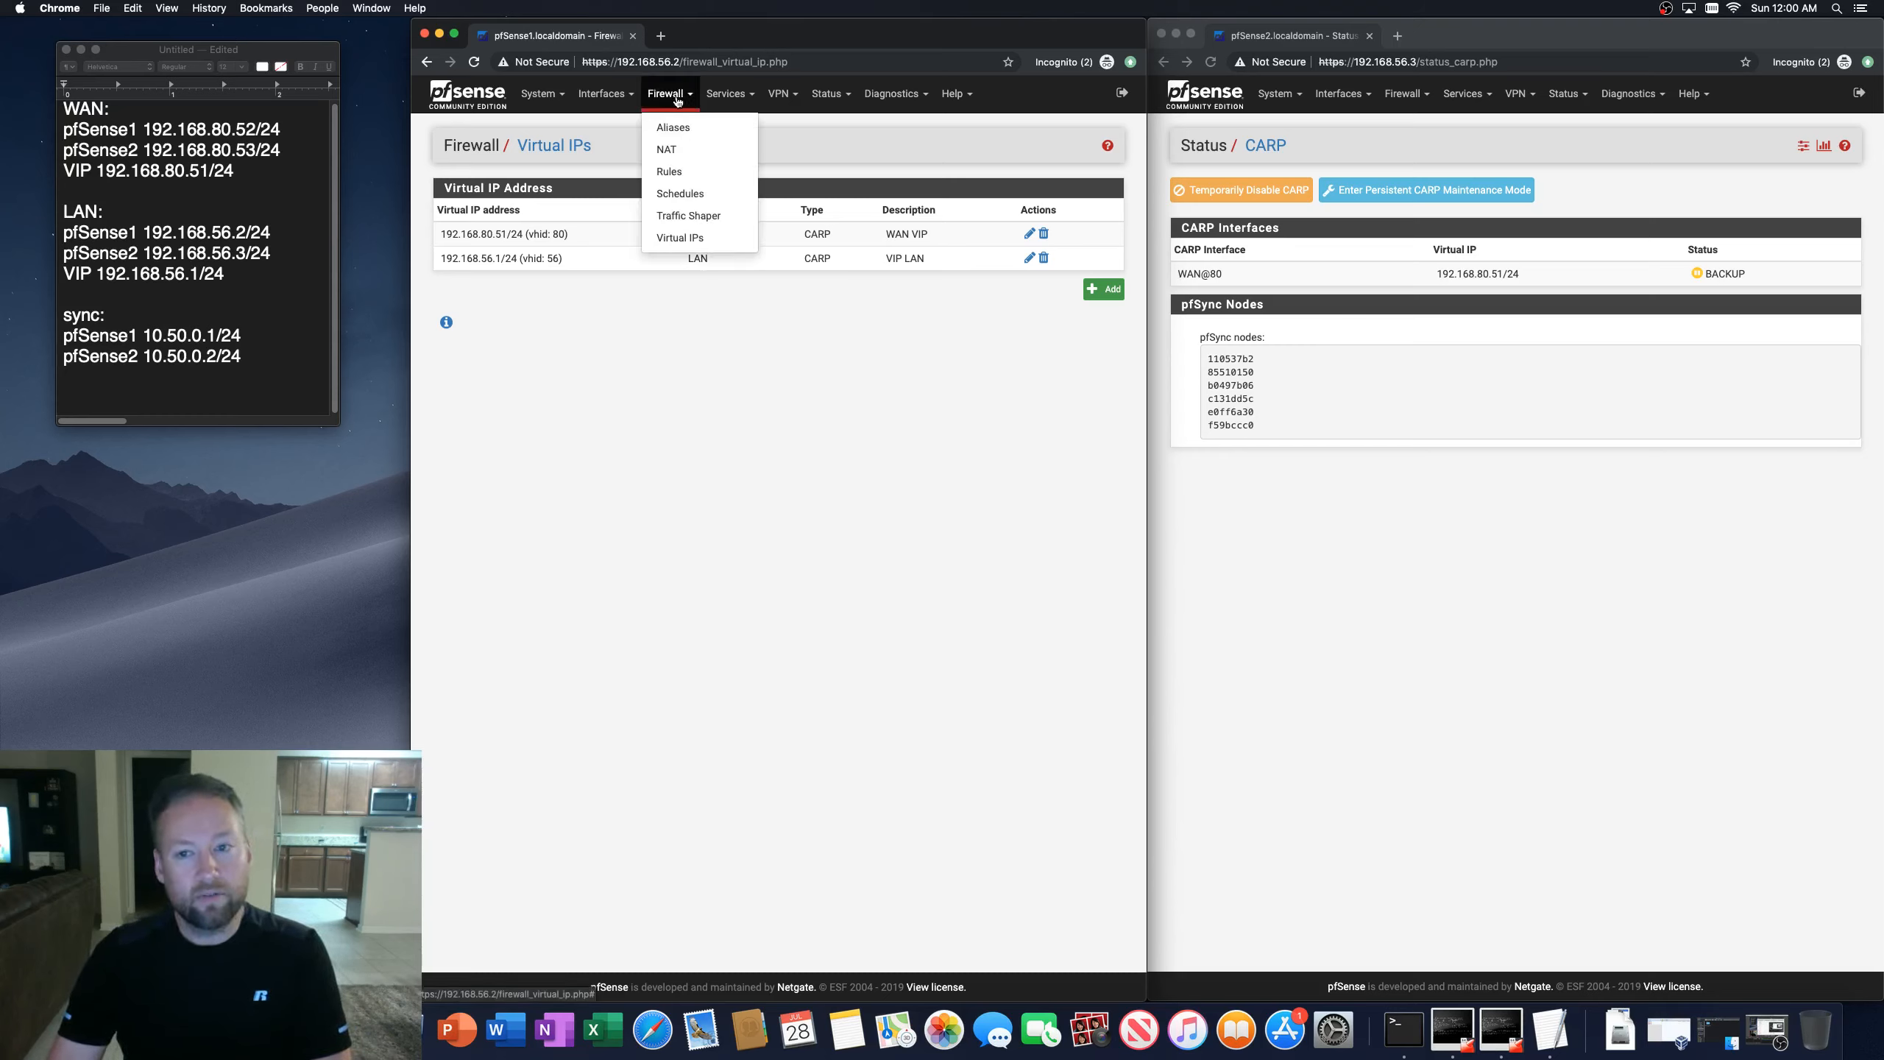
click(1322, 148)
click(1409, 102)
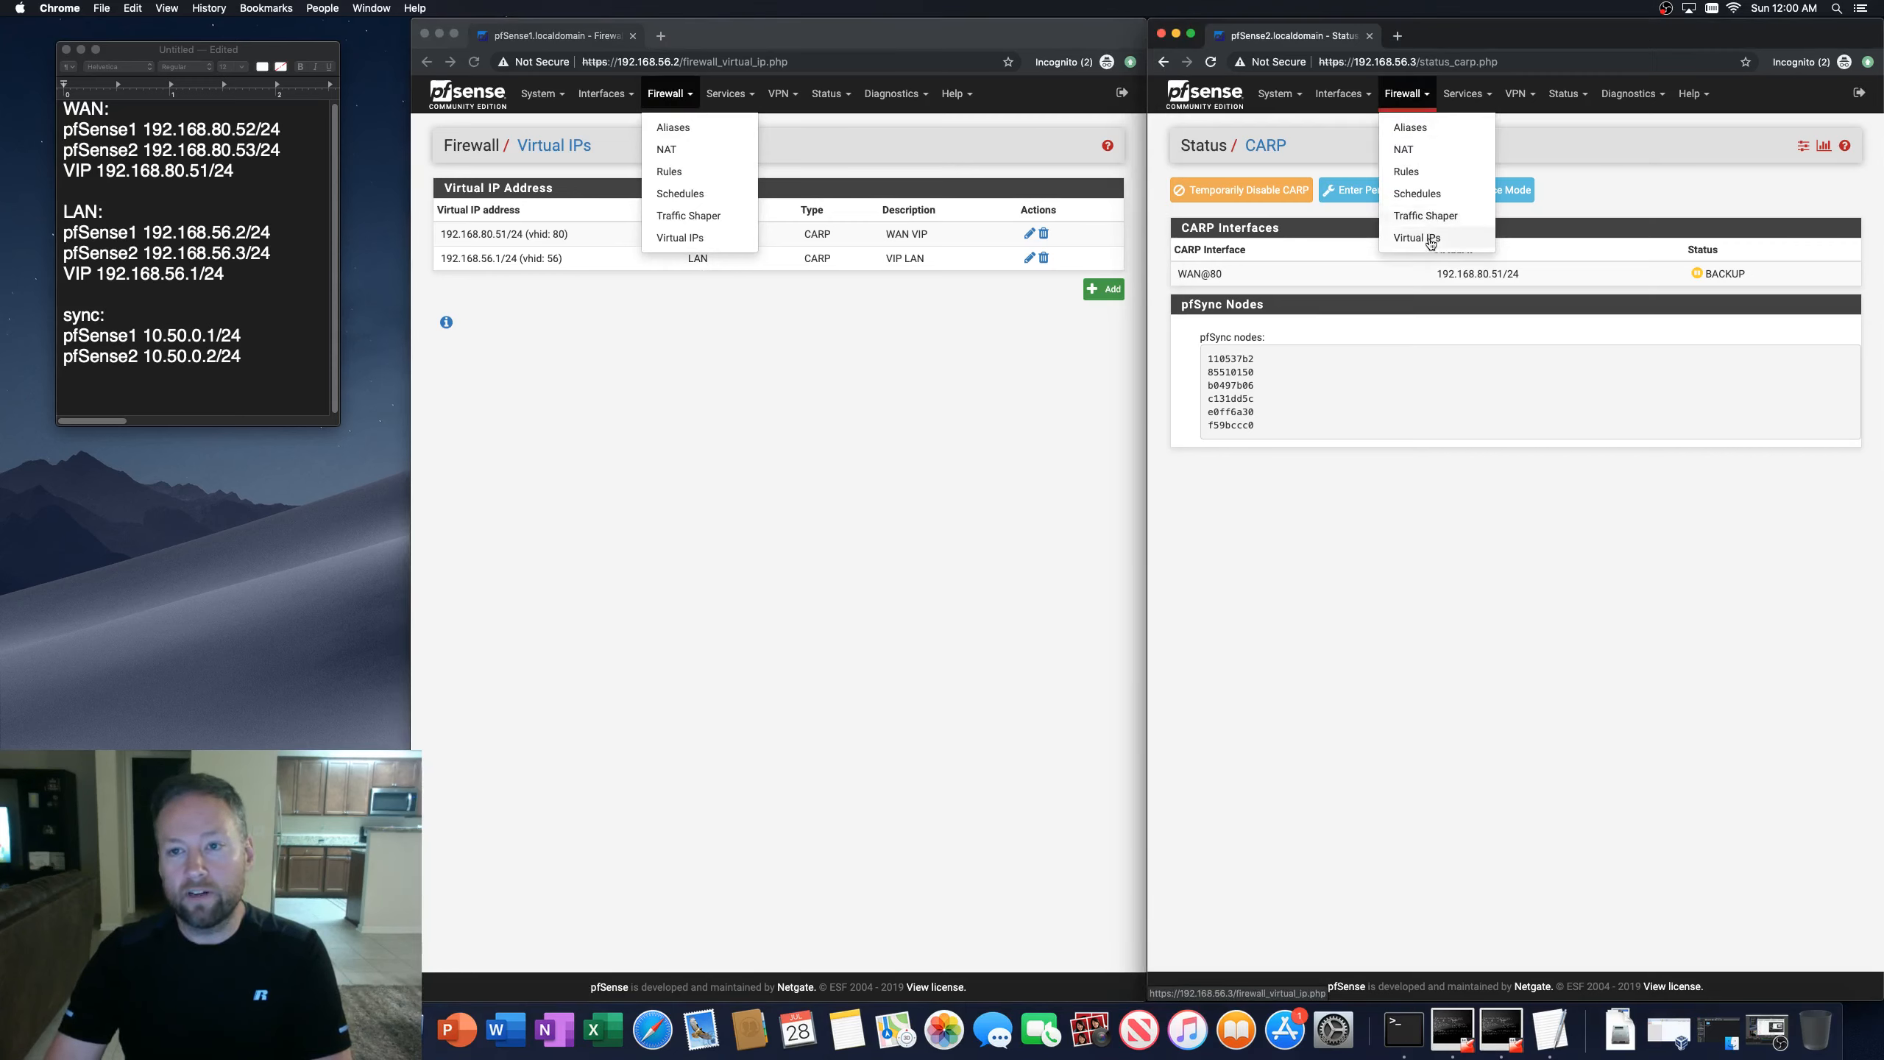
click(1425, 238)
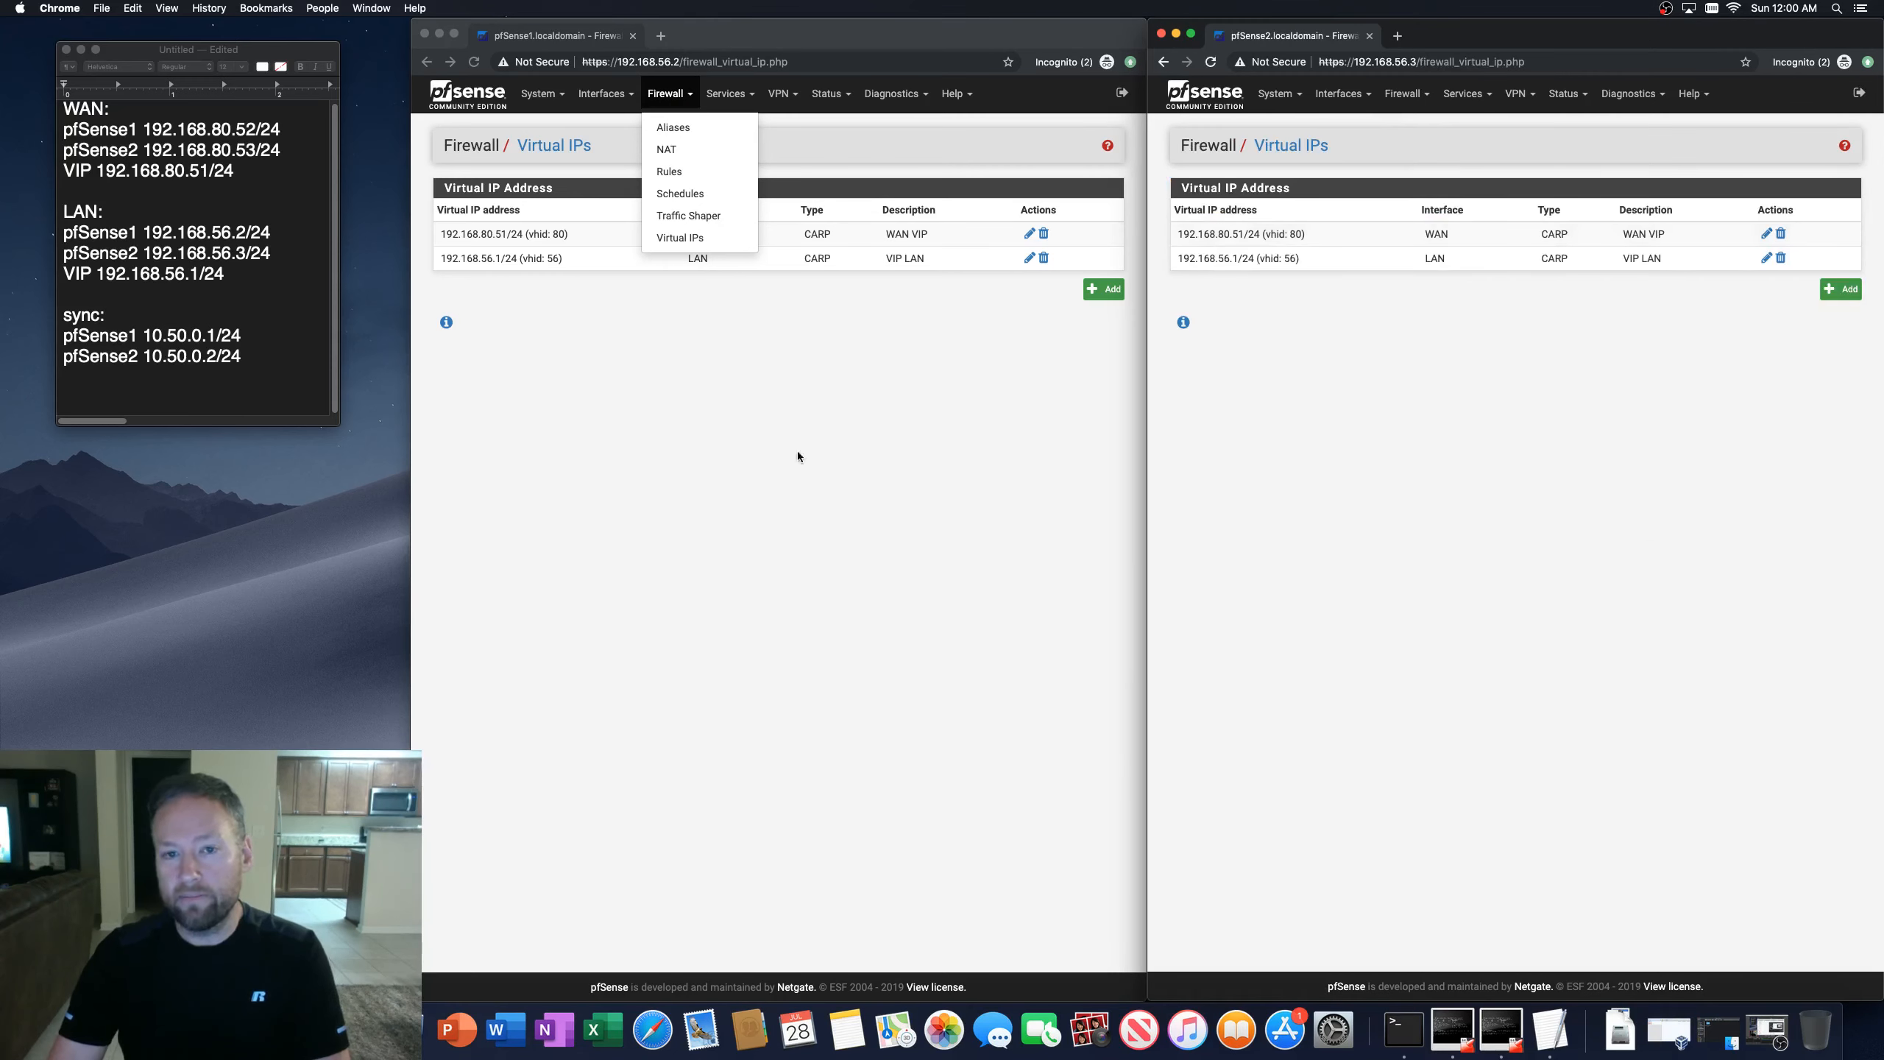
click(770, 115)
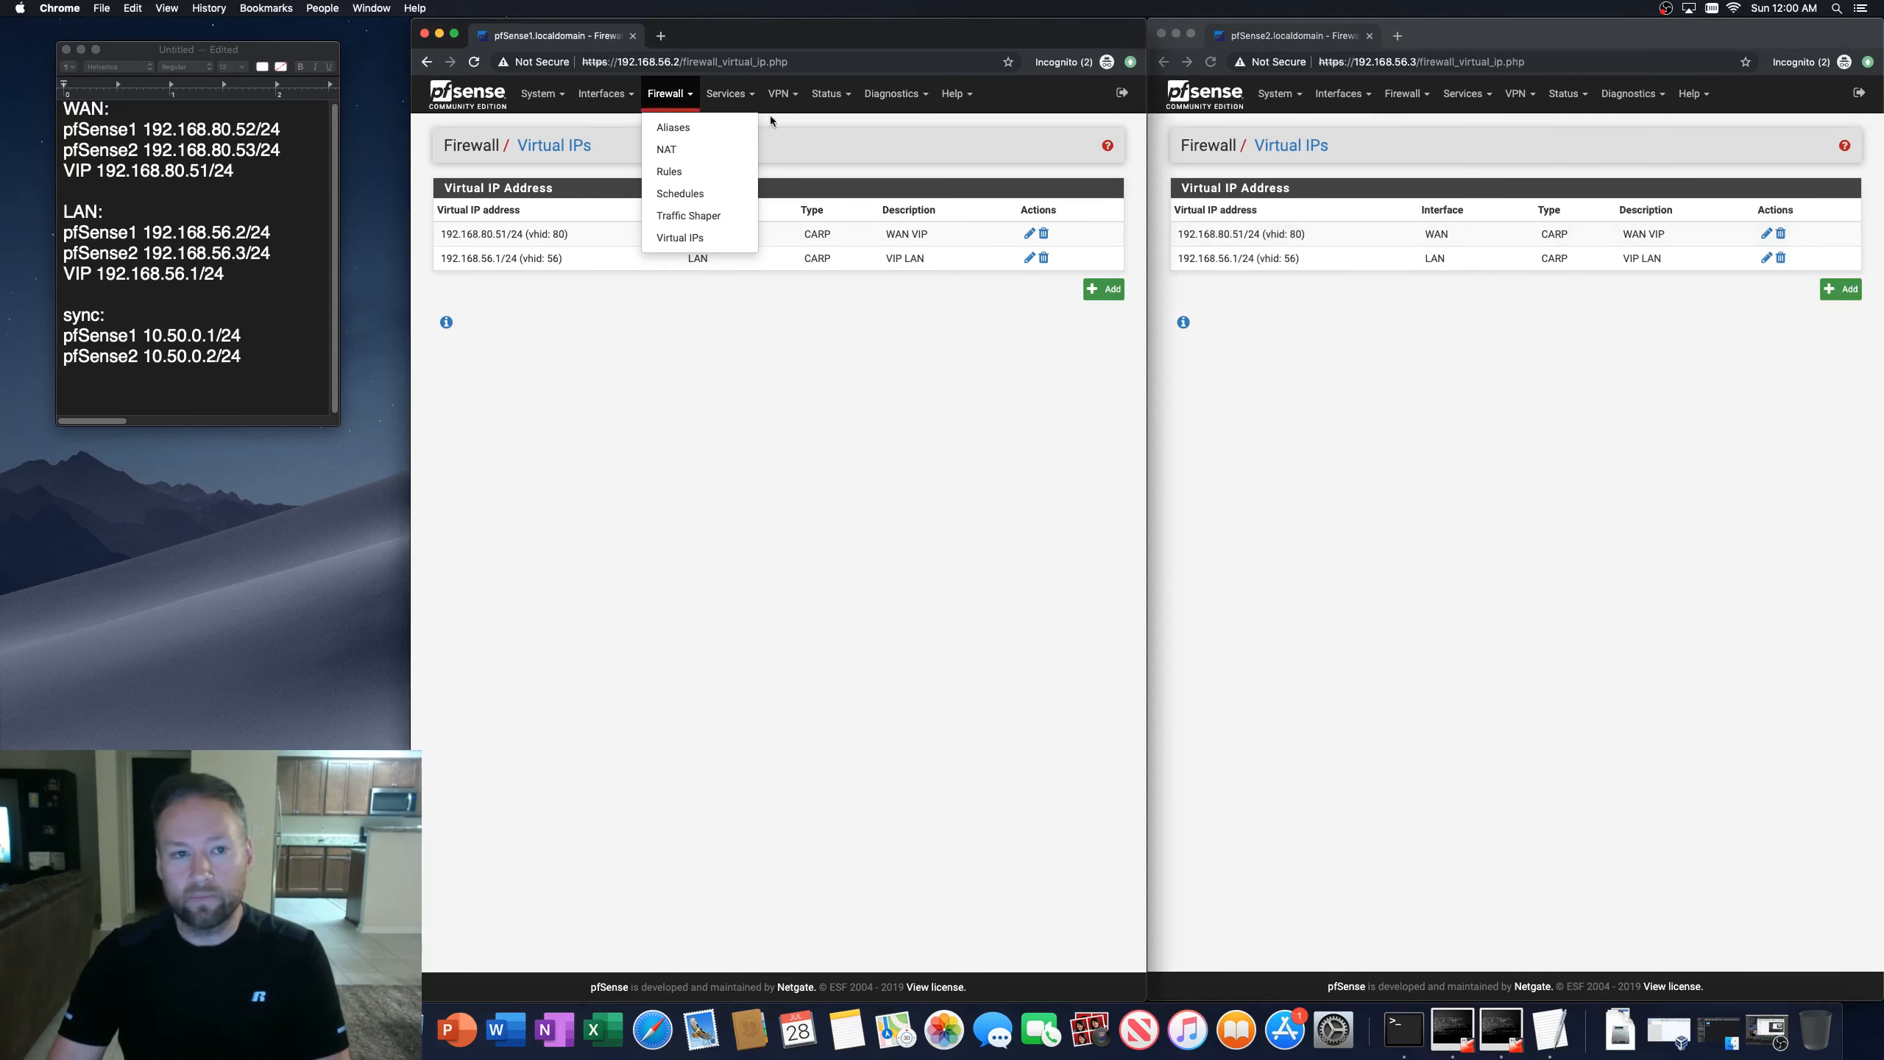
click(681, 100)
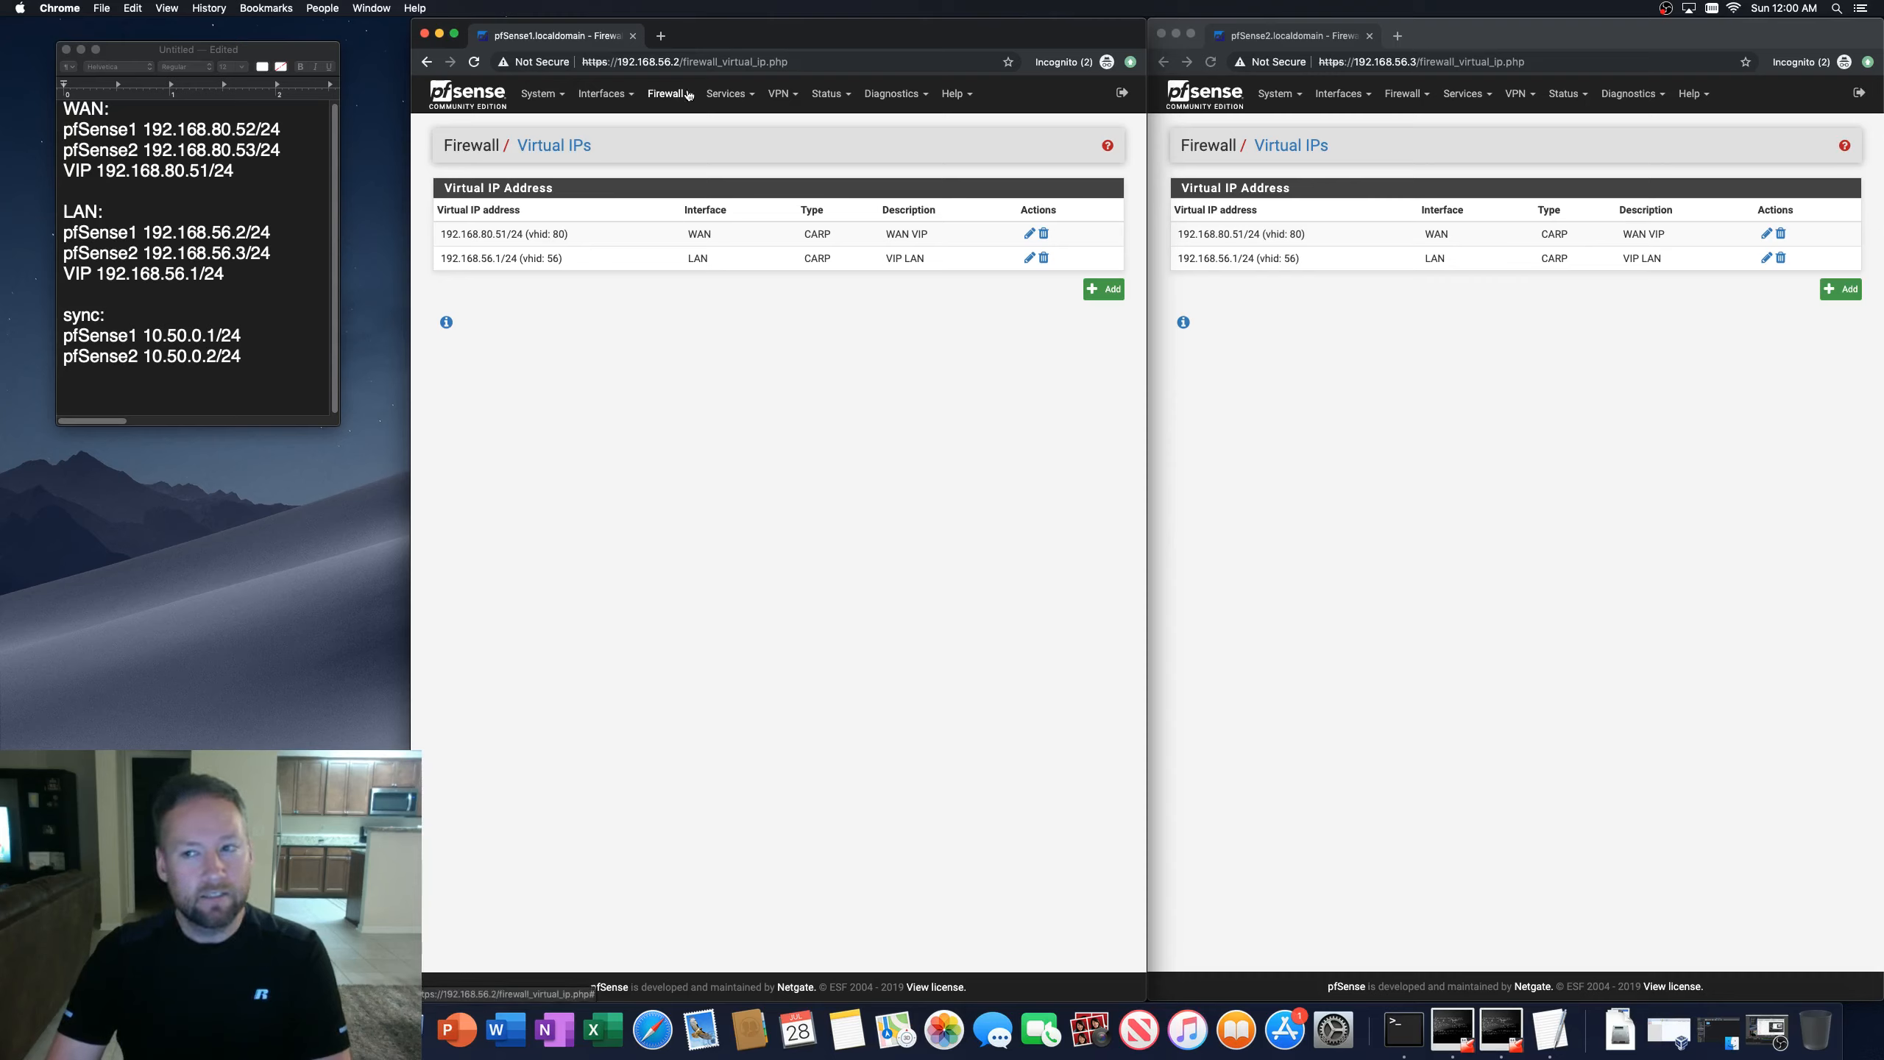
Step: Open the first firewall's LAN DHCP server settings and review the range and server options
click(730, 94)
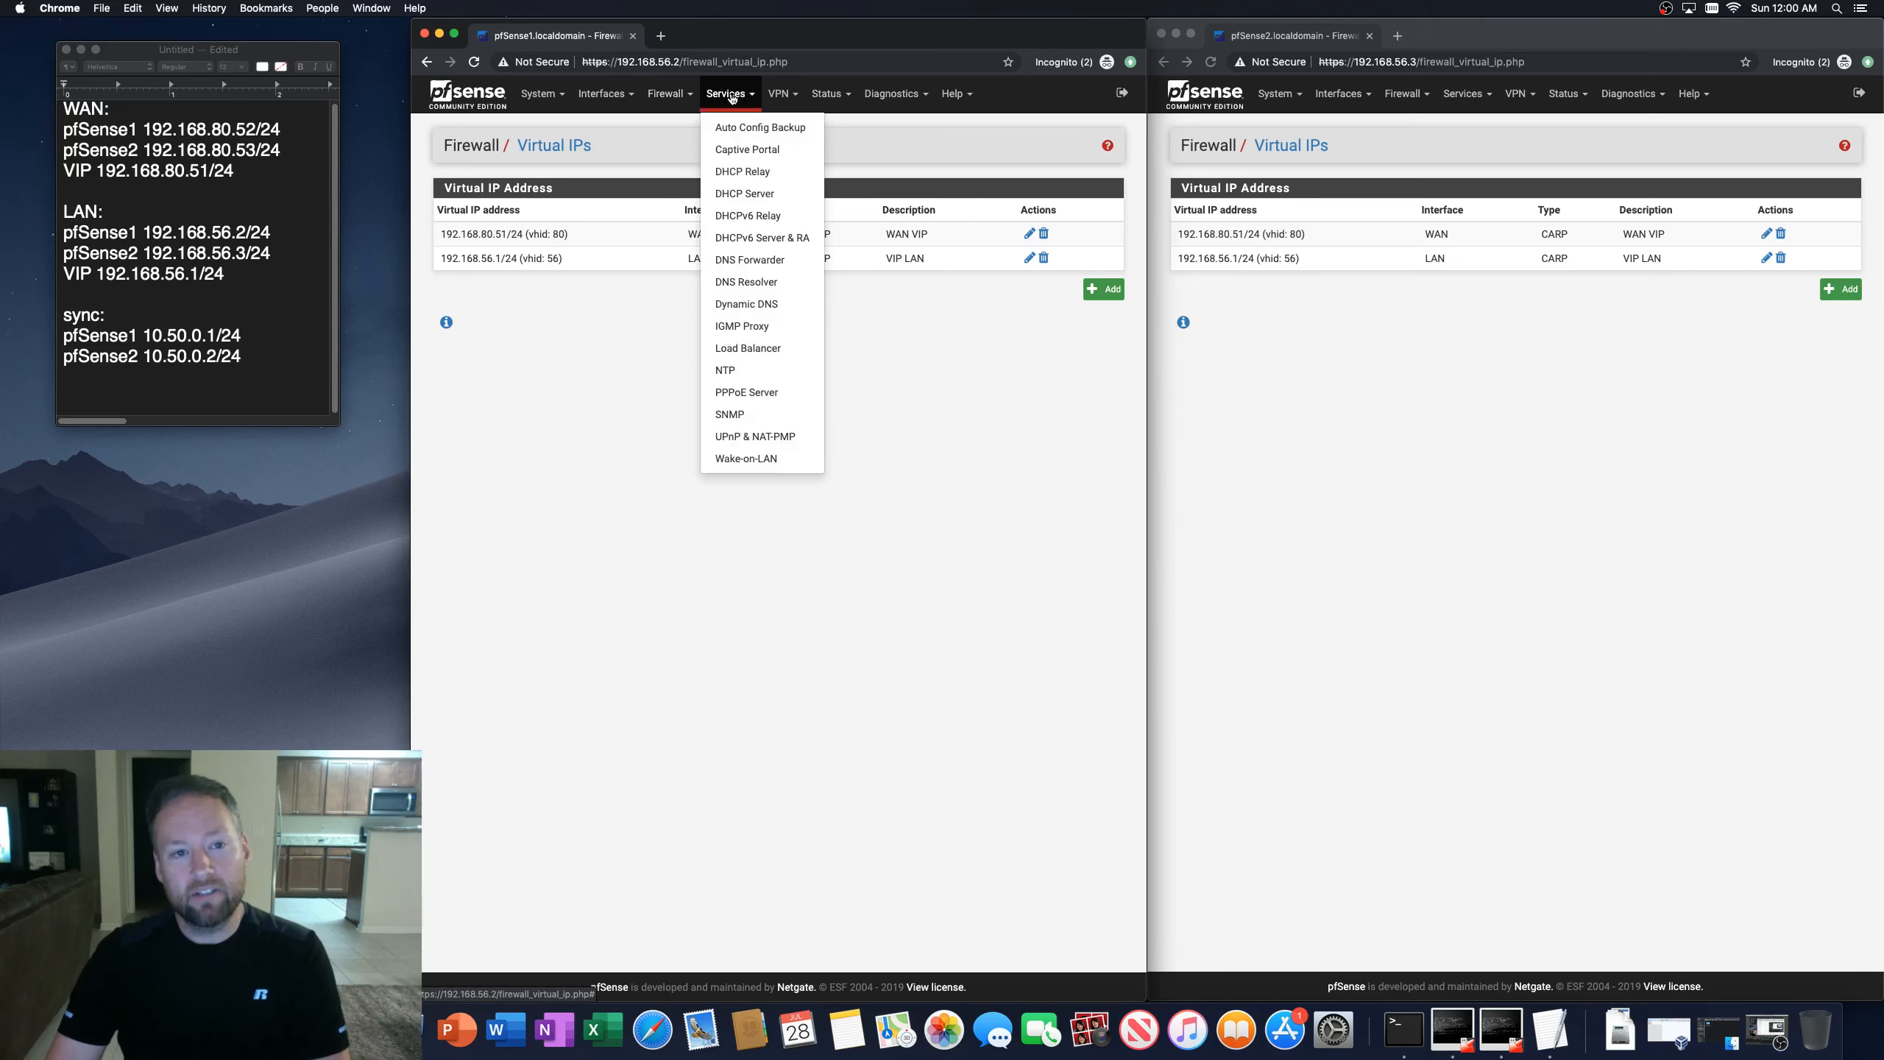
click(725, 196)
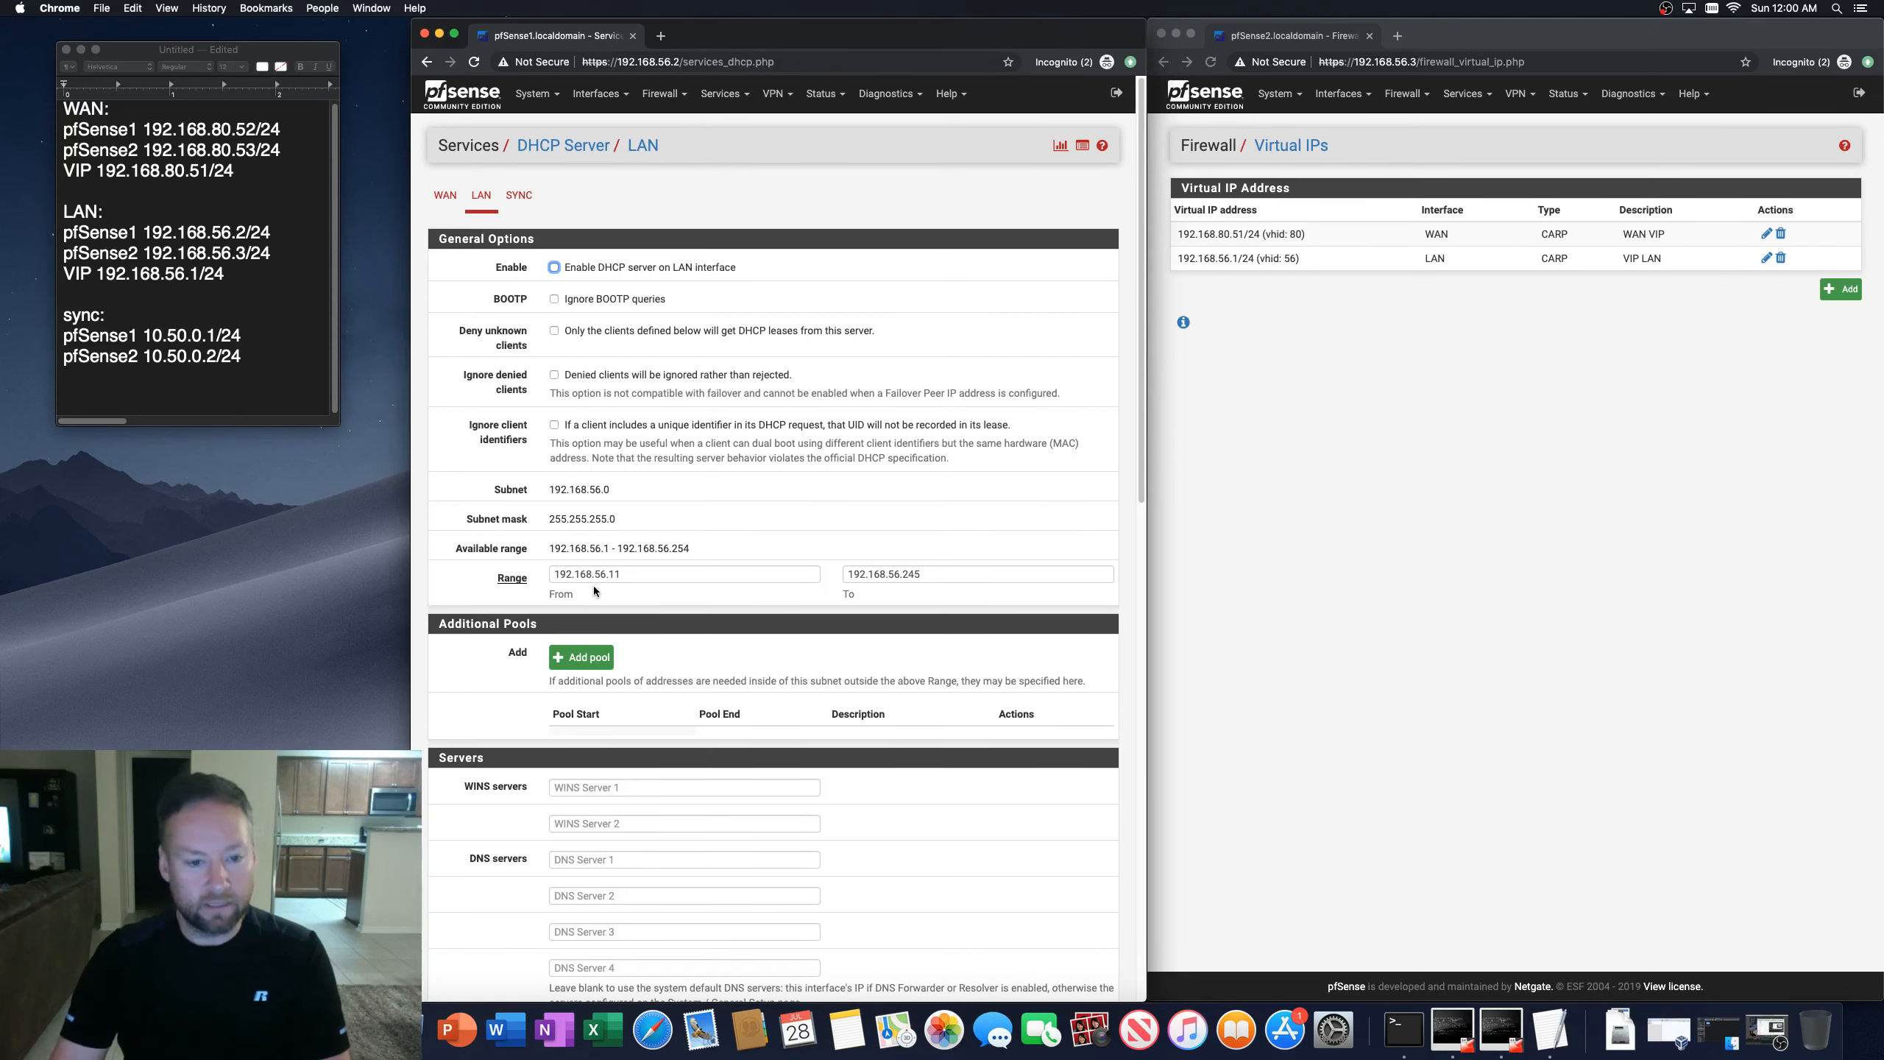
scroll(591, 587, down, 1)
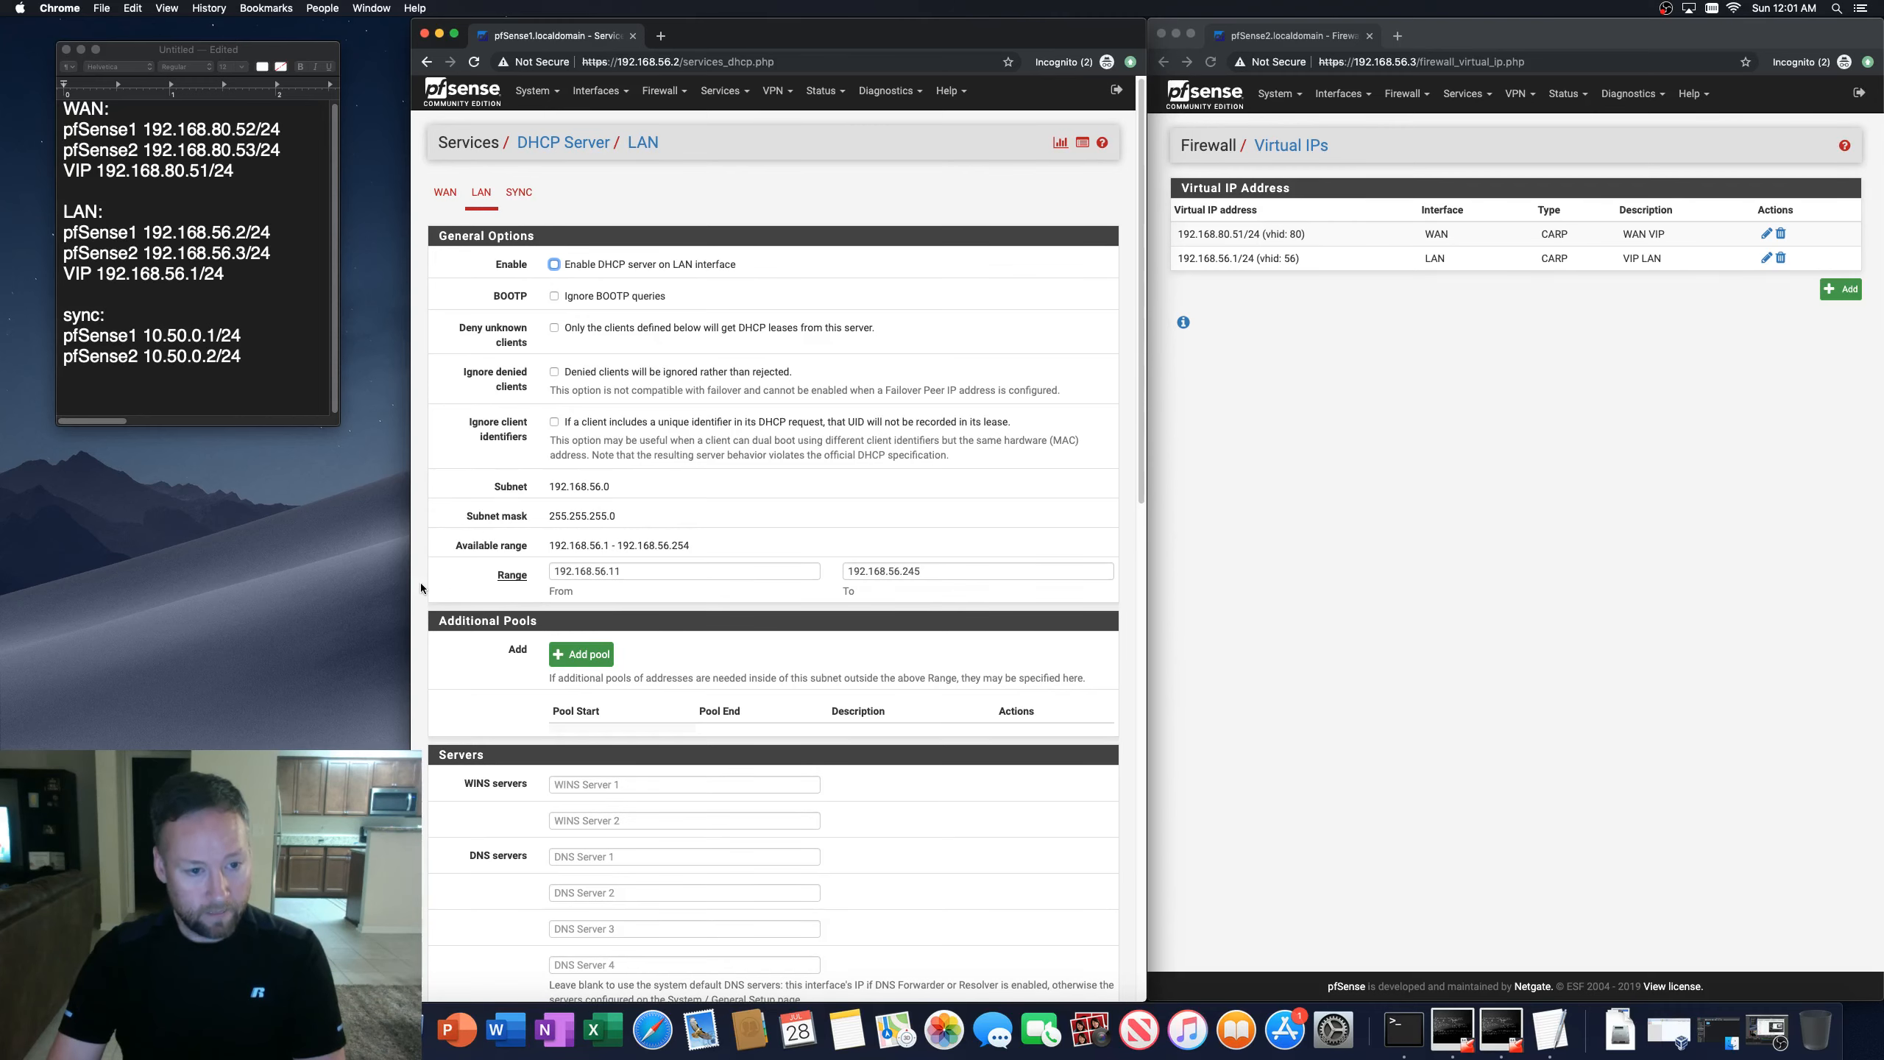
scroll(421, 583, down, 7)
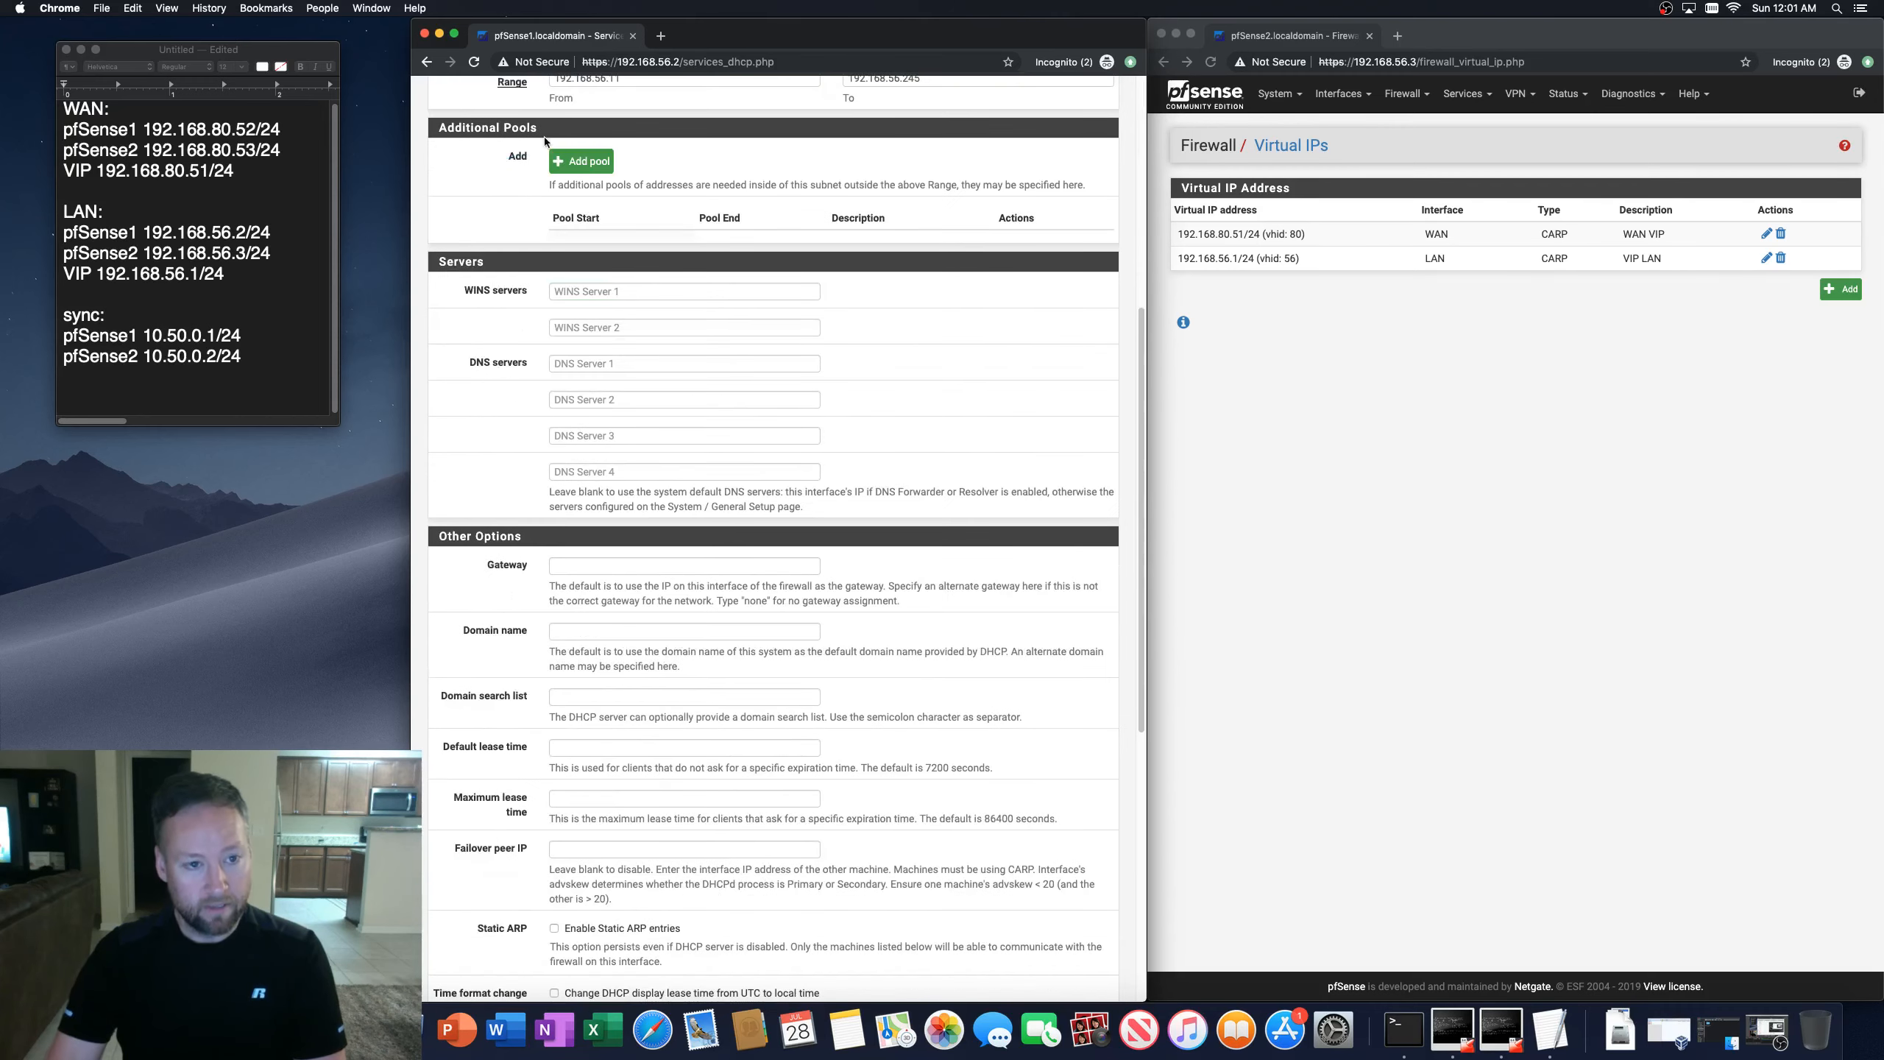
scroll(543, 262, up, 4)
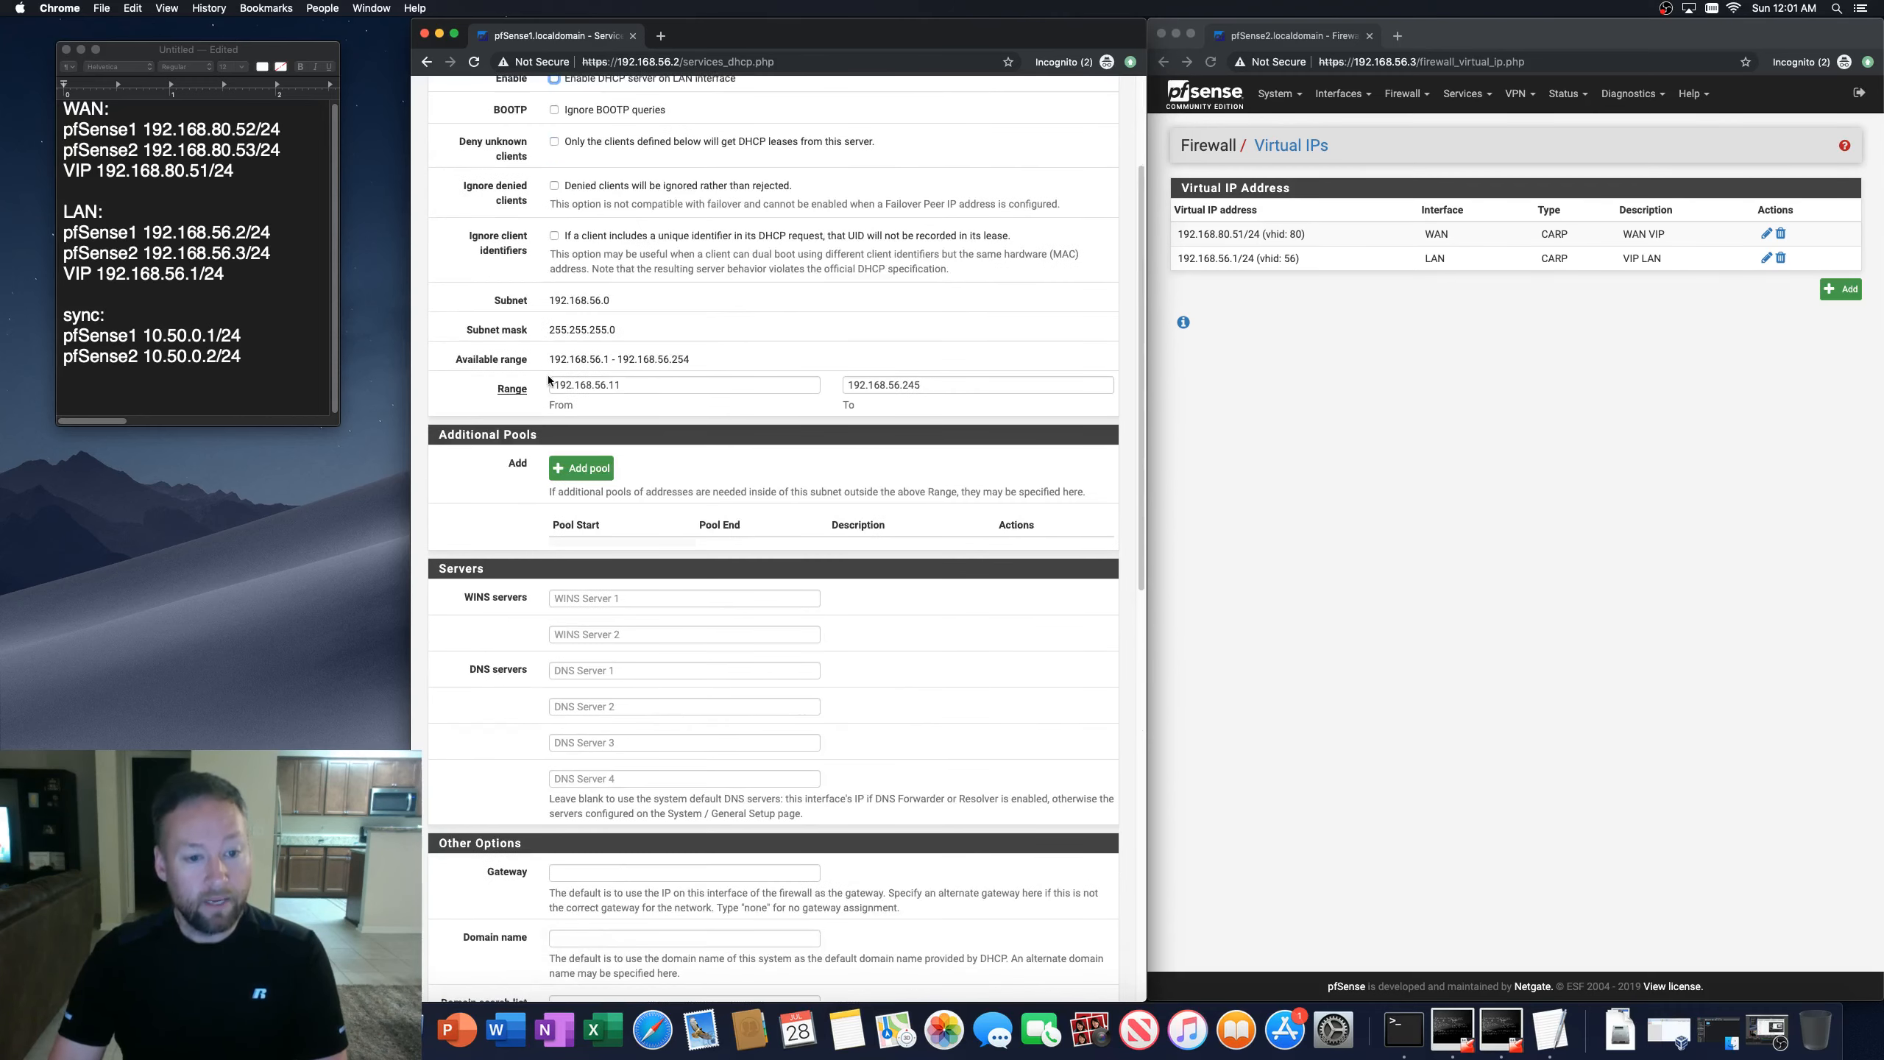
scroll(436, 592, down, 2)
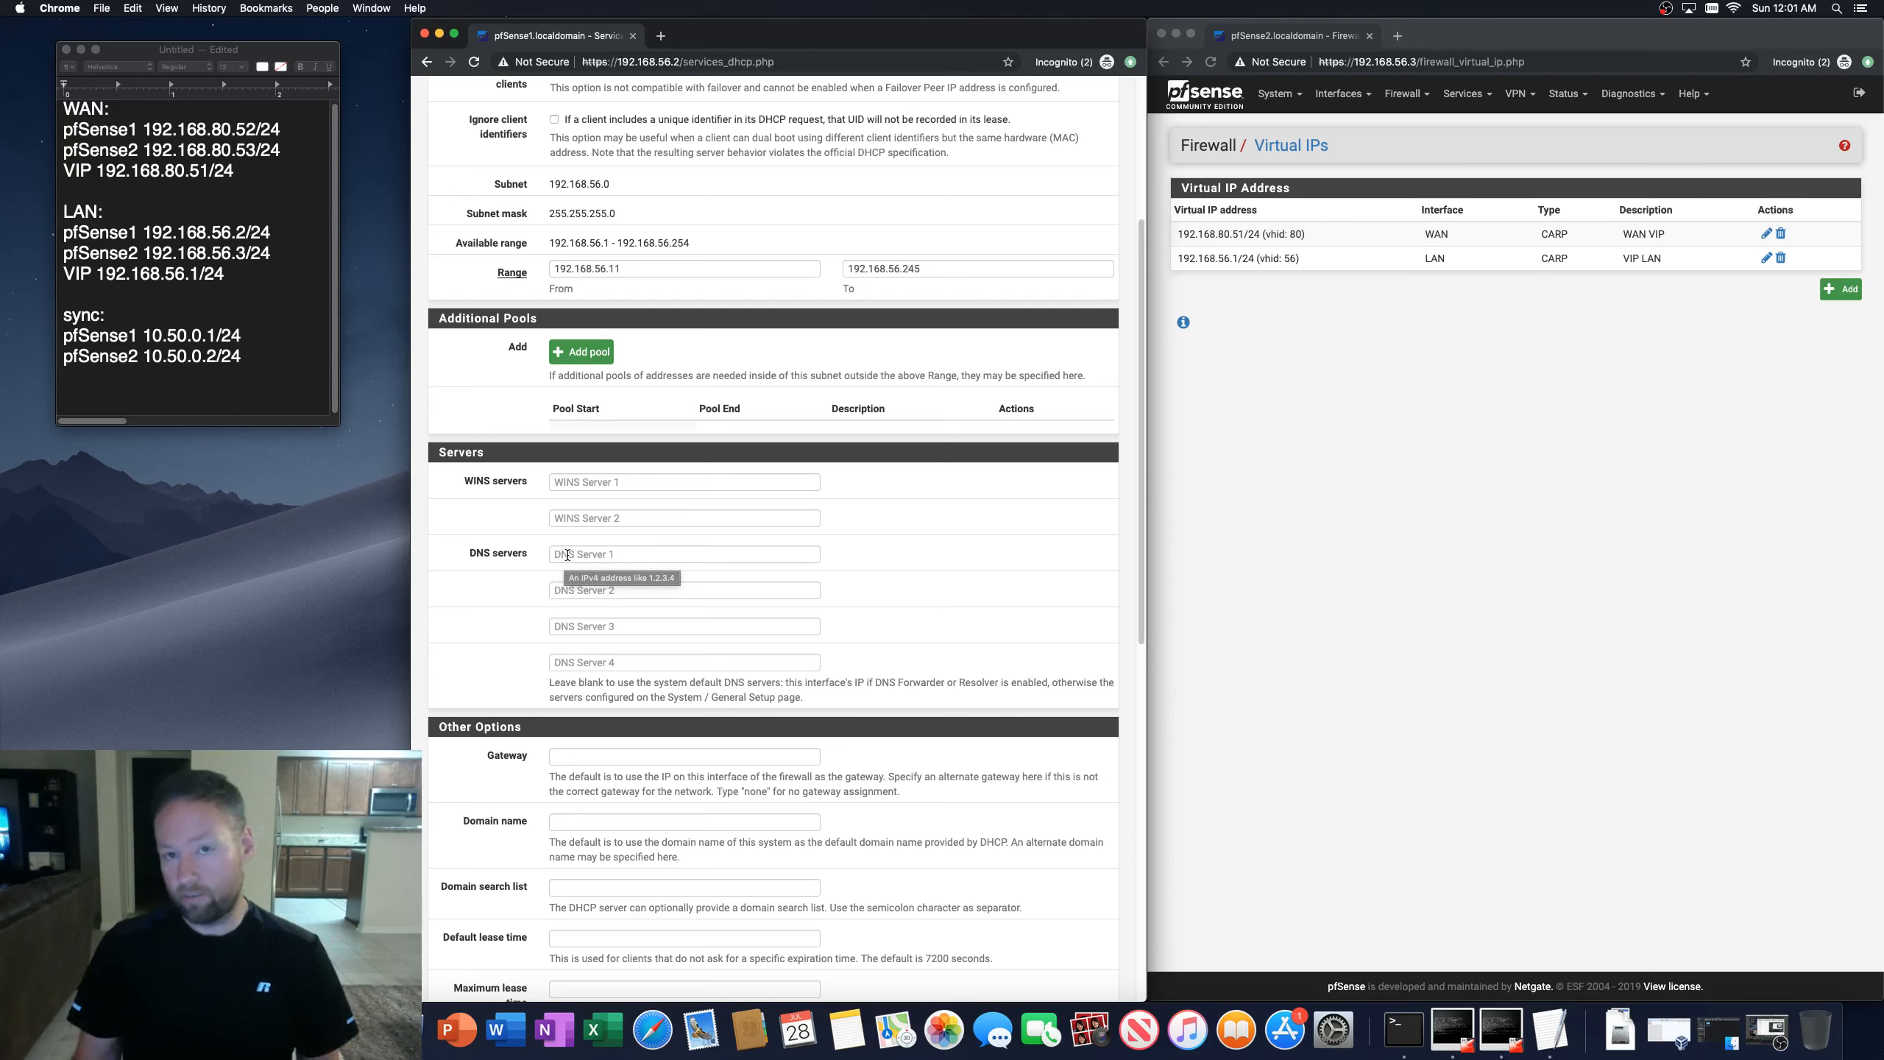
scroll(567, 554, up, 5)
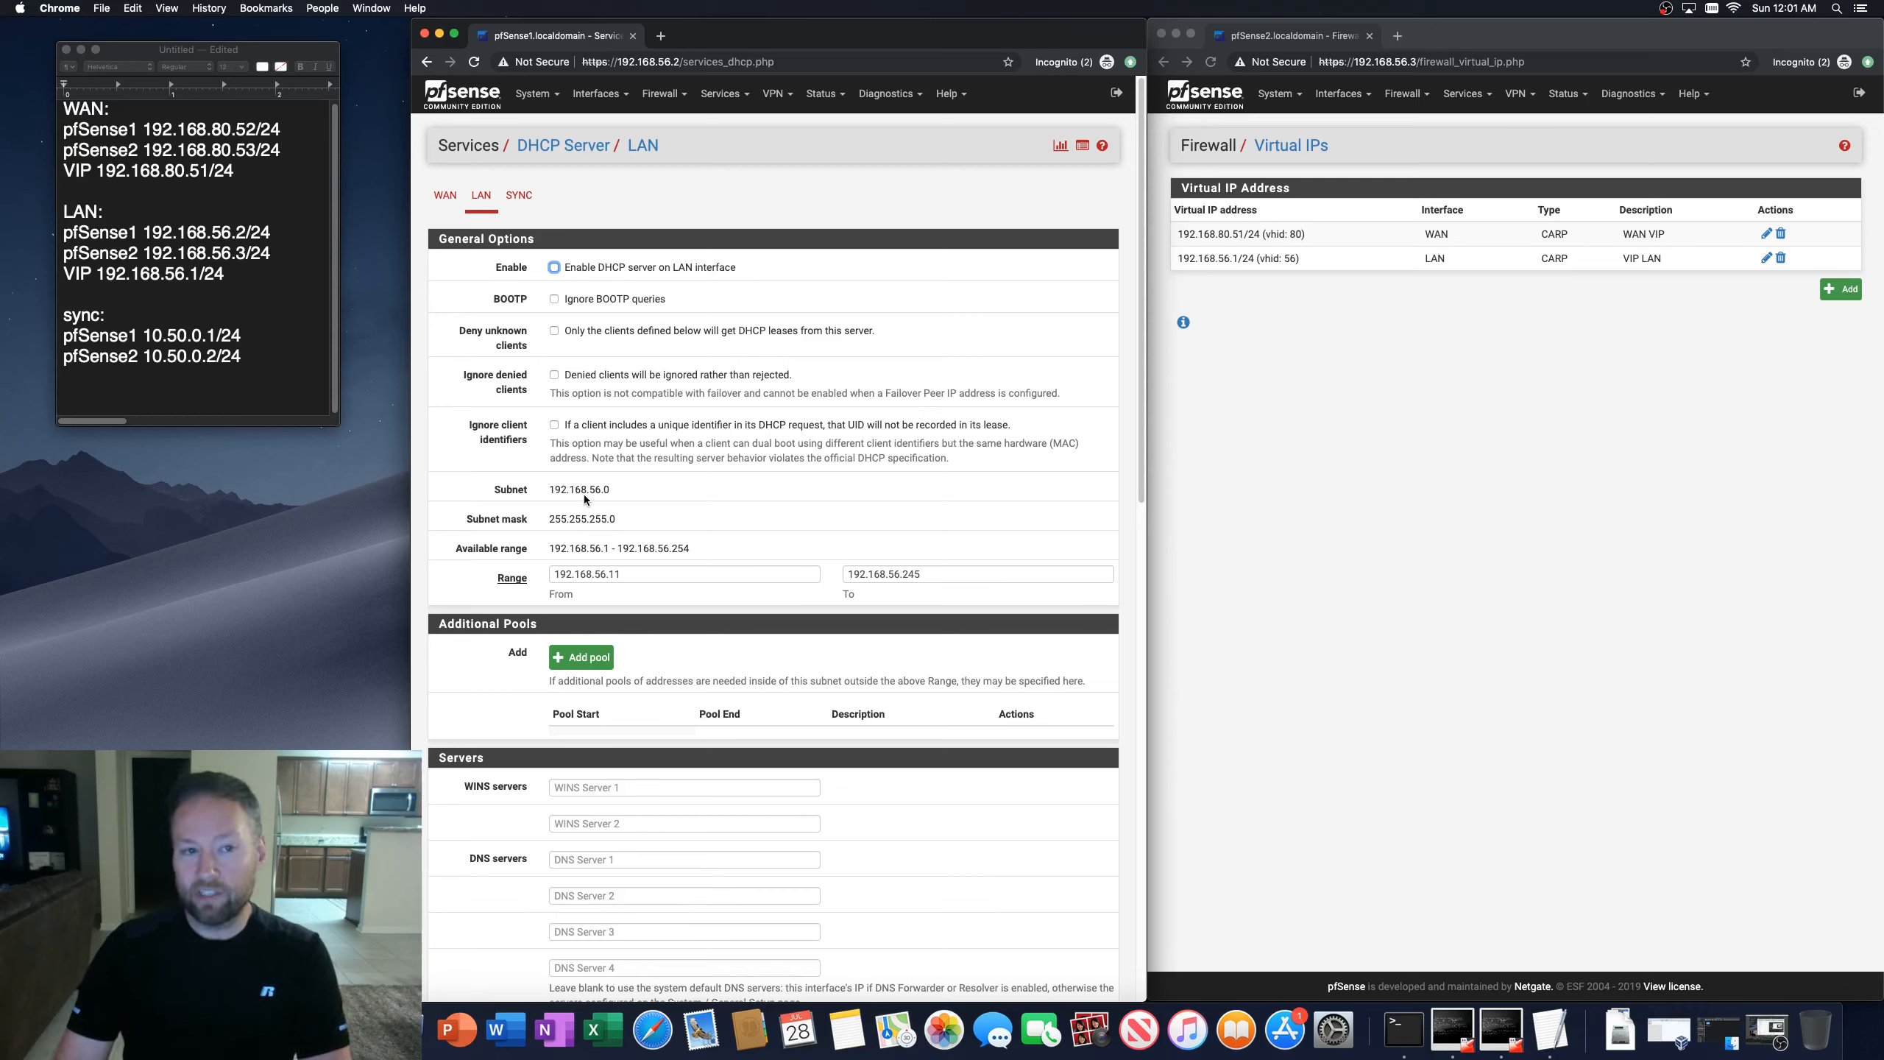
Step: Open the first firewall's LAN interface settings to review its addressing
click(600, 94)
click(600, 190)
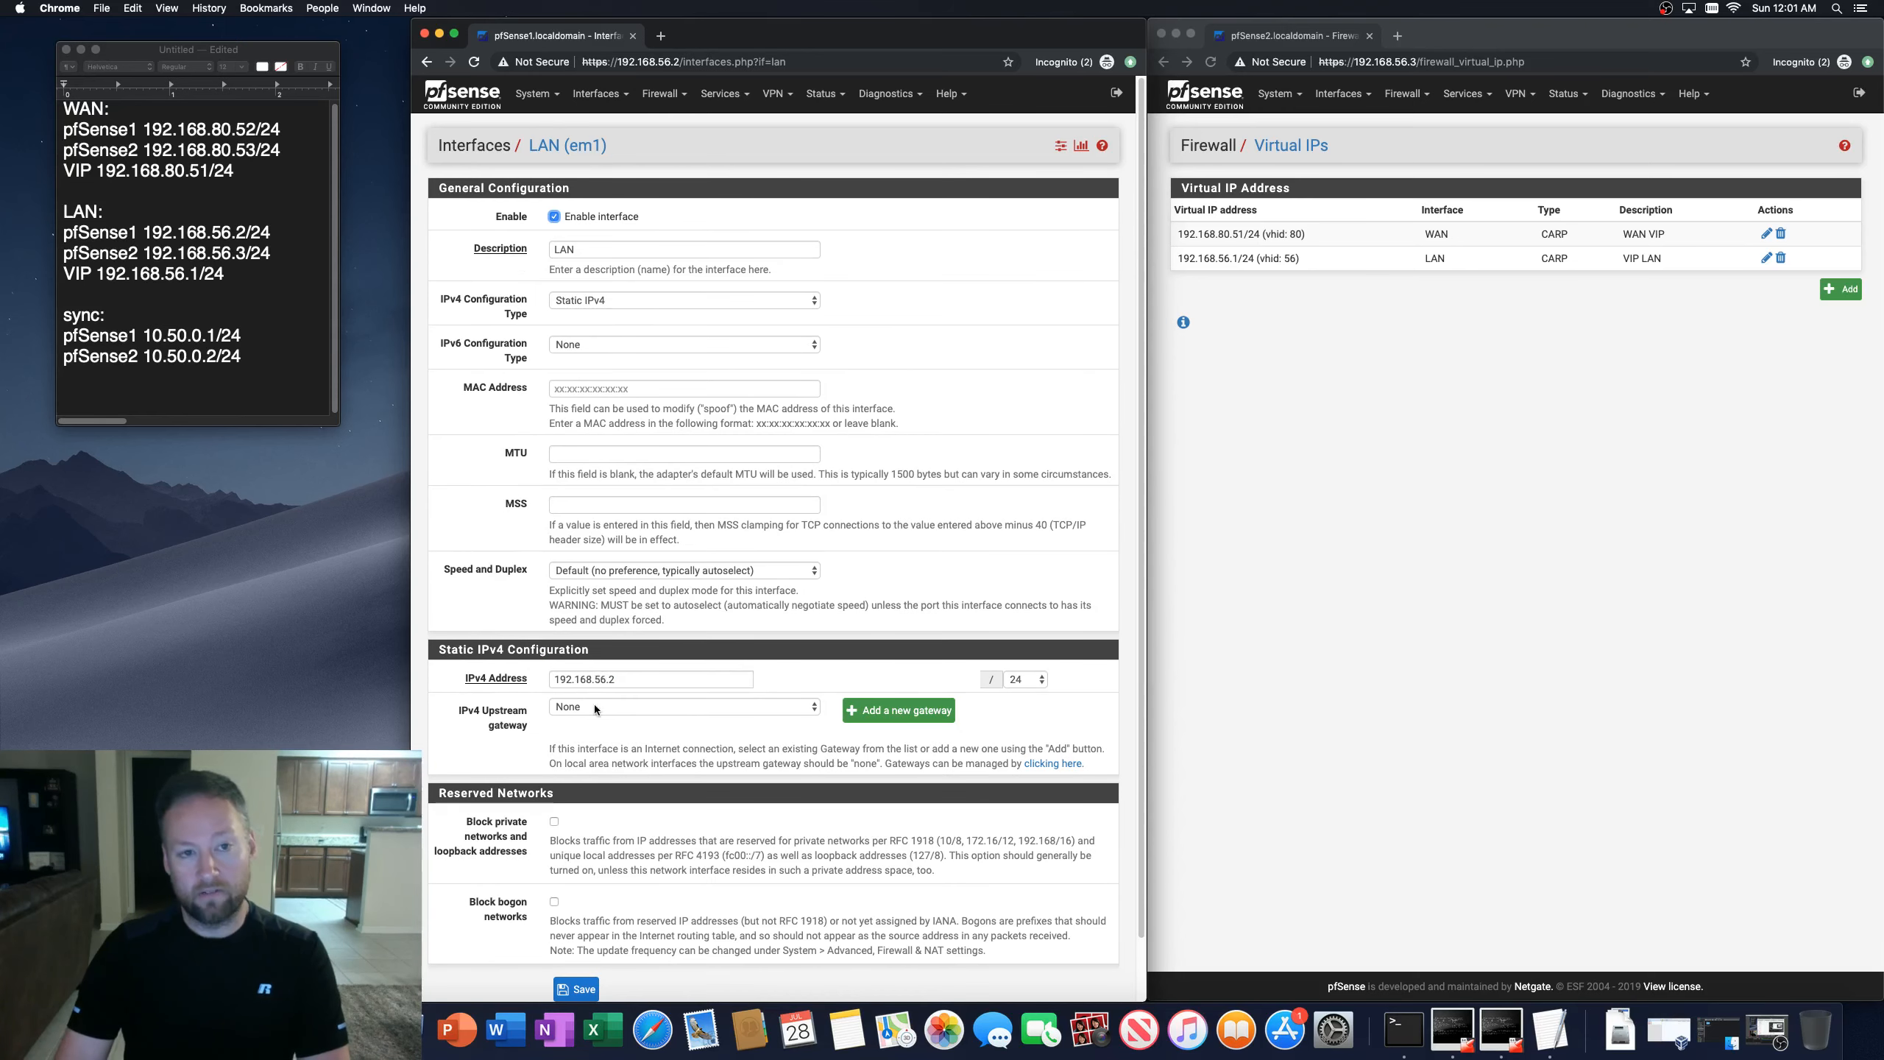
click(720, 94)
click(720, 96)
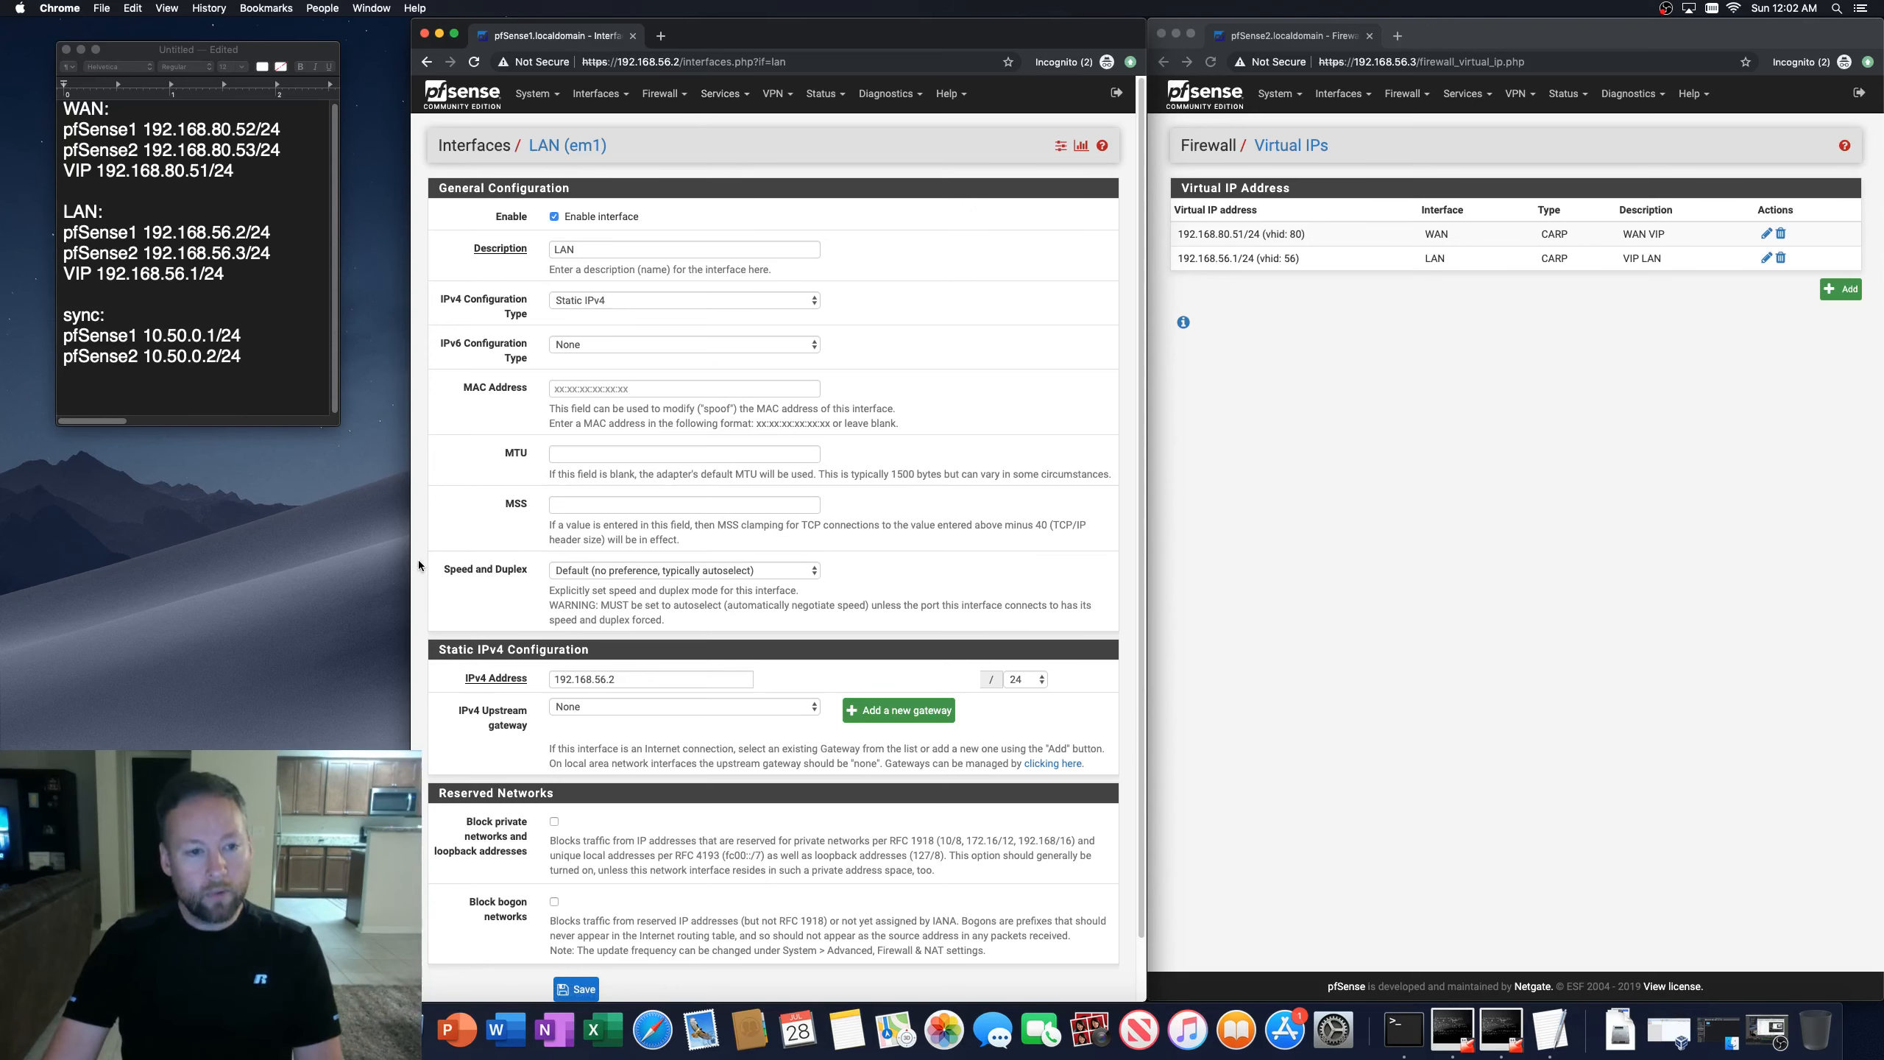
scroll(416, 576, down, 2)
scroll(473, 497, up, 2)
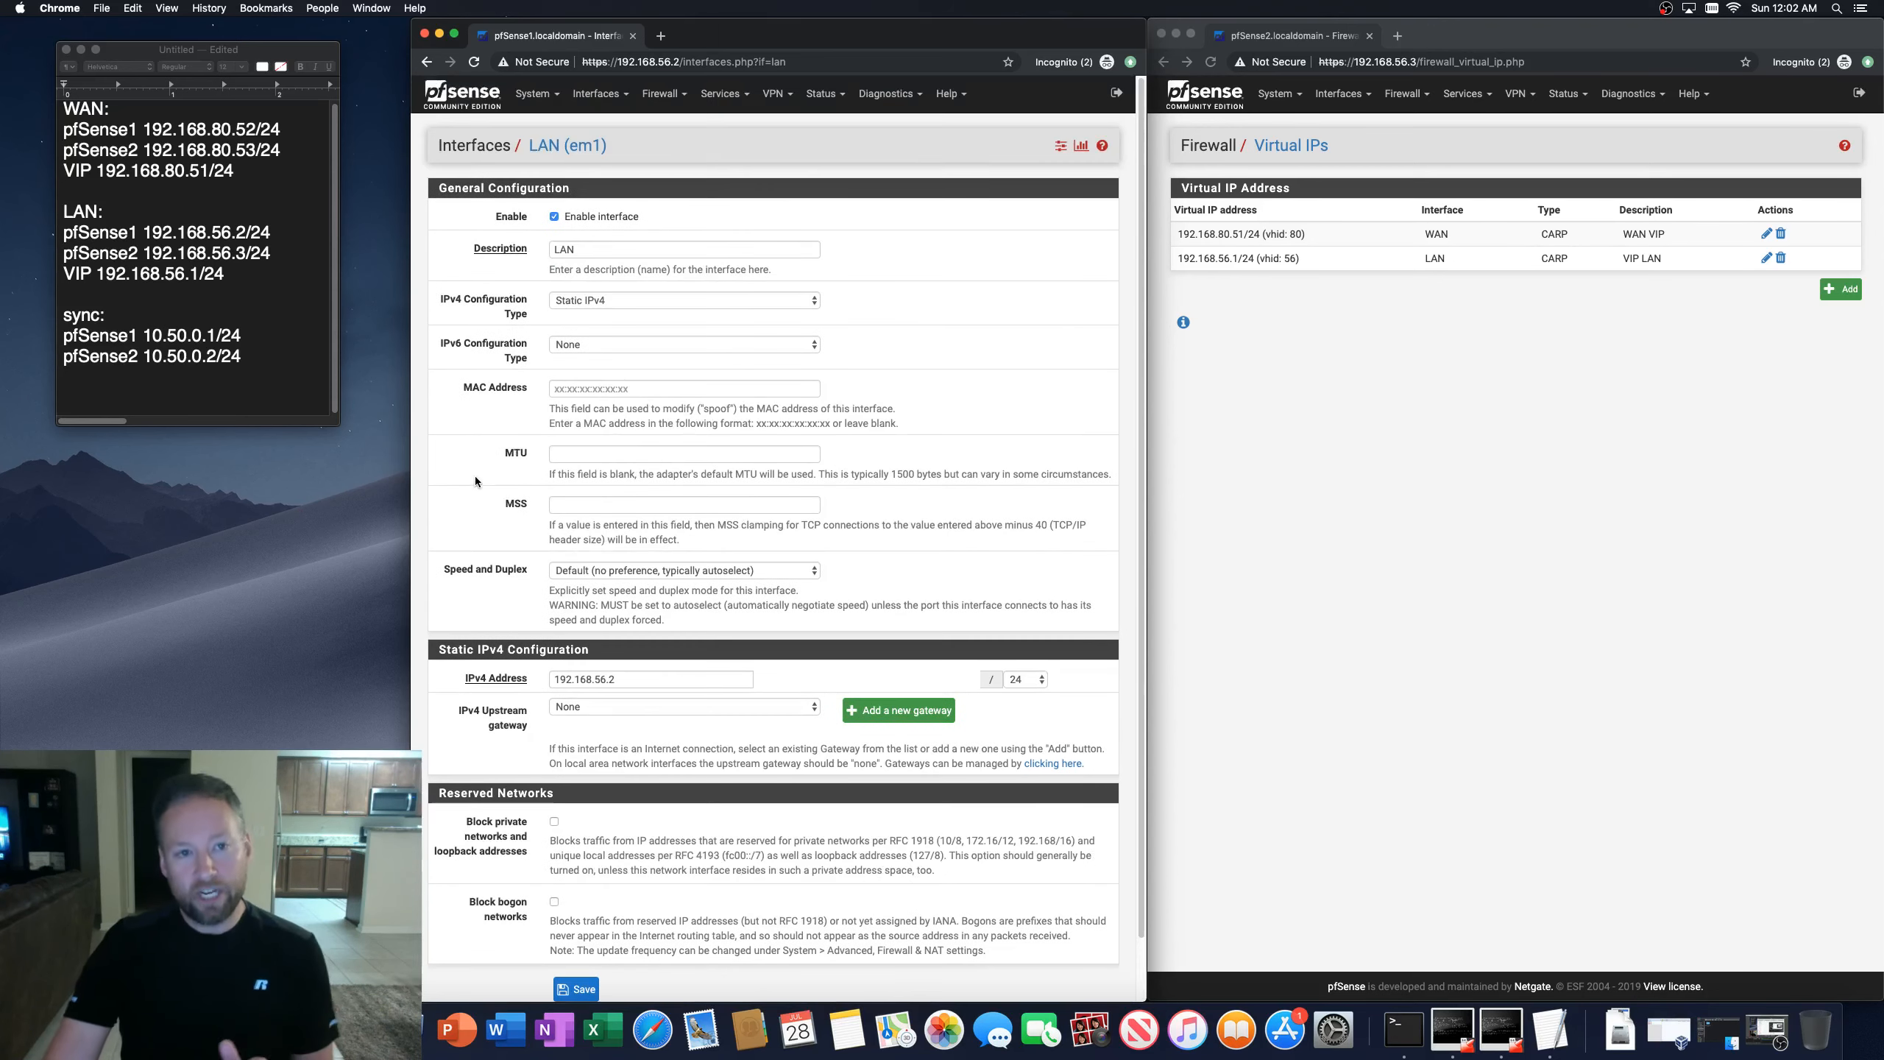
Step: Open the first firewall's LAN DHCP server settings and set the first DNS server to 192.168.56.1
click(720, 93)
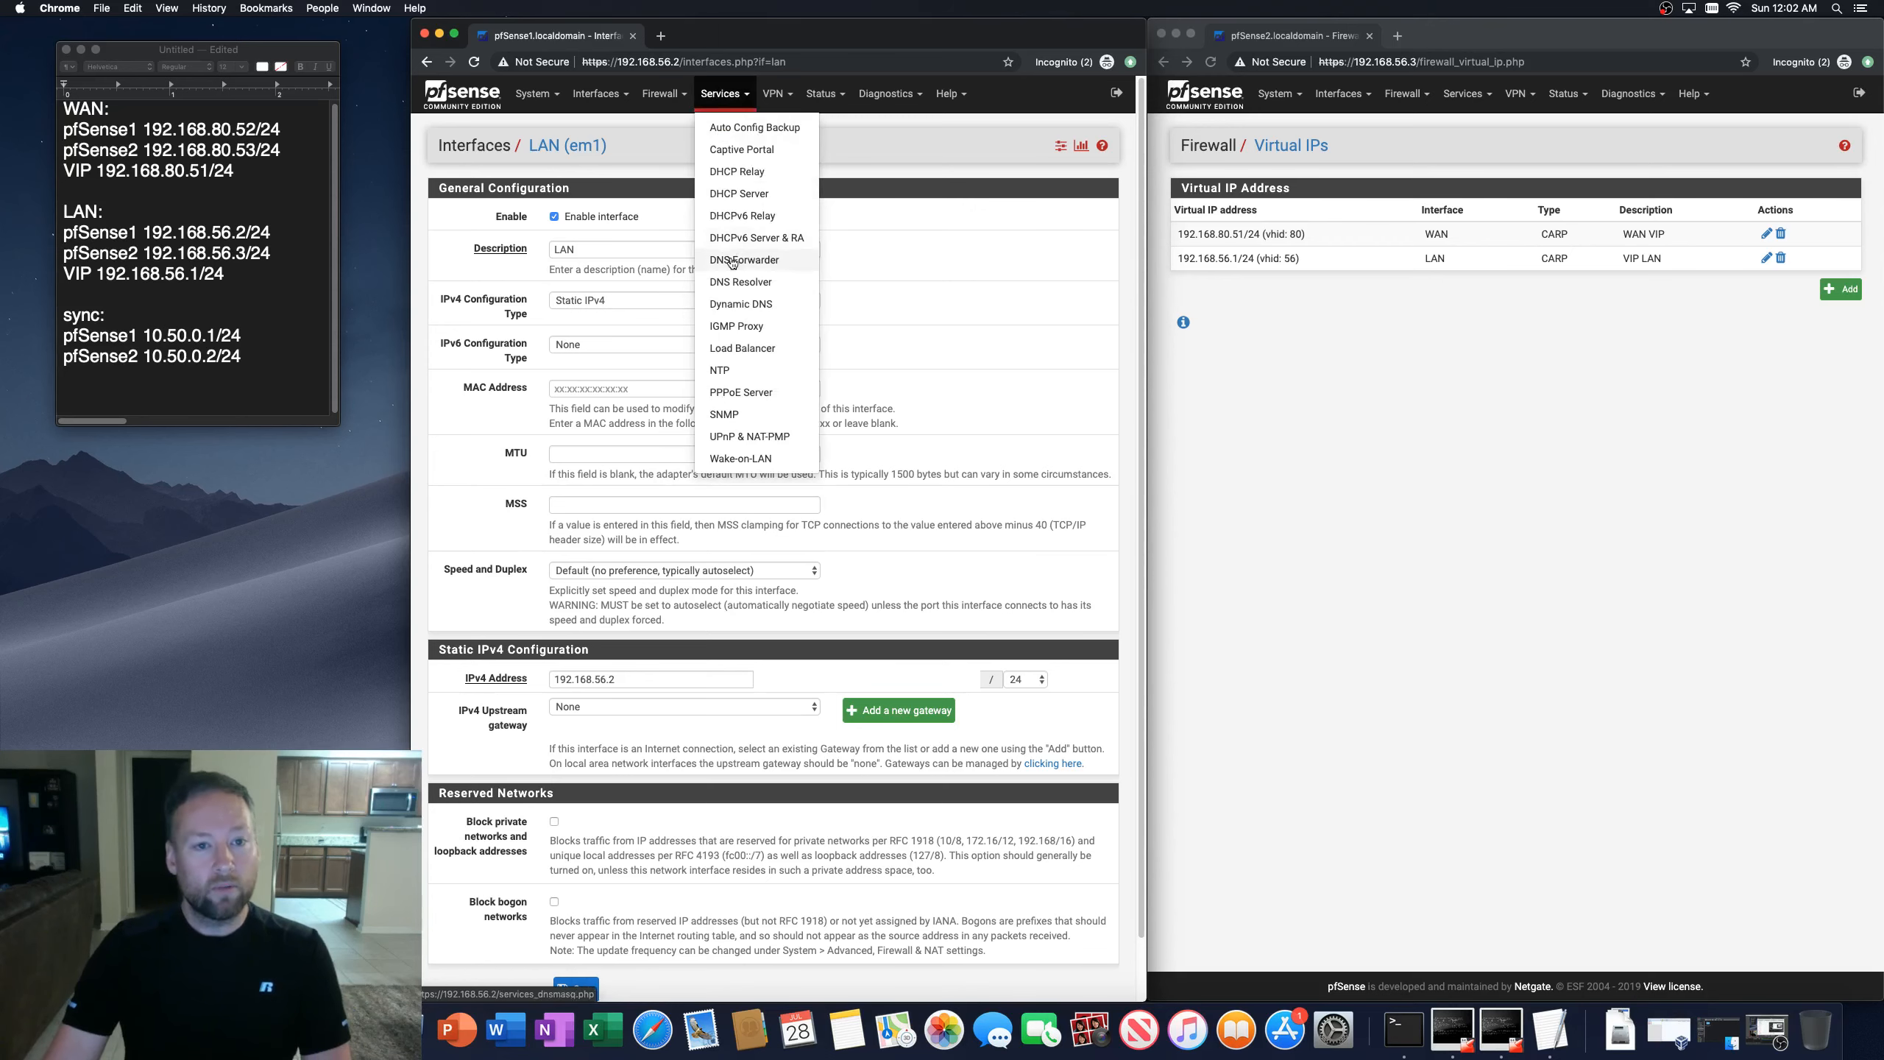
click(723, 196)
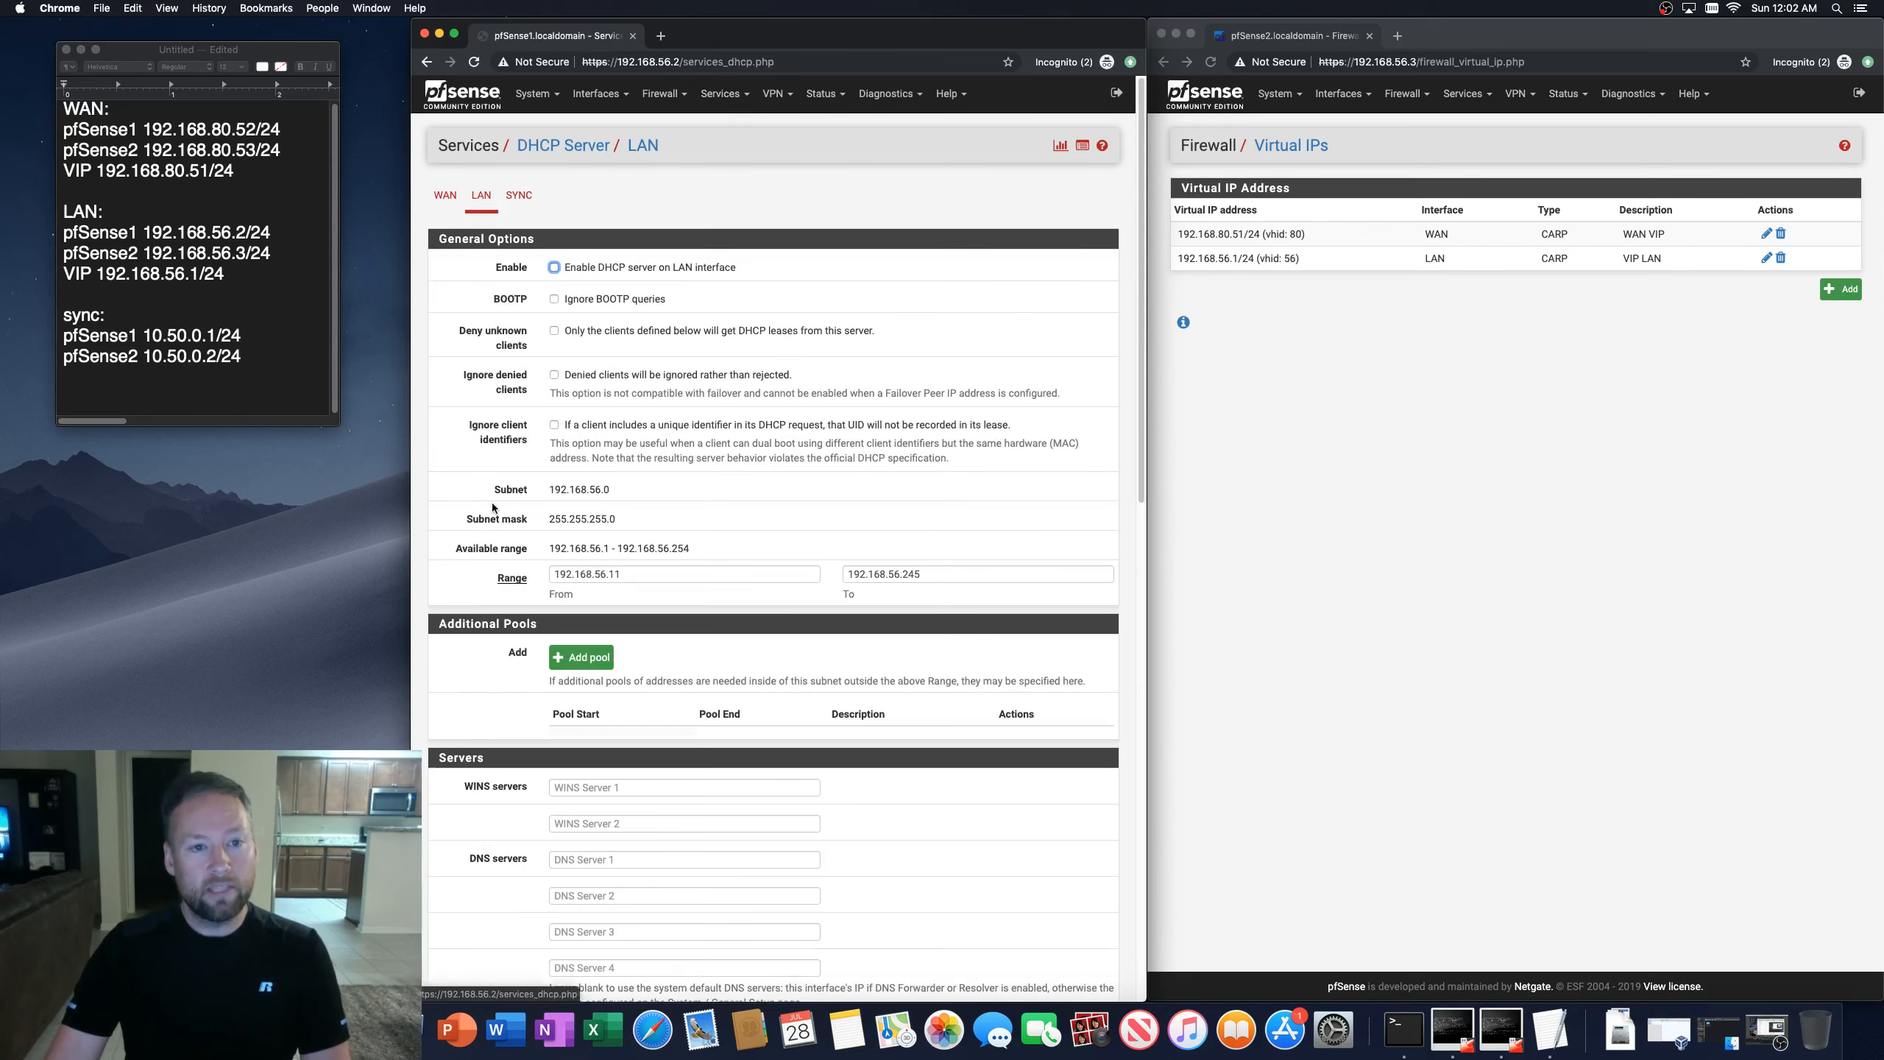
click(482, 196)
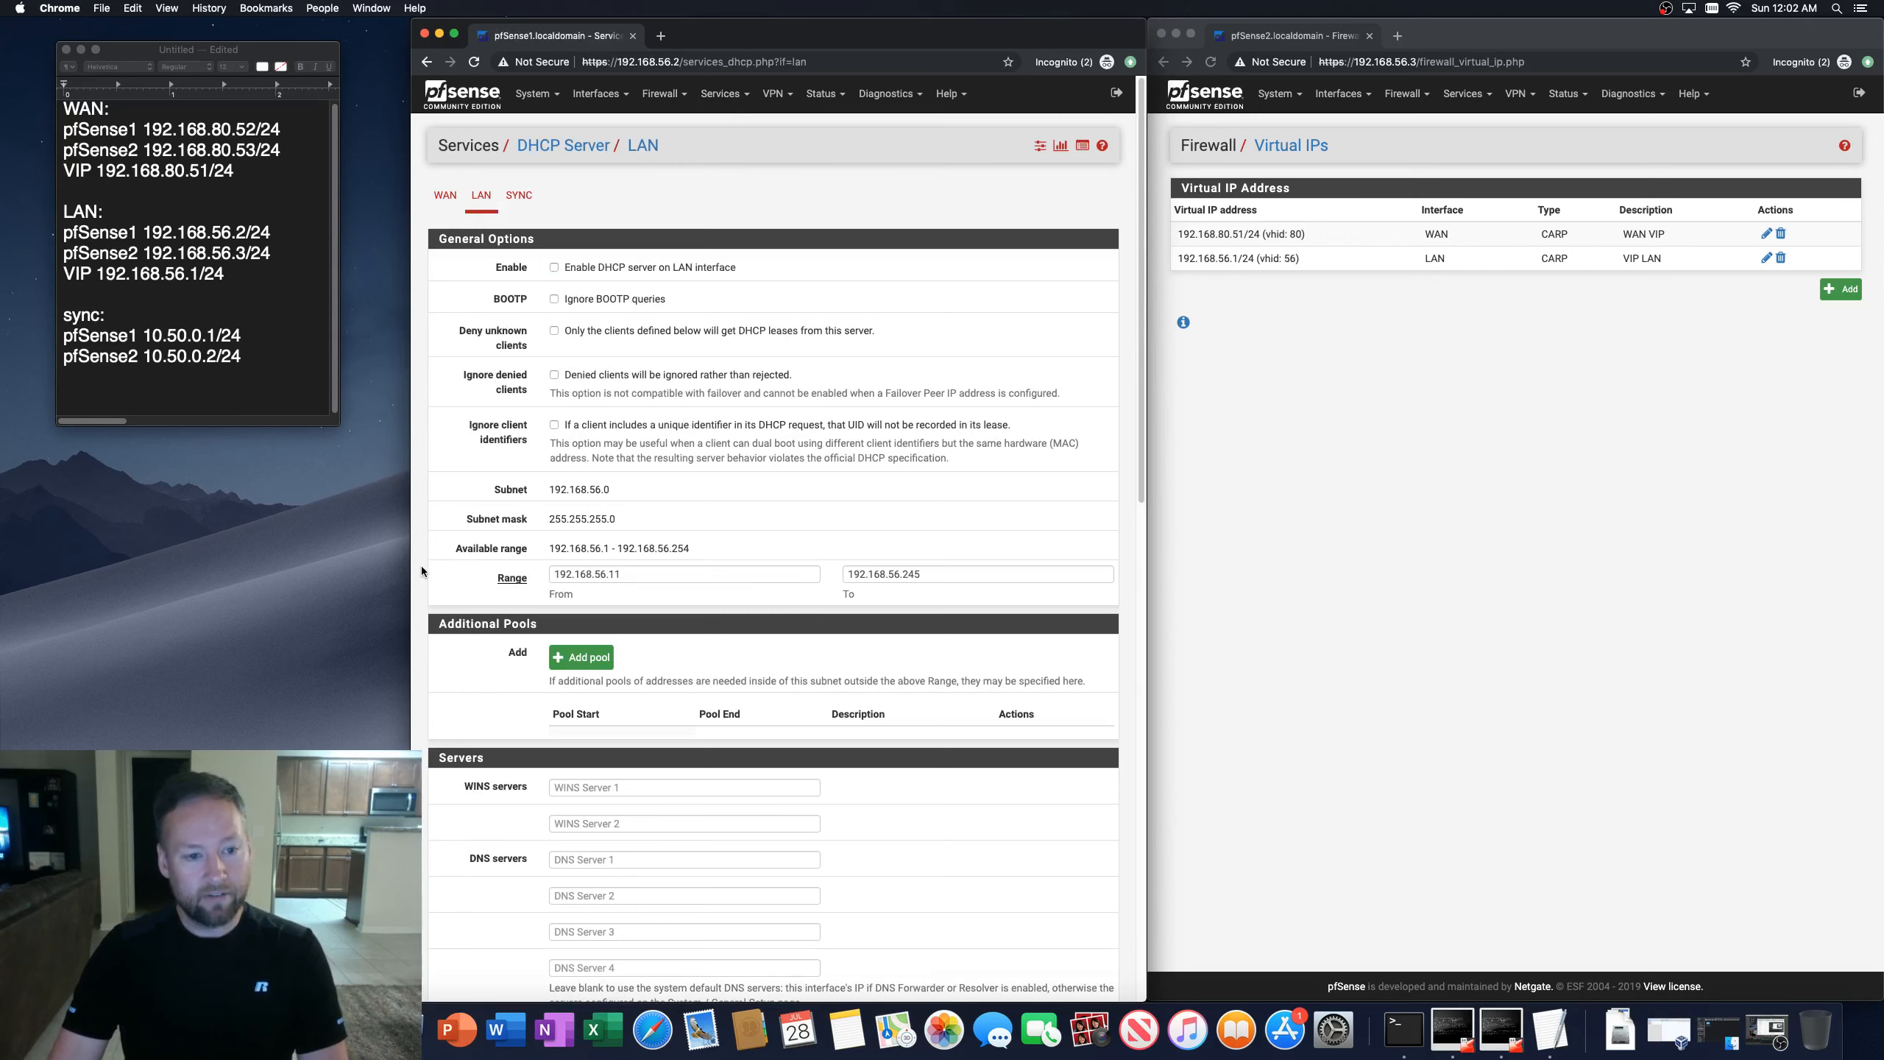
scroll(421, 572, down, 5)
click(569, 715)
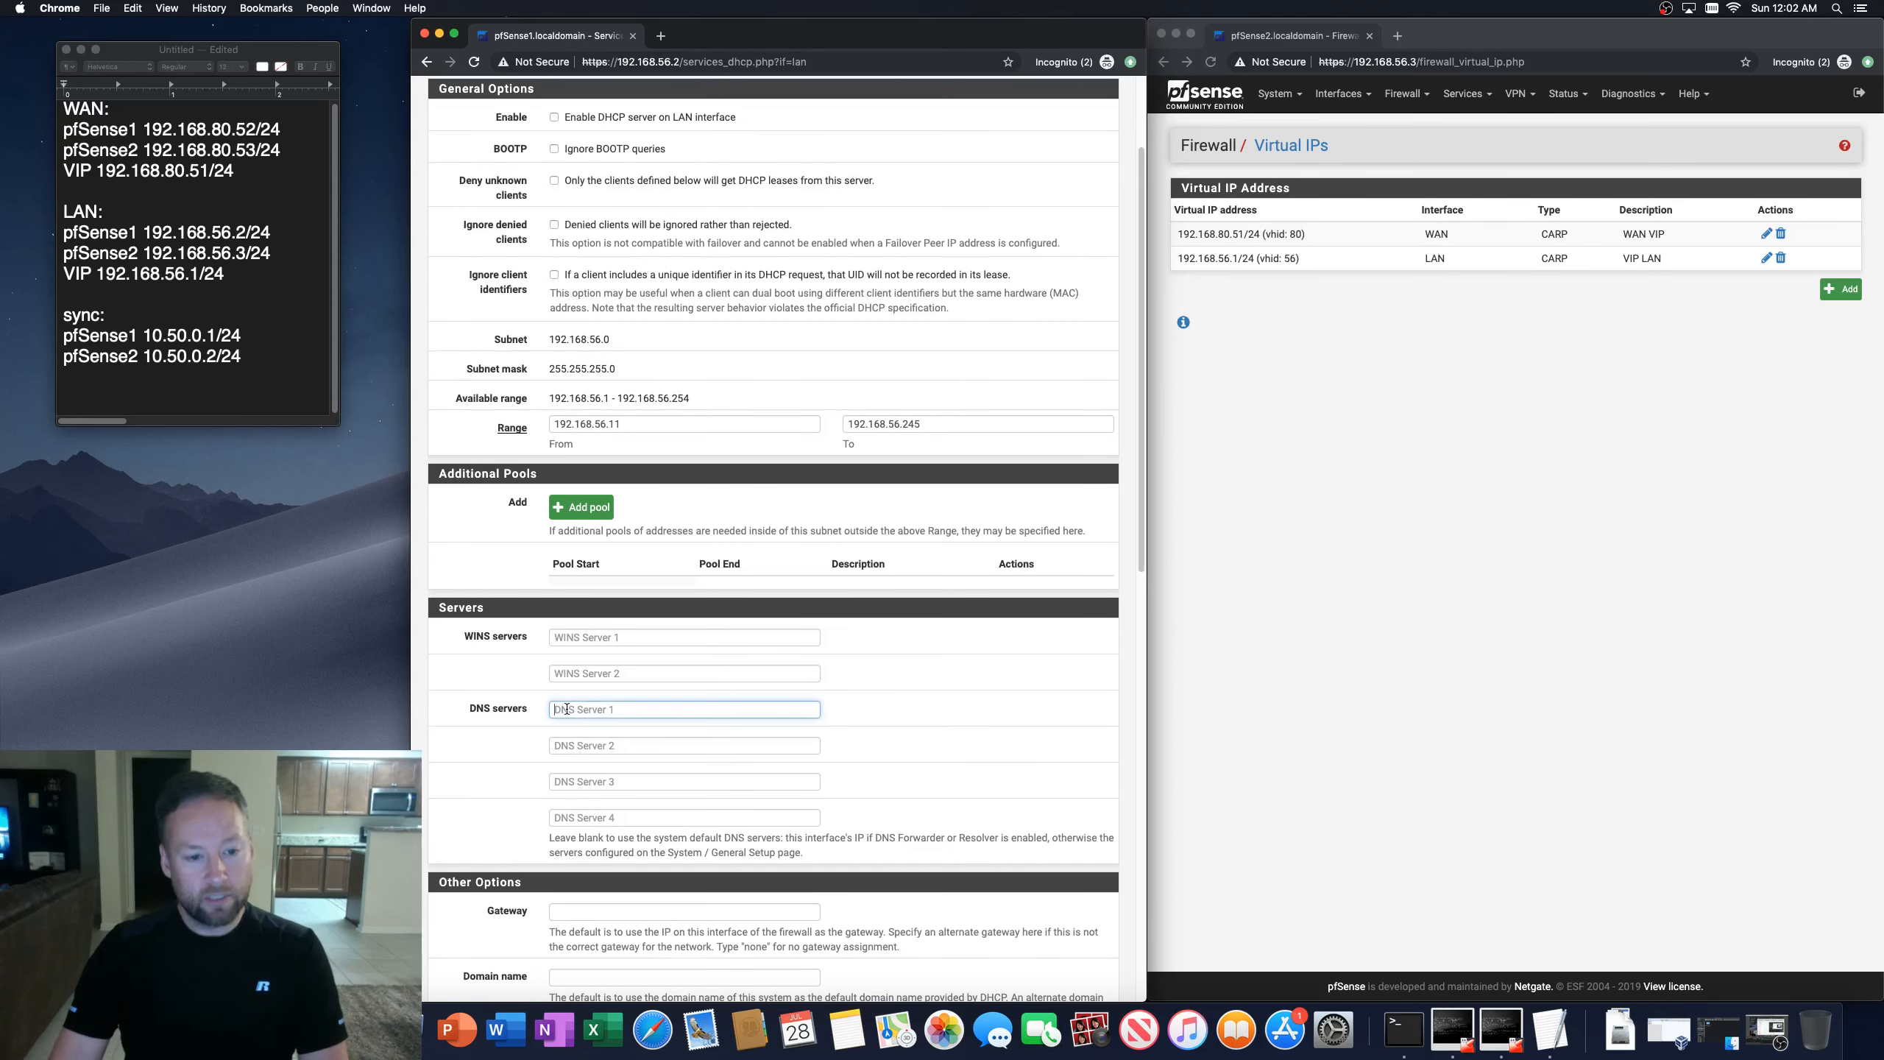
text(192.168.56)
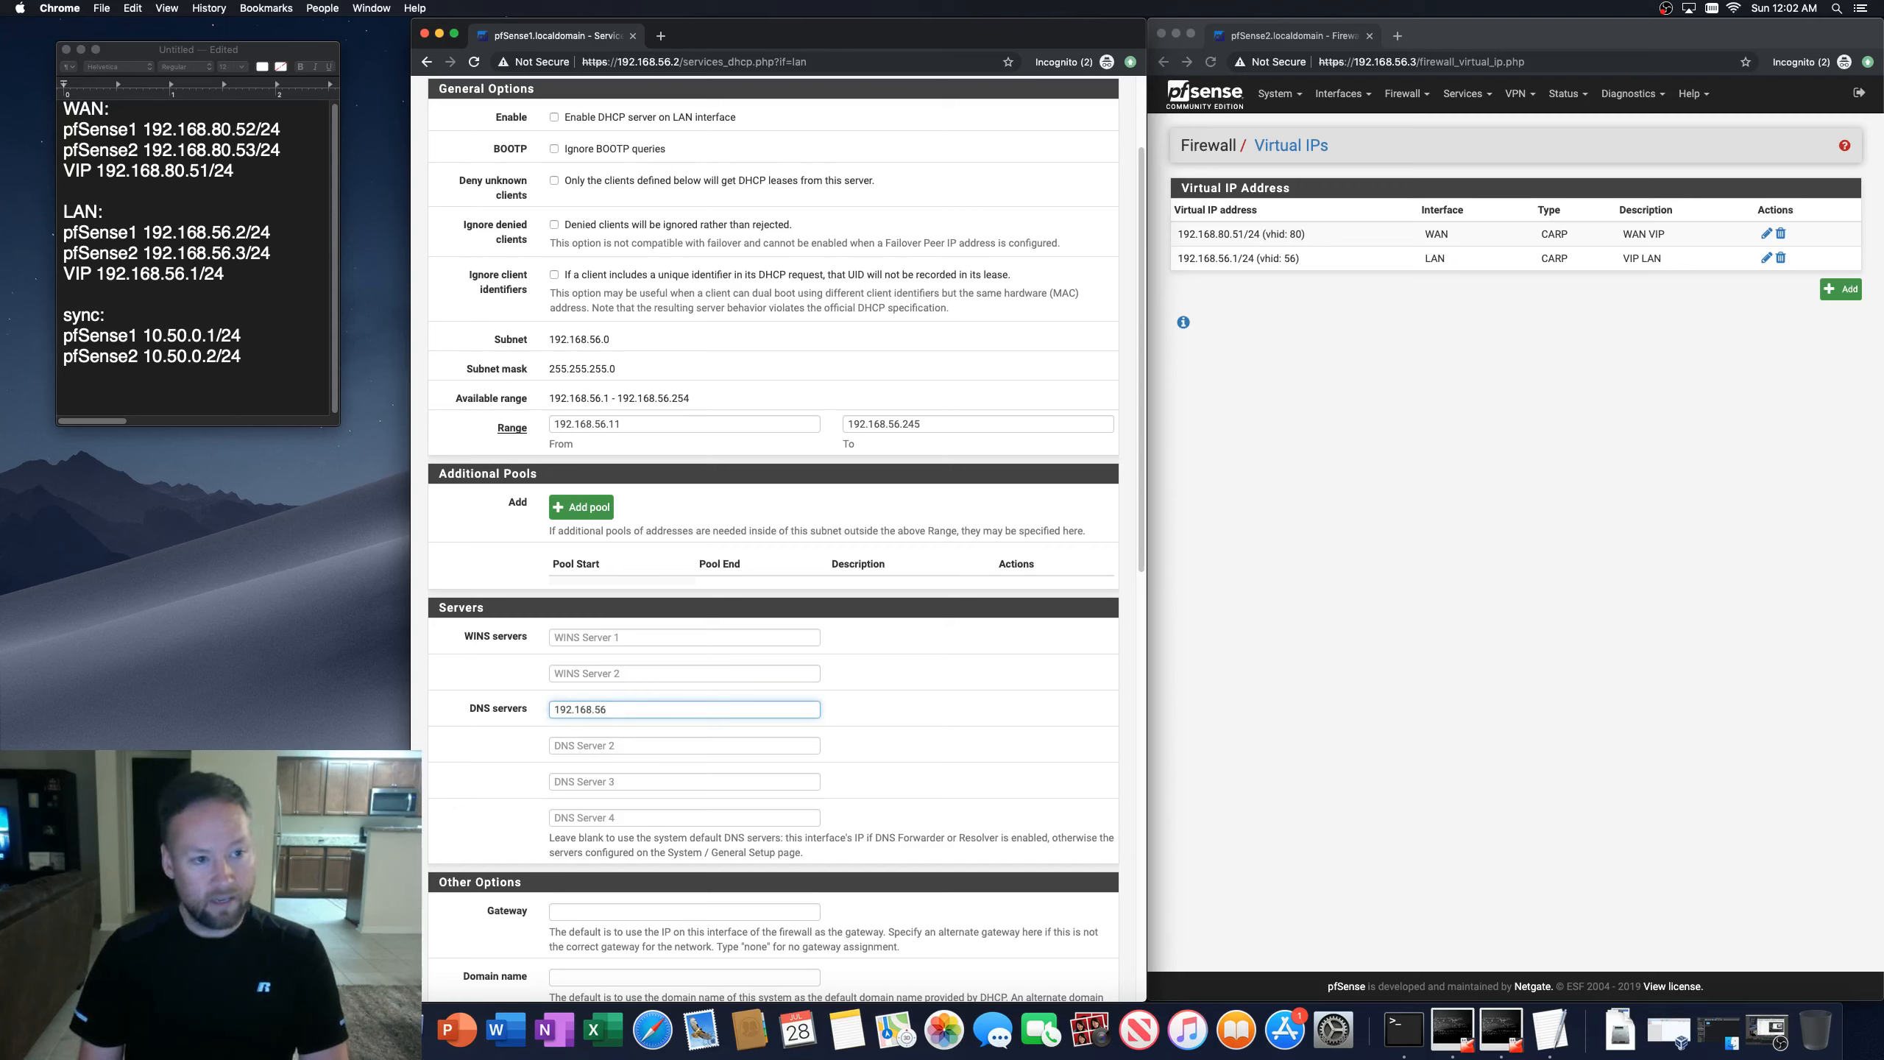
text(.1)
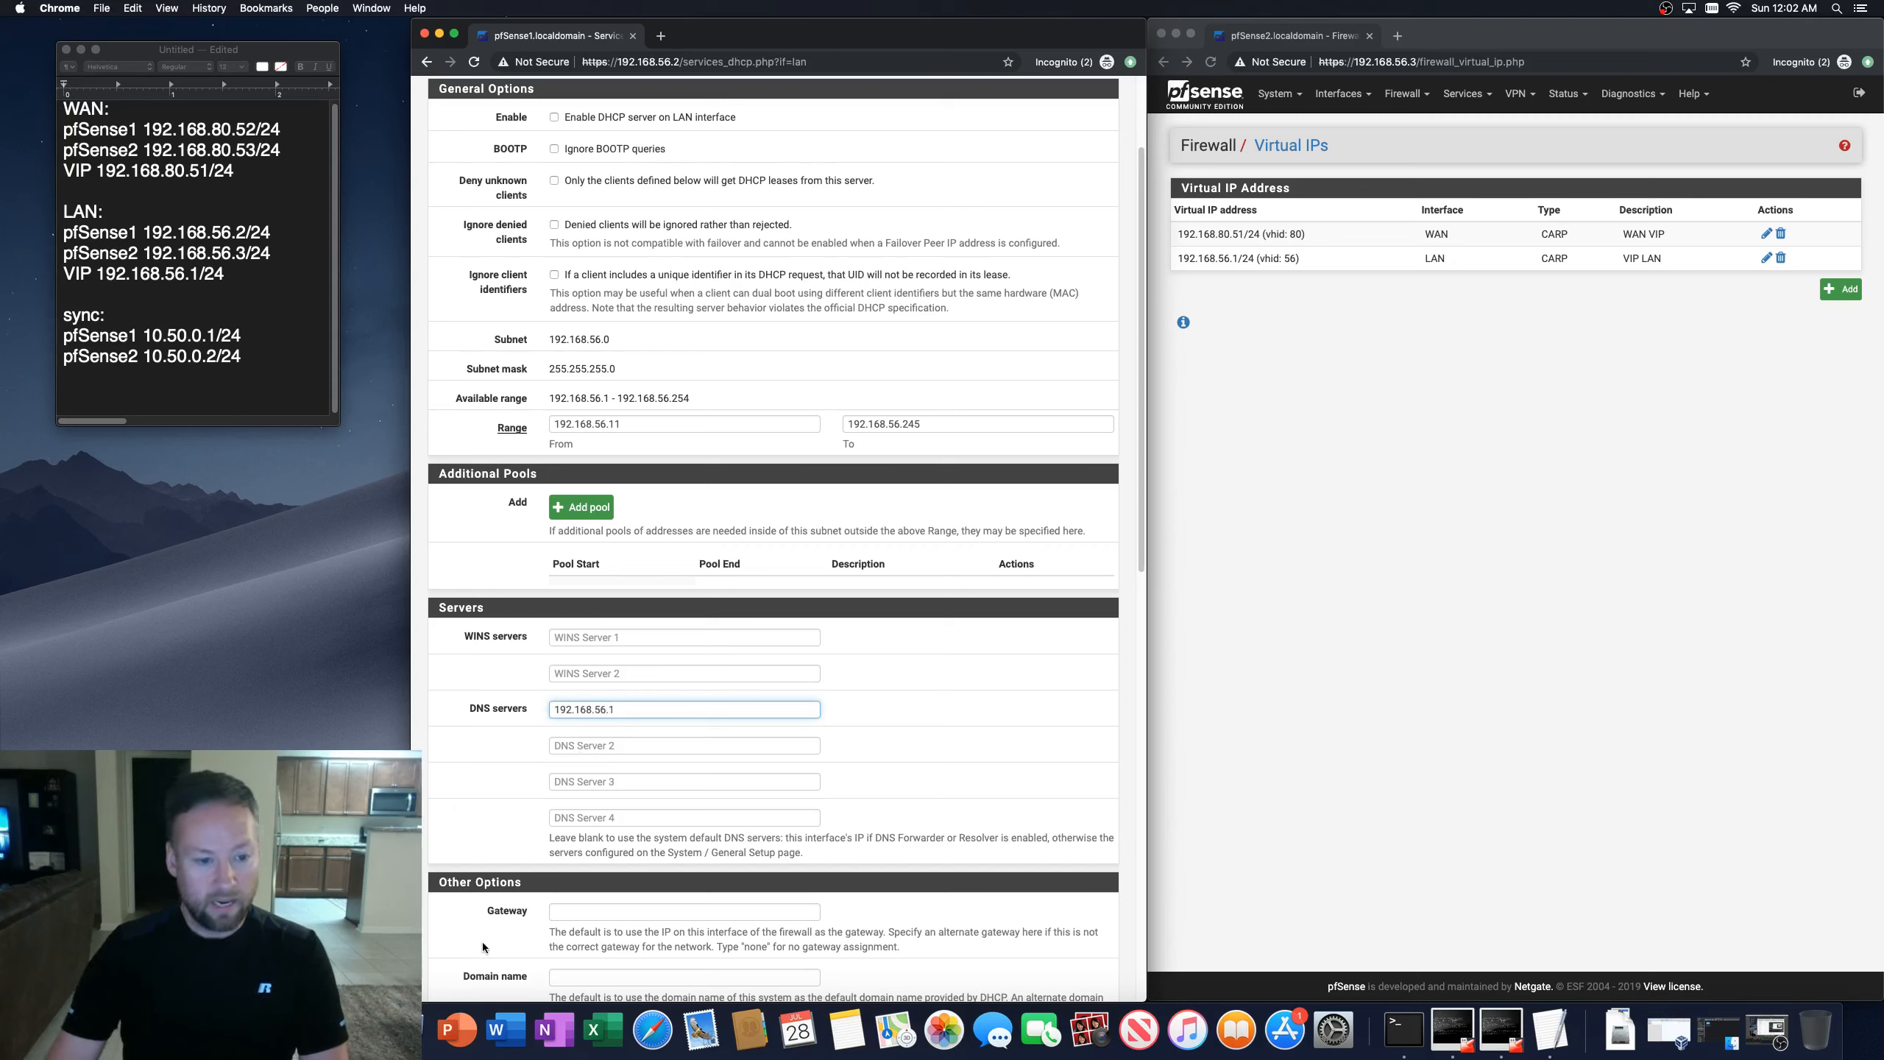
Step: Set the DHCP gateway to 192.168.56.1 by copying the DNS server address into it
click(574, 911)
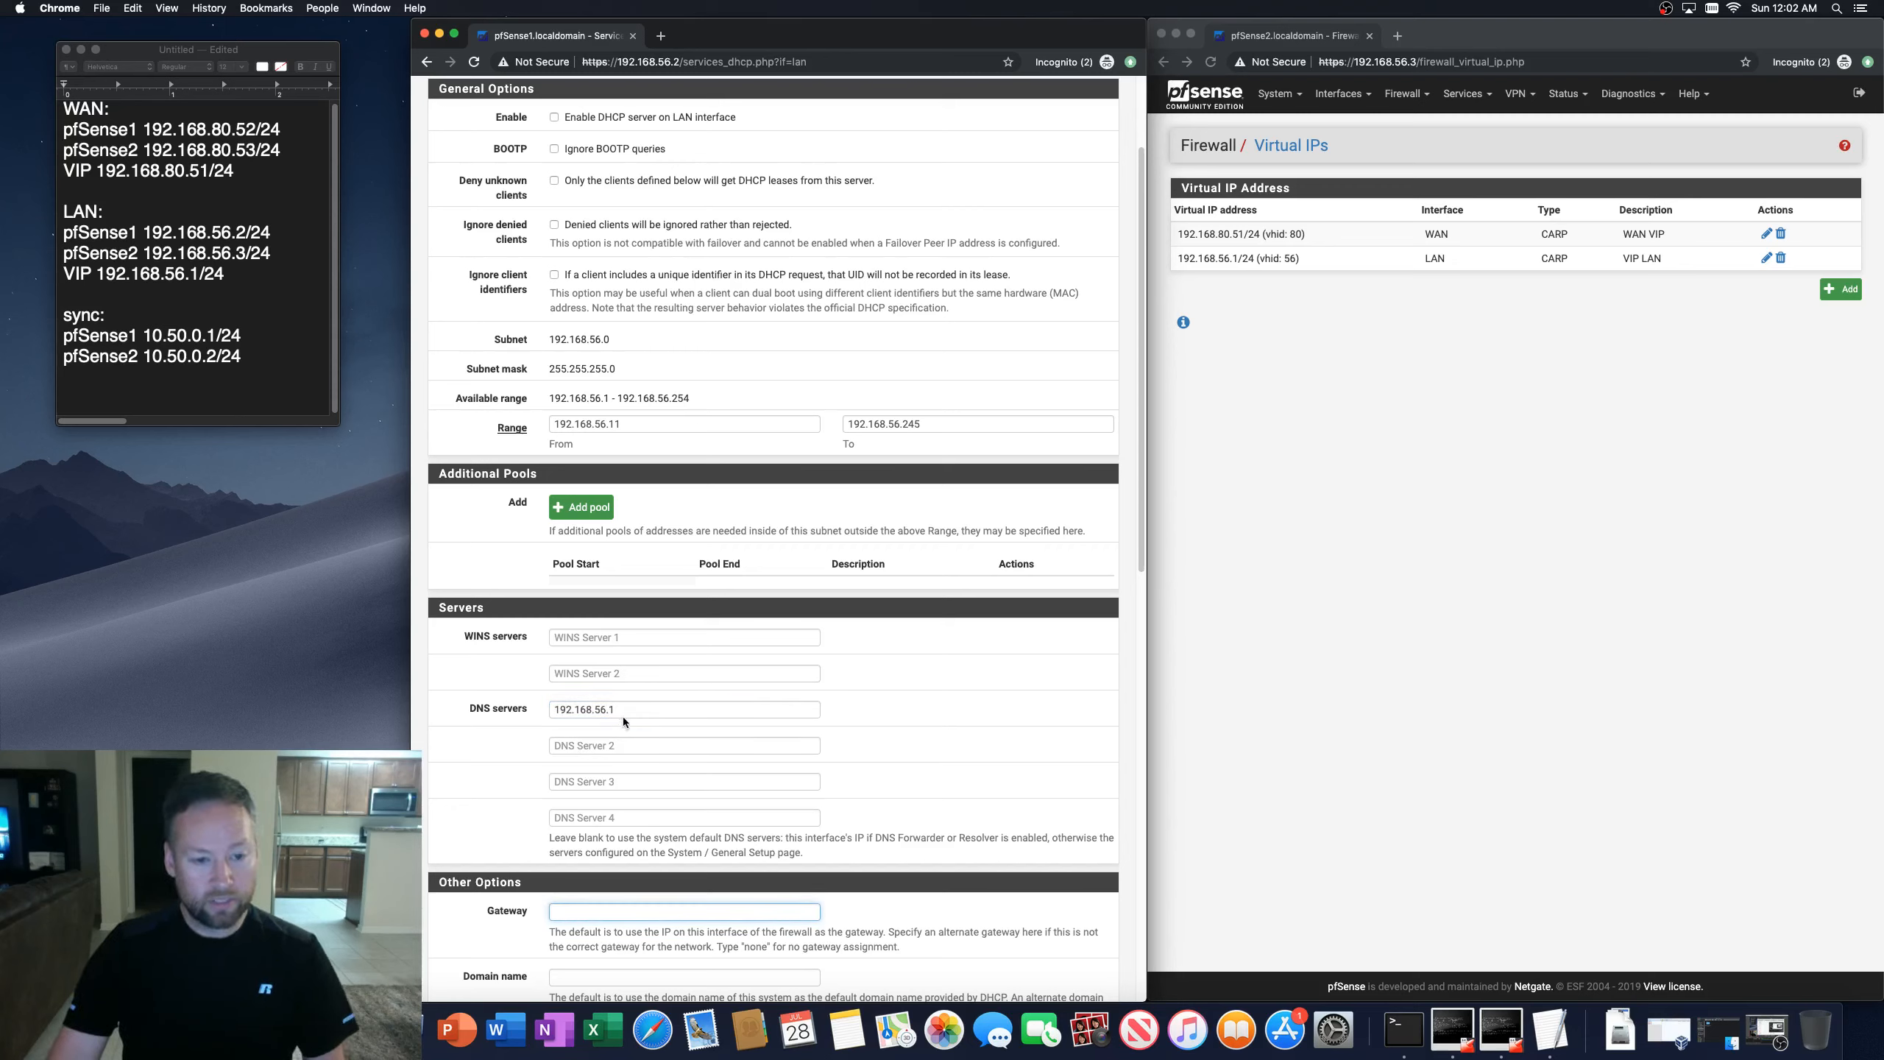
drag(622, 714, 542, 705)
key(super+c)
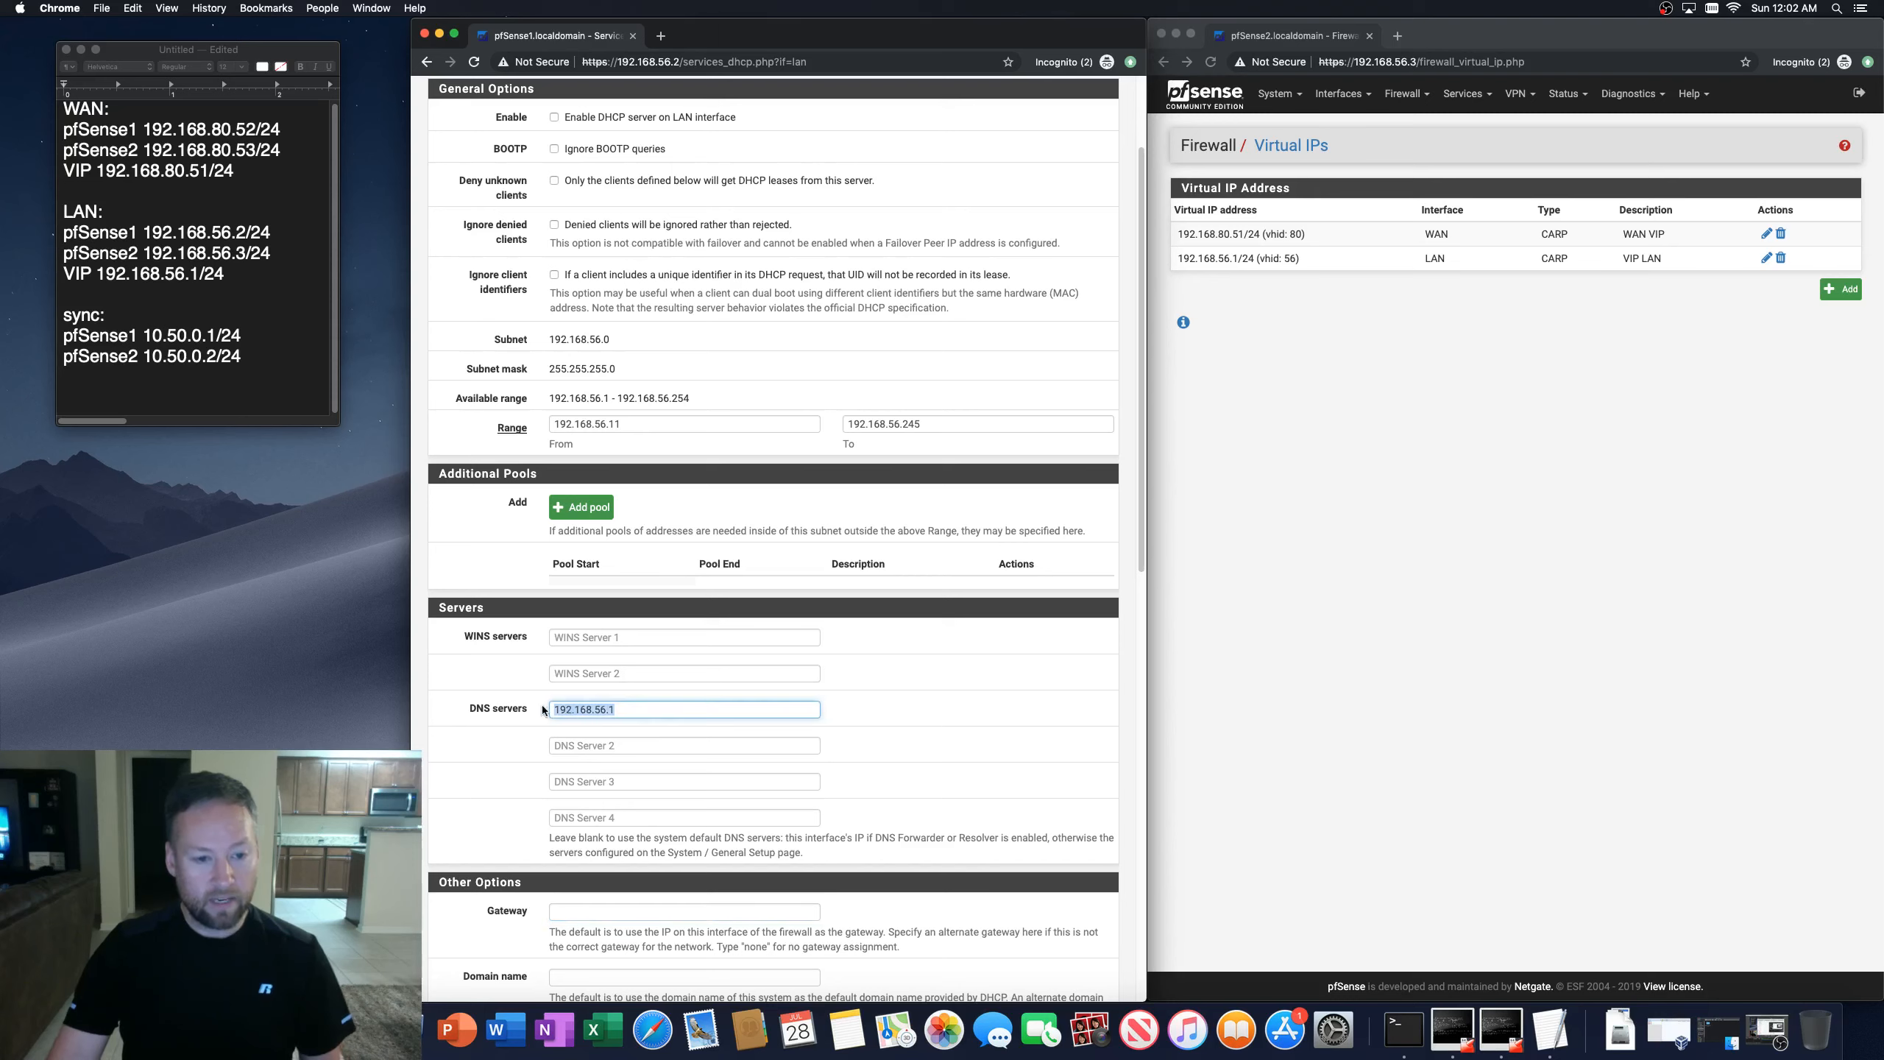
click(577, 913)
key(super+v)
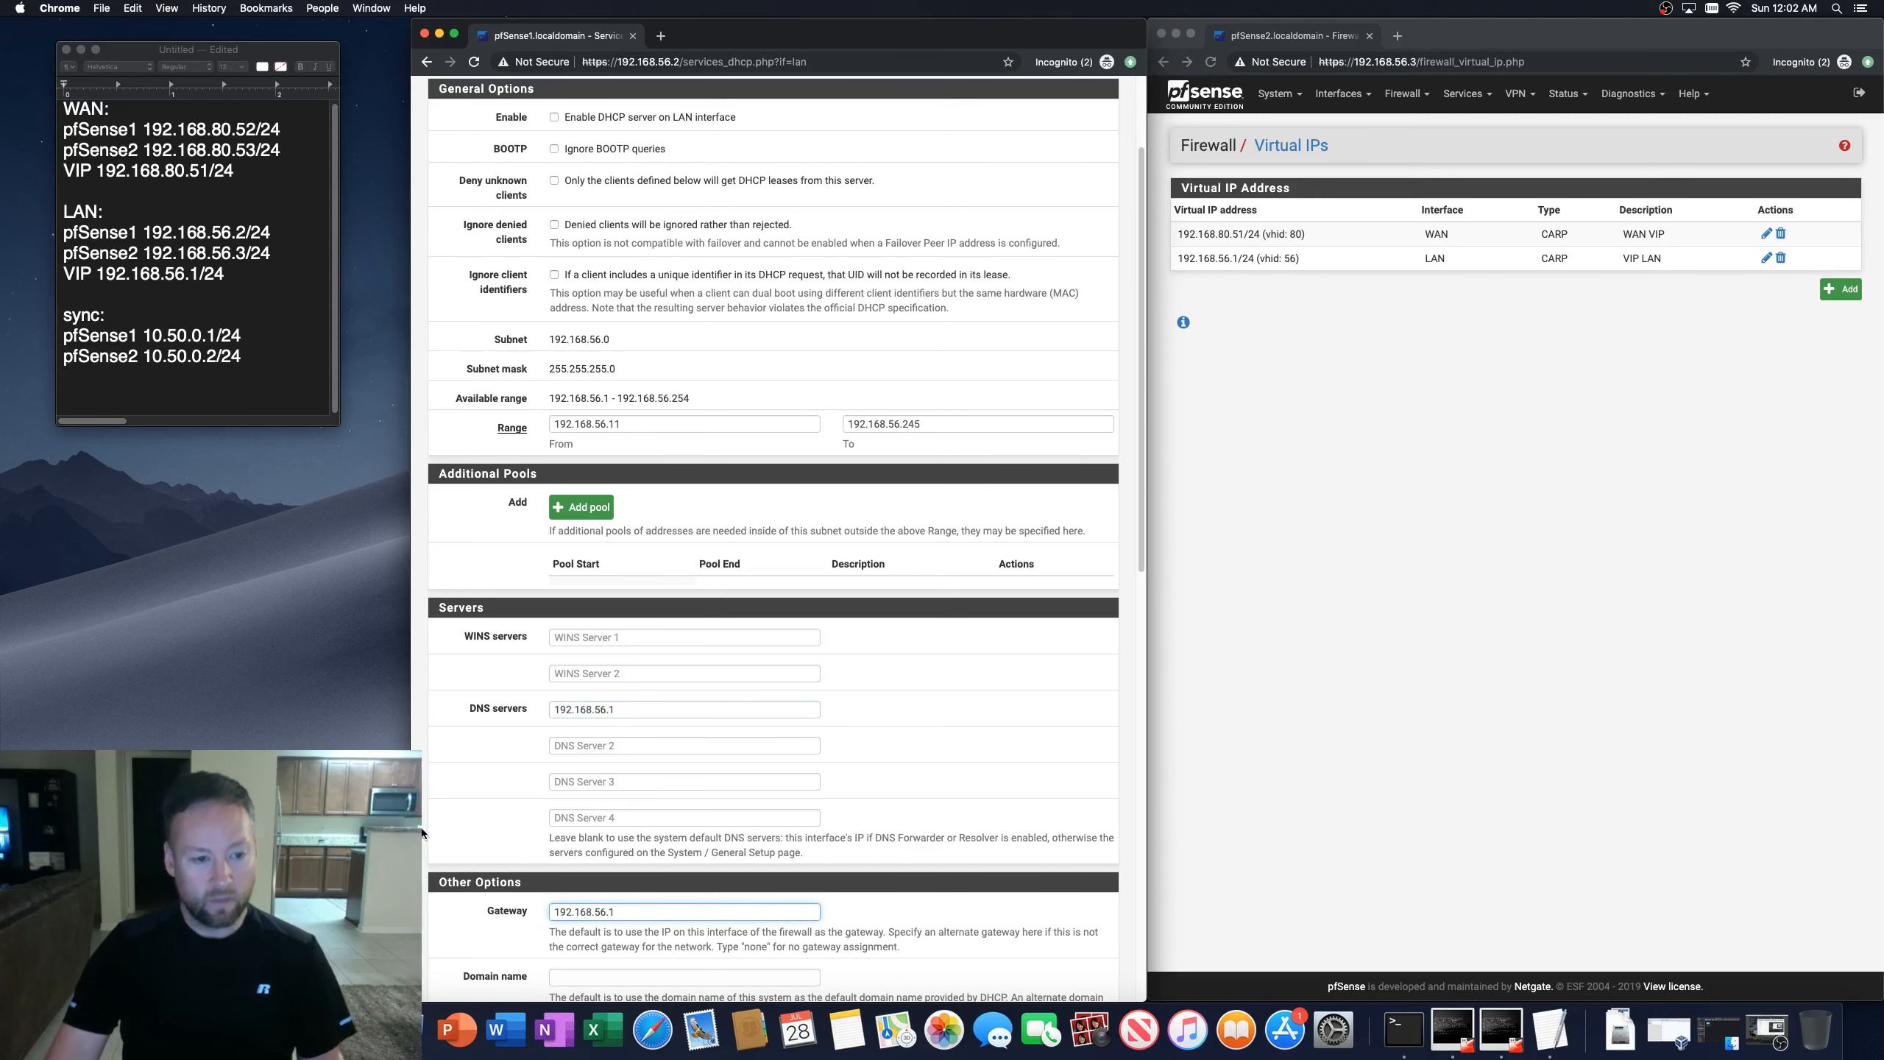
Step: Set the DHCP failover peer IP to 192.168.56.3
click(421, 832)
scroll(421, 831, down, 3)
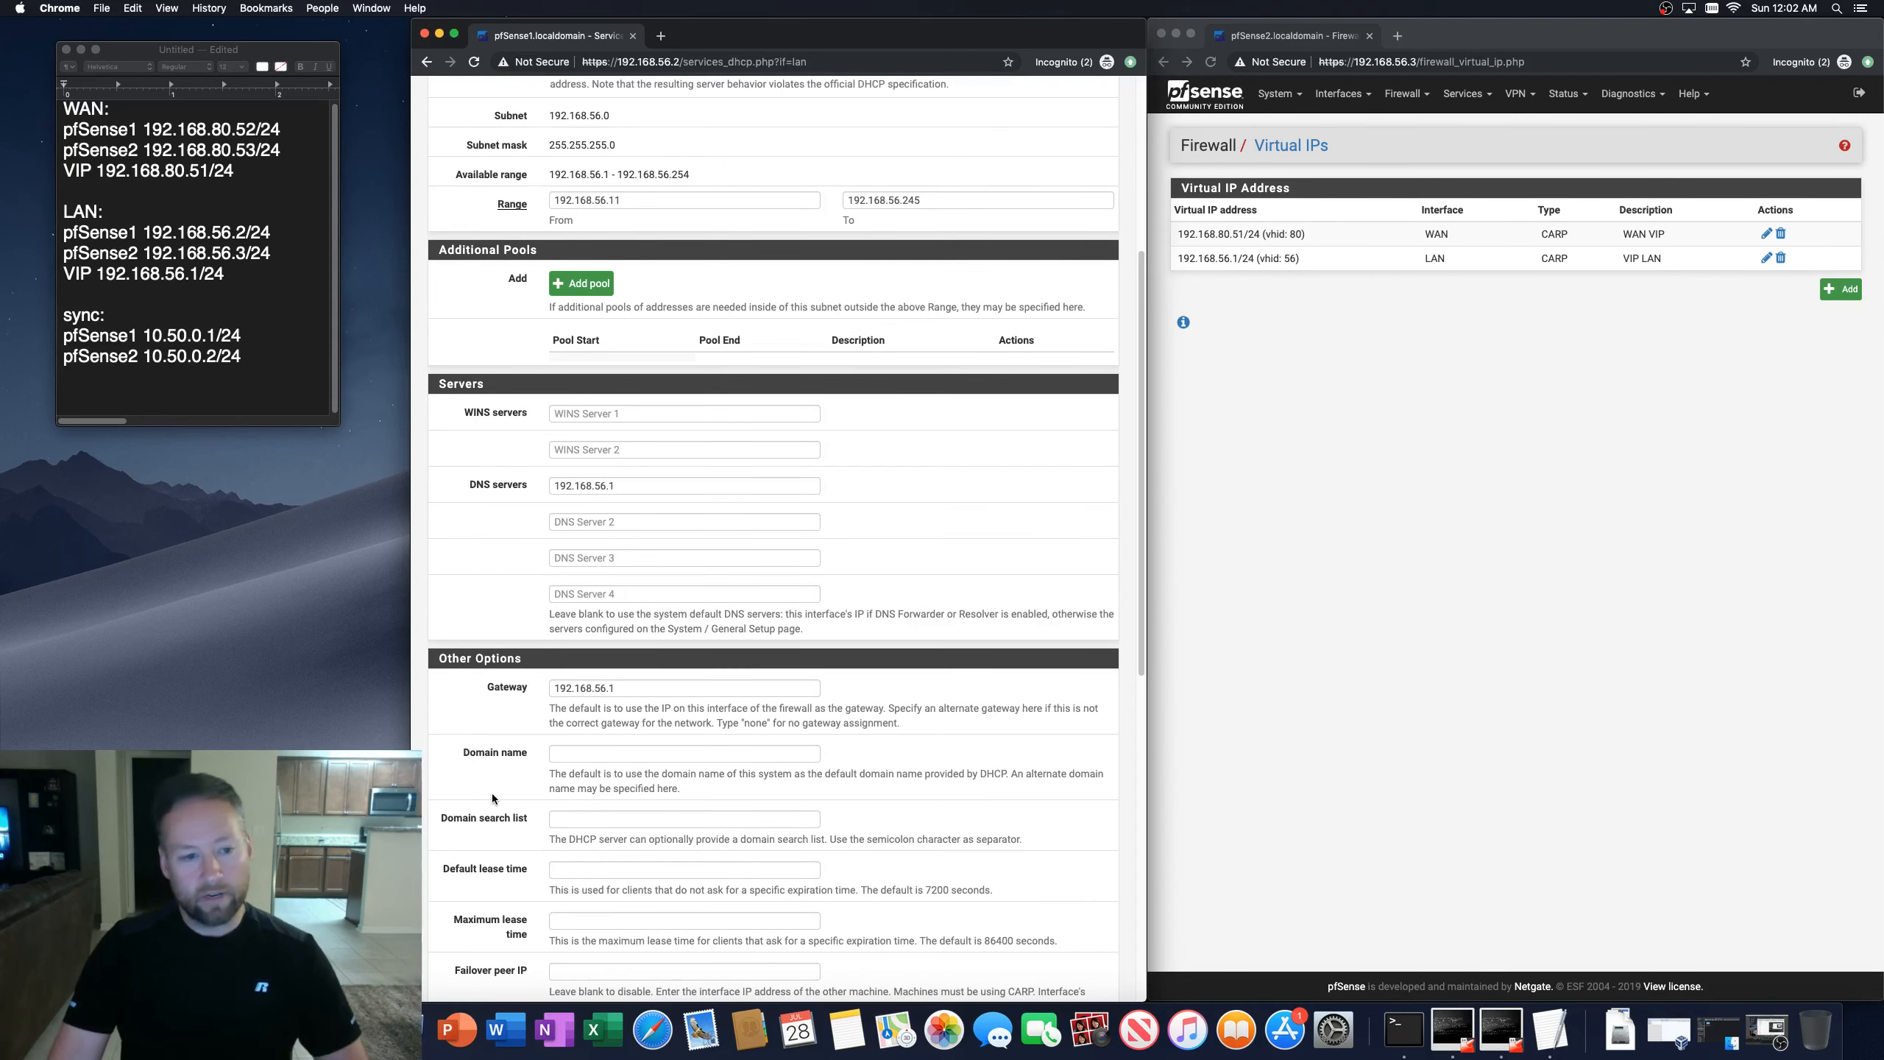
scroll(492, 793, down, 2)
scroll(491, 793, down, 5)
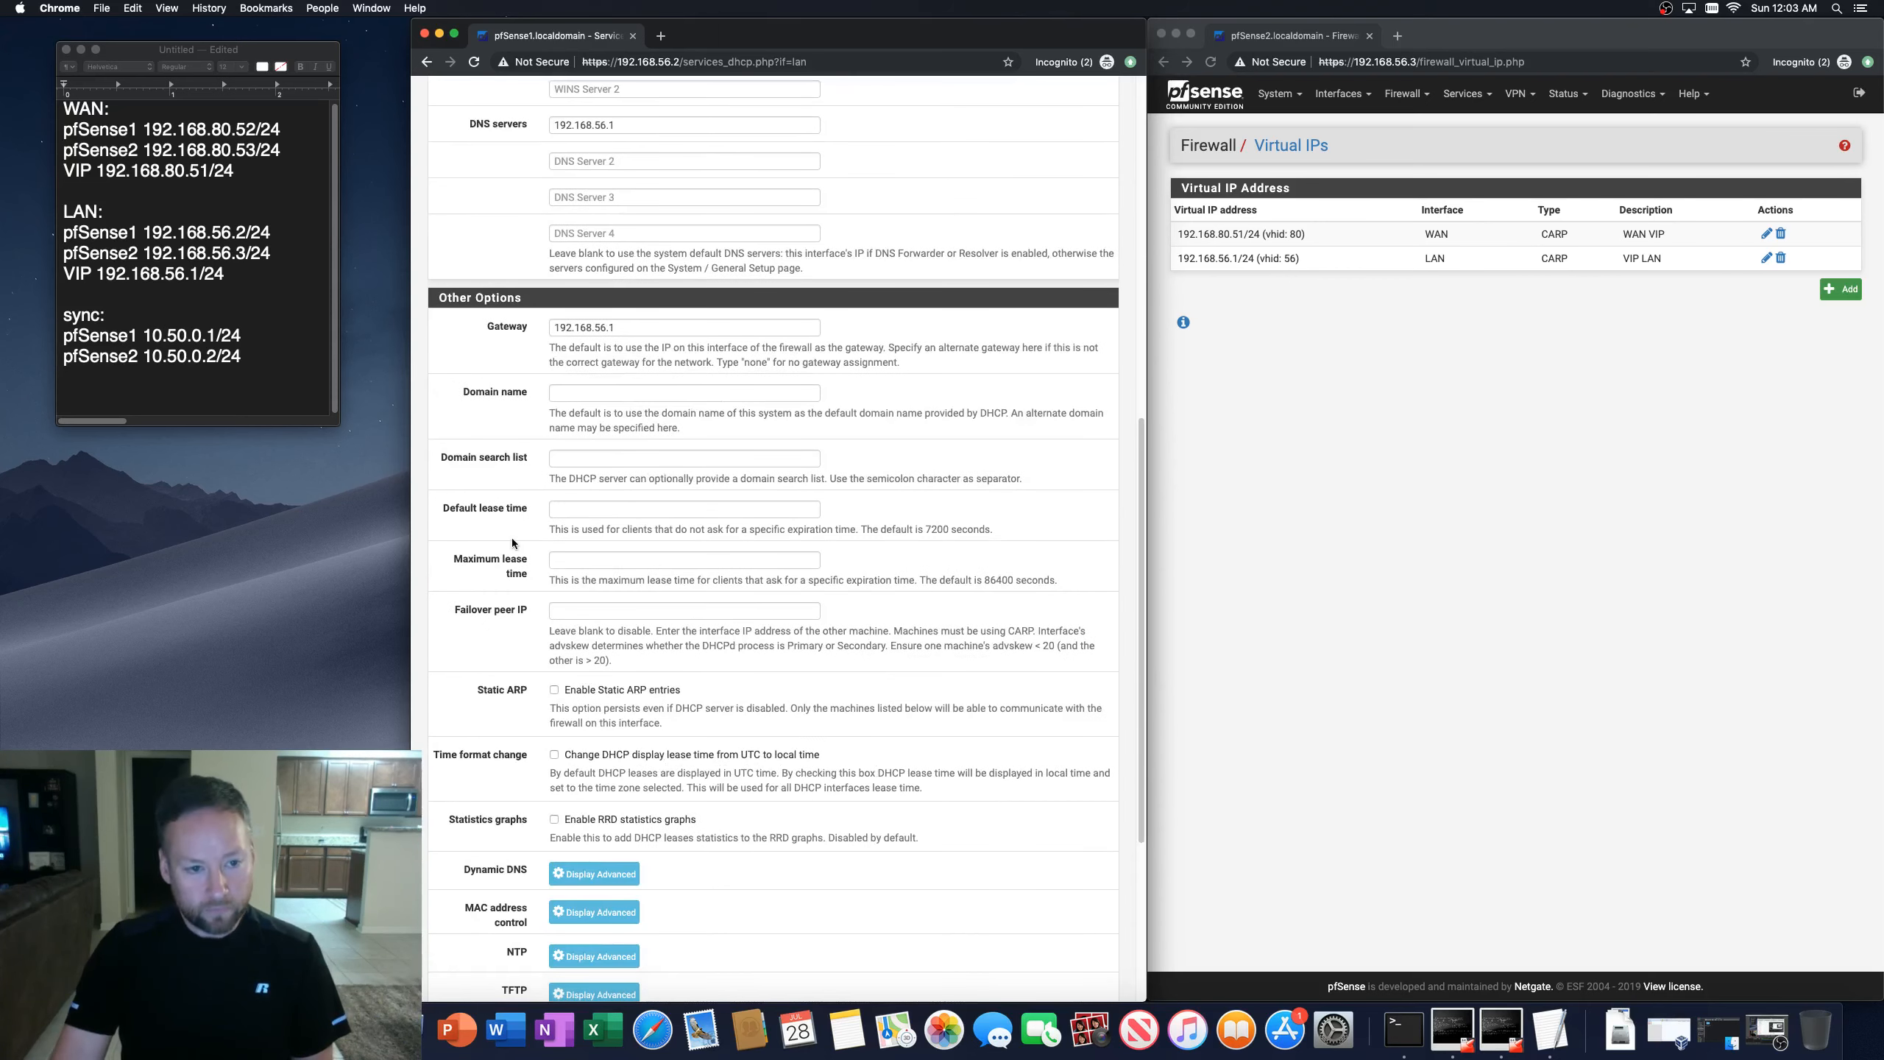
click(567, 612)
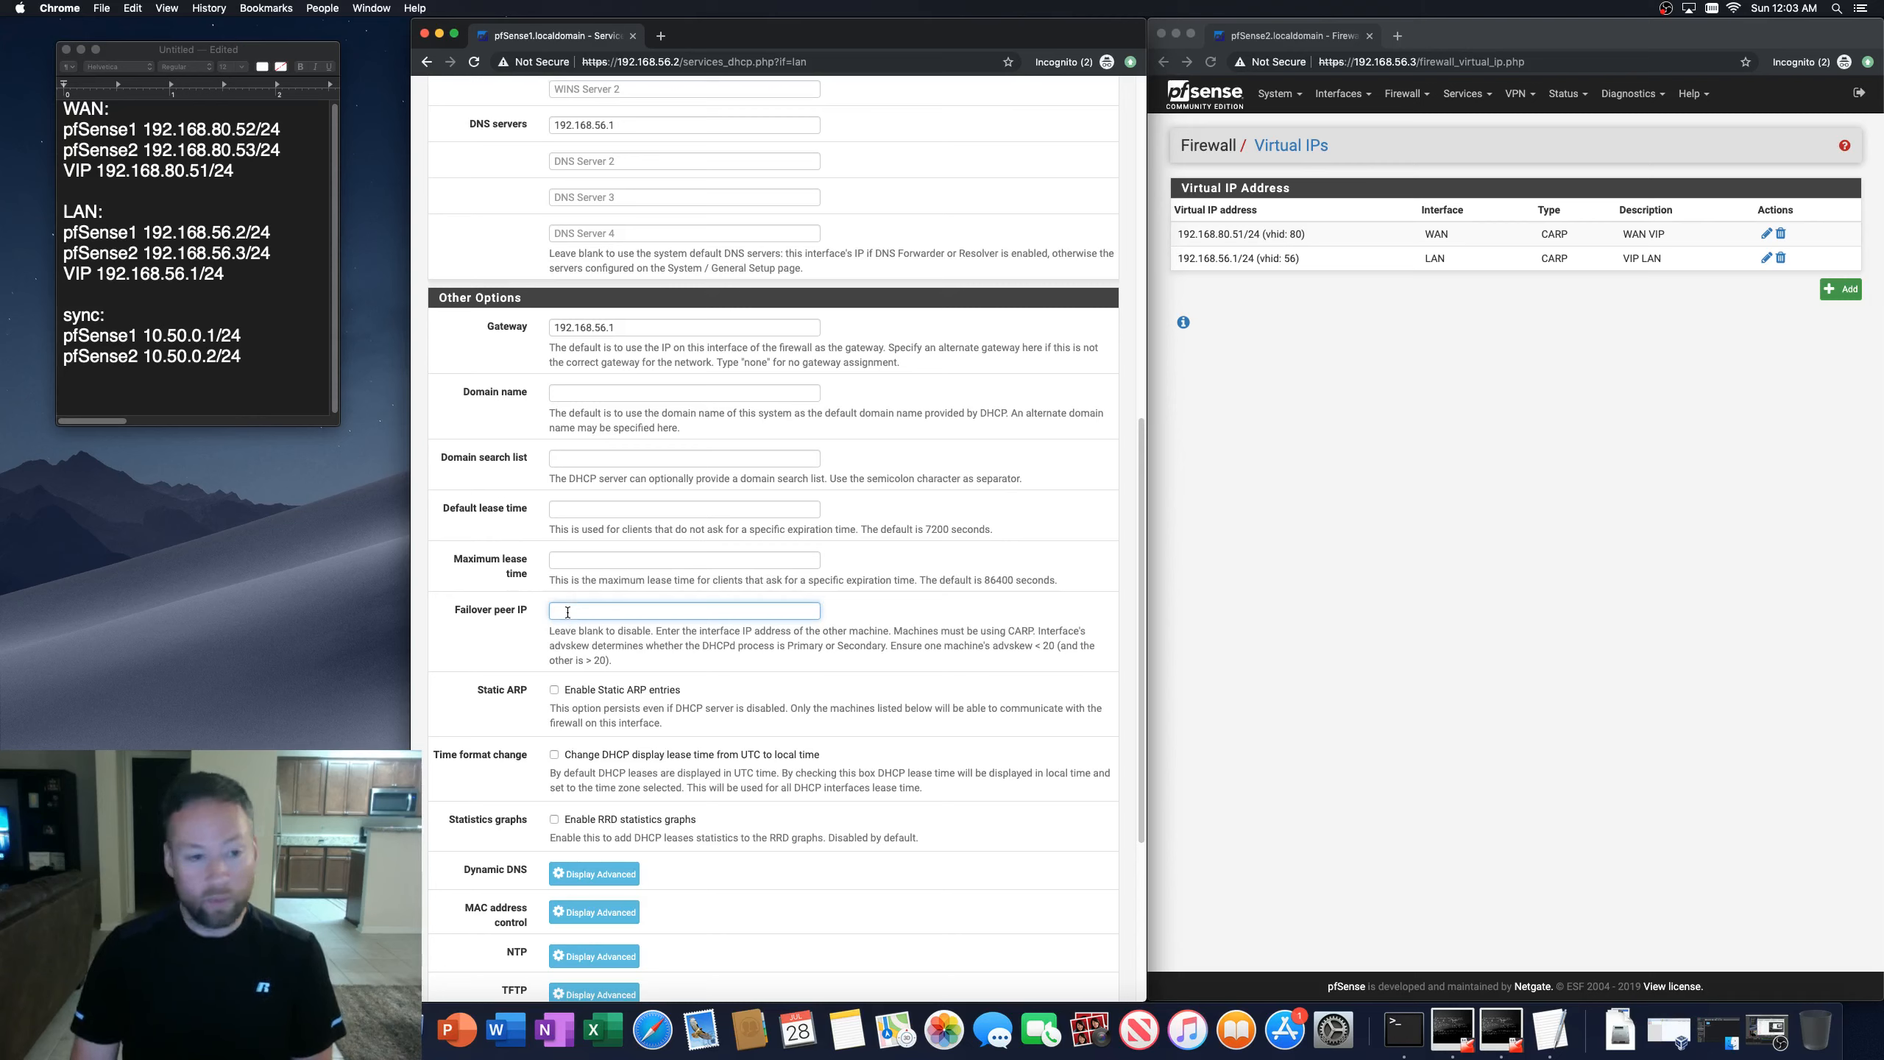
text(92.168.)
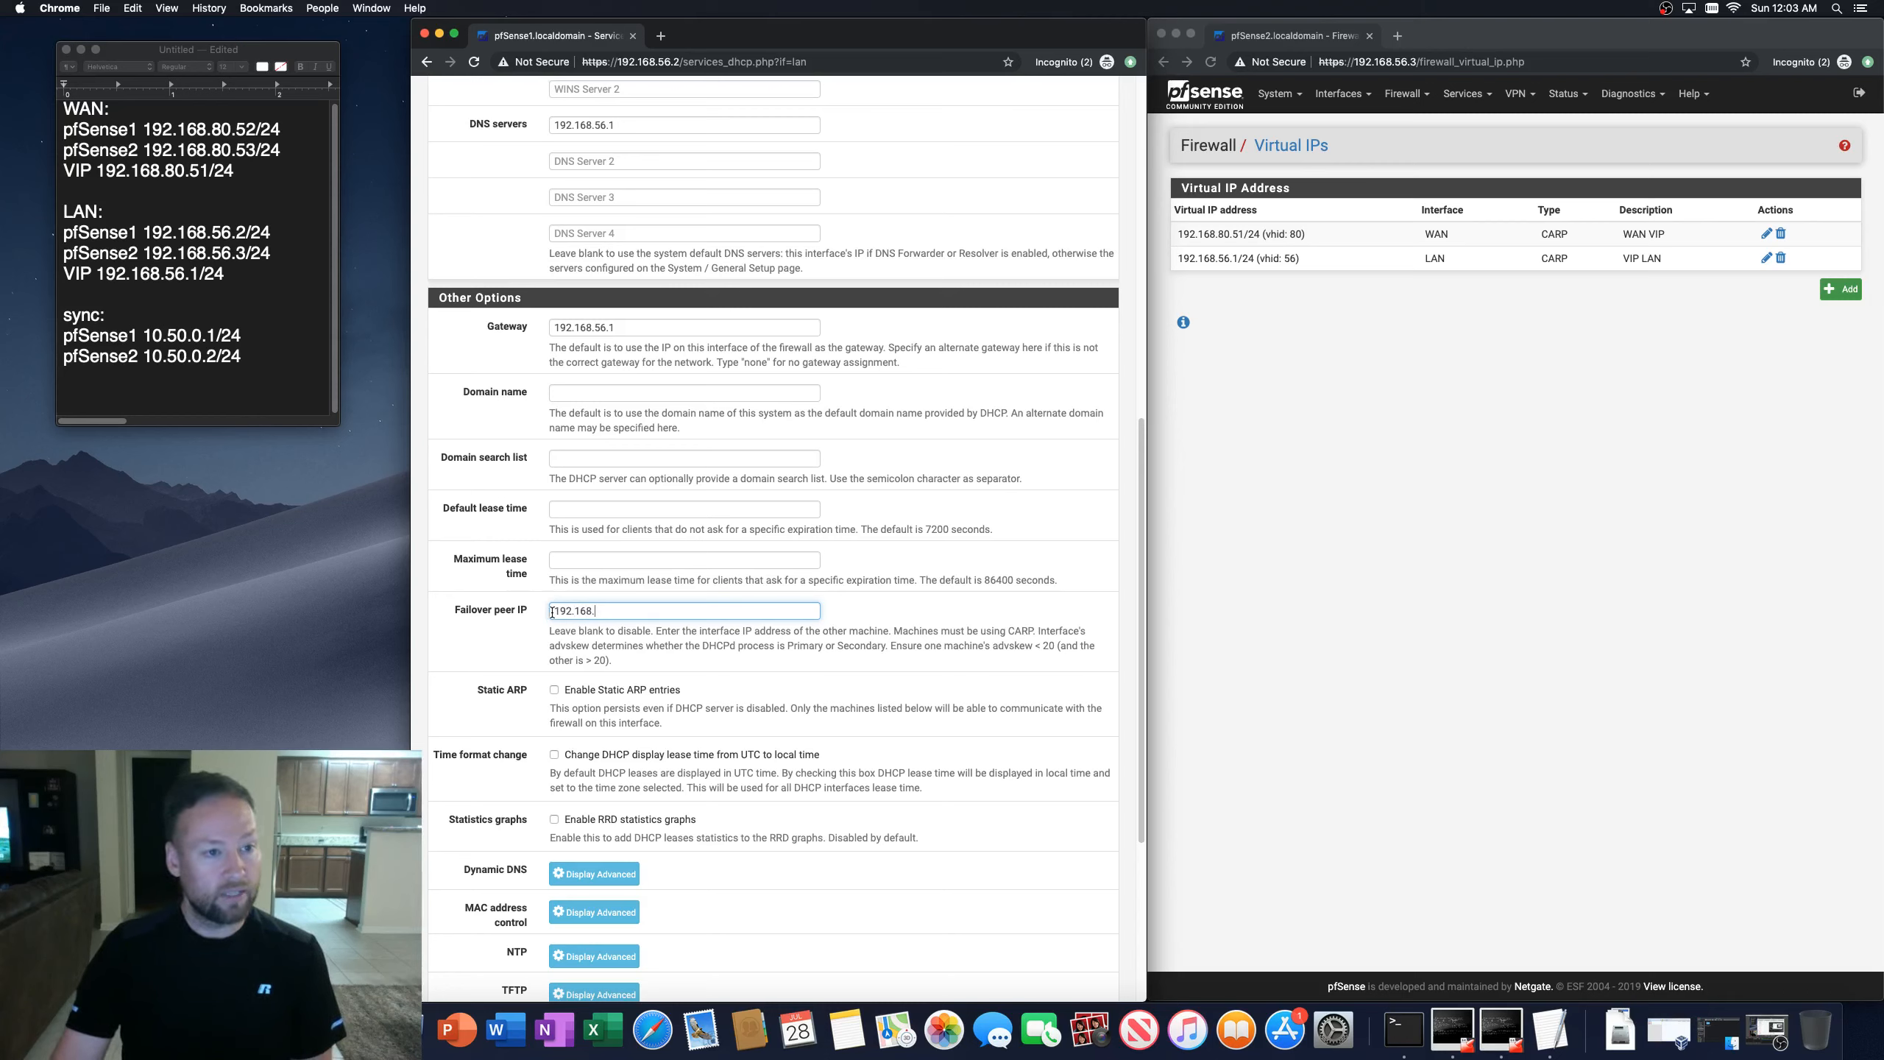
text(56.3)
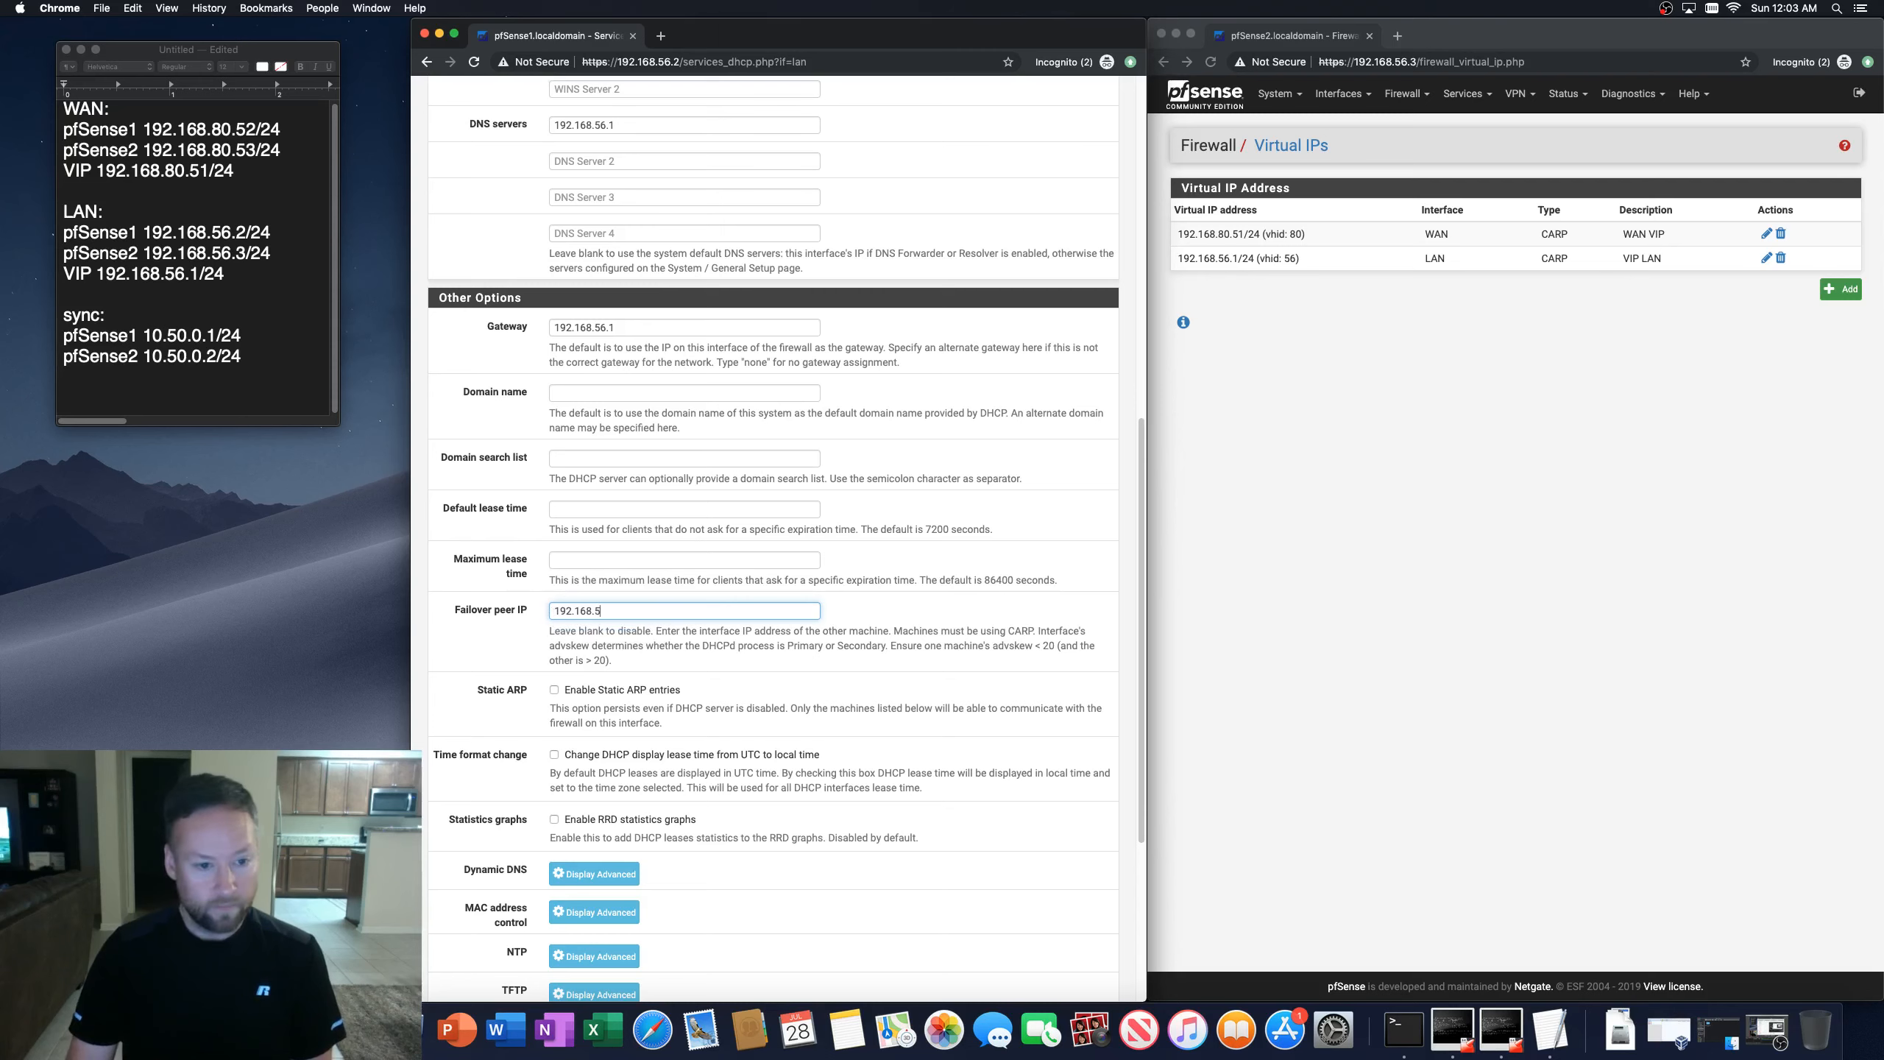
Step: Open the second firewall's LAN interface settings to check its IPv4 address against the failover peer
click(1431, 467)
click(1348, 110)
click(1335, 185)
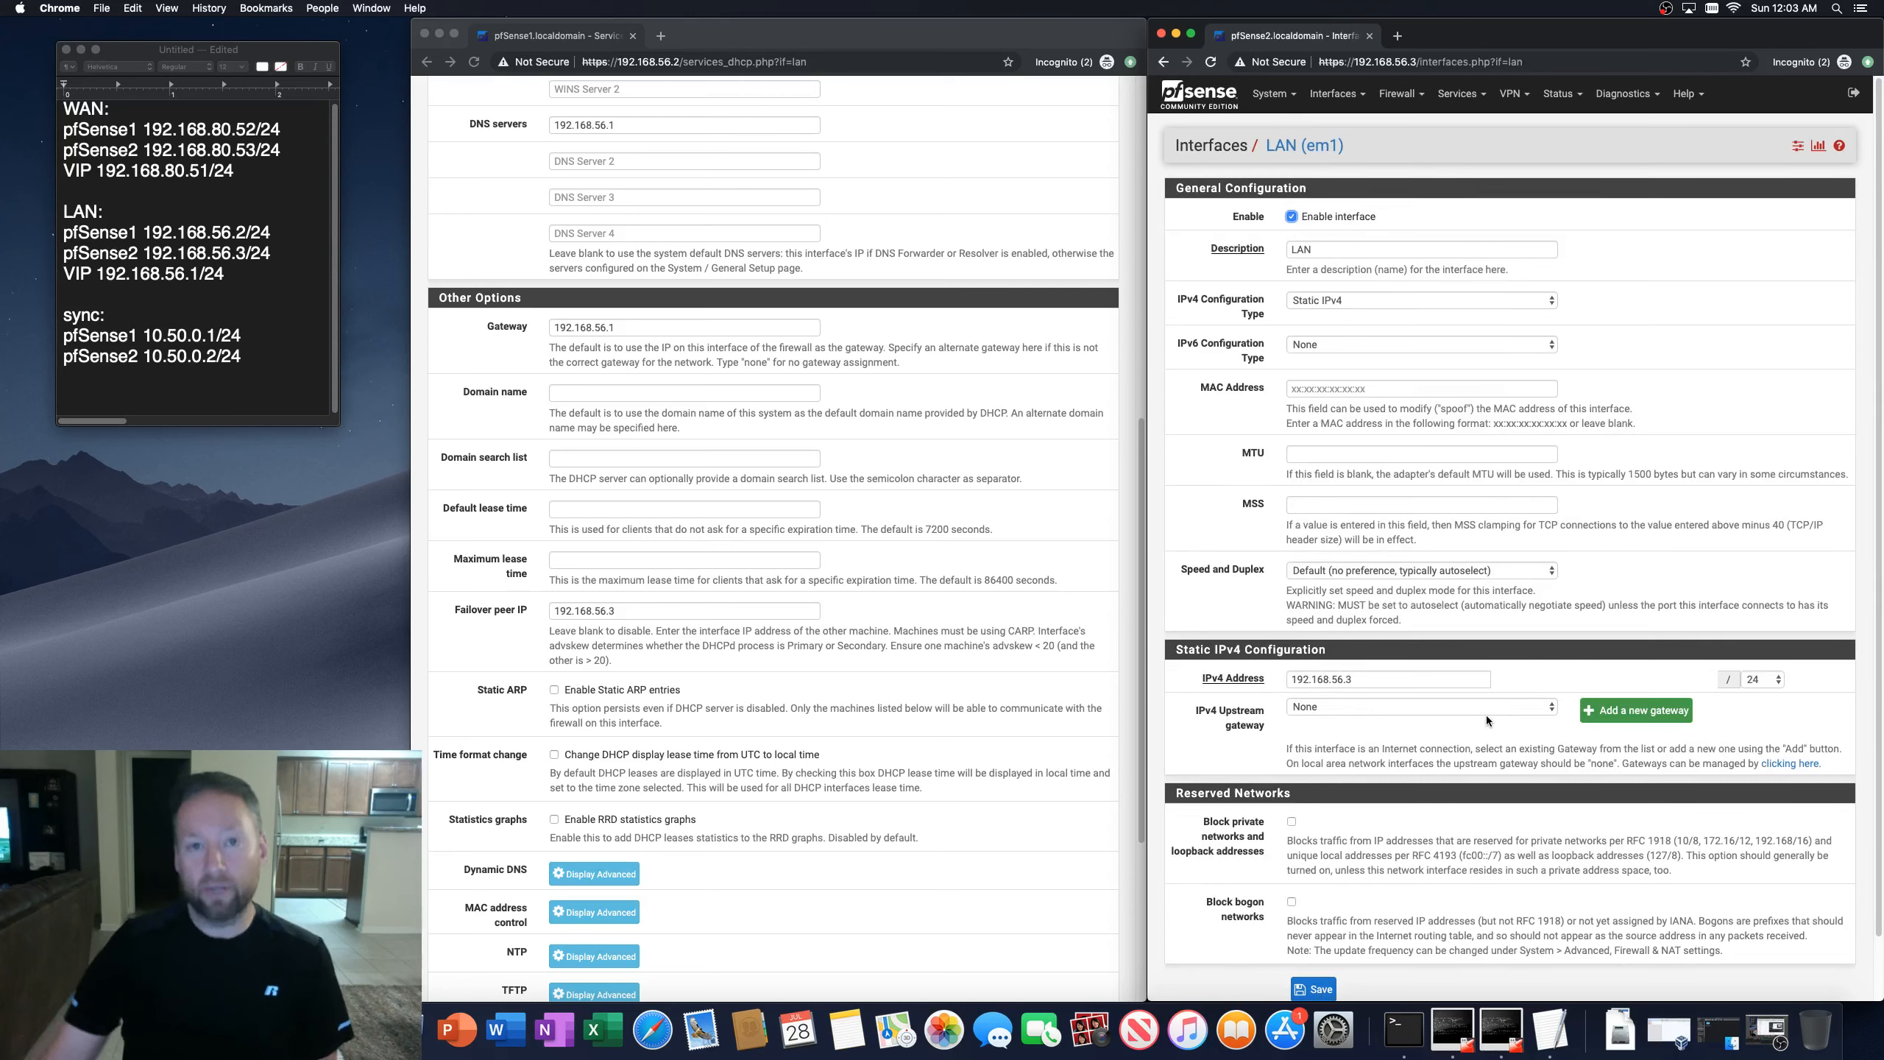
click(622, 610)
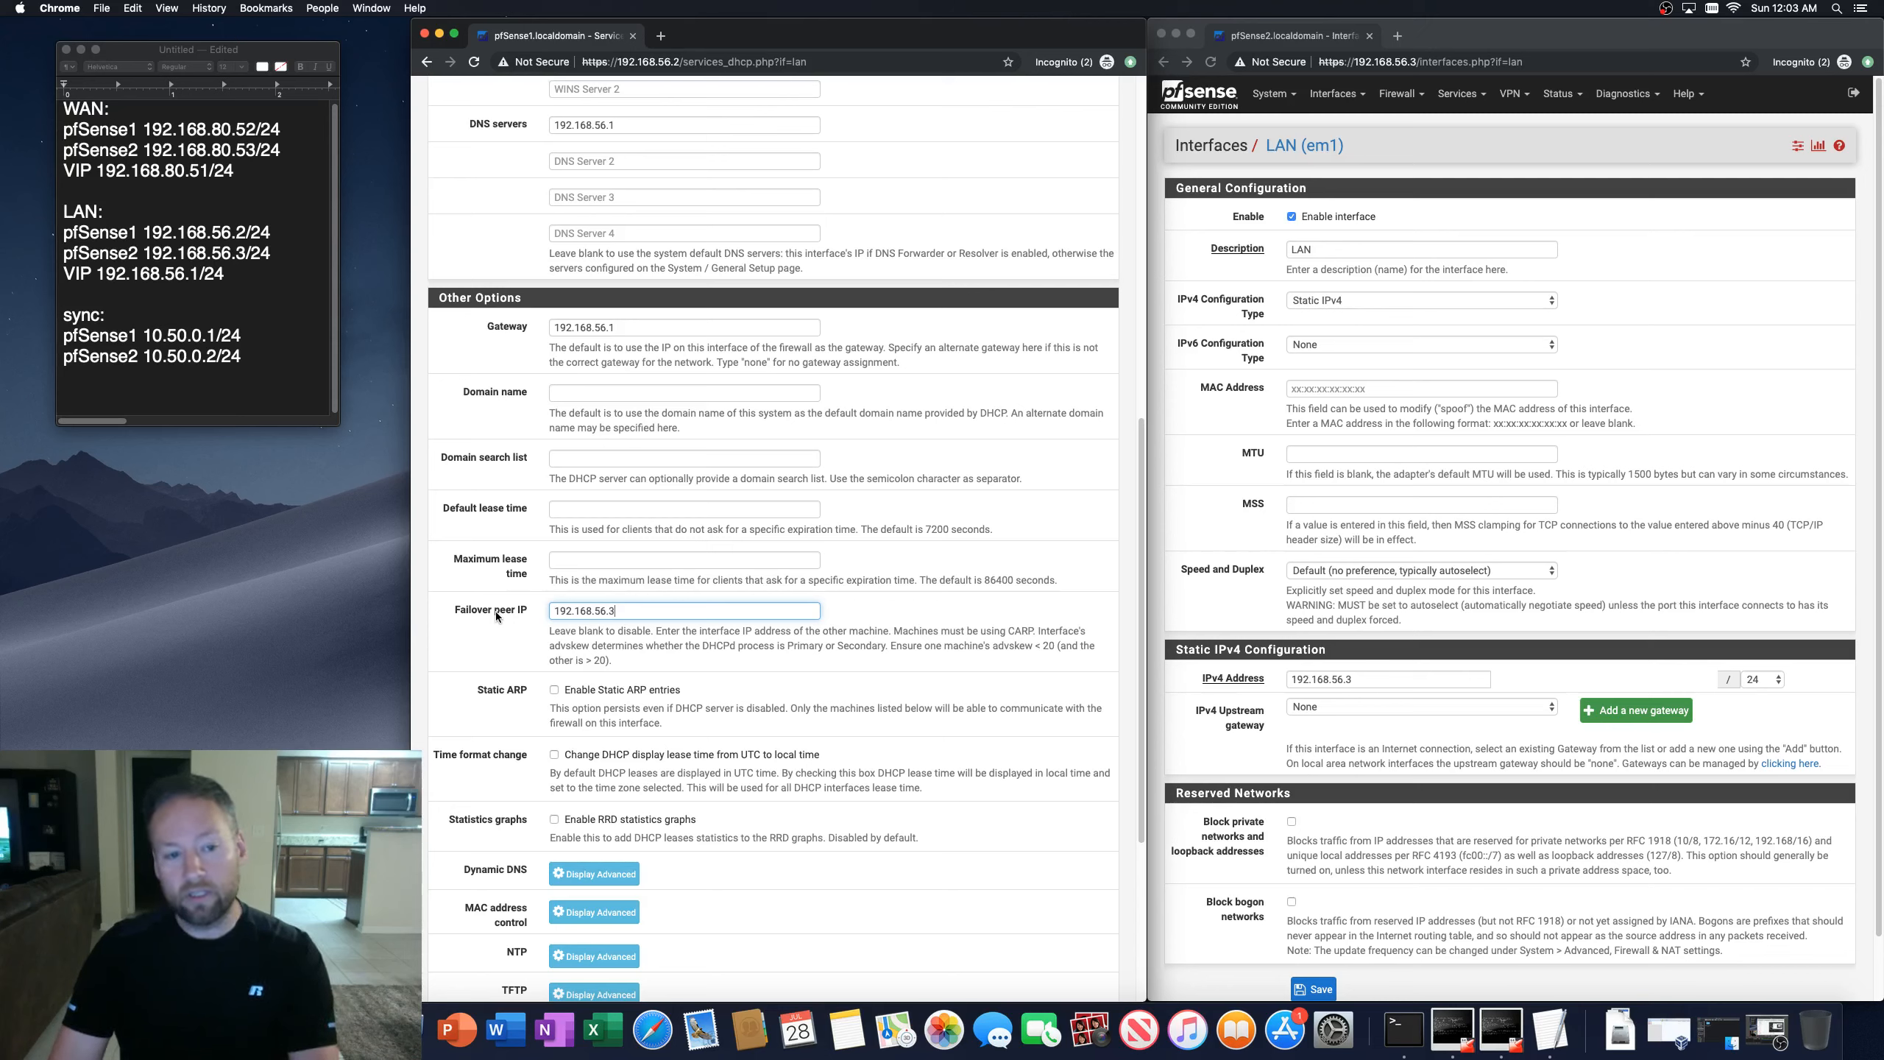
click(421, 598)
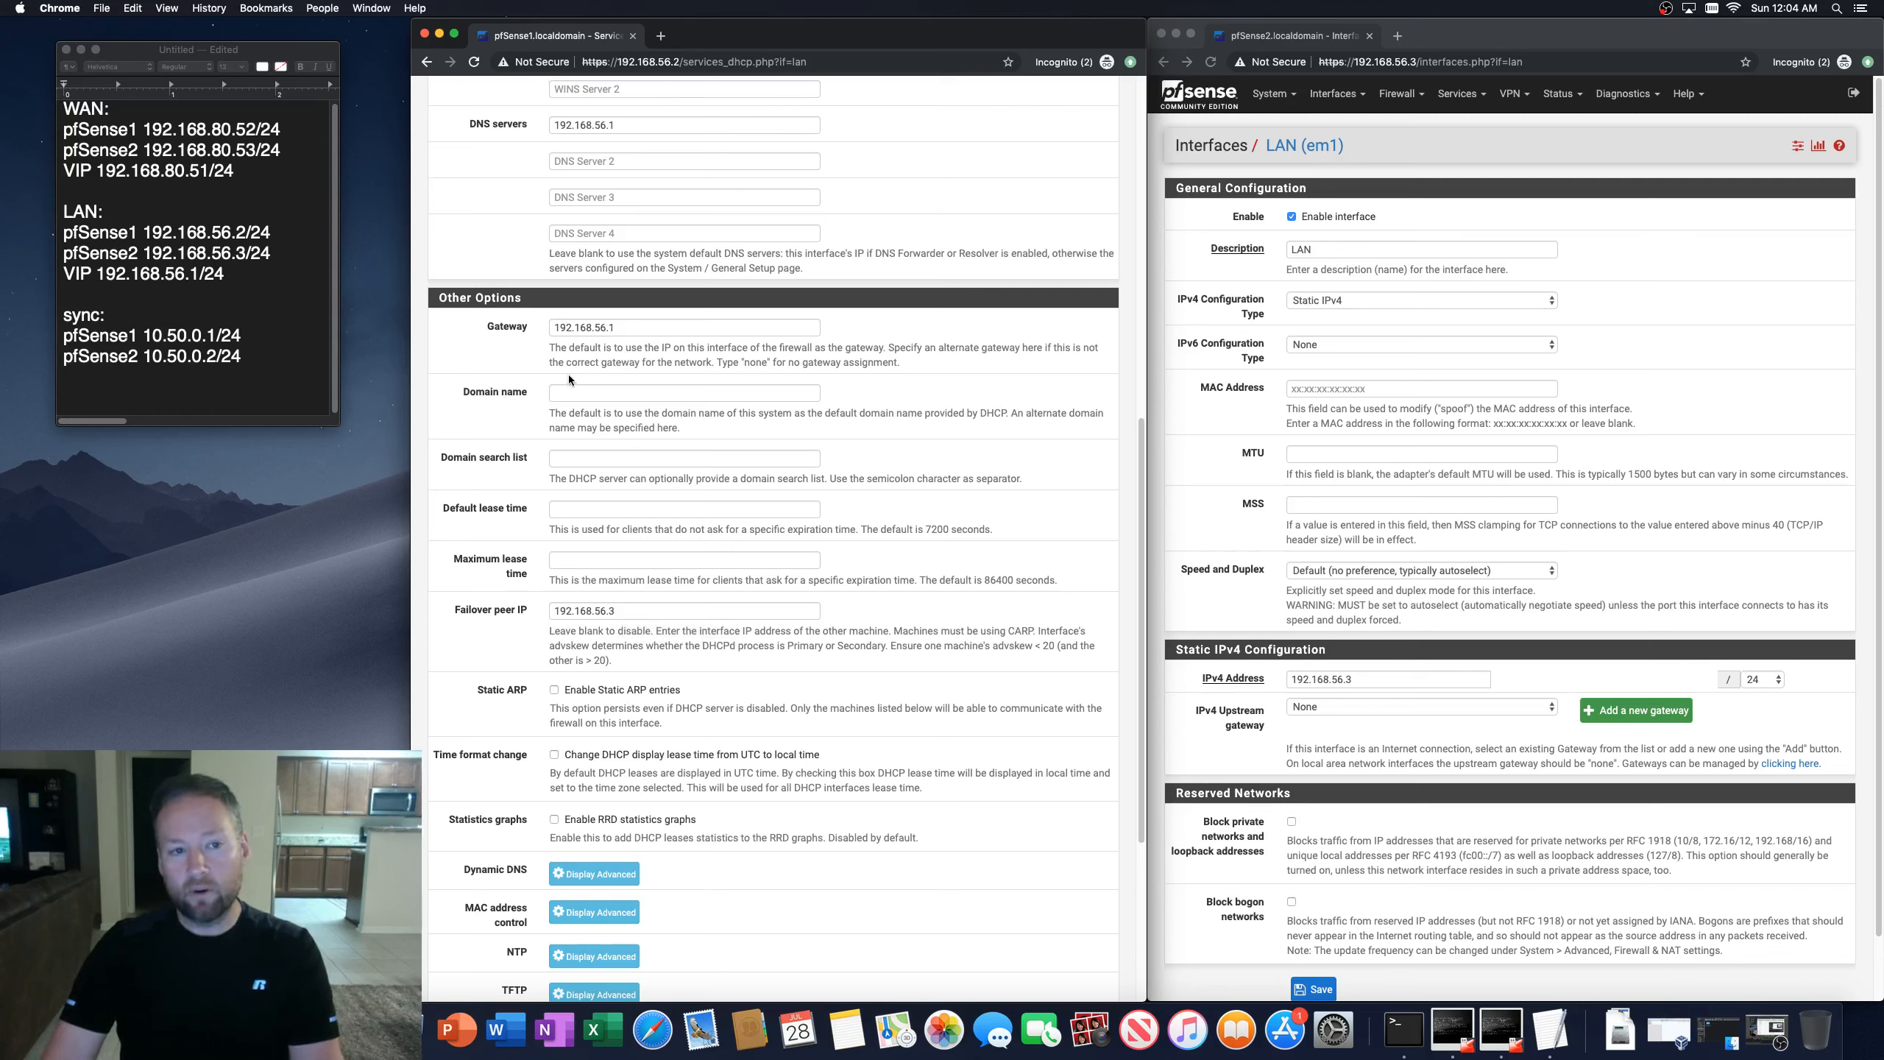
Step: Save the first firewall's LAN DHCP server settings
scroll(569, 374, up, 1)
scroll(618, 504, down, 3)
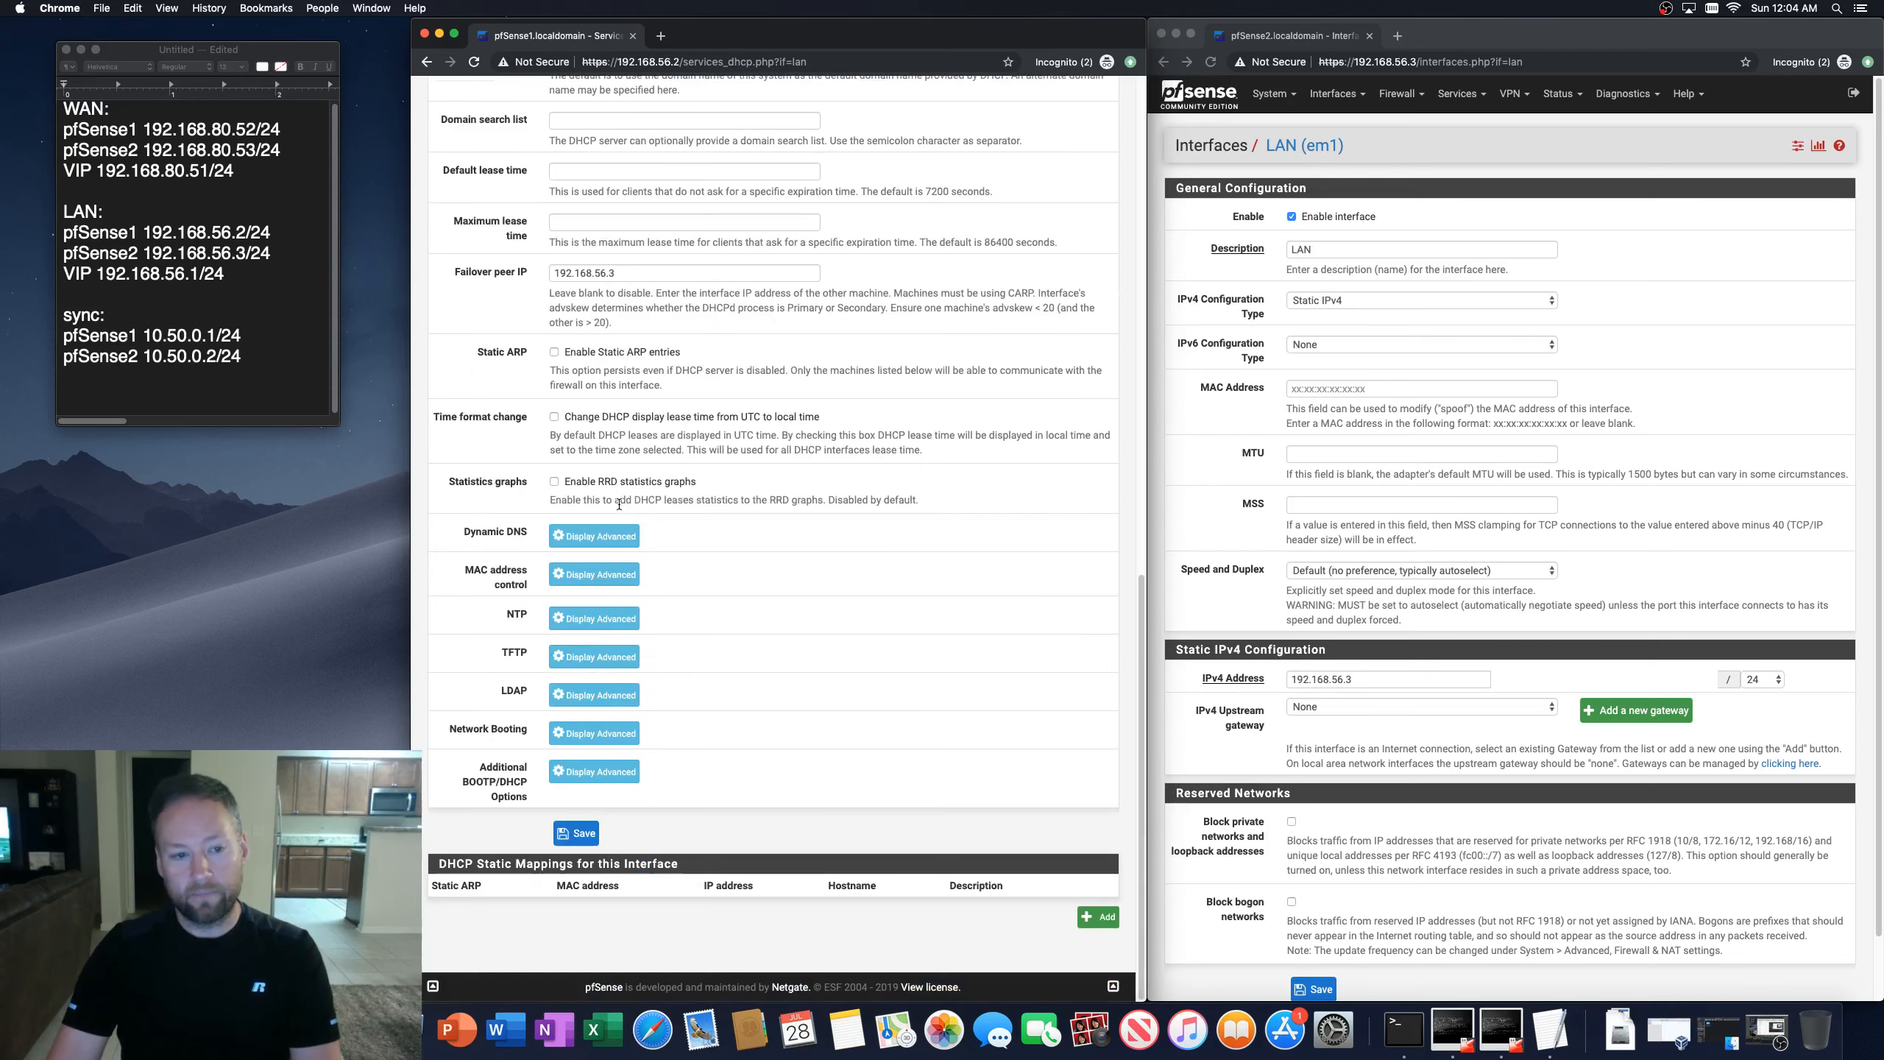
scroll(683, 518, up, 10)
scroll(682, 524, up, 3)
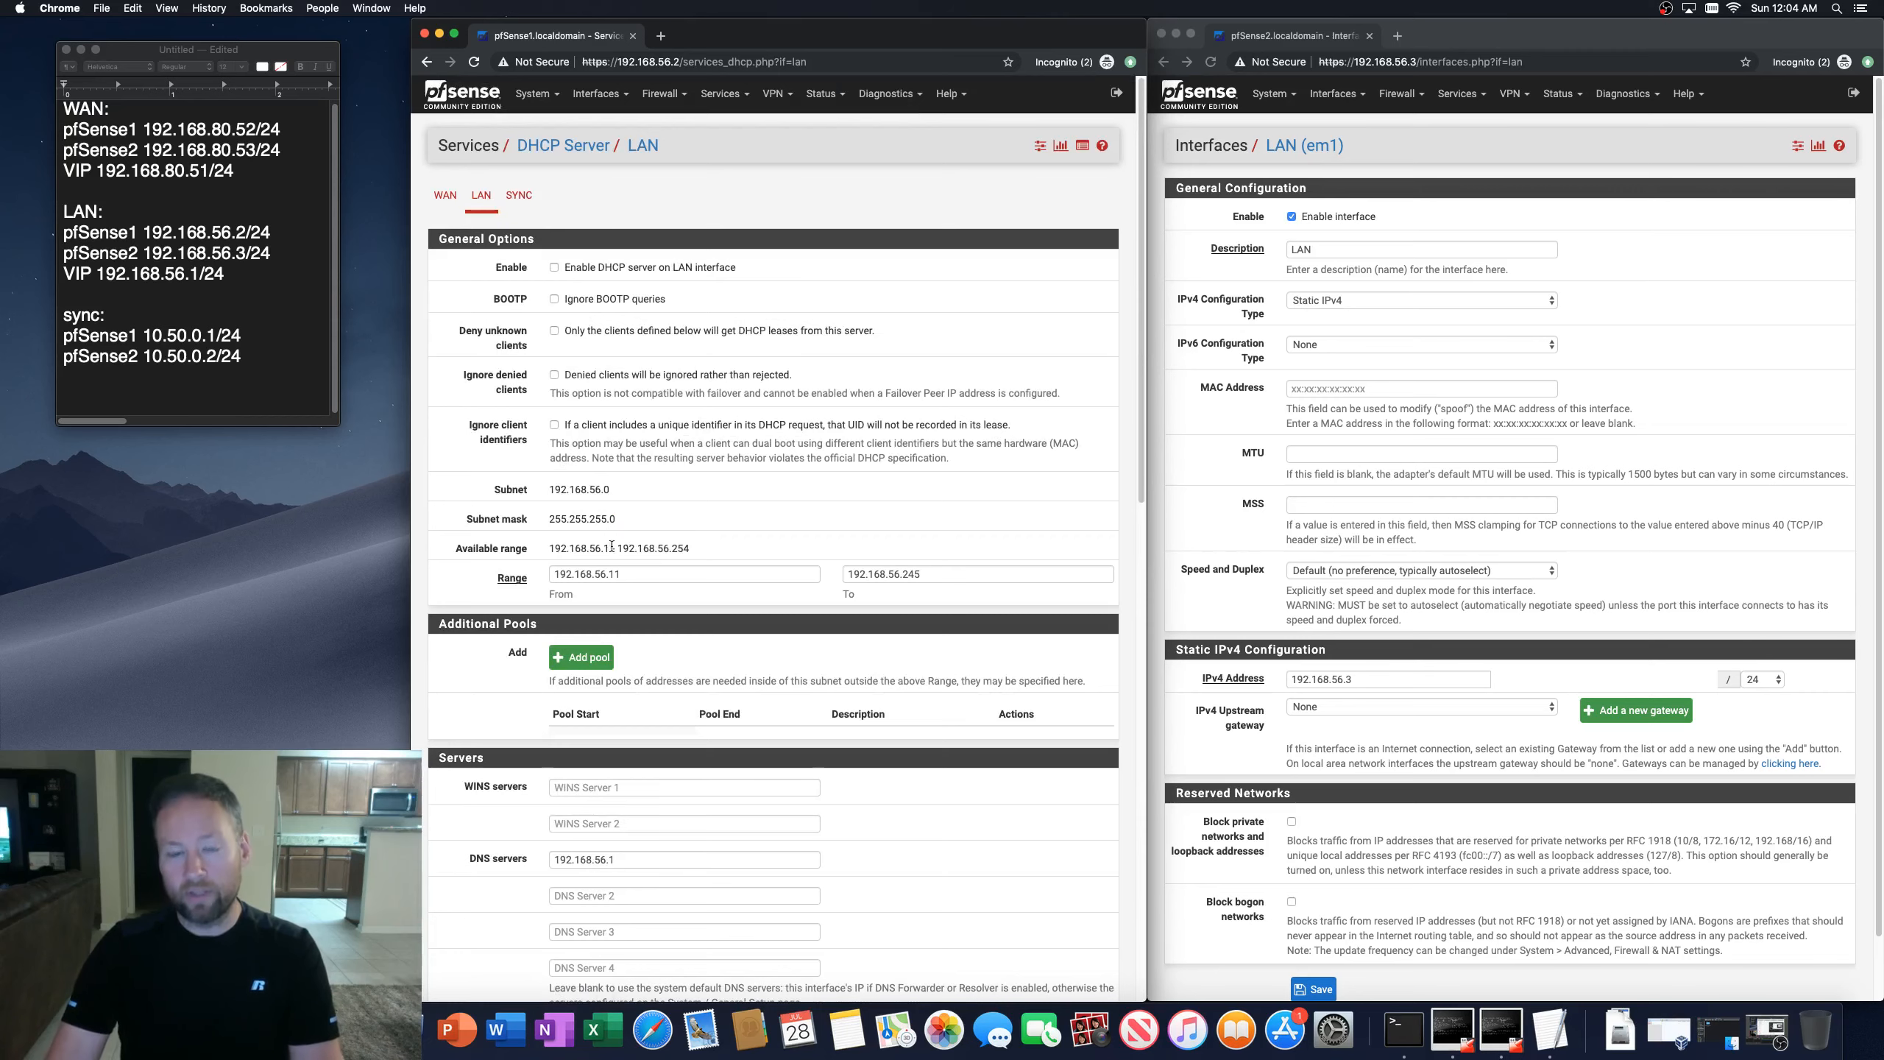
scroll(616, 558, down, 10)
scroll(616, 558, down, 5)
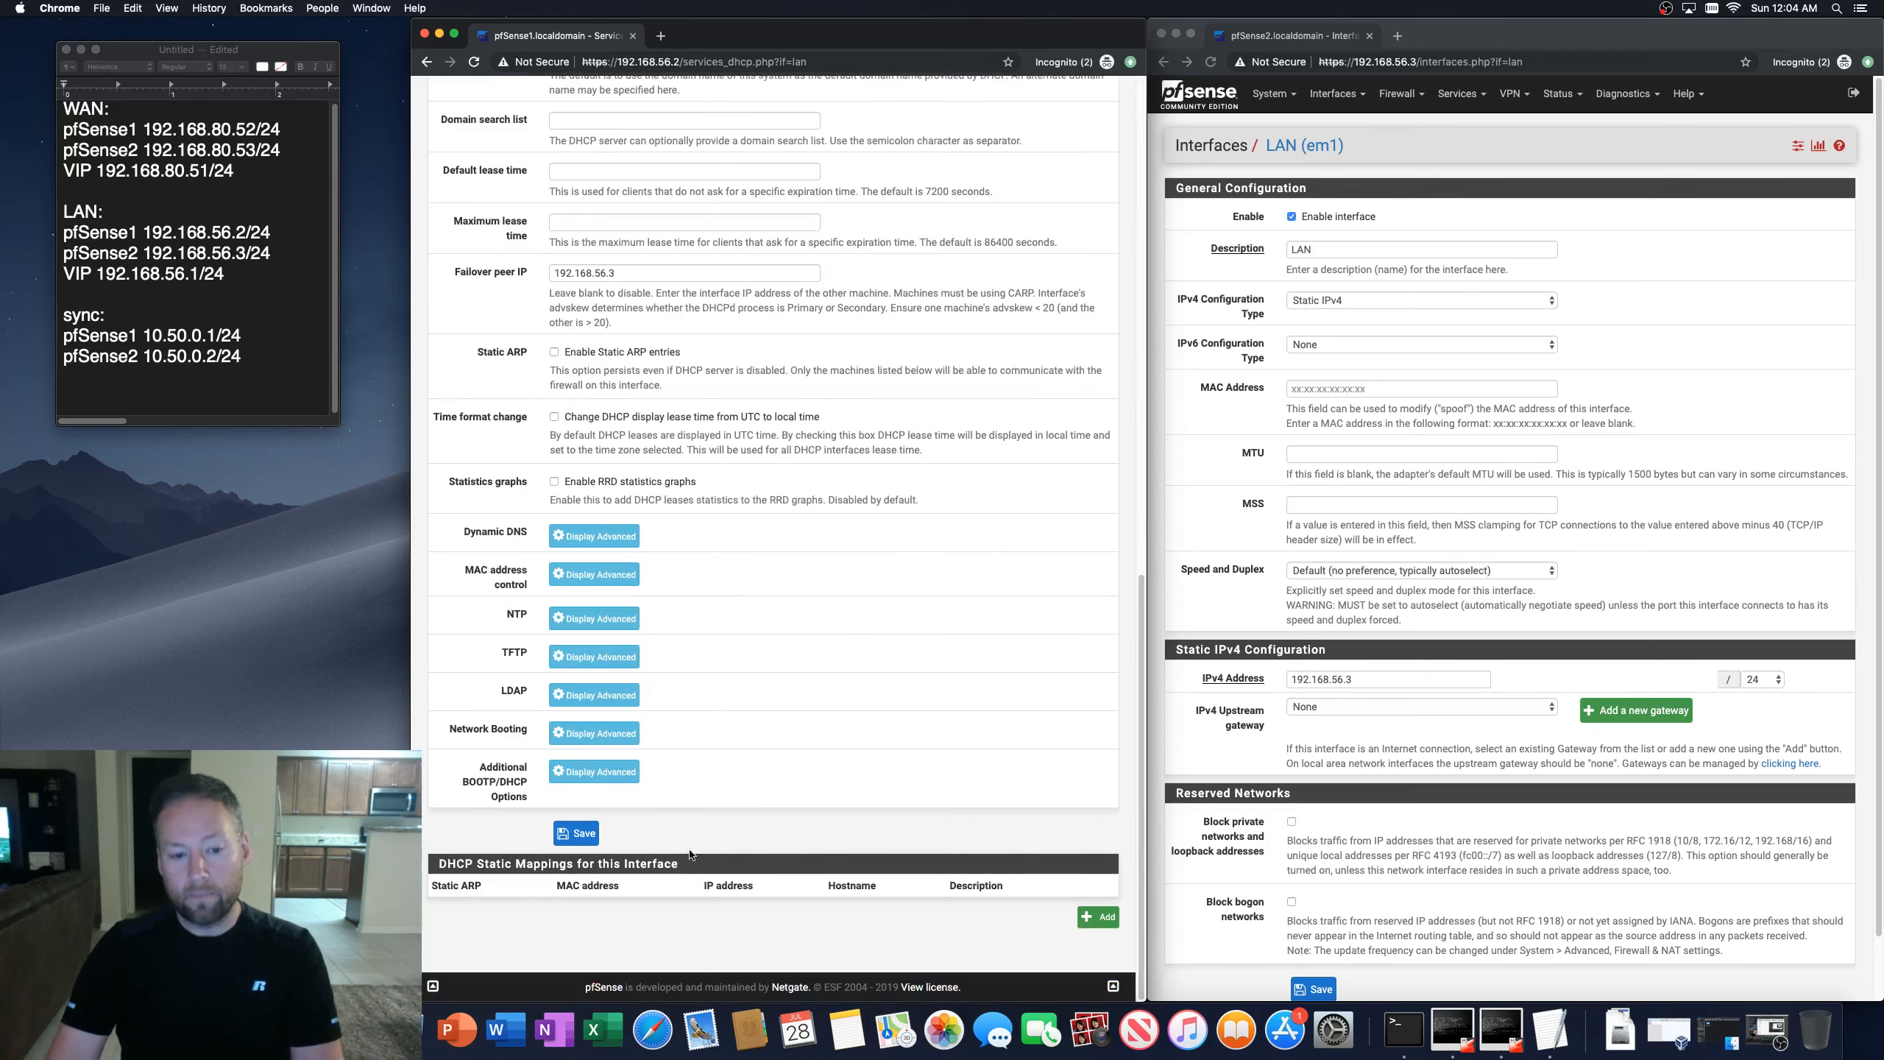
click(577, 833)
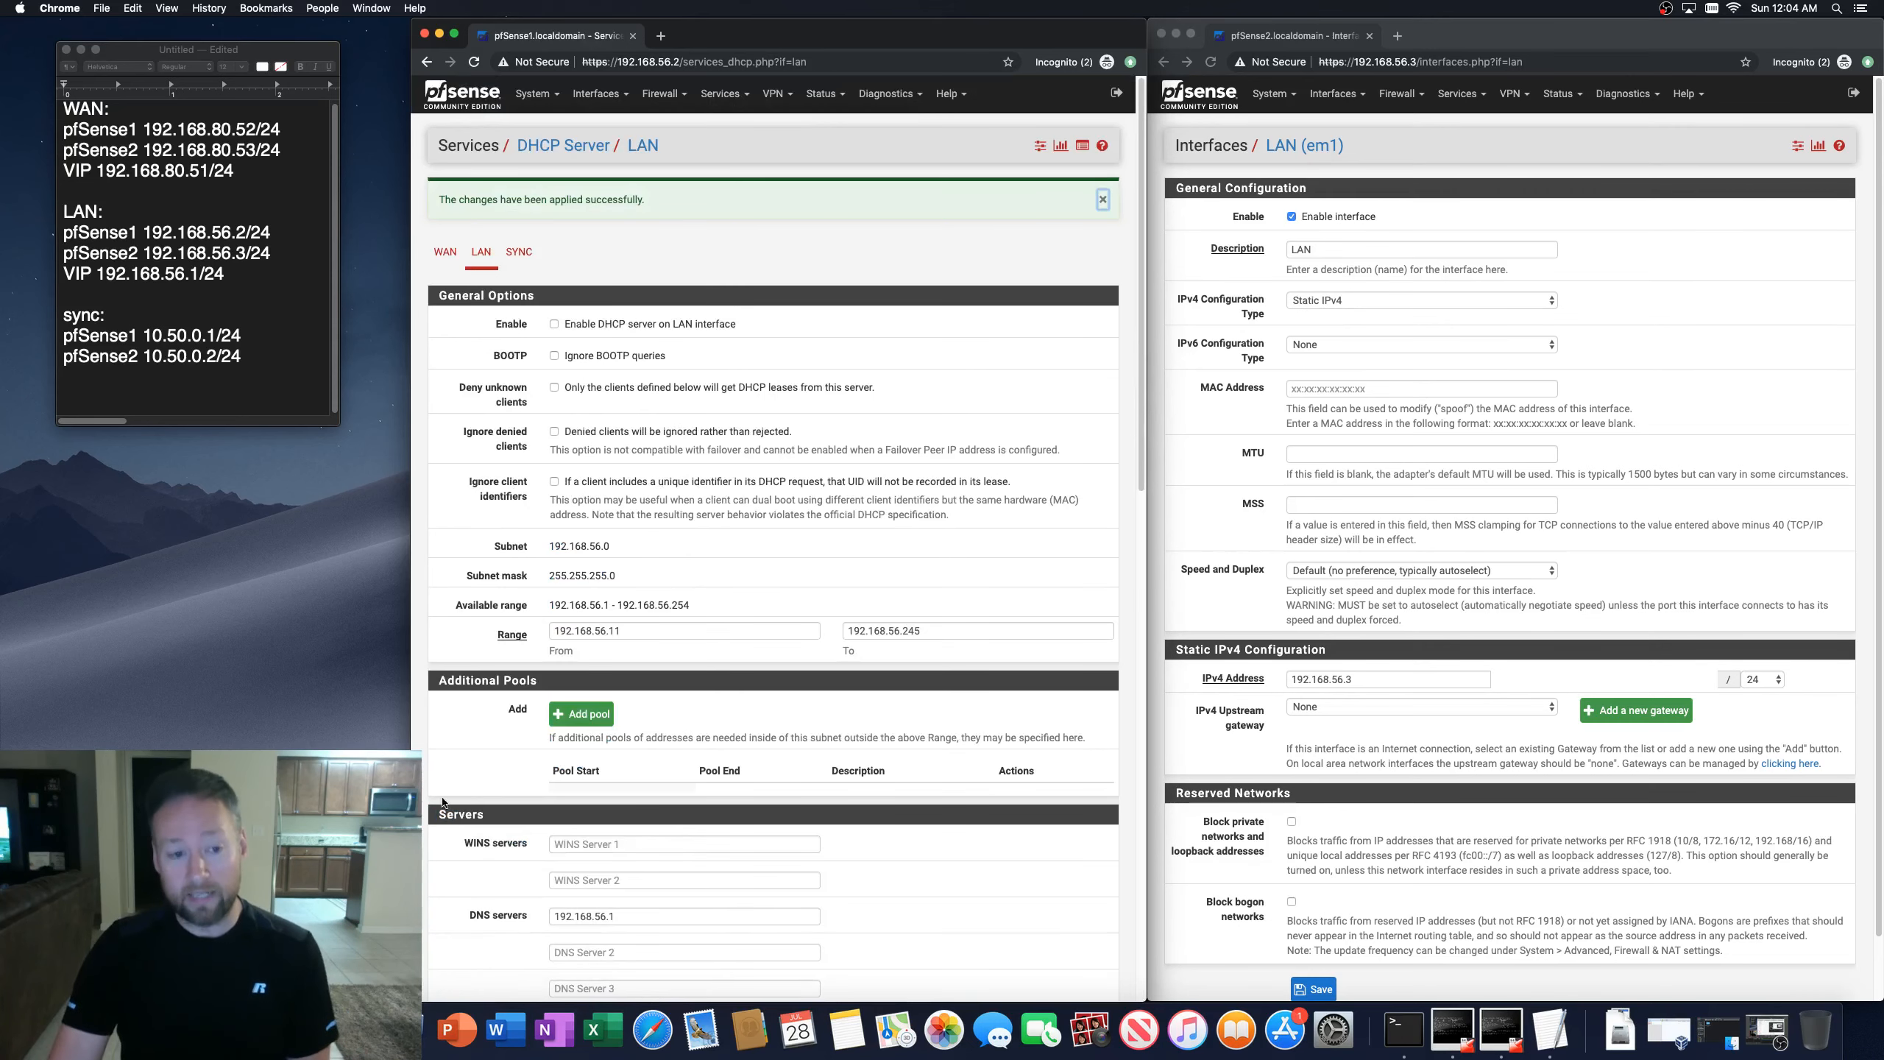
Step: Review the saved LAN DHCP server settings on the first firewall
scroll(474, 822, down, 4)
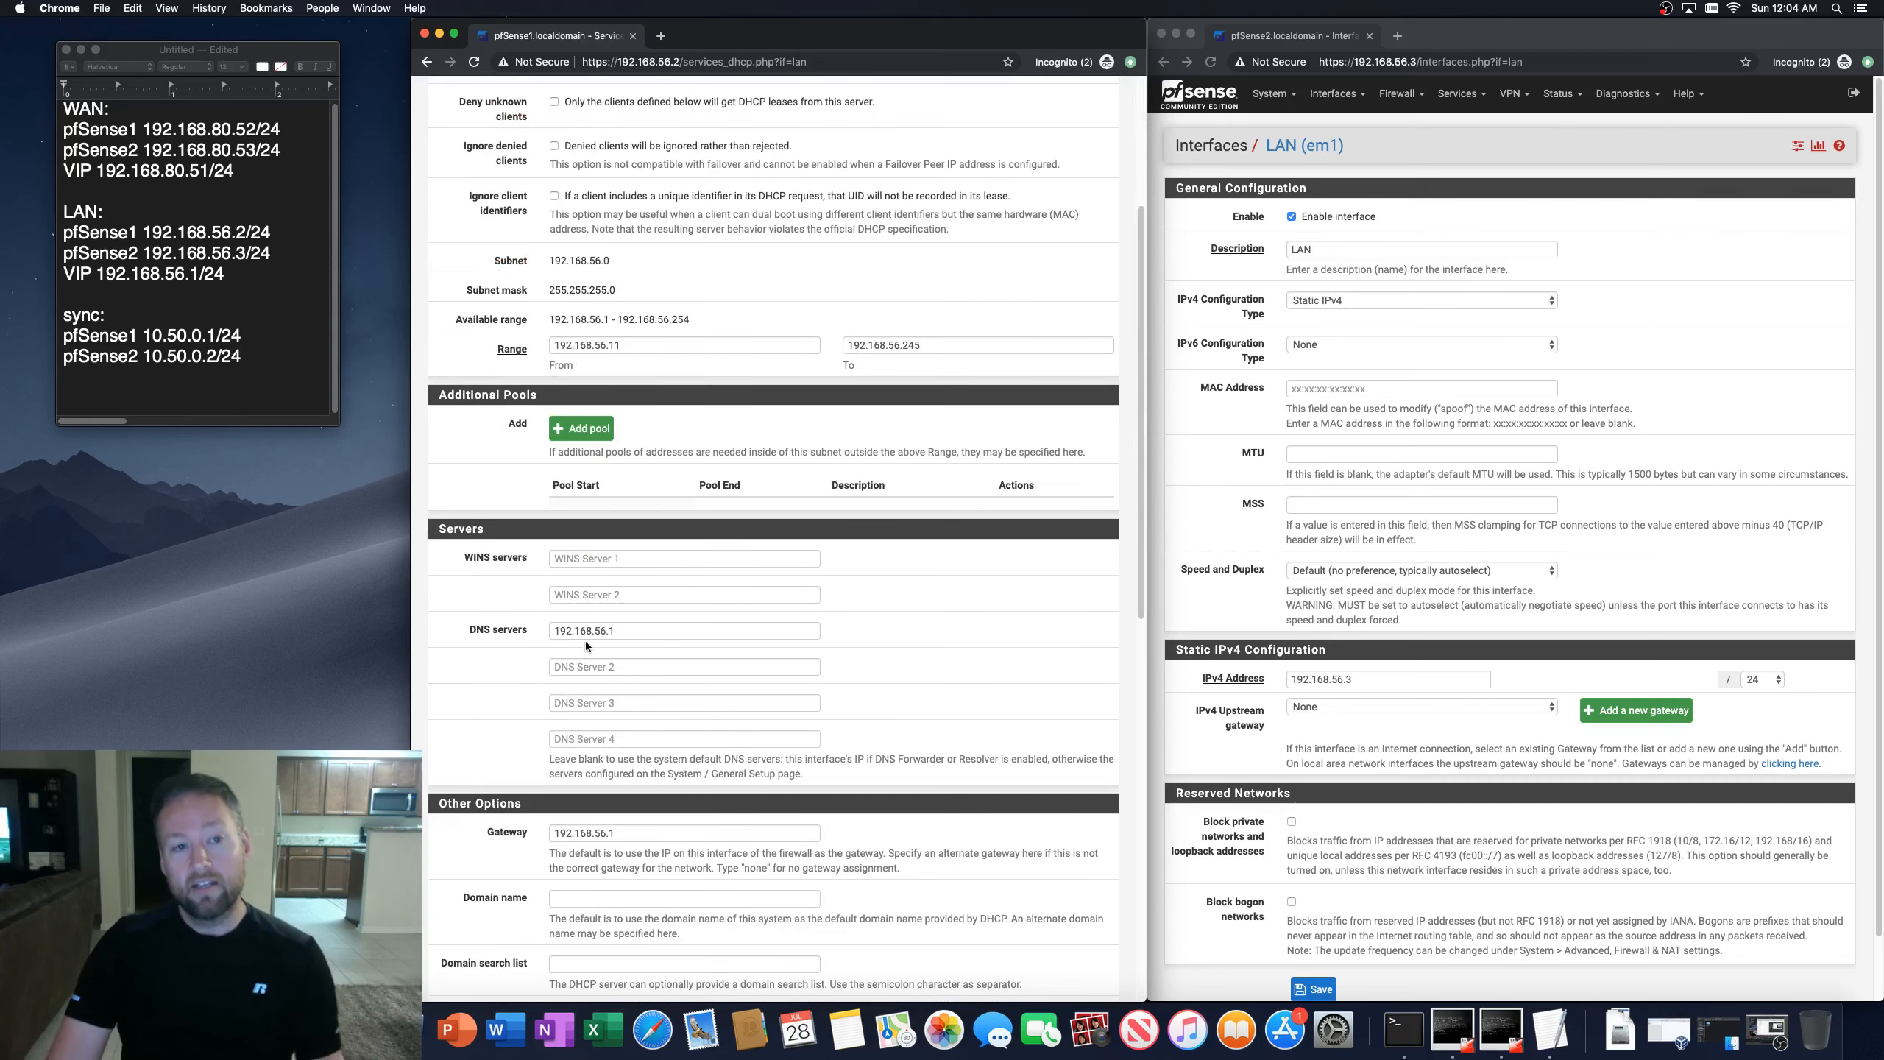
scroll(586, 644, up, 4)
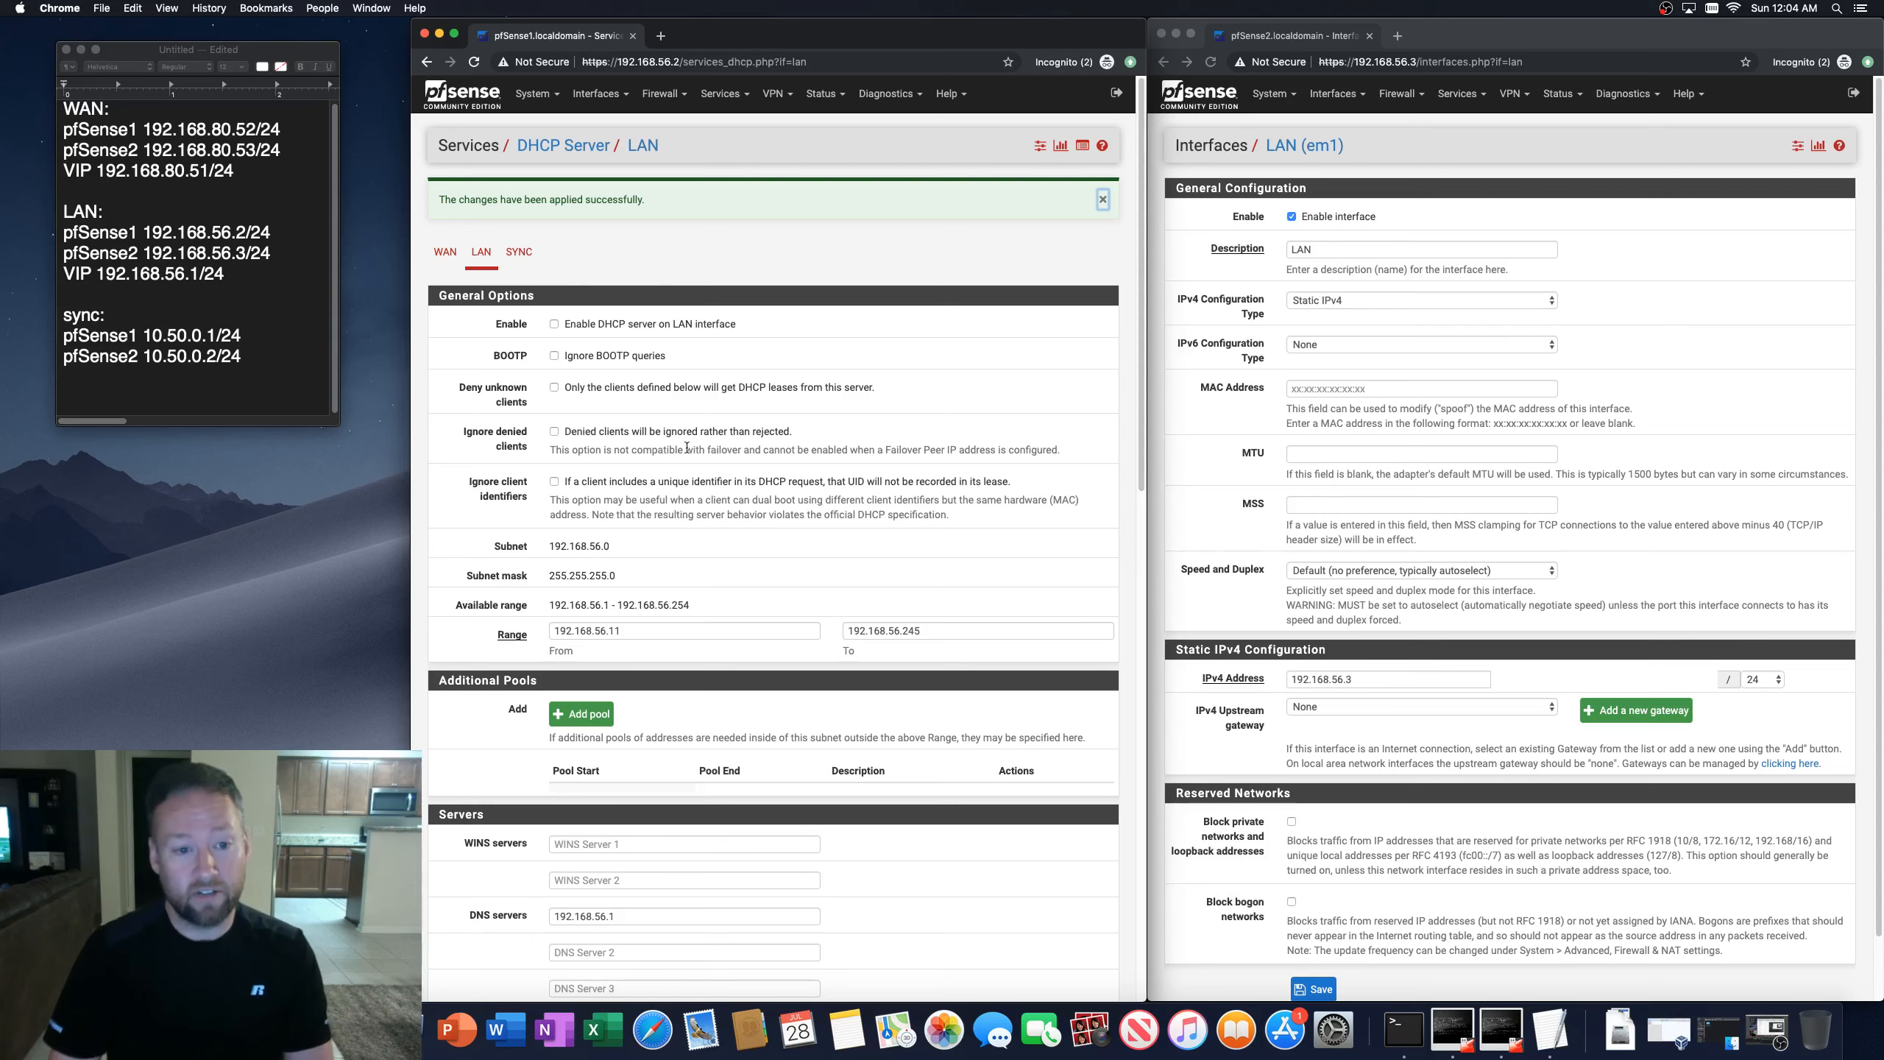
scroll(632, 546, down, 6)
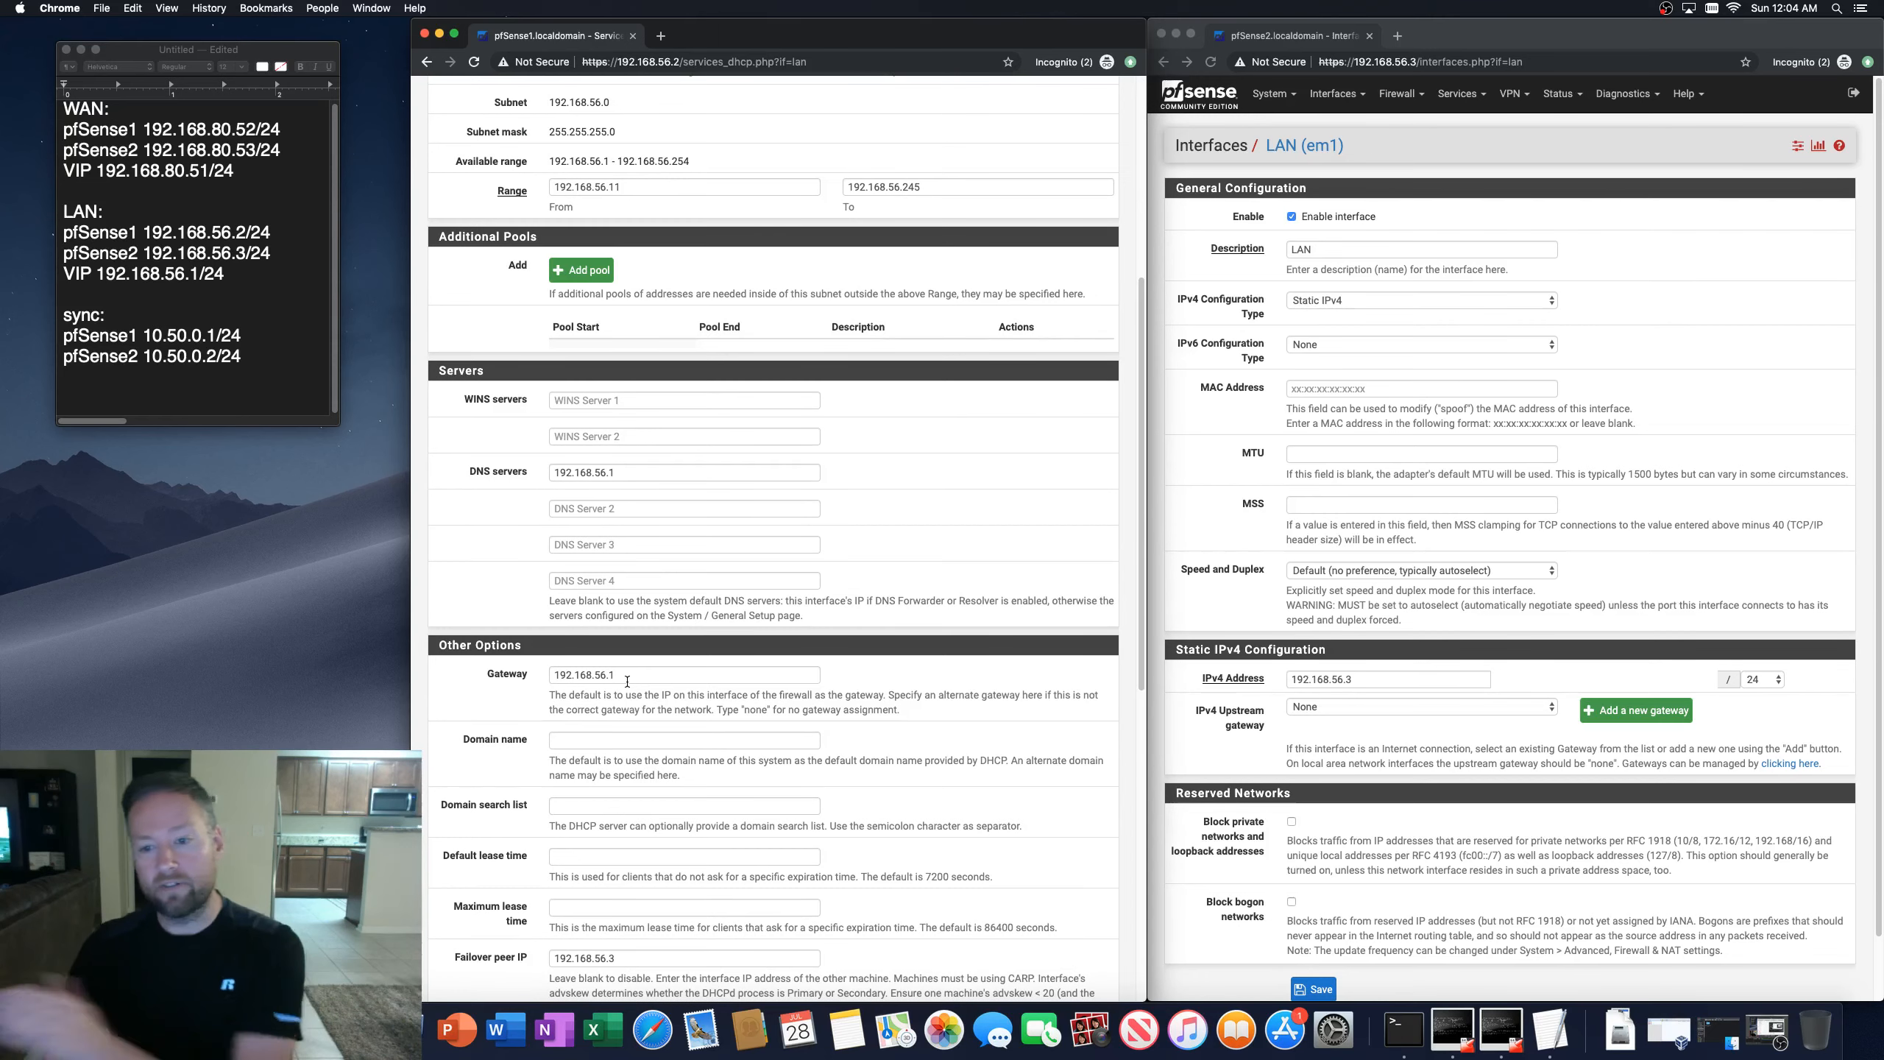
scroll(677, 705, up, 4)
scroll(676, 704, up, 2)
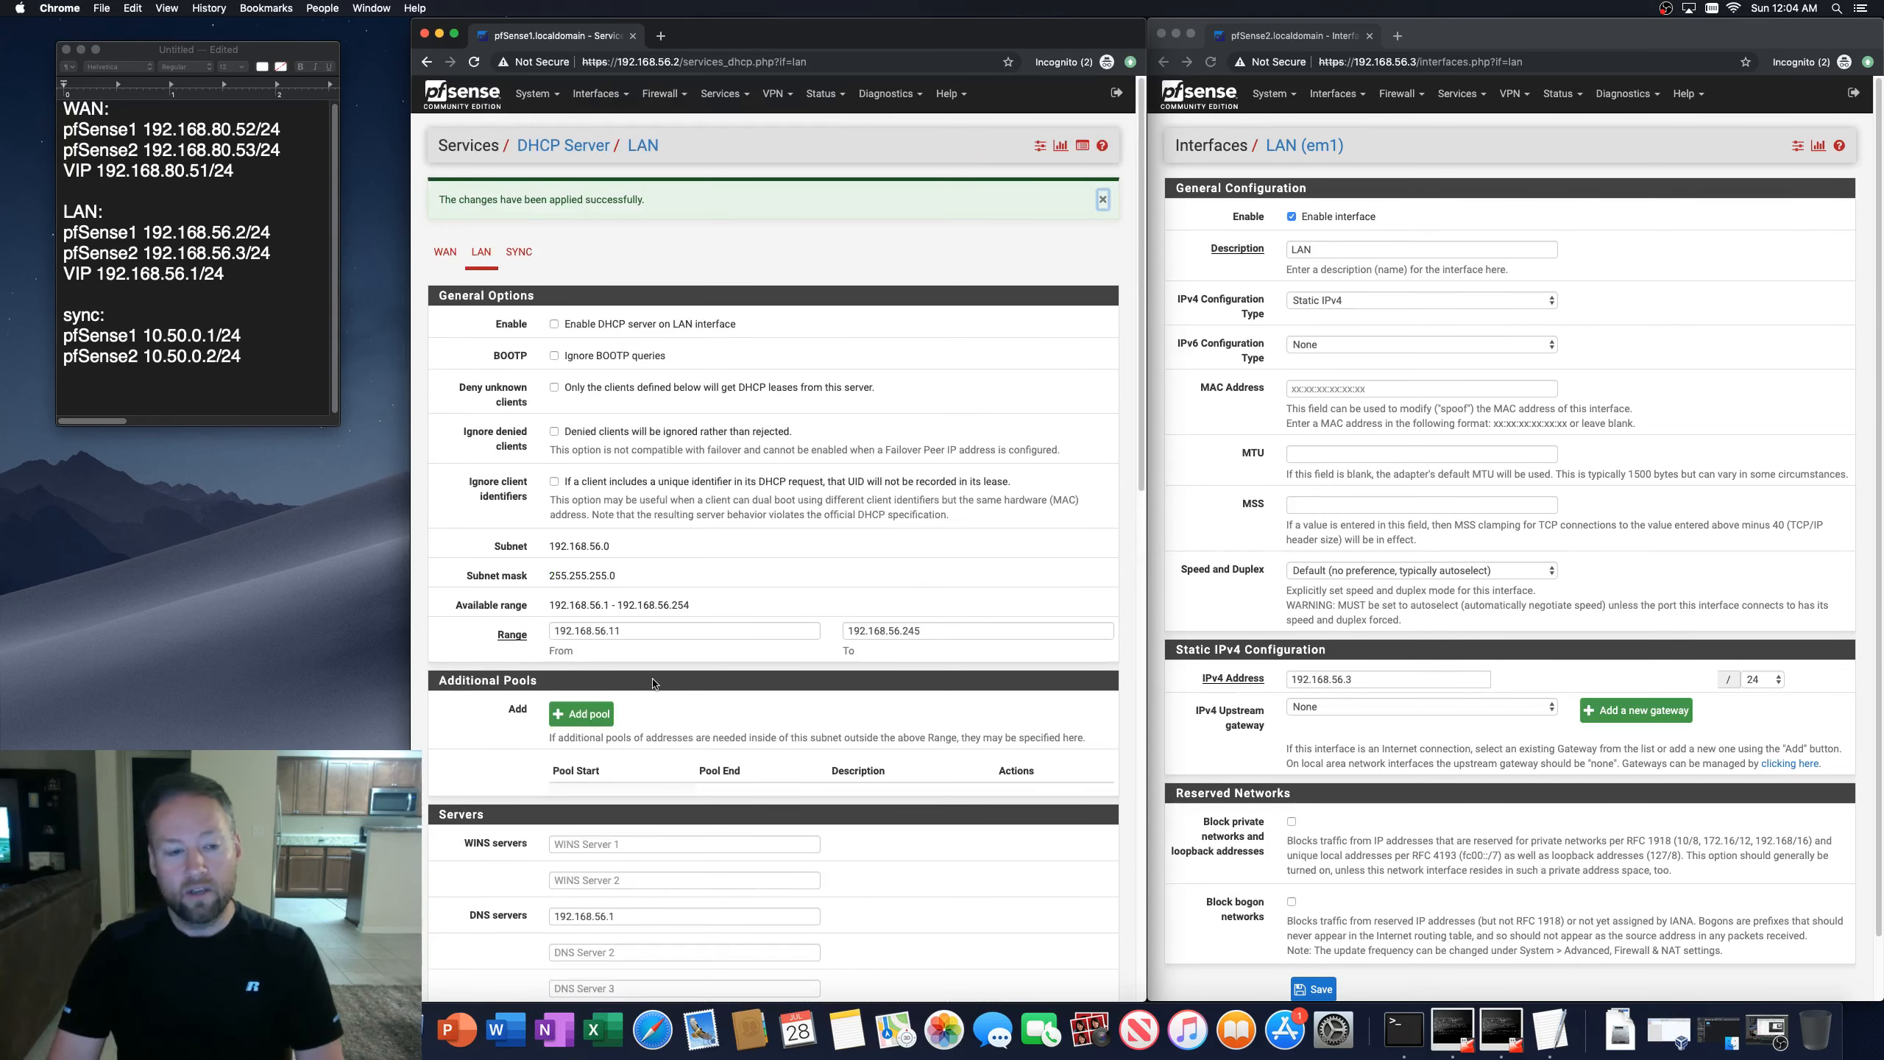
click(1101, 208)
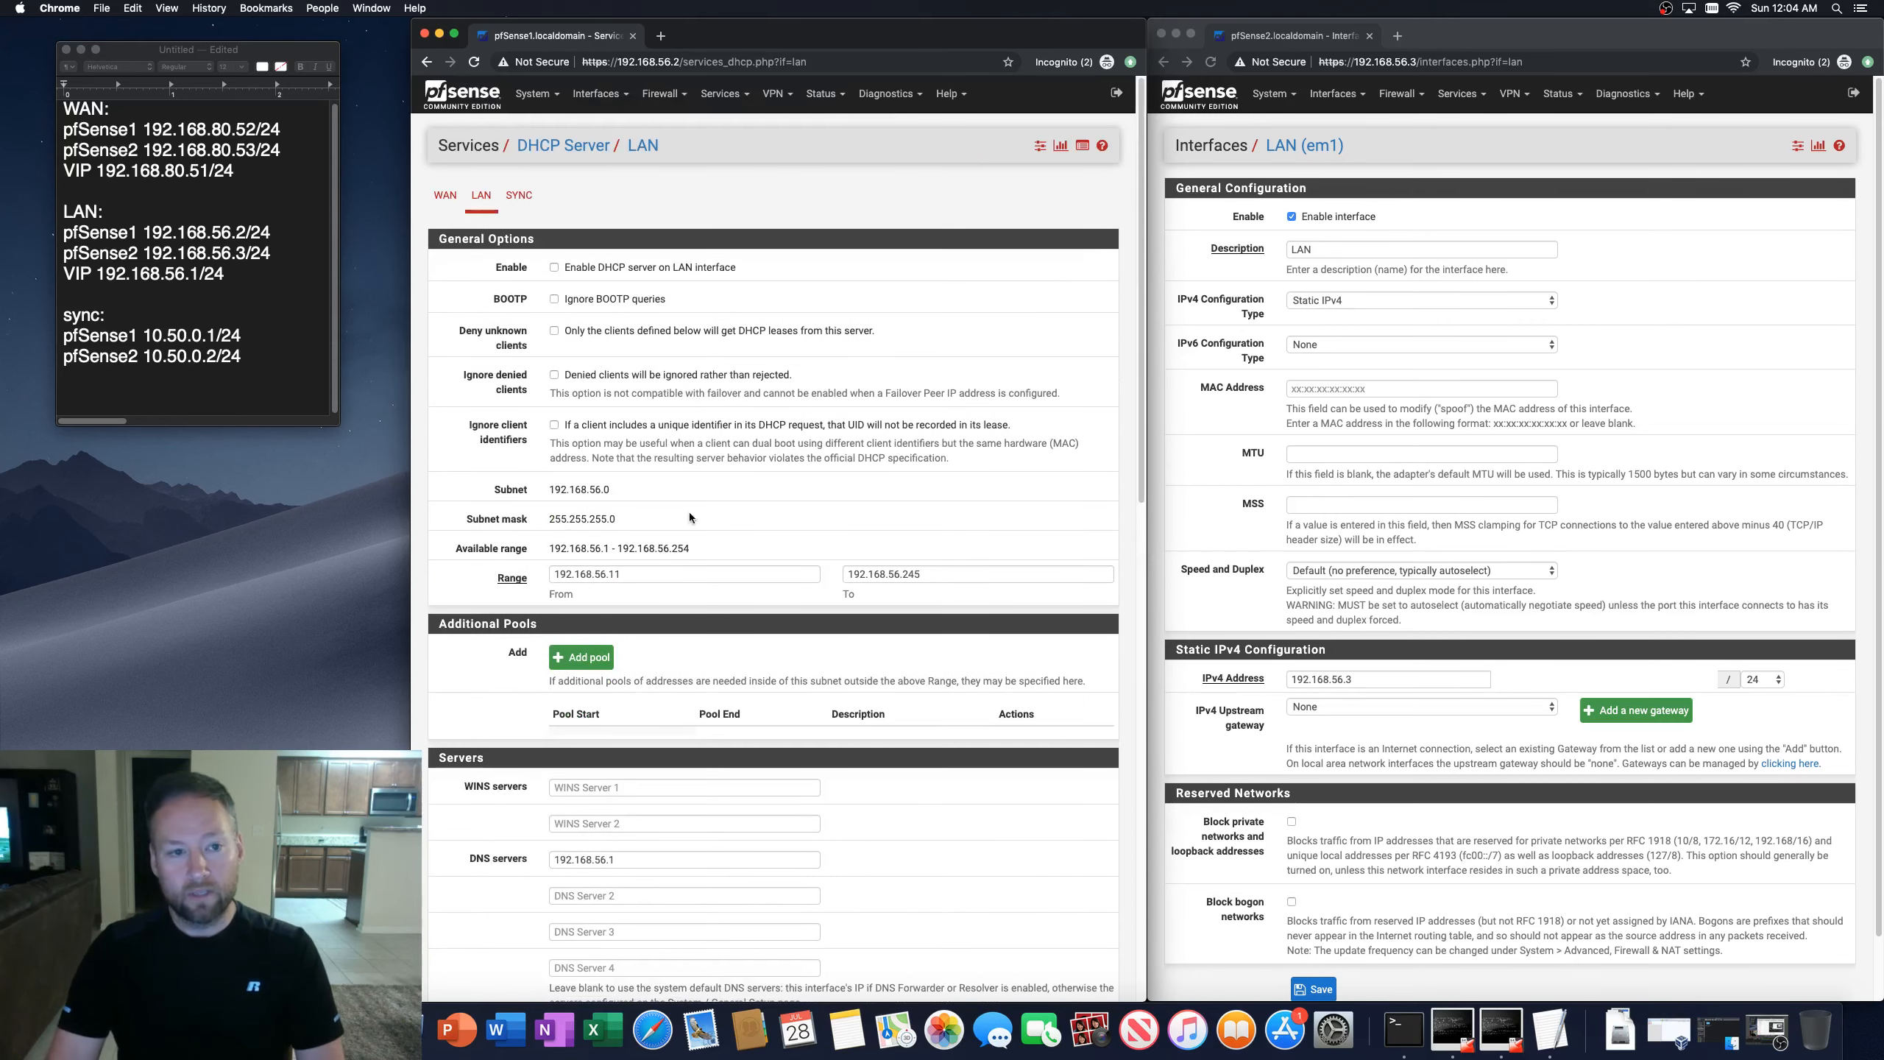
scroll(646, 586, down, 8)
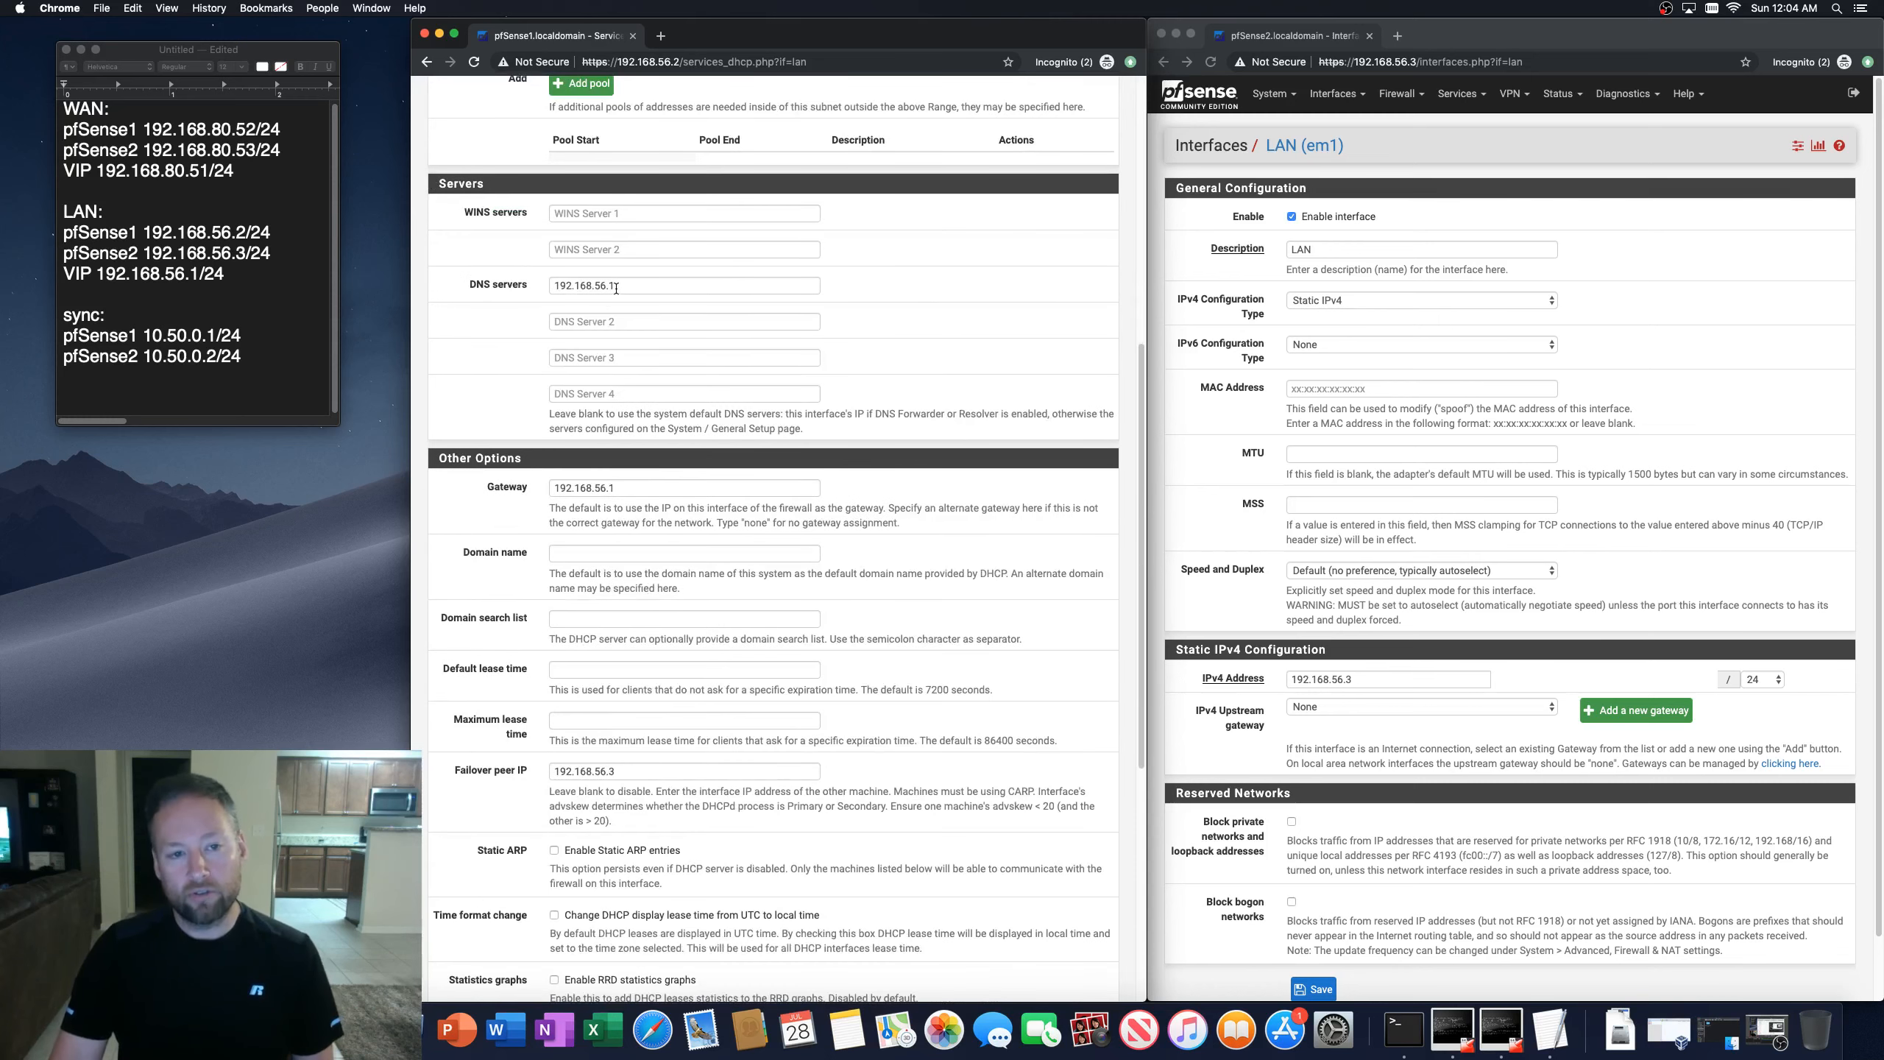
drag(623, 286, 527, 284)
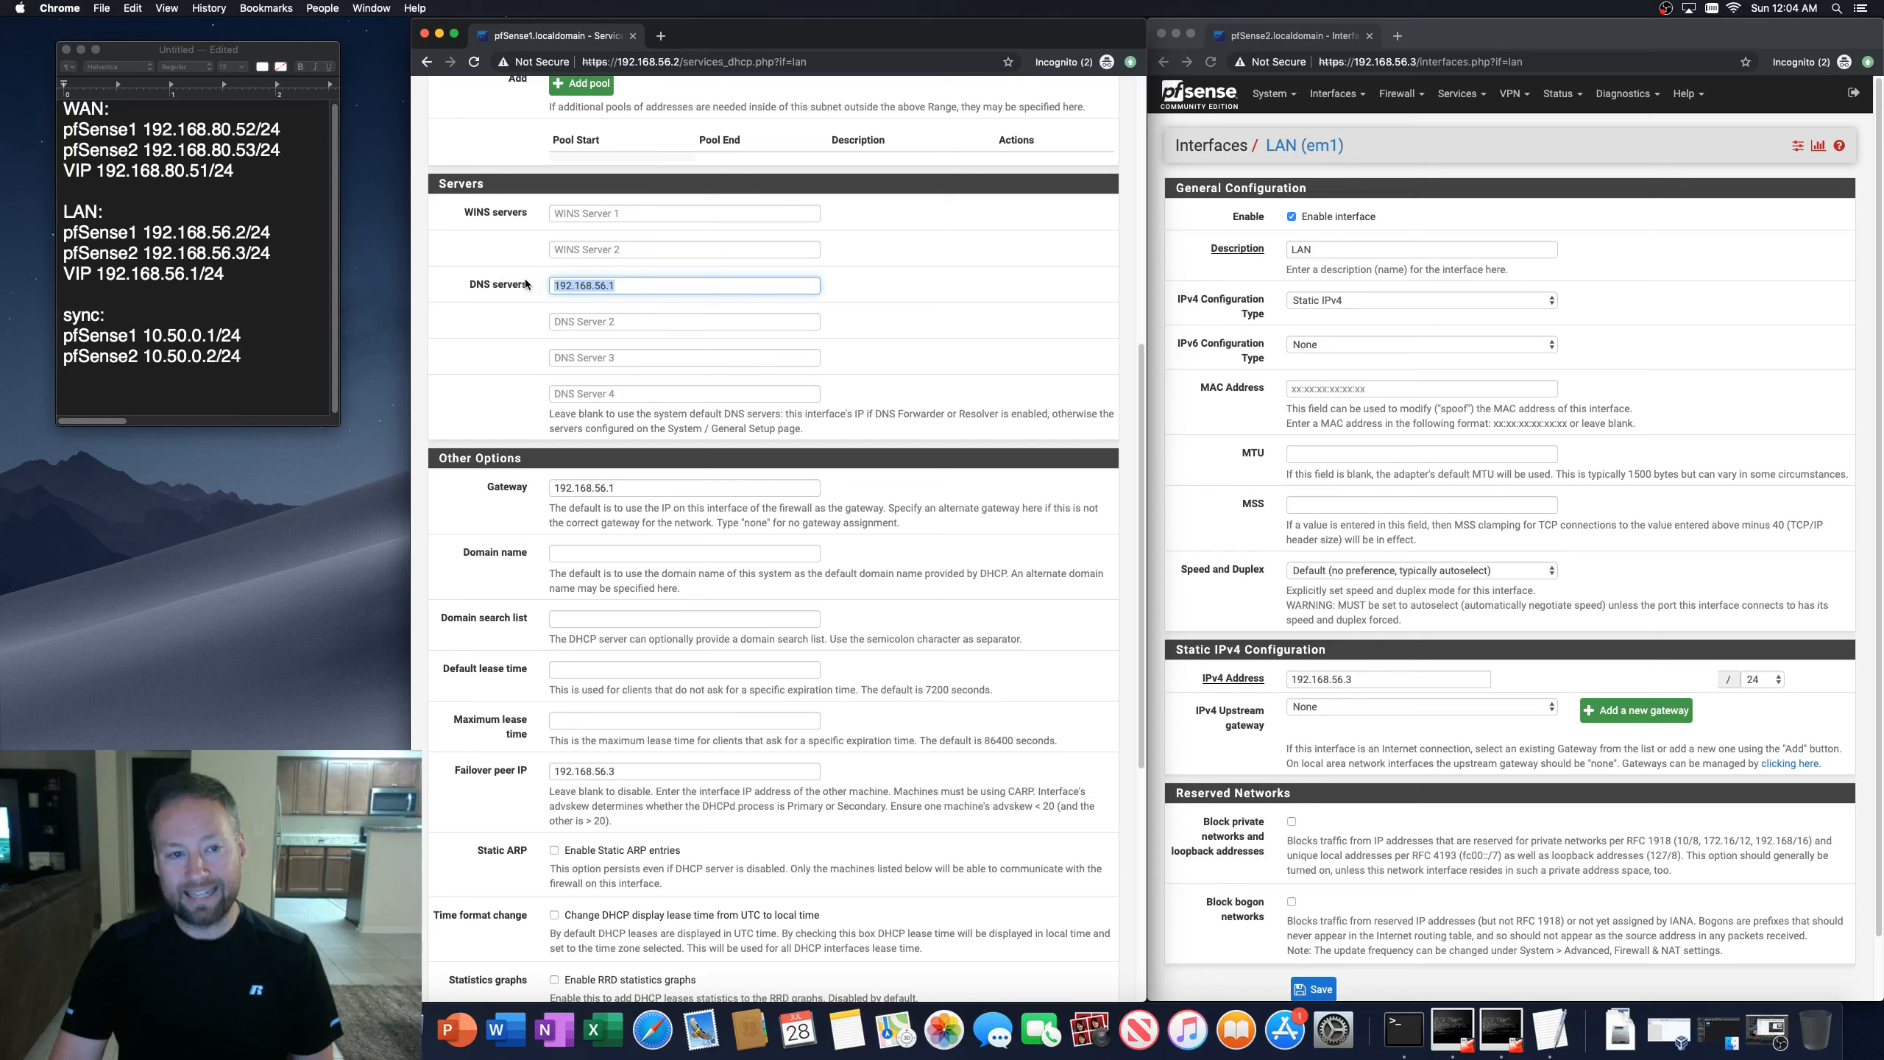
right_click(597, 365)
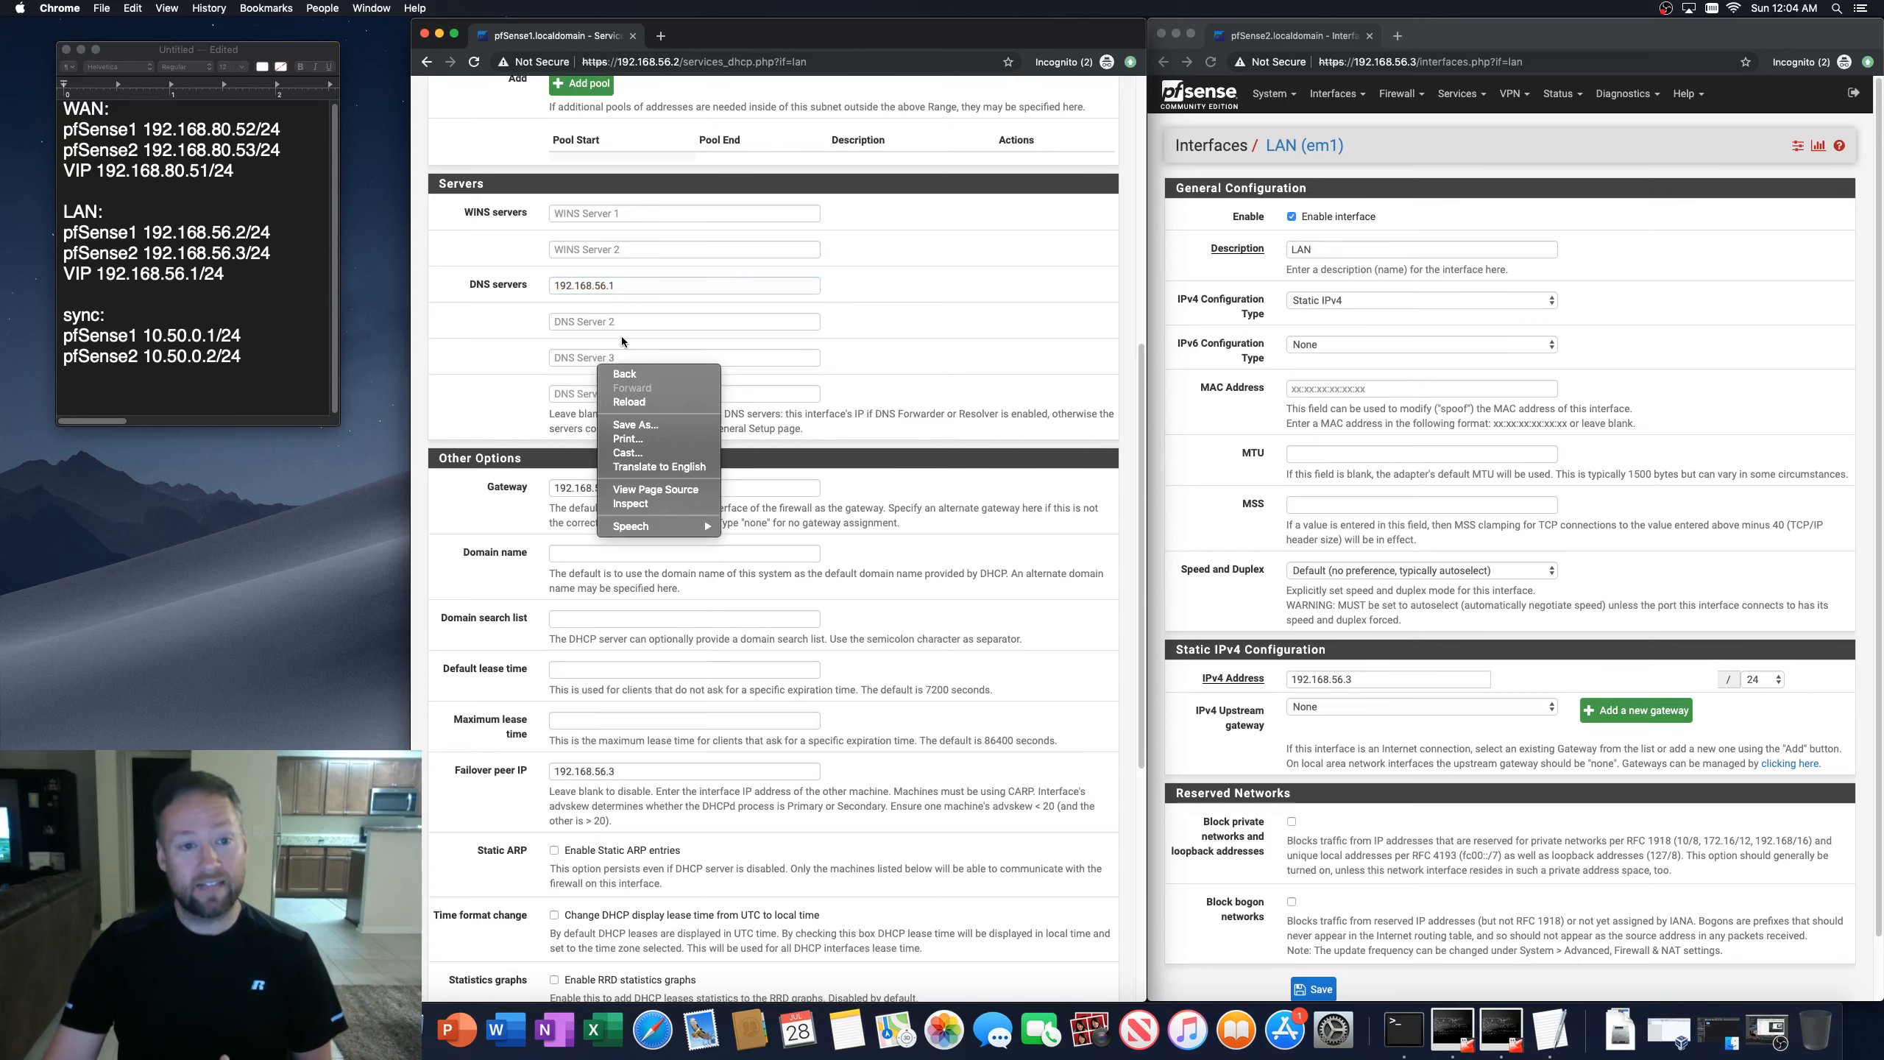
click(442, 350)
scroll(431, 363, up, 10)
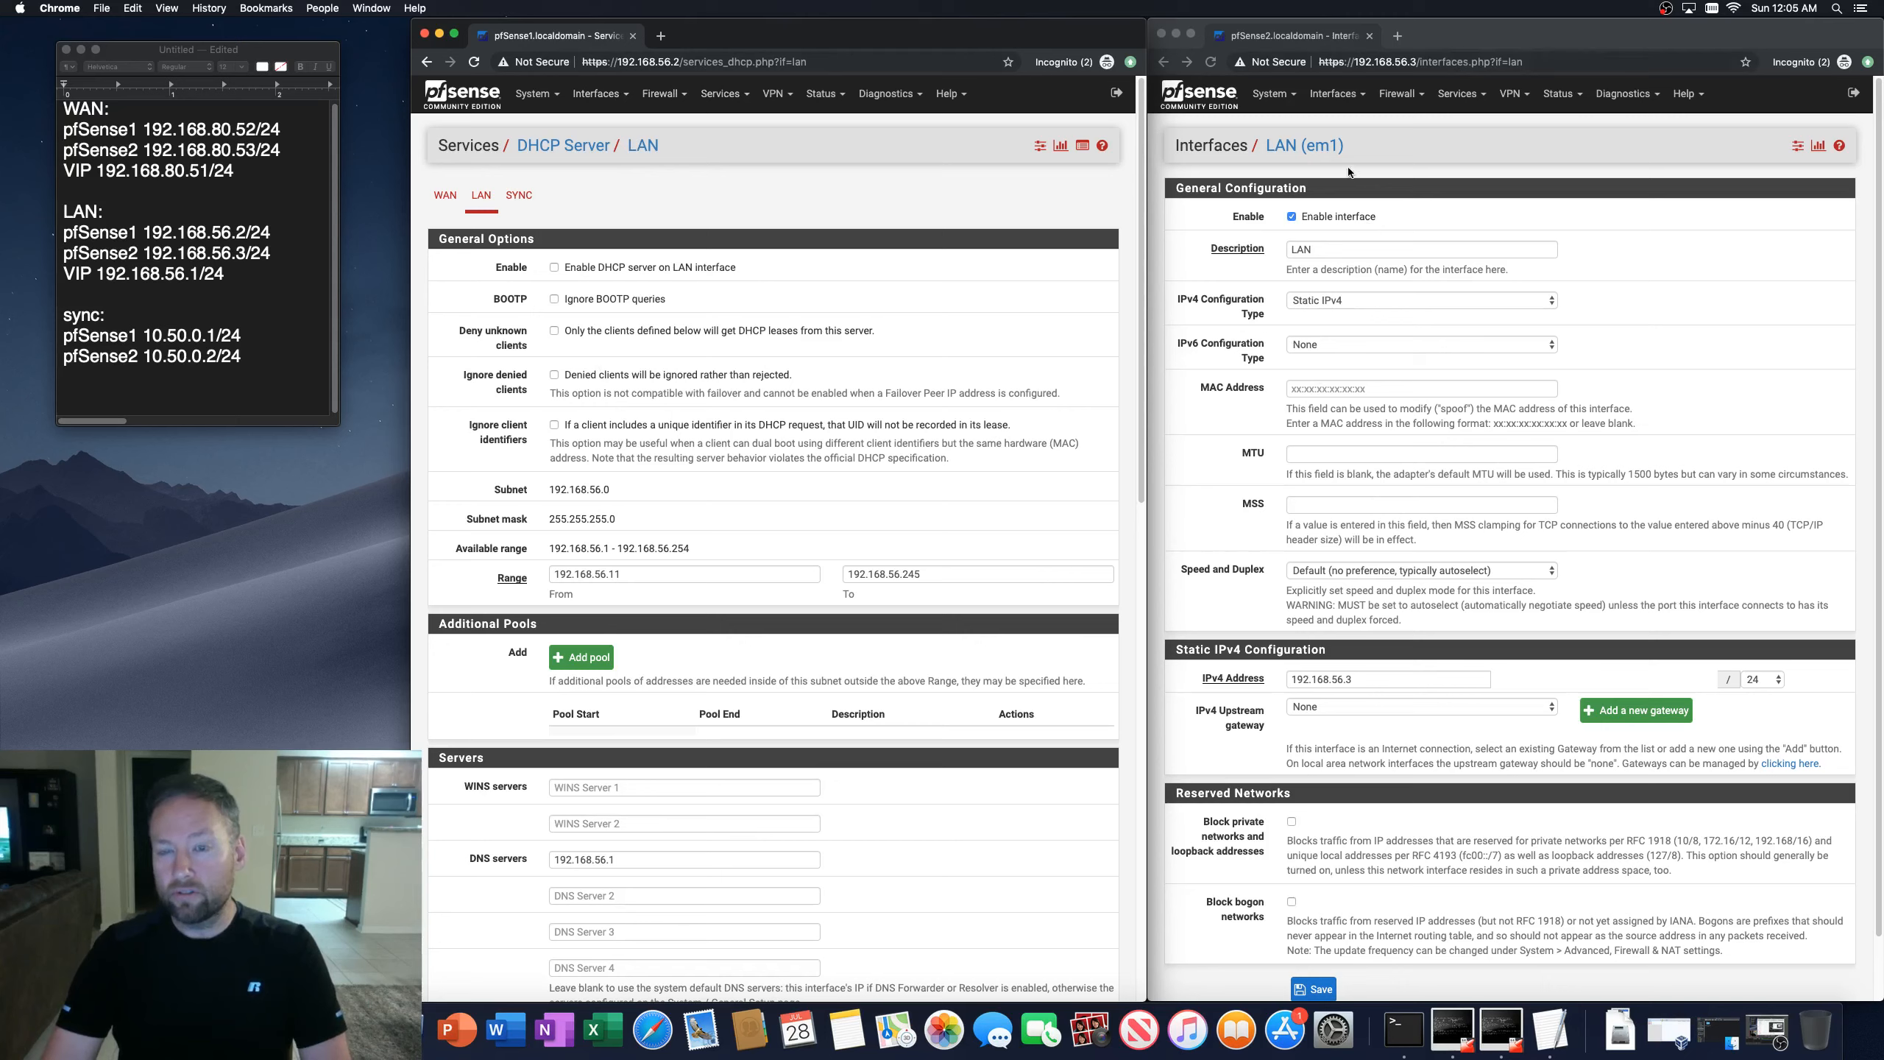
Step: Open the second firewall's LAN DHCP server settings to check the synchronized DNS, gateway and failover peer values
click(1437, 49)
click(1462, 95)
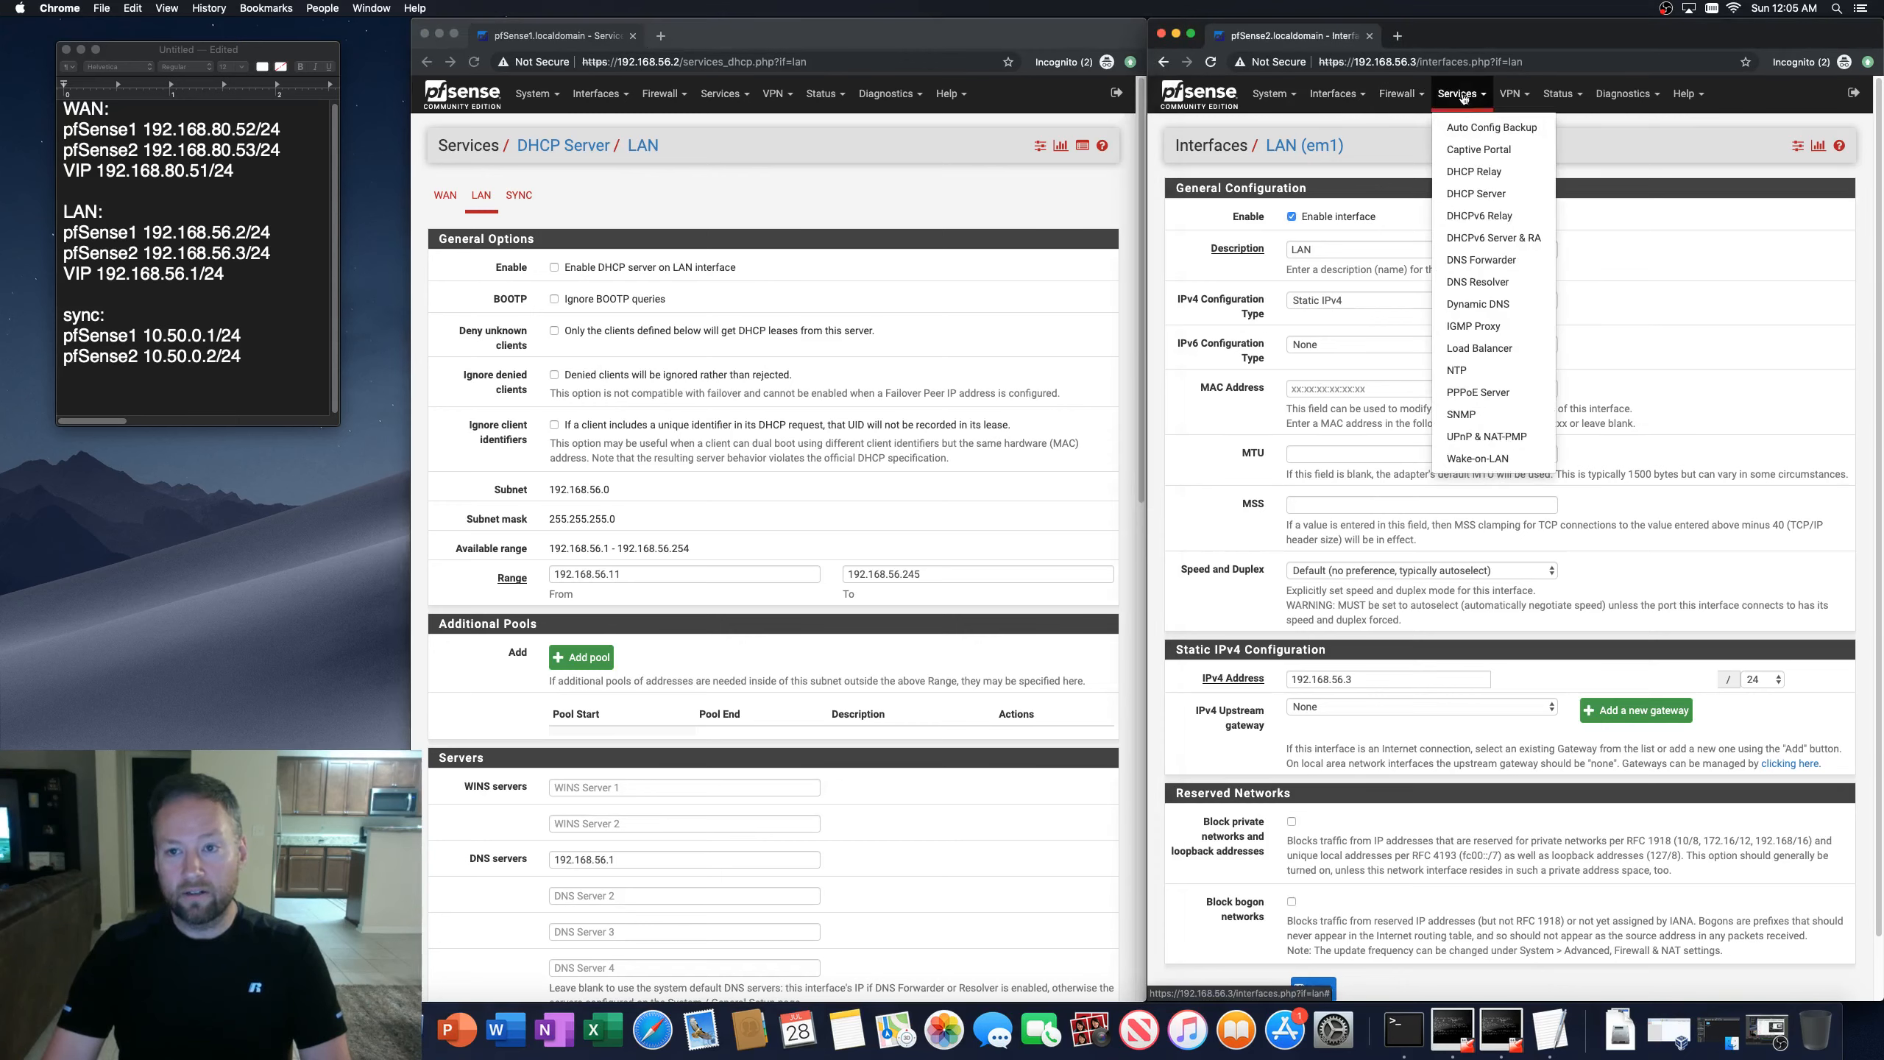
click(1471, 195)
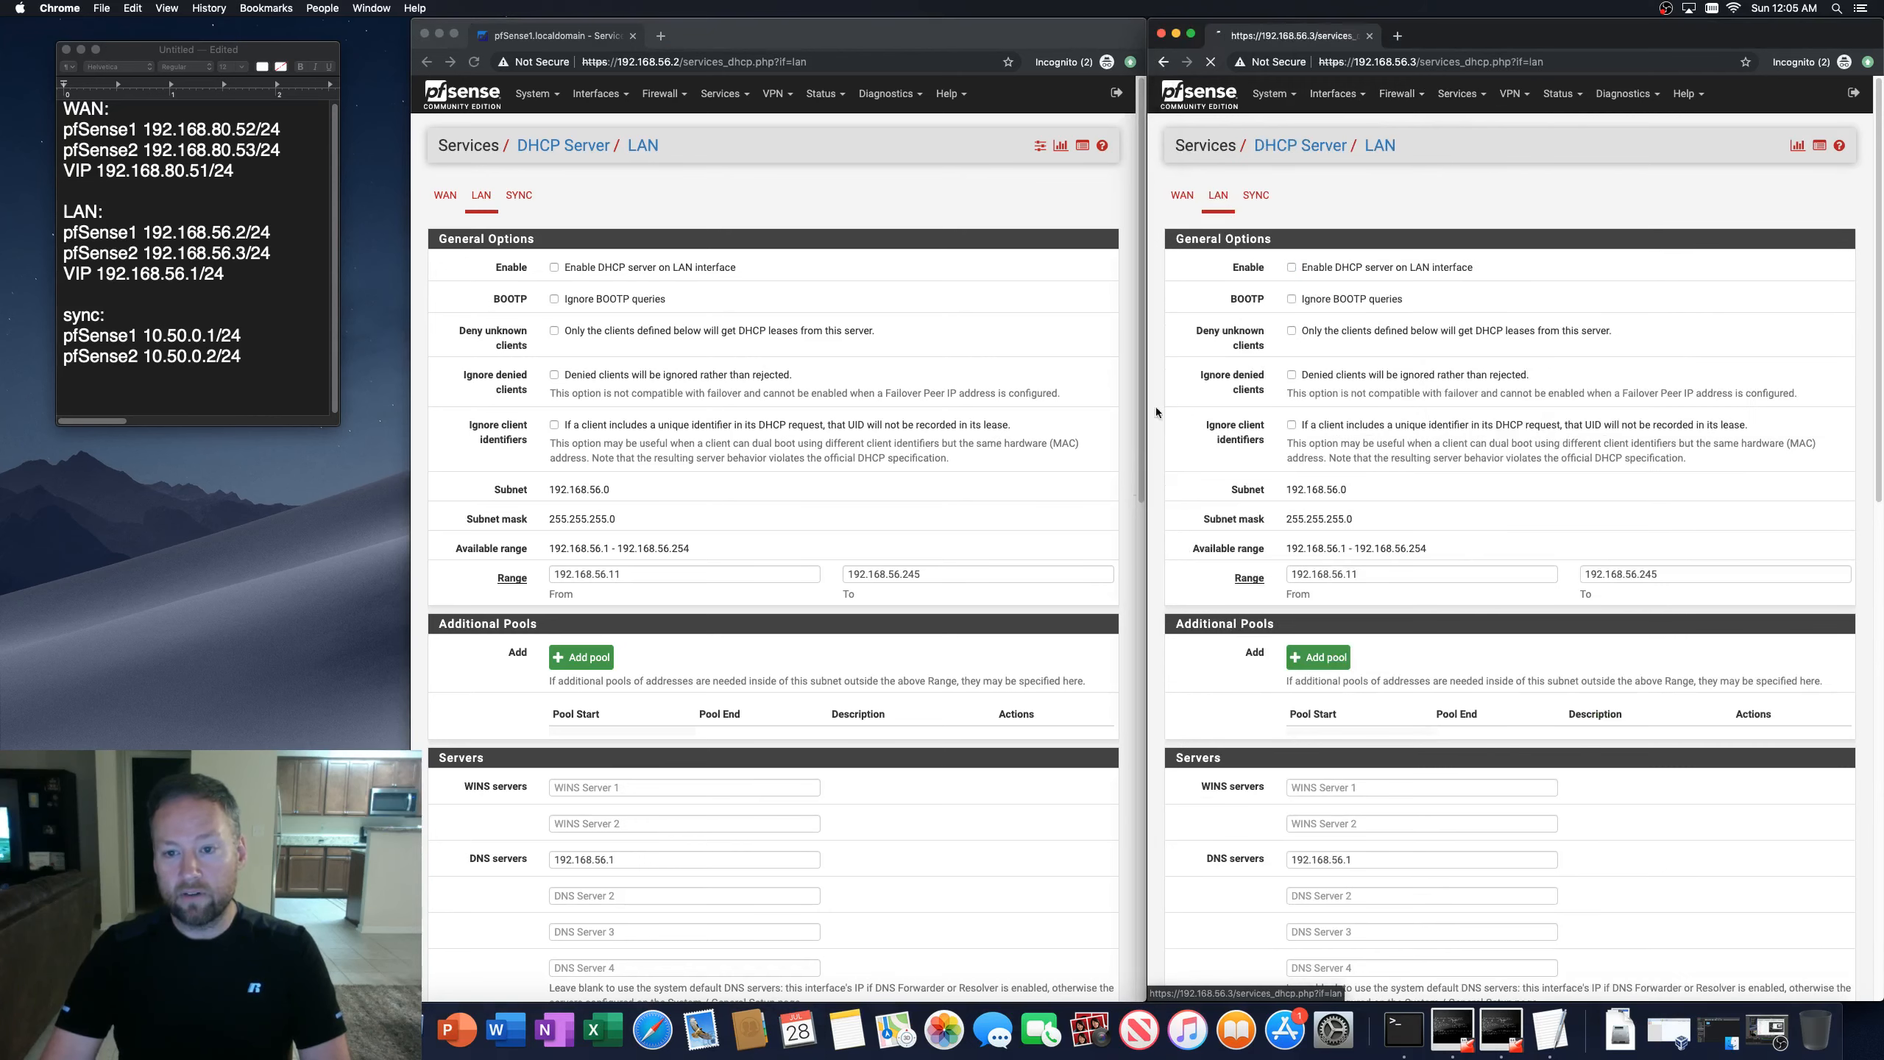
scroll(1151, 548, down, 5)
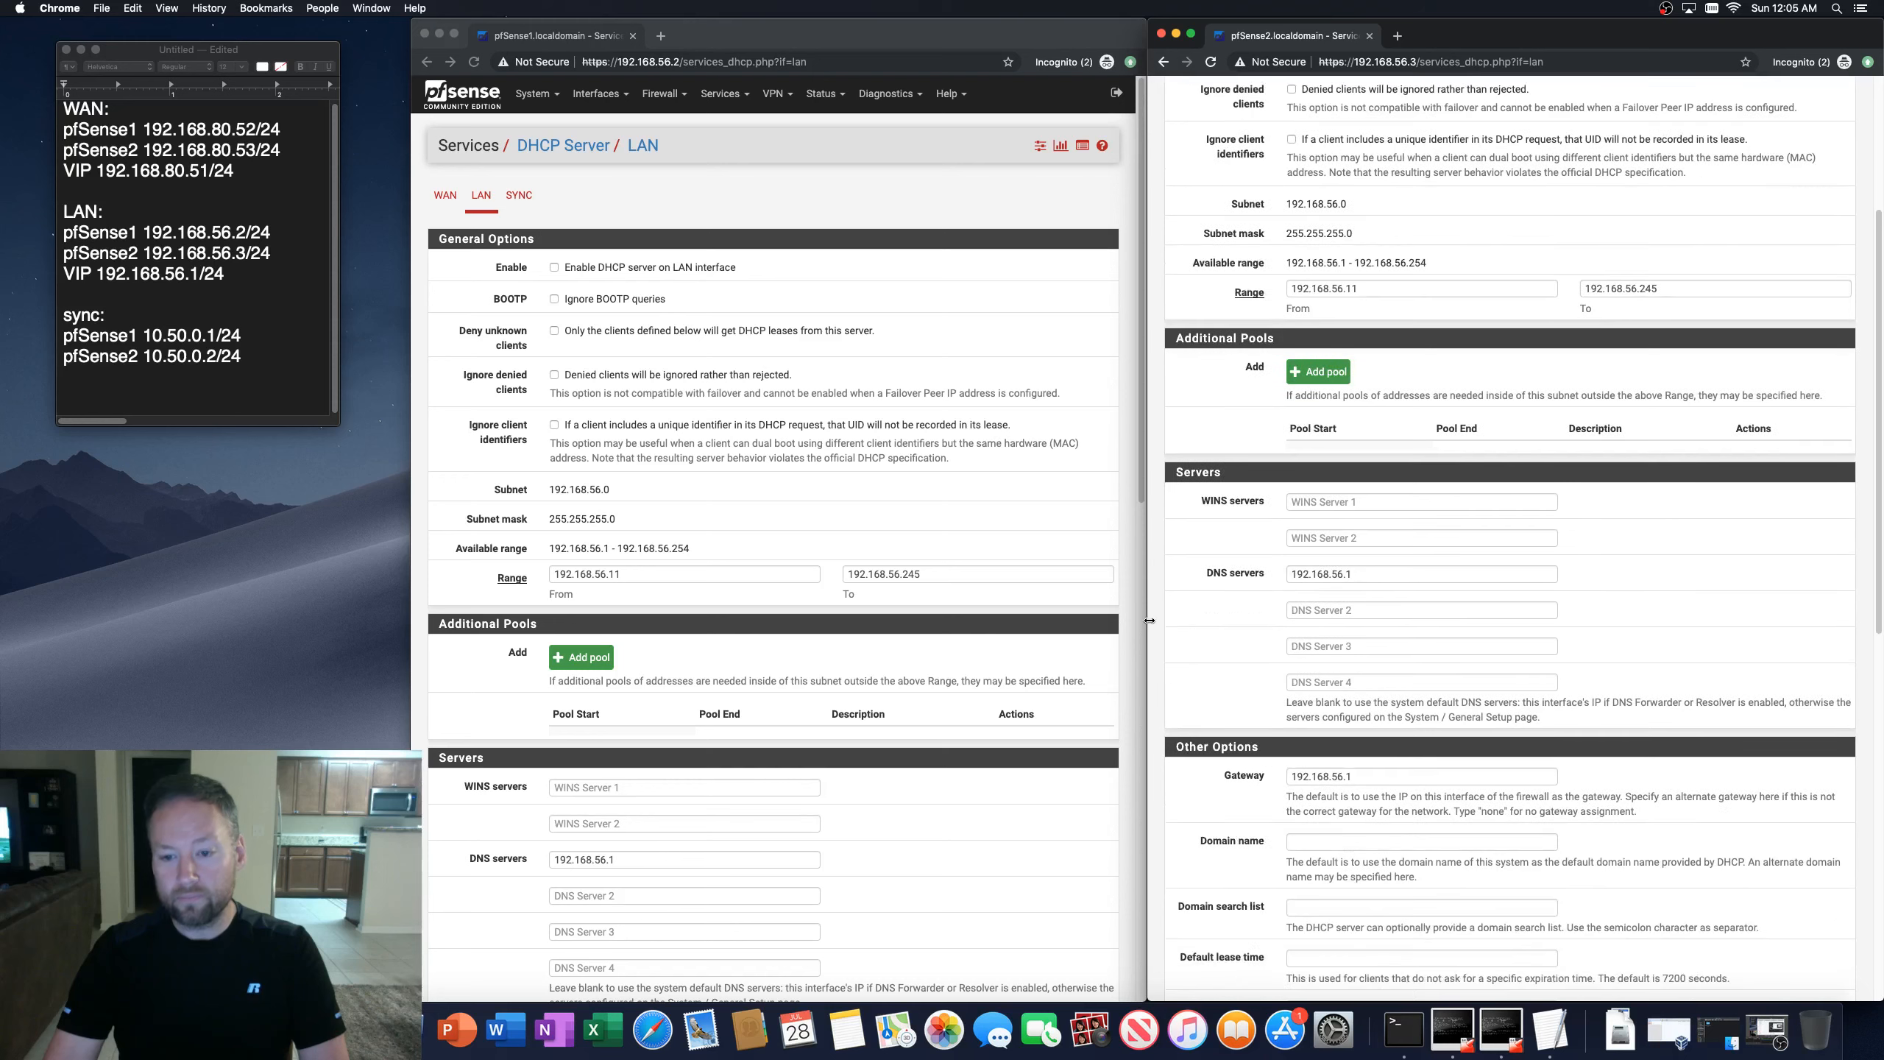
scroll(1172, 594, down, 2)
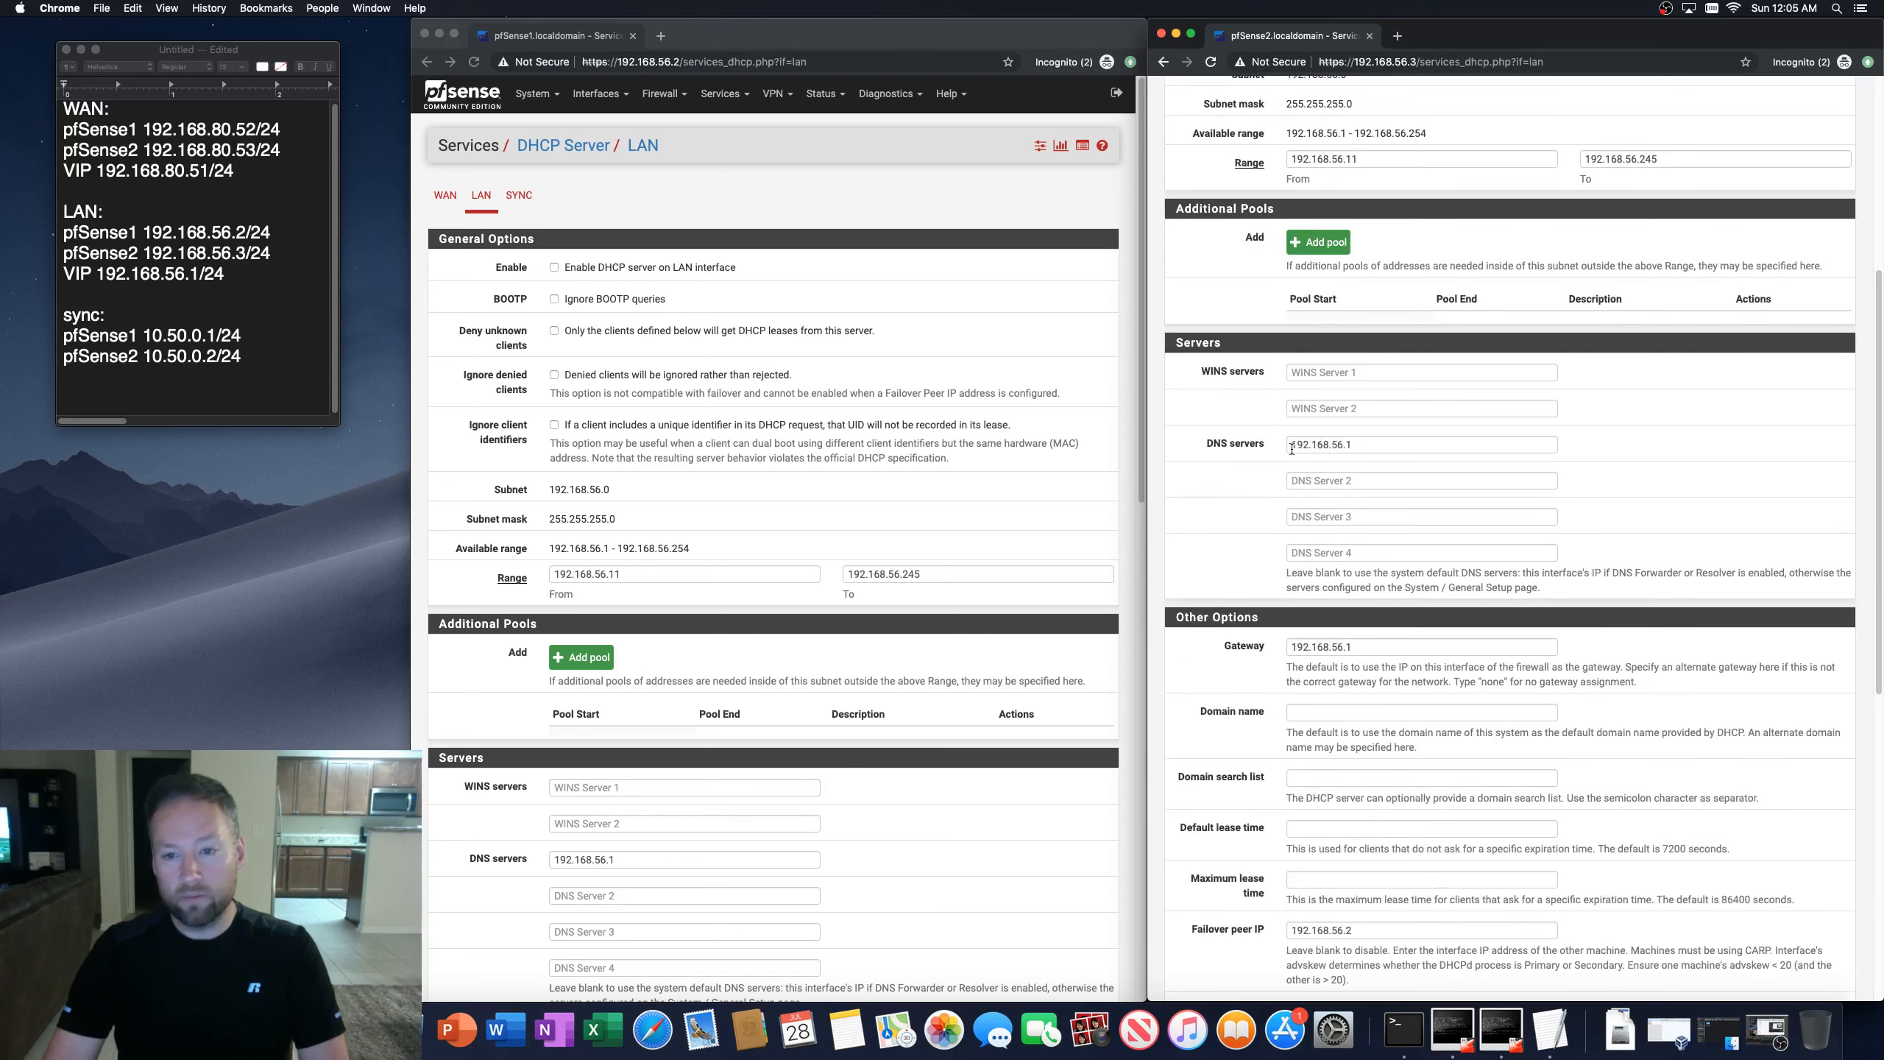
scroll(1235, 751, down, 2)
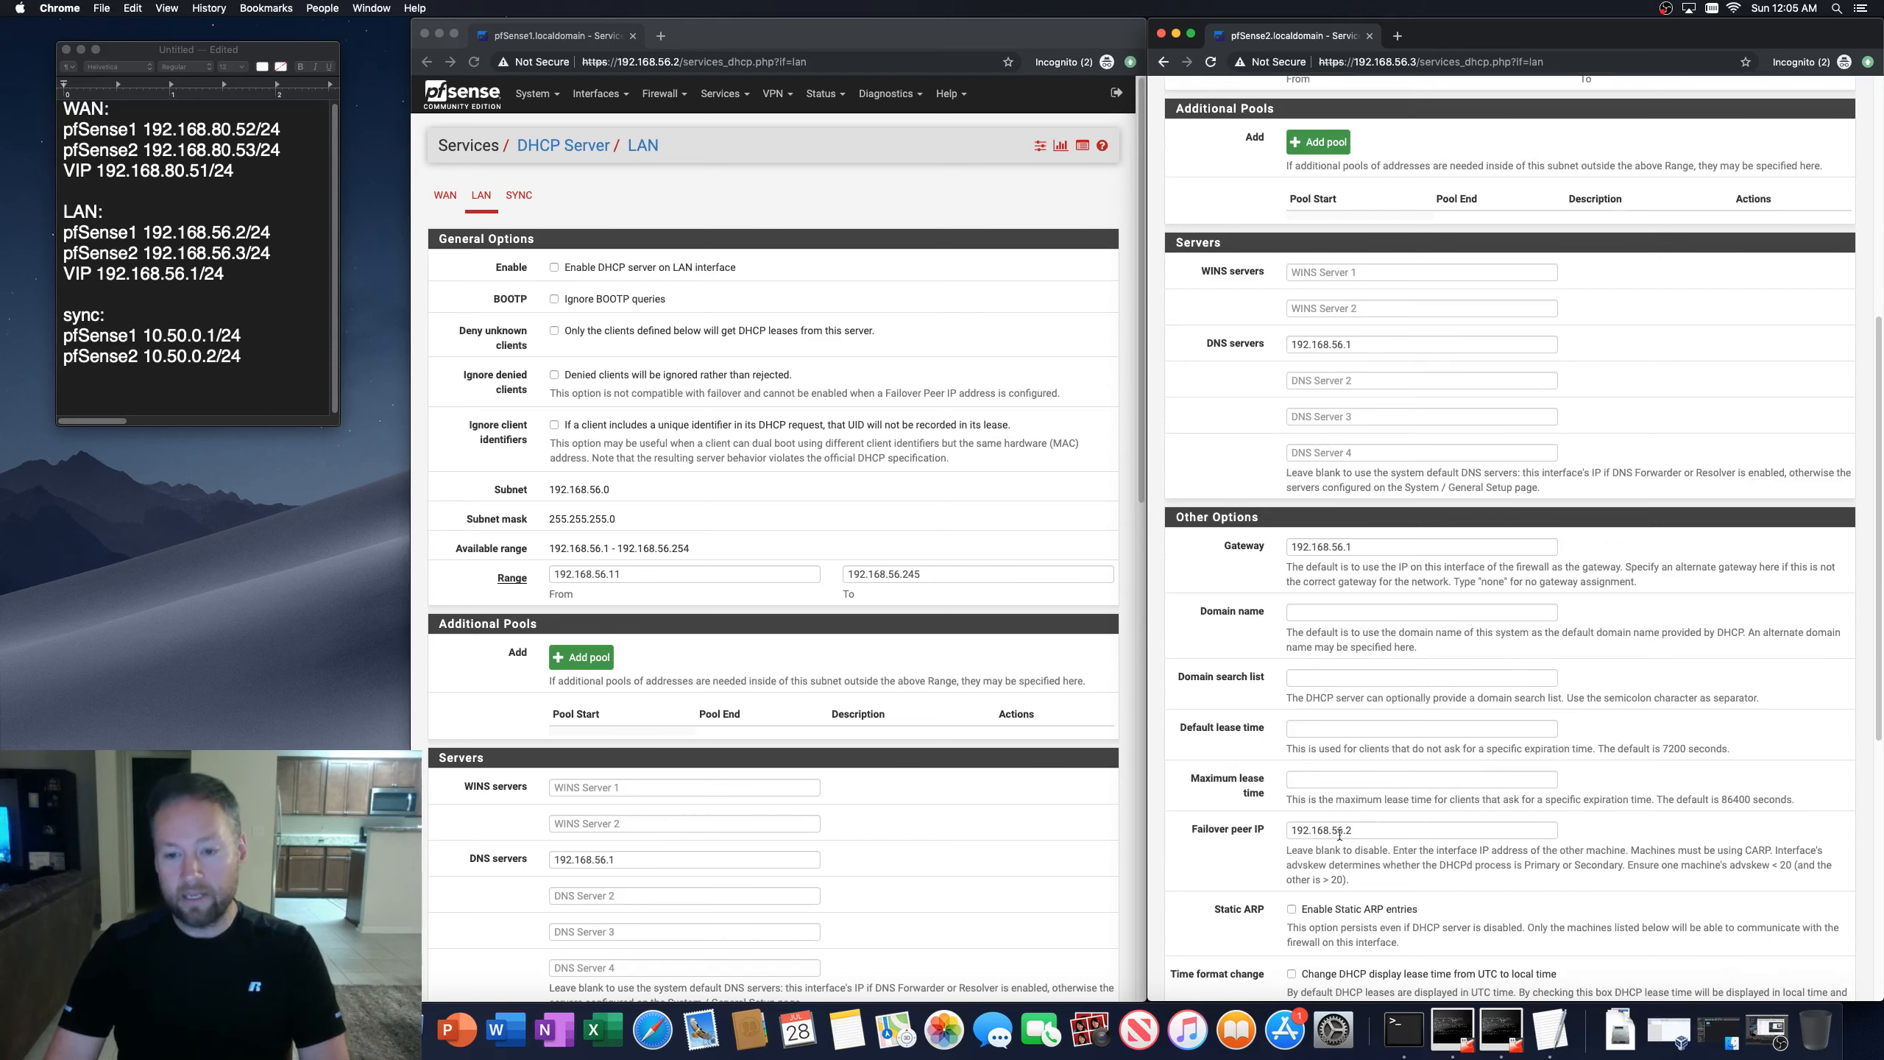
Step: Scroll through the second firewall's LAN DHCP server settings to check the failover peer and remaining options
scroll(1372, 842, down, 5)
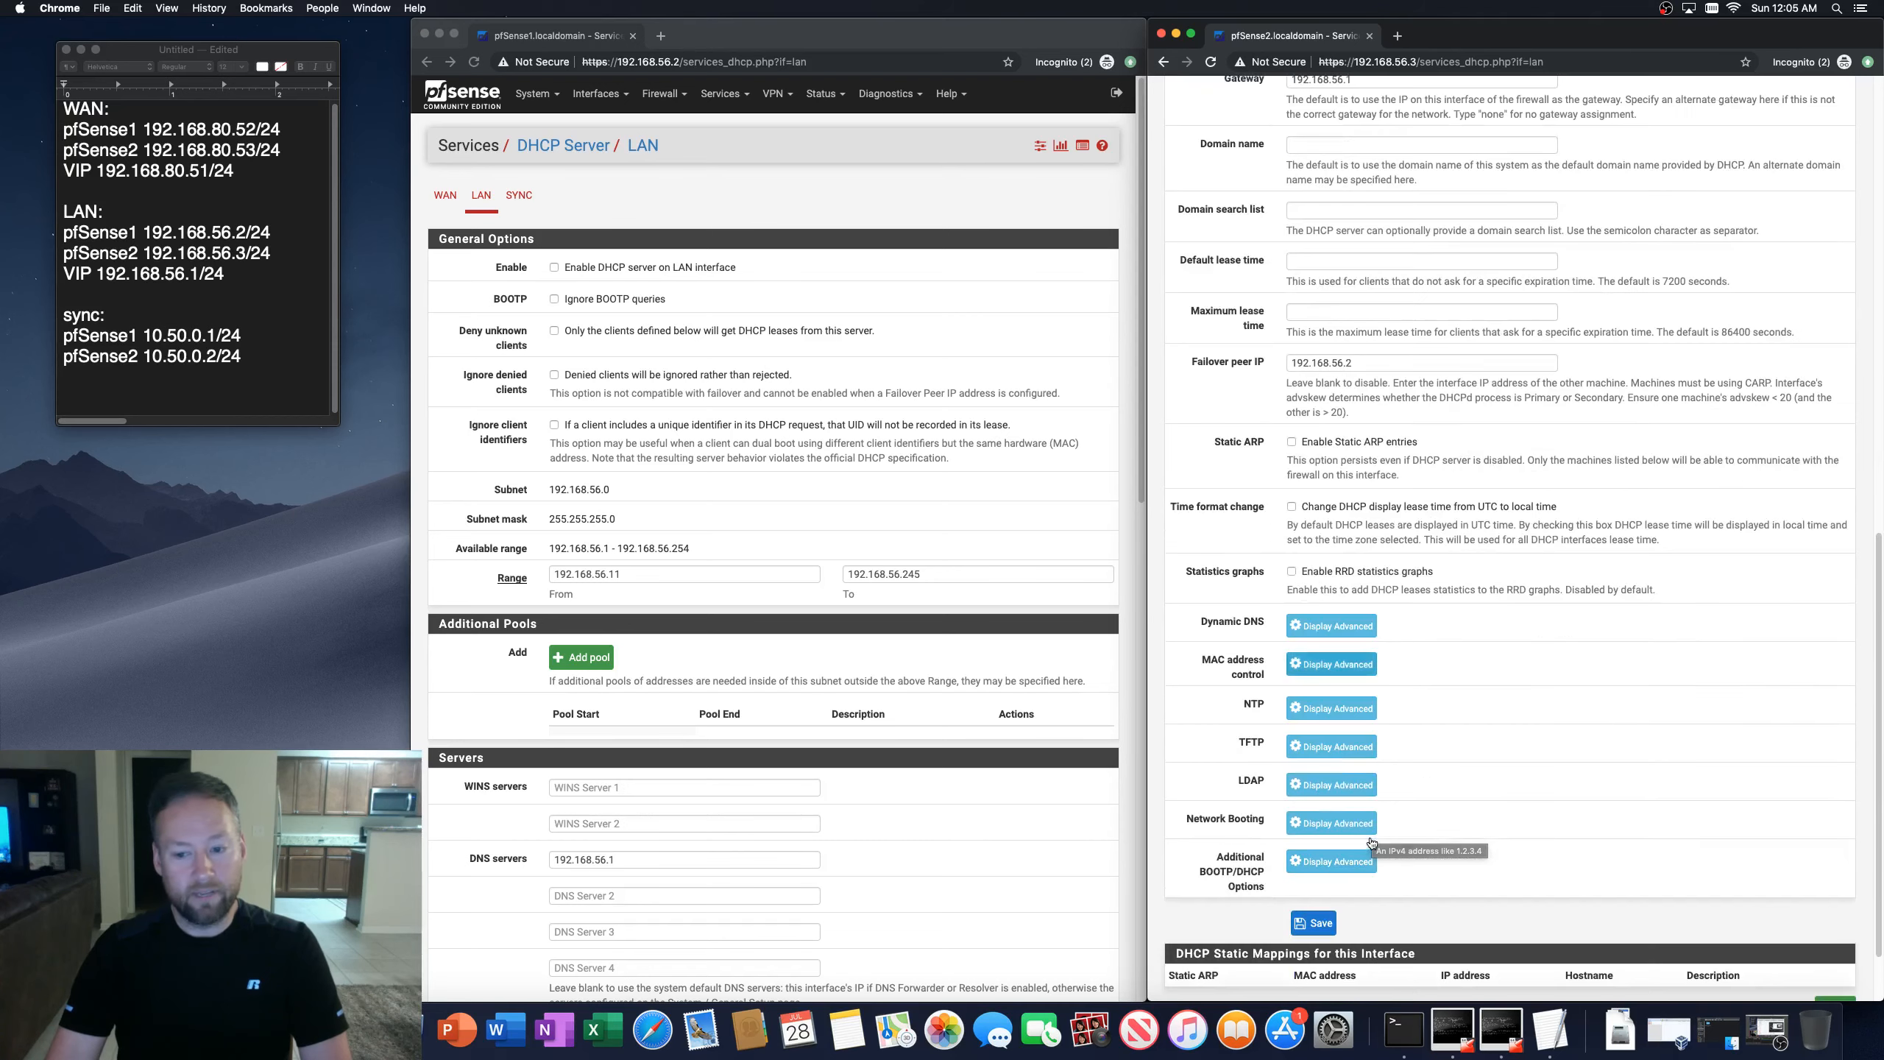
scroll(1372, 843, up, 15)
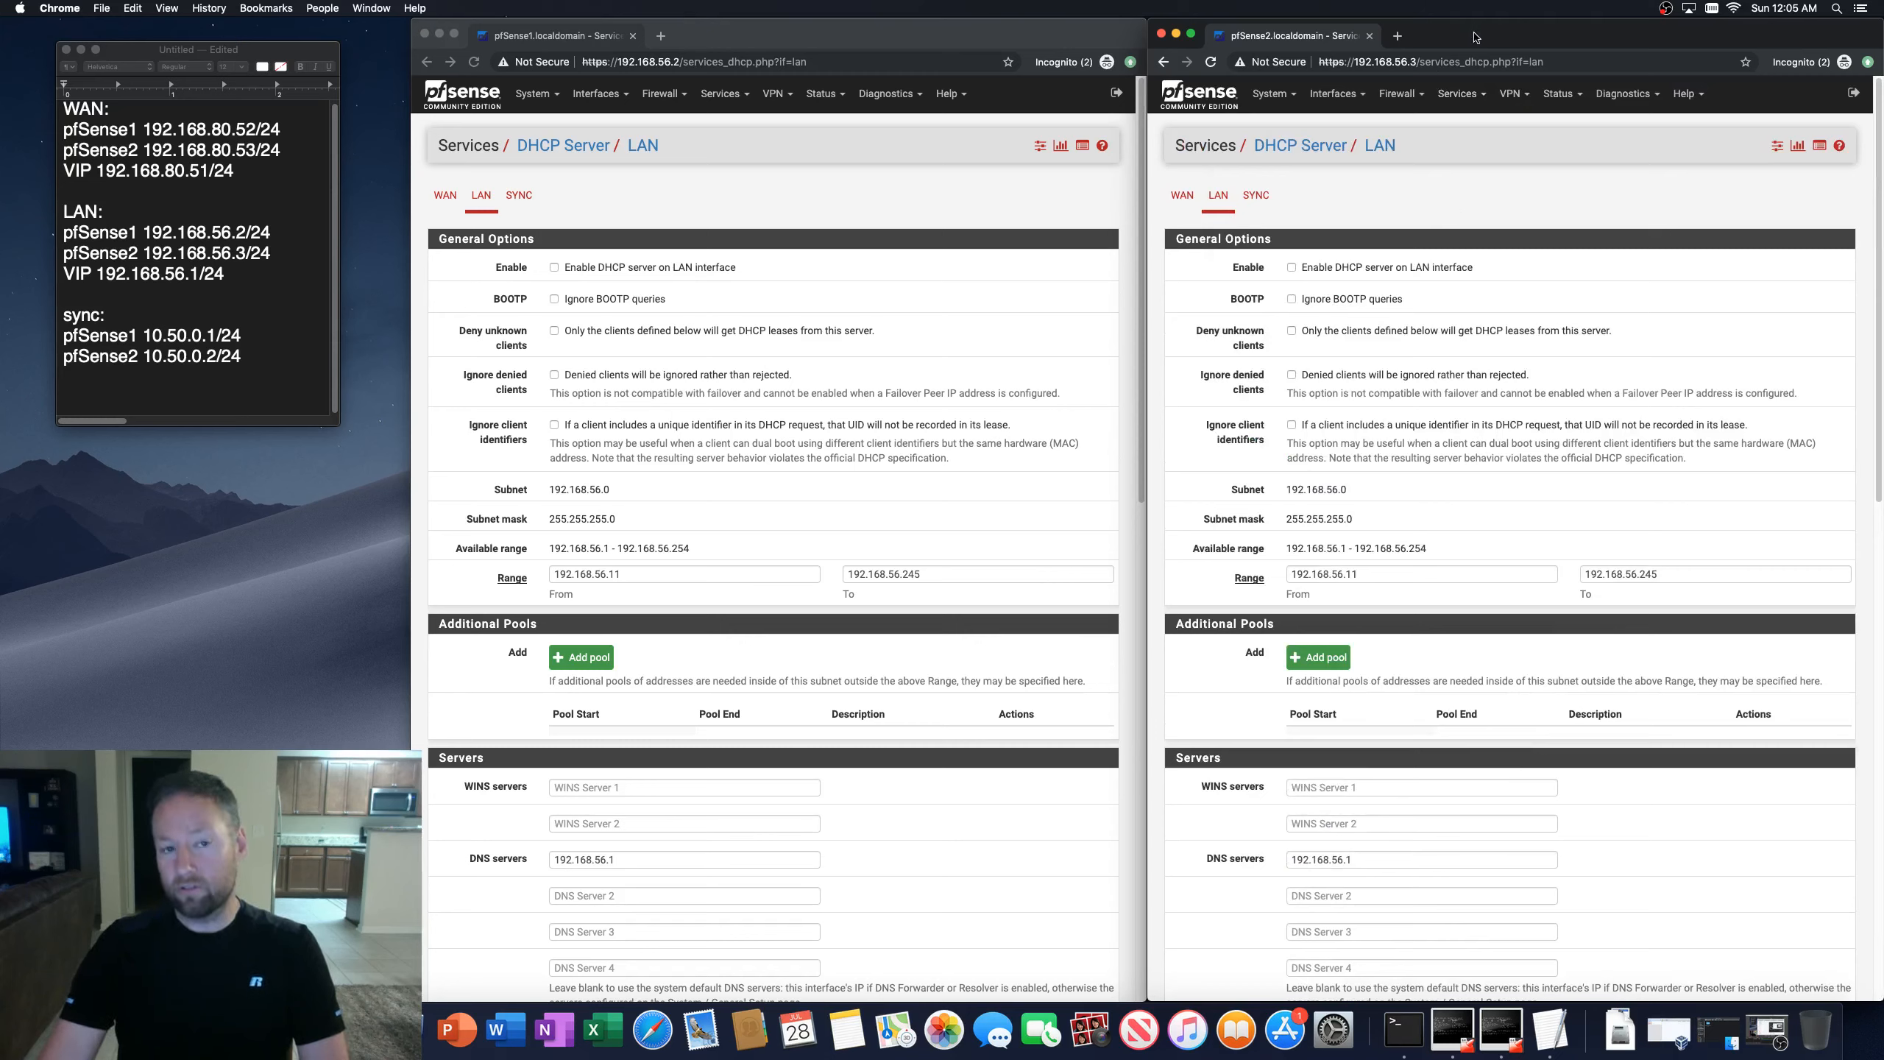
click(425, 567)
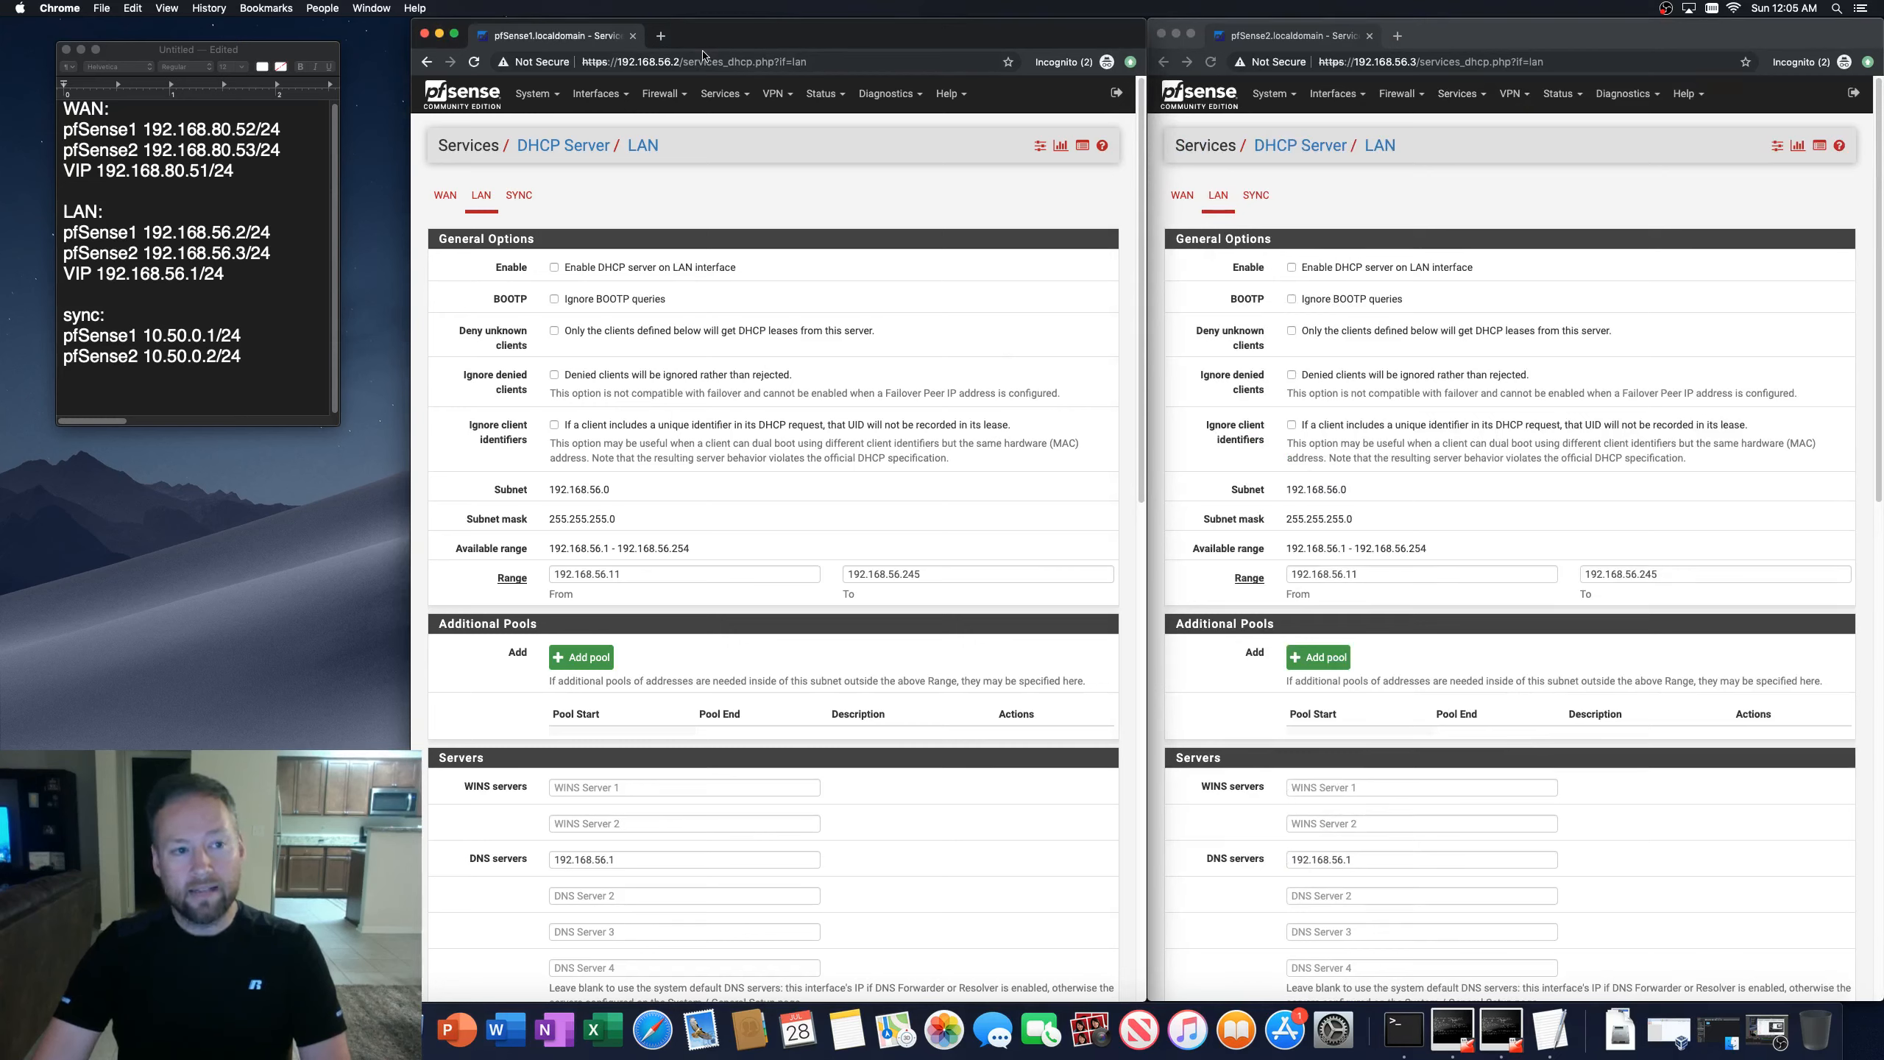
Step: Switch the first firewall's outbound NAT mode to Manual Outbound NAT, save and apply the changes
click(661, 96)
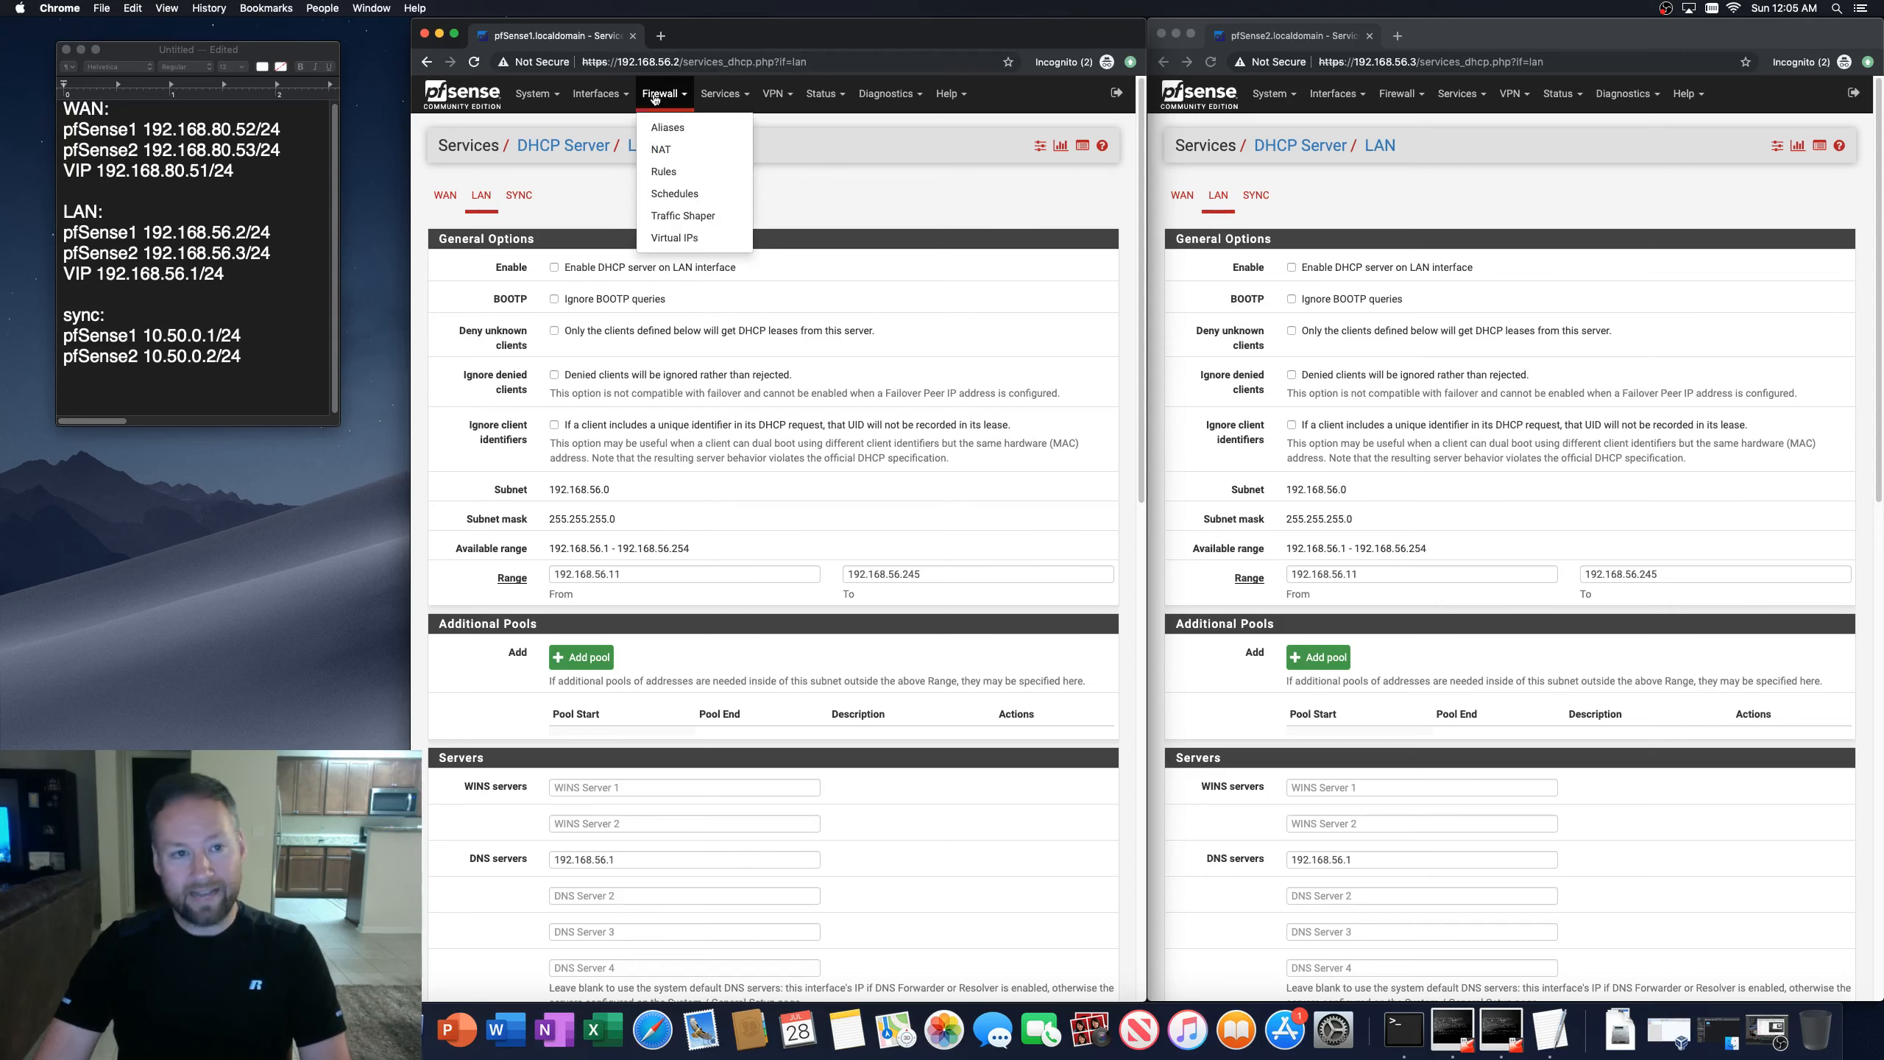
click(661, 150)
click(564, 196)
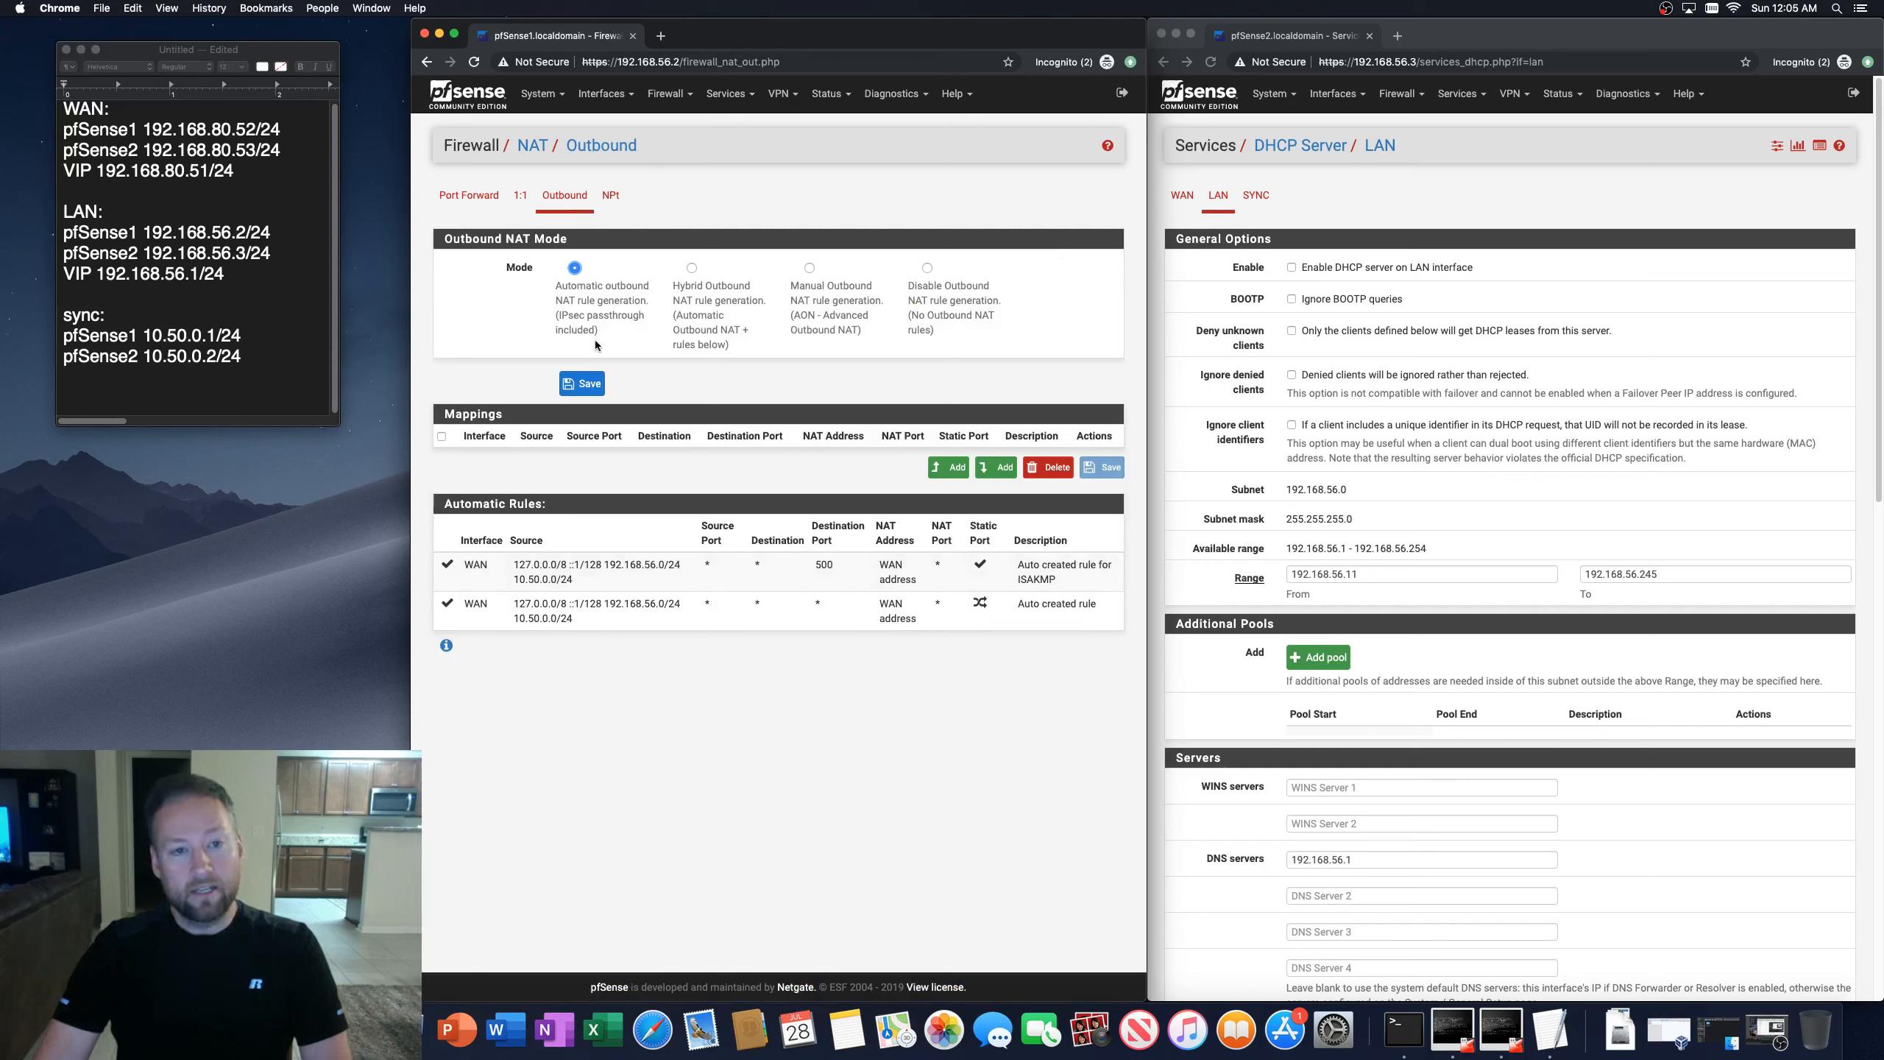
click(809, 268)
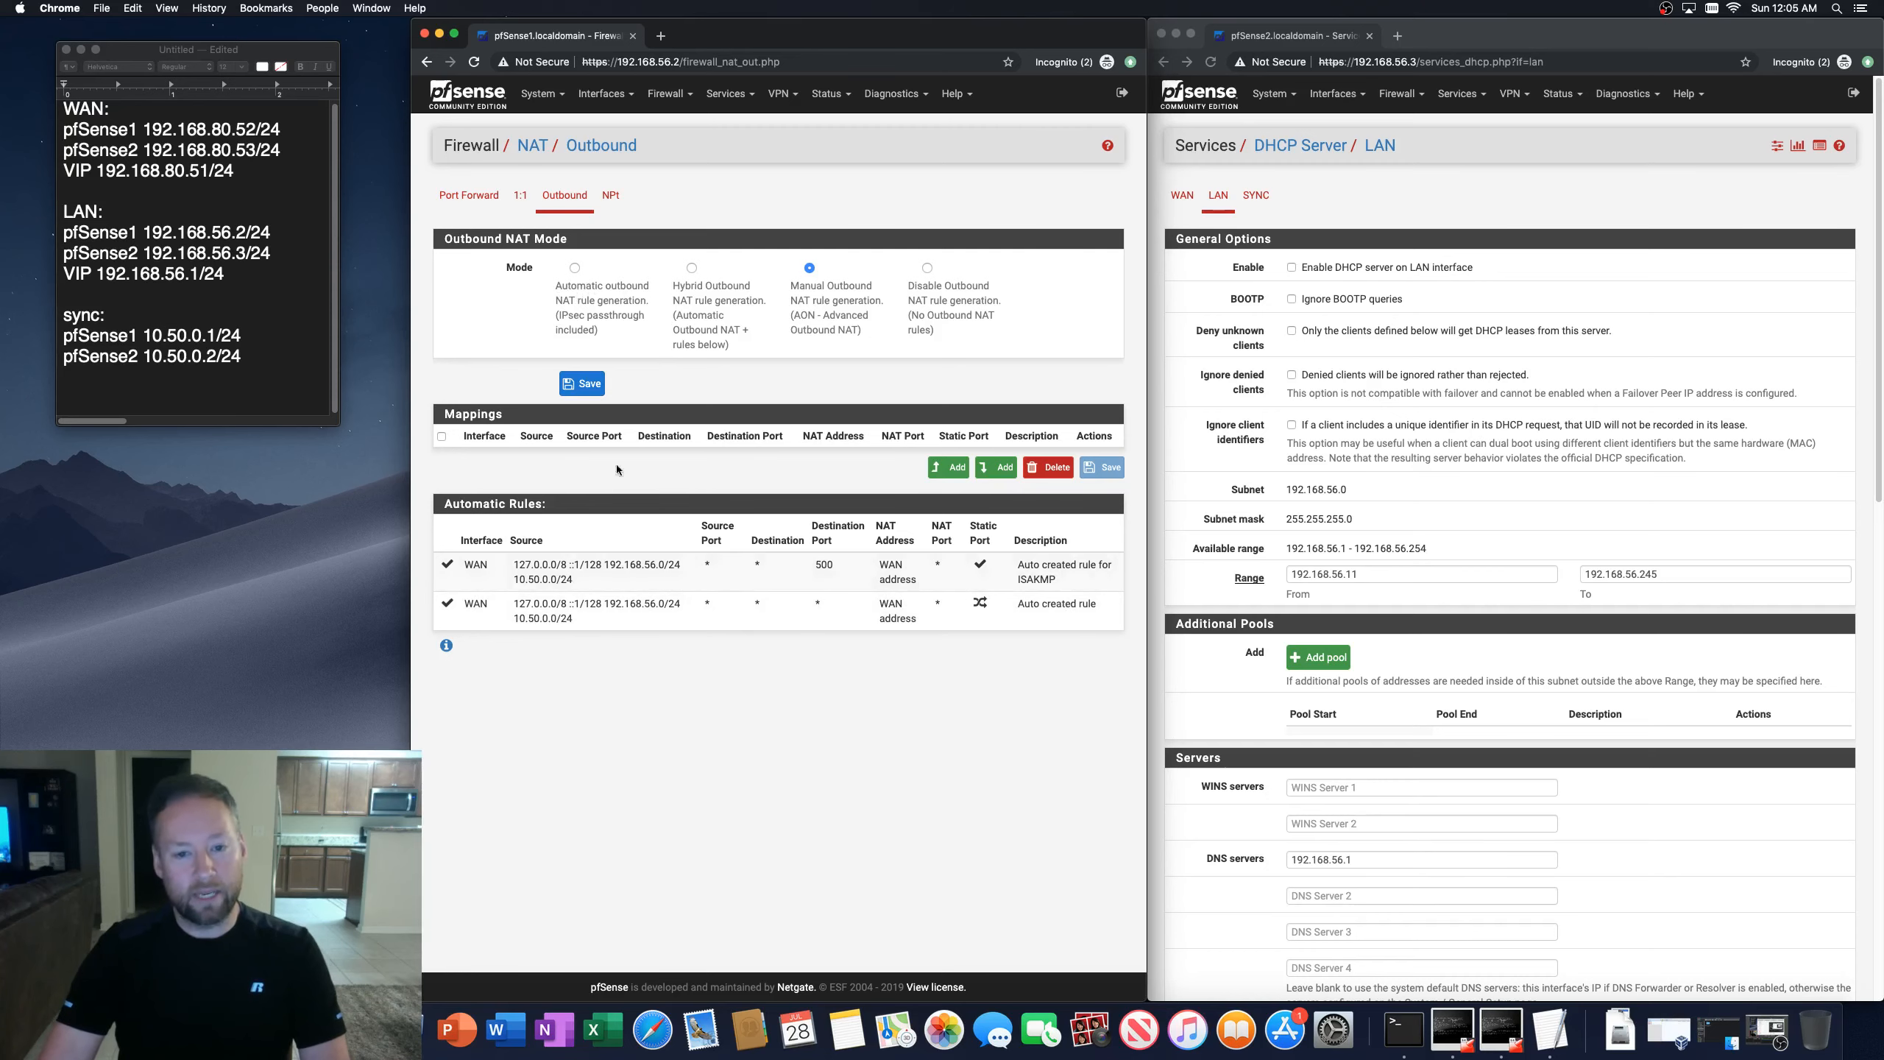
click(584, 387)
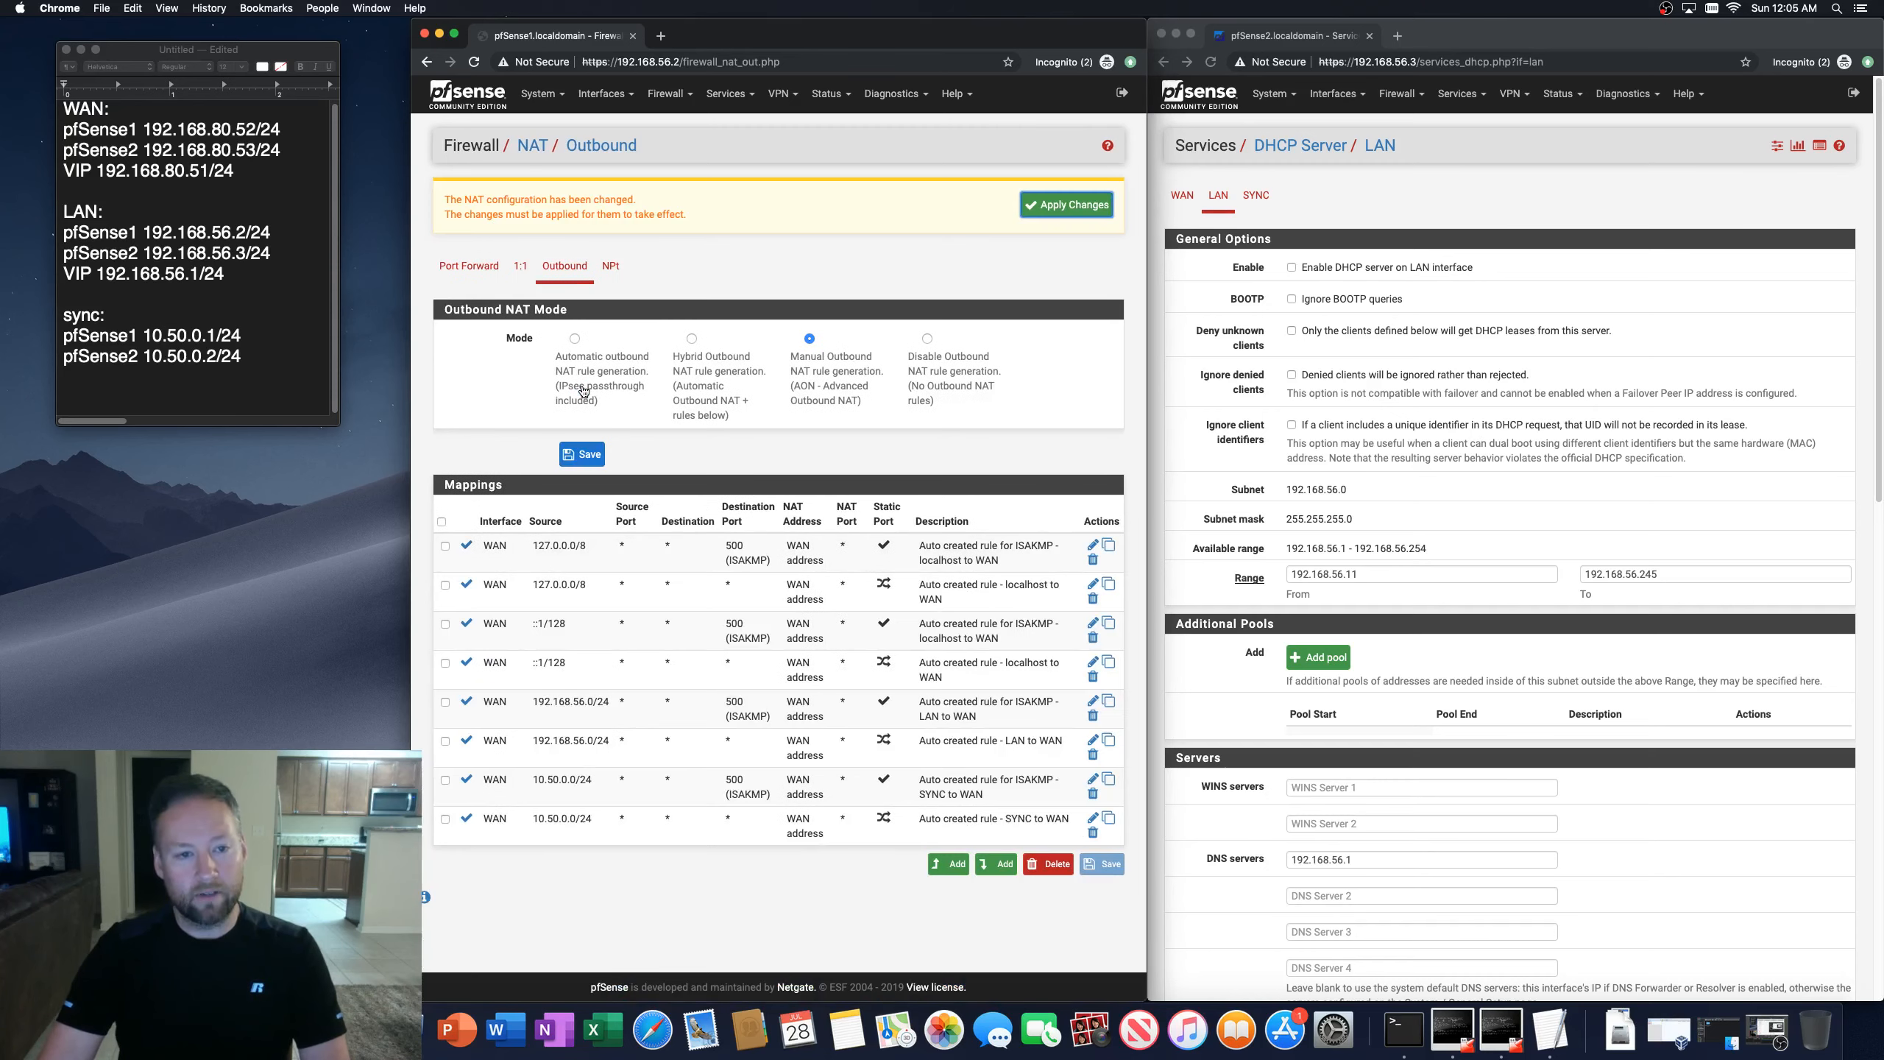
click(1036, 206)
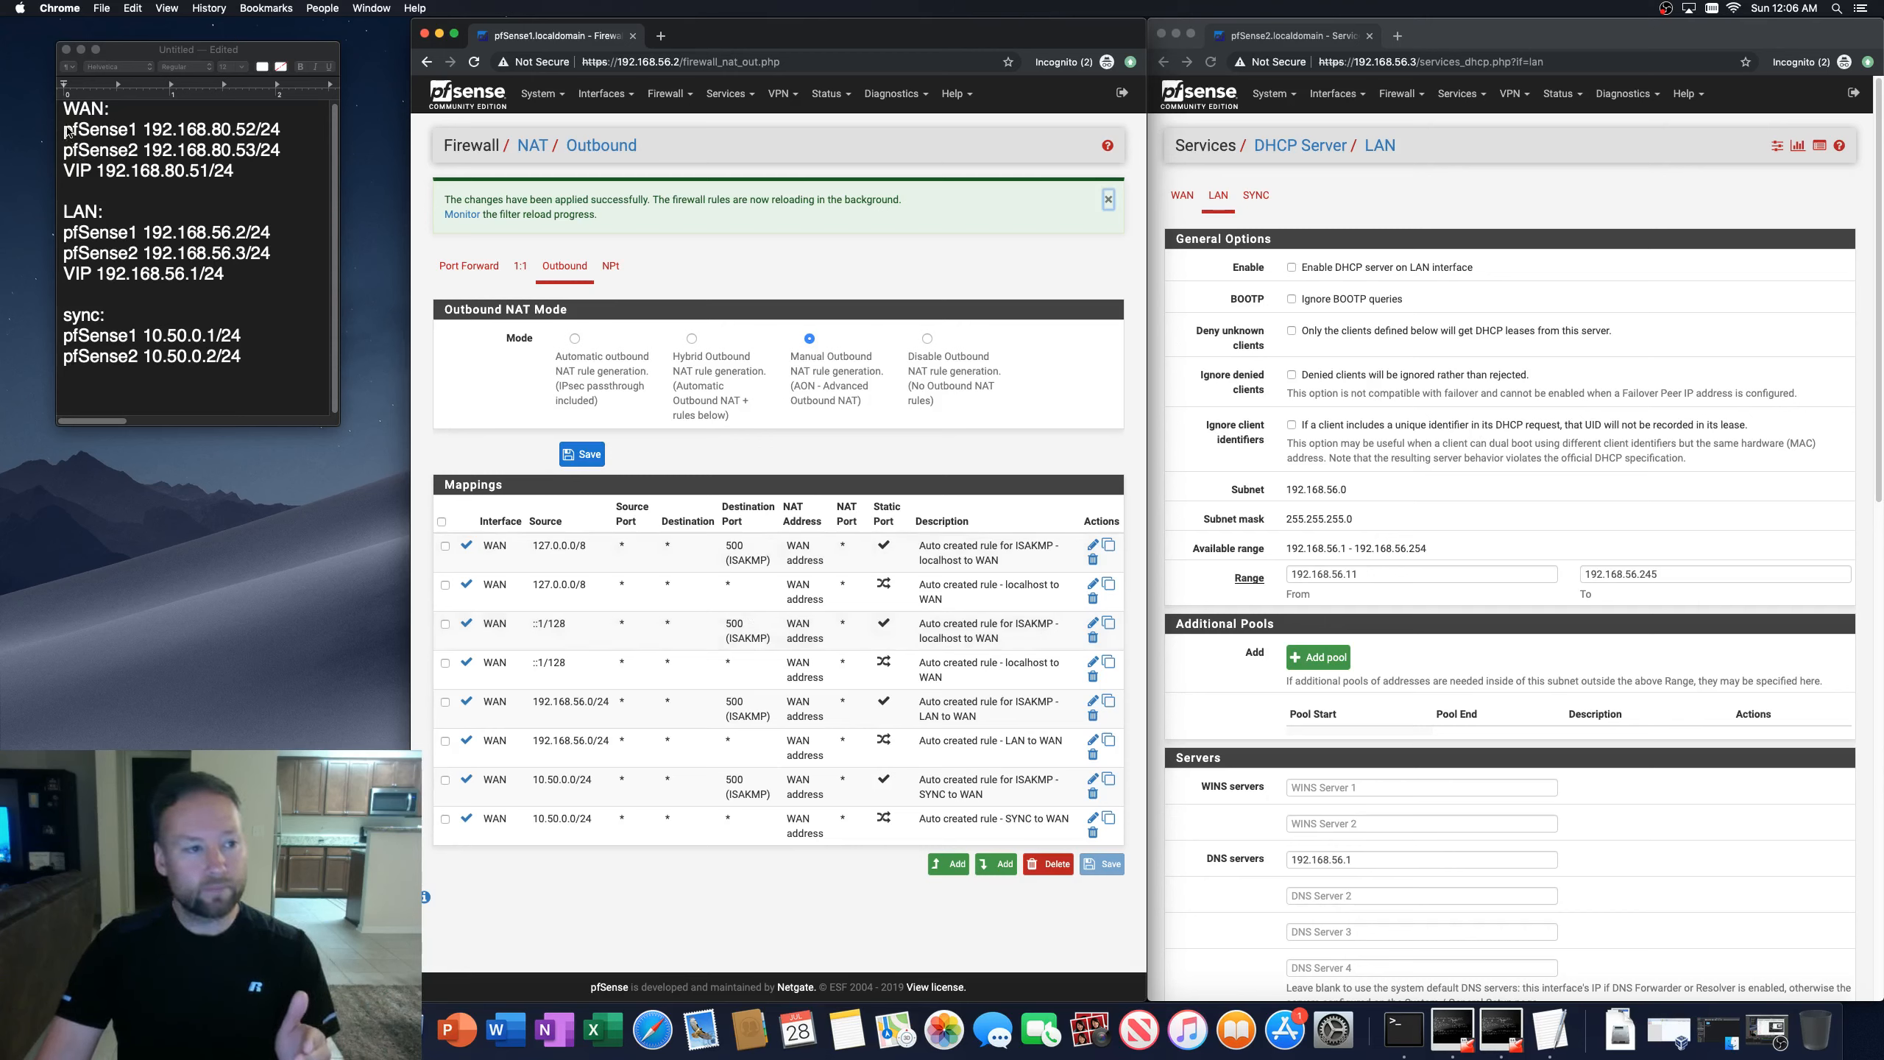
Step: Check the WAN VIP address in the notes document
click(148, 130)
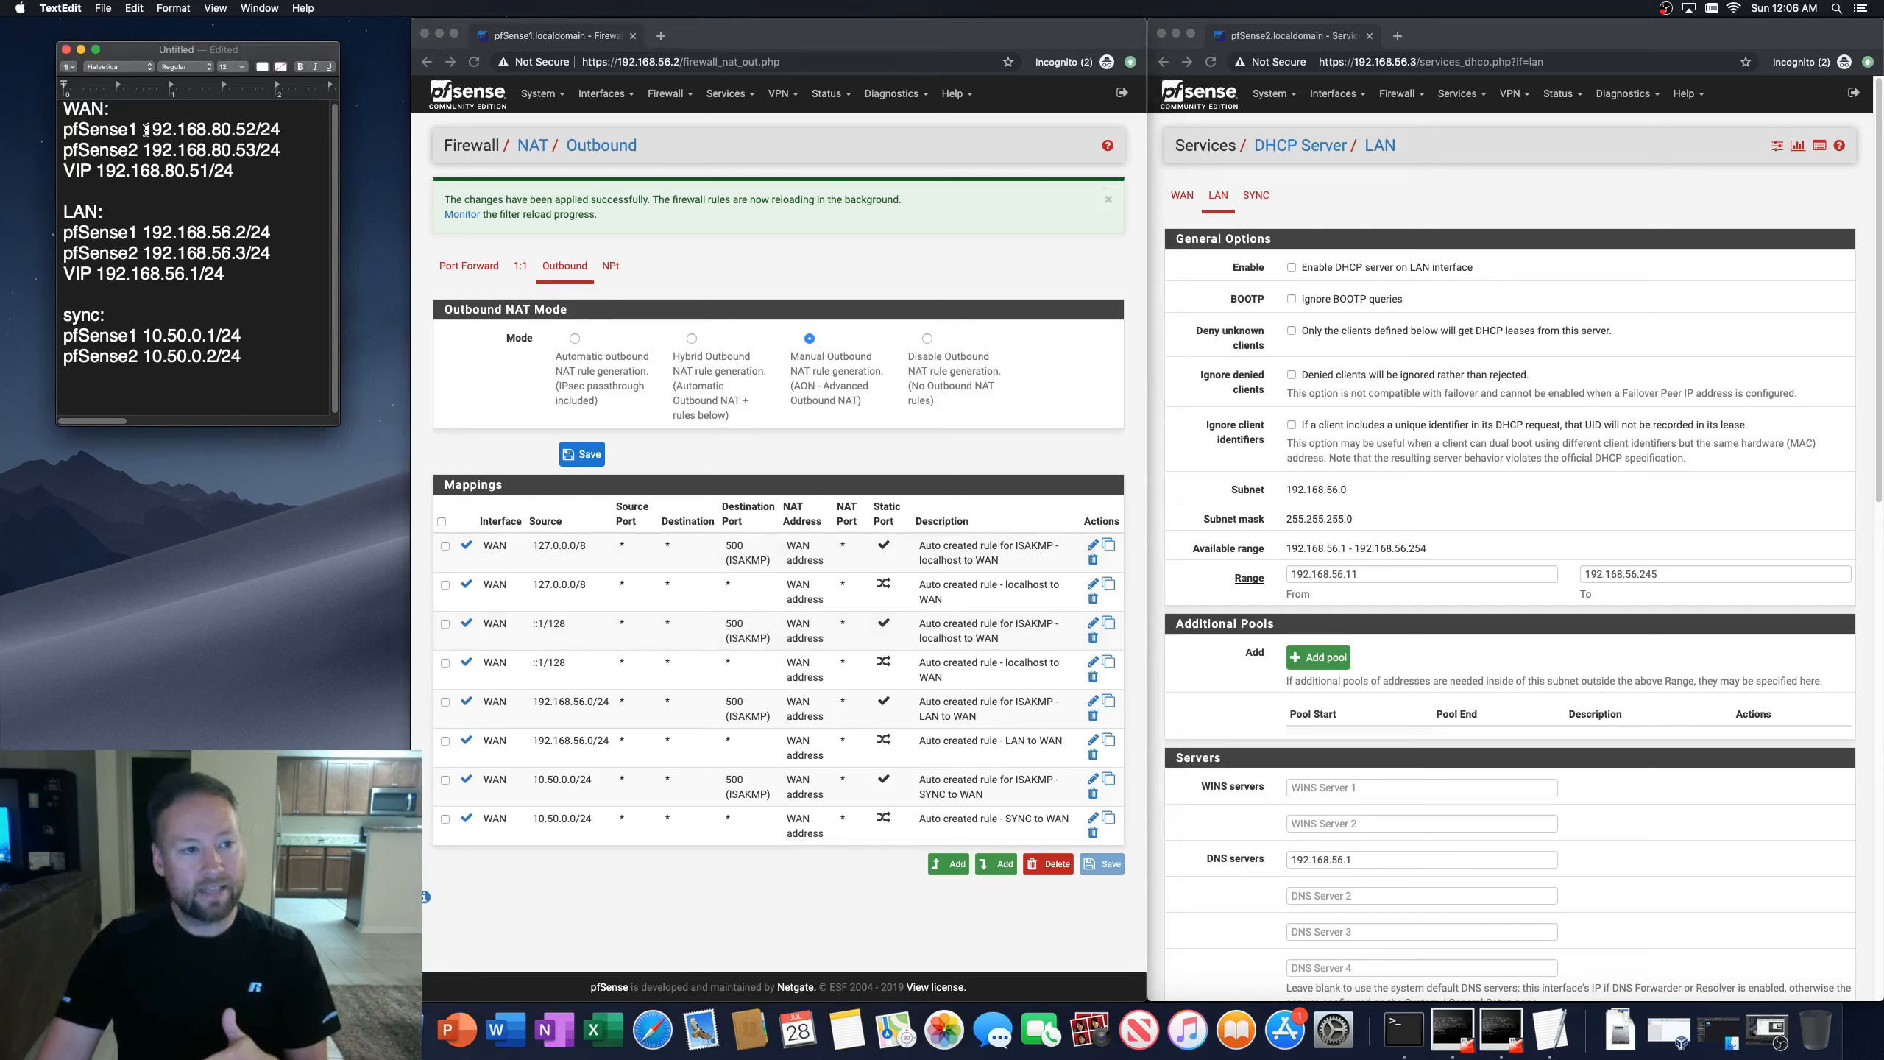
drag(146, 131, 253, 126)
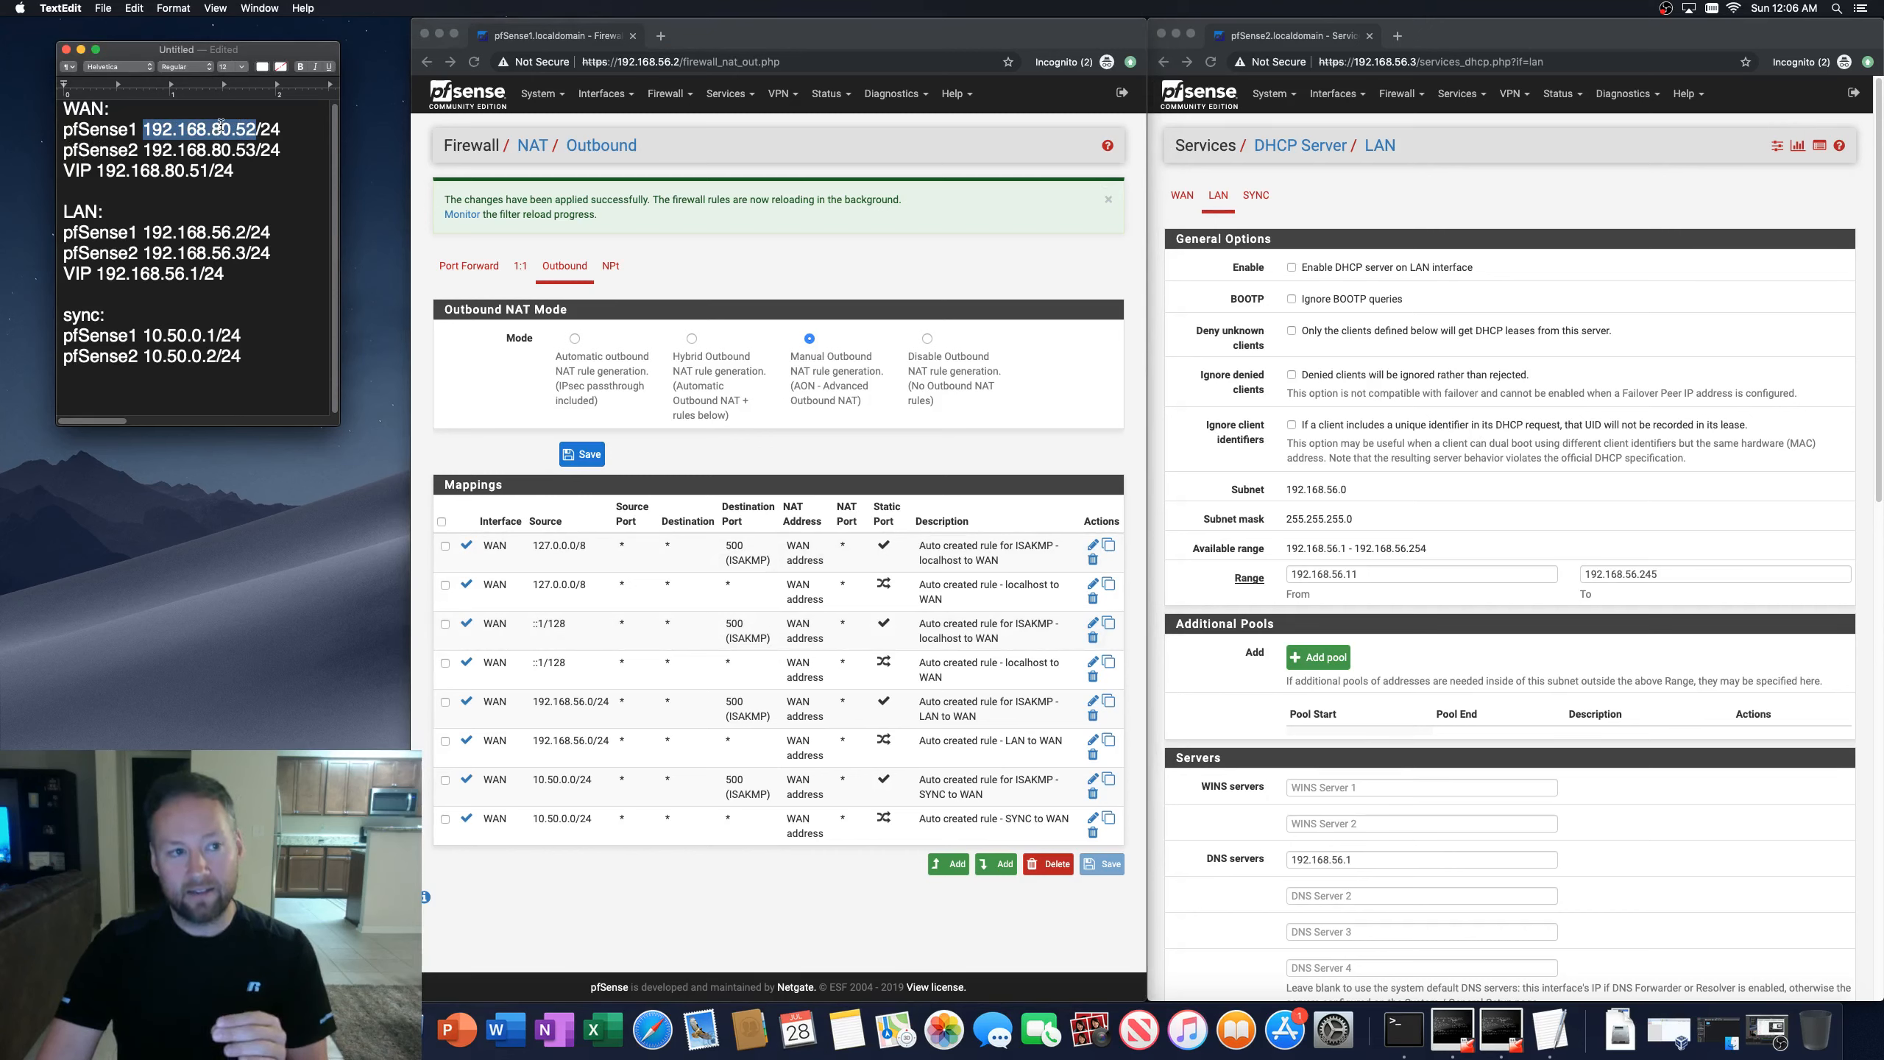
drag(98, 170, 202, 166)
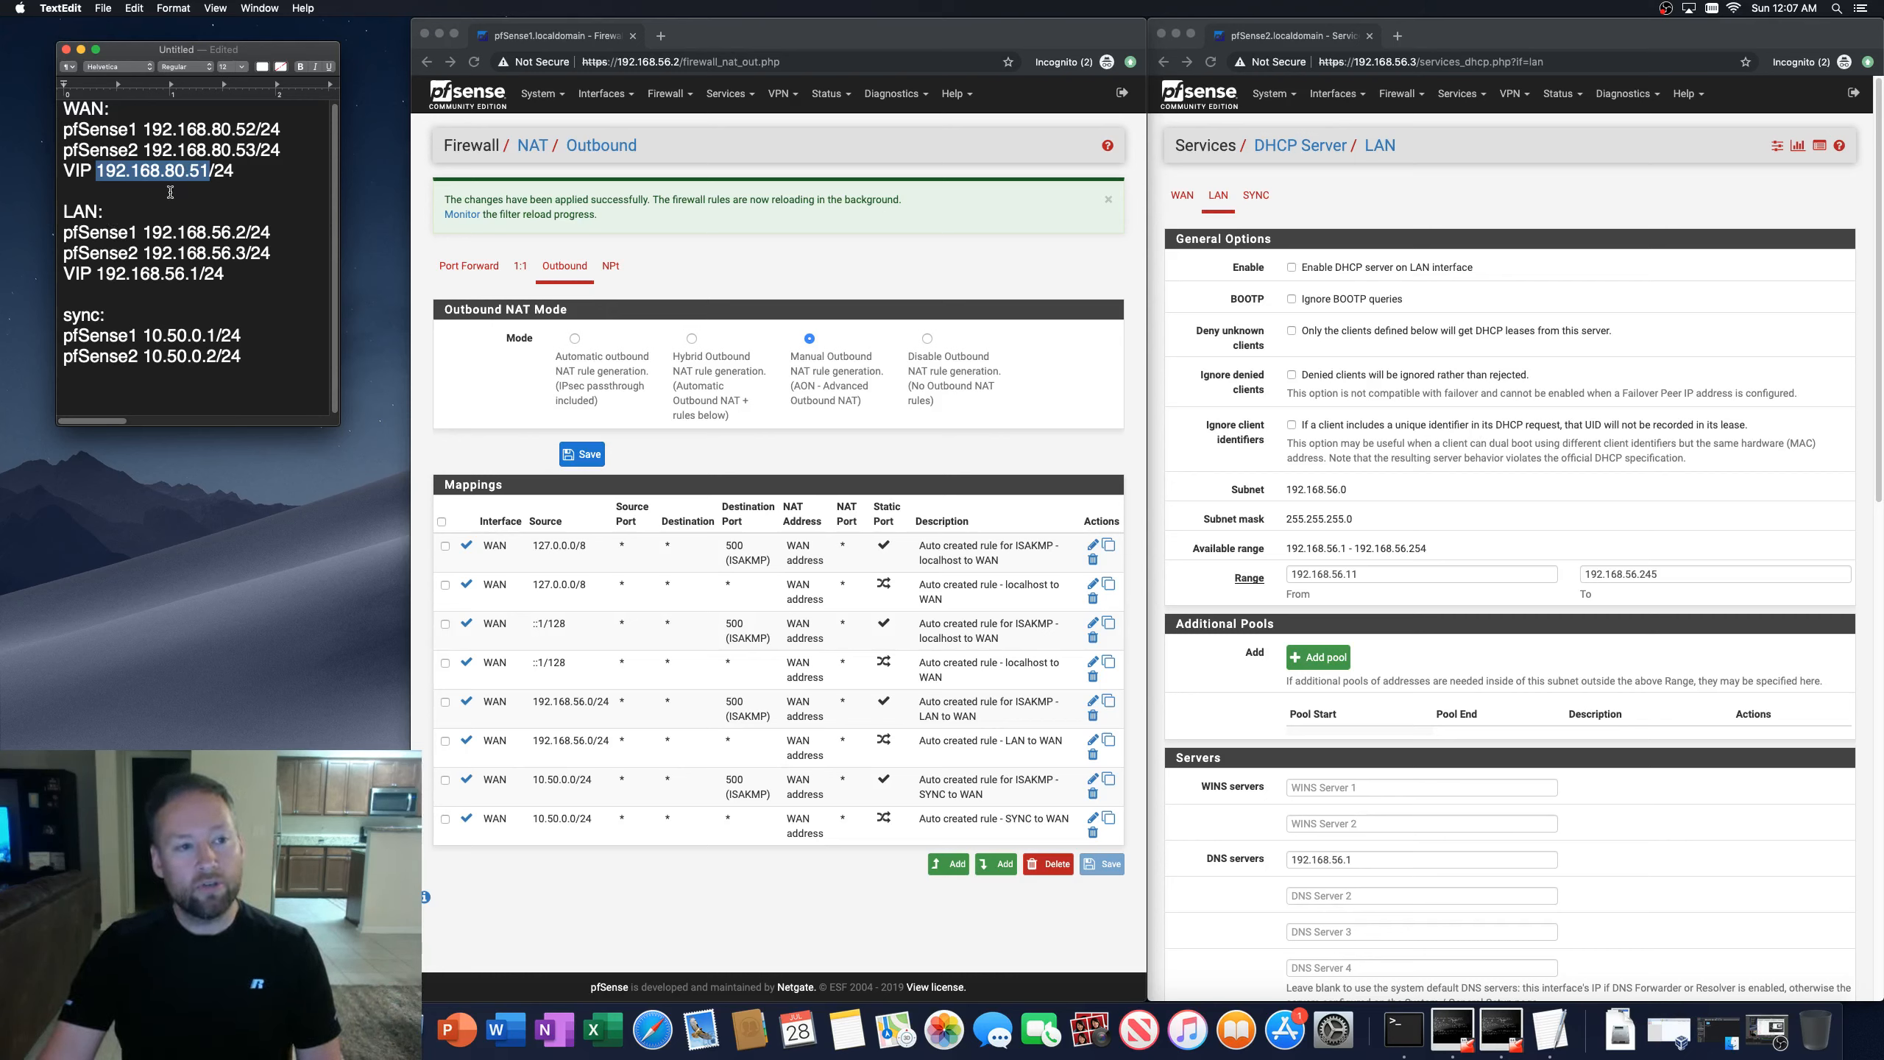
click(780, 892)
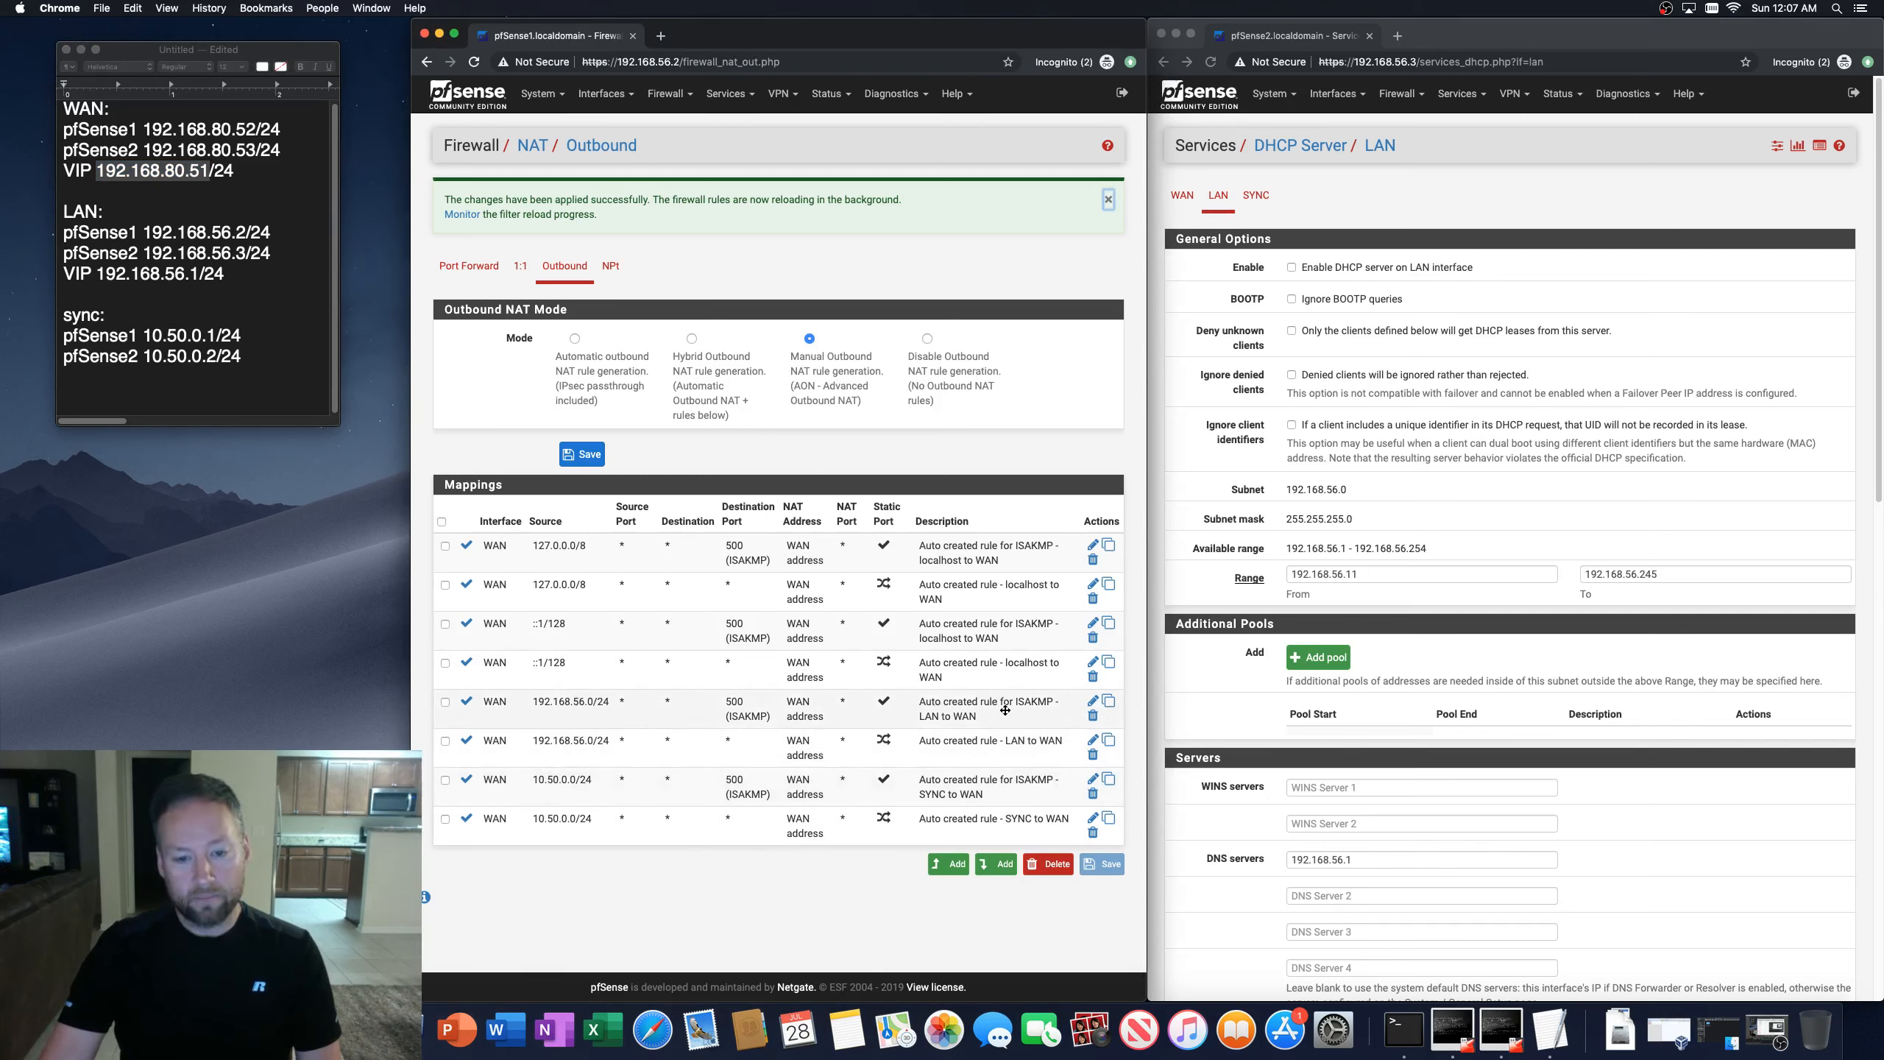
Step: Set the translation address of the ISAKMP LAN-to-WAN outbound NAT rule to 192.168.80.51 (WAN VIP) and save
click(1093, 701)
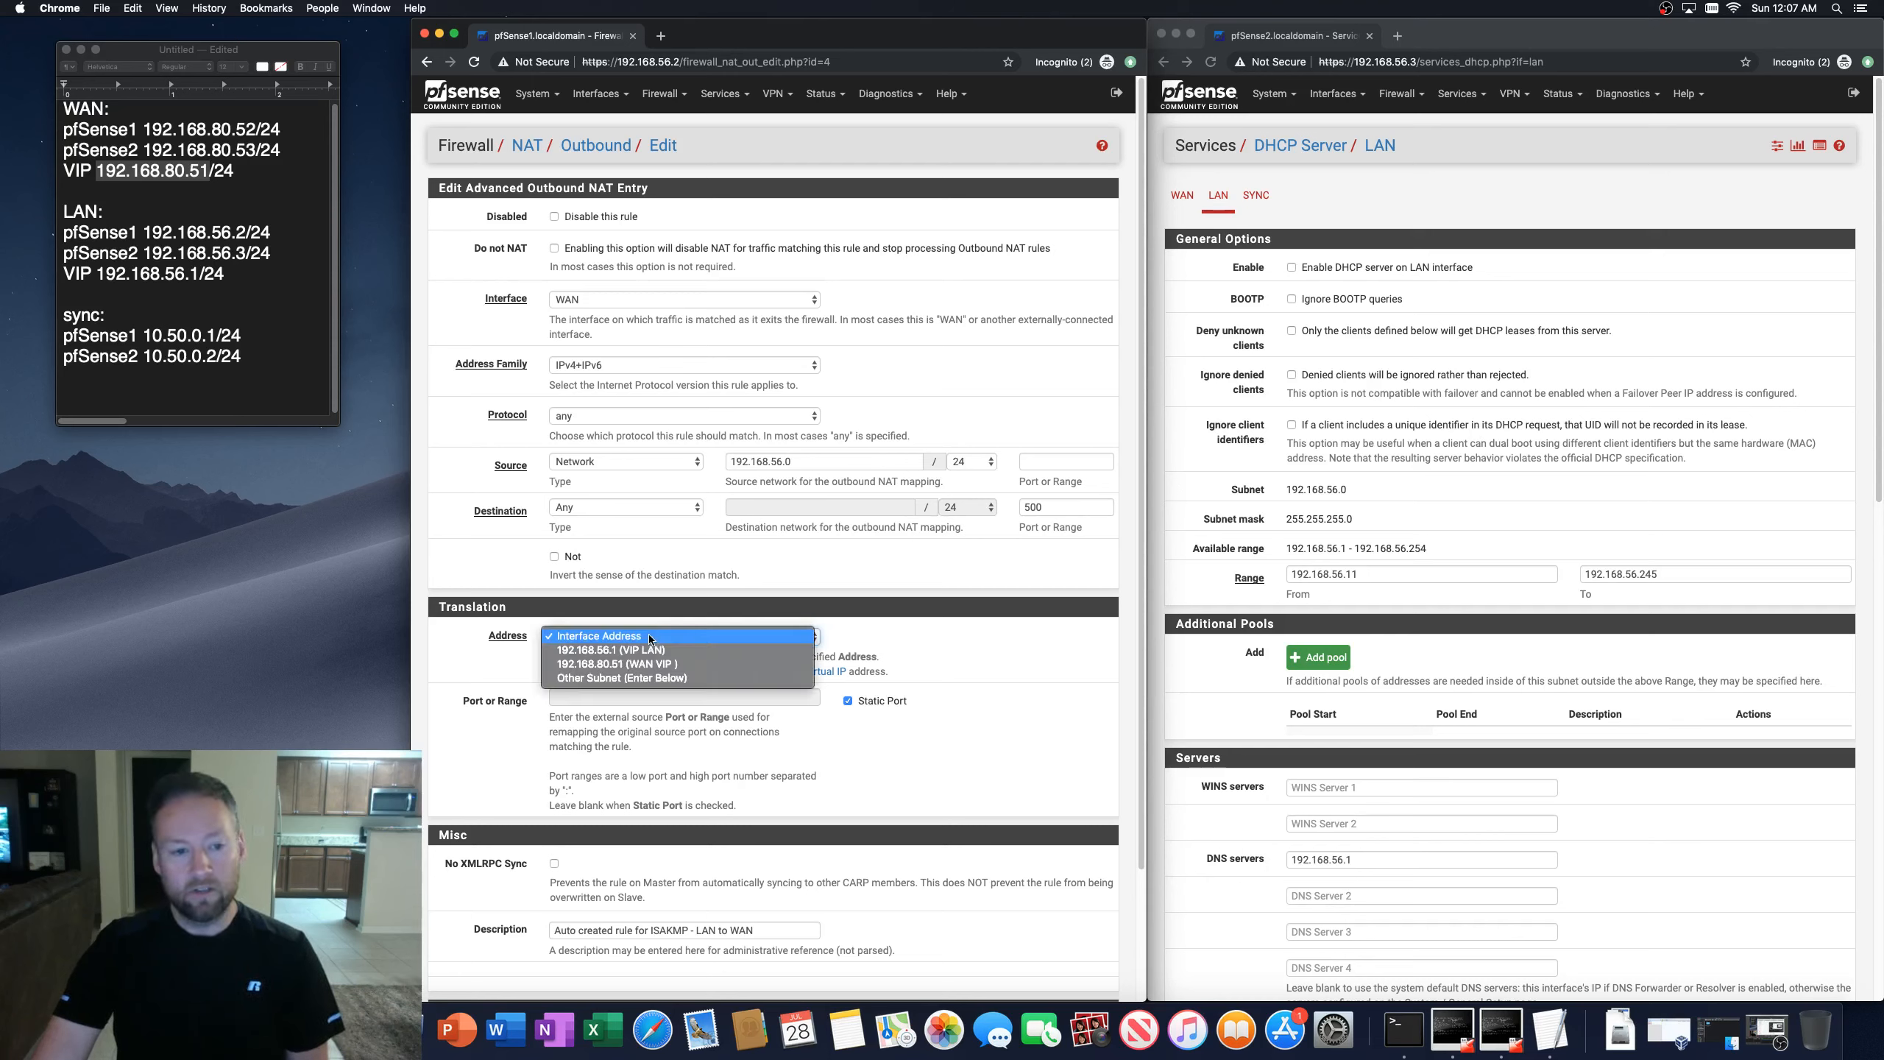
click(649, 634)
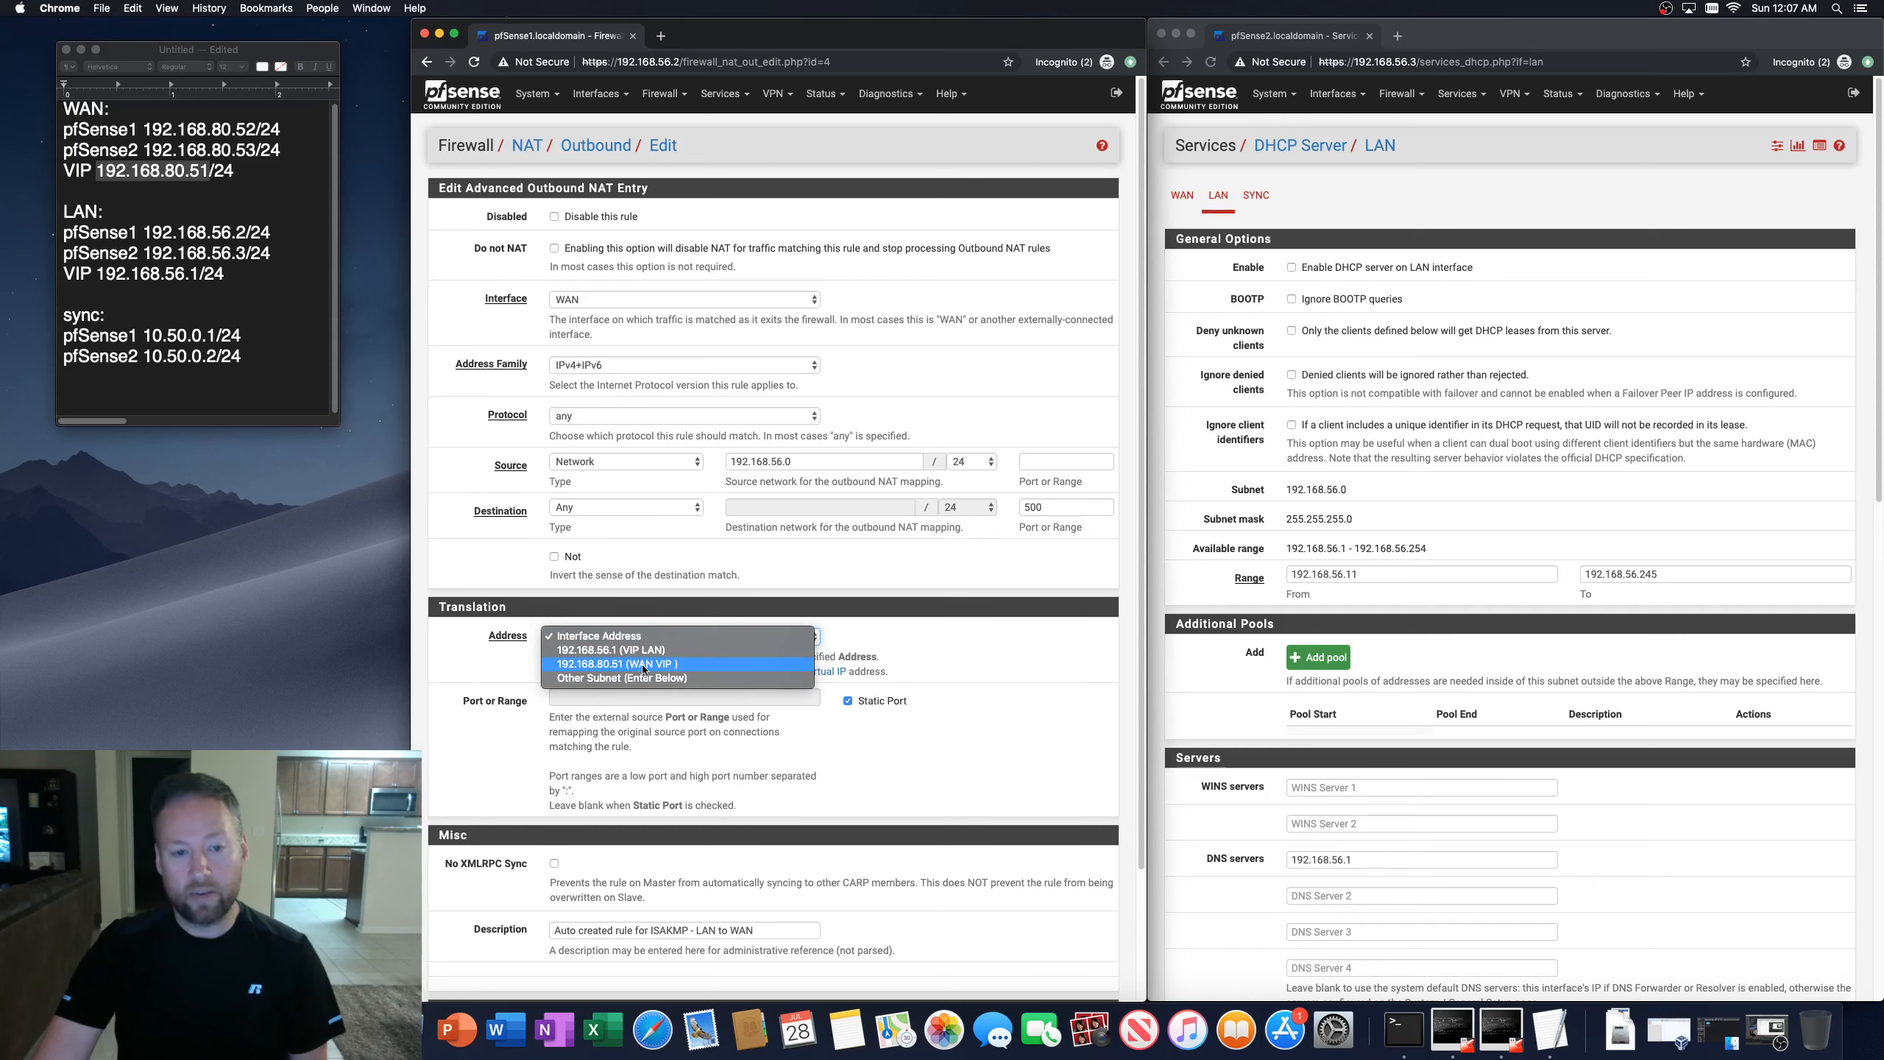
click(633, 665)
scroll(460, 772, down, 3)
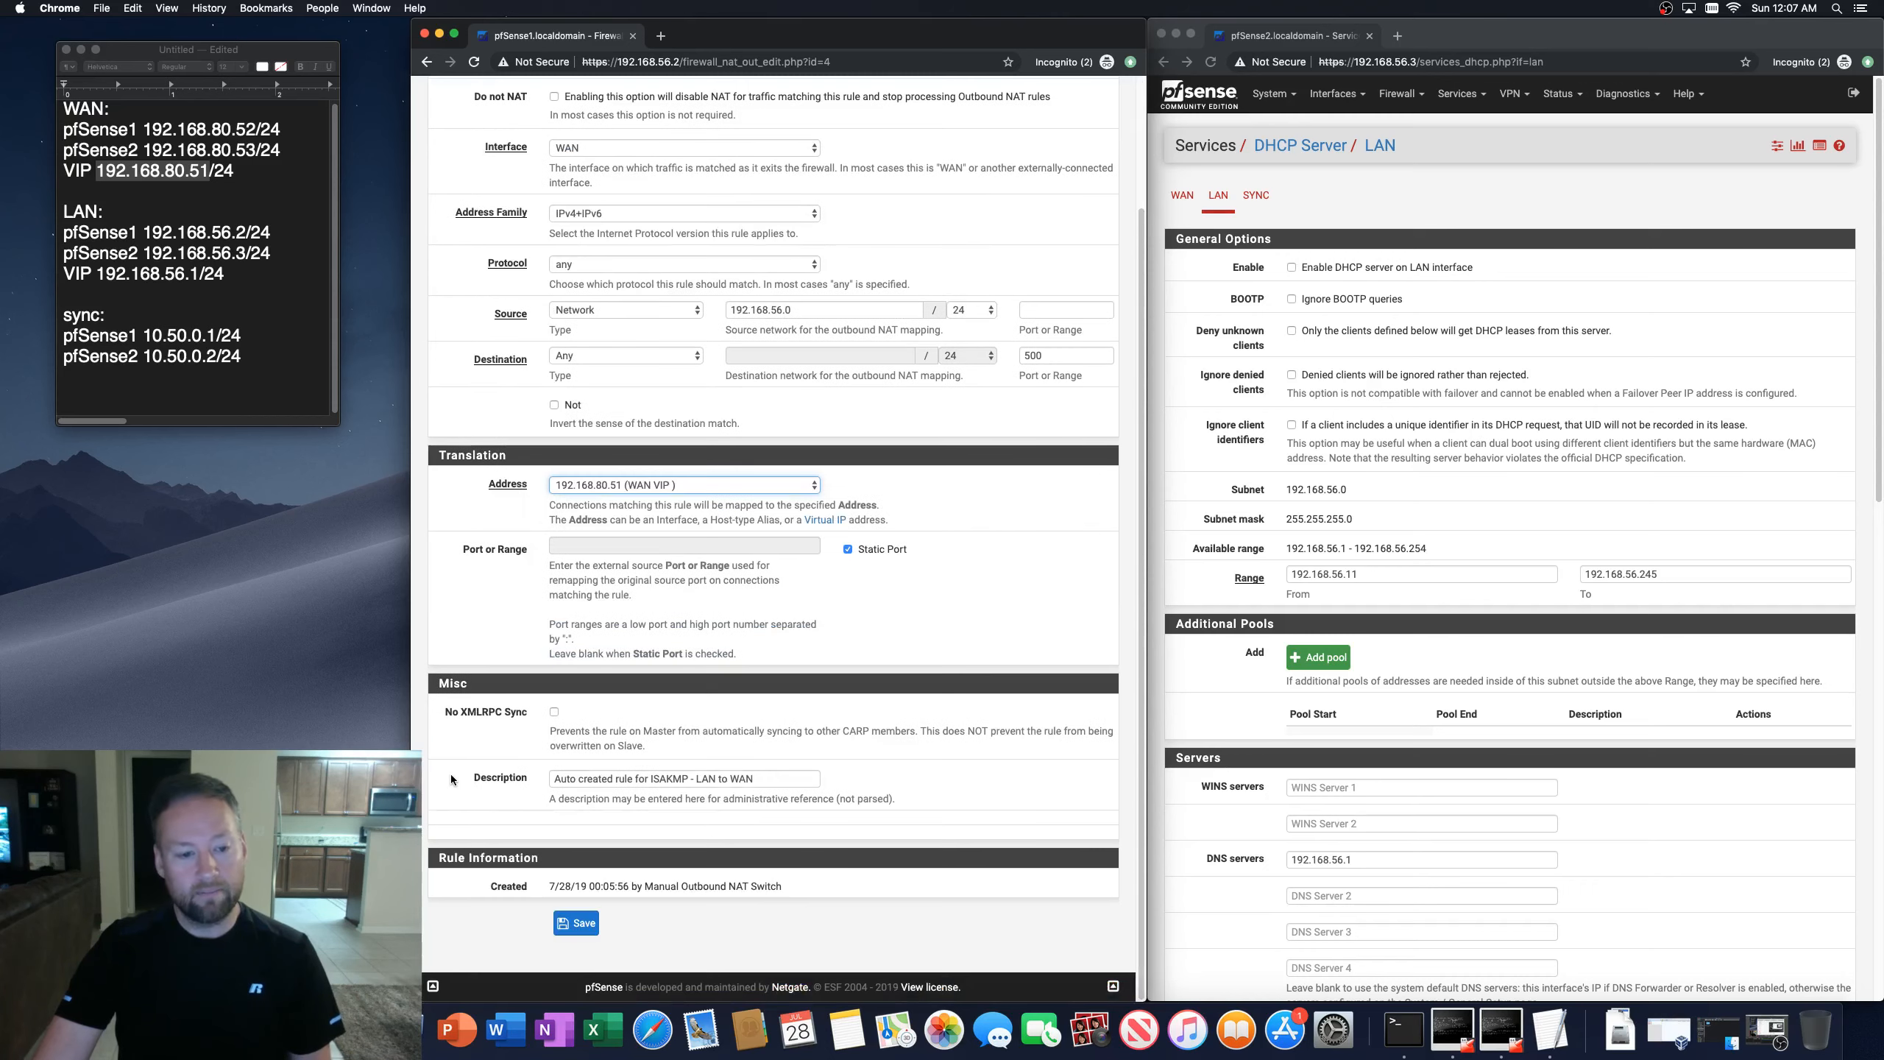
click(576, 923)
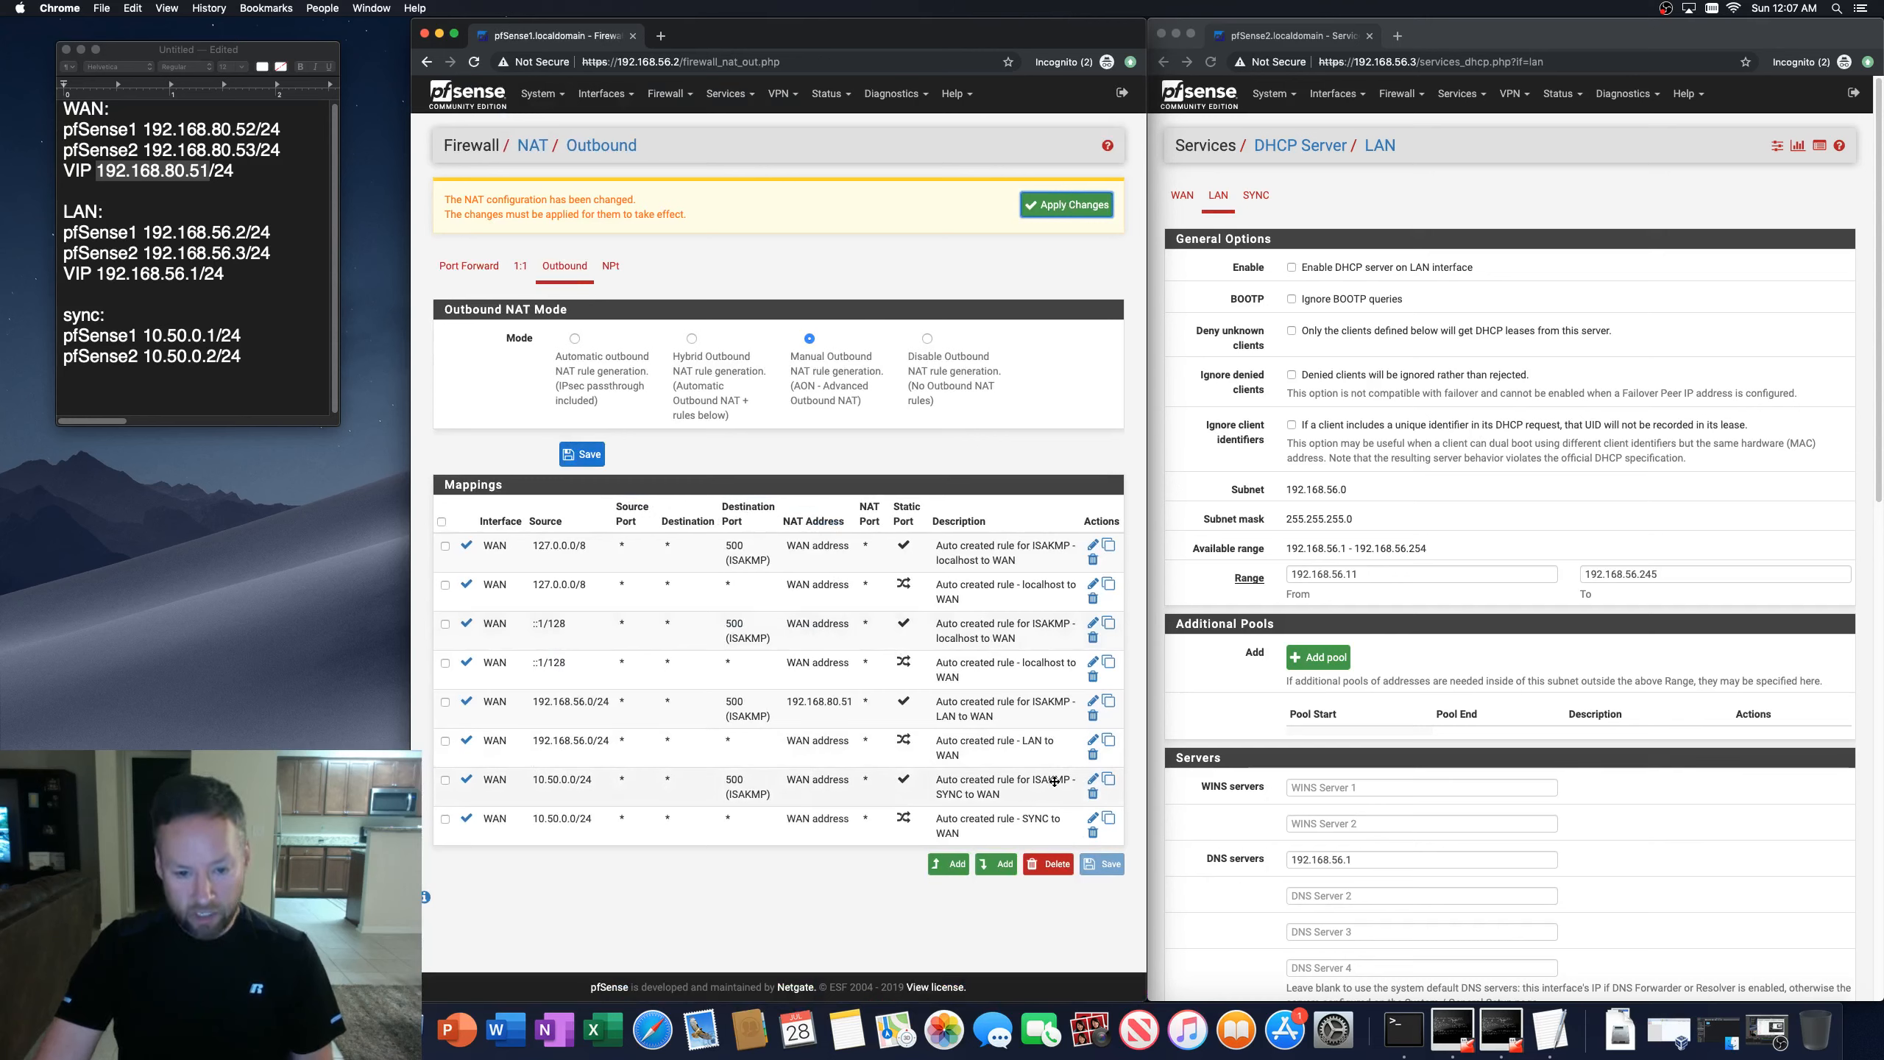
Step: Set the LAN-to-WAN outbound NAT rule's translation address to 192.168.80.51 (WAN VIP), save and apply the changes
click(1092, 740)
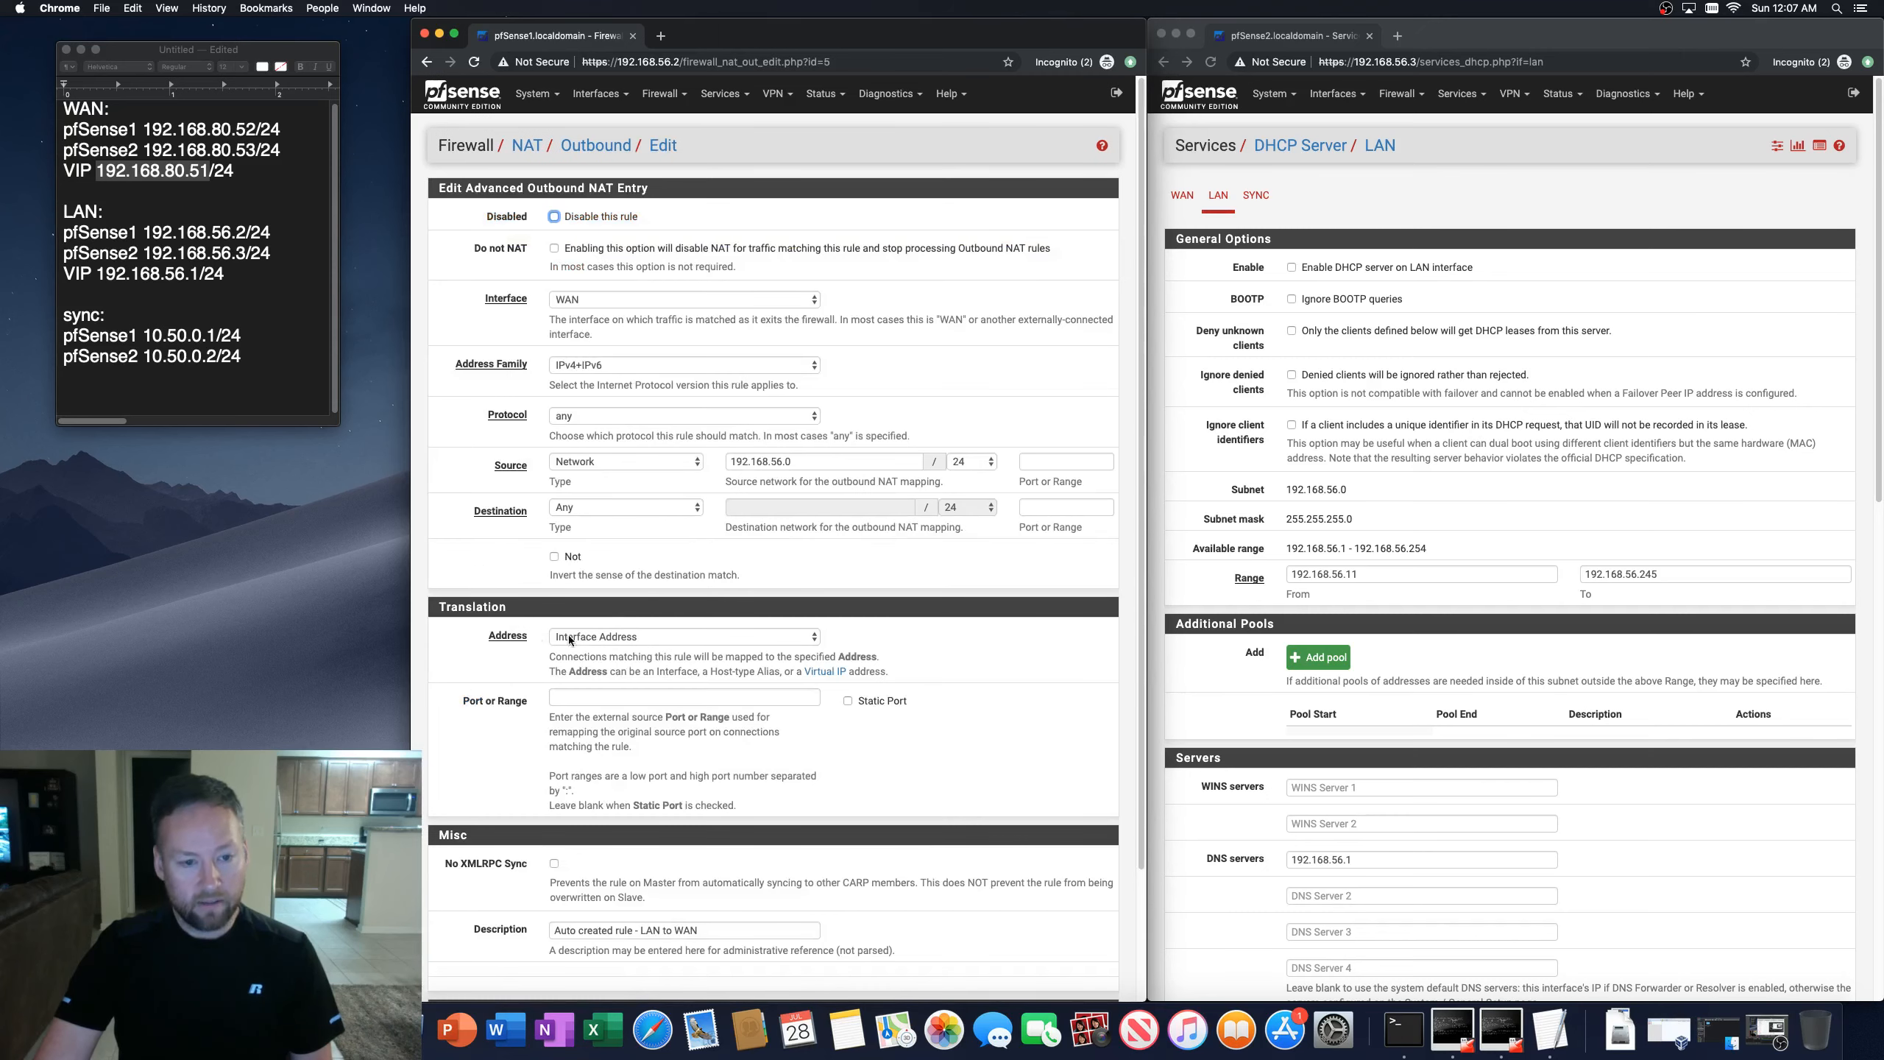
click(615, 636)
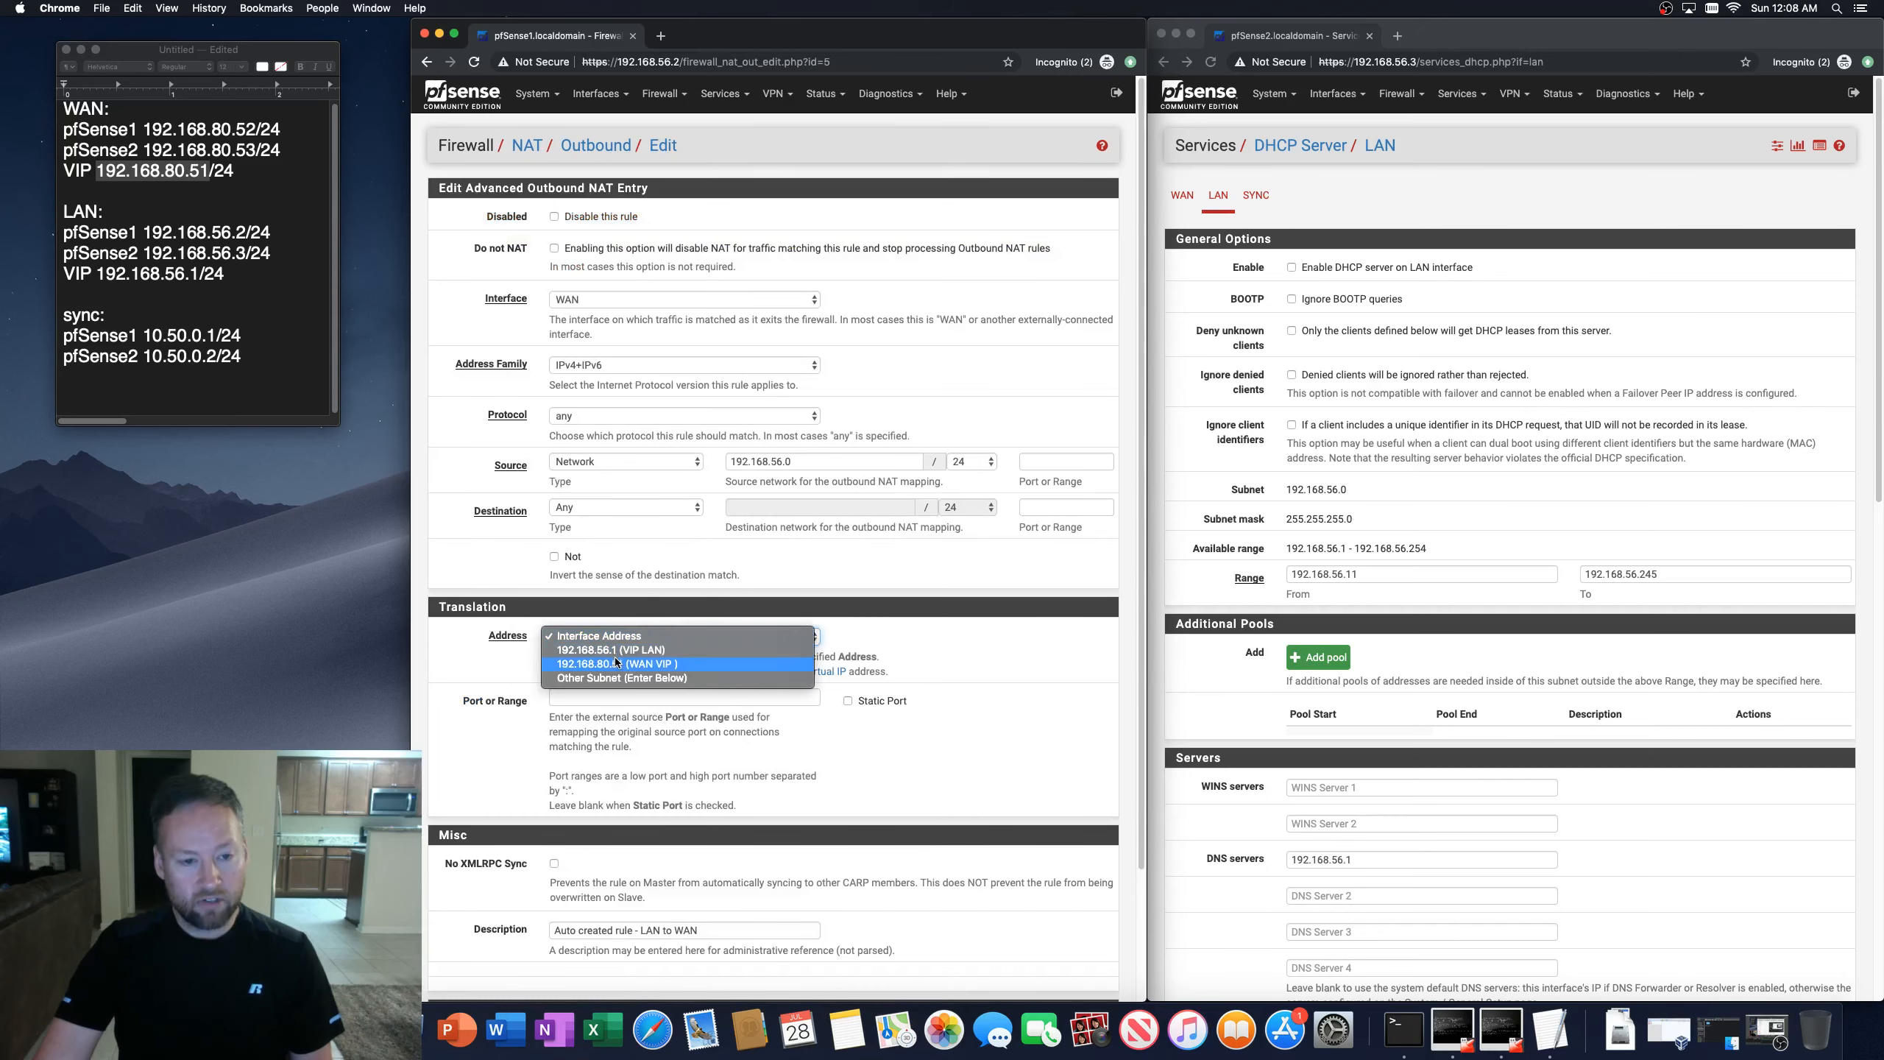
click(615, 664)
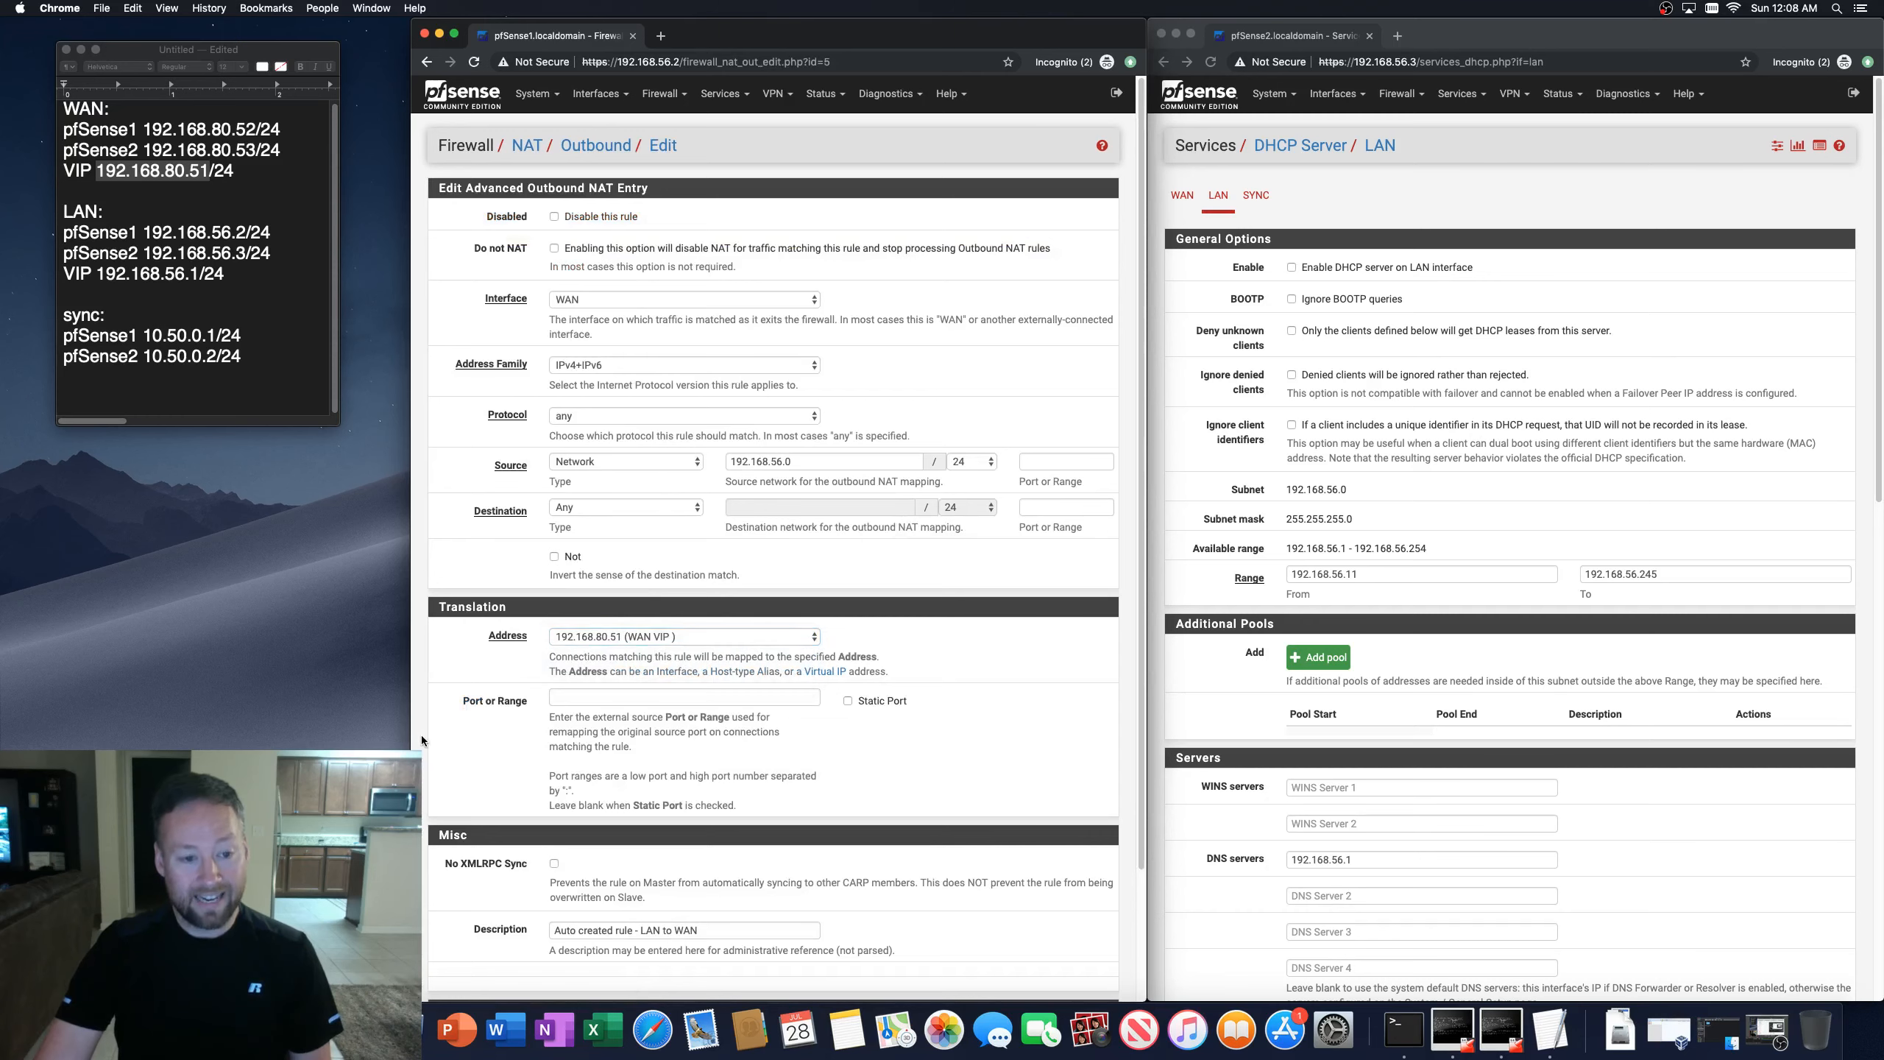
scroll(554, 880, down, 3)
click(574, 923)
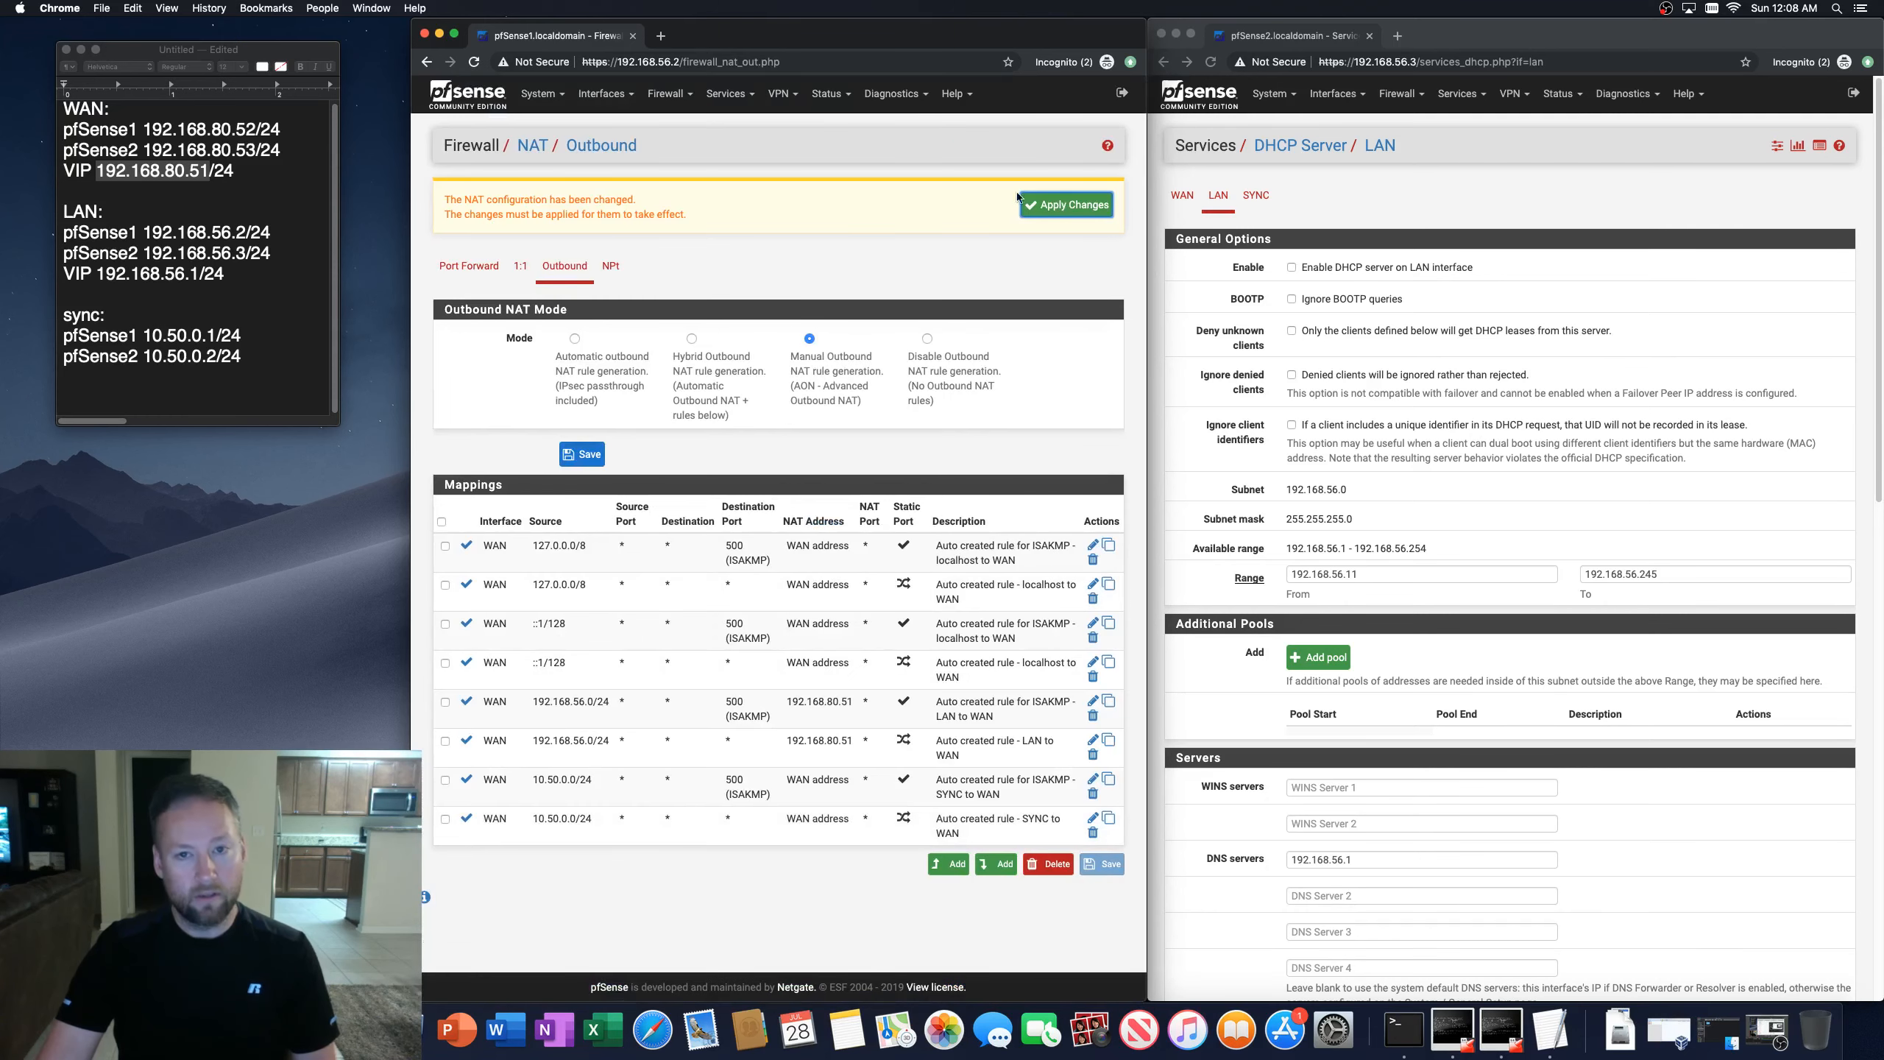
click(1065, 206)
click(1111, 202)
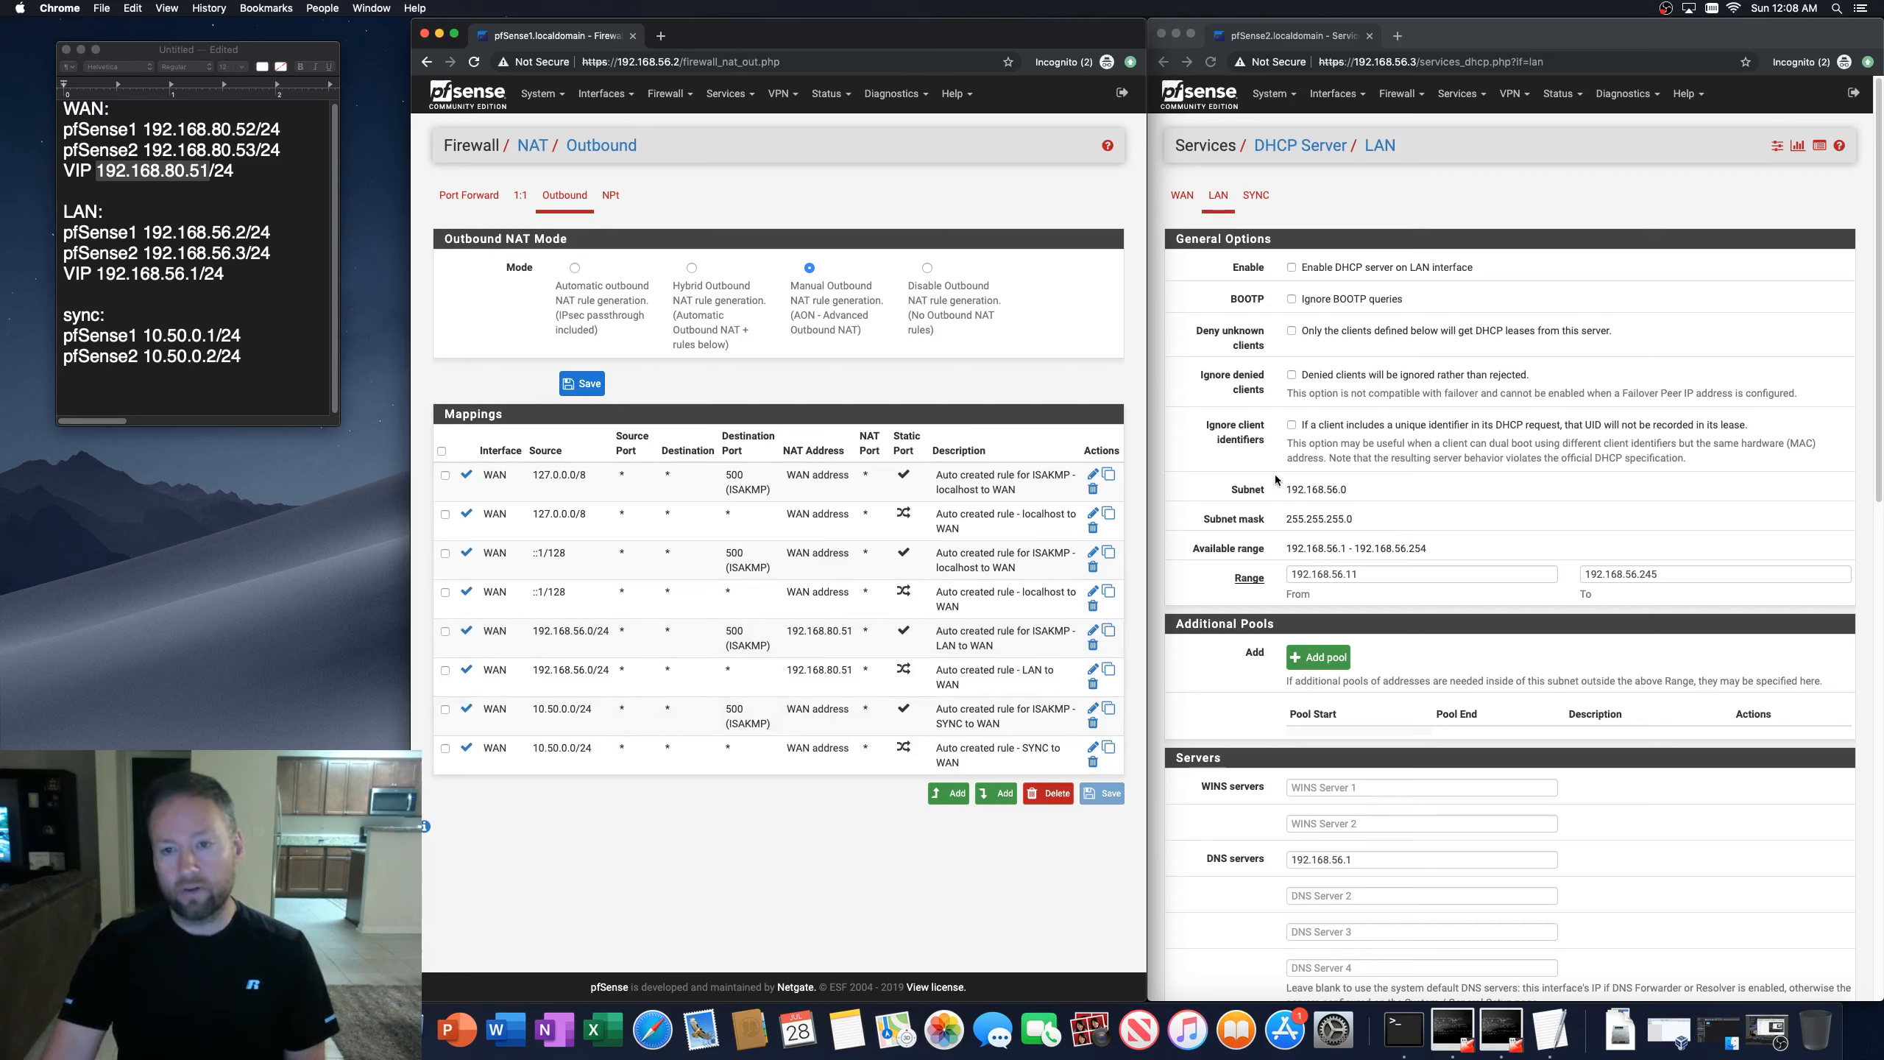
Step: Open the second firewall's outbound NAT mappings to check the synchronized rules
click(1474, 35)
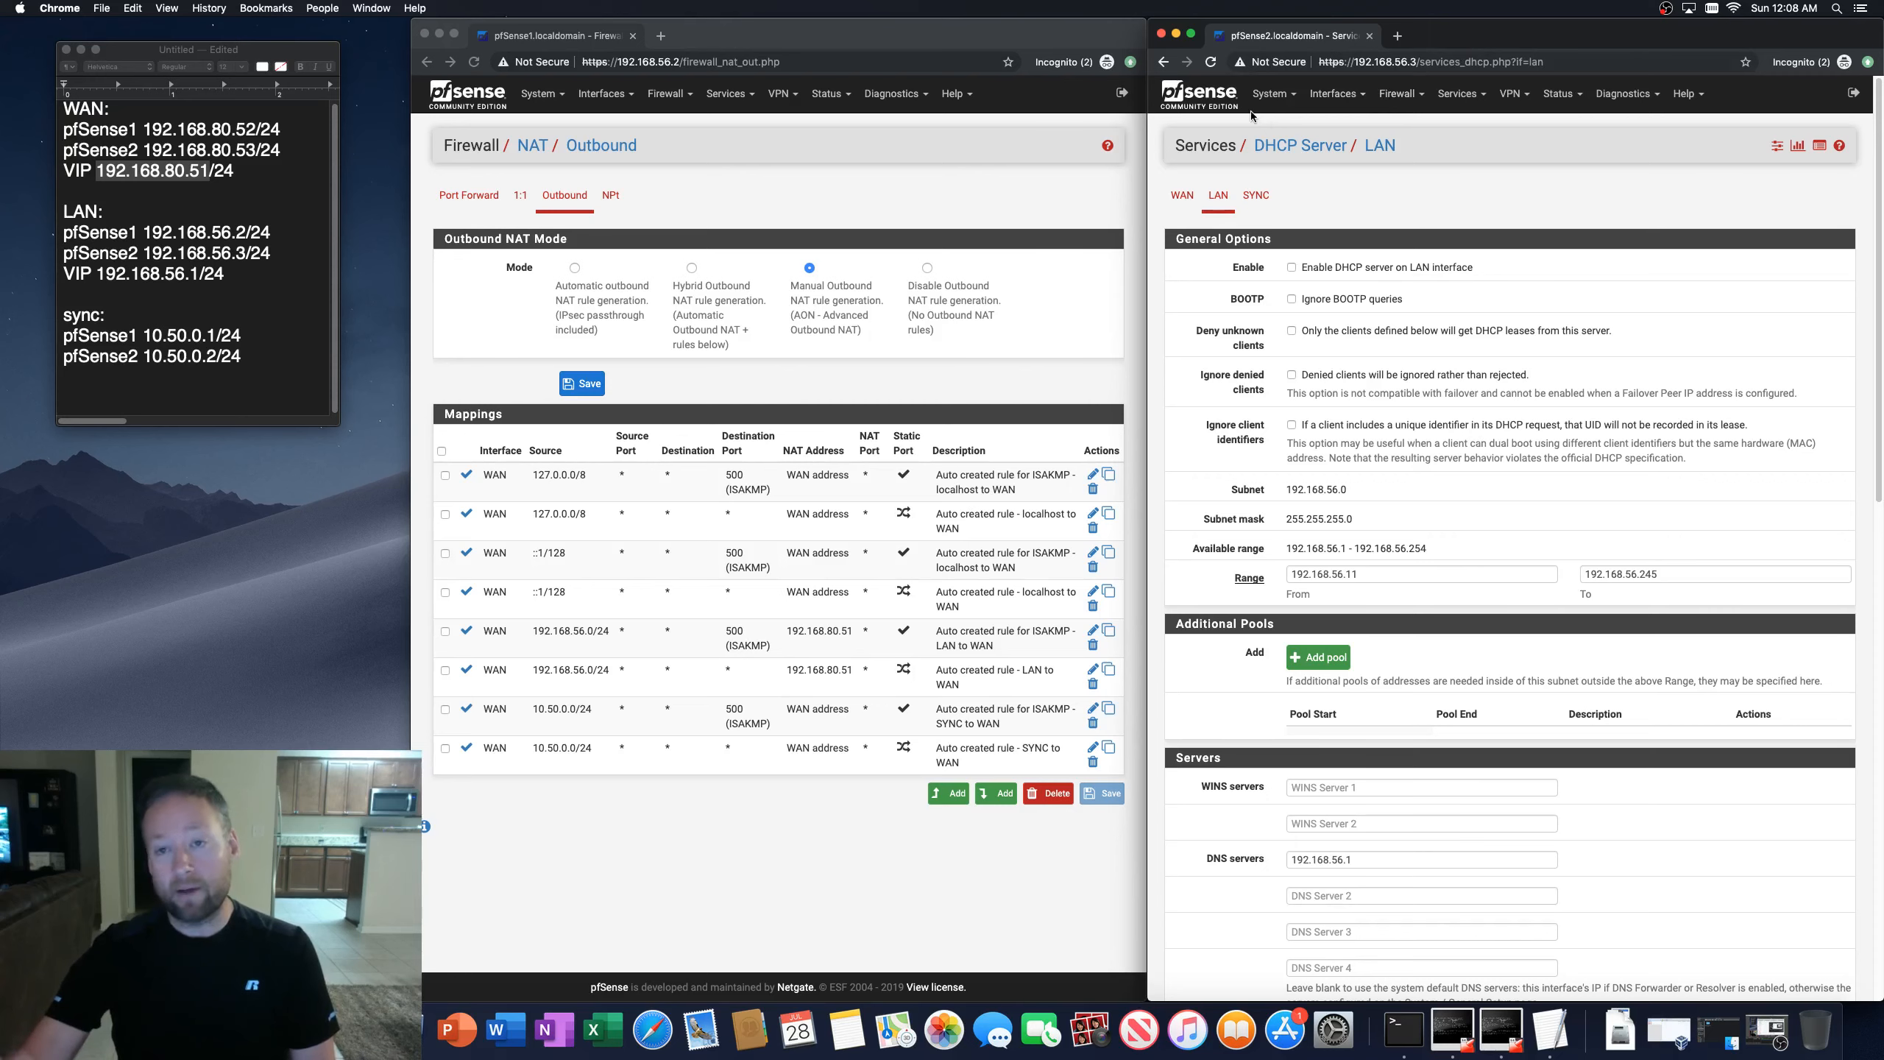
click(1399, 93)
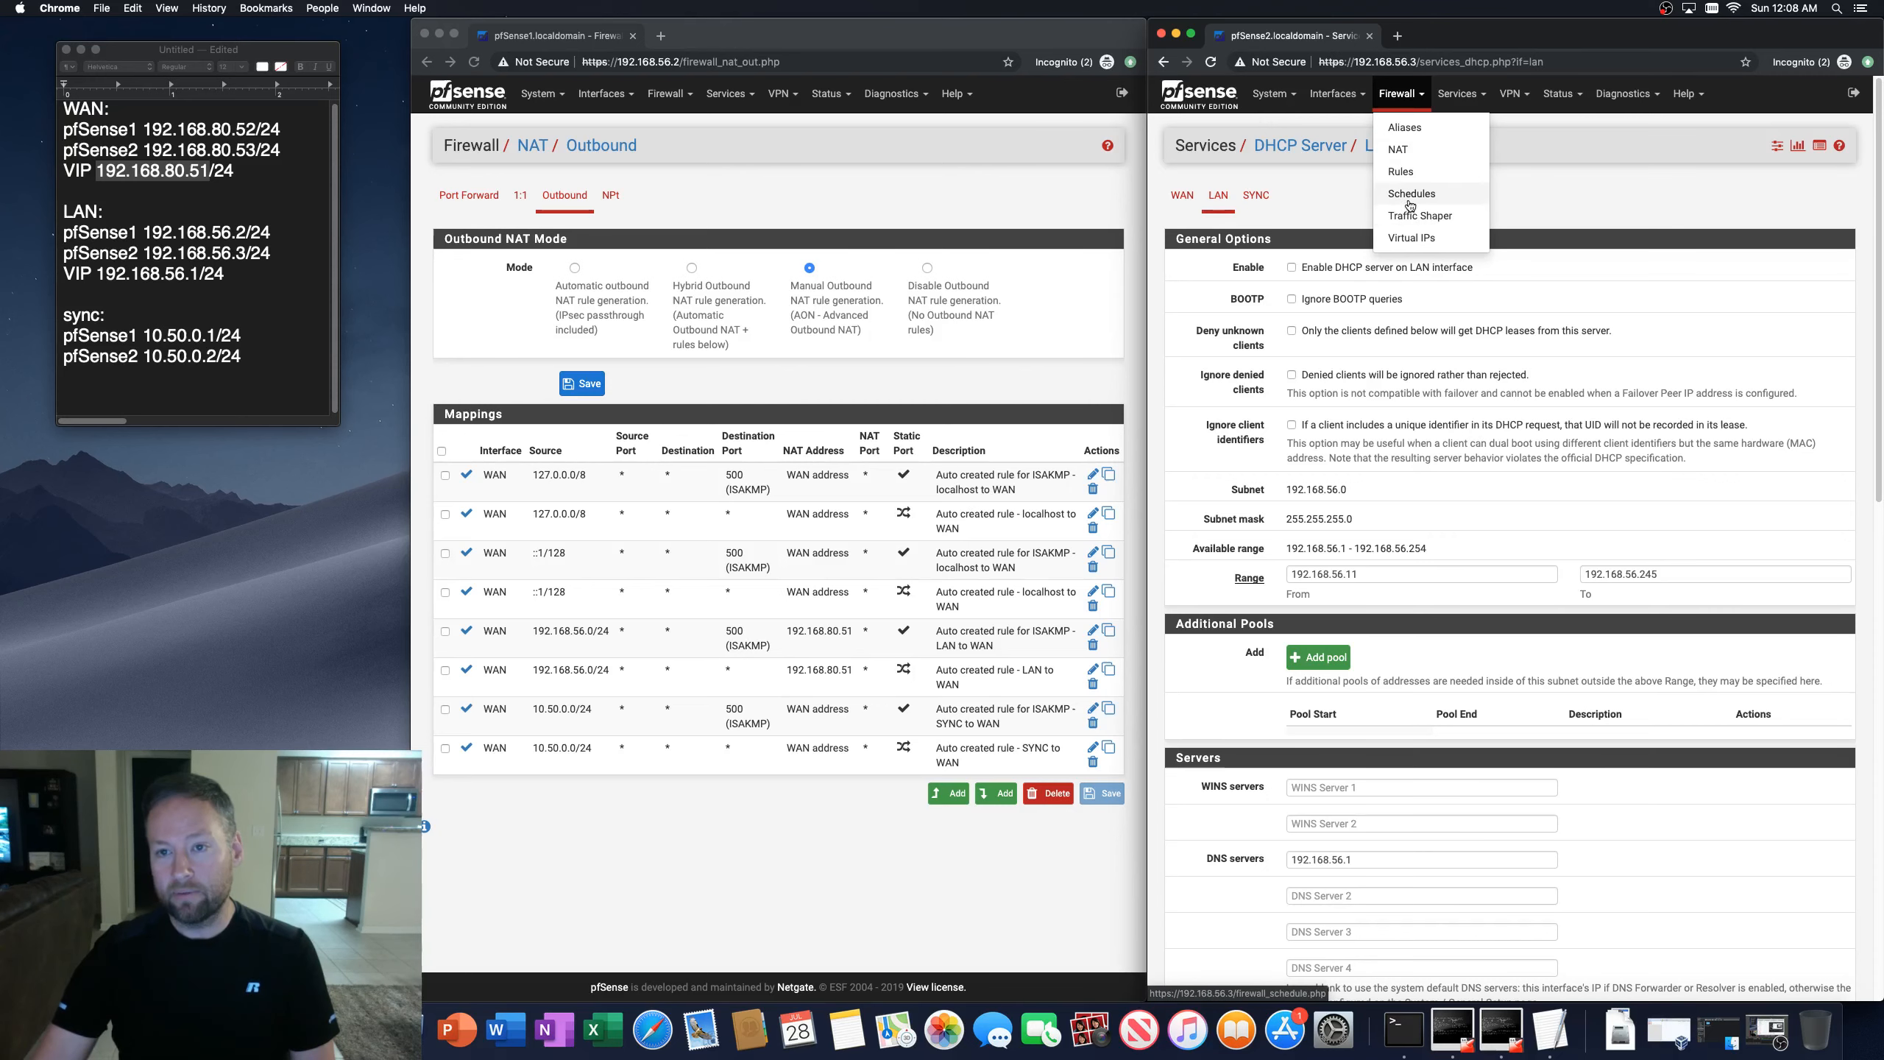
click(1402, 153)
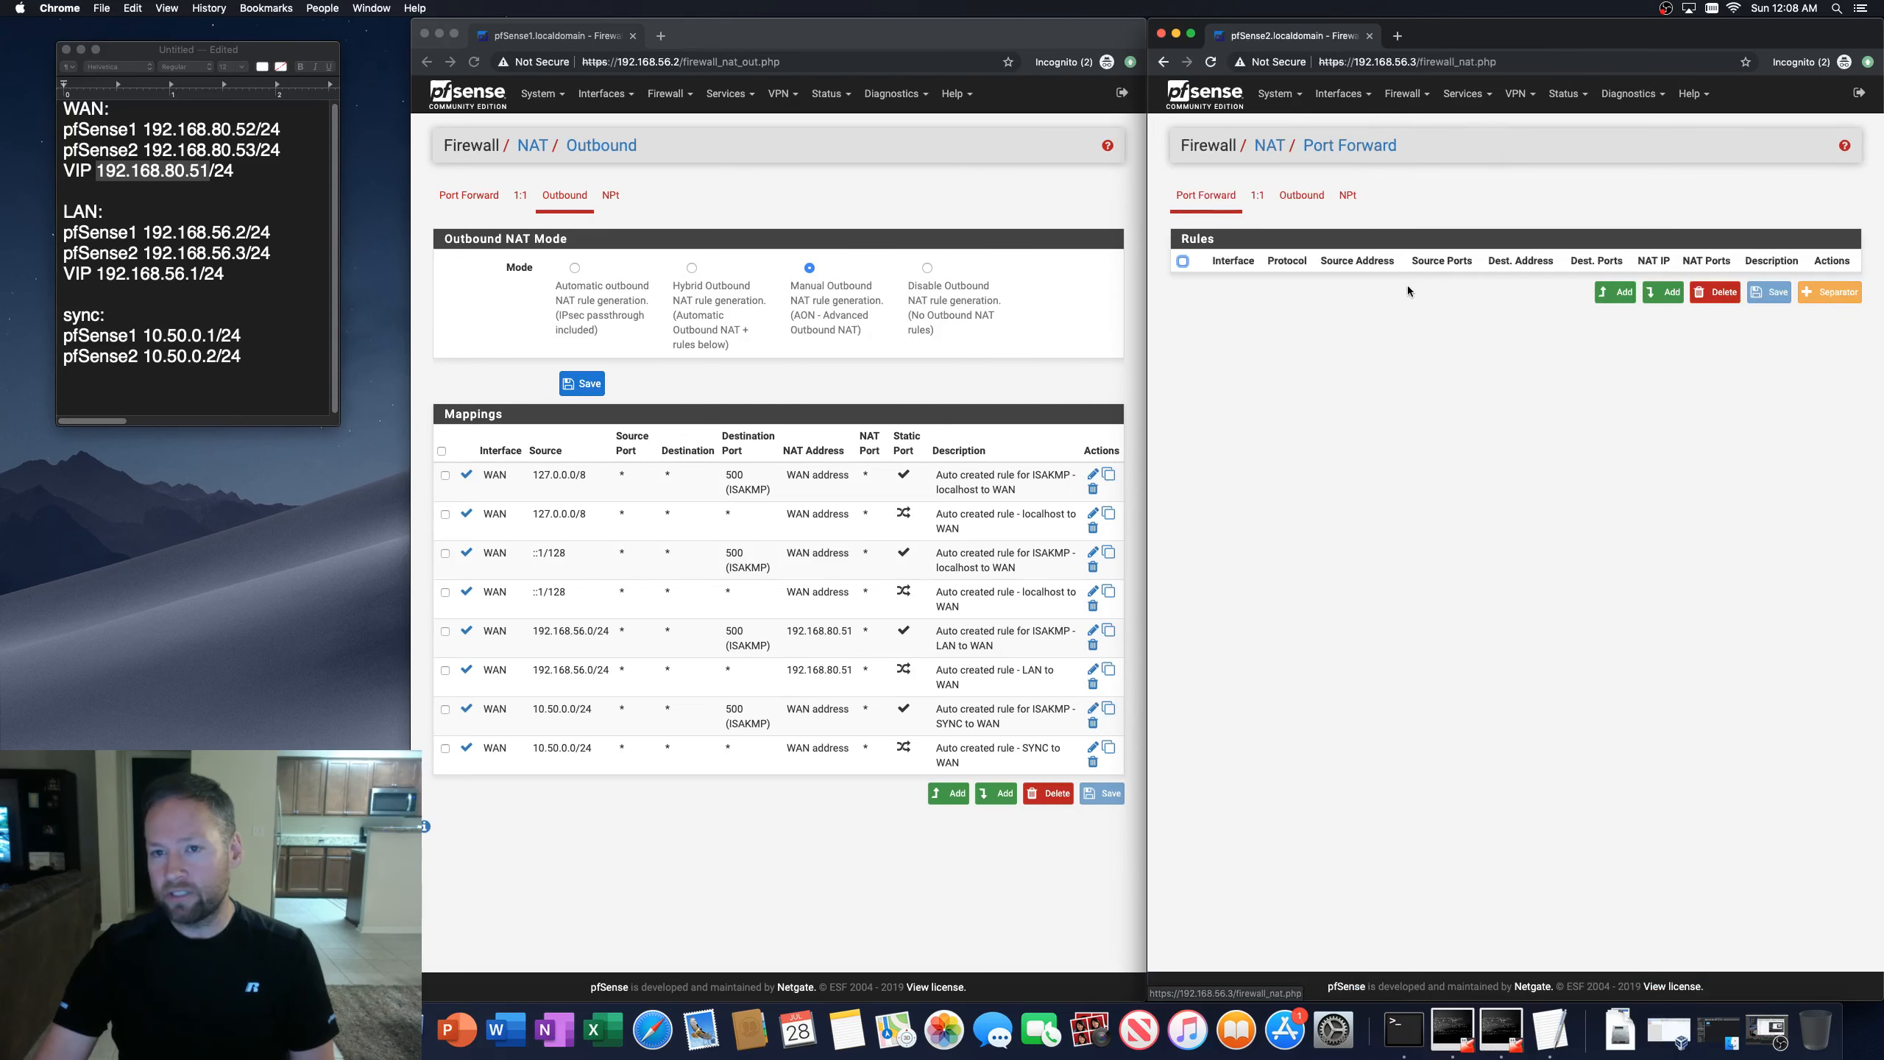
click(1309, 197)
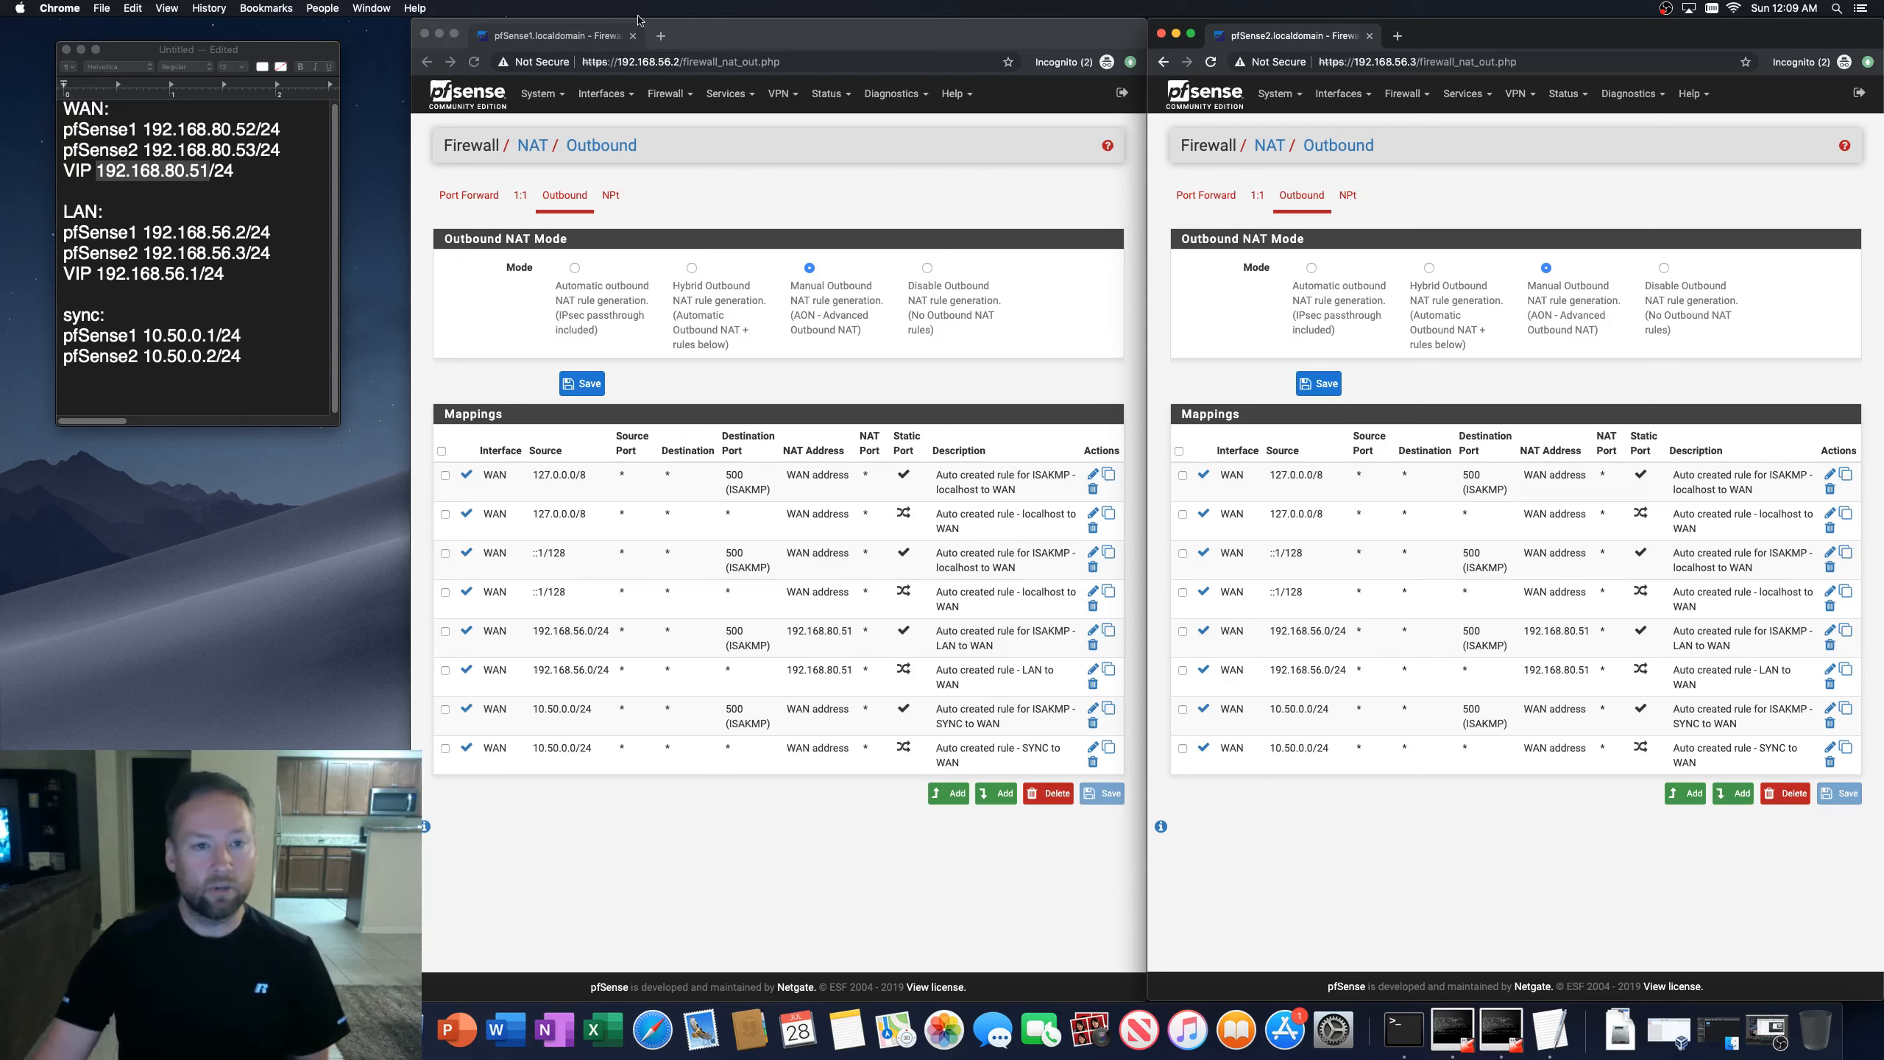
click(693, 47)
click(677, 94)
click(679, 239)
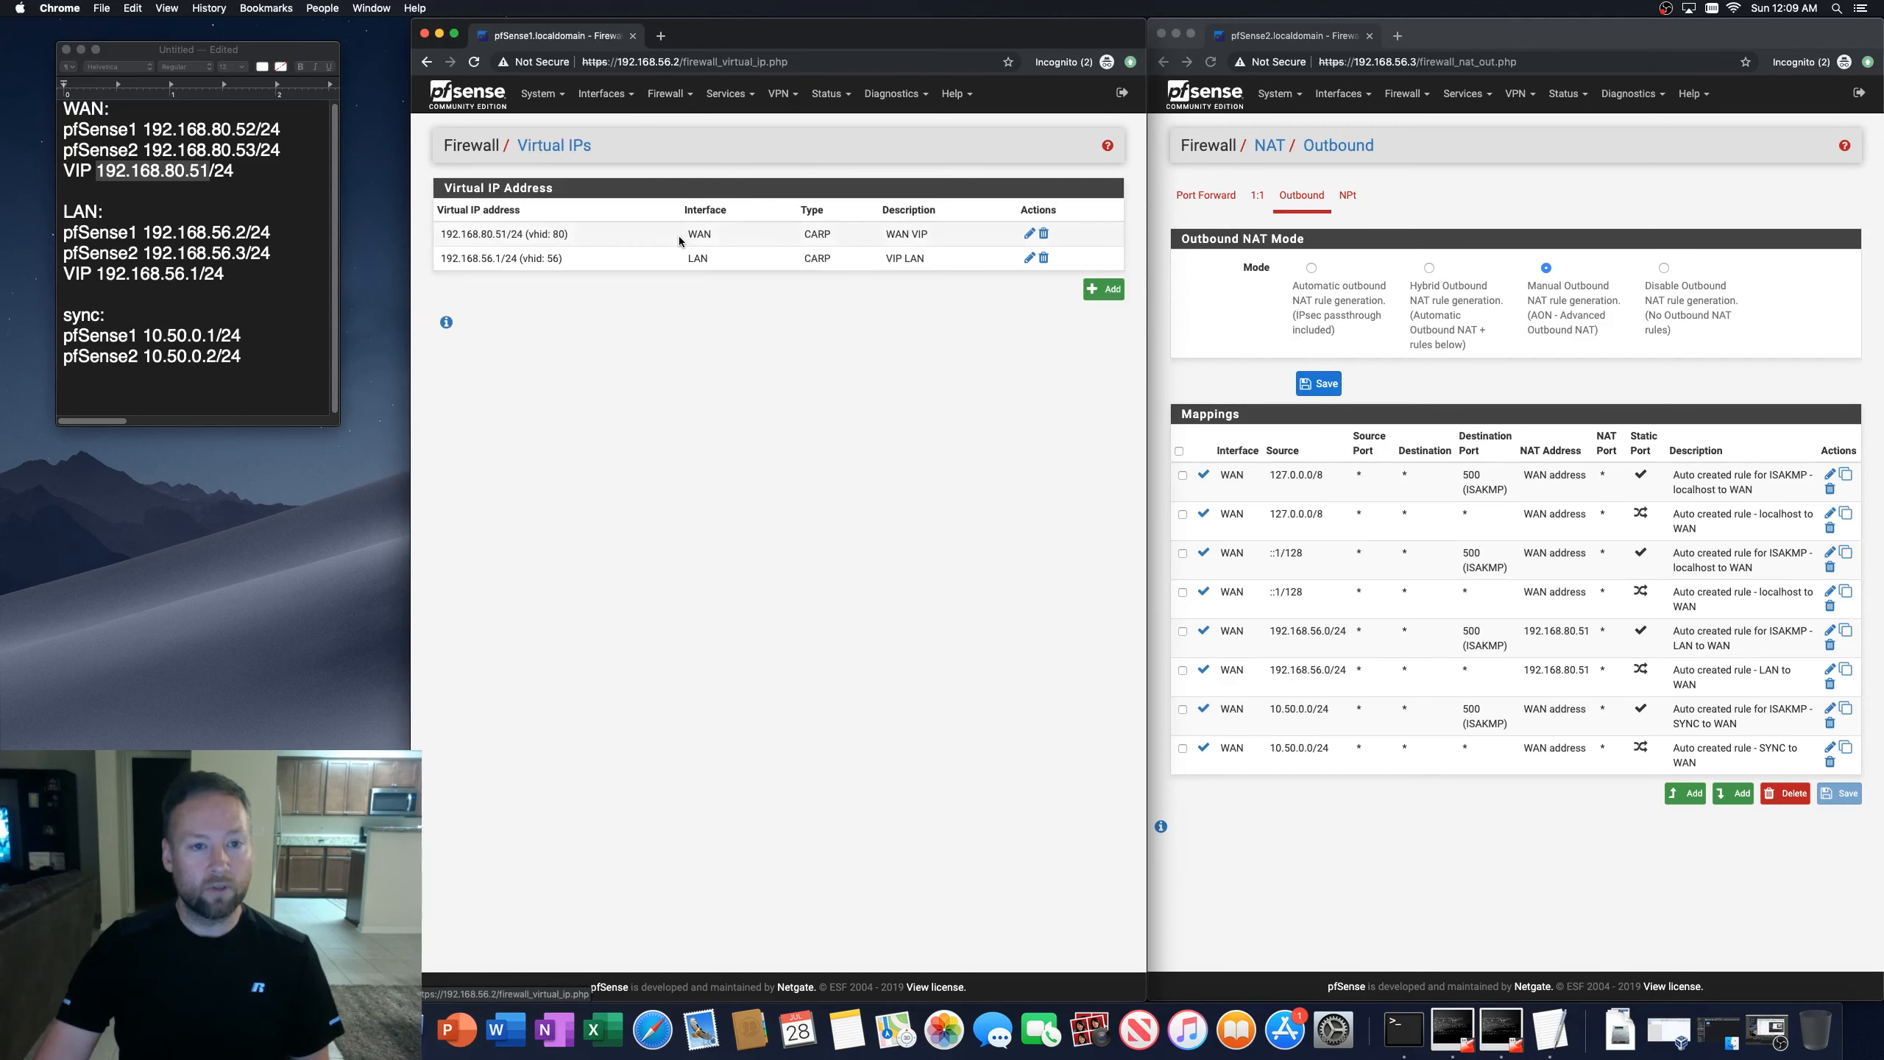
click(1104, 288)
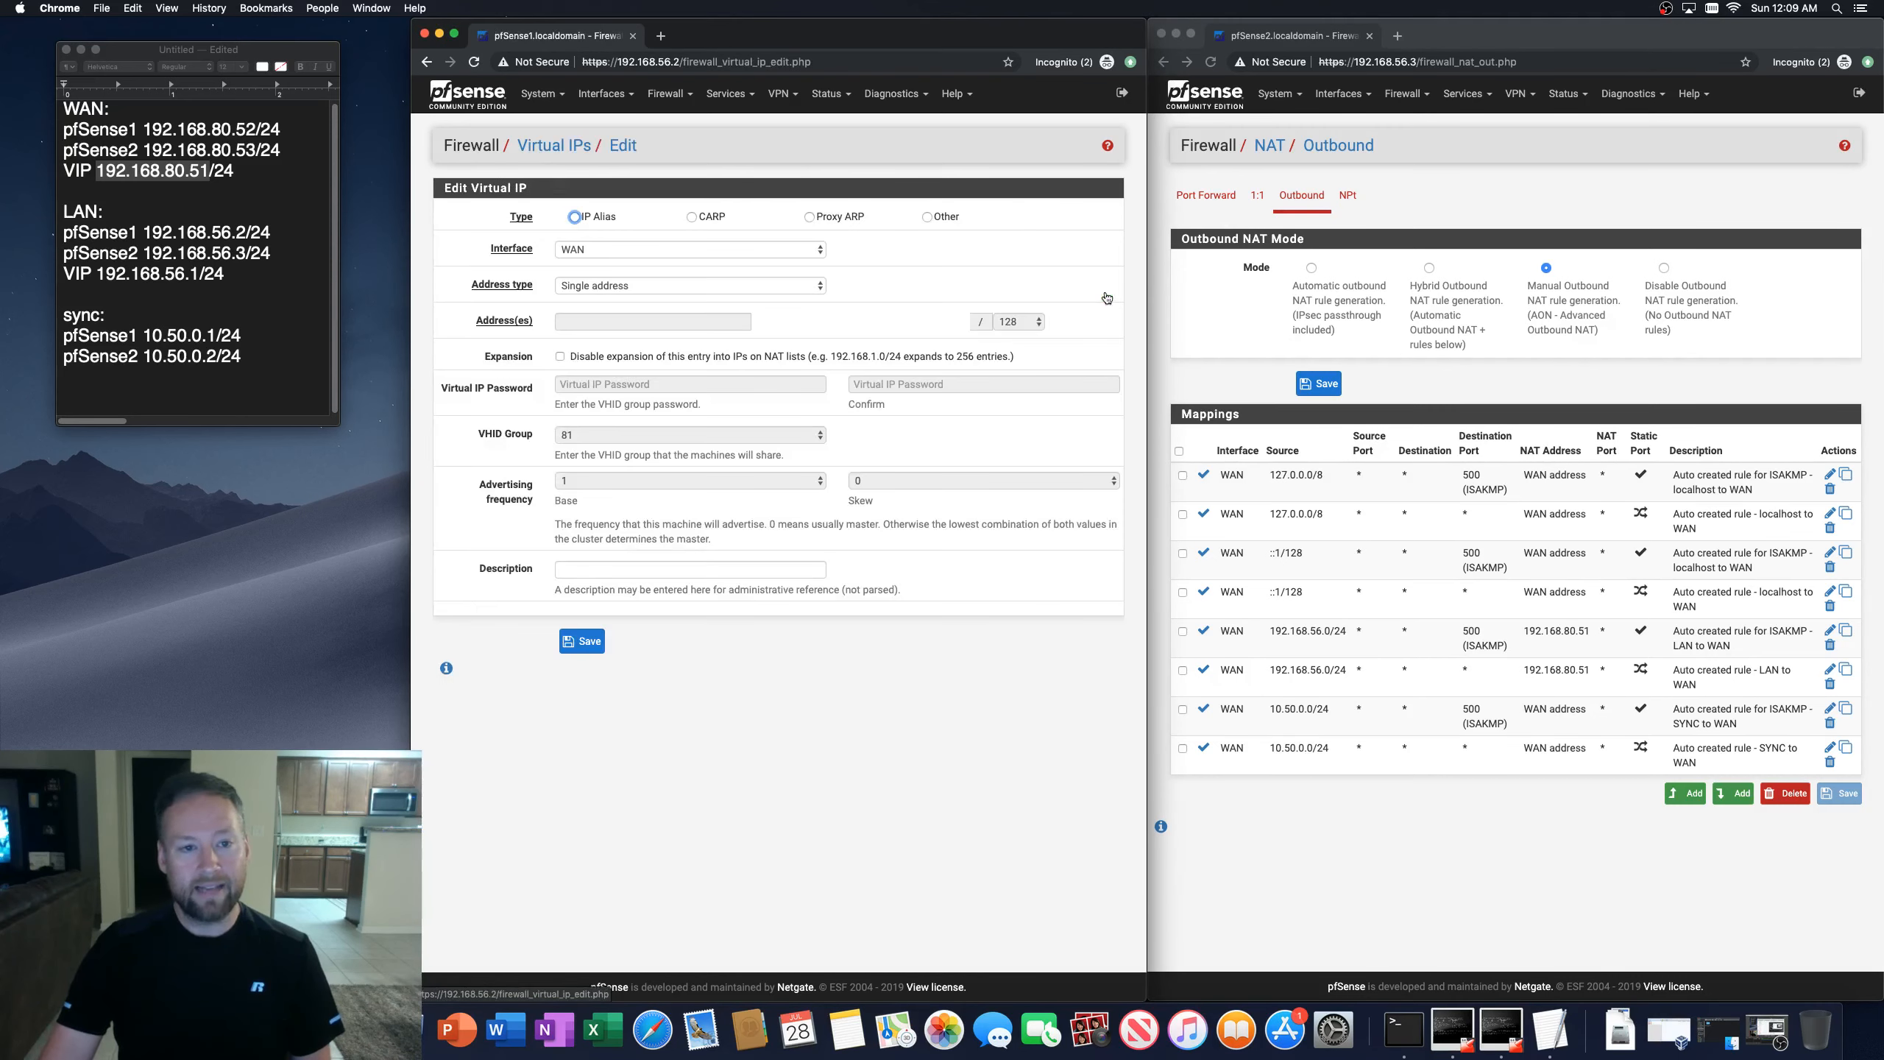
click(690, 217)
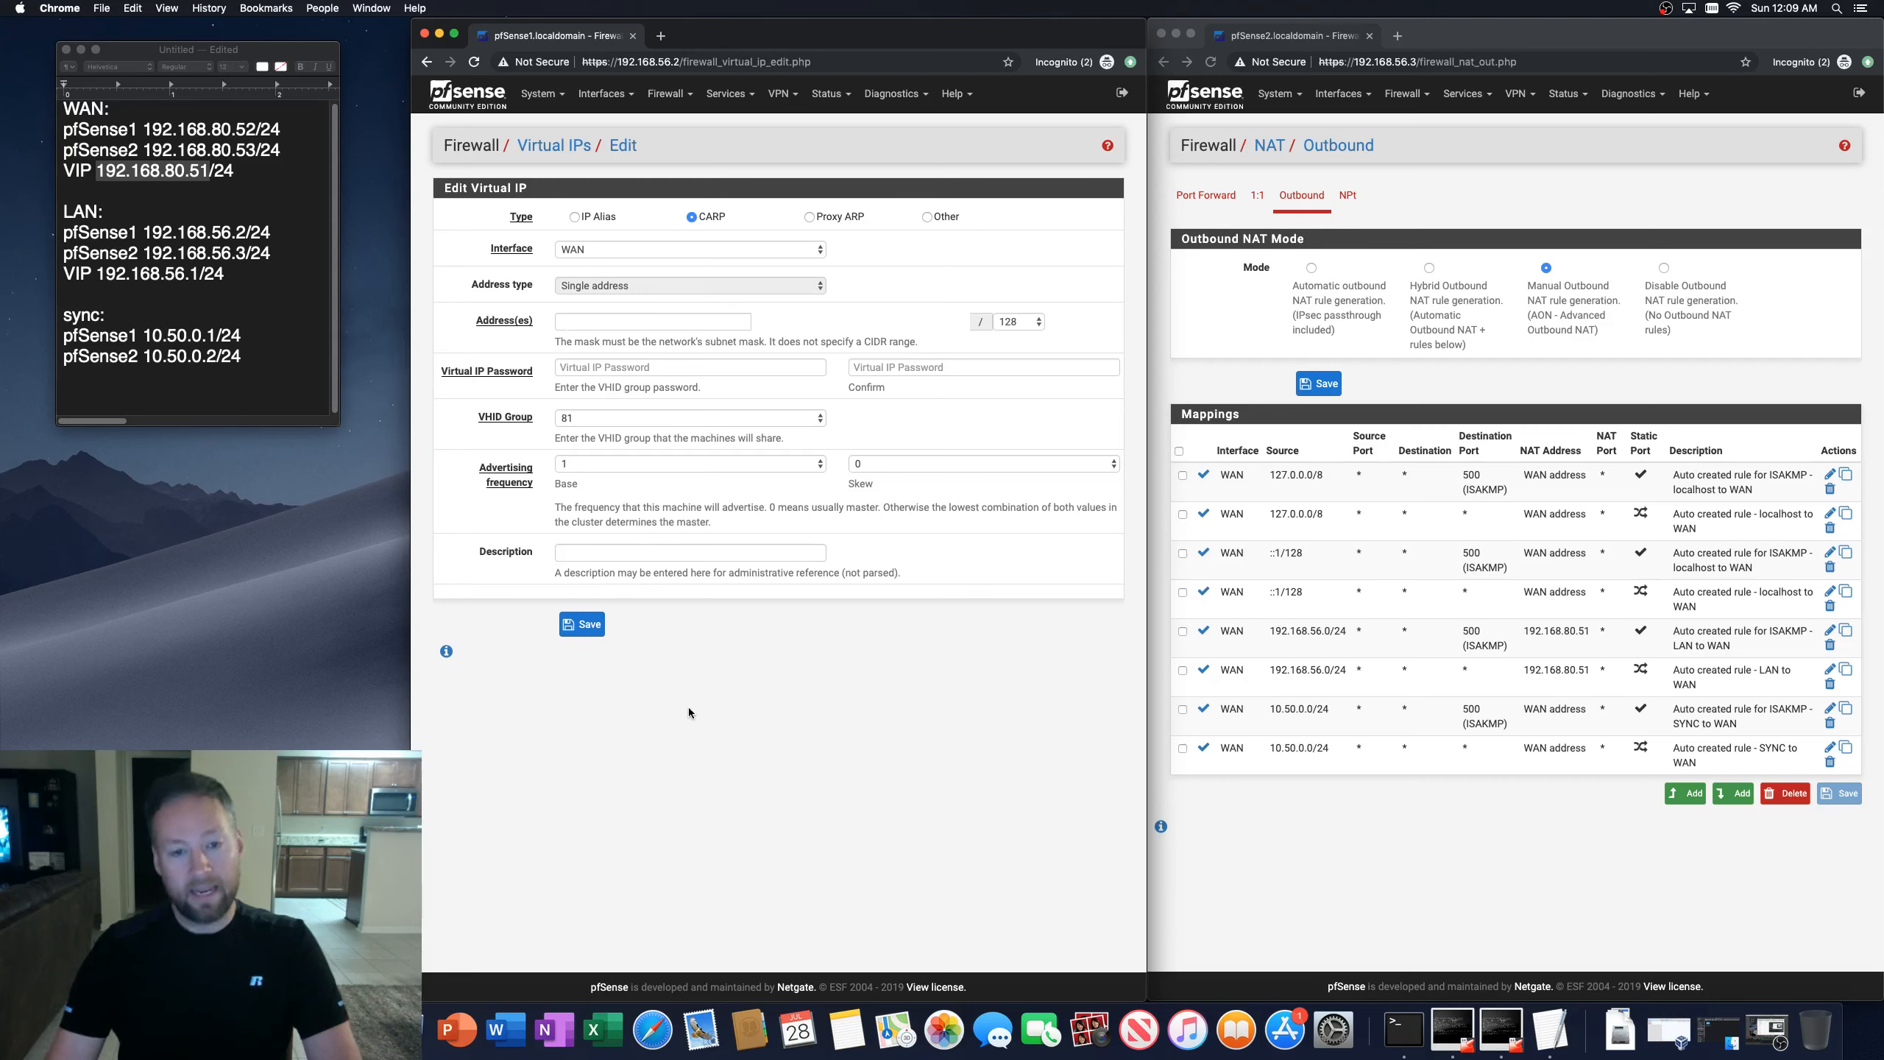
click(1314, 890)
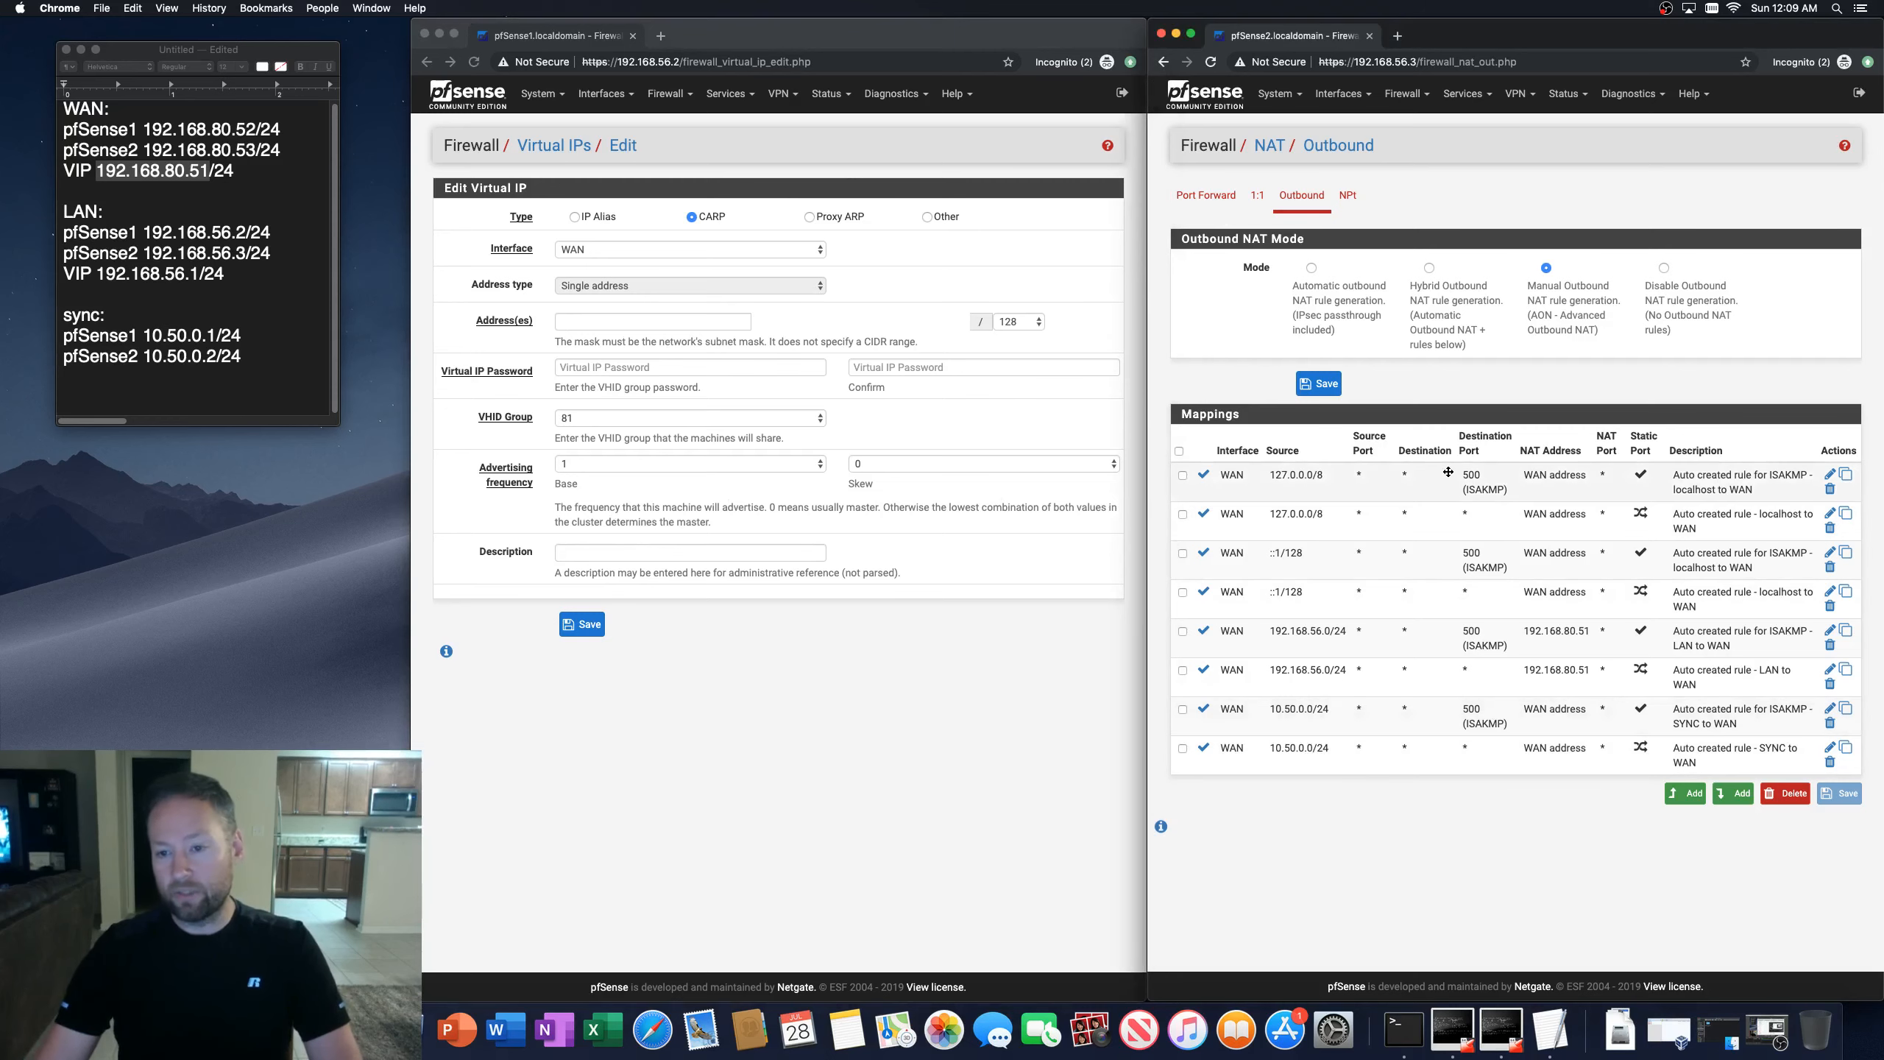
Step: Return to the first firewall's outbound NAT mappings
click(835, 37)
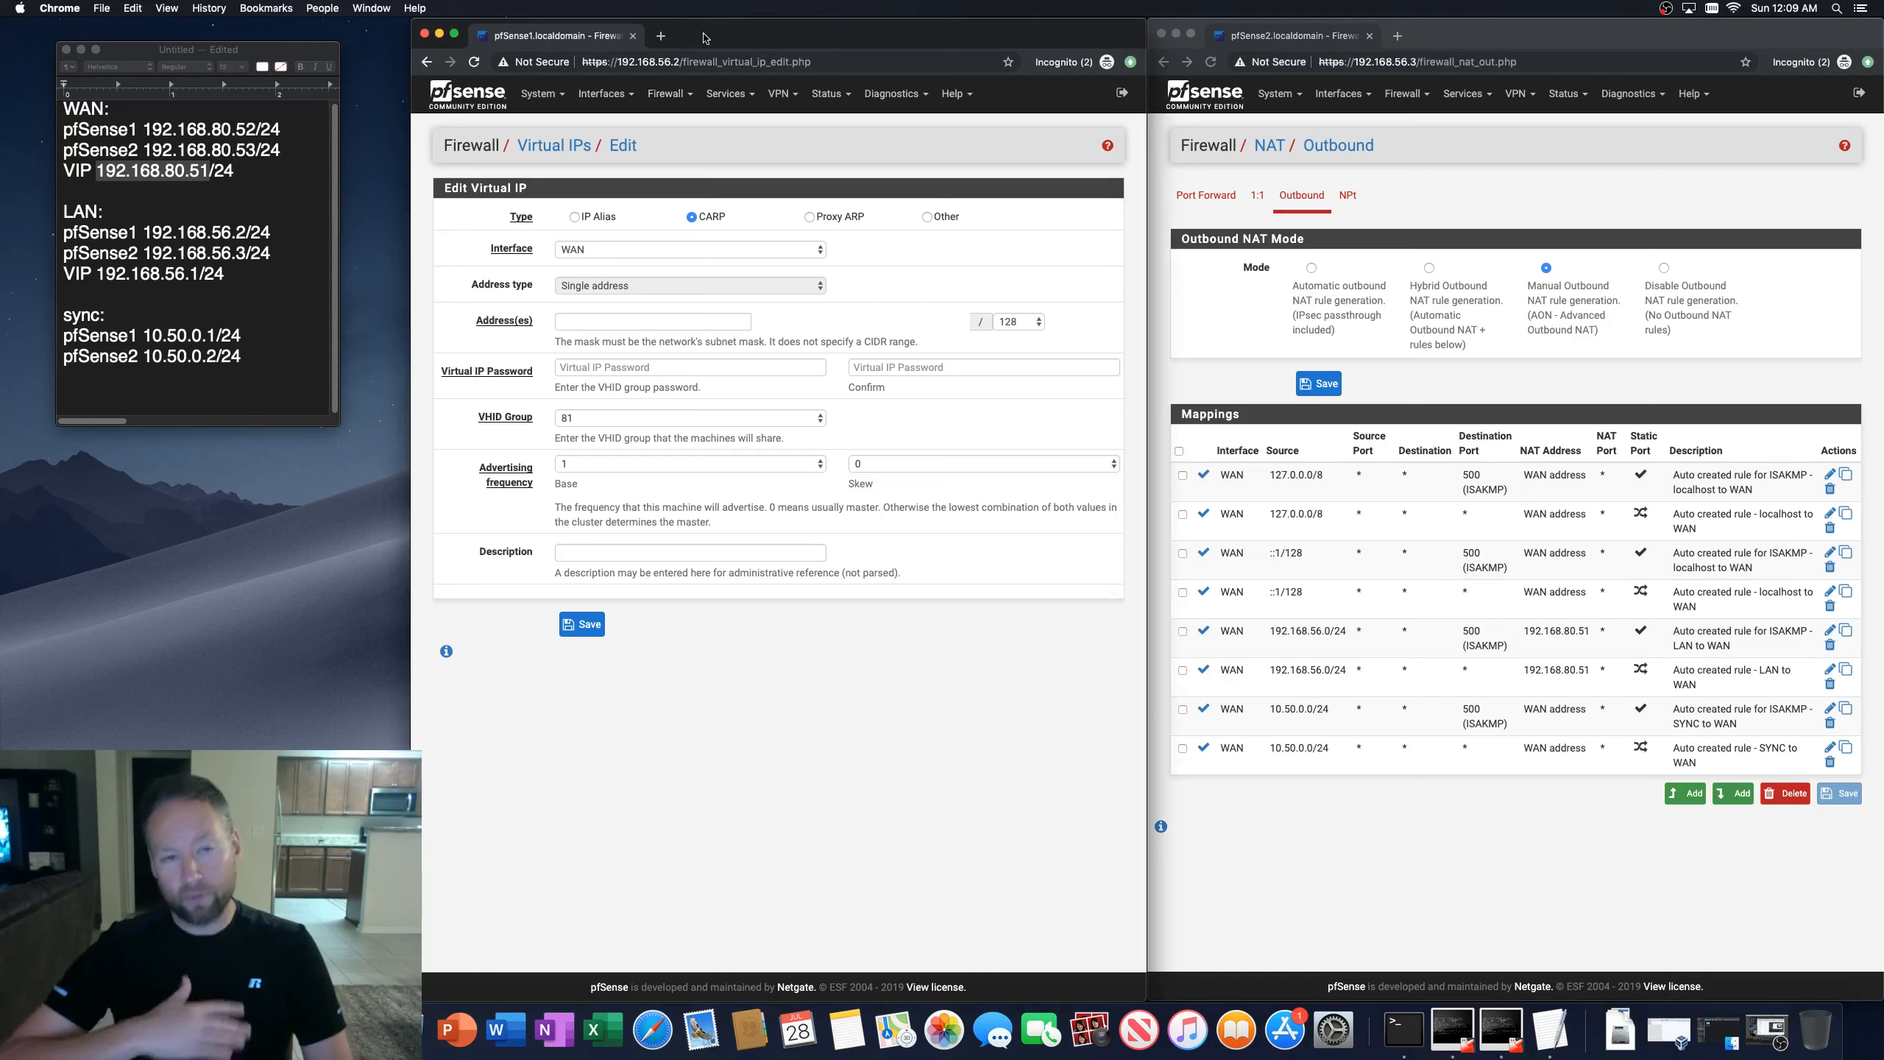
click(666, 94)
click(663, 150)
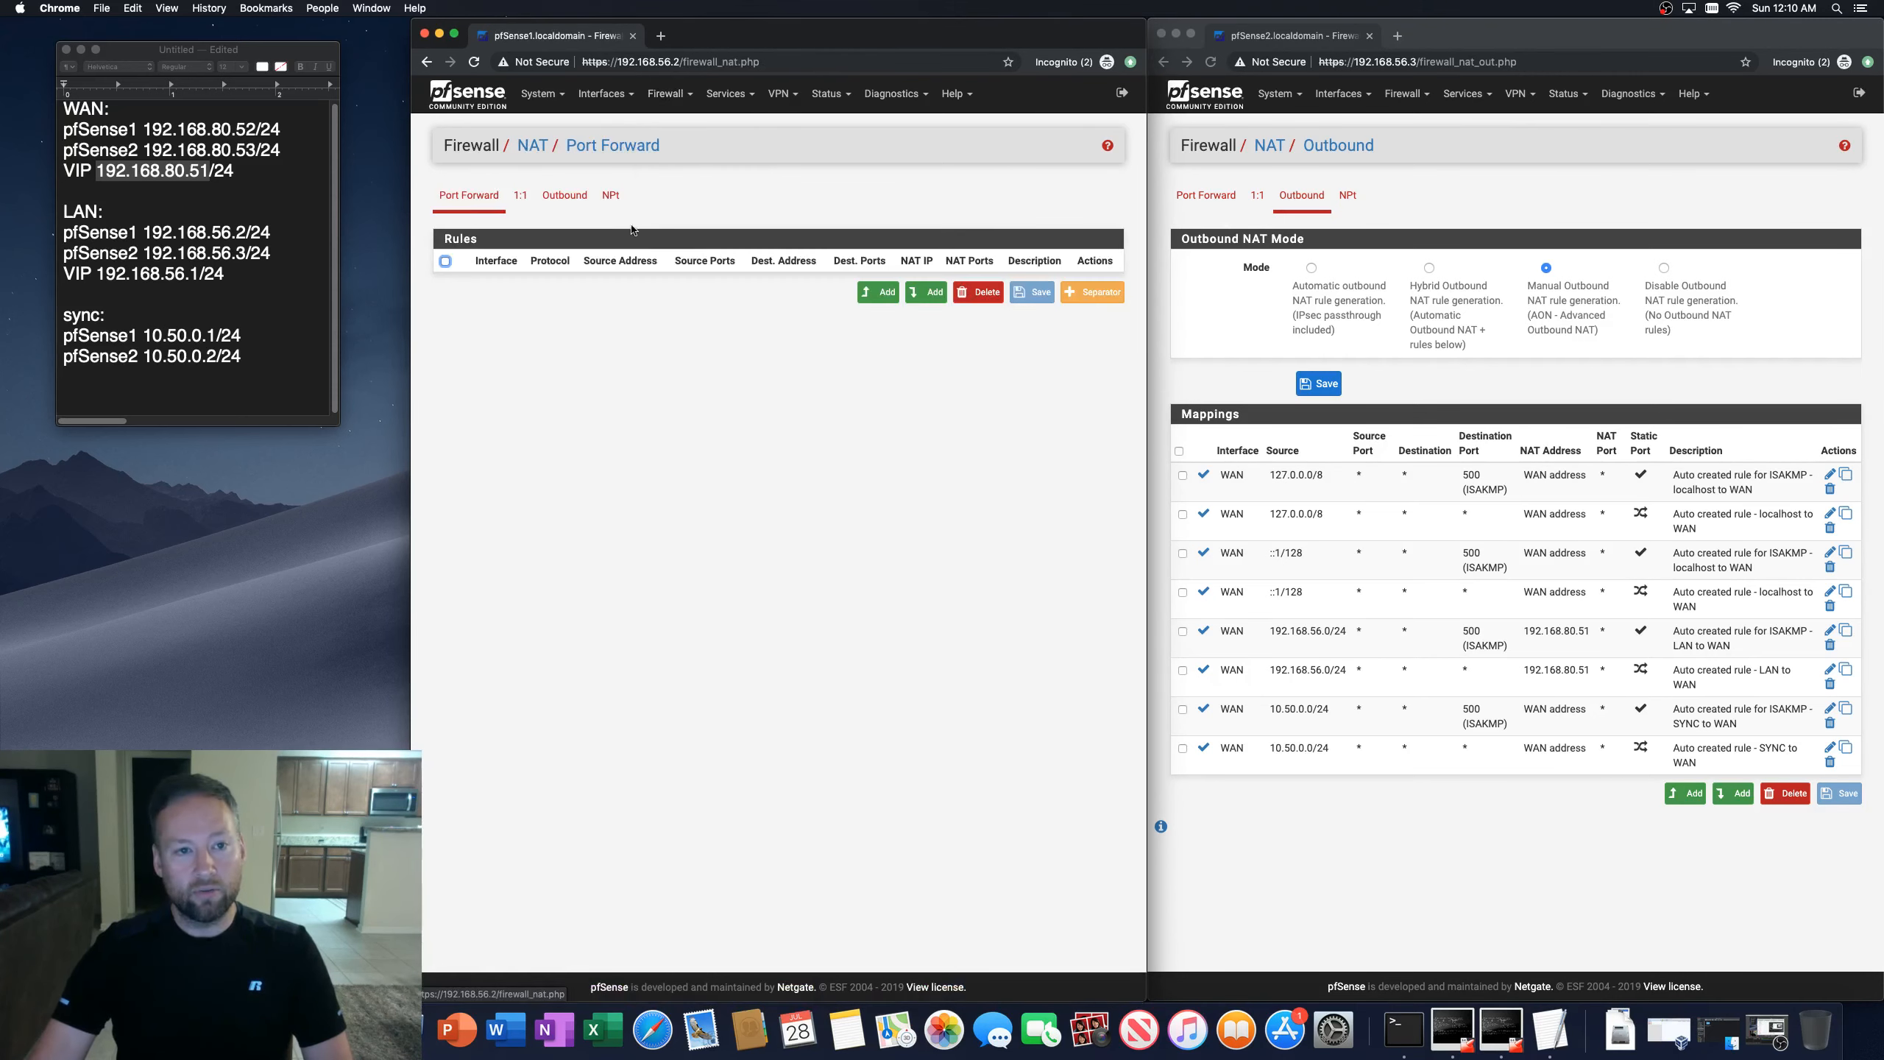
click(564, 194)
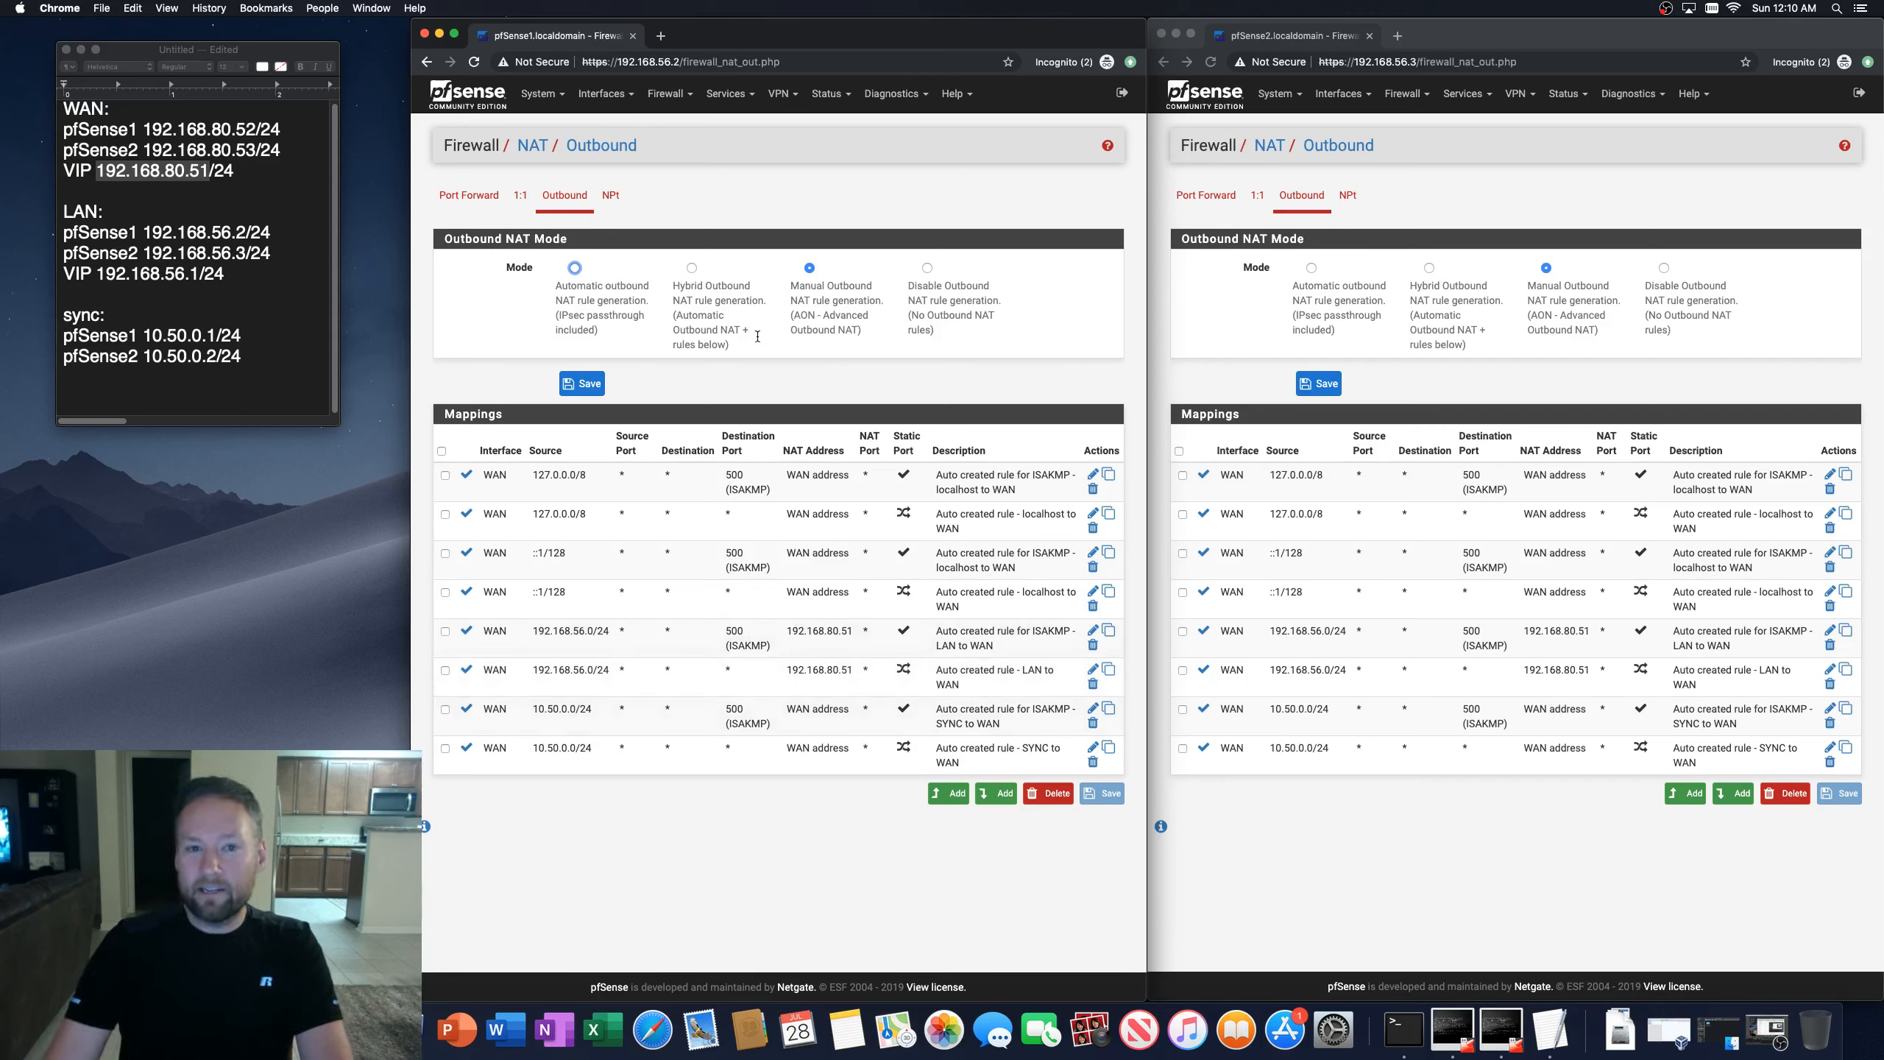
click(739, 100)
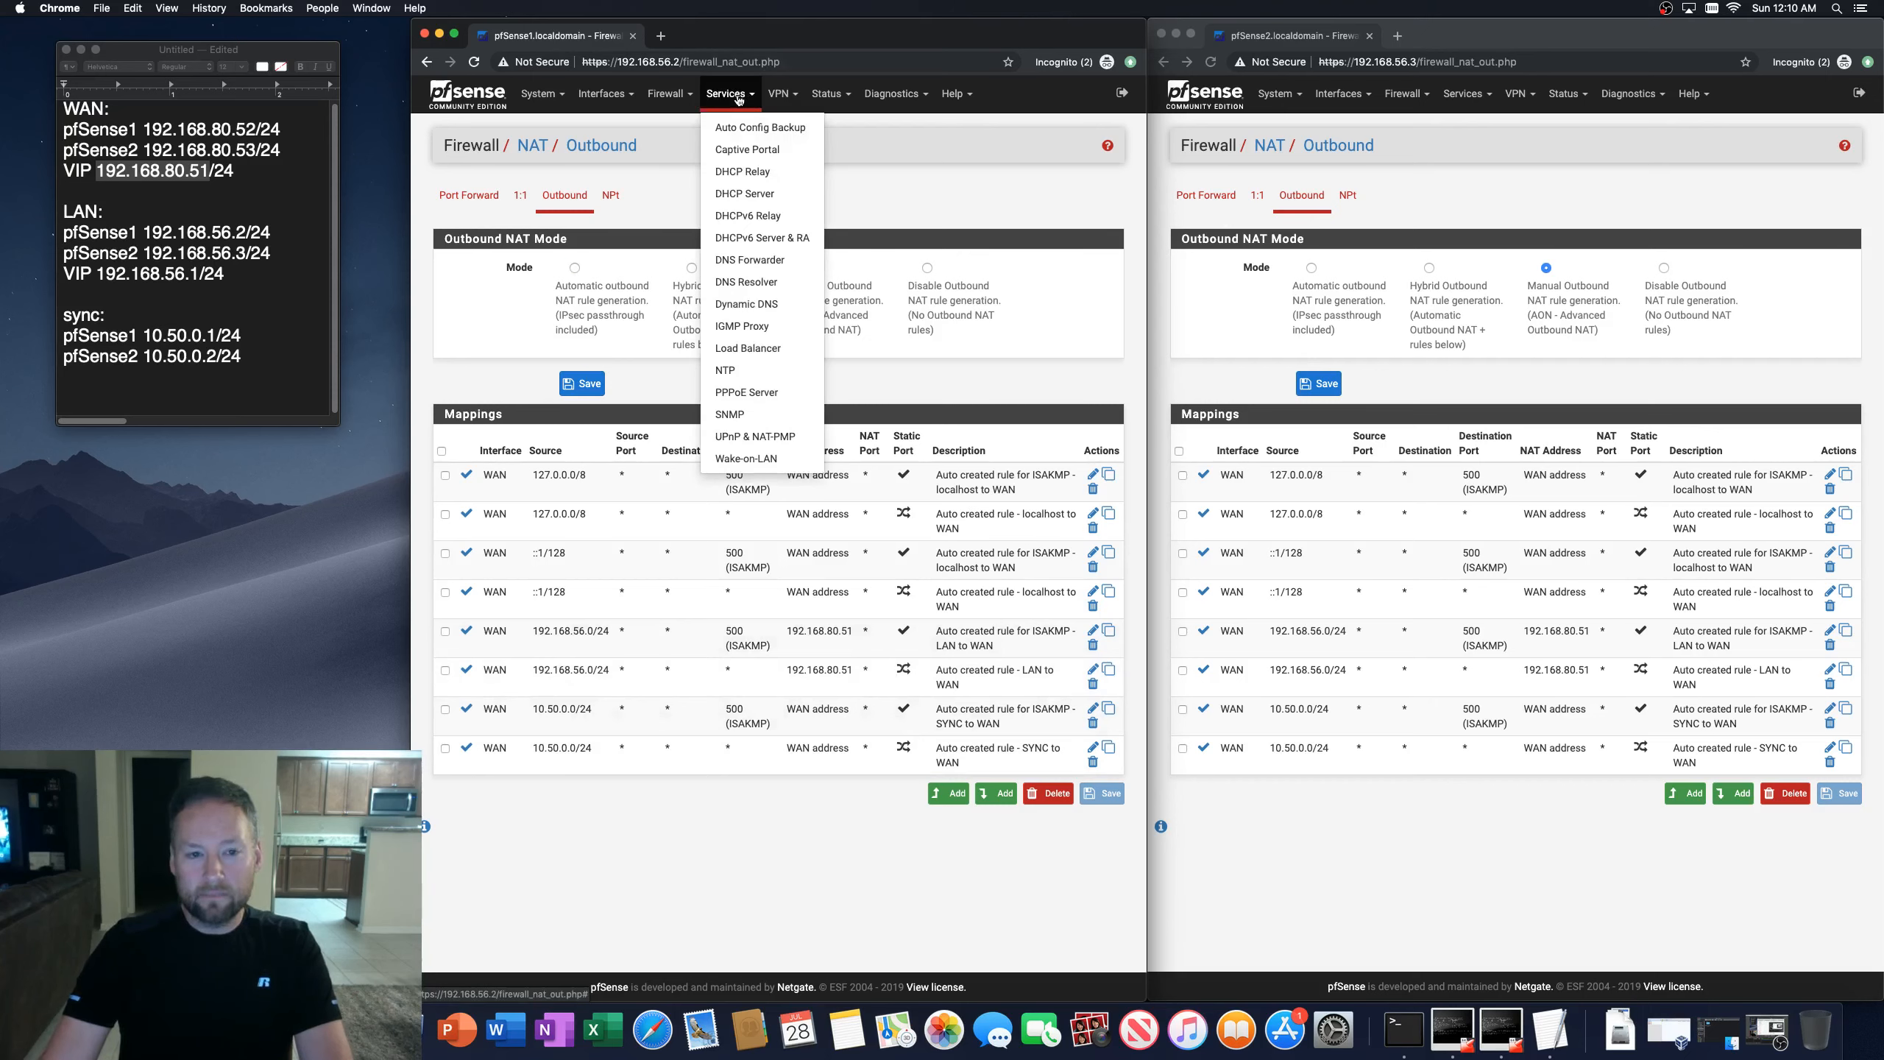
click(670, 97)
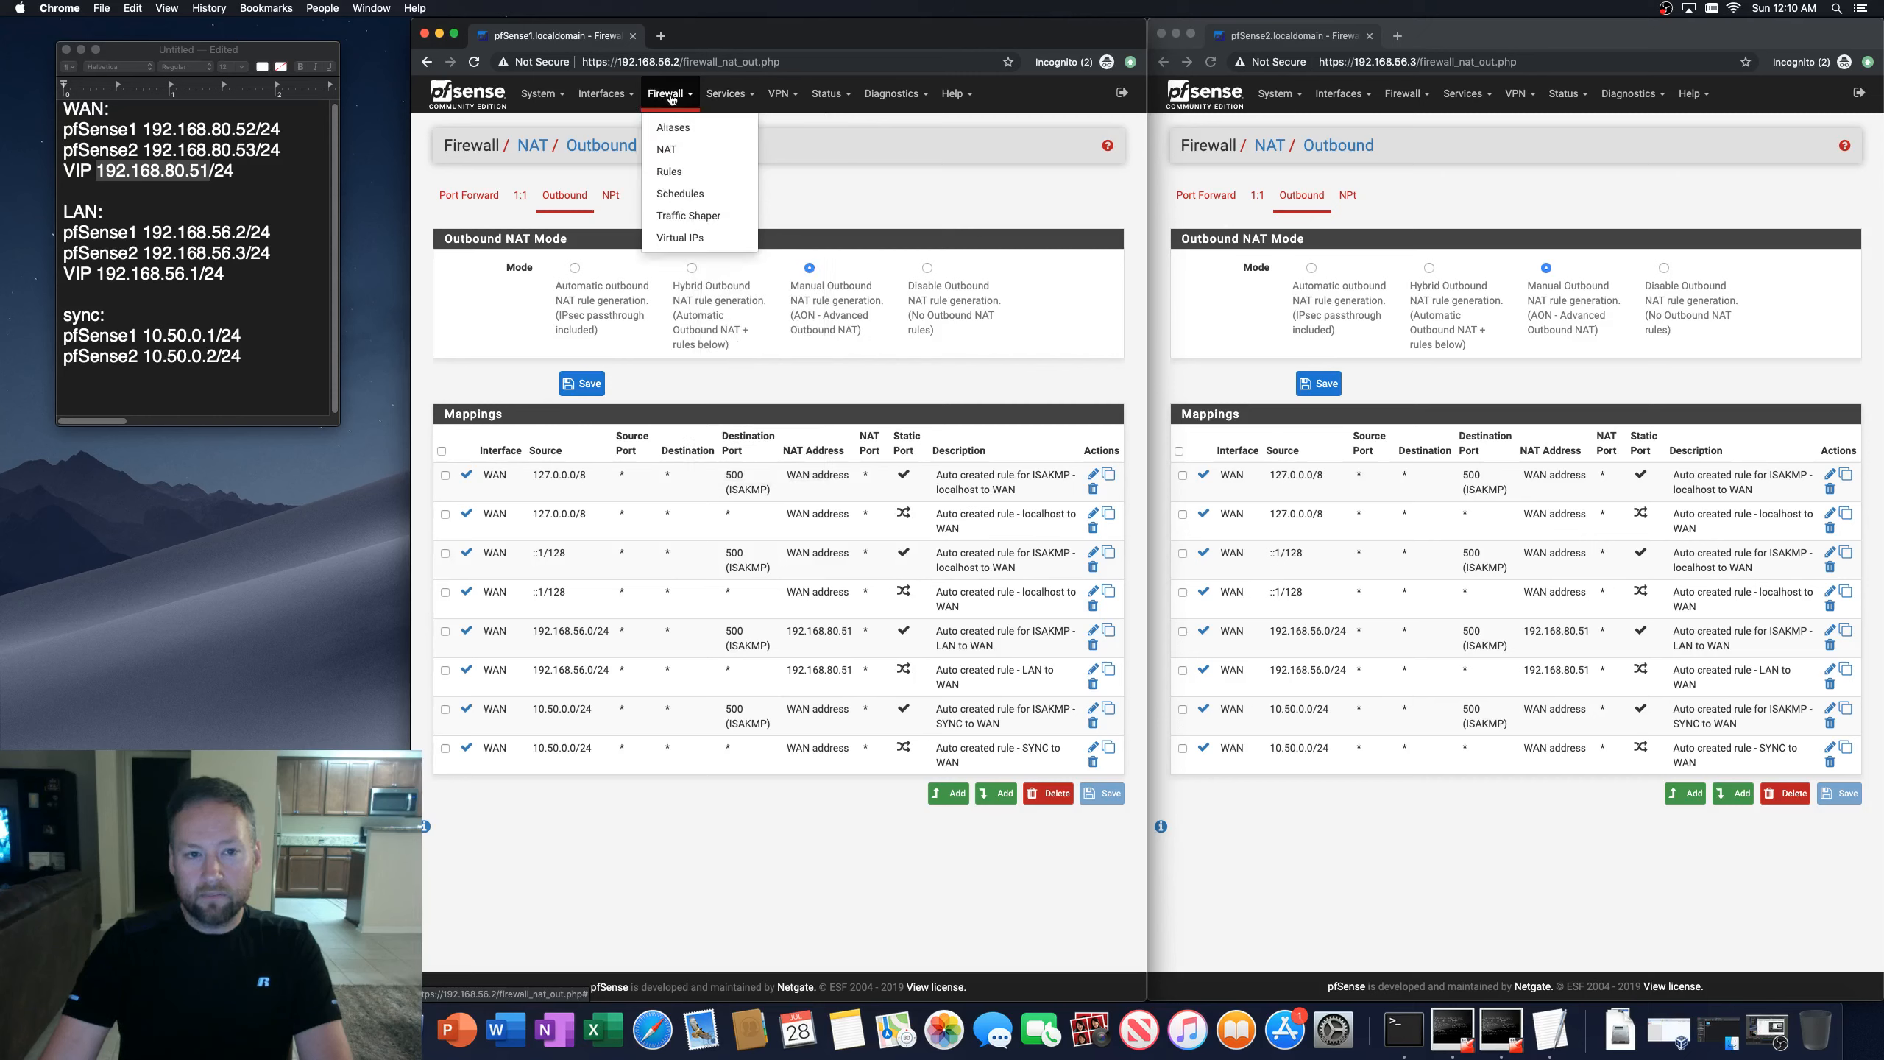
click(605, 95)
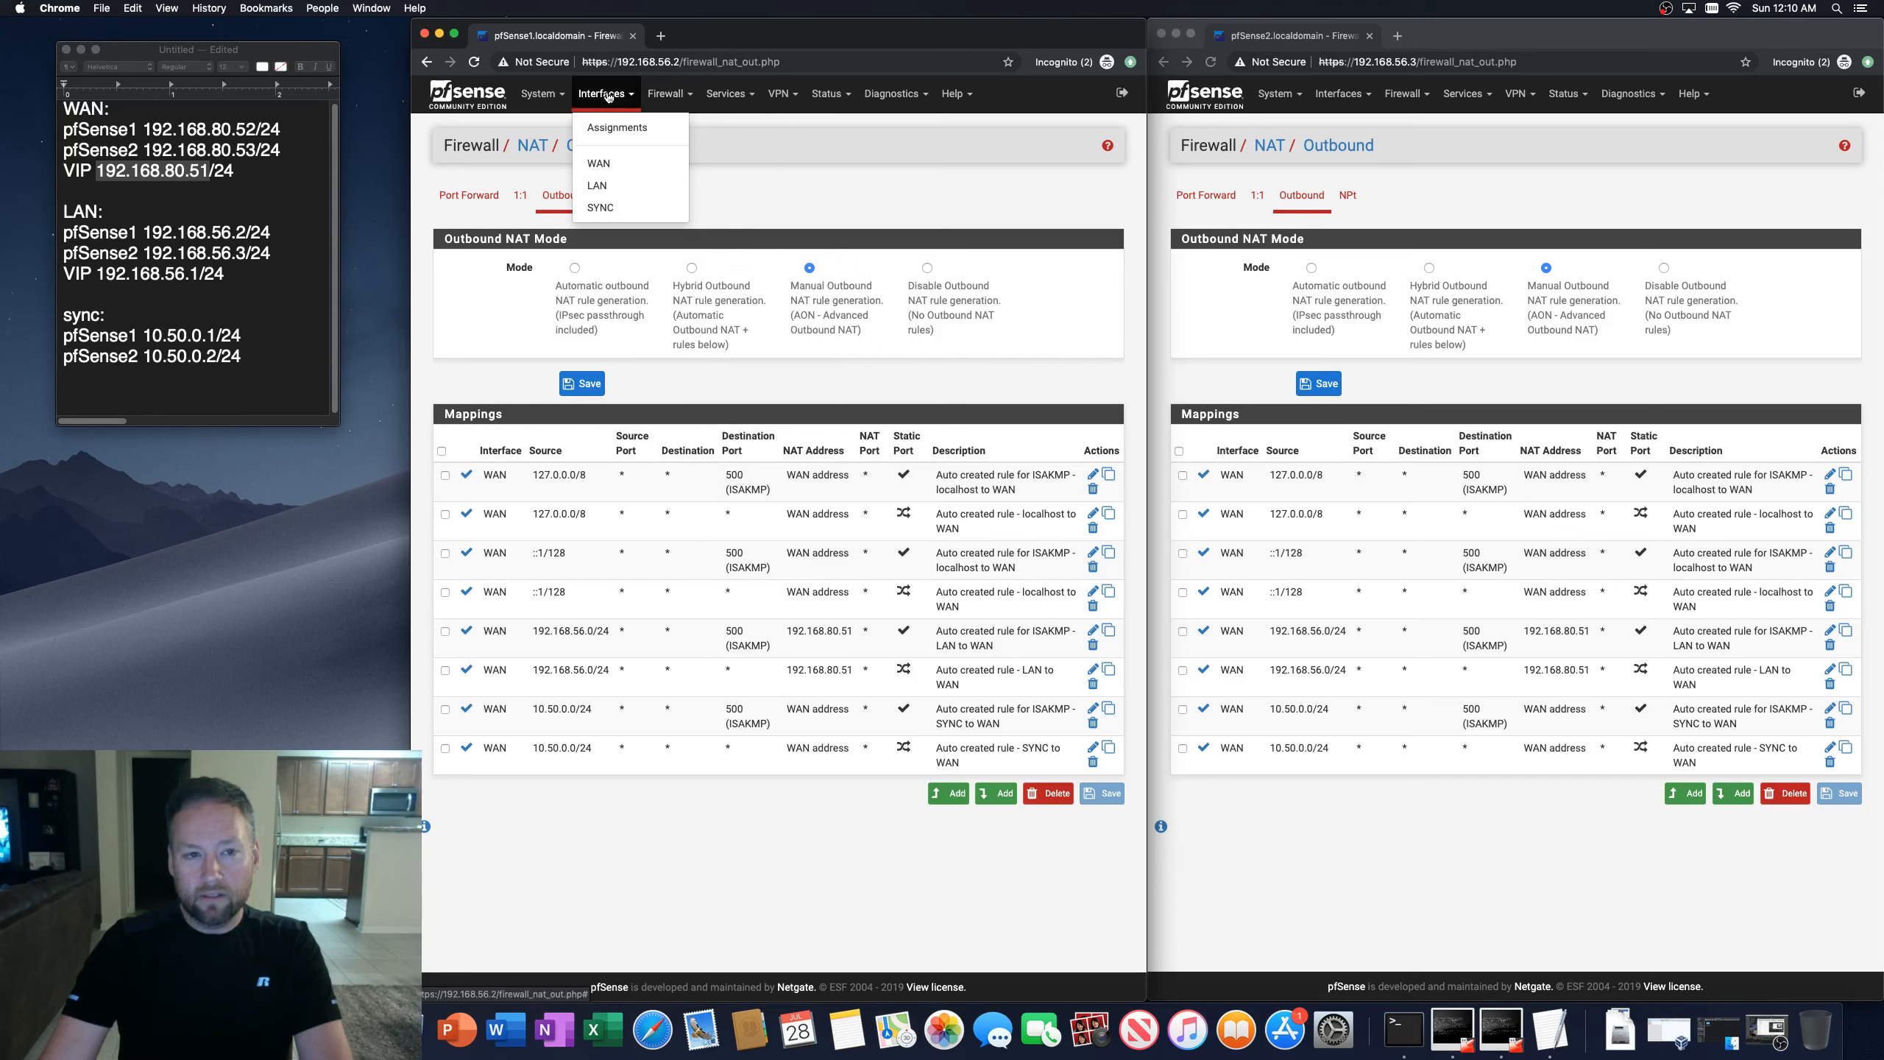
Step: Browse through the first firewall's advanced system settings pages to review their options
click(555, 95)
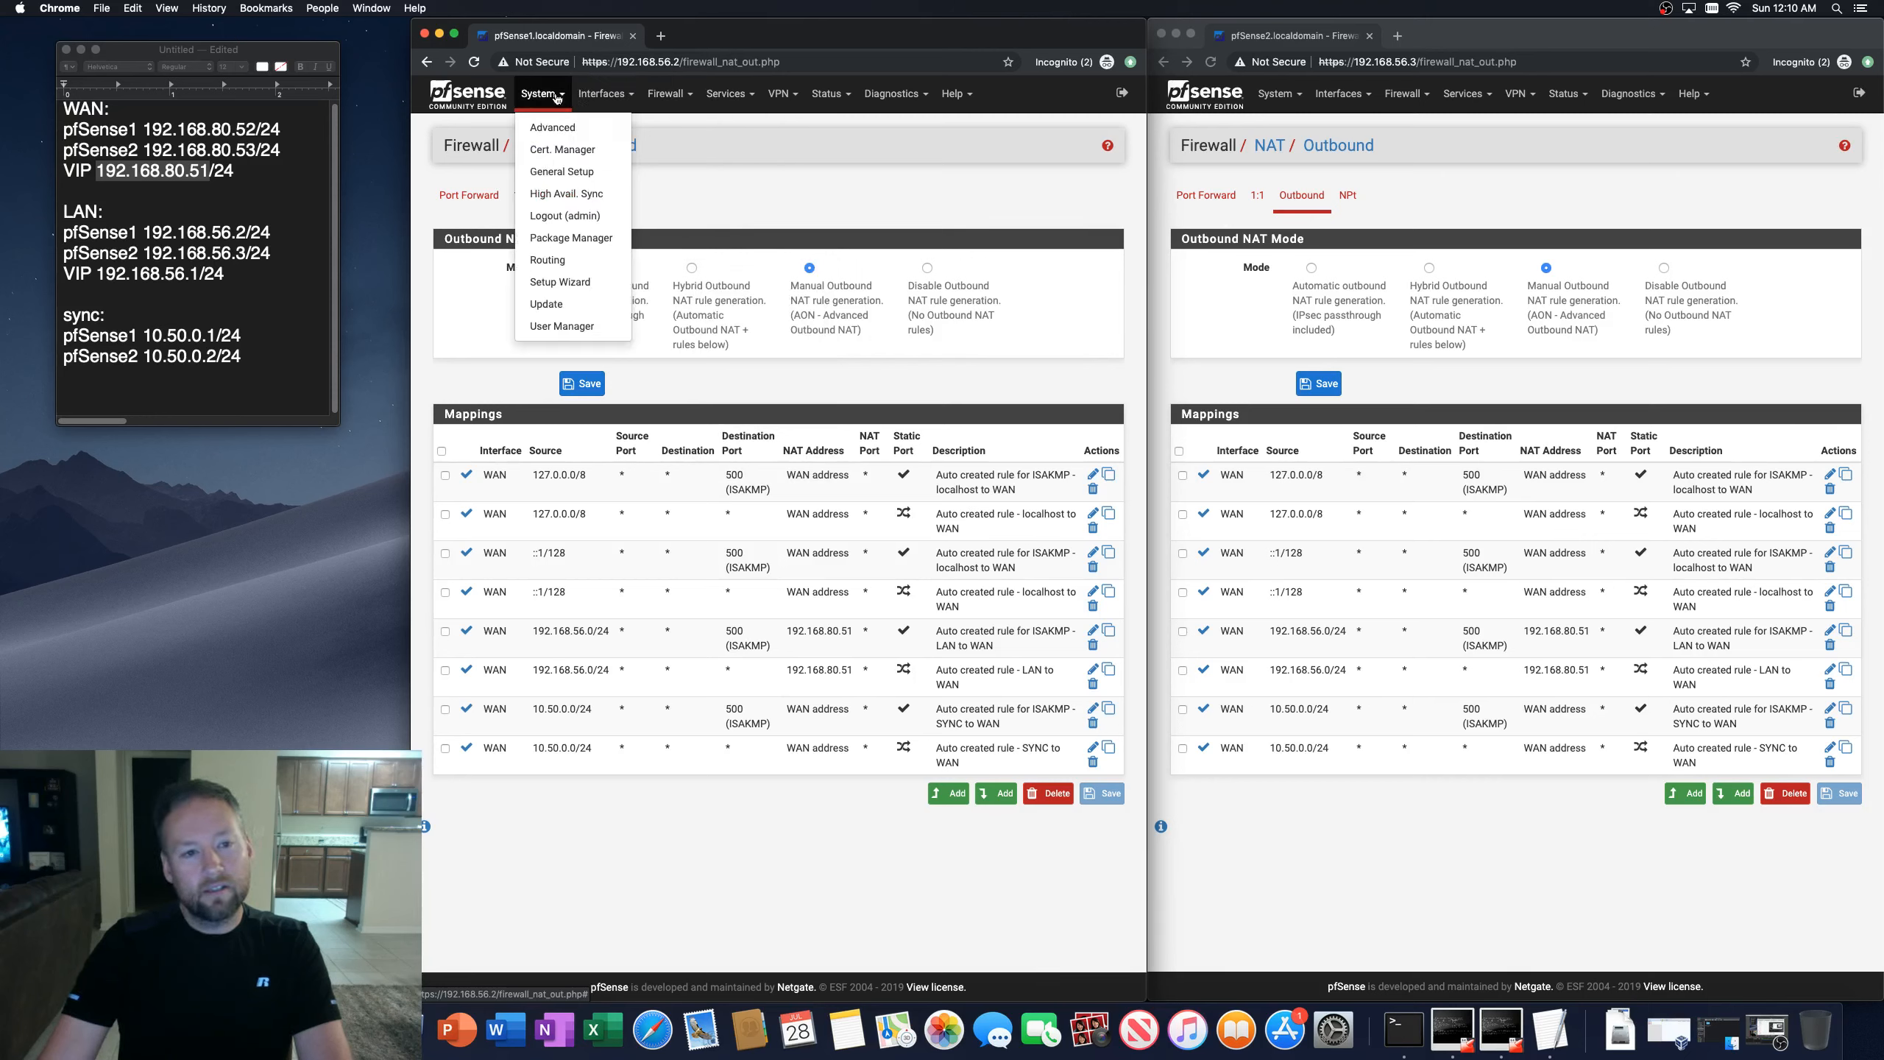
click(553, 129)
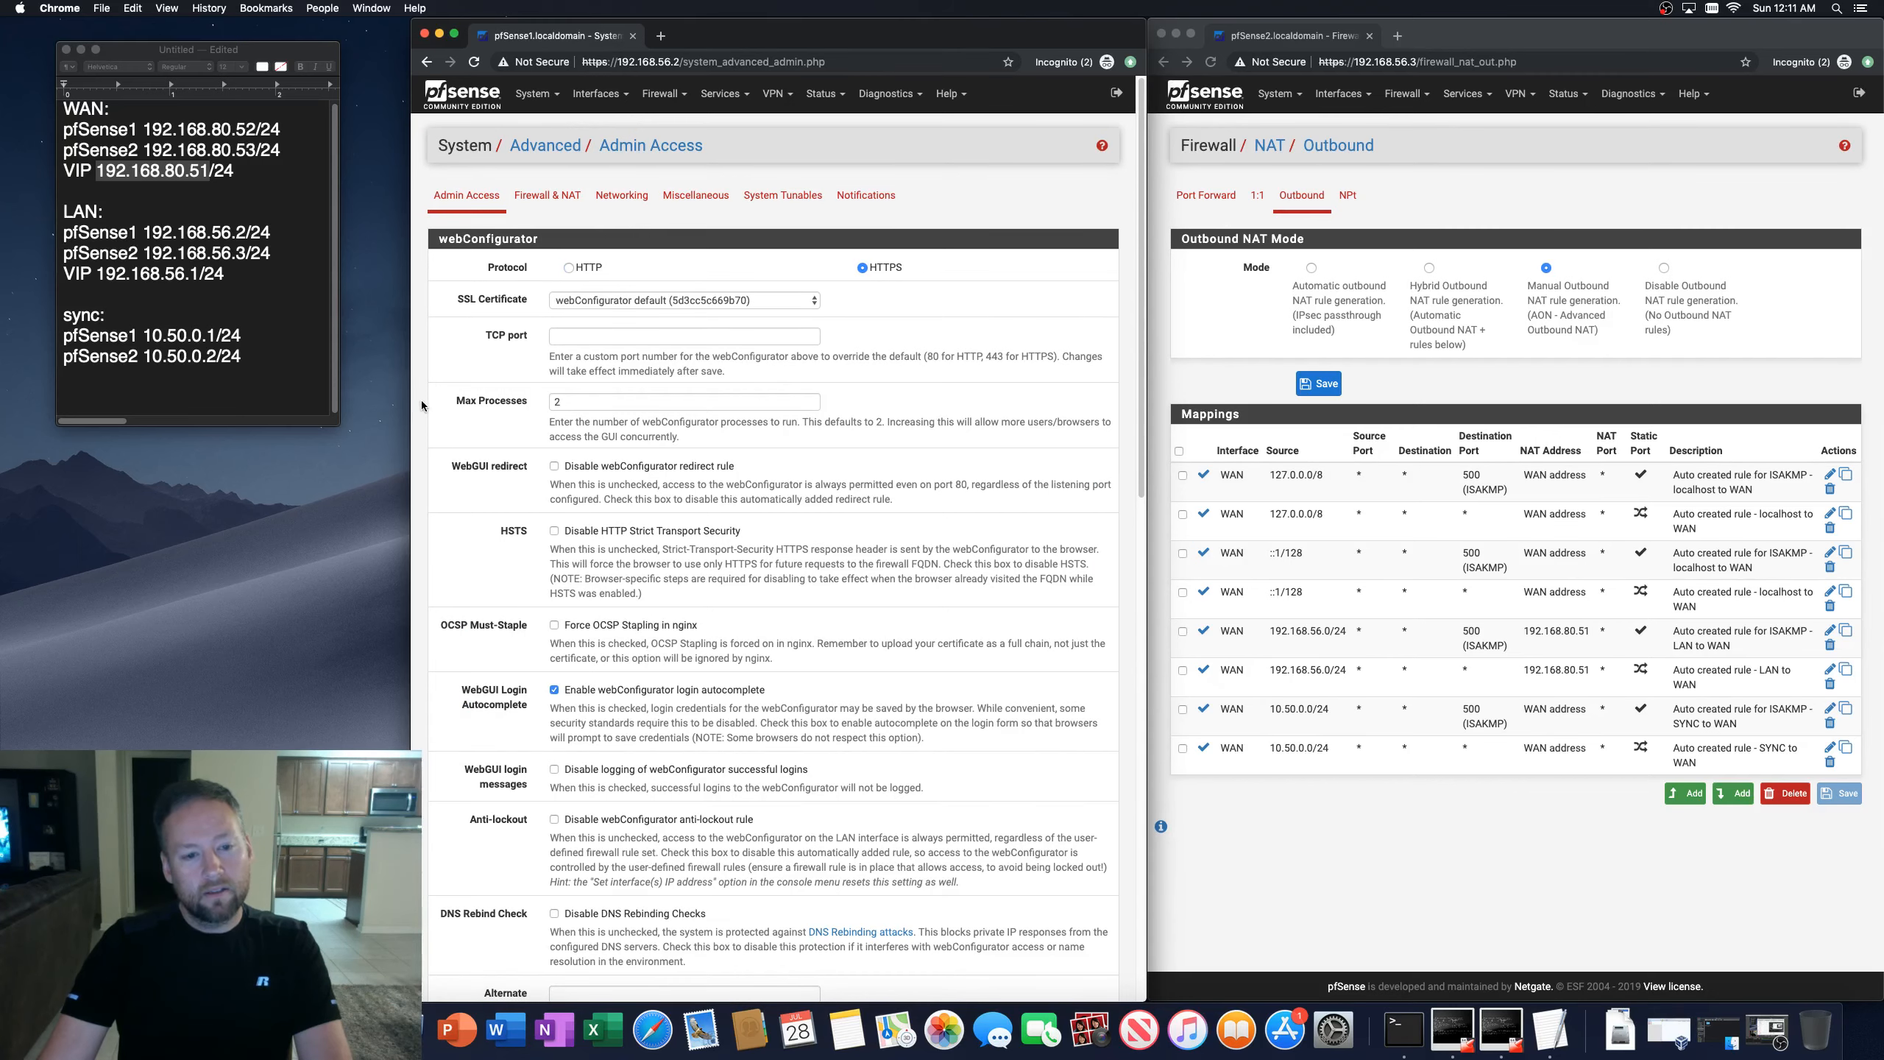
scroll(421, 401, down, 4)
scroll(421, 400, down, 10)
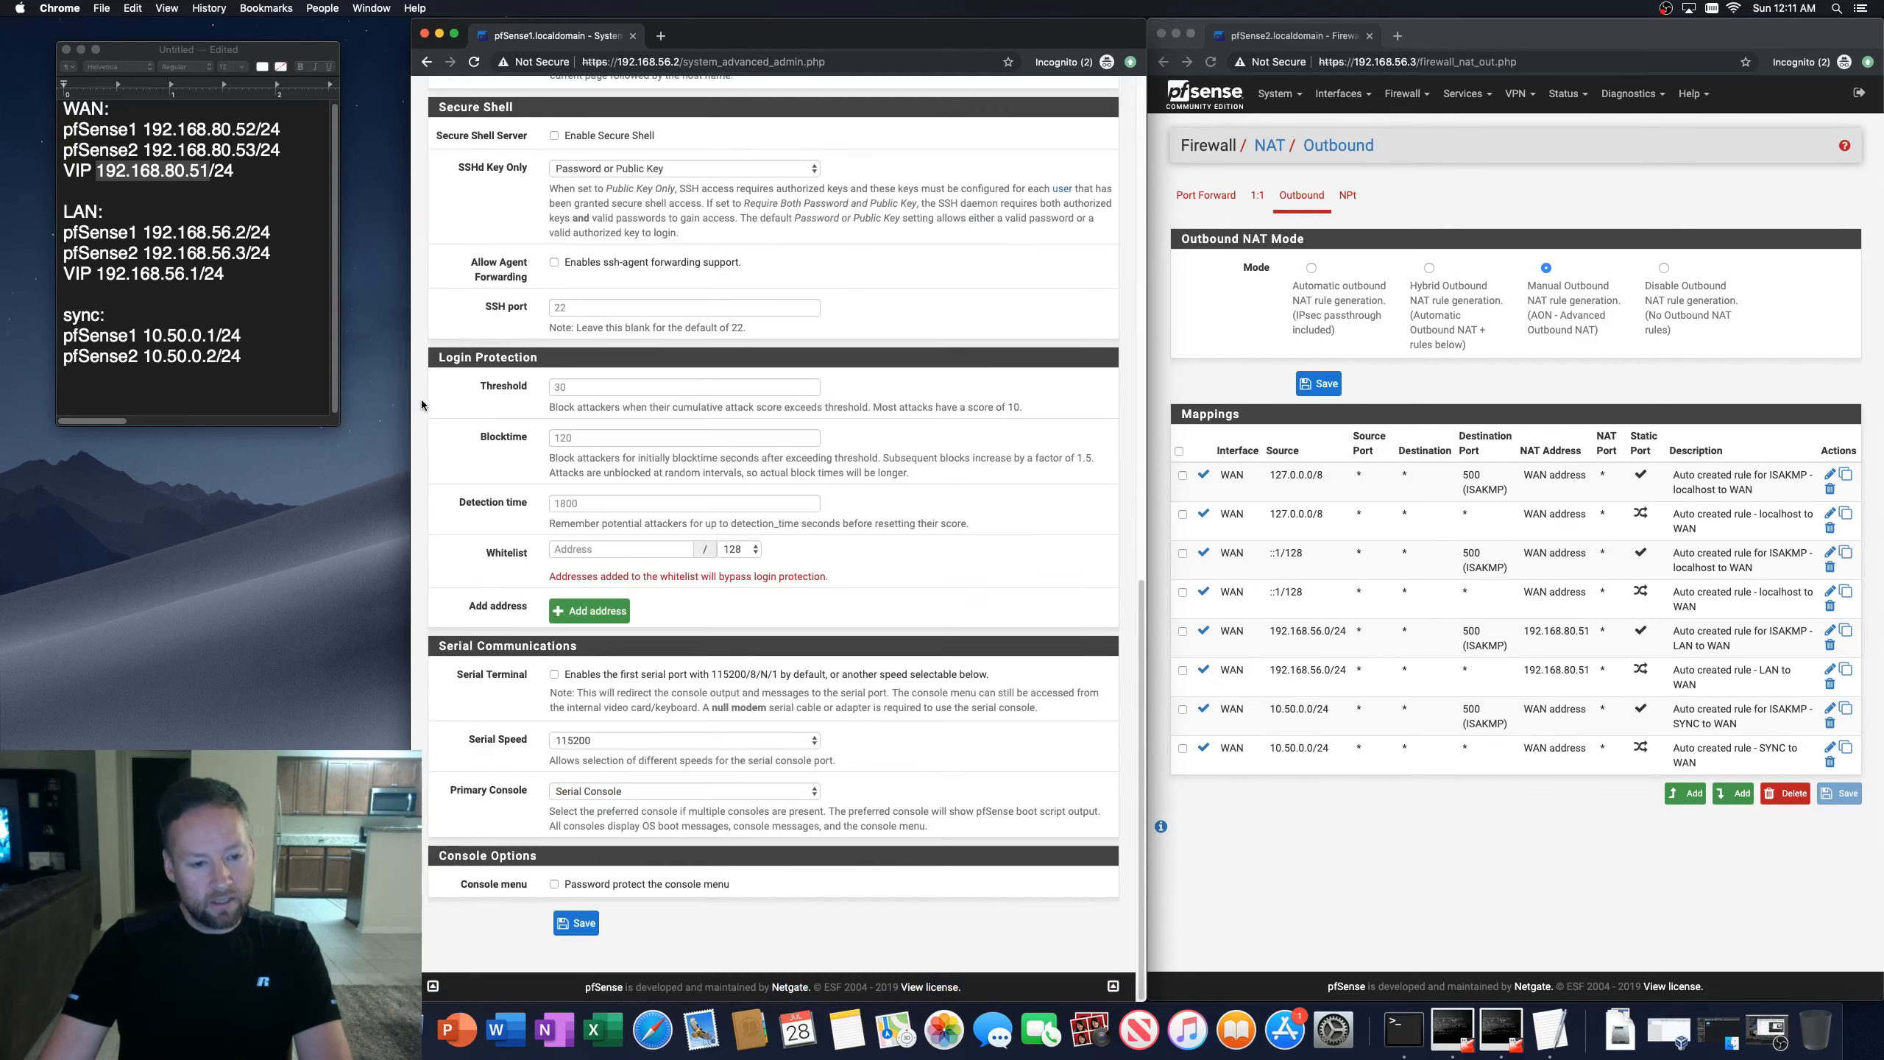
scroll(421, 398, up, 6)
scroll(423, 386, up, 10)
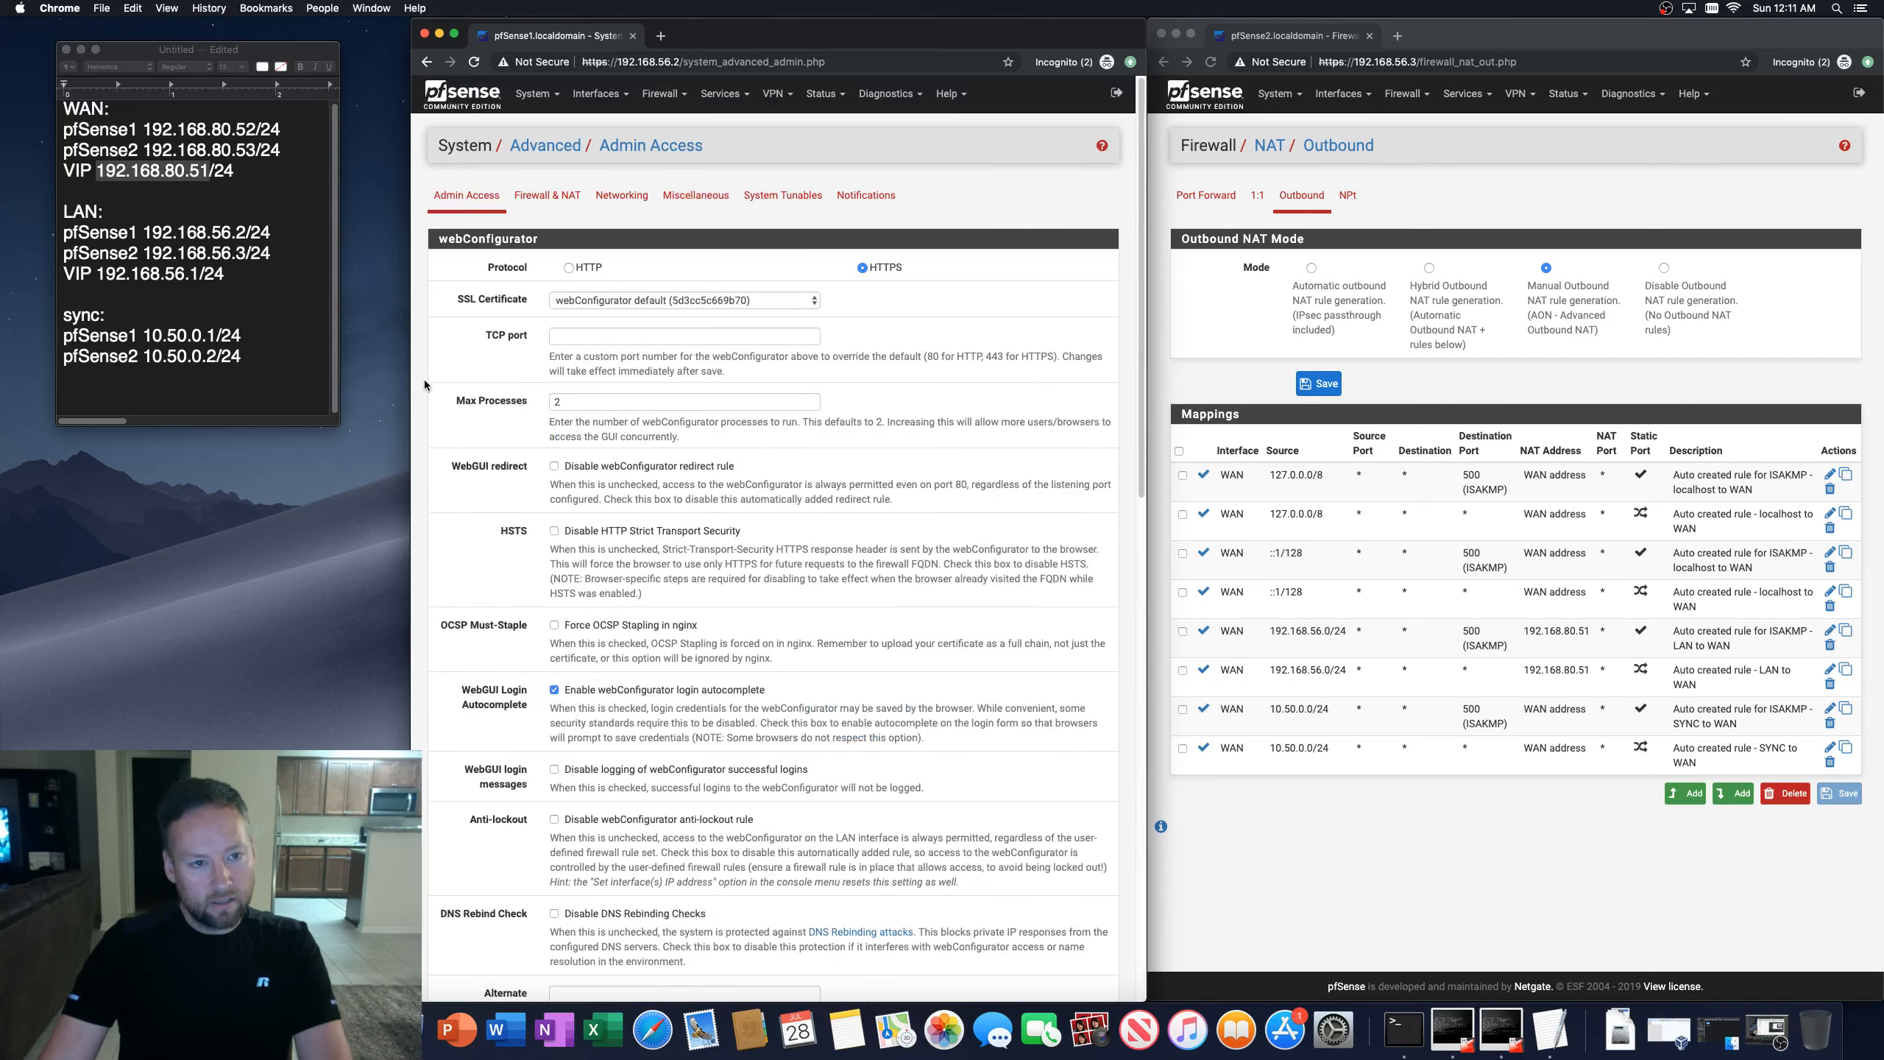
click(534, 197)
scroll(512, 334, down, 12)
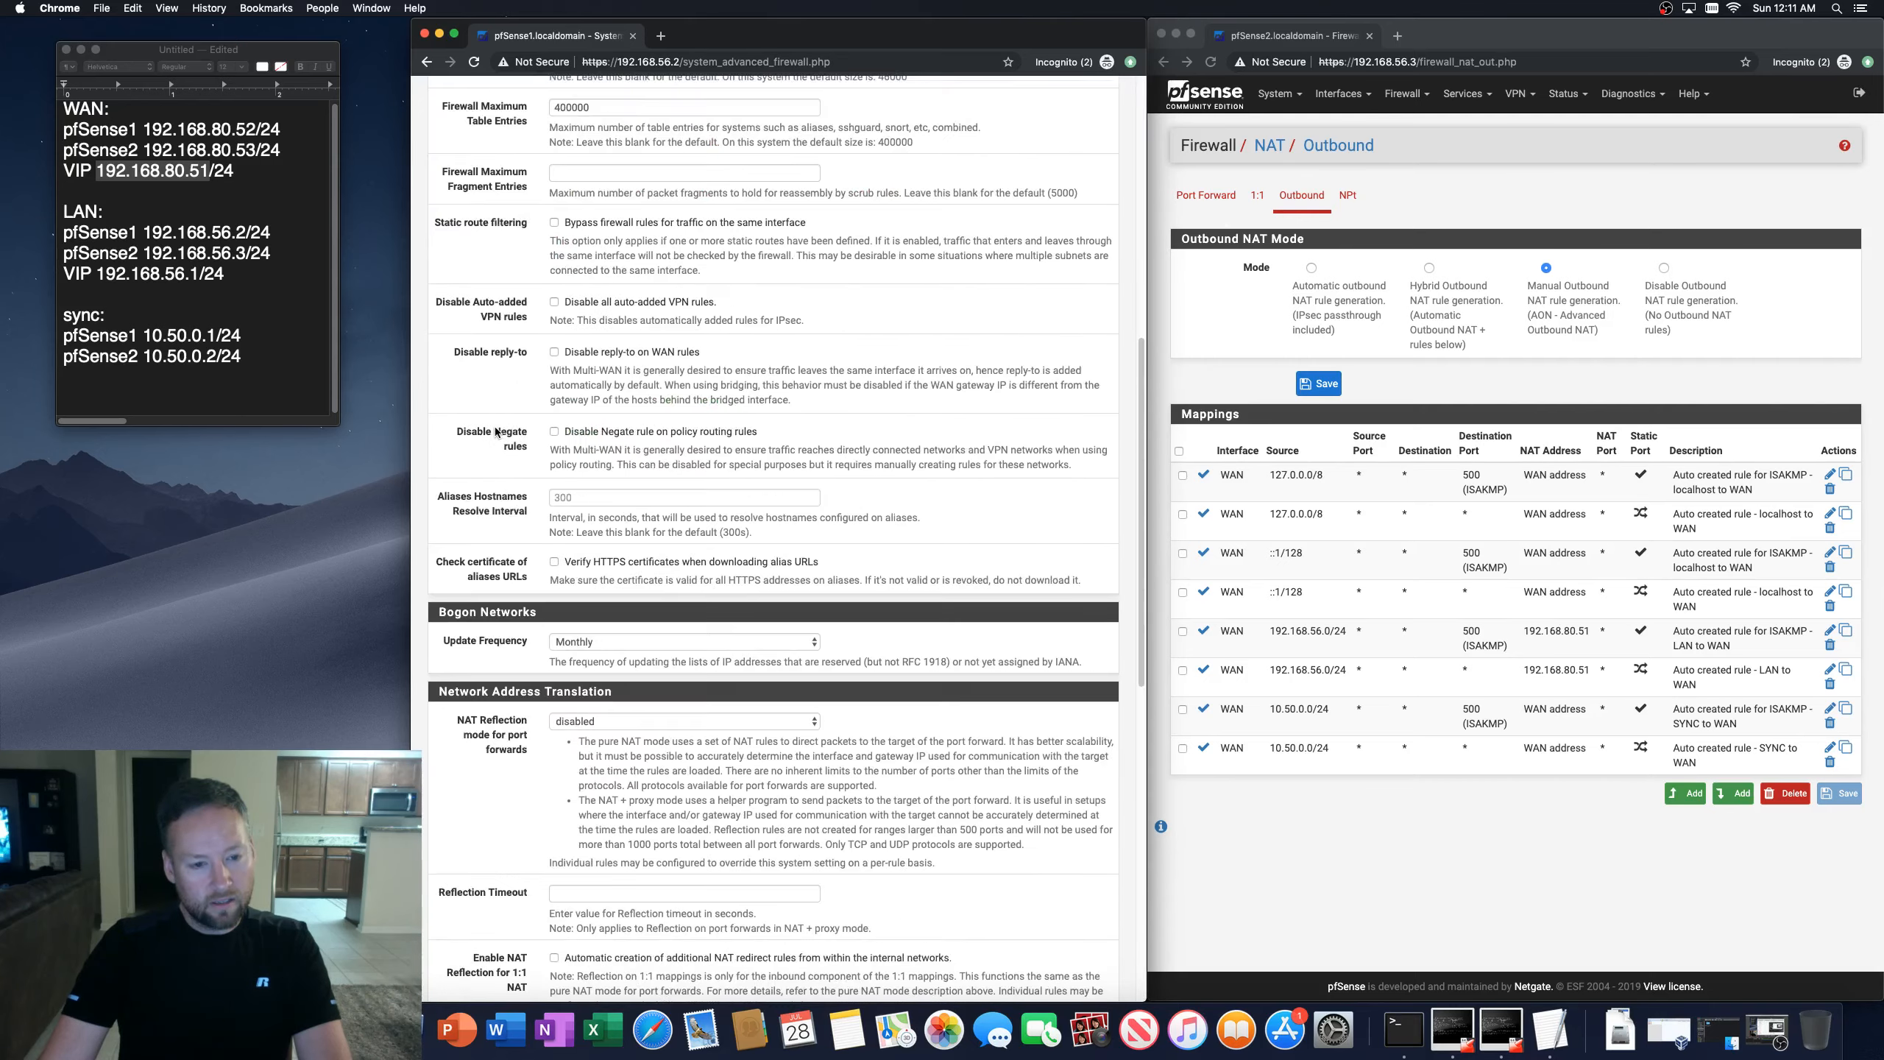
scroll(496, 433, up, 12)
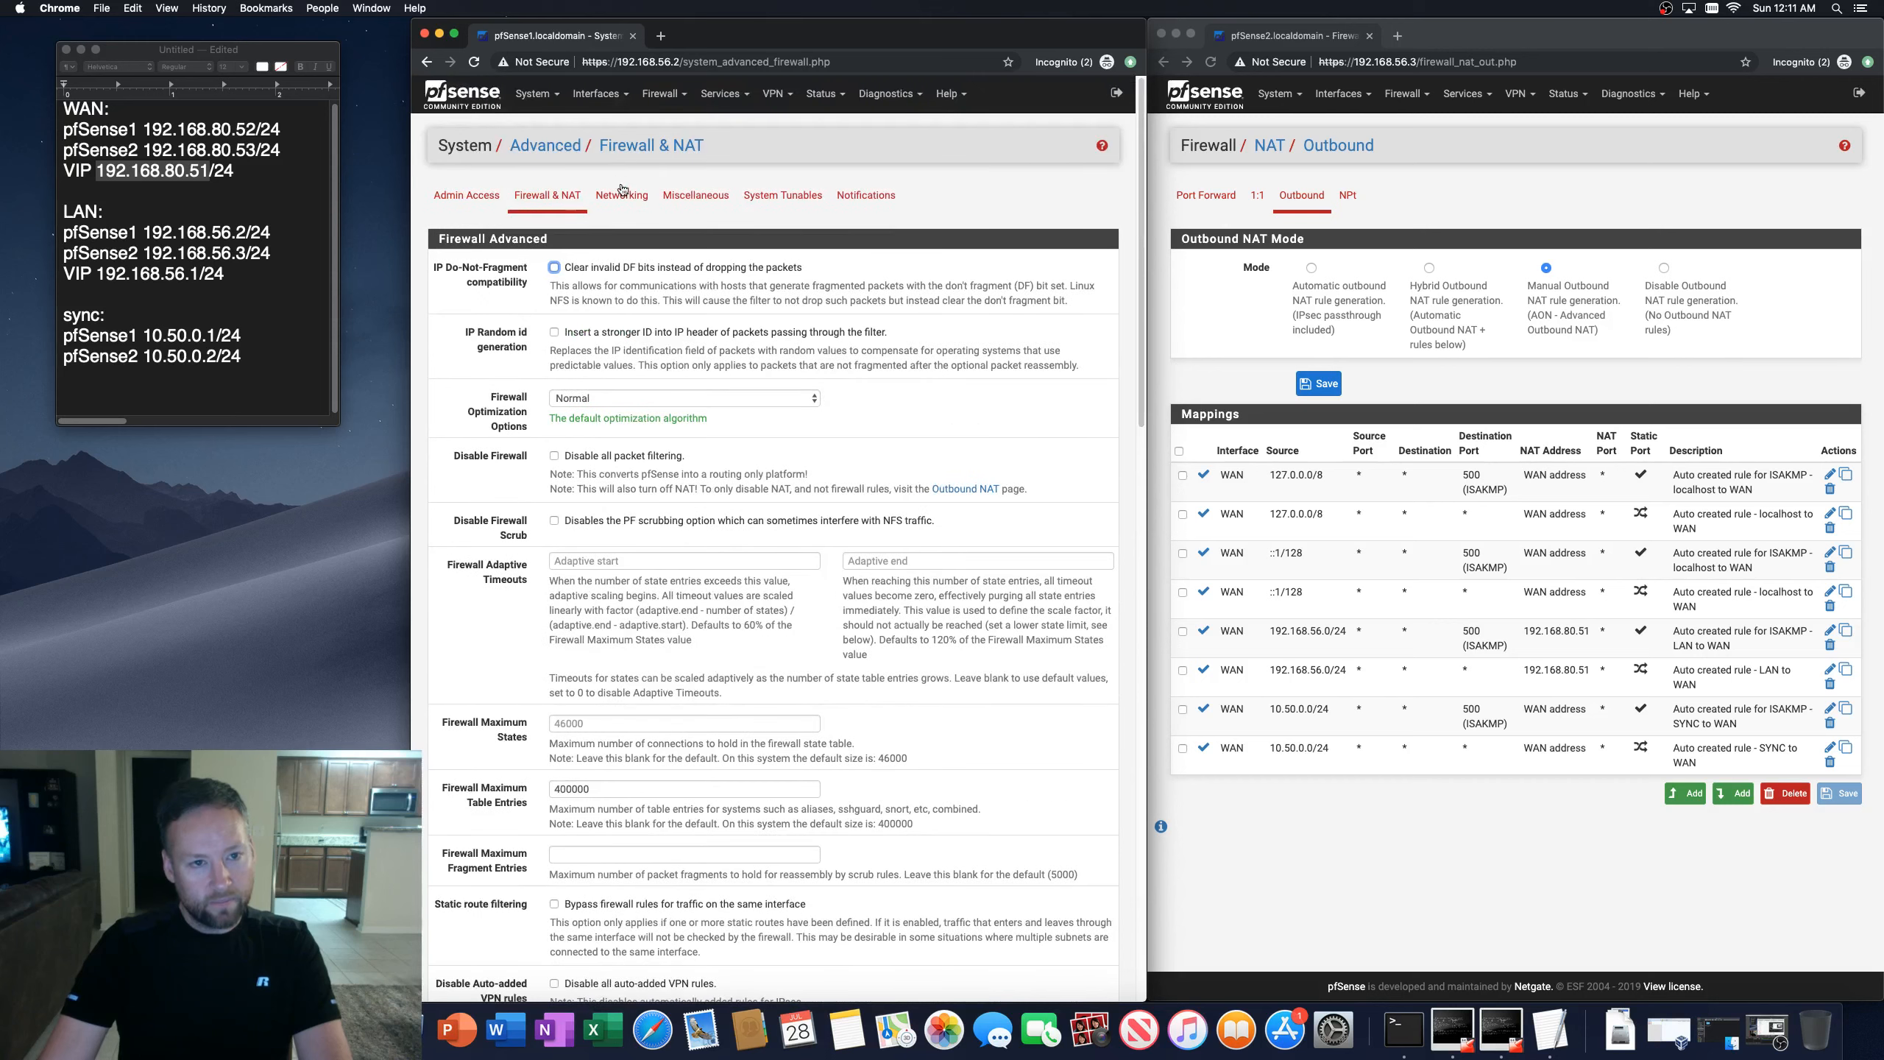
click(622, 196)
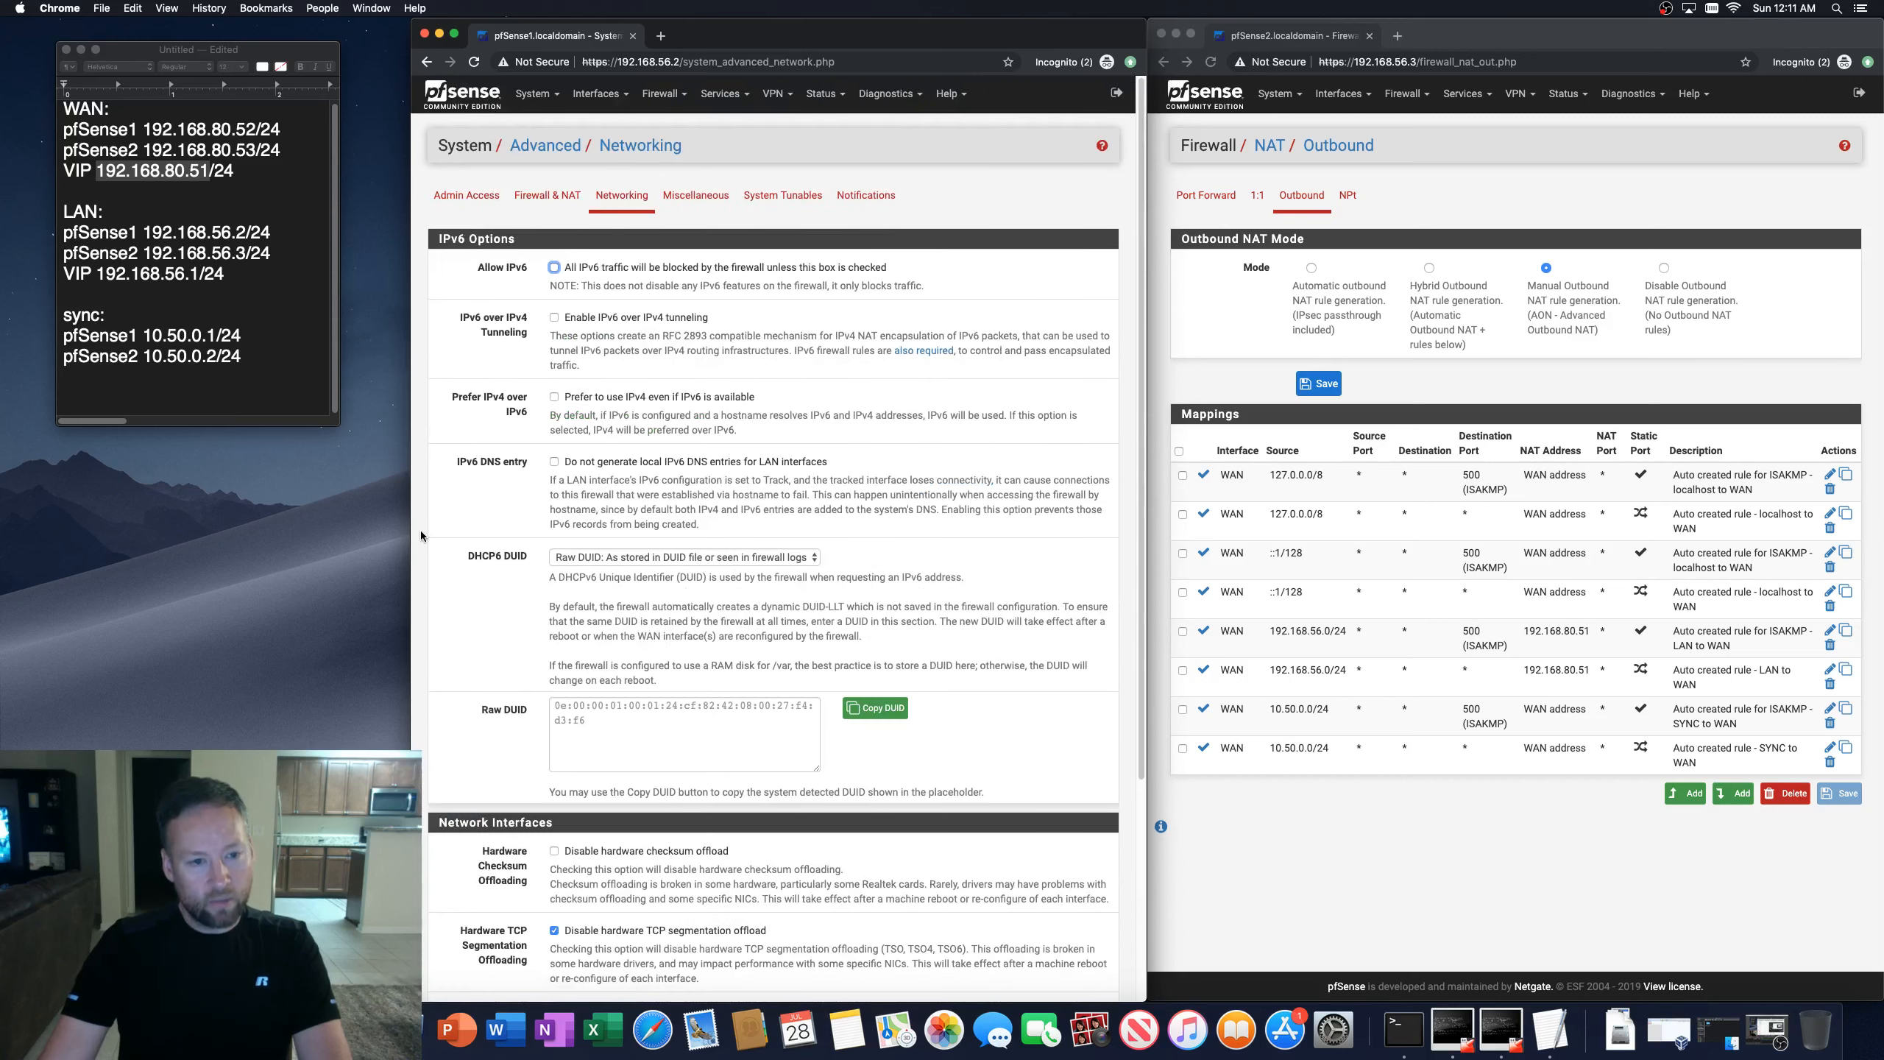
scroll(421, 534, down, 4)
scroll(421, 534, up, 4)
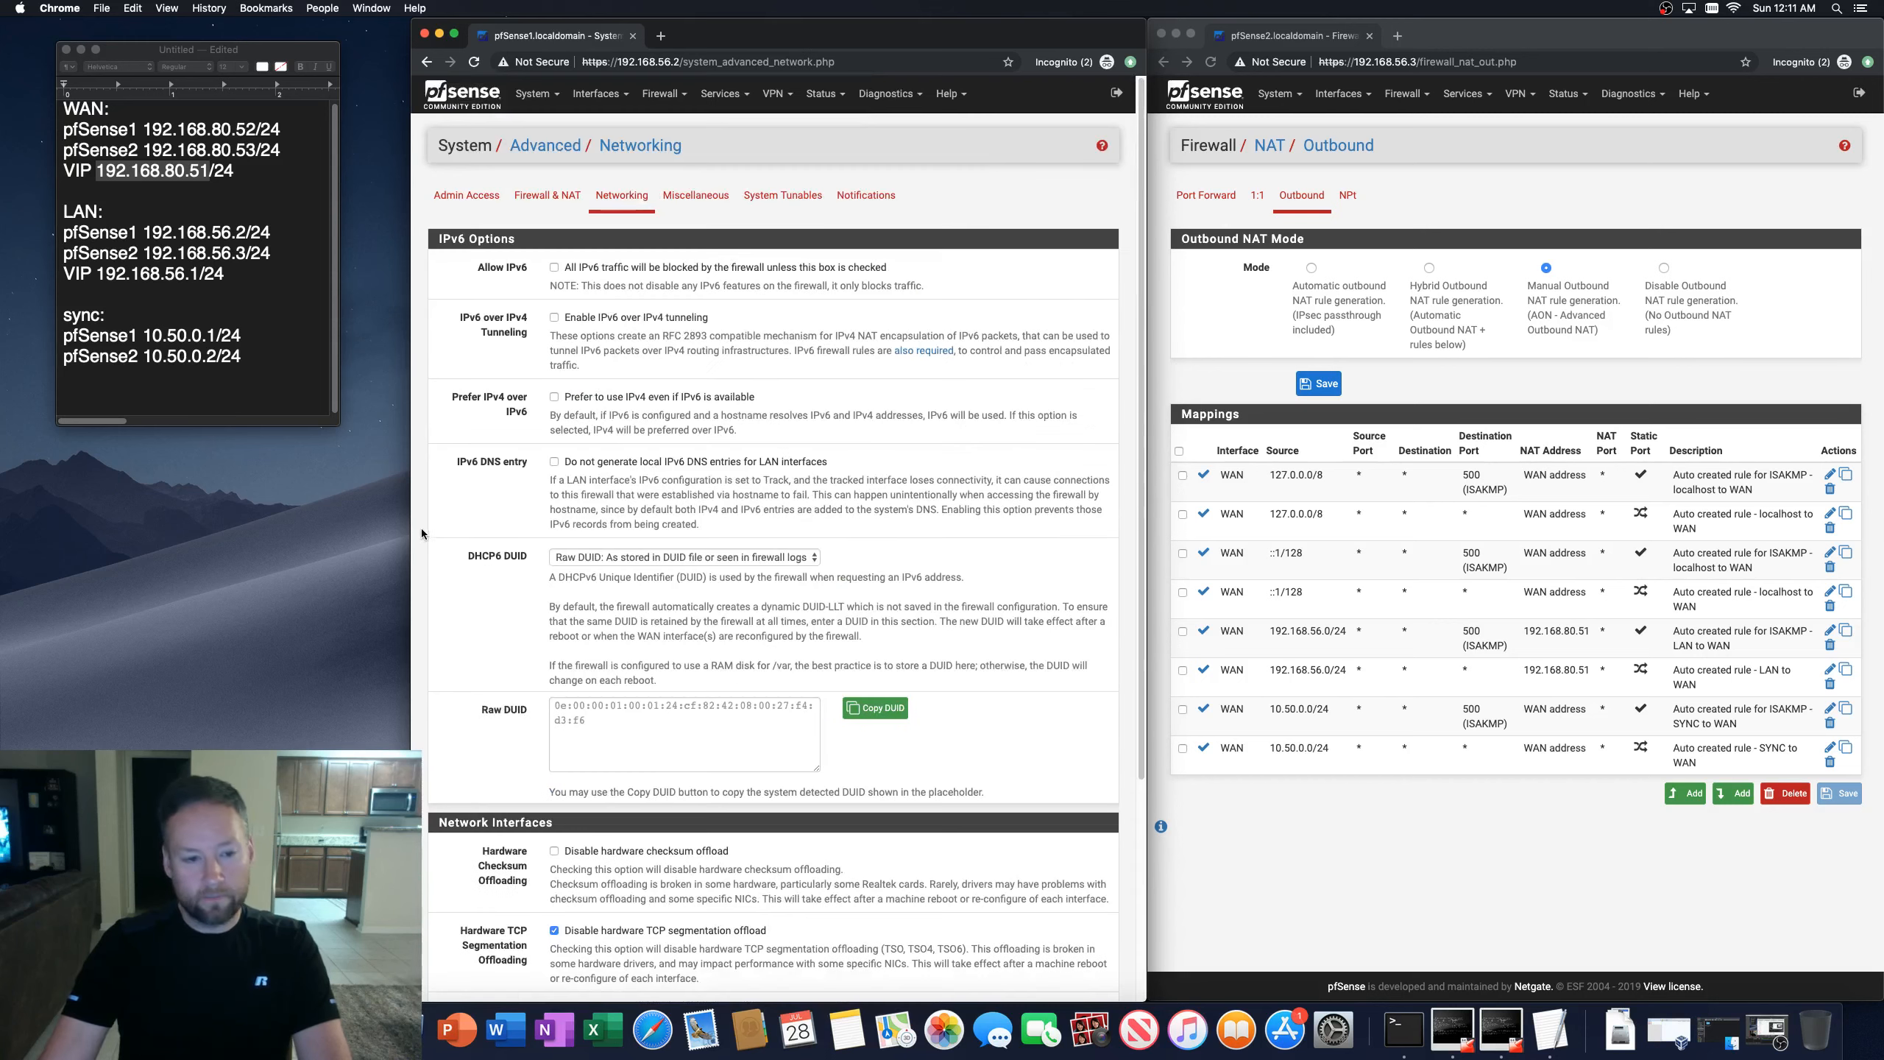
click(682, 199)
scroll(630, 339, down, 10)
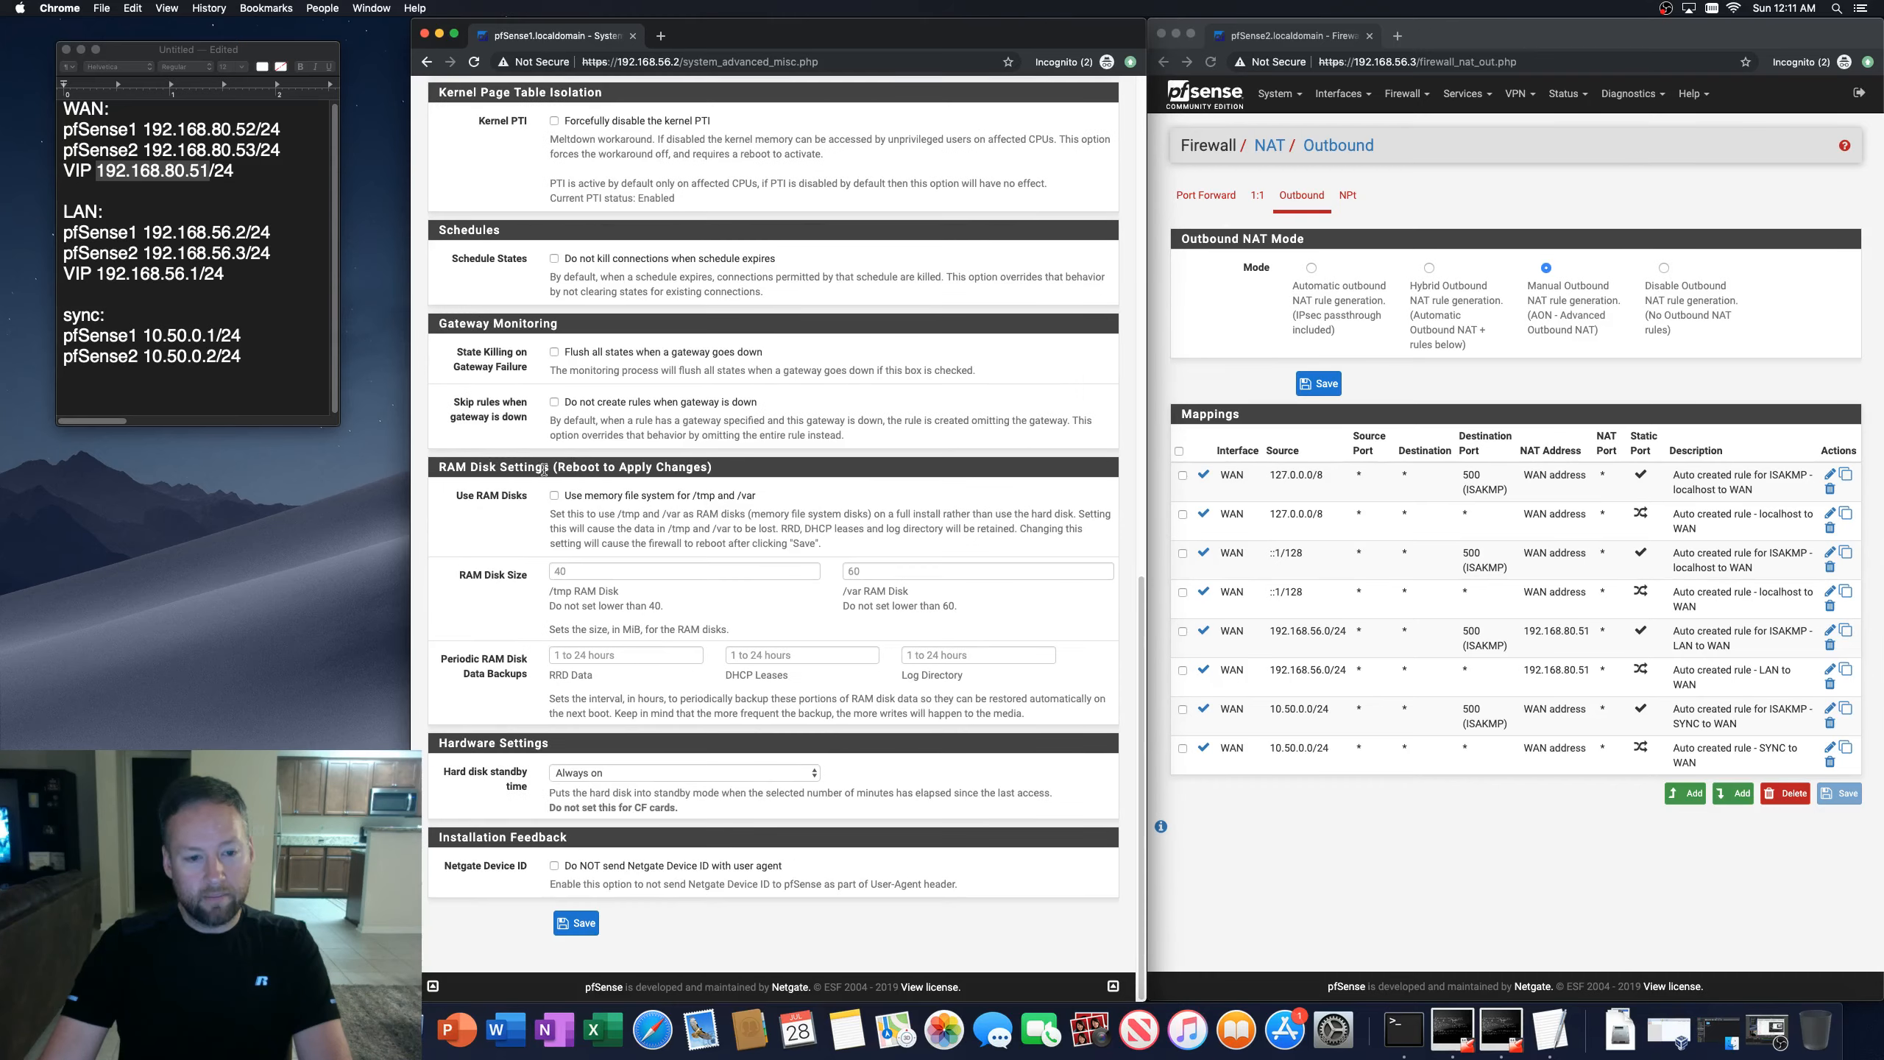
scroll(682, 379, up, 10)
click(783, 195)
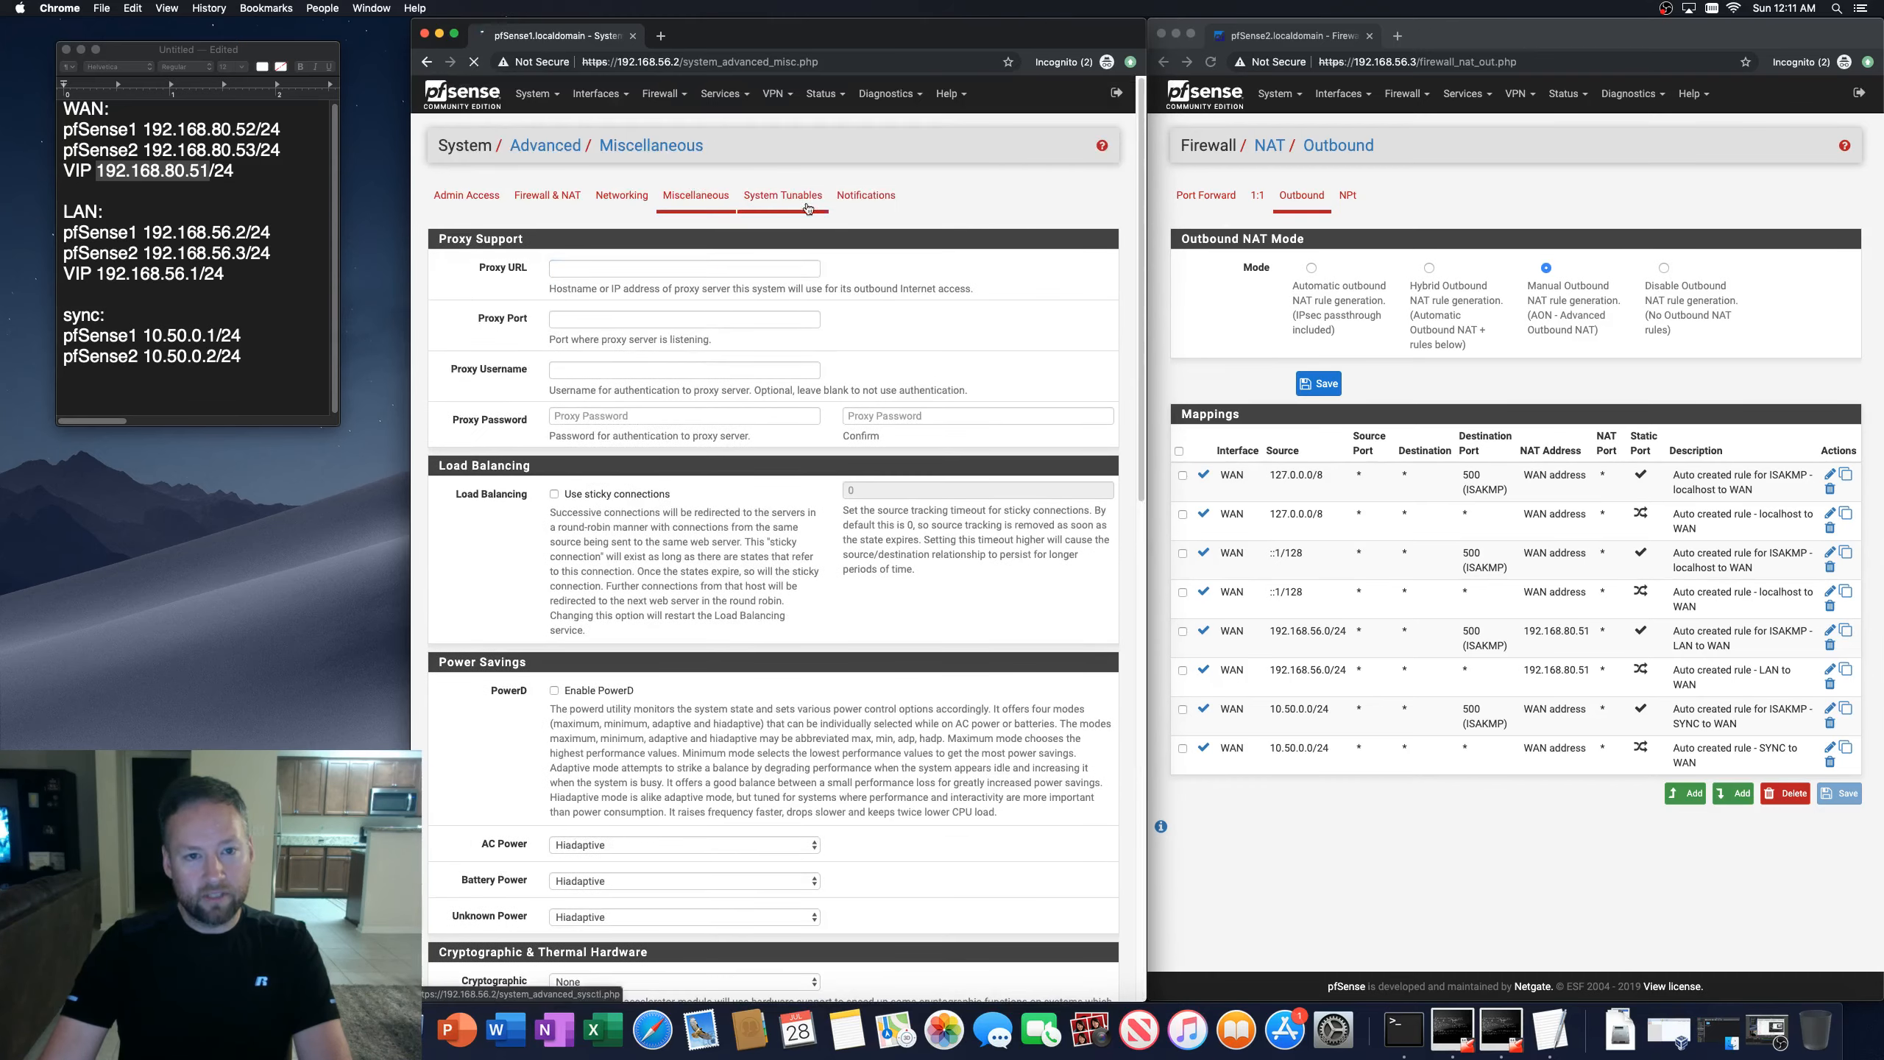
scroll(737, 526, down, 10)
scroll(736, 525, up, 10)
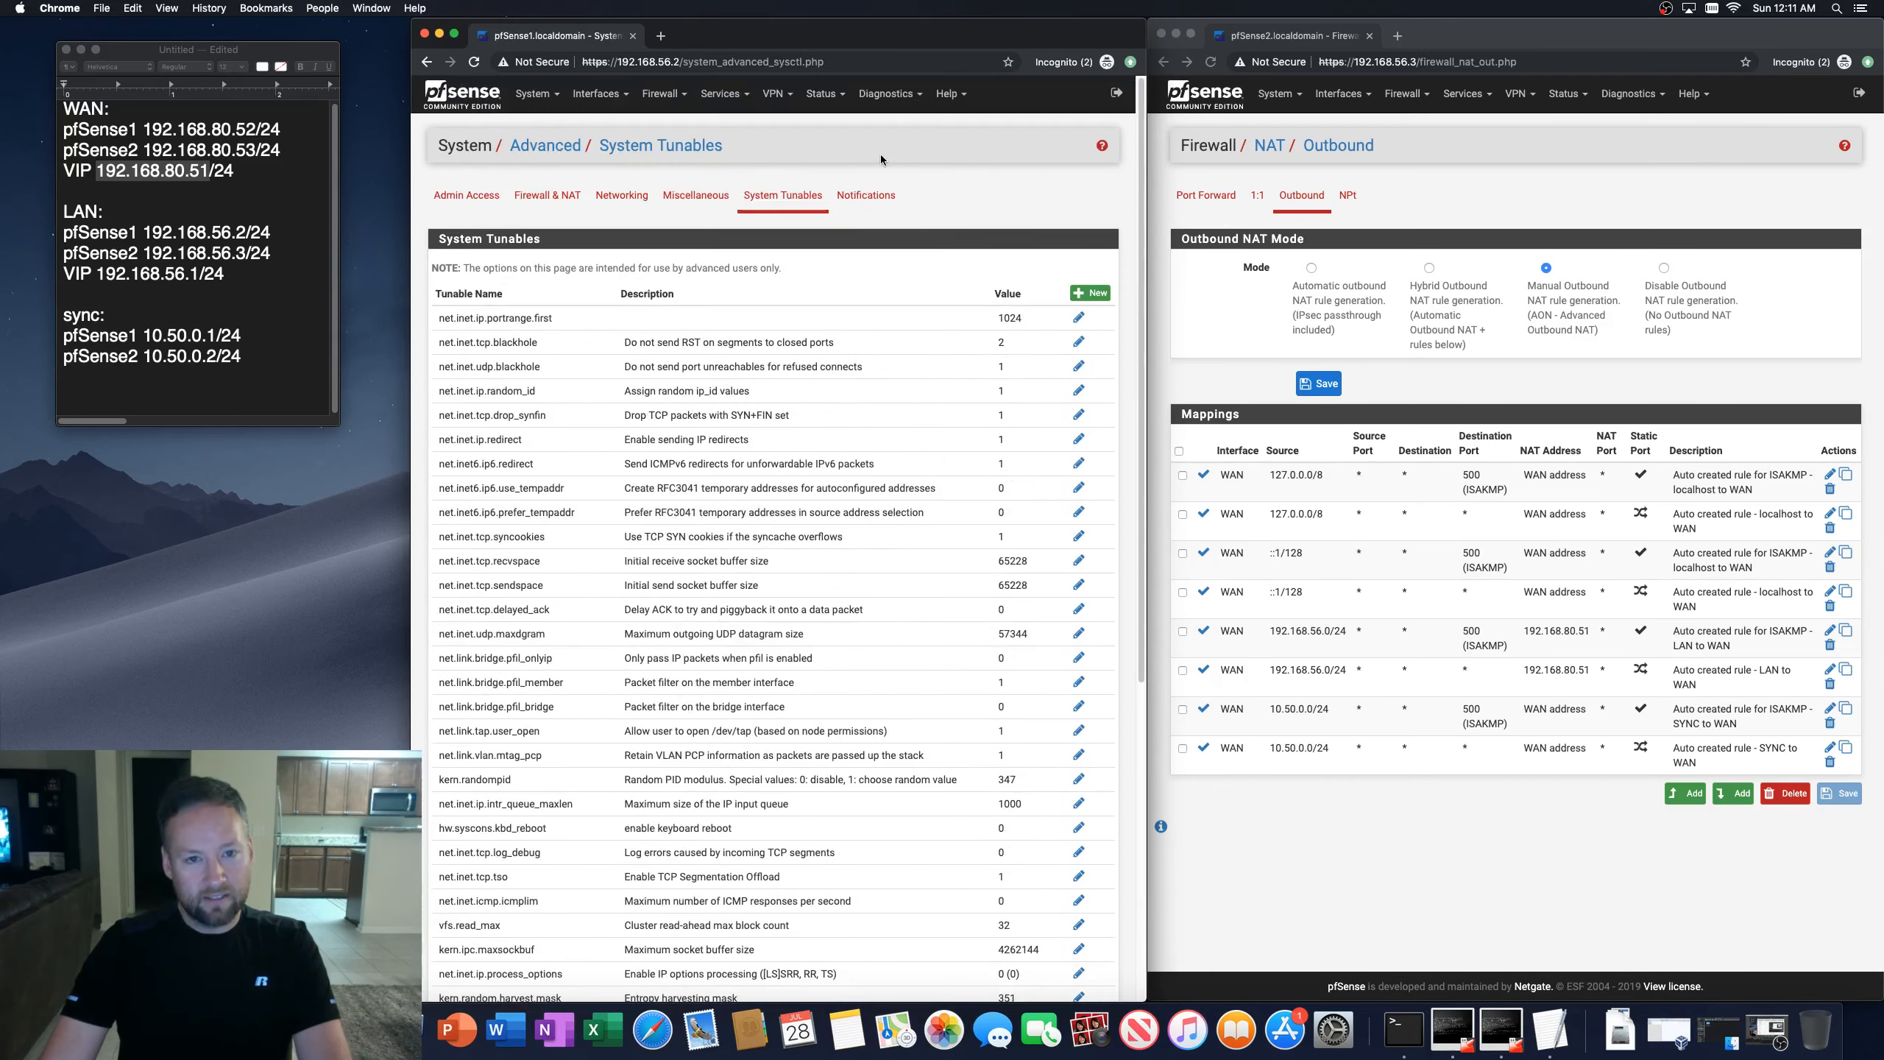
click(865, 196)
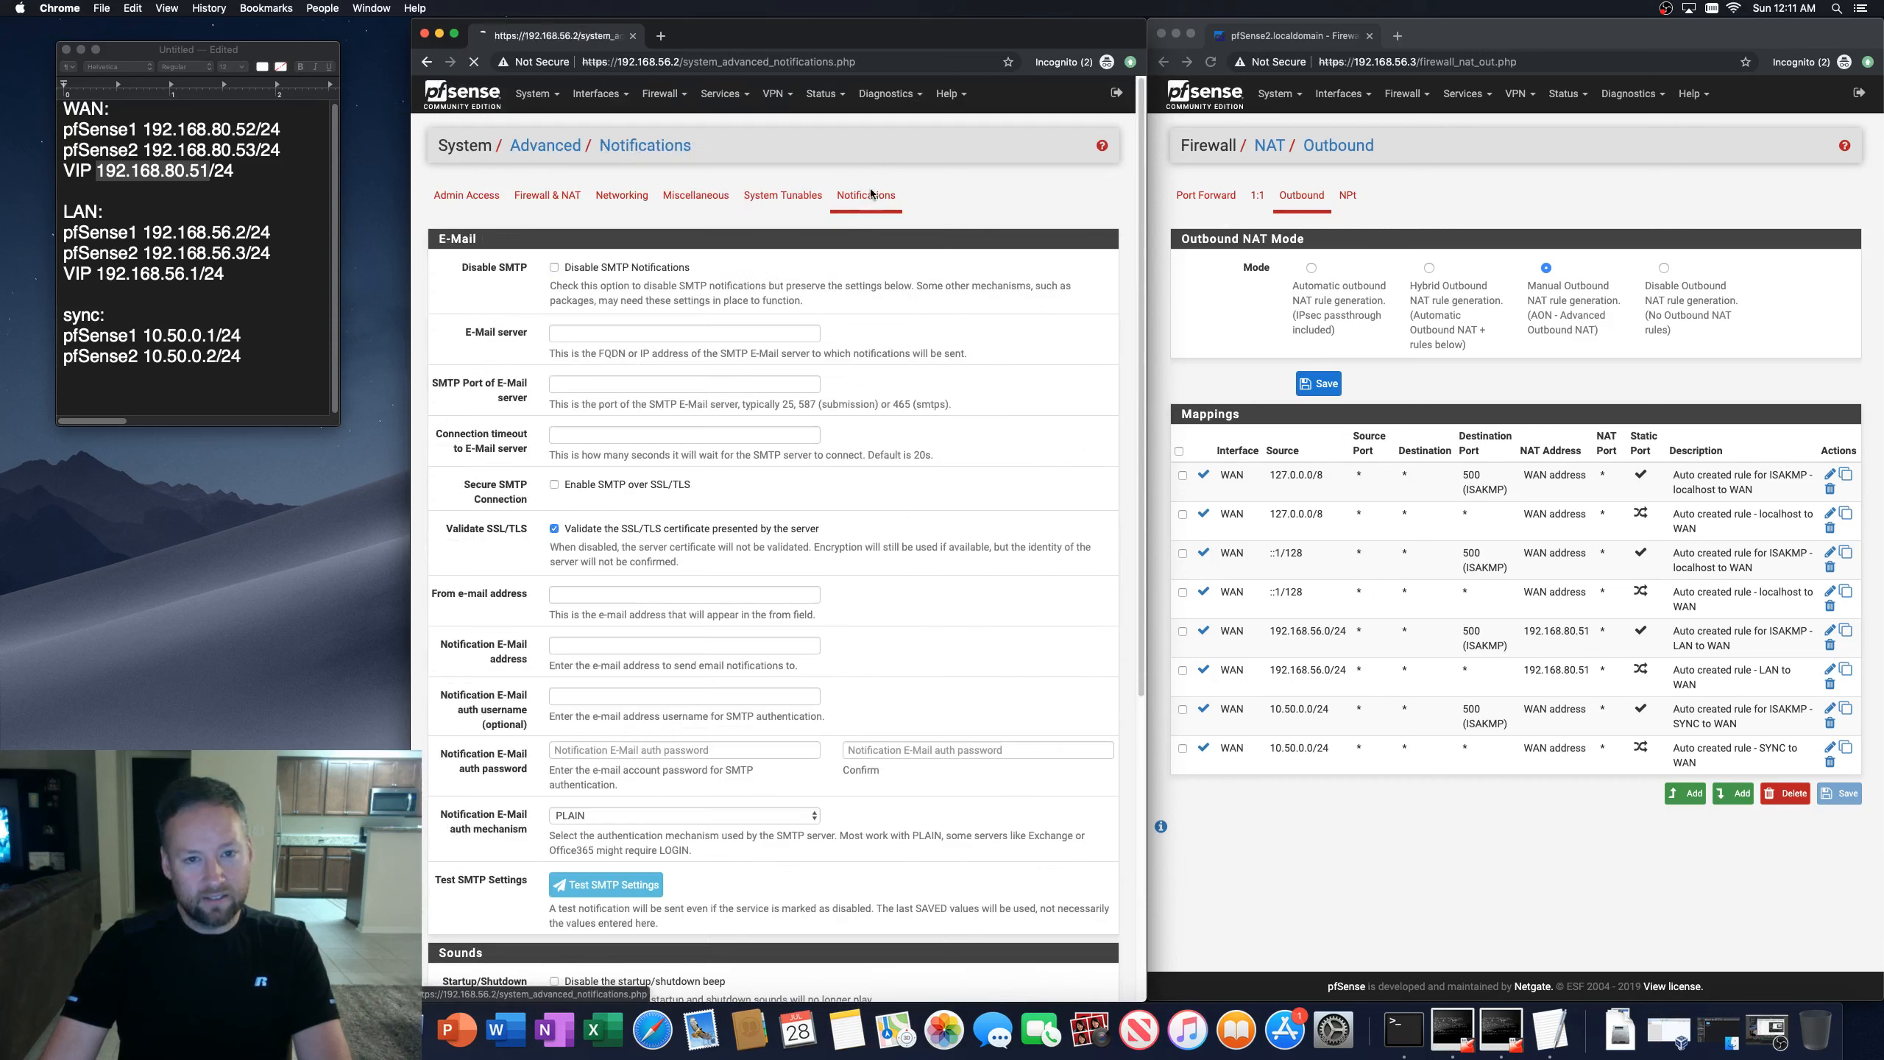
Step: Open the CARP status pages on both firewalls to compare their virtual IP states
click(822, 93)
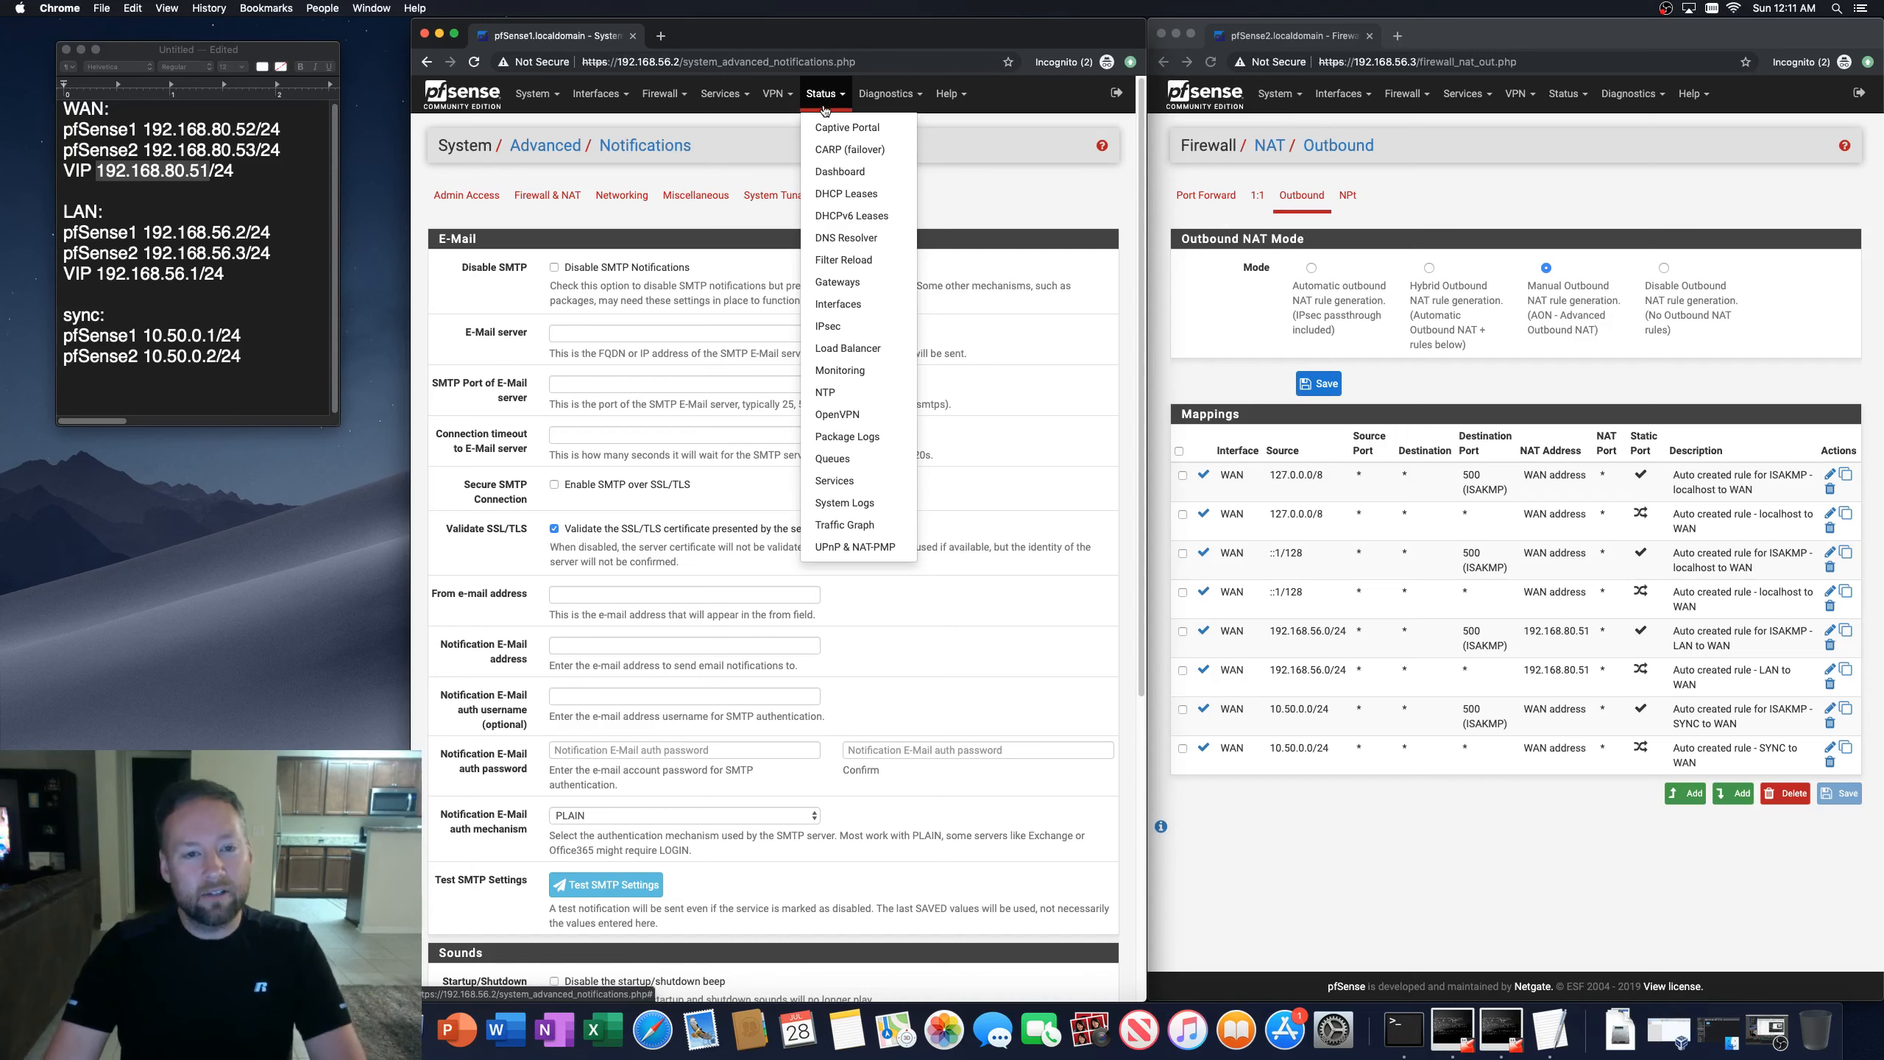
click(849, 149)
click(1516, 124)
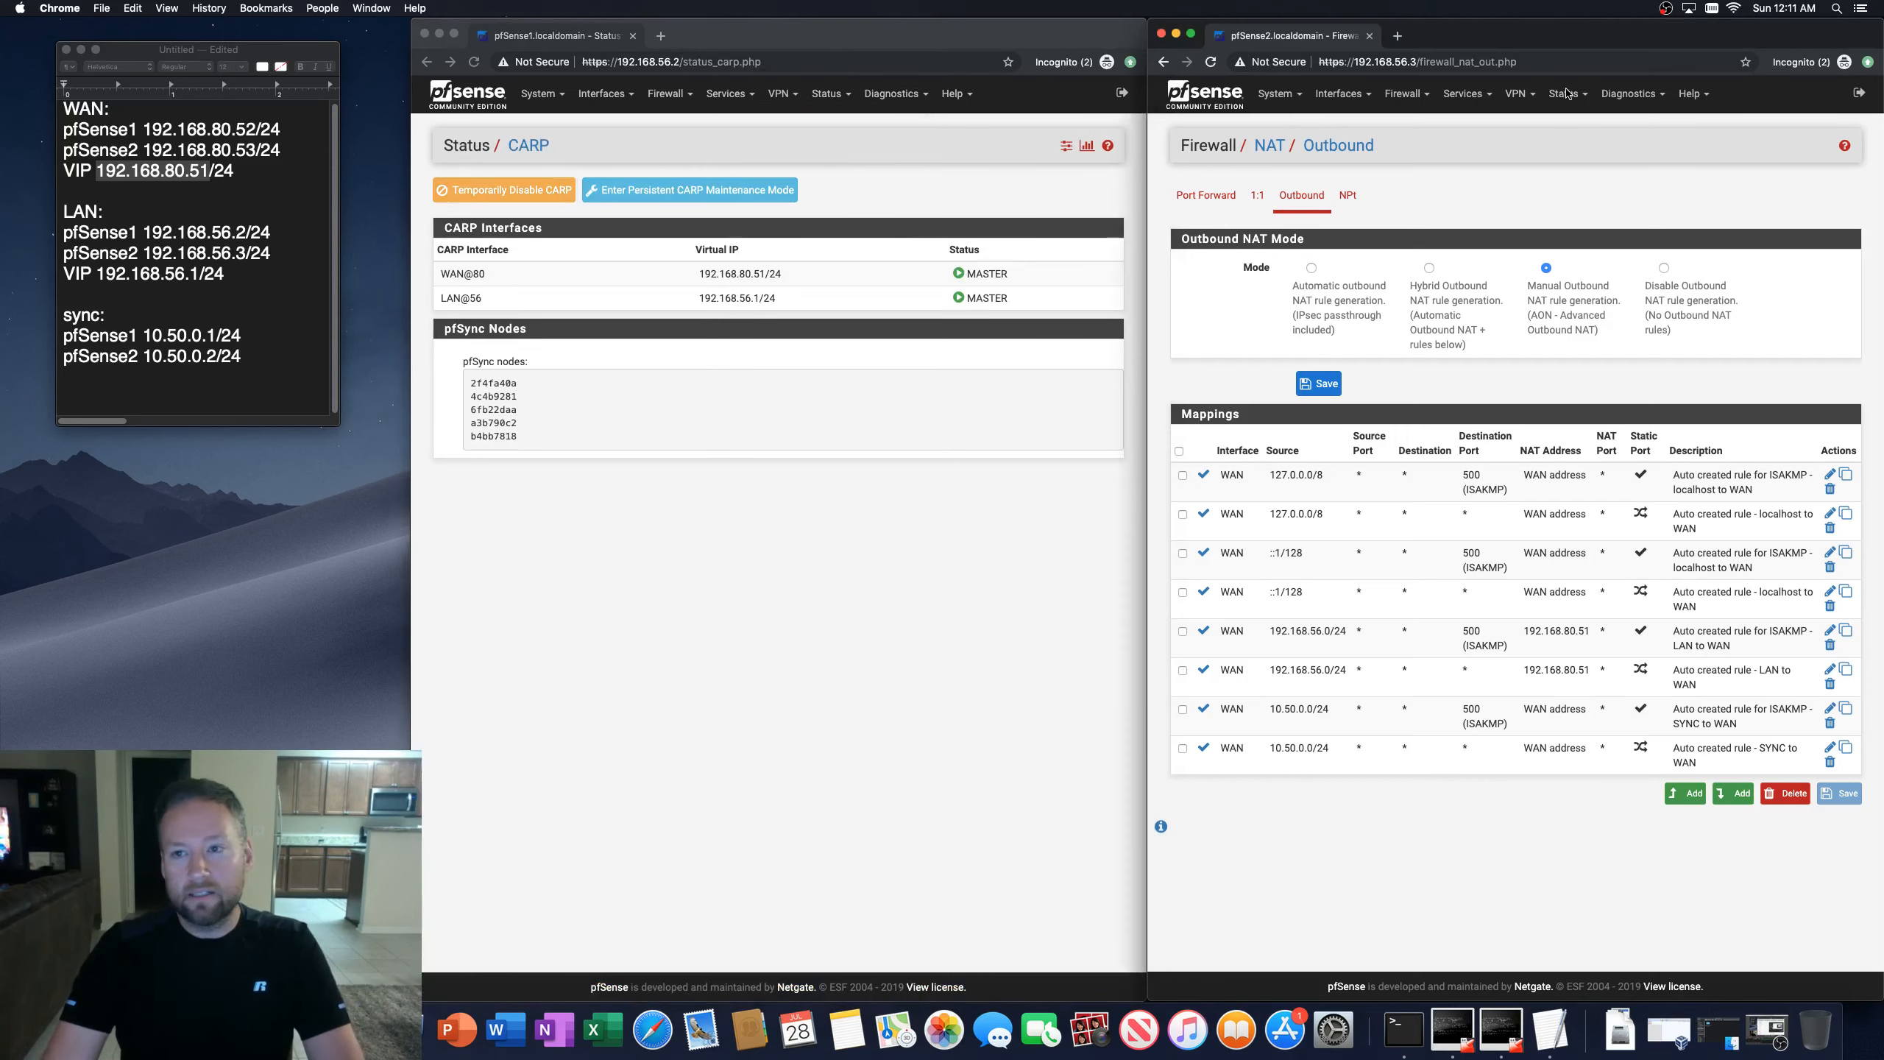
click(1568, 93)
click(1569, 152)
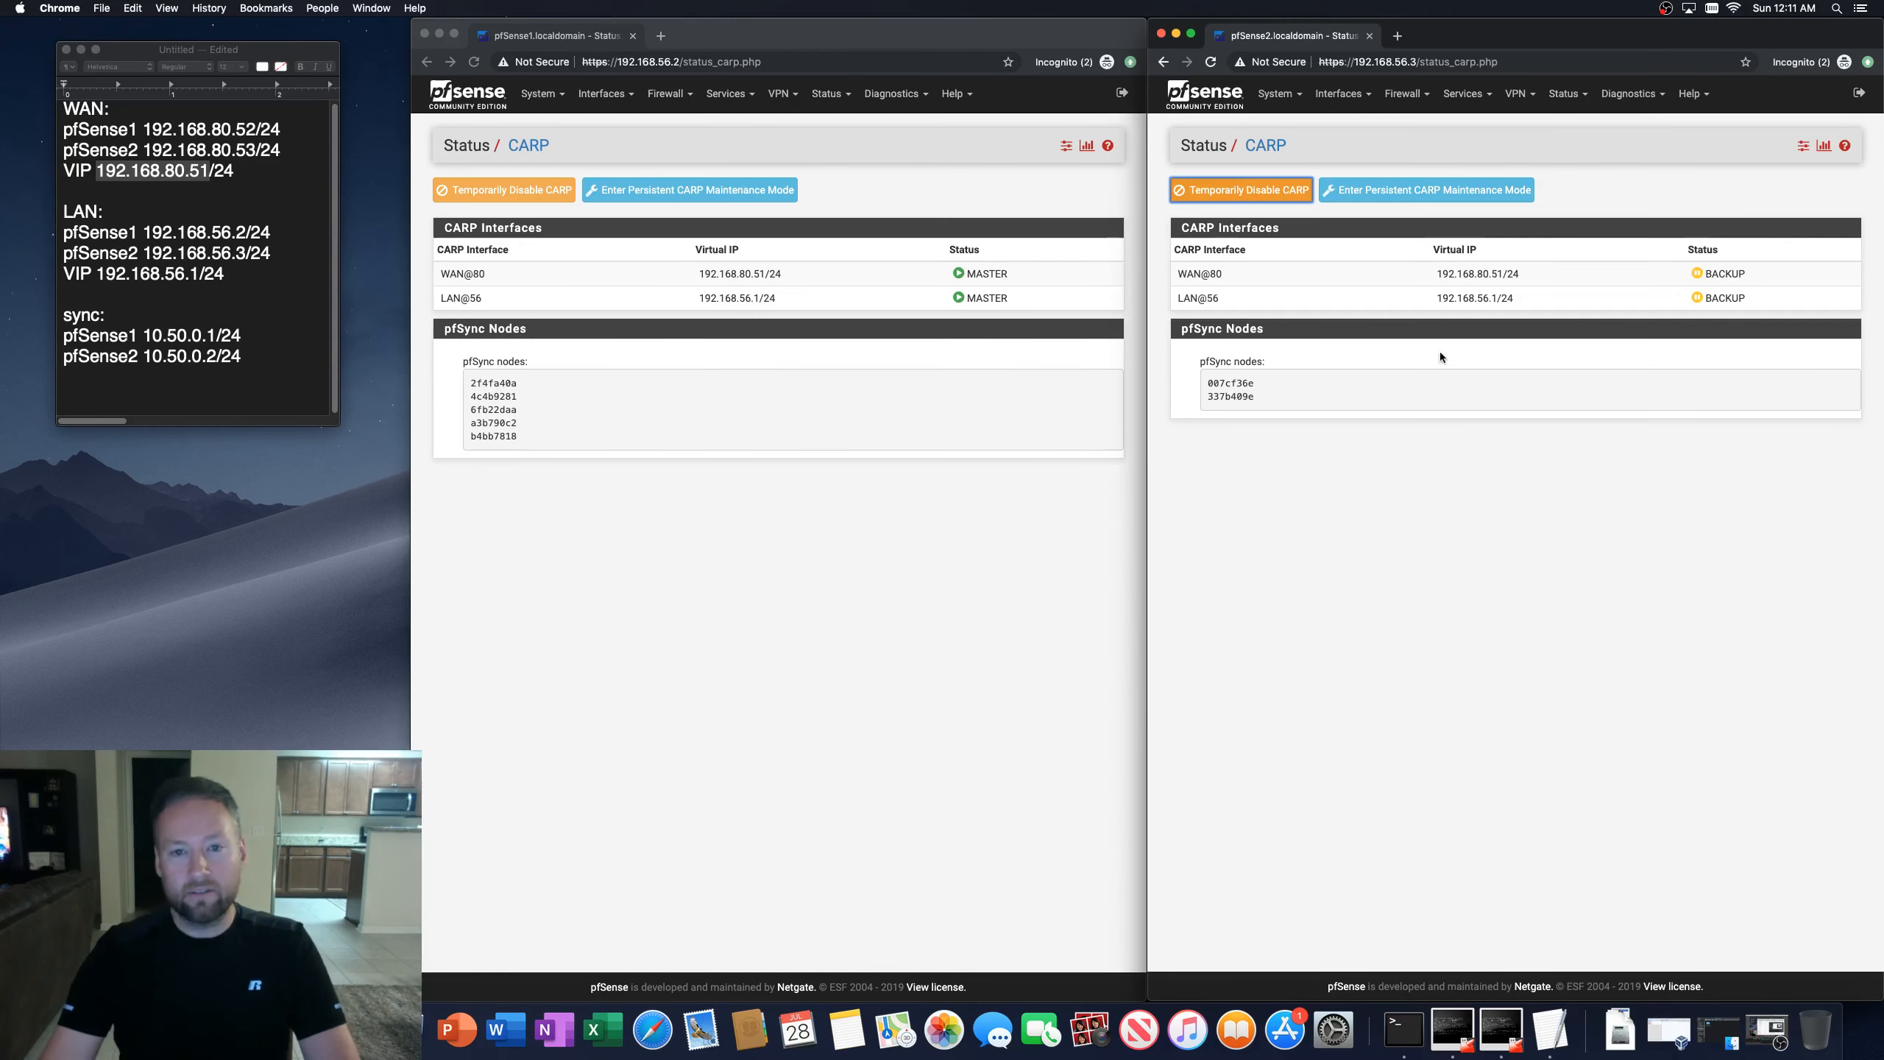
click(862, 35)
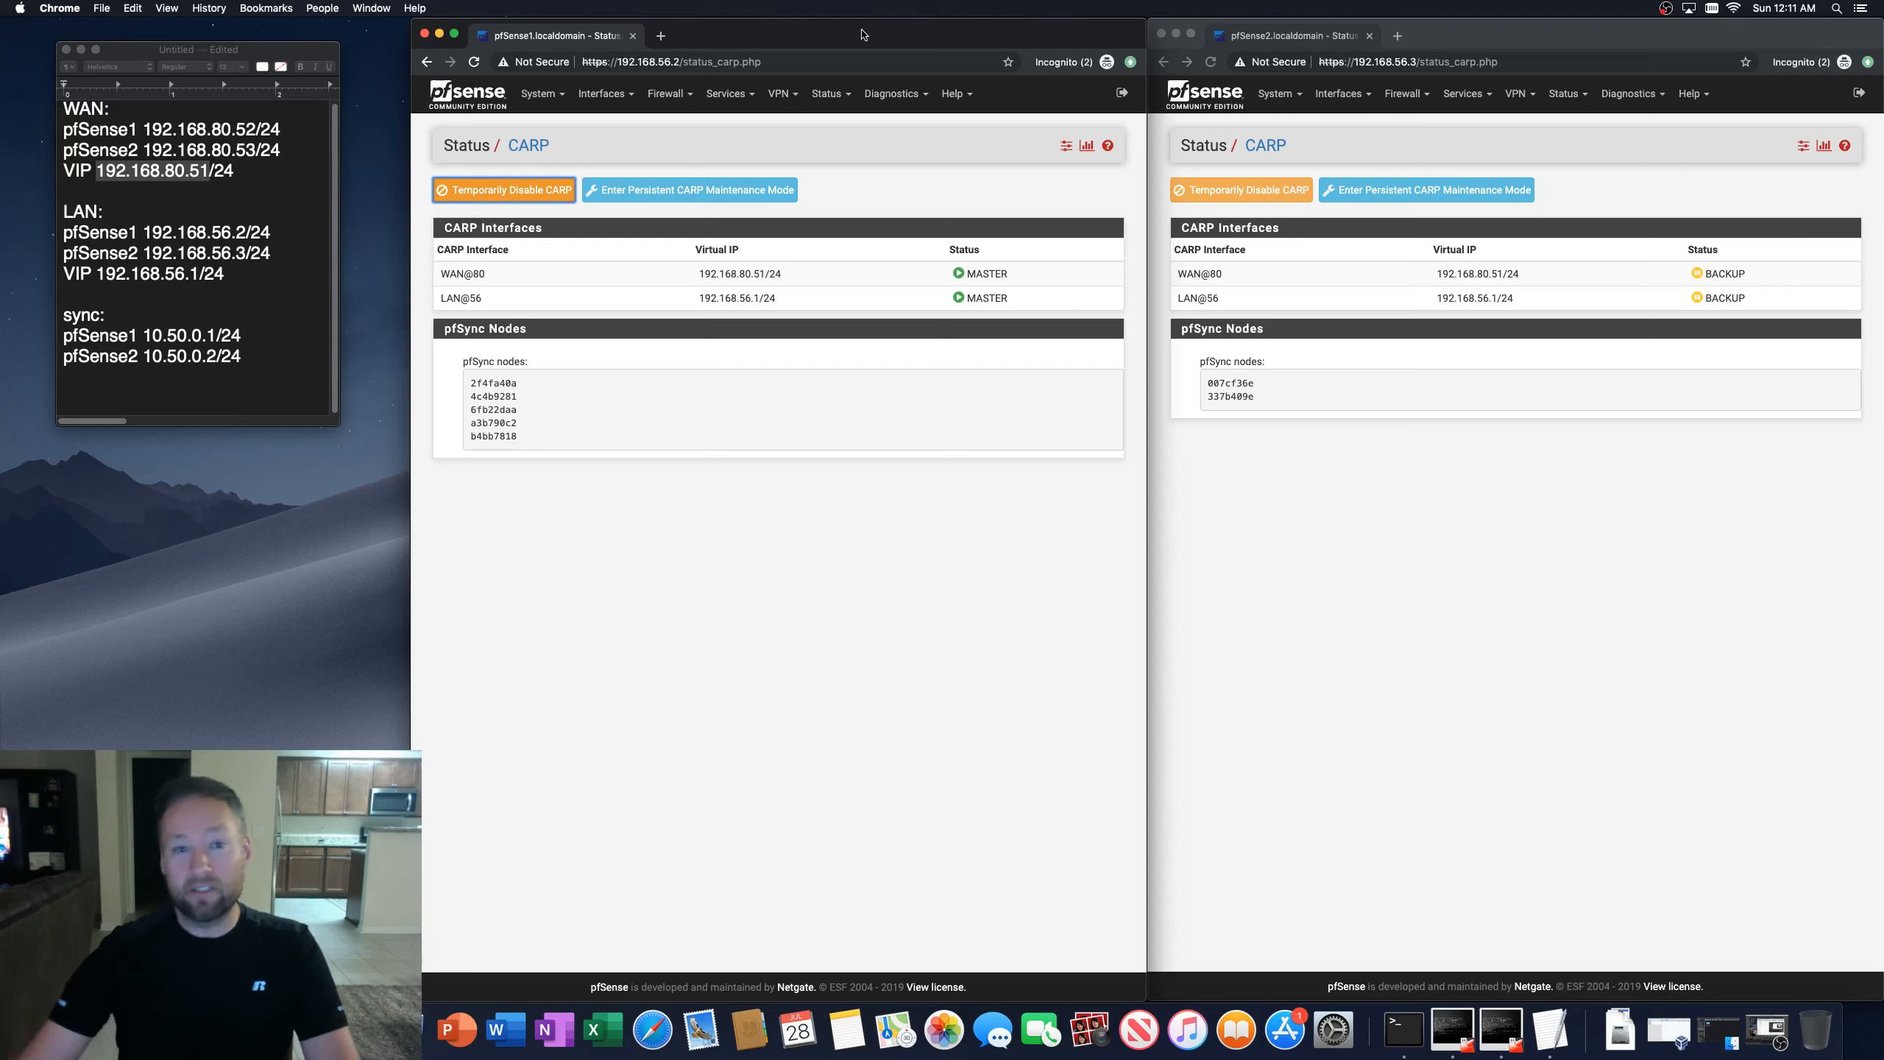
Step: Open the WAN VIP edit pages on both firewalls to compare their CARP settings
click(672, 97)
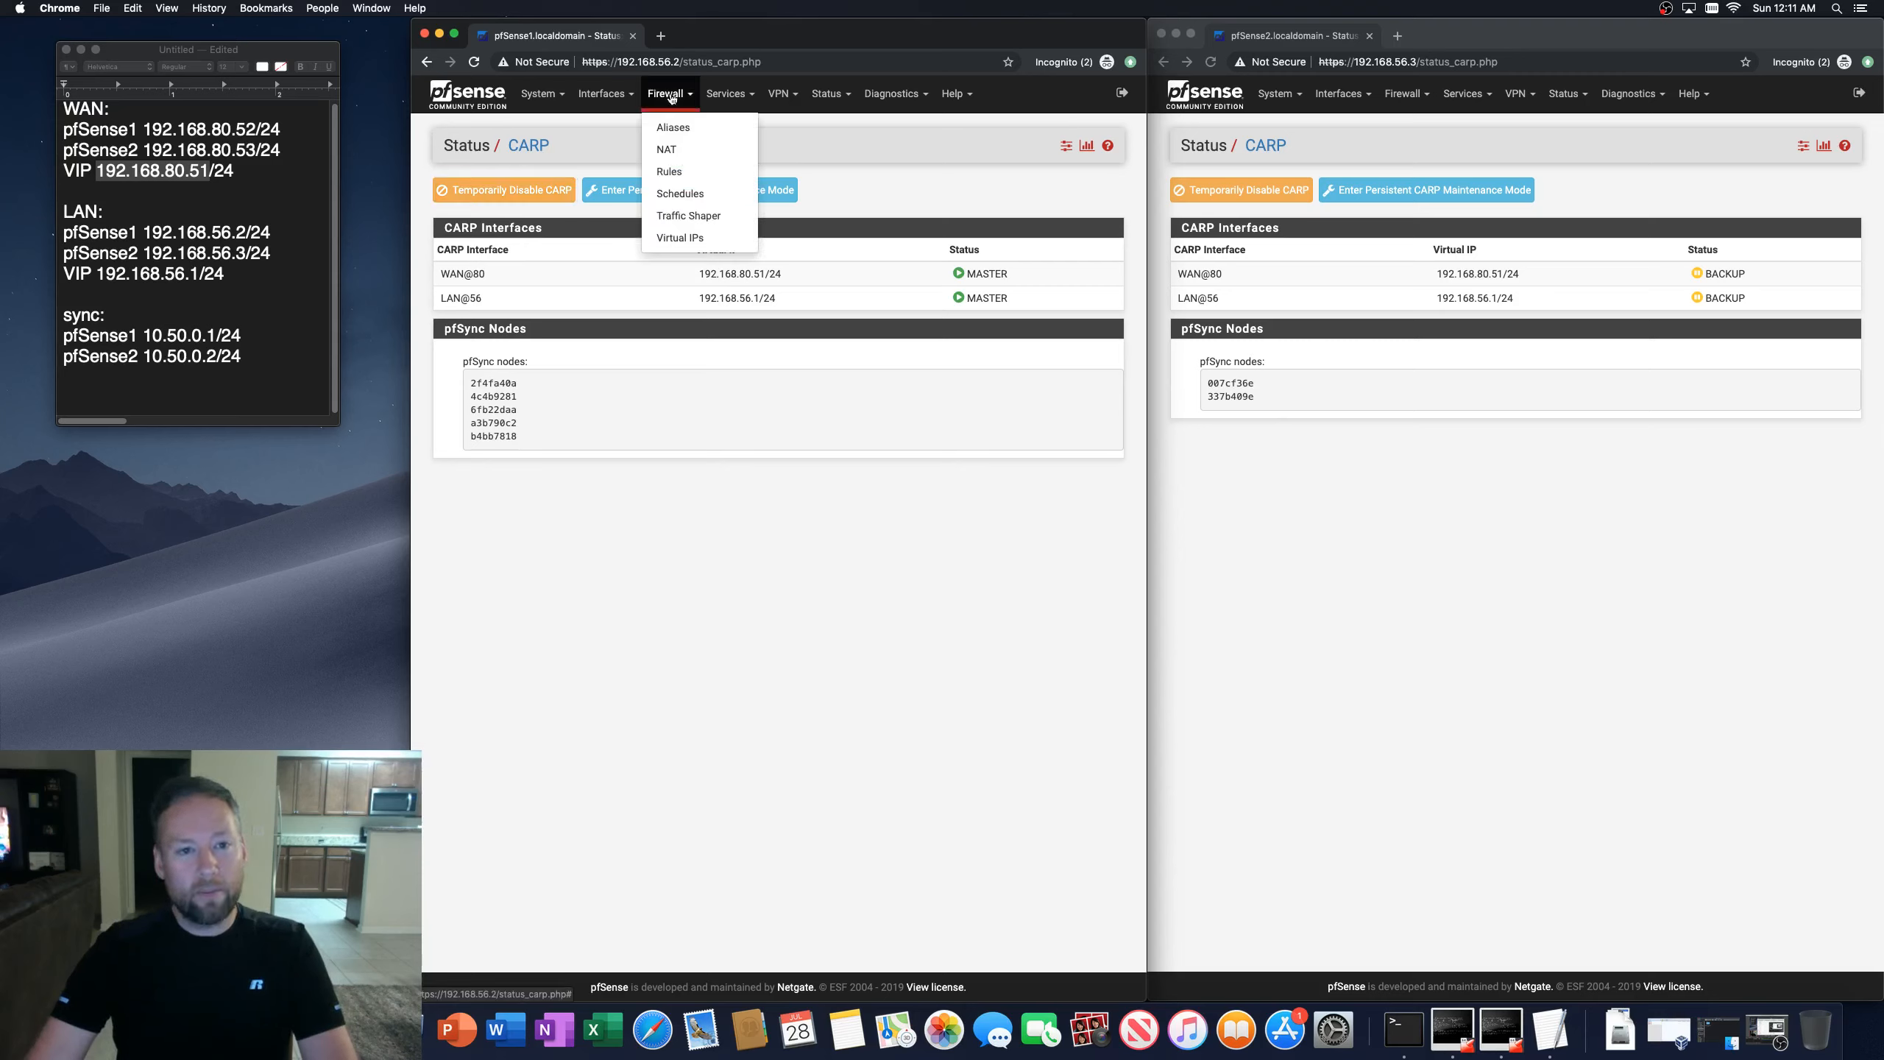
click(679, 238)
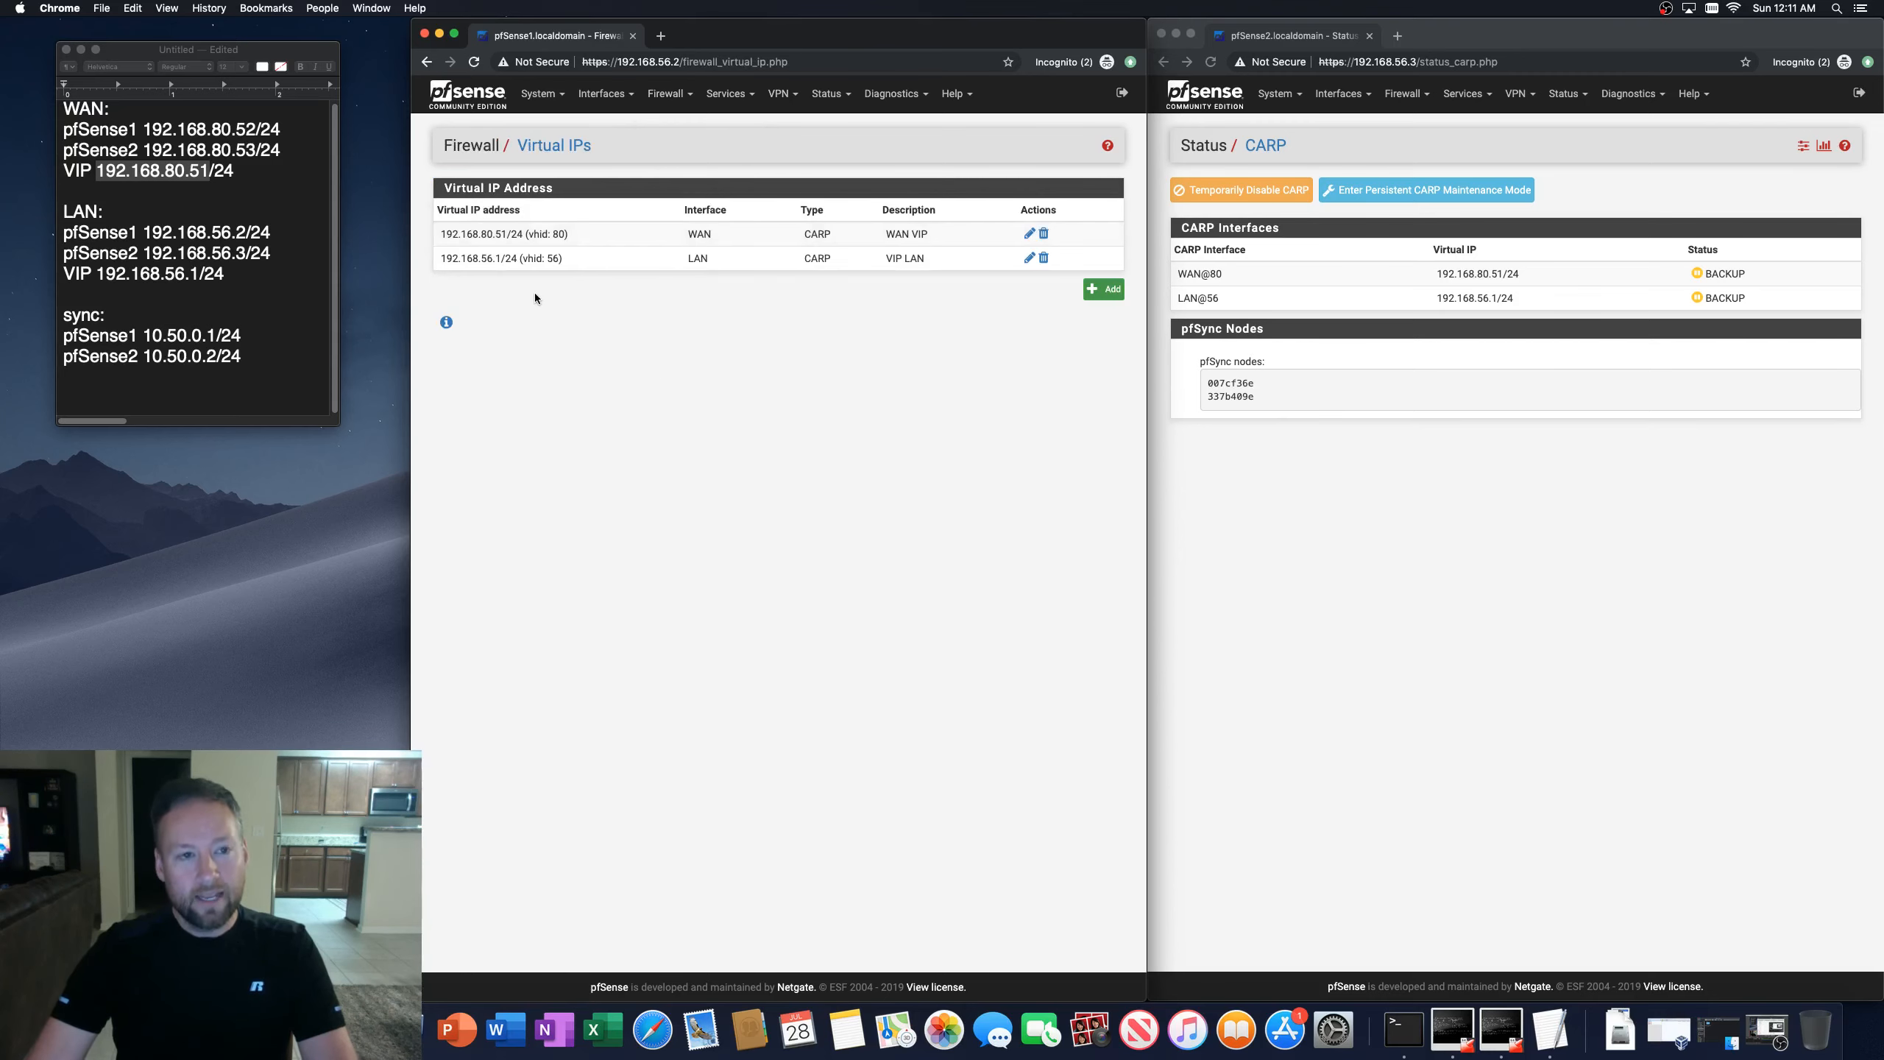
click(1330, 102)
click(1342, 95)
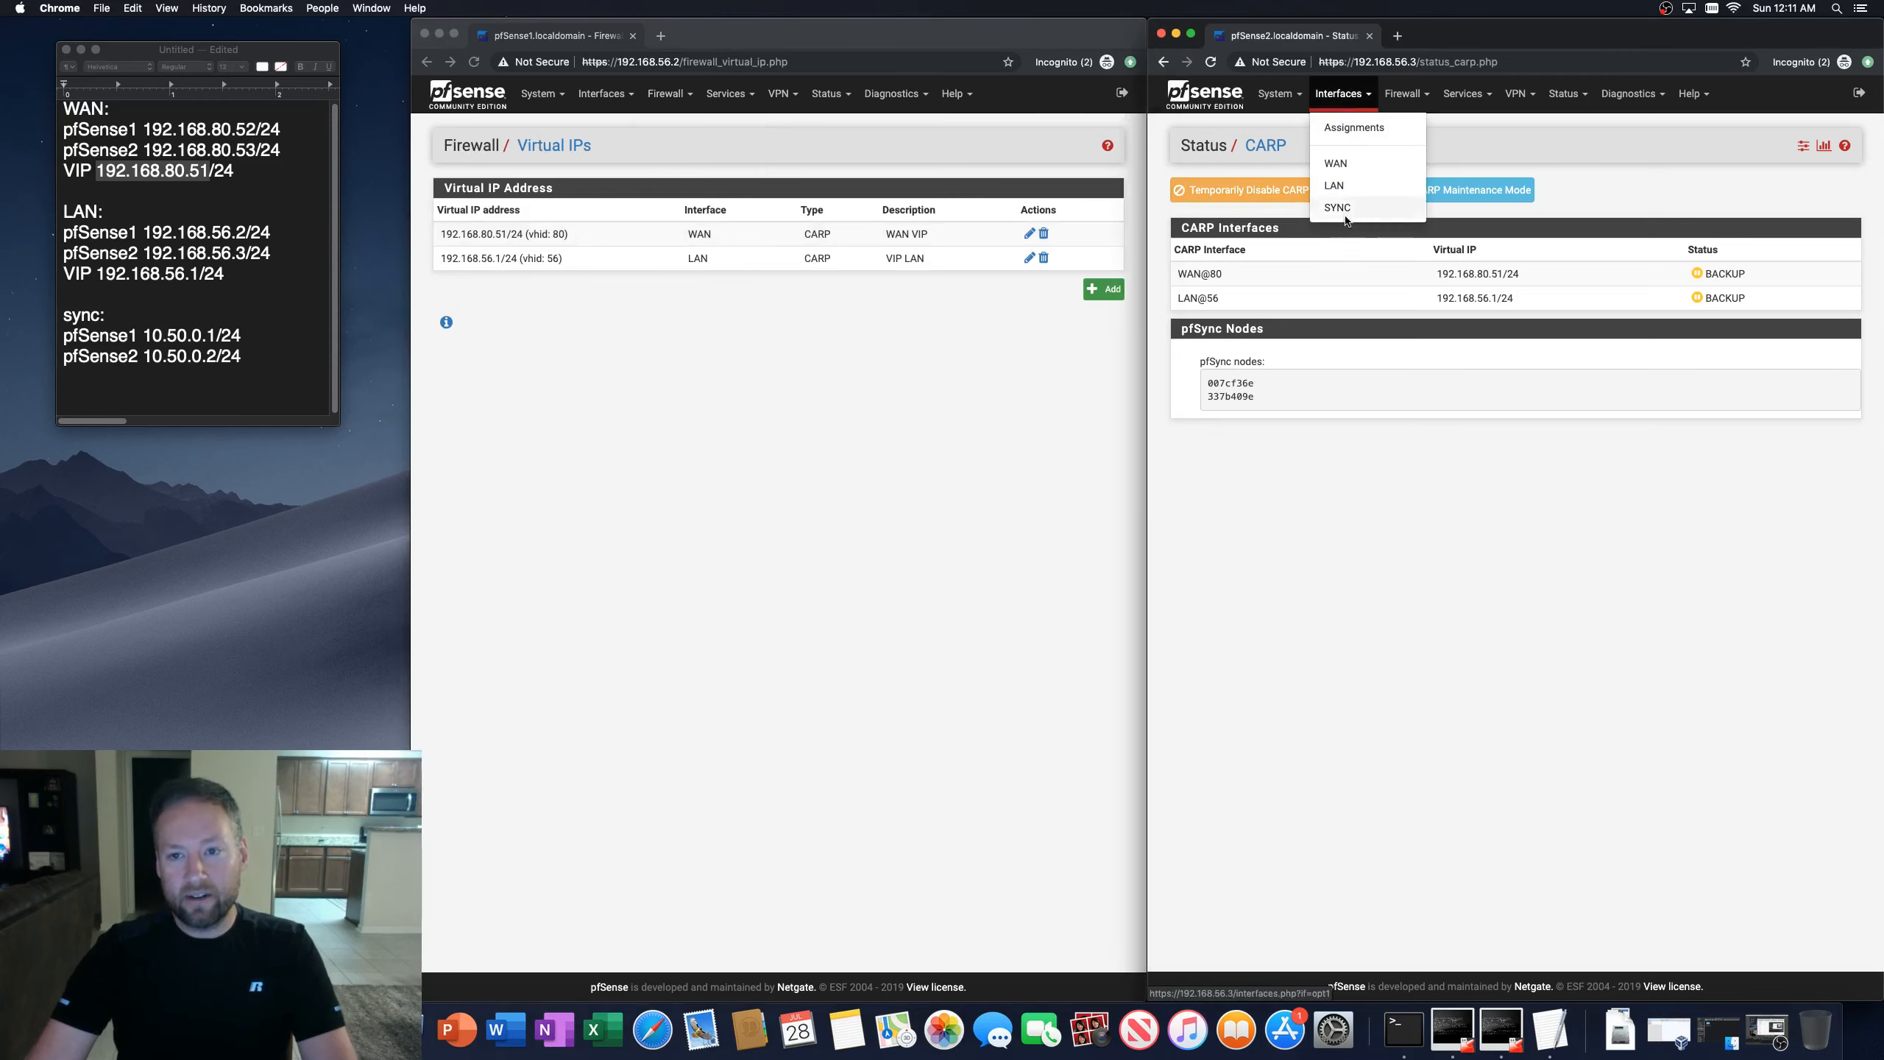
click(1404, 94)
click(1406, 238)
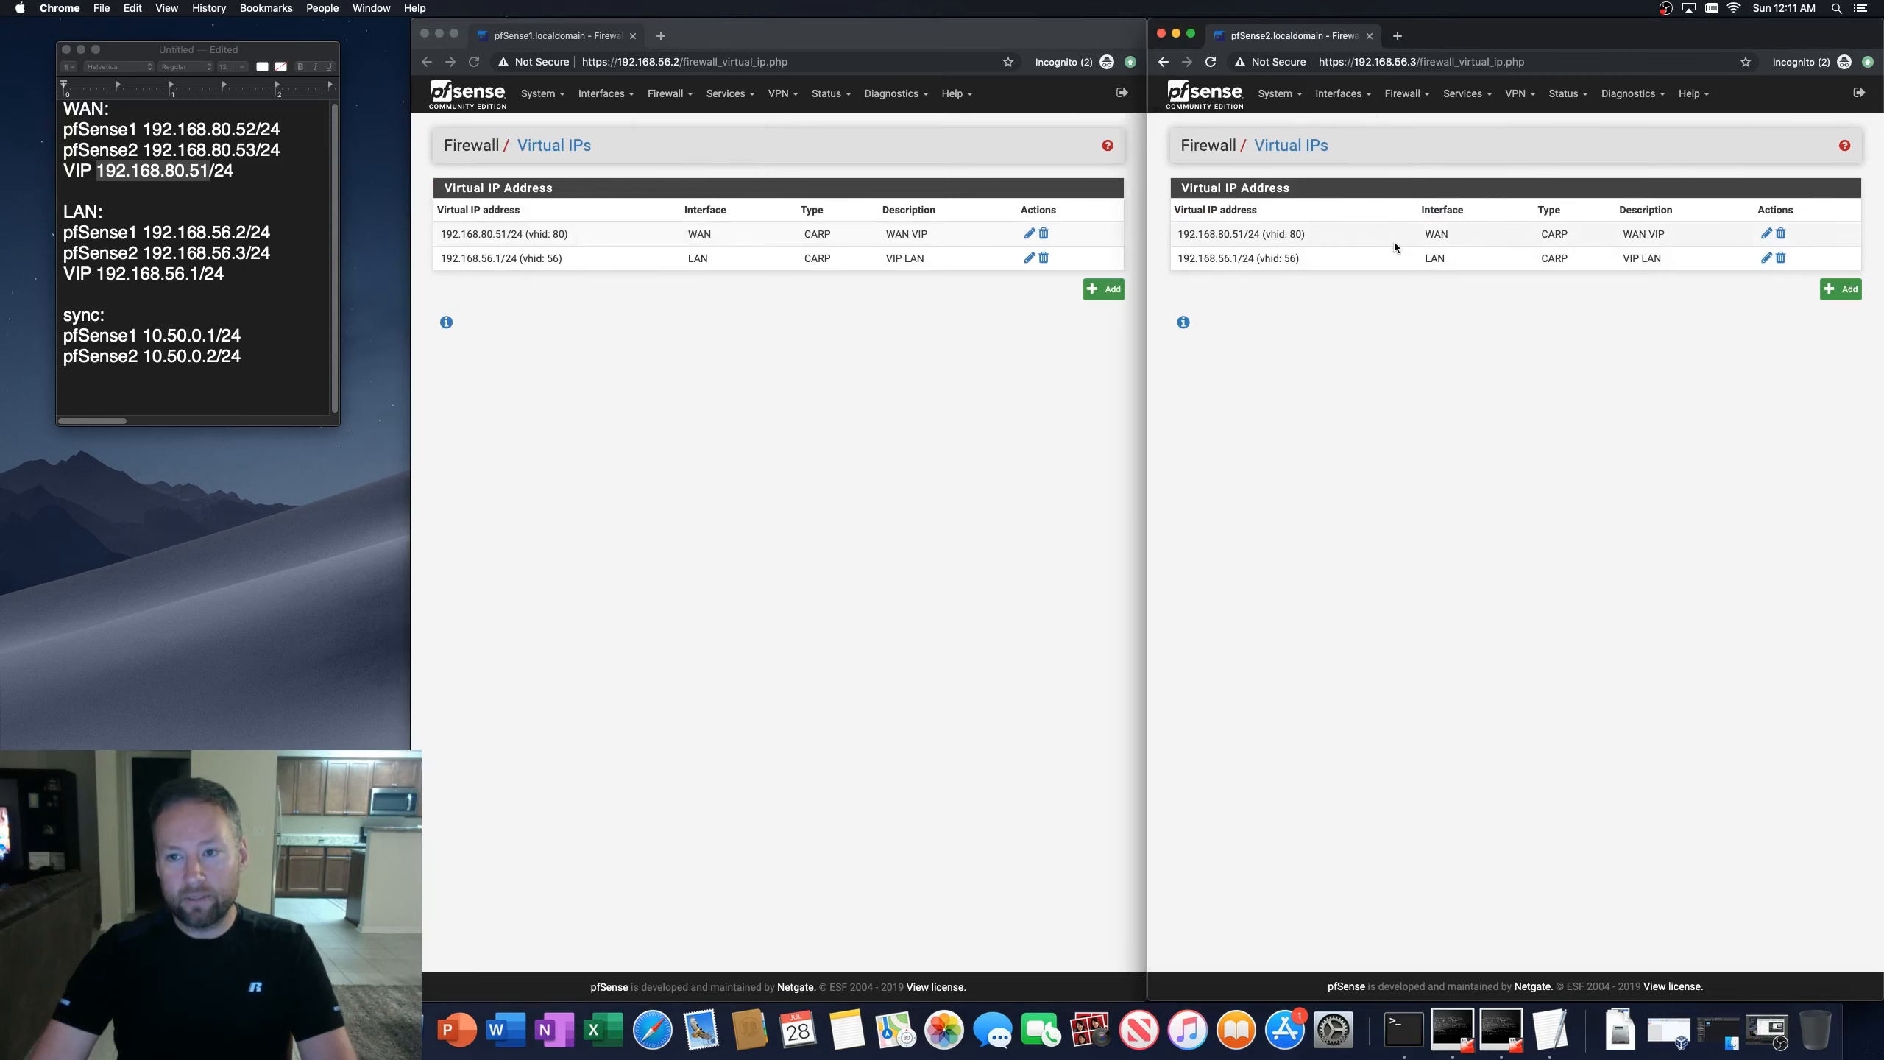
click(1766, 236)
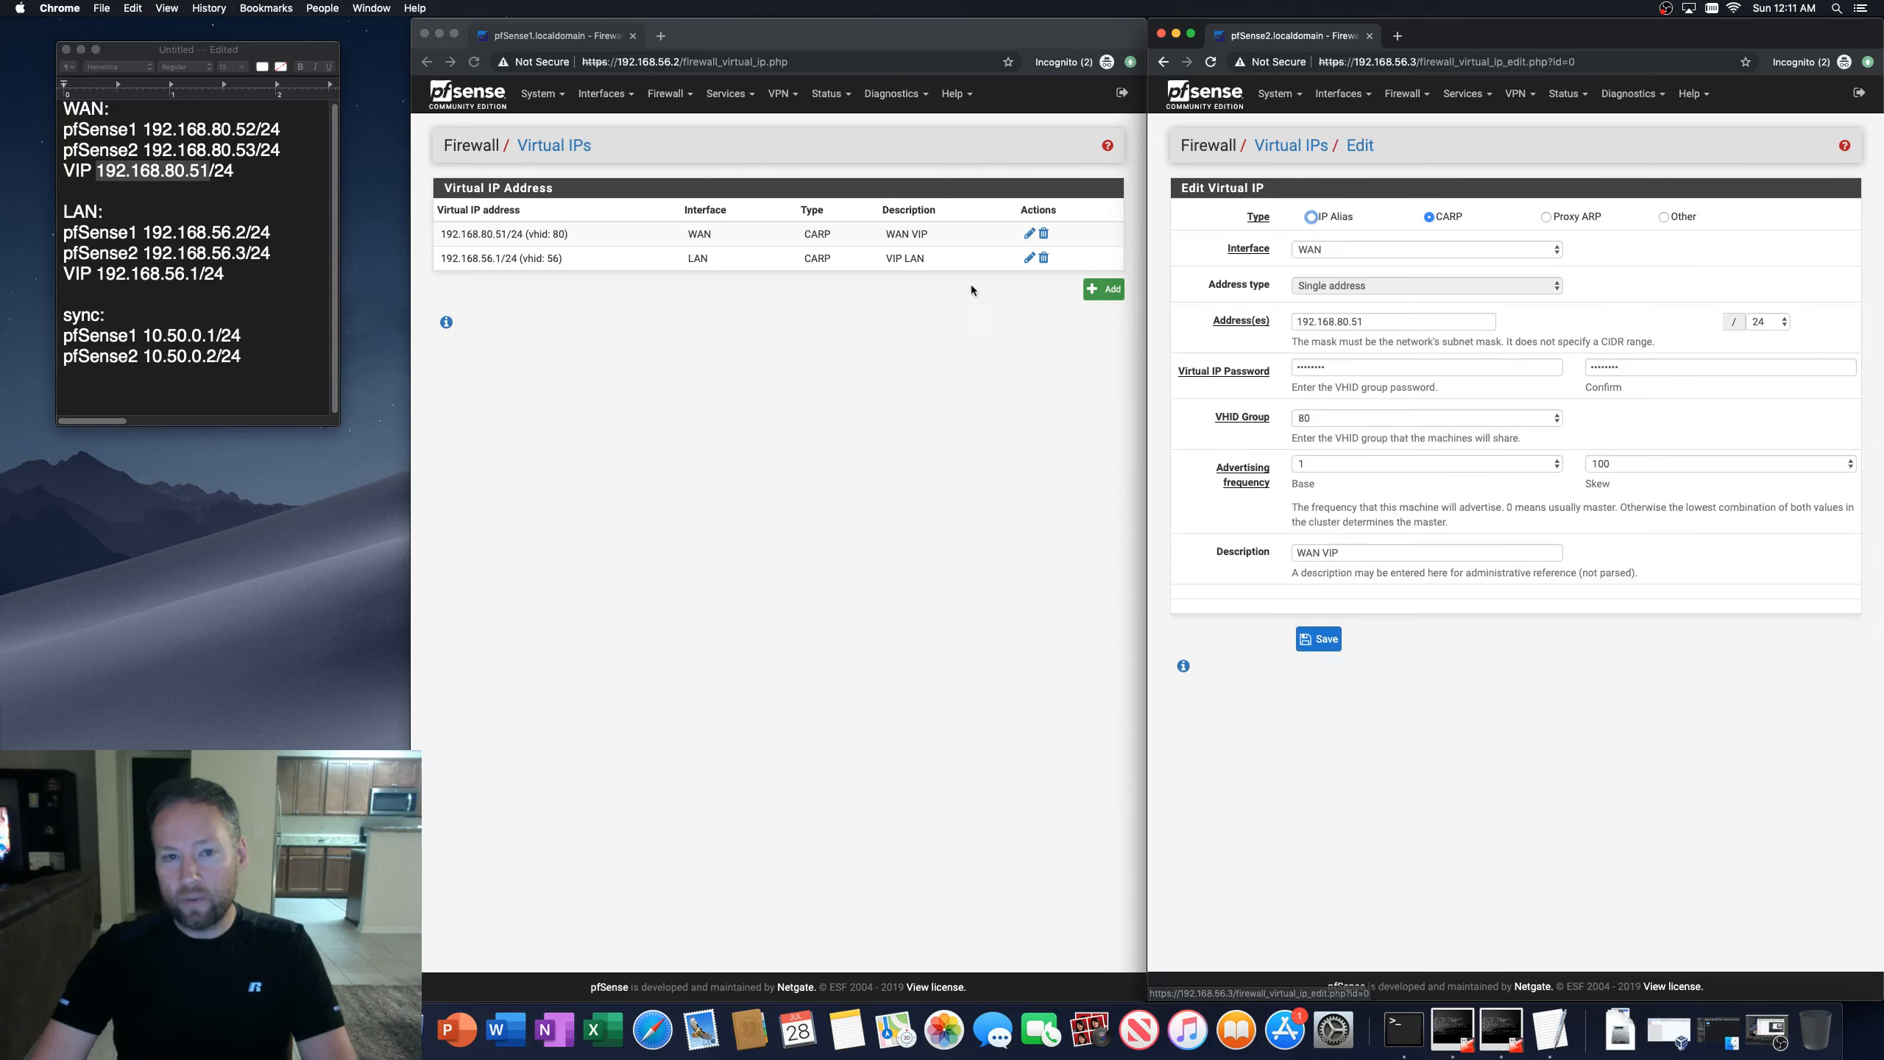
click(1030, 236)
click(1030, 236)
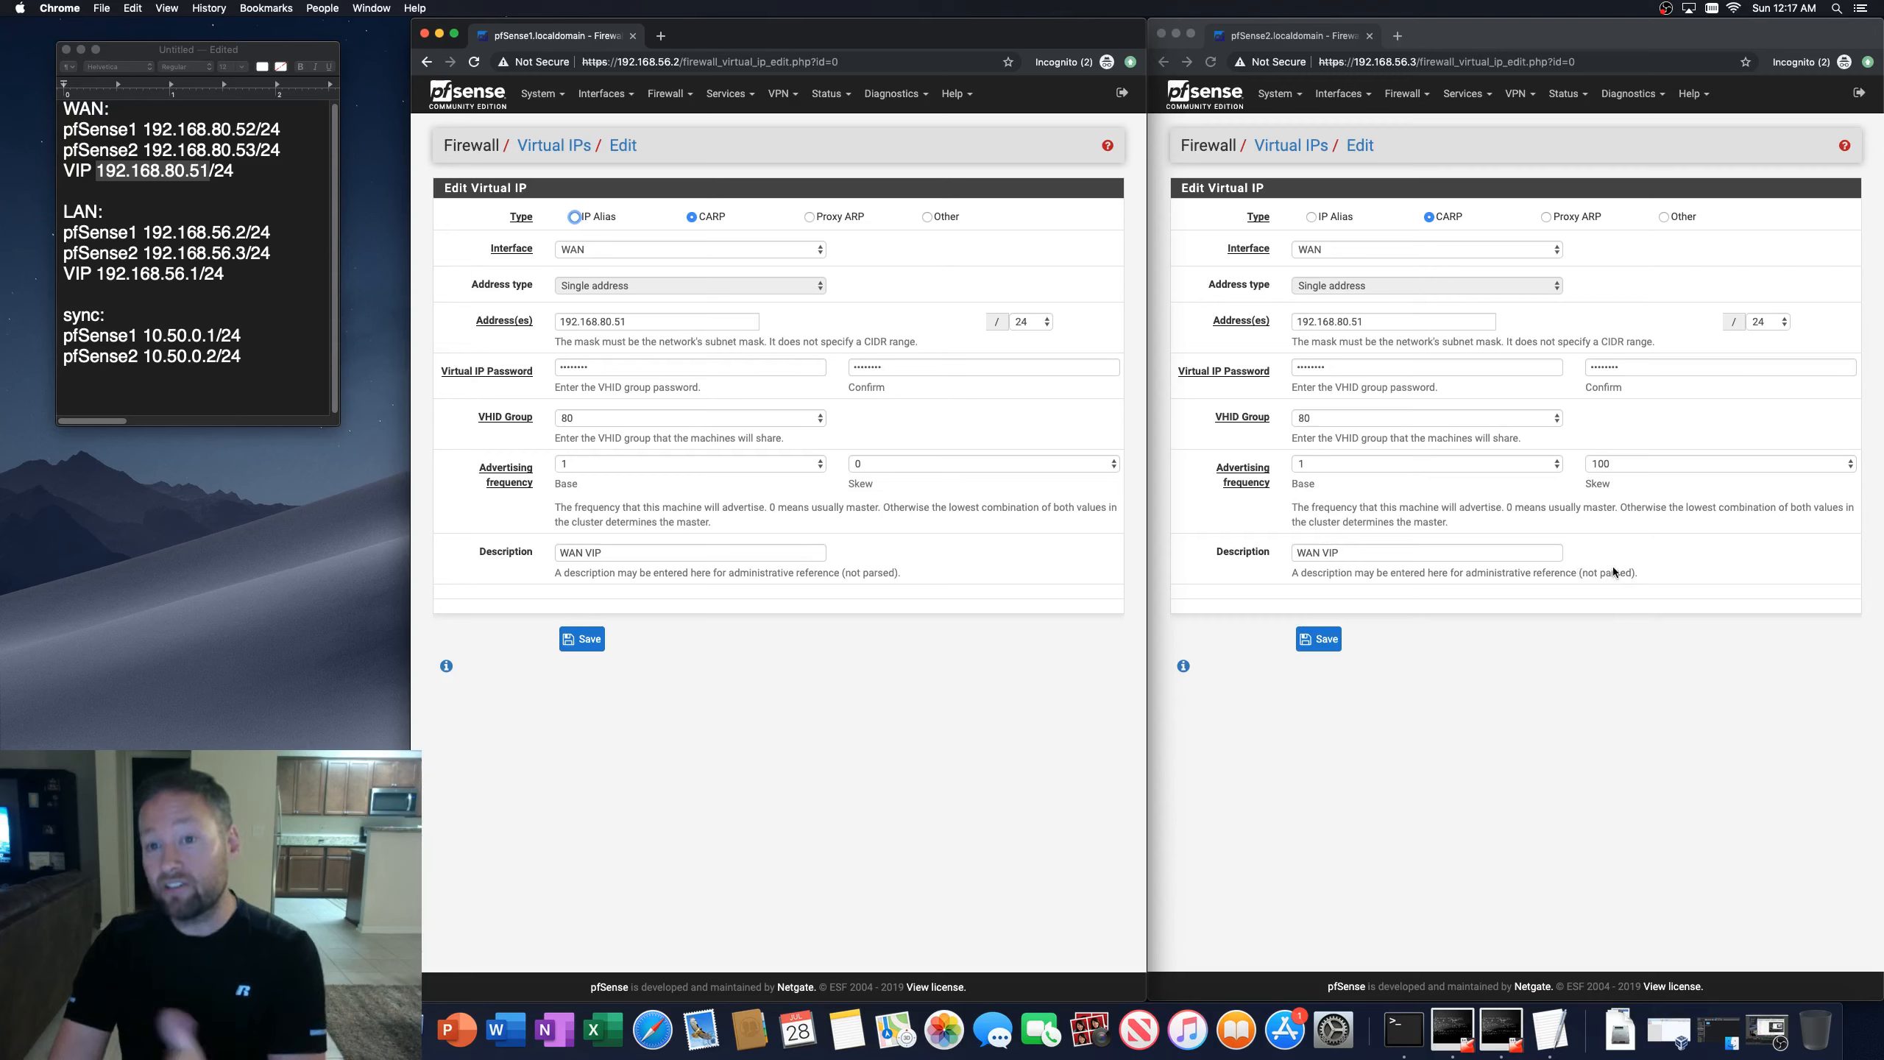
Step: Set the second firewall's WAN VIP advertising skew to 103, save and apply the change
click(1634, 446)
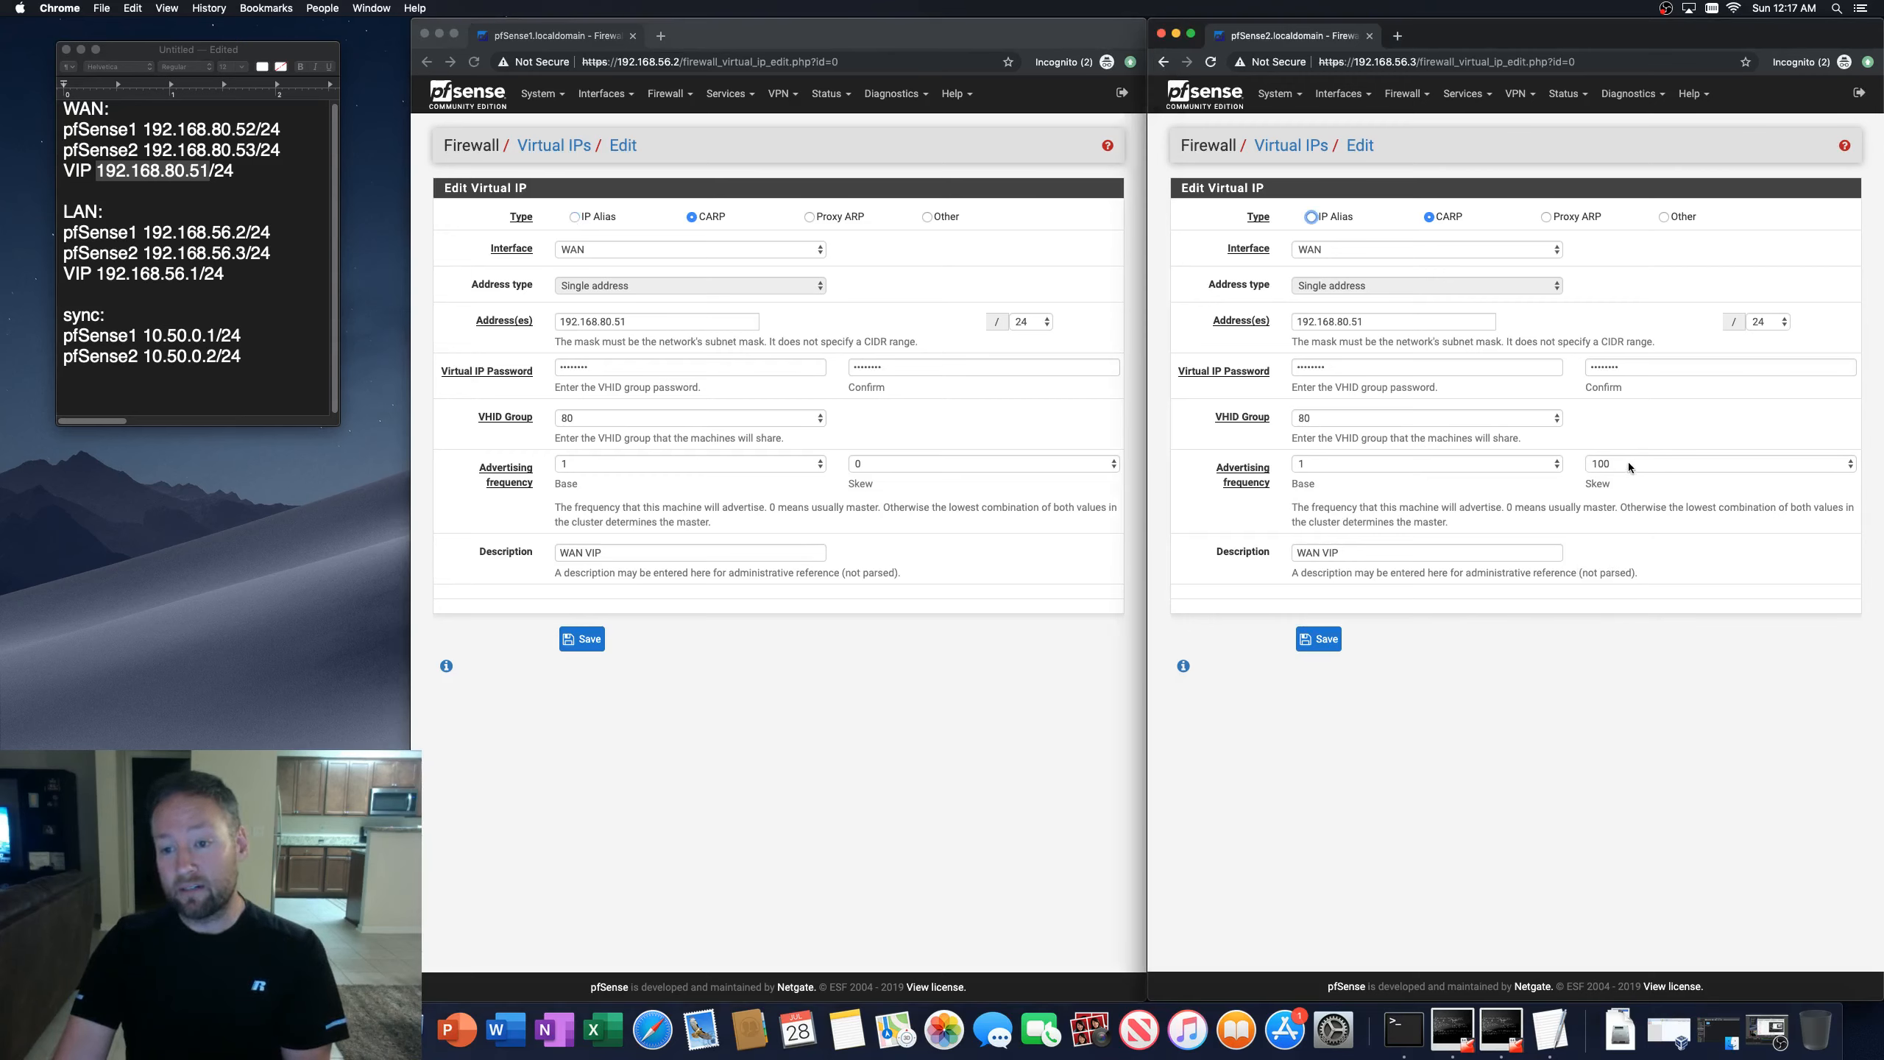
click(1628, 462)
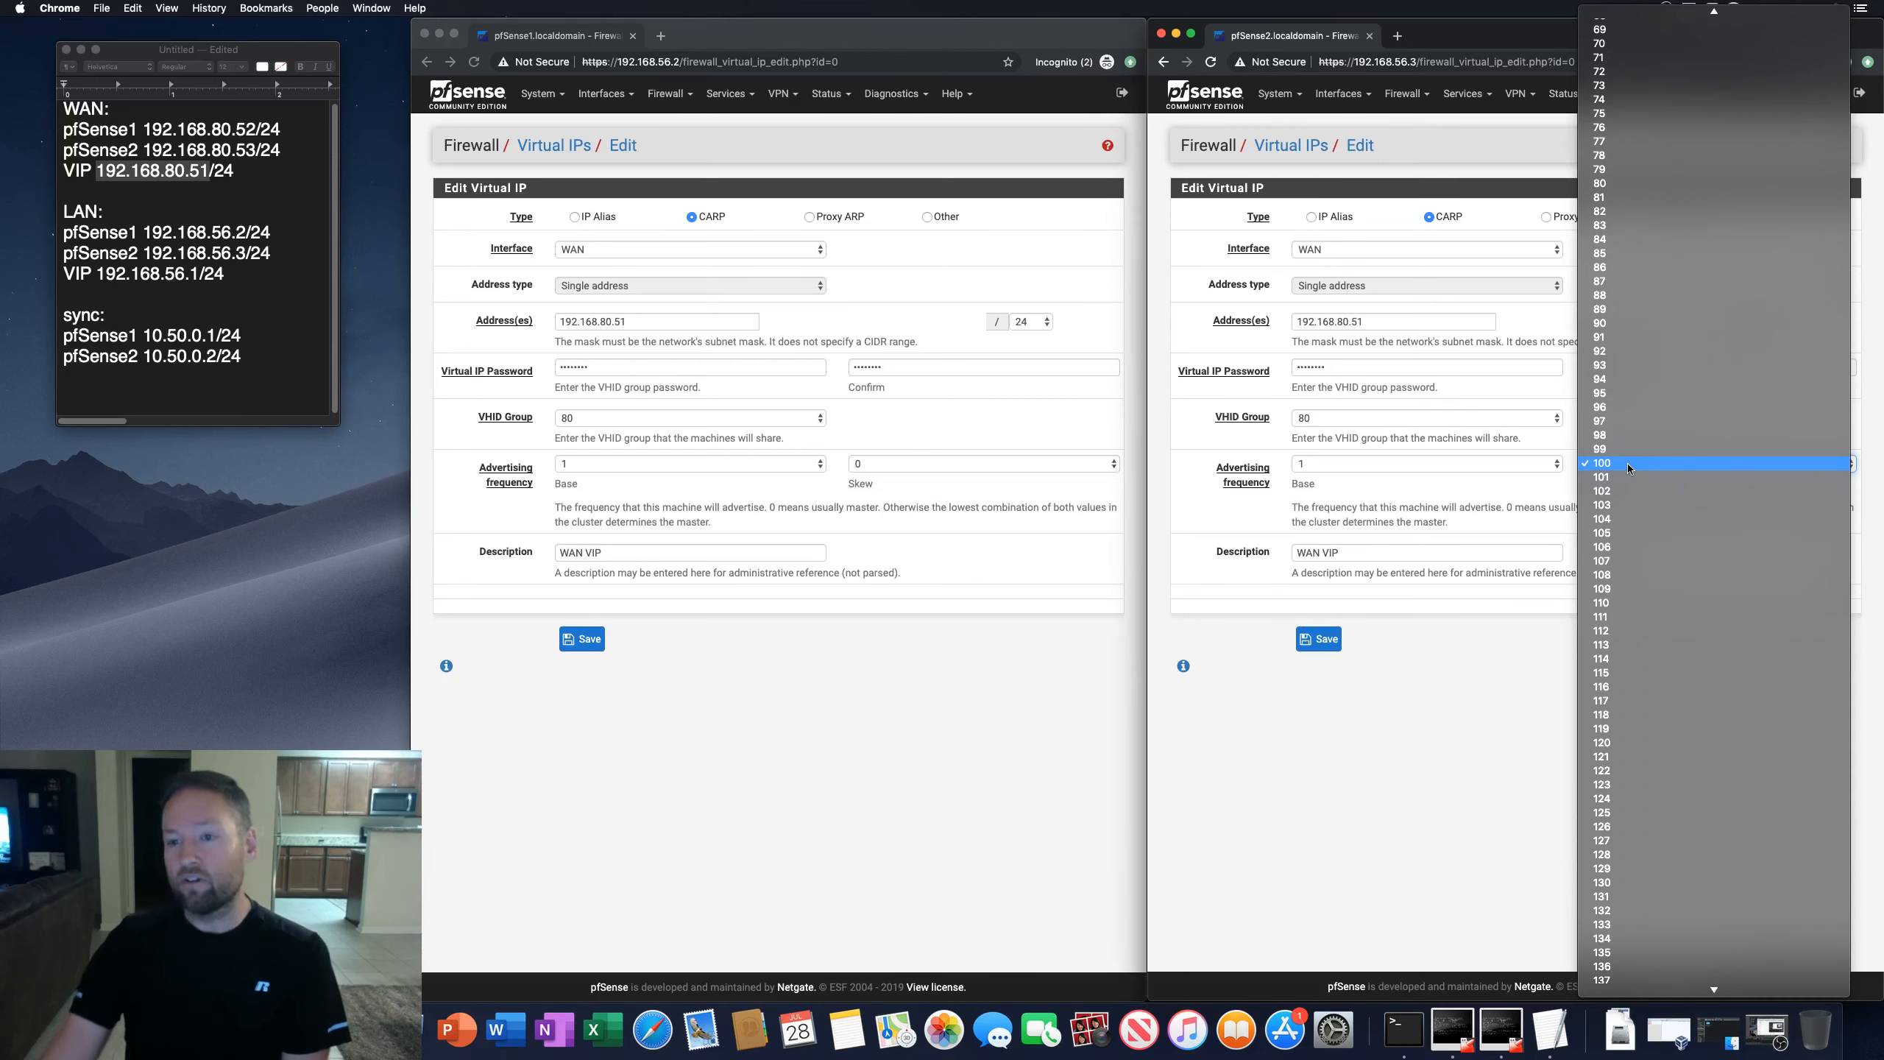
click(1611, 508)
click(1324, 640)
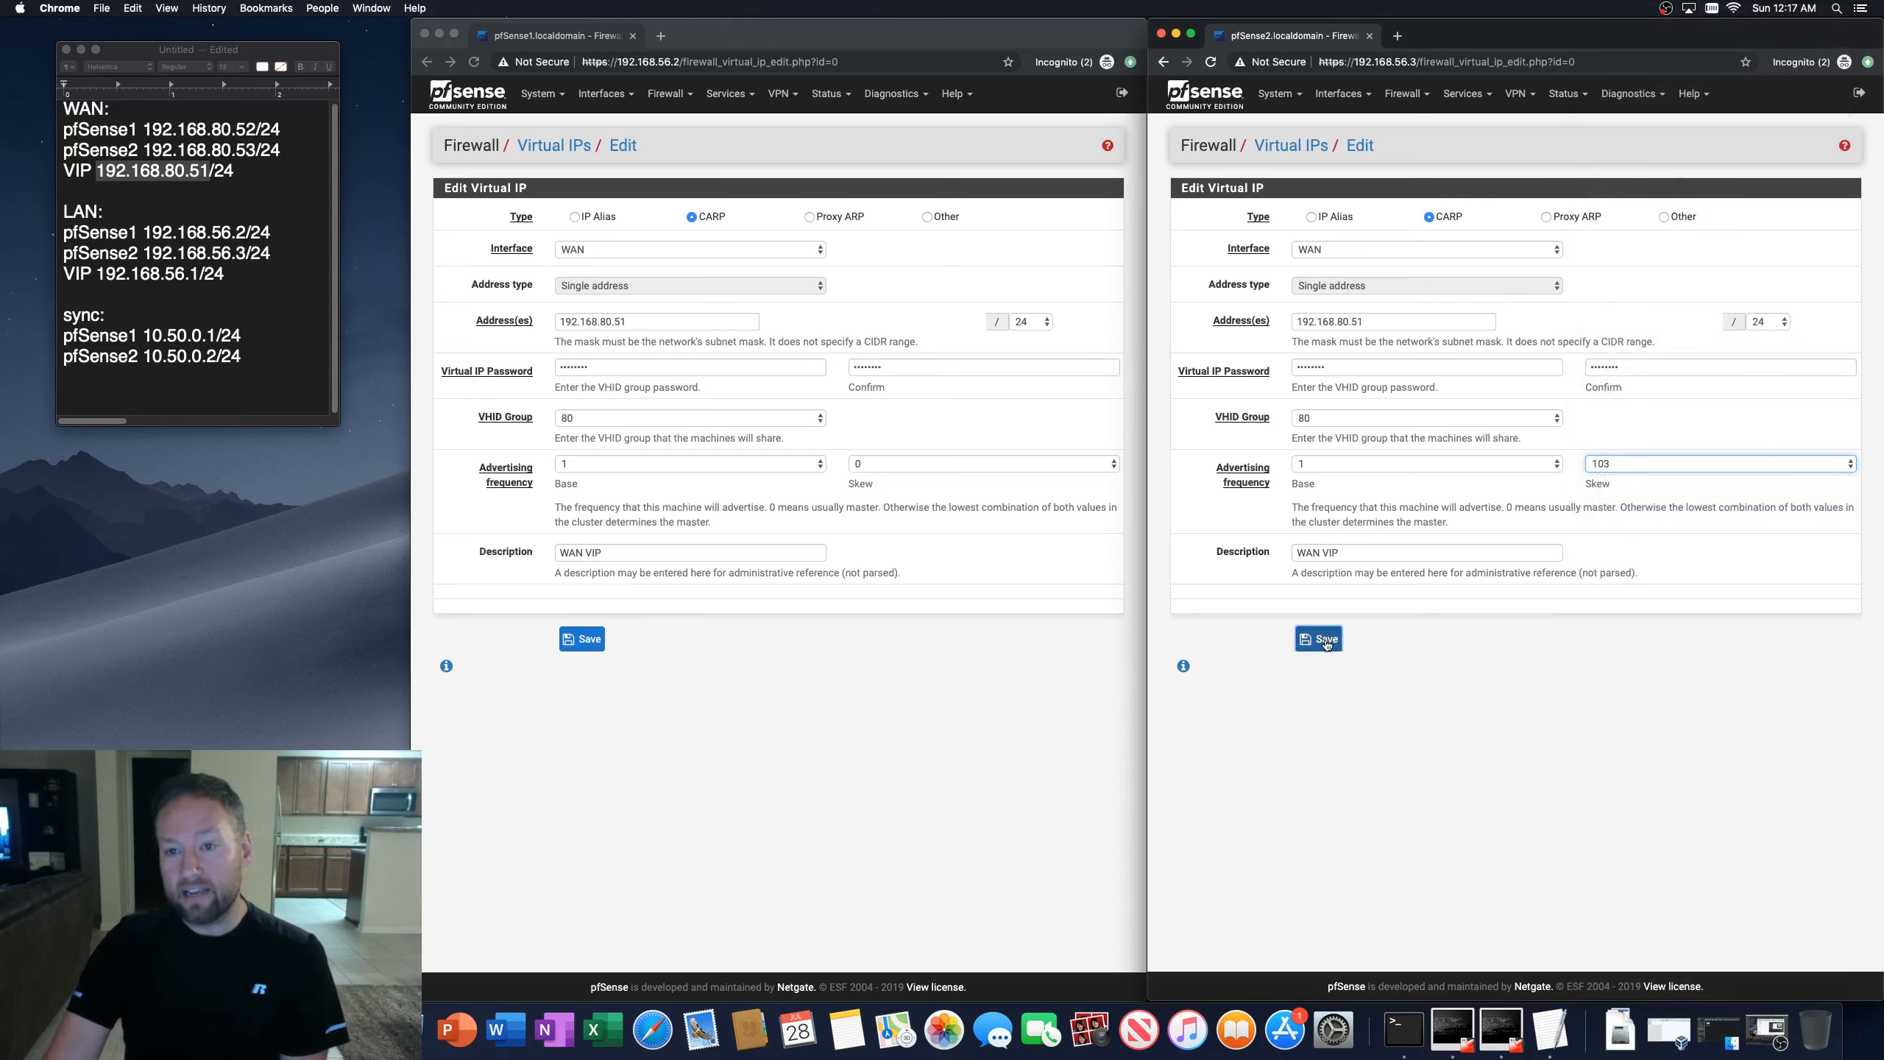
click(1798, 208)
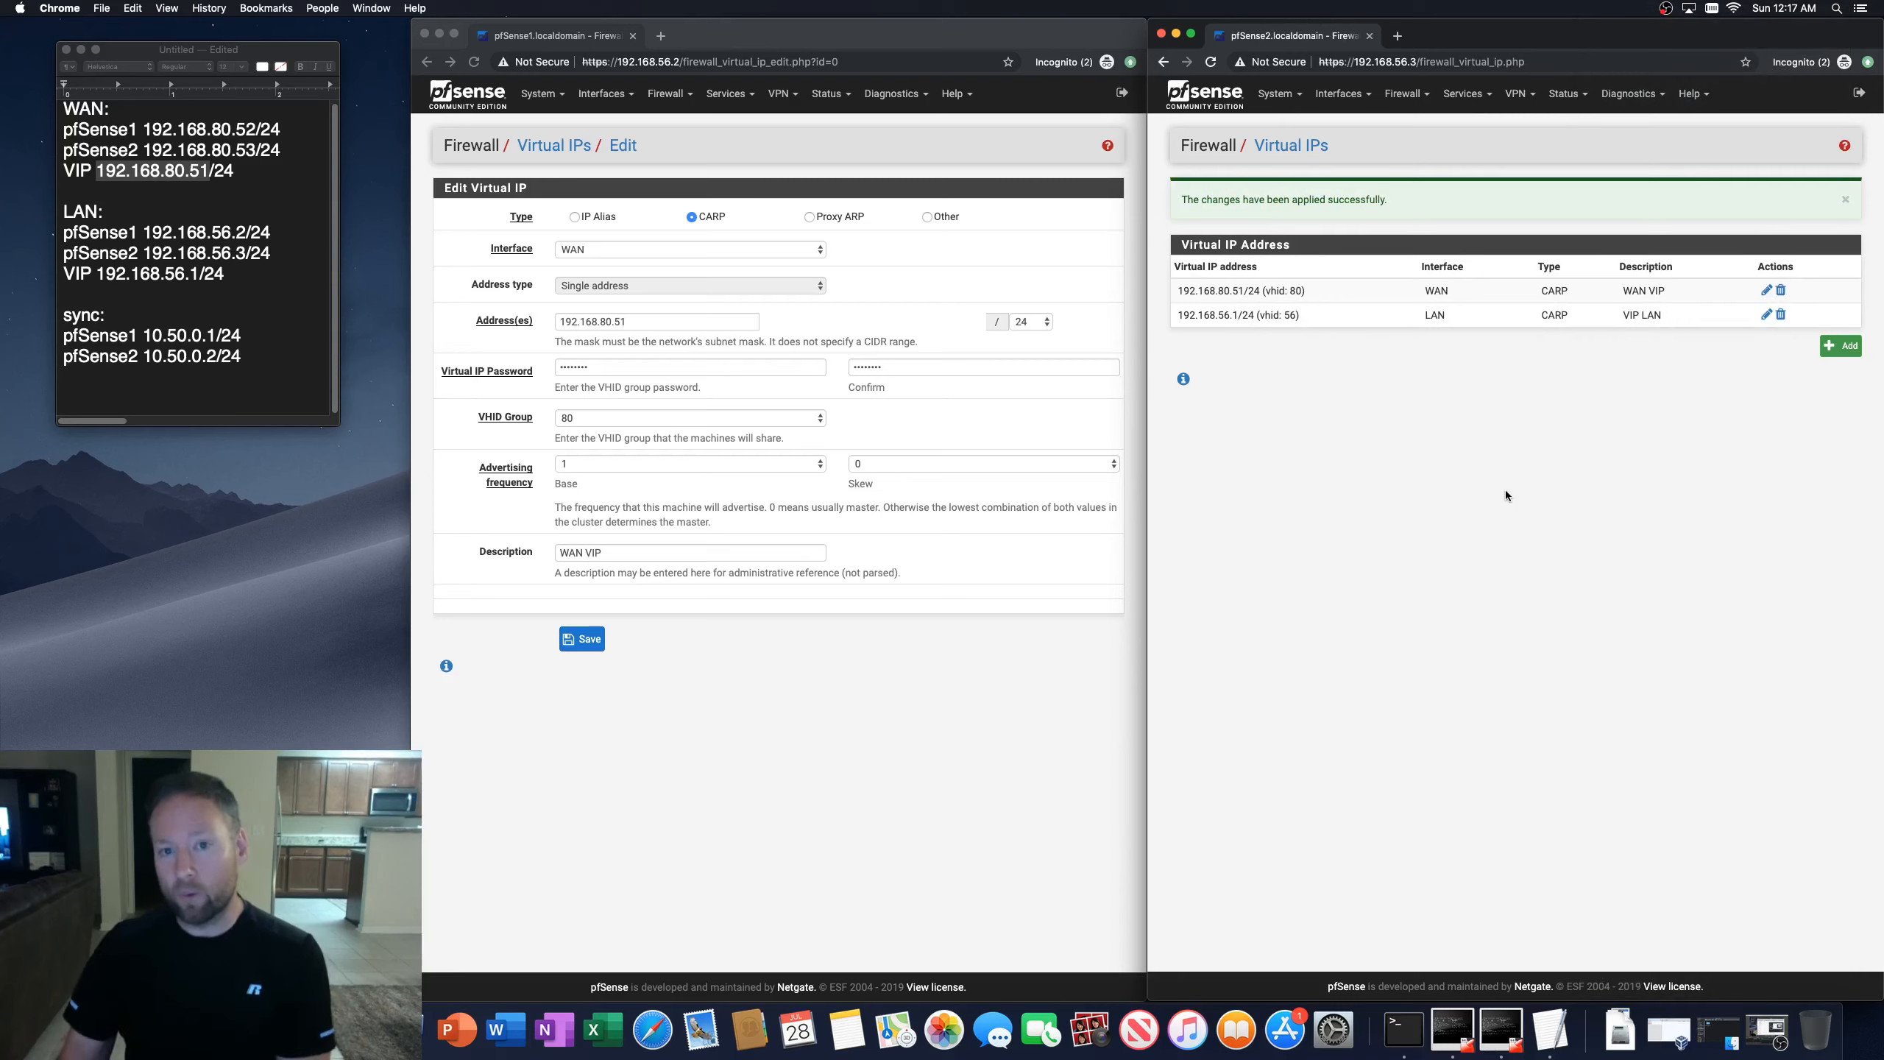
Step: Check the second firewall's WAN VIP settings and the CARP status on both firewalls
click(783, 755)
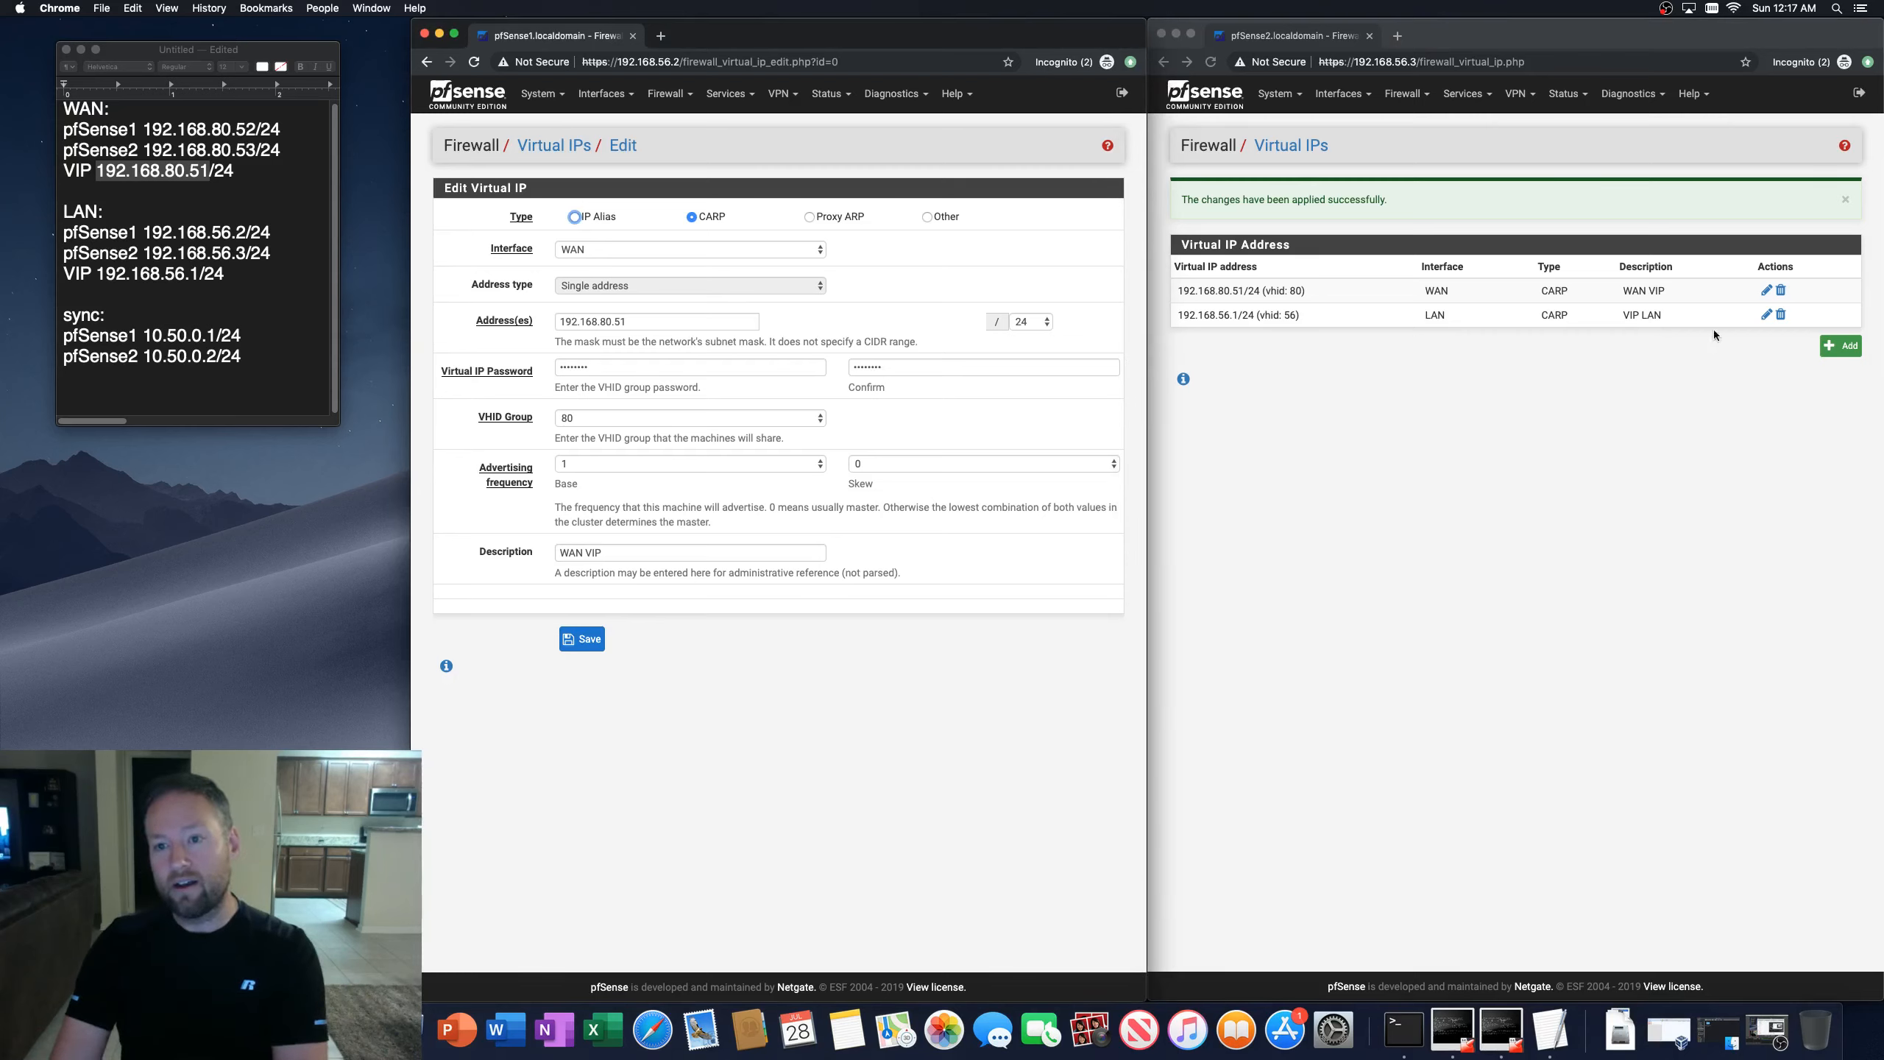
click(1765, 291)
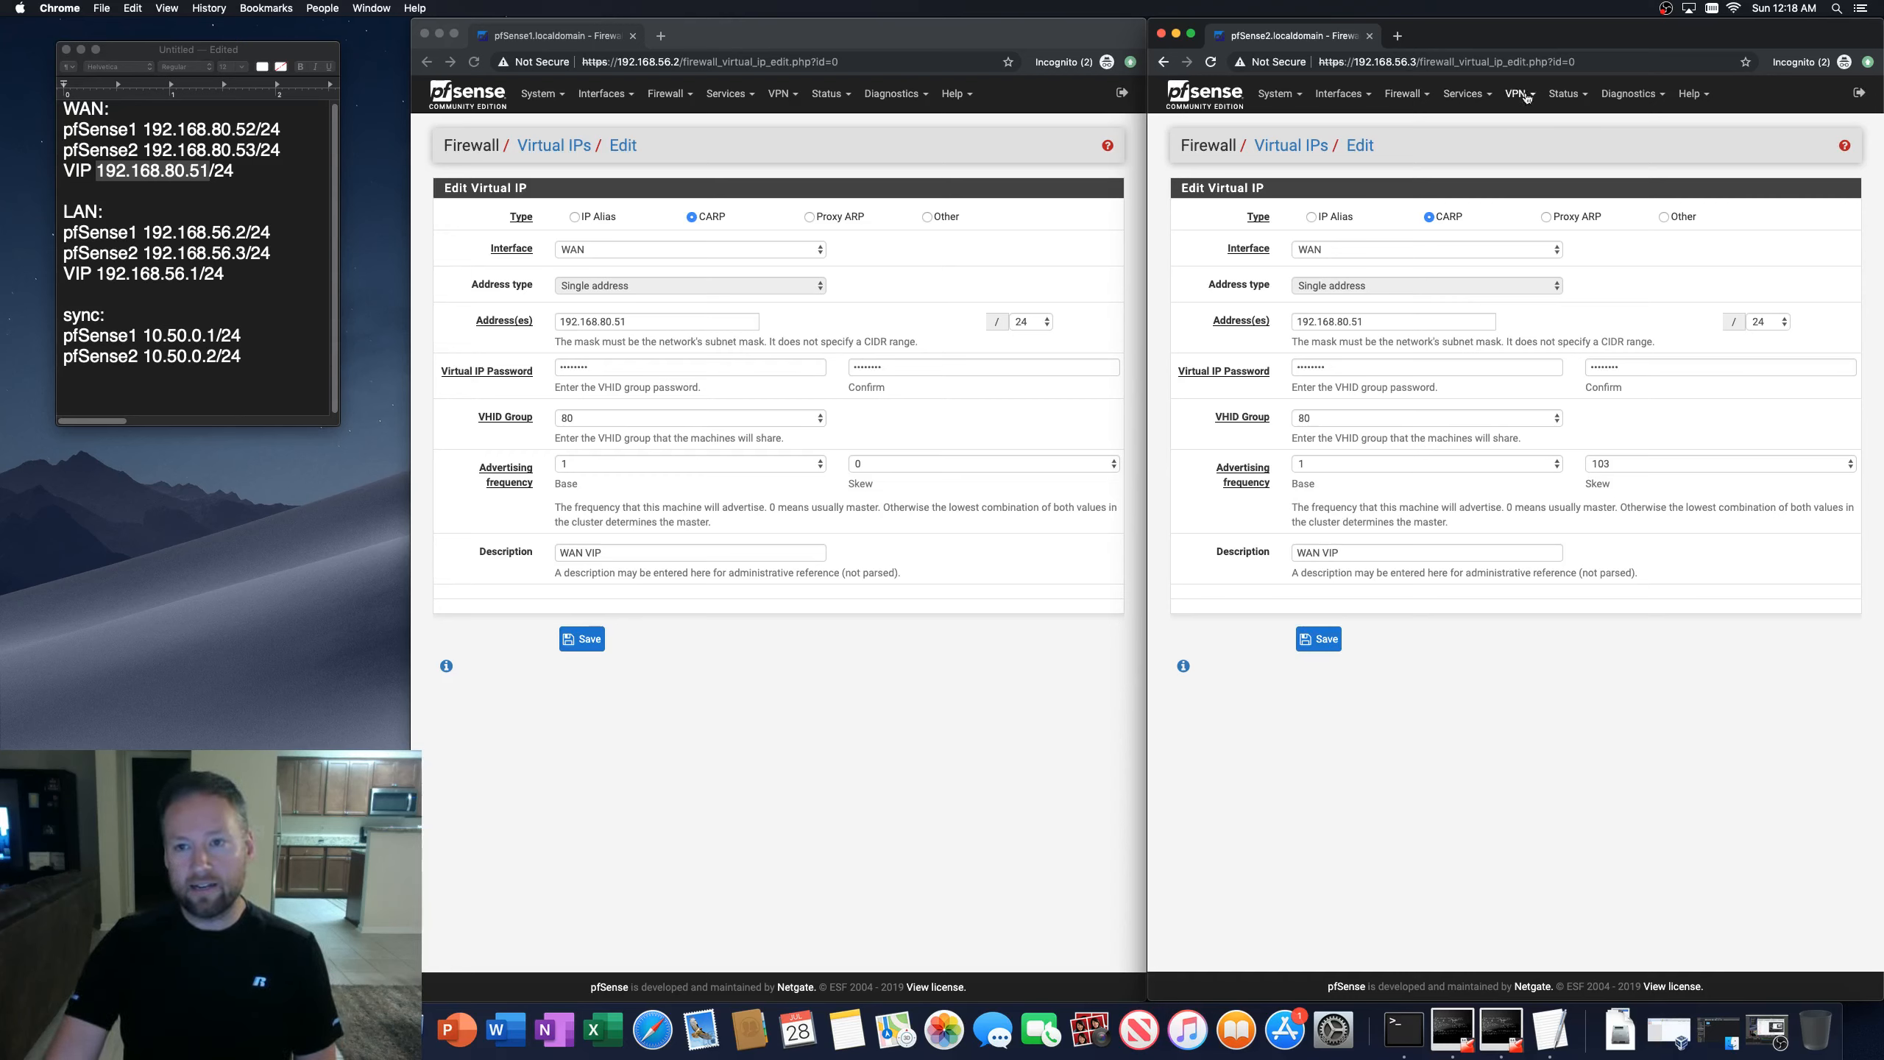
click(1565, 145)
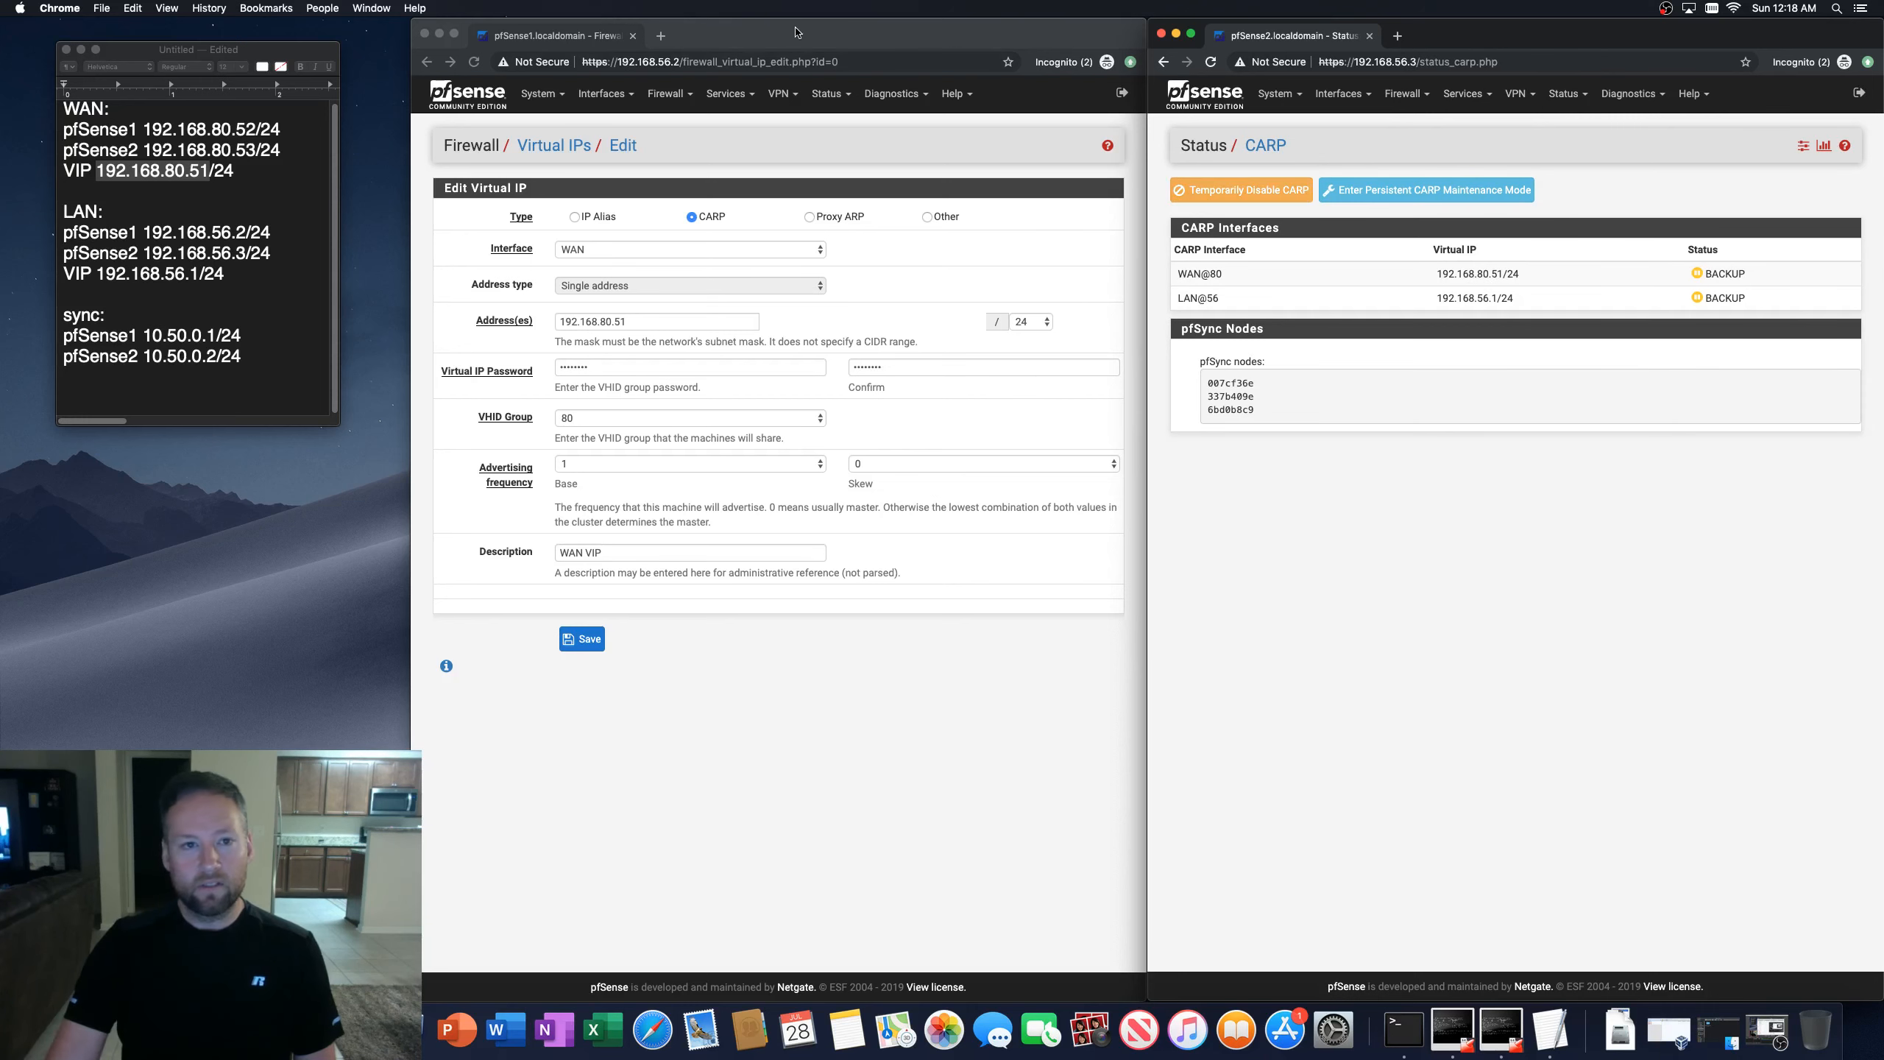
click(830, 96)
click(830, 95)
click(852, 151)
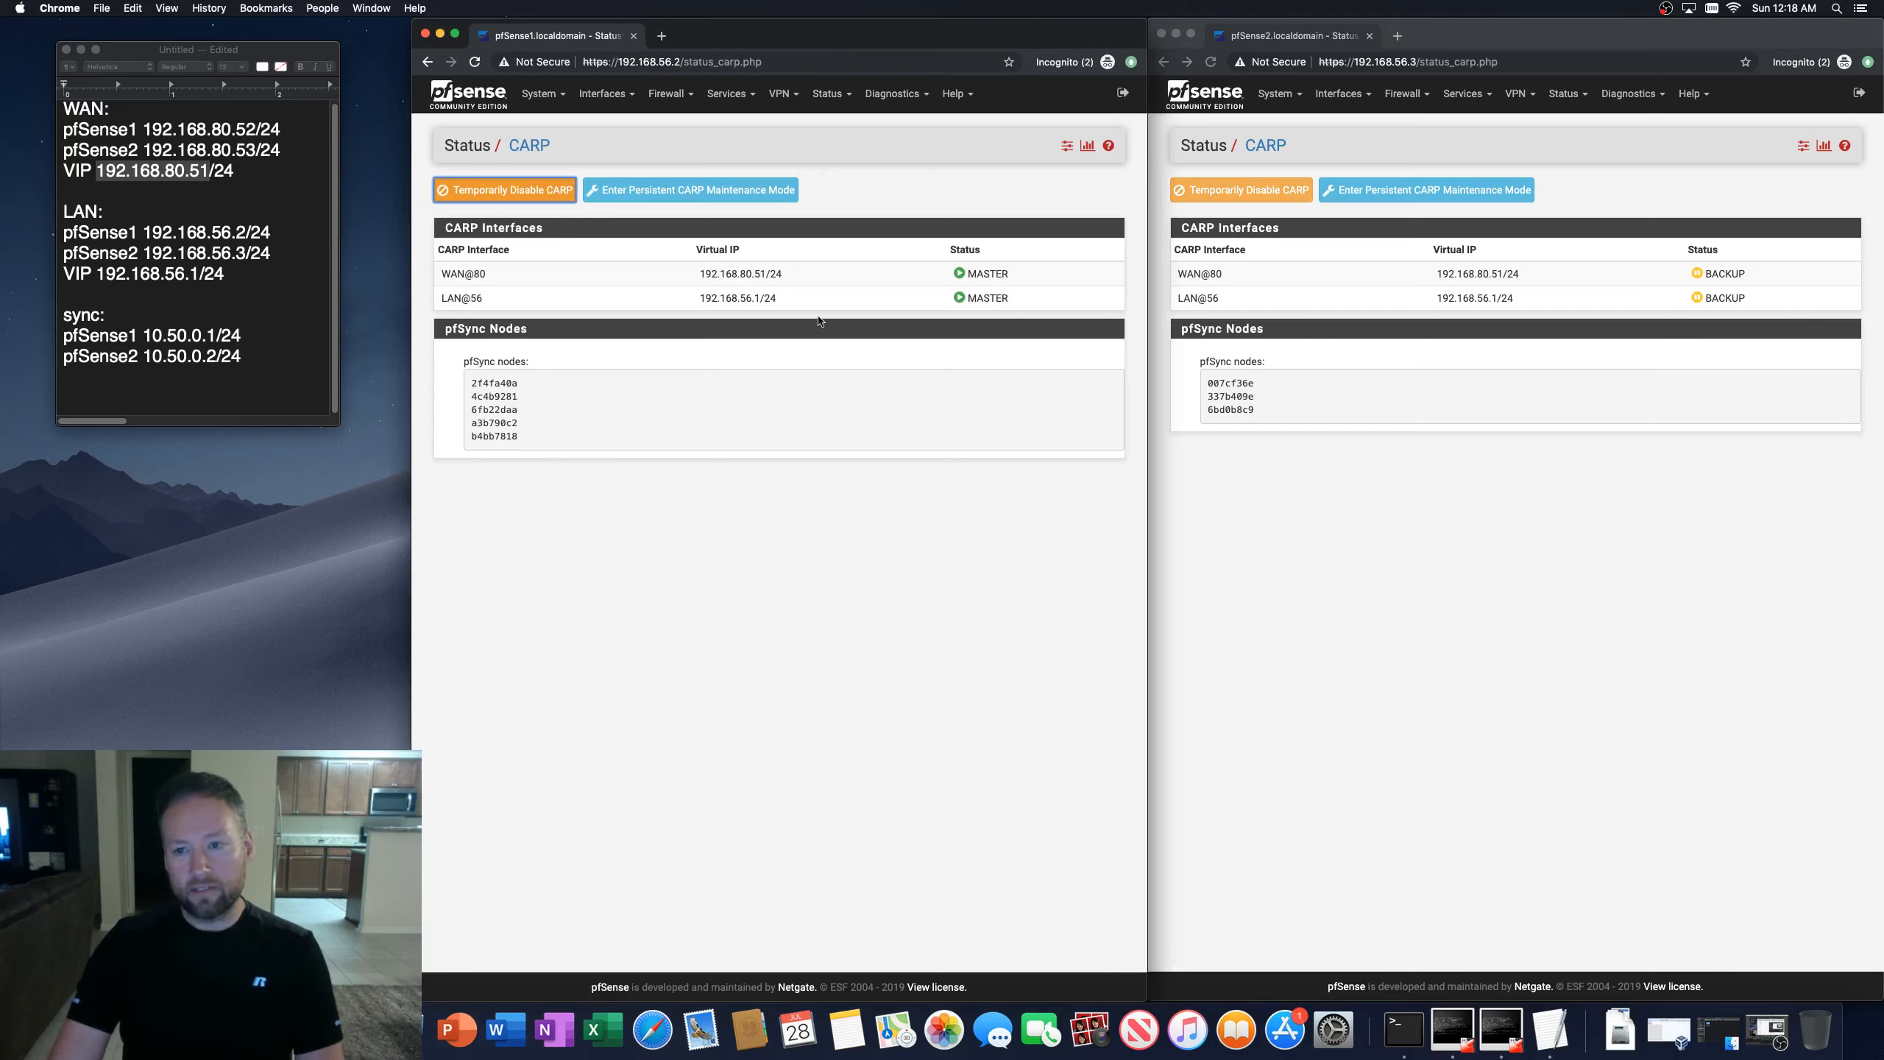
Step: Open the first firewall's ISAKMP LAN-to-WAN outbound NAT rule and review its translation address options
click(667, 93)
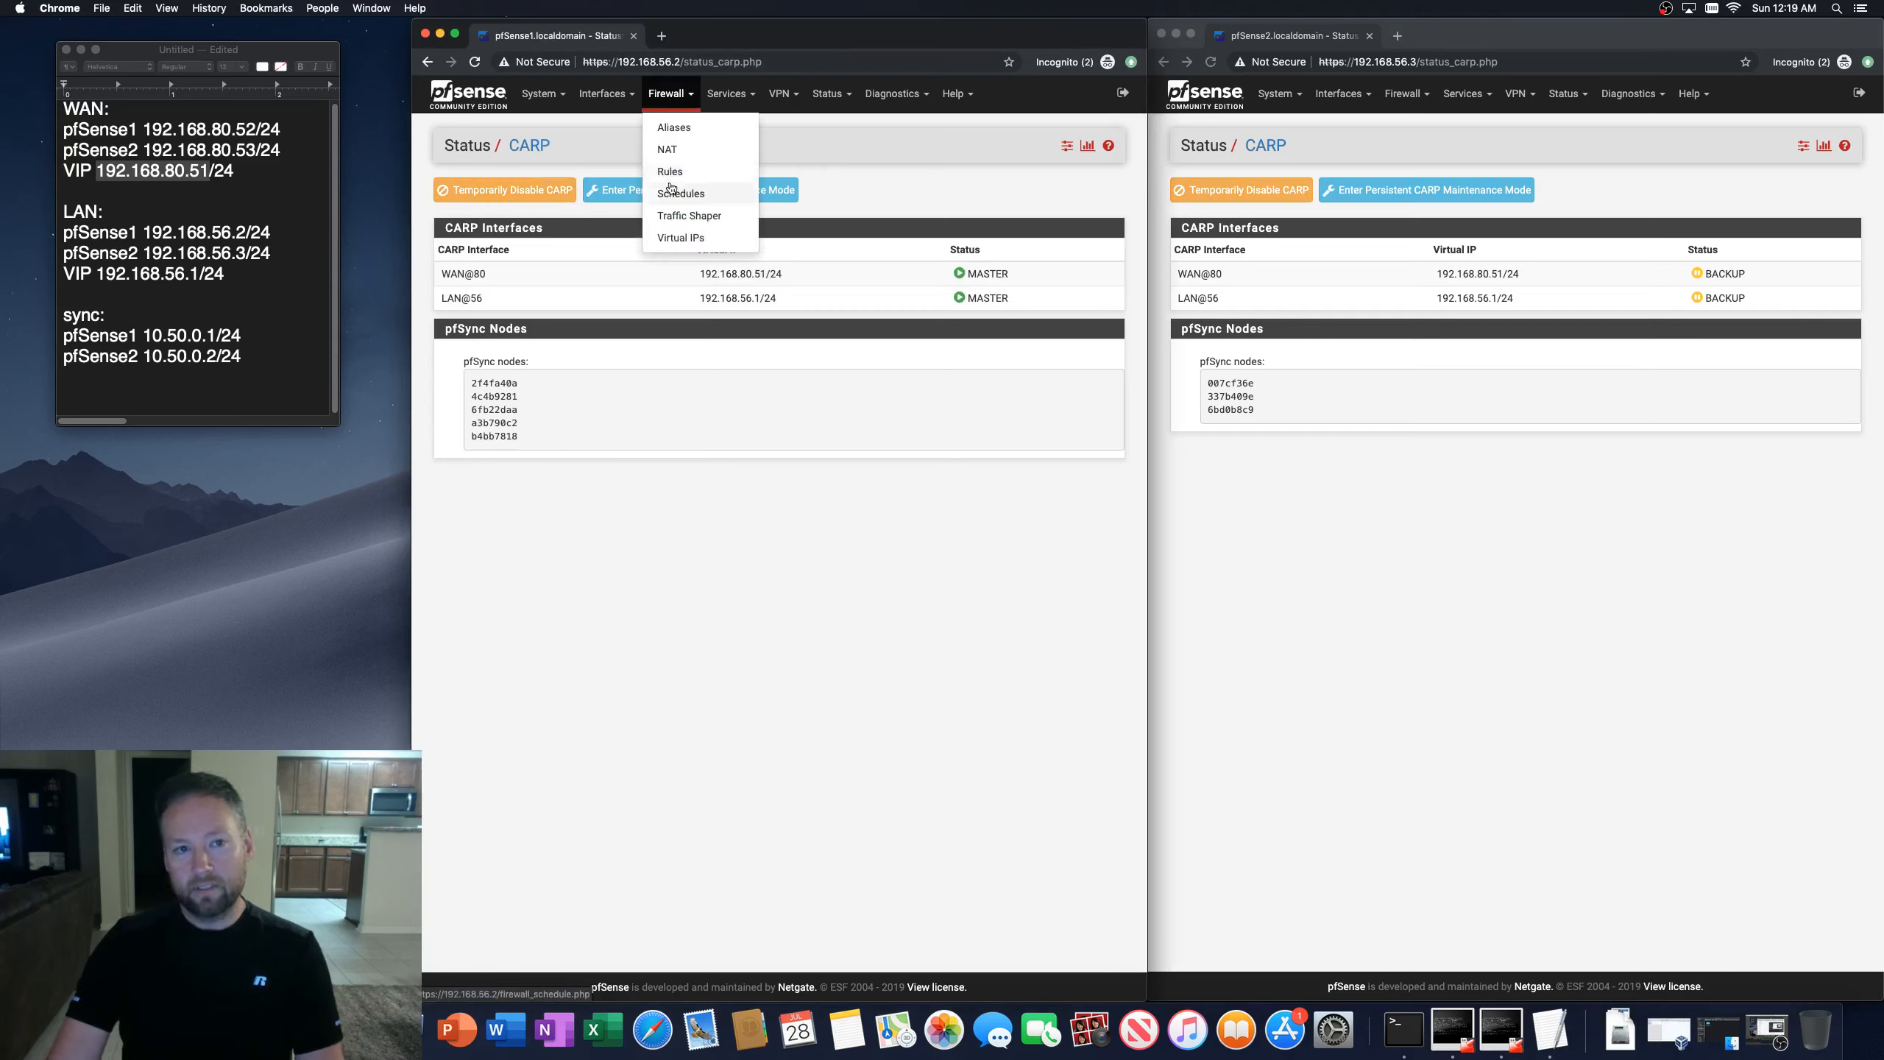
click(668, 148)
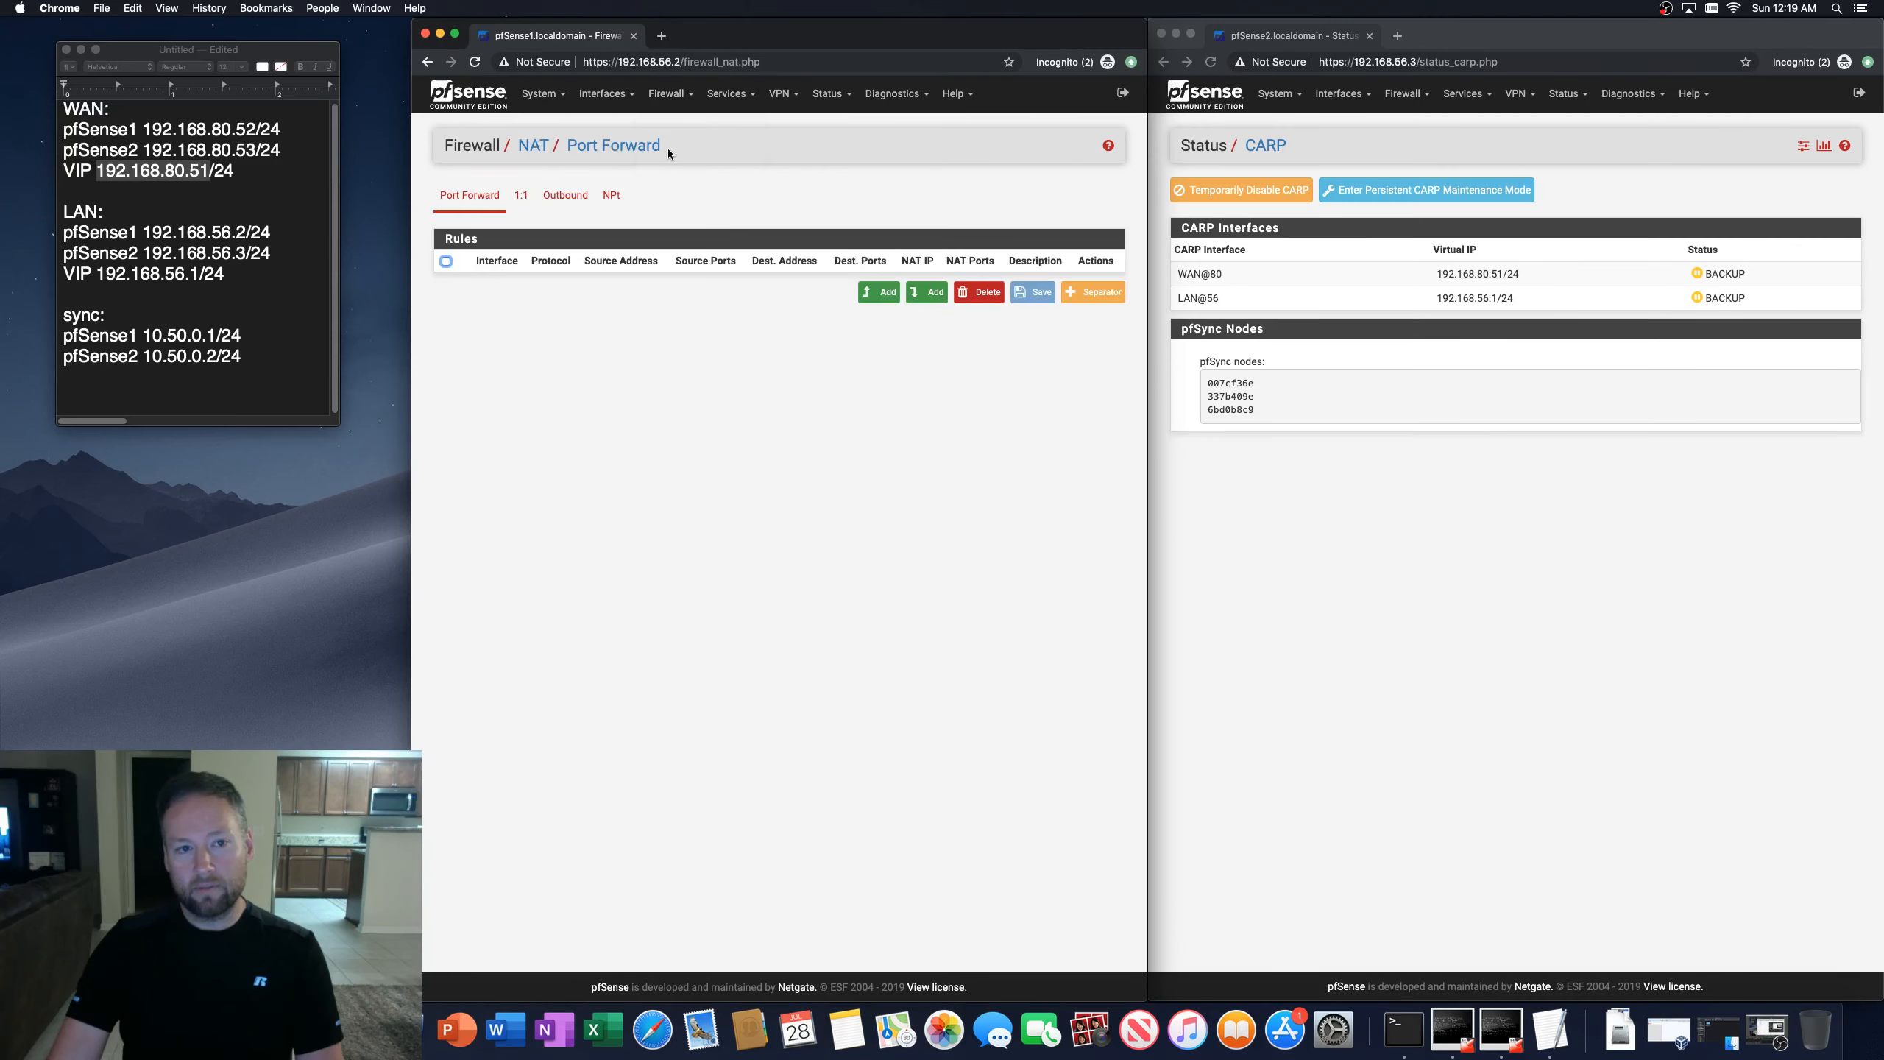
click(554, 198)
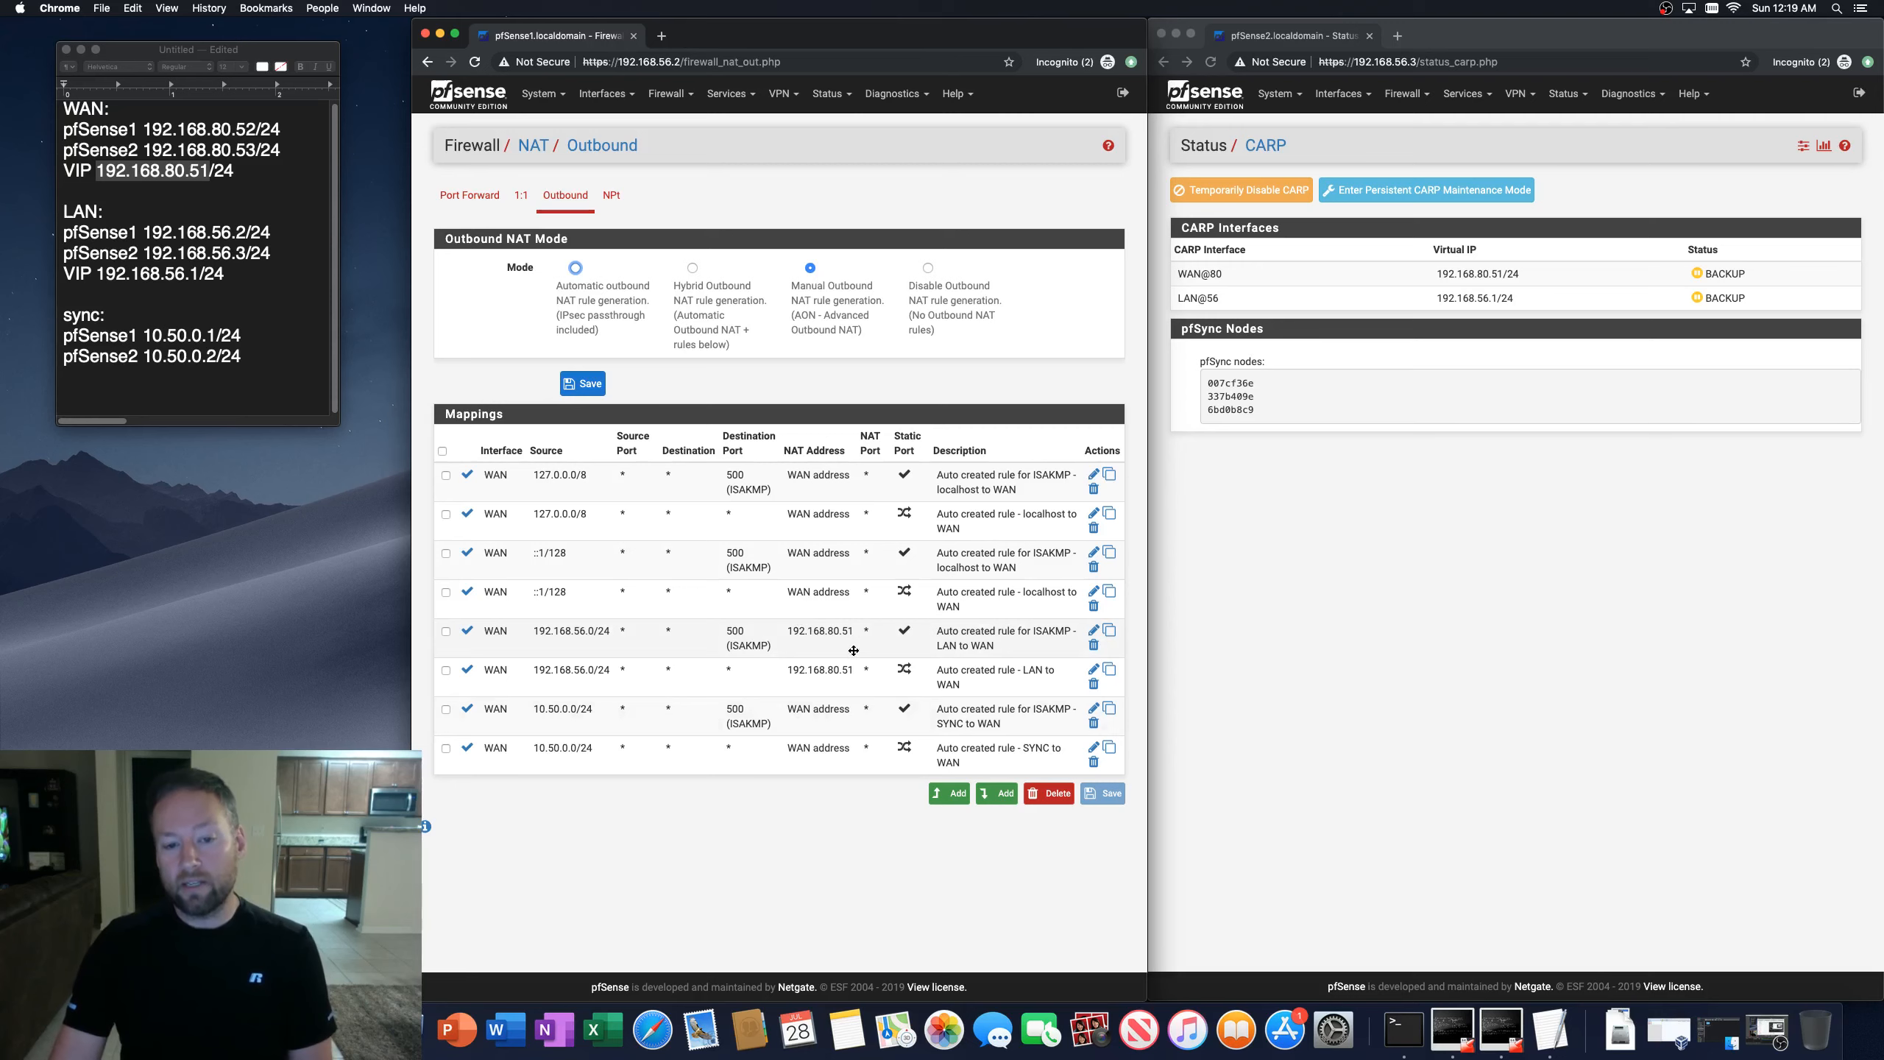
click(1093, 630)
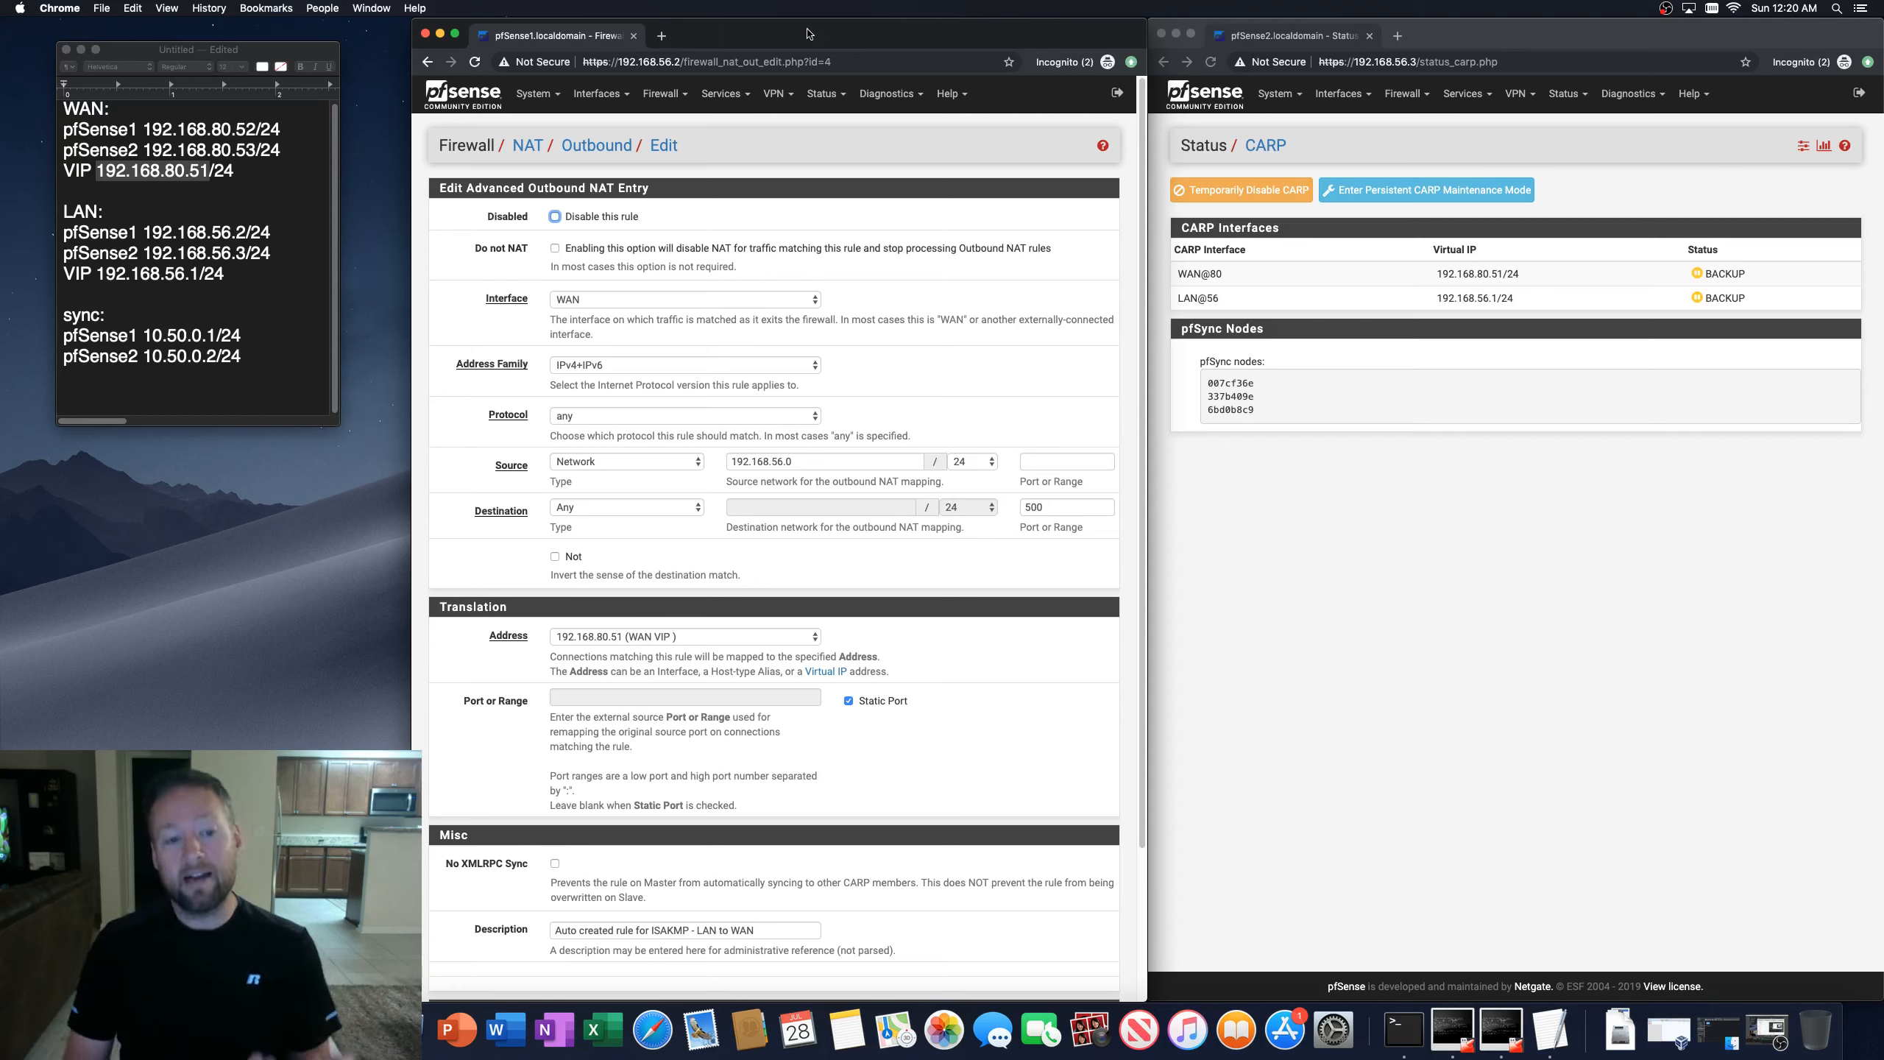
click(654, 637)
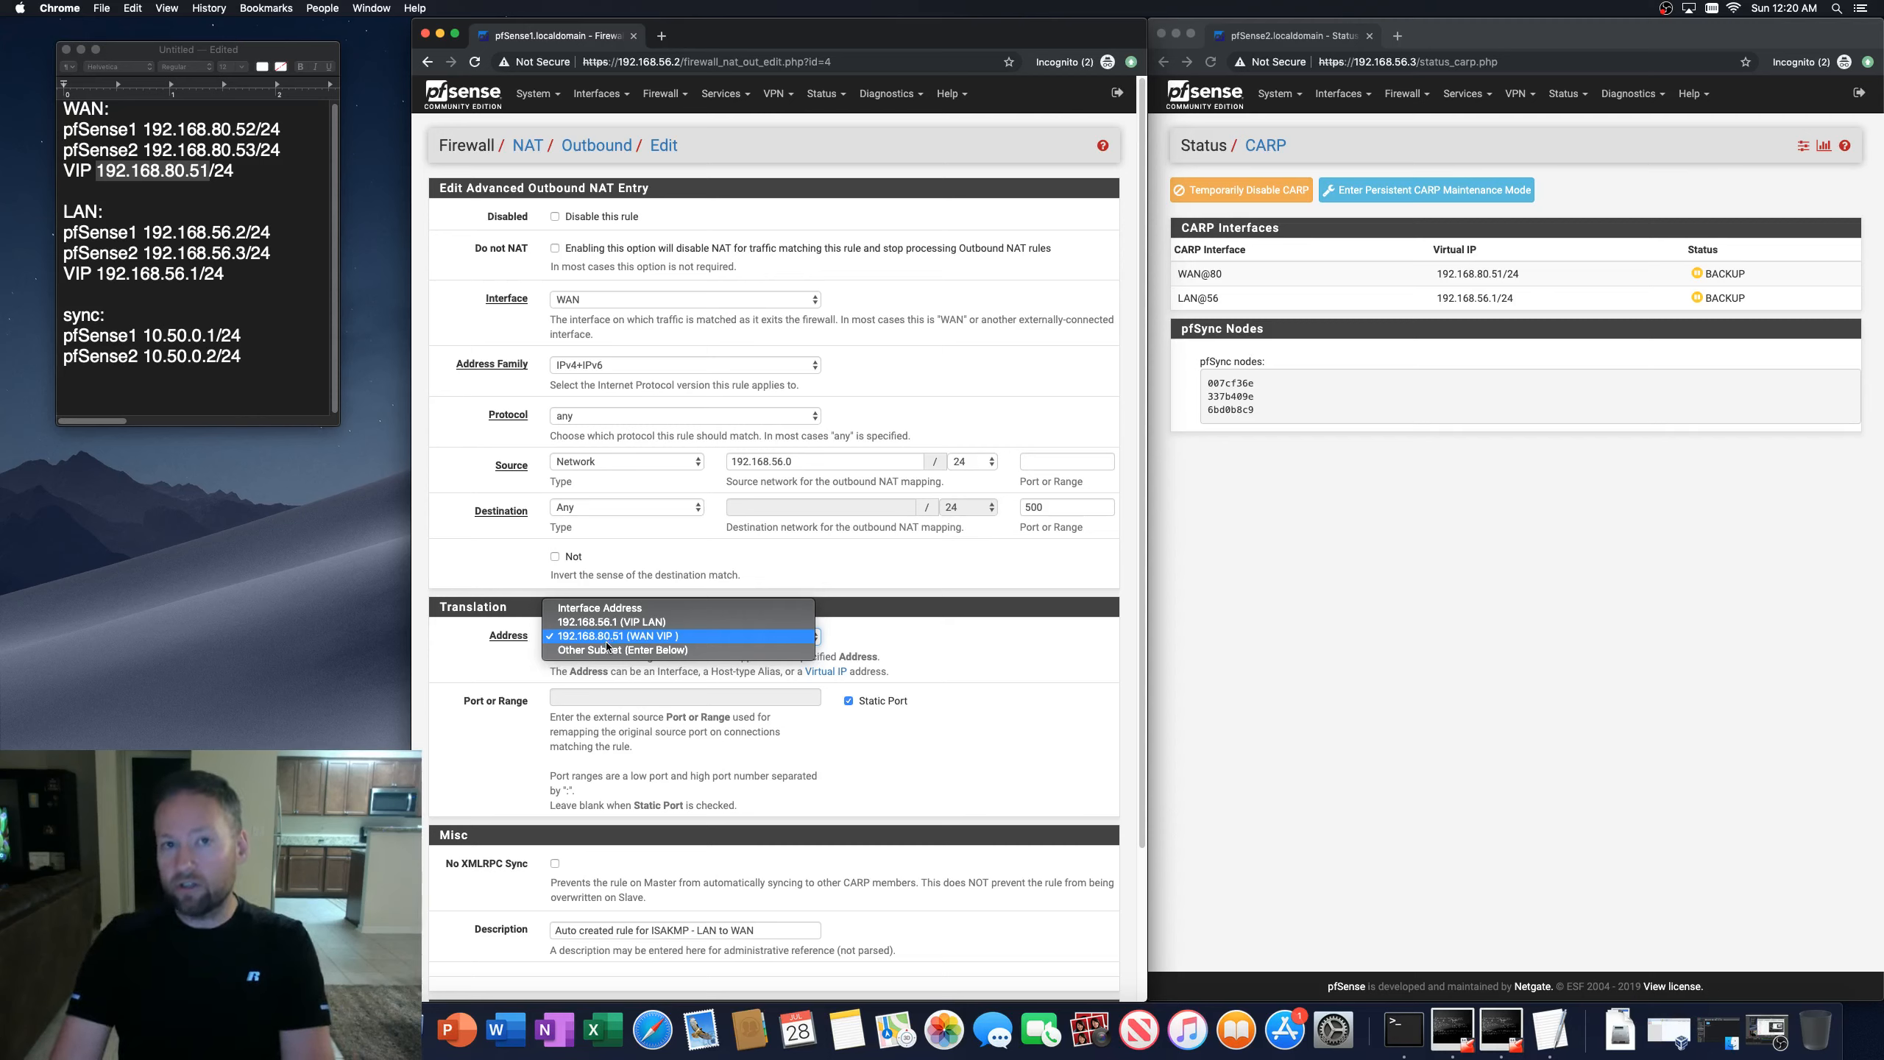
click(420, 654)
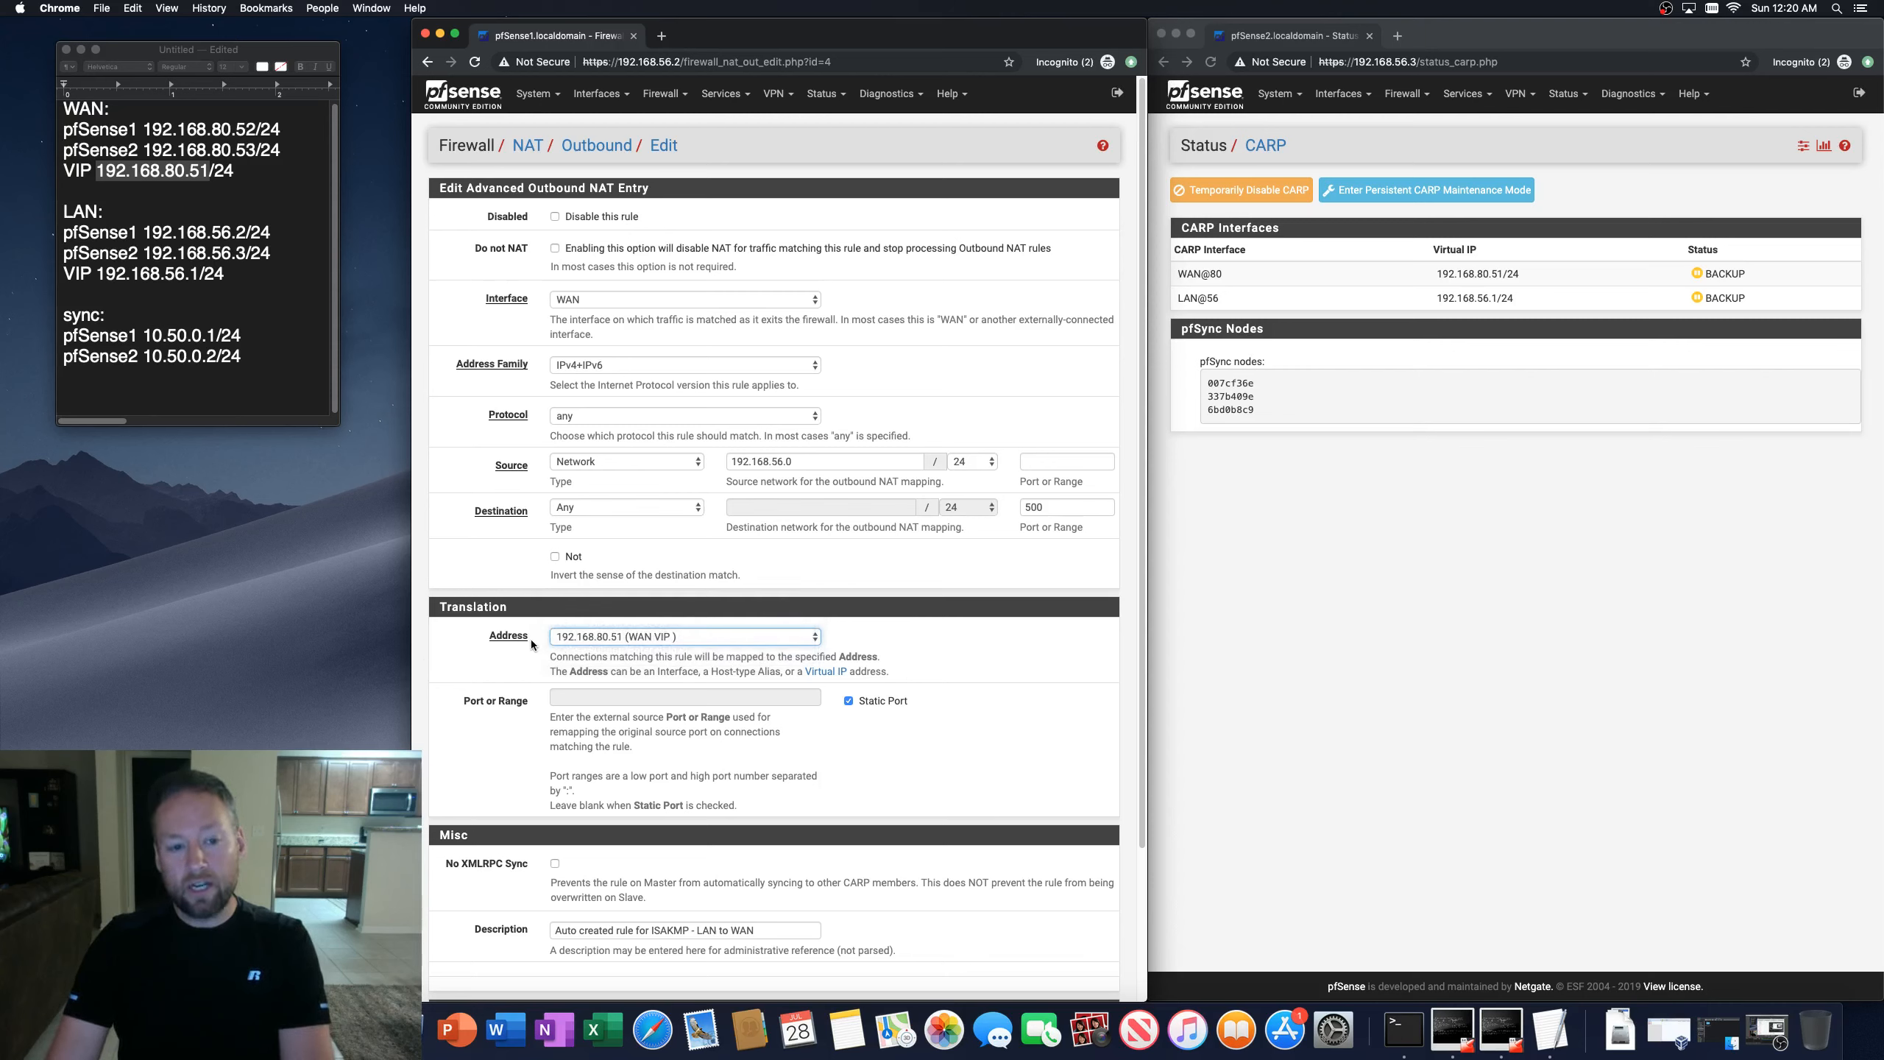
click(606, 638)
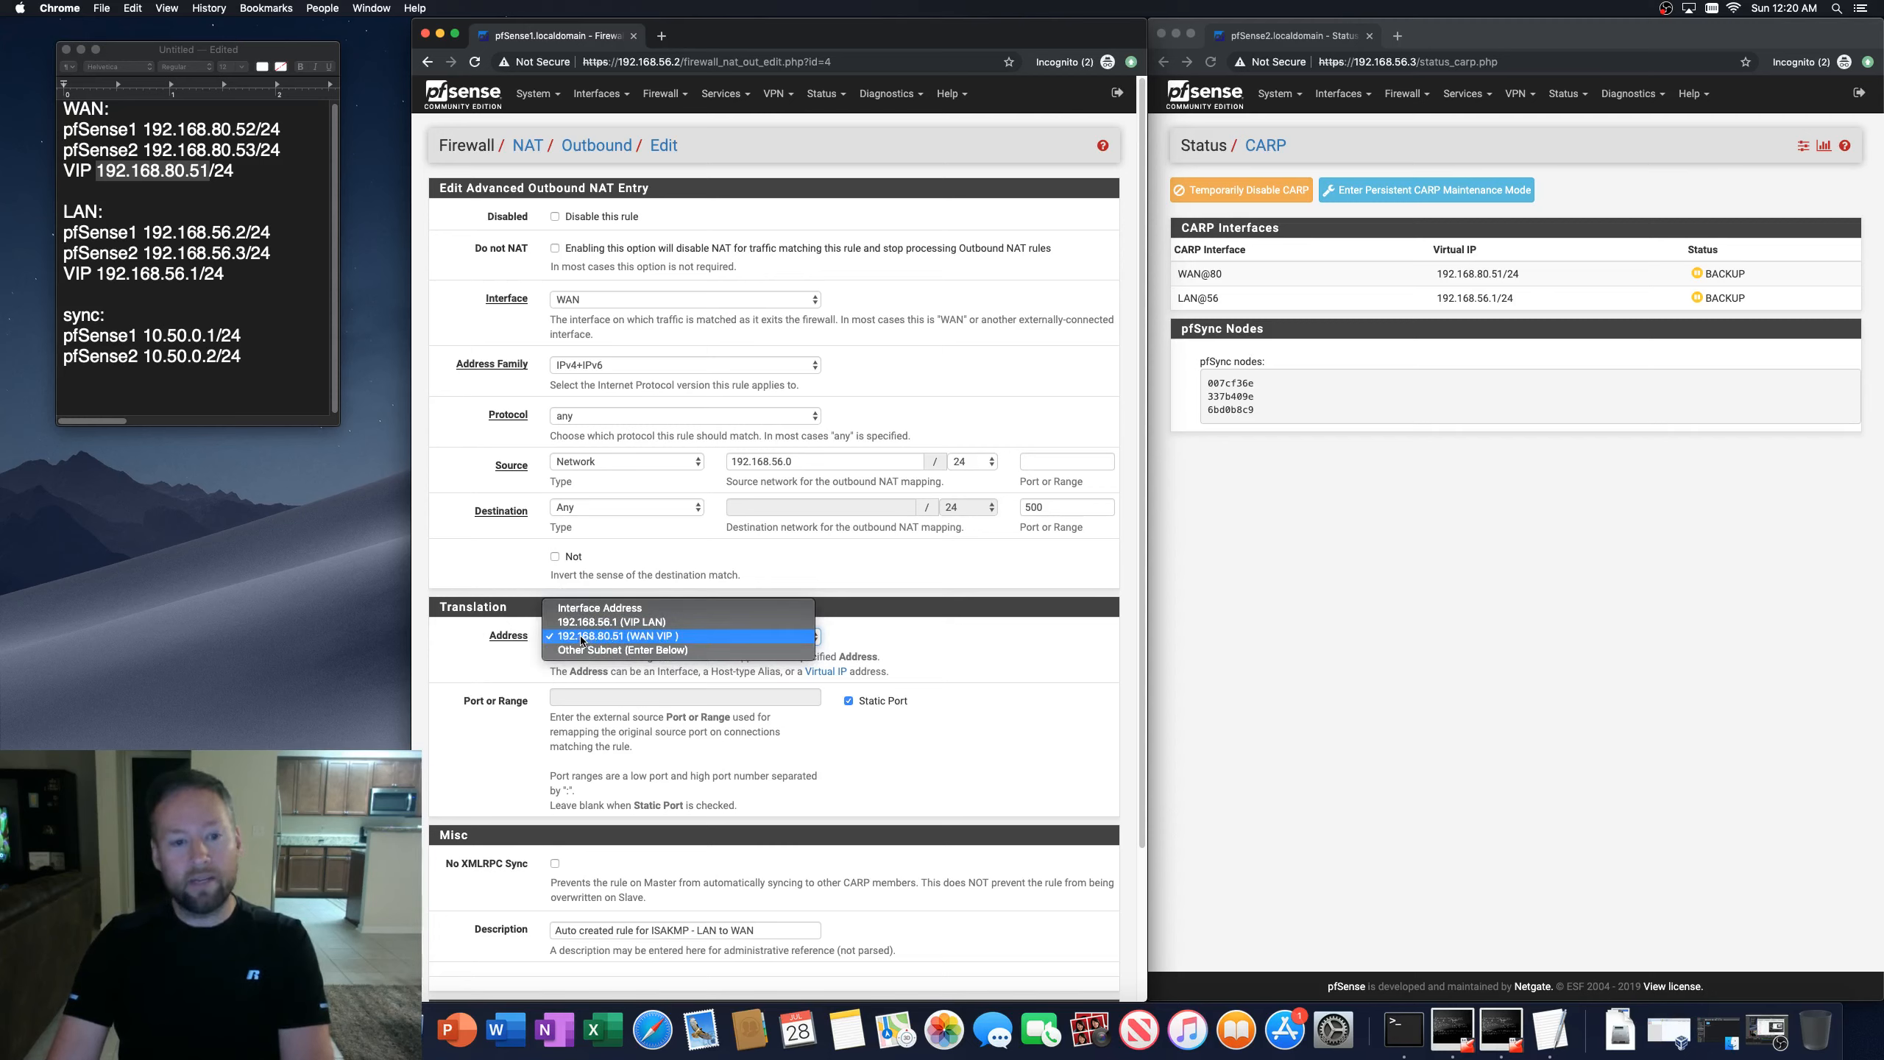
click(582, 638)
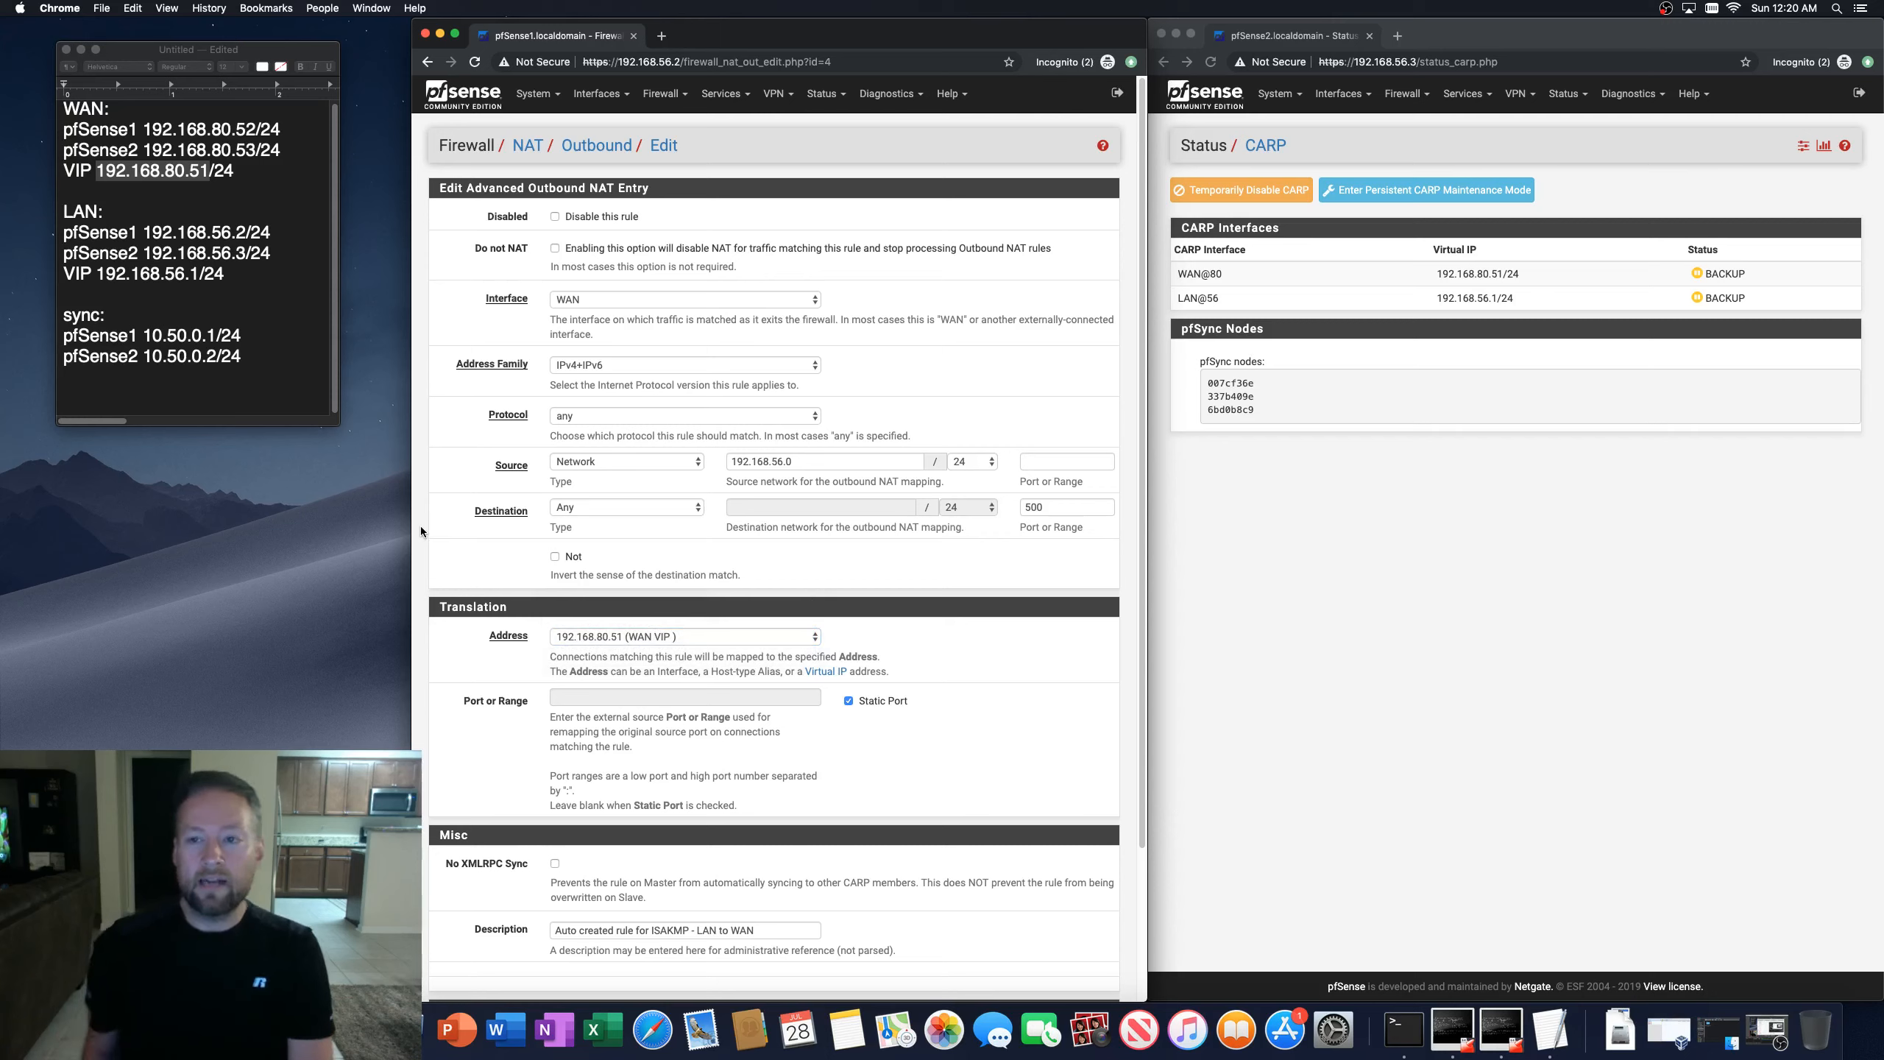
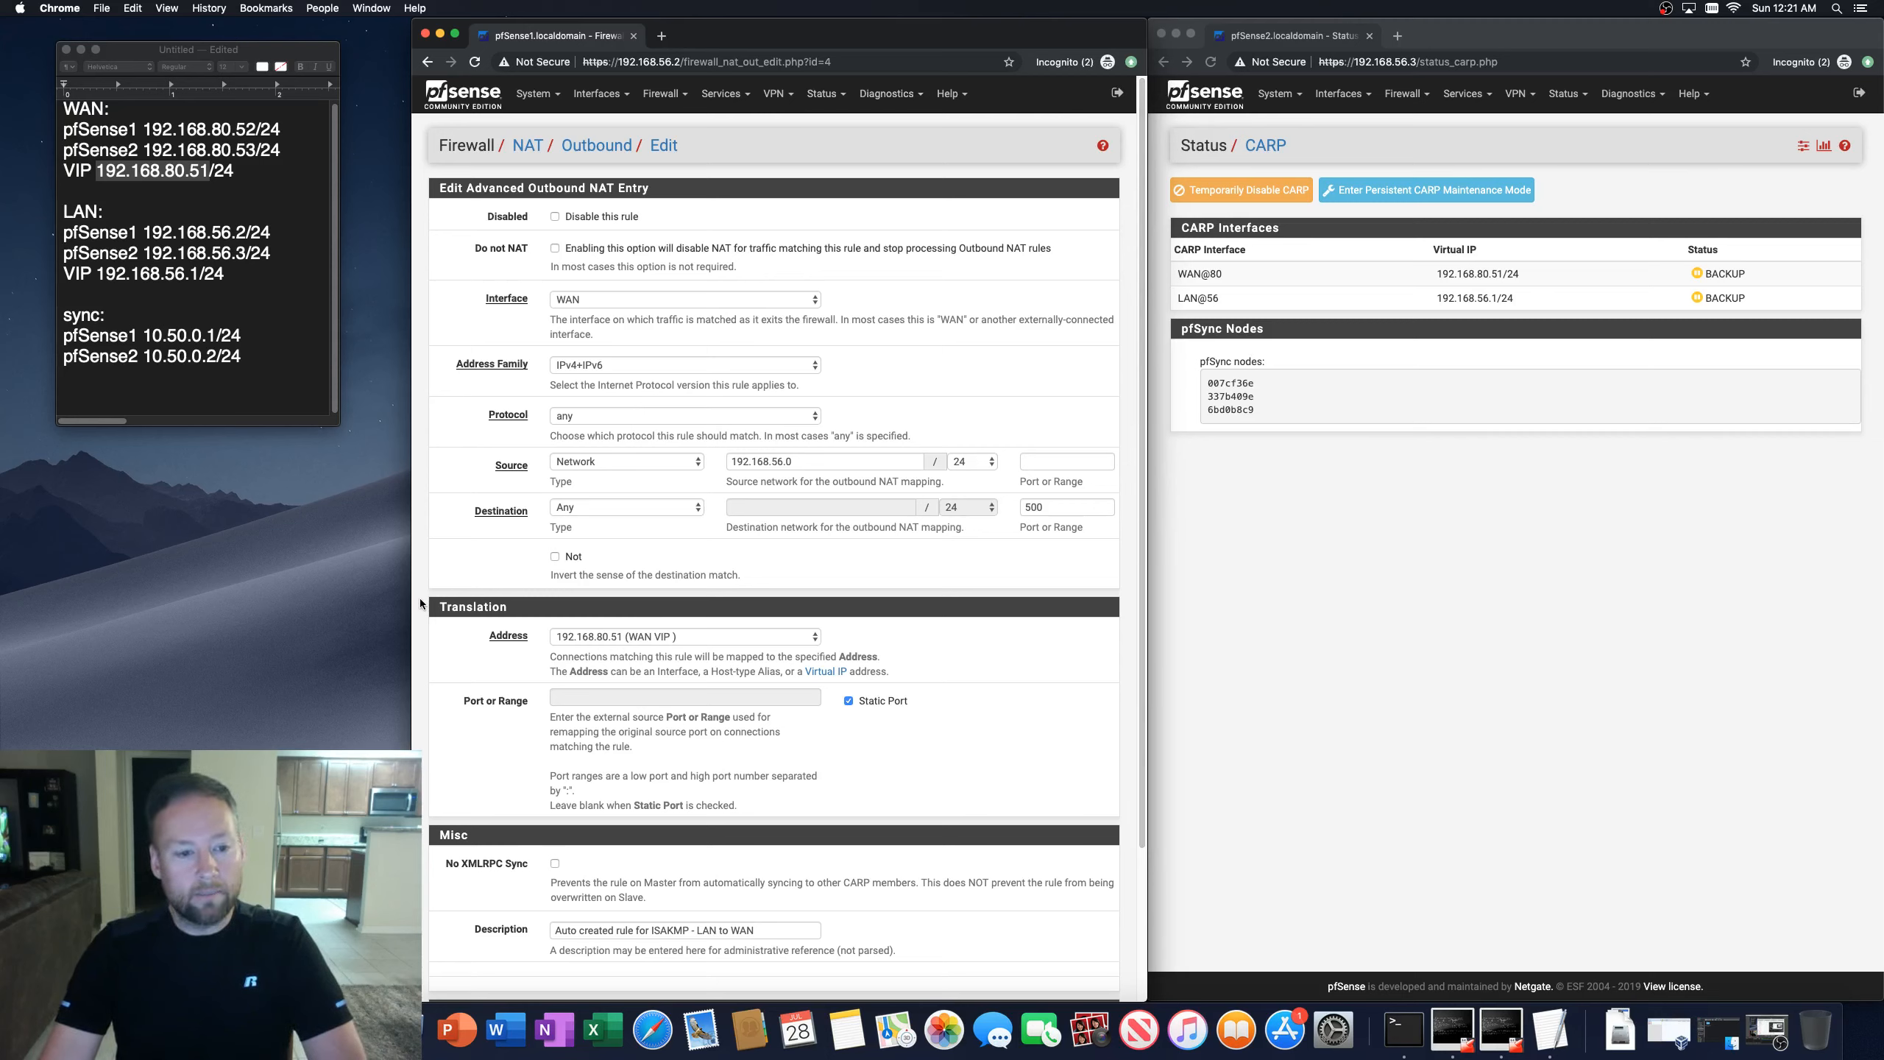
Step: Add a new IPsec phase 1 tunnel on the first firewall and try saving it with the default settings
scroll(416, 643, down, 5)
scroll(422, 647, up, 5)
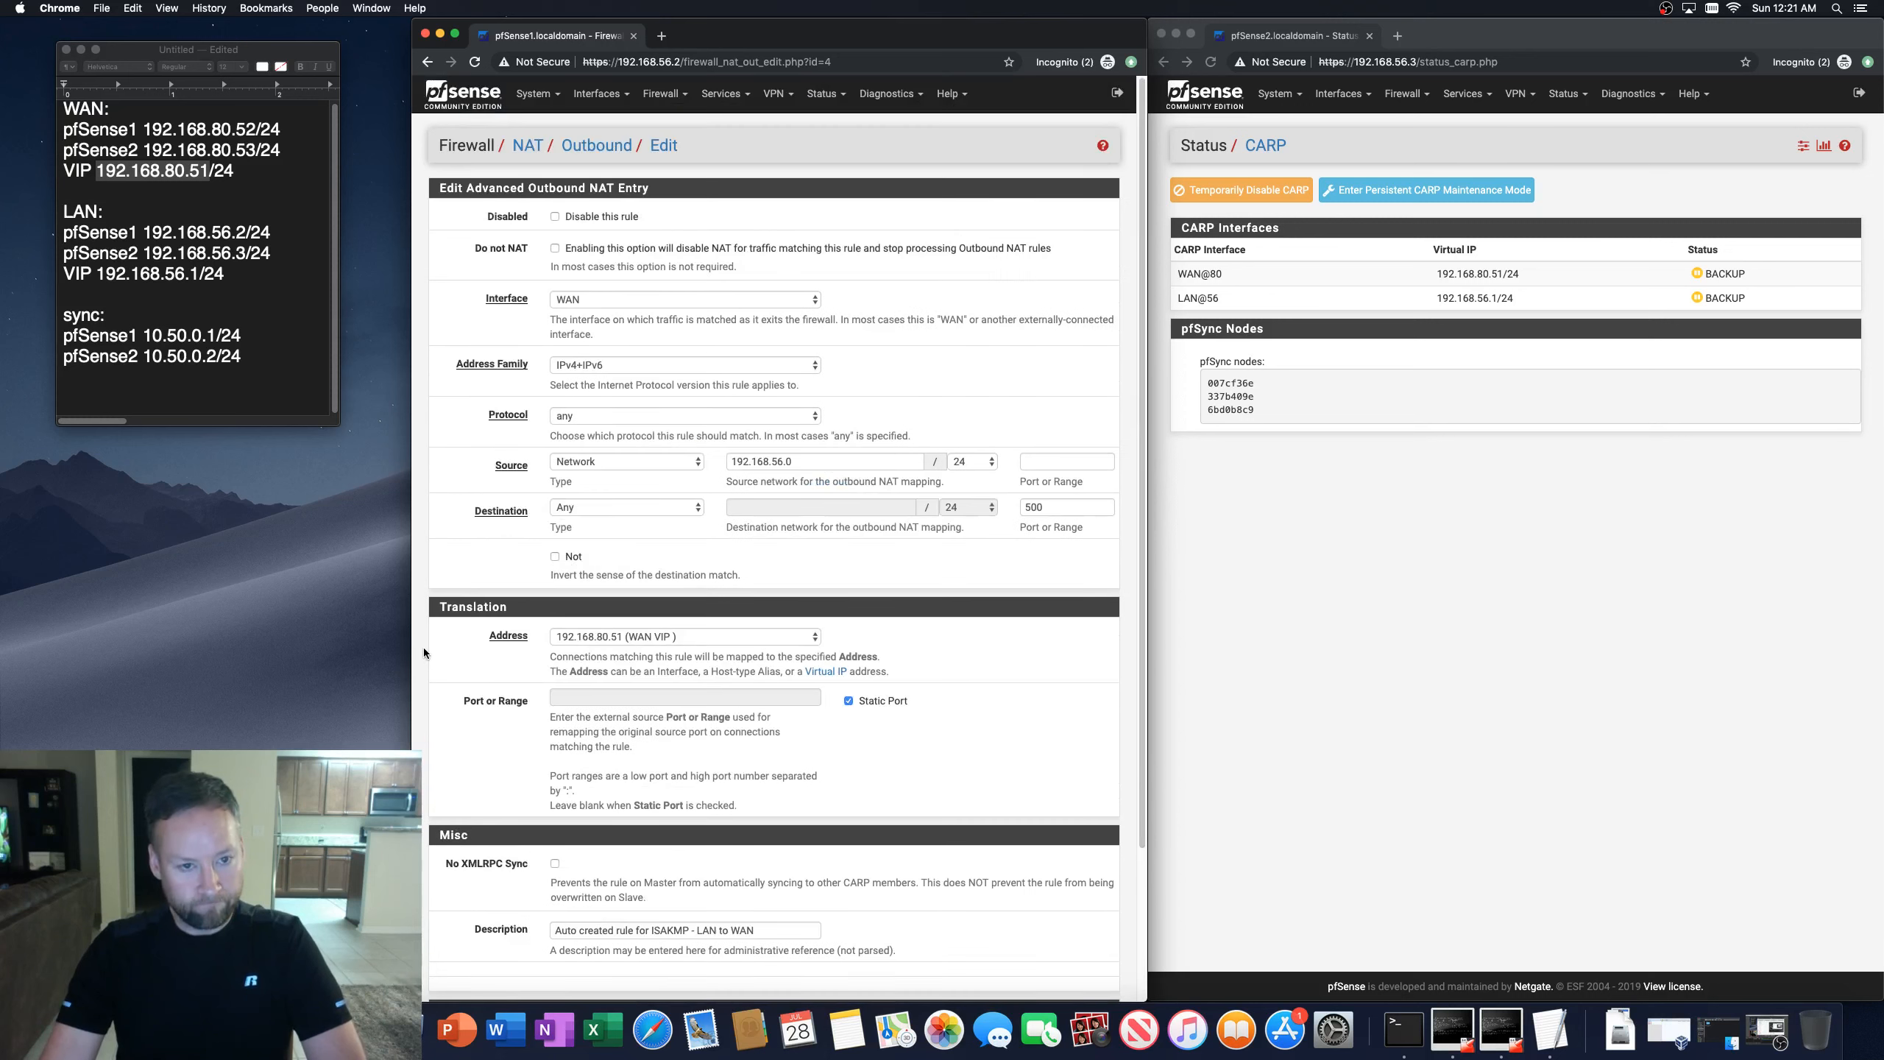
click(775, 95)
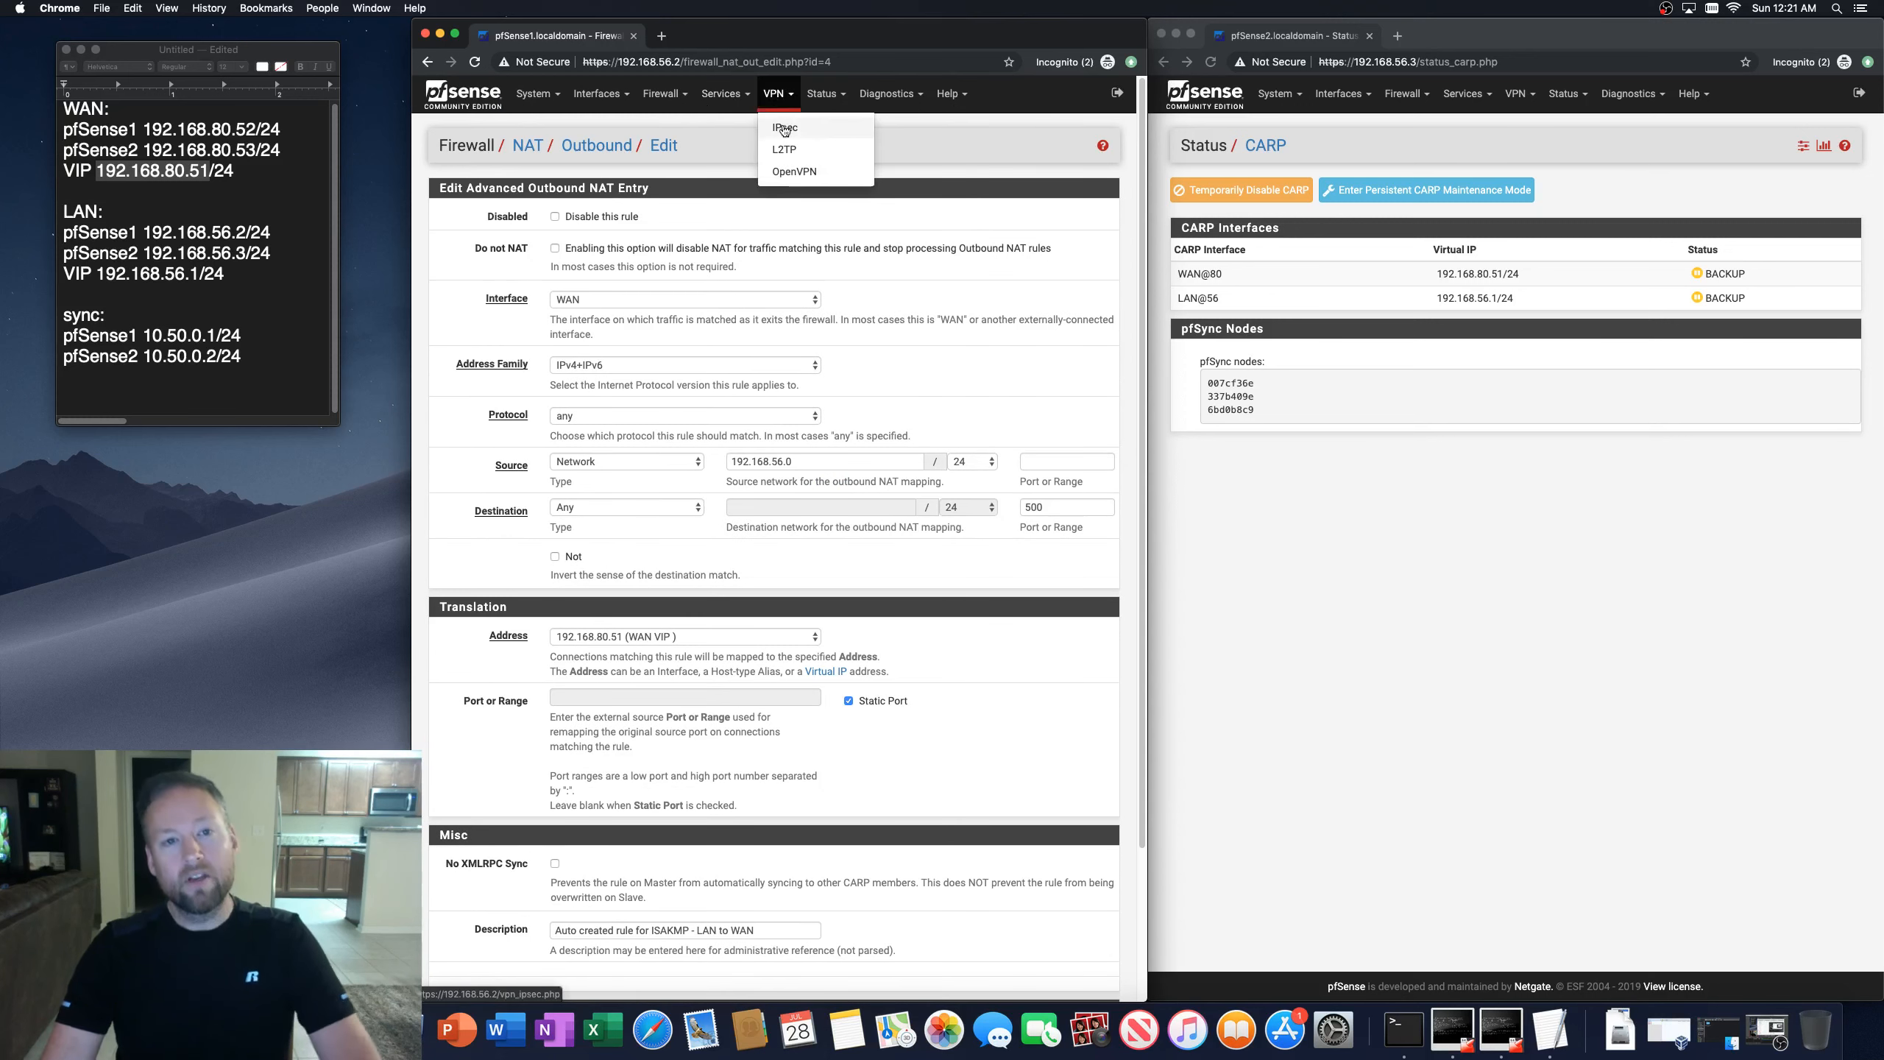
click(779, 129)
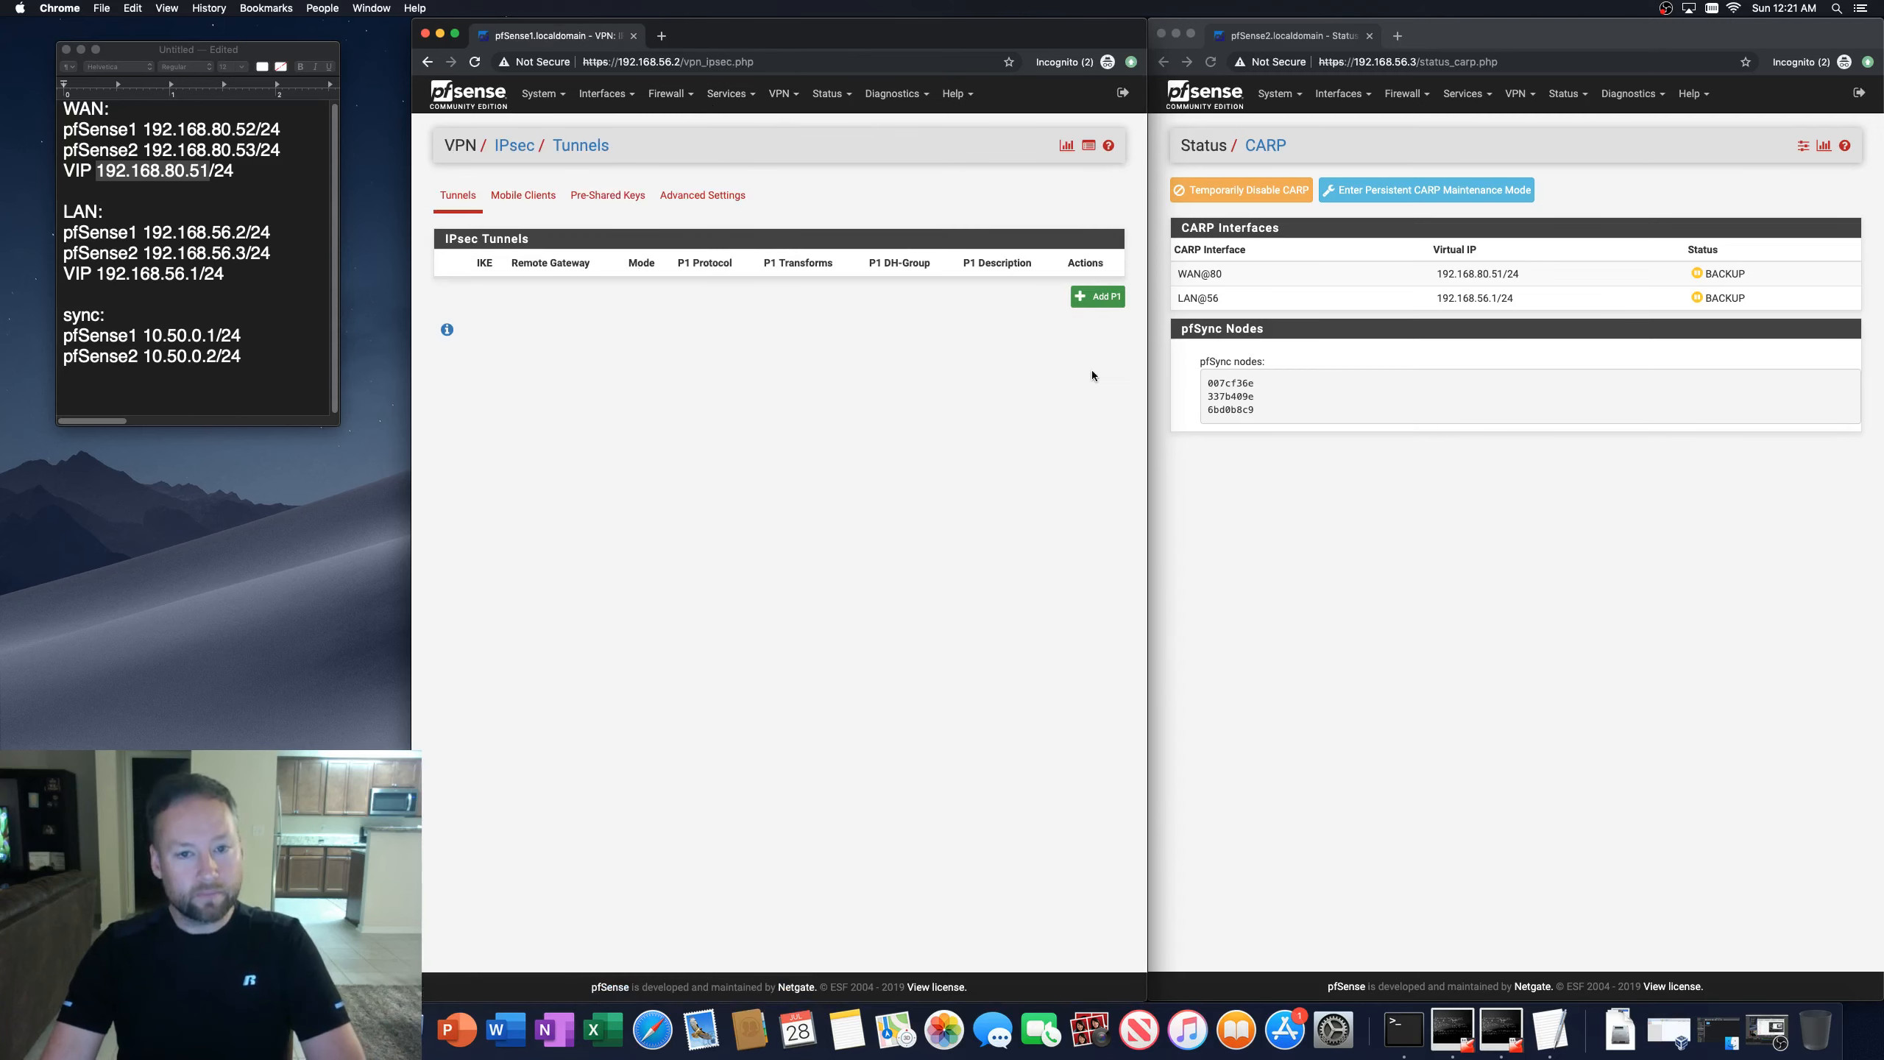
click(1084, 298)
scroll(537, 493, down, 7)
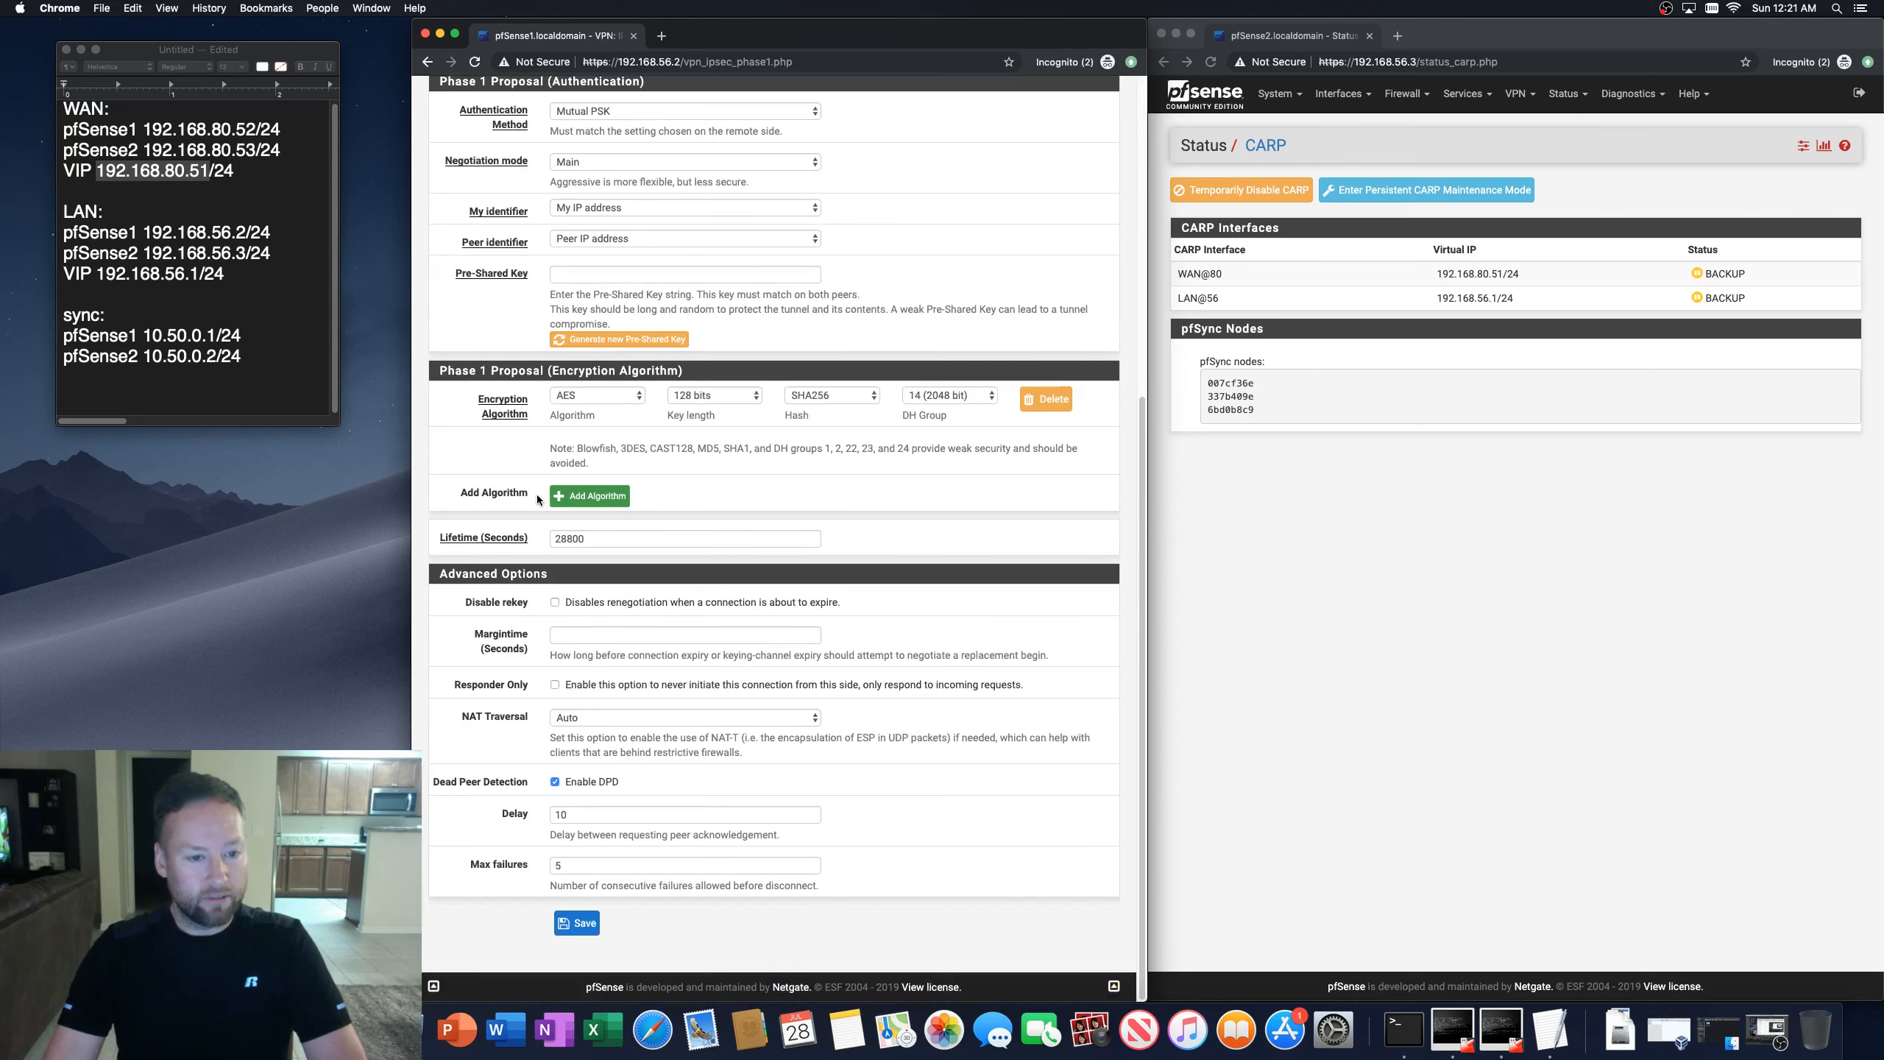
click(577, 922)
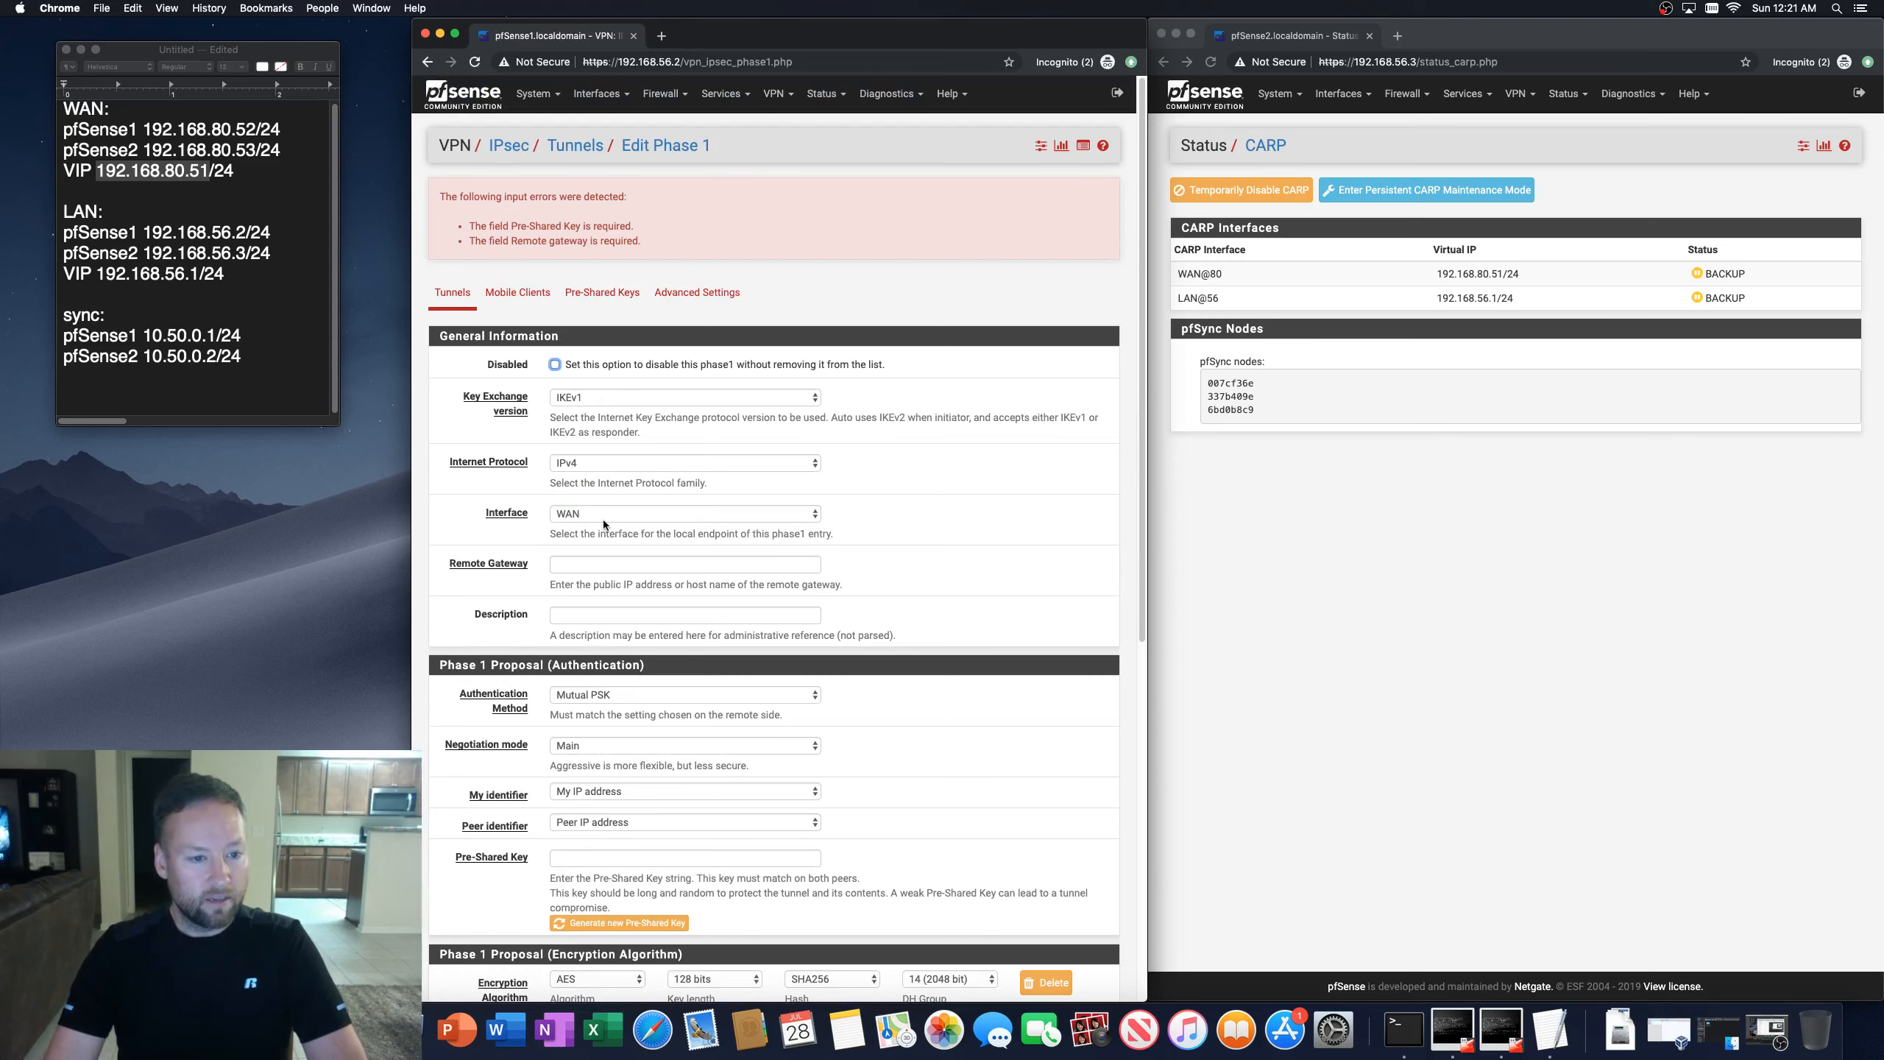
Step: Generate a new pre-shared key for the phase 1 and set its remote gateway to 192.168.80.51
scroll(600, 807, down, 2)
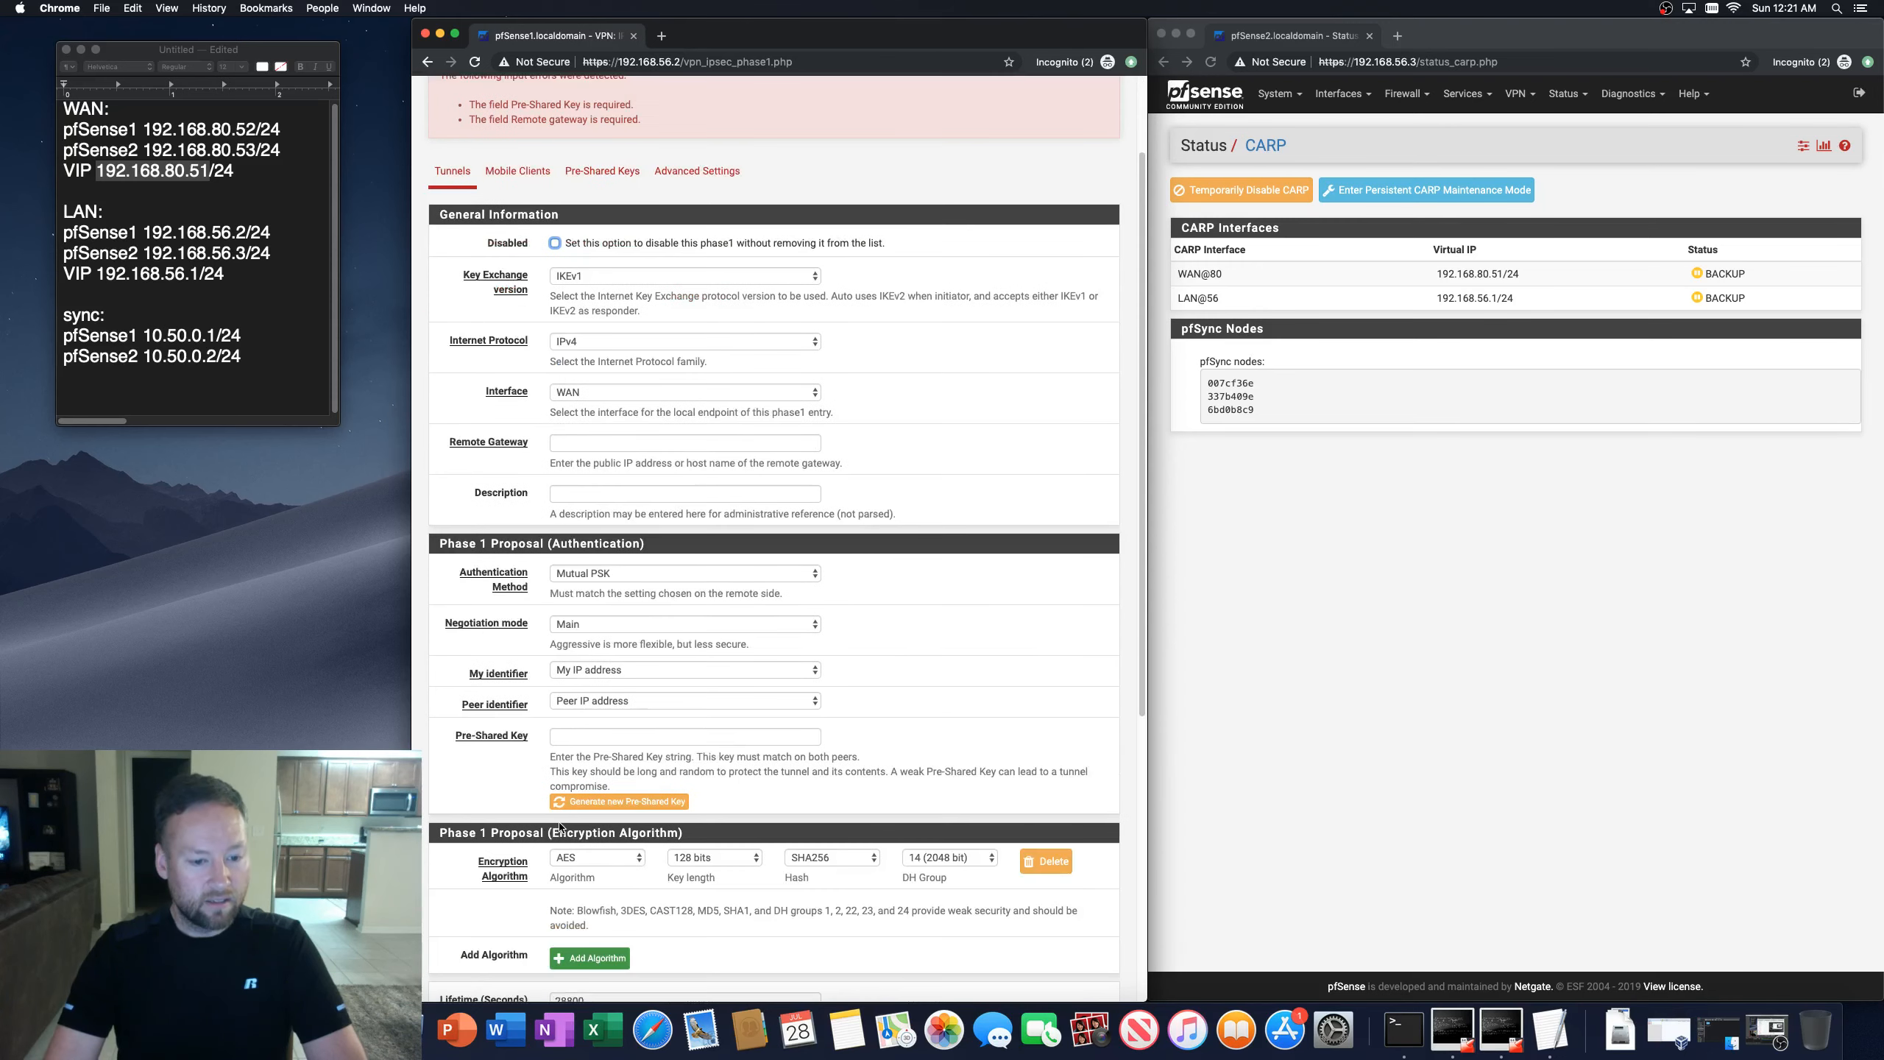
click(601, 803)
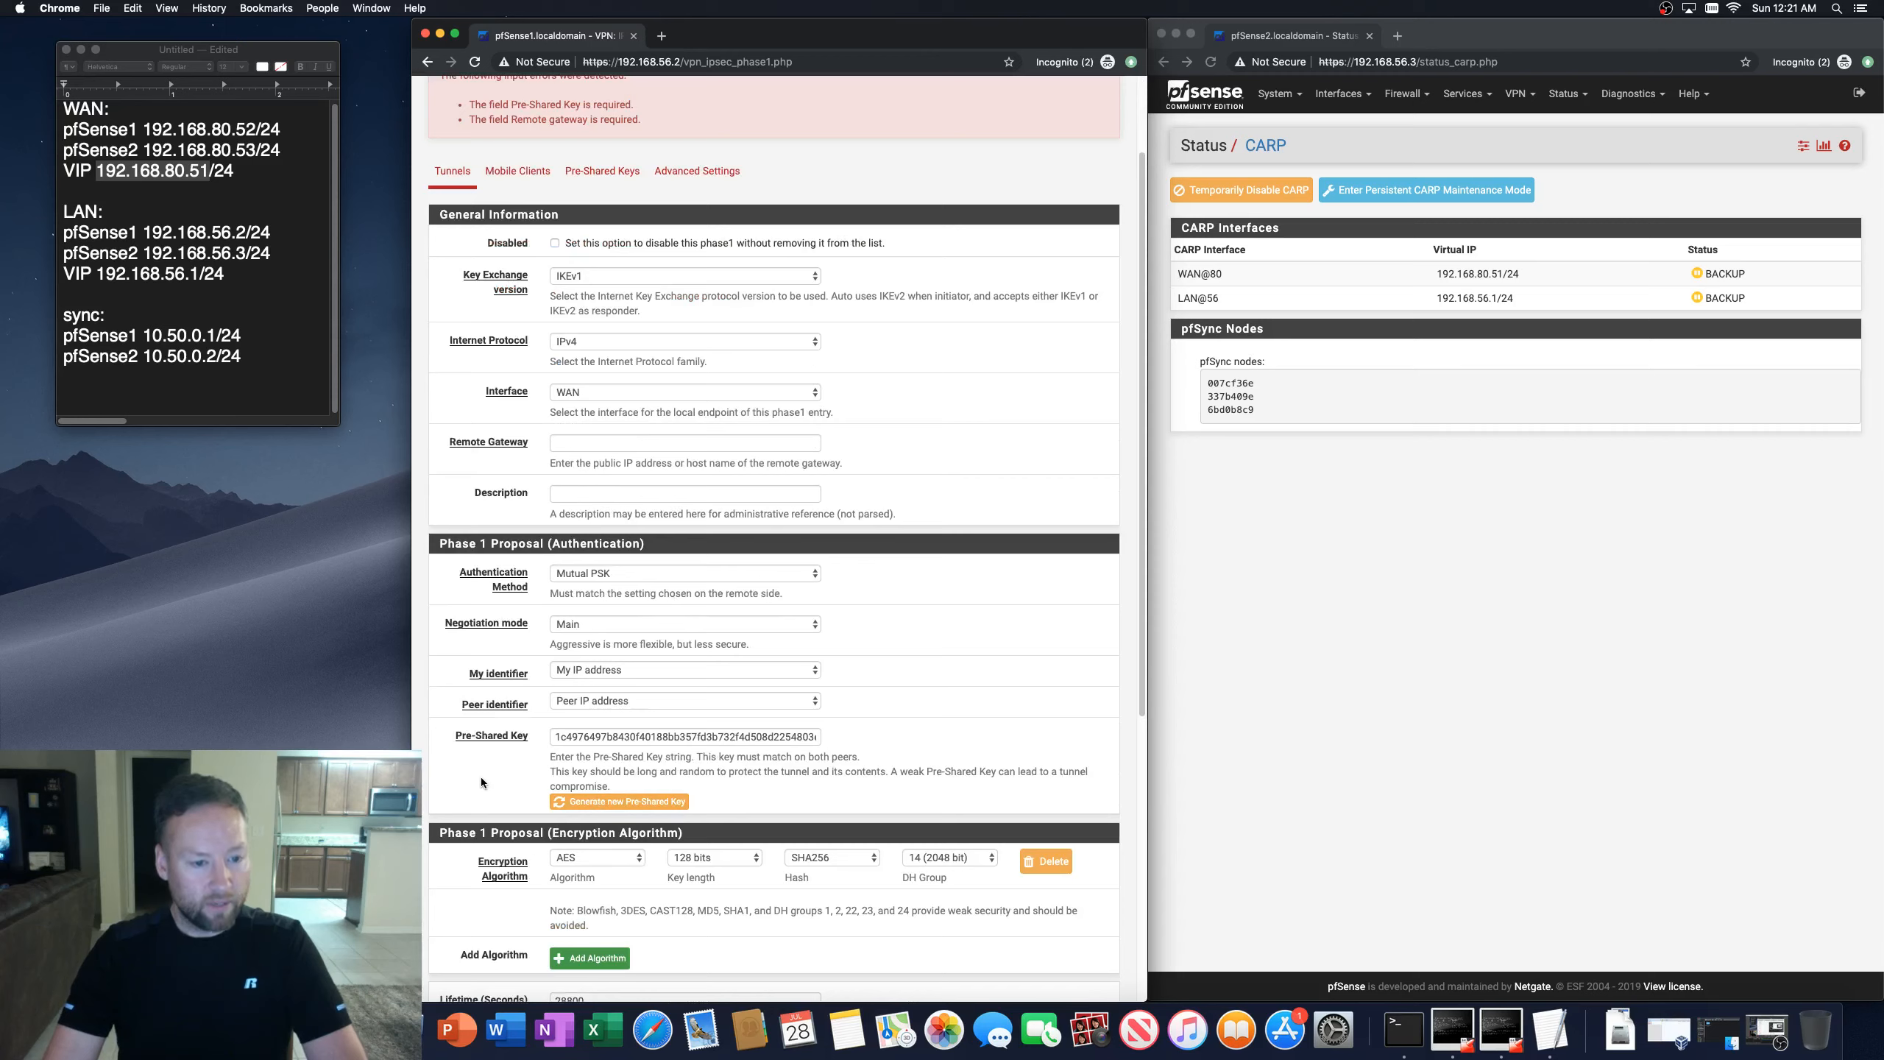
click(571, 443)
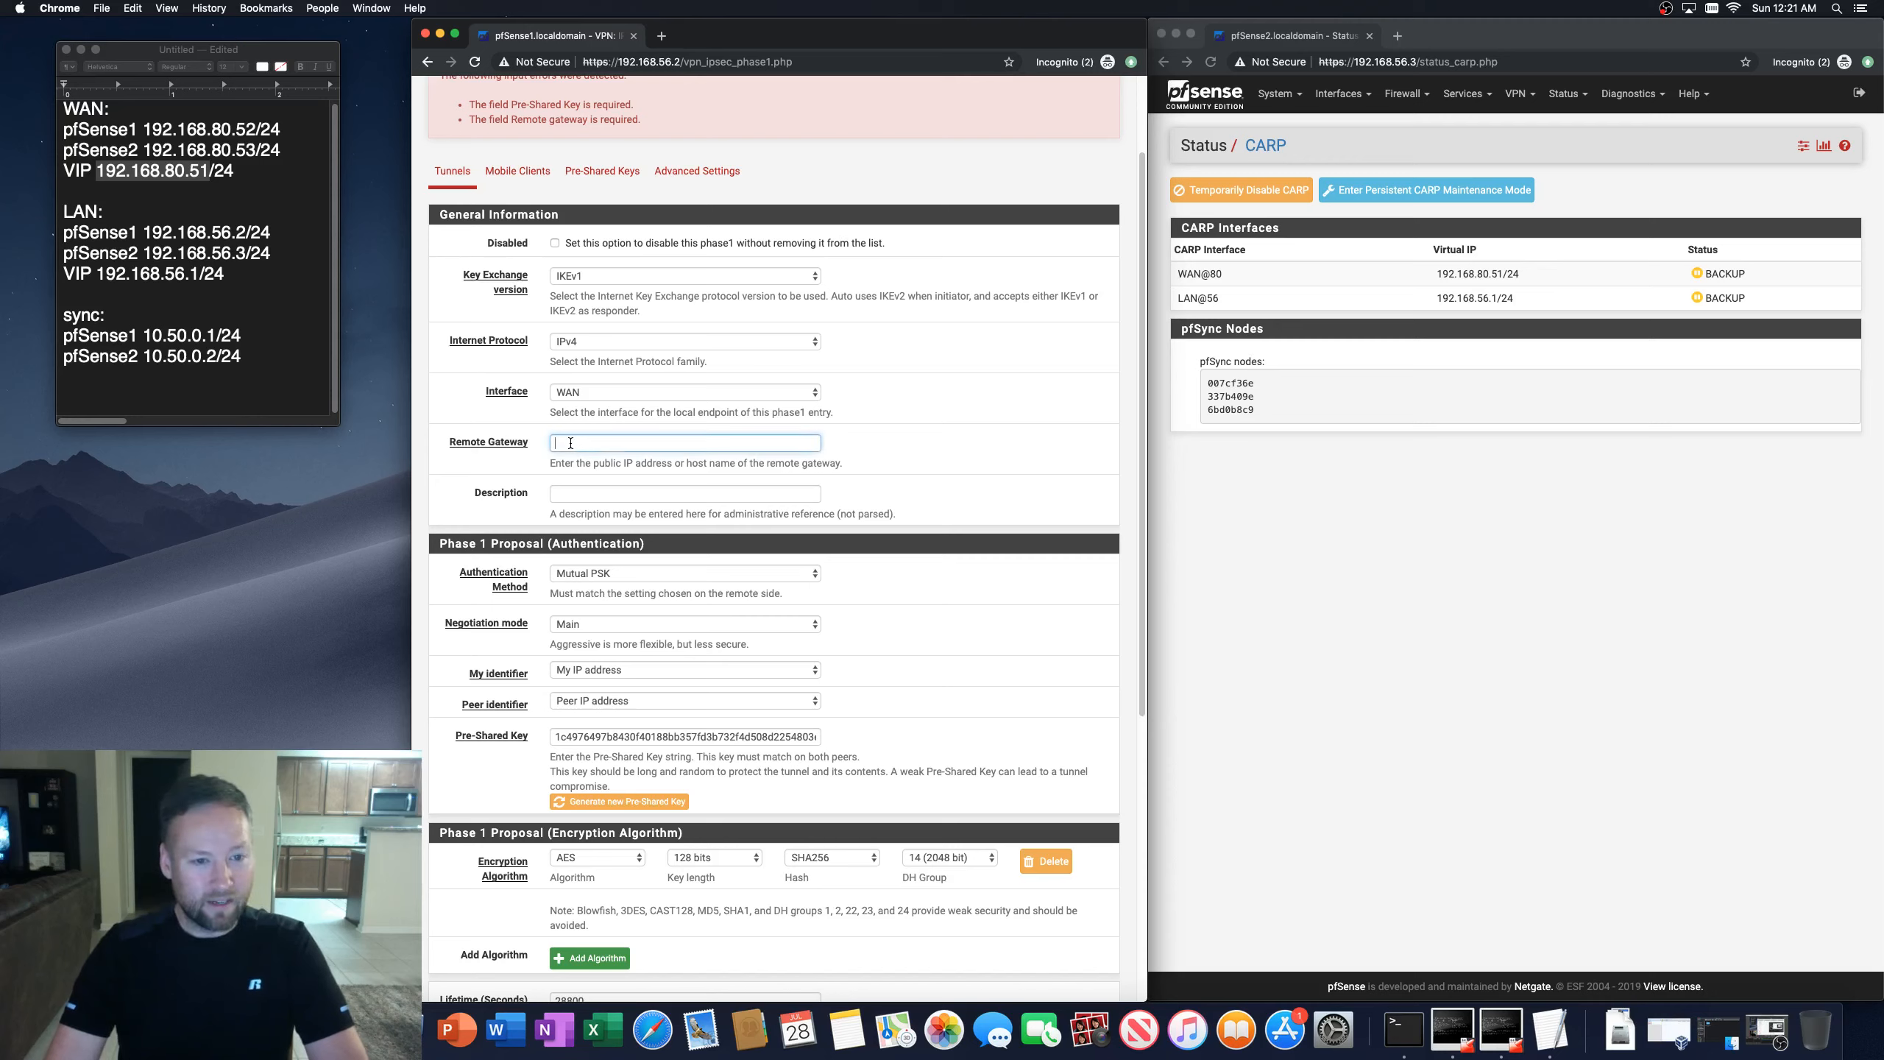
text(192)
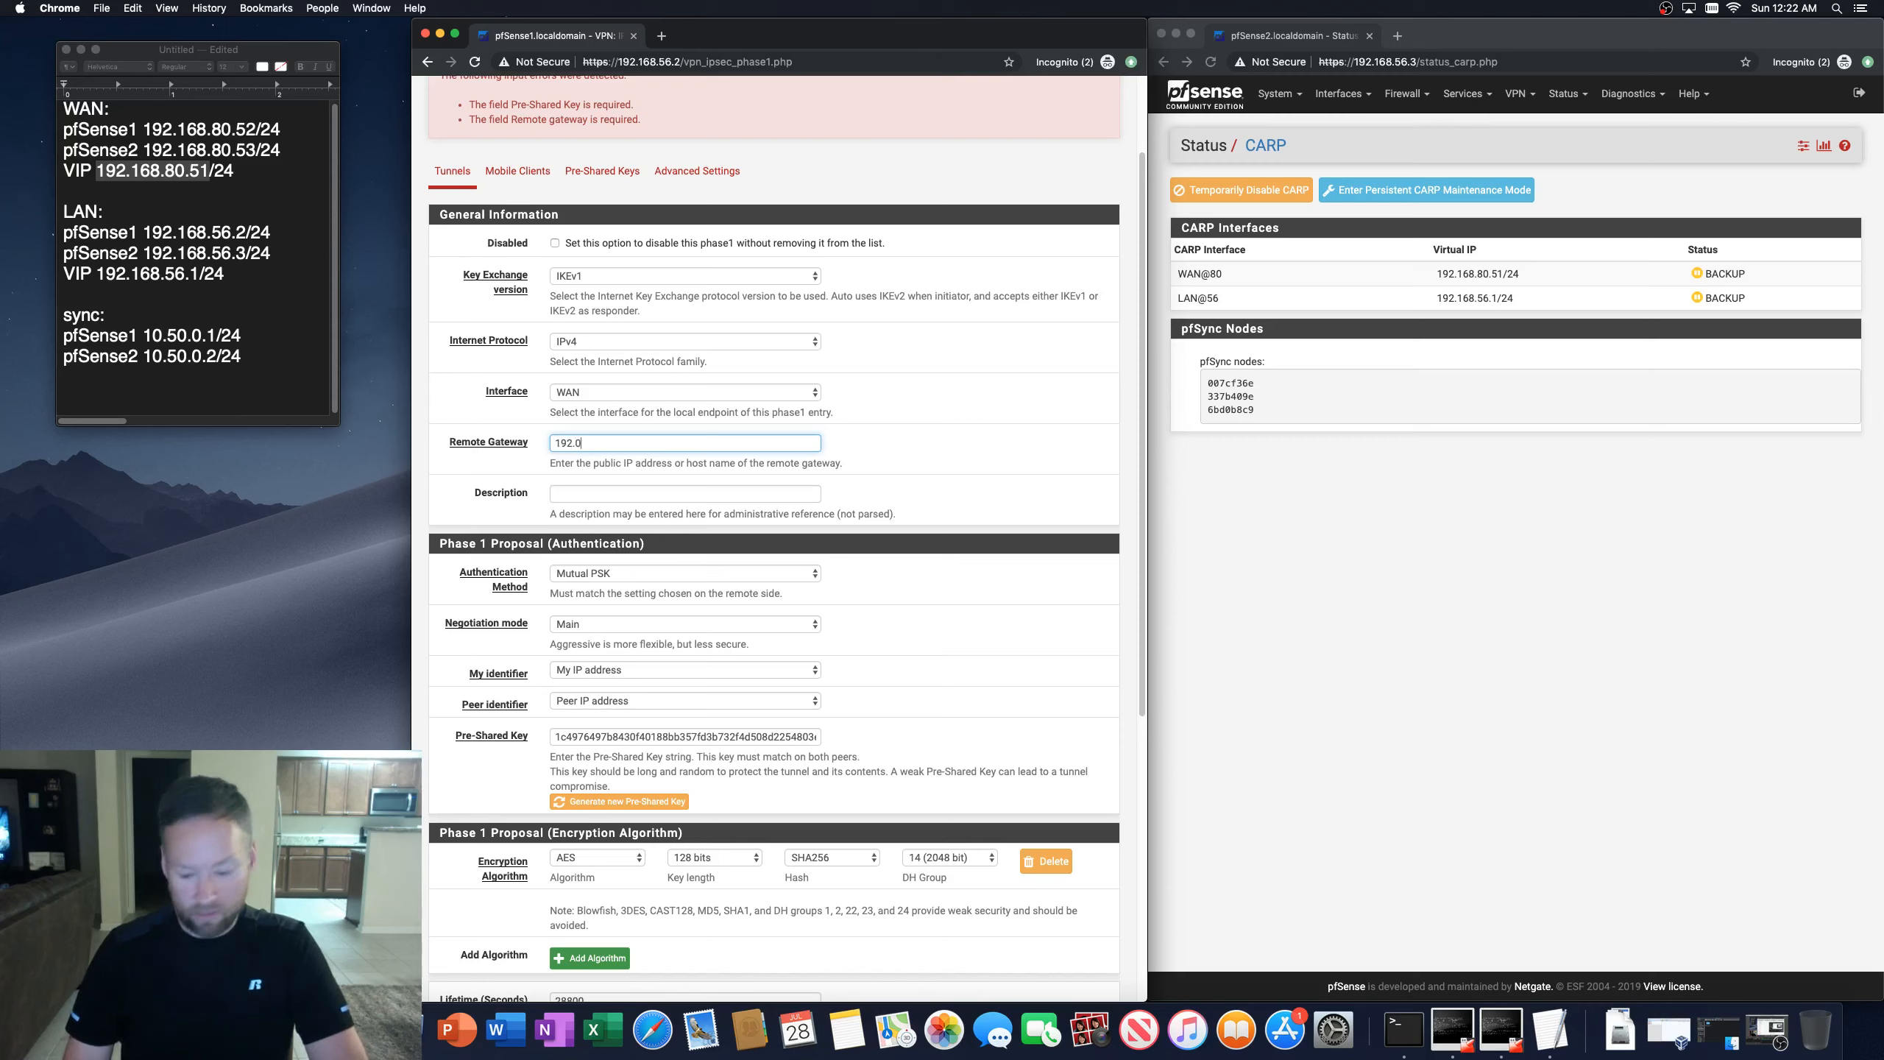
text(168.)
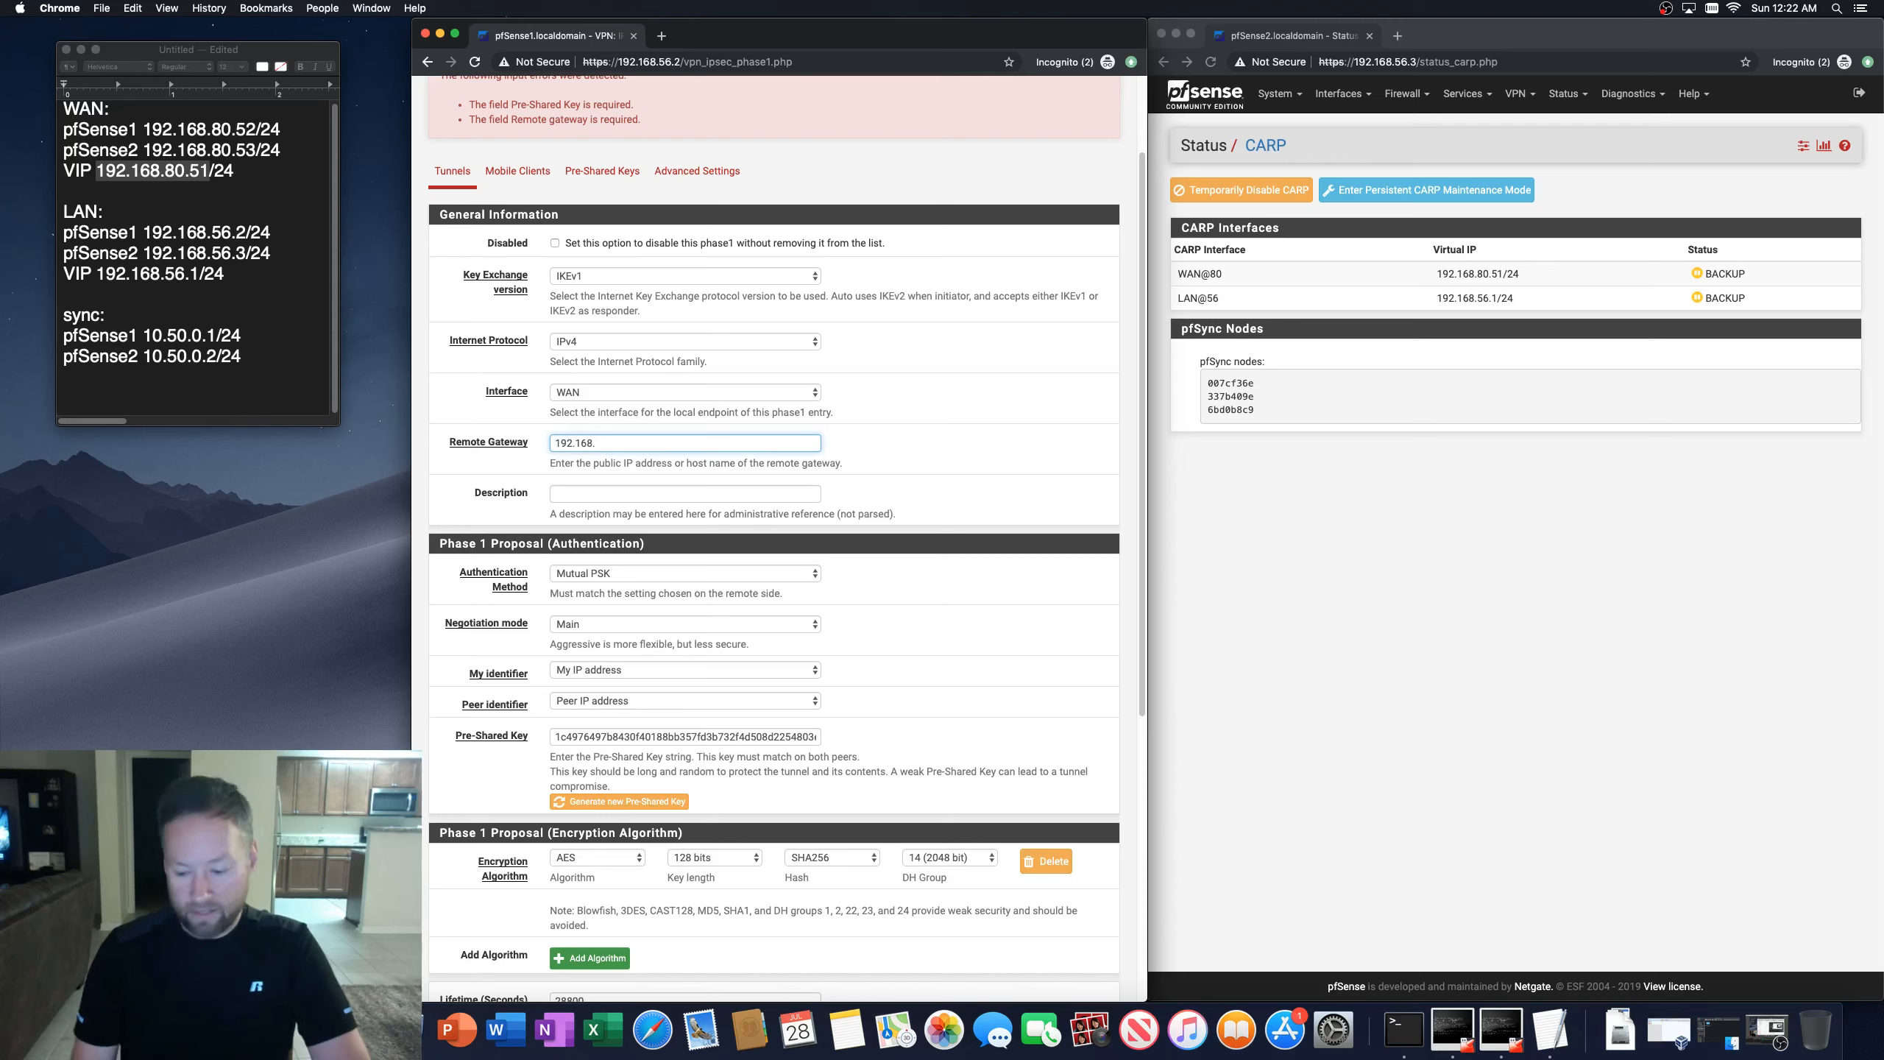
text(80)
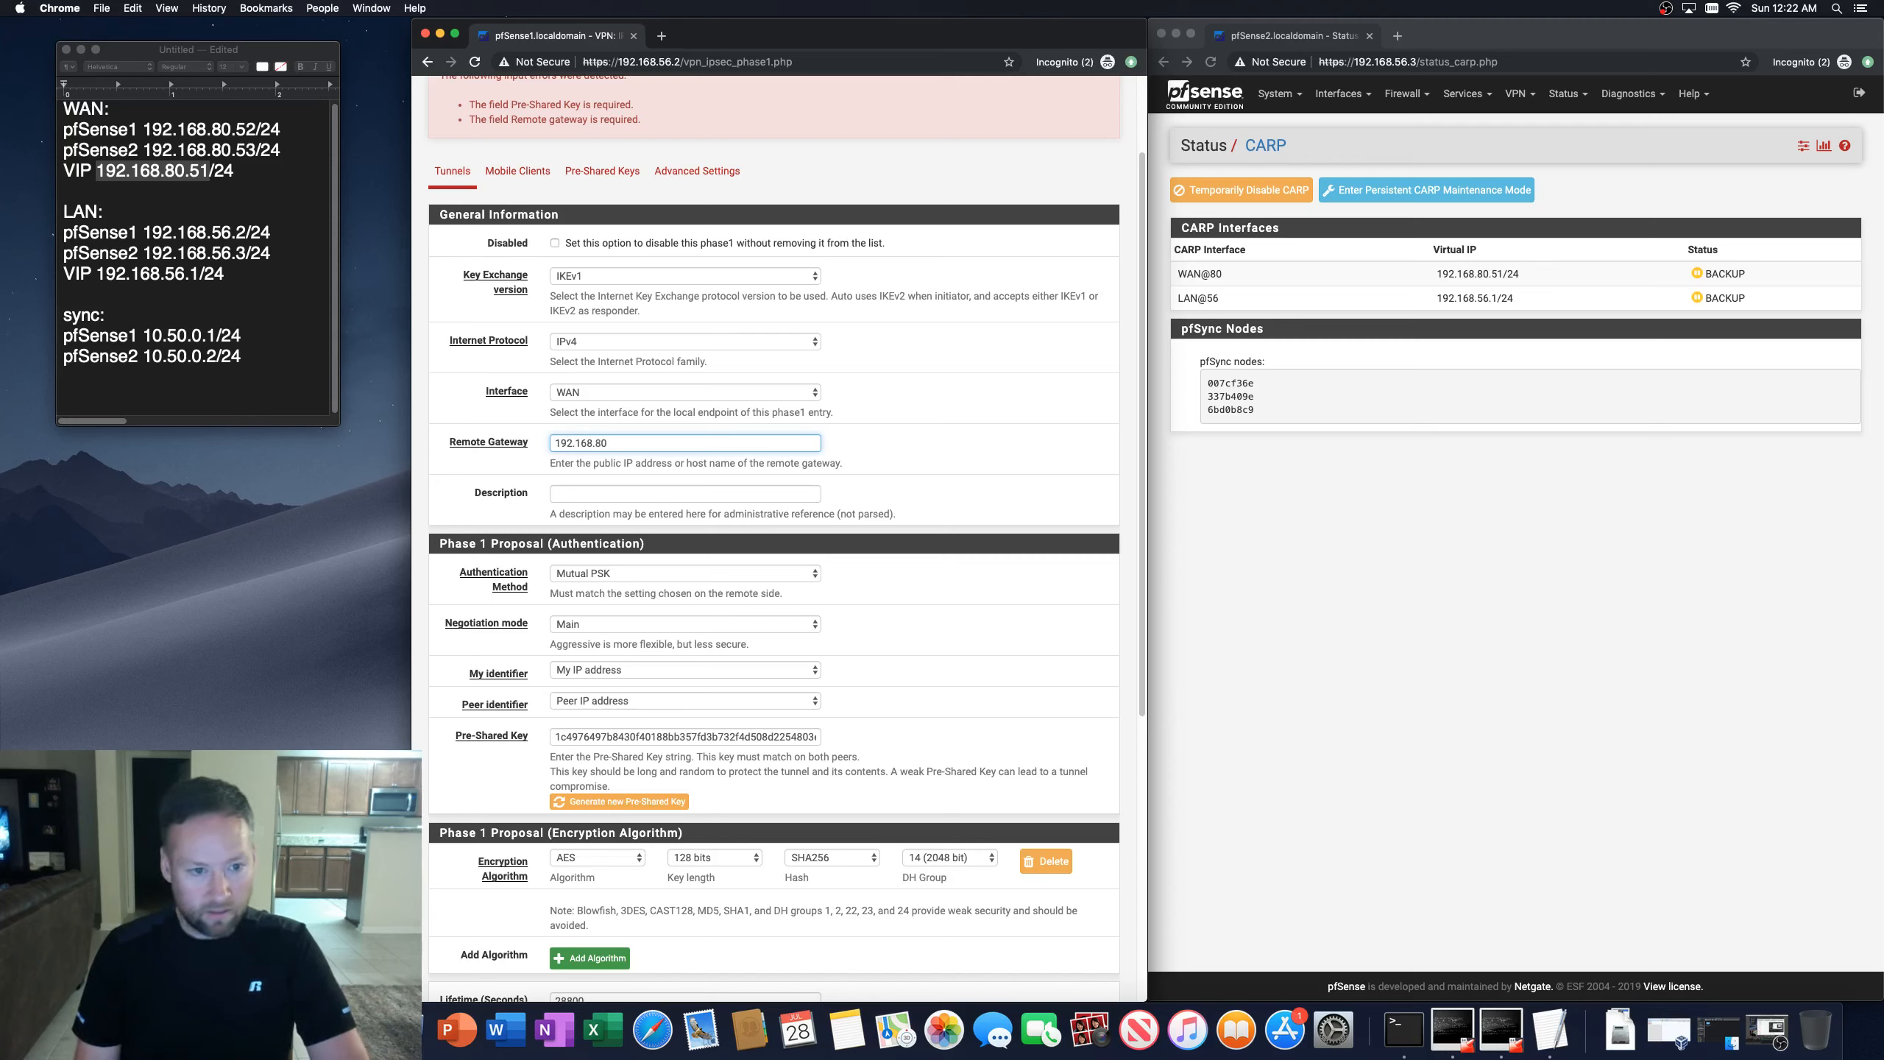
text(.5)
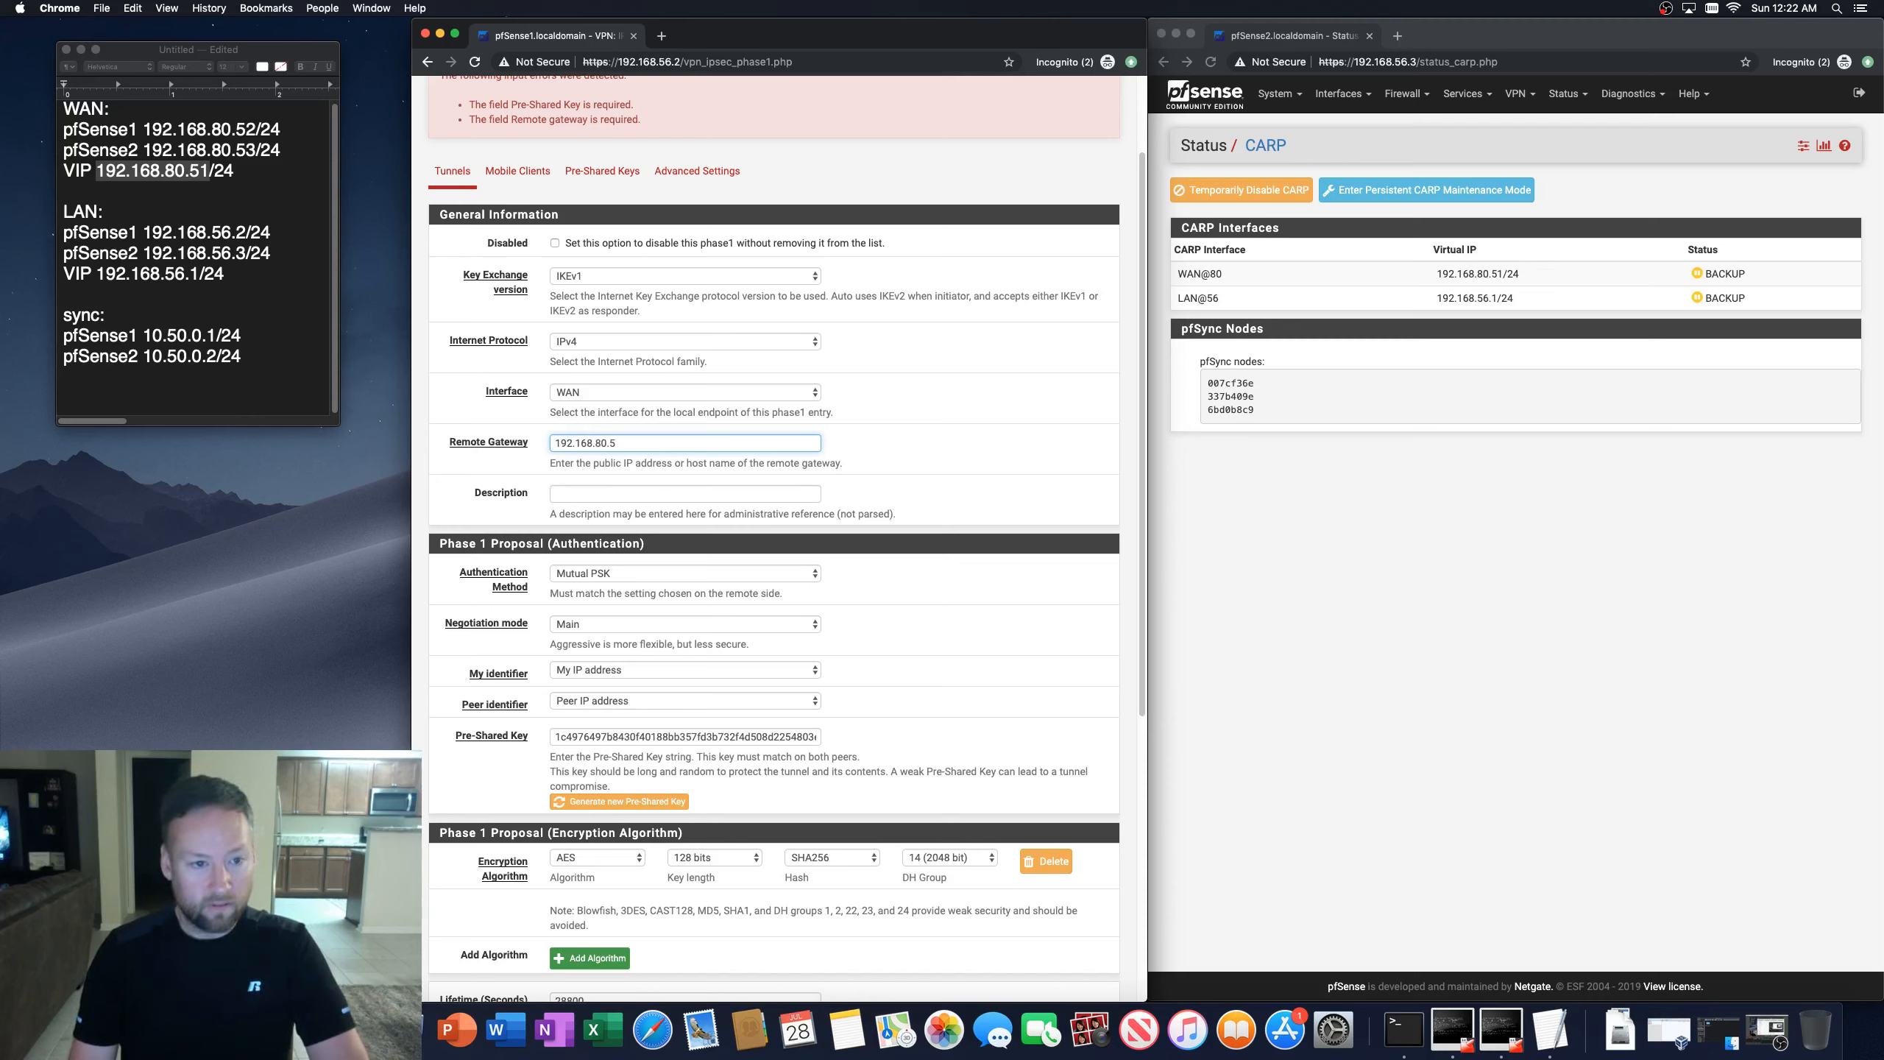
text(1)
Step: Compare the phase 1 remote gateway against the WAN addresses listed in the notes
scroll(742, 798, down, 3)
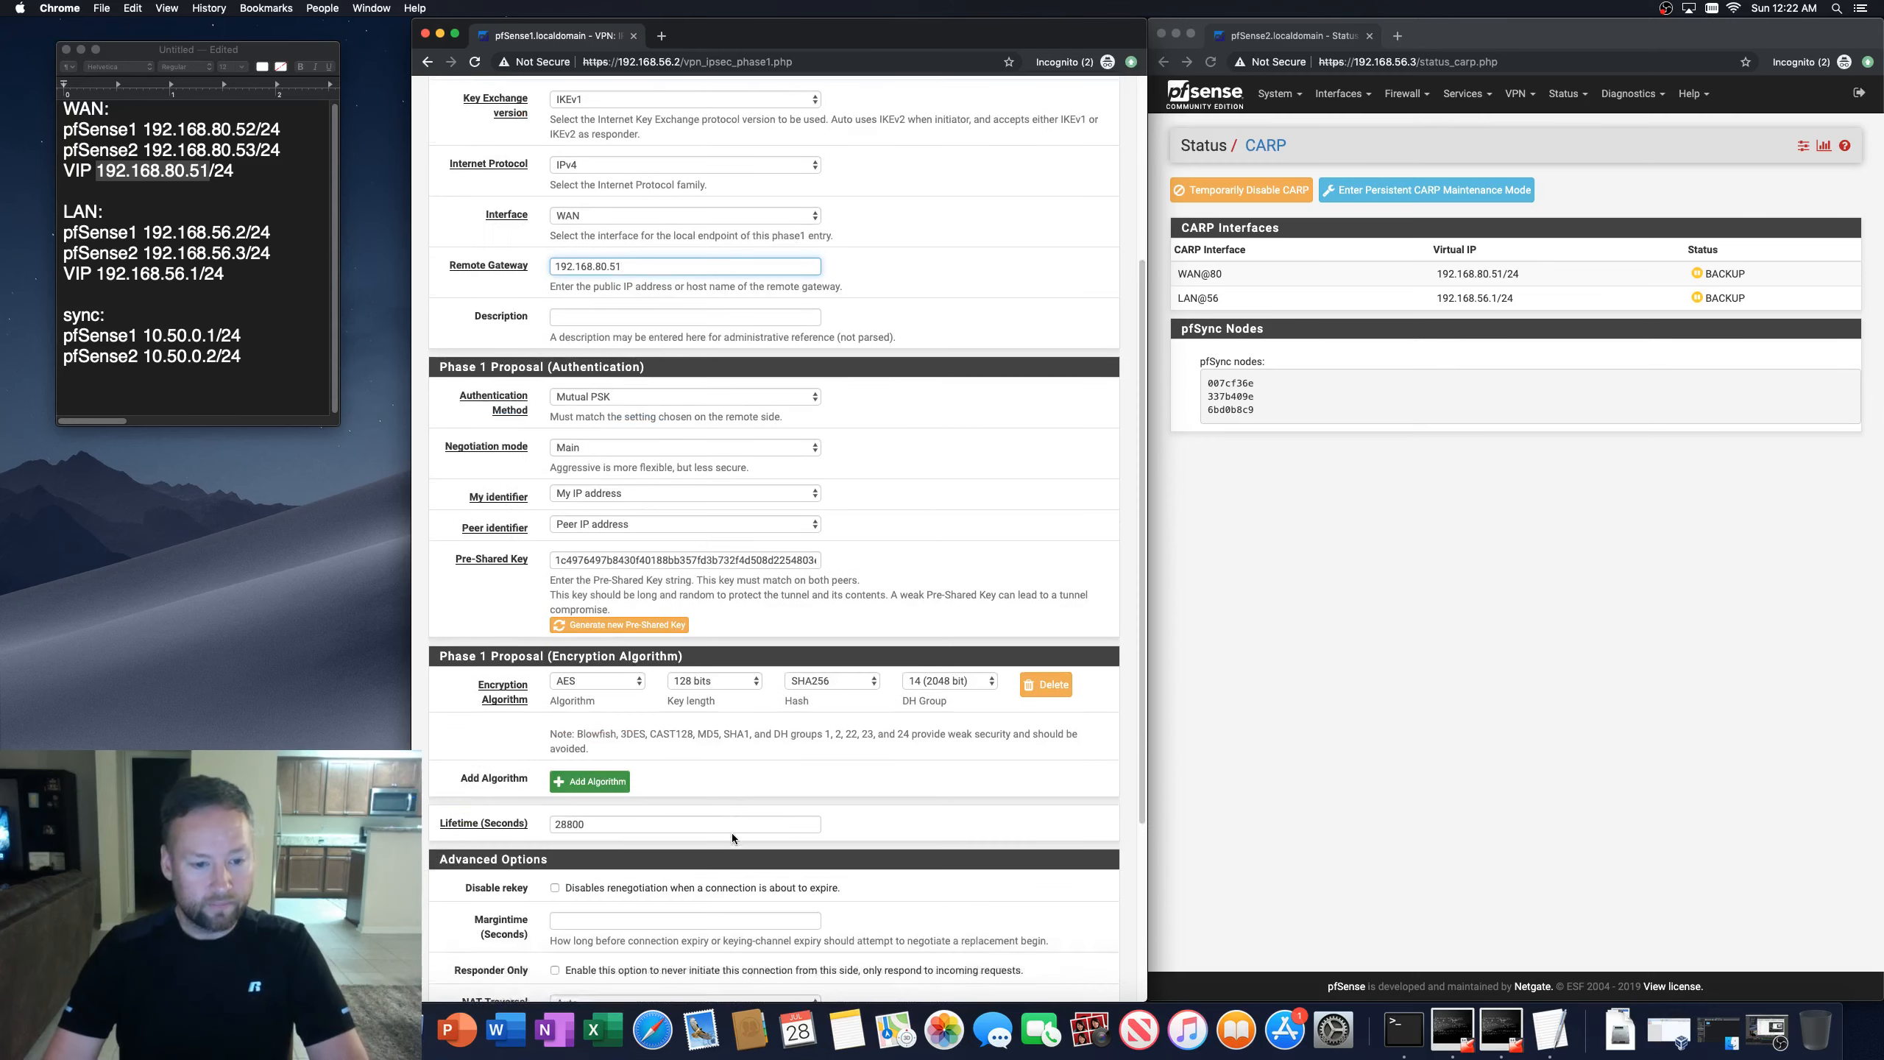
scroll(731, 834, down, 3)
scroll(667, 483, up, 4)
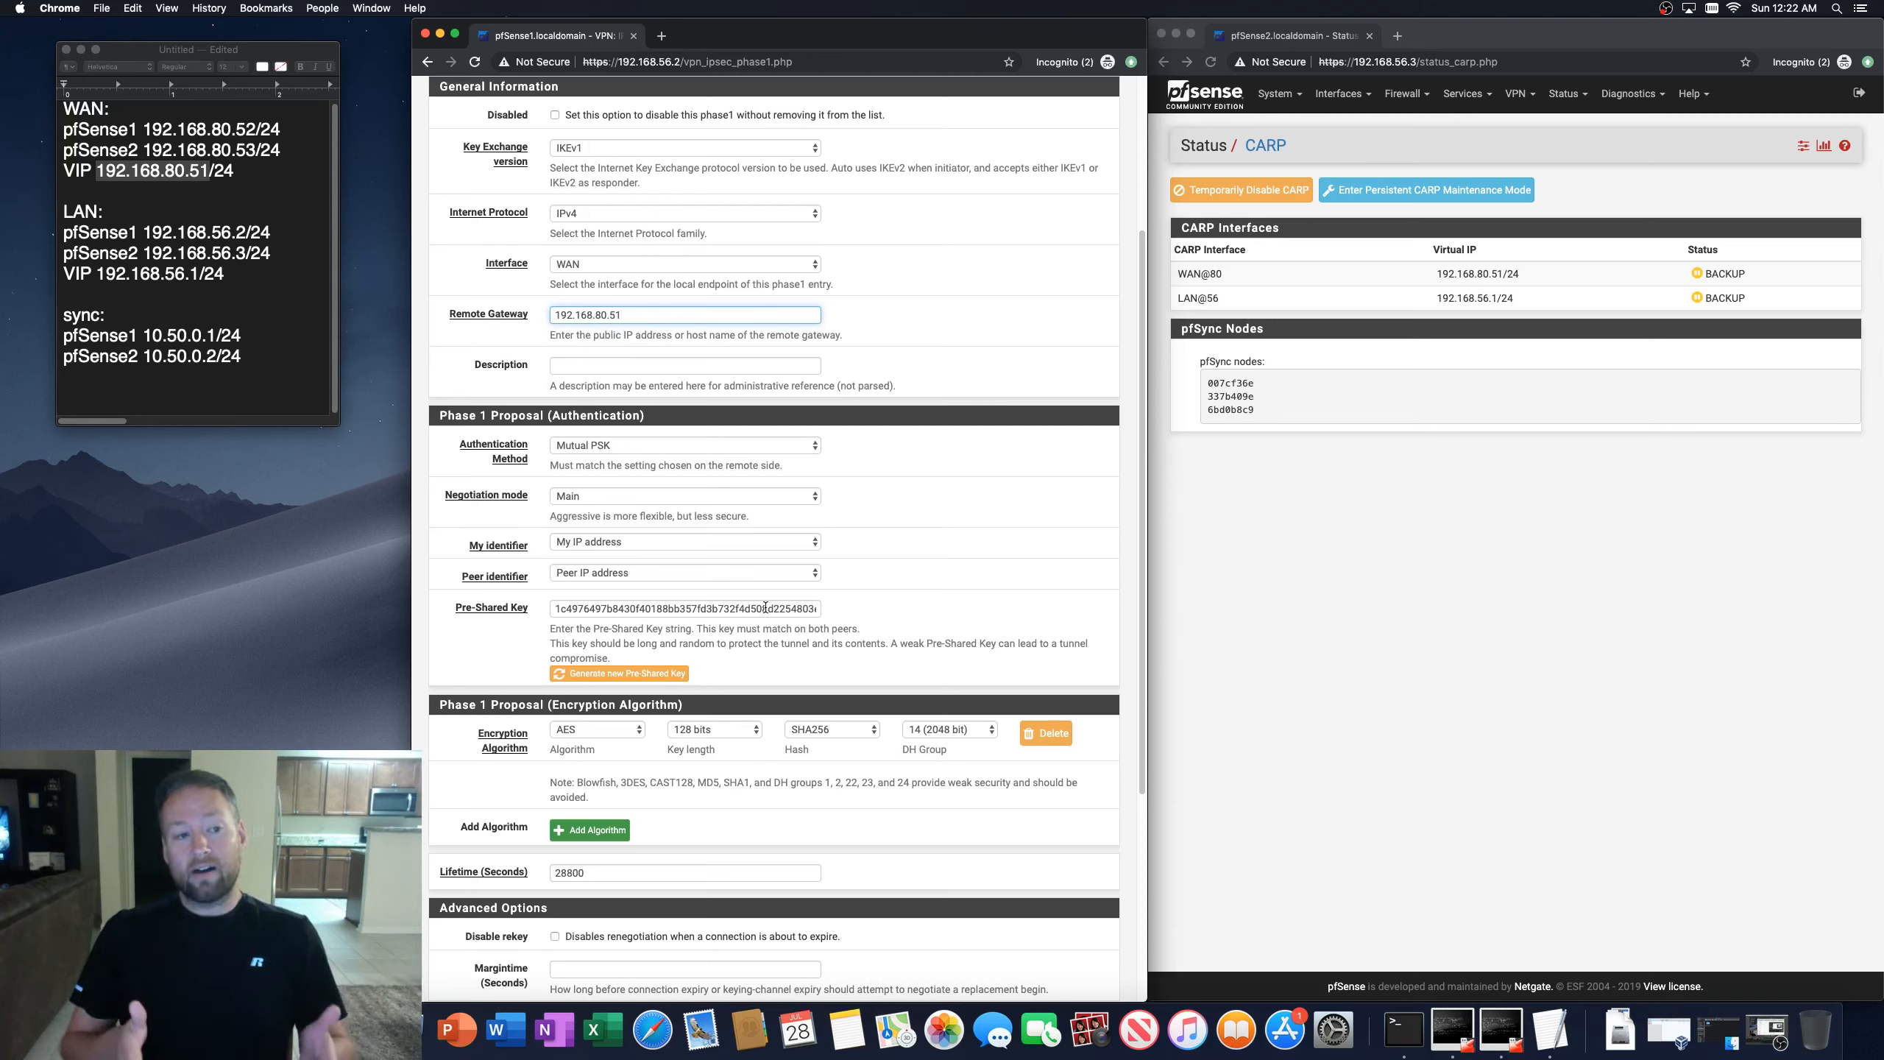
click(174, 146)
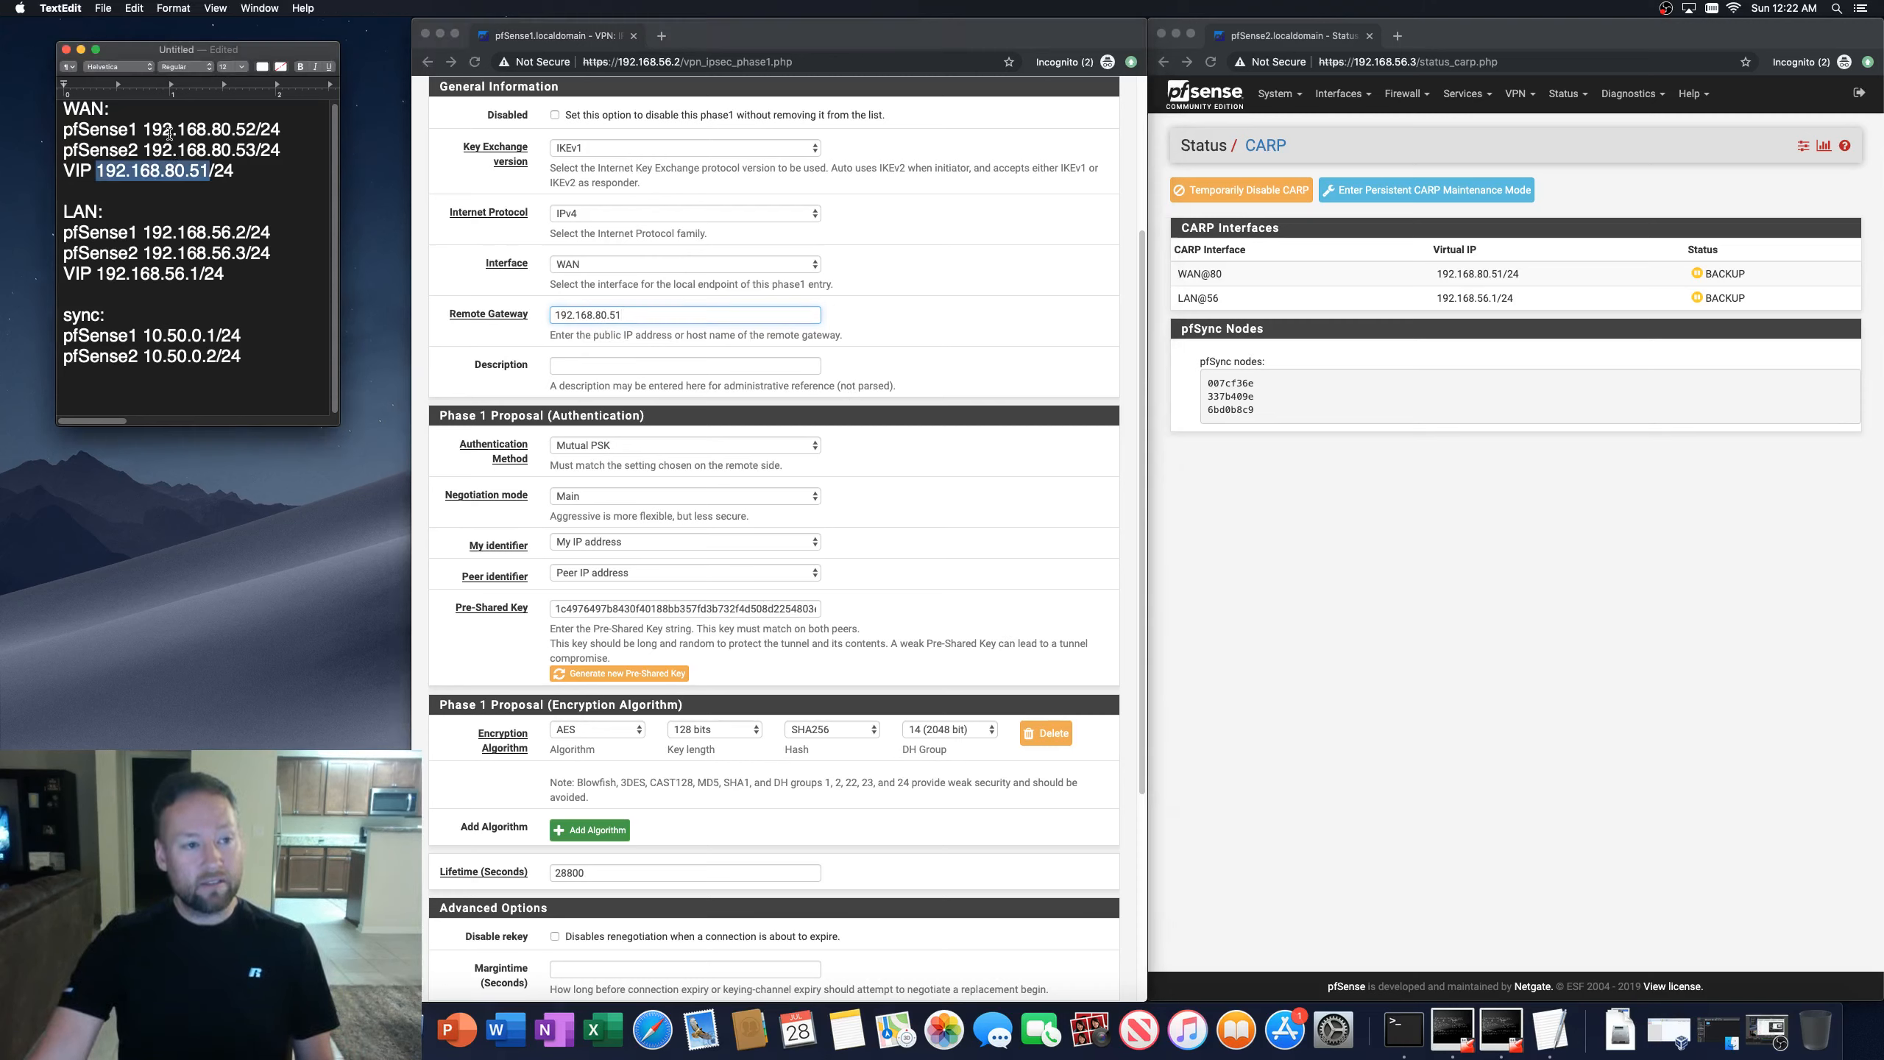
drag(144, 129, 256, 127)
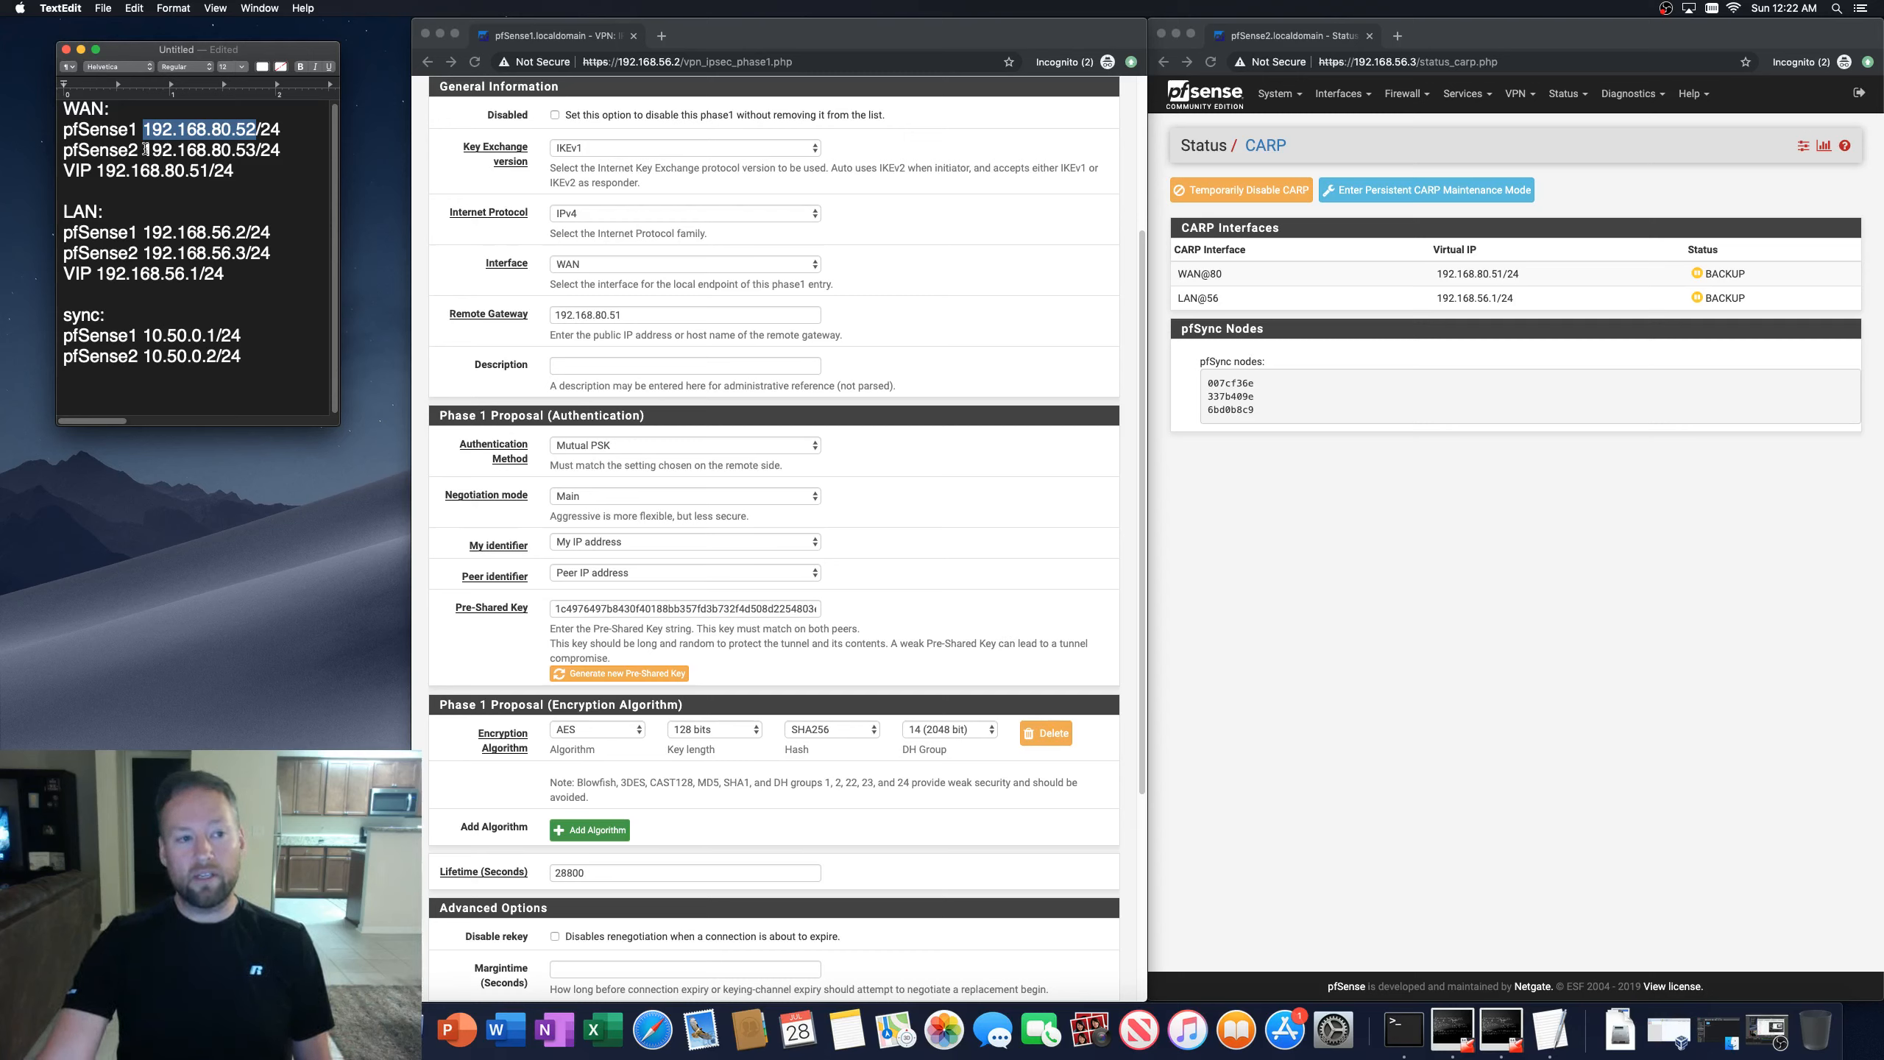
drag(143, 150, 256, 150)
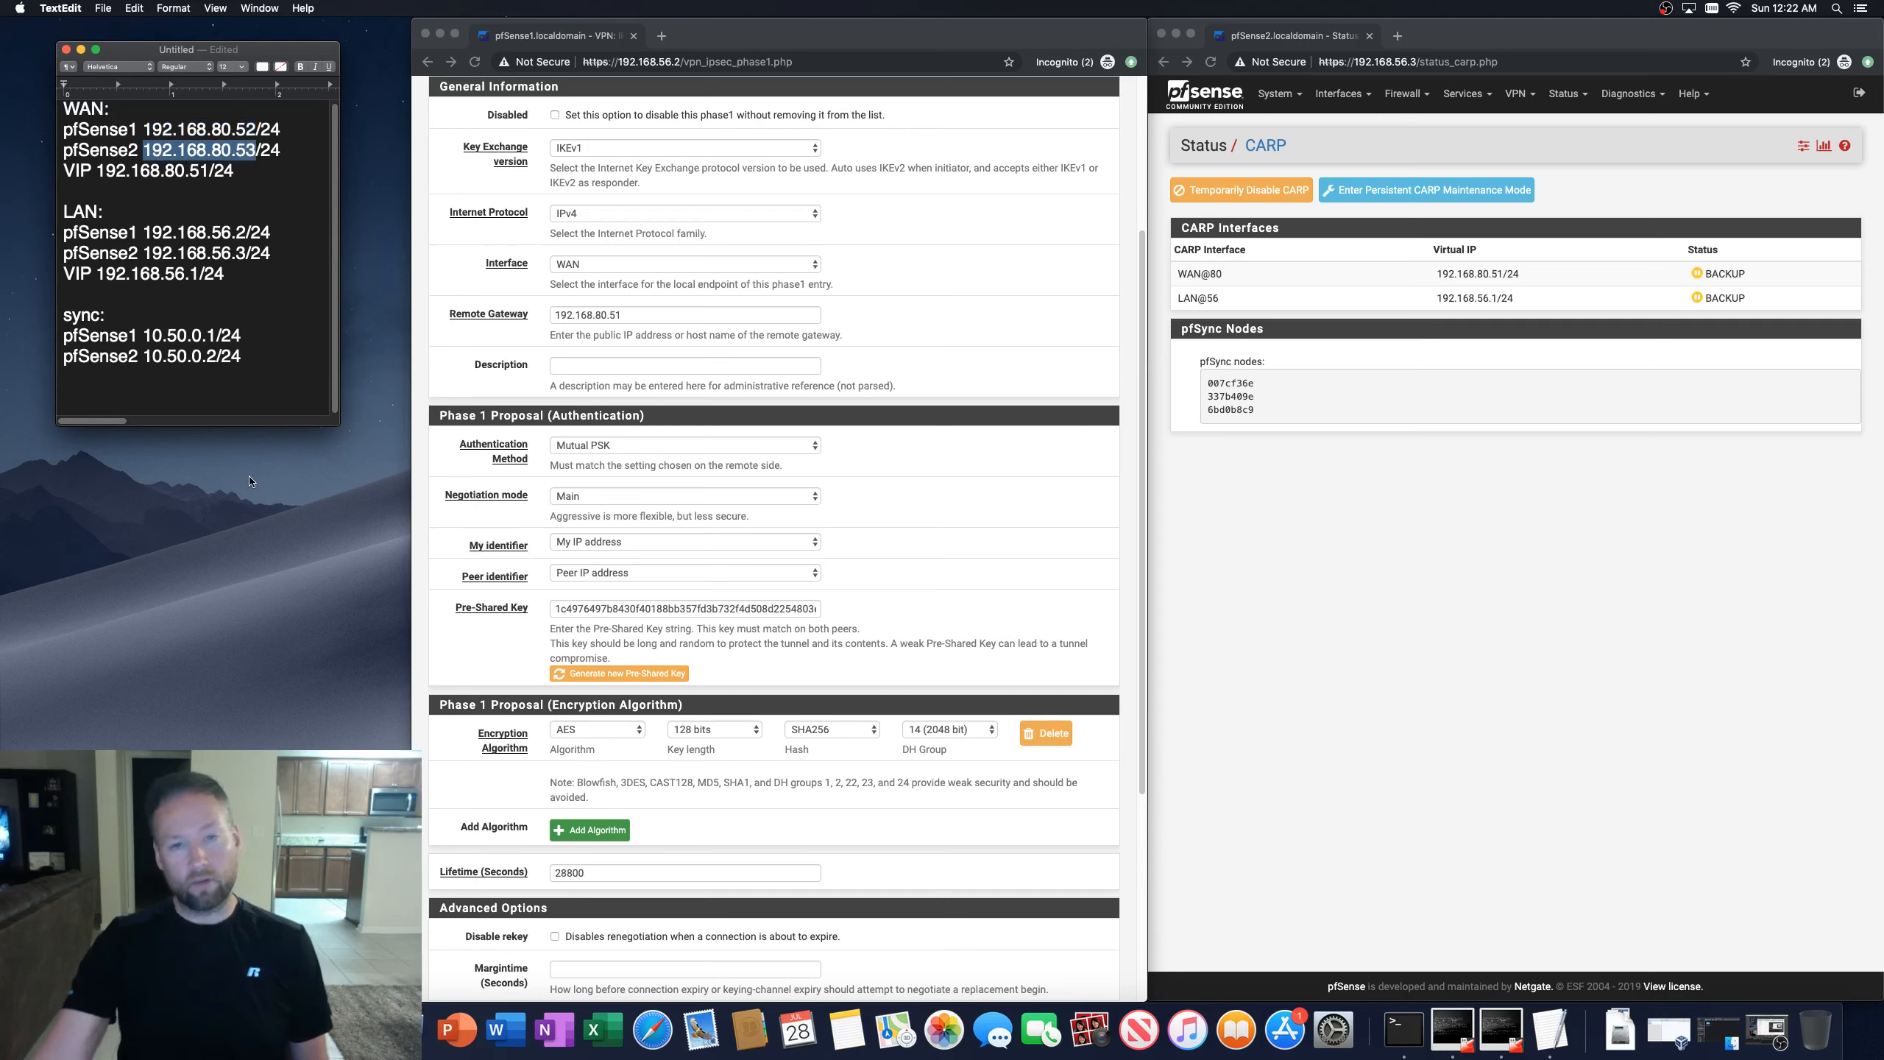
click(425, 554)
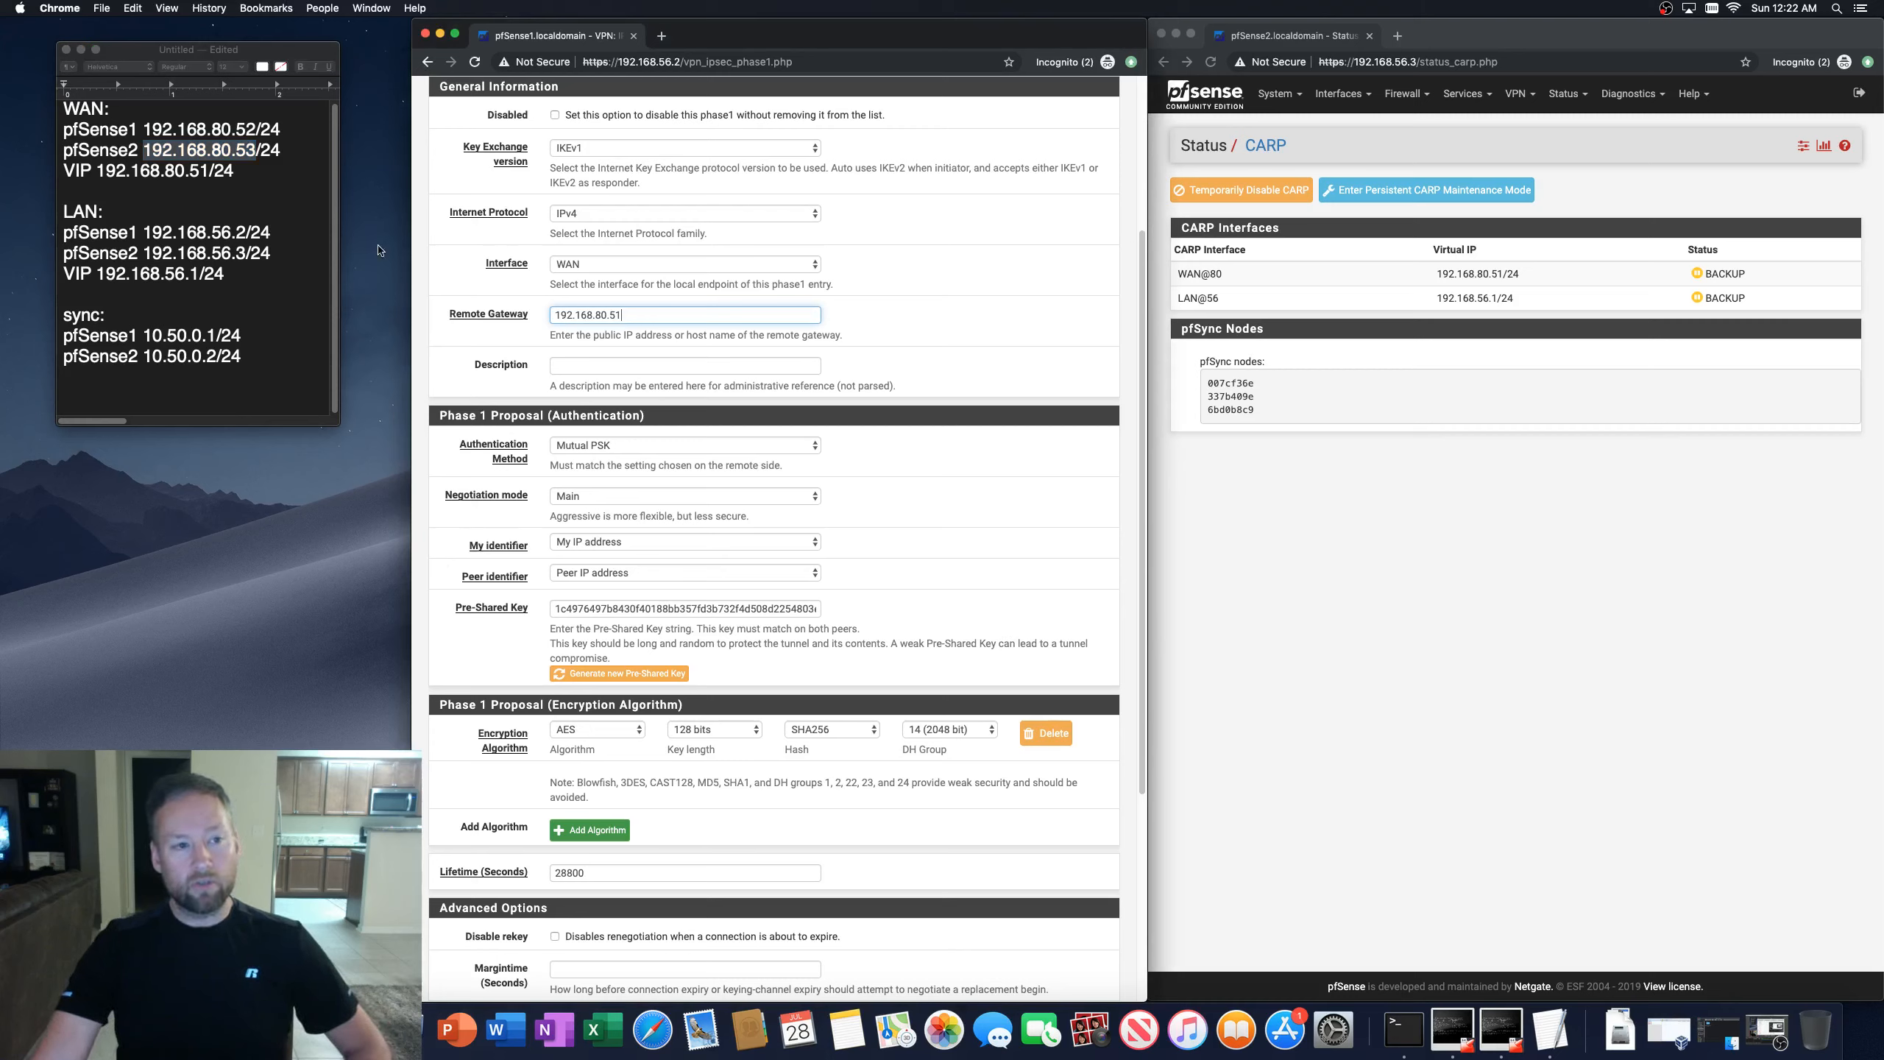
click(425, 425)
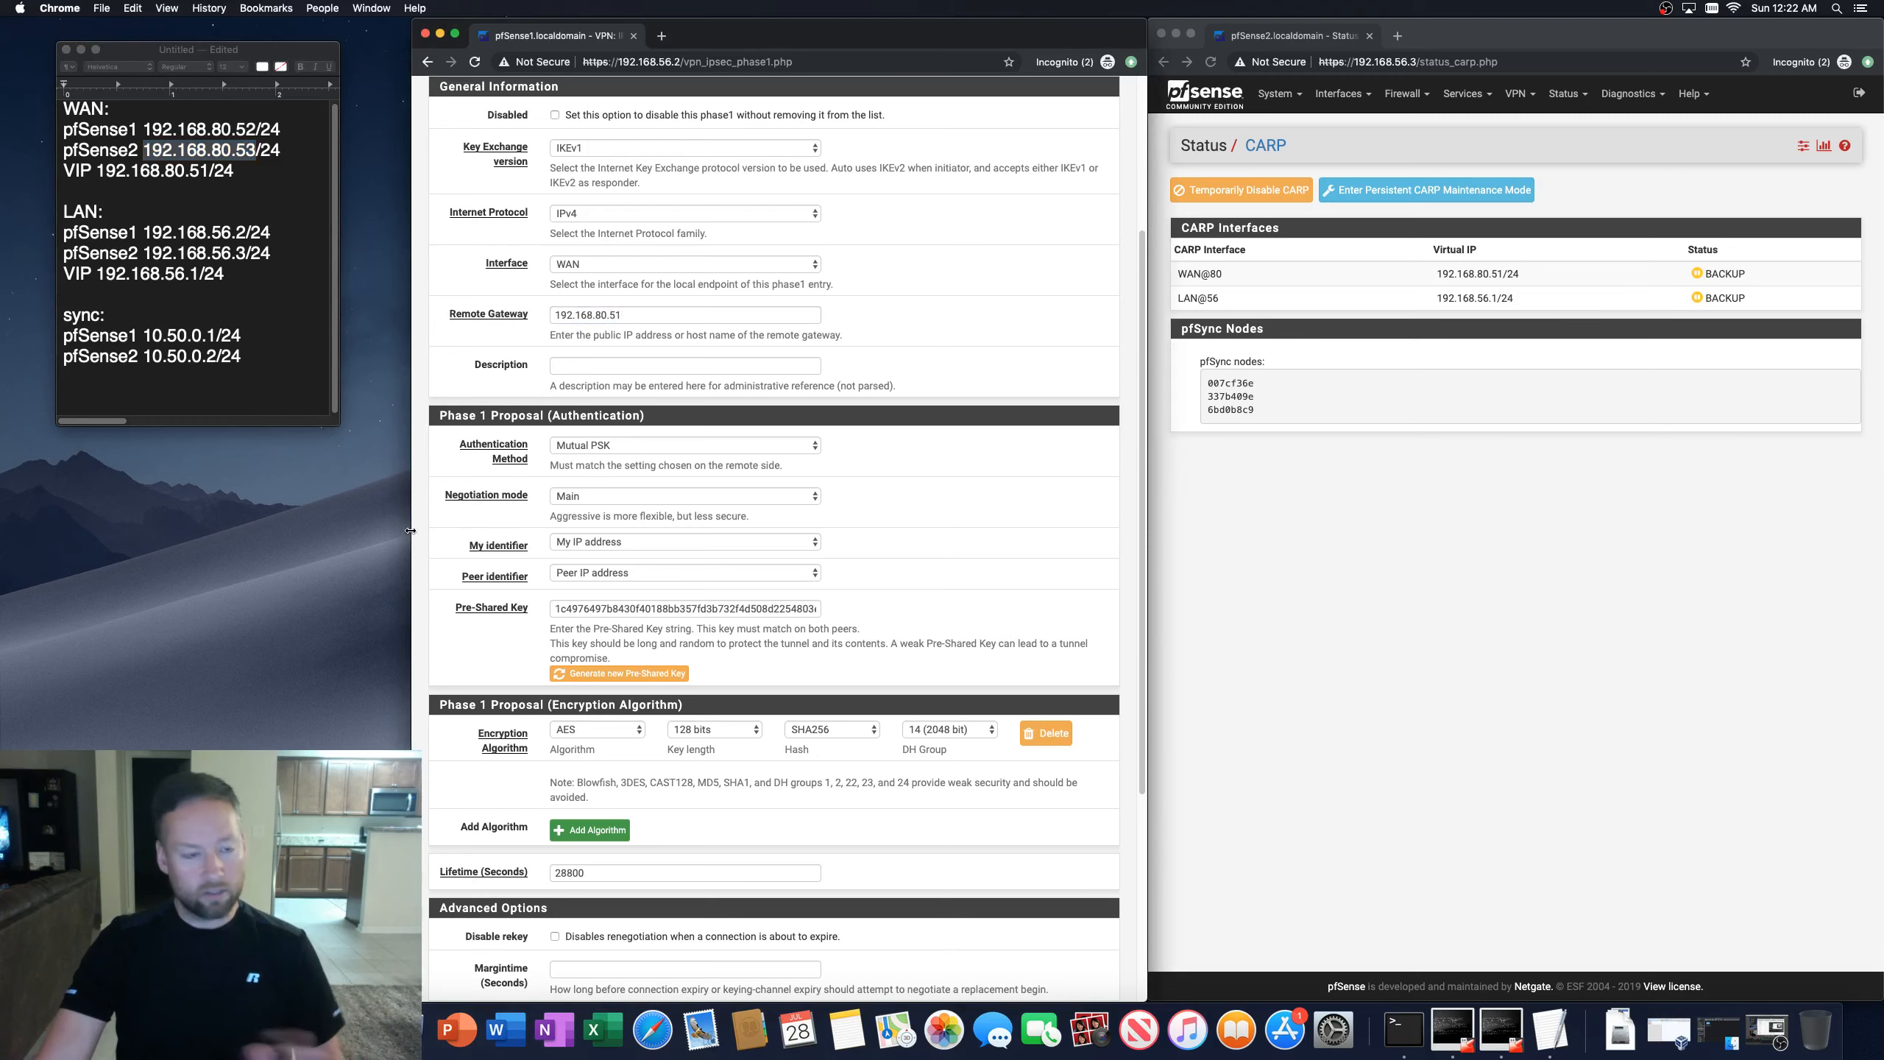
Step: Save the phase 1 tunnel and apply the IPsec changes
scroll(415, 566, down, 3)
scroll(416, 565, down, 5)
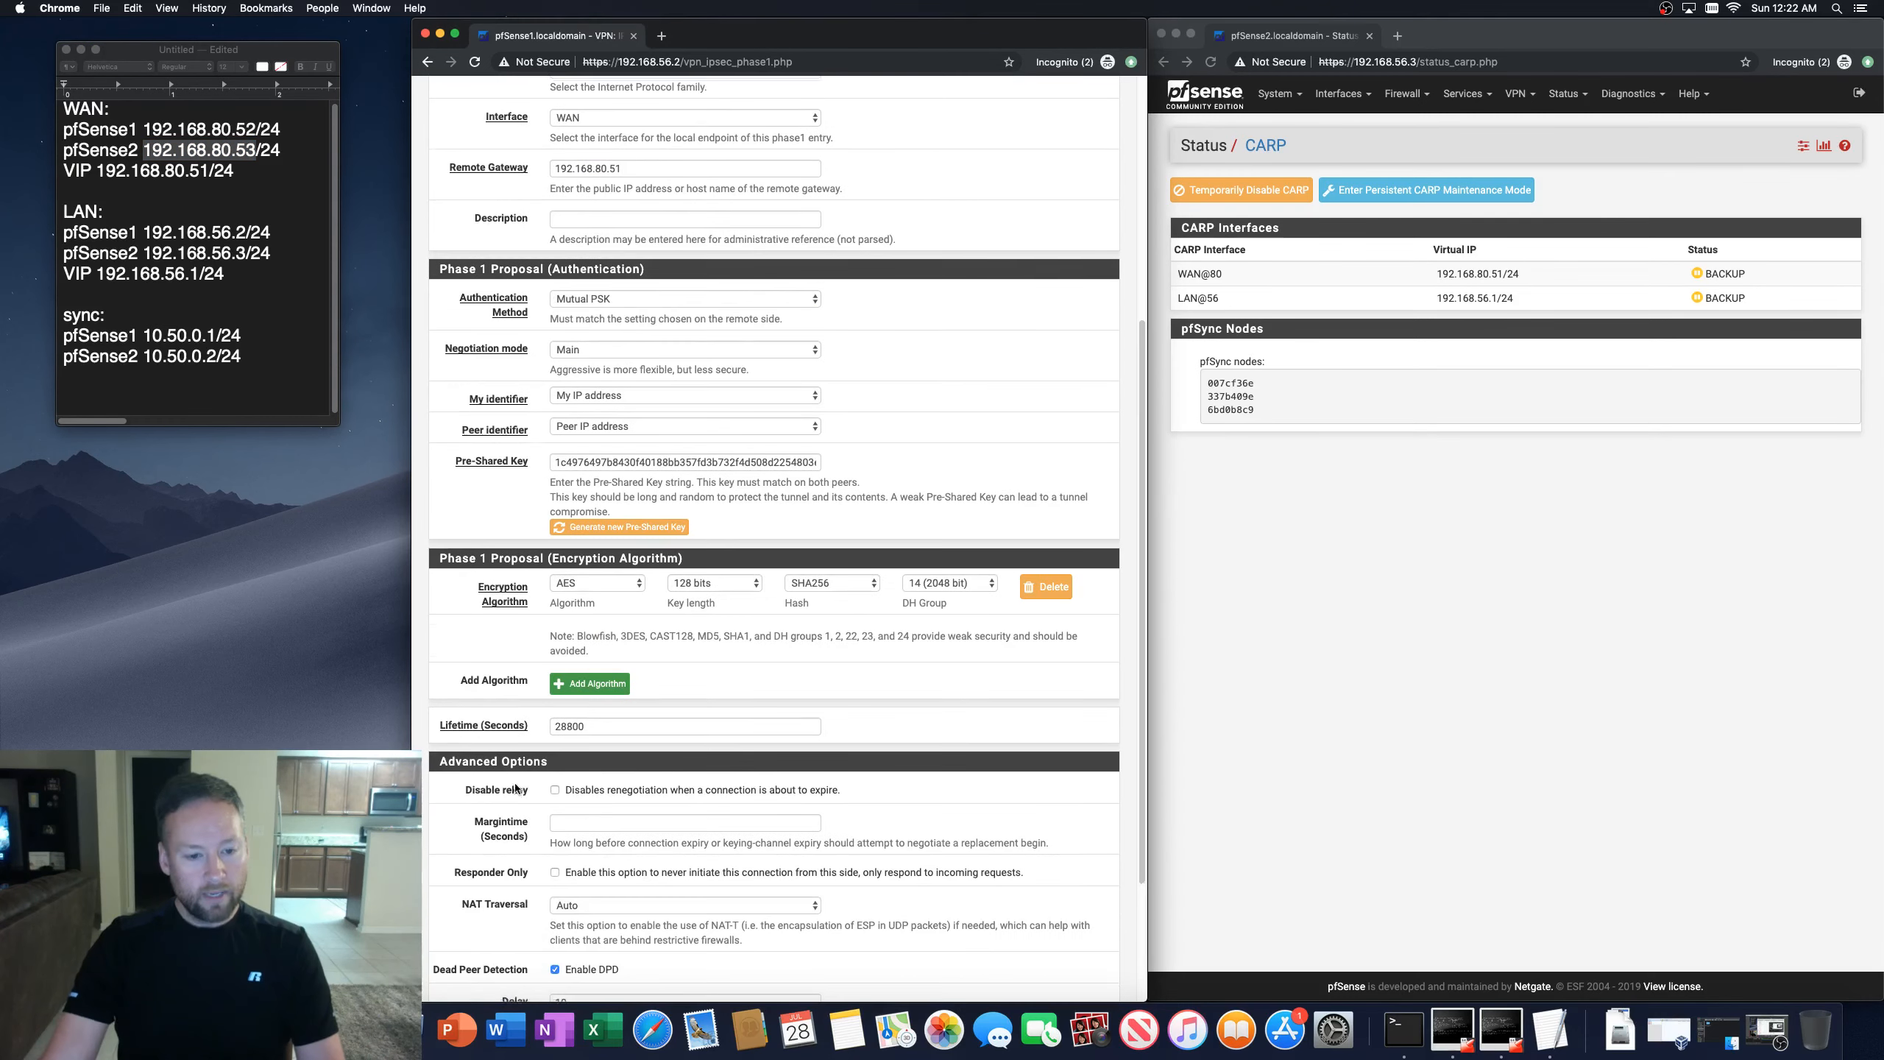
click(575, 919)
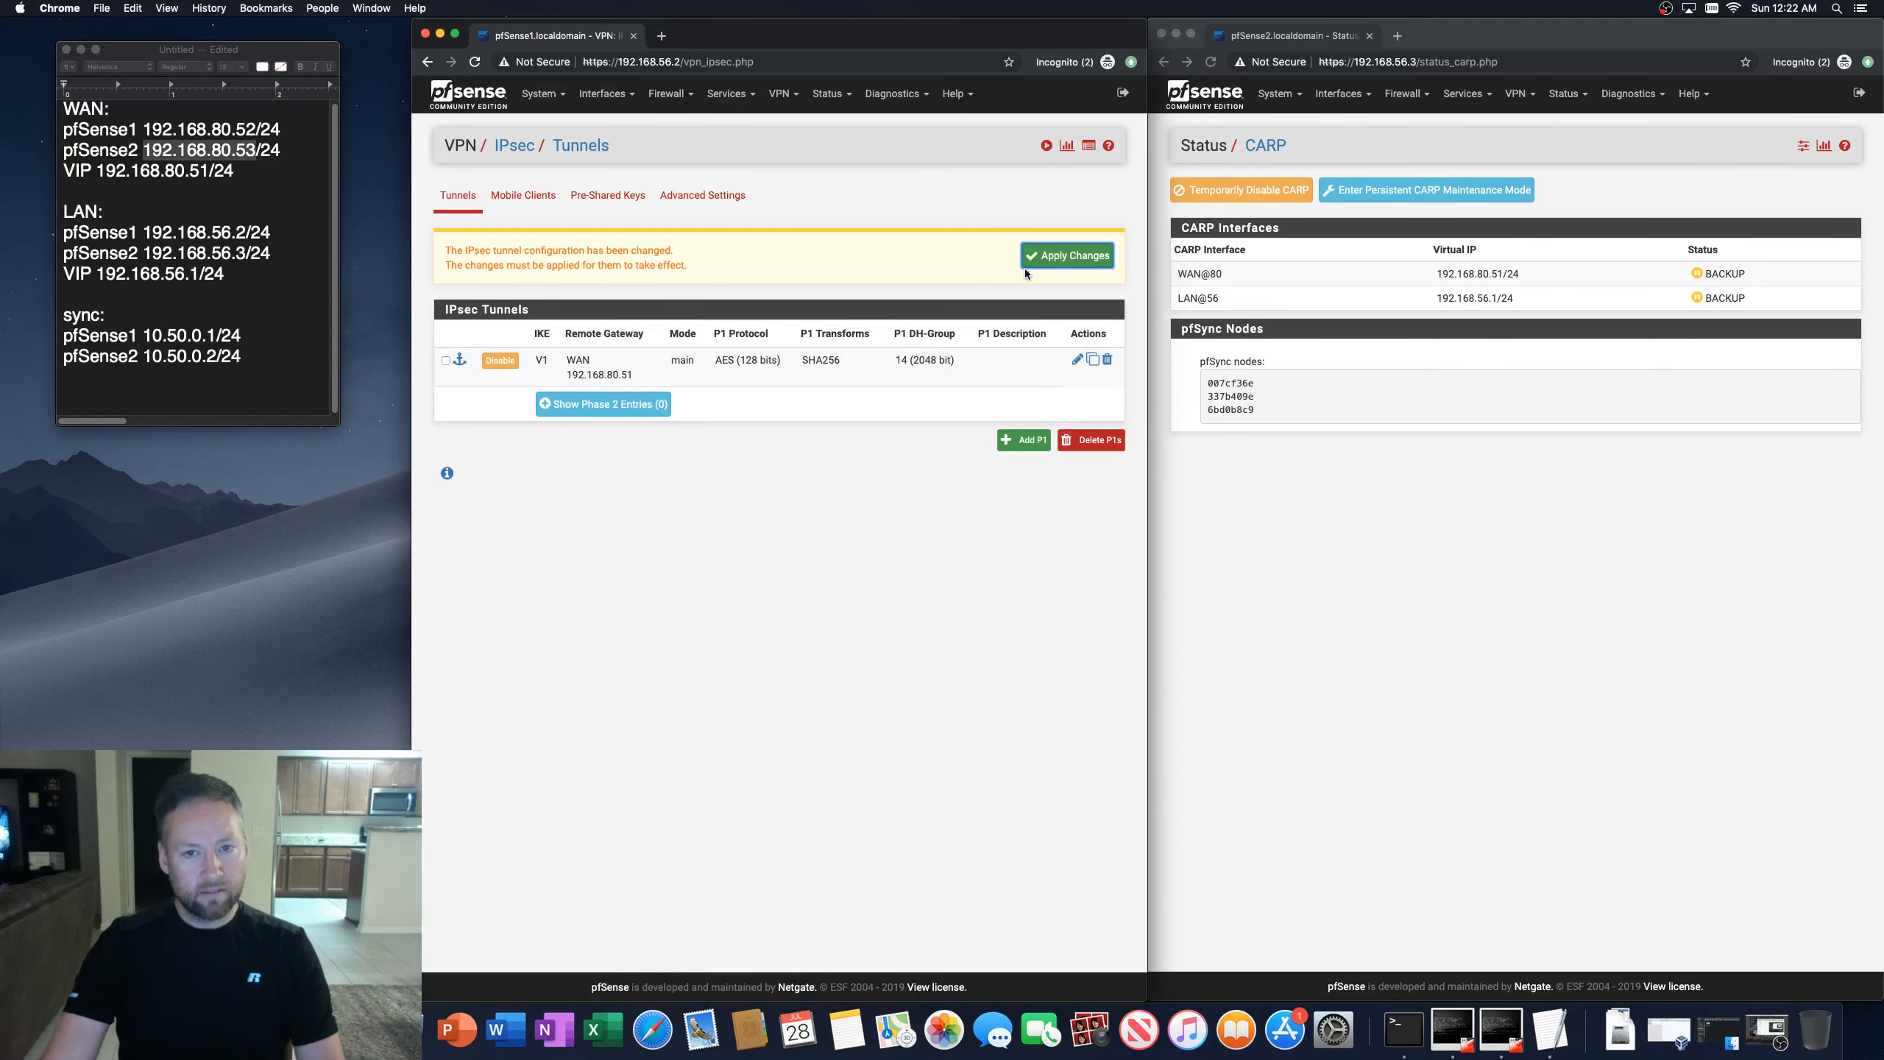
click(1047, 259)
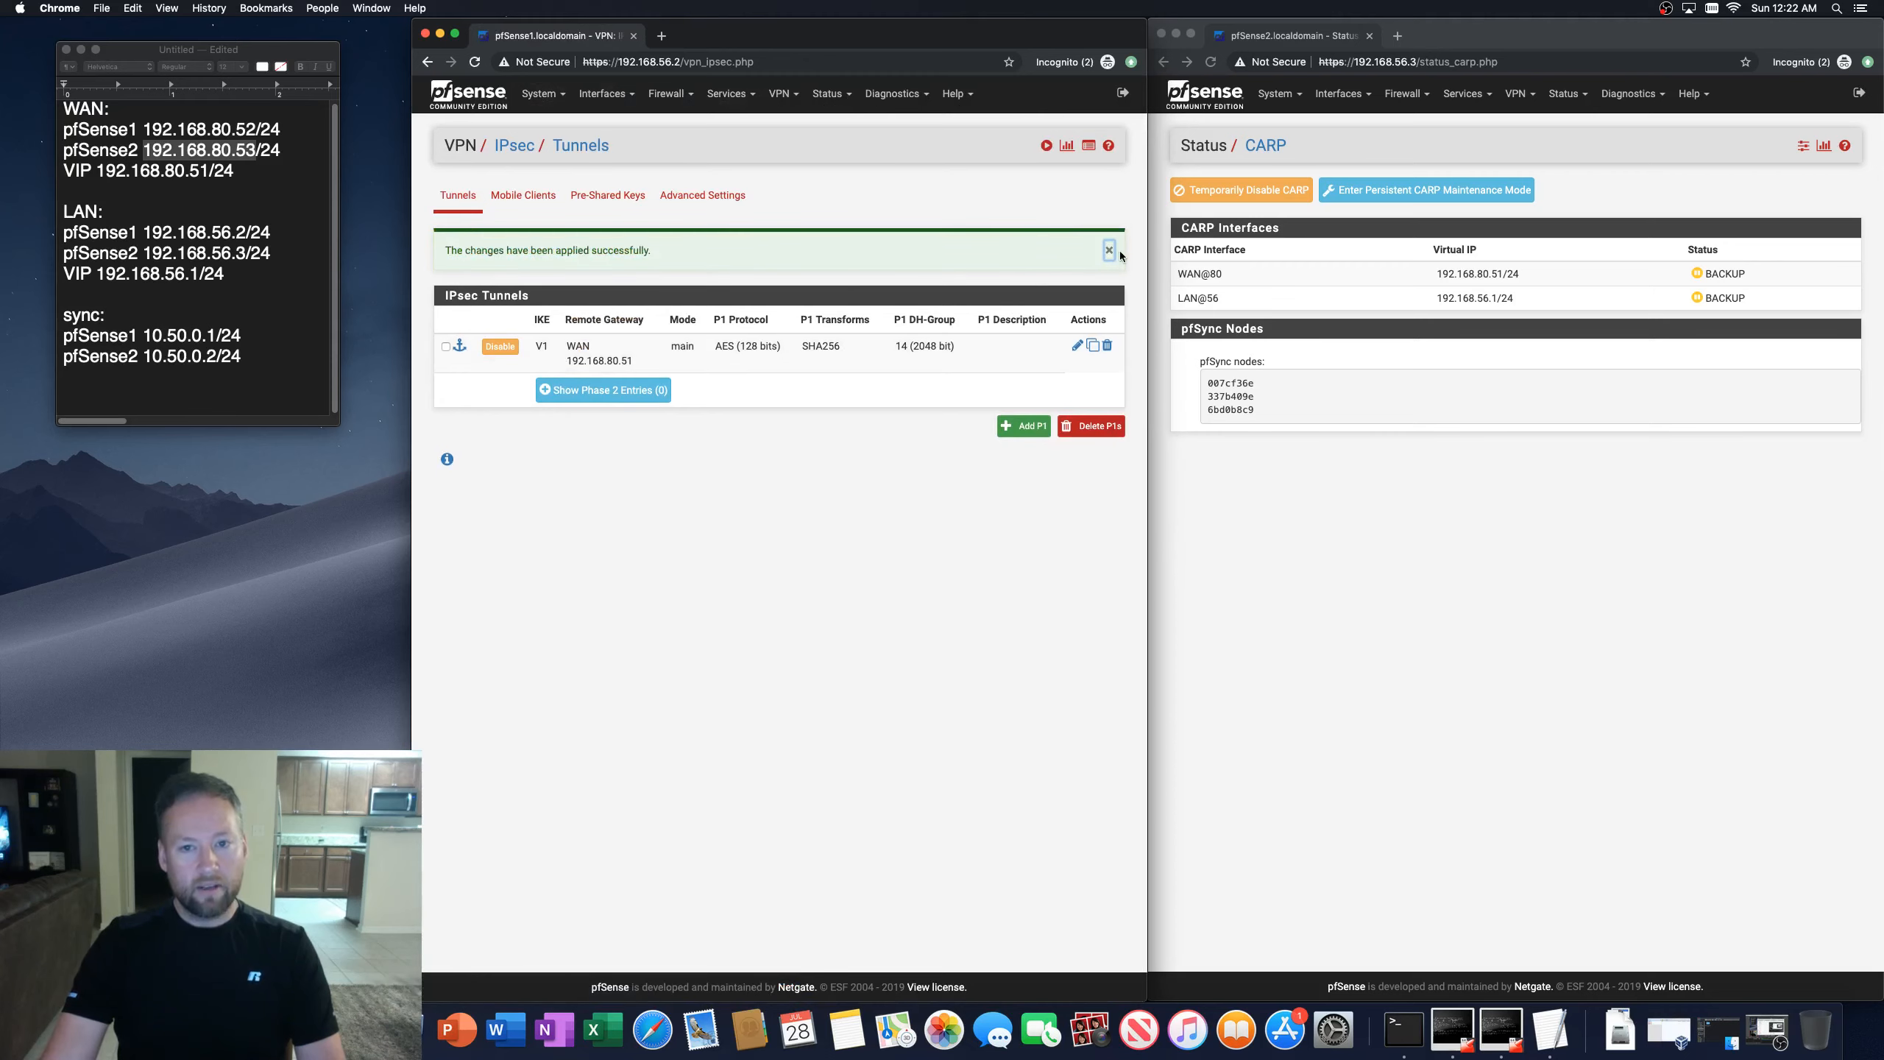
click(1109, 251)
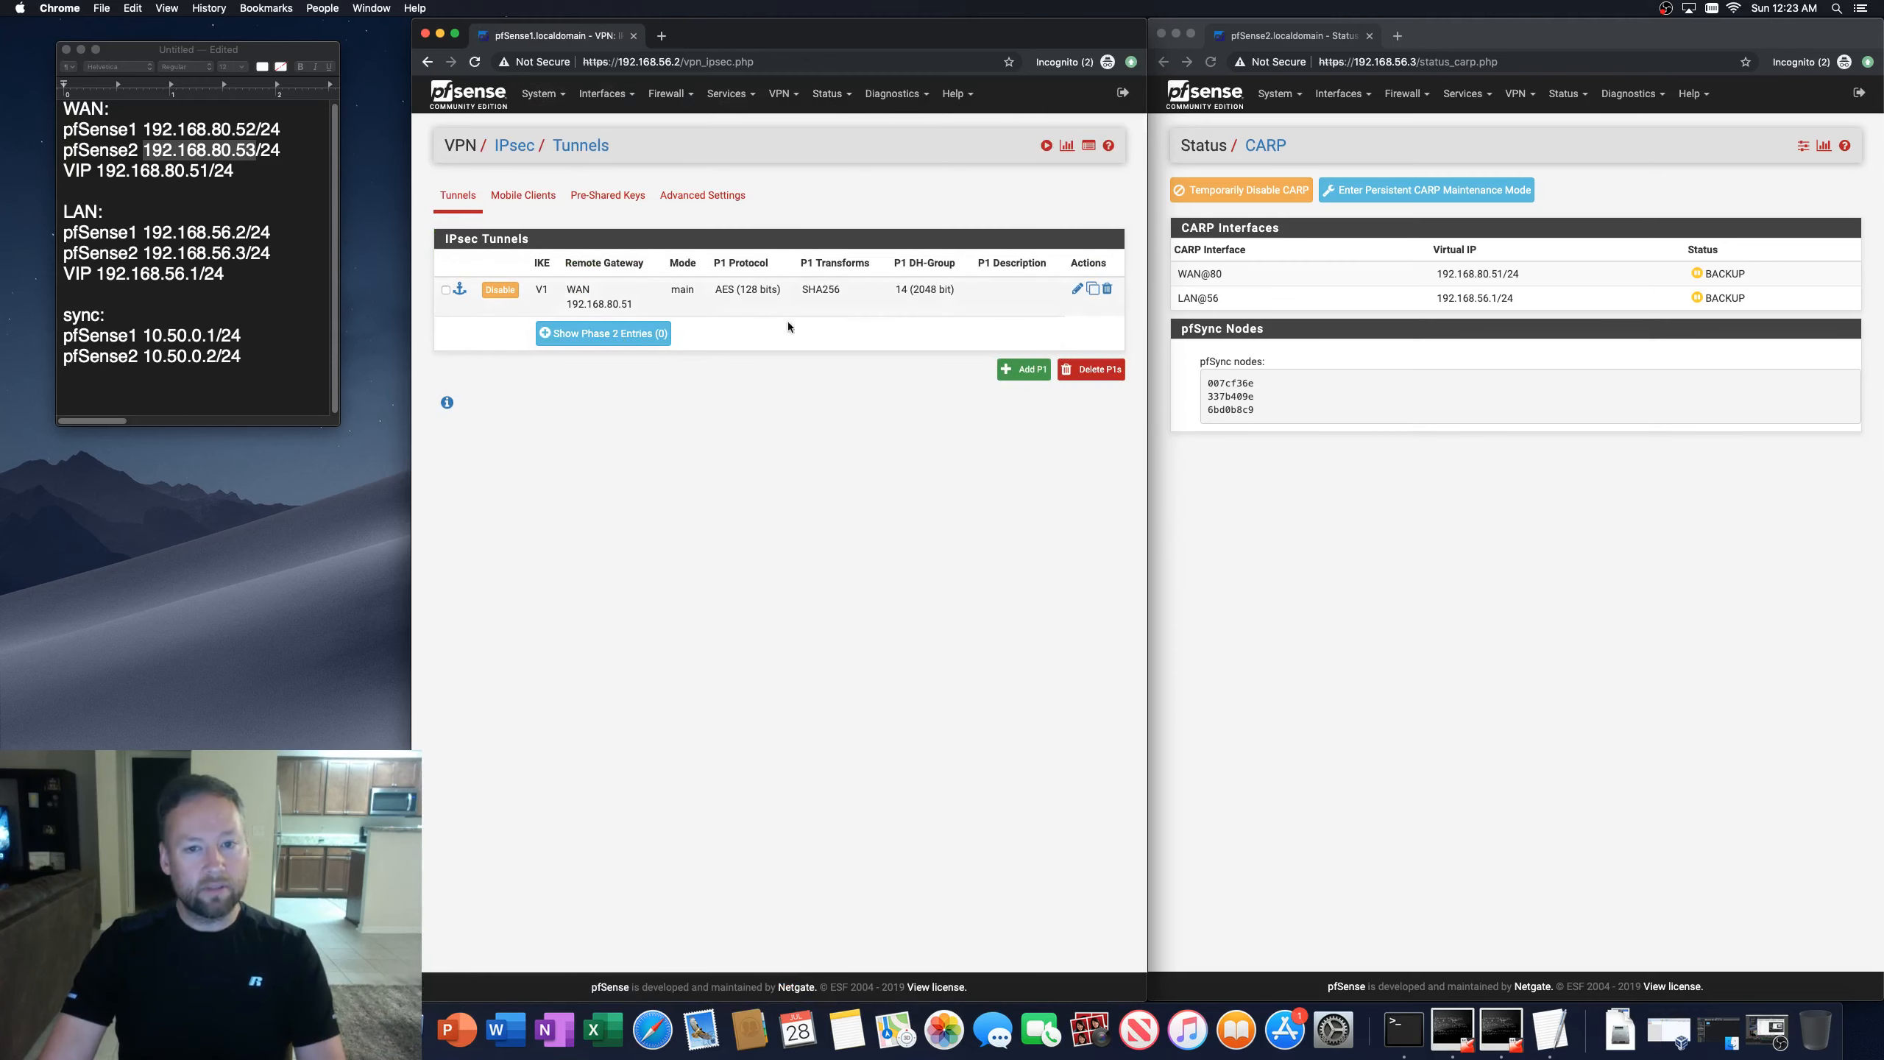
Step: Edit the phase 1 tunnel, set its interface to 192.168.80.51 (WAN VIP), and save it
click(1077, 289)
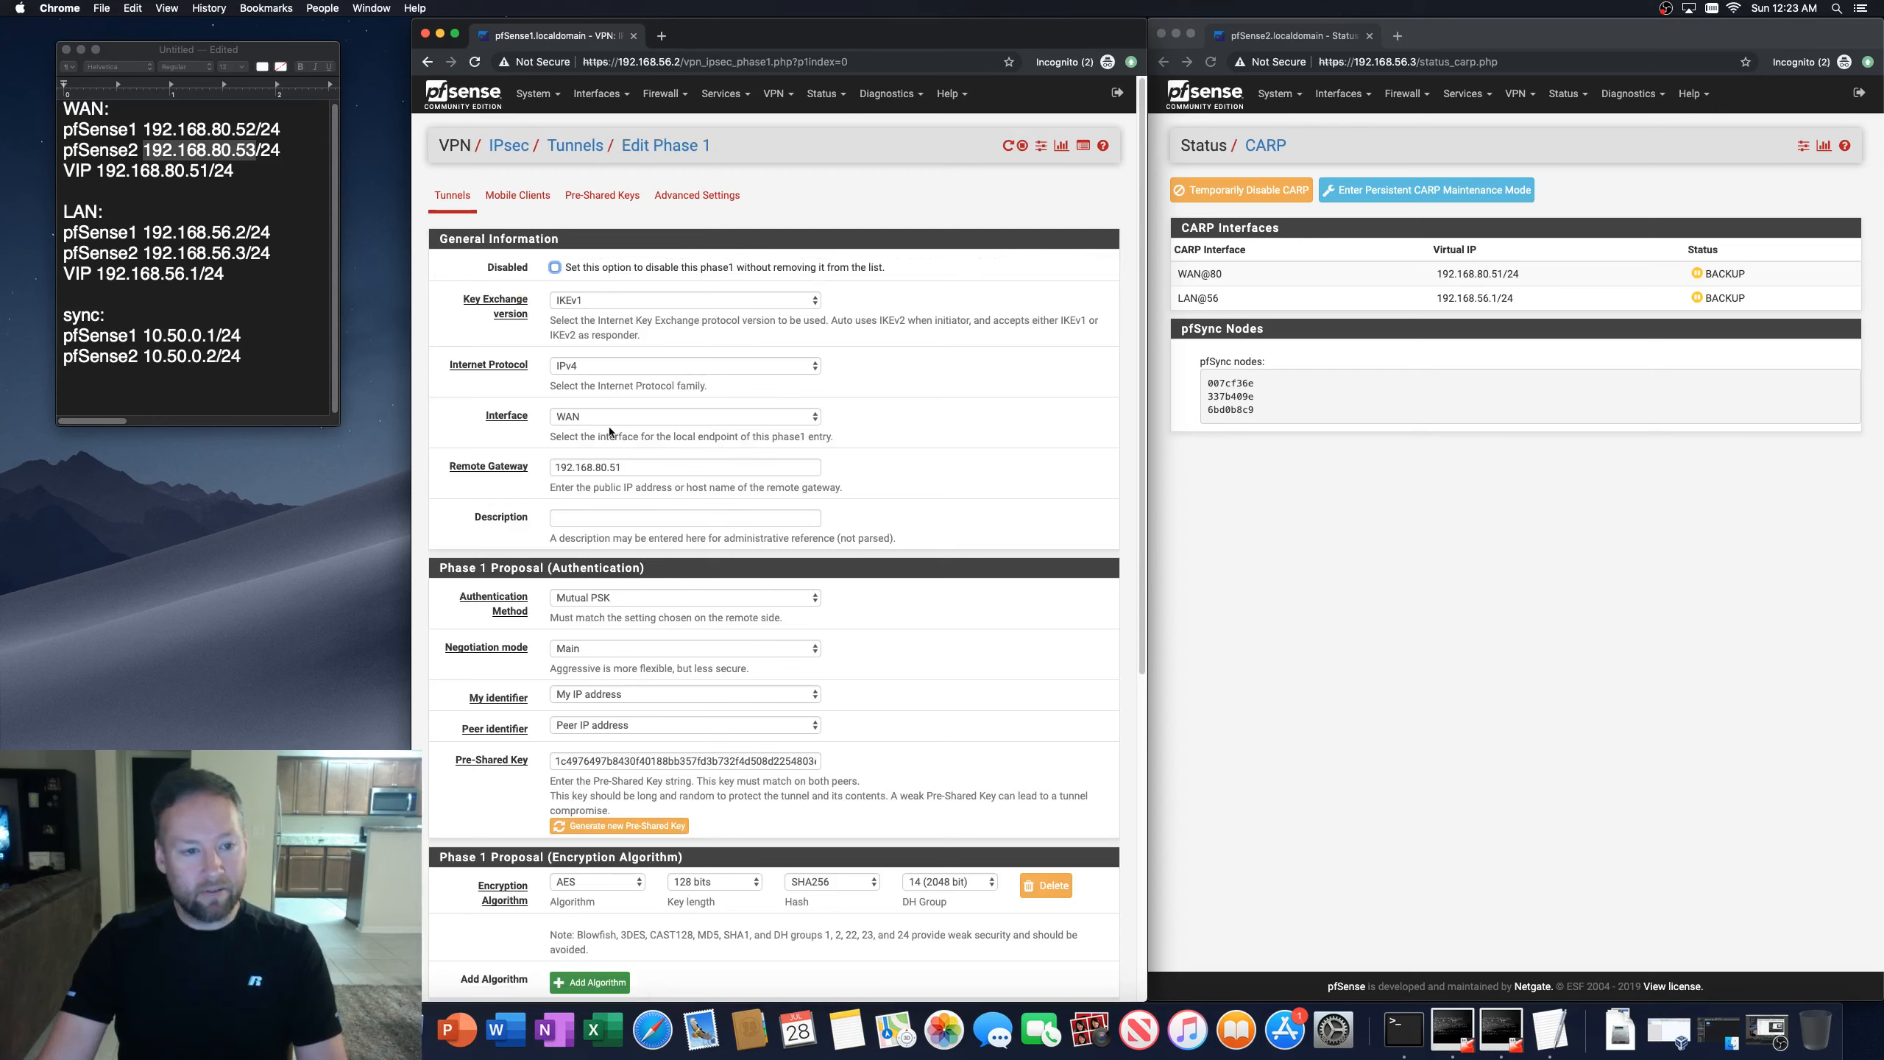
click(671, 417)
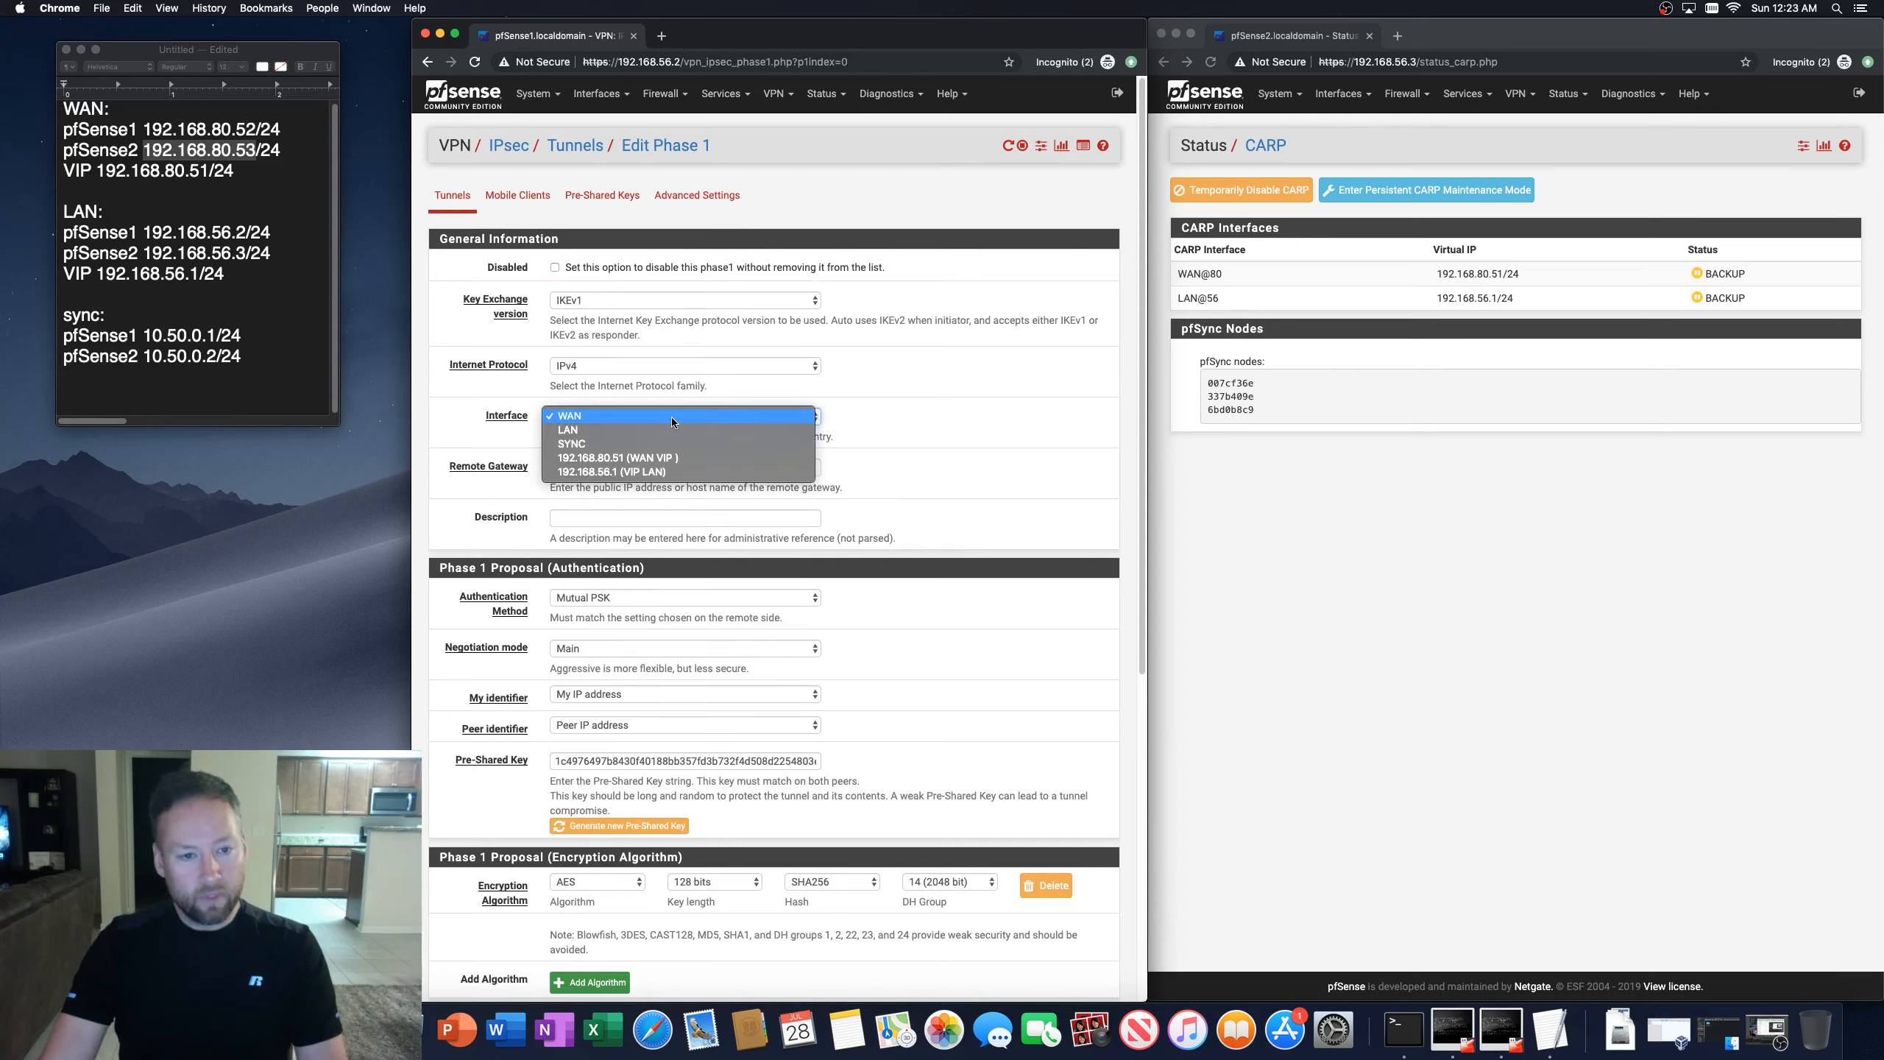
click(669, 457)
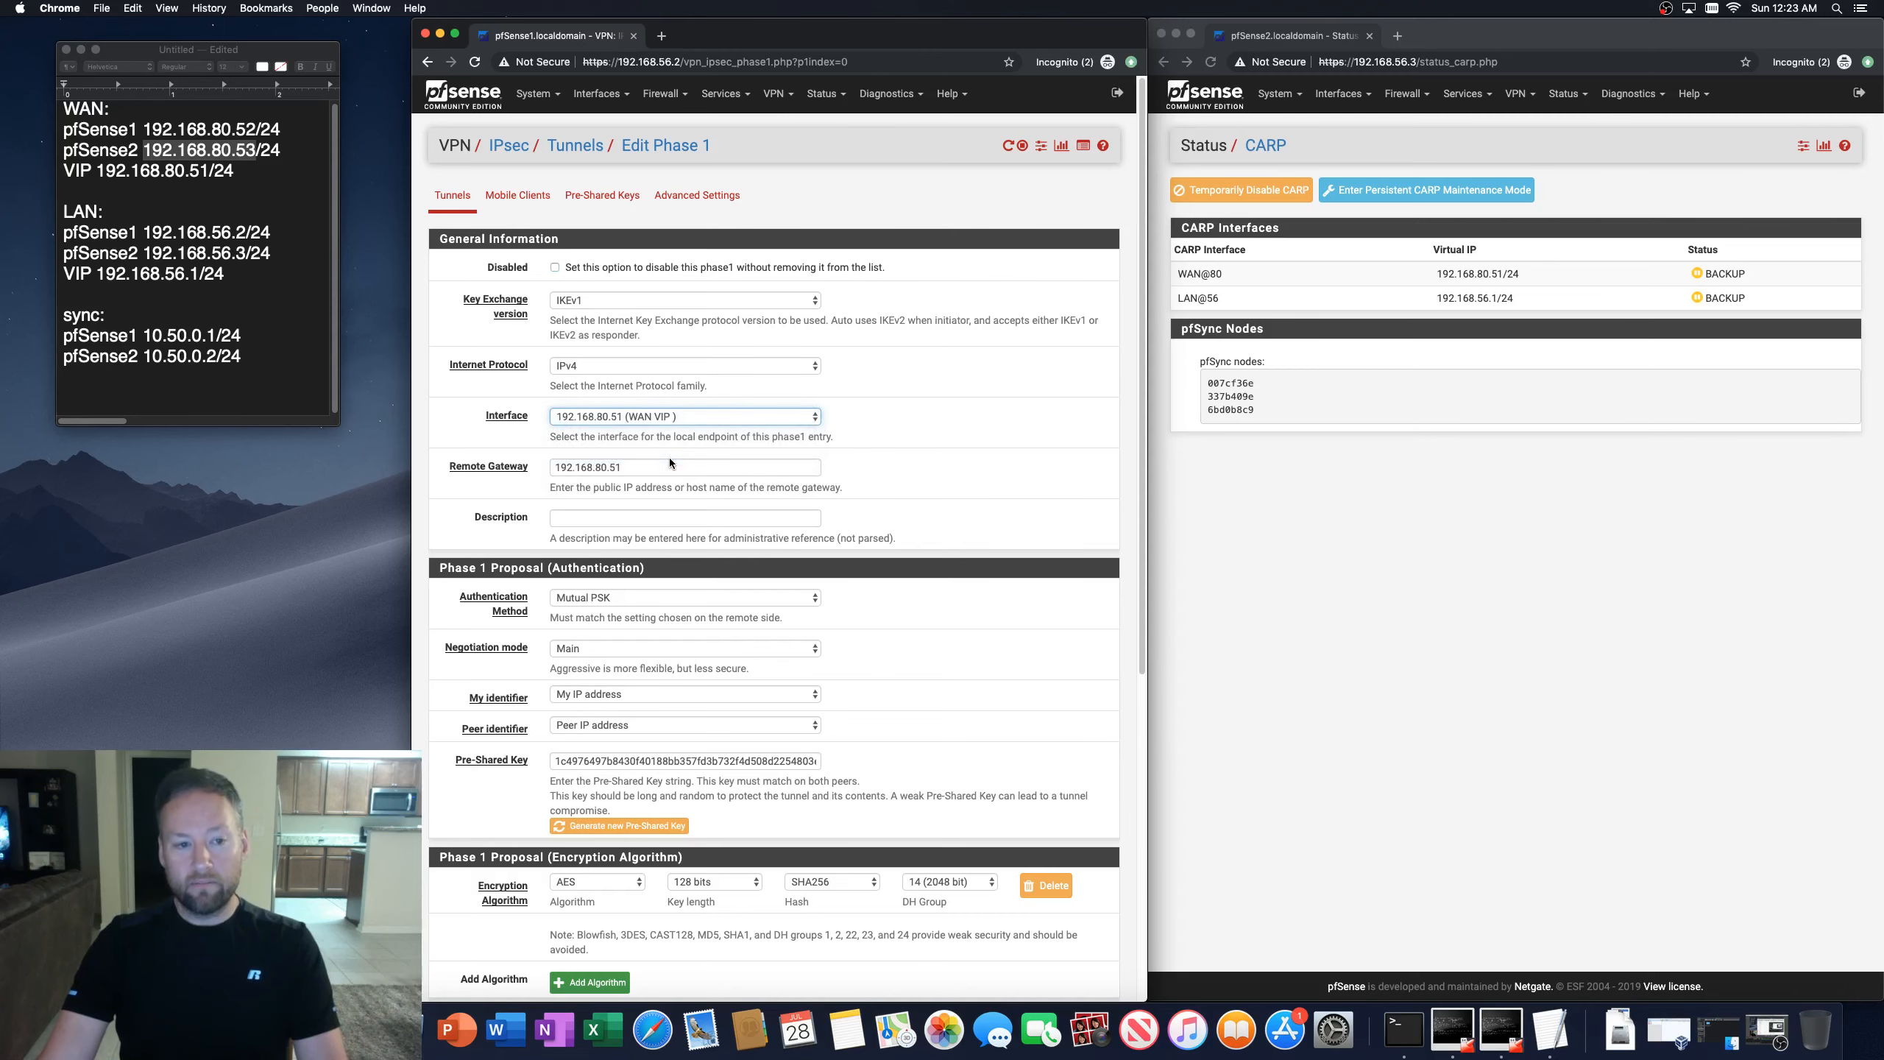
scroll(418, 546, down, 10)
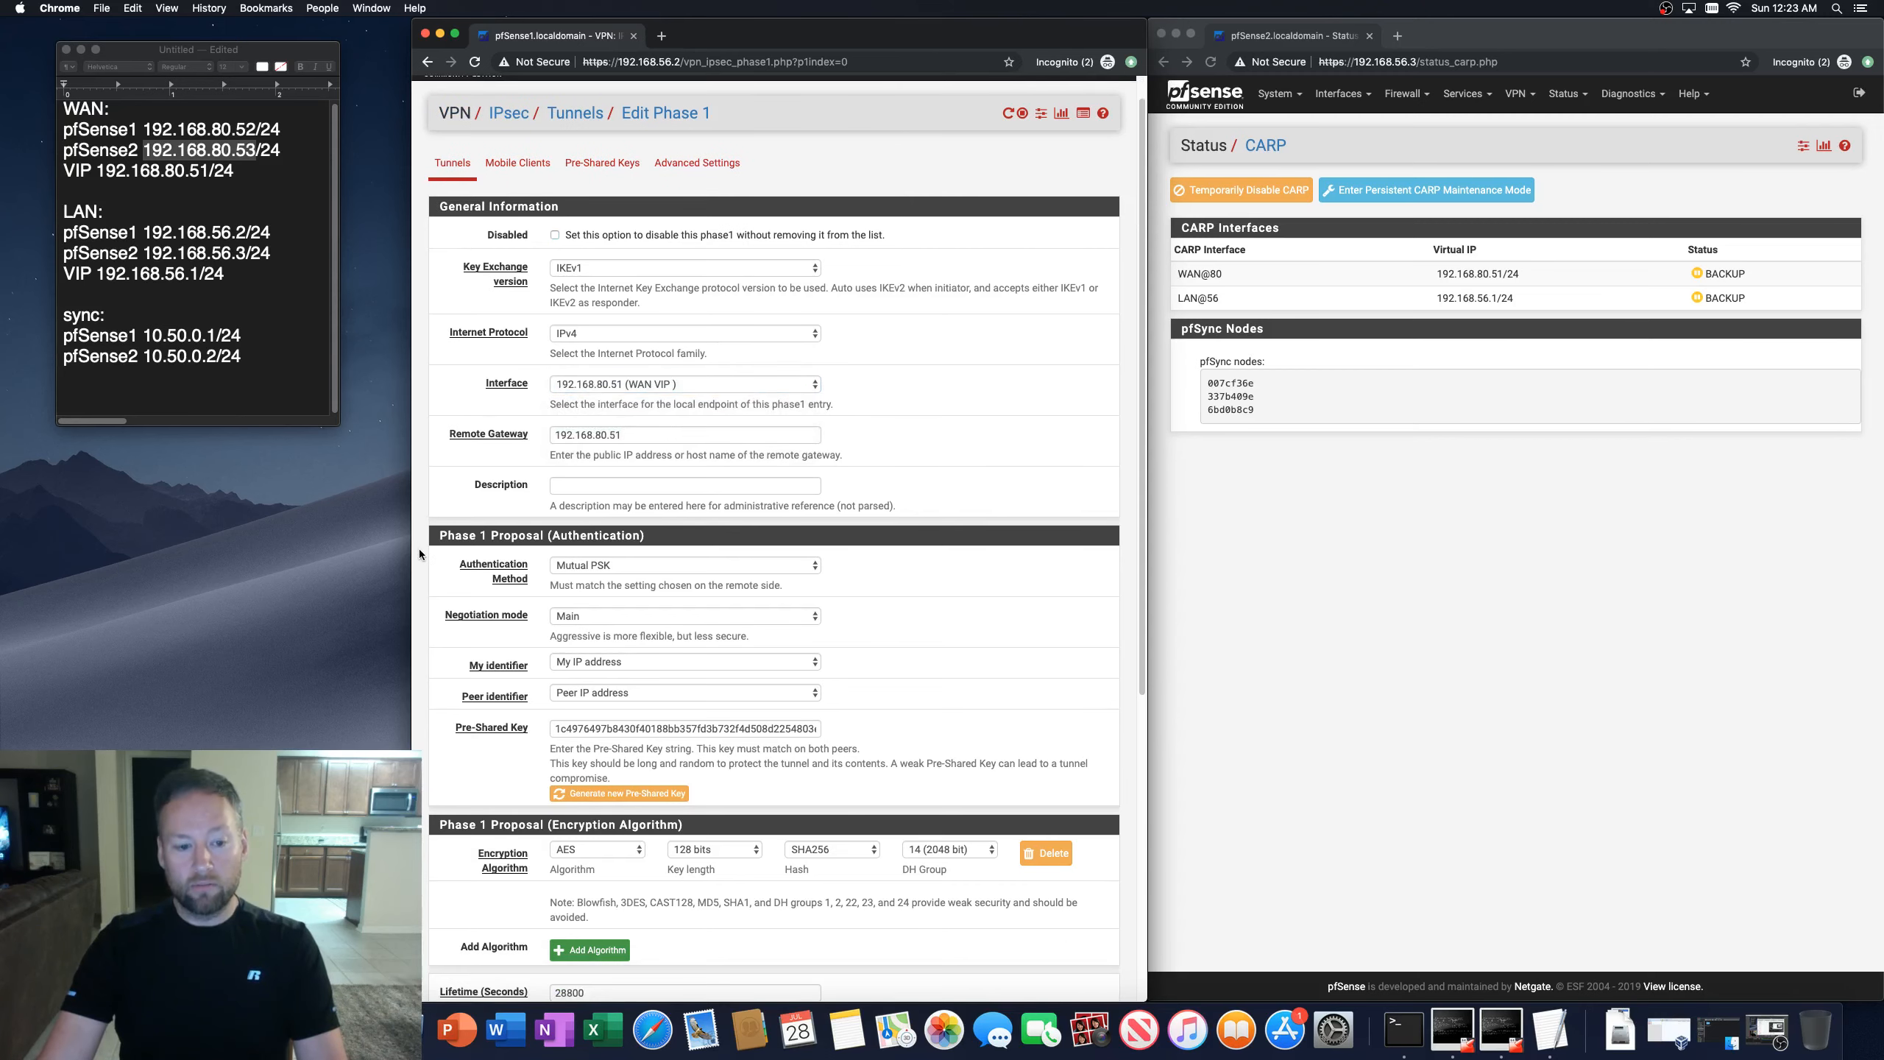
scroll(420, 552, up, 10)
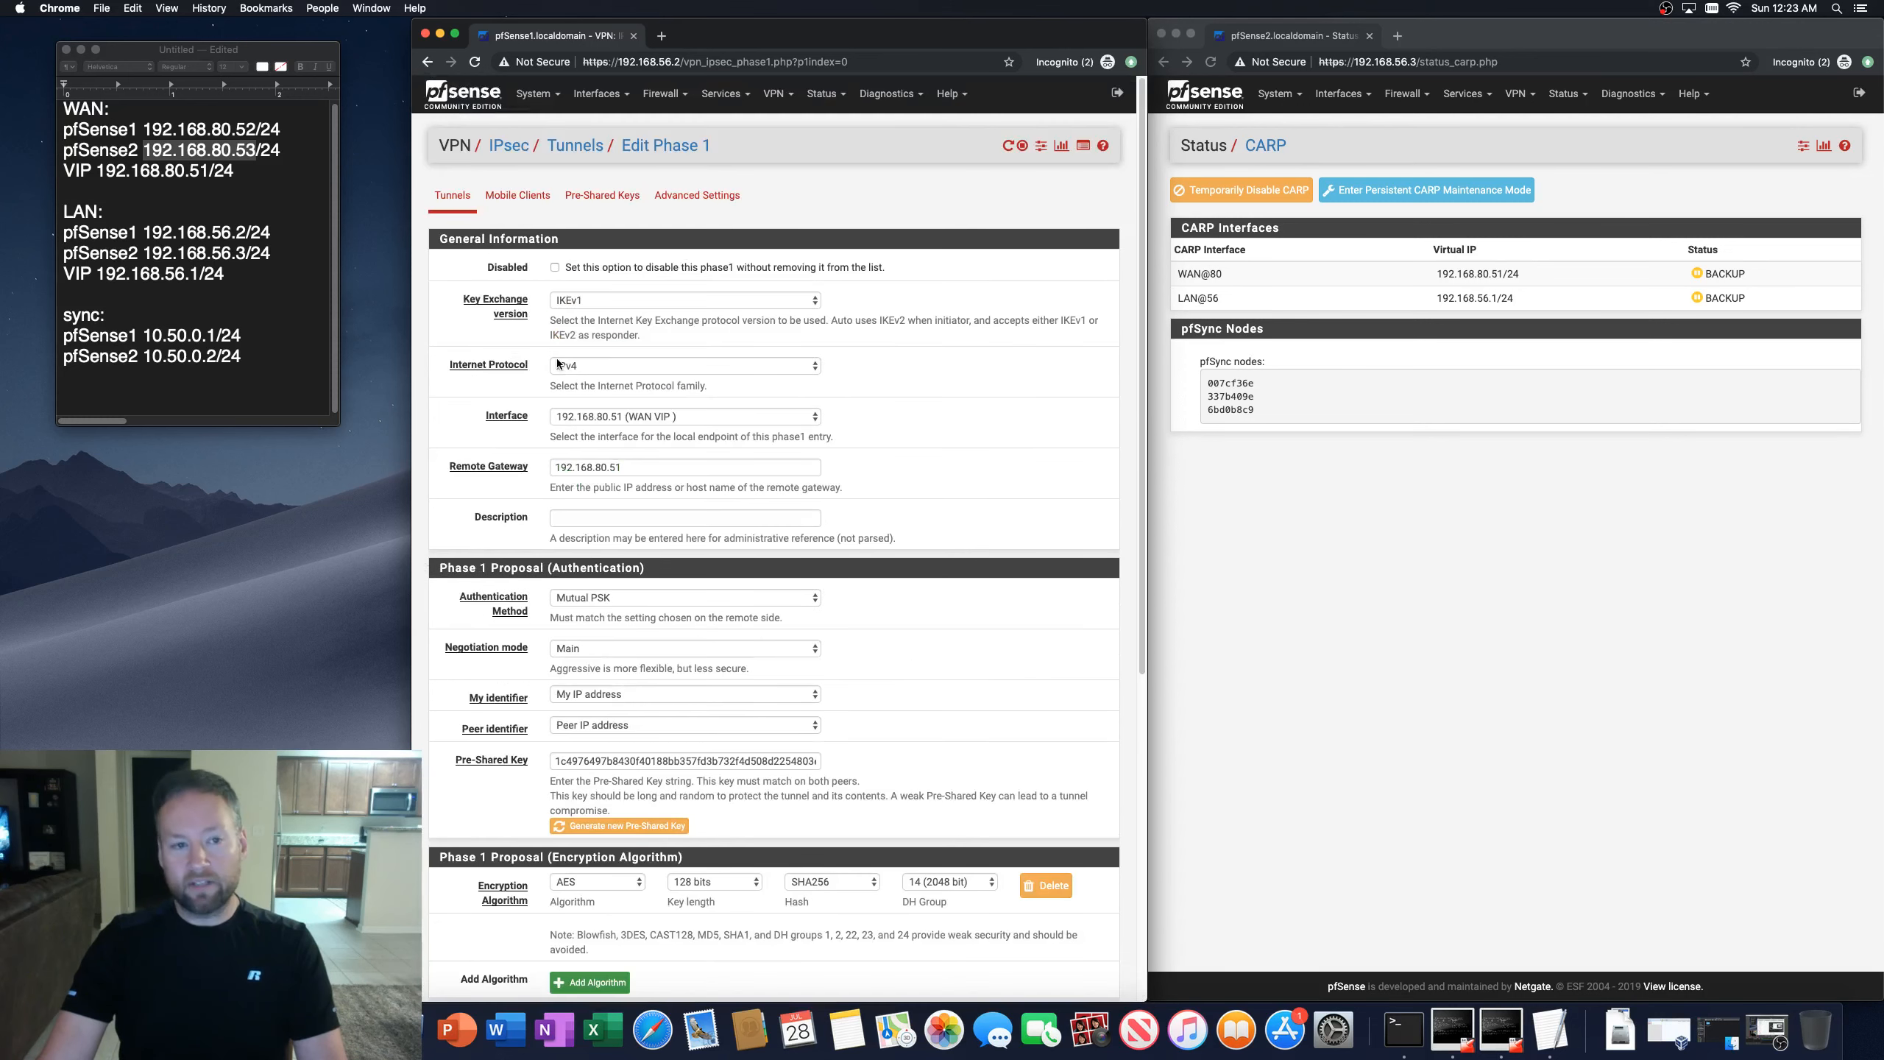
scroll(421, 399, down, 10)
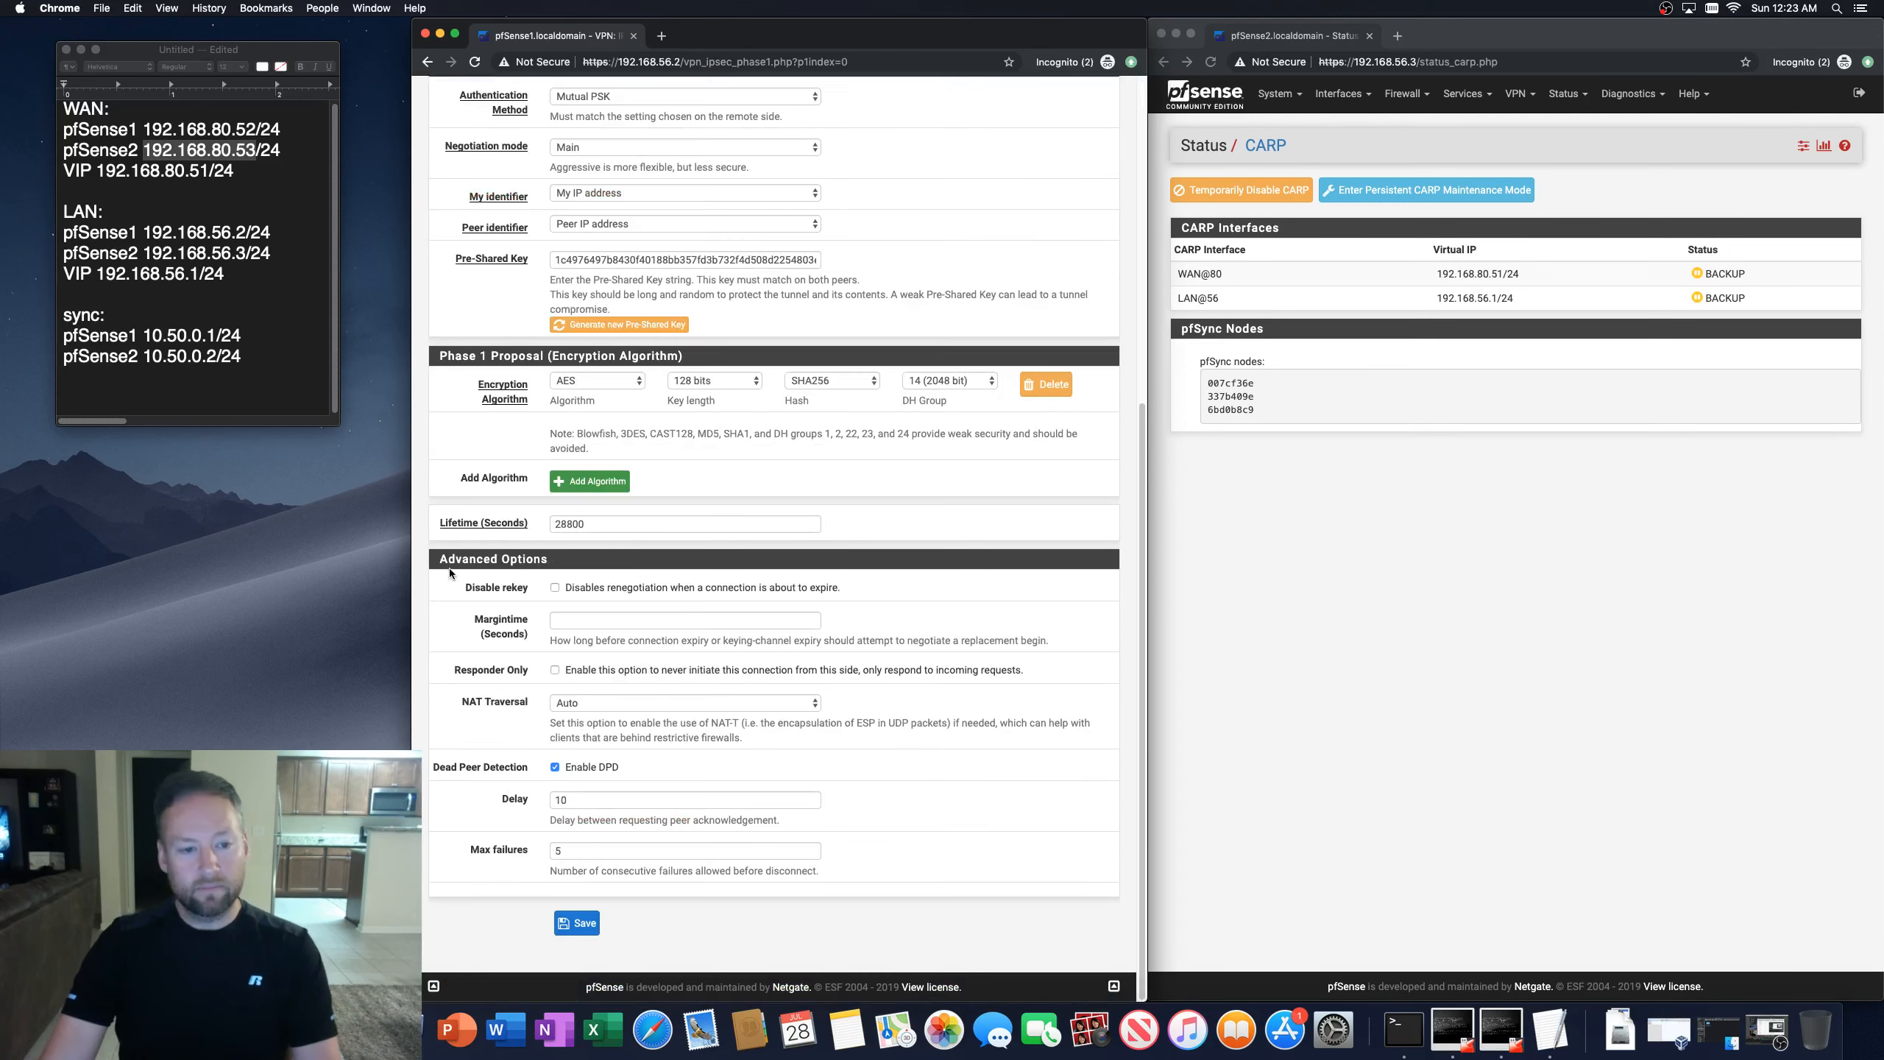
click(578, 923)
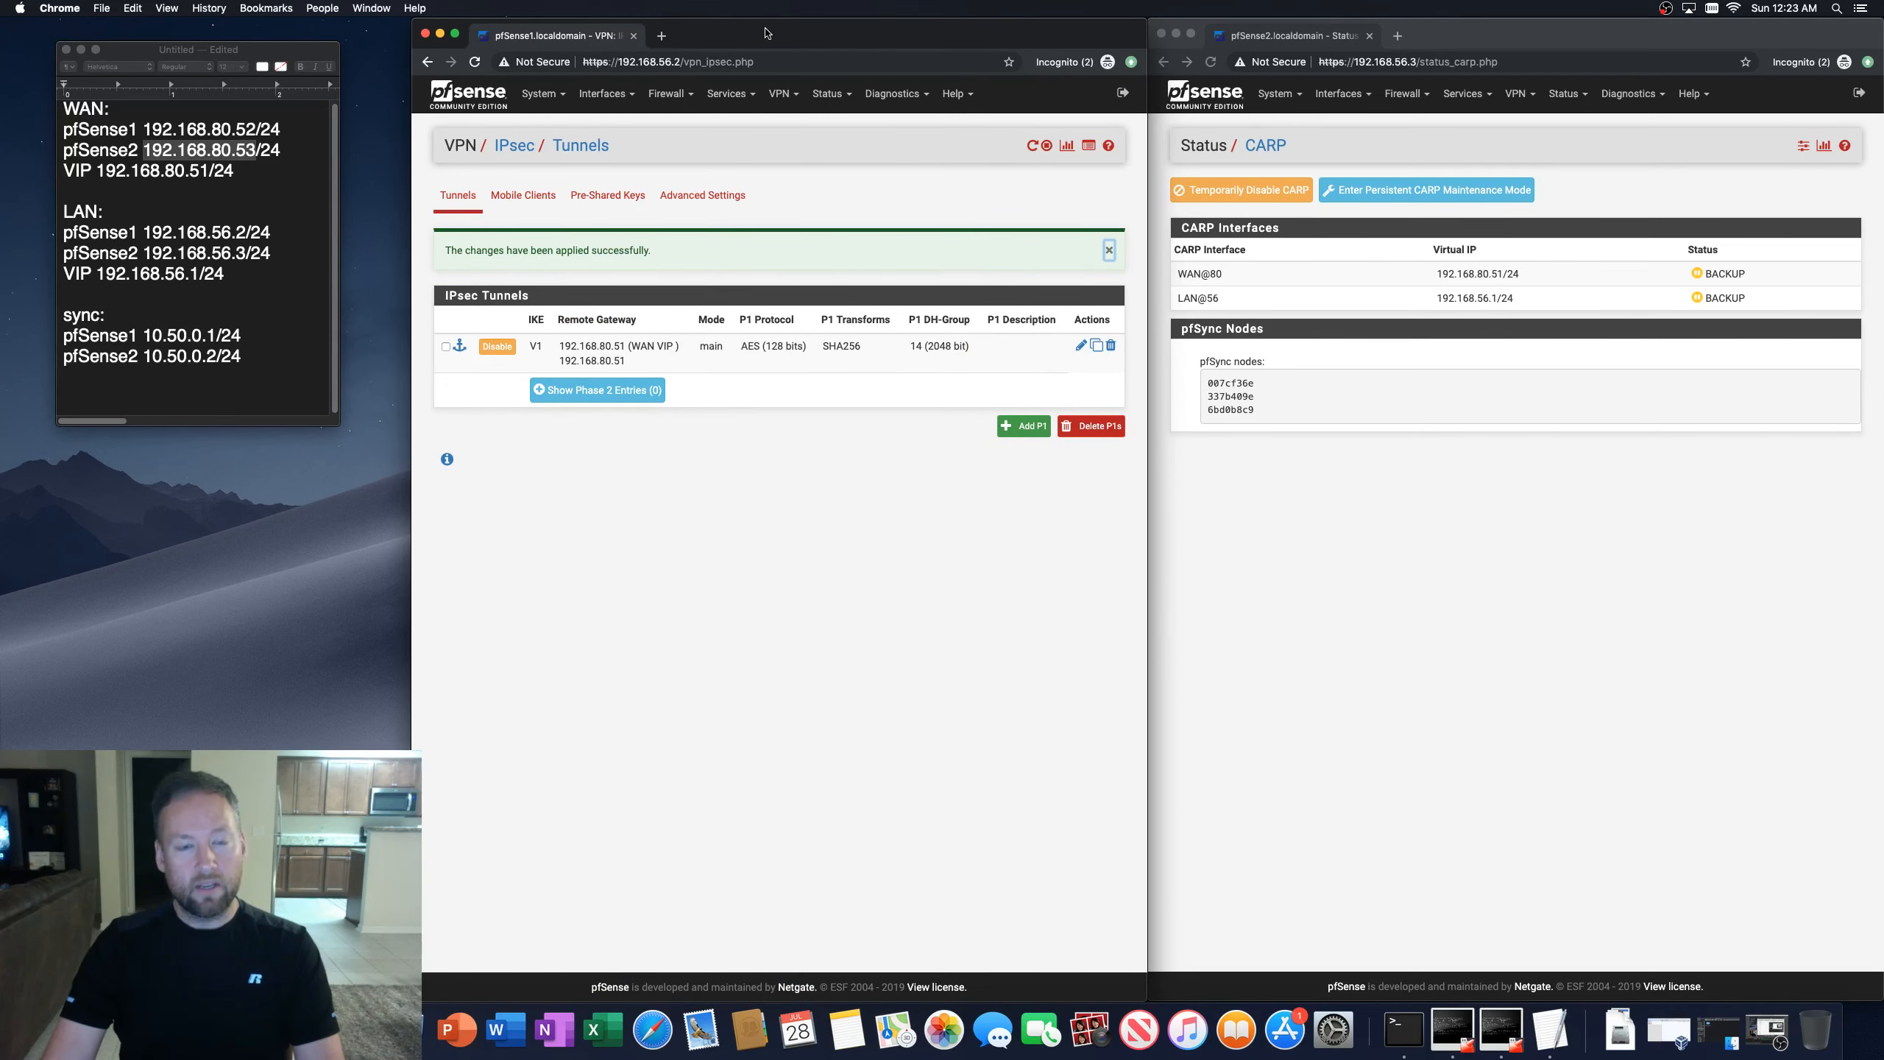
Step: Review the IPsec firewall rules and the outbound NAT mappings on the first firewall
click(675, 97)
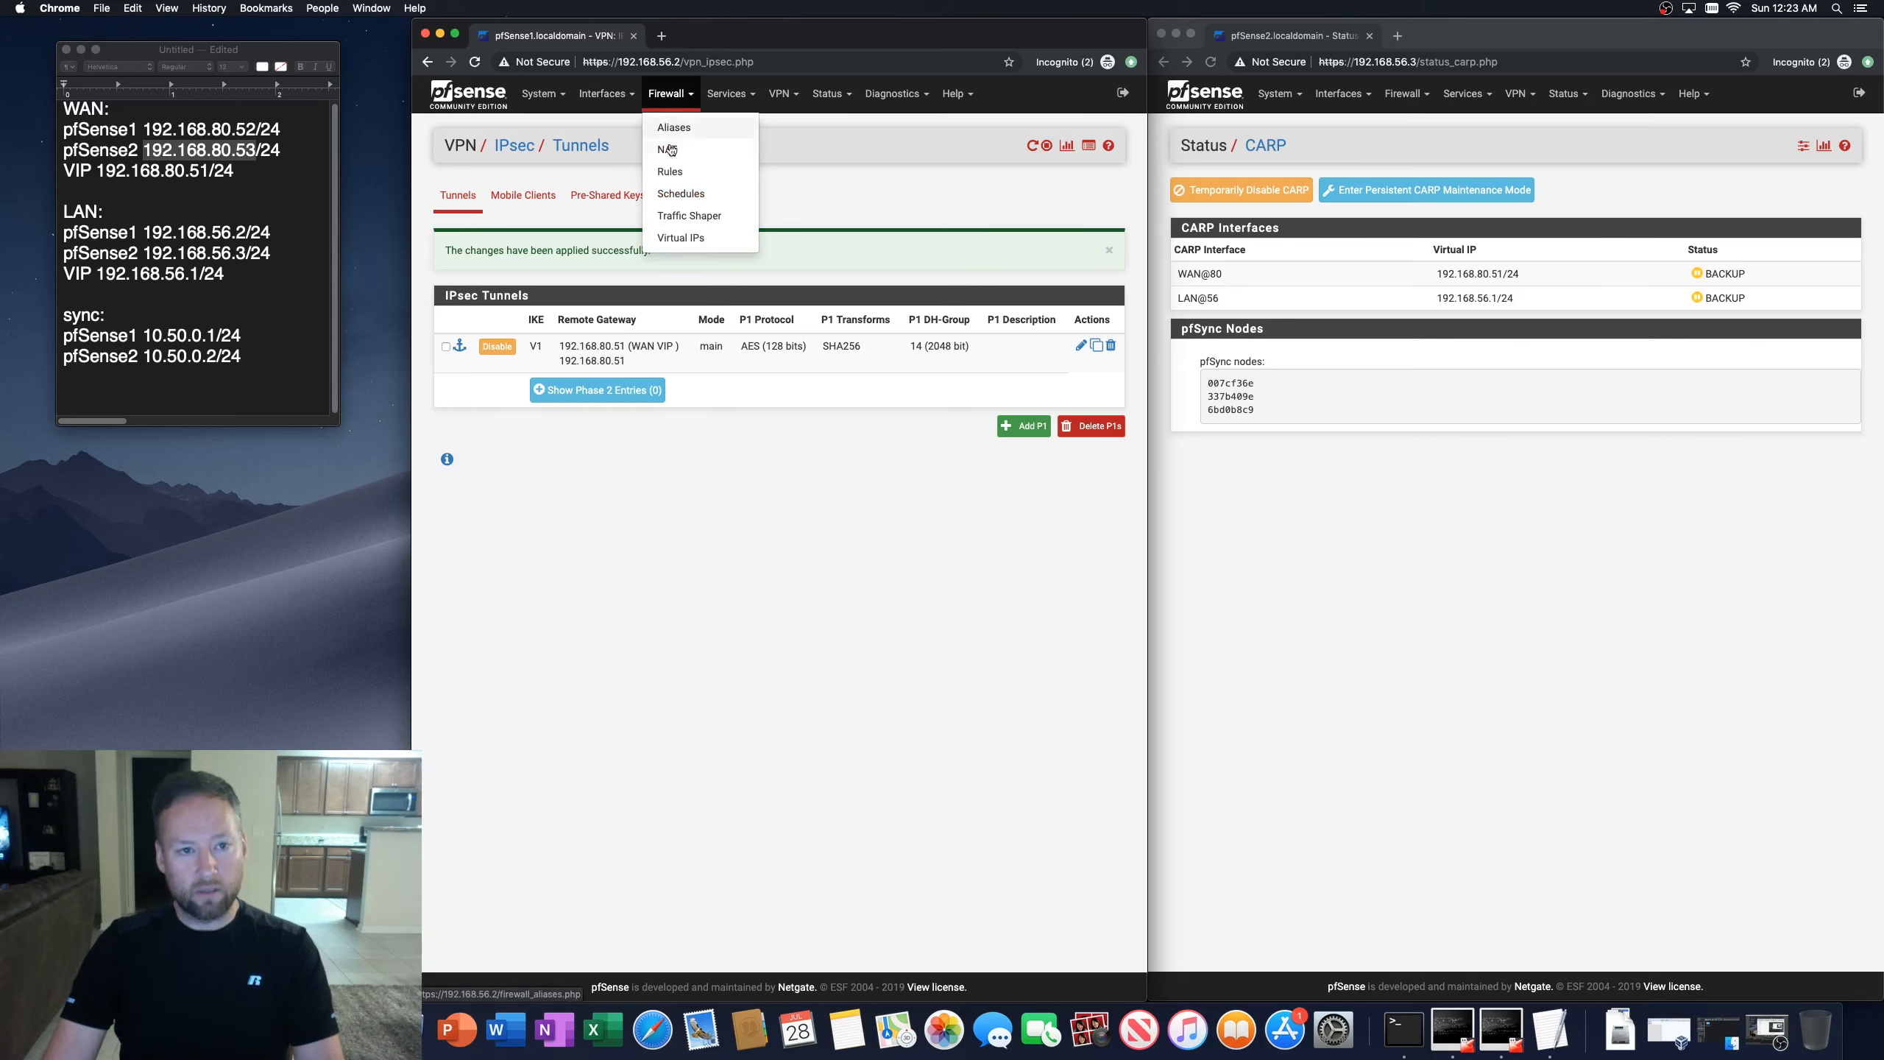
click(668, 175)
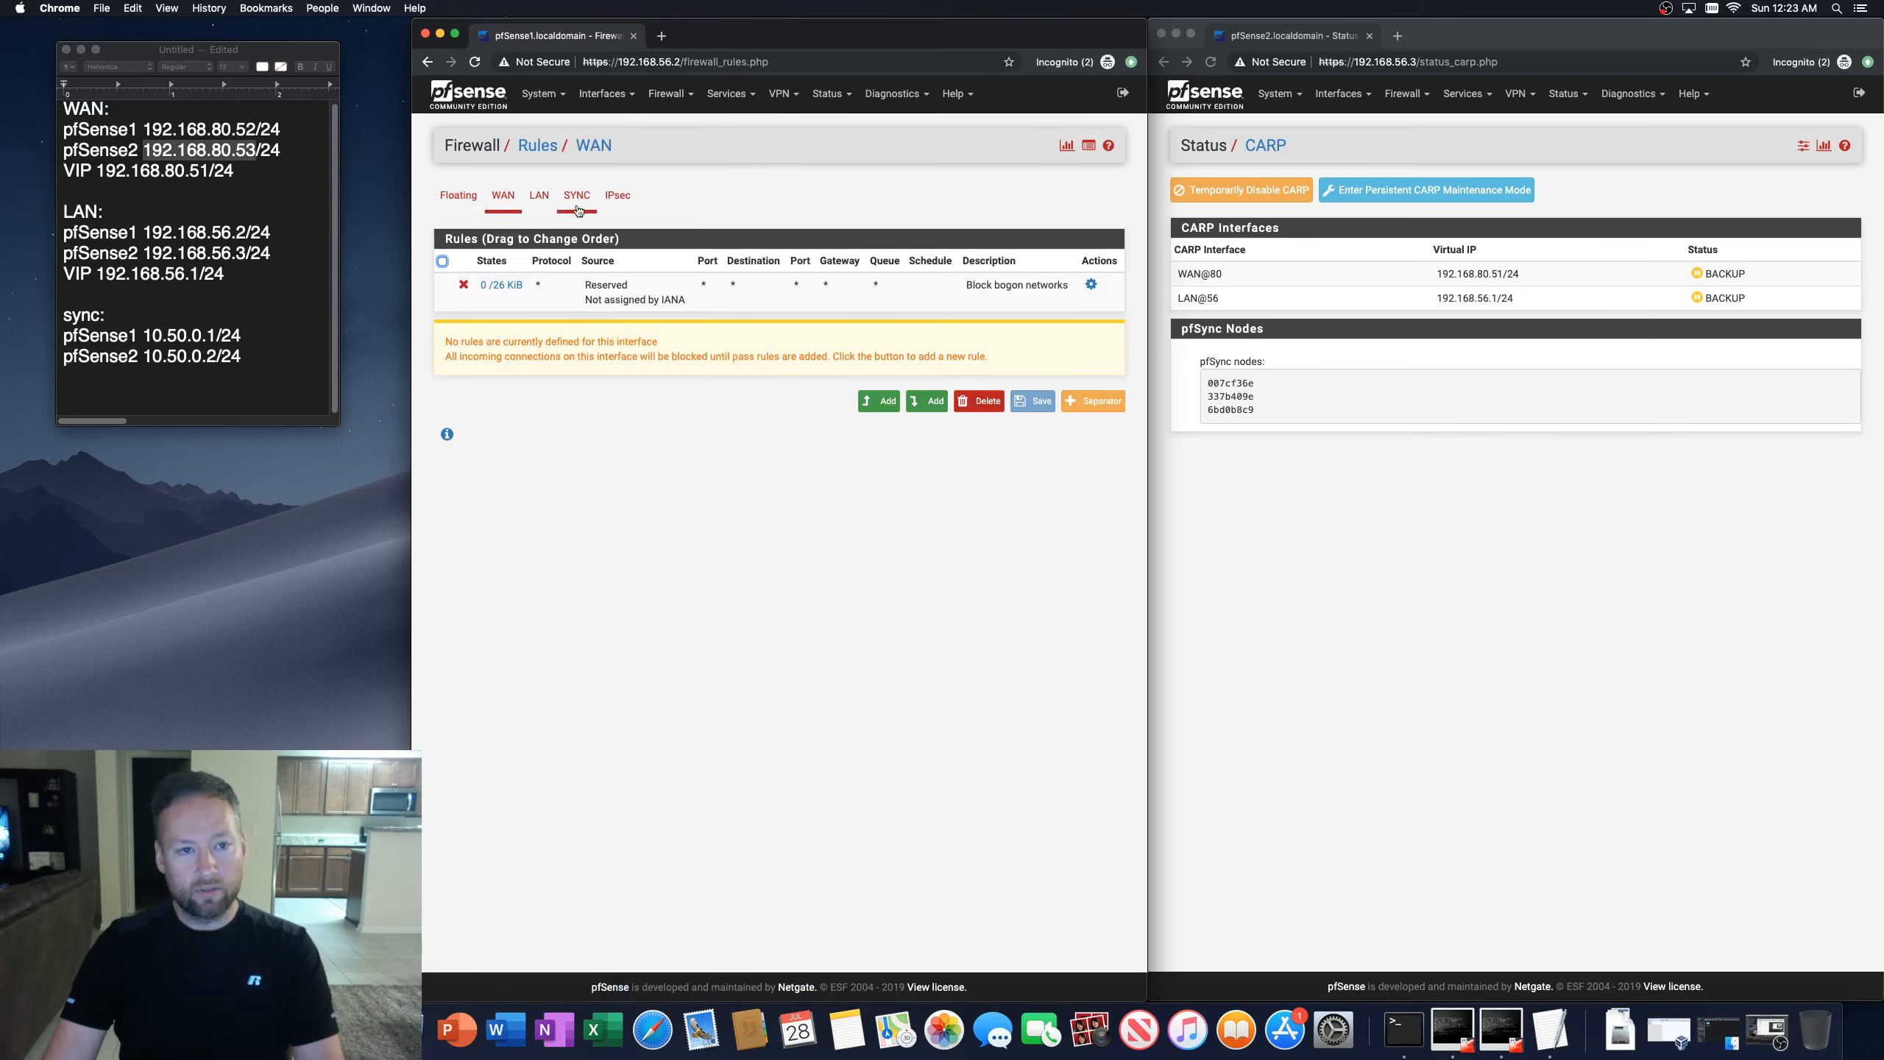
click(606, 197)
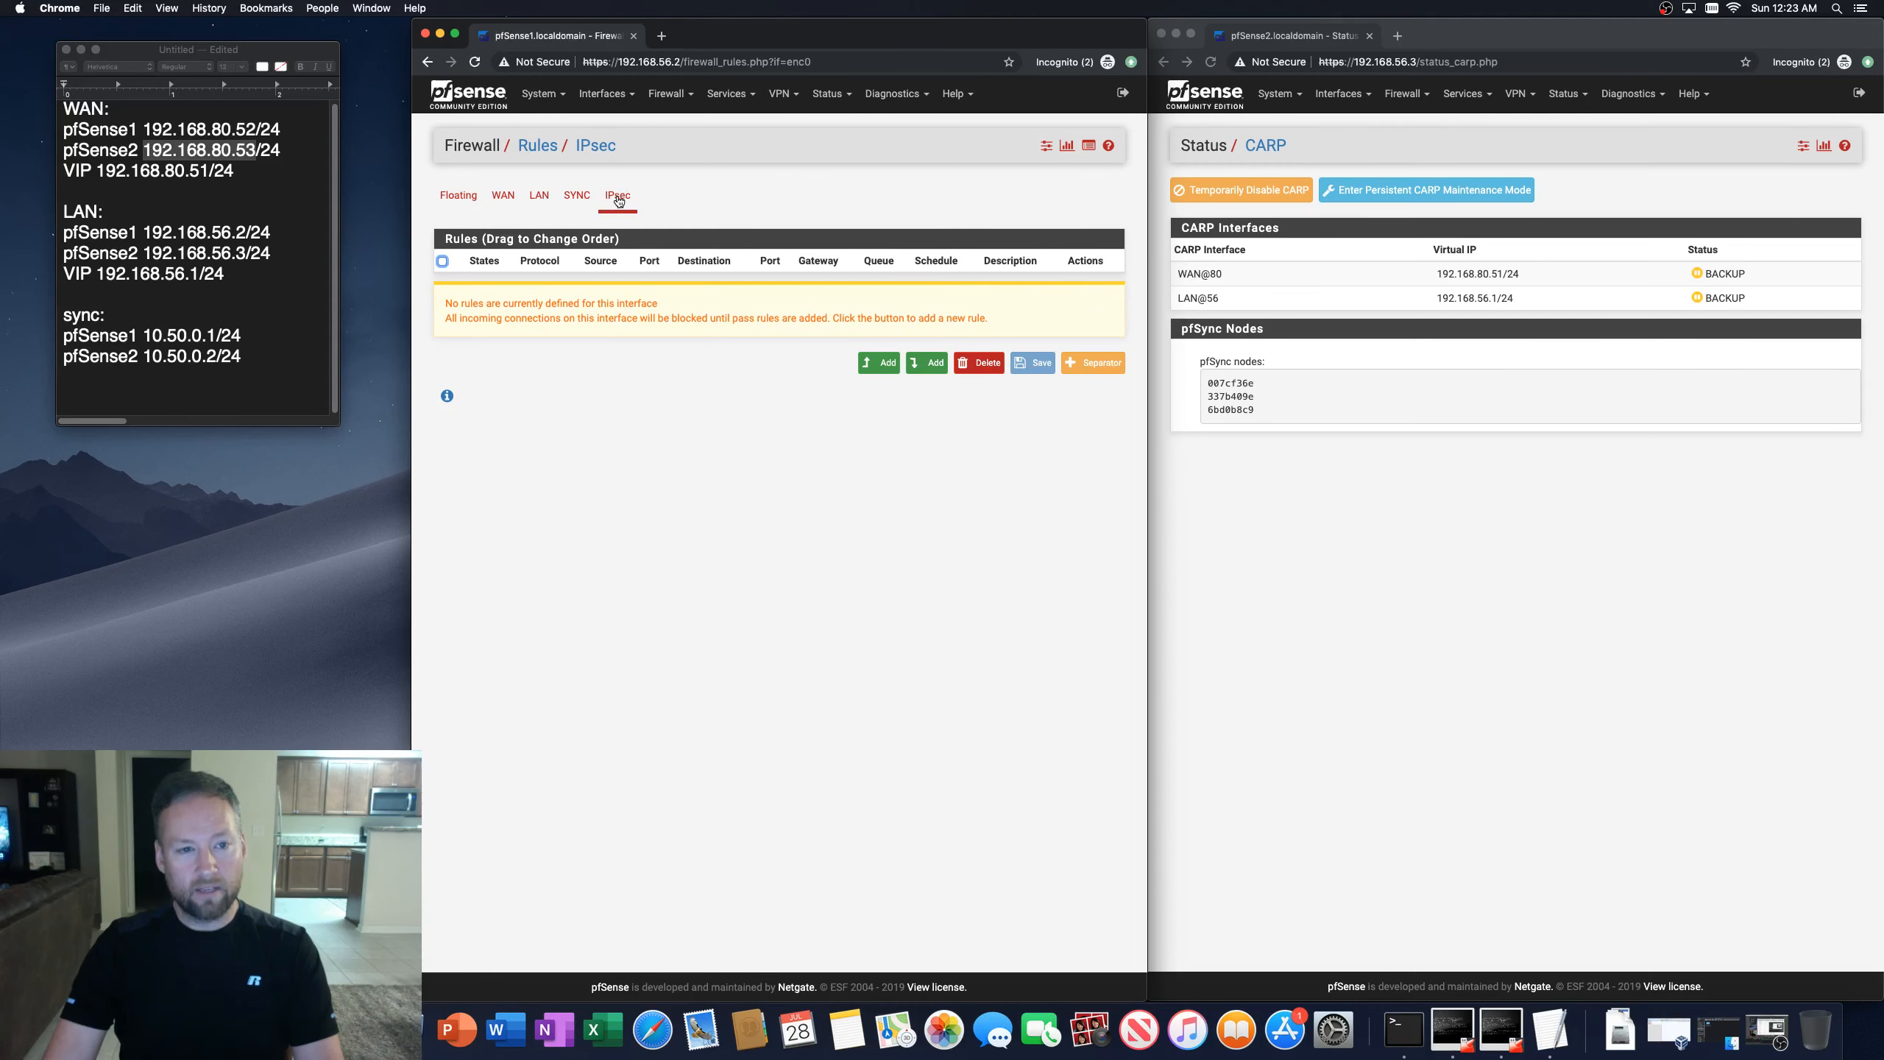
click(670, 93)
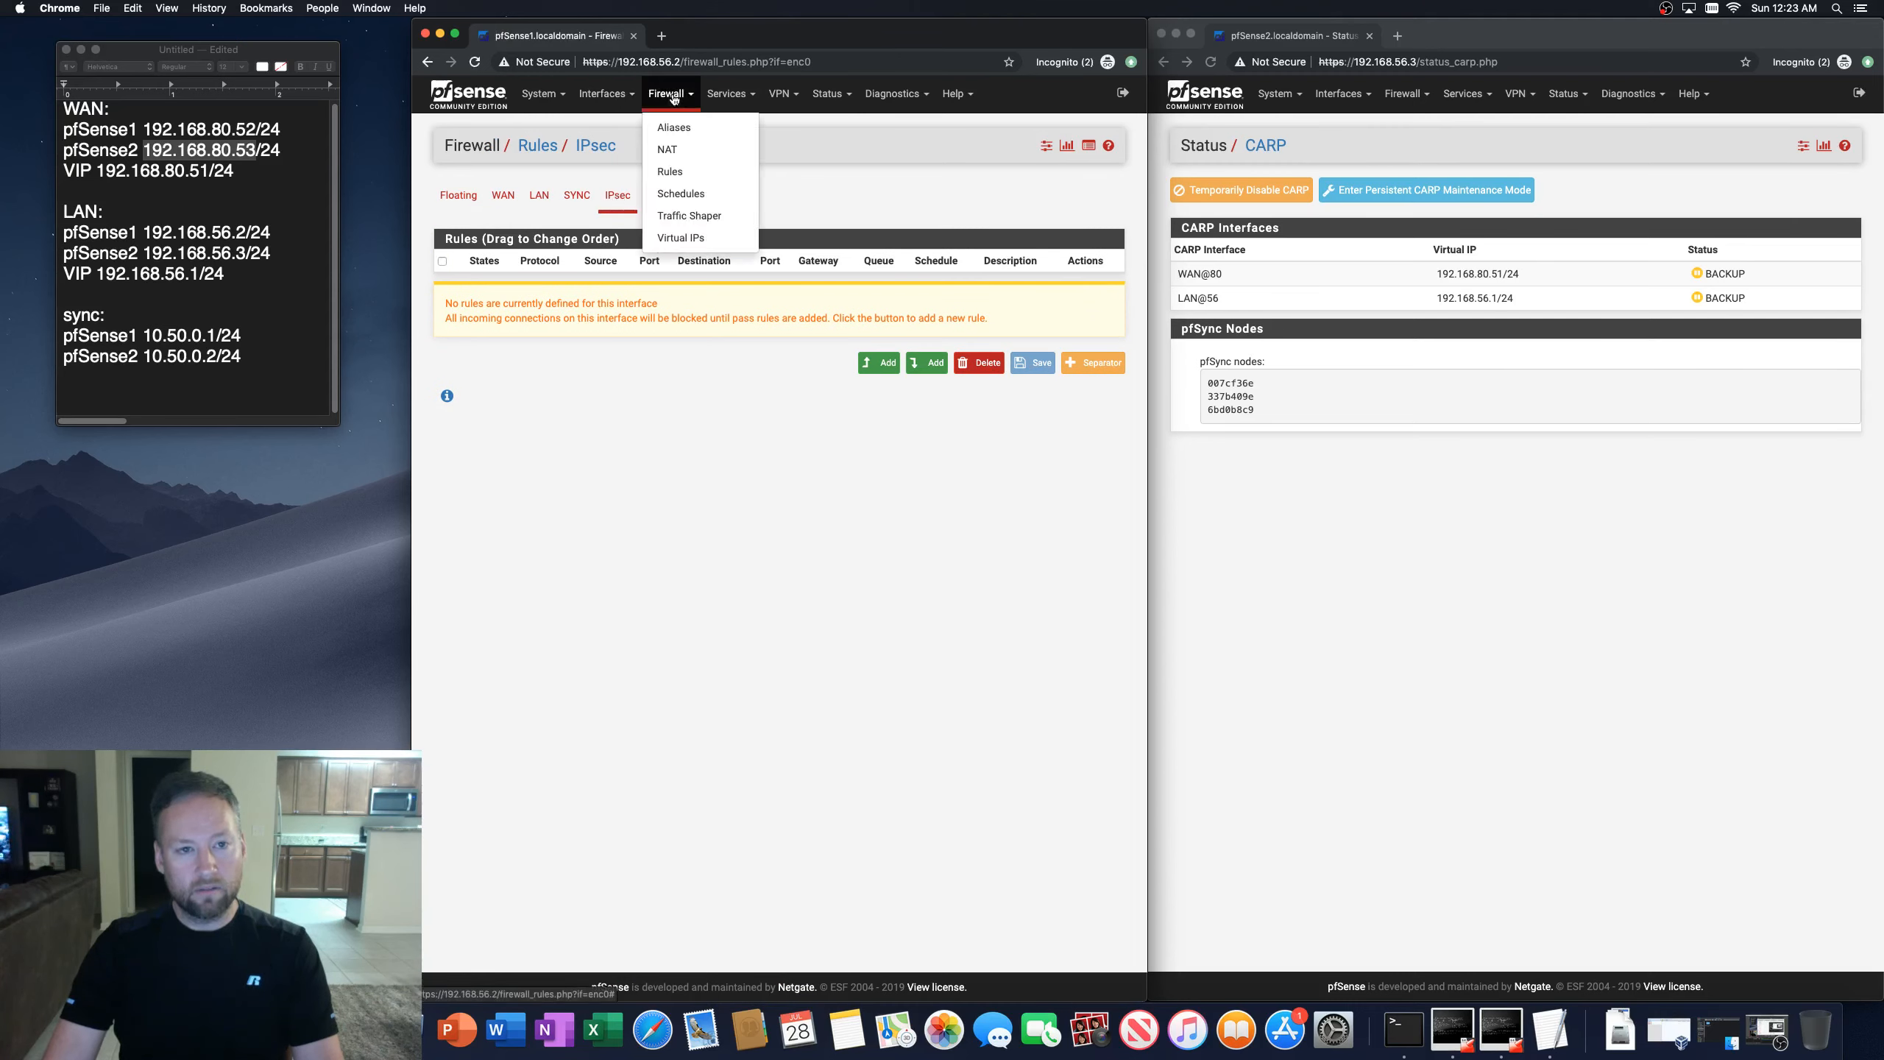
click(672, 157)
click(565, 196)
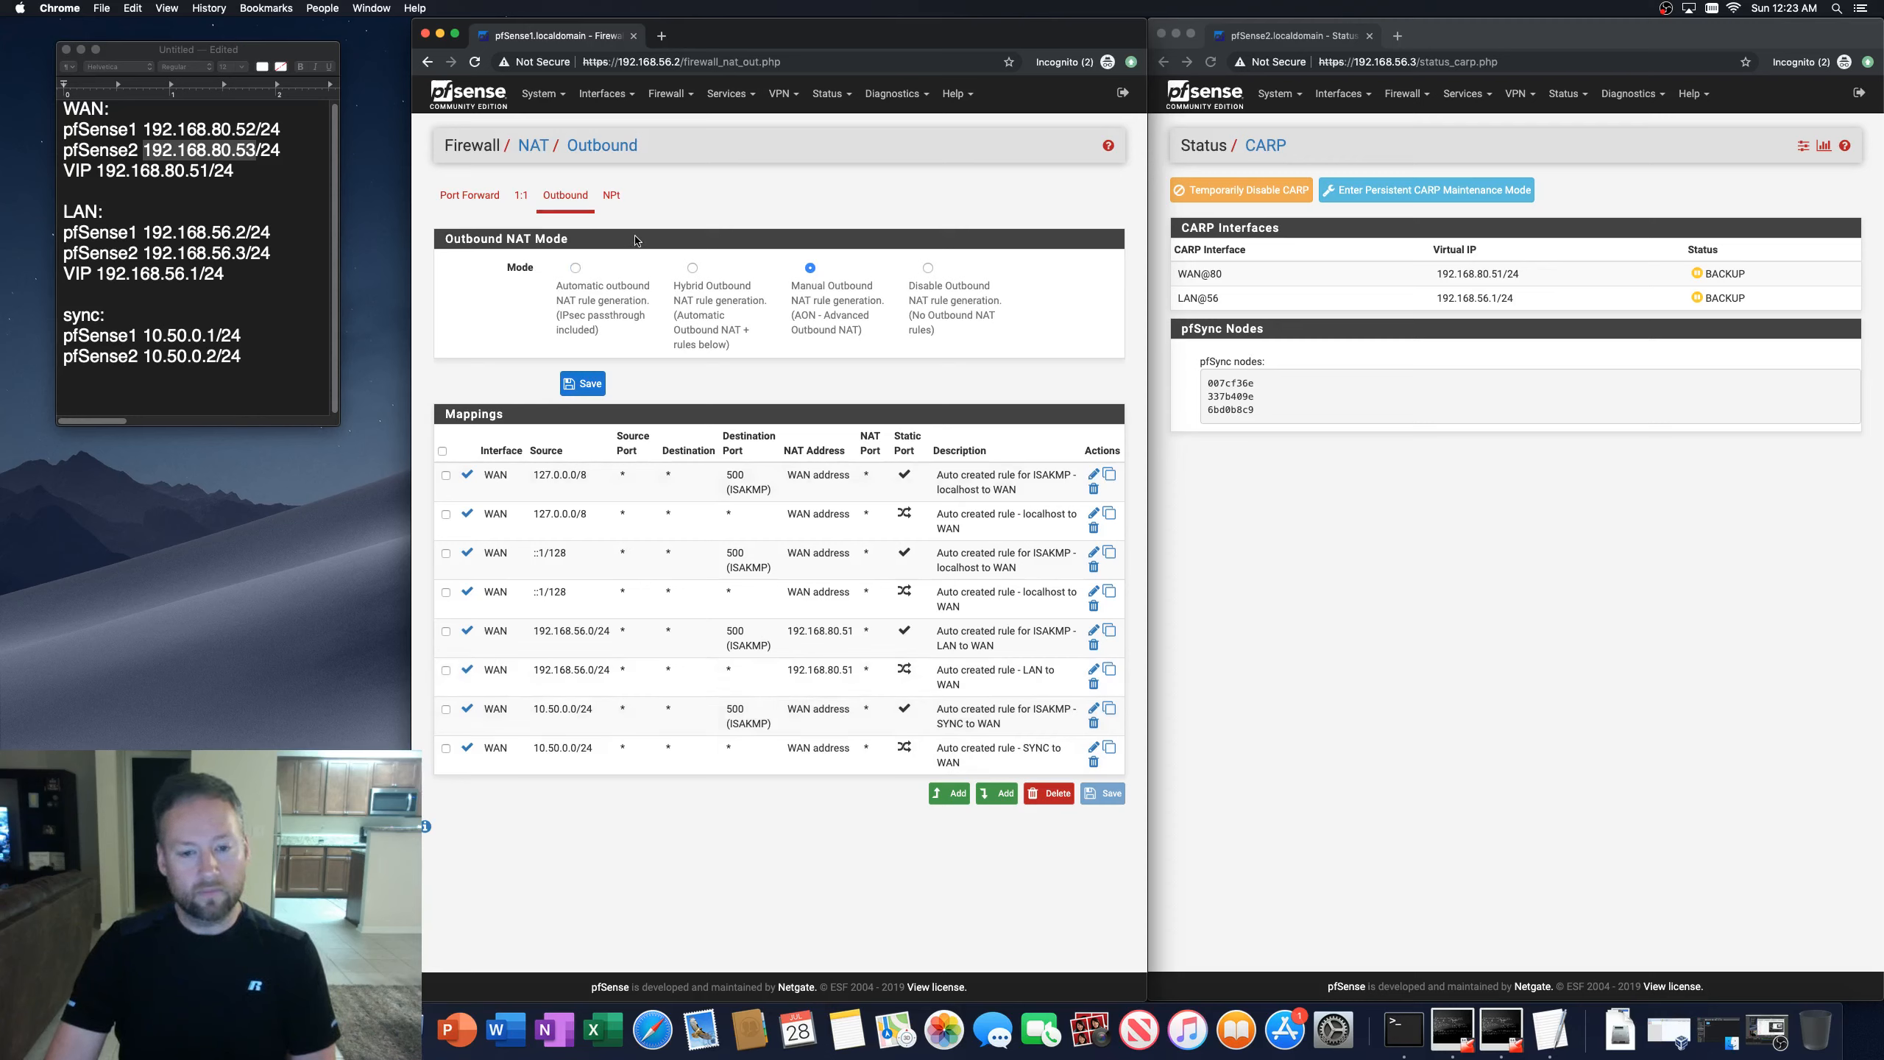
Step: Add a pass firewall rule on the IPsec interface with protocol Any and save it
click(671, 93)
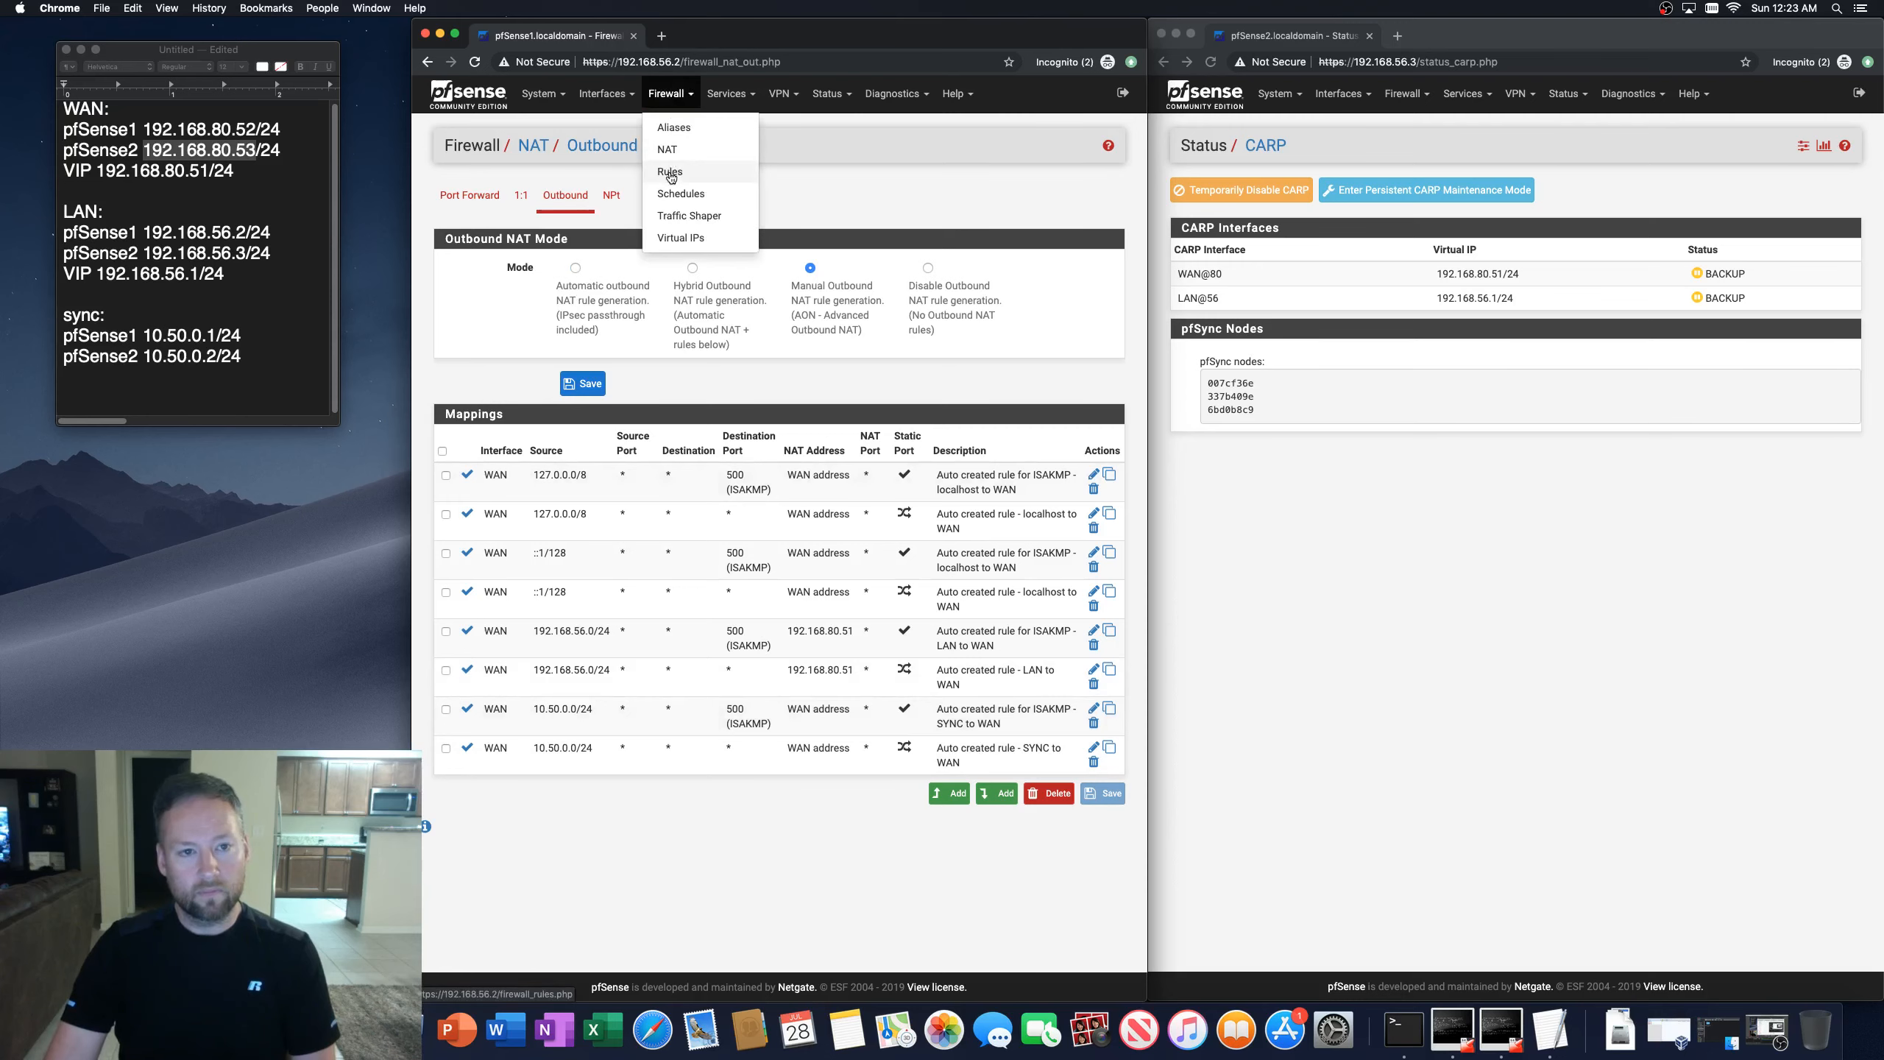
click(672, 171)
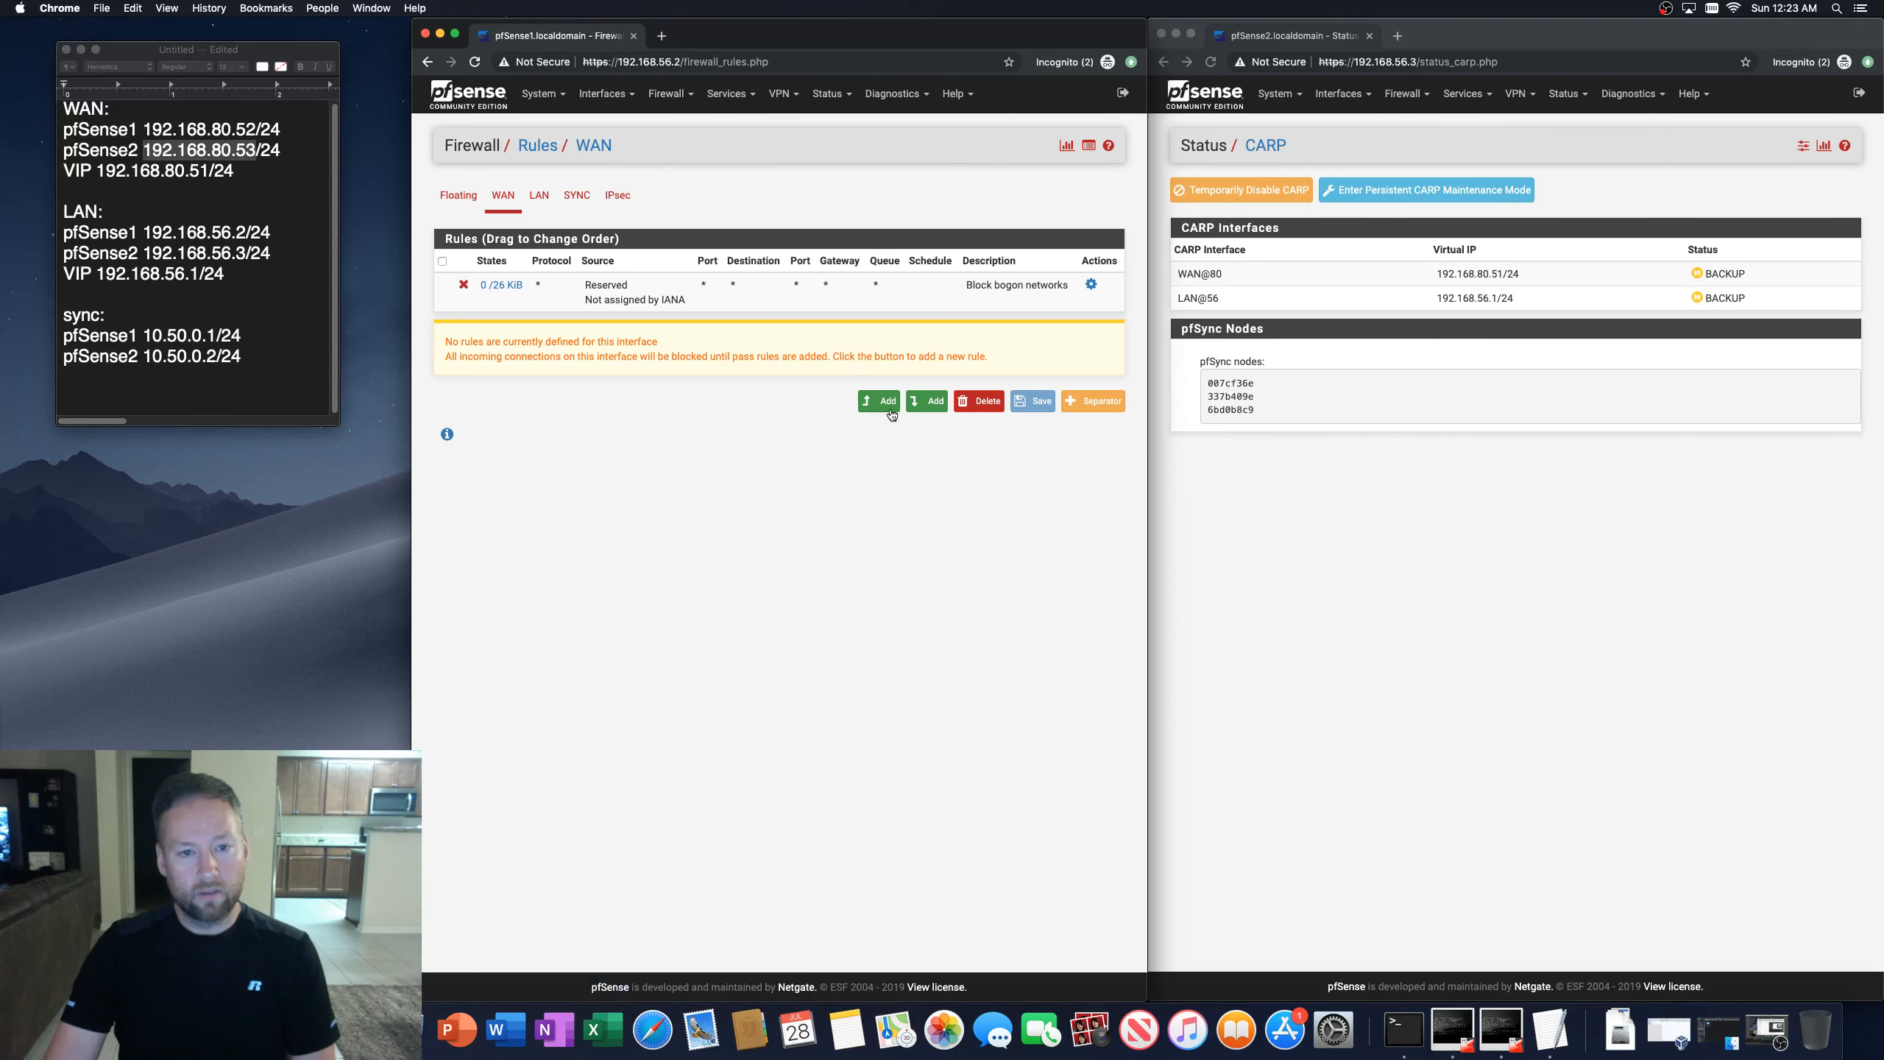
click(608, 198)
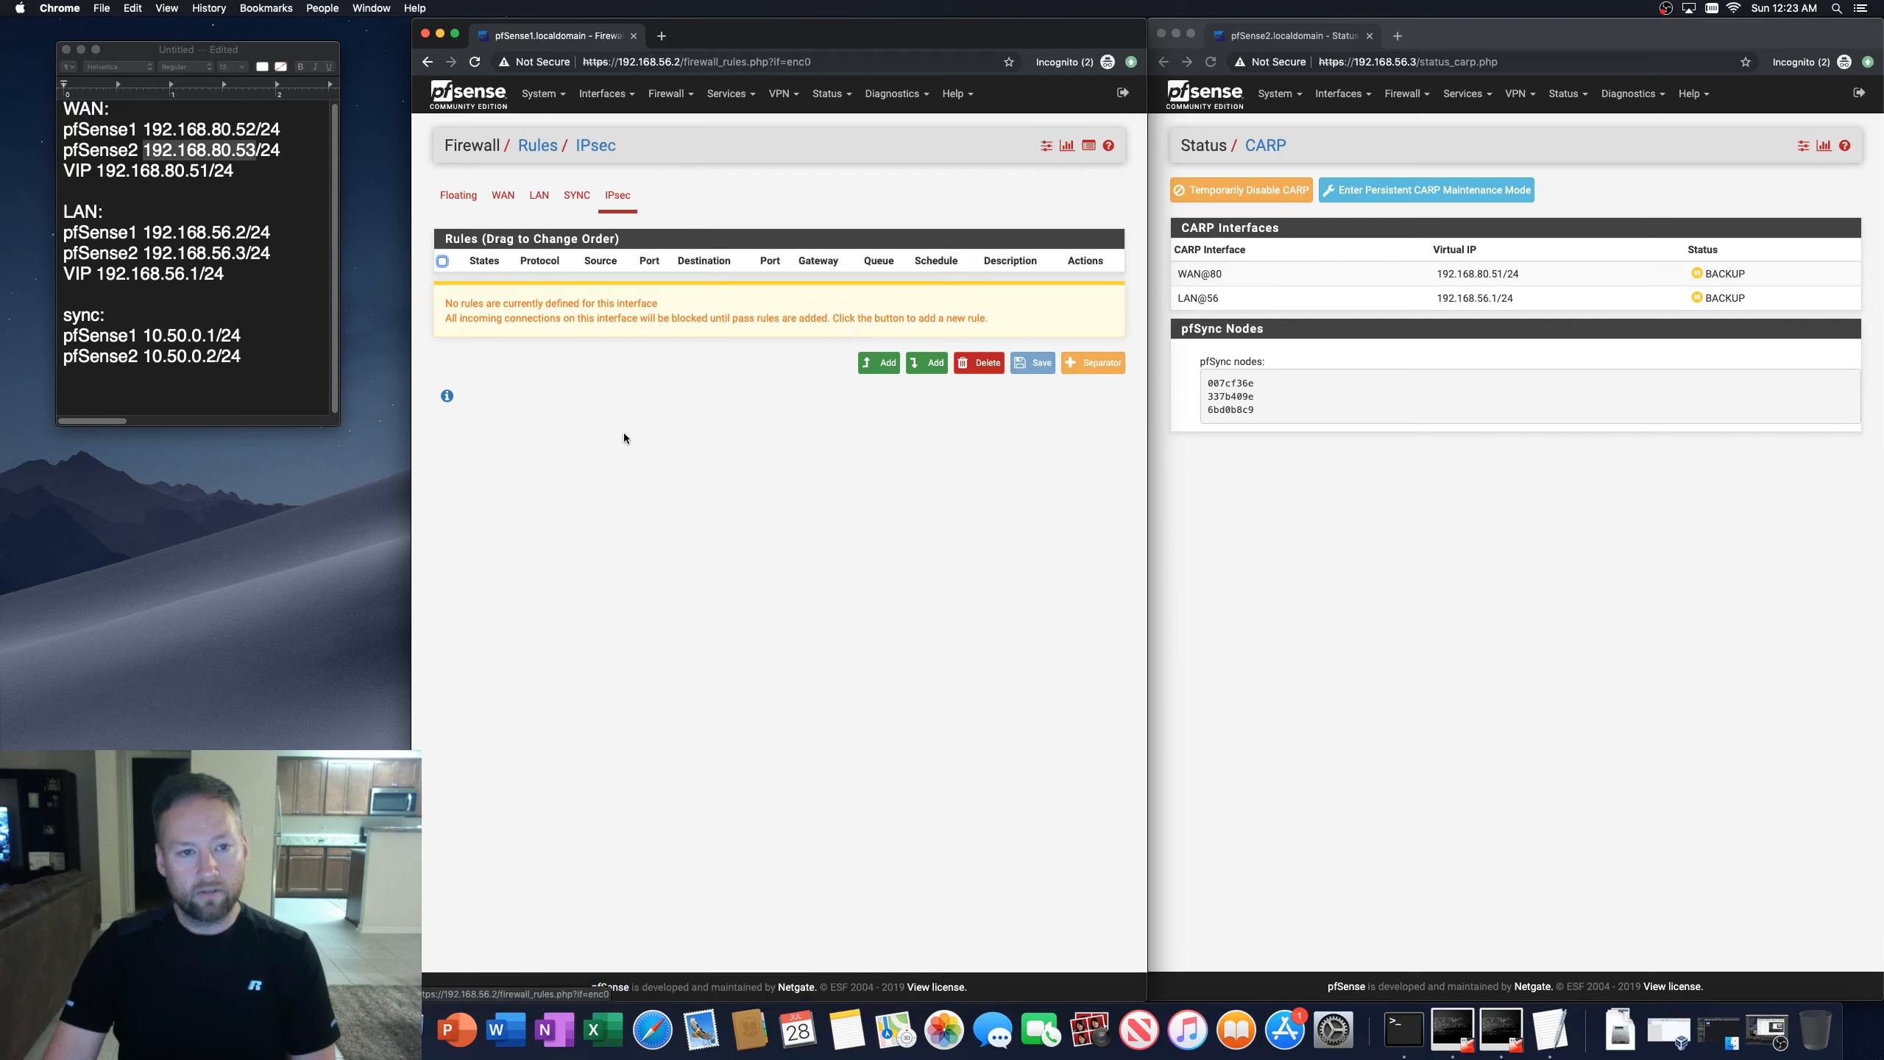
click(923, 363)
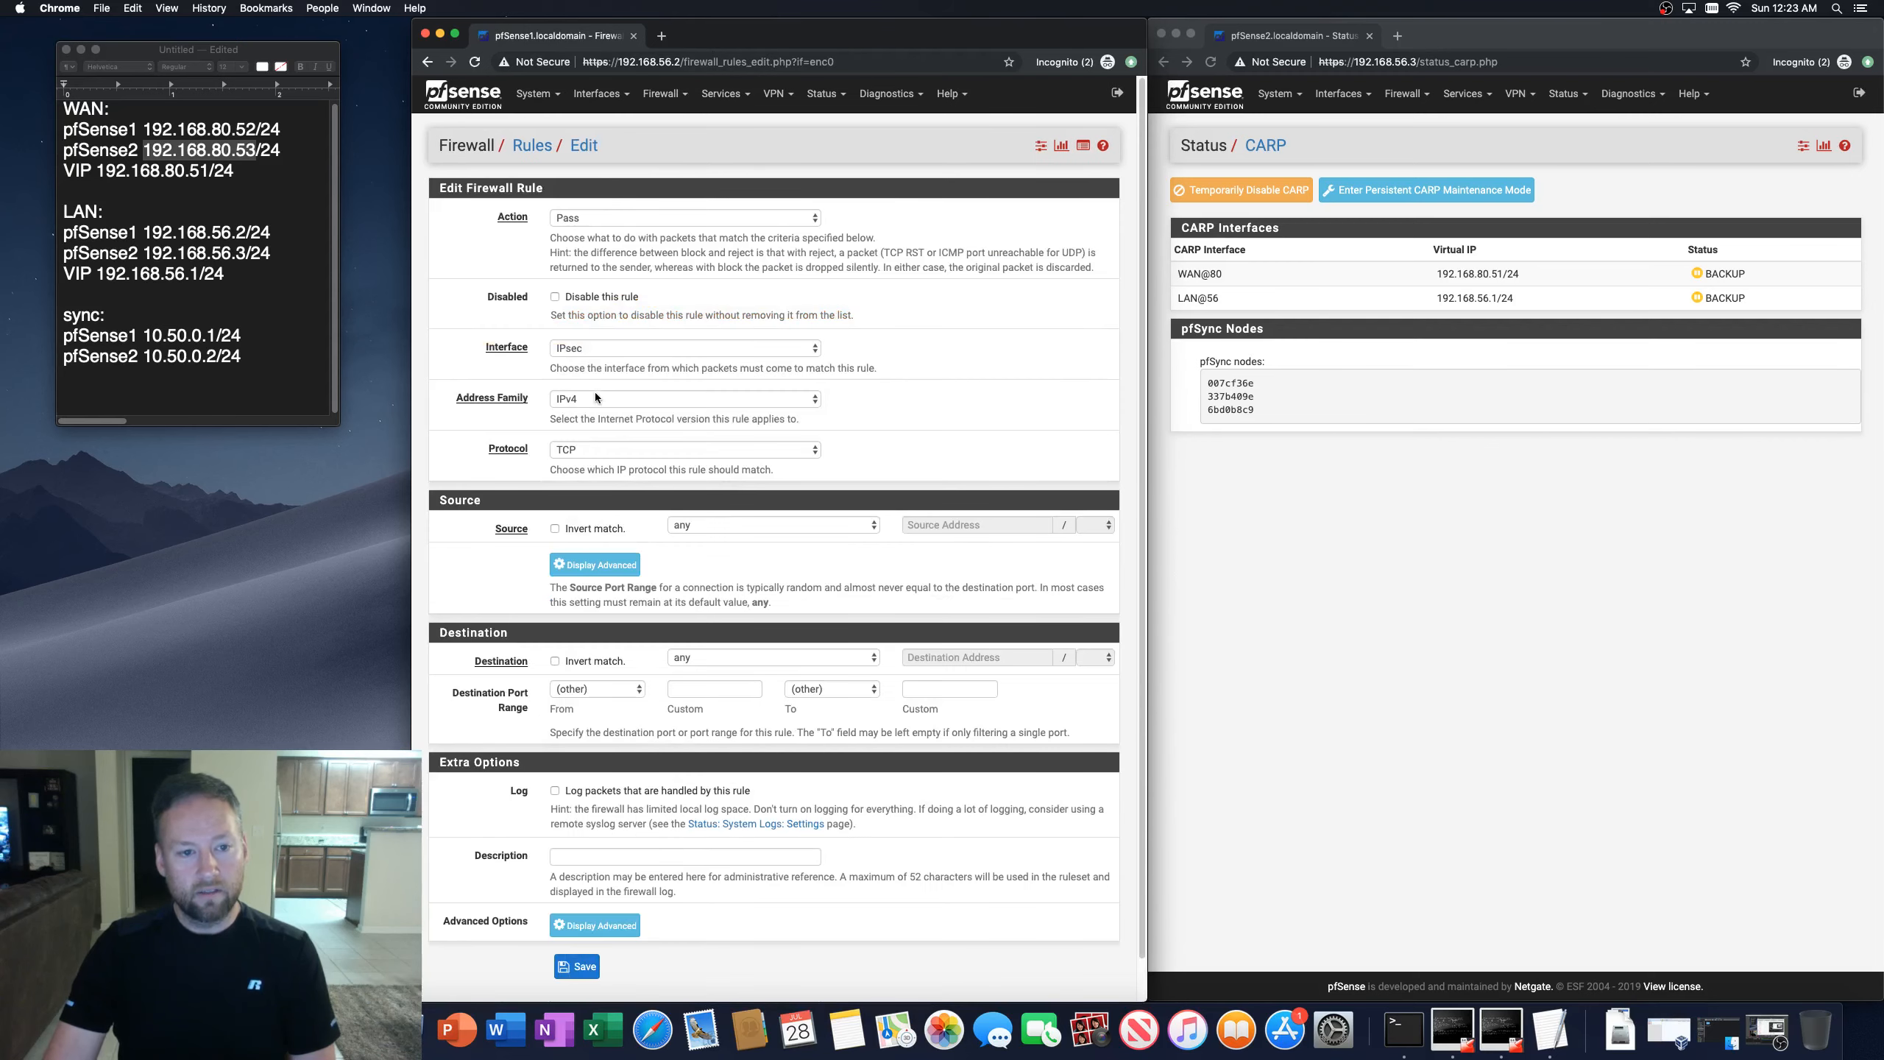
click(586, 449)
click(587, 436)
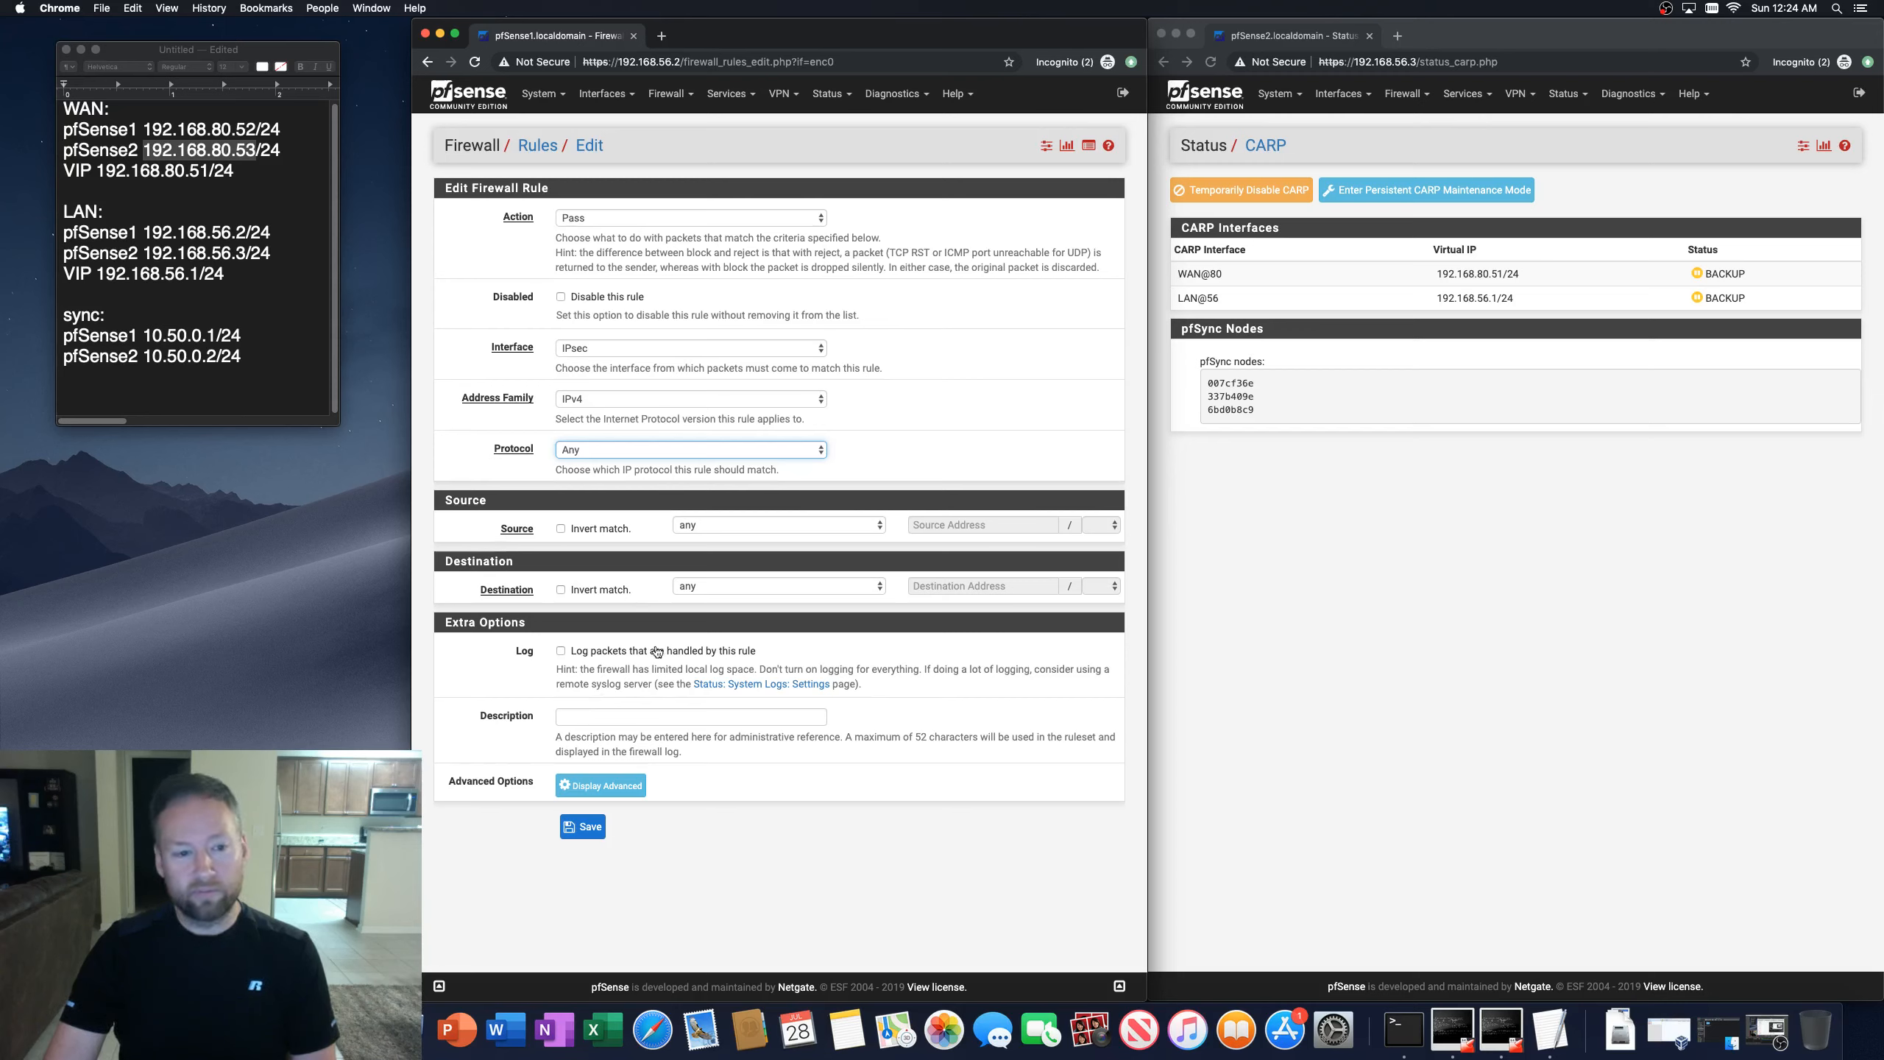
click(591, 791)
scroll(530, 813, down, 10)
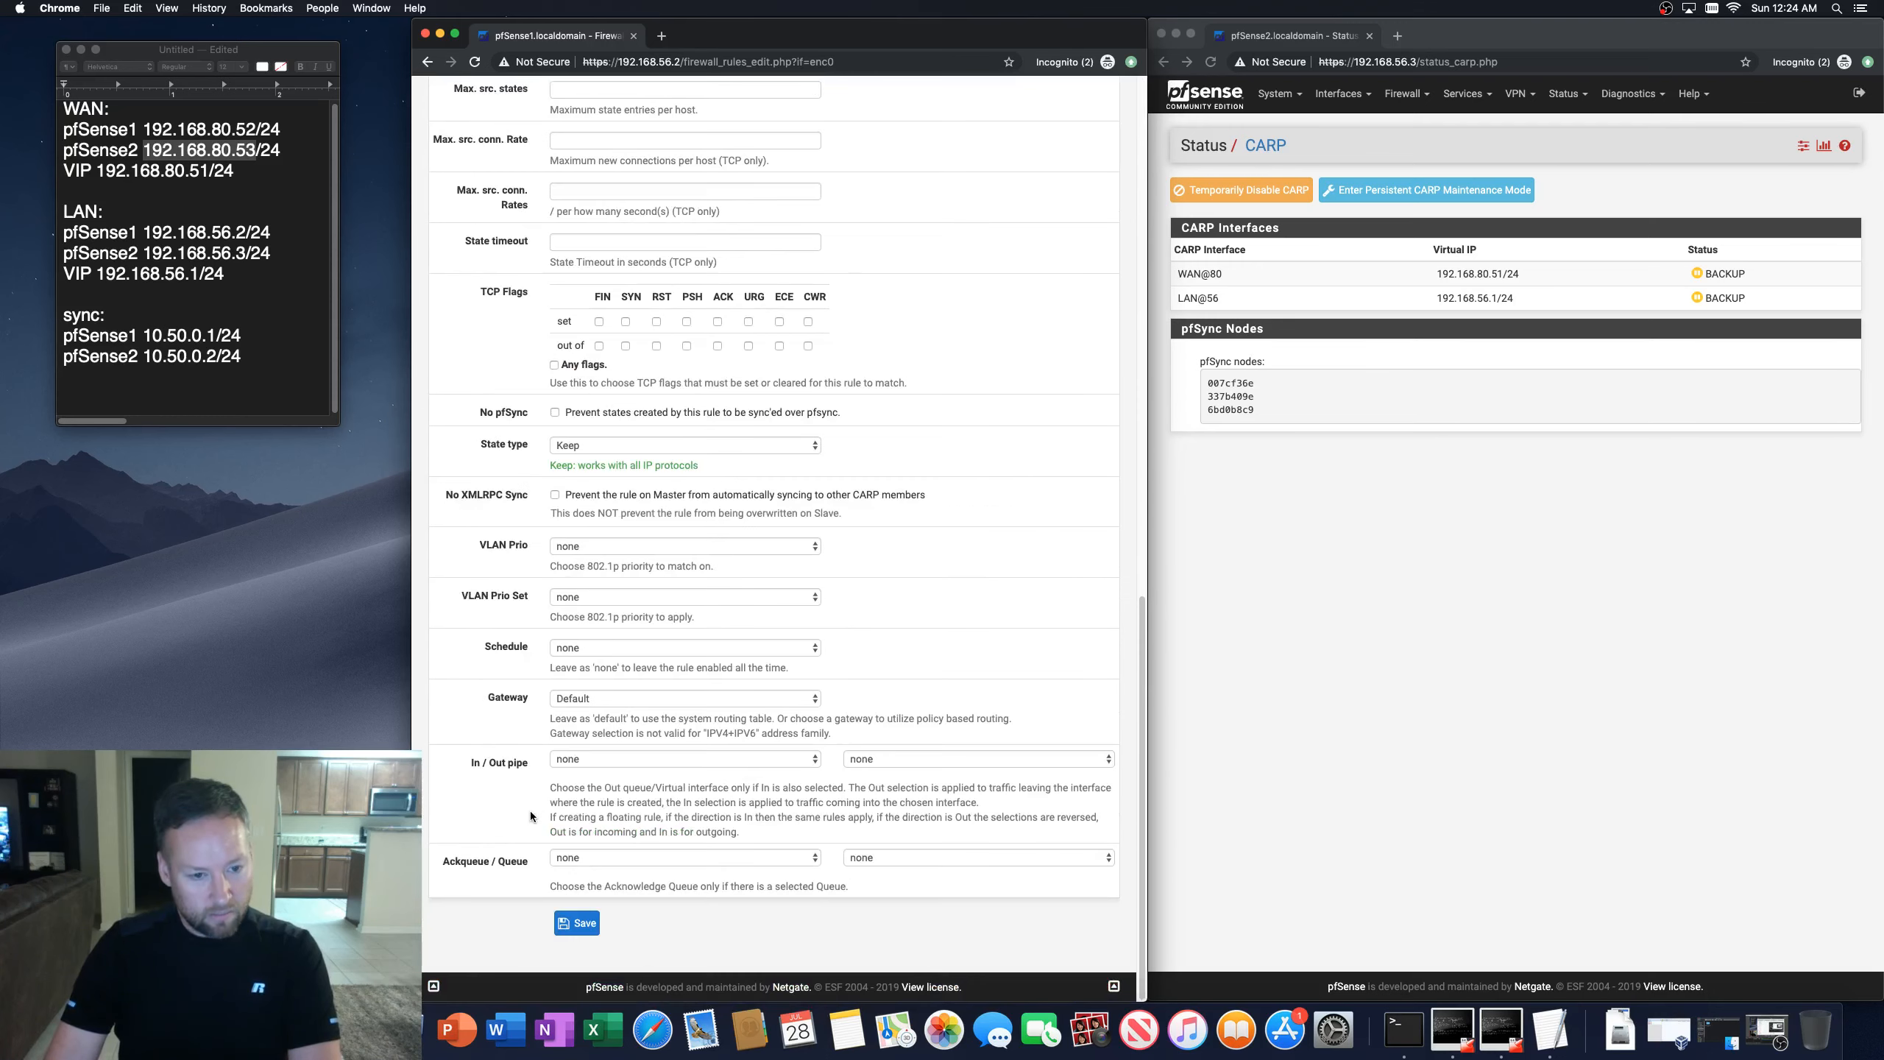
scroll(530, 812, up, 6)
scroll(530, 814, down, 8)
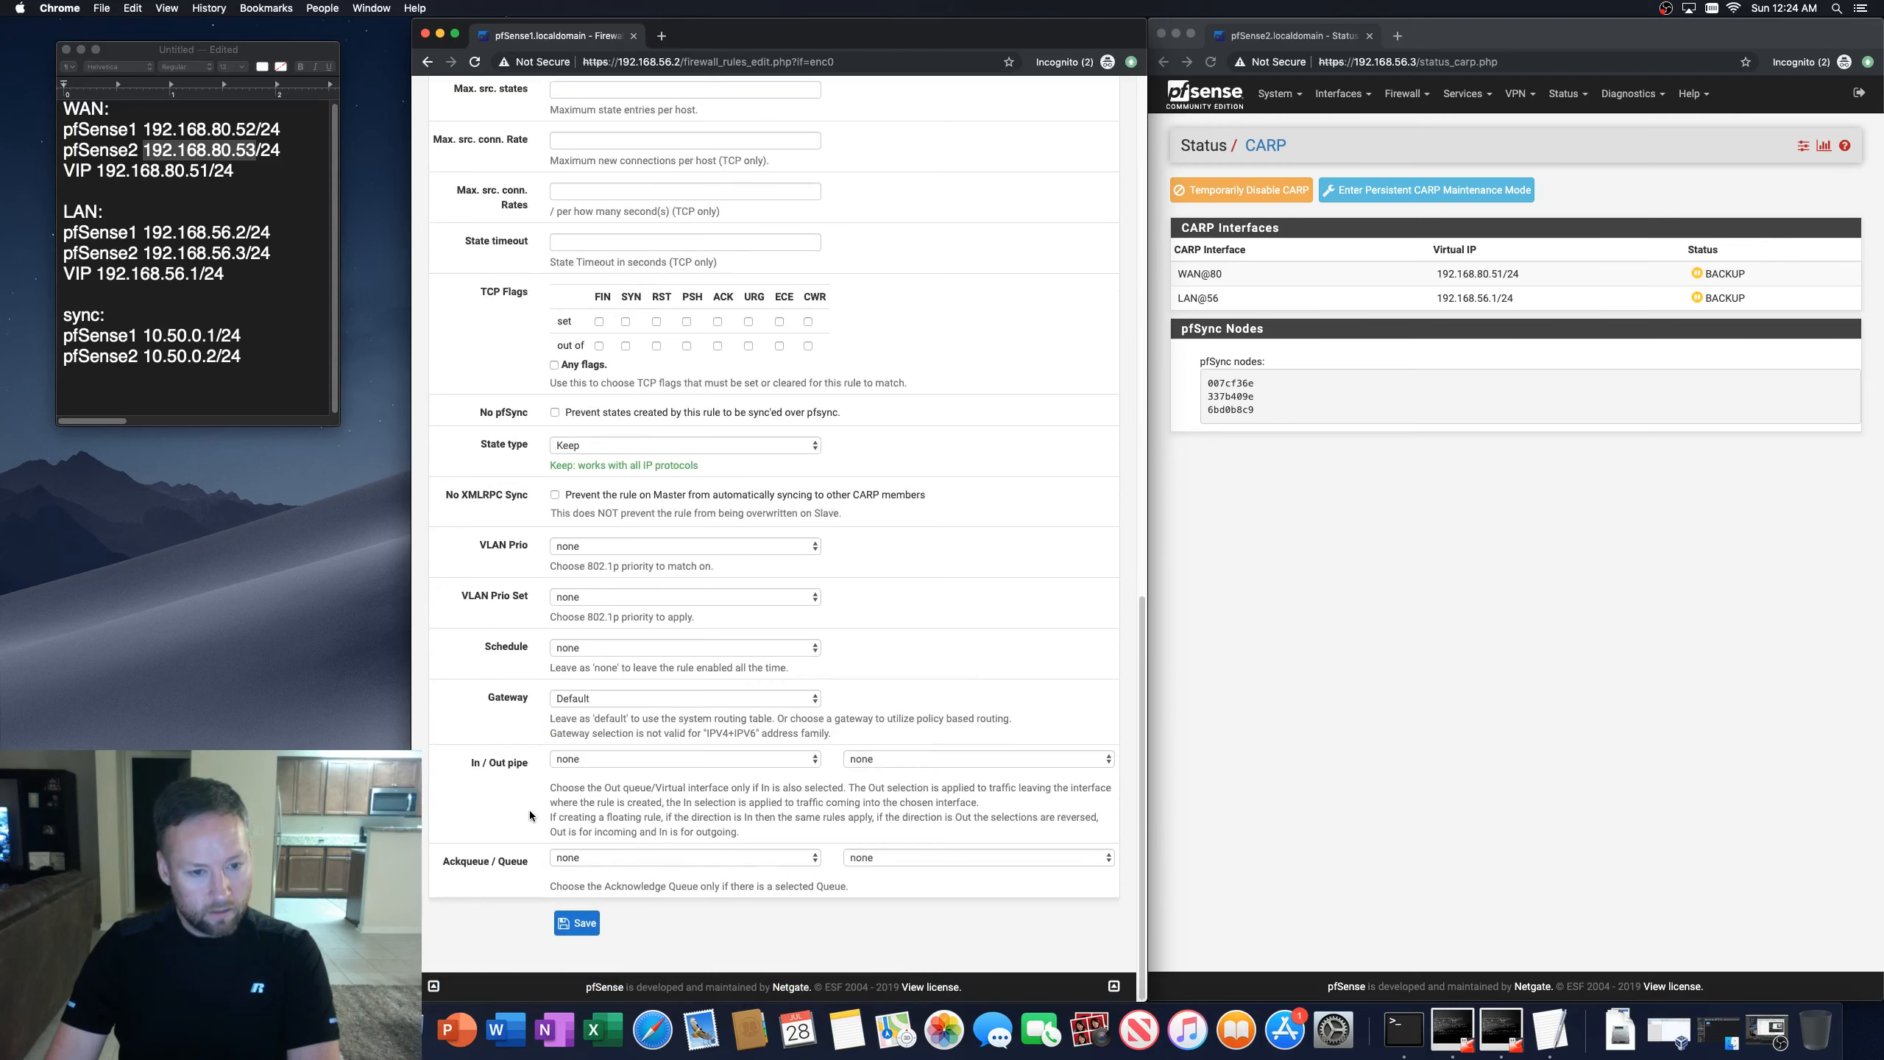
scroll(530, 812, up, 7)
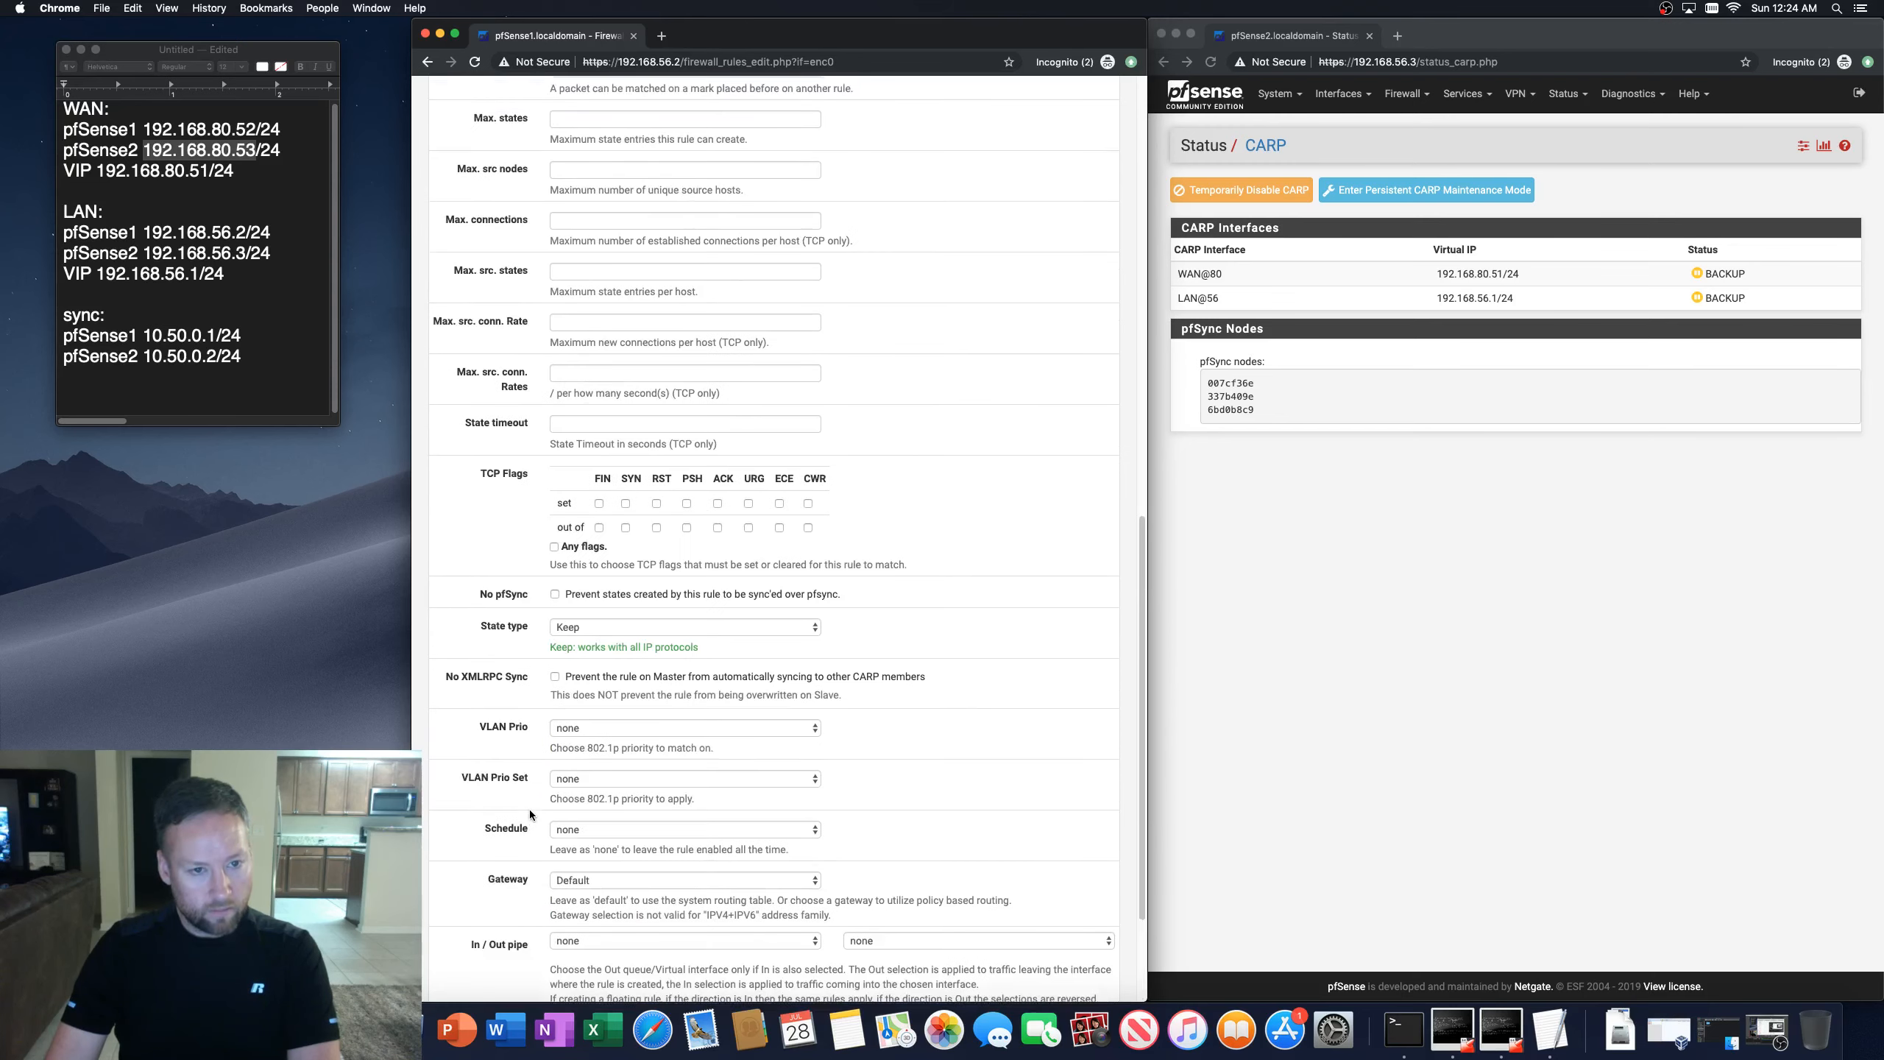
scroll(530, 812, up, 8)
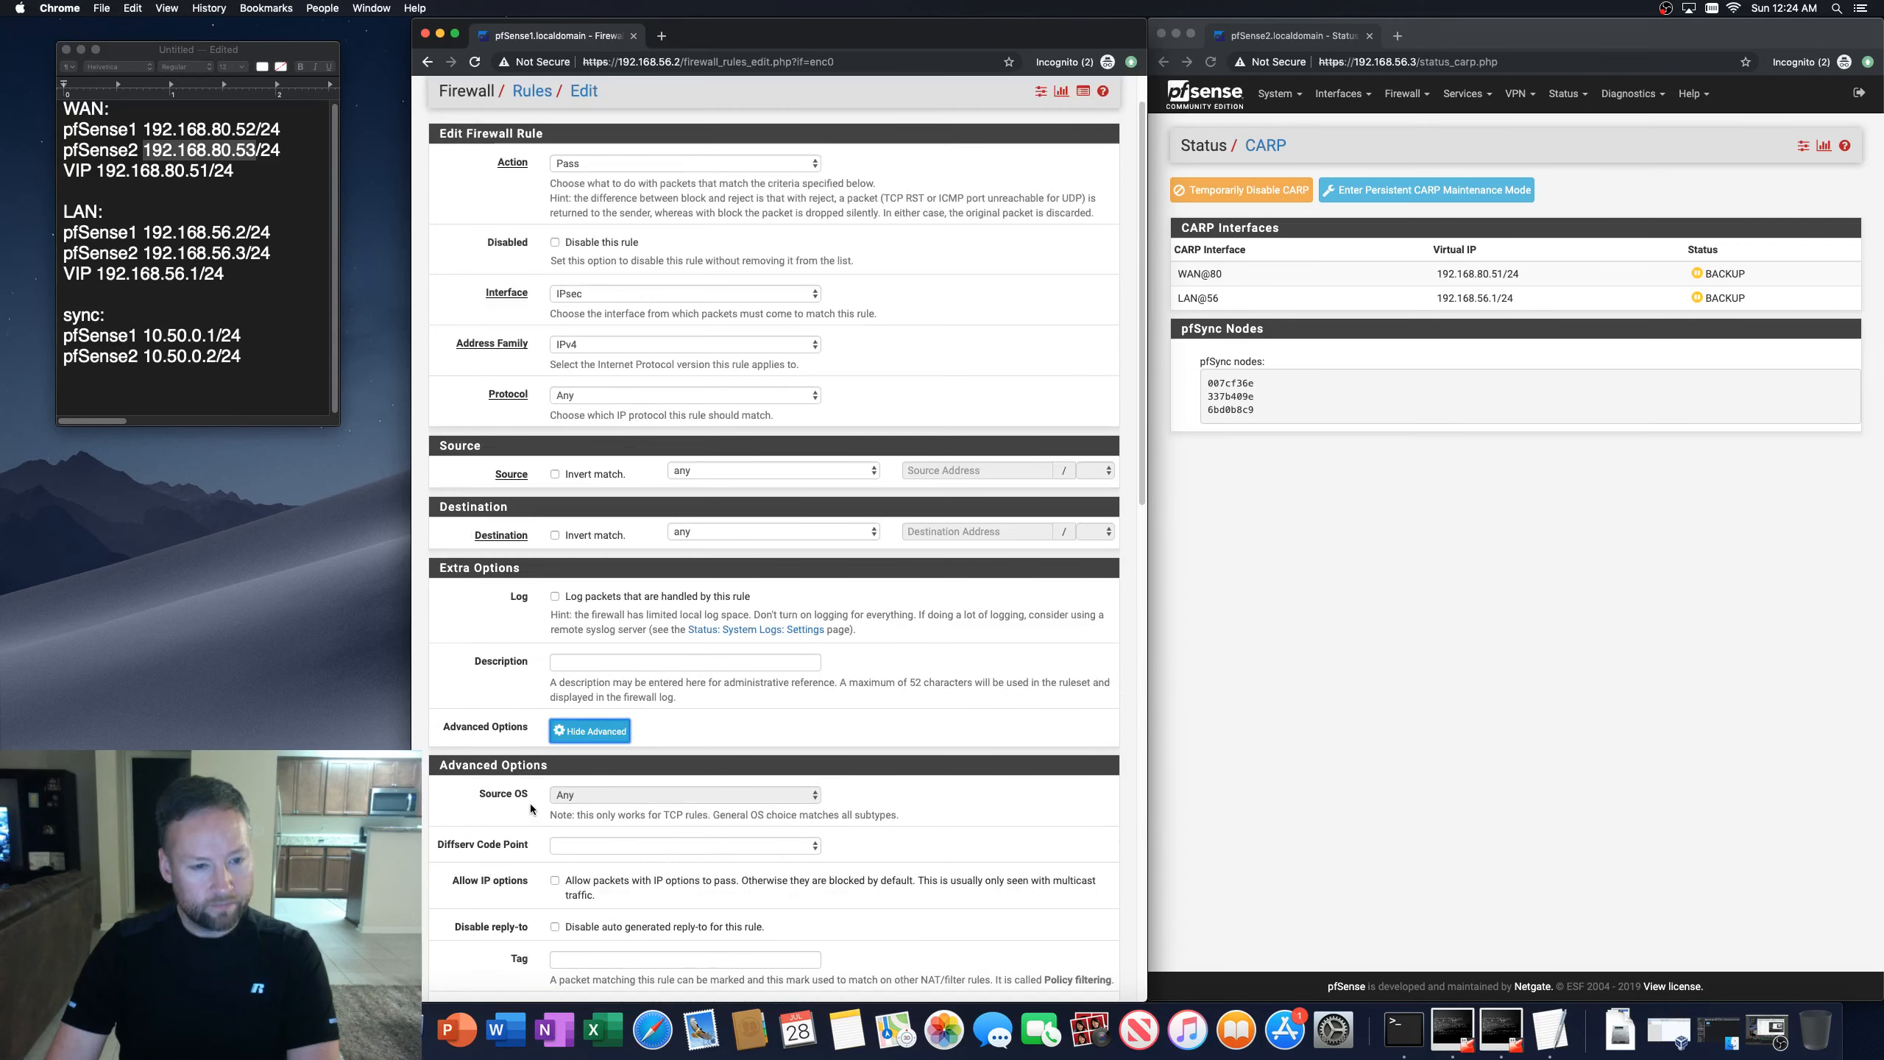
scroll(530, 804, down, 15)
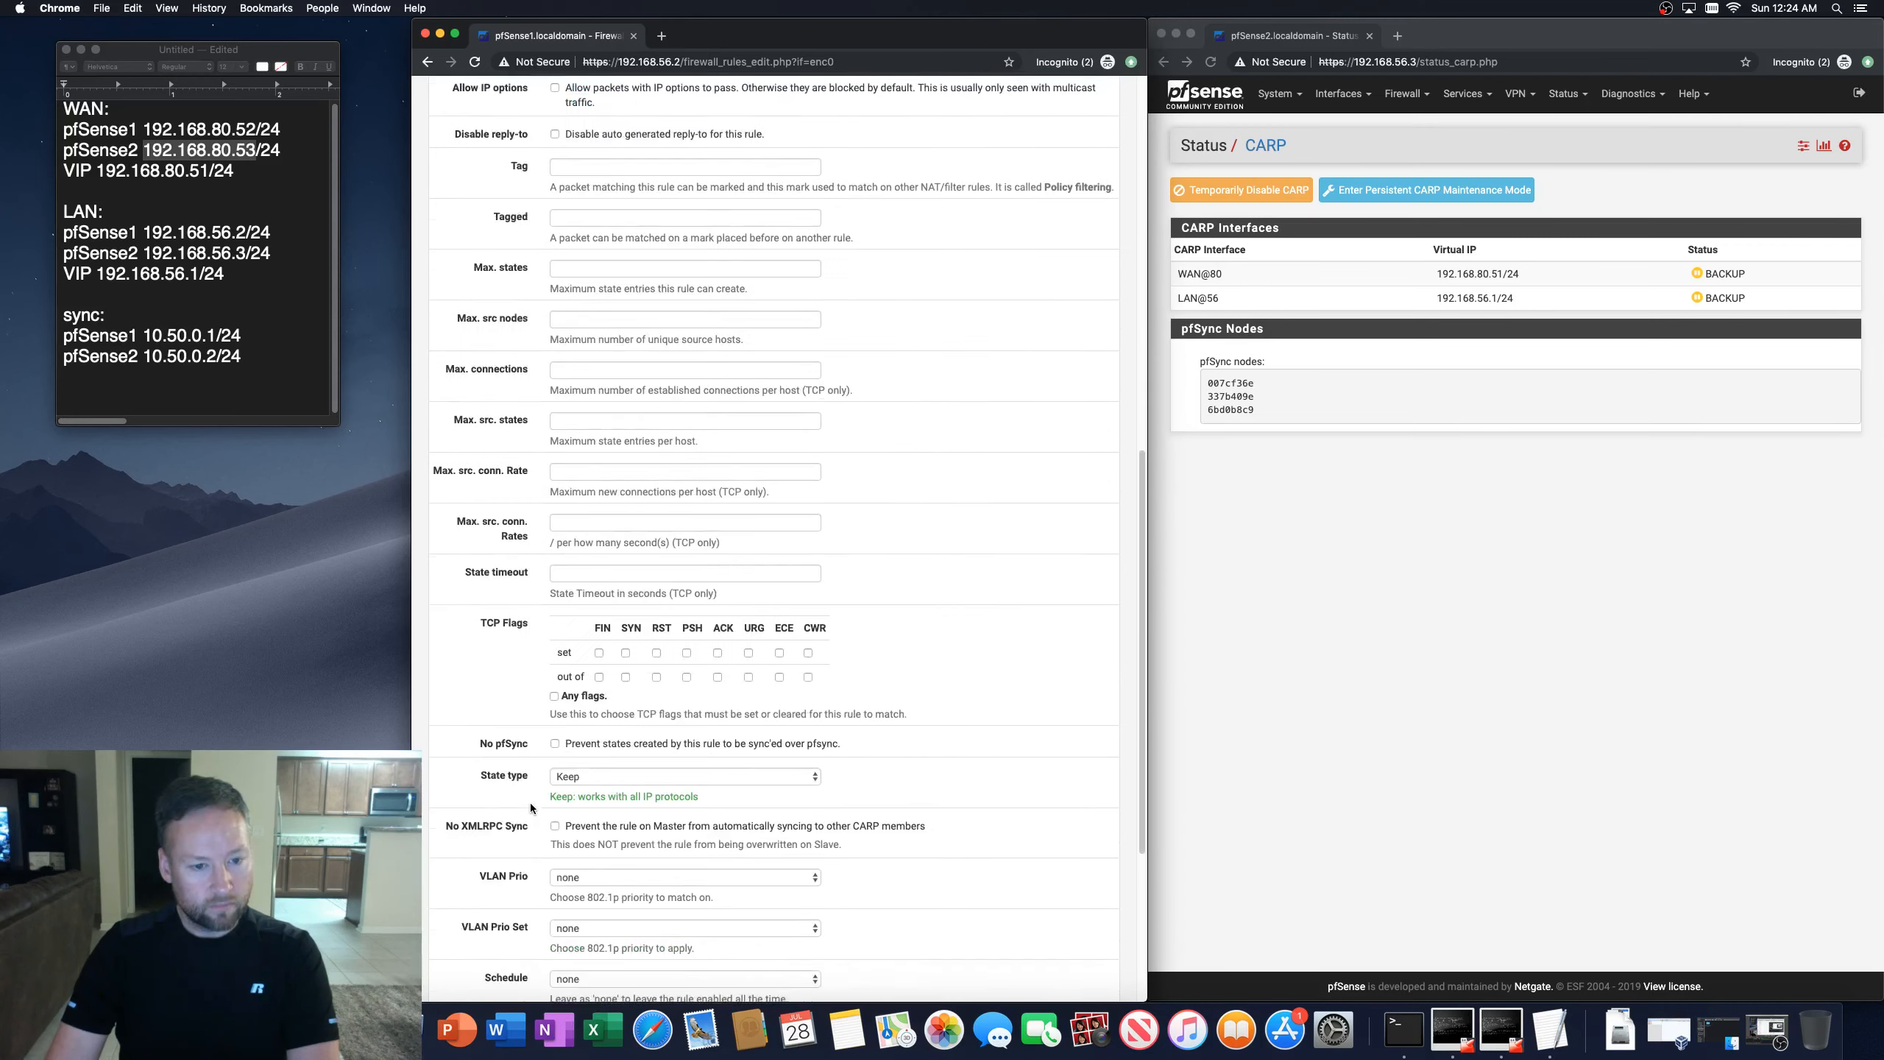
click(583, 922)
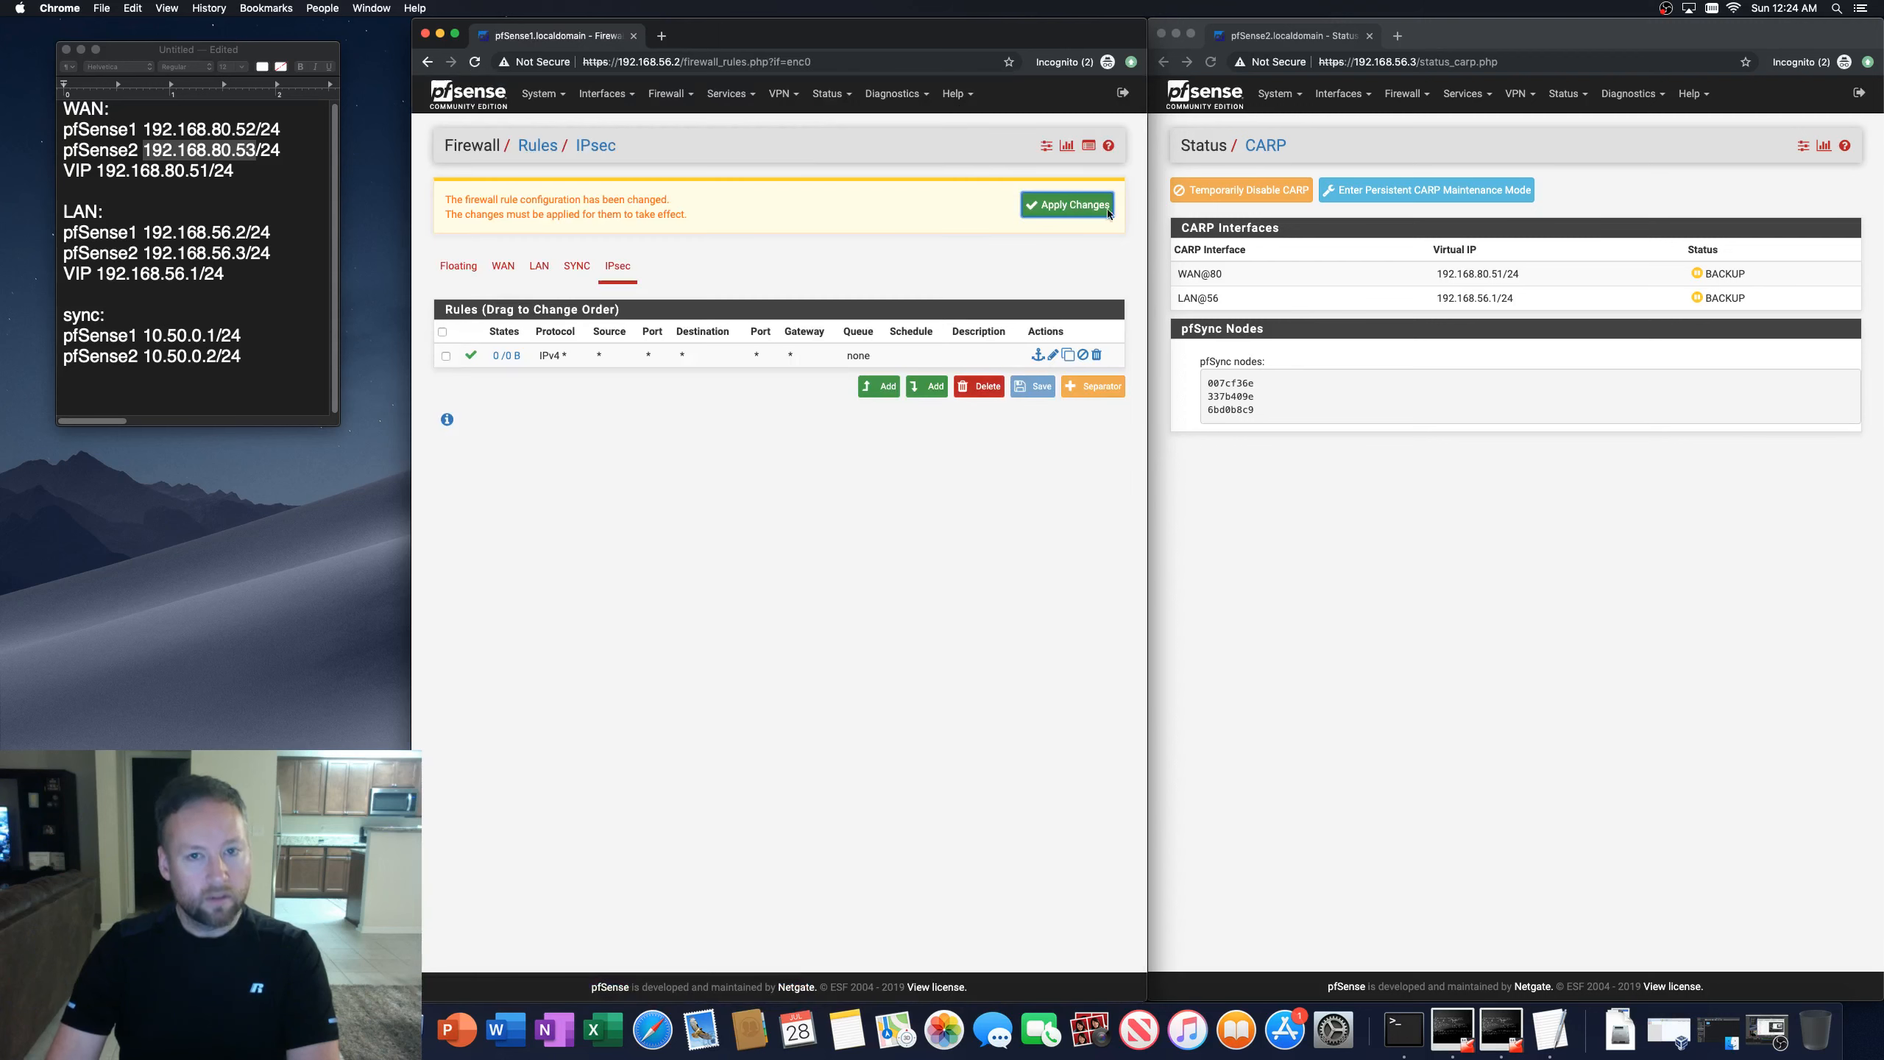
Step: Review the outbound NAT mappings and the IPsec tunnel list on the first firewall
click(667, 94)
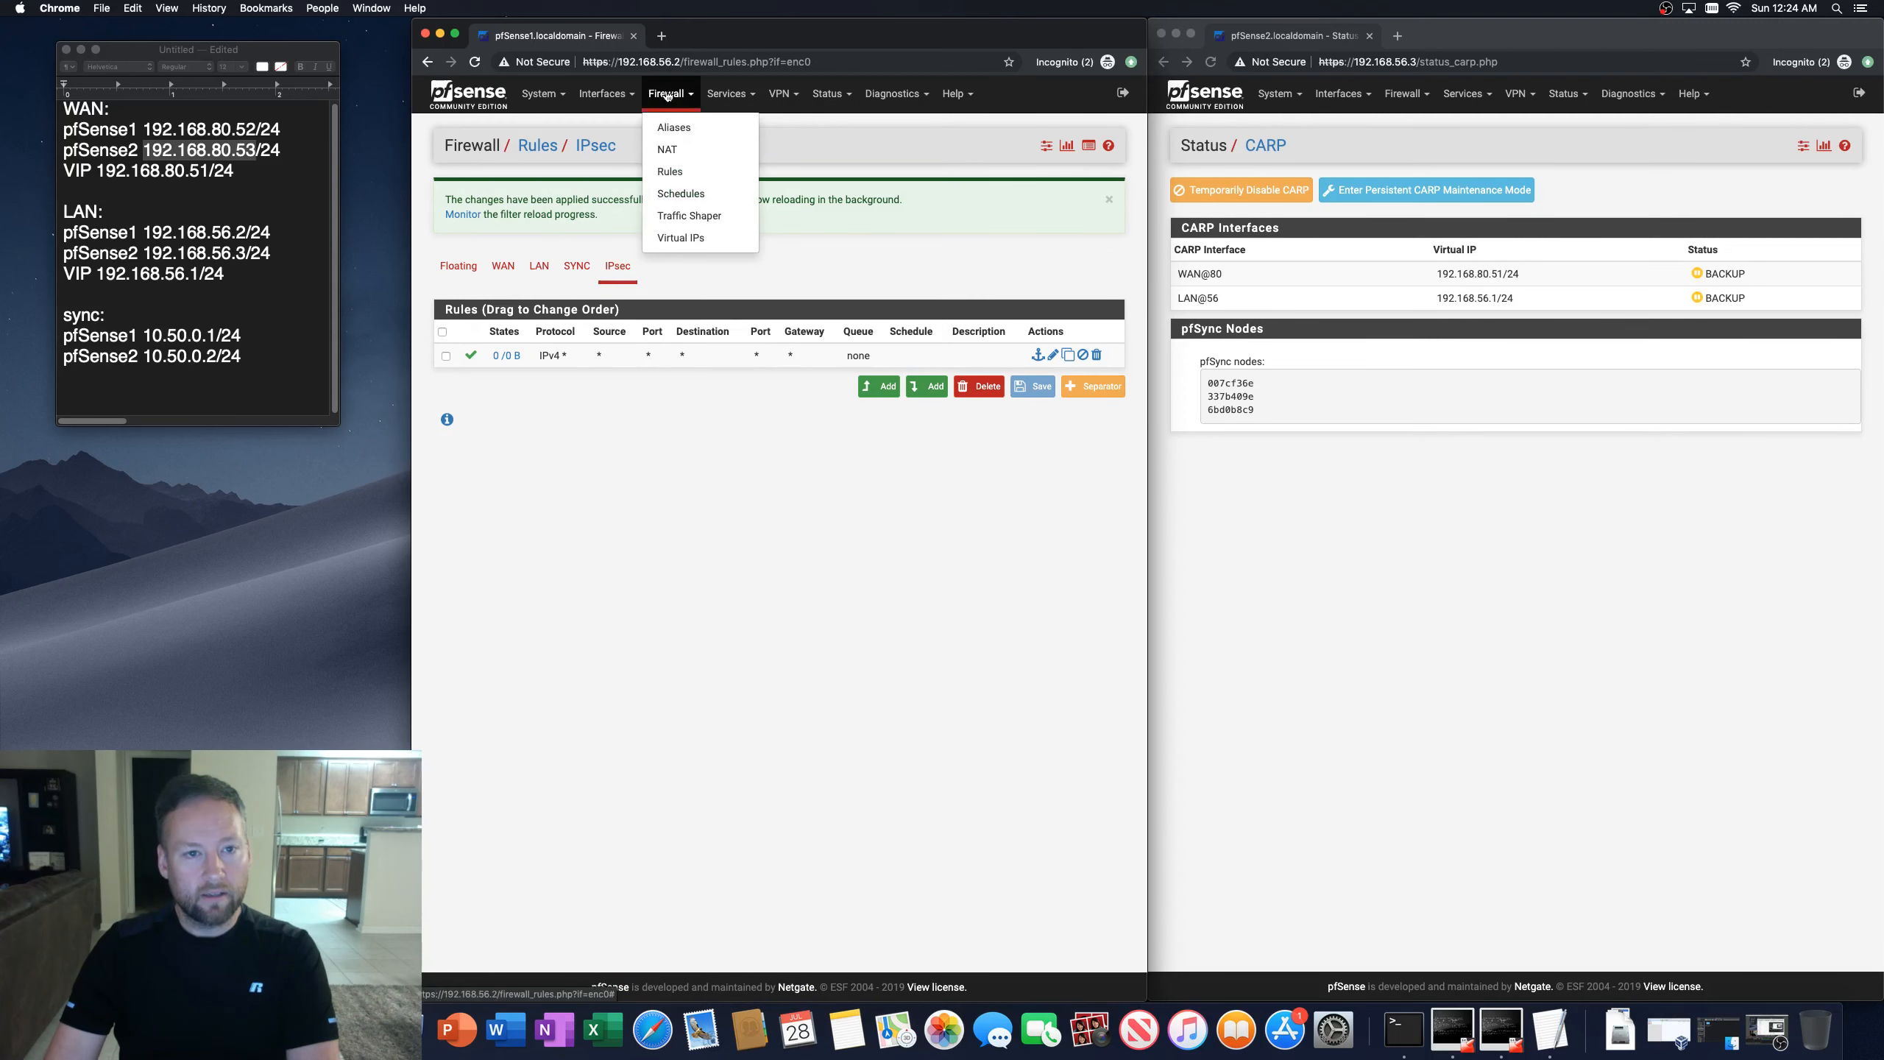
click(666, 149)
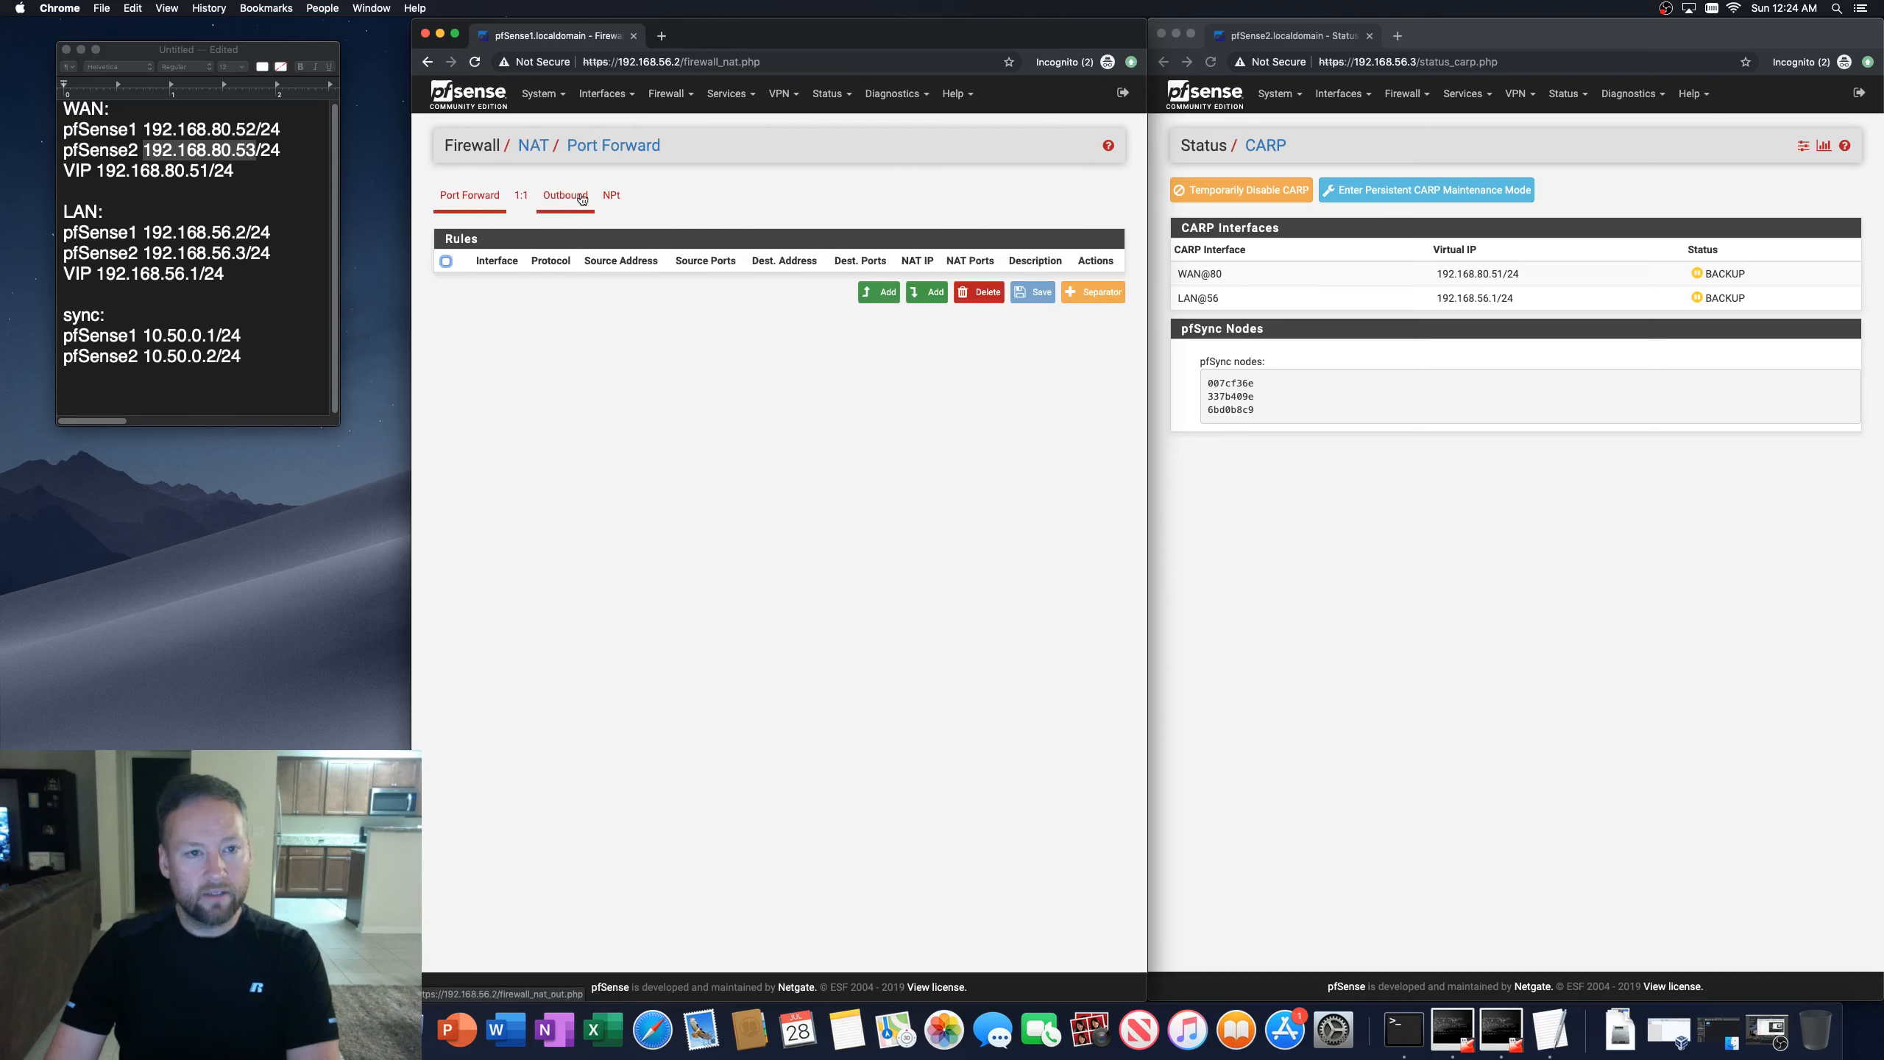
click(570, 195)
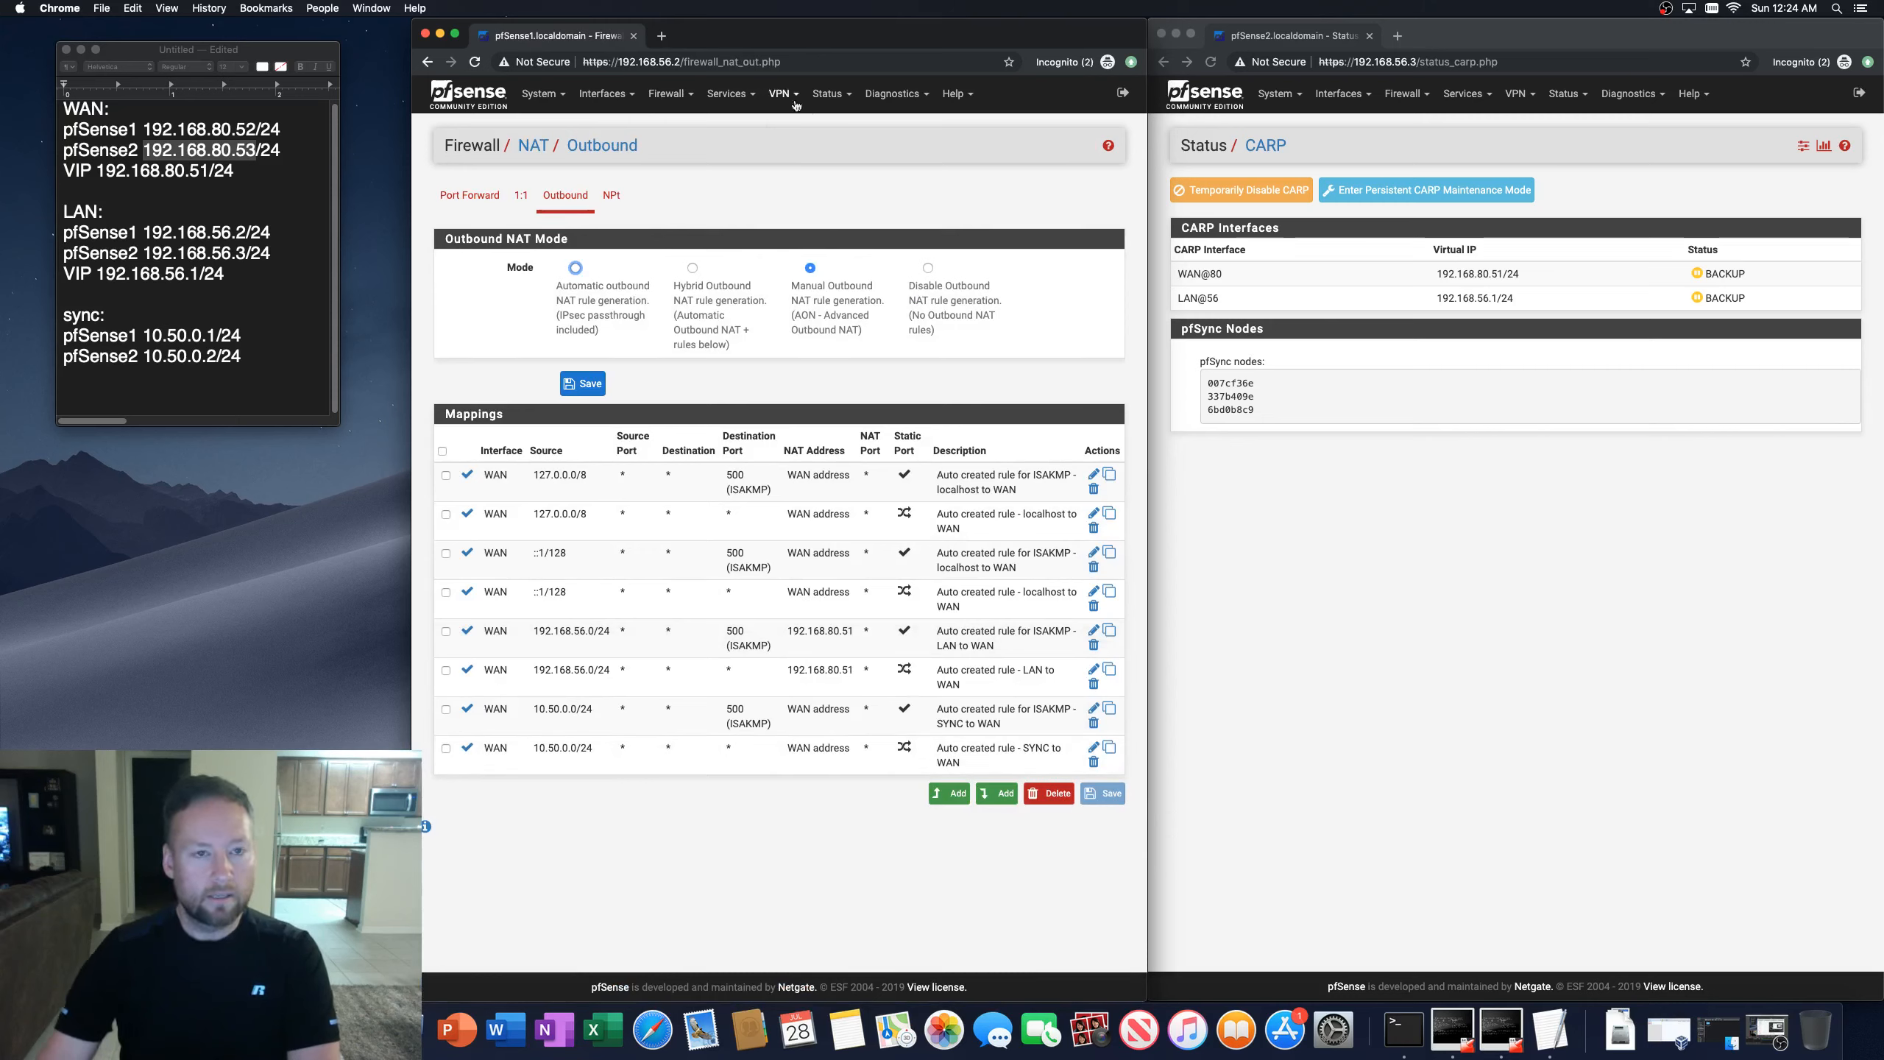
click(670, 95)
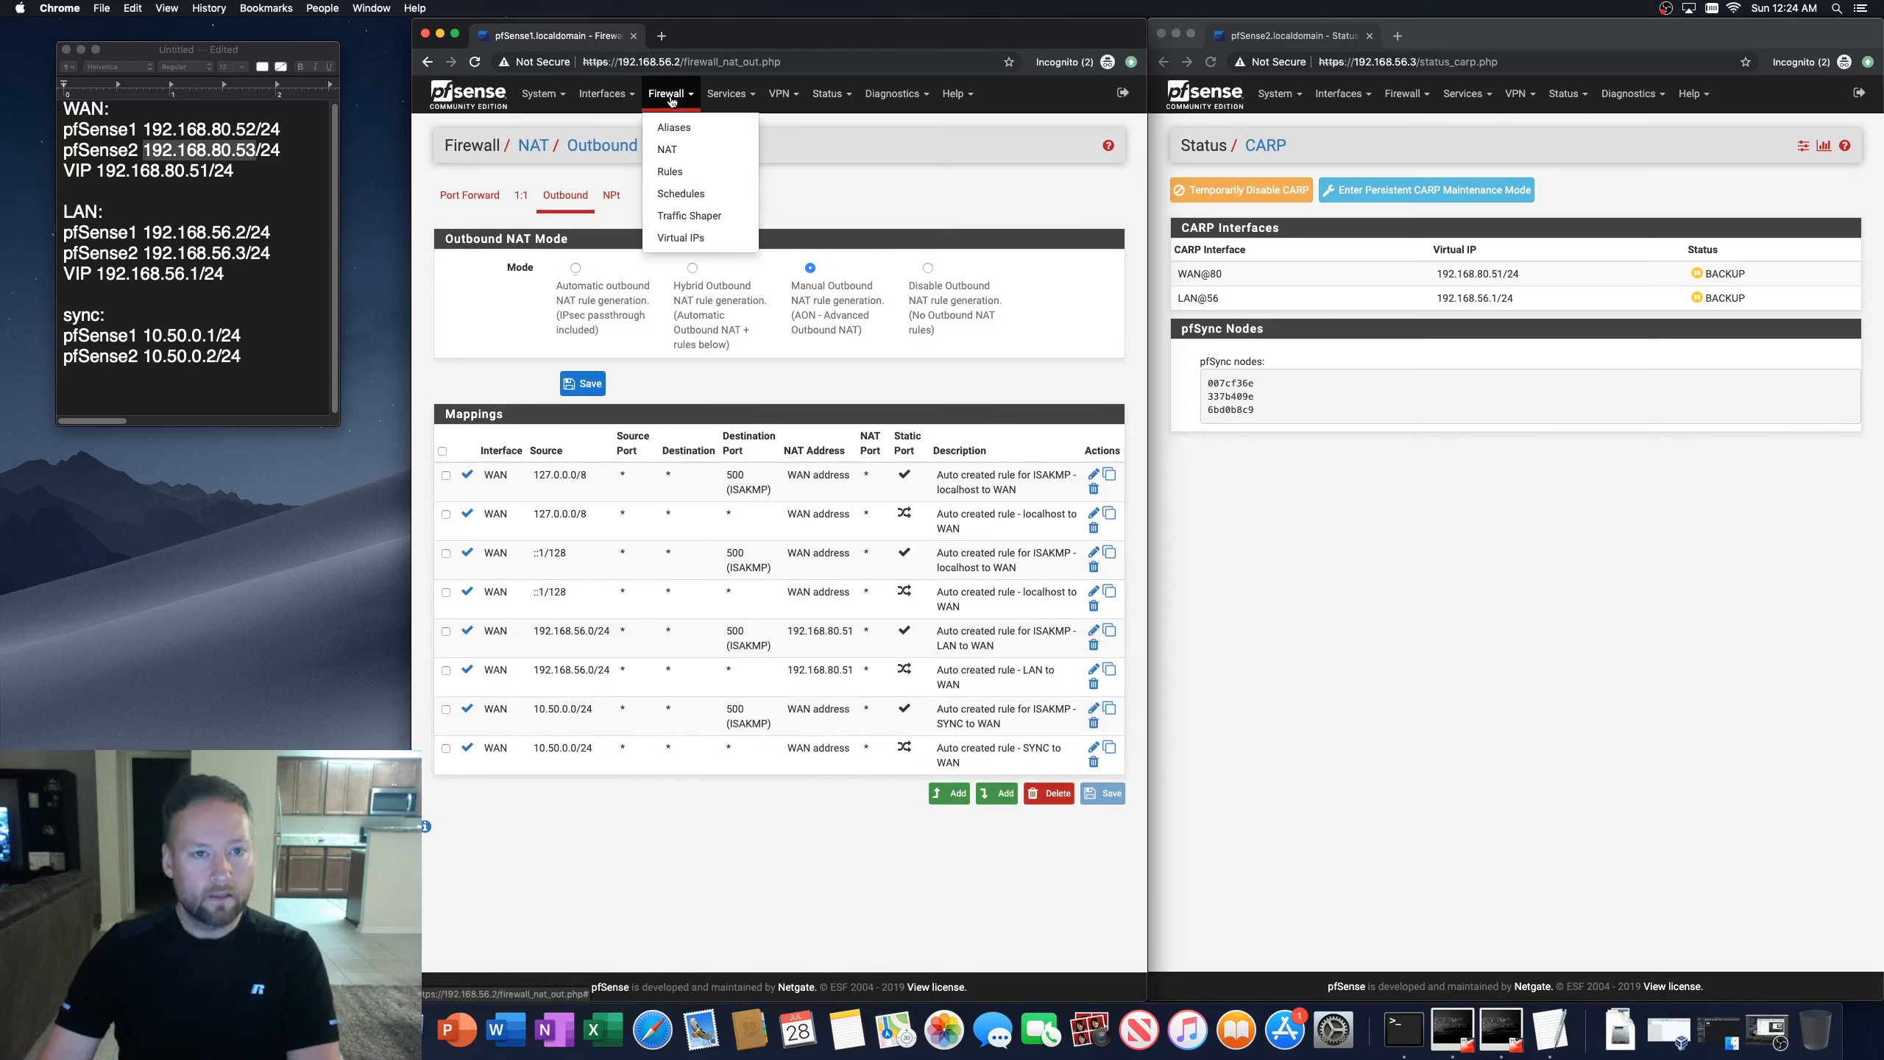
click(701, 881)
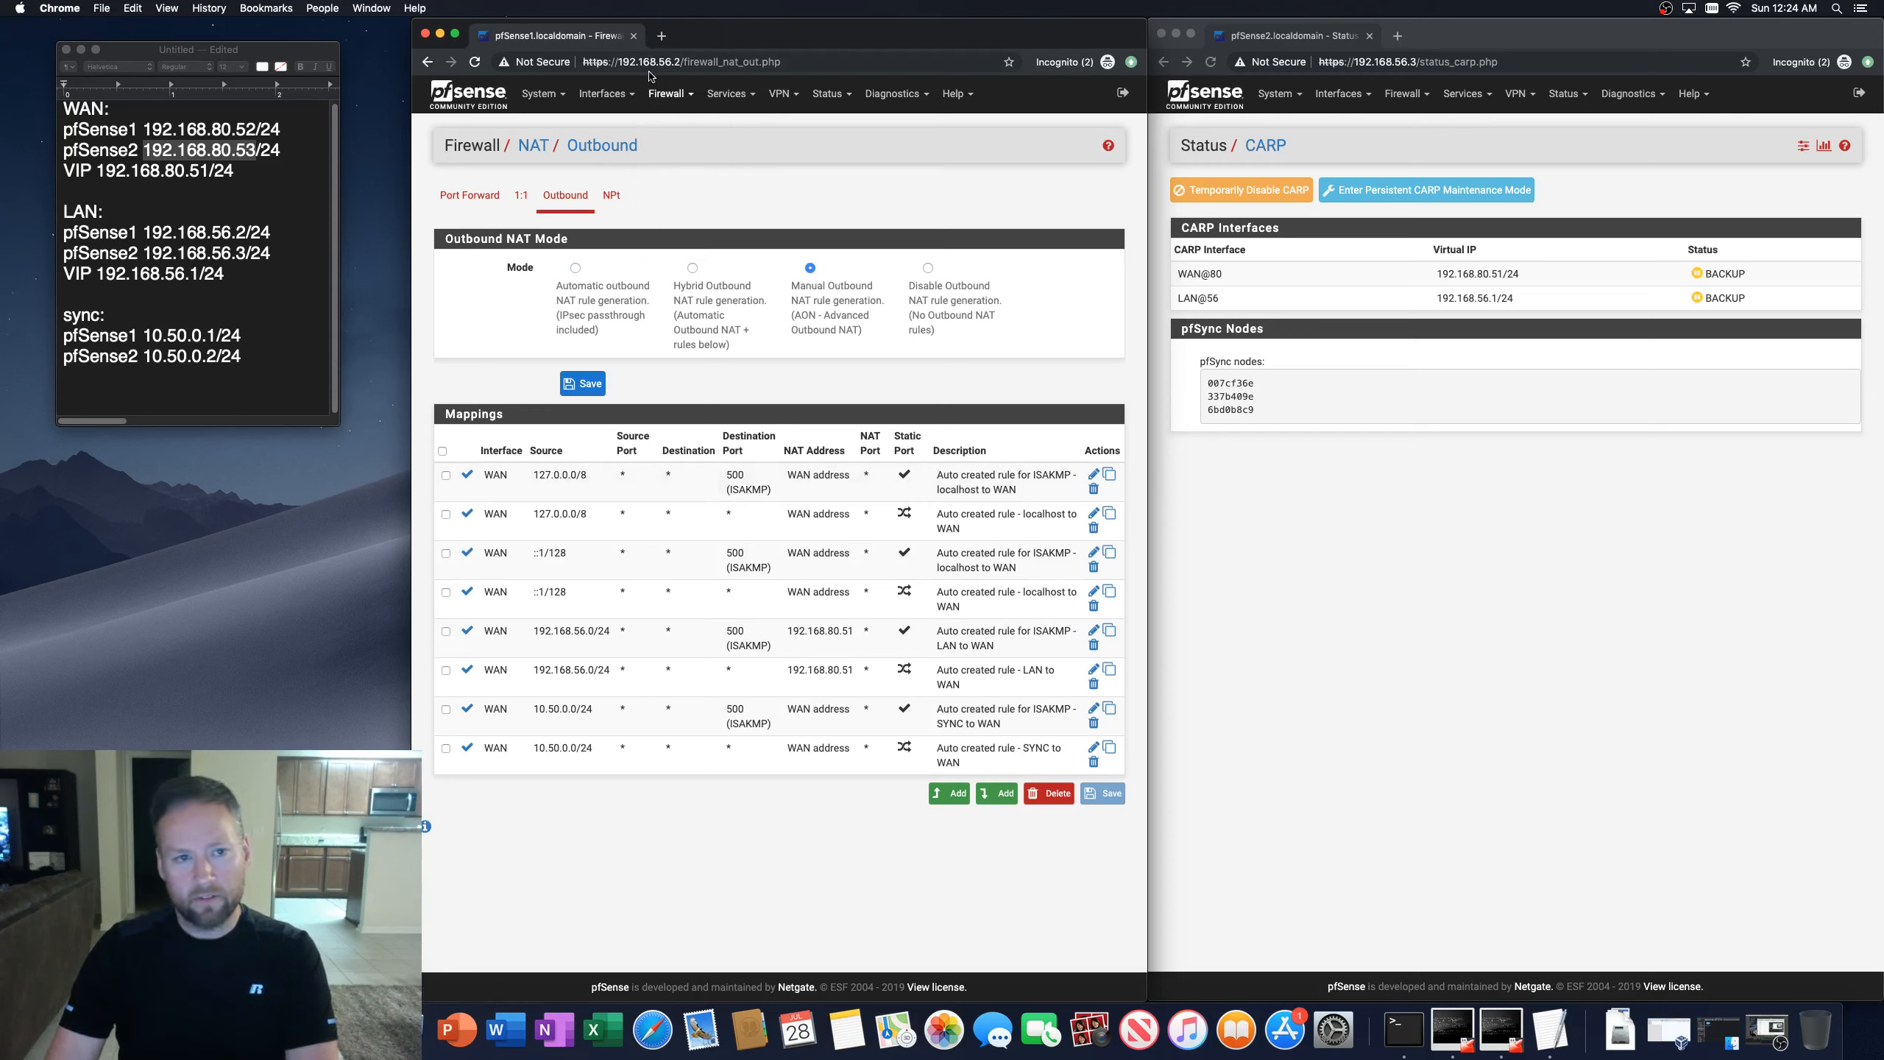
click(602, 95)
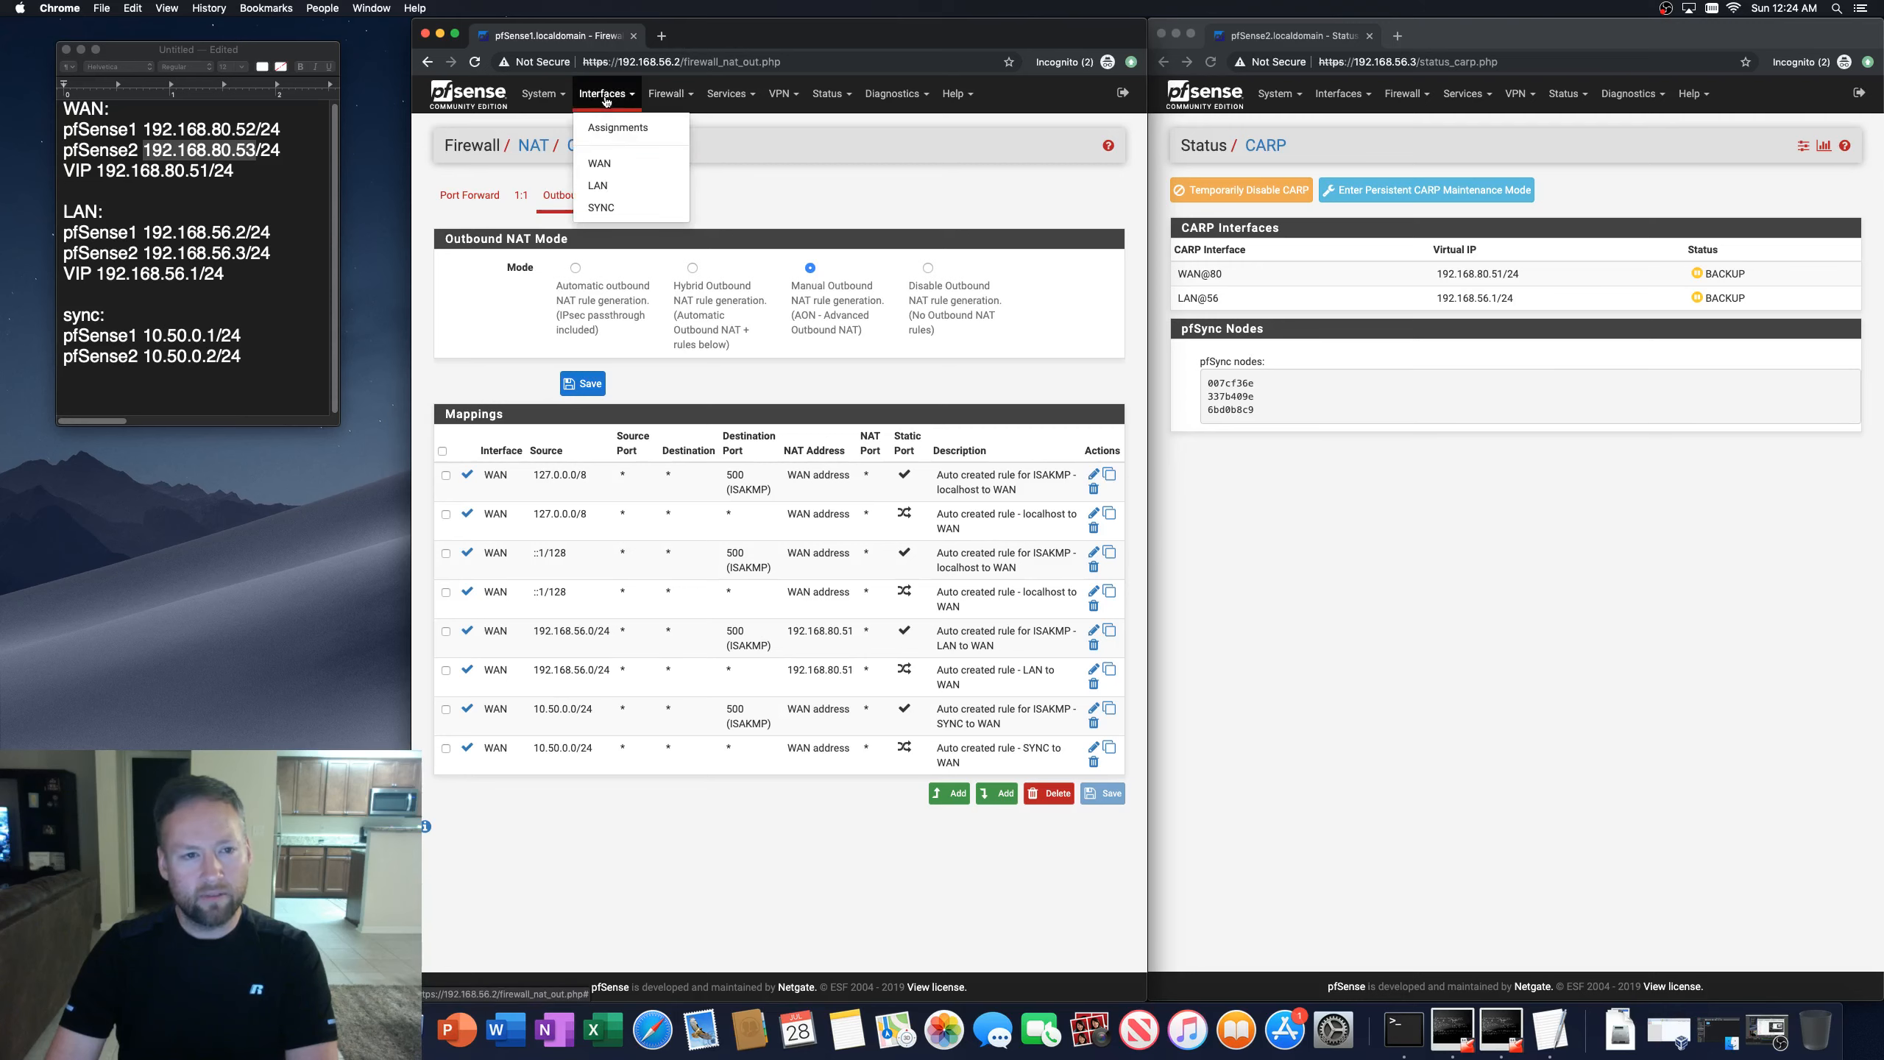
click(780, 95)
click(780, 127)
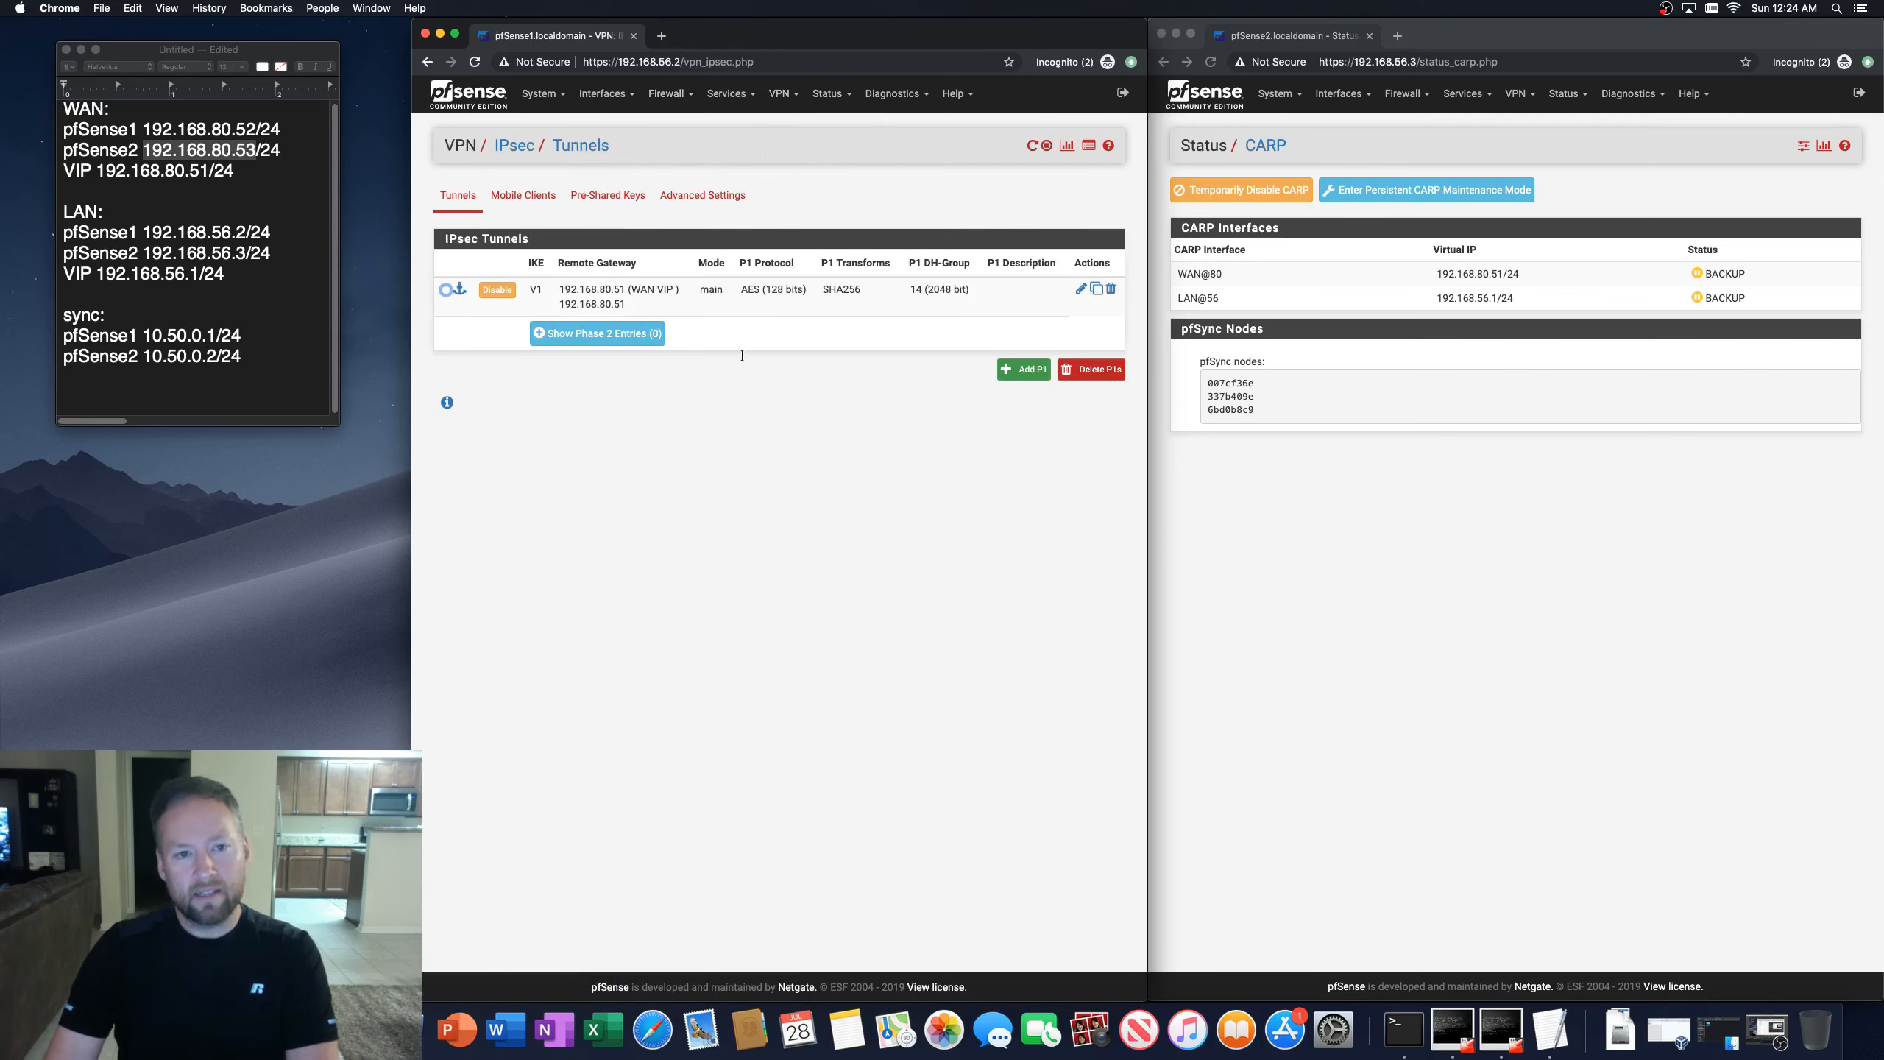
click(786, 96)
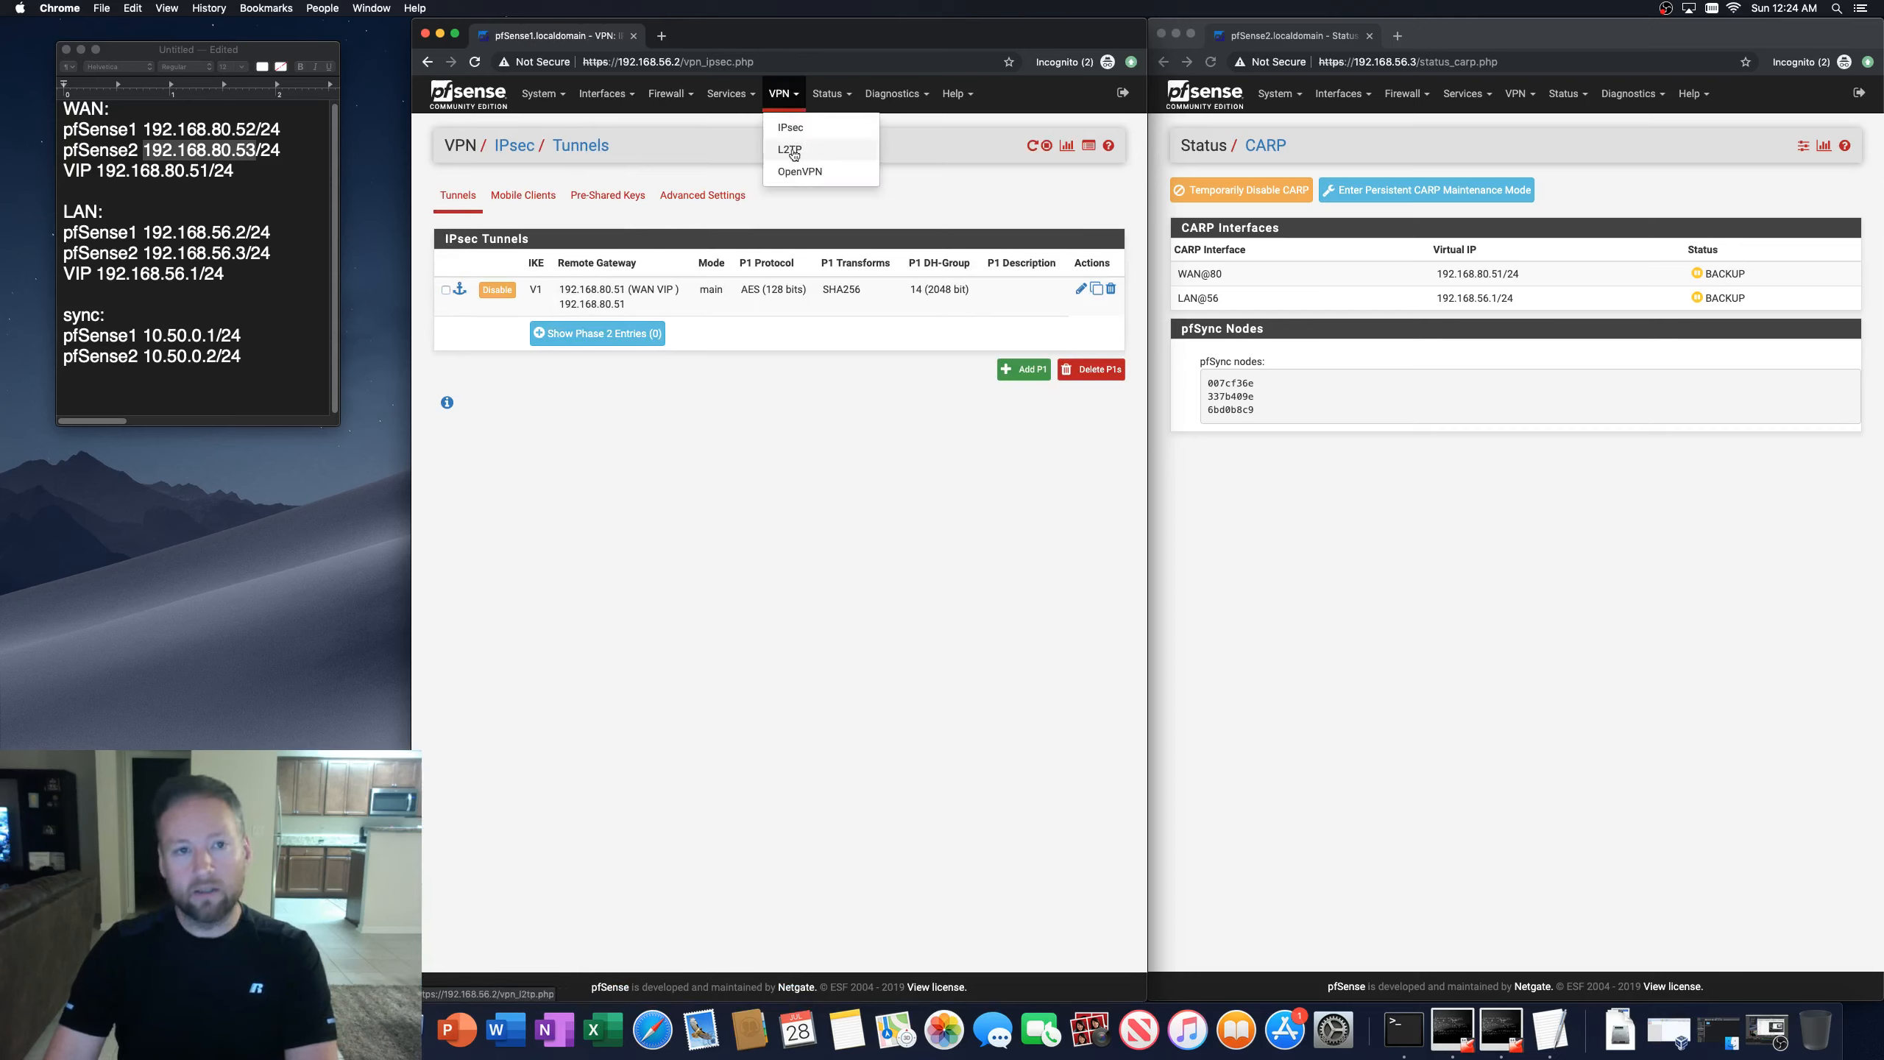
click(819, 455)
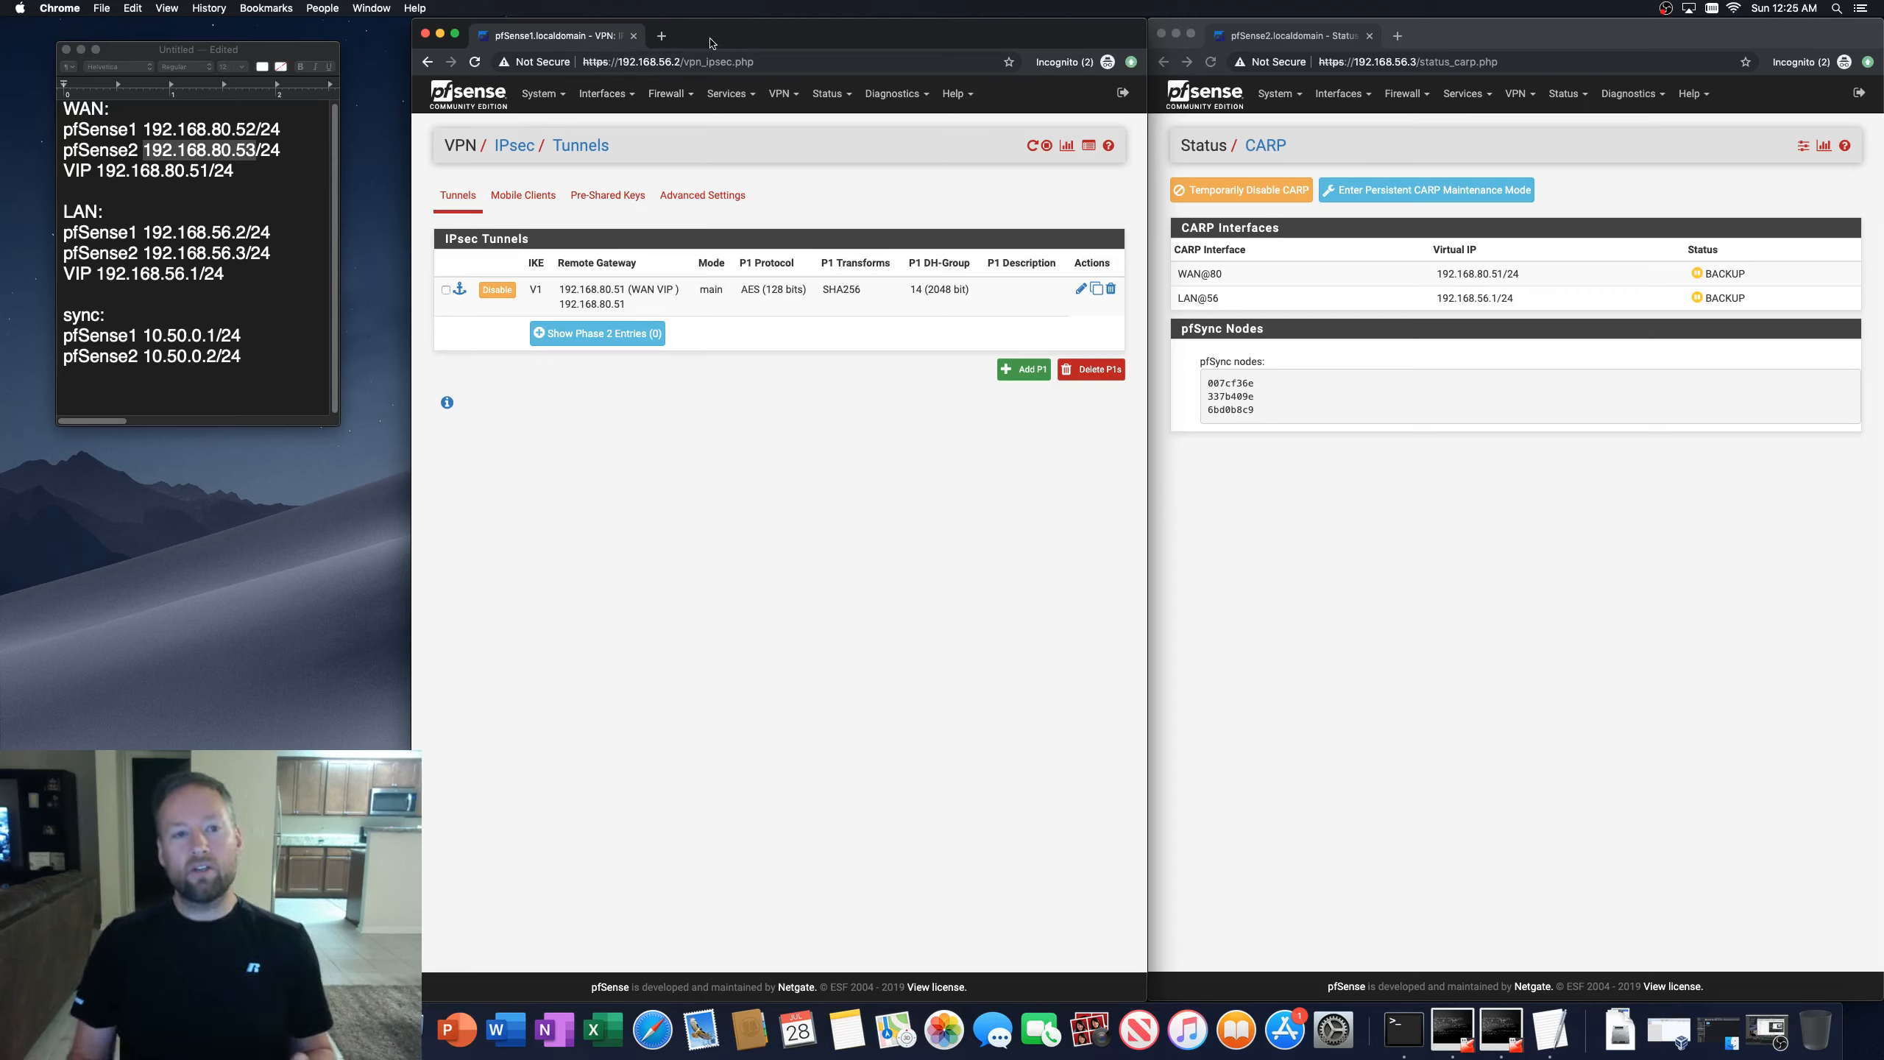
Step: Add a new IP Alias virtual IP whose interface is 192.168.80.51 (WAN VIP)
click(669, 93)
click(680, 242)
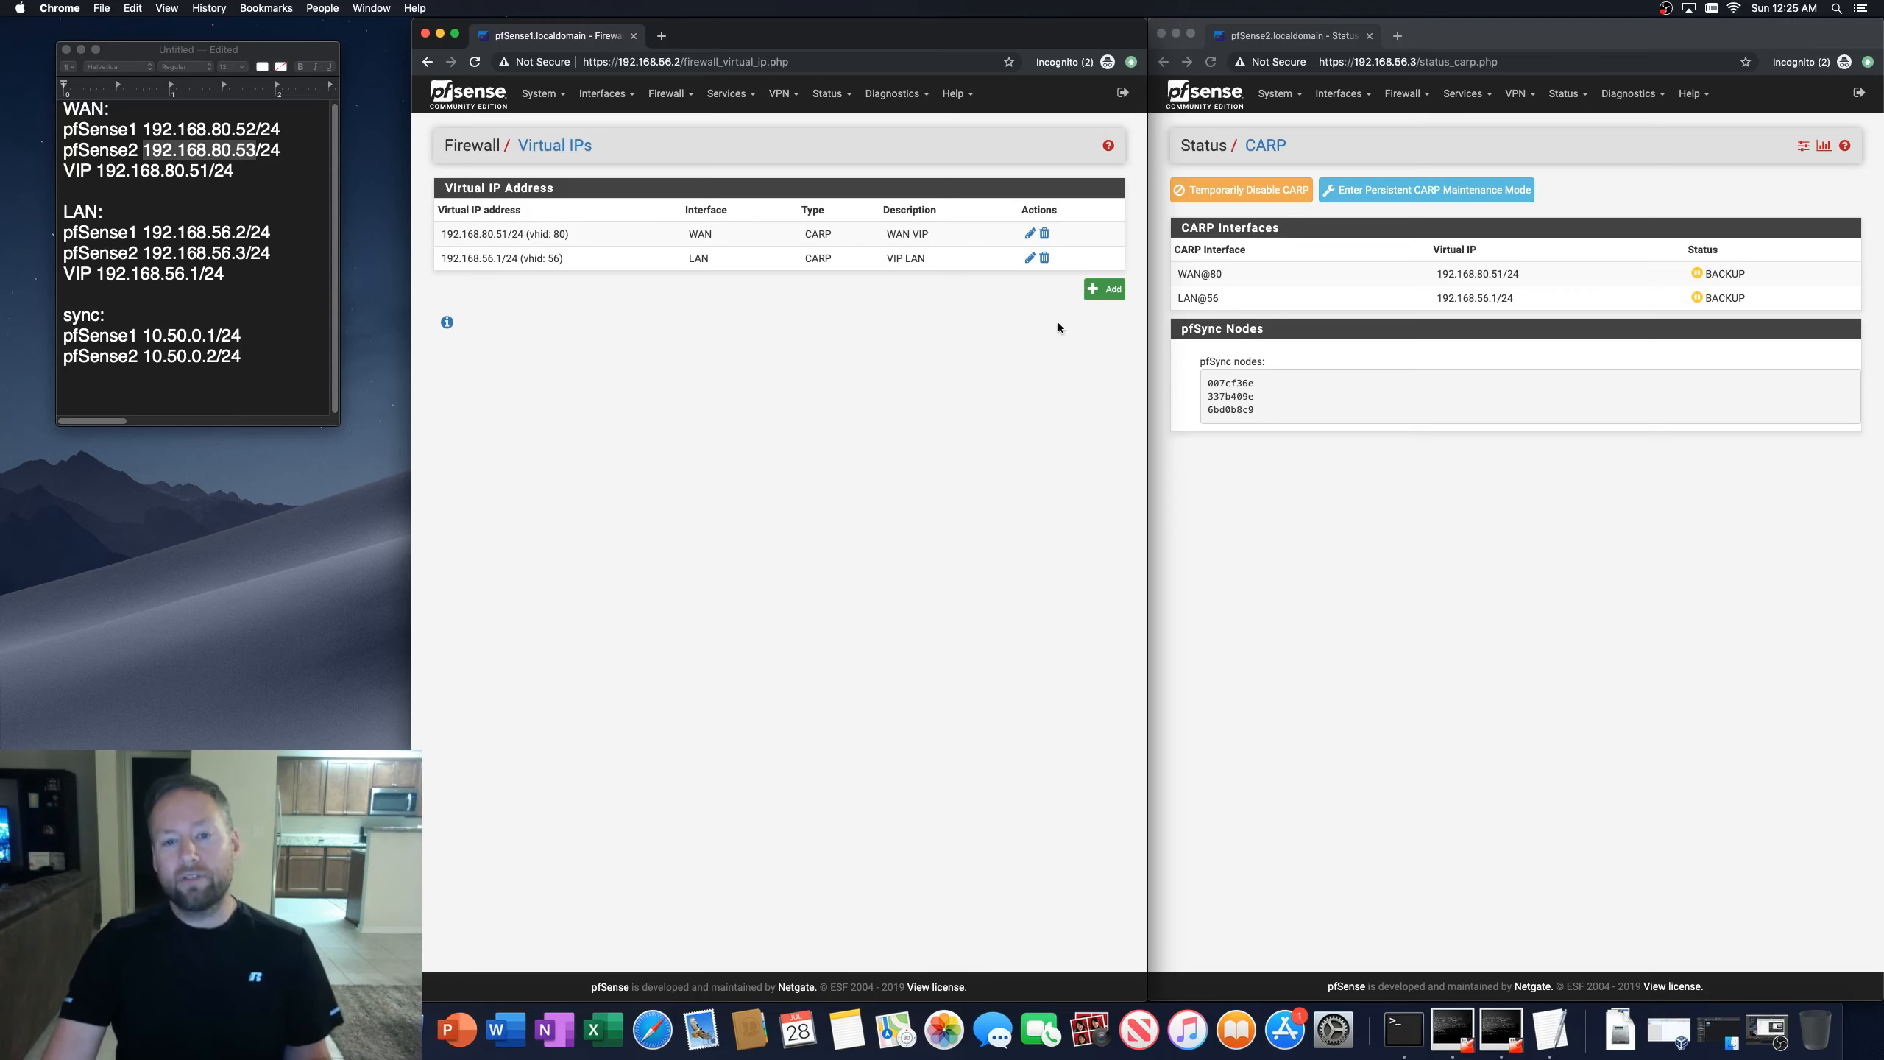
click(1103, 289)
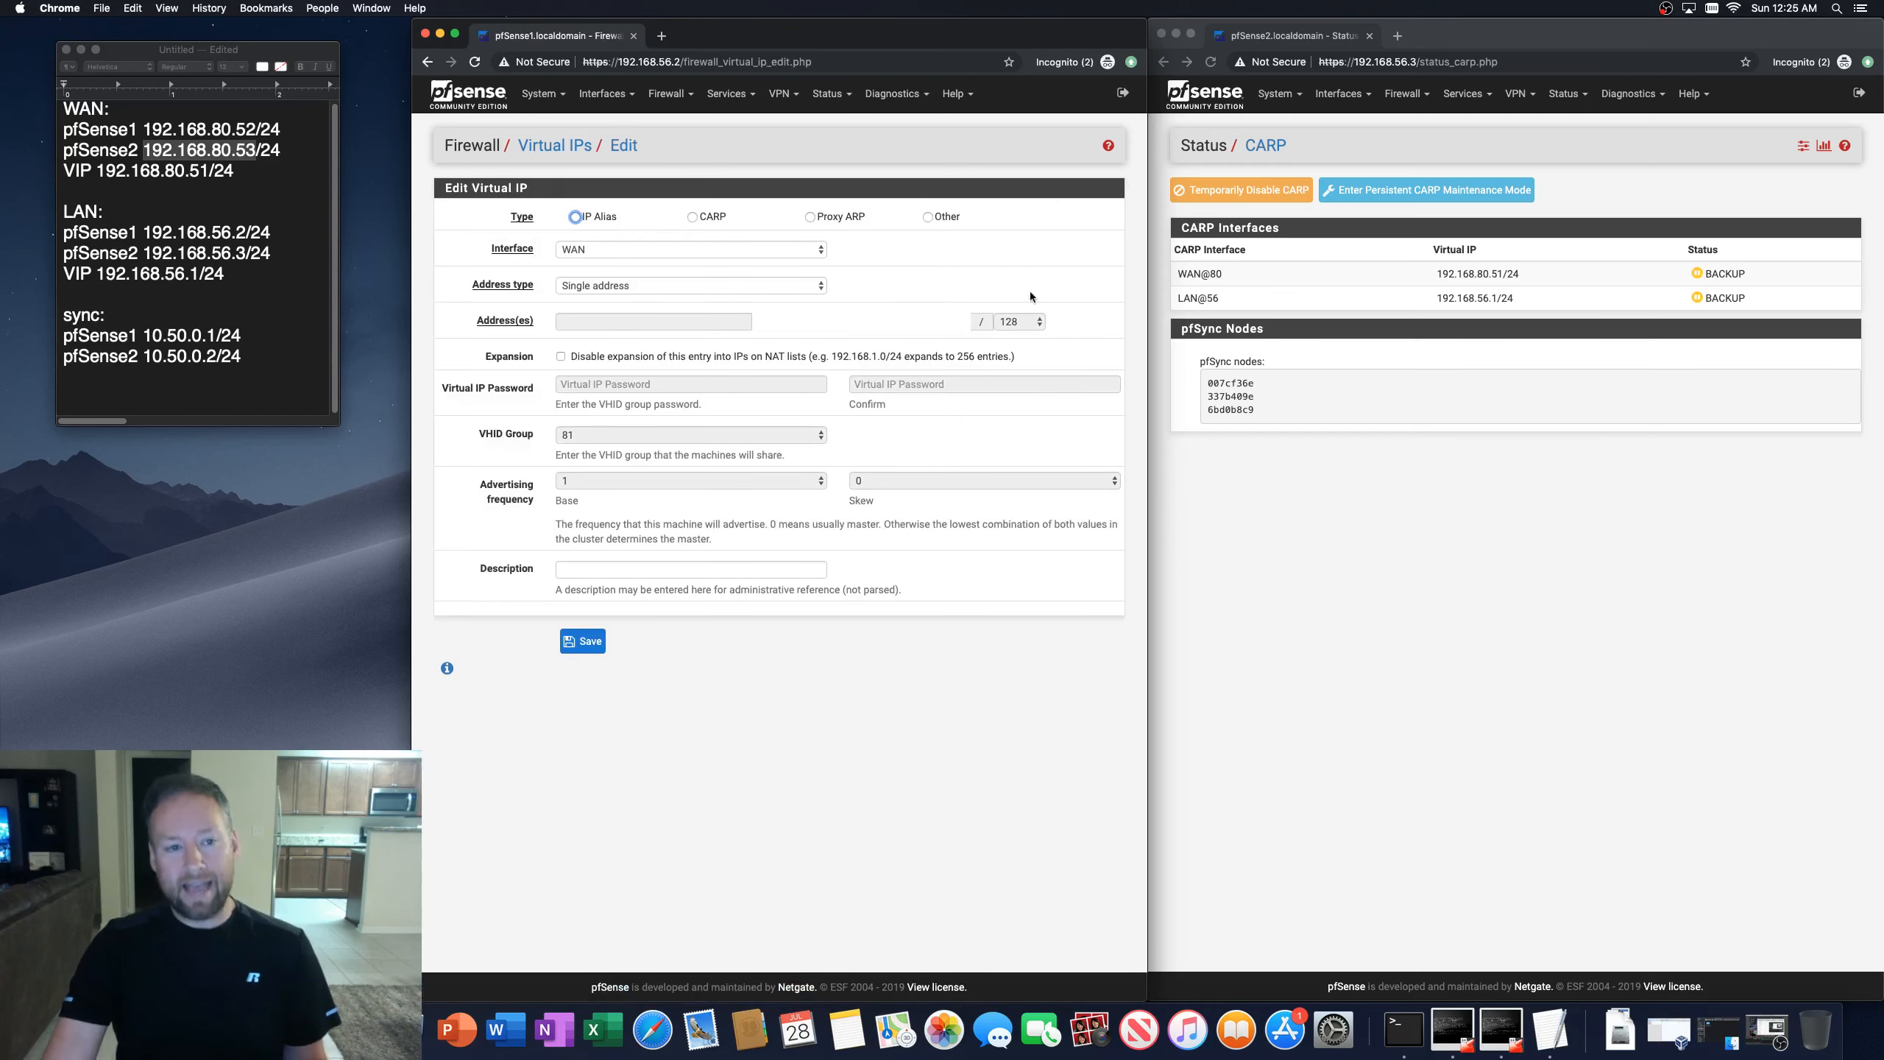
click(691, 217)
click(689, 249)
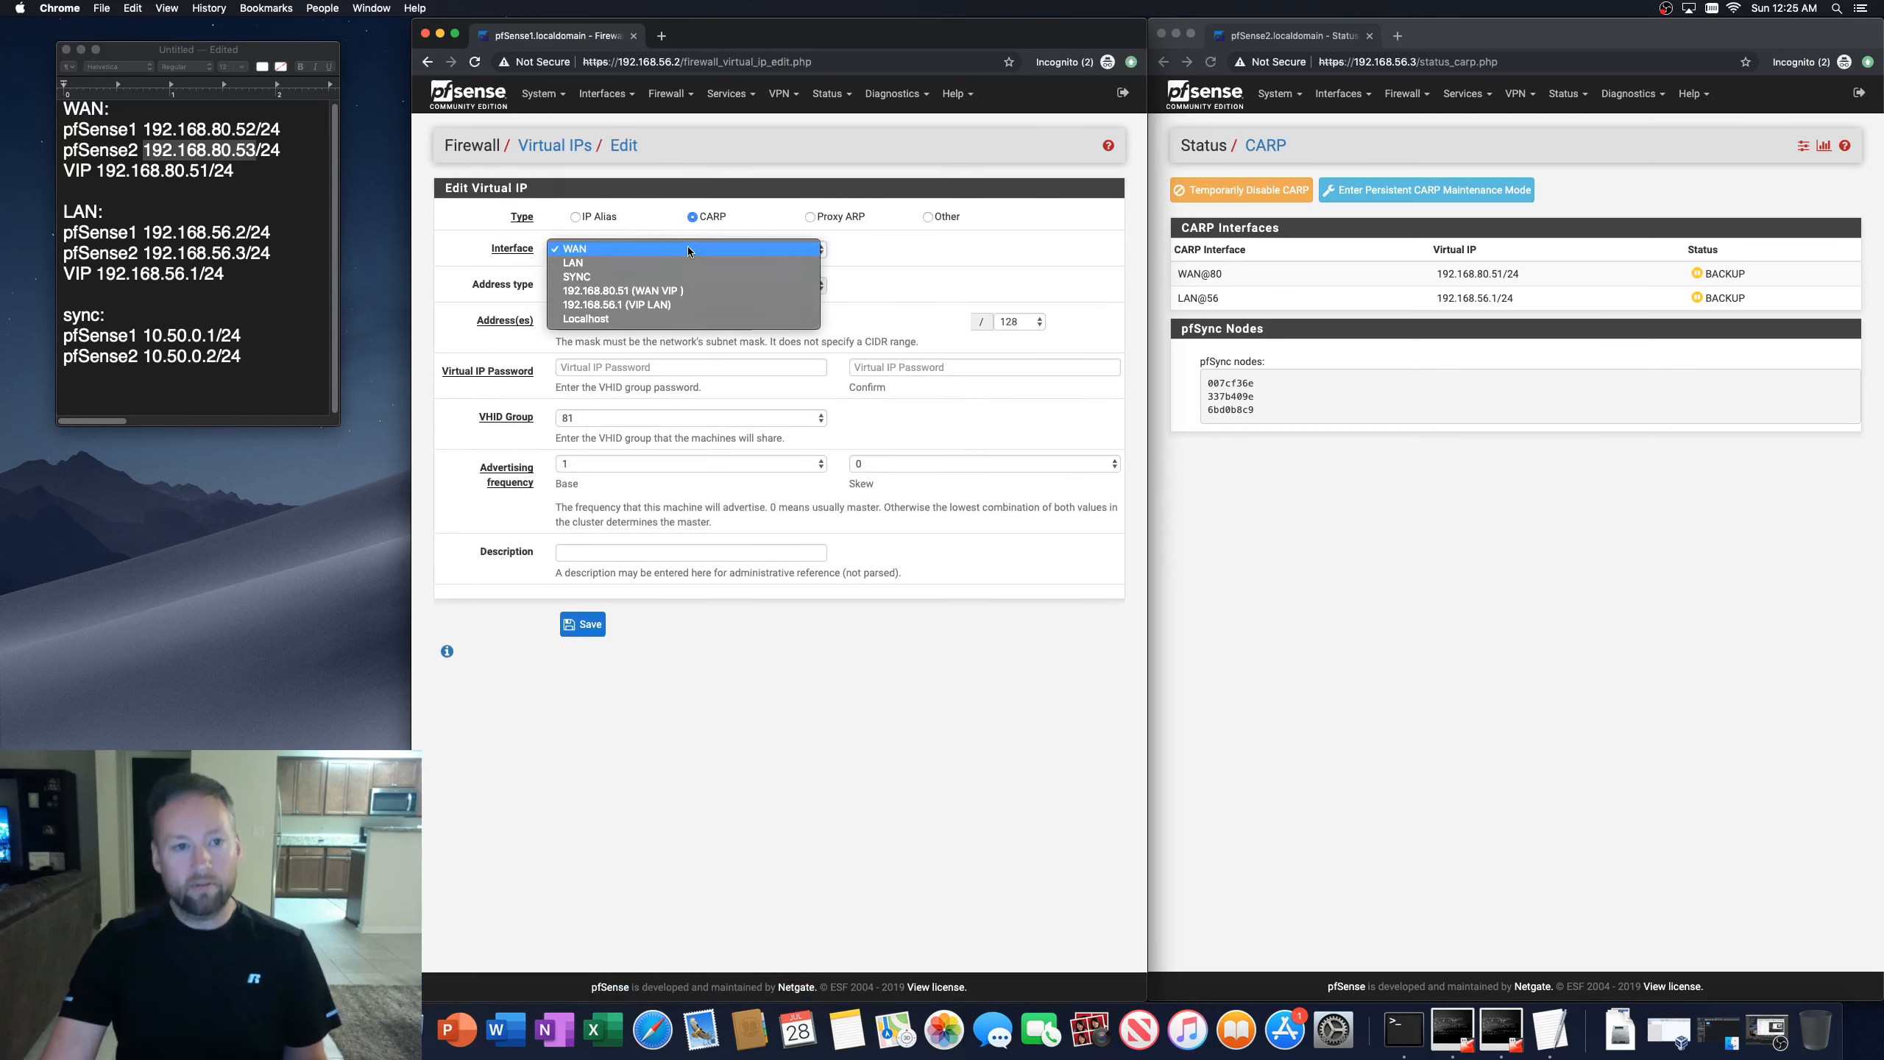
click(636, 247)
click(580, 325)
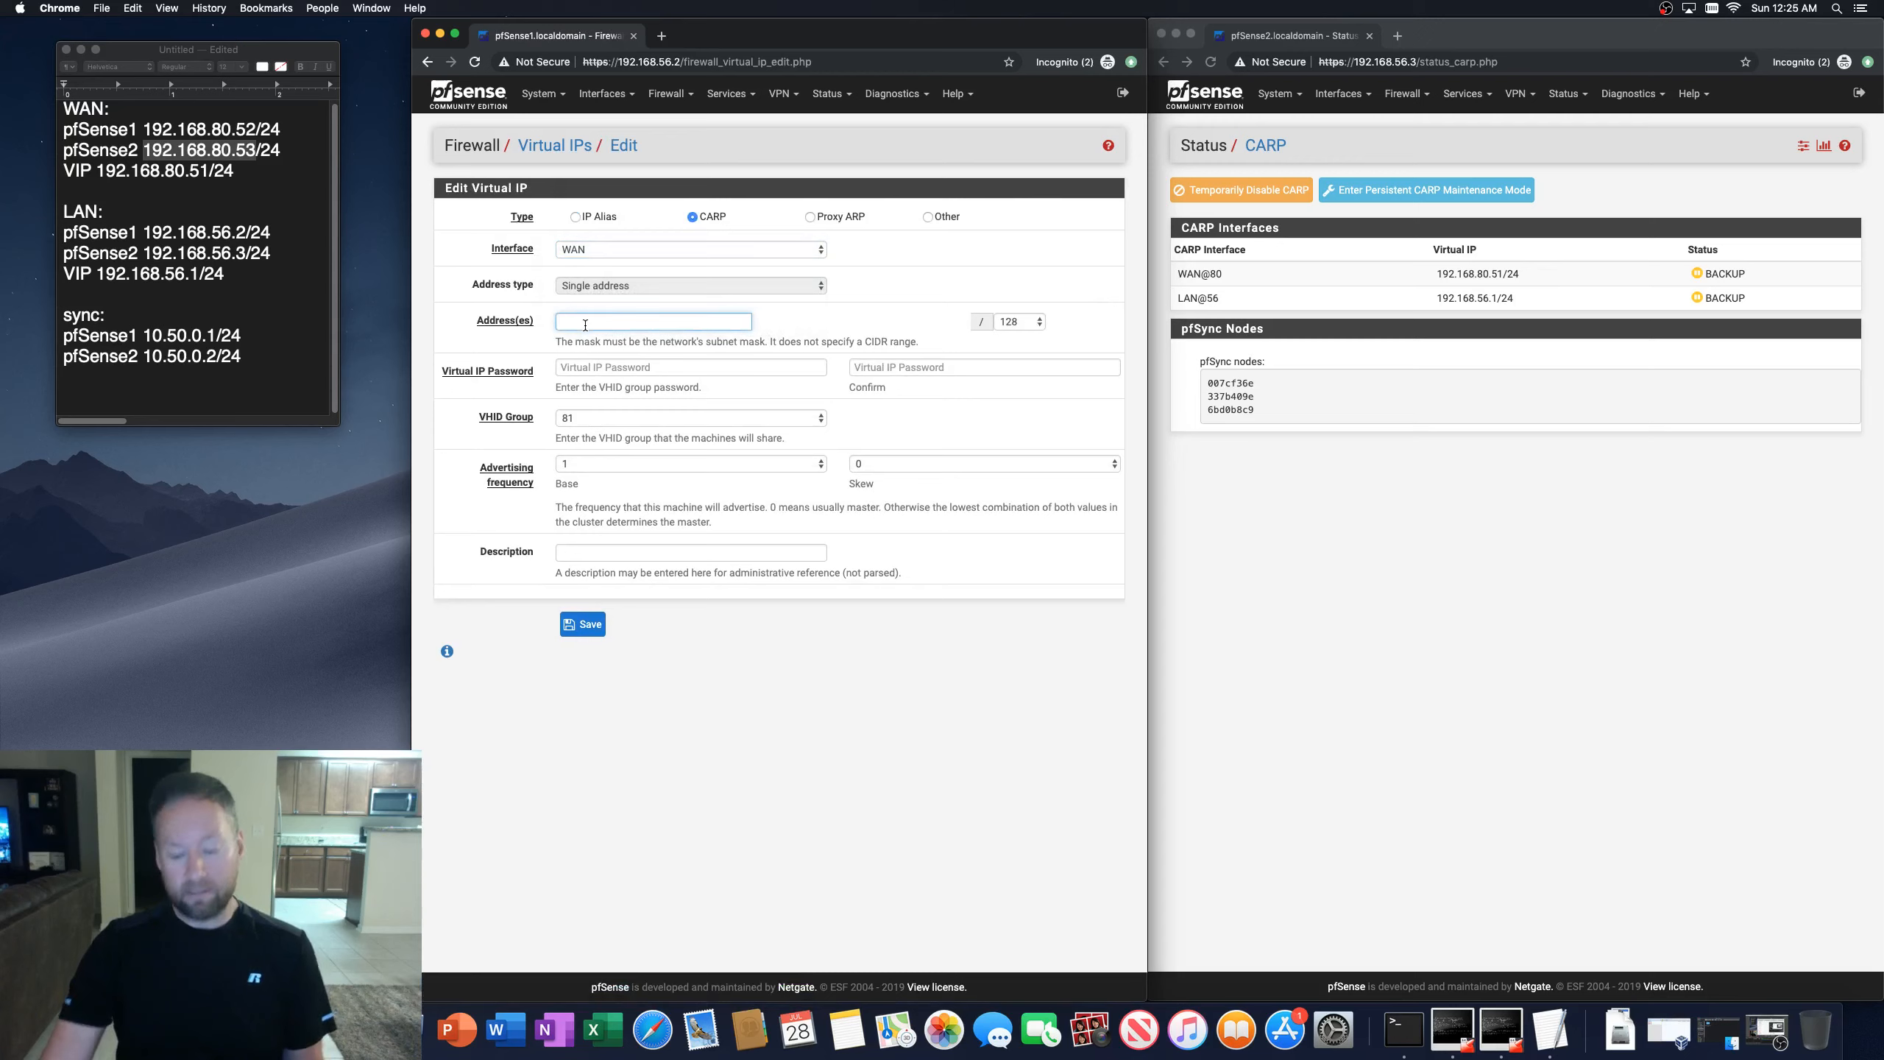
click(727, 801)
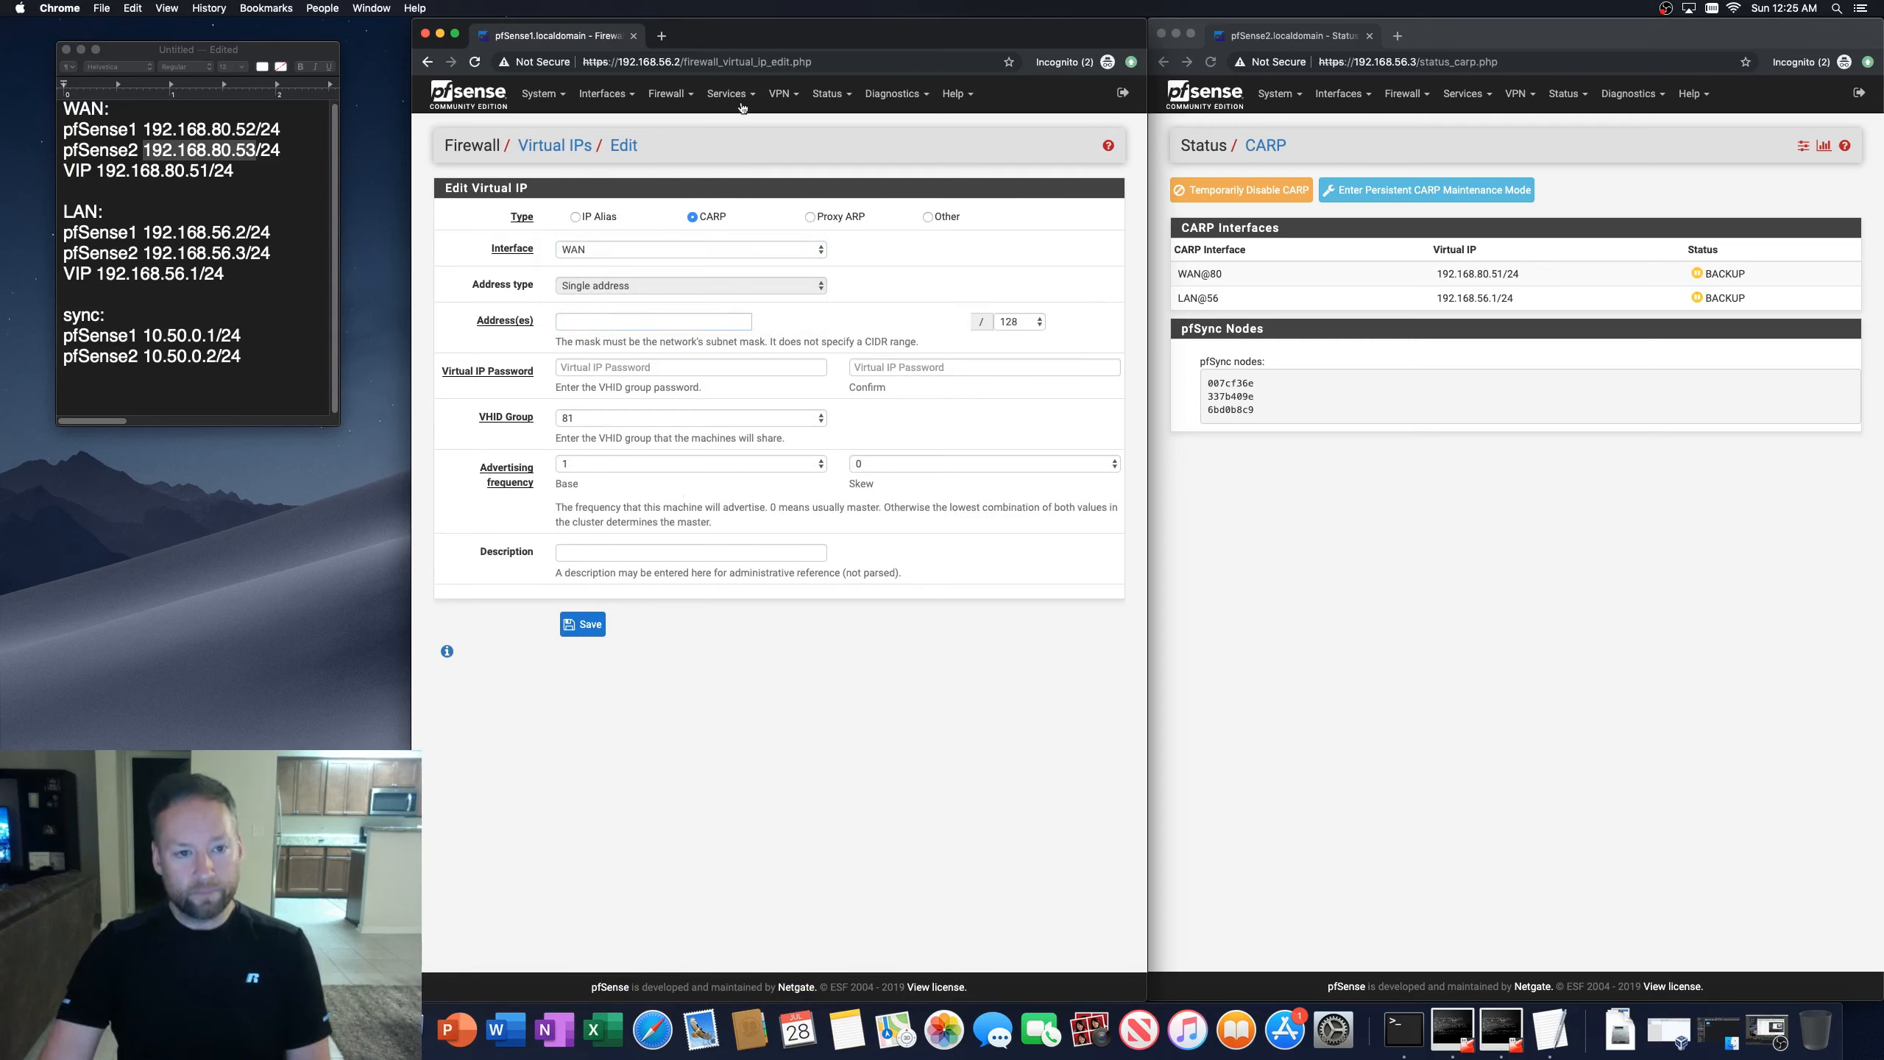
click(575, 217)
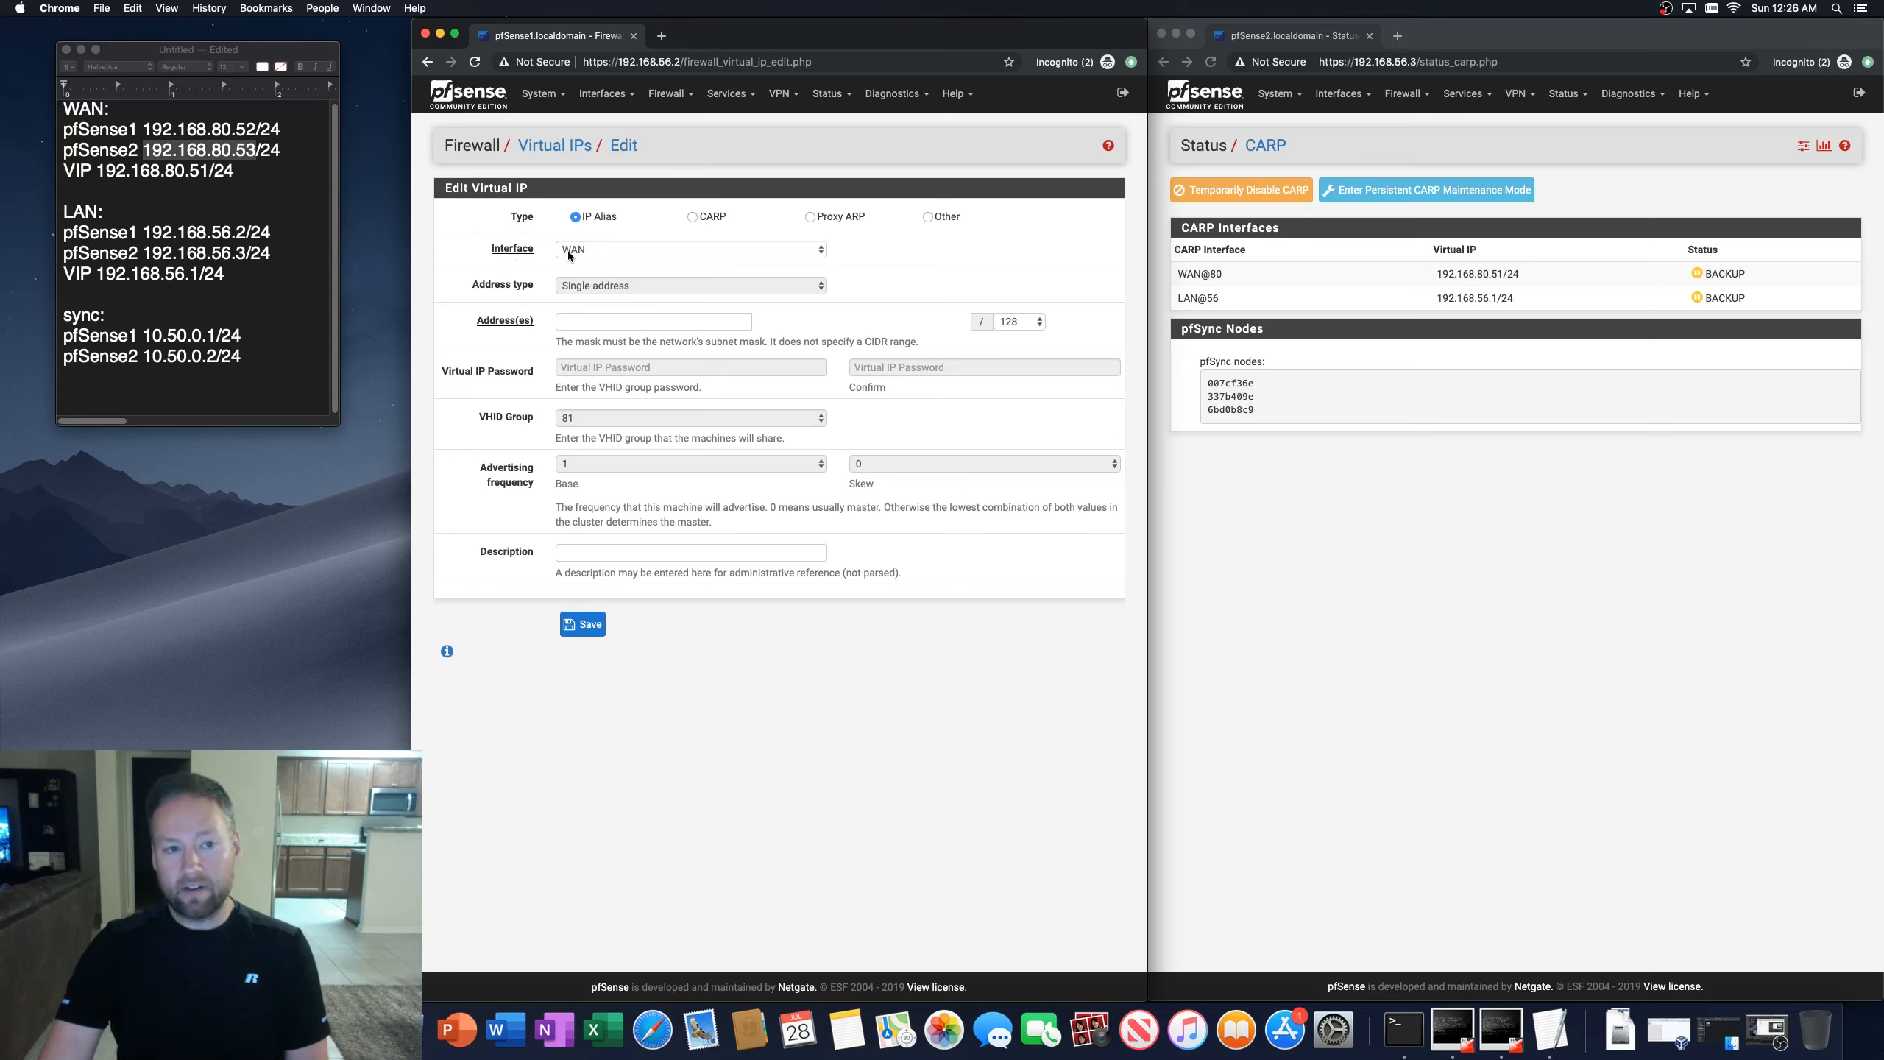
click(647, 249)
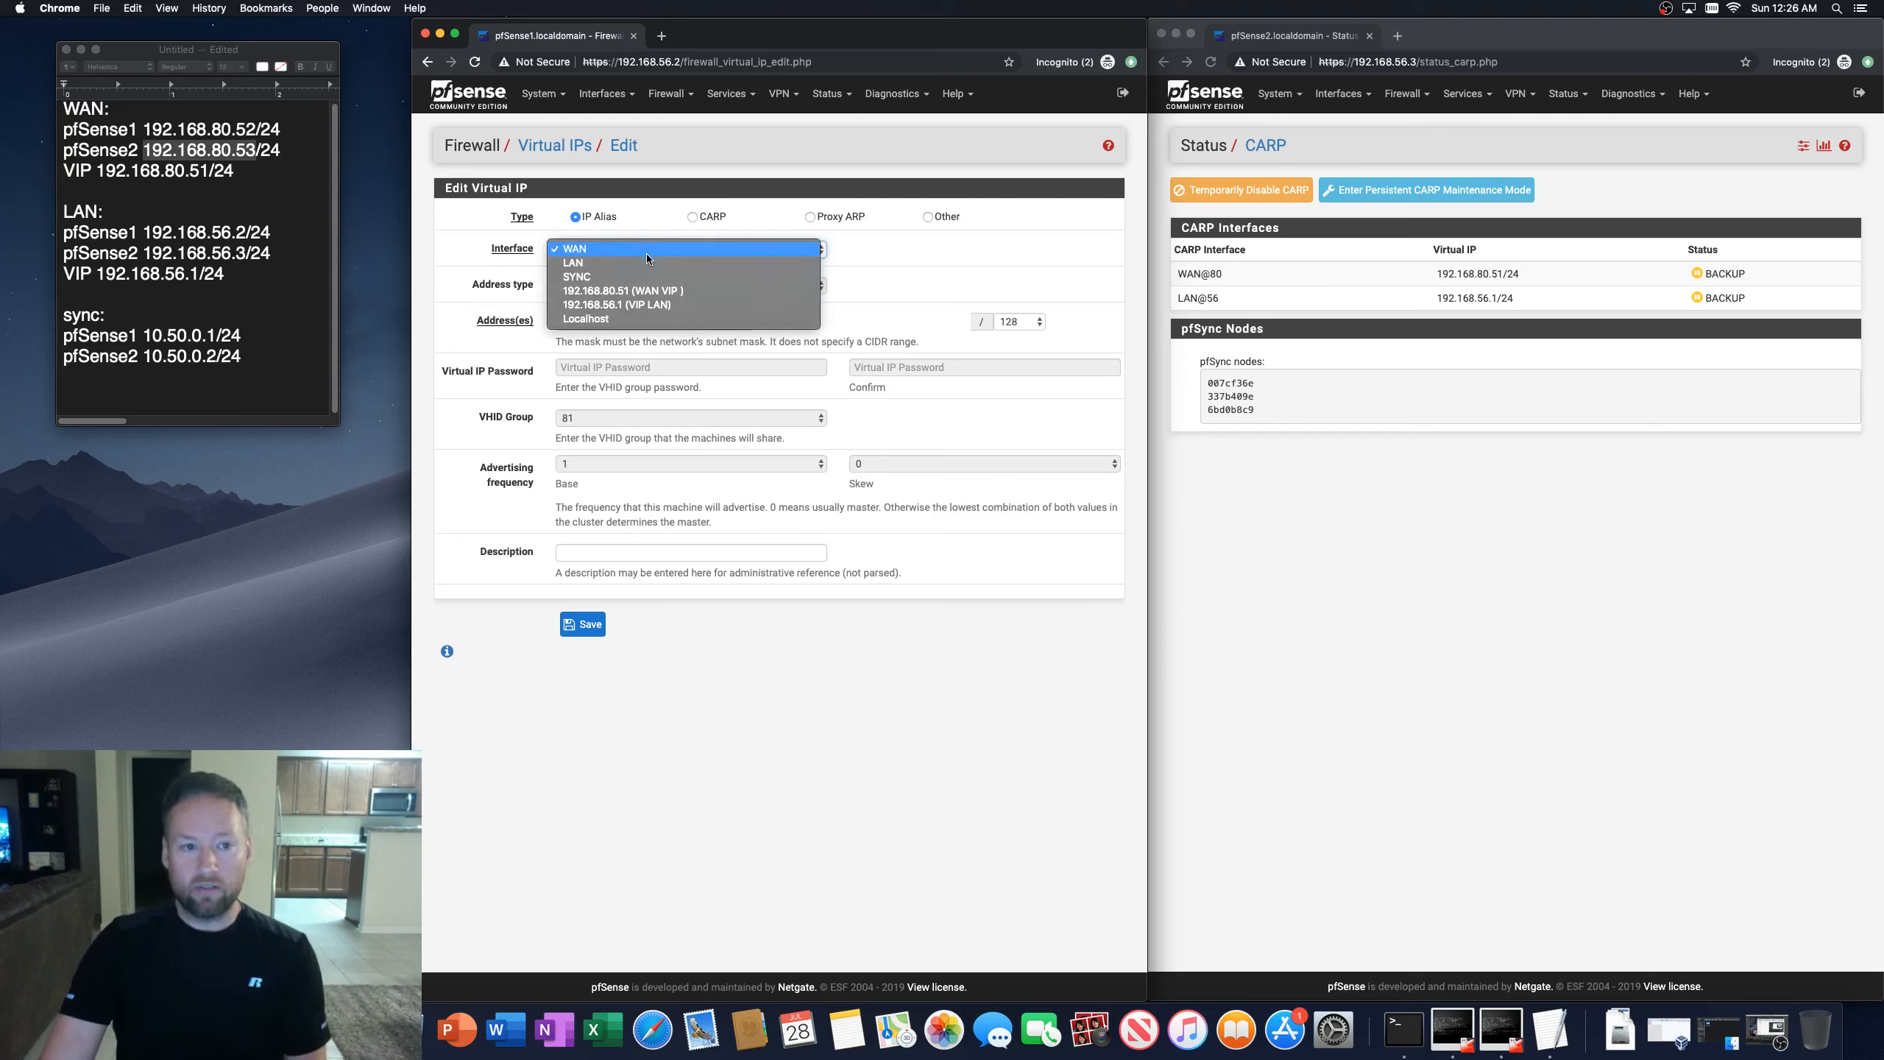
click(625, 290)
click(589, 323)
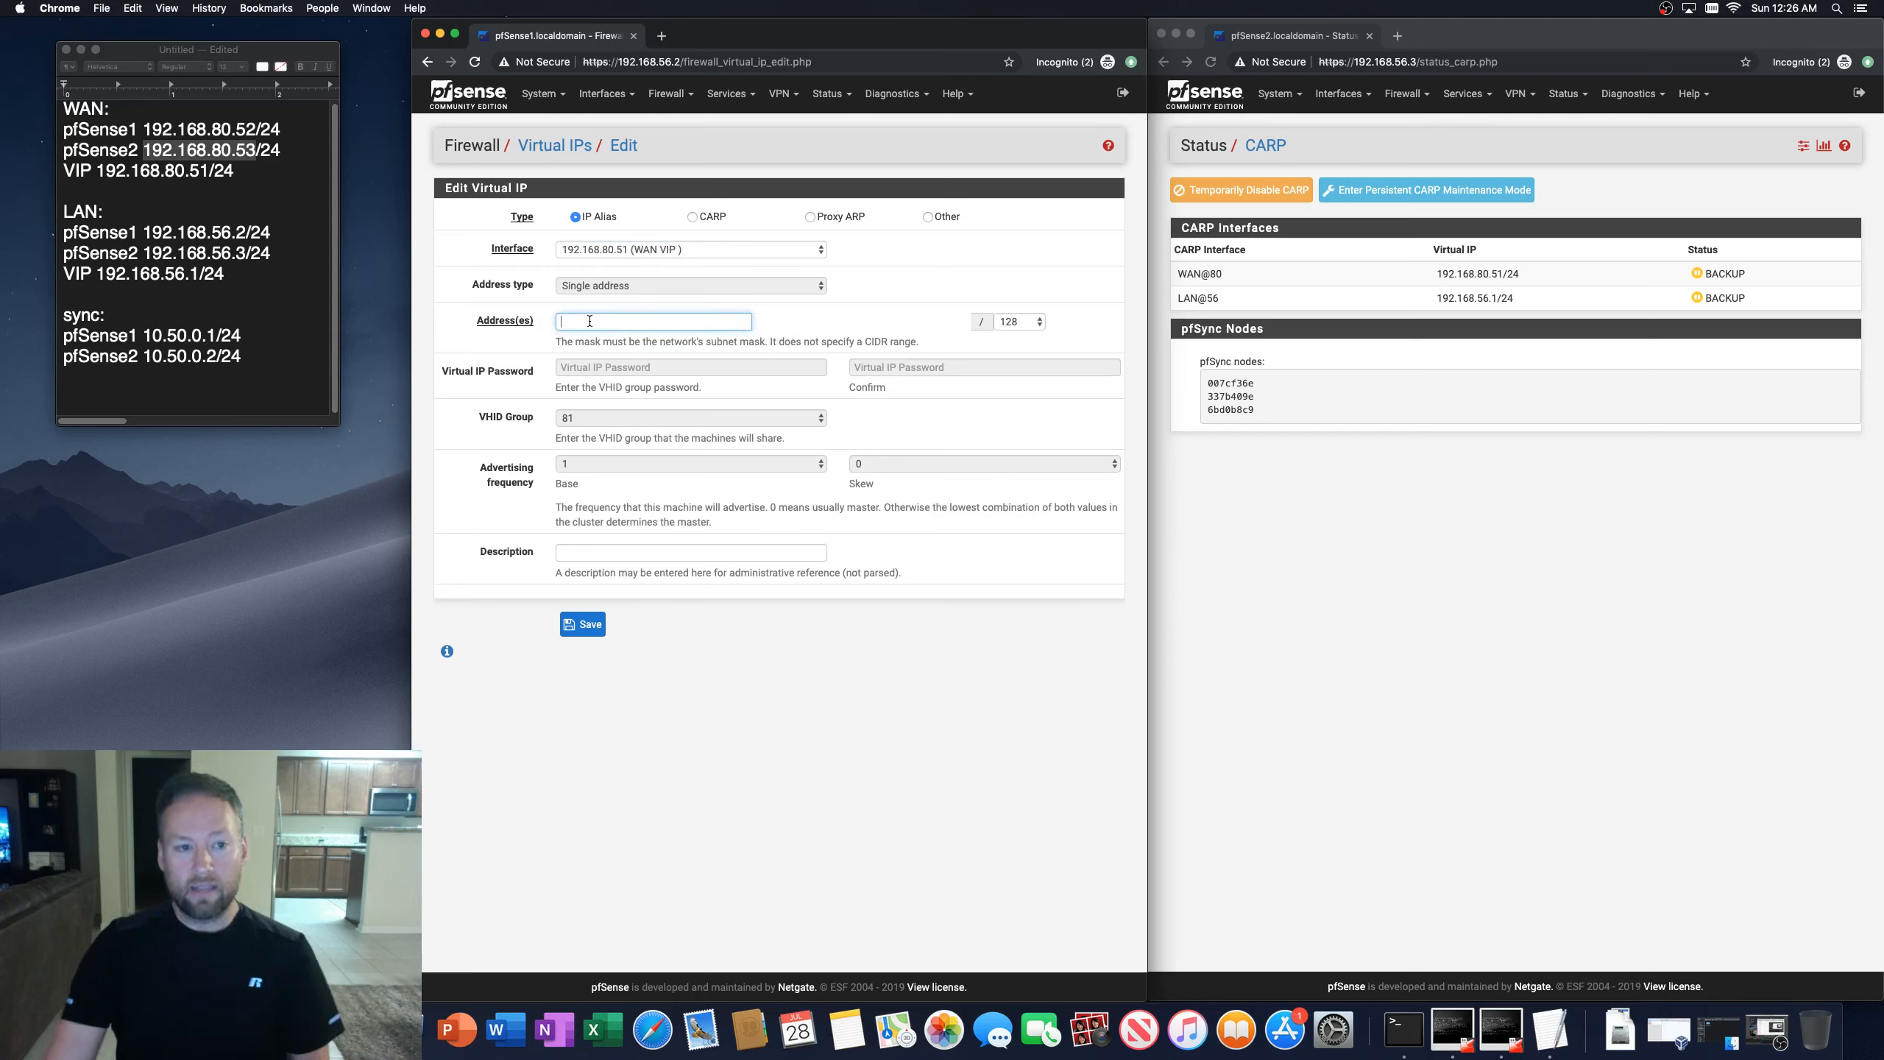
Step: Set the IP alias address to 192.168.80.60 with a /24 mask
text(192.16)
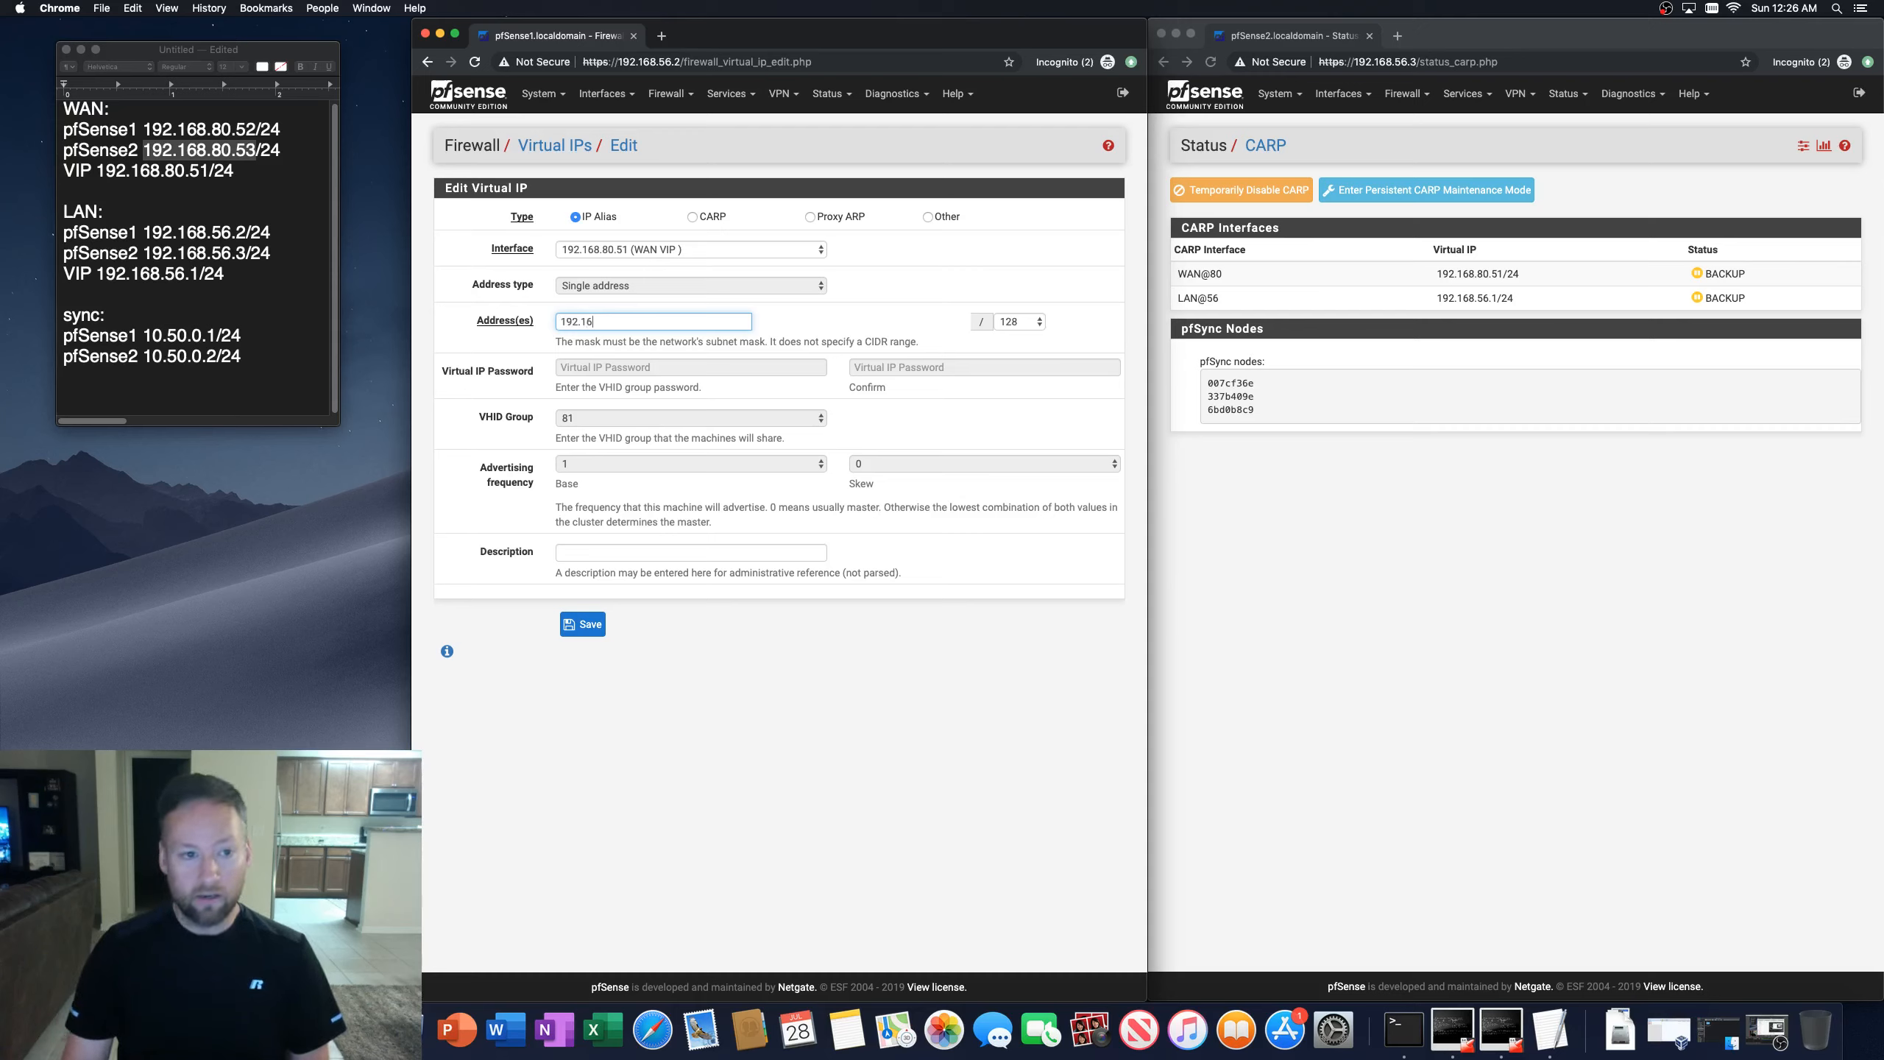
text(8.80.)
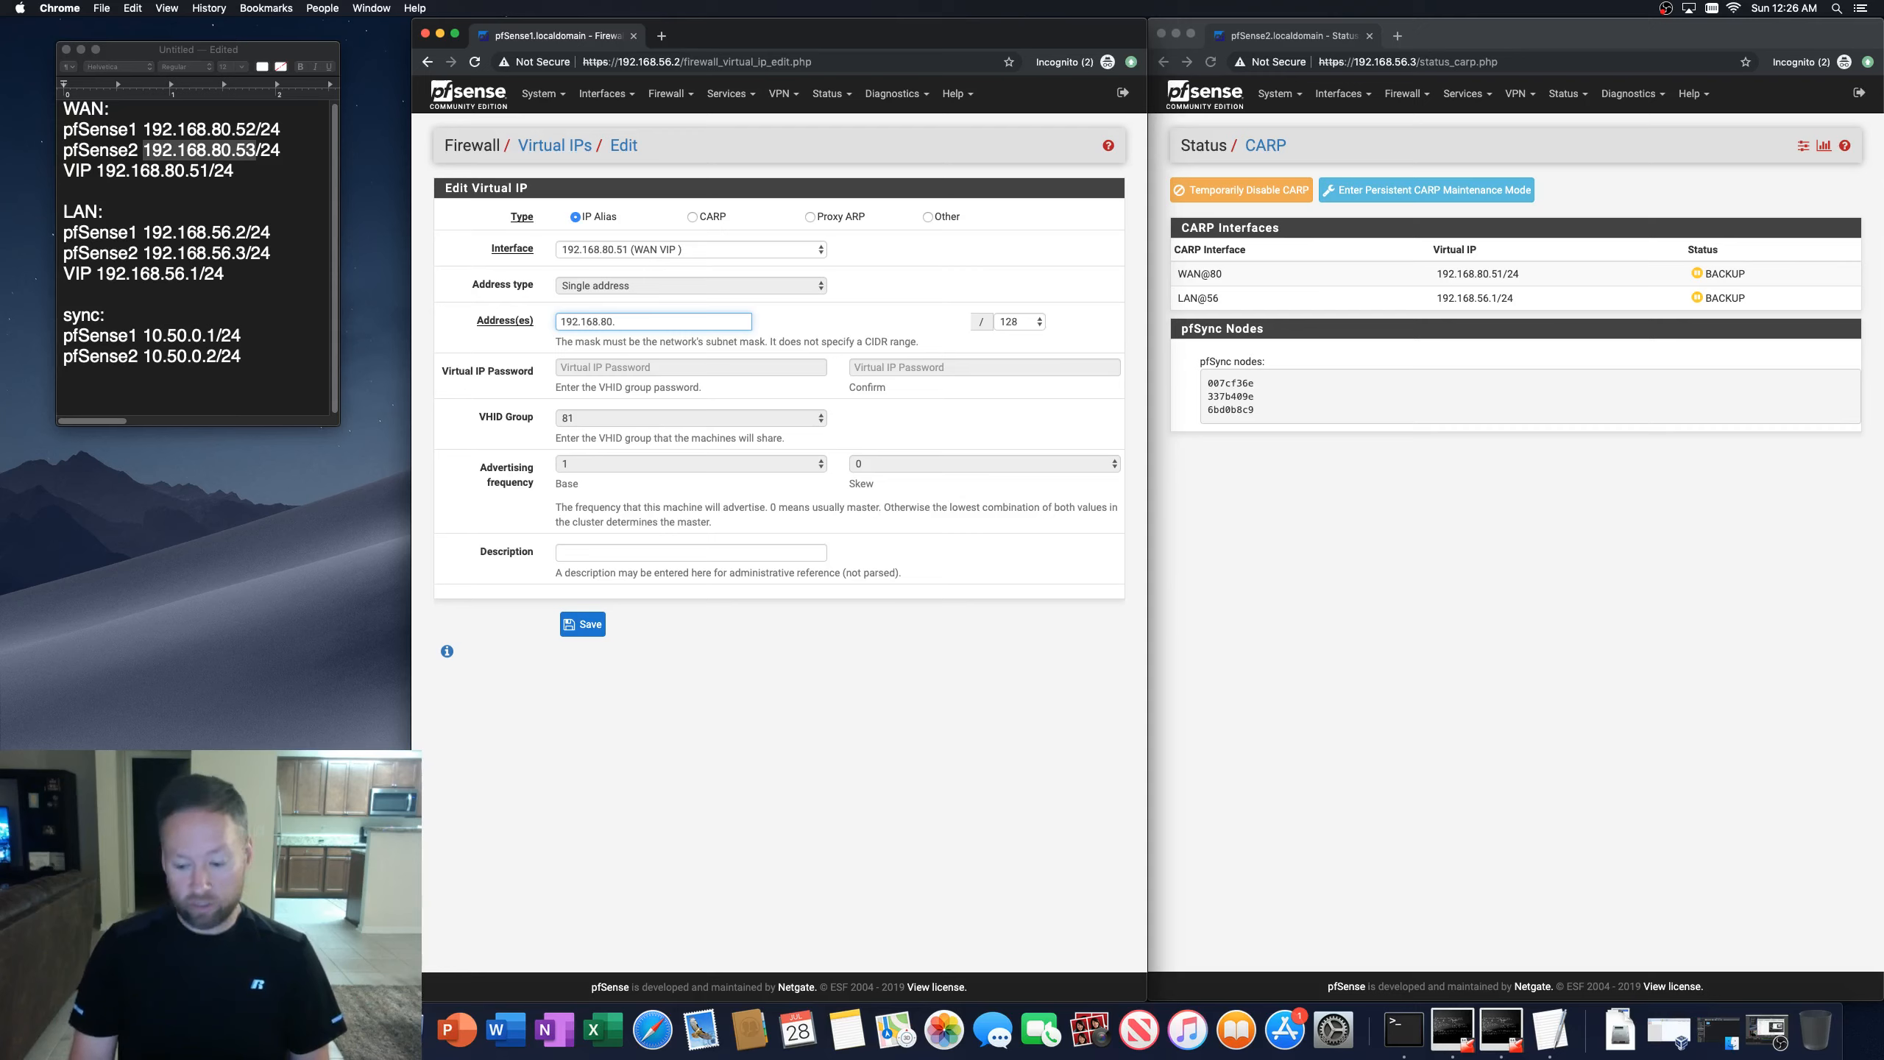
text(60)
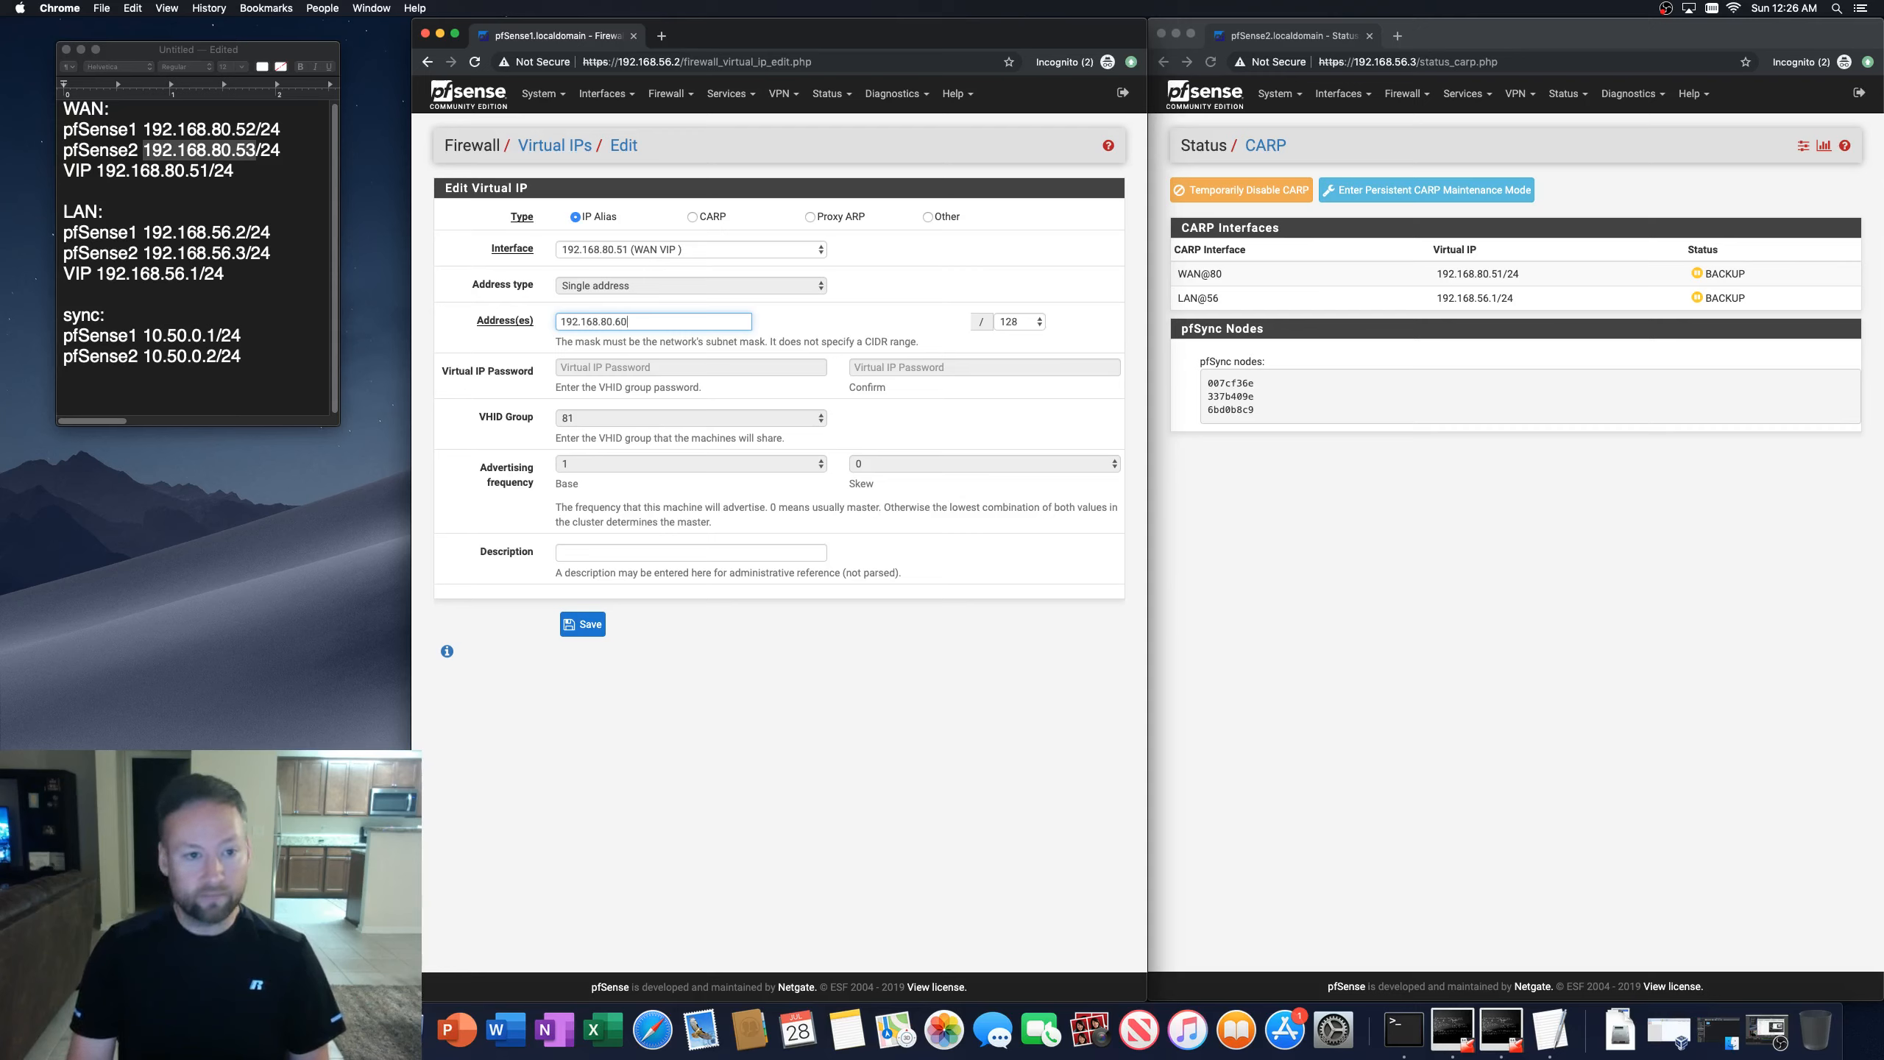
click(1023, 321)
click(1031, 433)
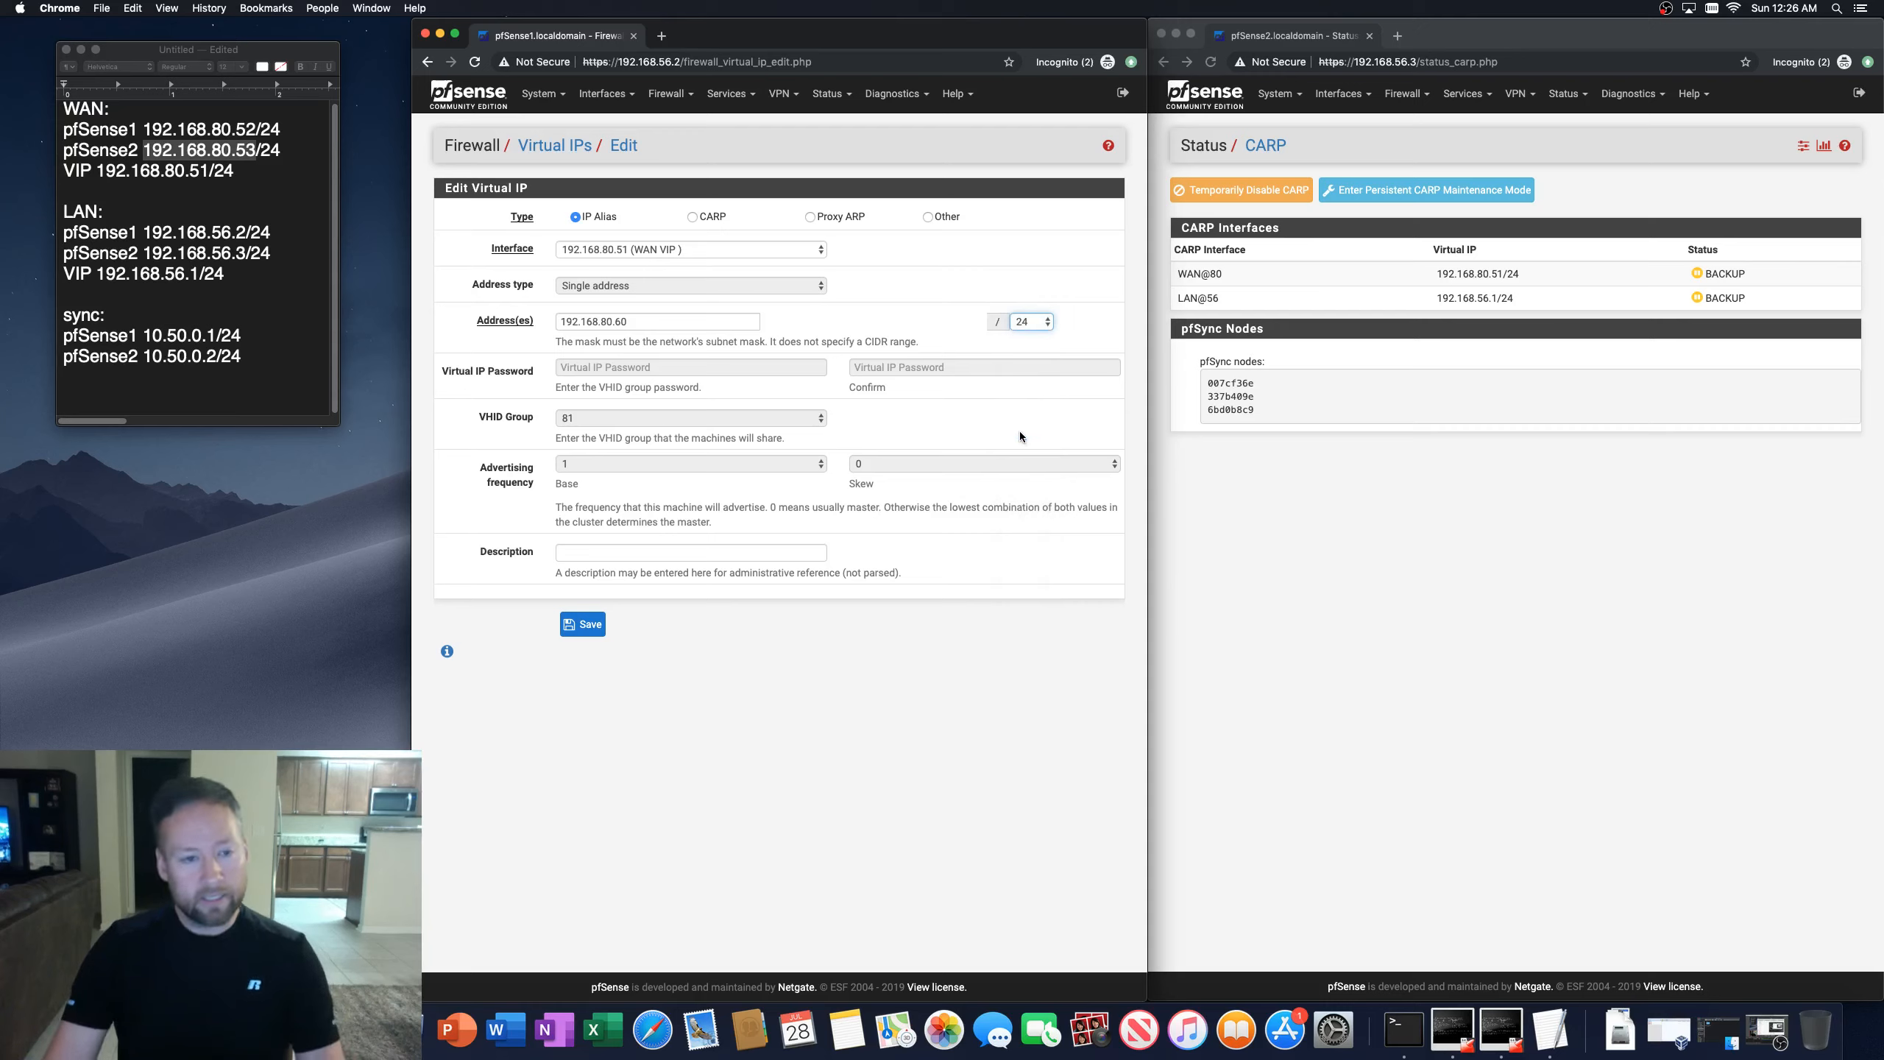
click(642, 322)
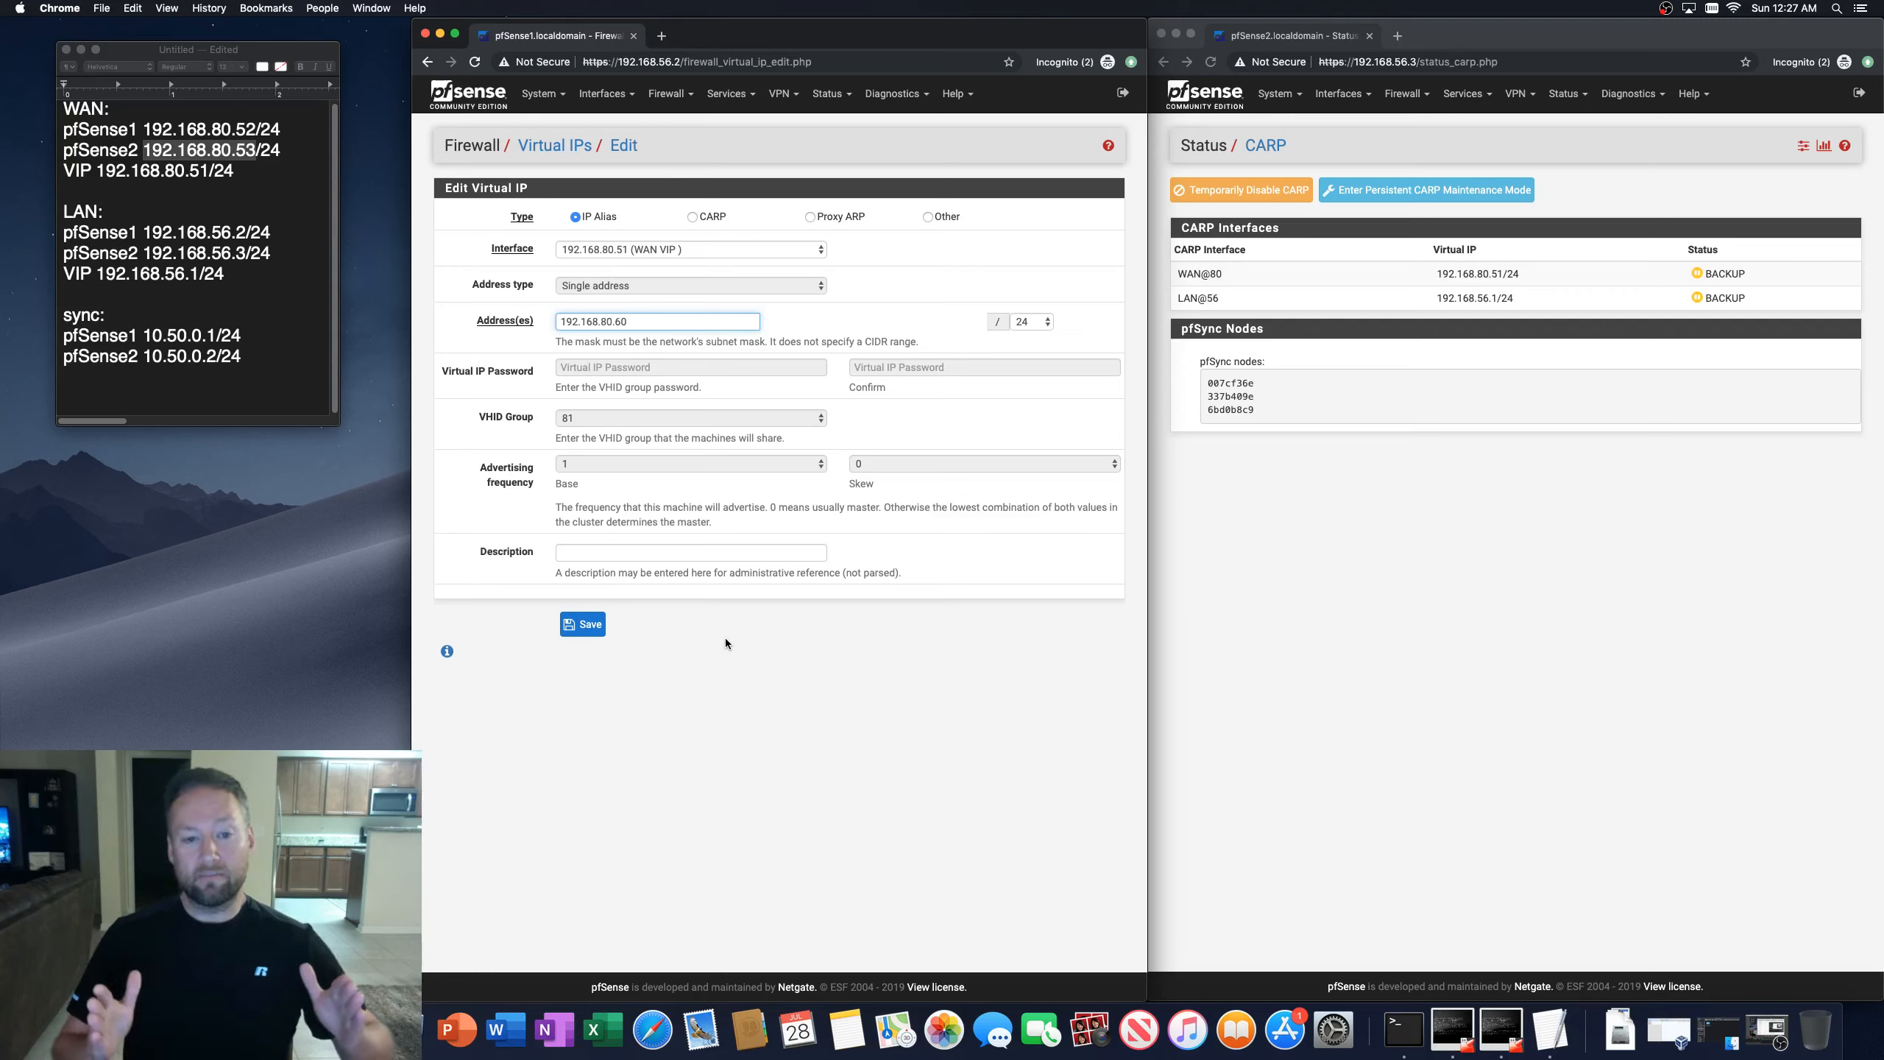
Step: Highlight the WAN CARP interface entry on the second firewall's CARP status page
click(1277, 456)
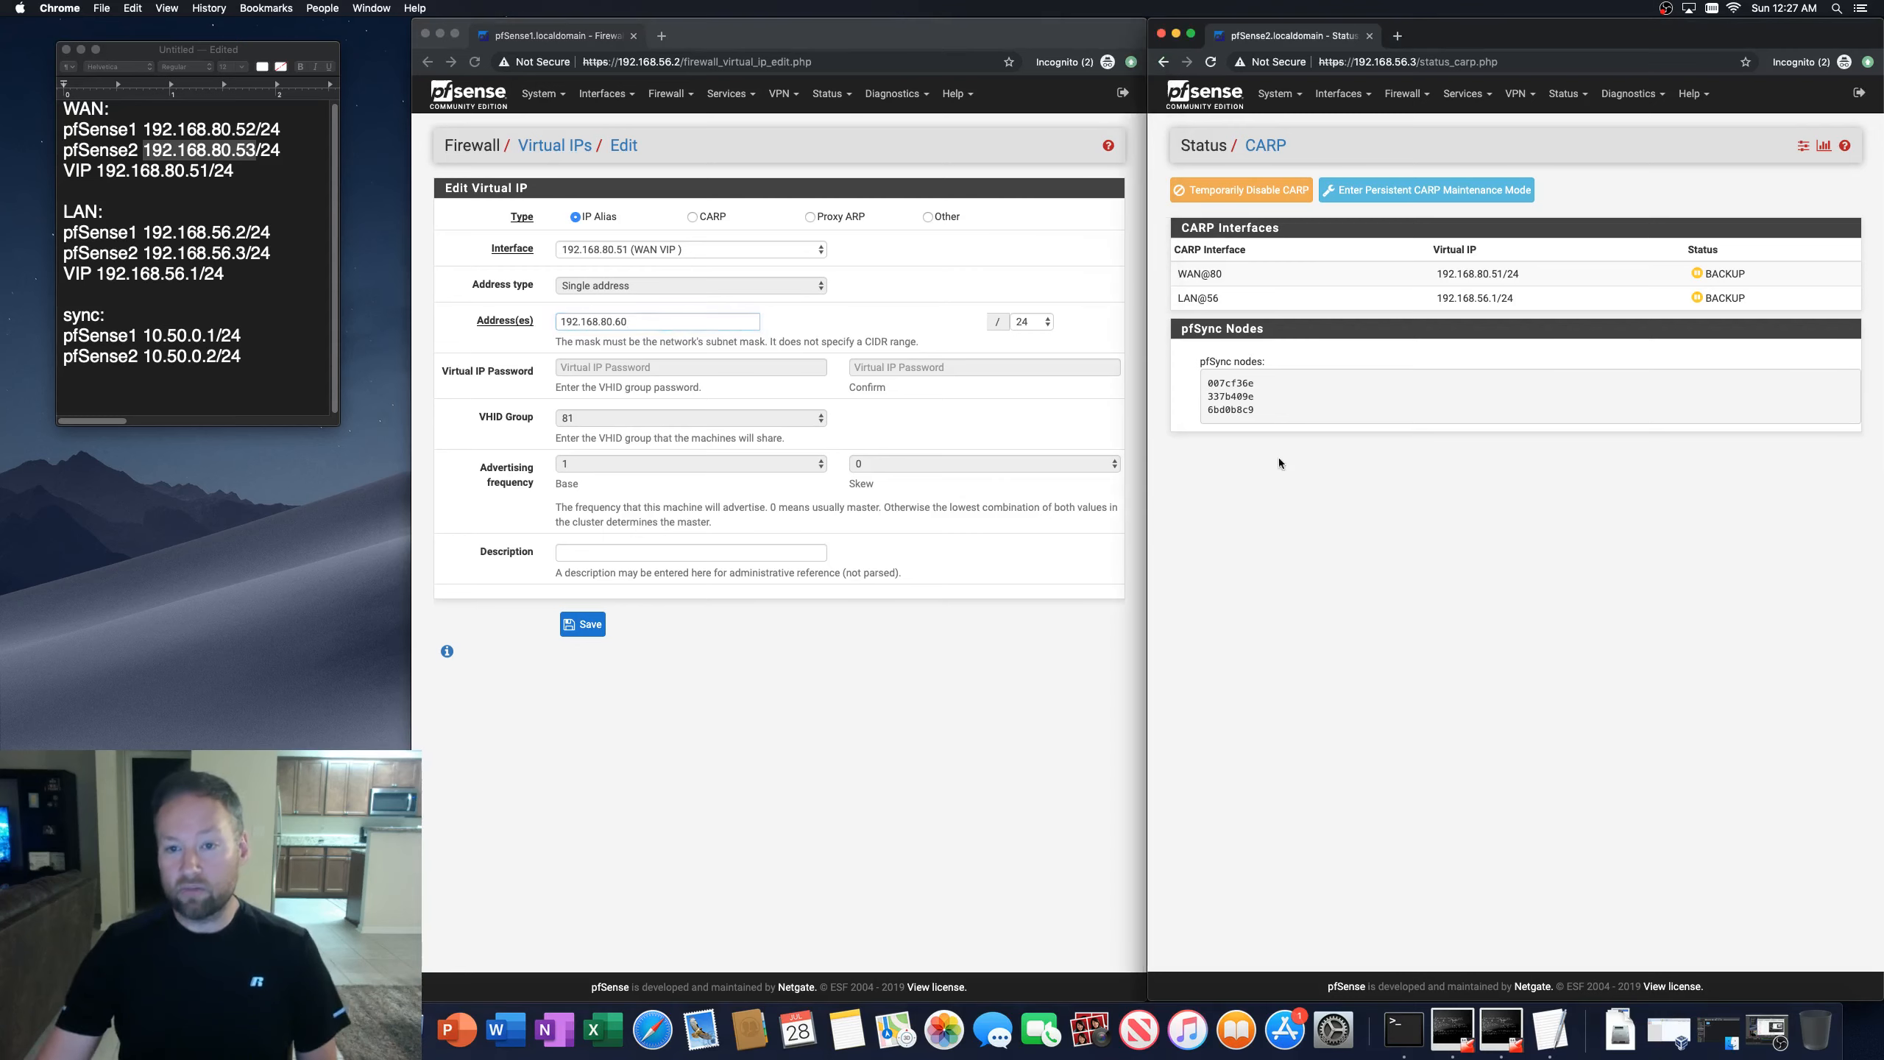
drag(1175, 274, 1515, 280)
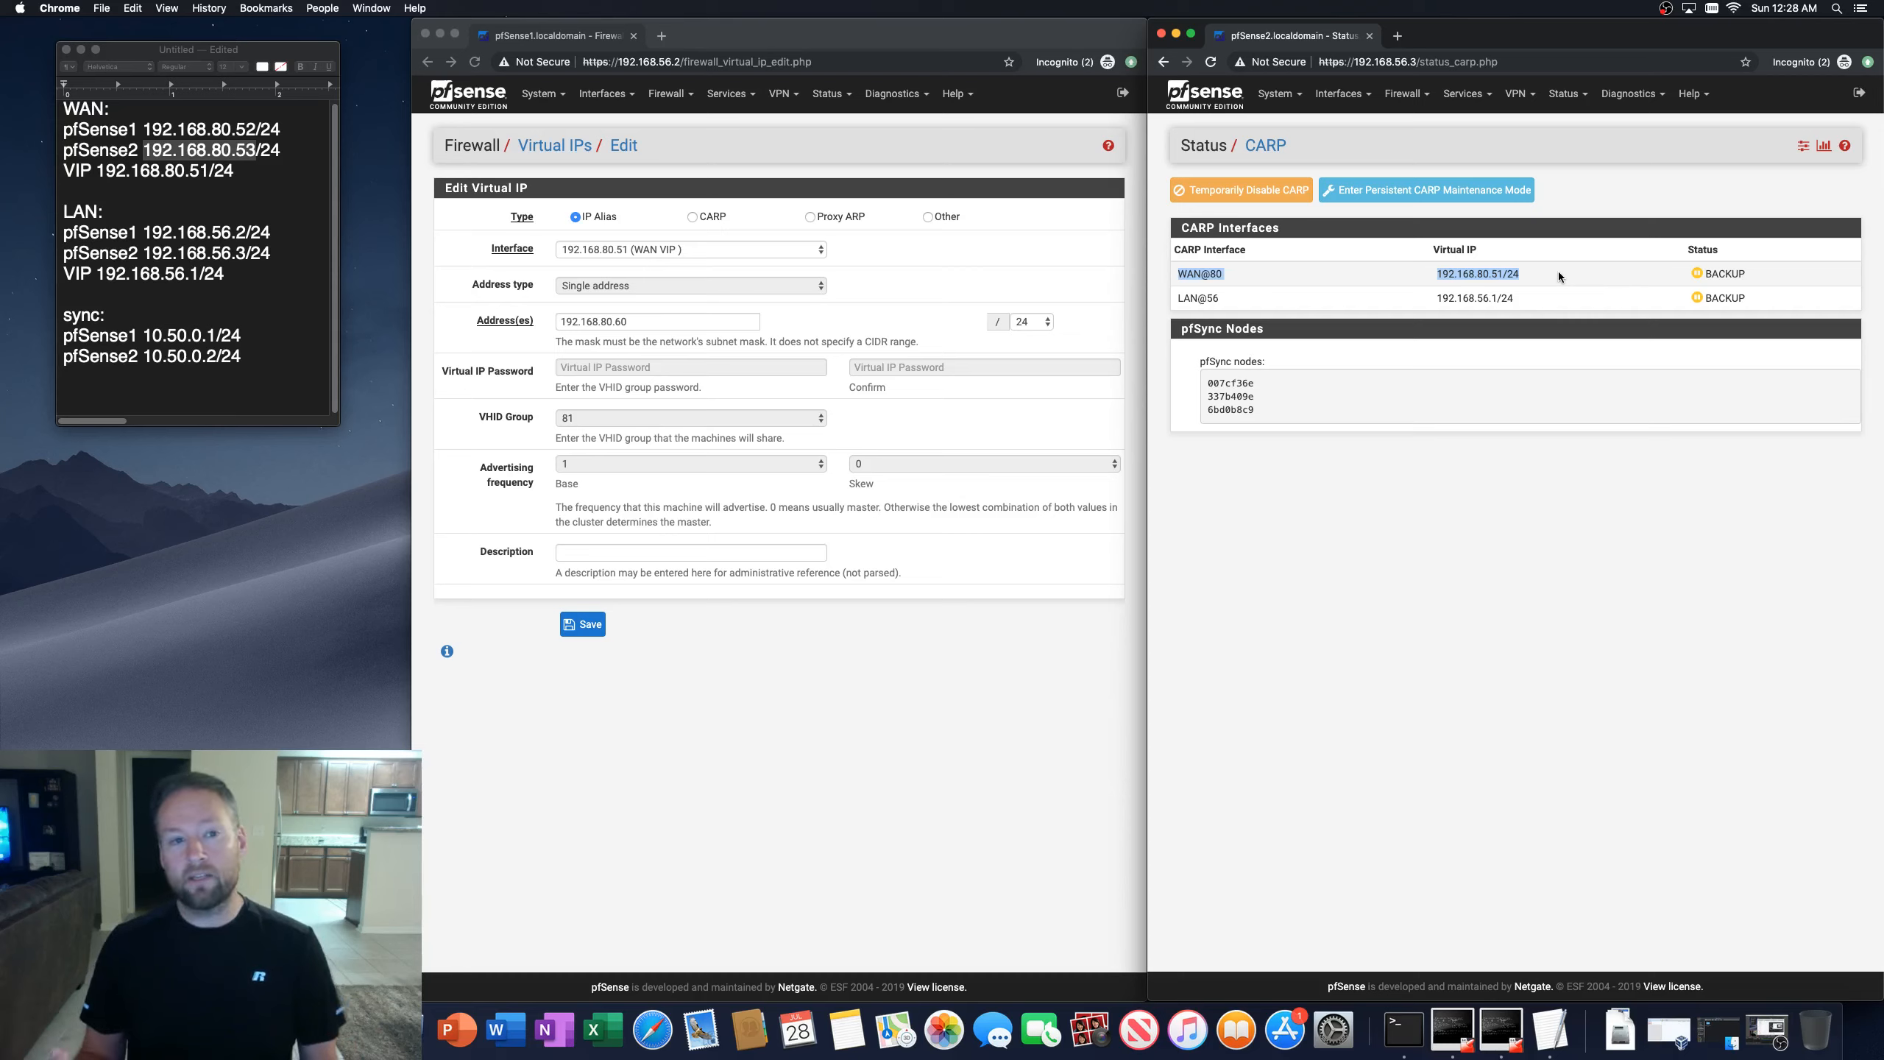
Step: Save the new IP alias virtual IP and apply the changes
drag(1176, 297, 1528, 293)
click(1522, 297)
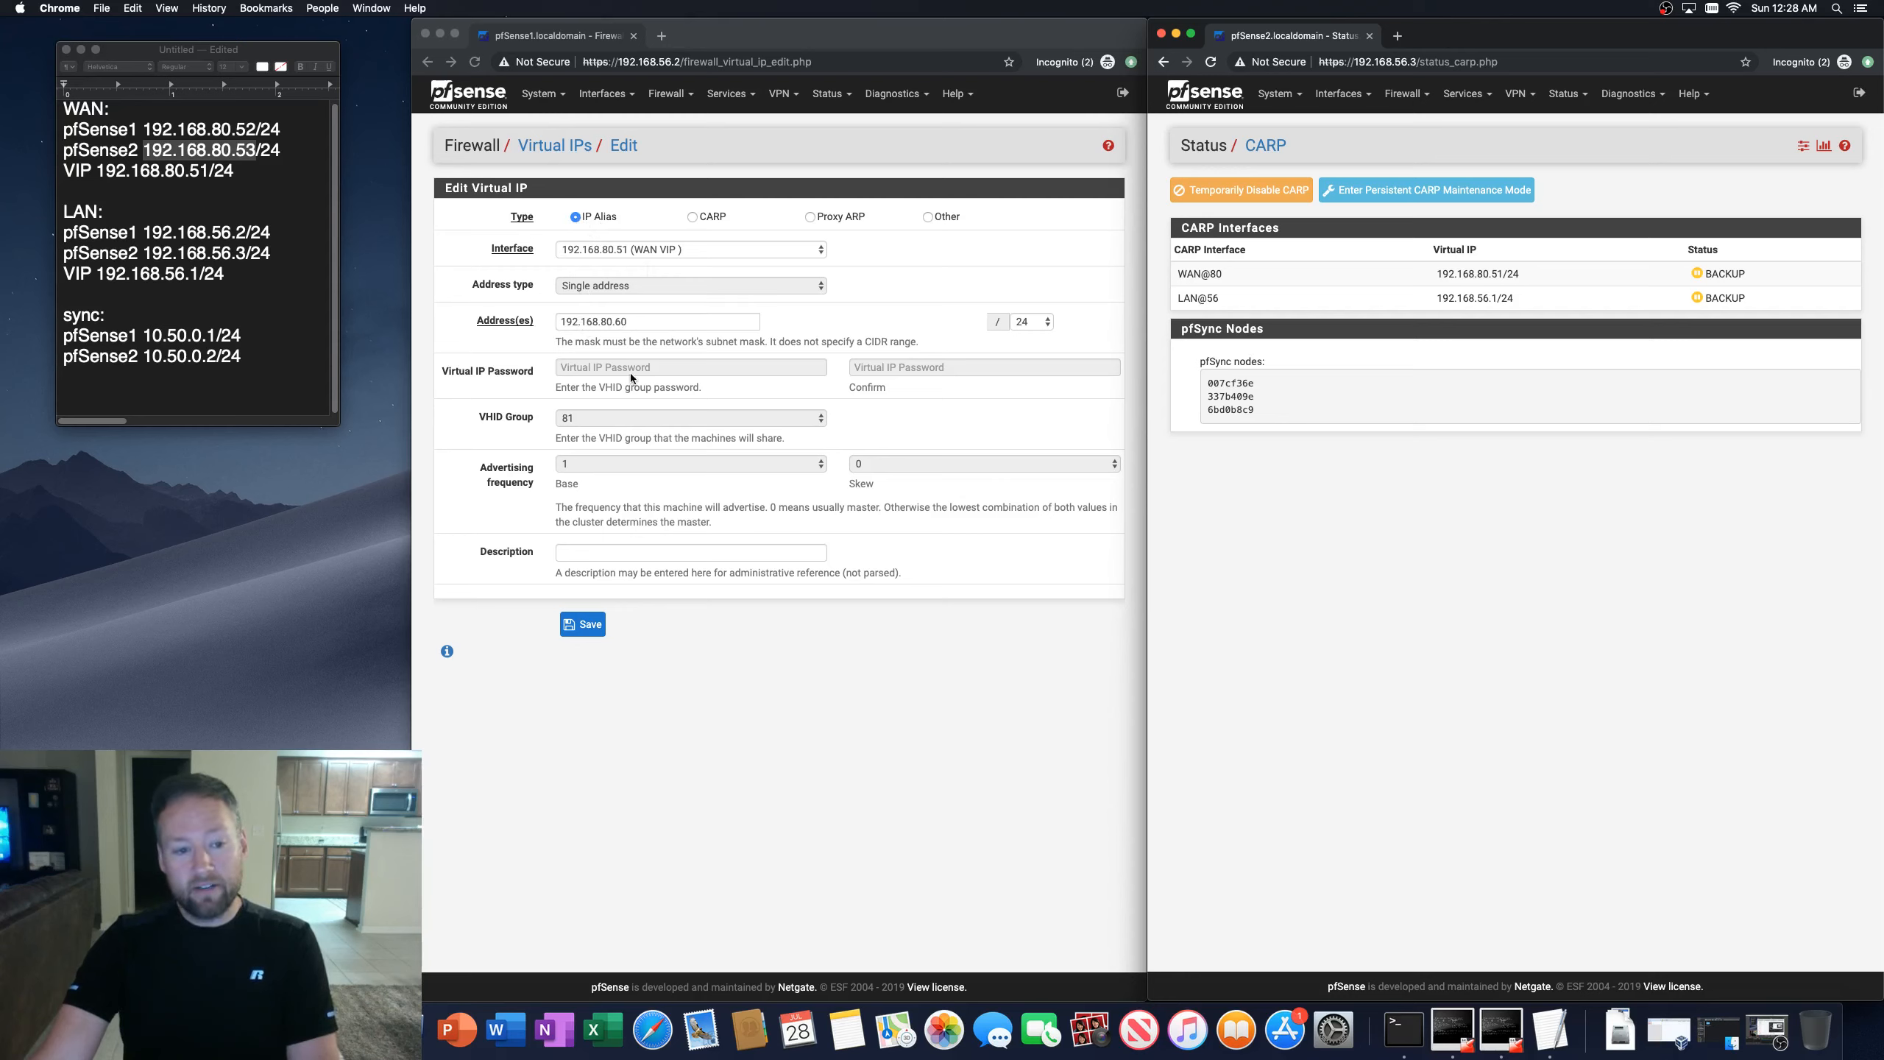
click(569, 573)
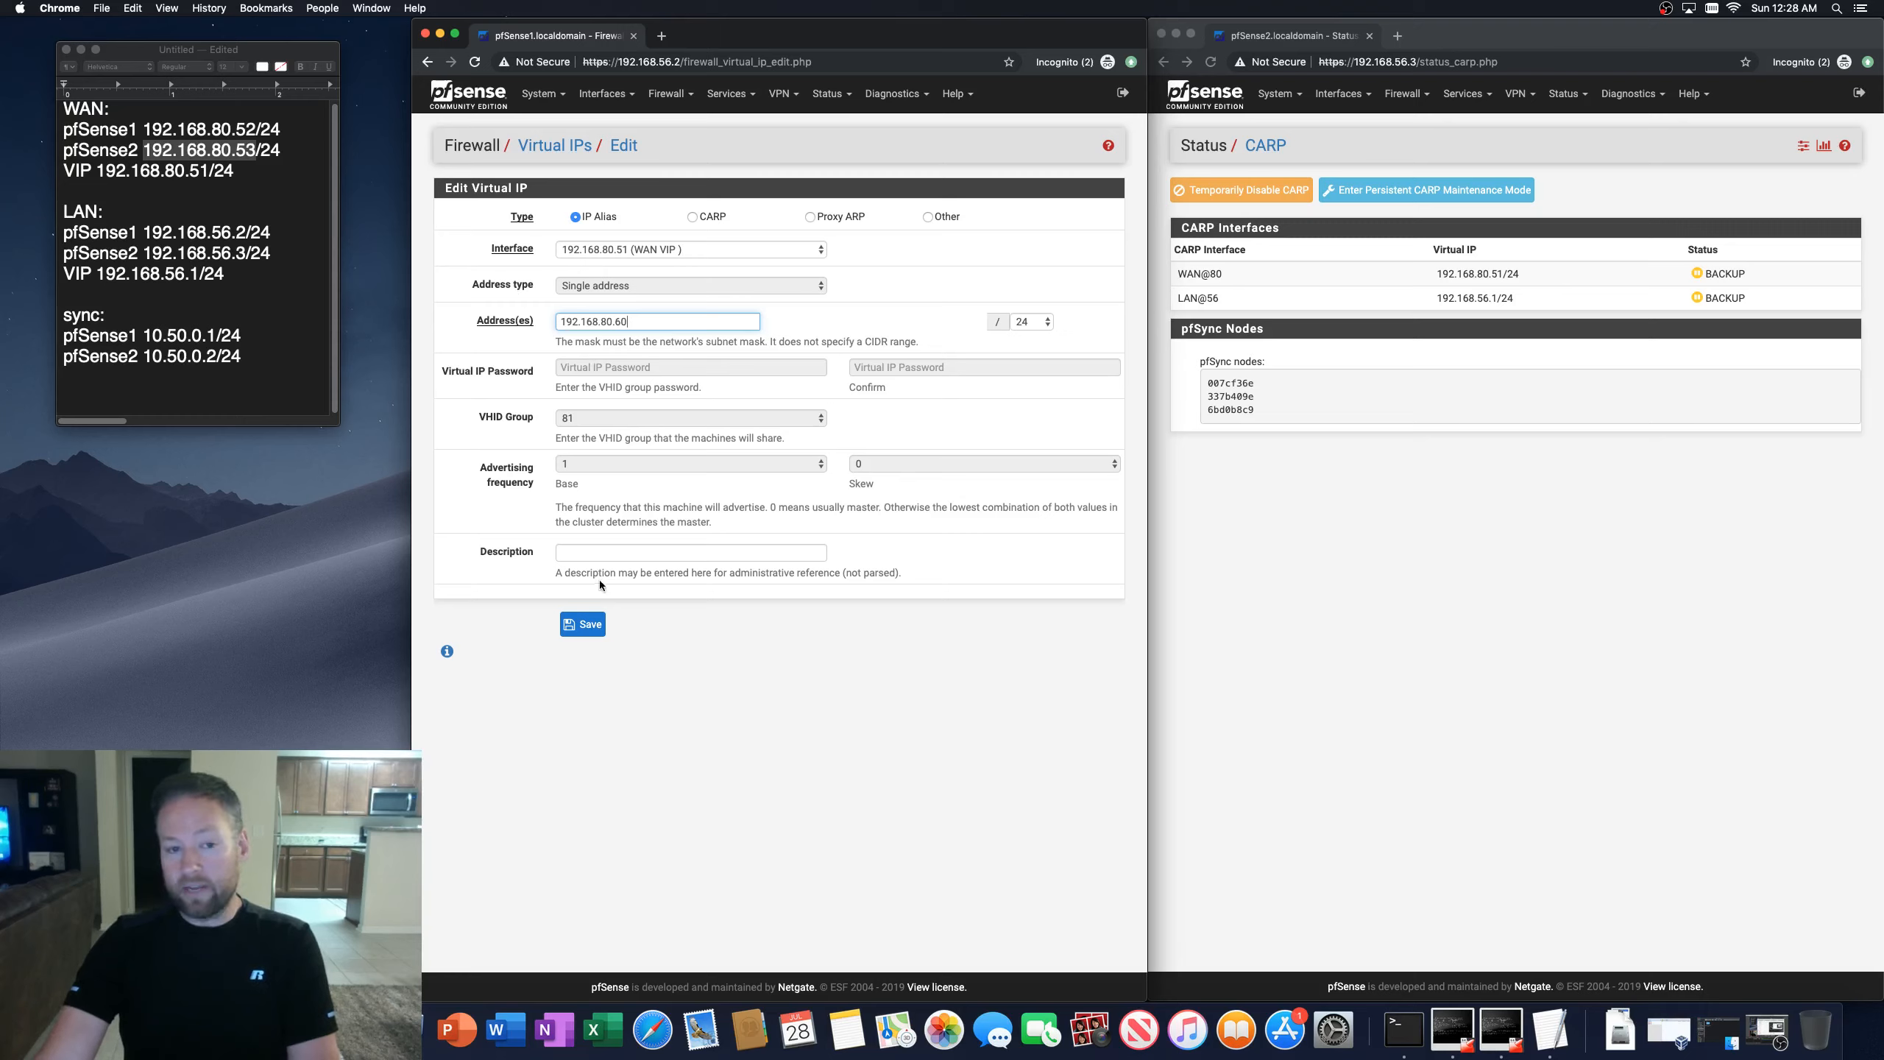
click(586, 630)
click(1056, 207)
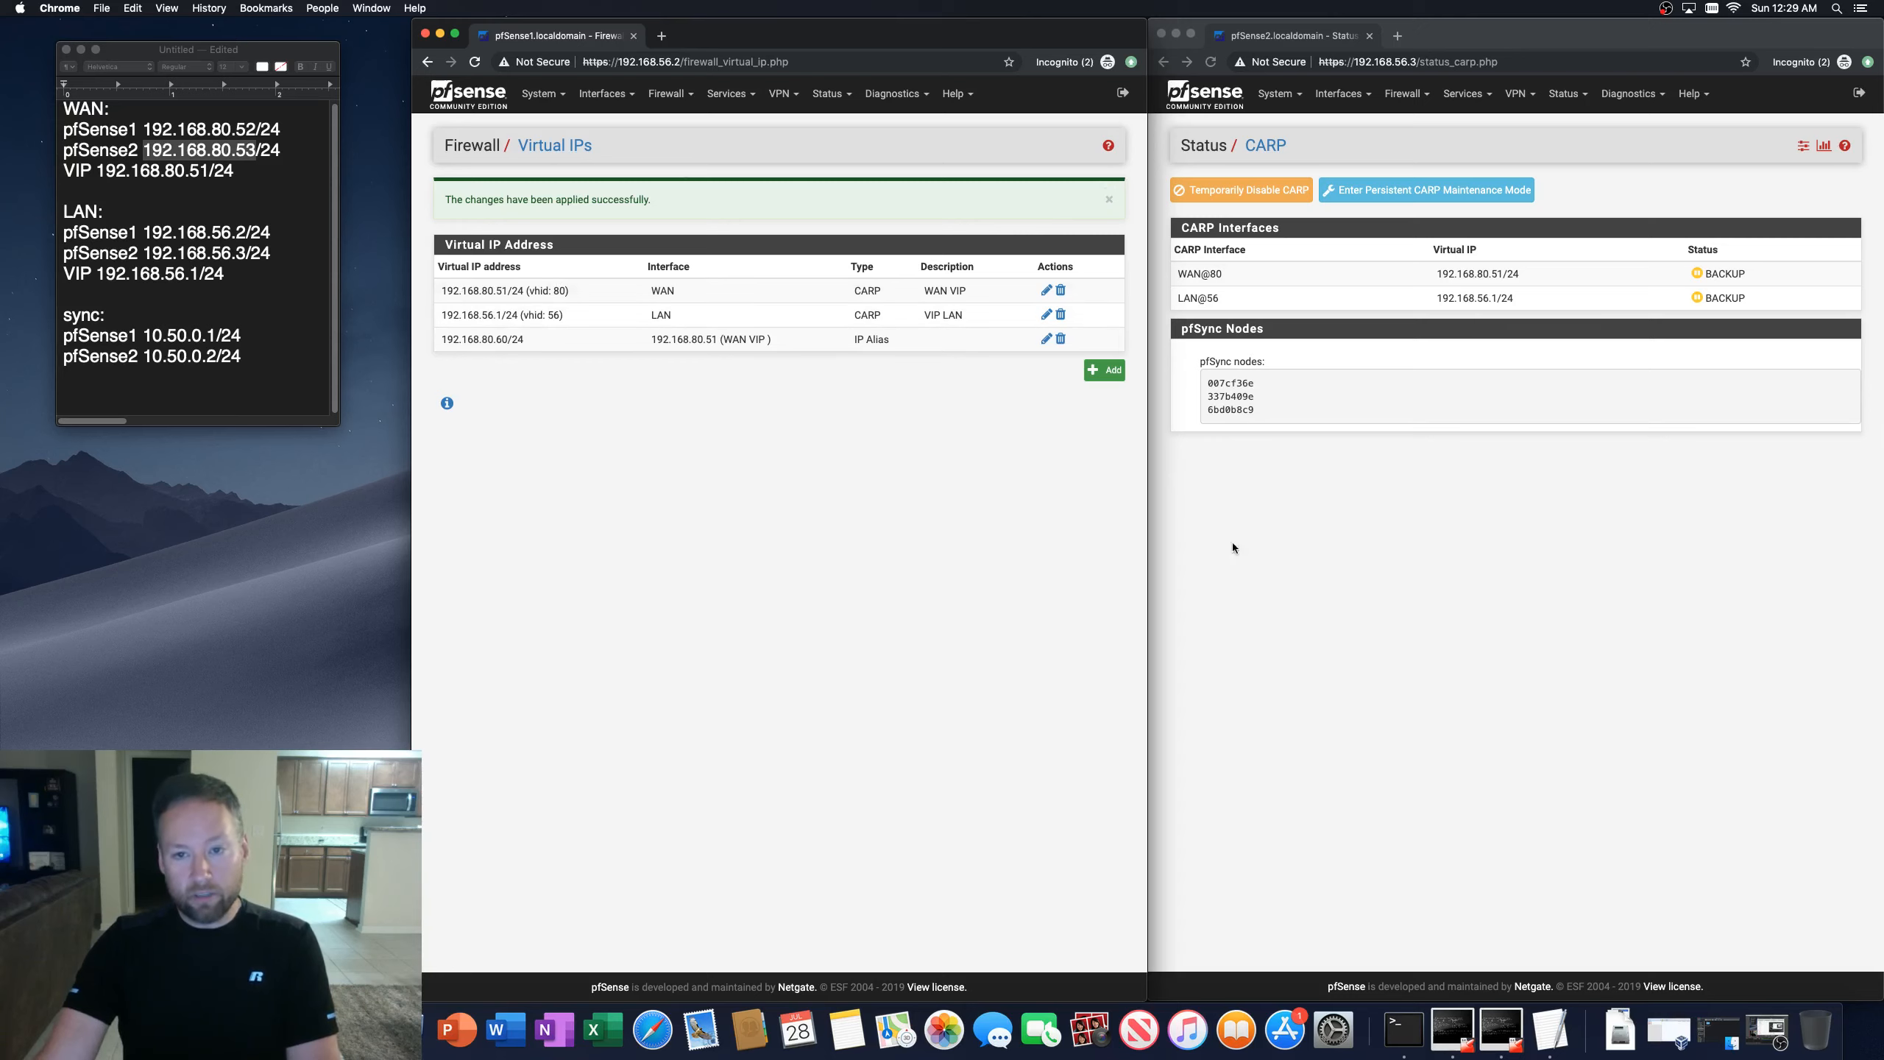
Step: Open the second firewall's Virtual IPs list to check the synced IP alias entry
click(1378, 166)
click(1404, 94)
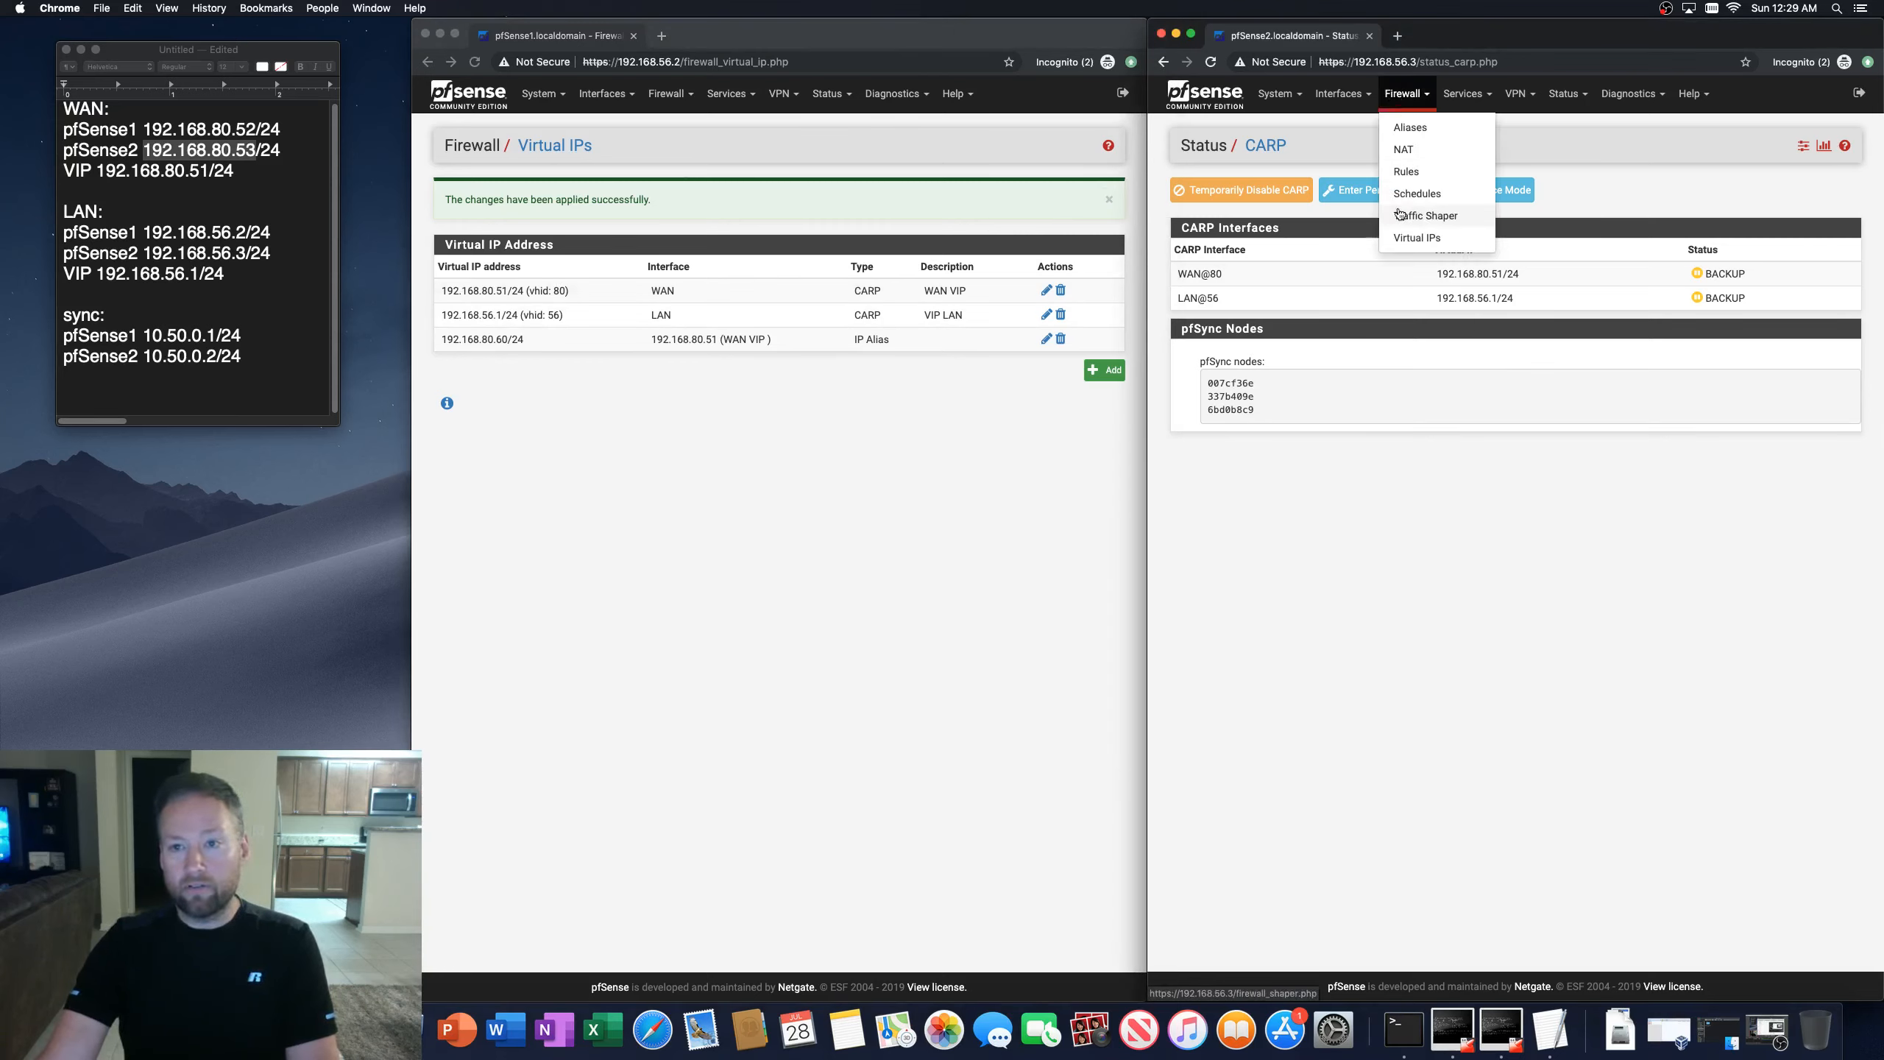
click(1406, 250)
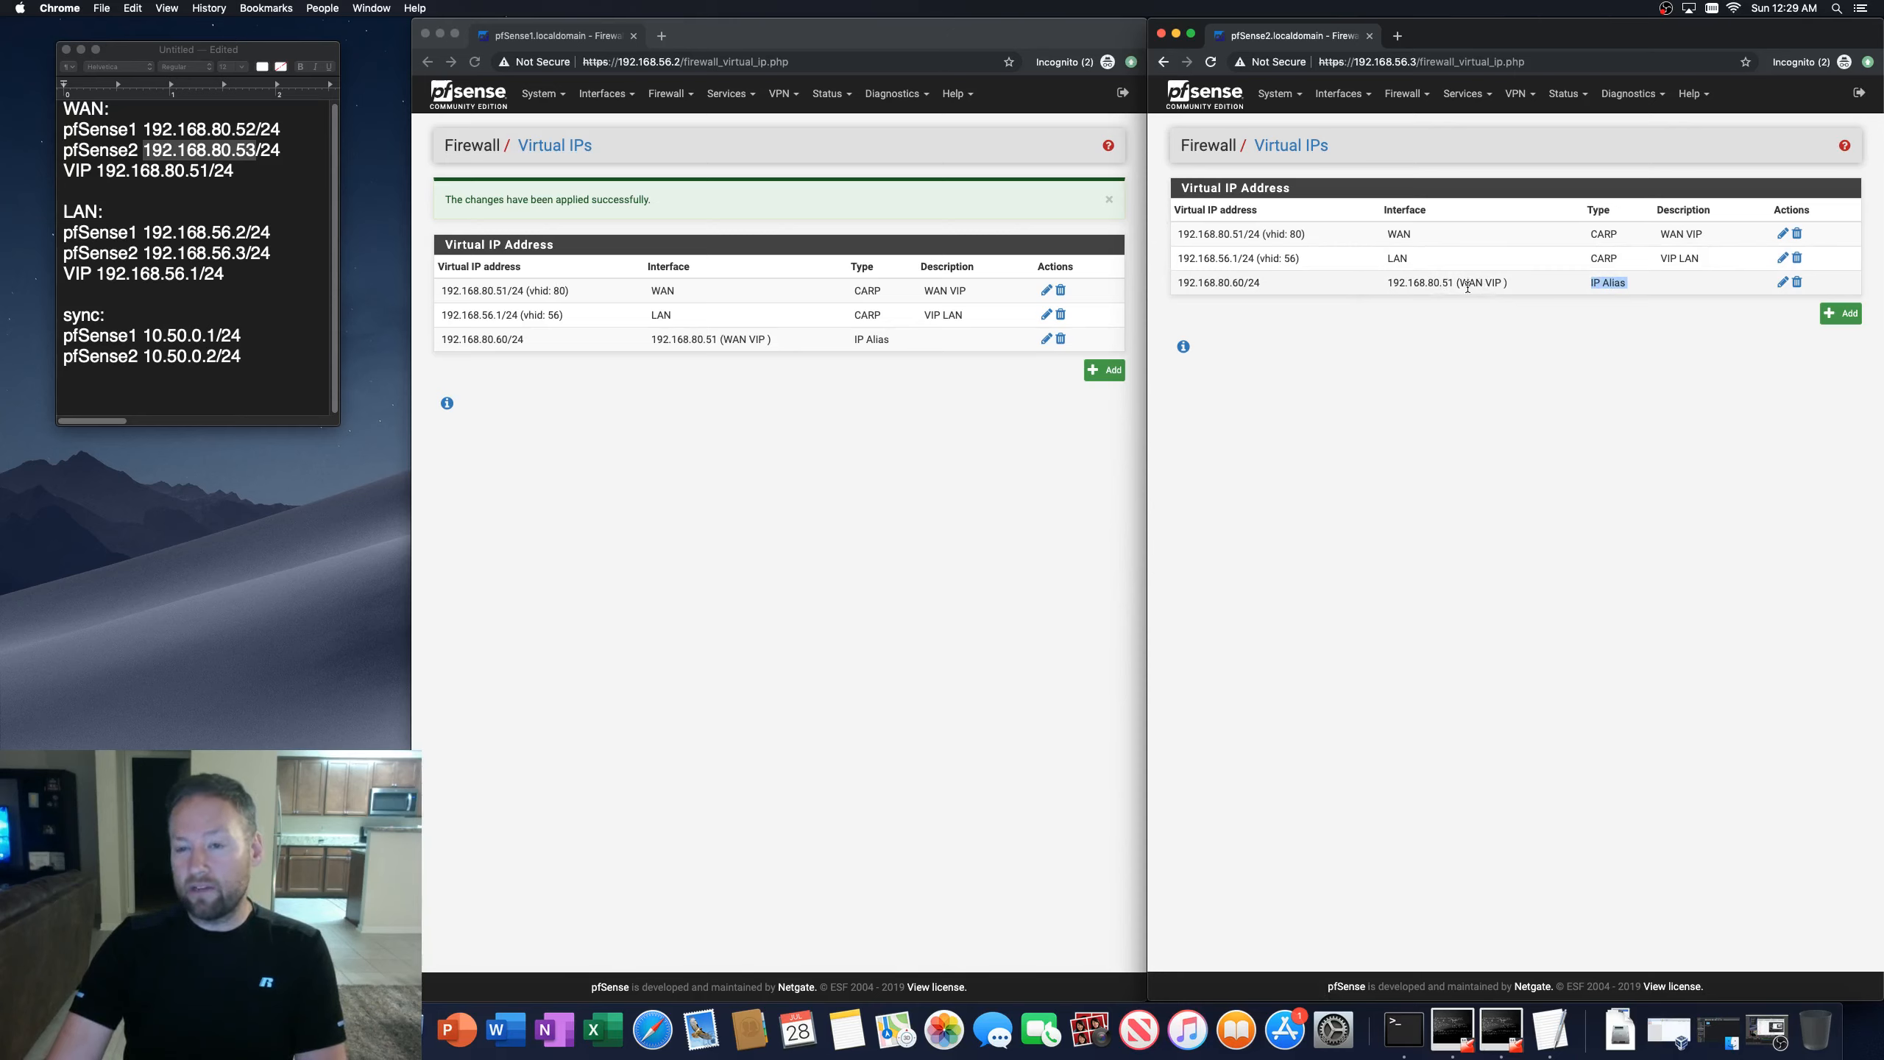
click(1313, 279)
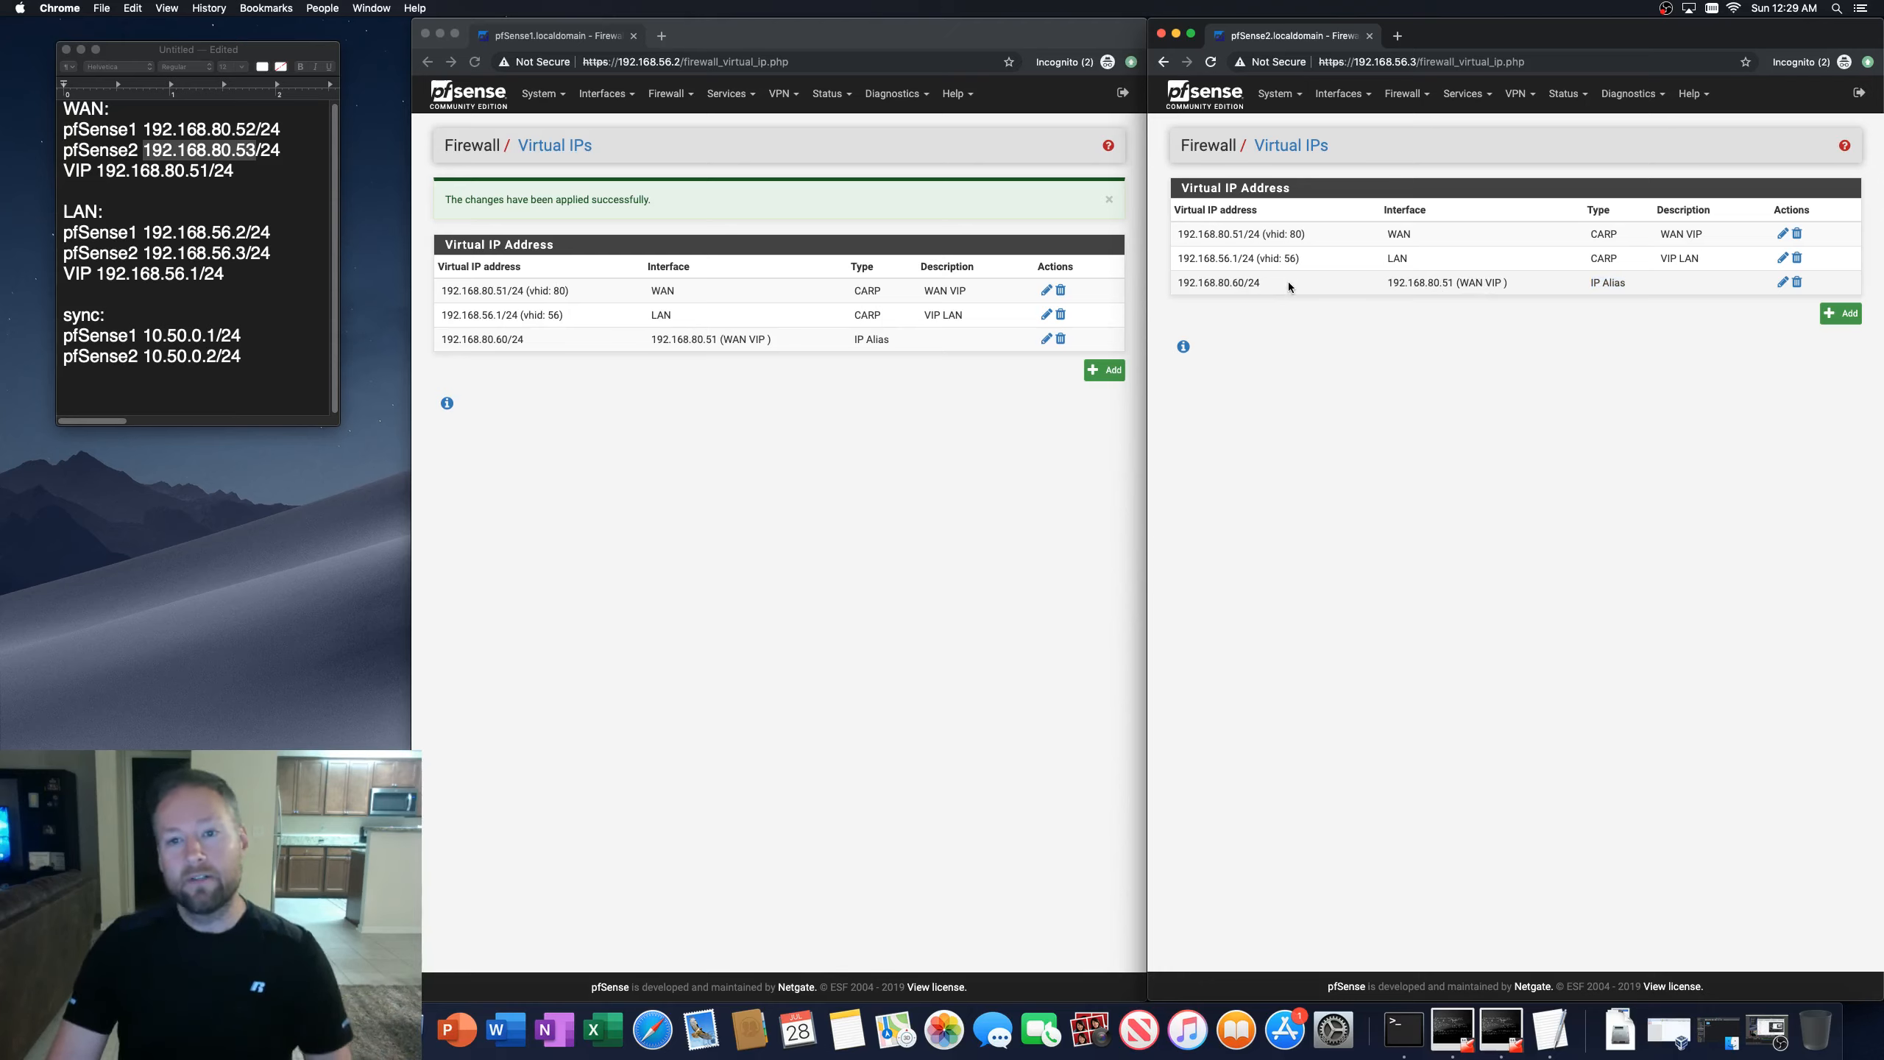
drag(1182, 234, 1294, 235)
click(1295, 234)
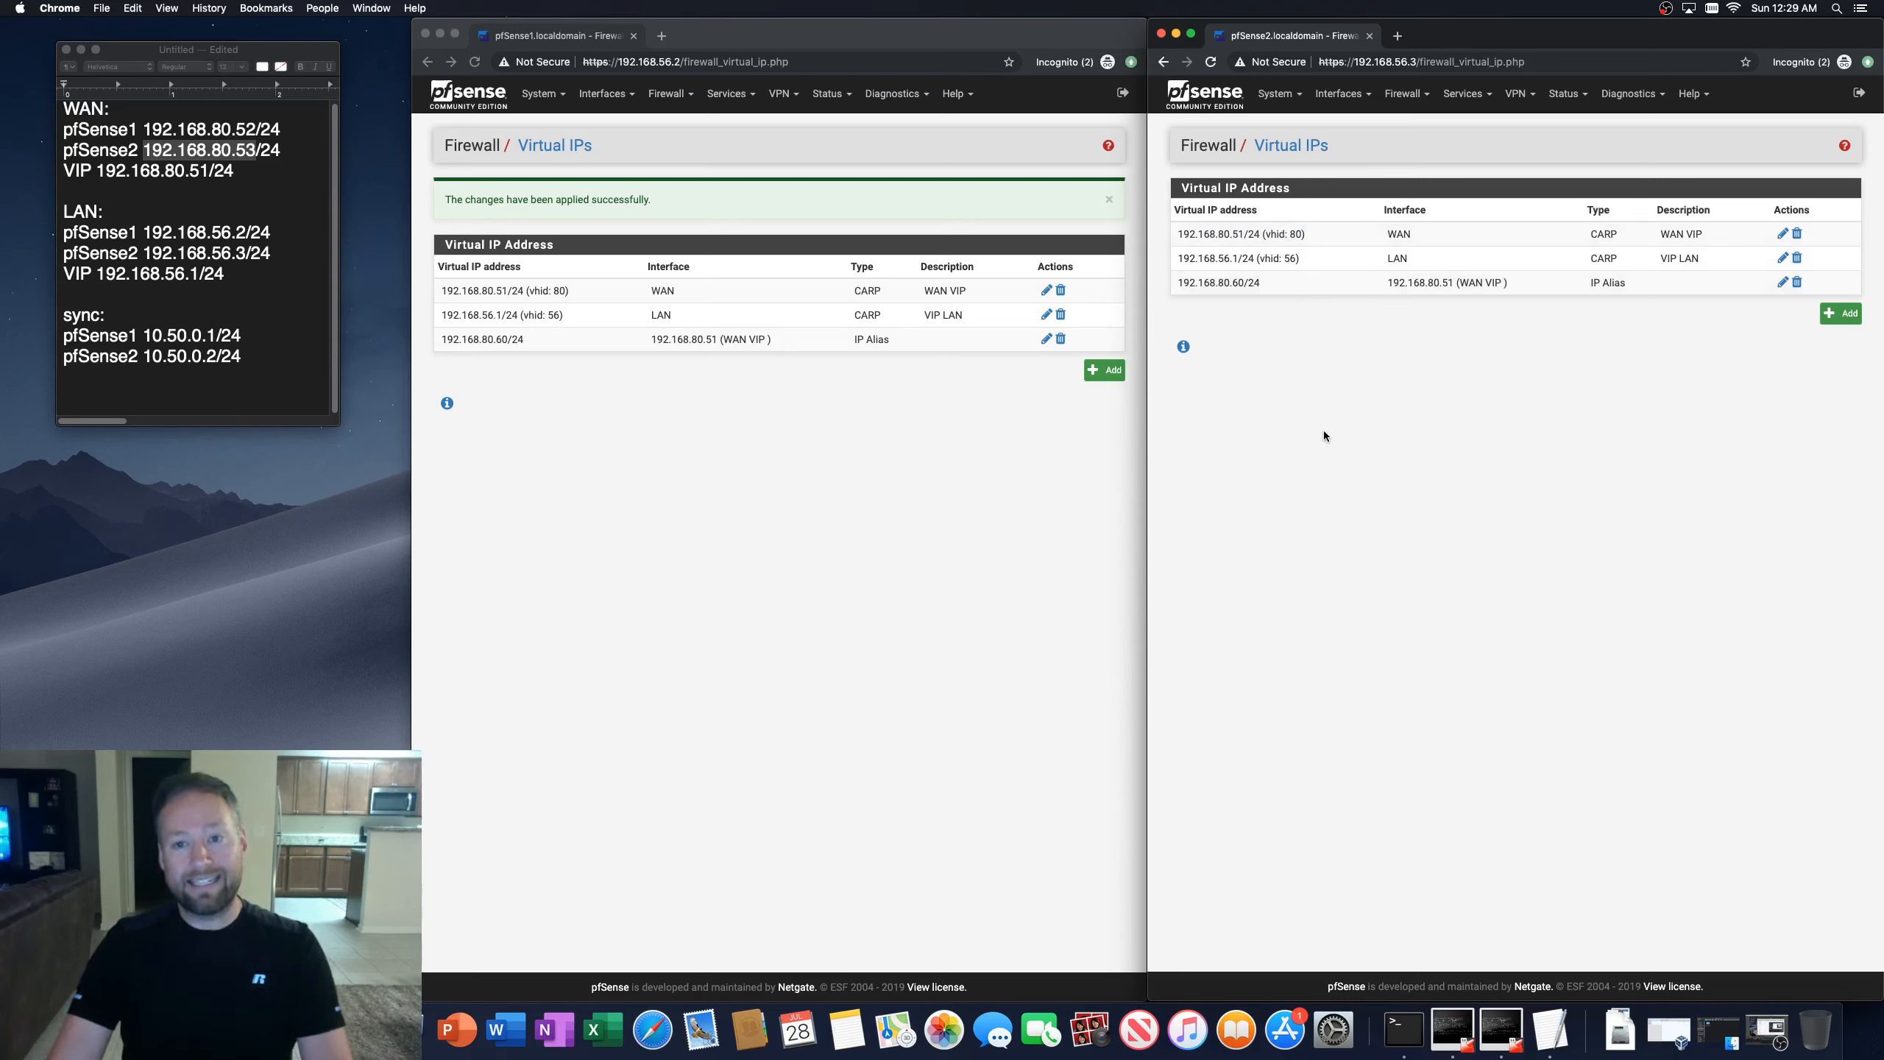
click(821, 550)
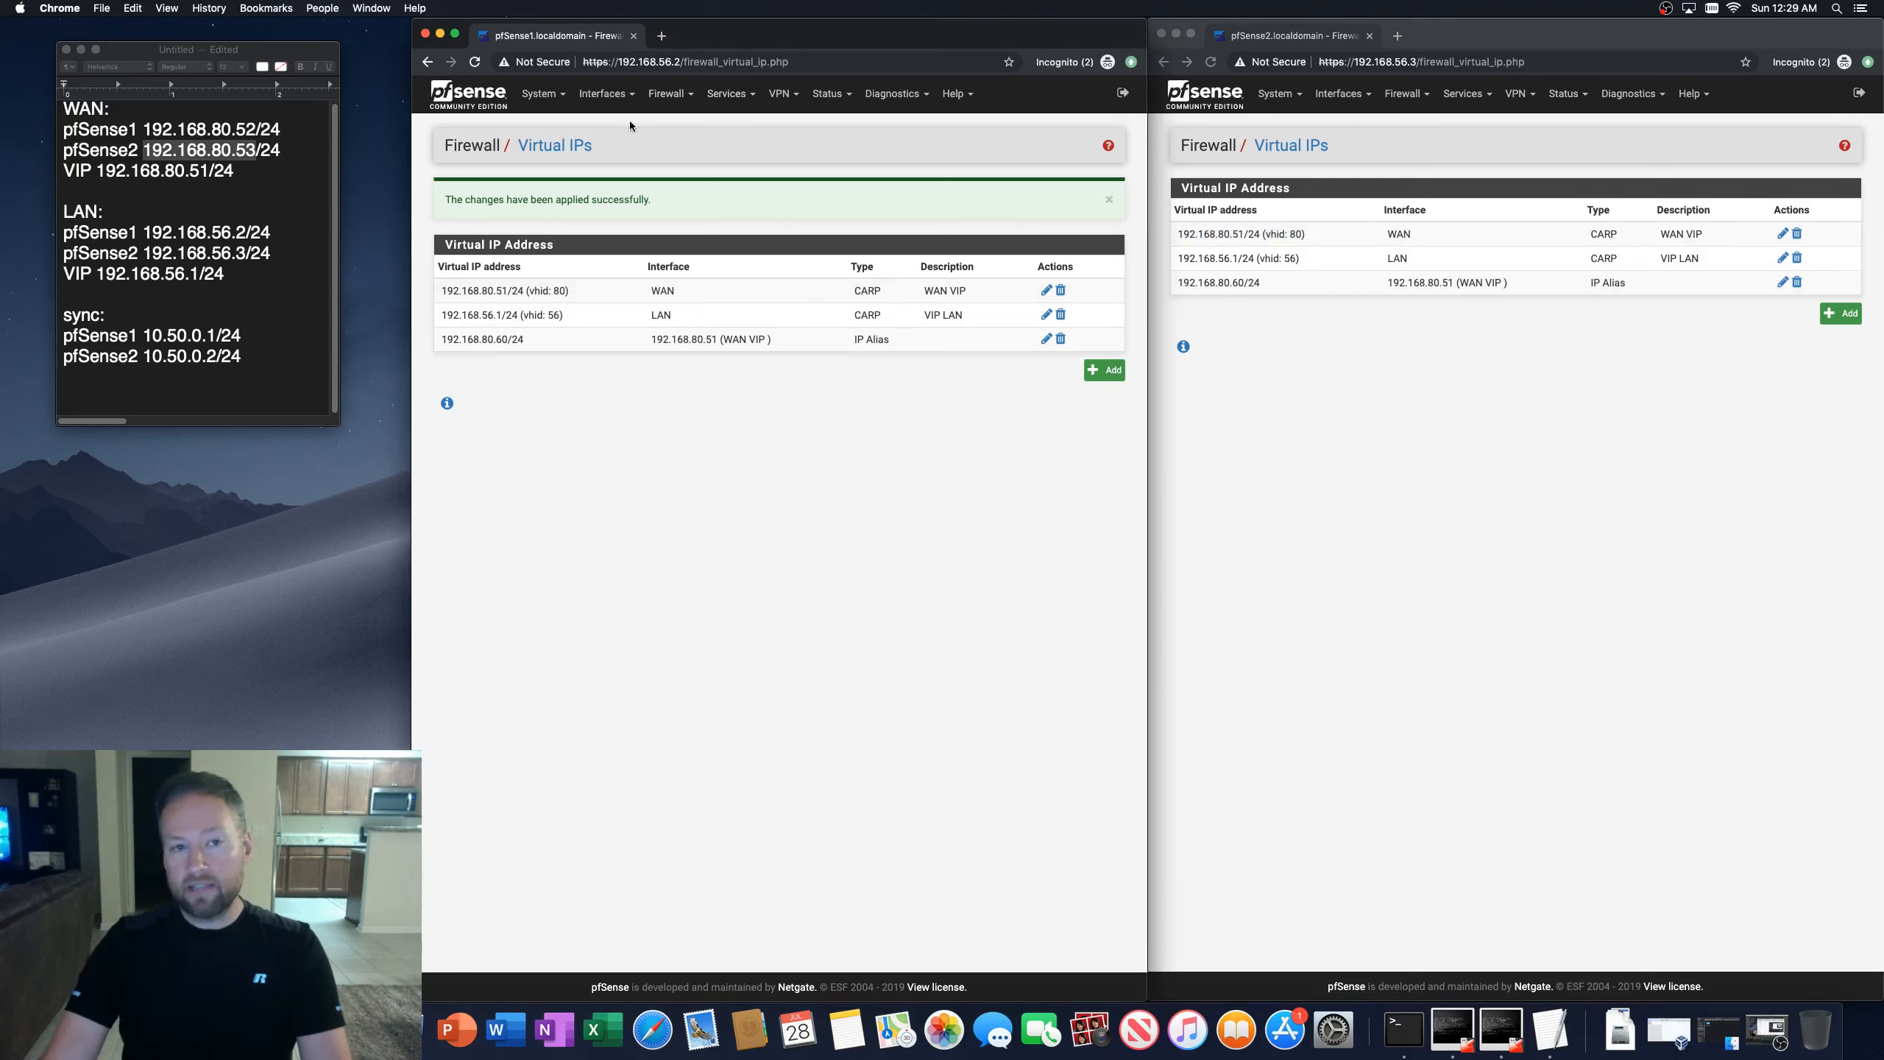
Step: Begin a new WAN port forward rule with destination 192.168.80.60 on the first firewall
click(663, 95)
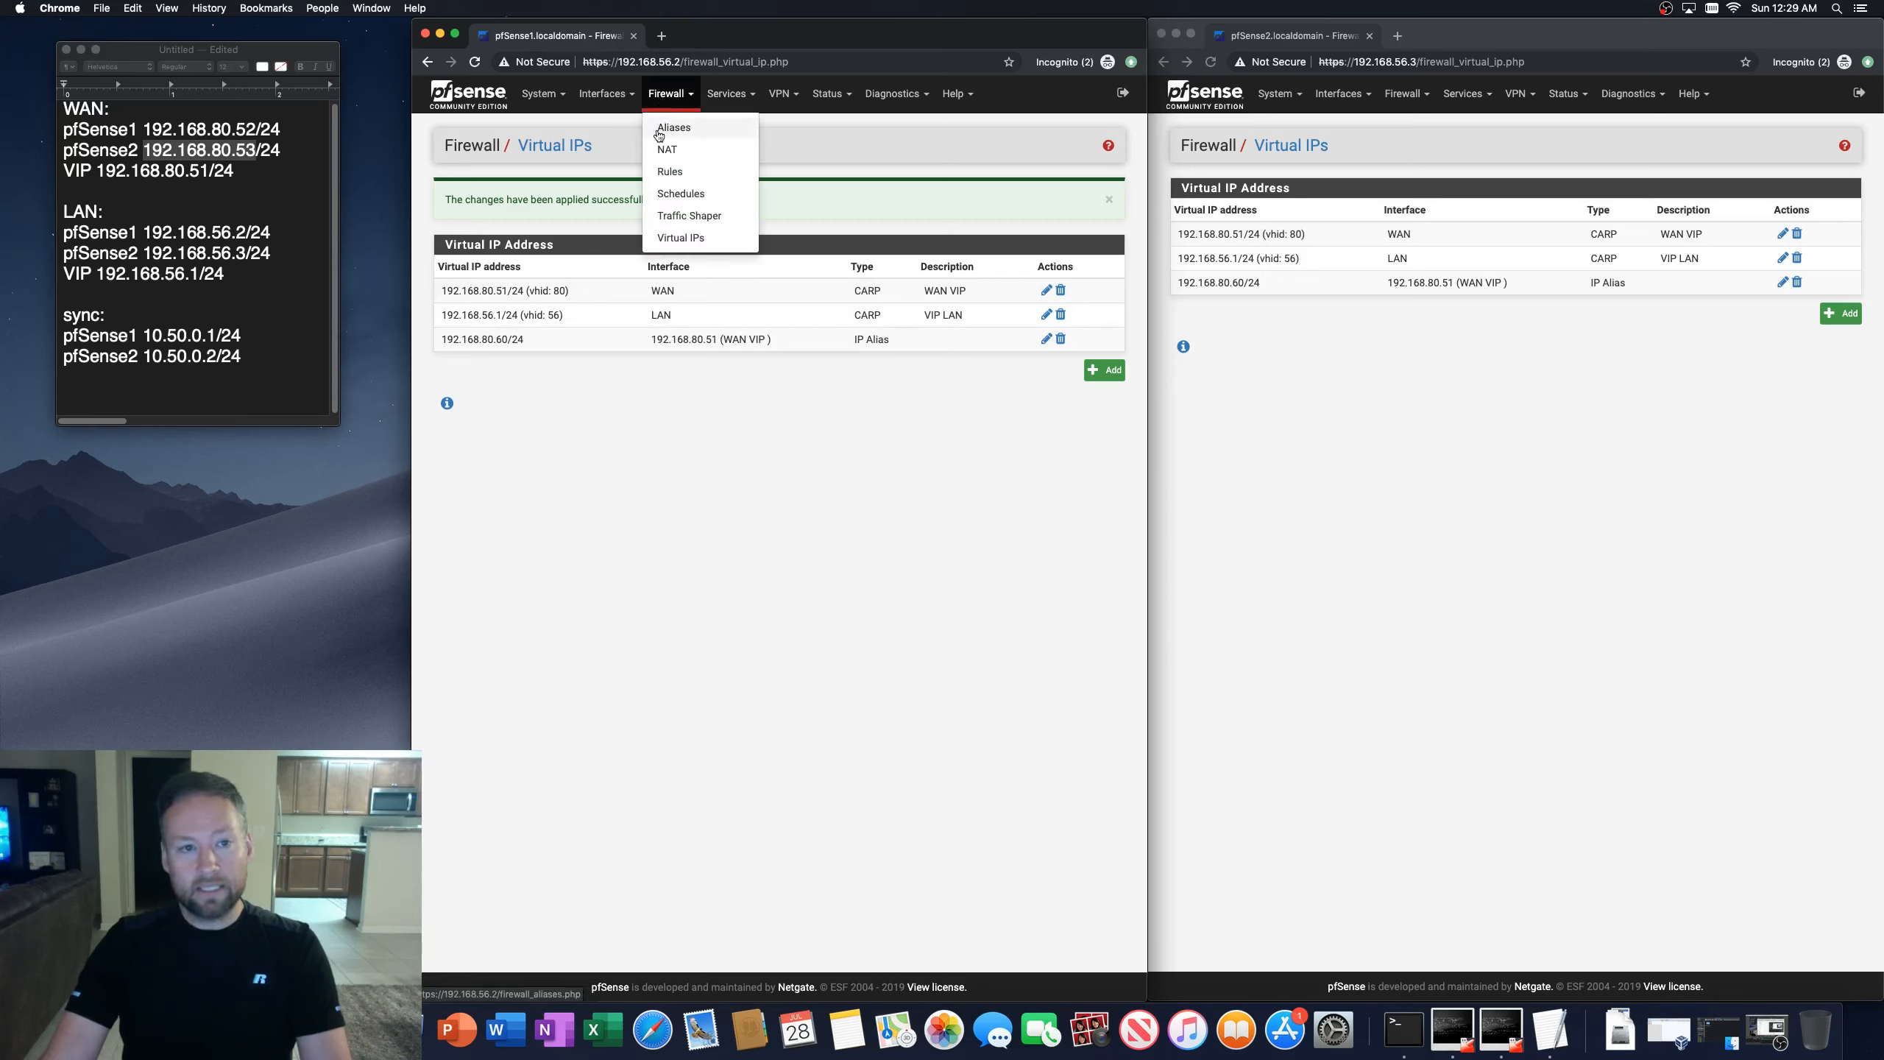
click(604, 95)
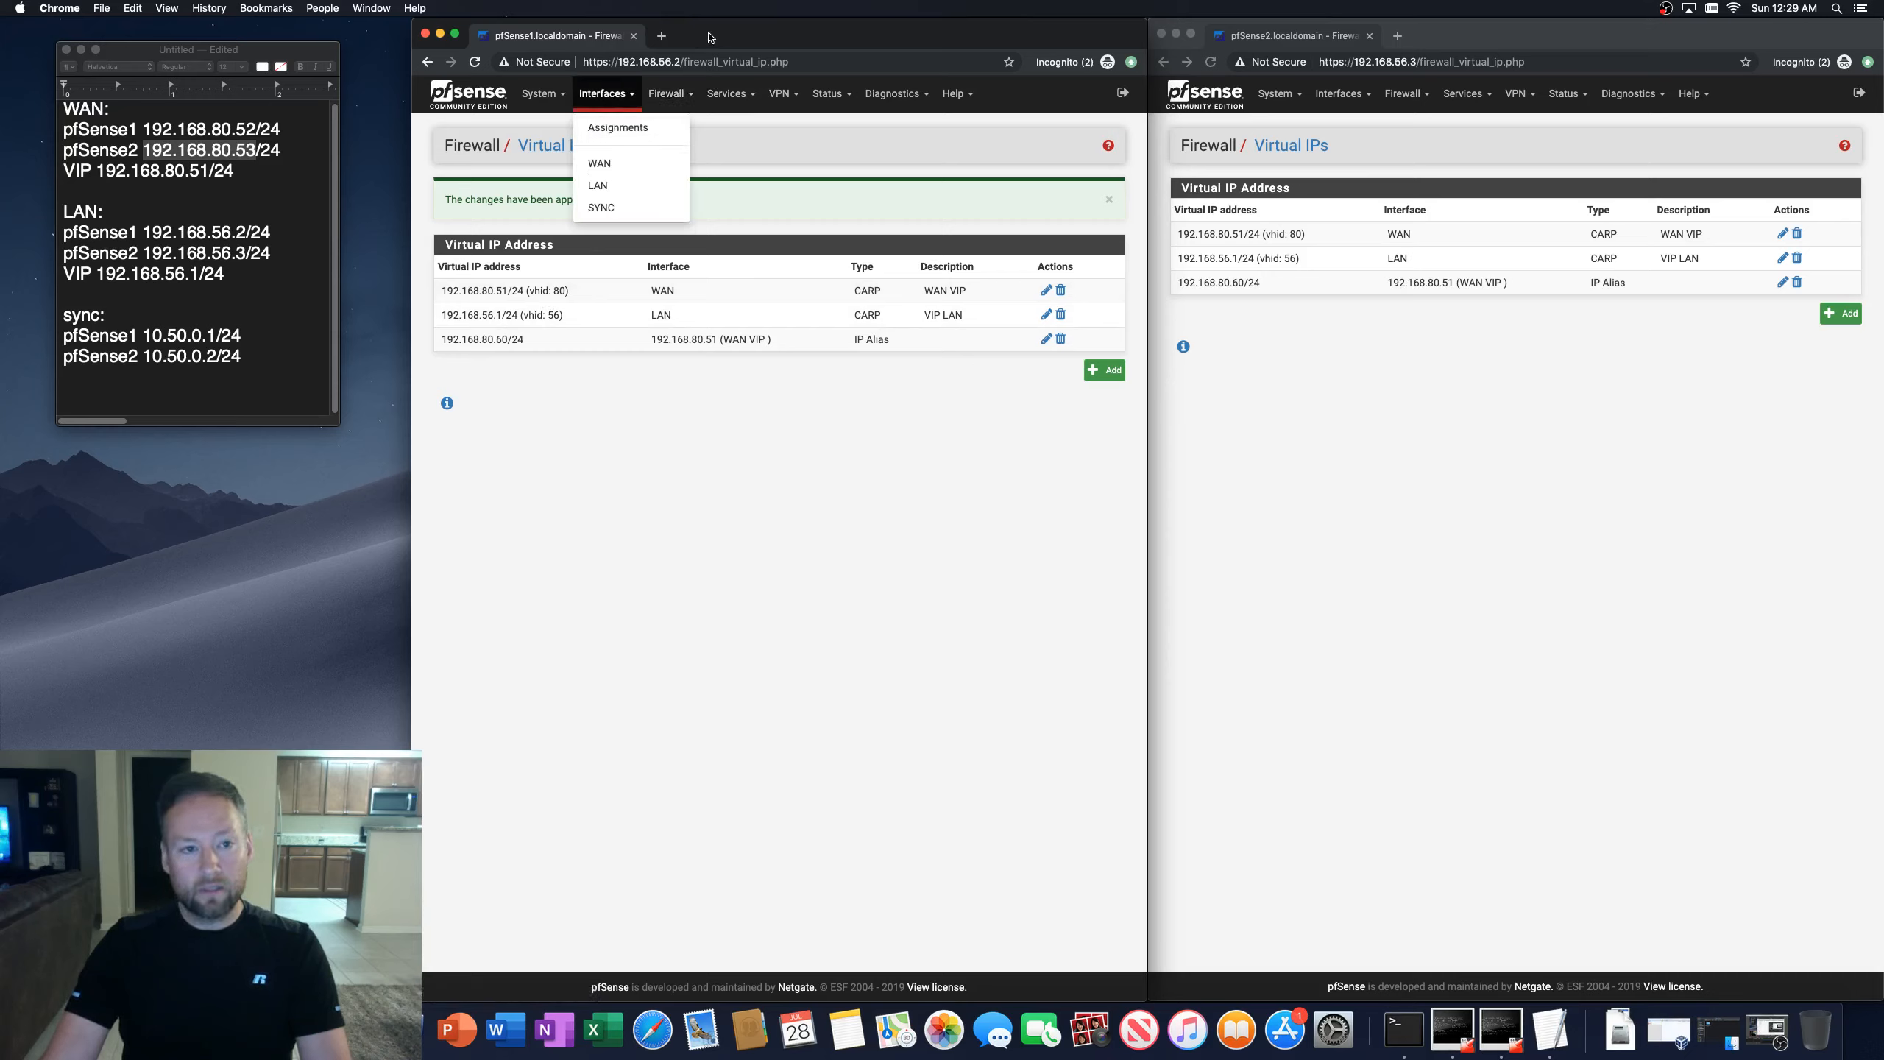
click(665, 95)
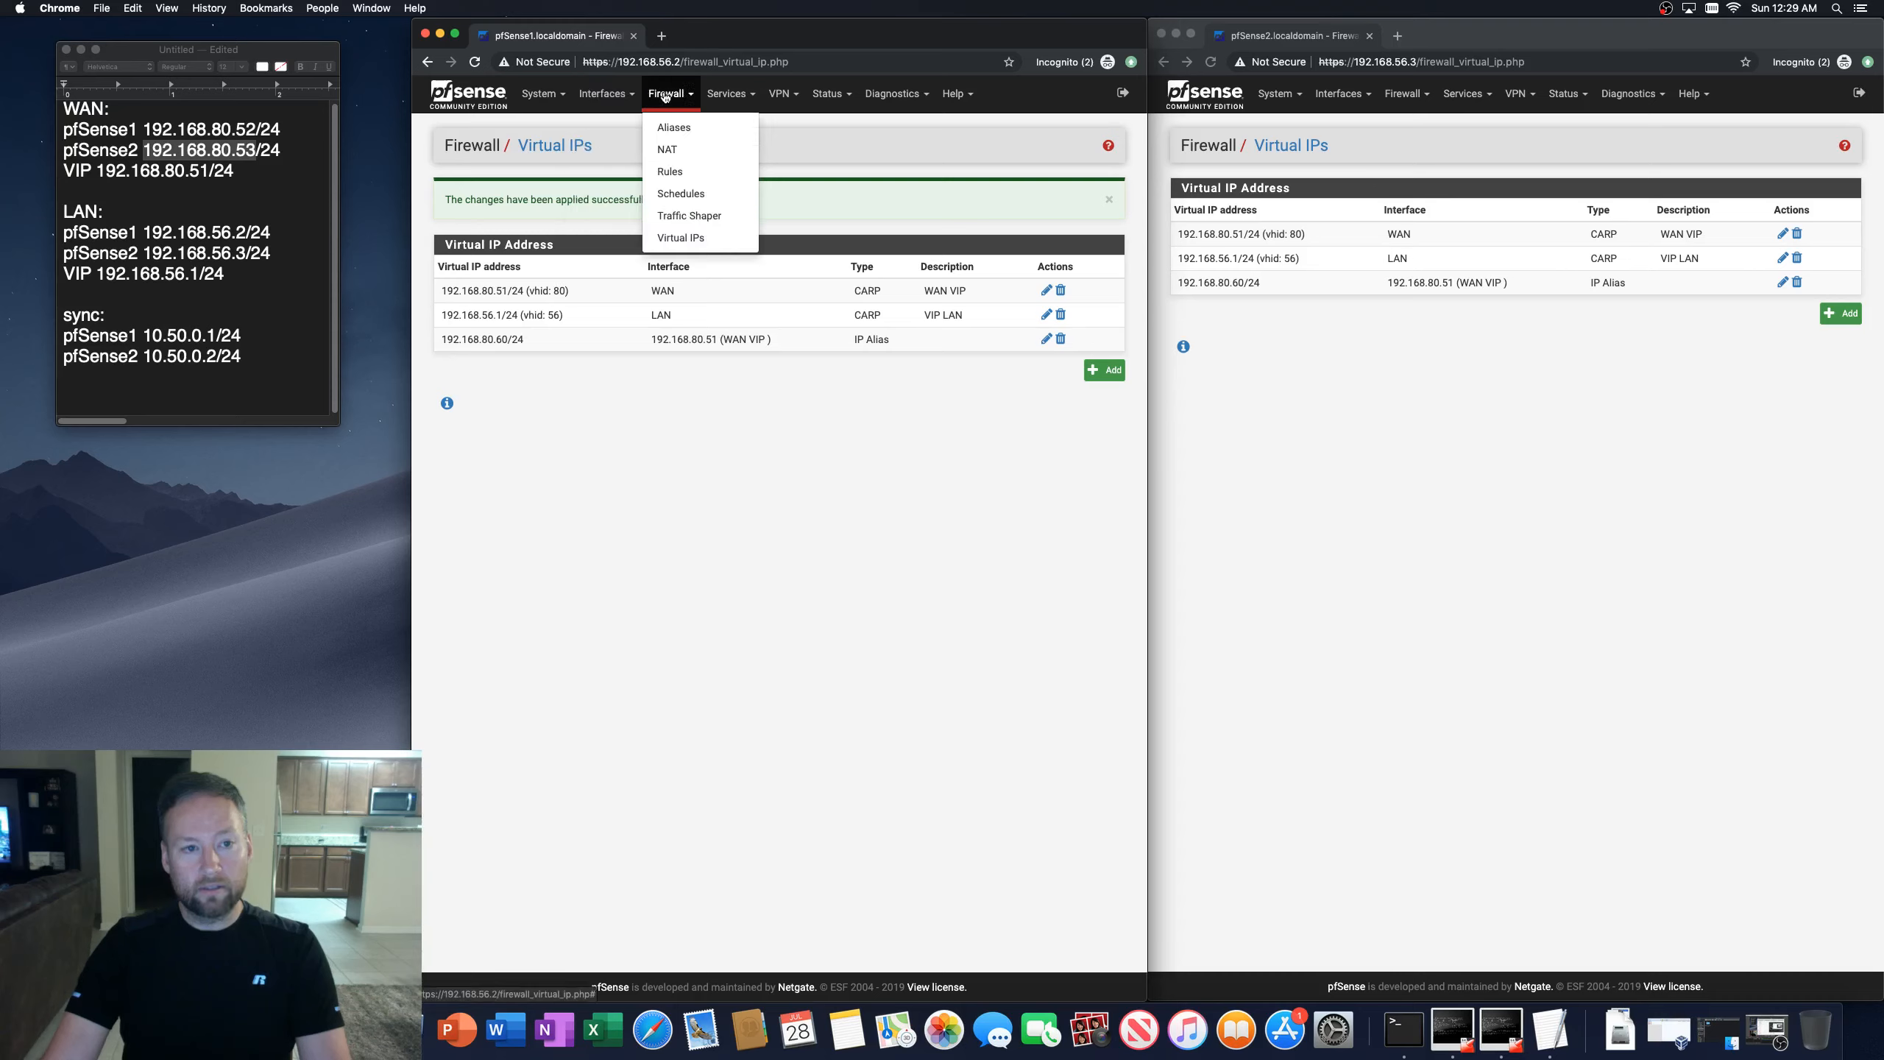
click(674, 148)
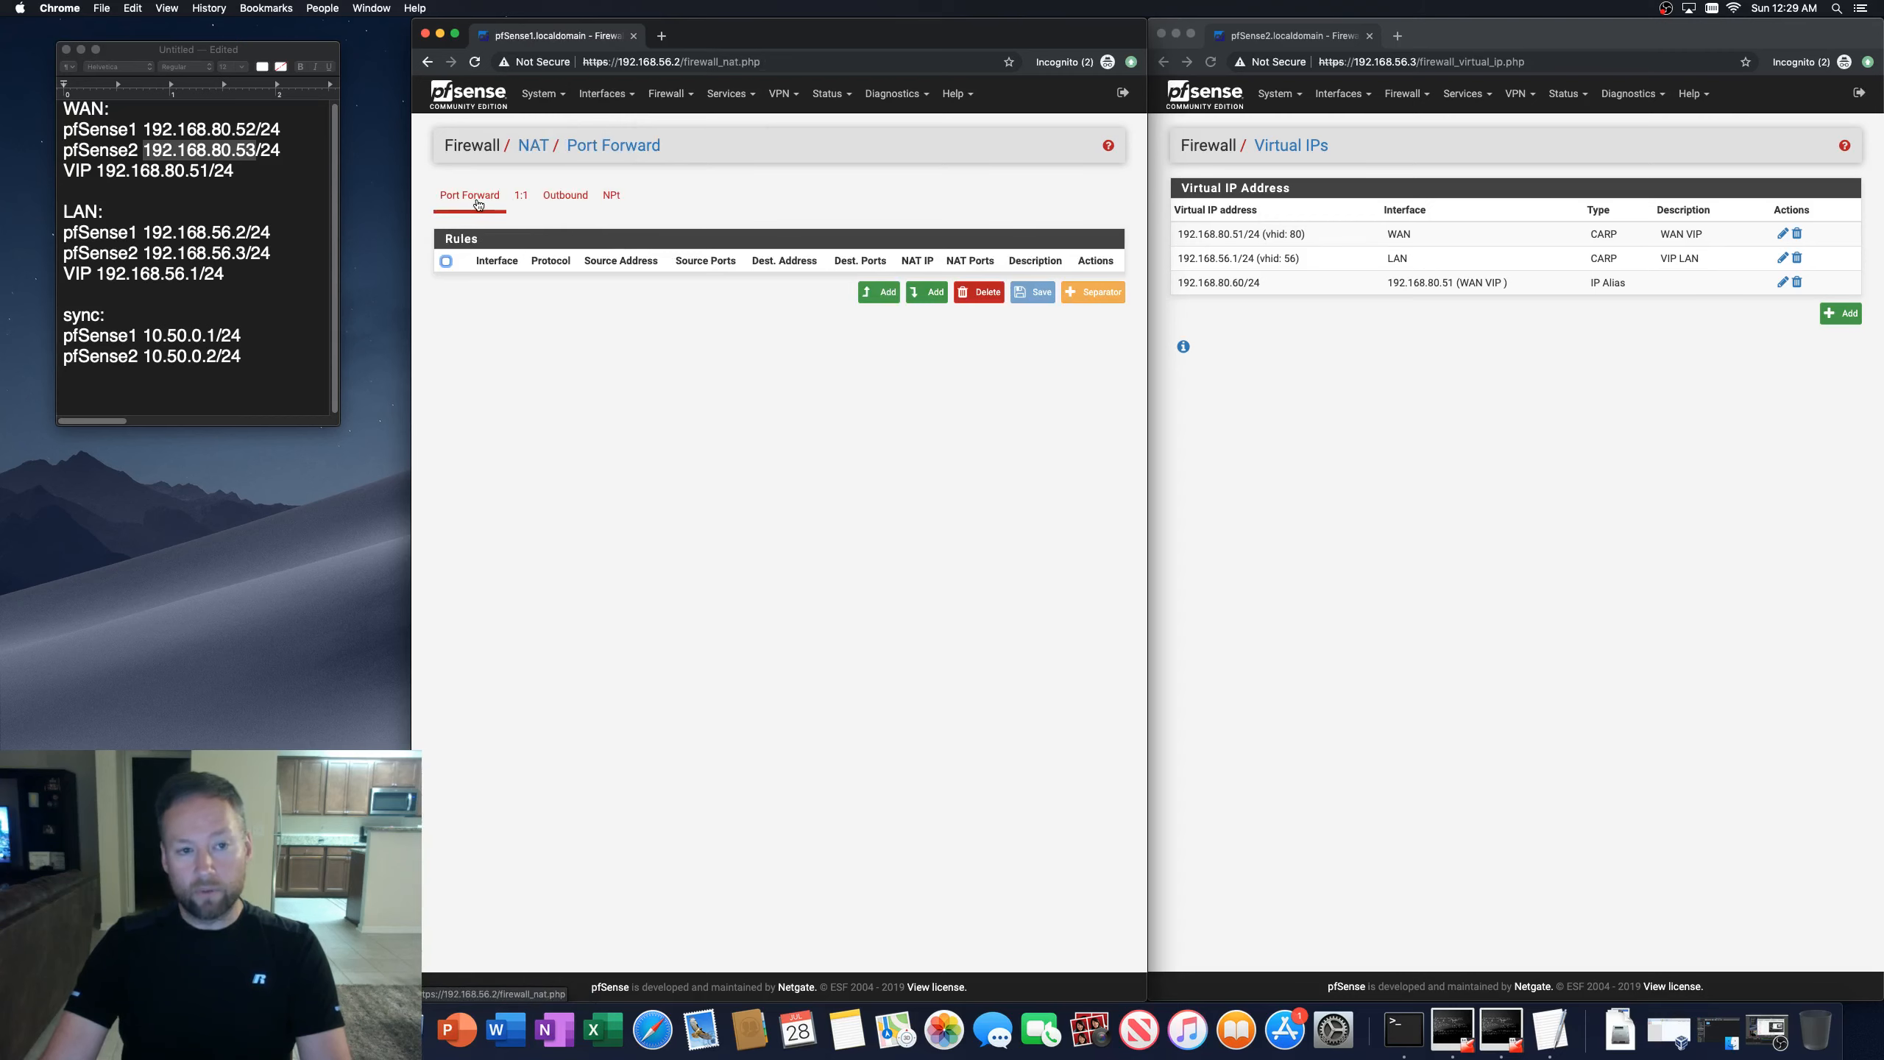
click(878, 291)
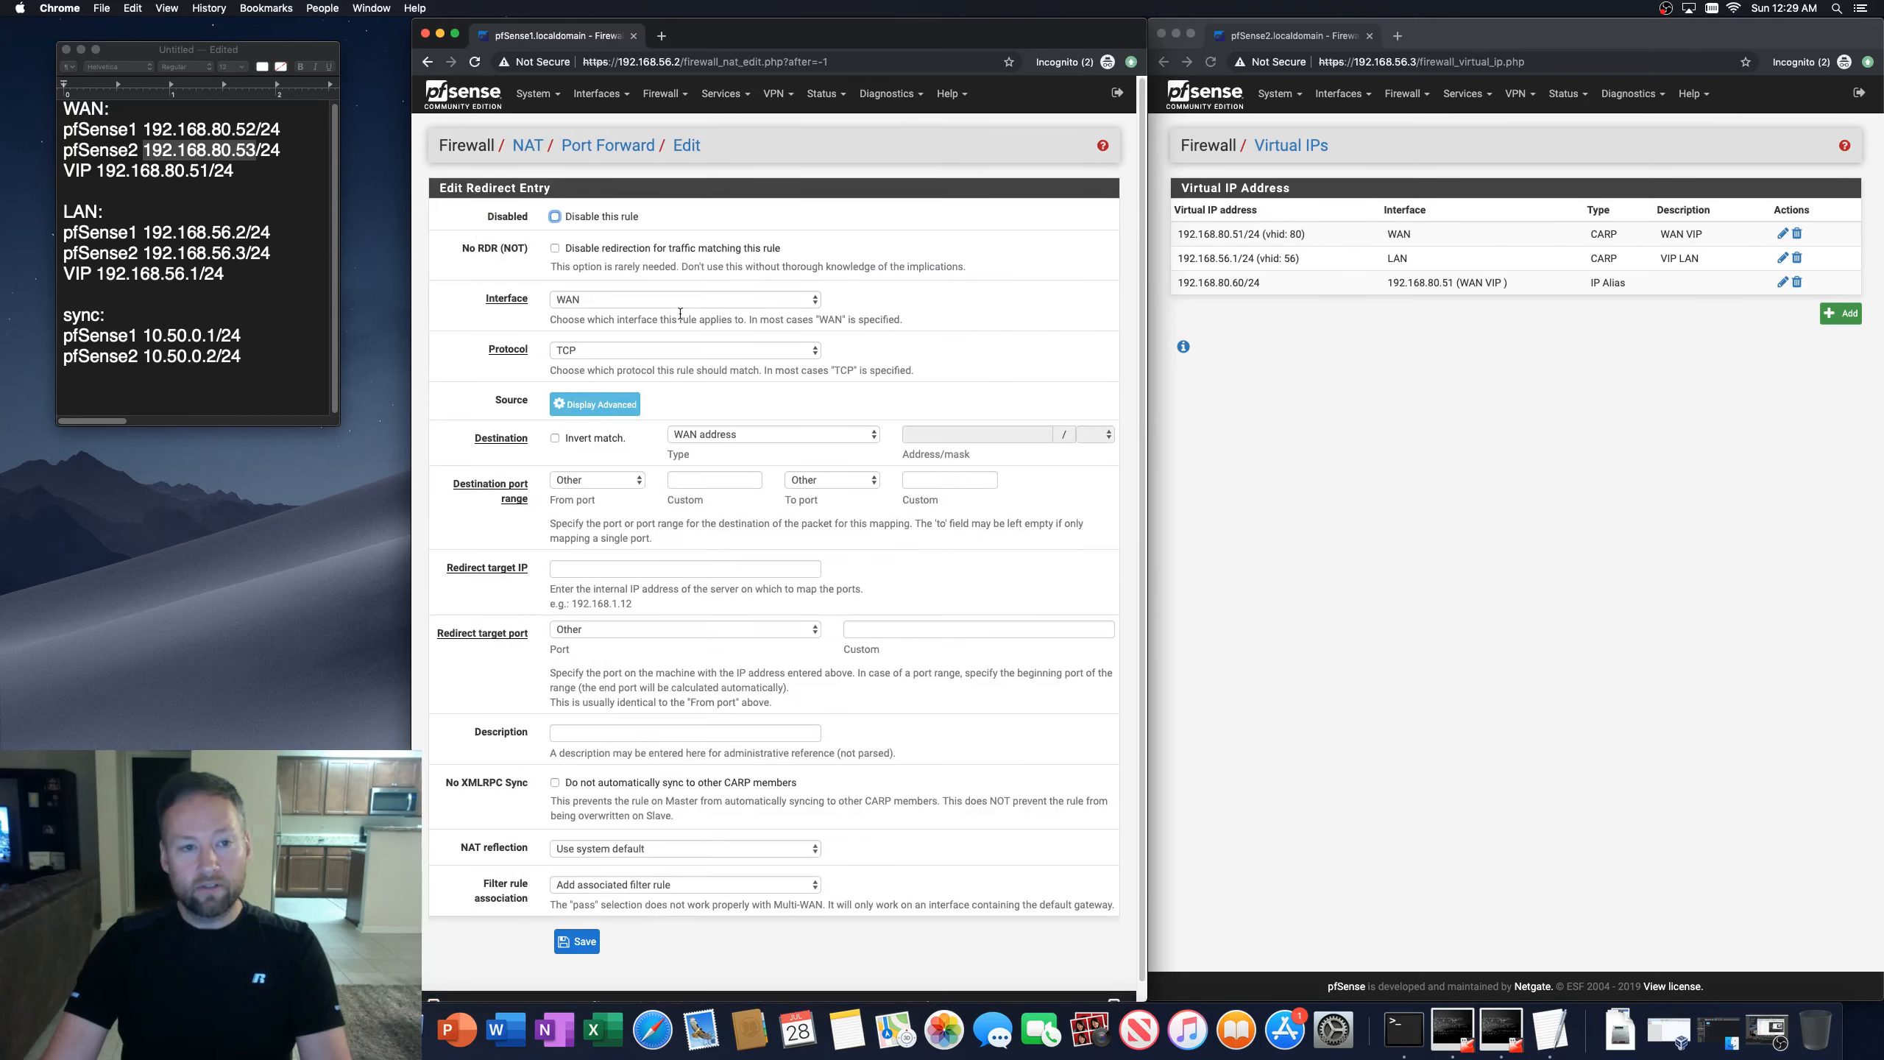
click(566, 301)
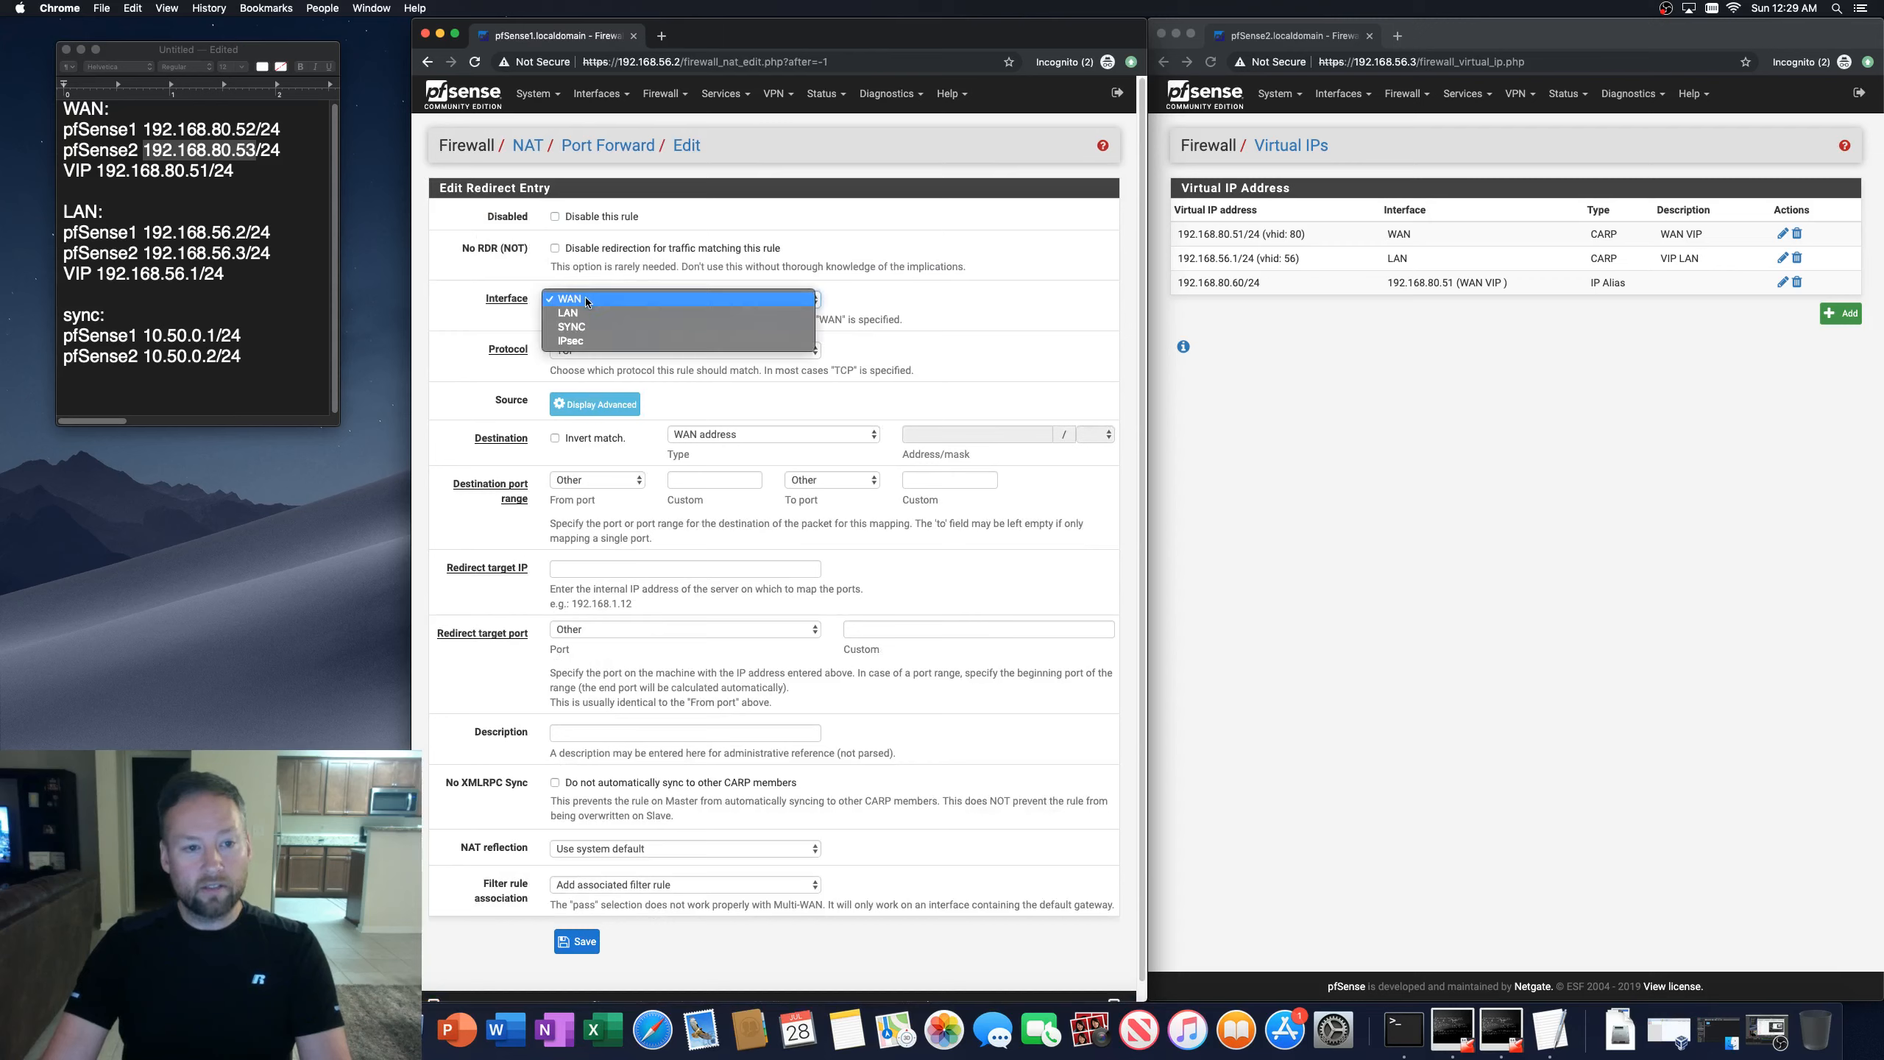
click(584, 299)
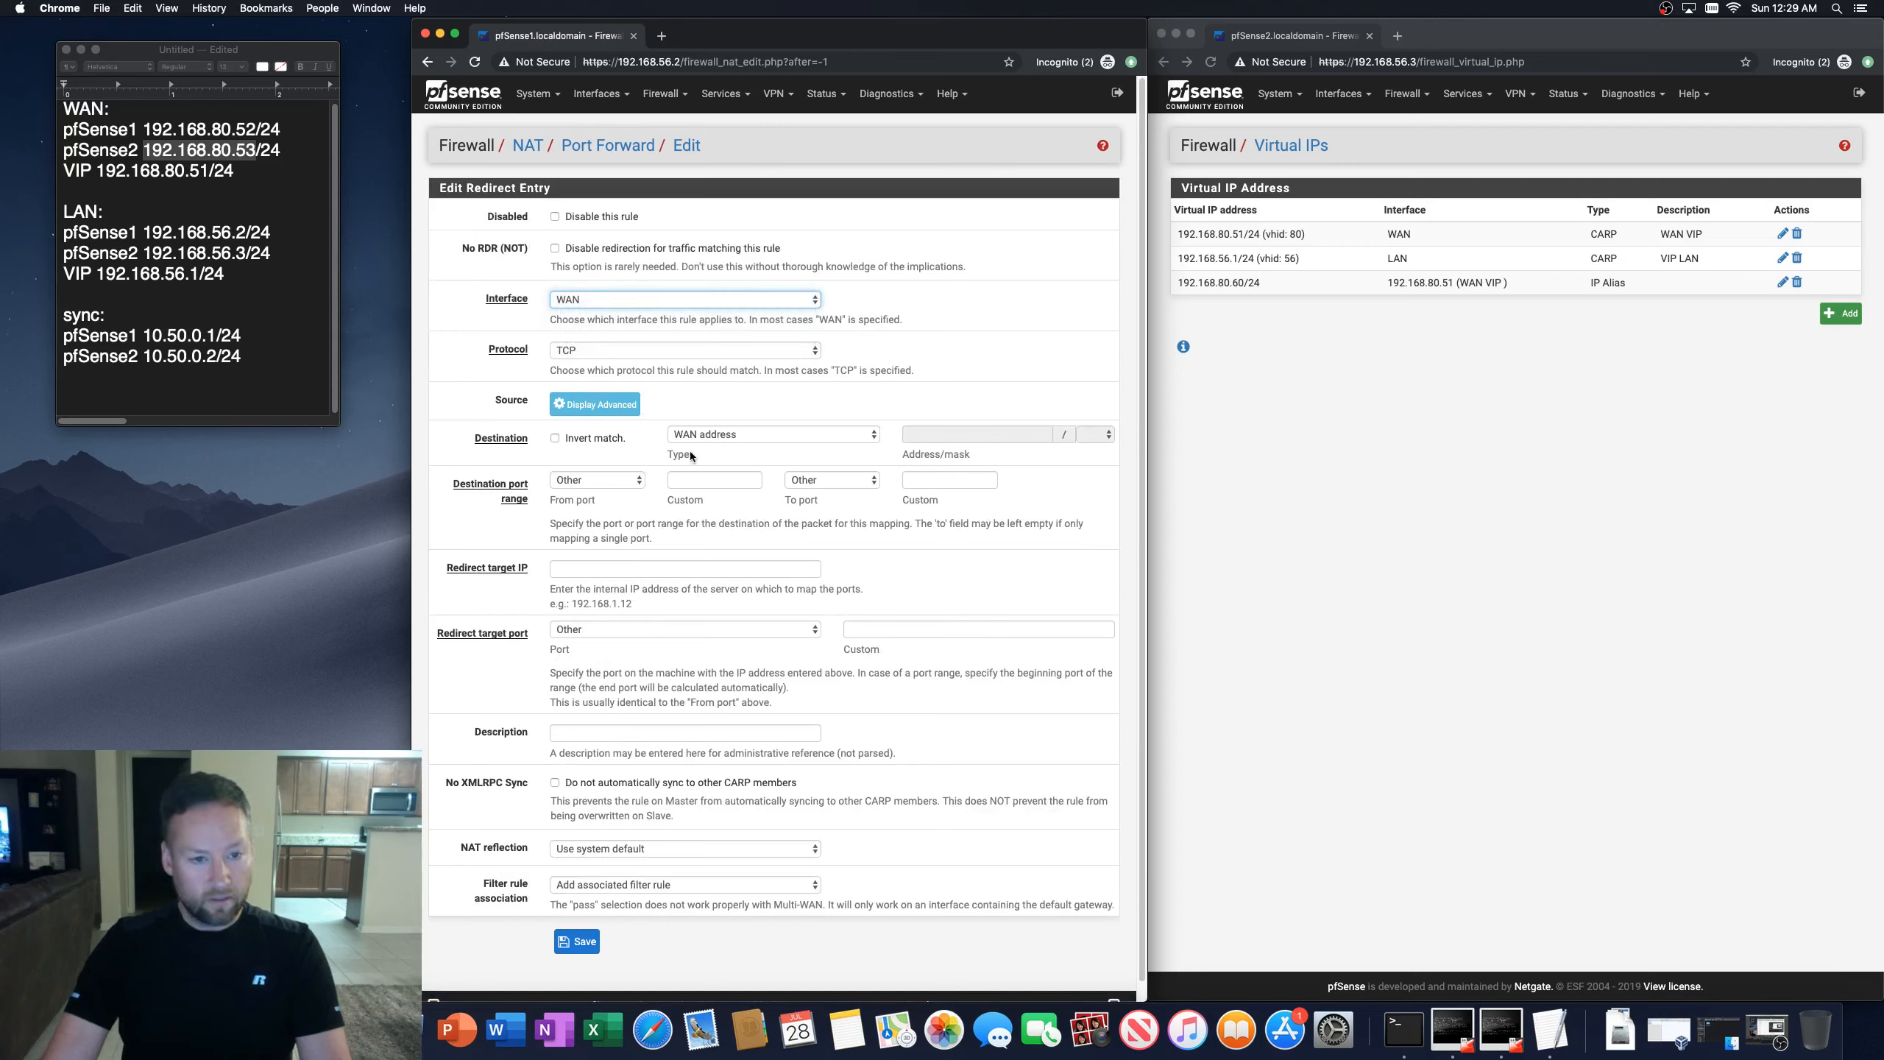
click(815, 436)
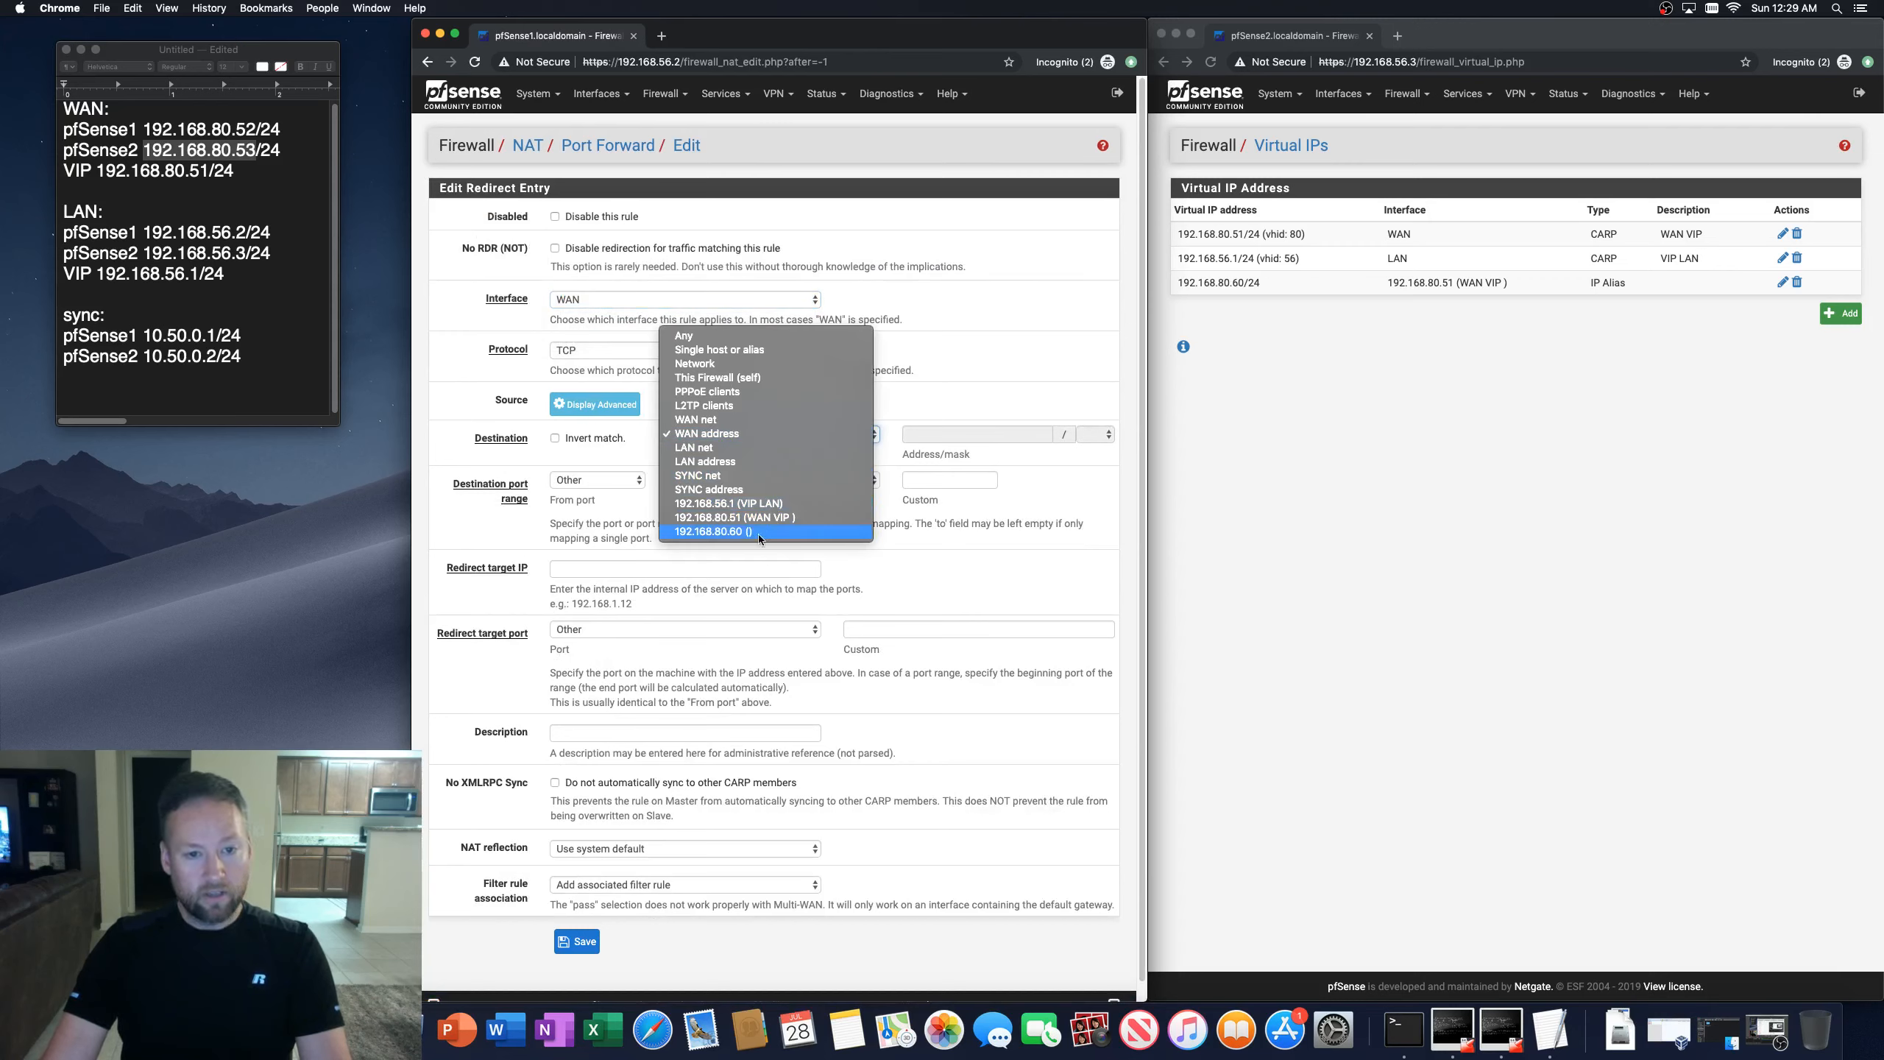
click(721, 532)
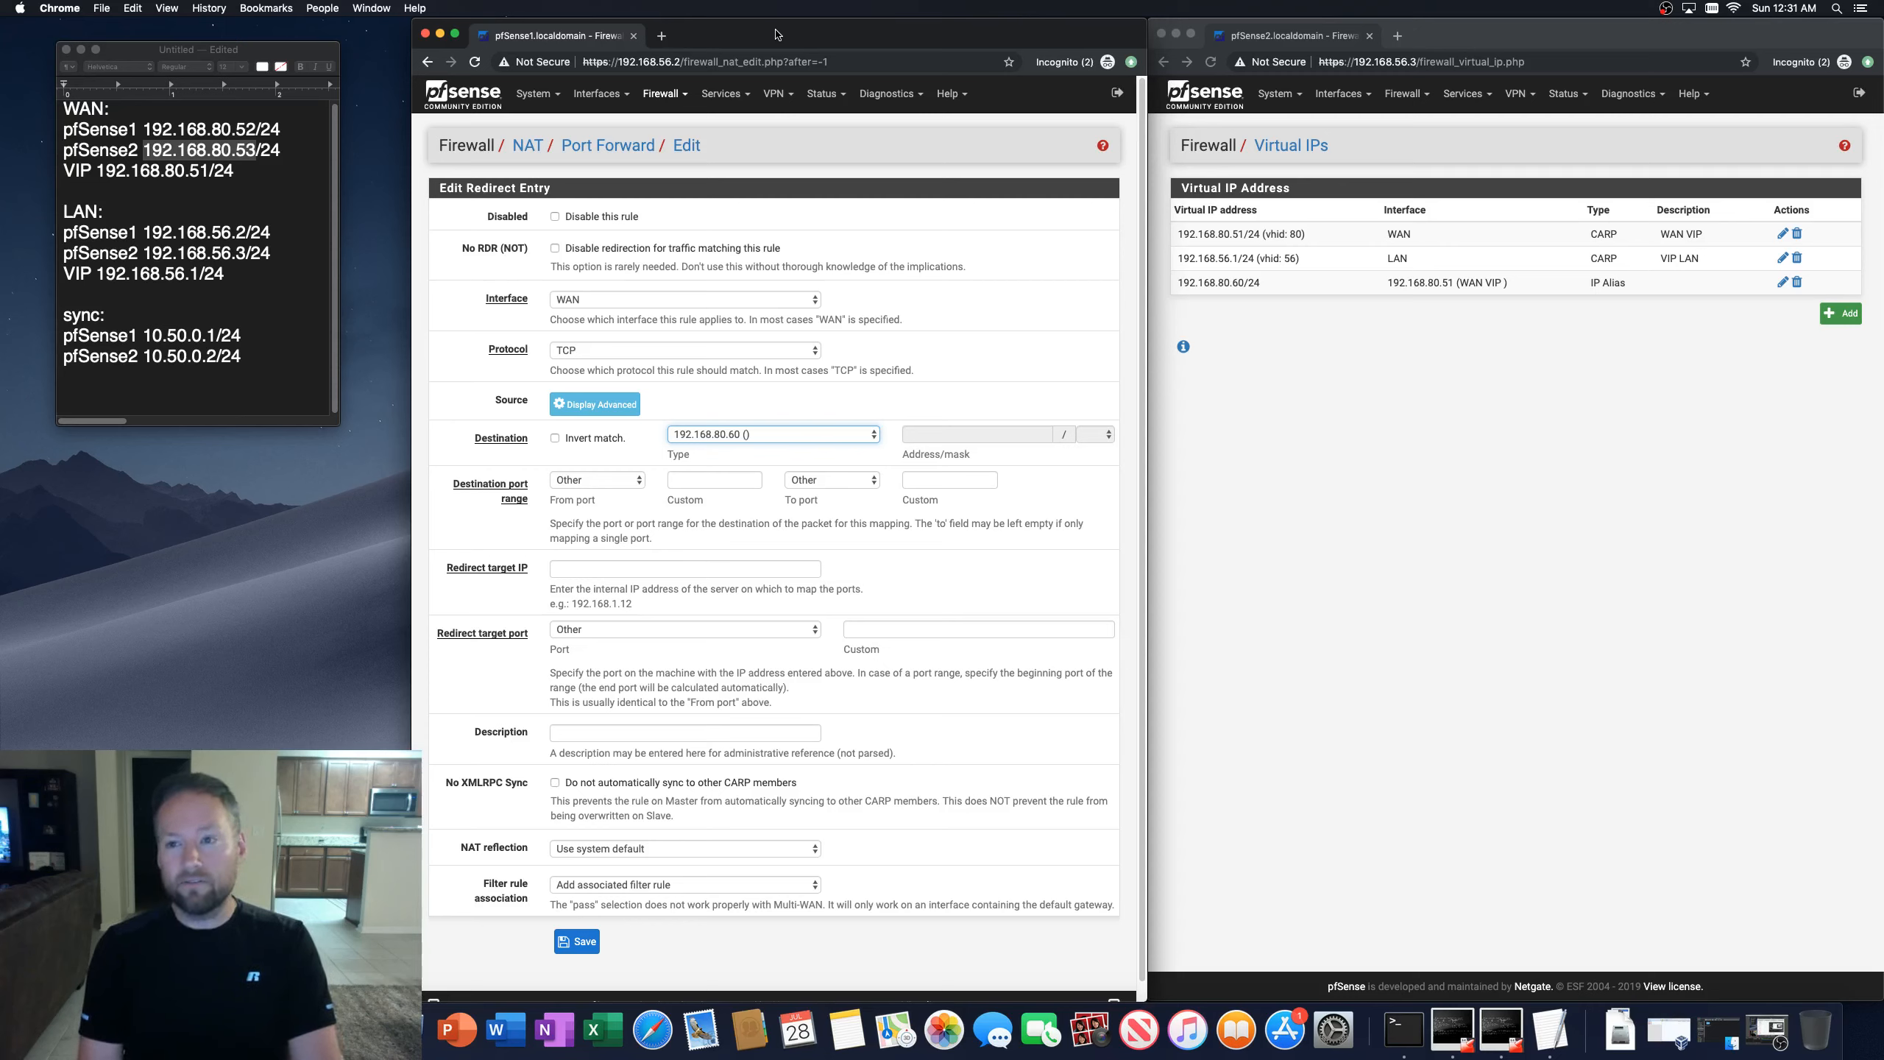
Step: Compare the CARP status pages of both firewalls
click(822, 94)
click(844, 150)
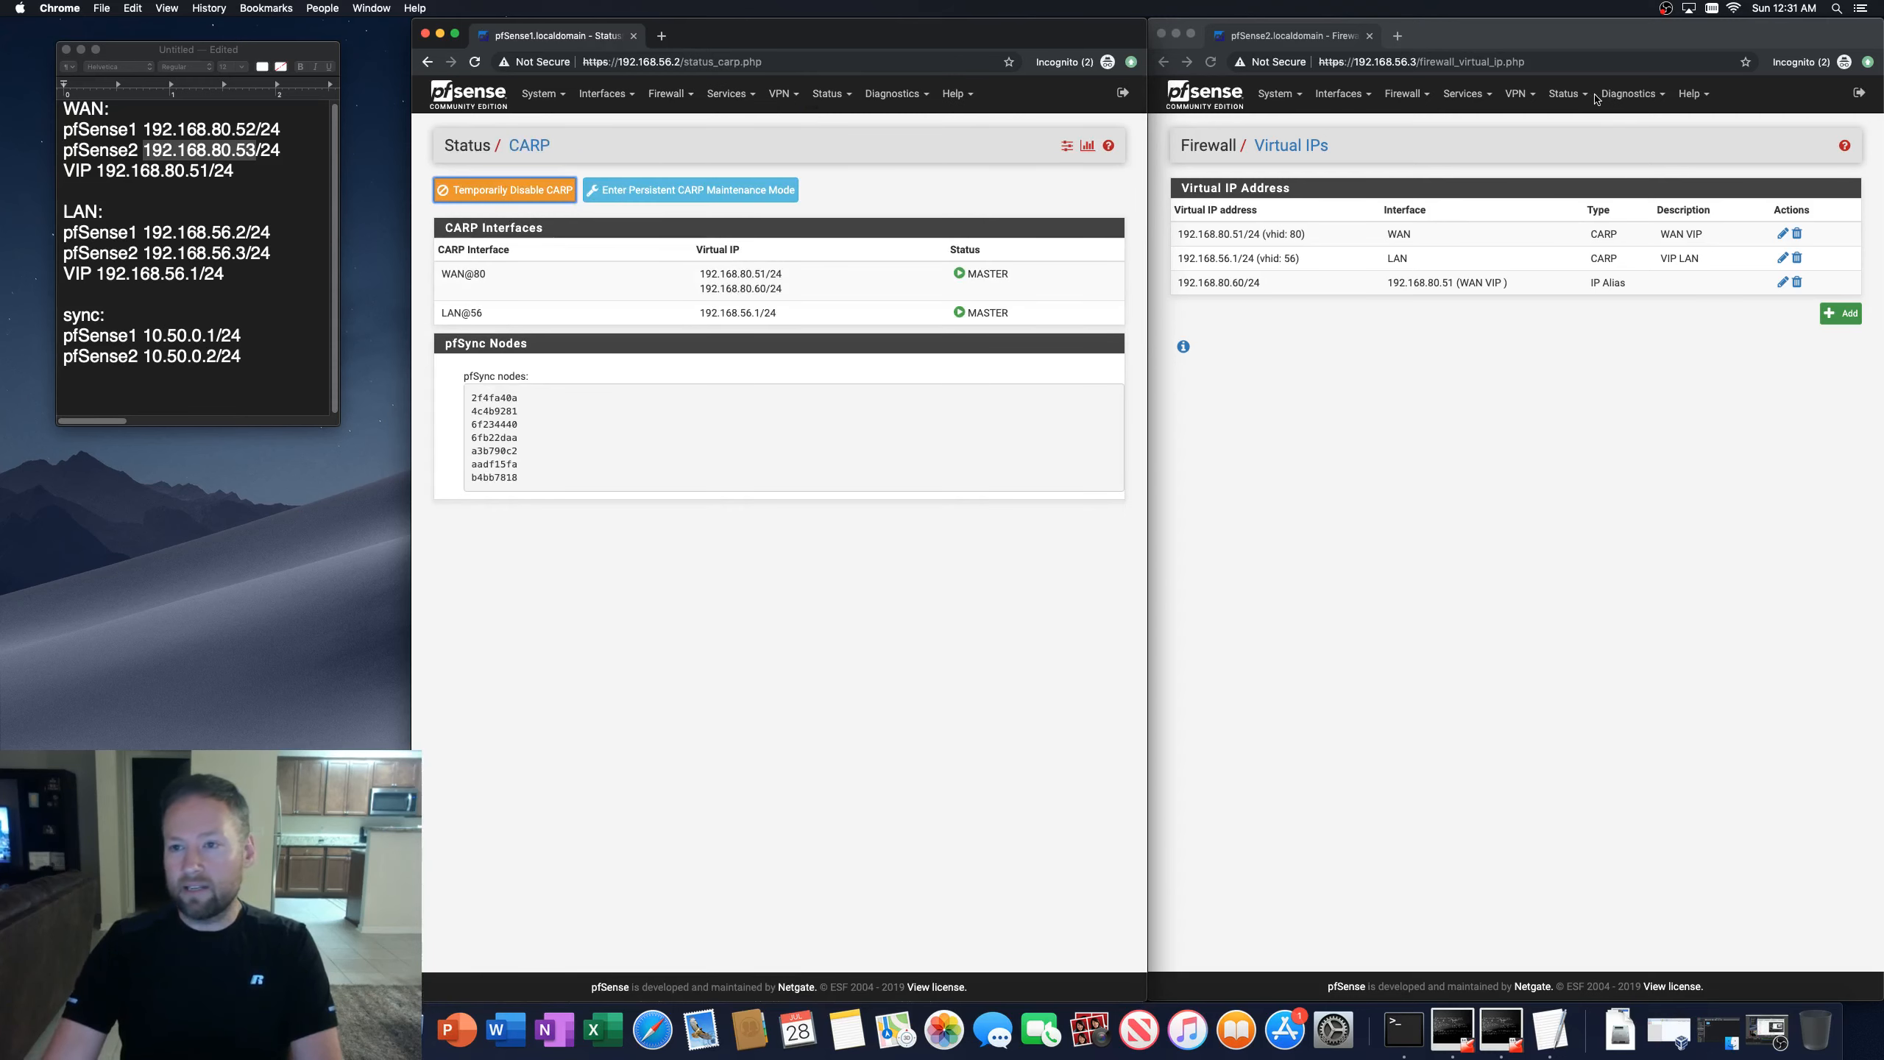
click(1571, 98)
click(1567, 94)
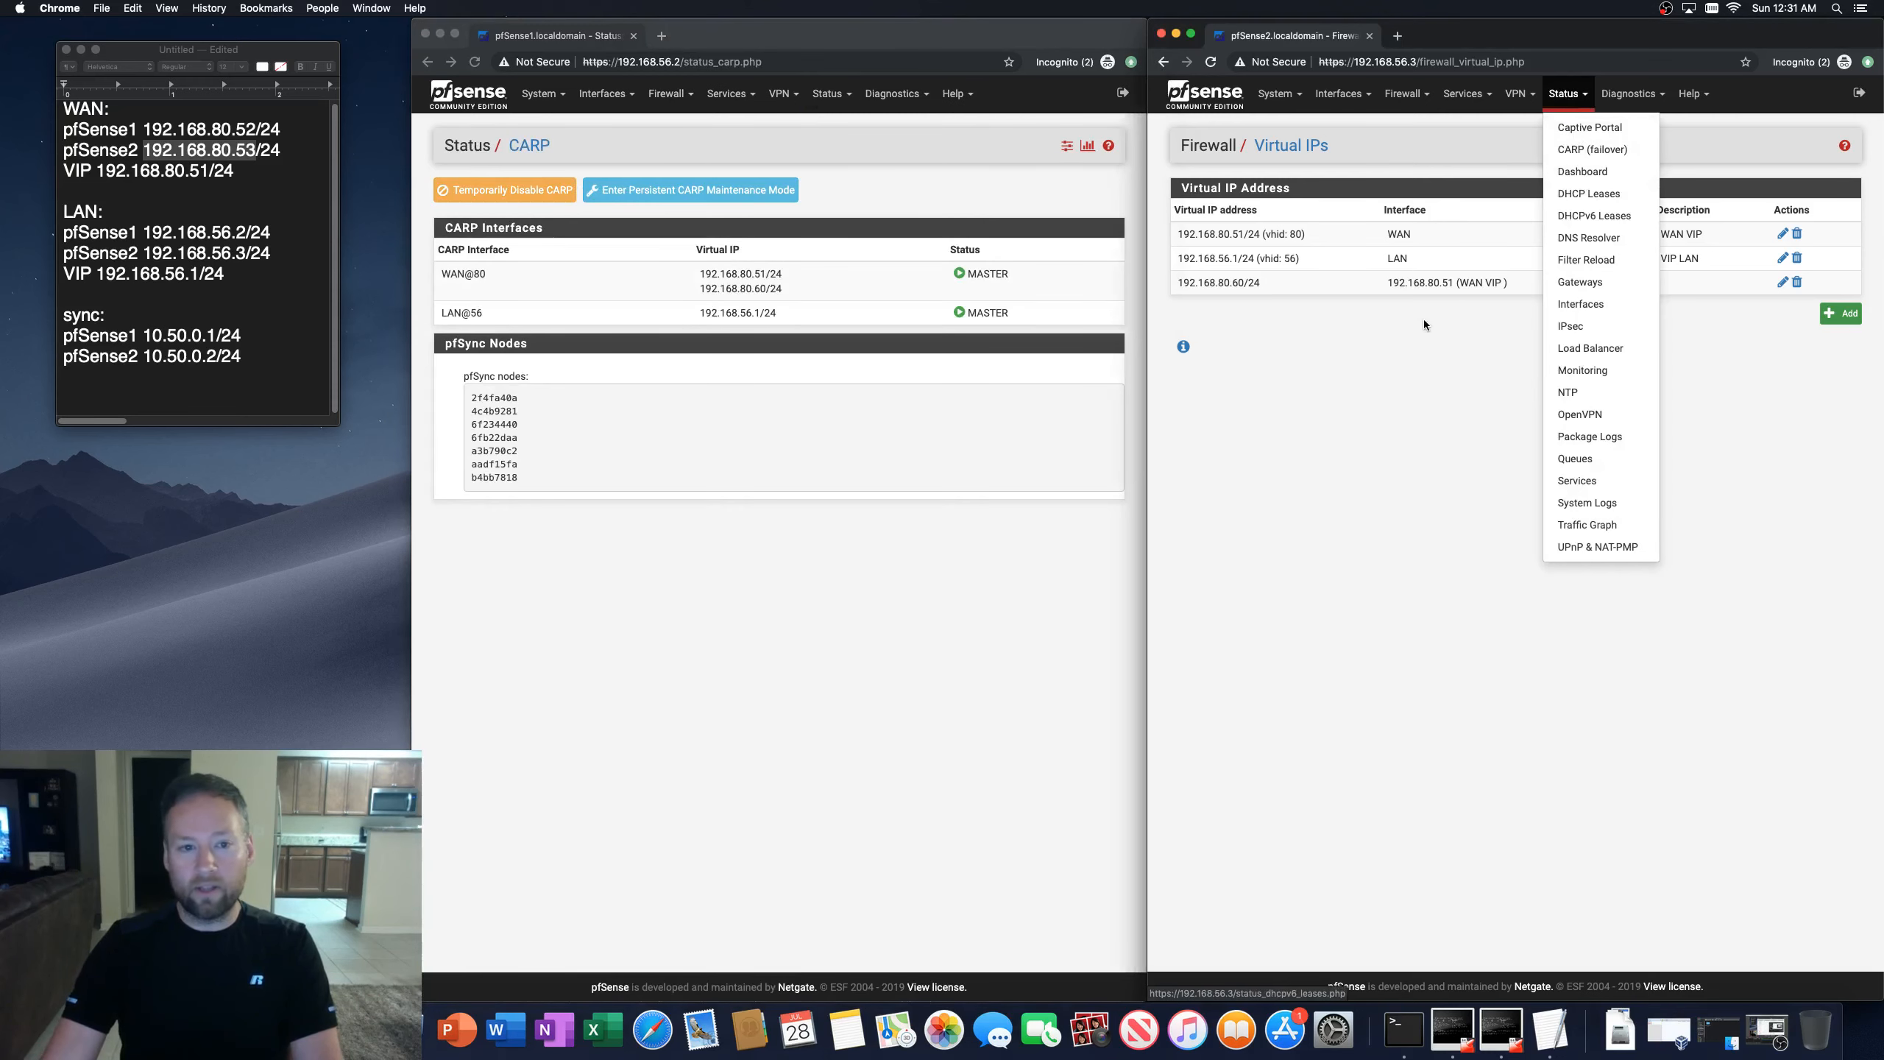
click(1578, 150)
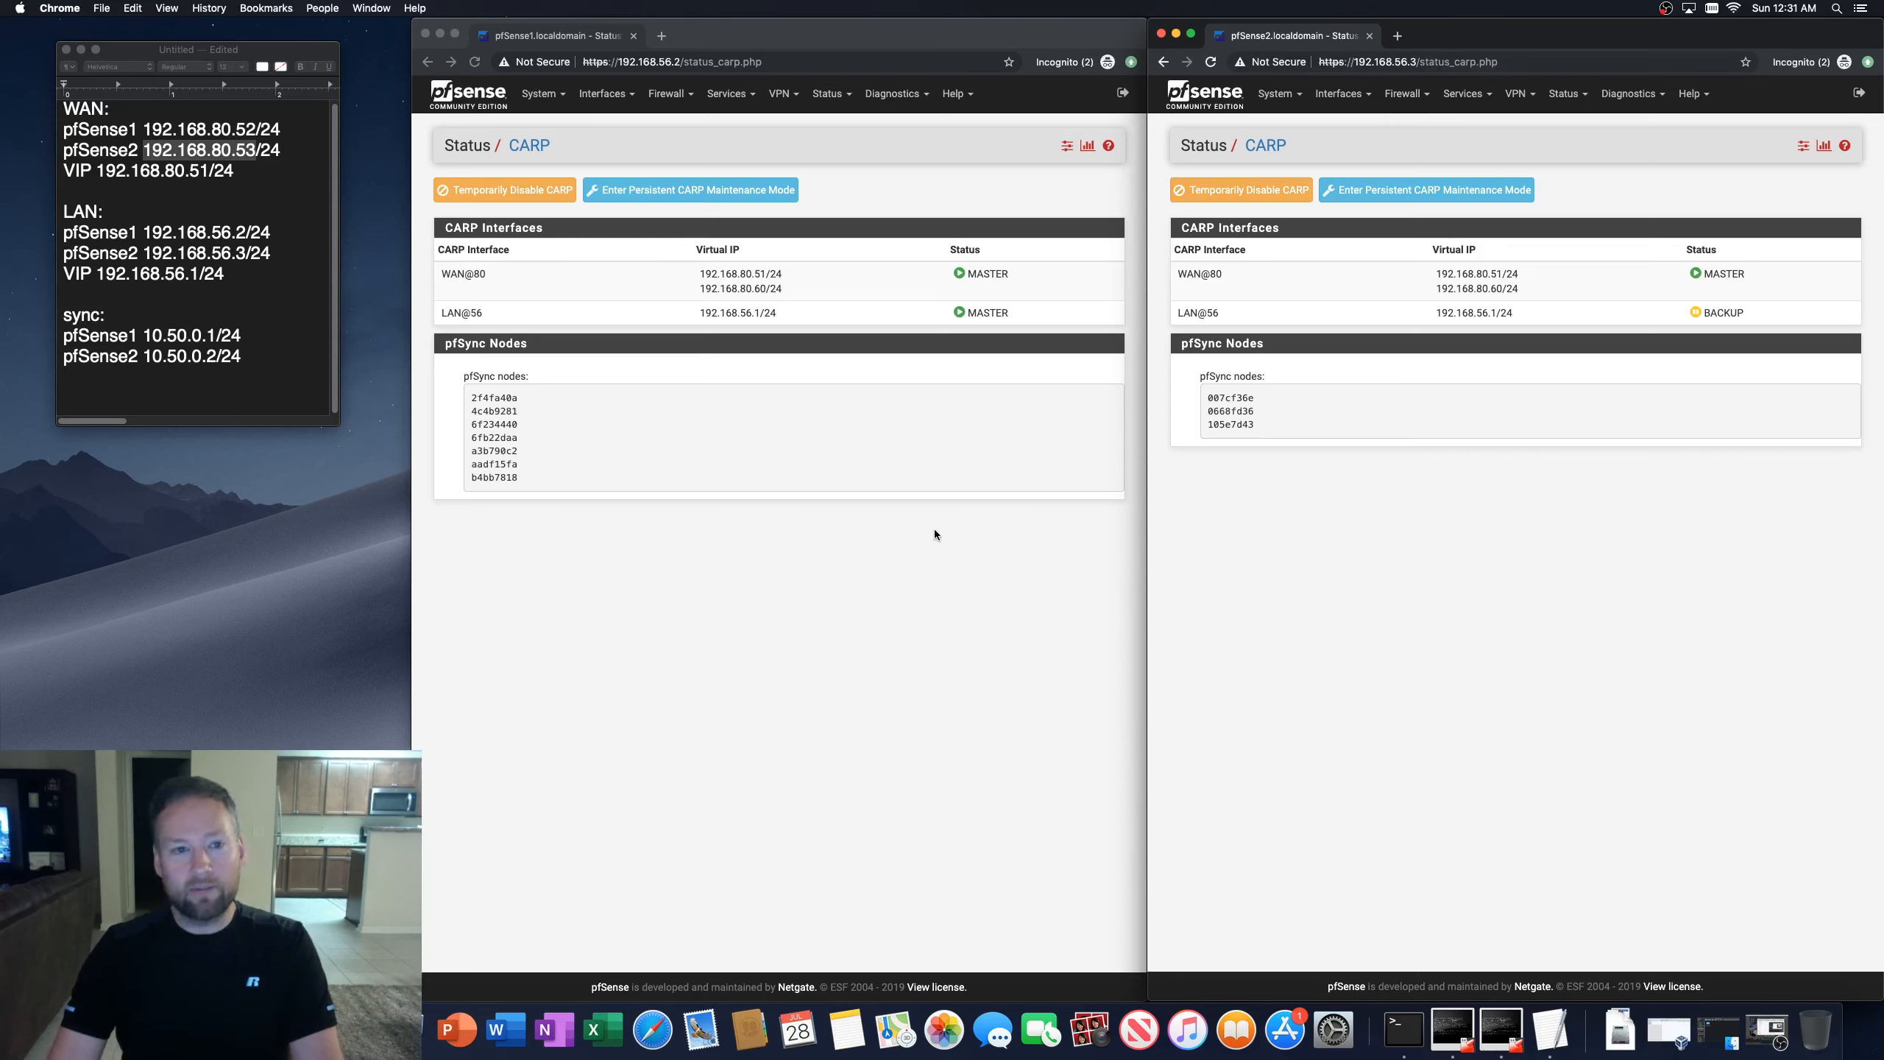
click(861, 586)
click(1211, 62)
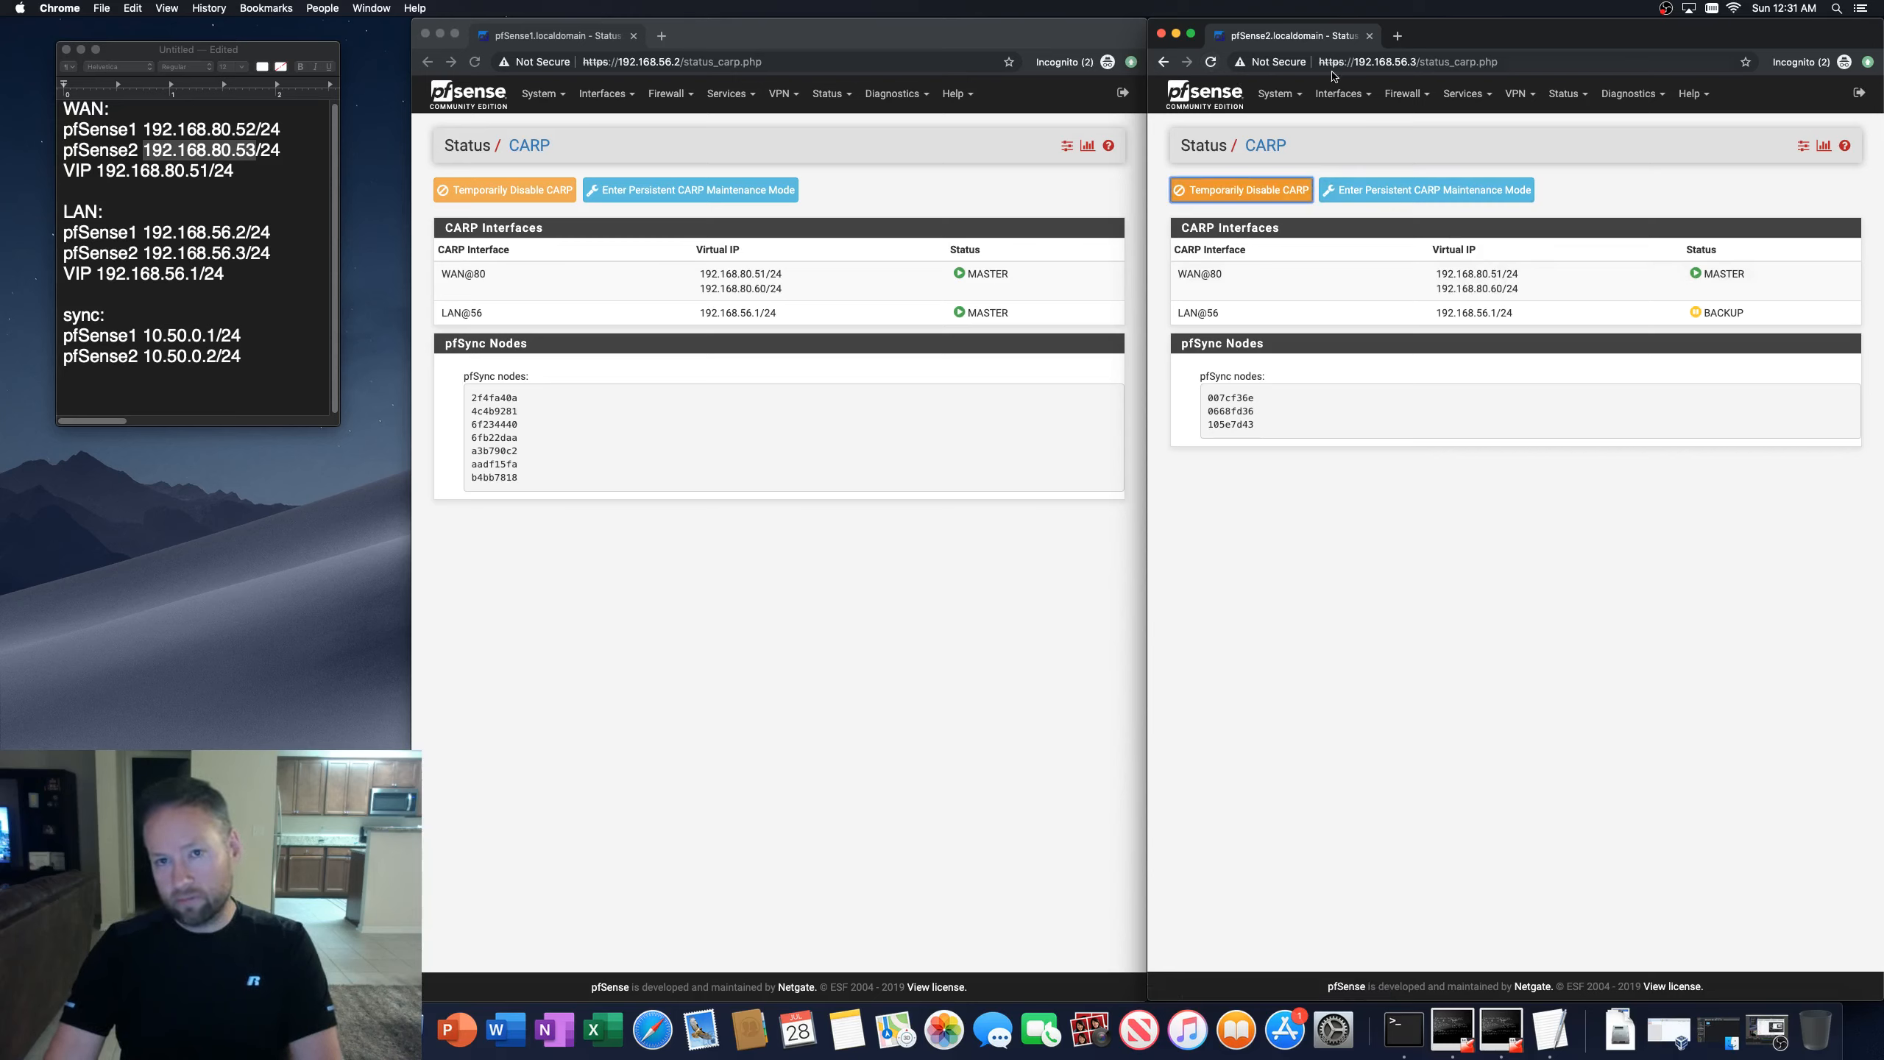
Step: Open the WAN VIP CARP settings on both firewalls to compare them
click(824, 174)
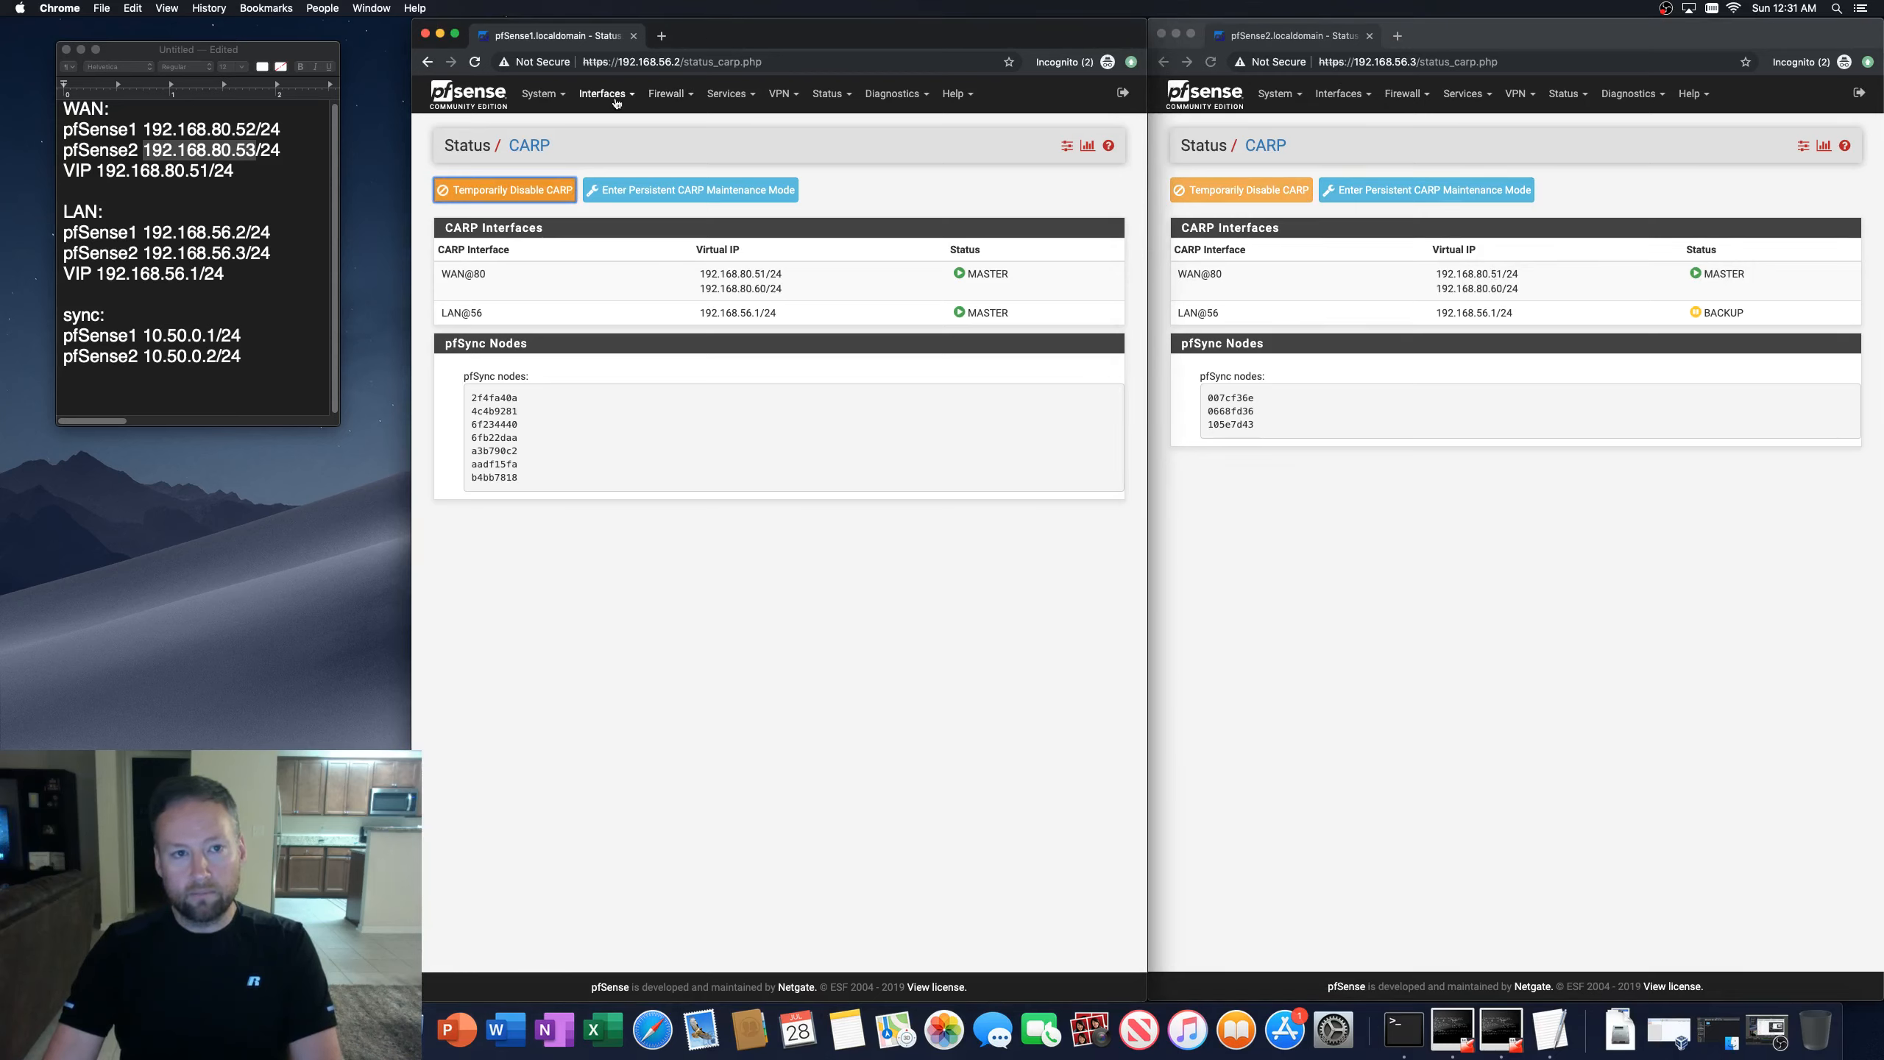
click(670, 94)
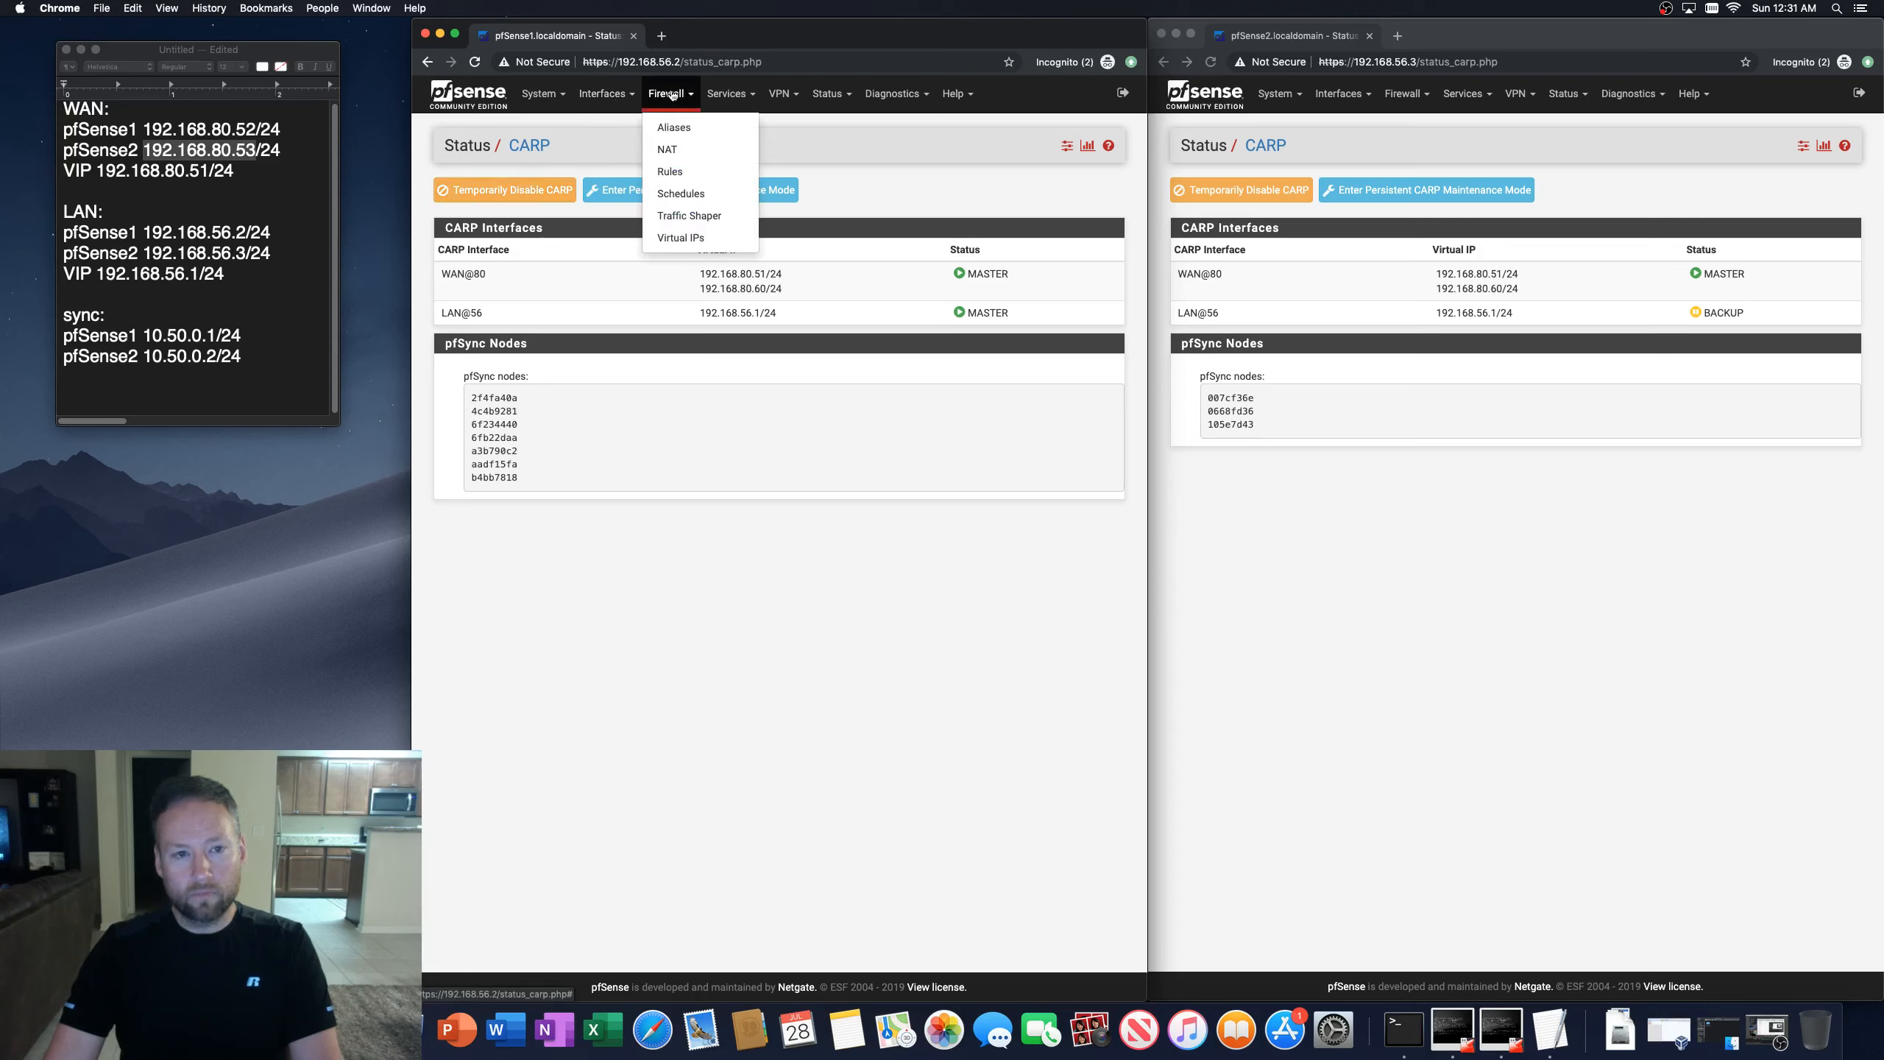
click(607, 95)
click(665, 96)
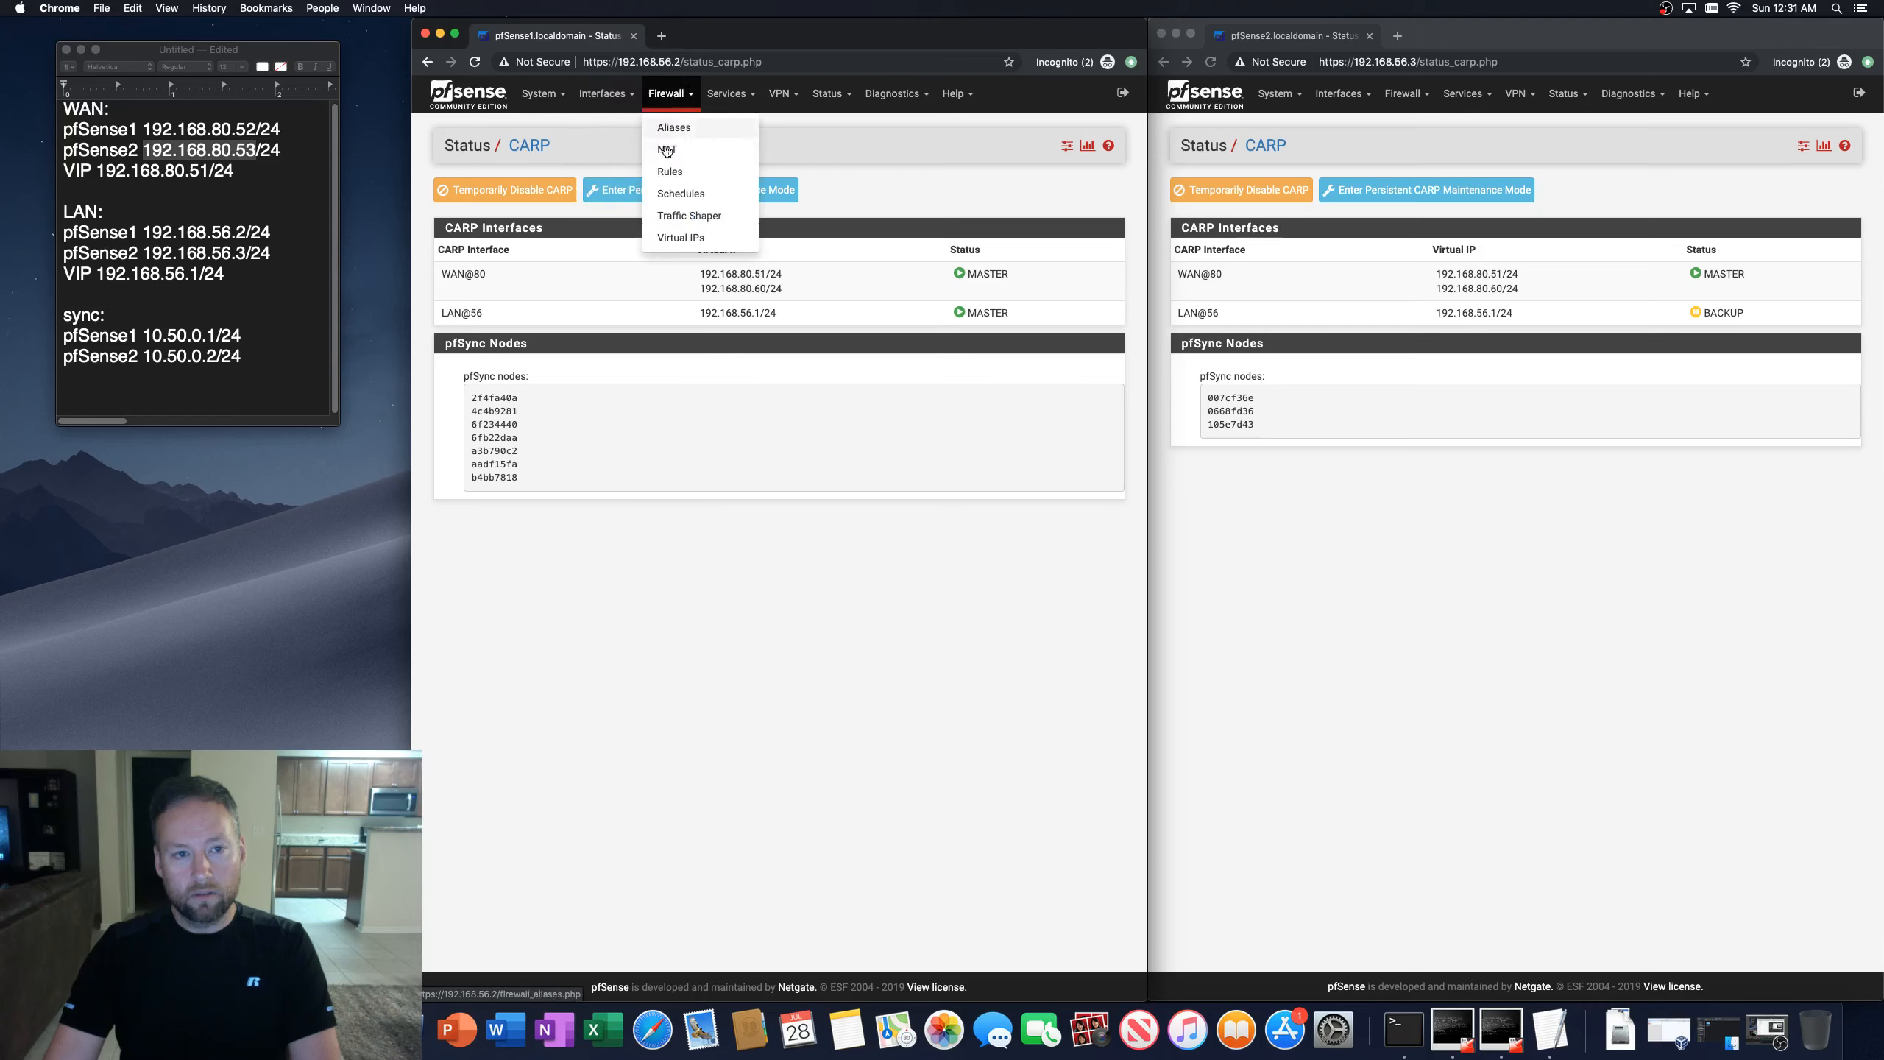
click(662, 239)
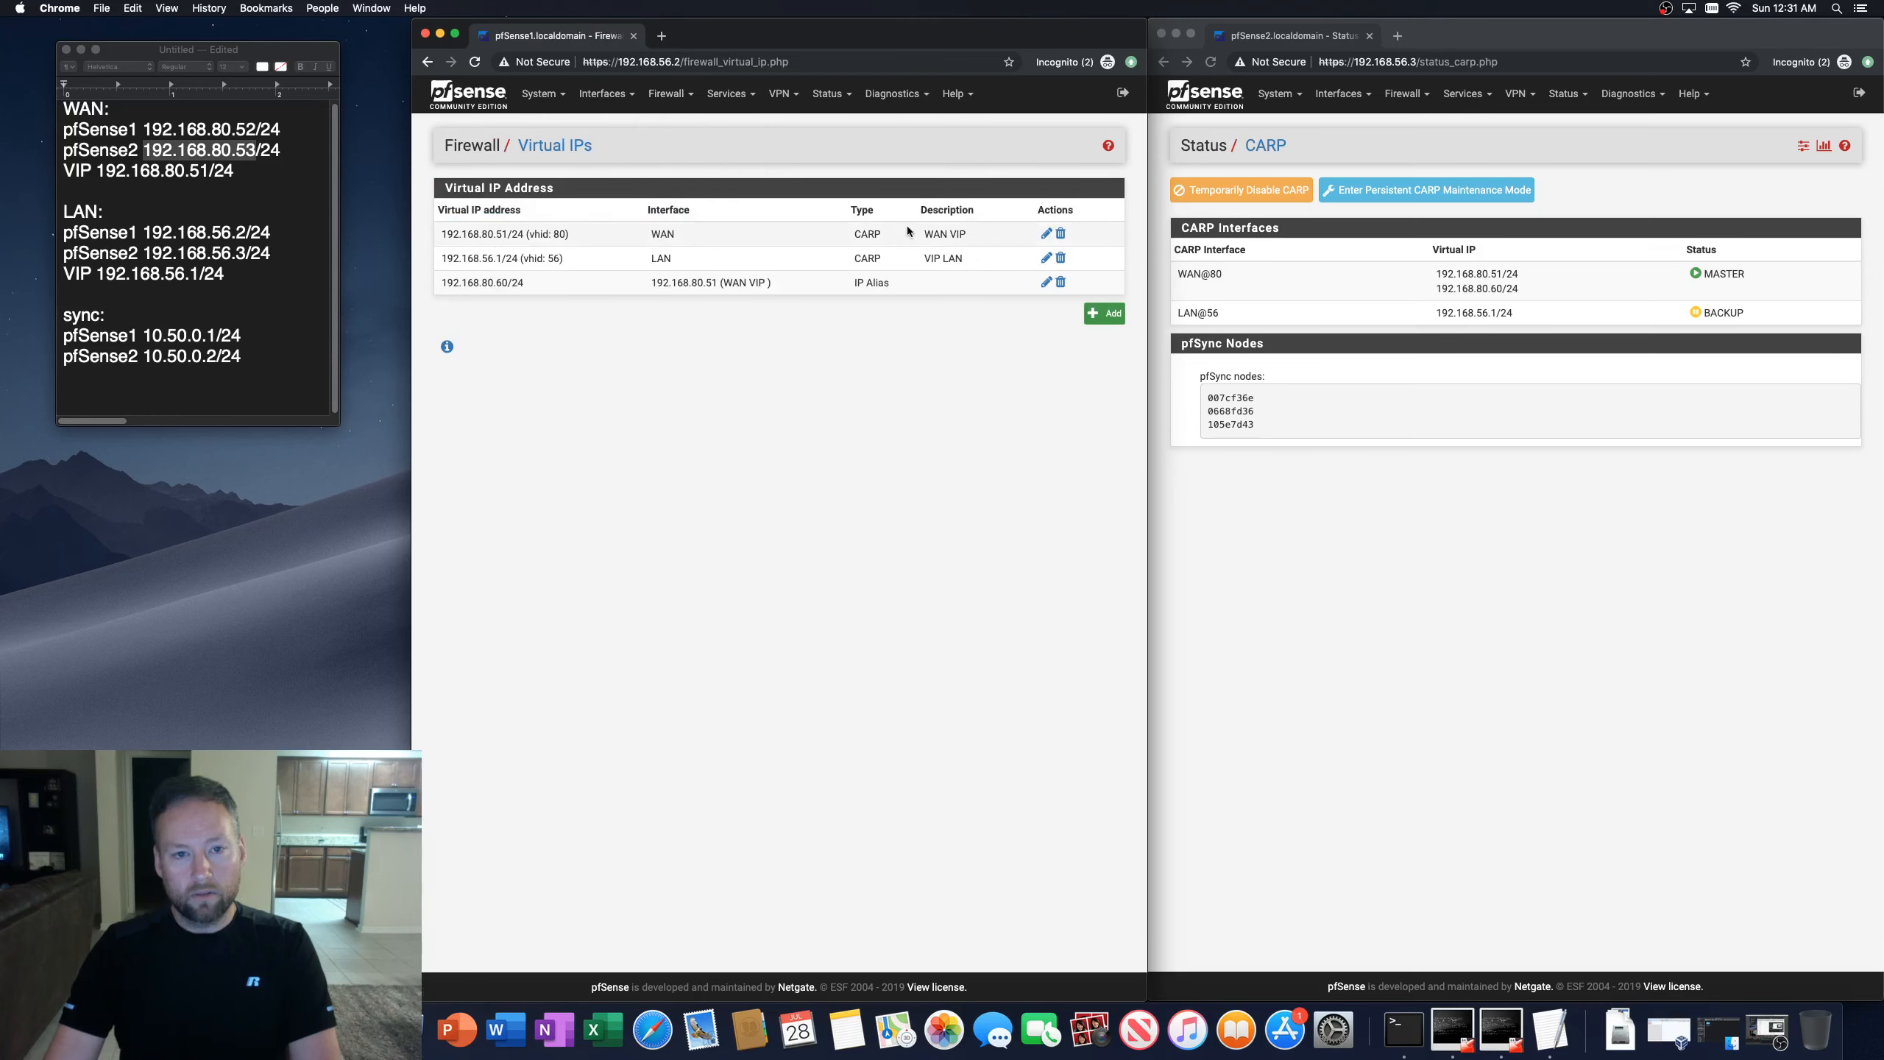
click(1045, 234)
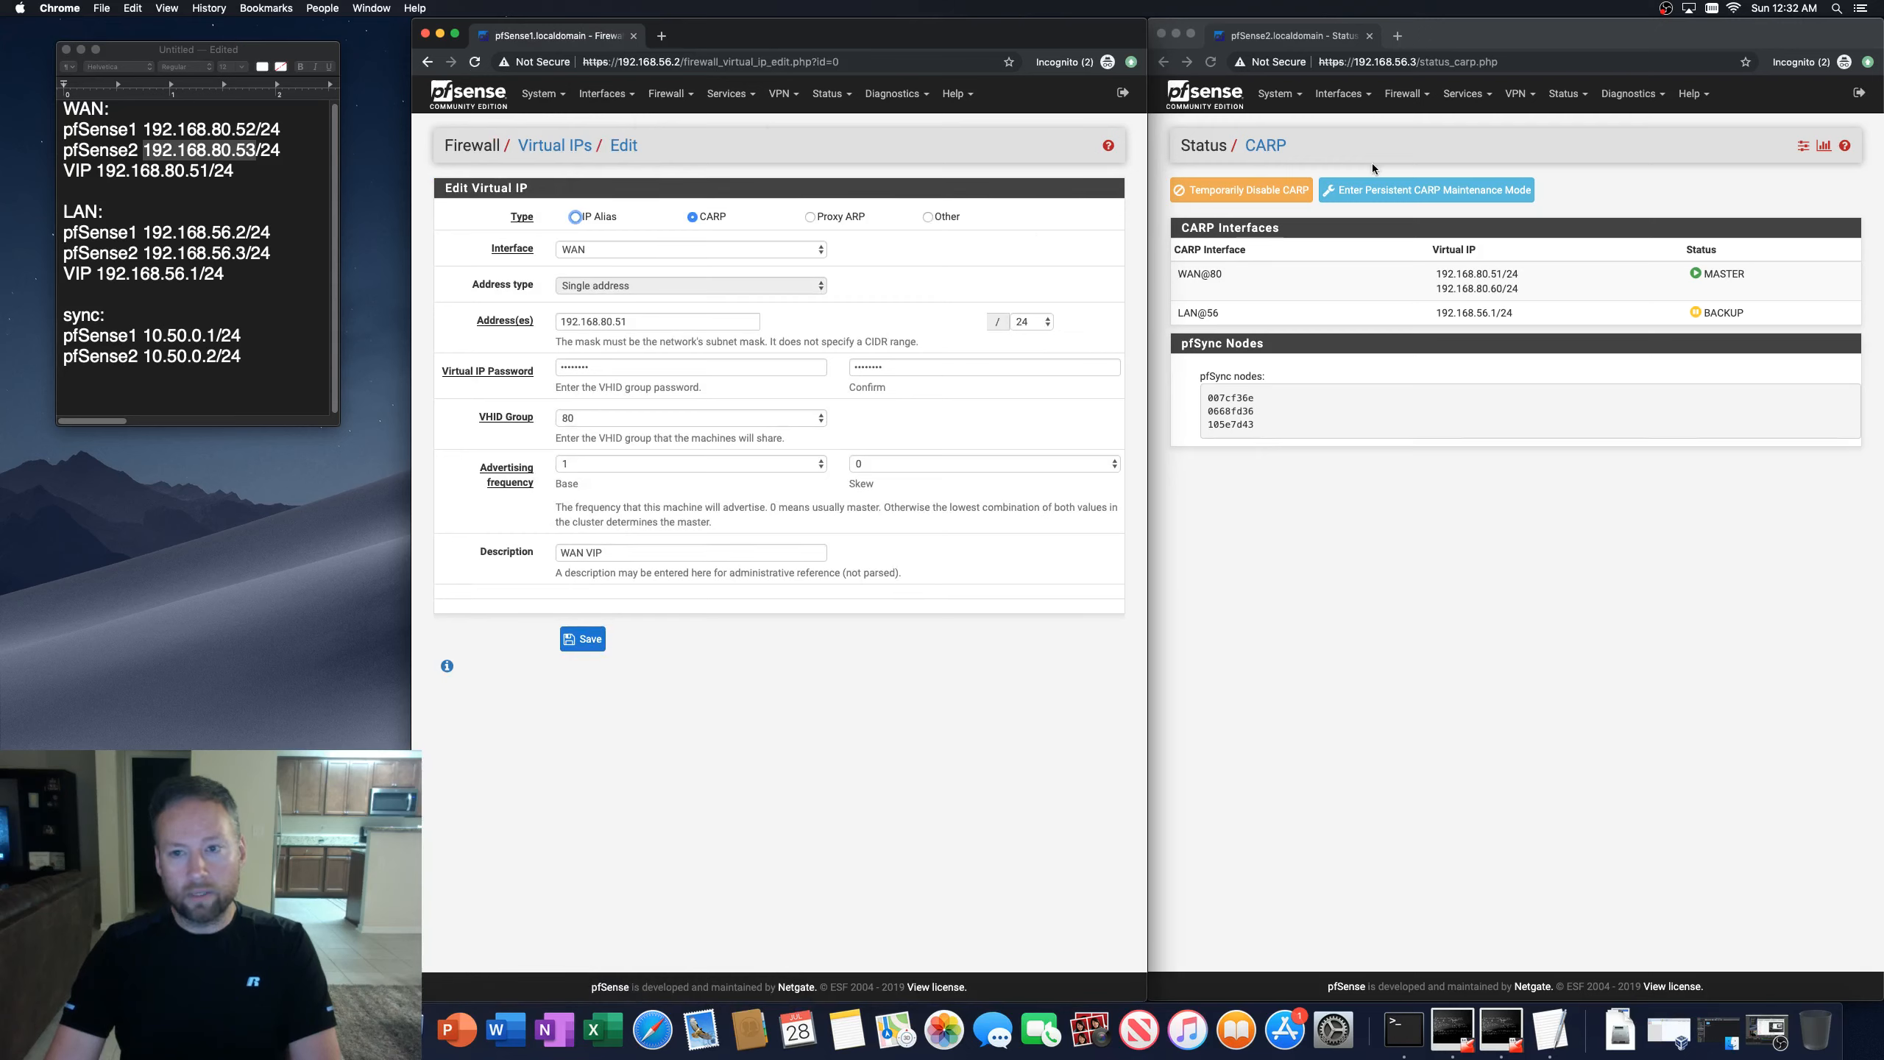
click(1342, 94)
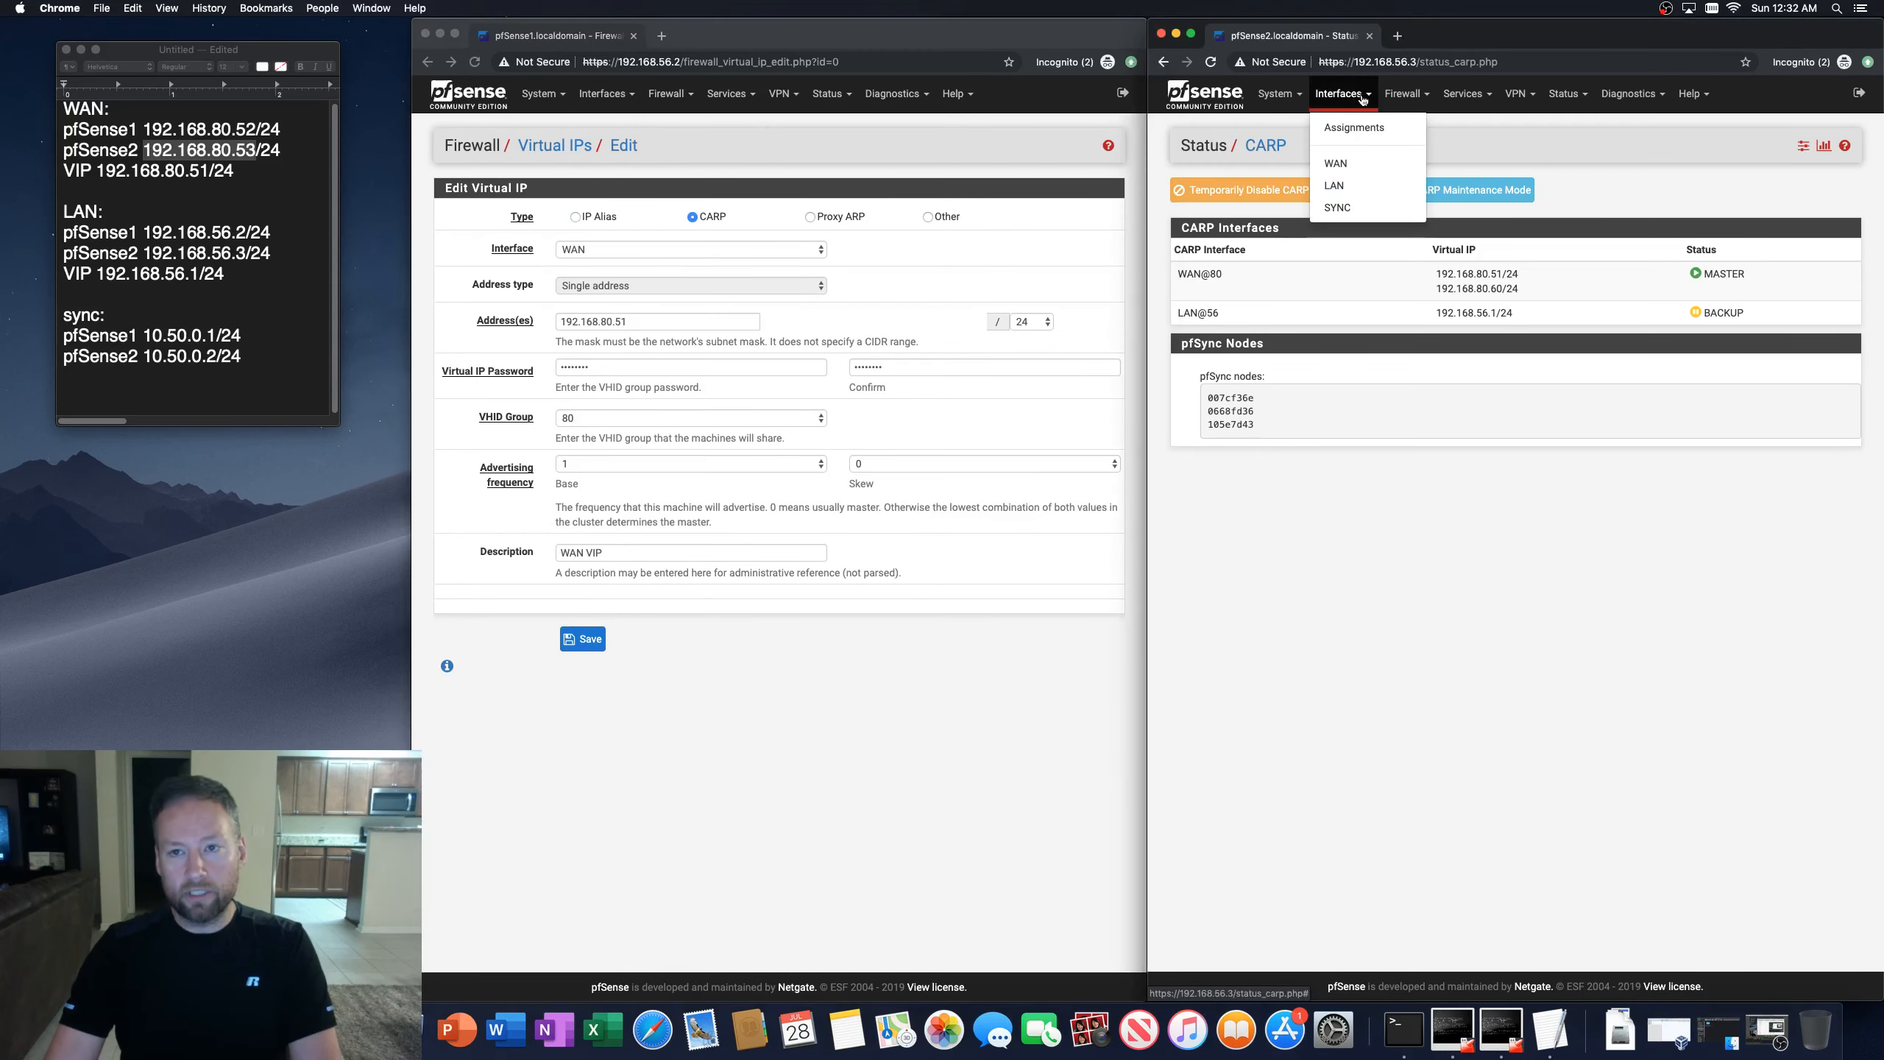
click(1406, 94)
click(1391, 239)
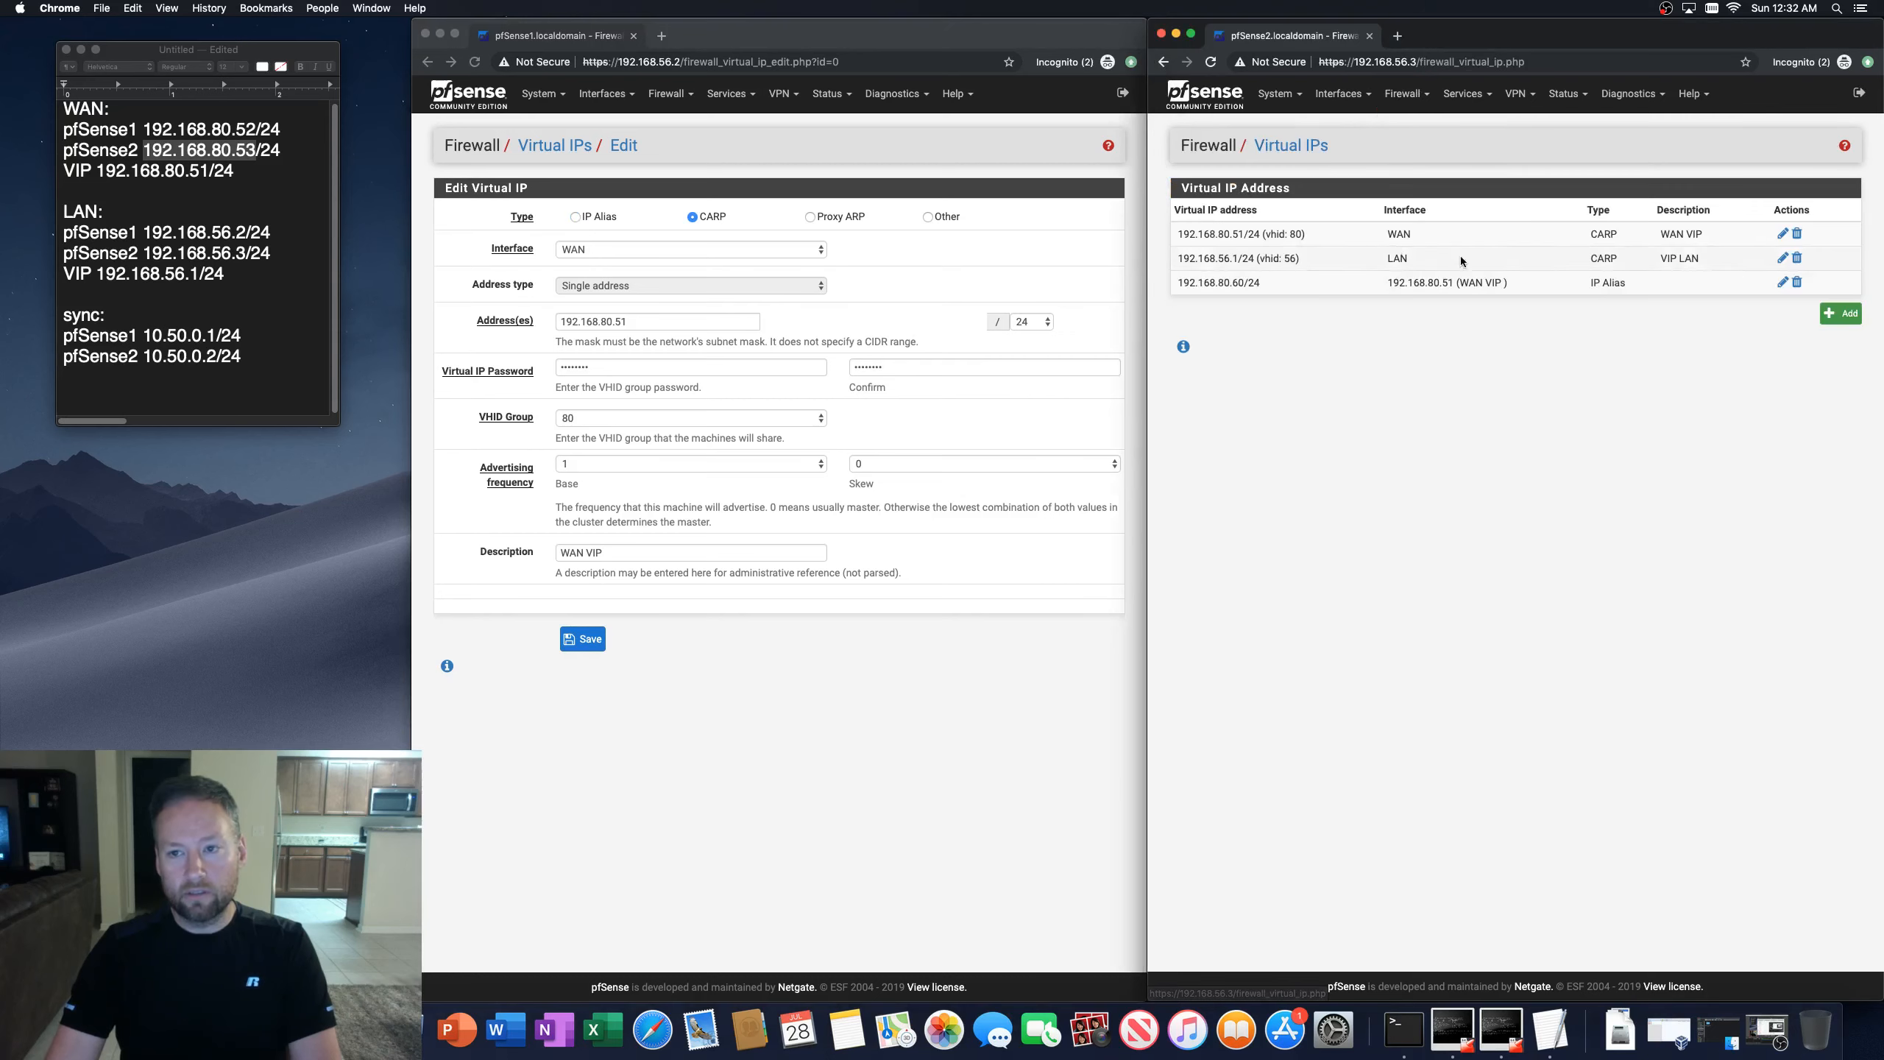
click(1782, 235)
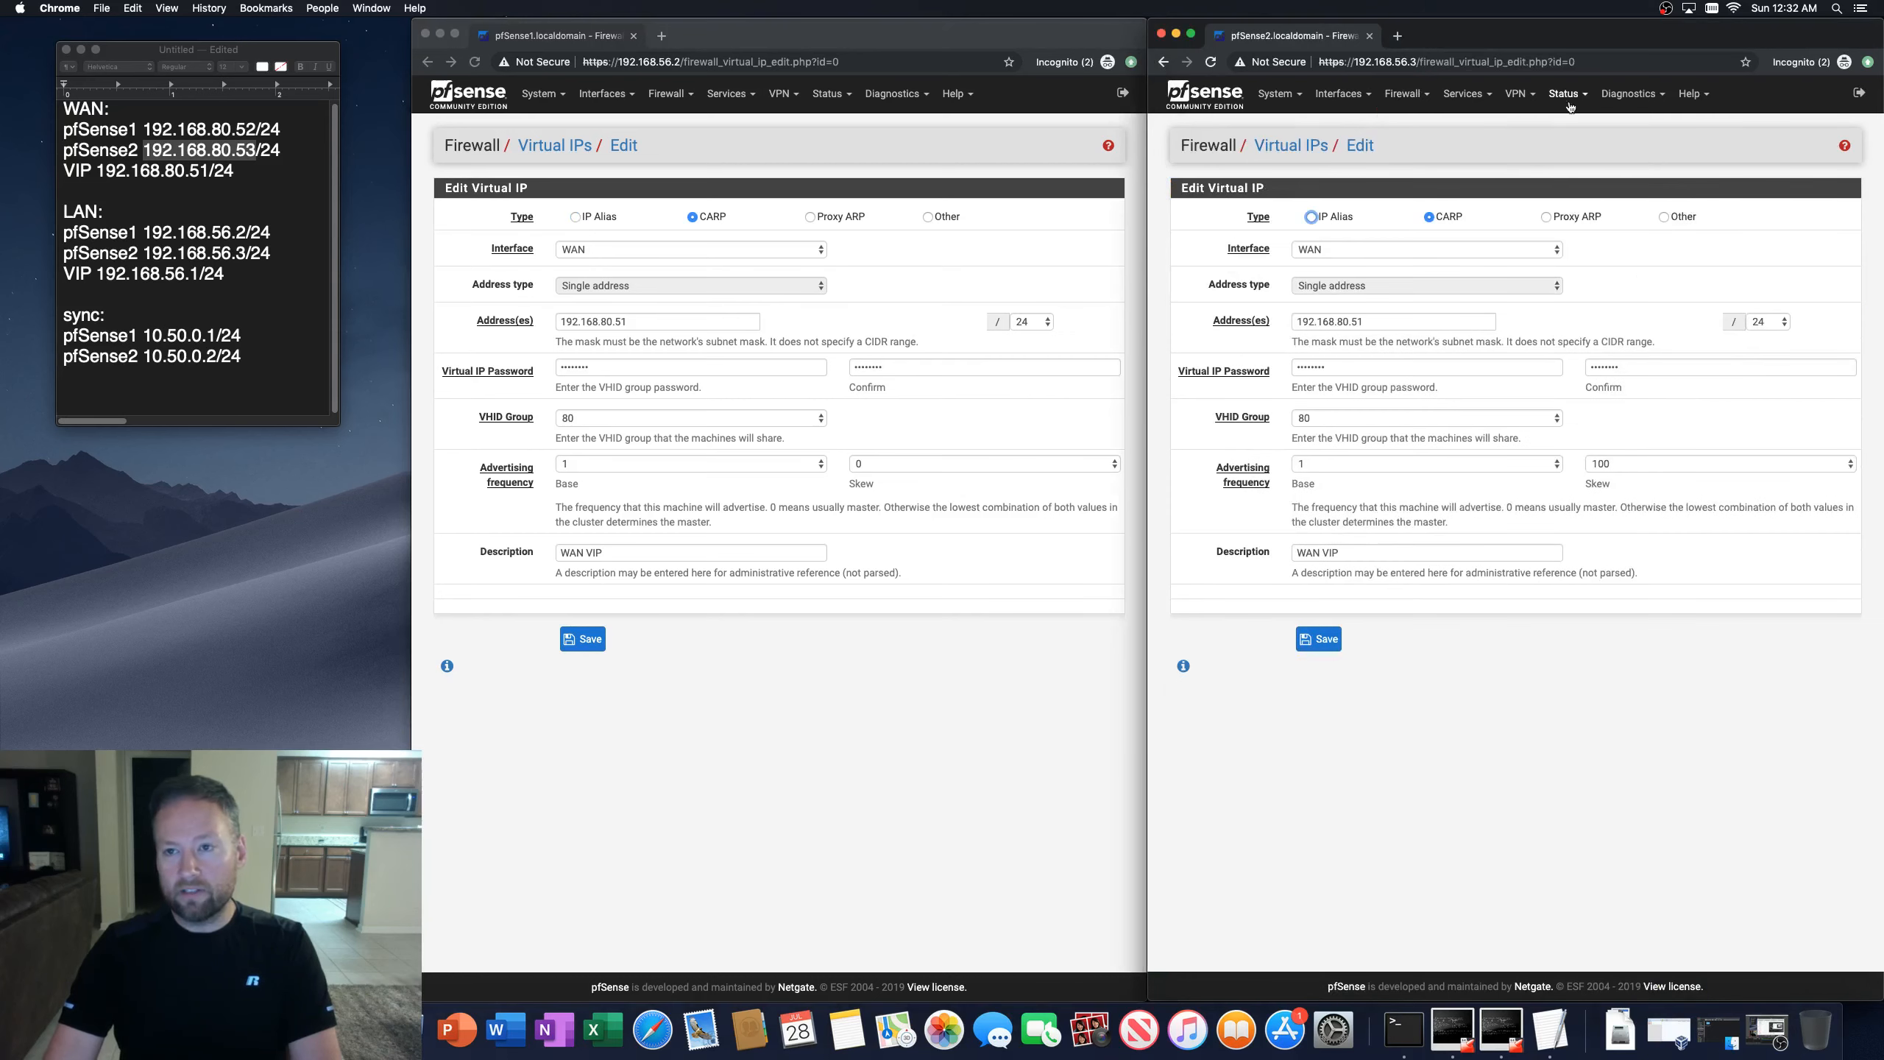
Step: Check the second firewall's dashboard and both firewalls' CARP status pages again
click(1566, 93)
click(1582, 151)
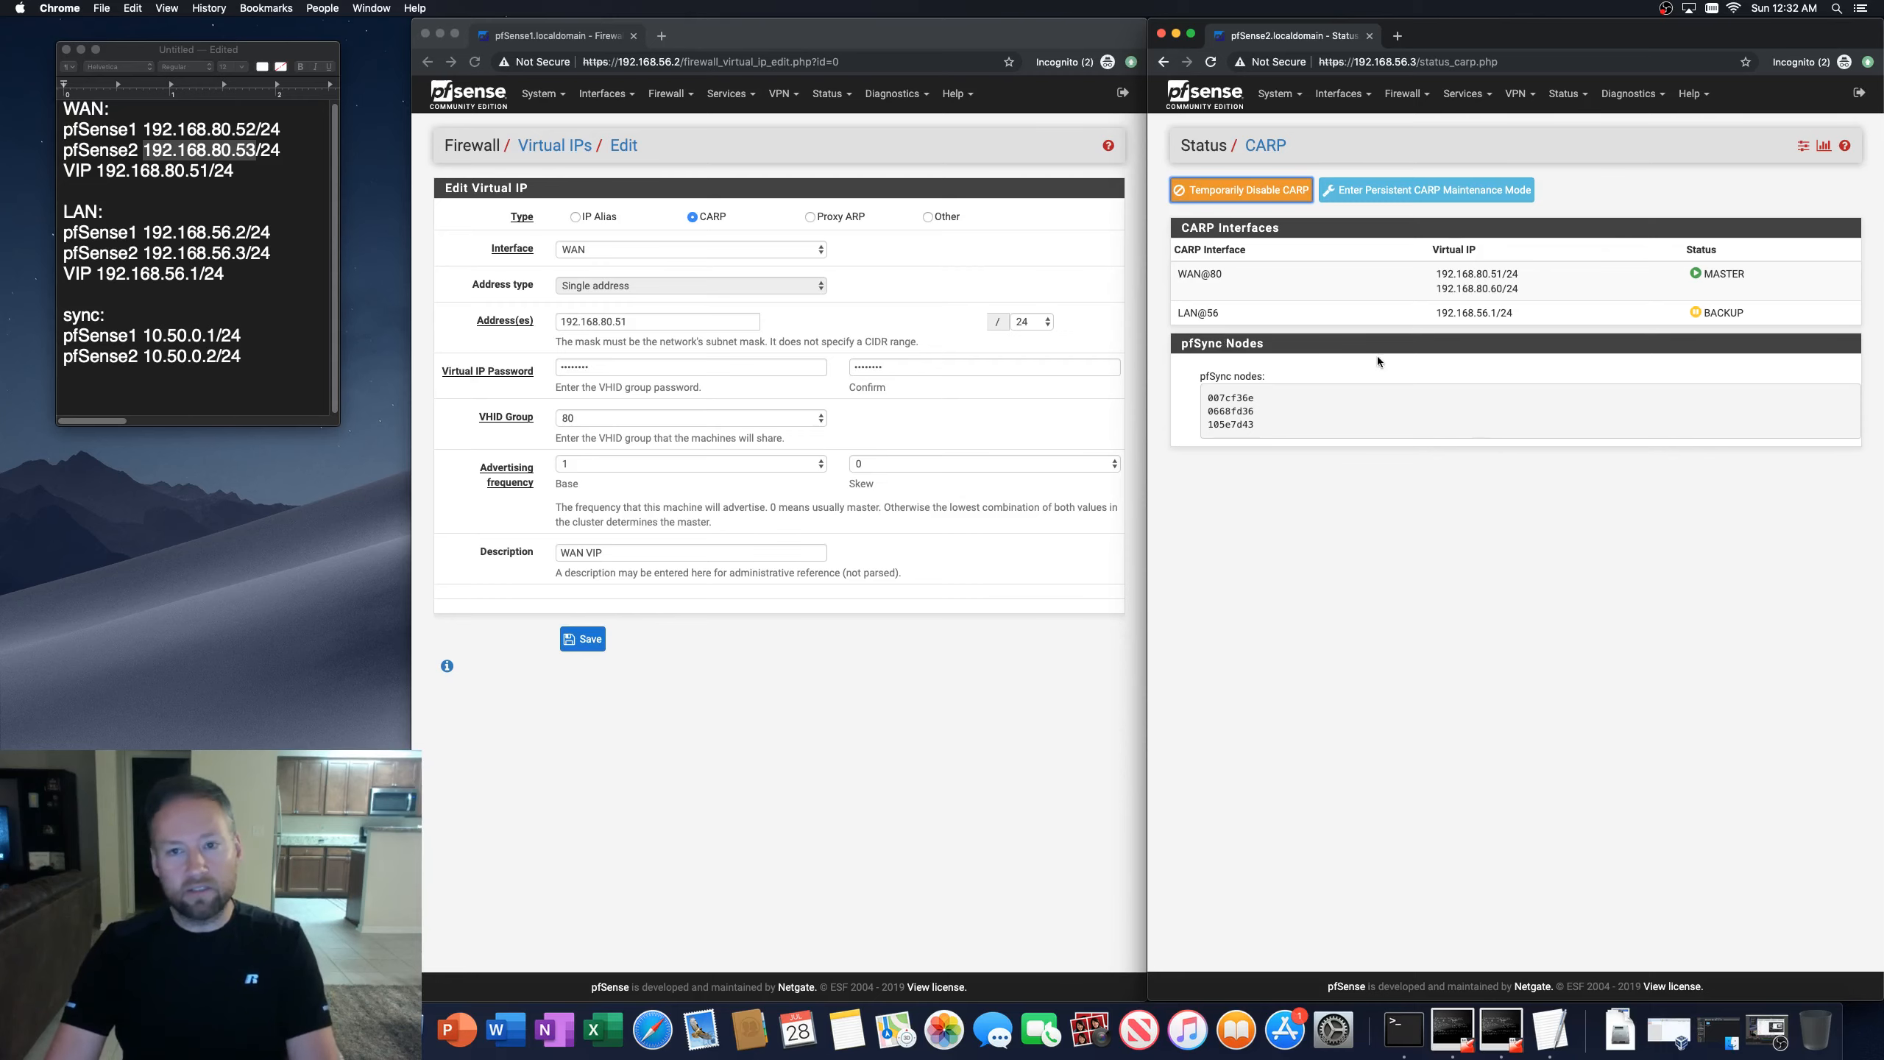
click(1631, 95)
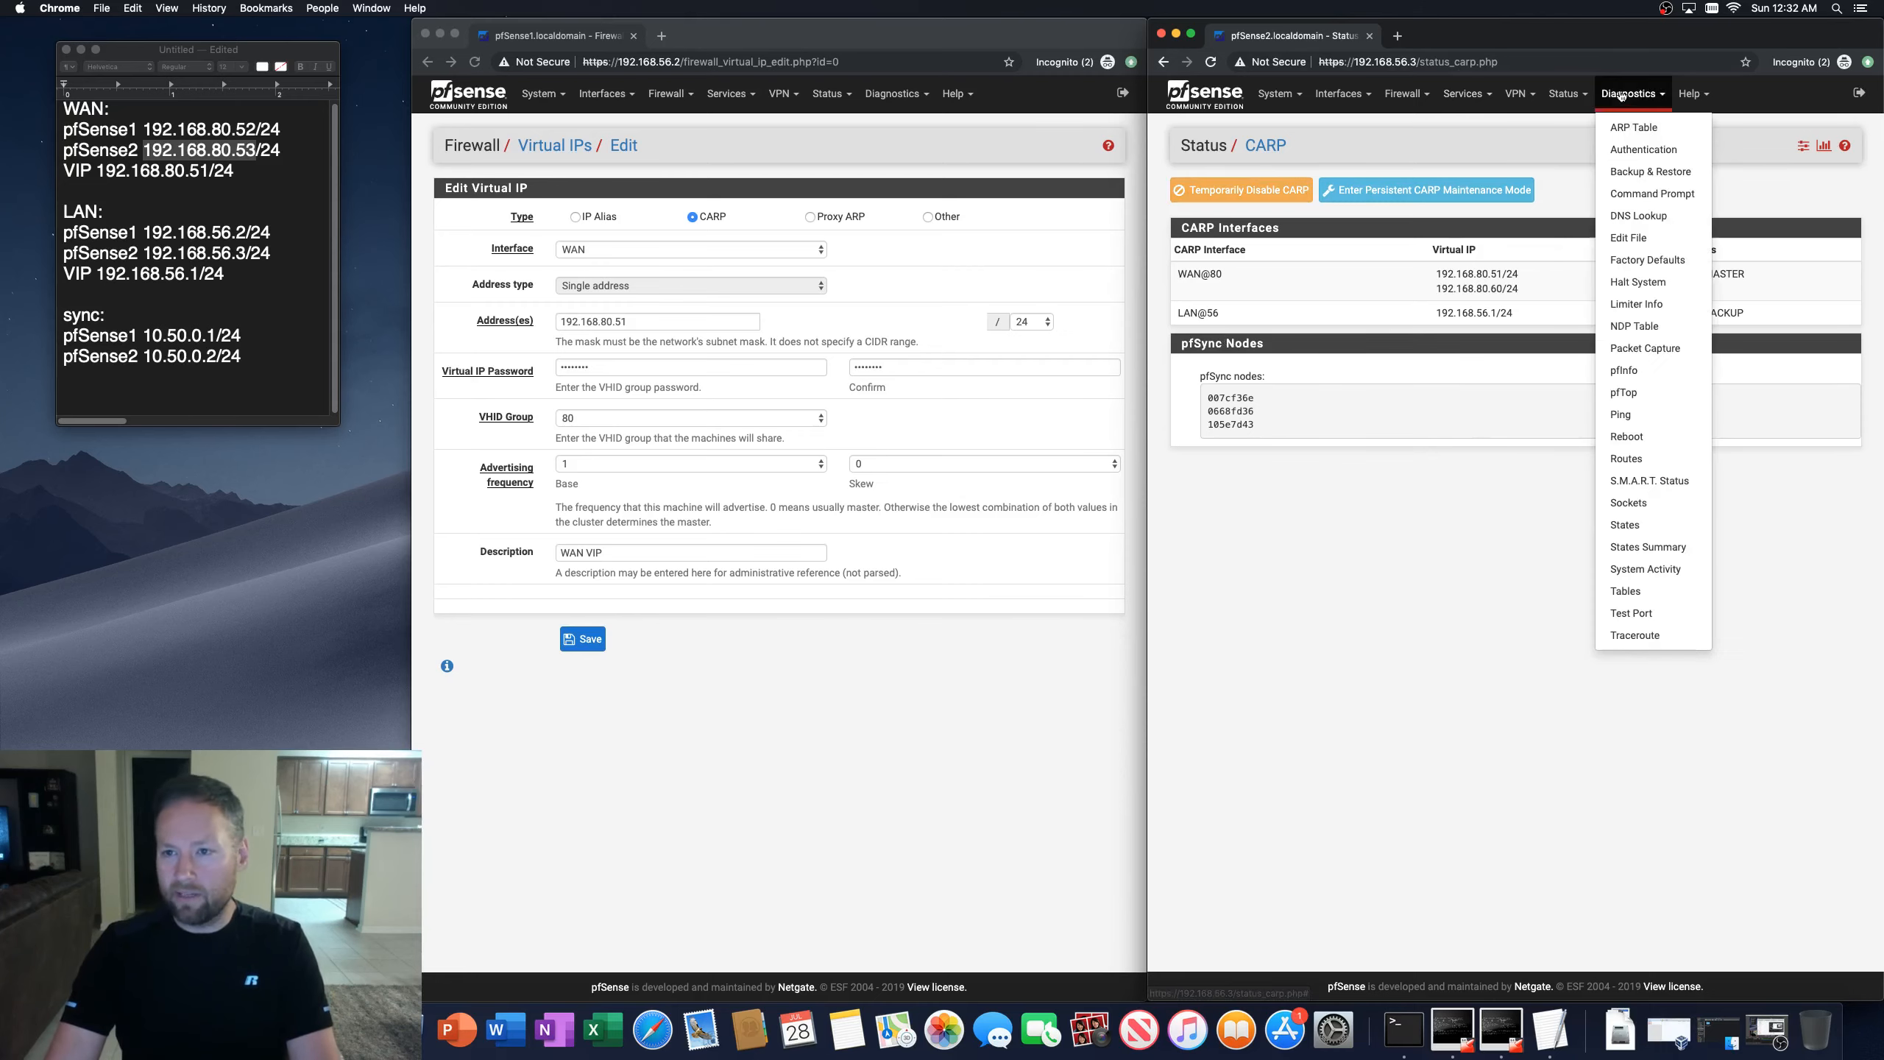
click(1569, 96)
click(1575, 170)
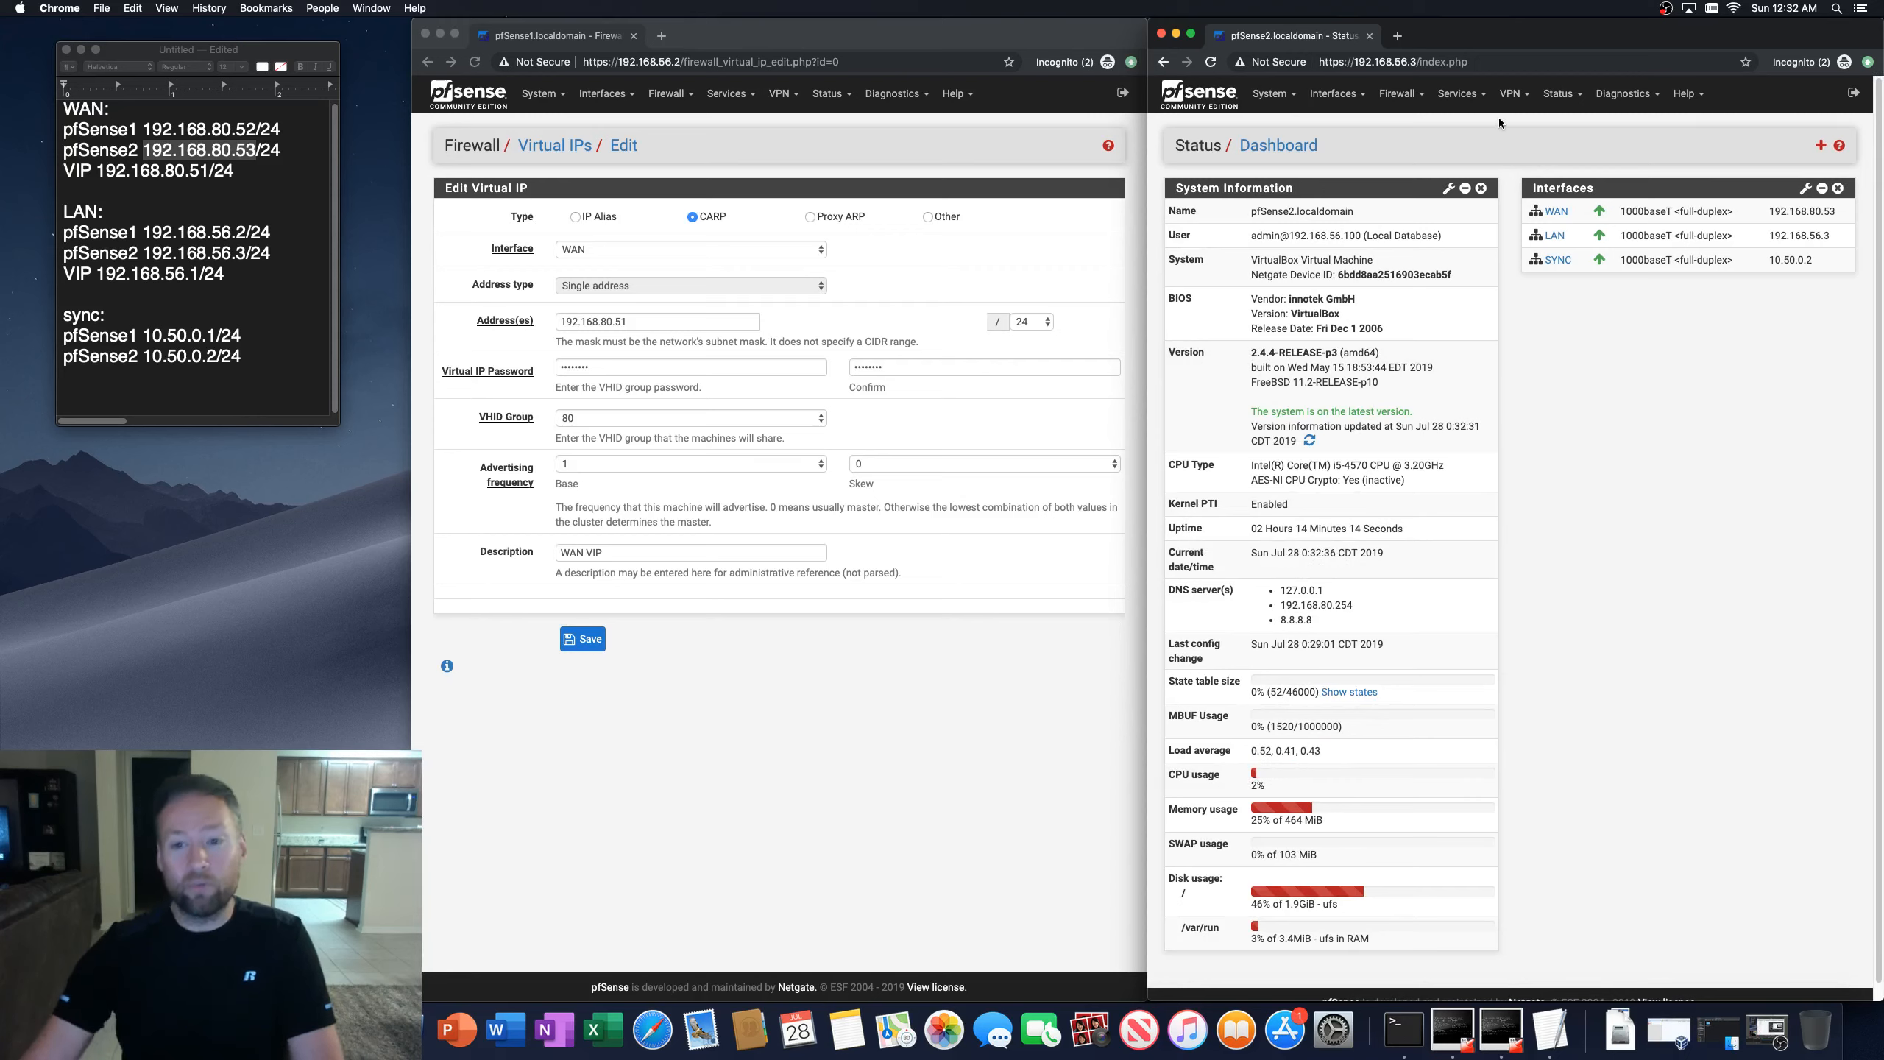
click(865, 112)
click(829, 93)
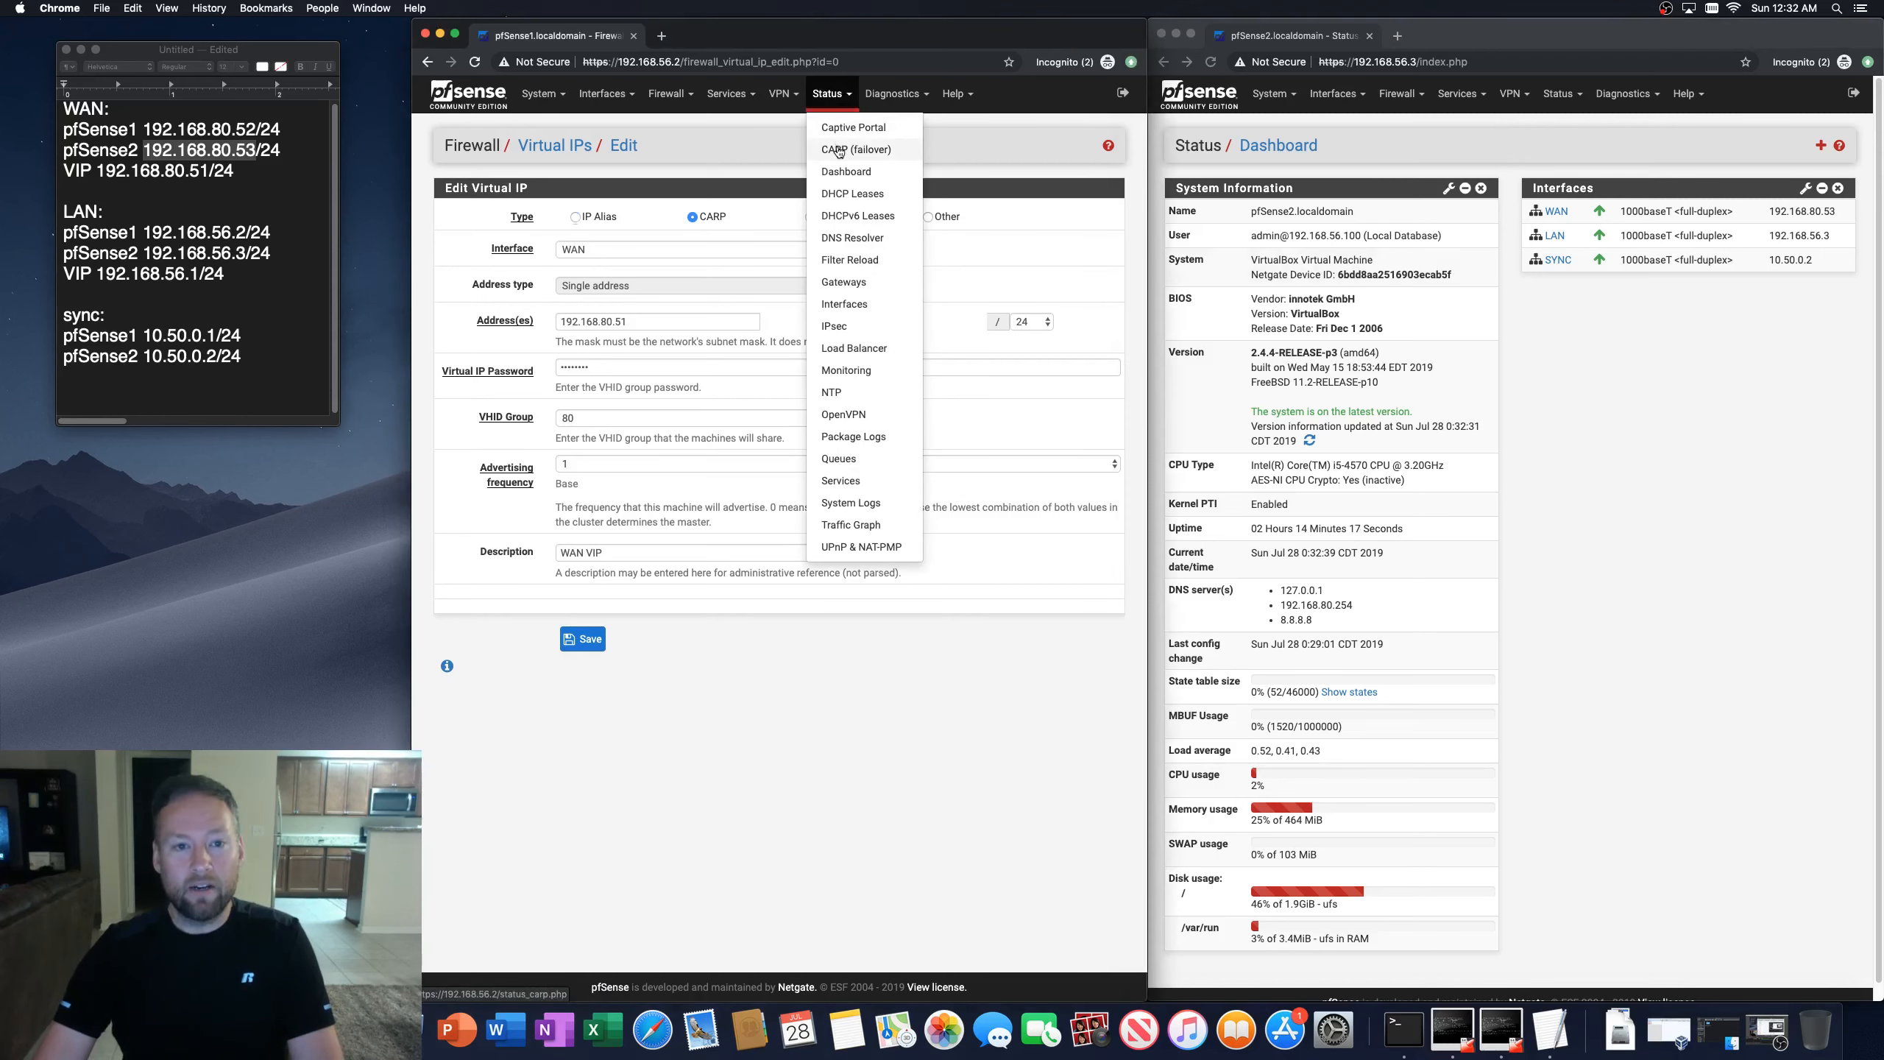
click(842, 147)
click(1381, 188)
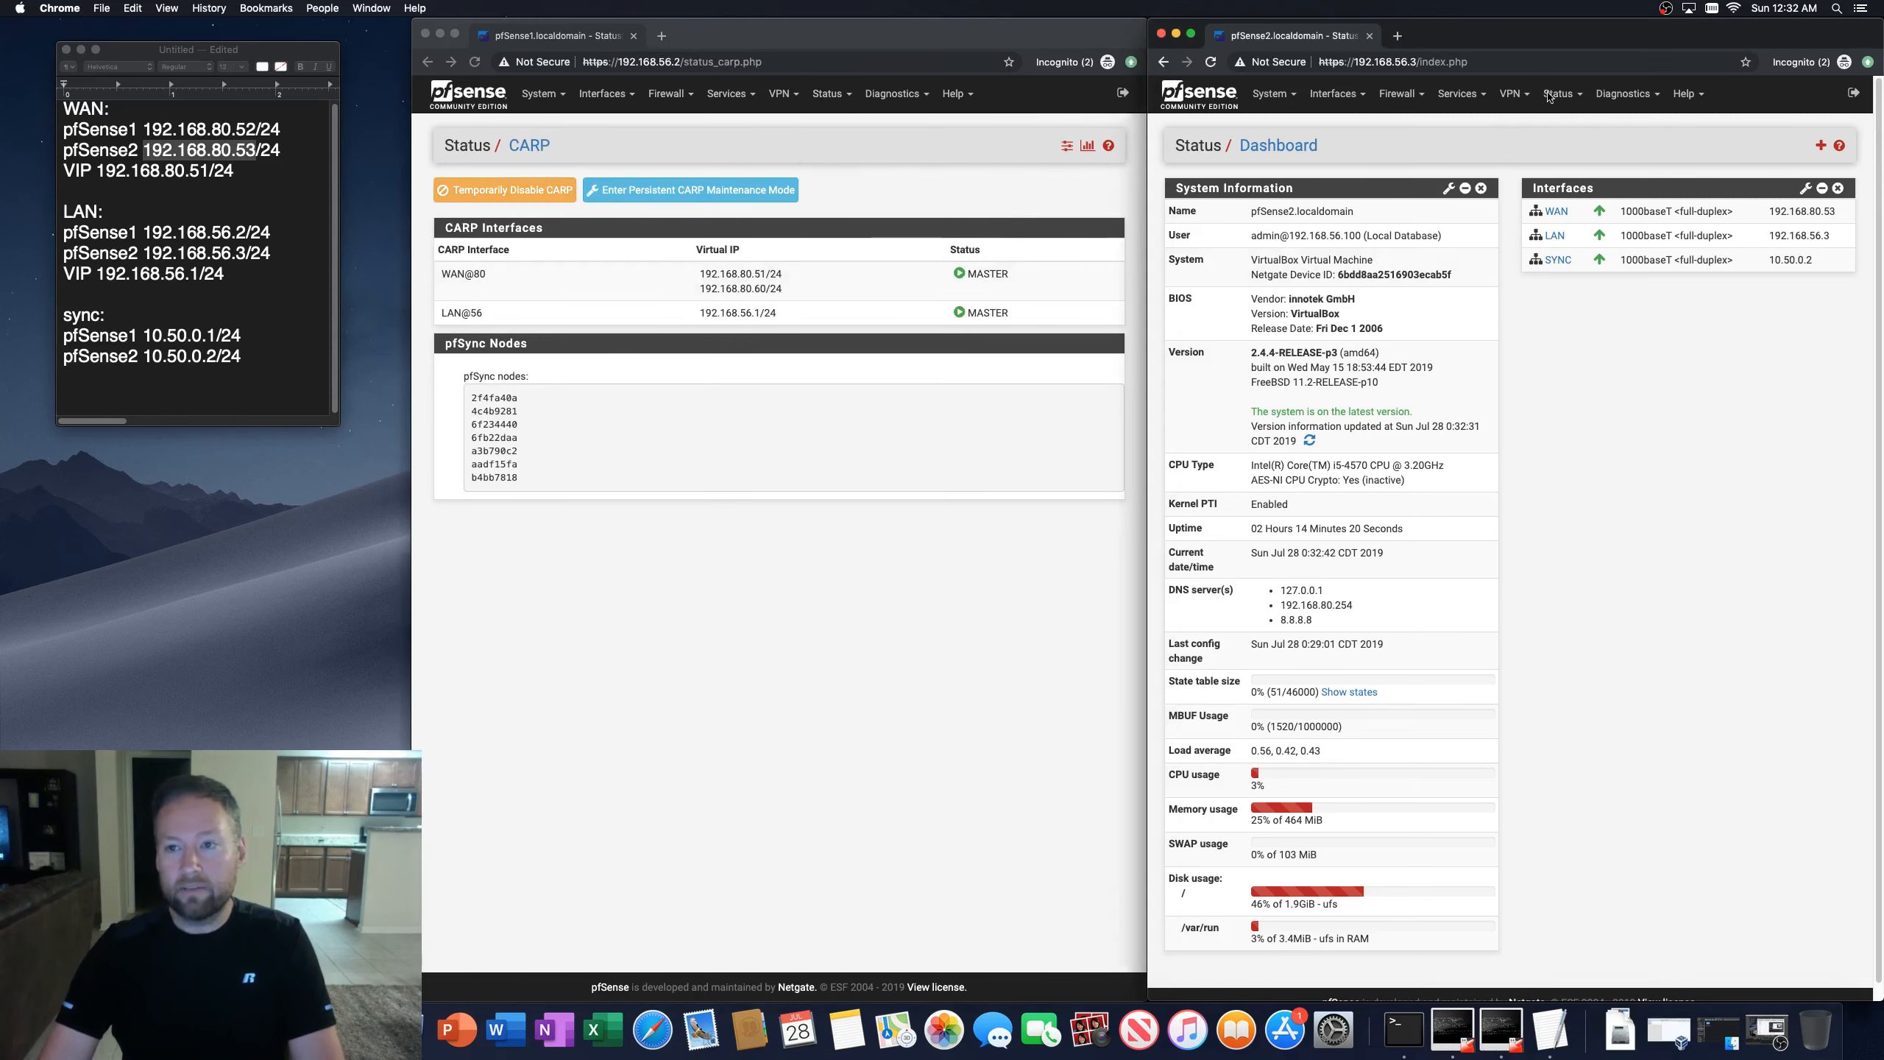
click(1562, 93)
click(1571, 149)
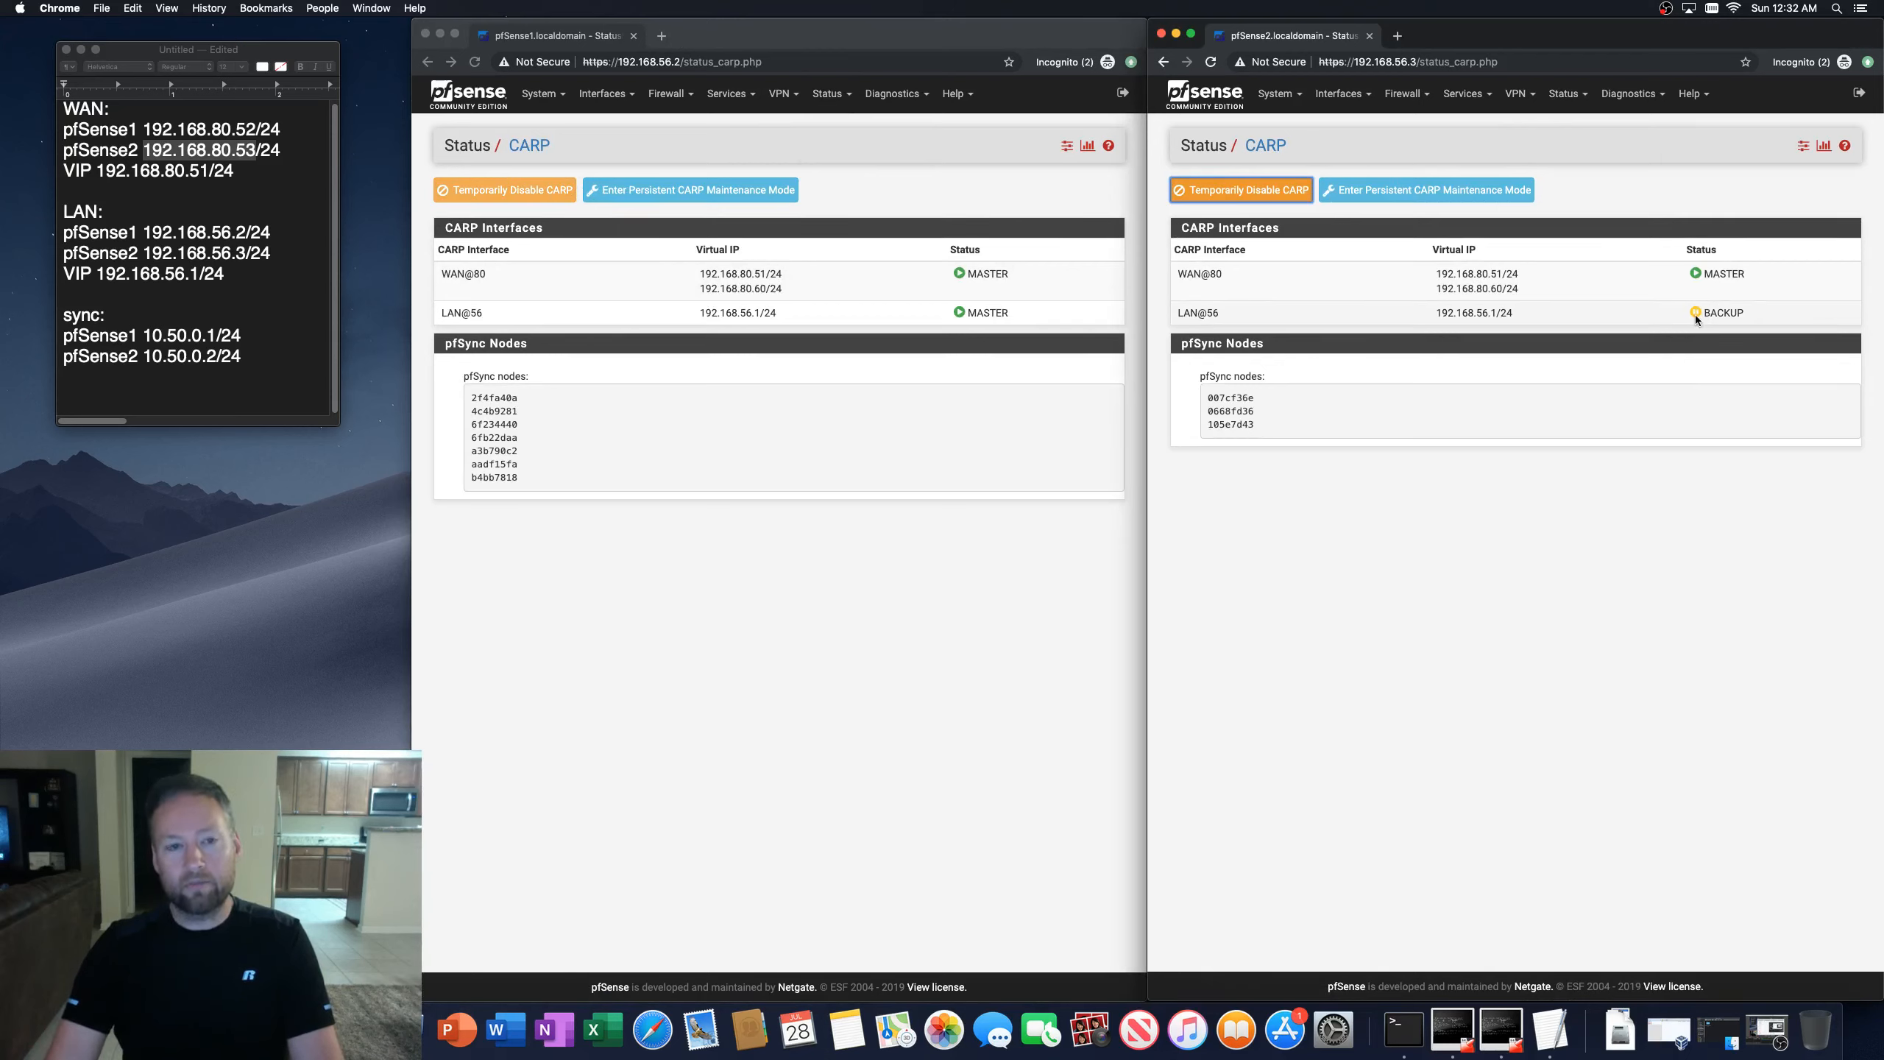
Step: Review the second firewall's general system log entries for CARP state changes
click(830, 102)
click(1561, 98)
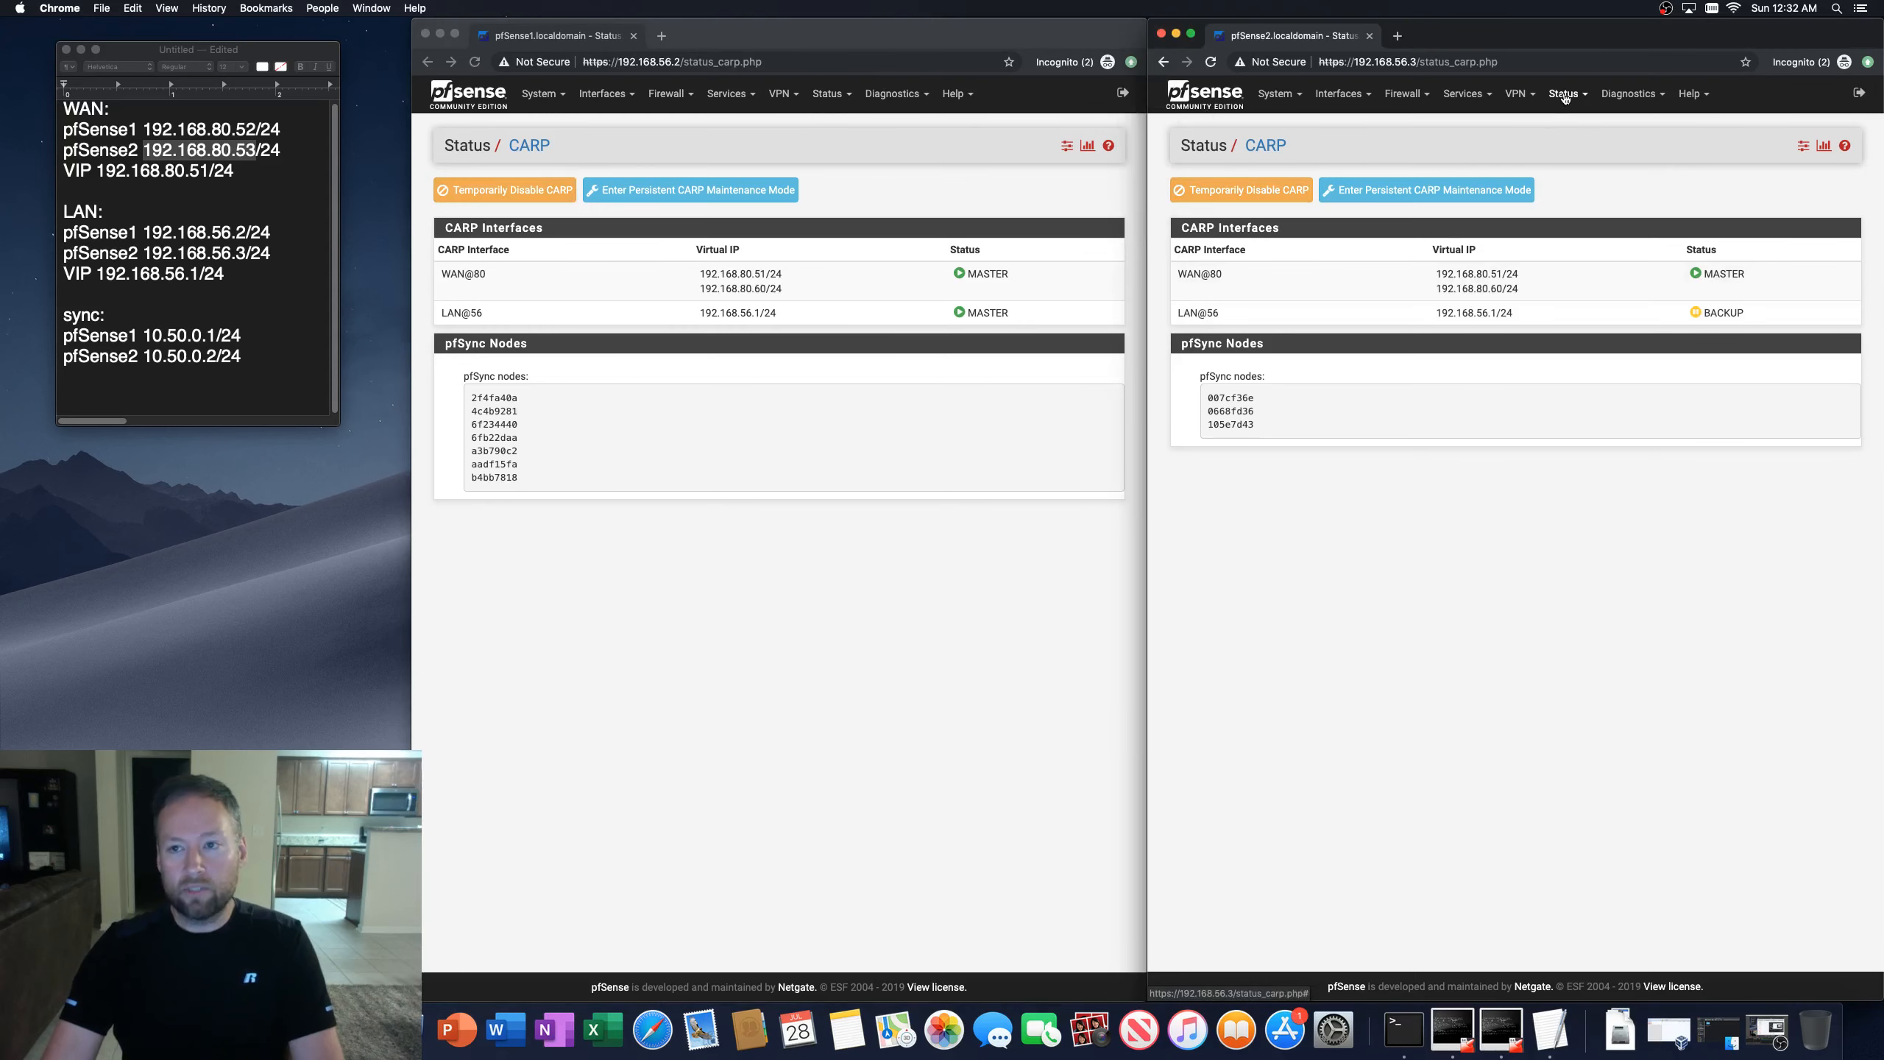
click(1562, 97)
click(1578, 507)
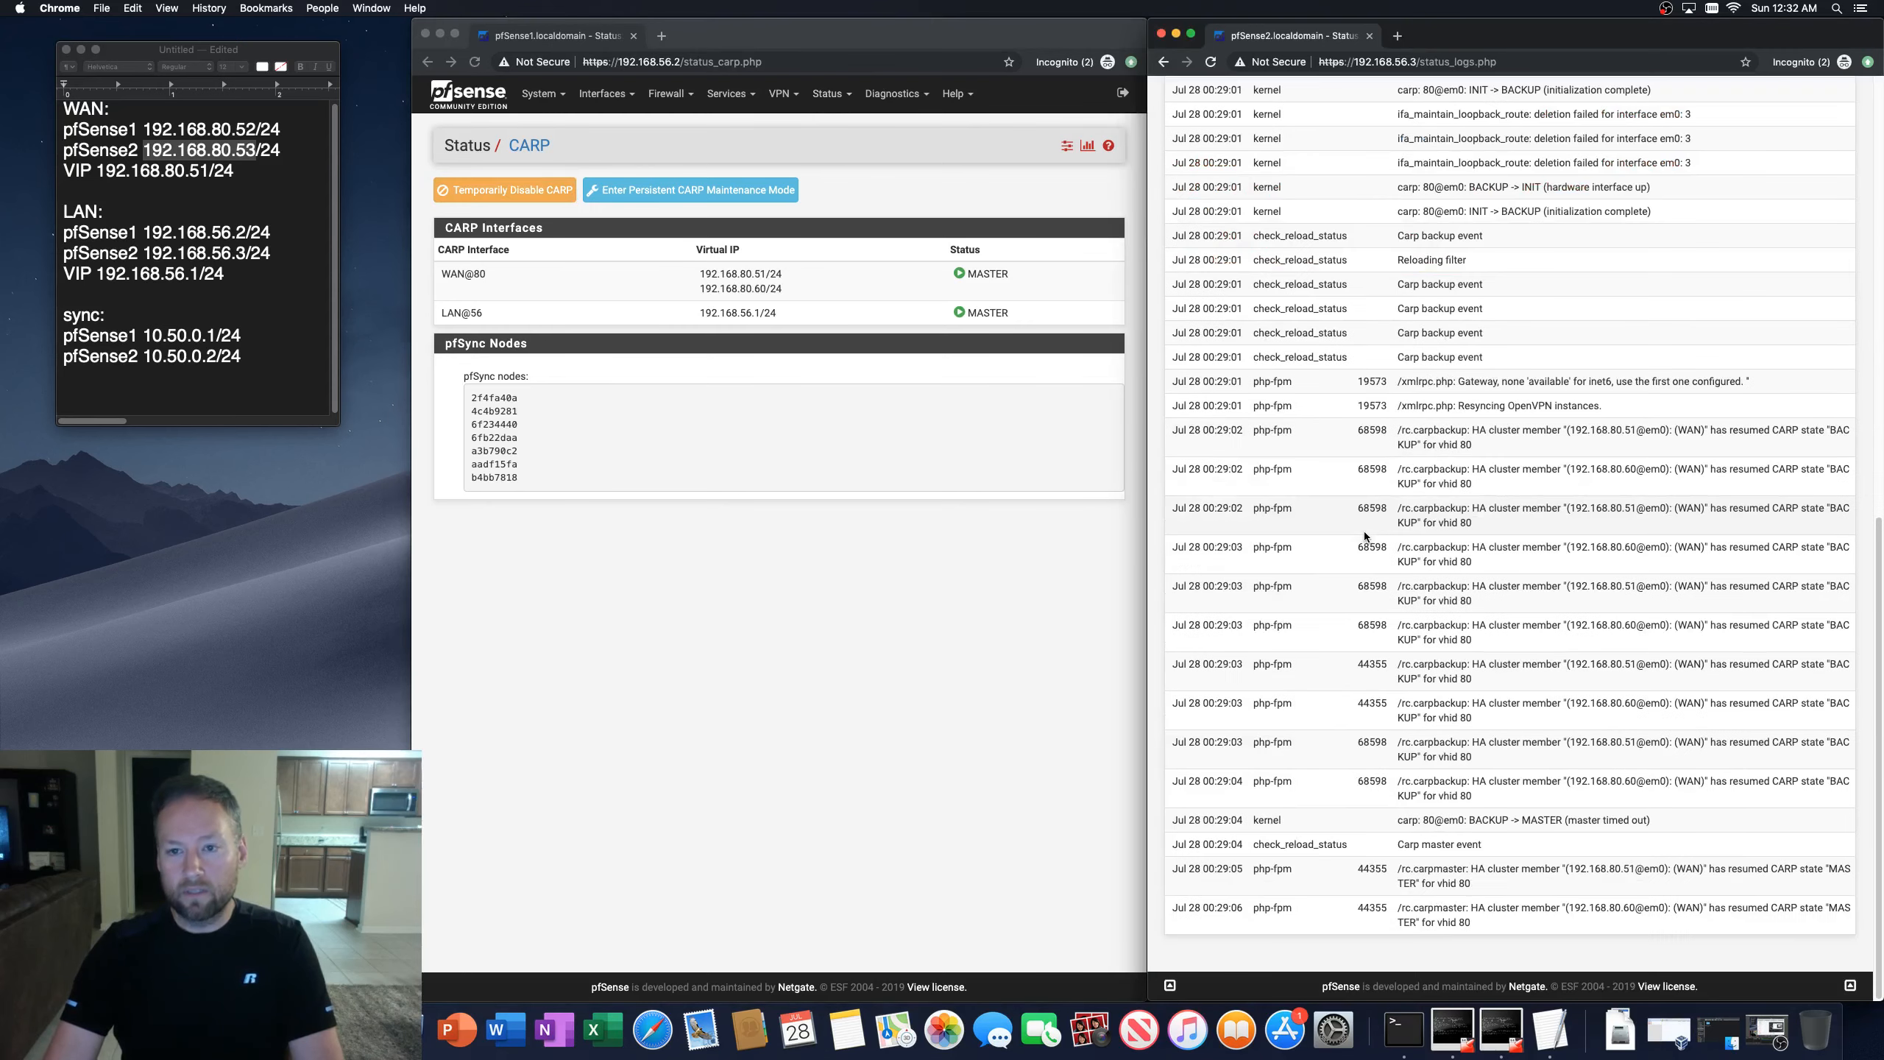
scroll(1371, 490, down, 10)
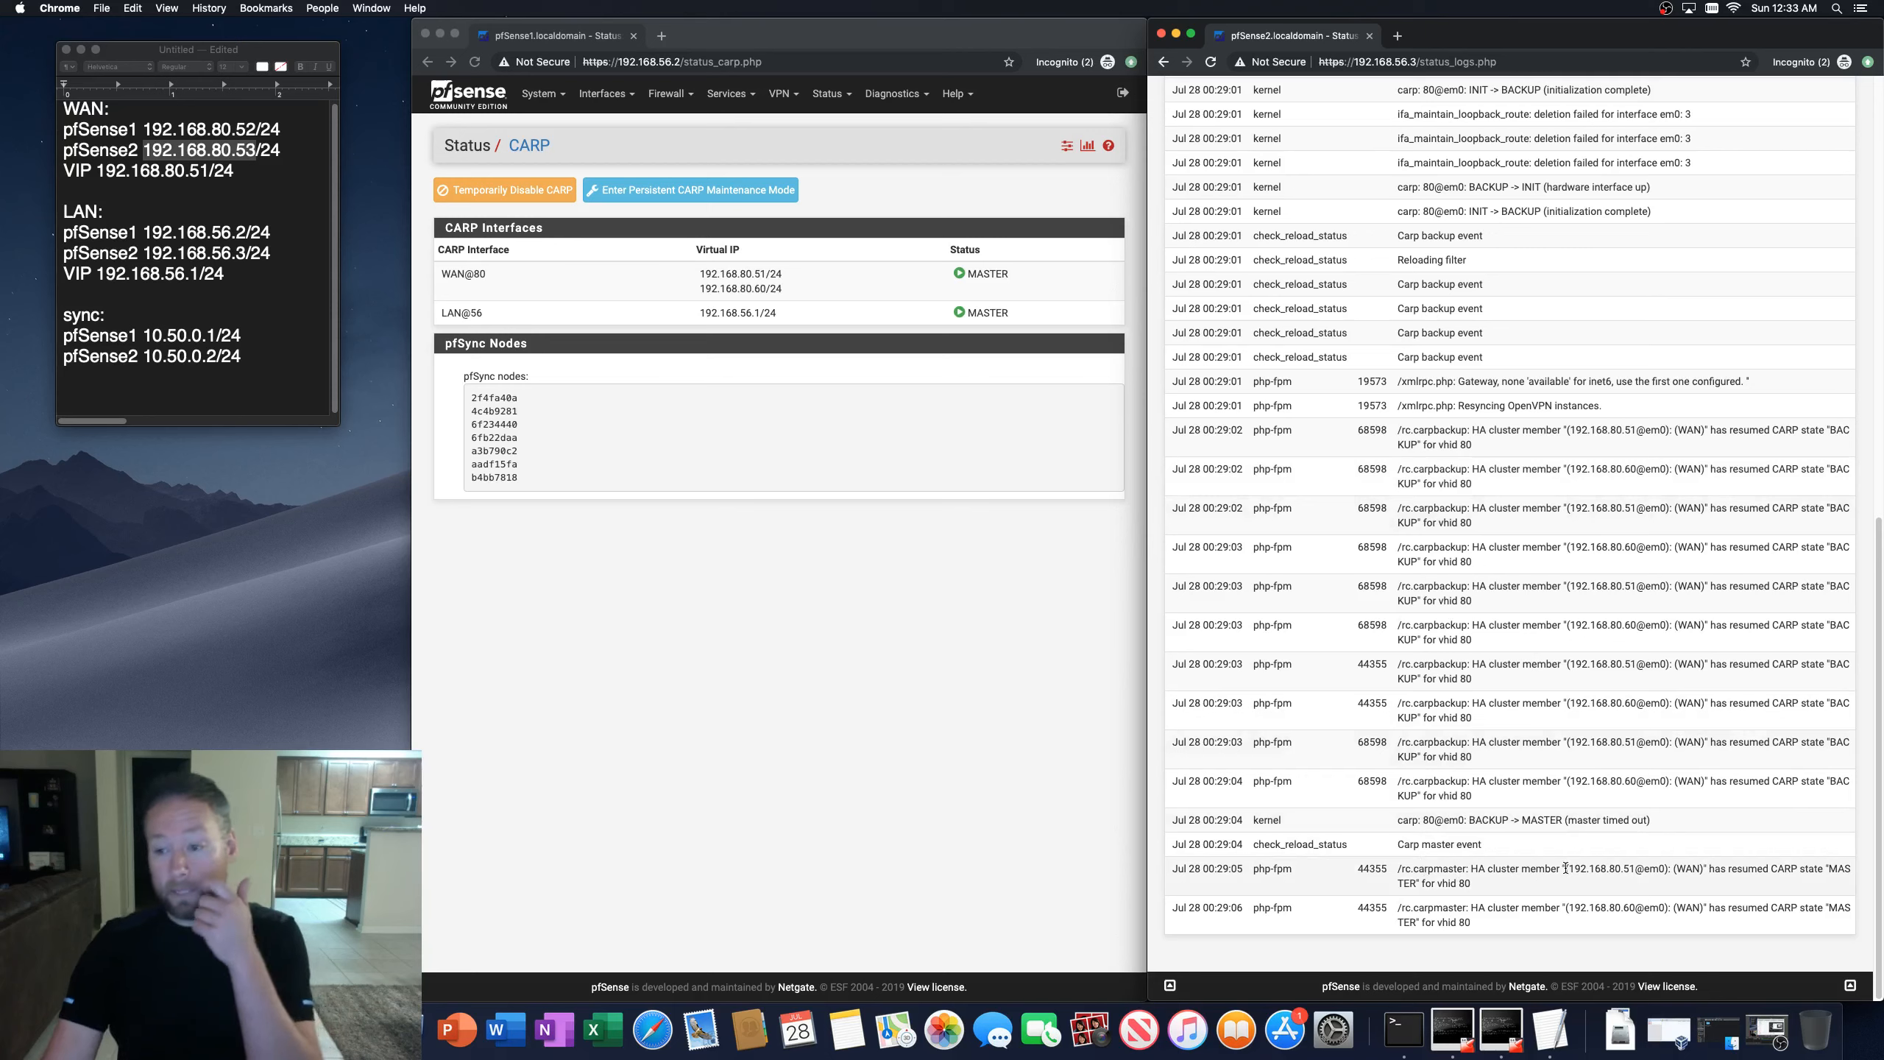
drag(1706, 928, 1829, 705)
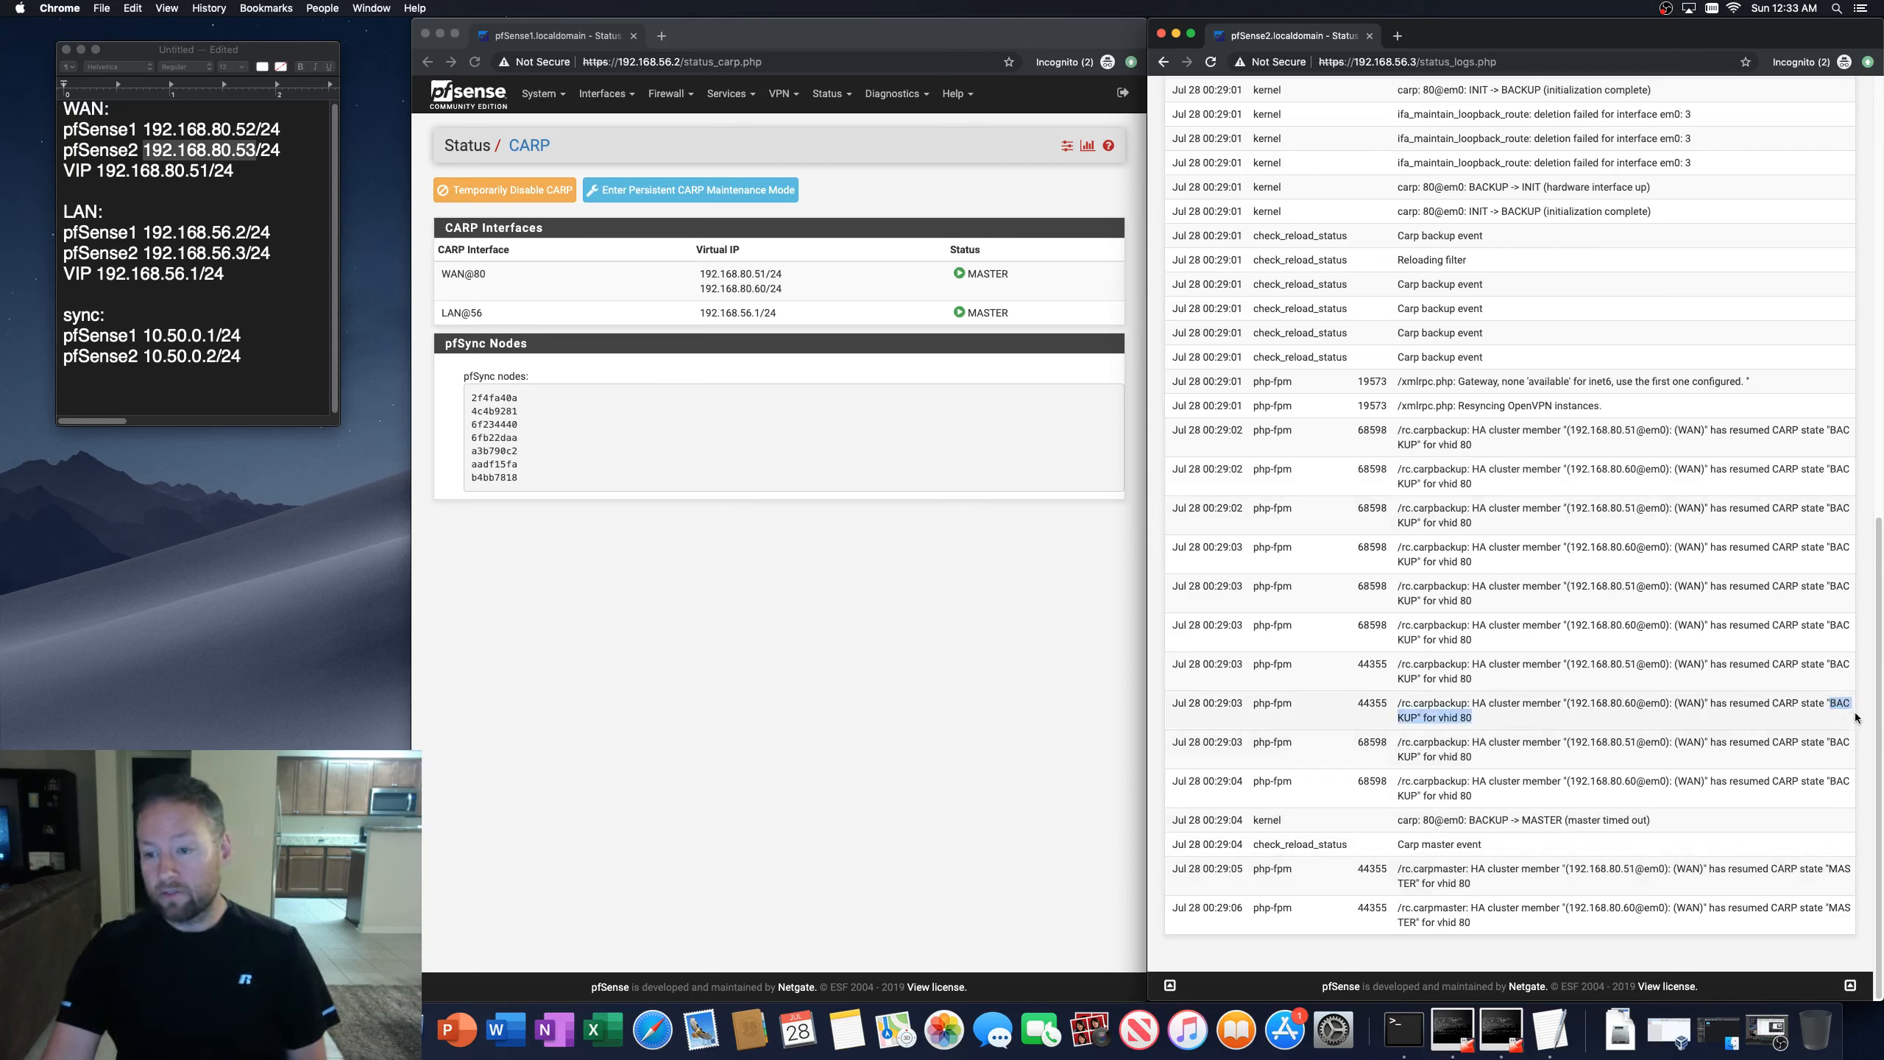
click(1829, 713)
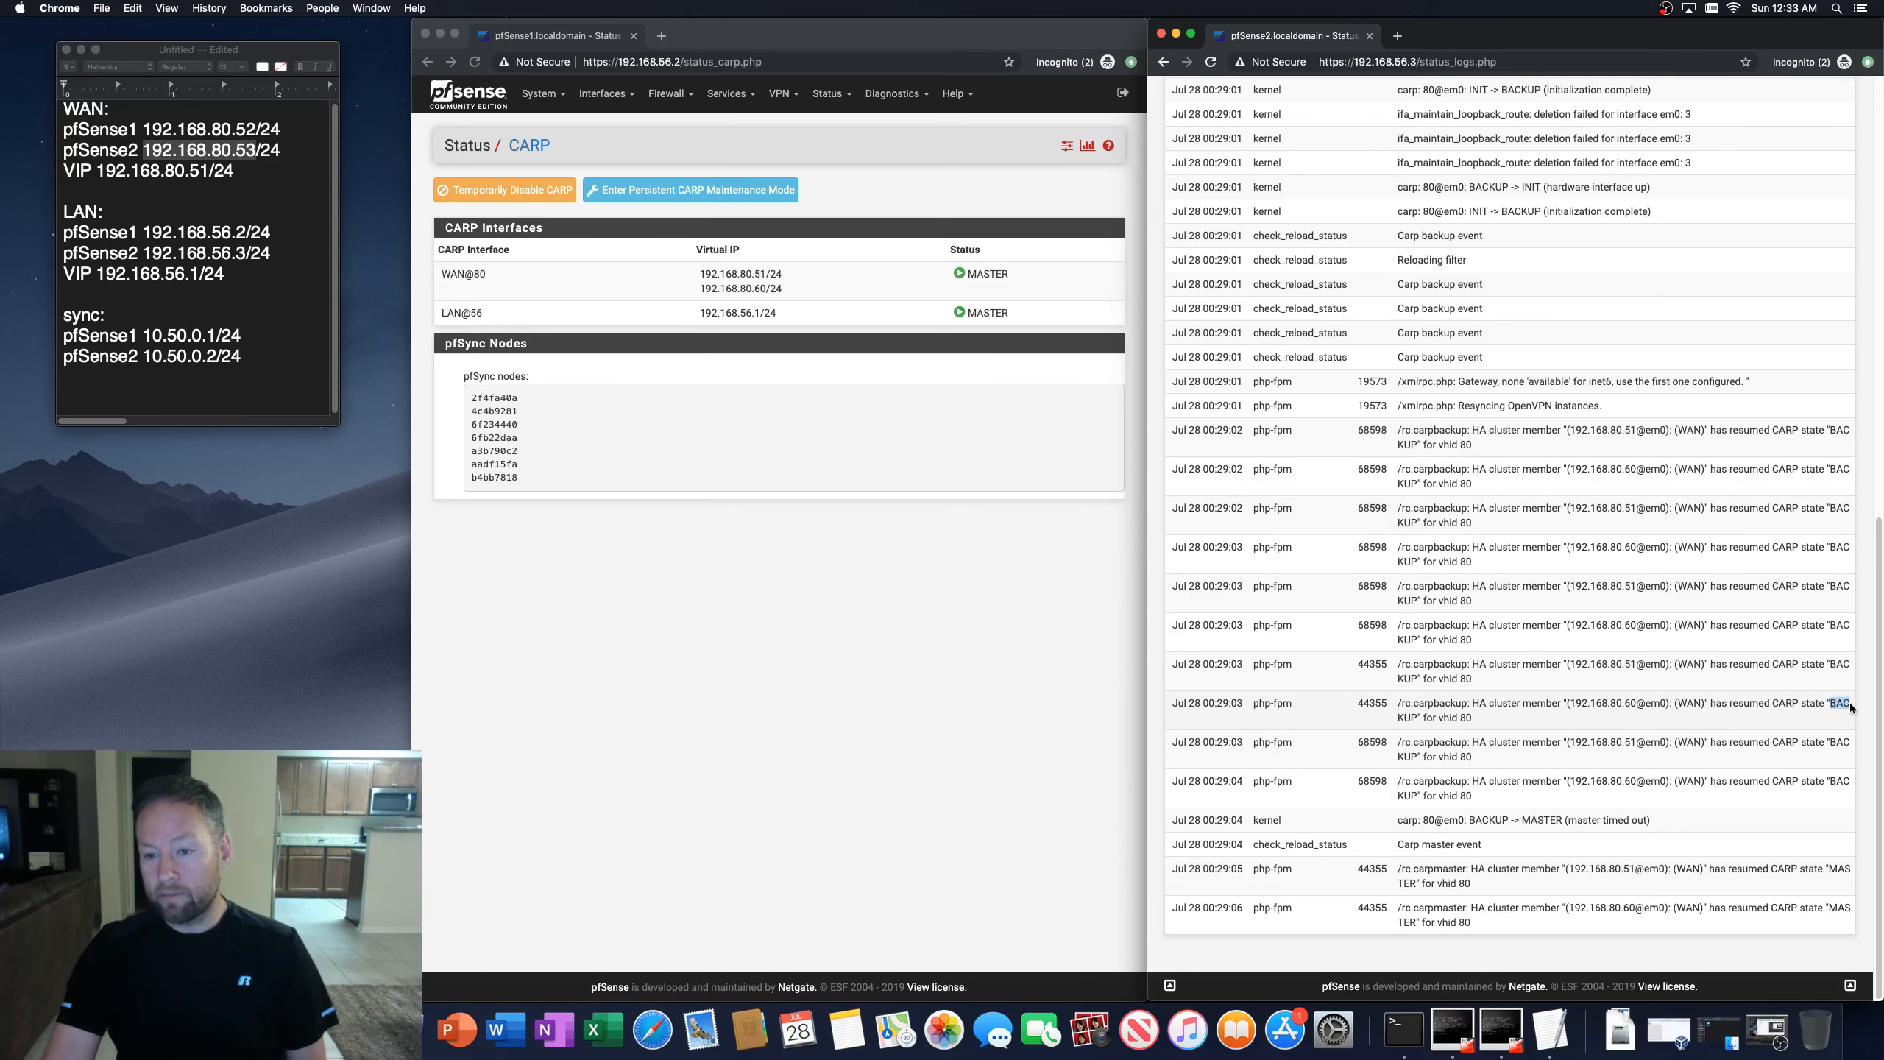
drag(1850, 707, 1701, 717)
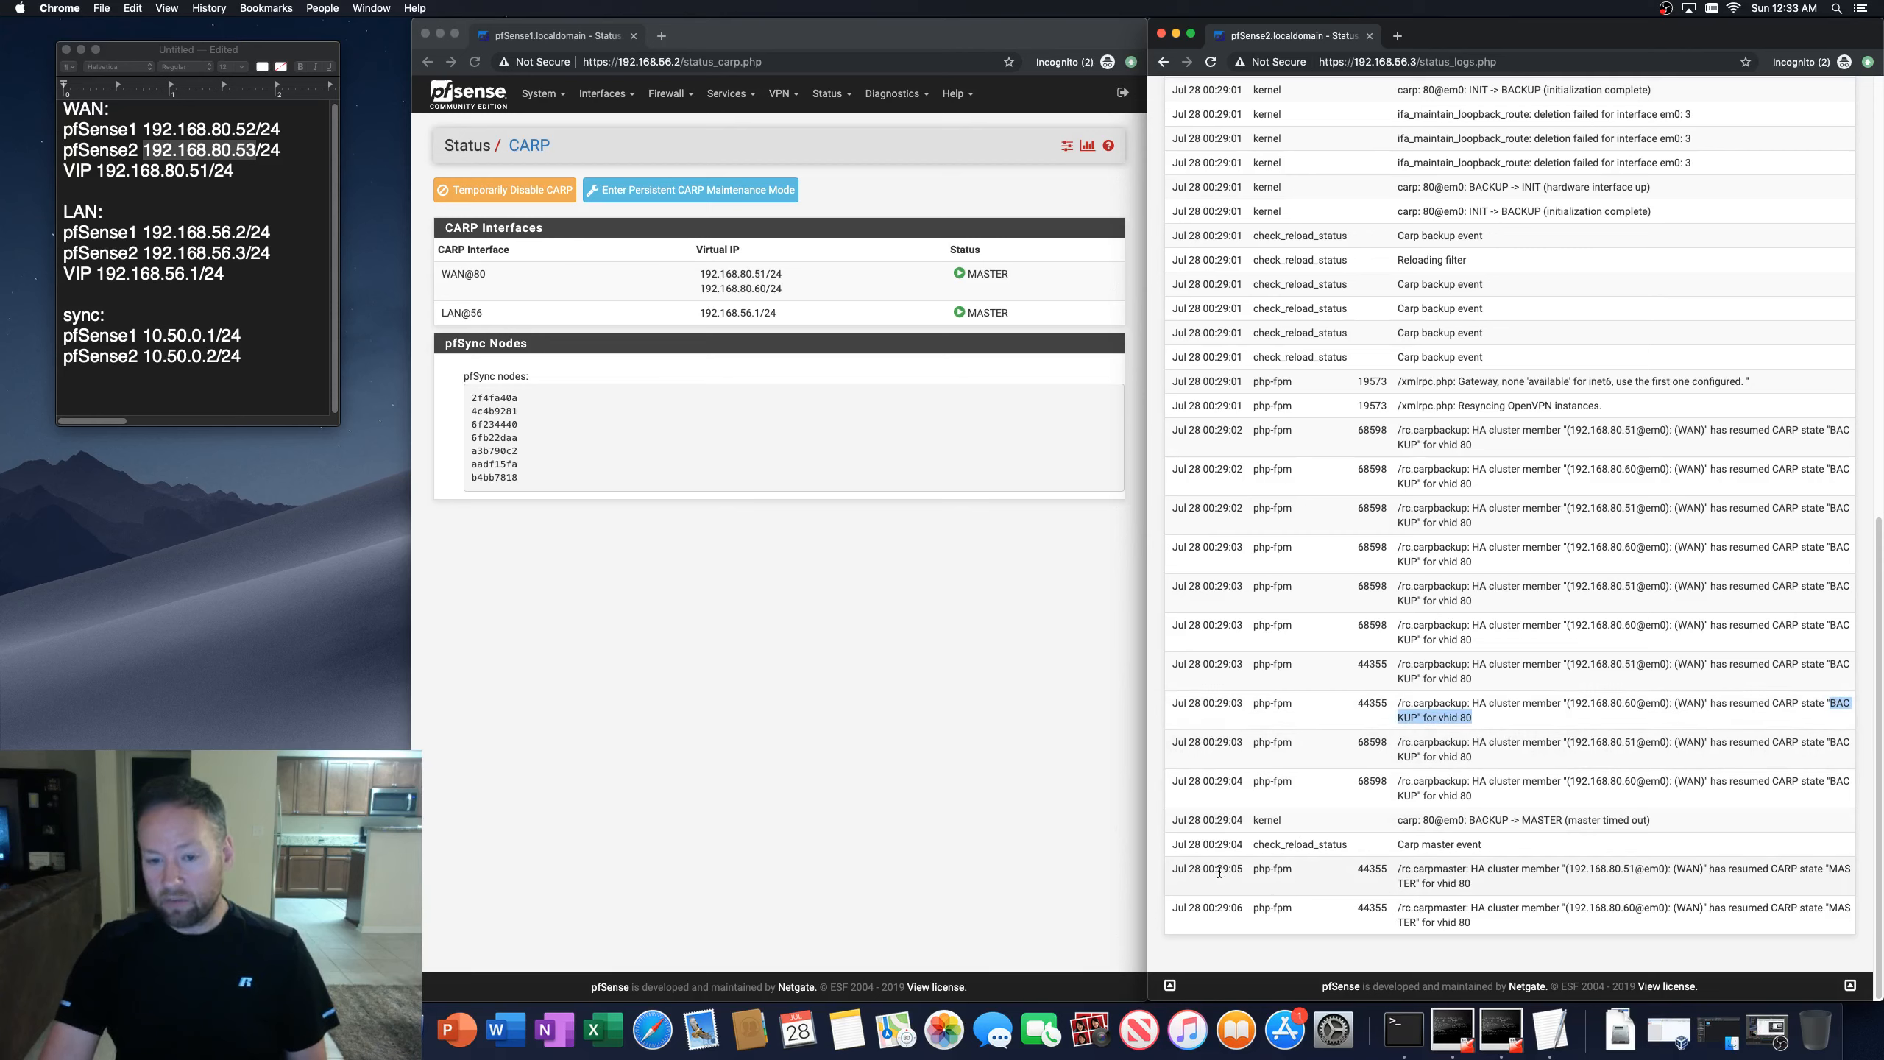
drag(1399, 869, 1457, 886)
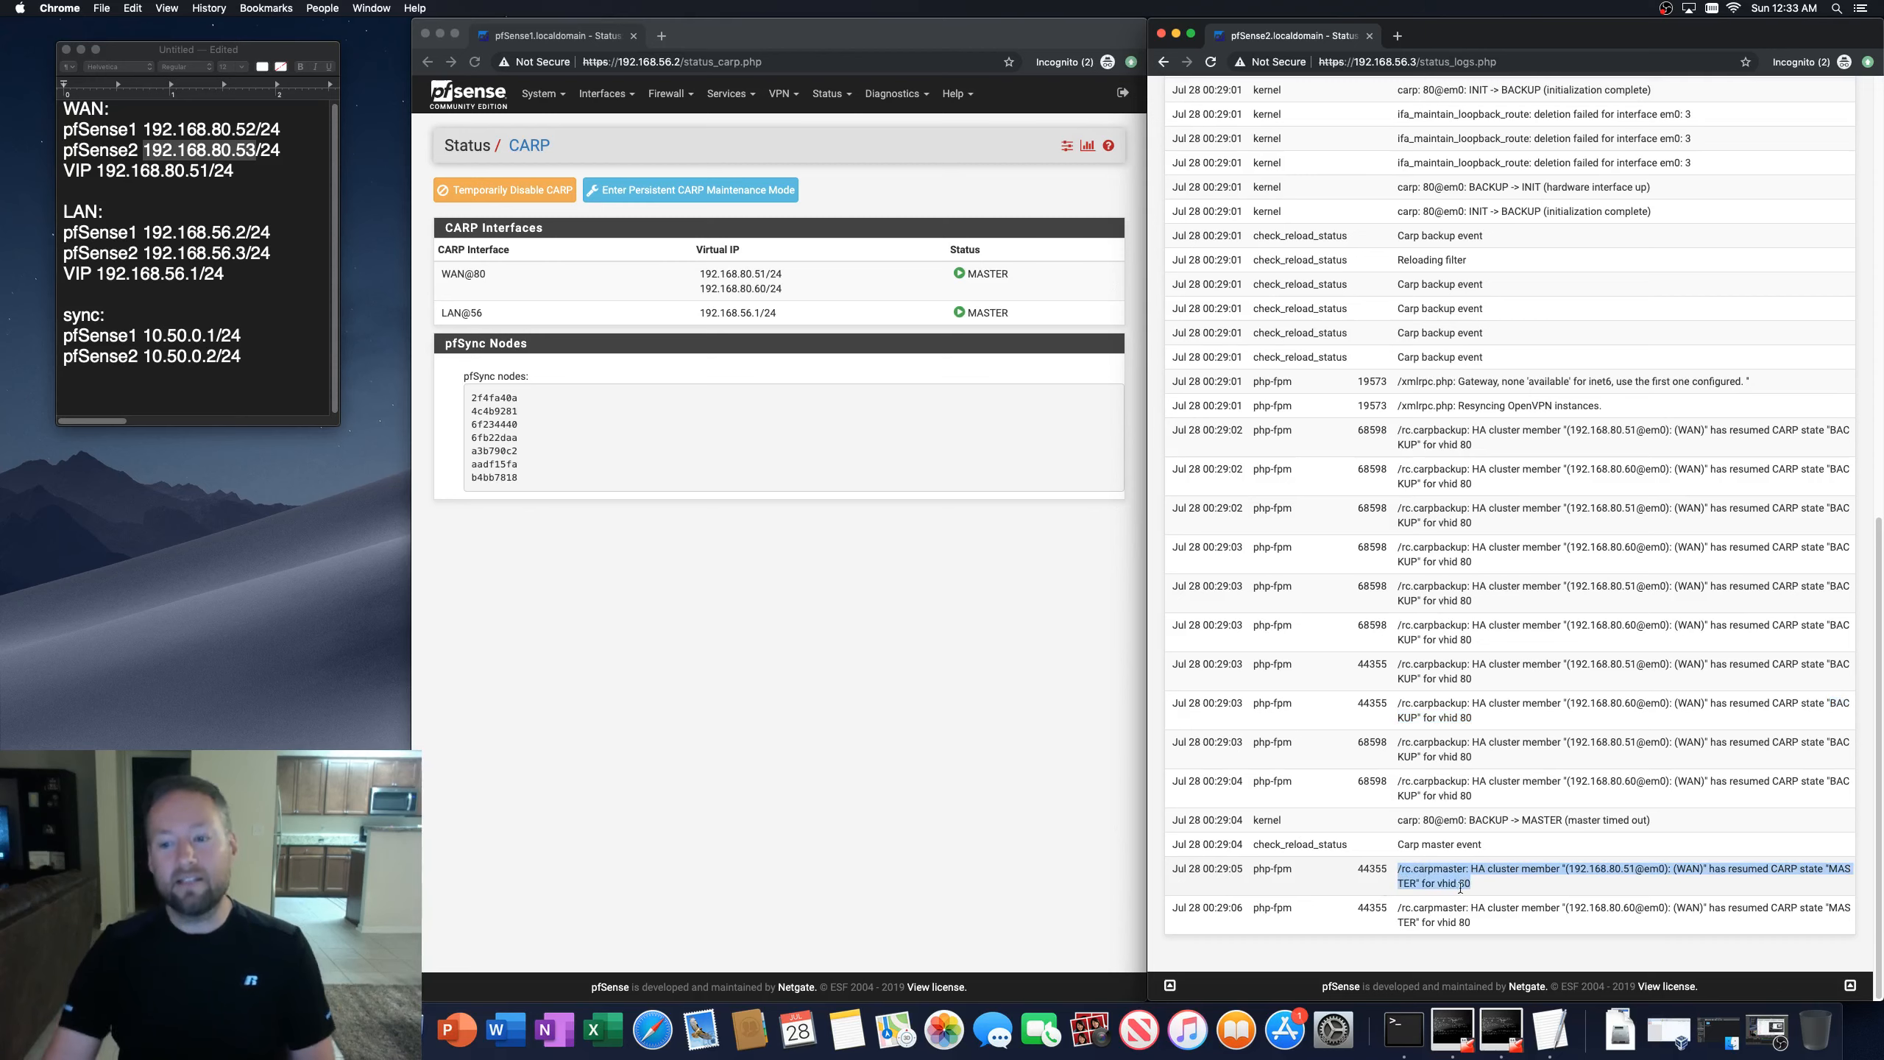
click(1425, 881)
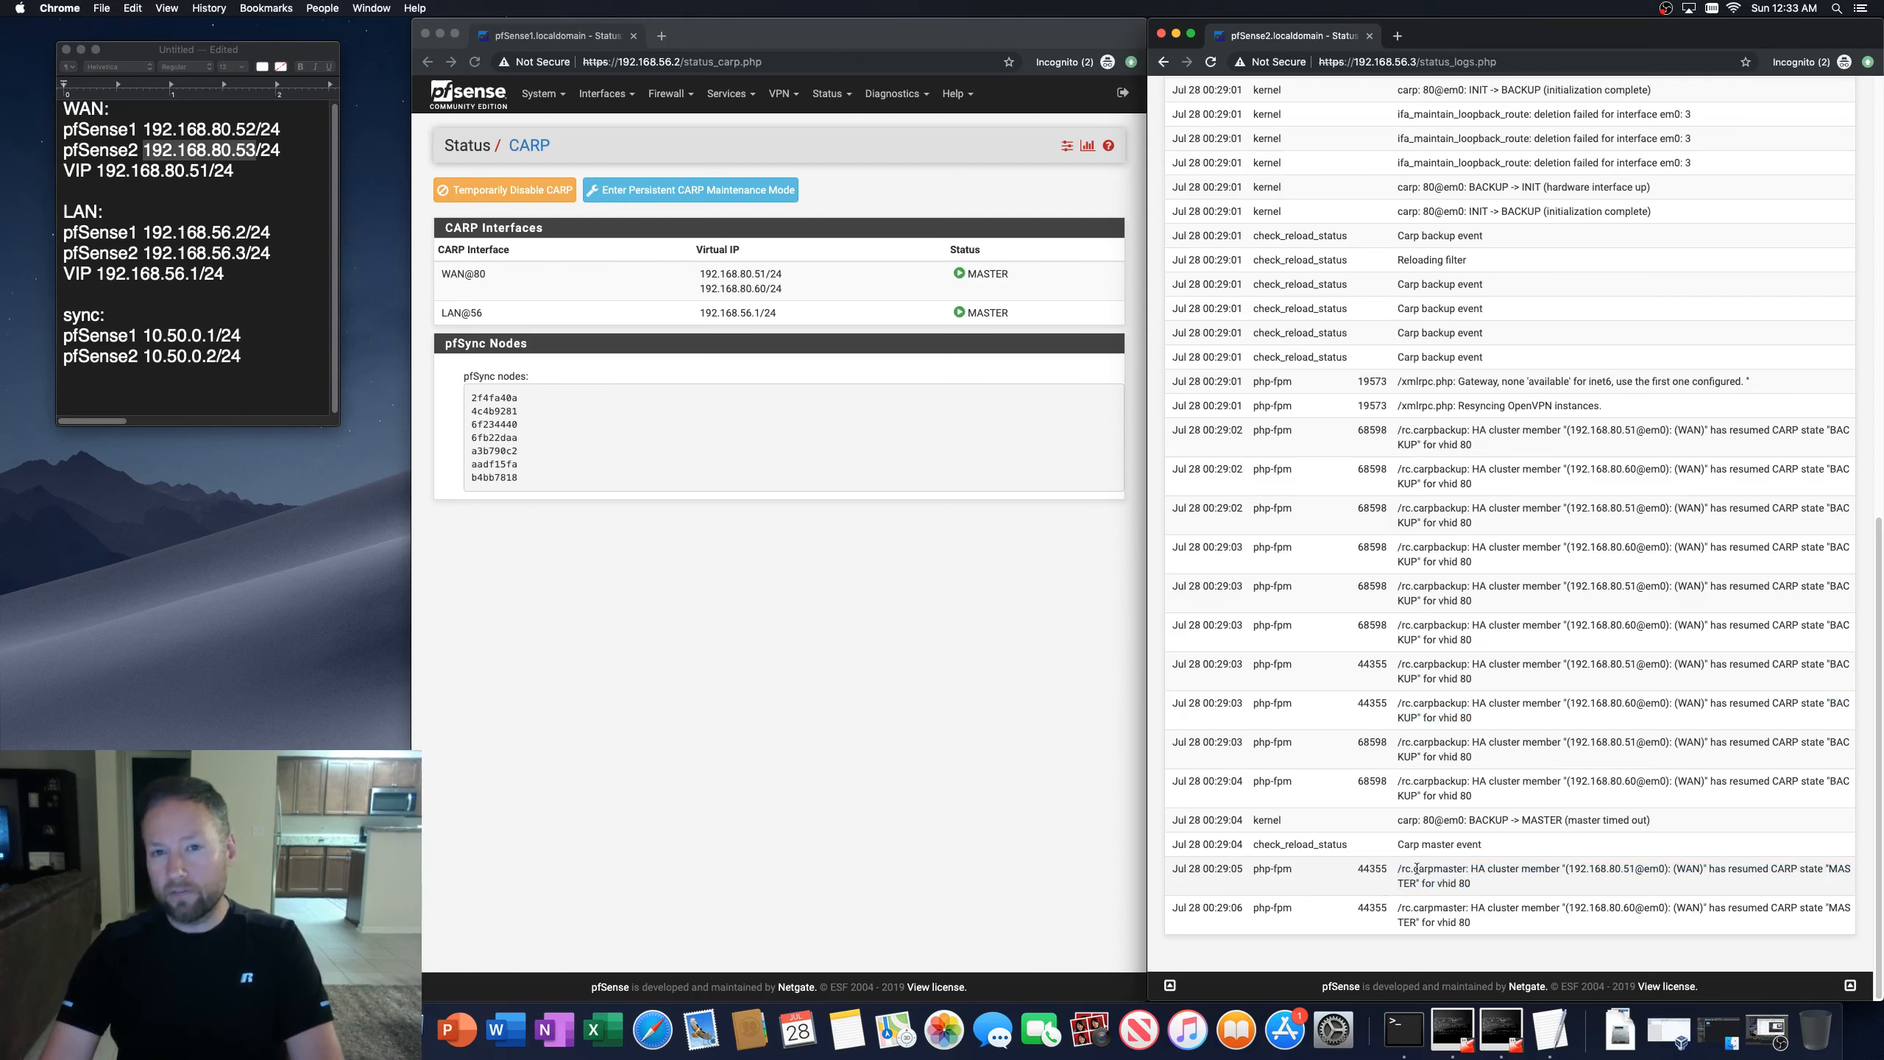
scroll(1425, 742, up, 15)
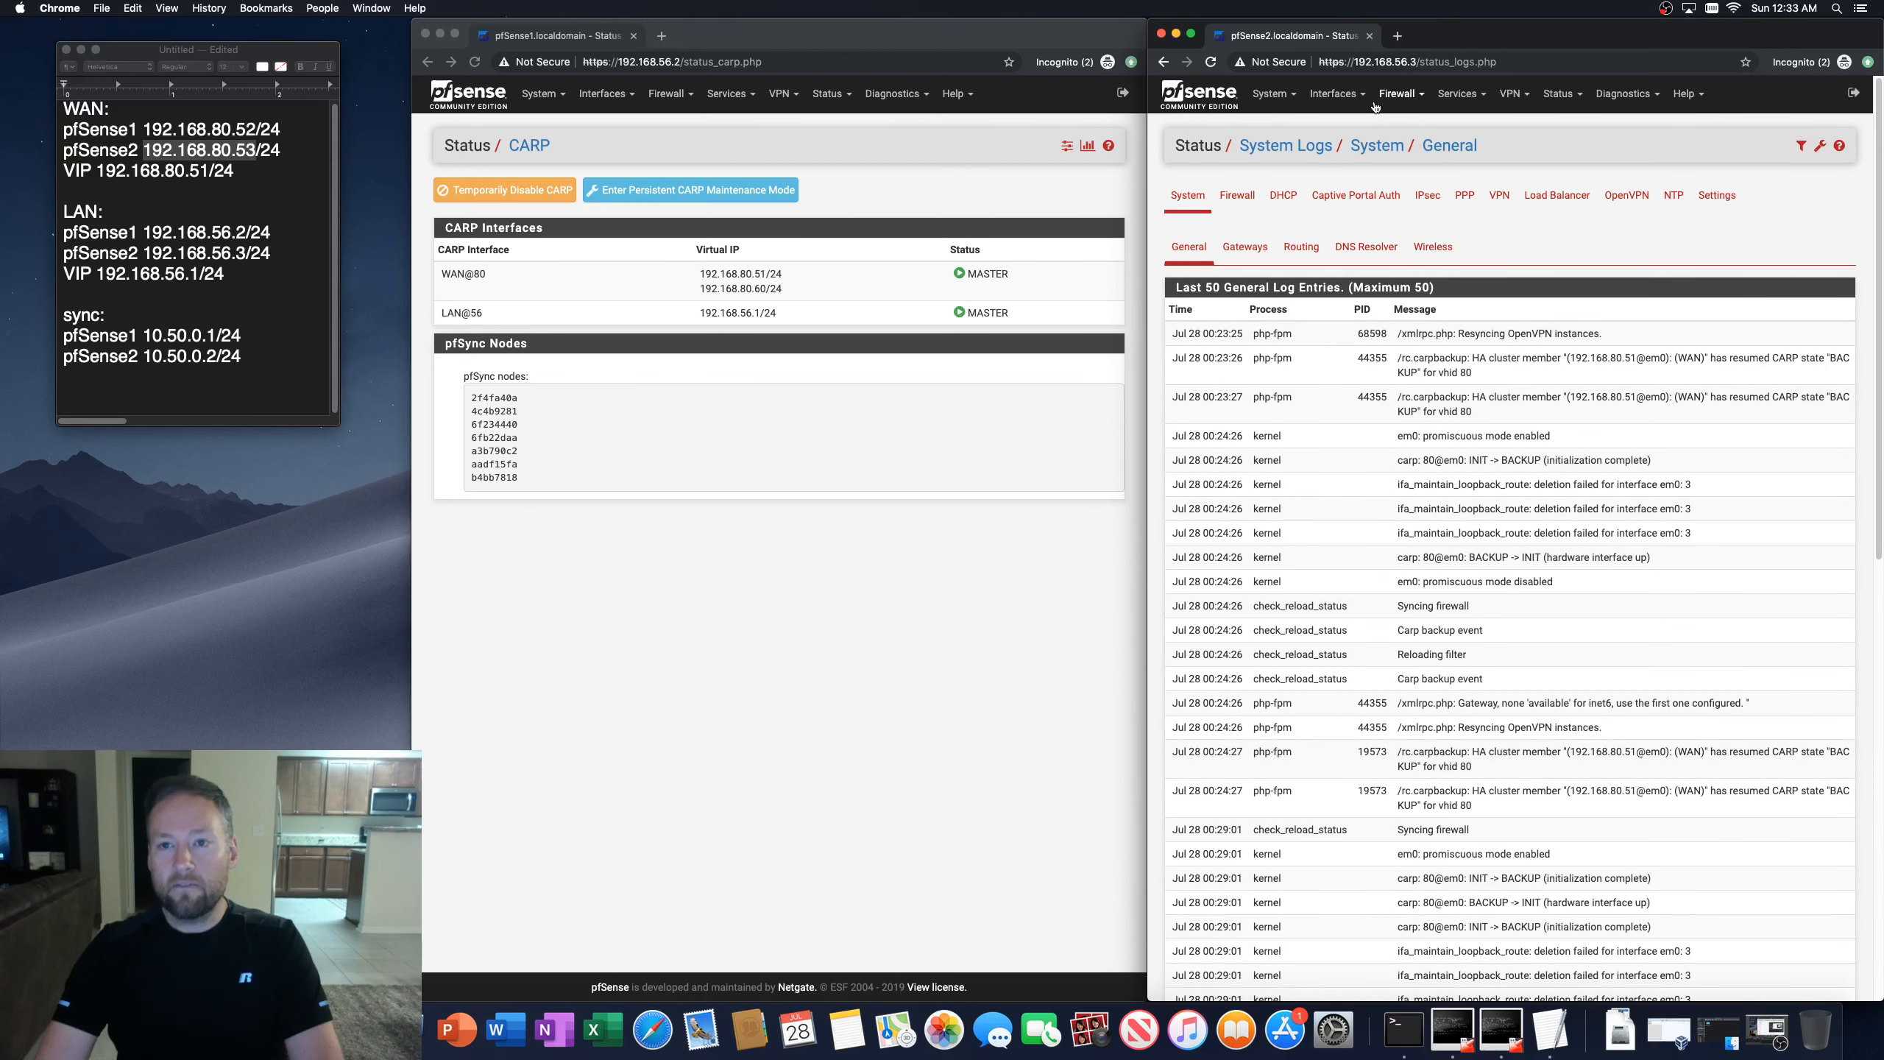
Step: Set the advertising skew of the second firewall's WAN CARP virtual IP to 110, then save and apply
click(1404, 244)
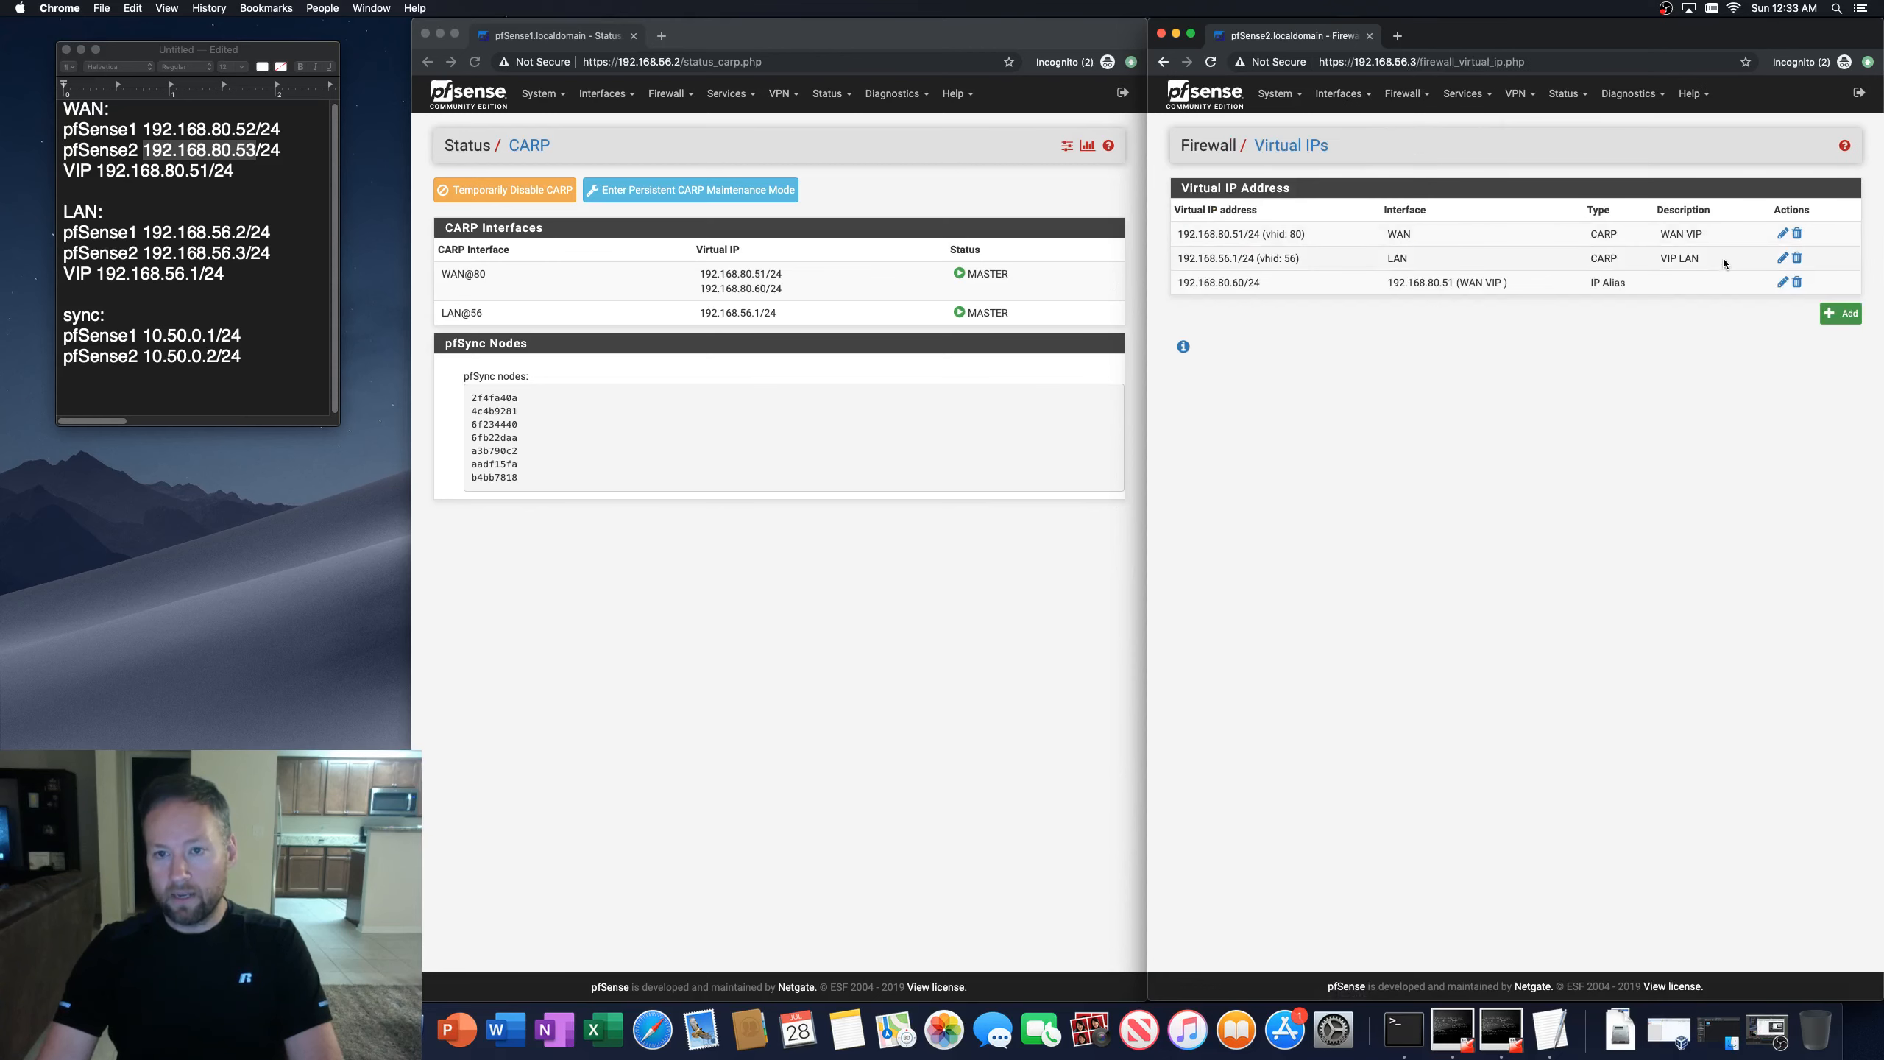
click(1782, 237)
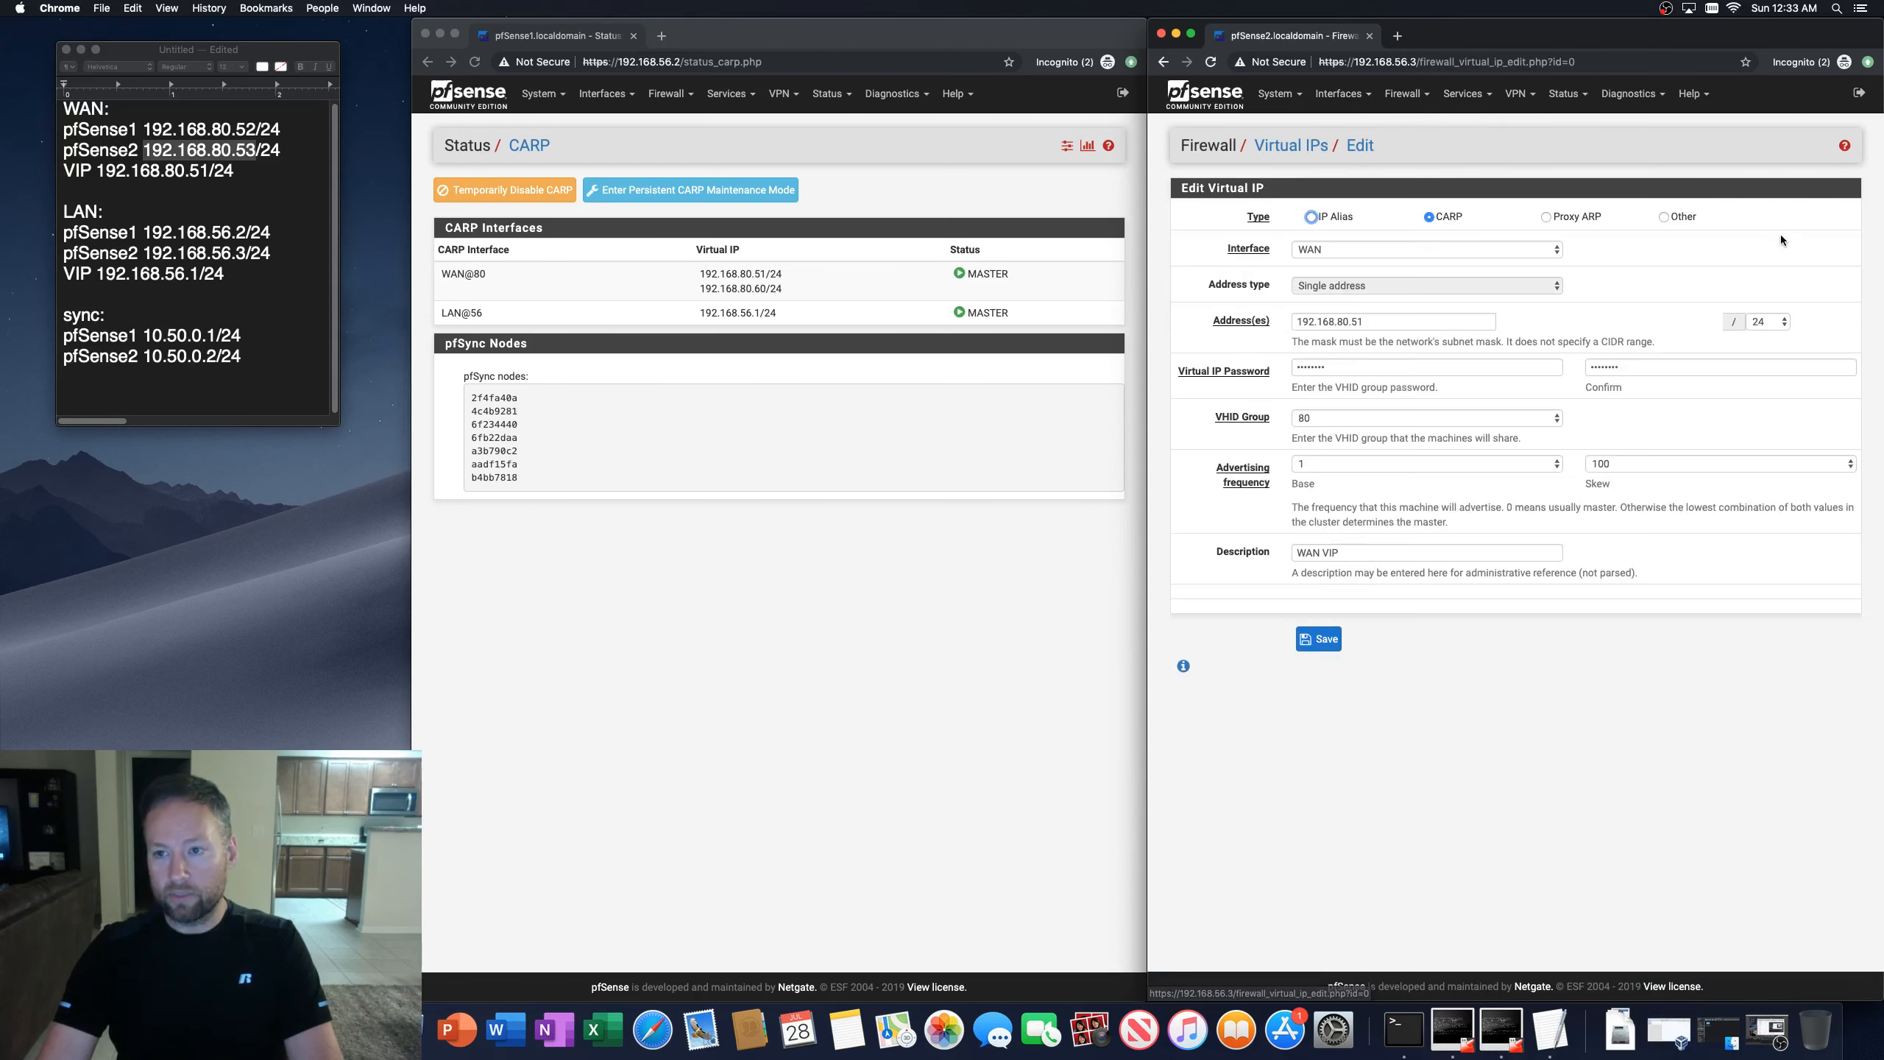
click(1634, 461)
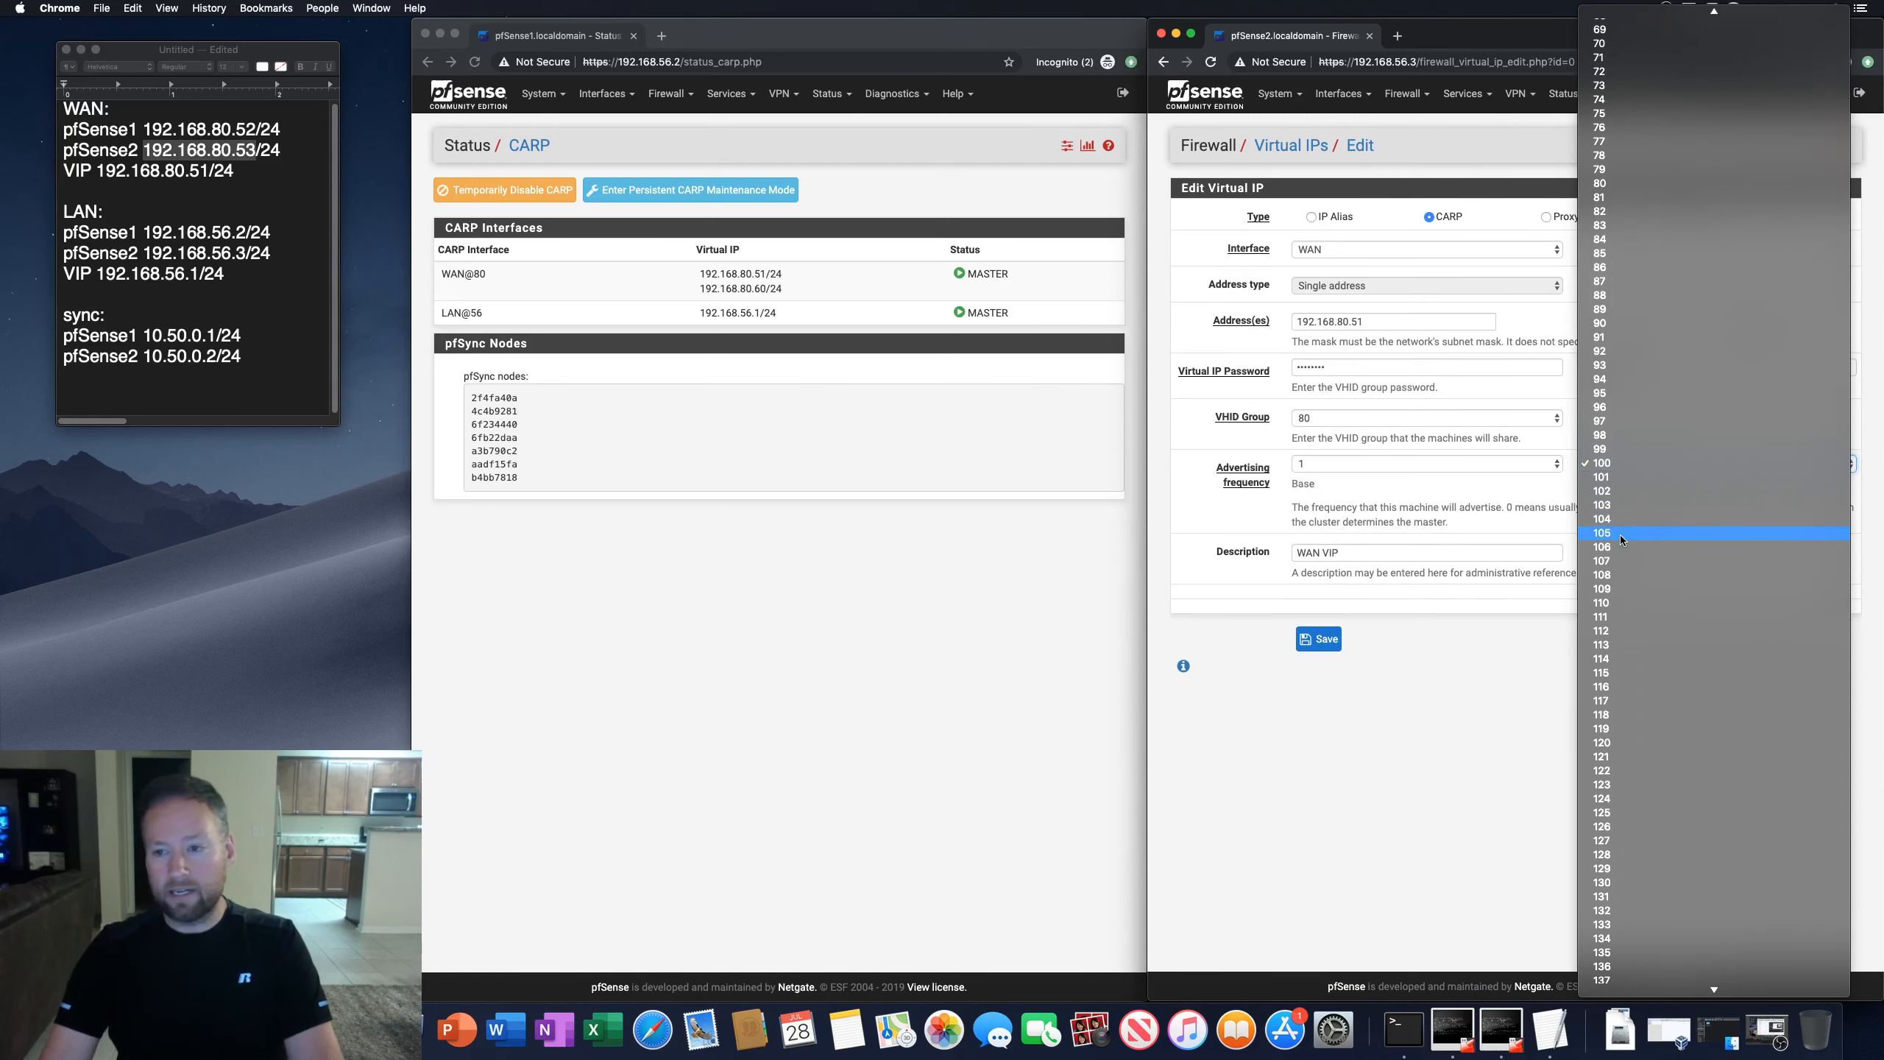
click(1616, 603)
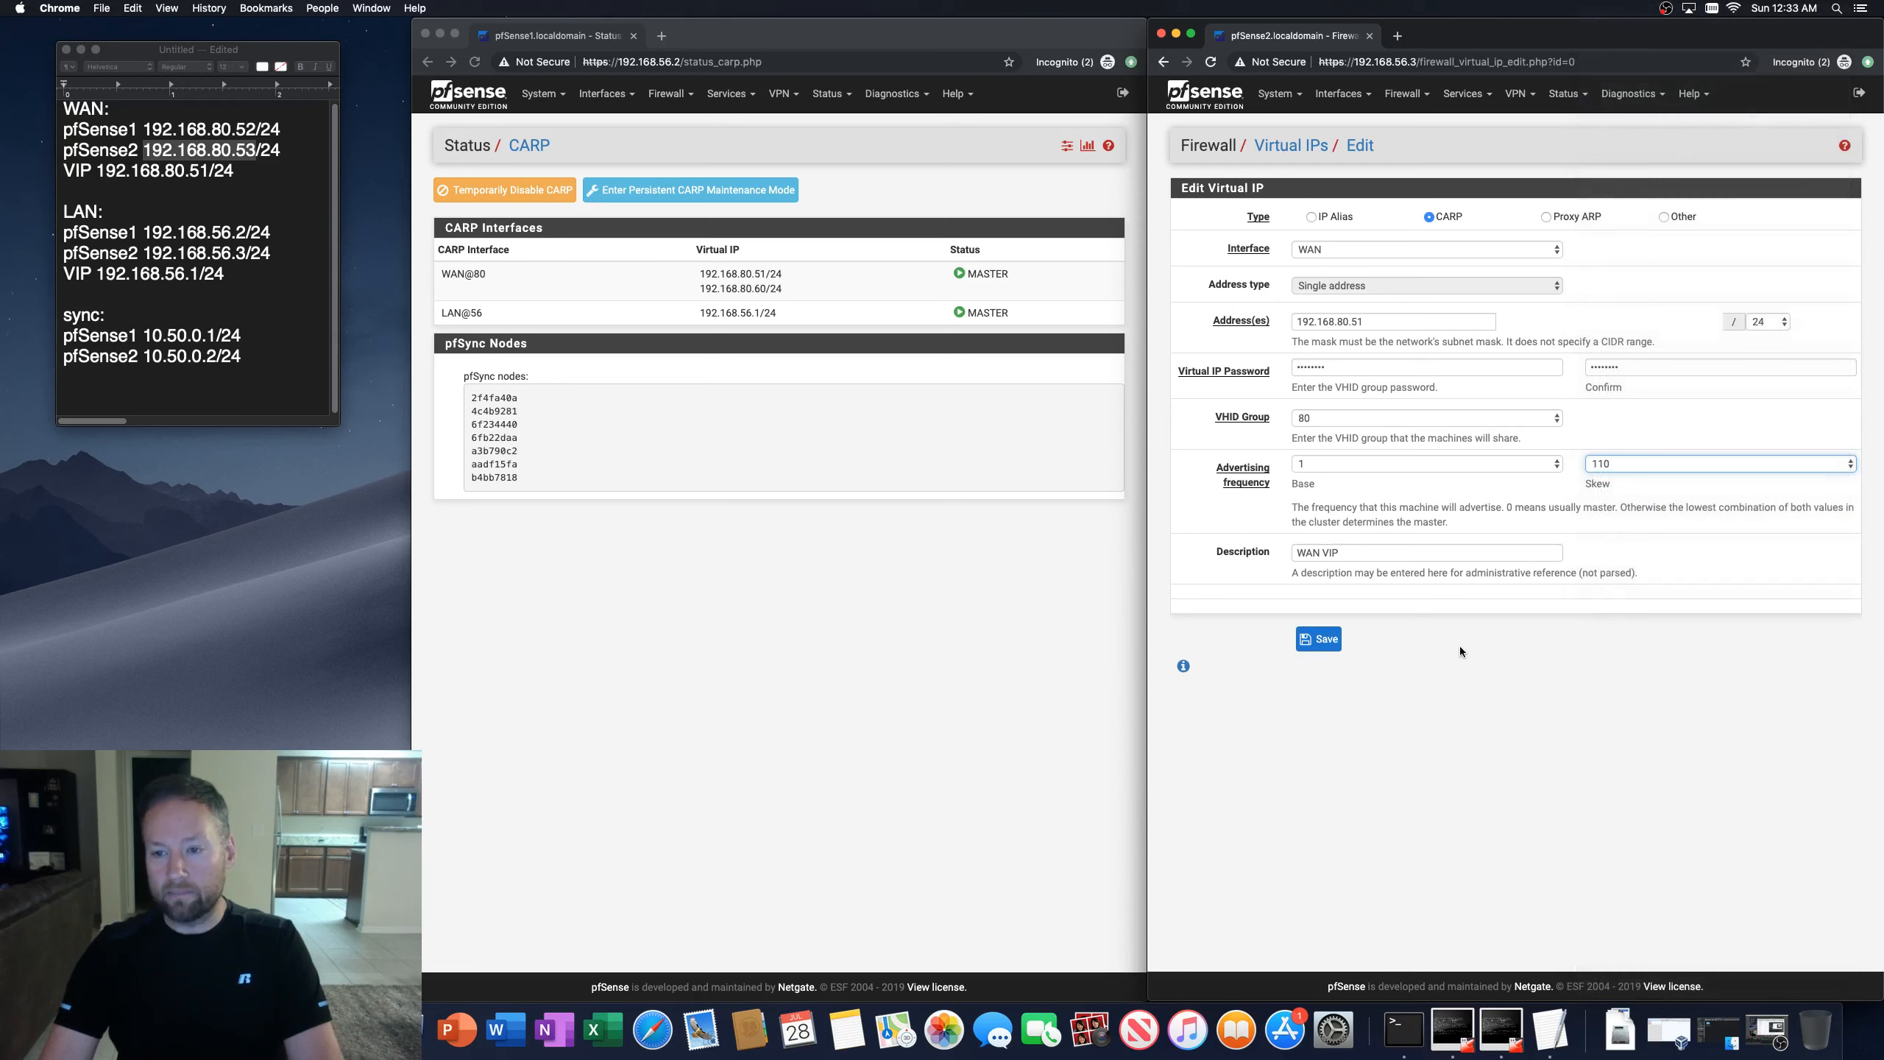
click(1320, 639)
click(1808, 208)
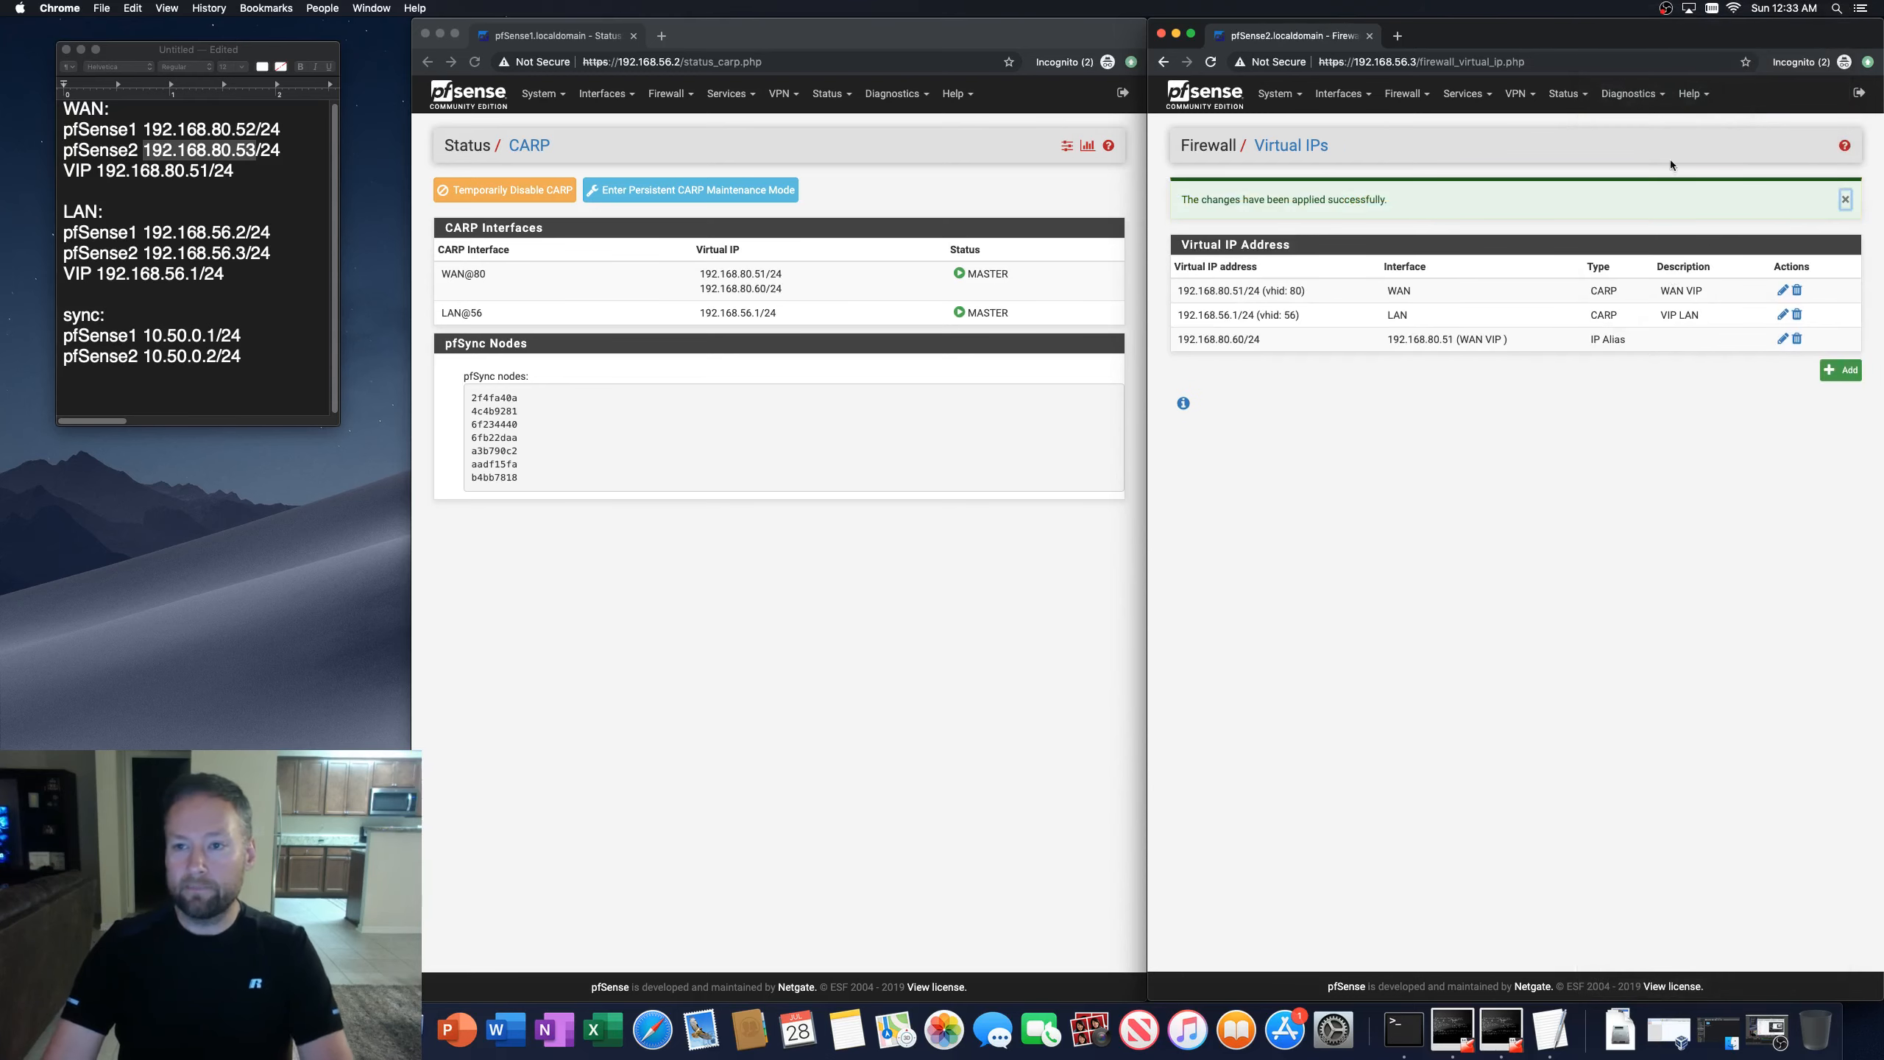
Step: Open the second firewall's CARP status page and refresh the CARP status on both firewalls
click(1586, 108)
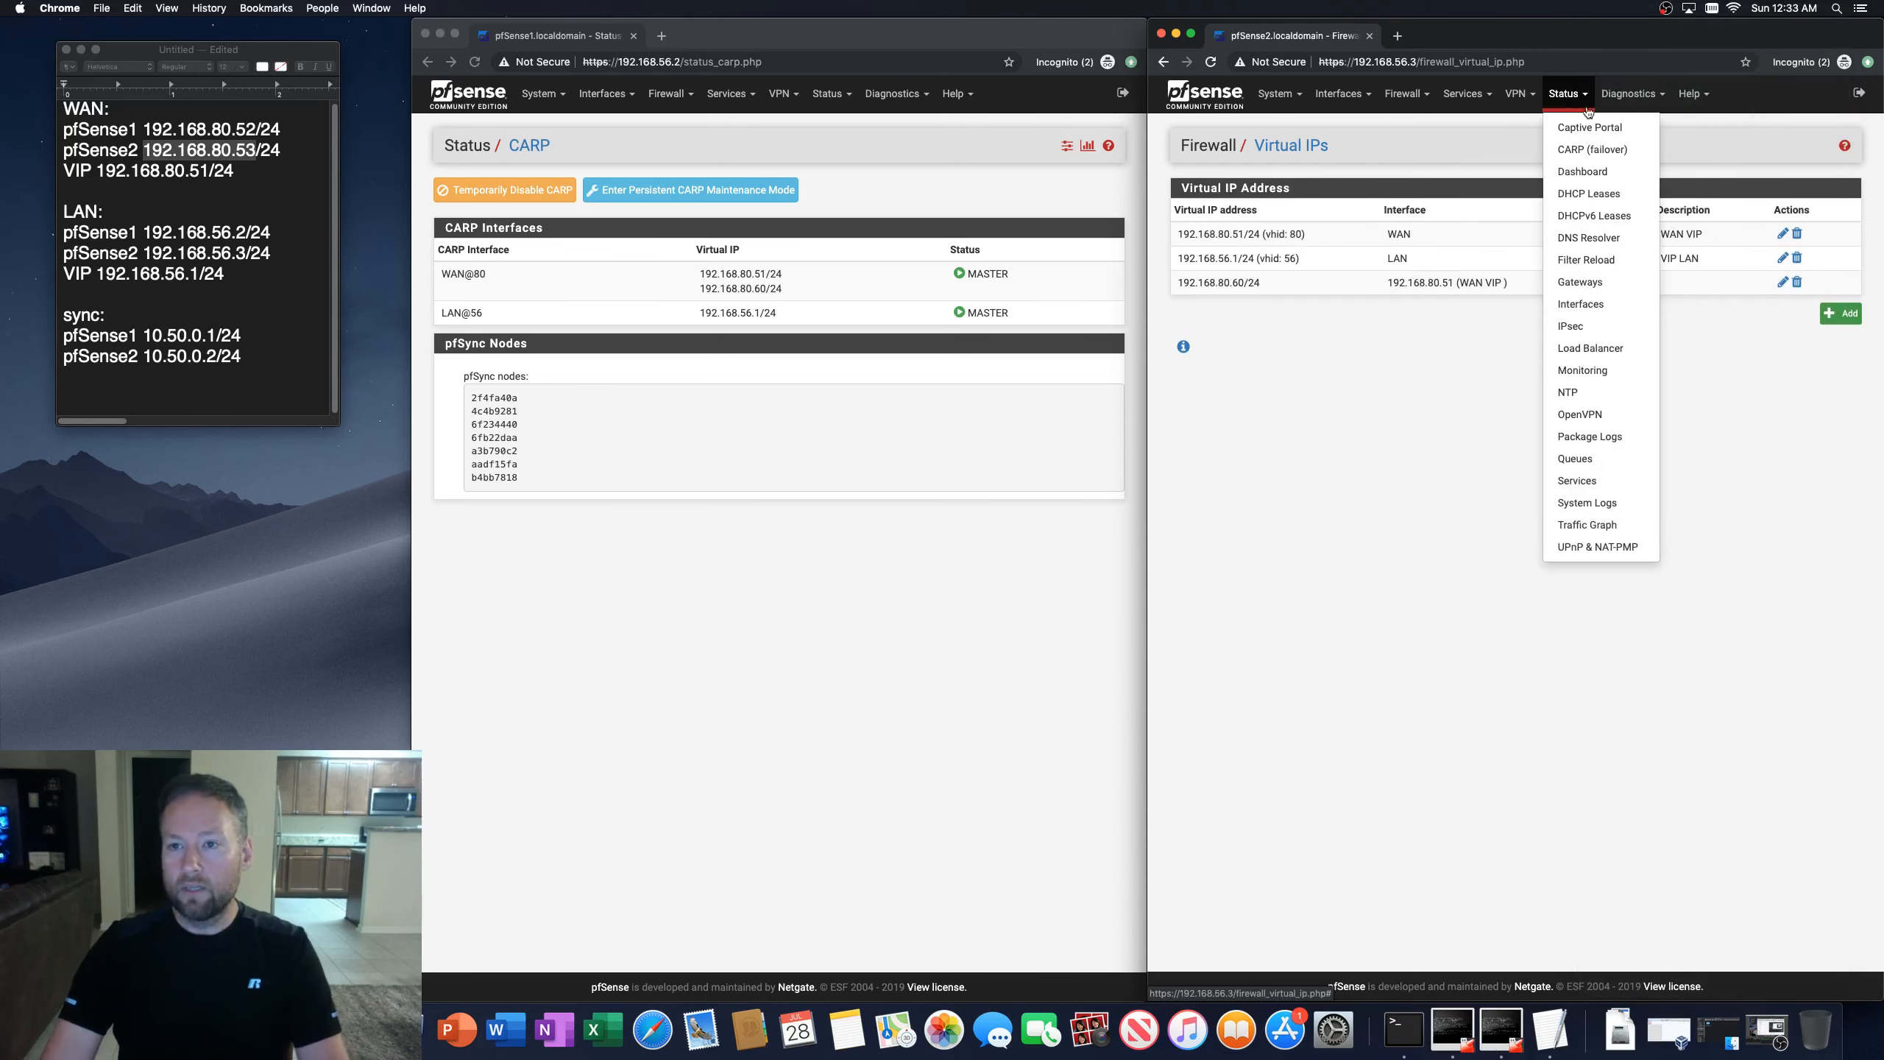
click(1592, 150)
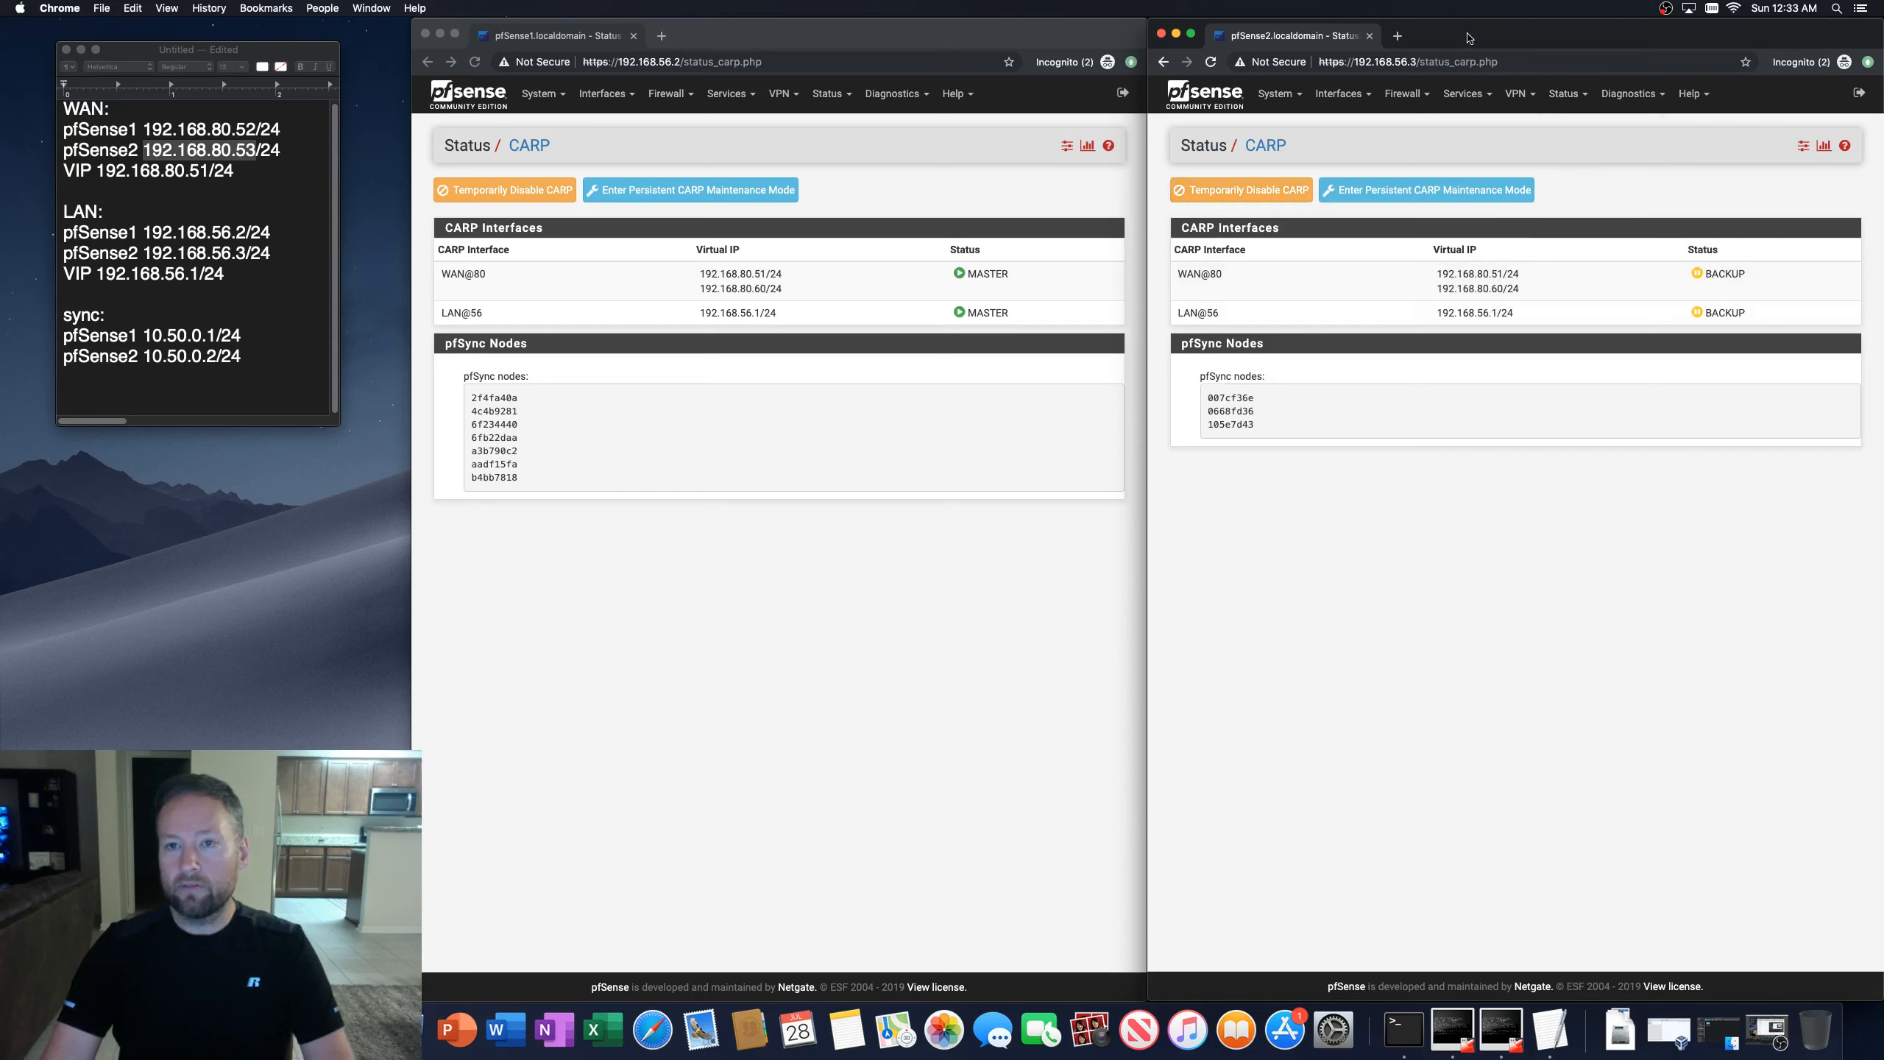
click(908, 562)
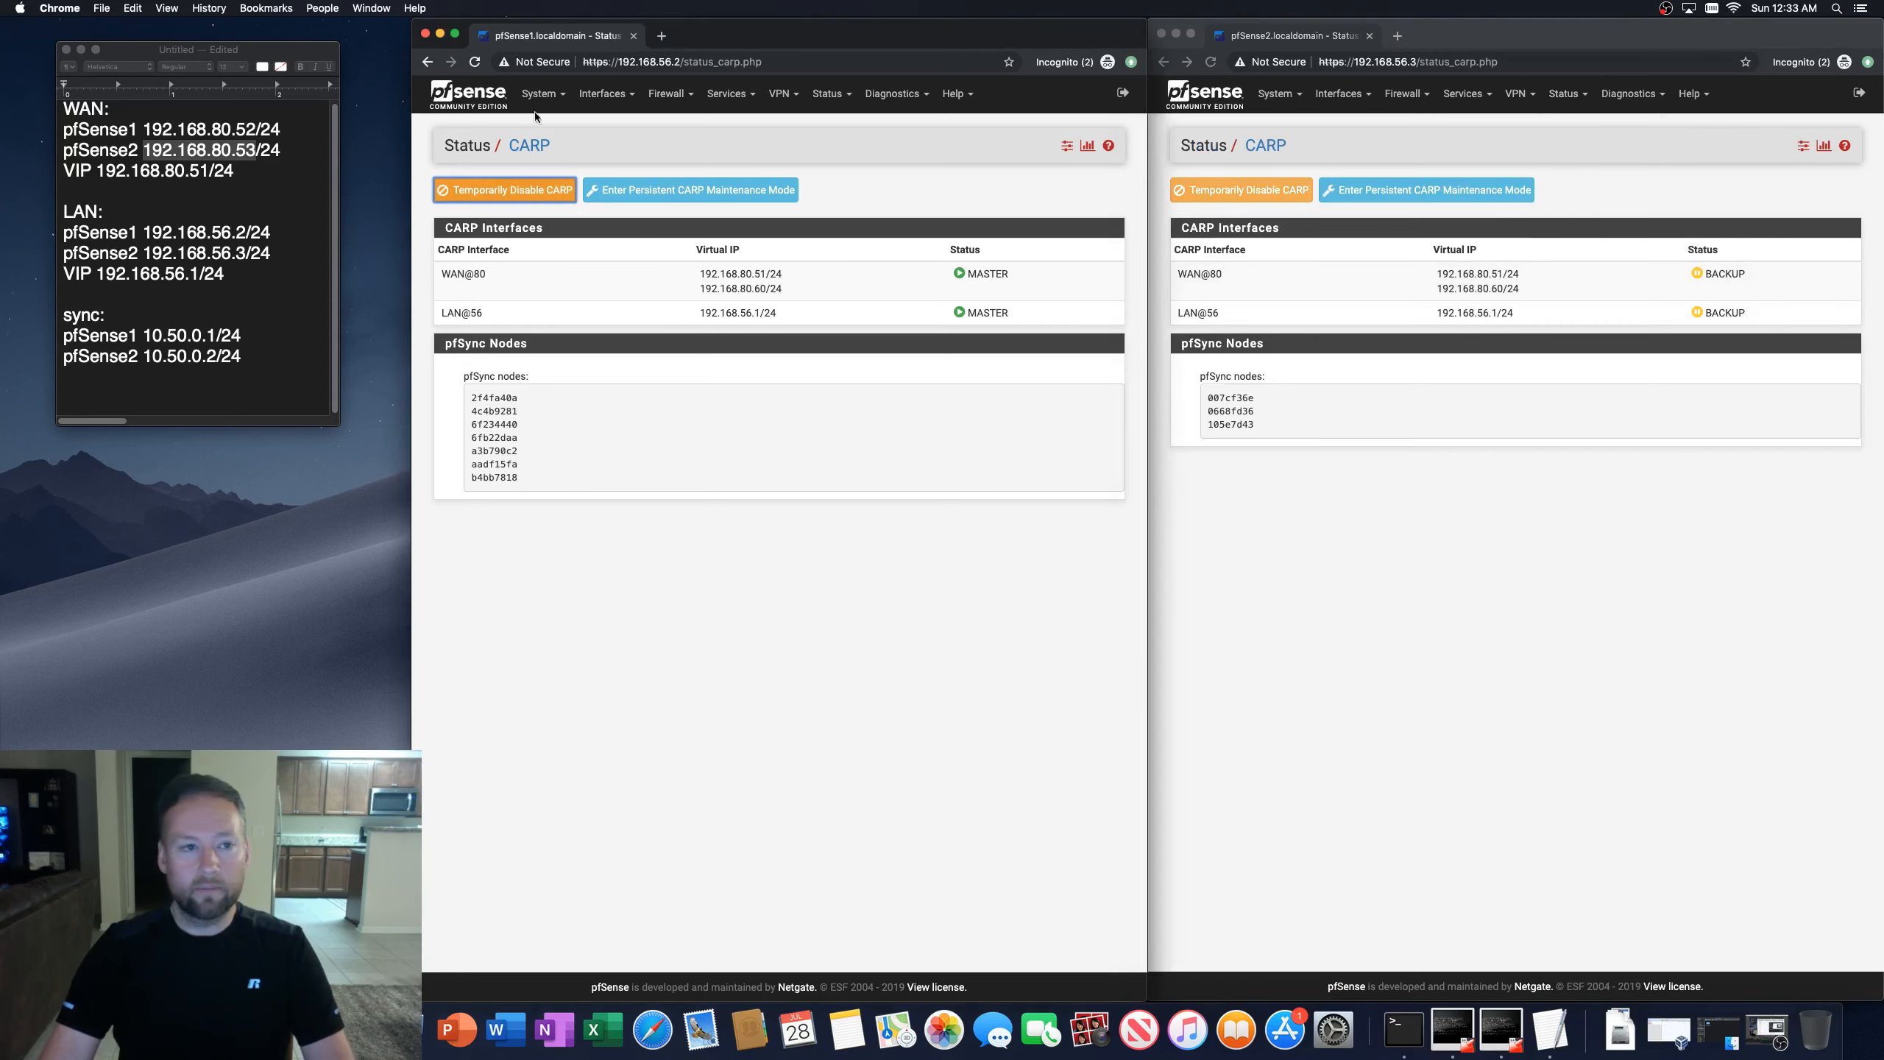
click(475, 63)
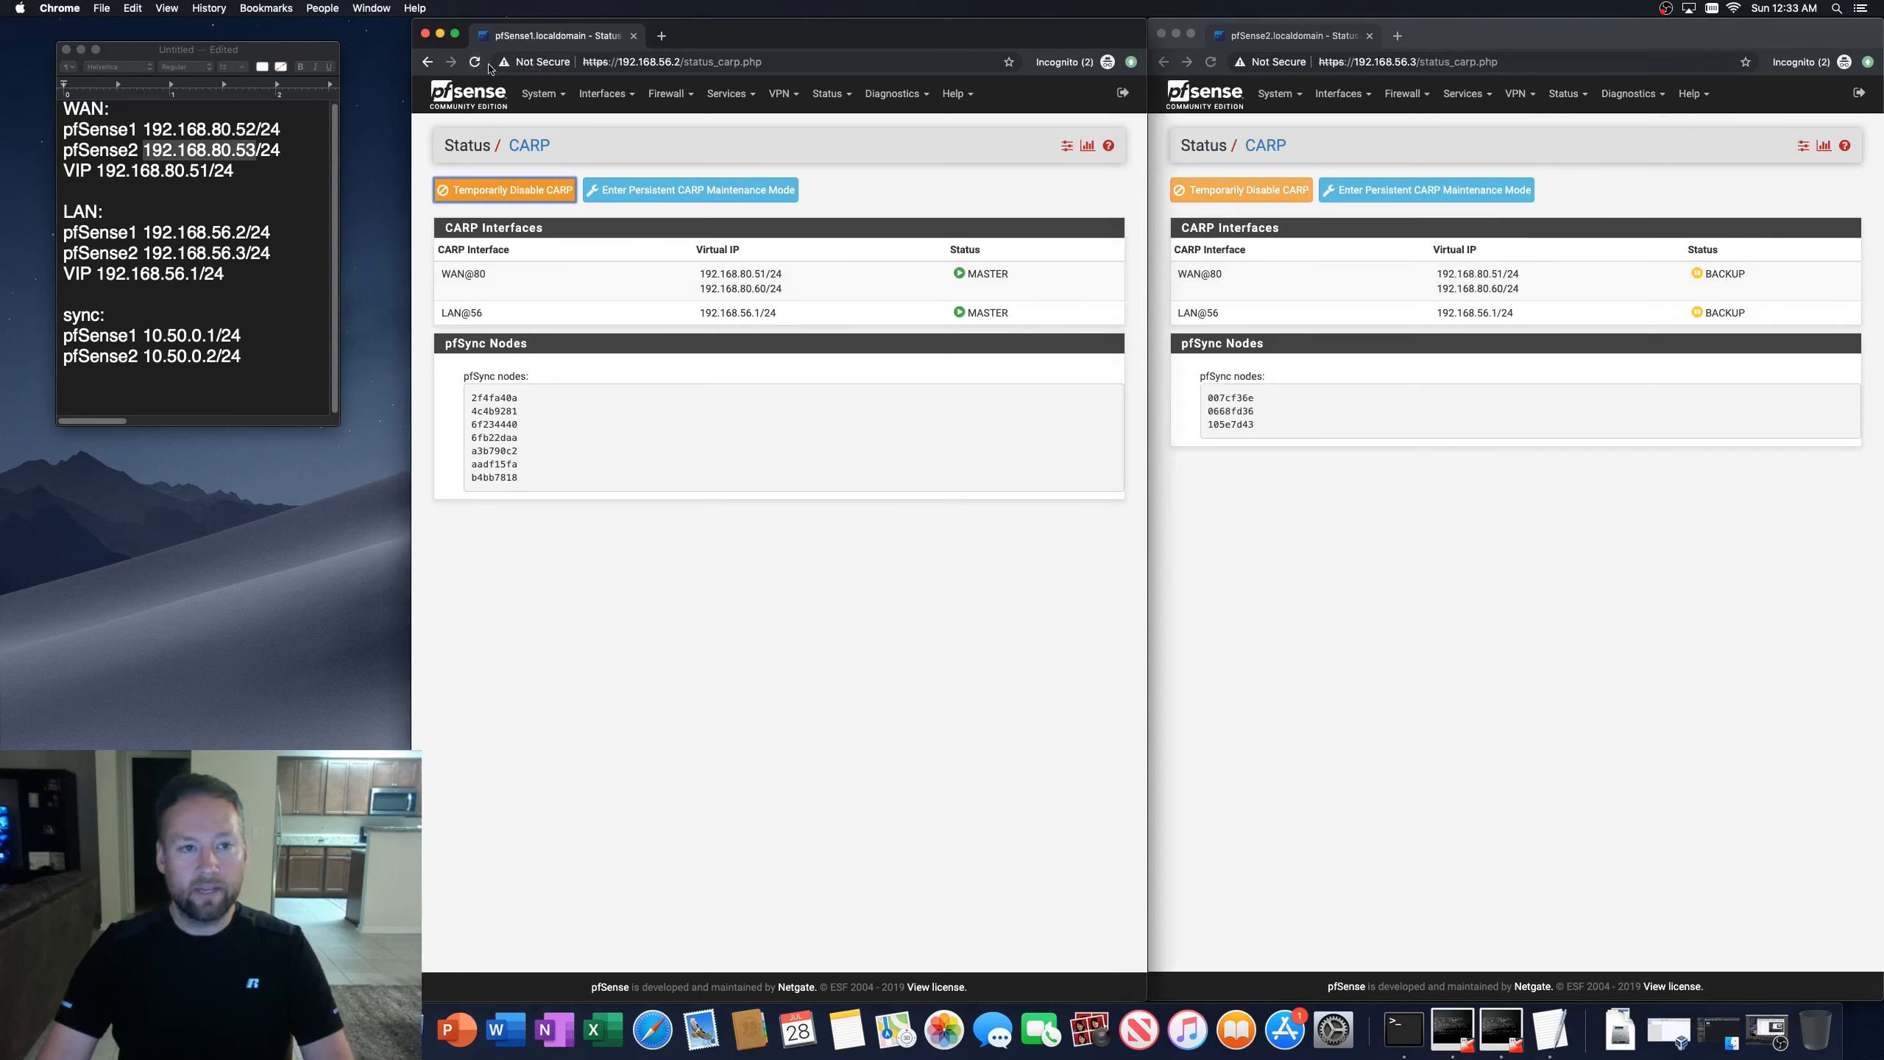
click(1211, 64)
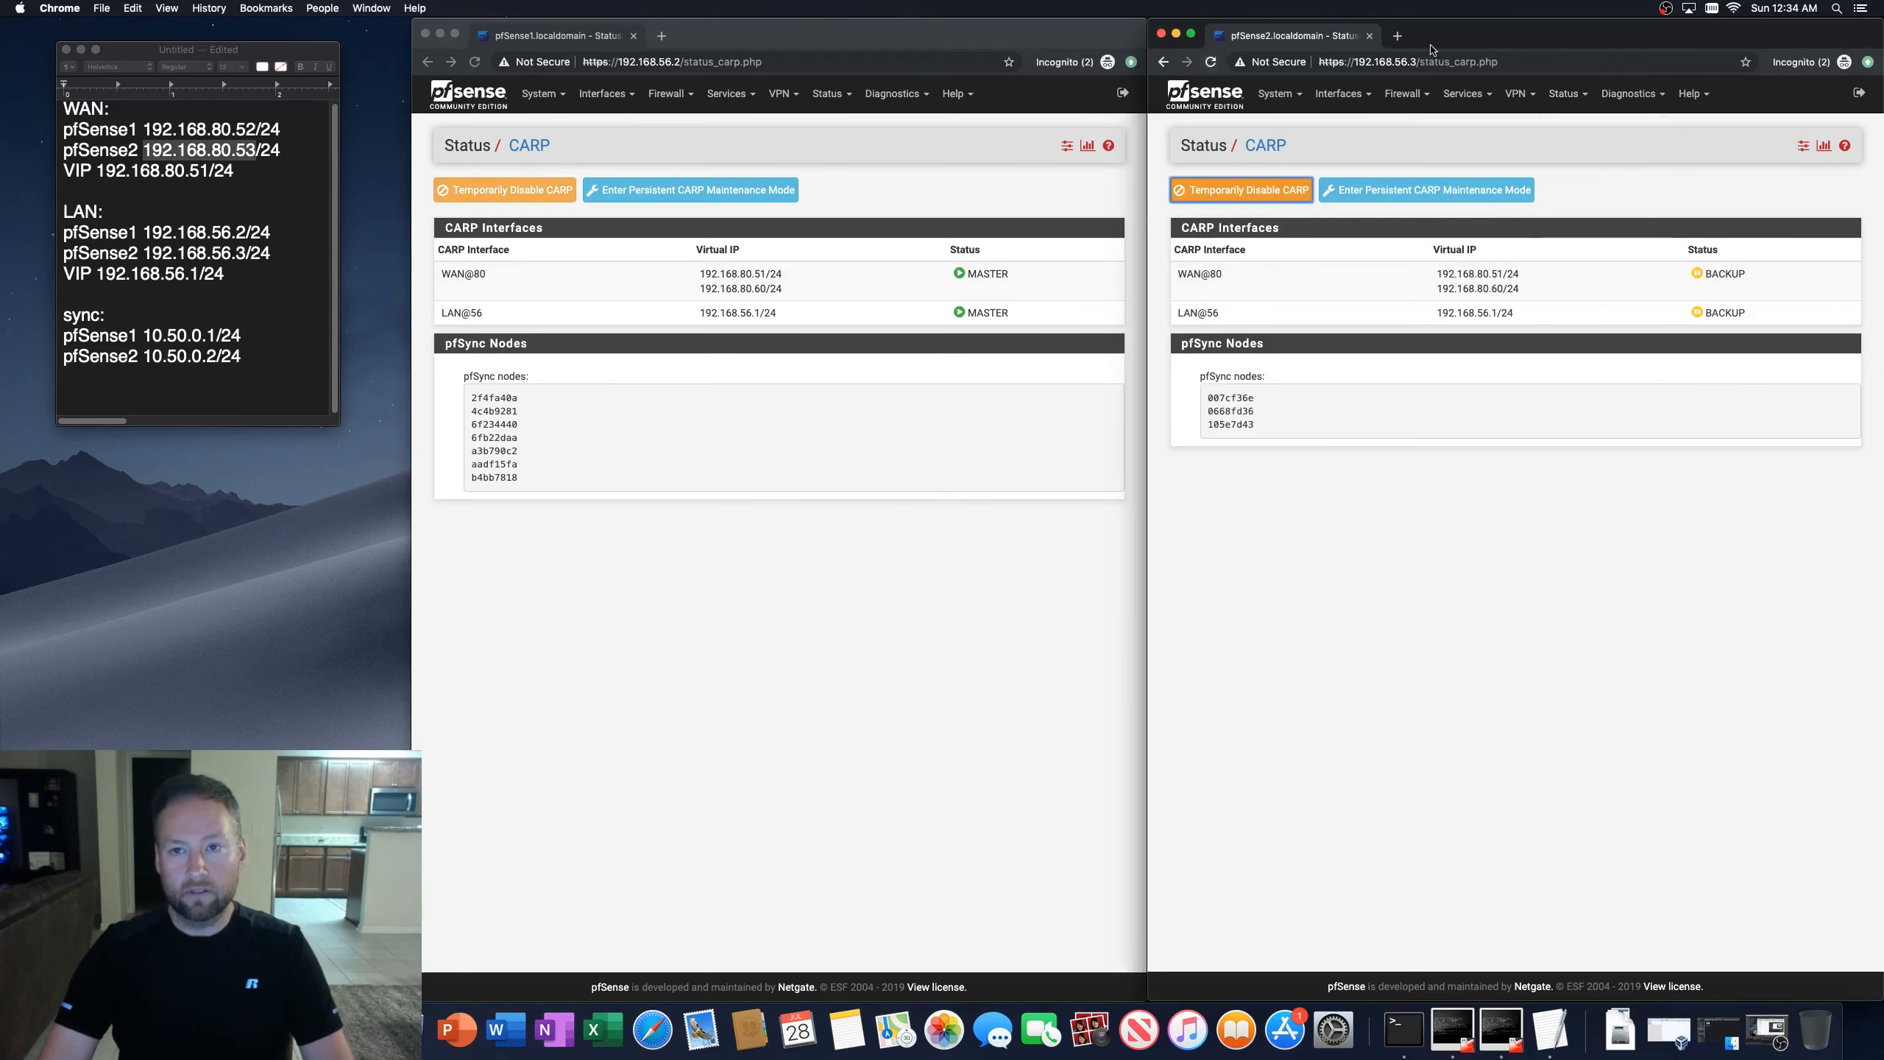
Step: Review the second firewall's general system log again for new CARP events
click(1566, 93)
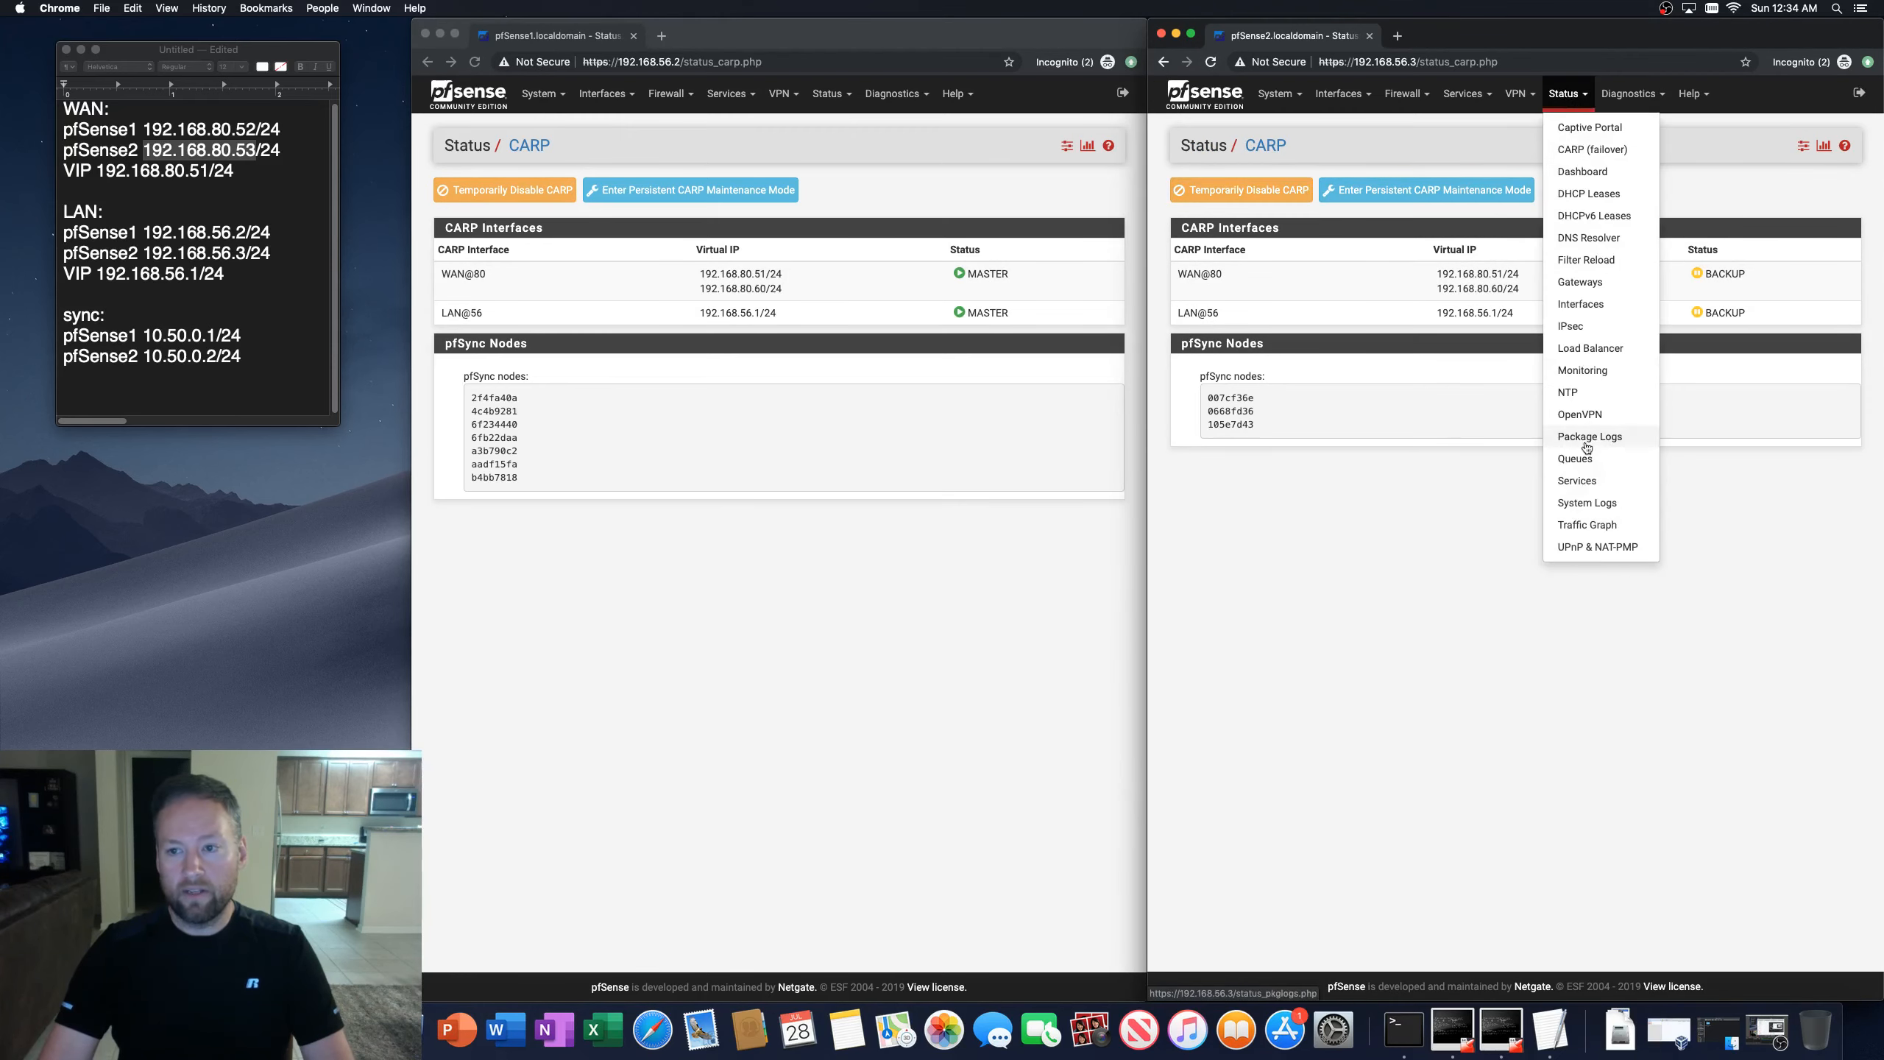
click(1569, 504)
scroll(1354, 637, down, 10)
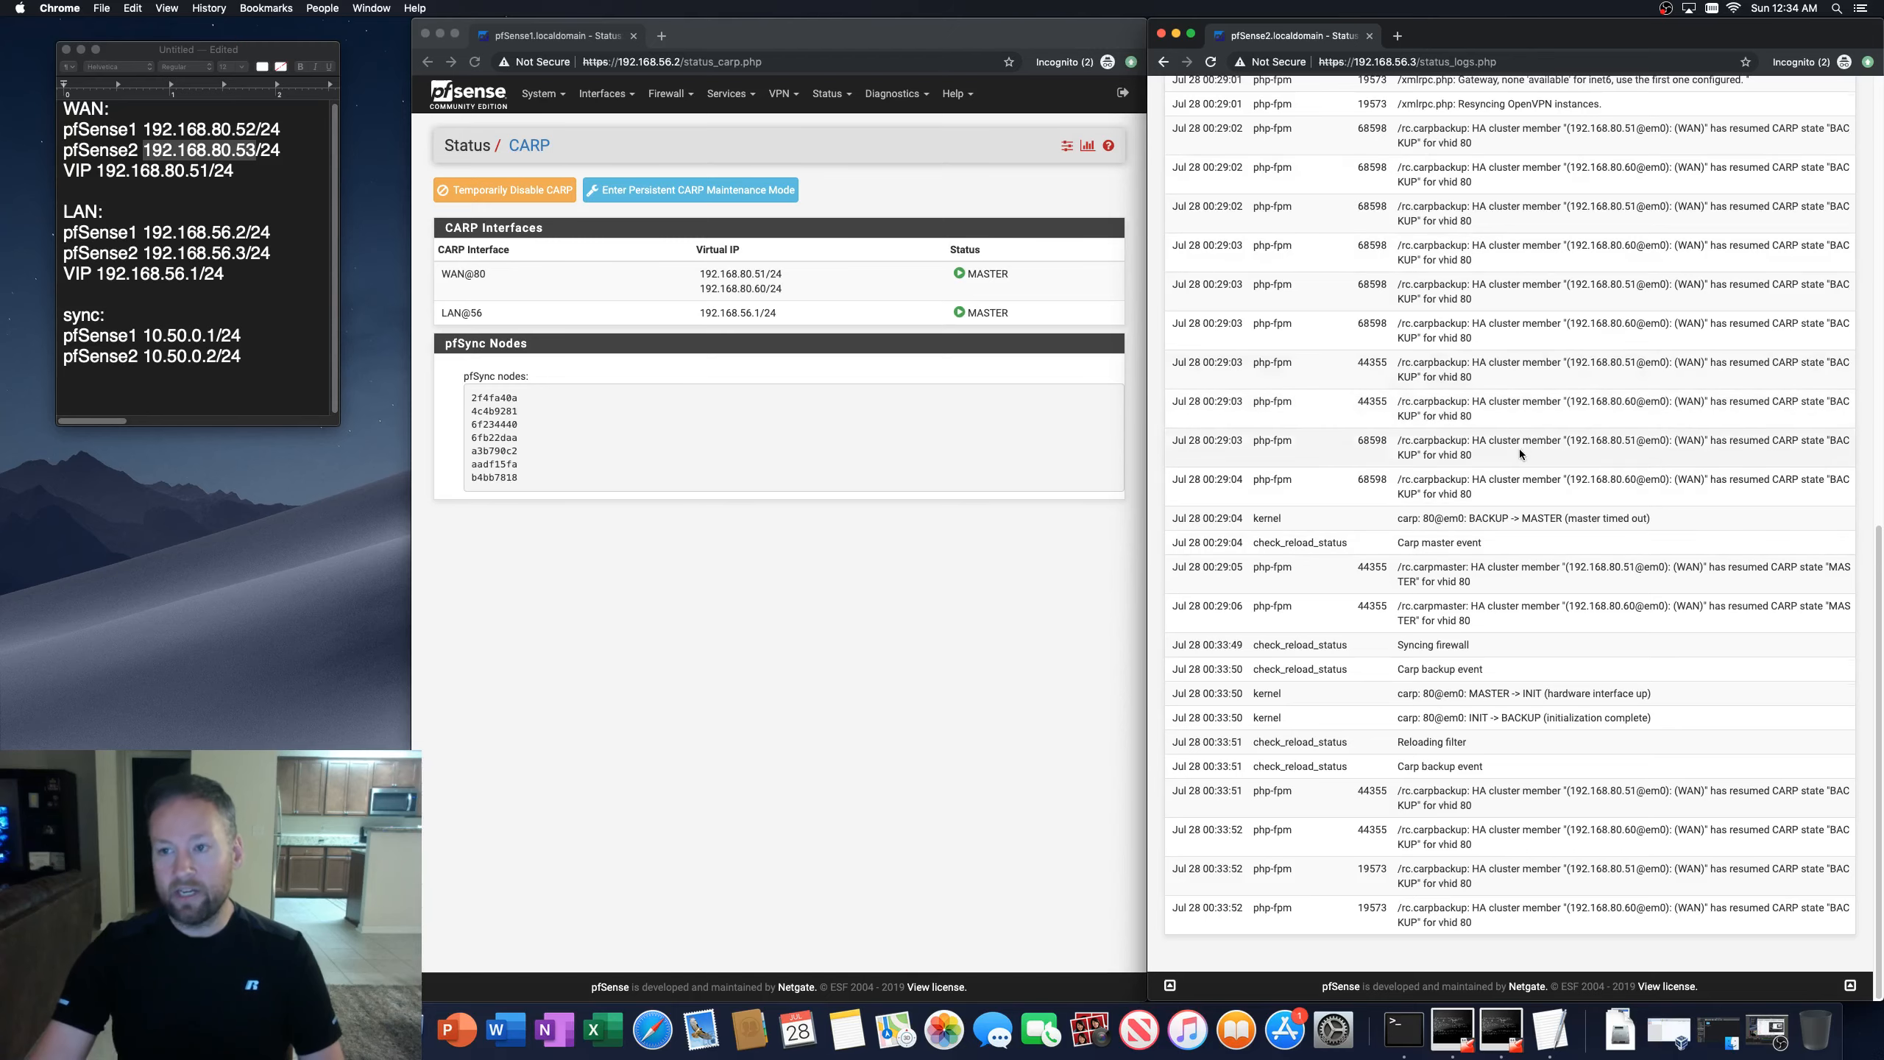
scroll(1513, 474, up, 10)
scroll(1507, 530, down, 12)
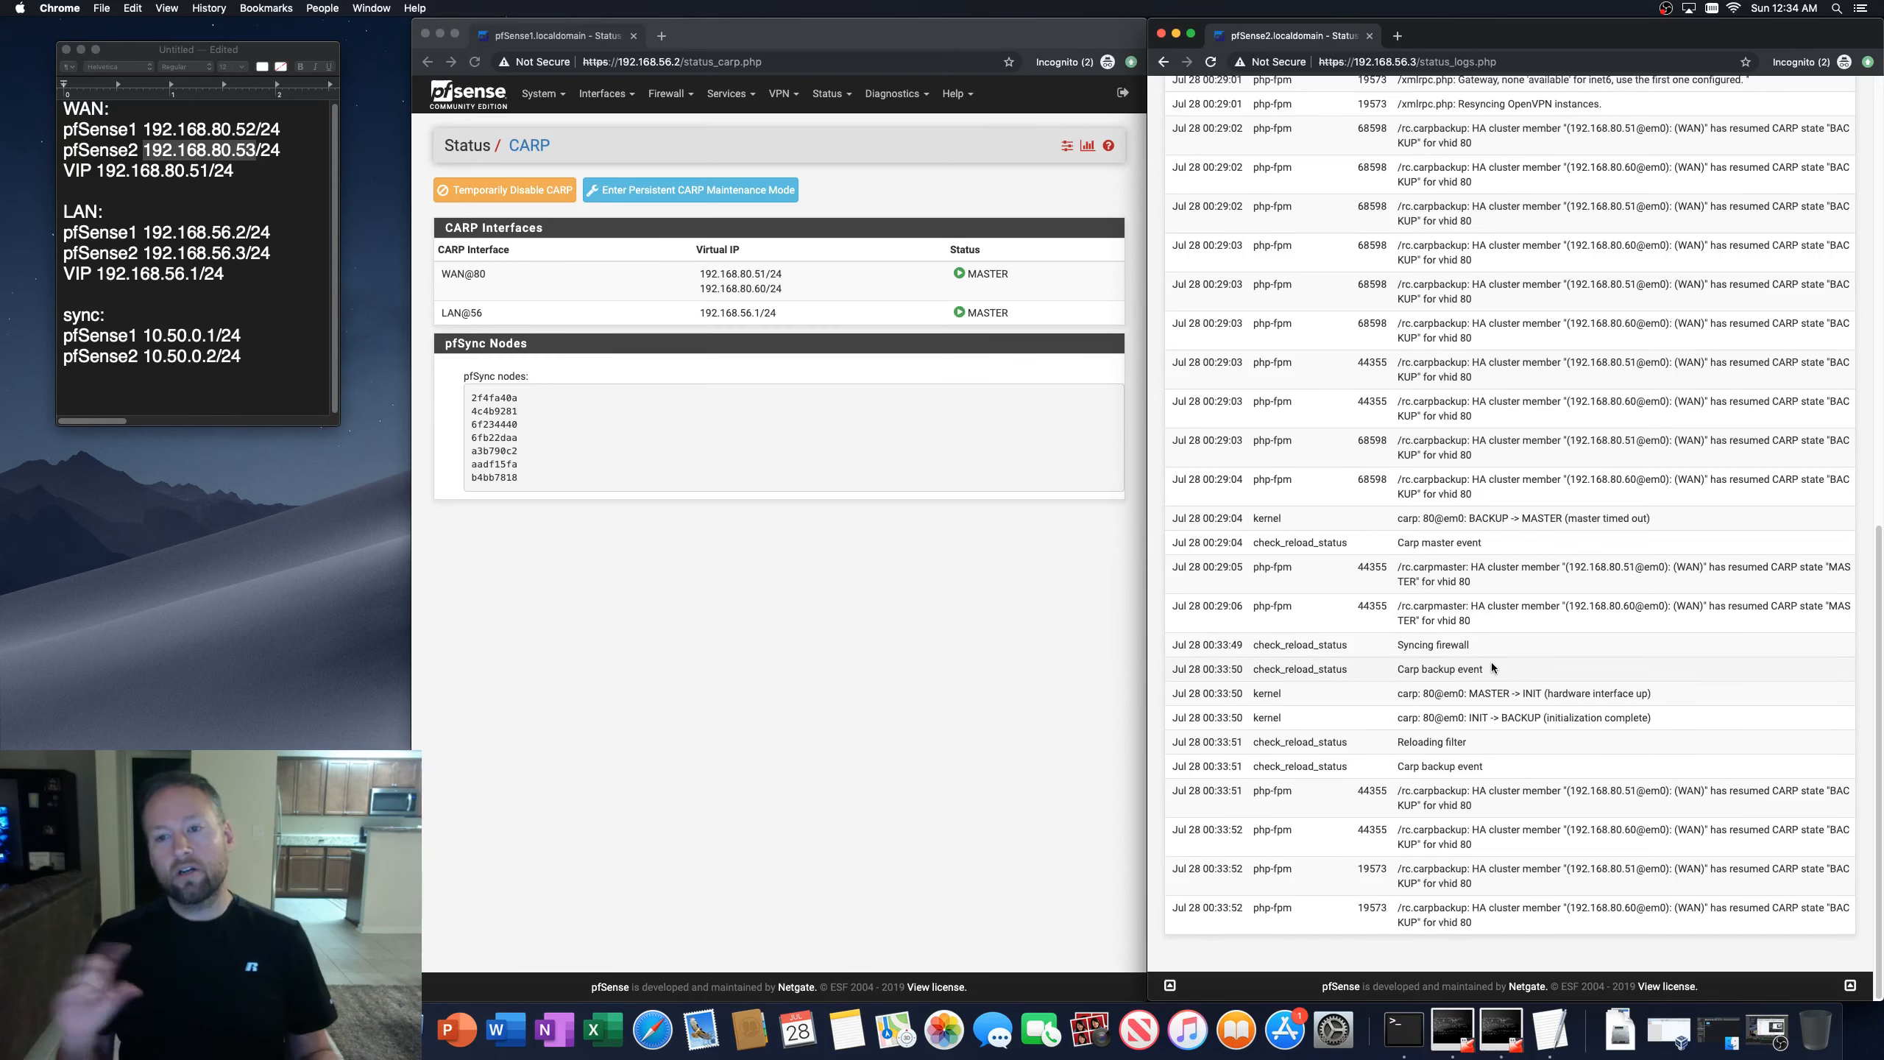
scroll(1482, 653, up, 20)
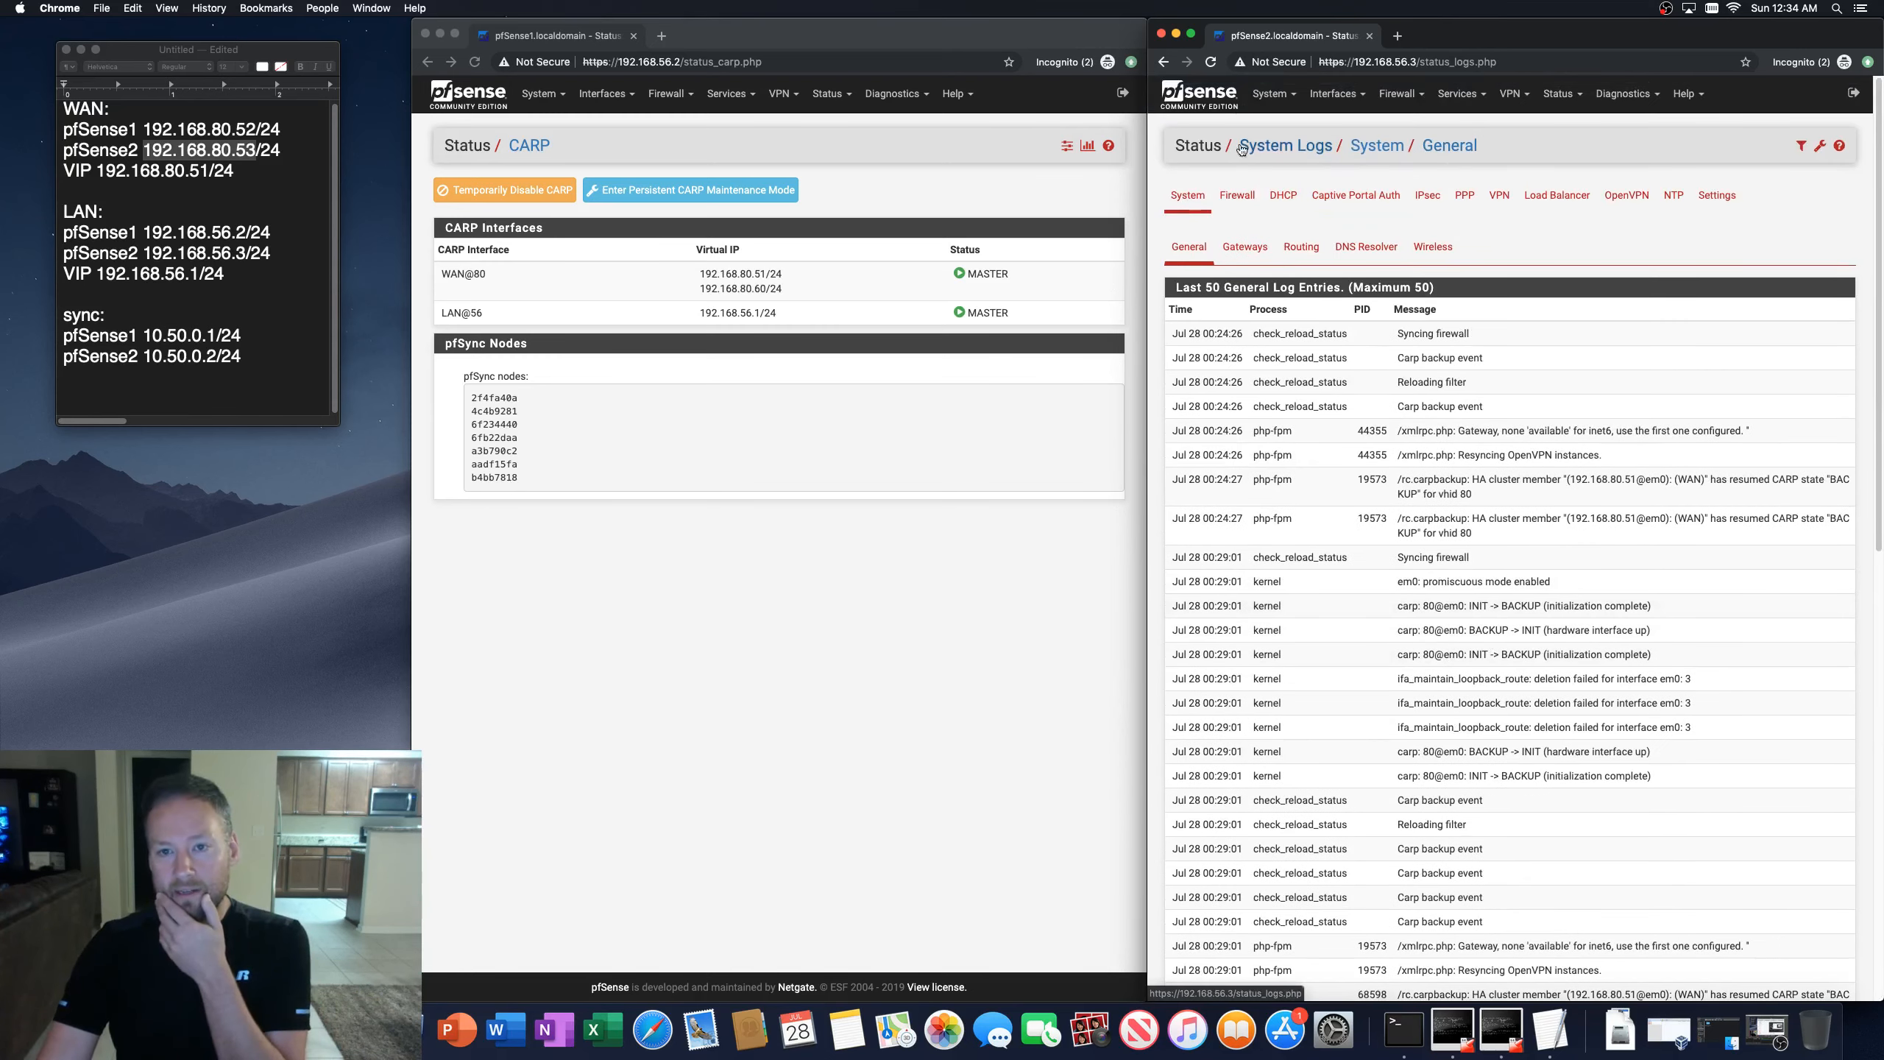
Step: Inspect the second firewall's gateway log entries and its gateway status page
click(1235, 251)
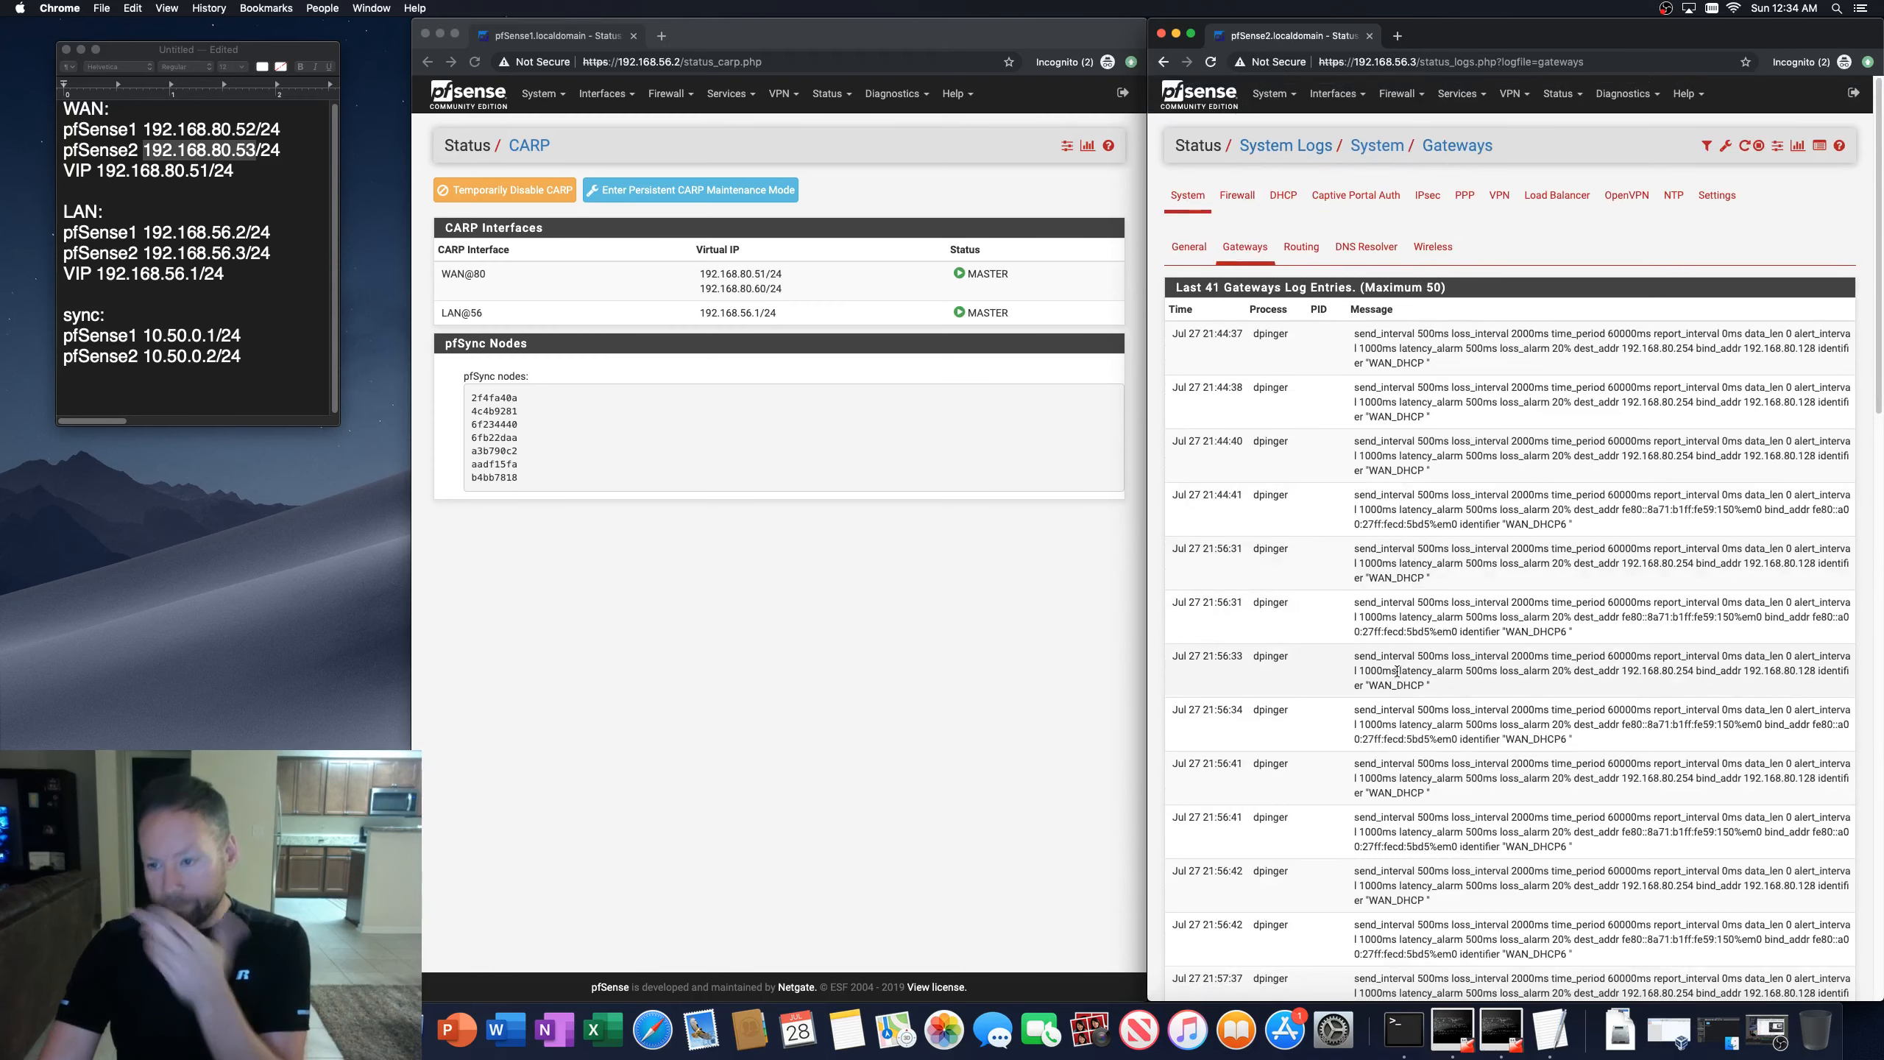
scroll(1403, 718, down, 5)
scroll(1403, 718, down, 6)
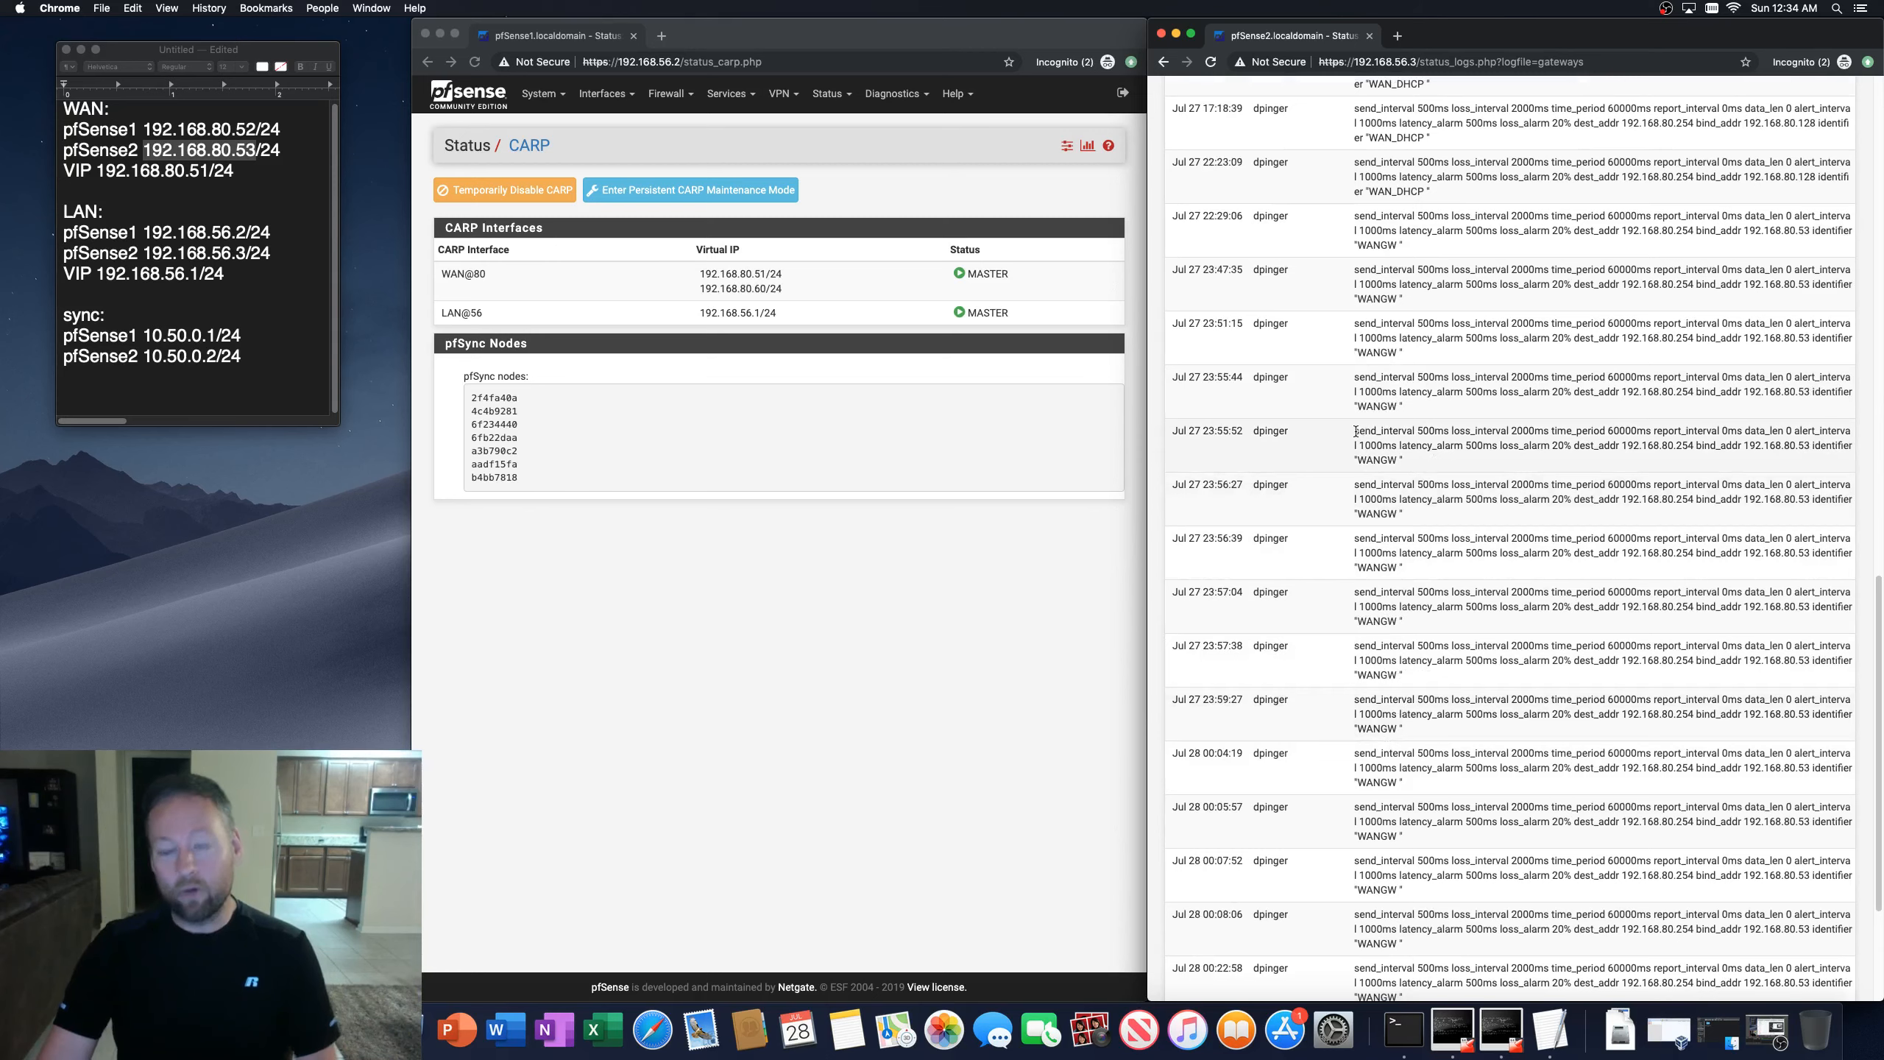
drag(1355, 431, 1569, 469)
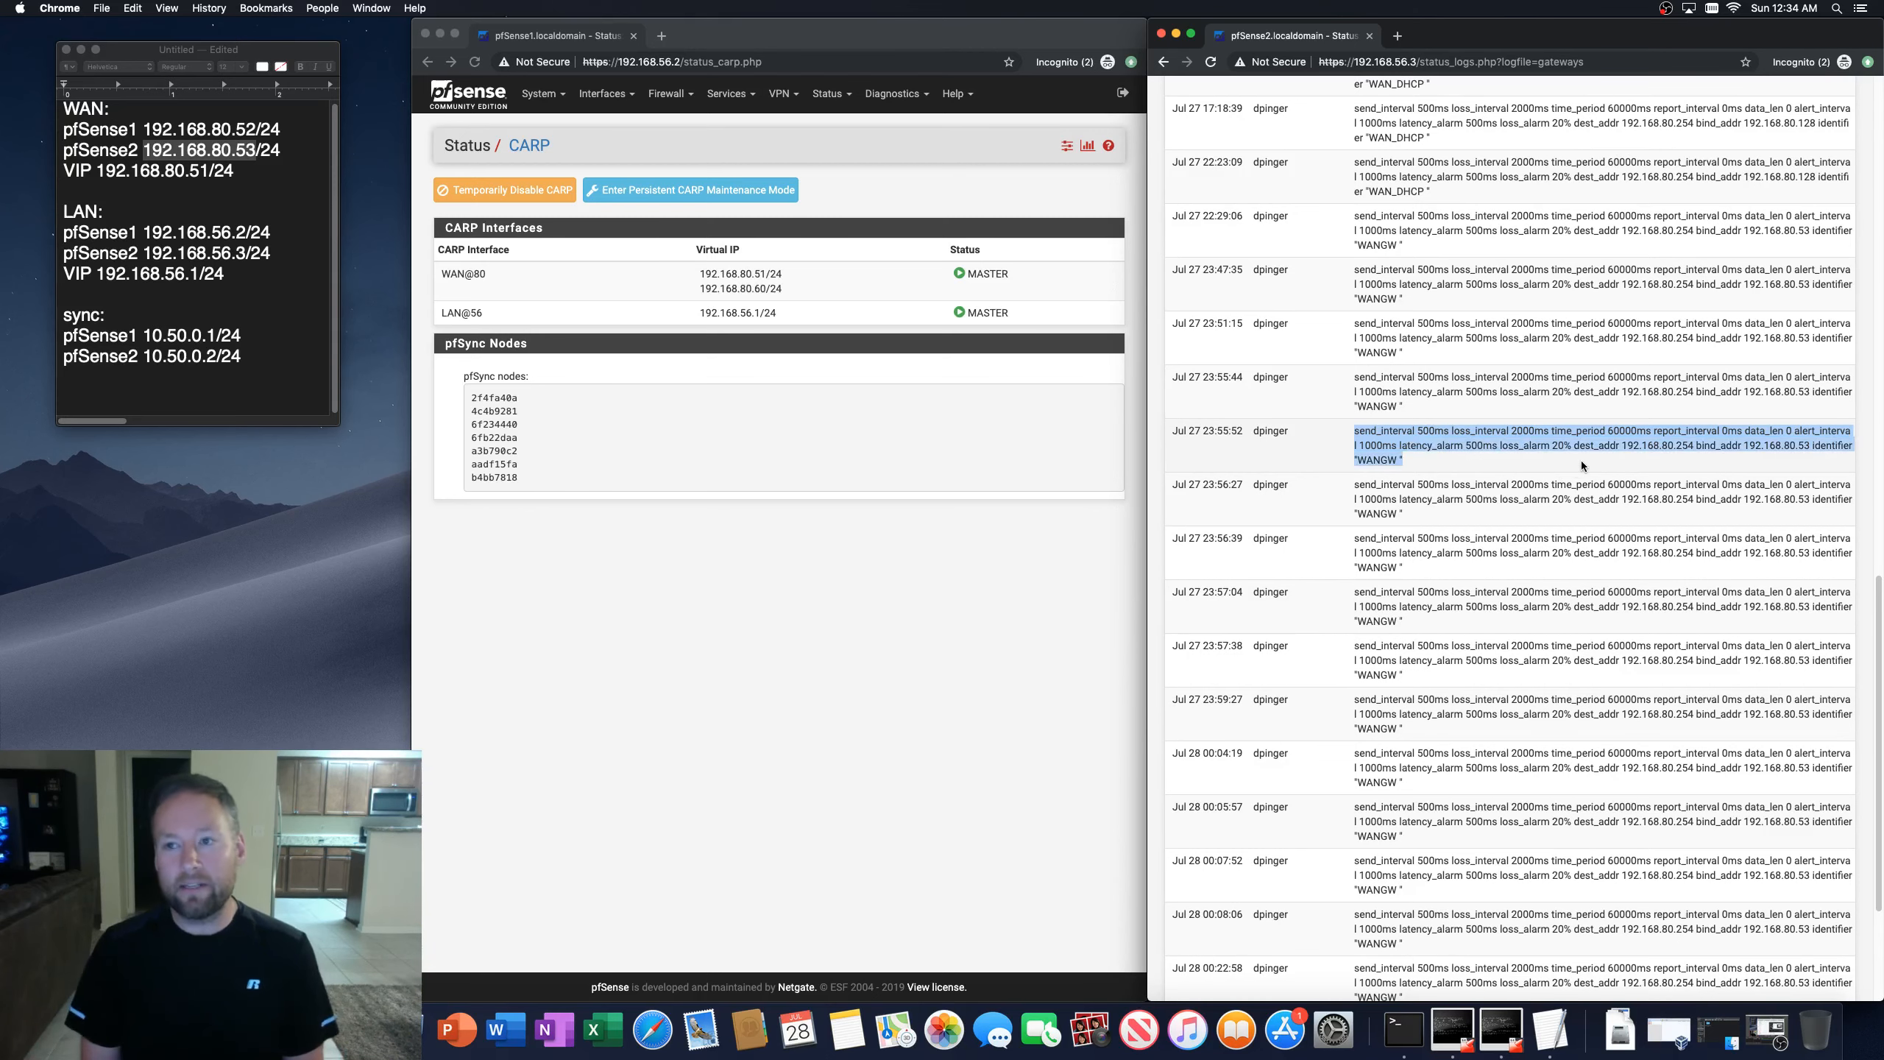
scroll(1621, 821, down, 3)
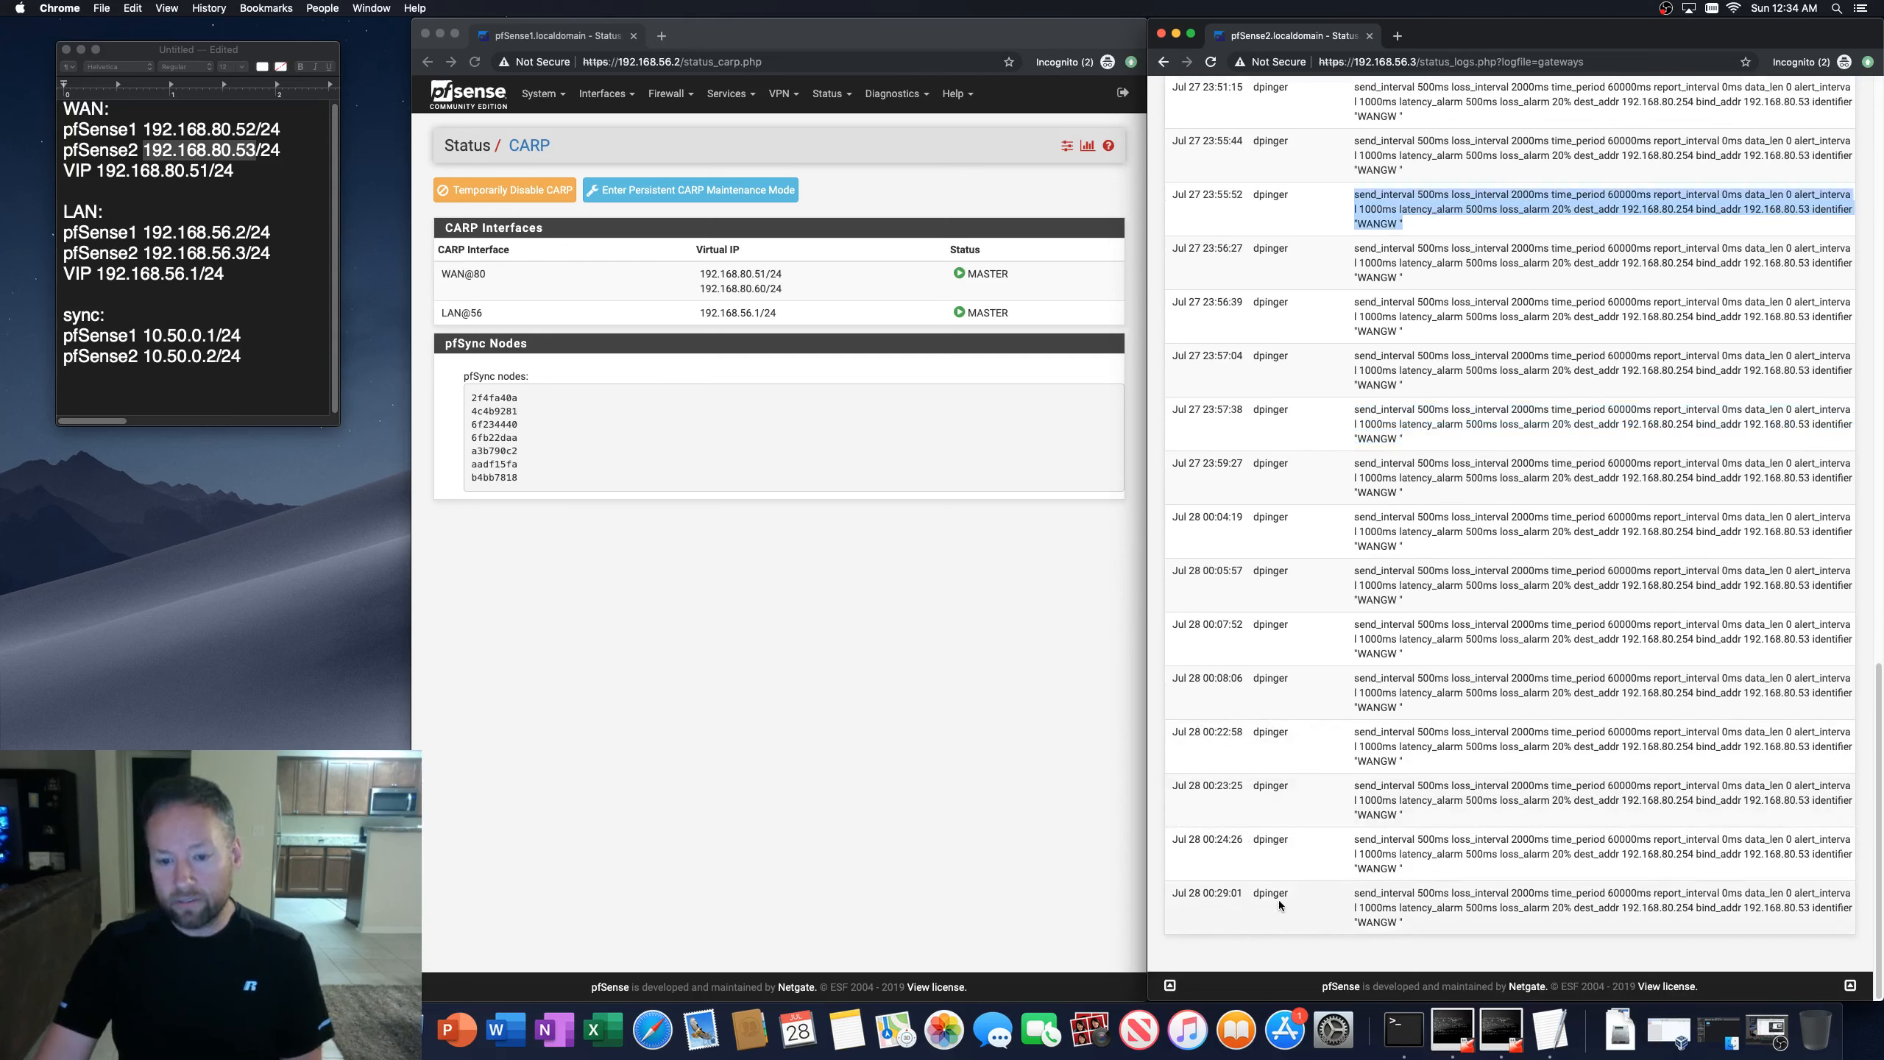
click(1369, 903)
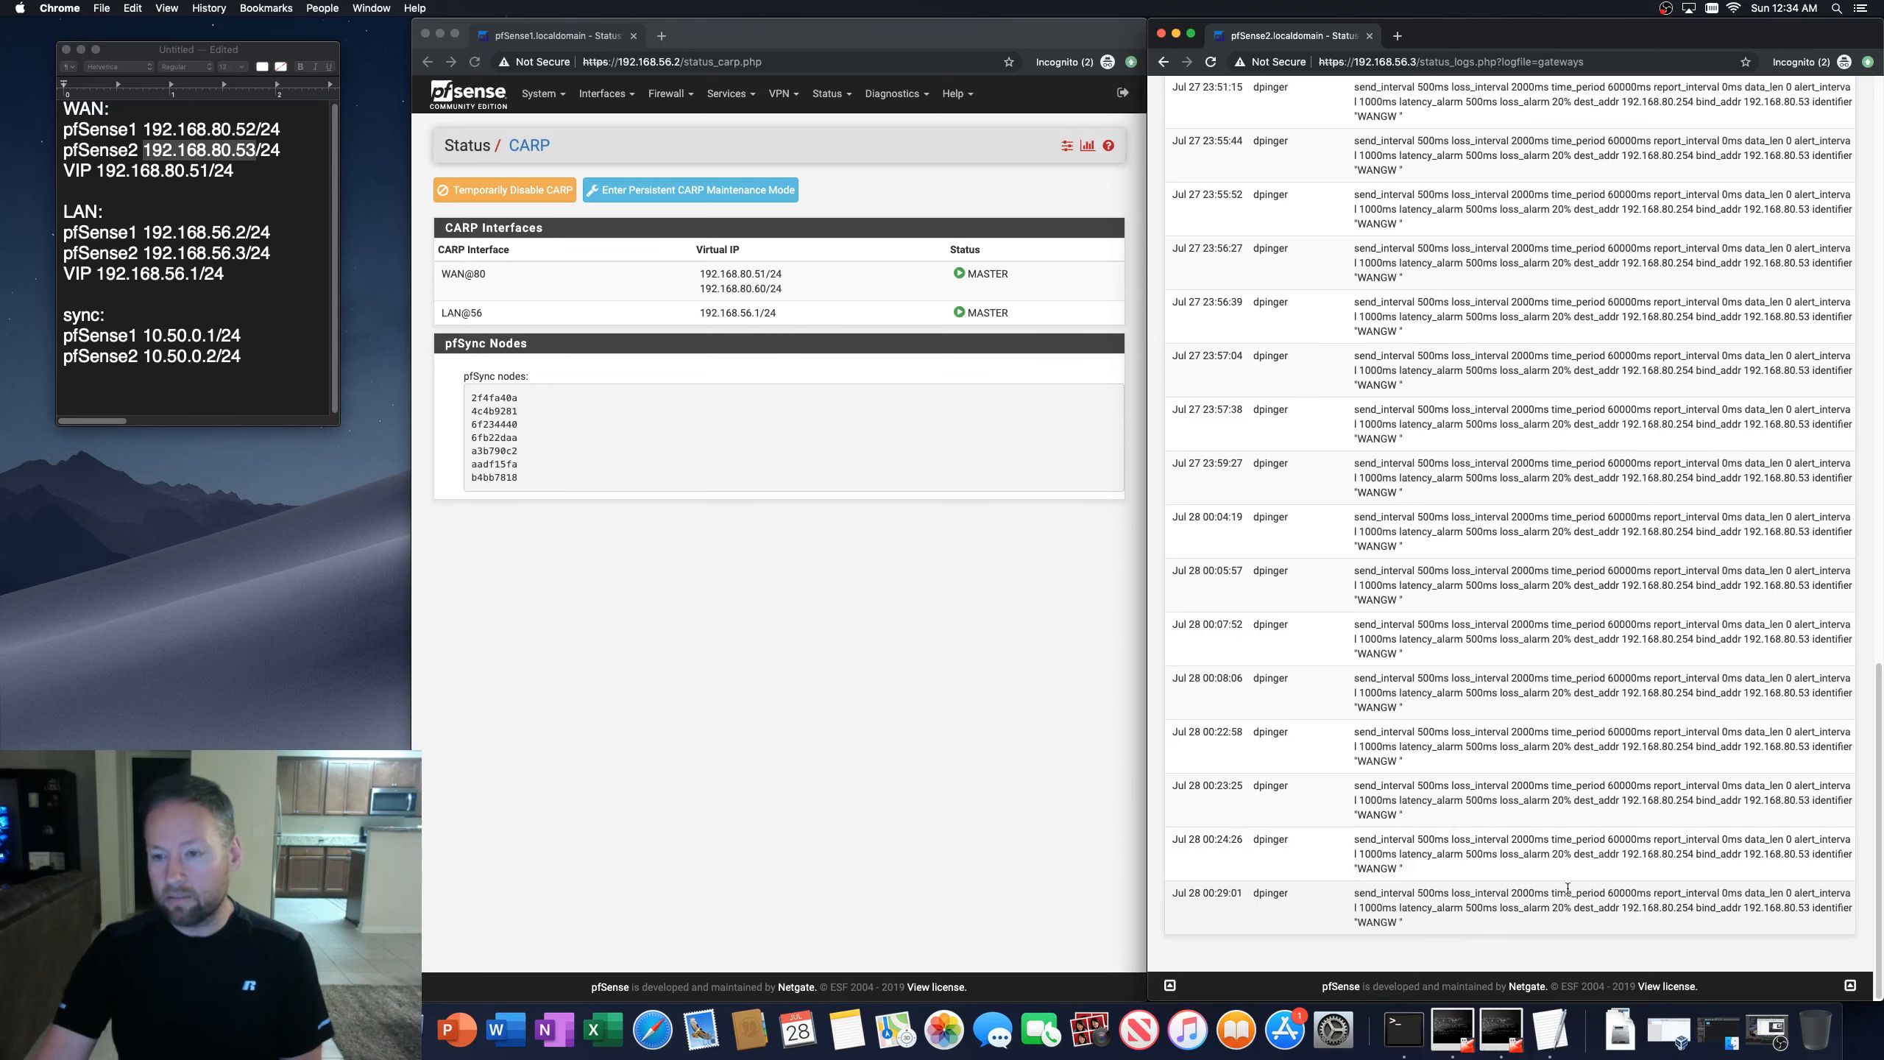
scroll(1568, 888, up, 20)
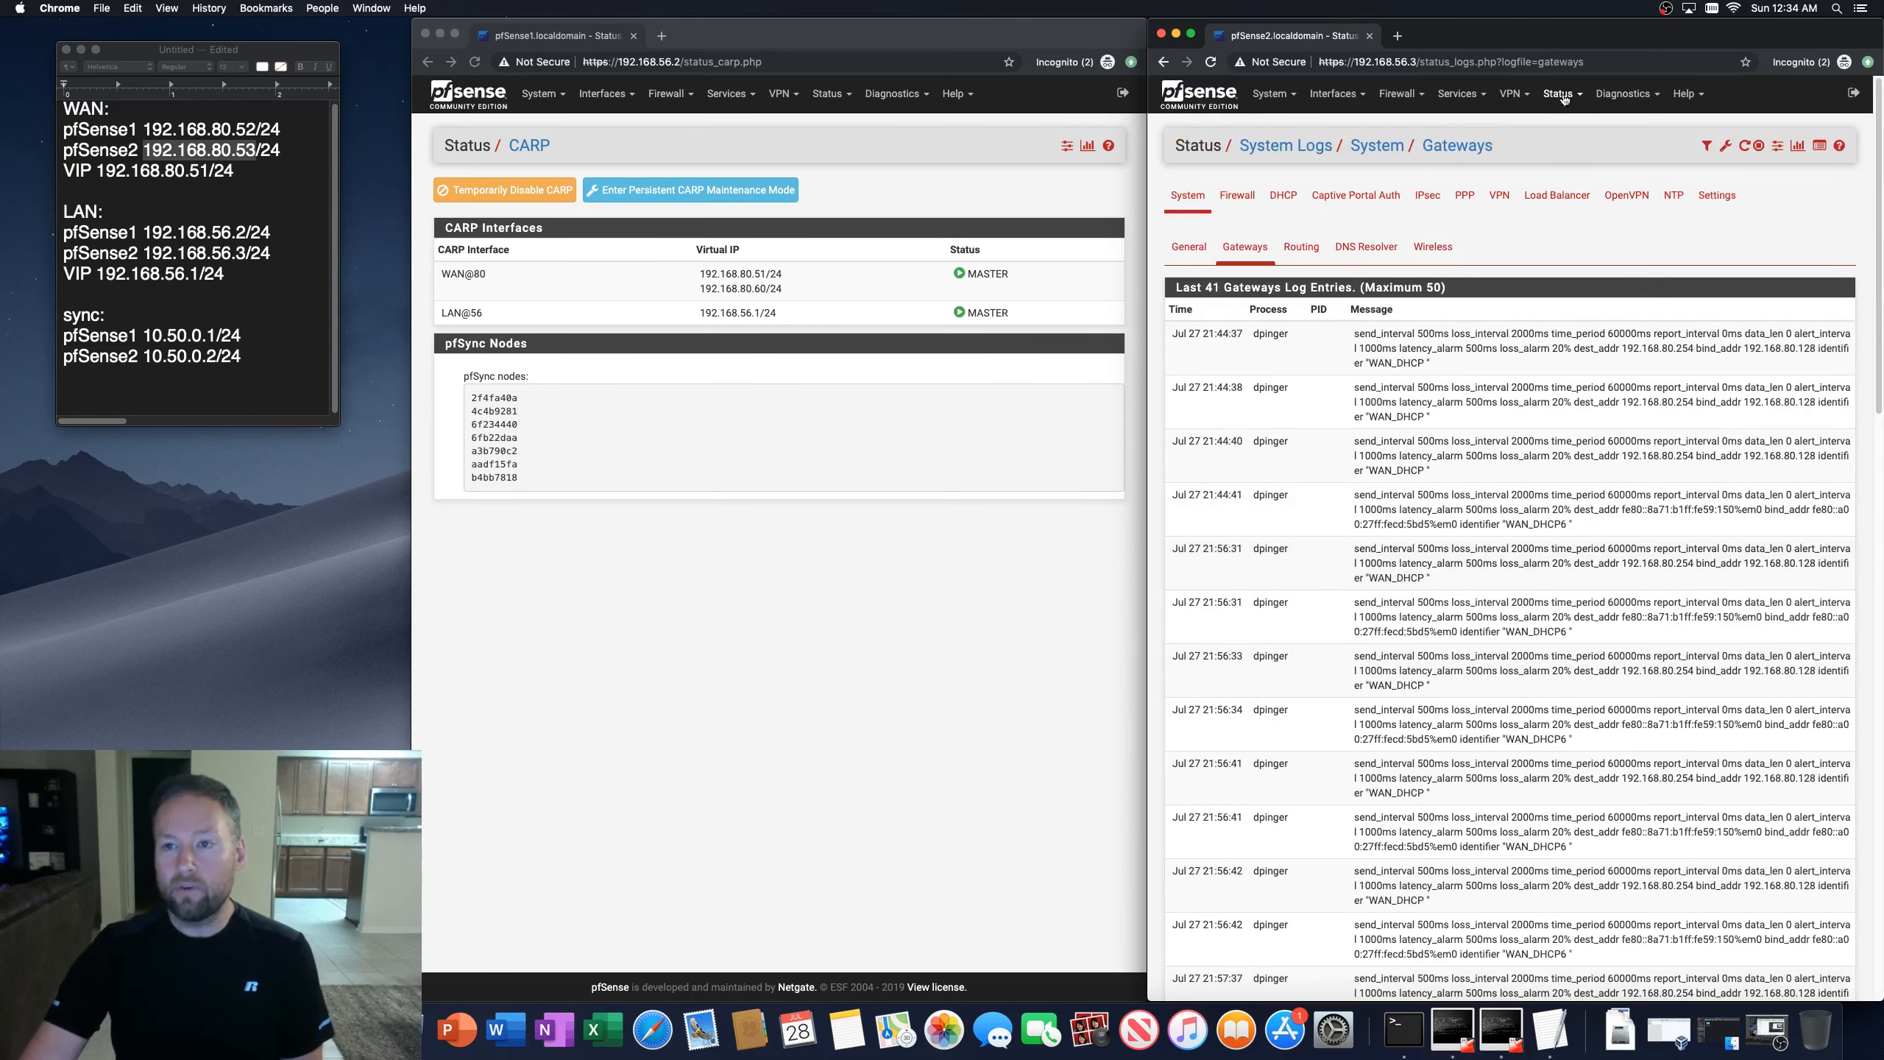
click(1558, 93)
click(1594, 304)
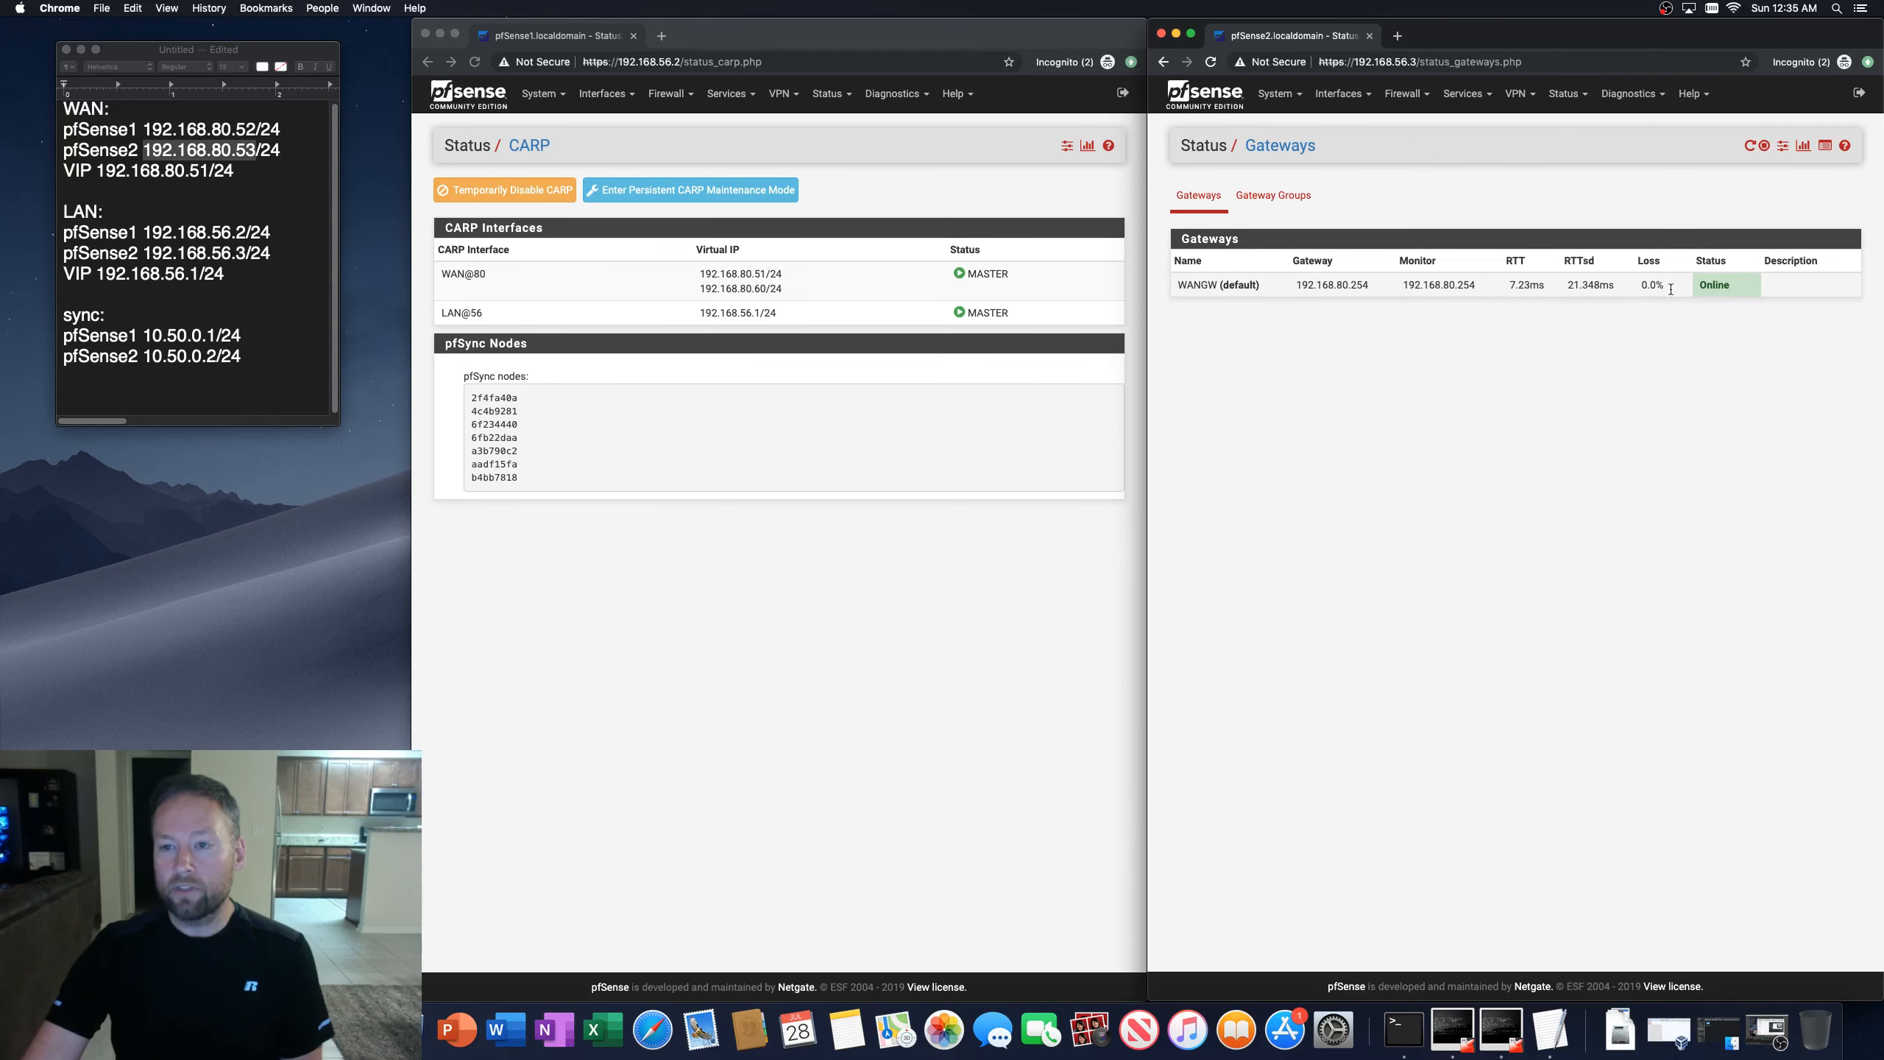
drag(1661, 287, 1674, 289)
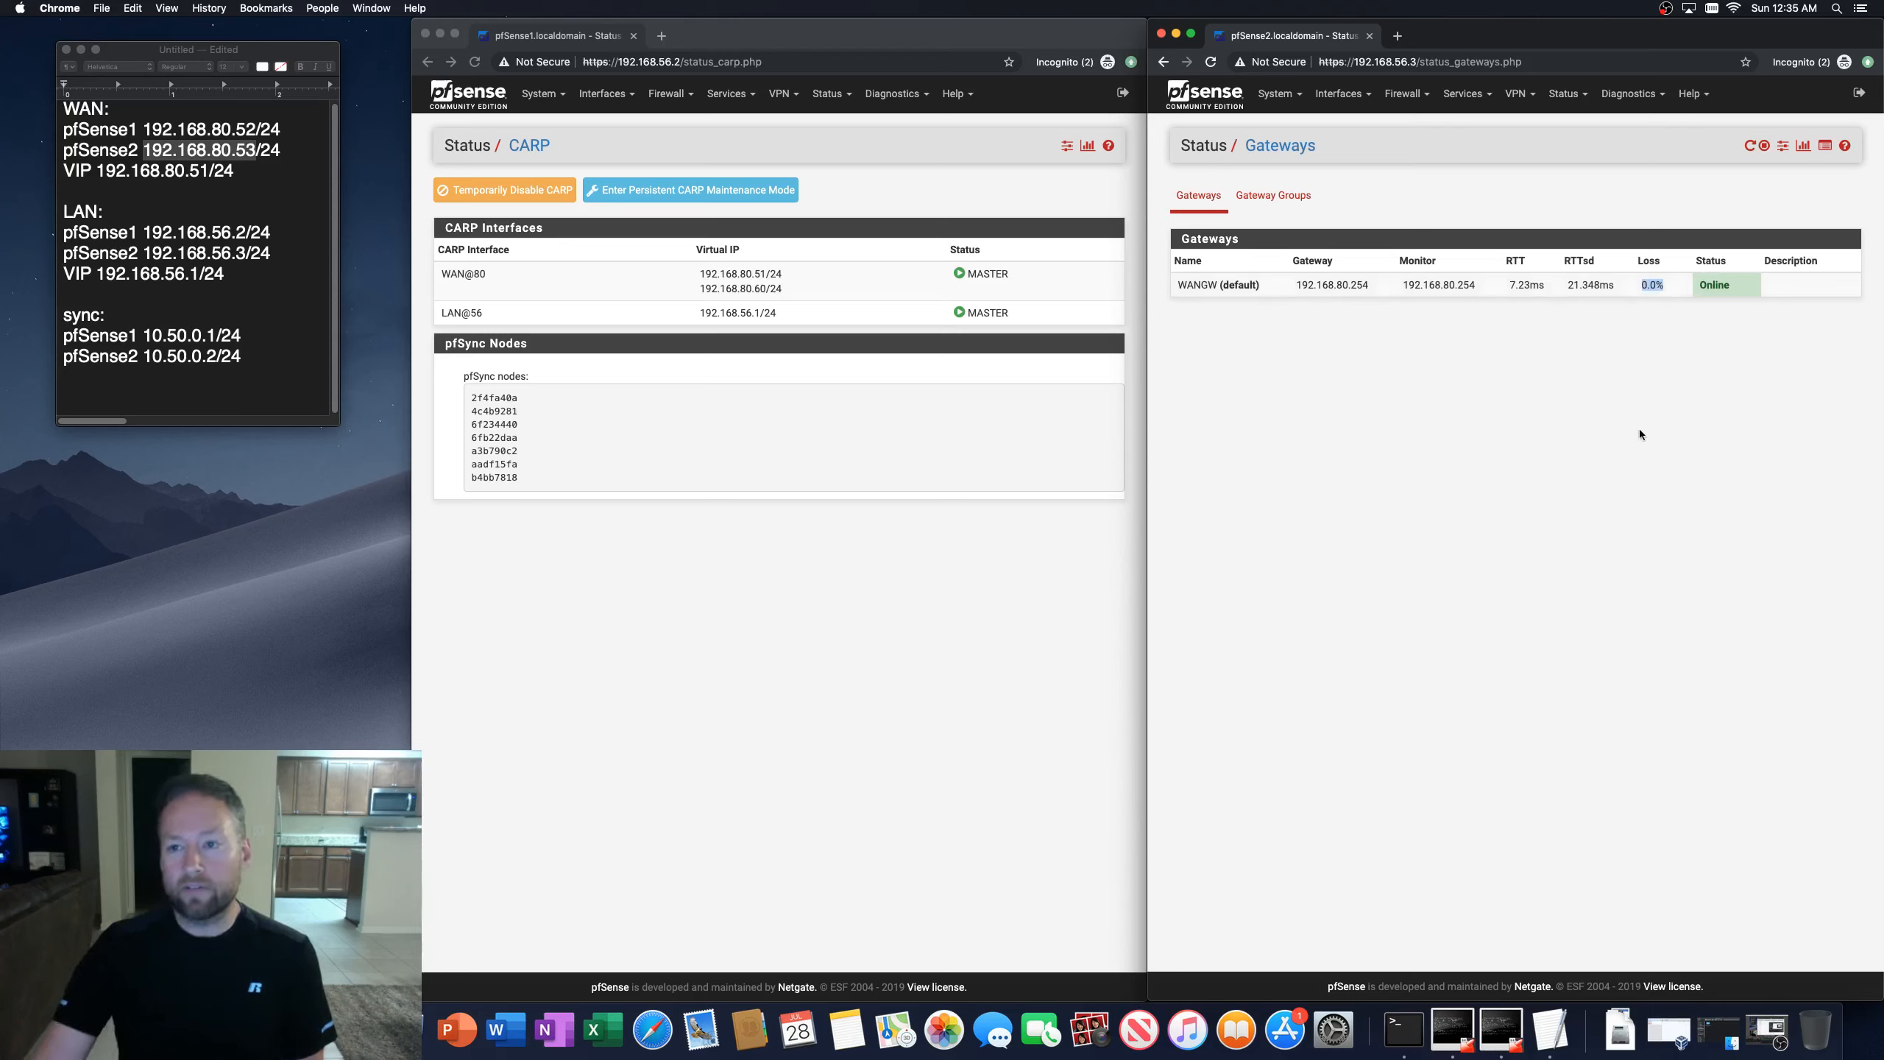
click(1631, 510)
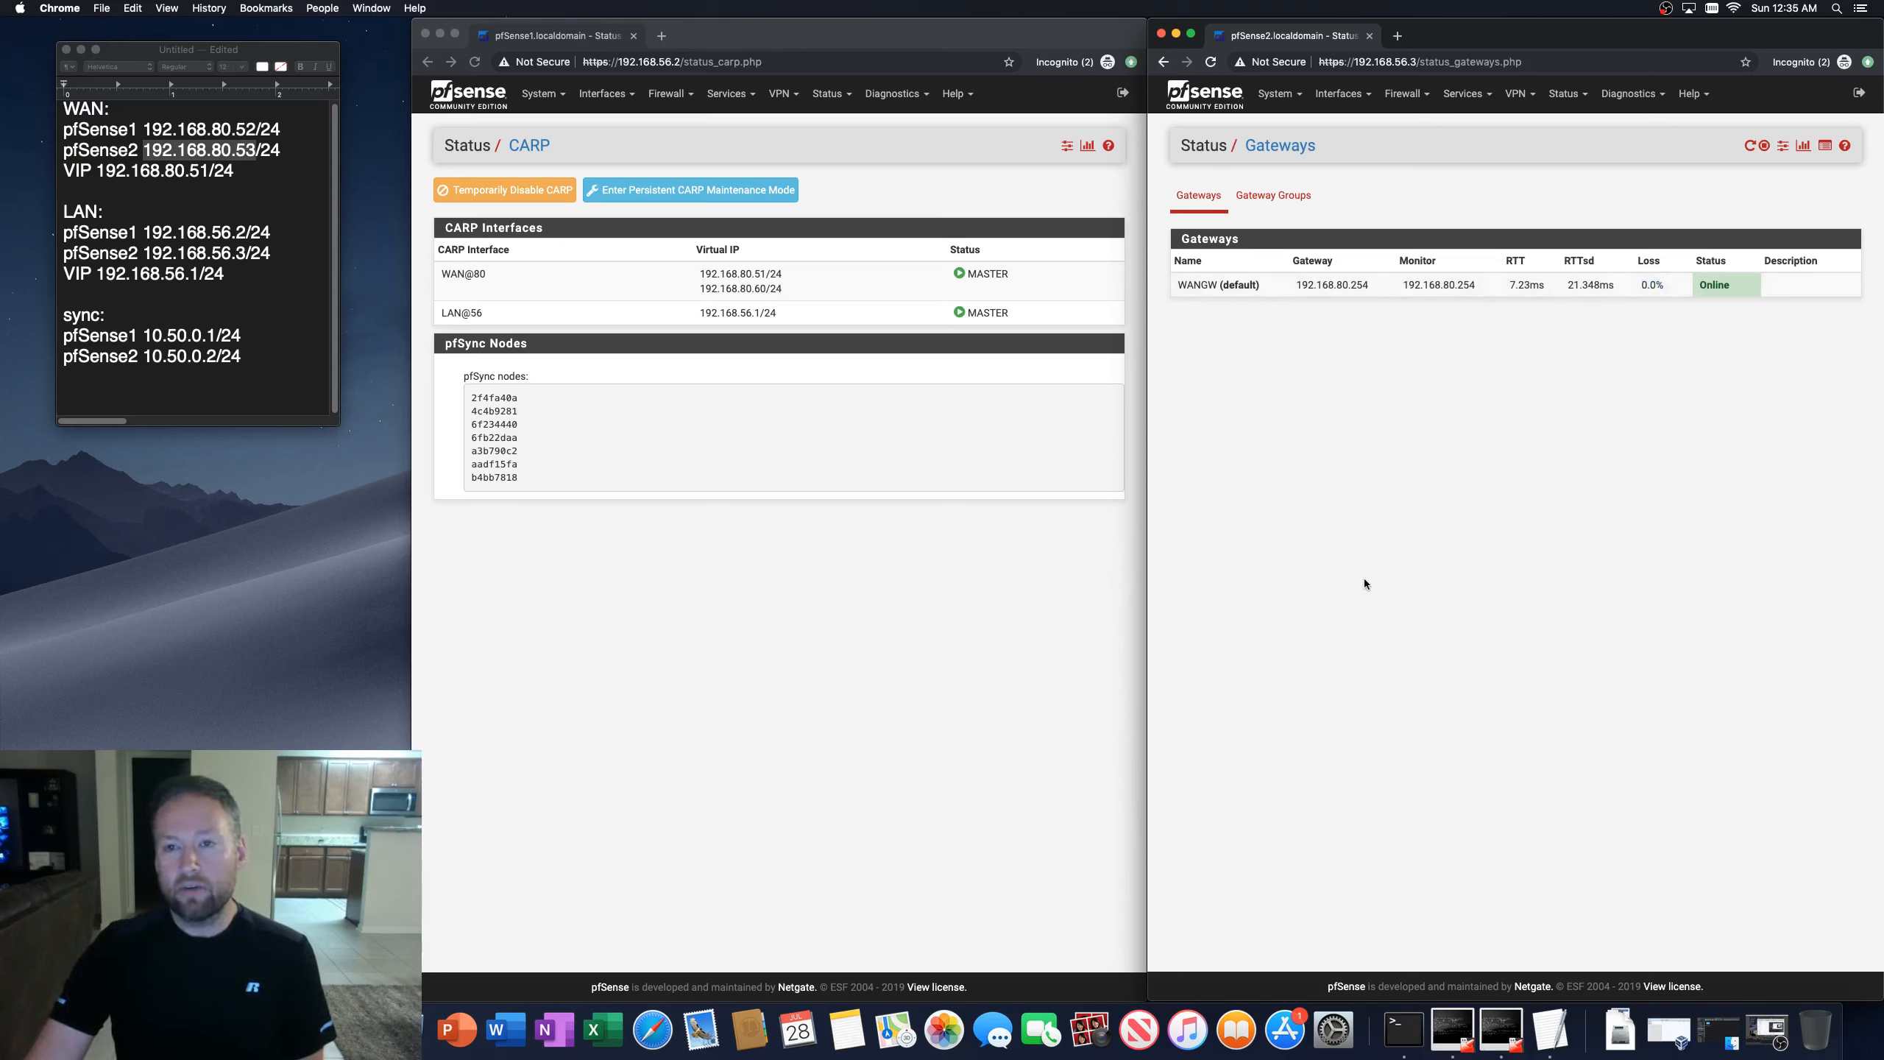
Step: Set the advertising skew of the second firewall's WAN CARP virtual IP to 0 and save it
click(1406, 93)
click(1413, 237)
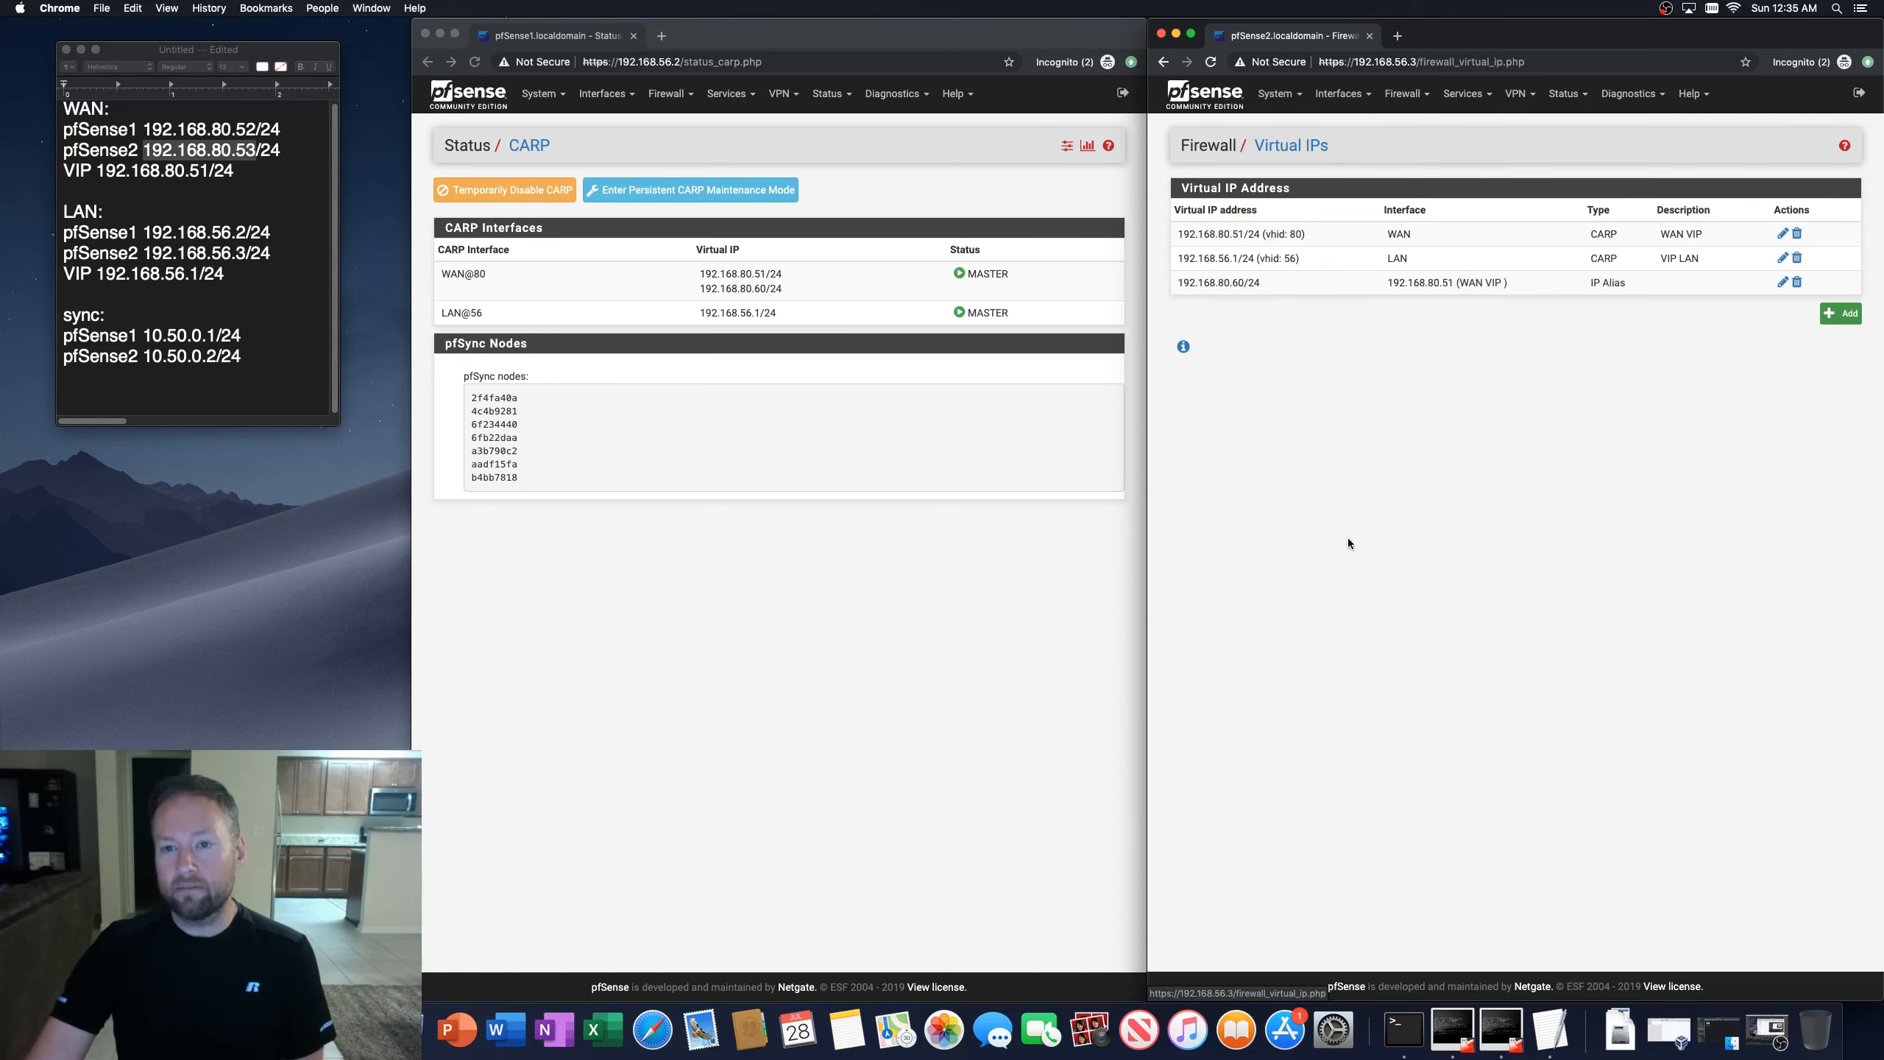
click(1780, 235)
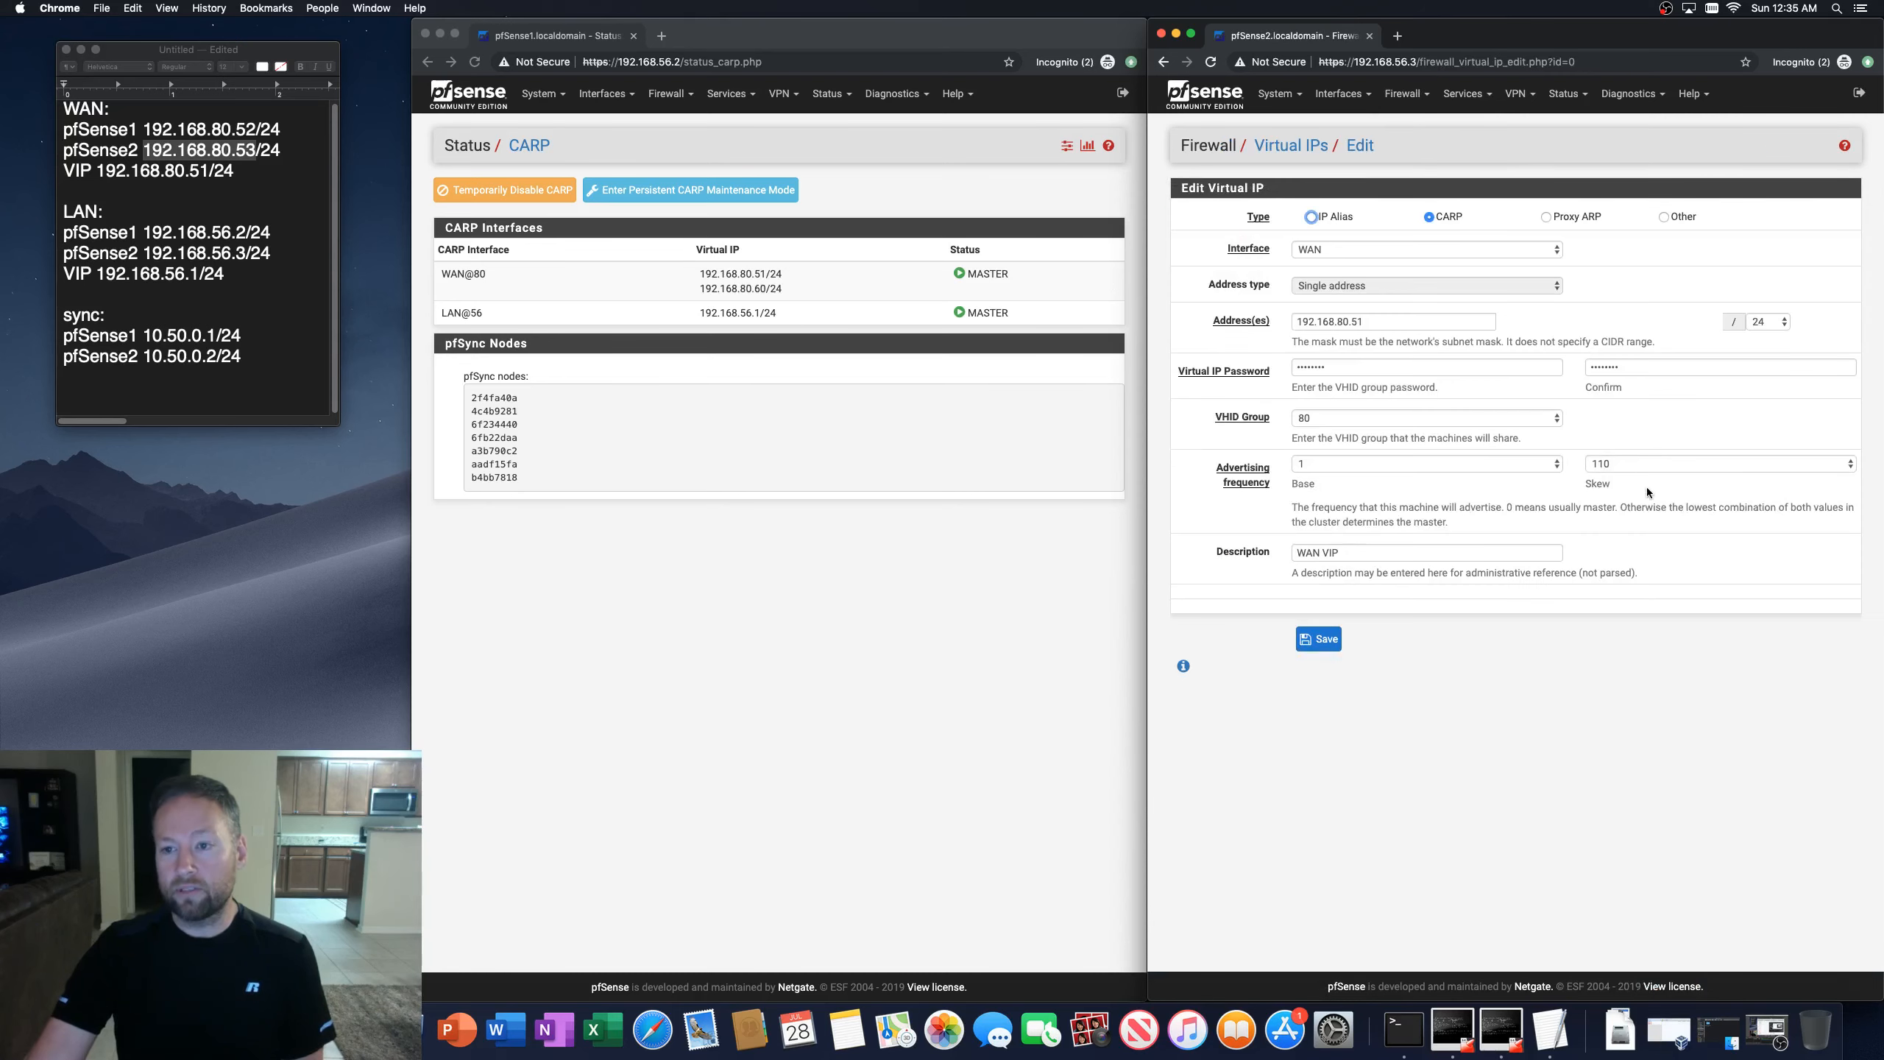
click(1637, 467)
scroll(1639, 180, up, 8)
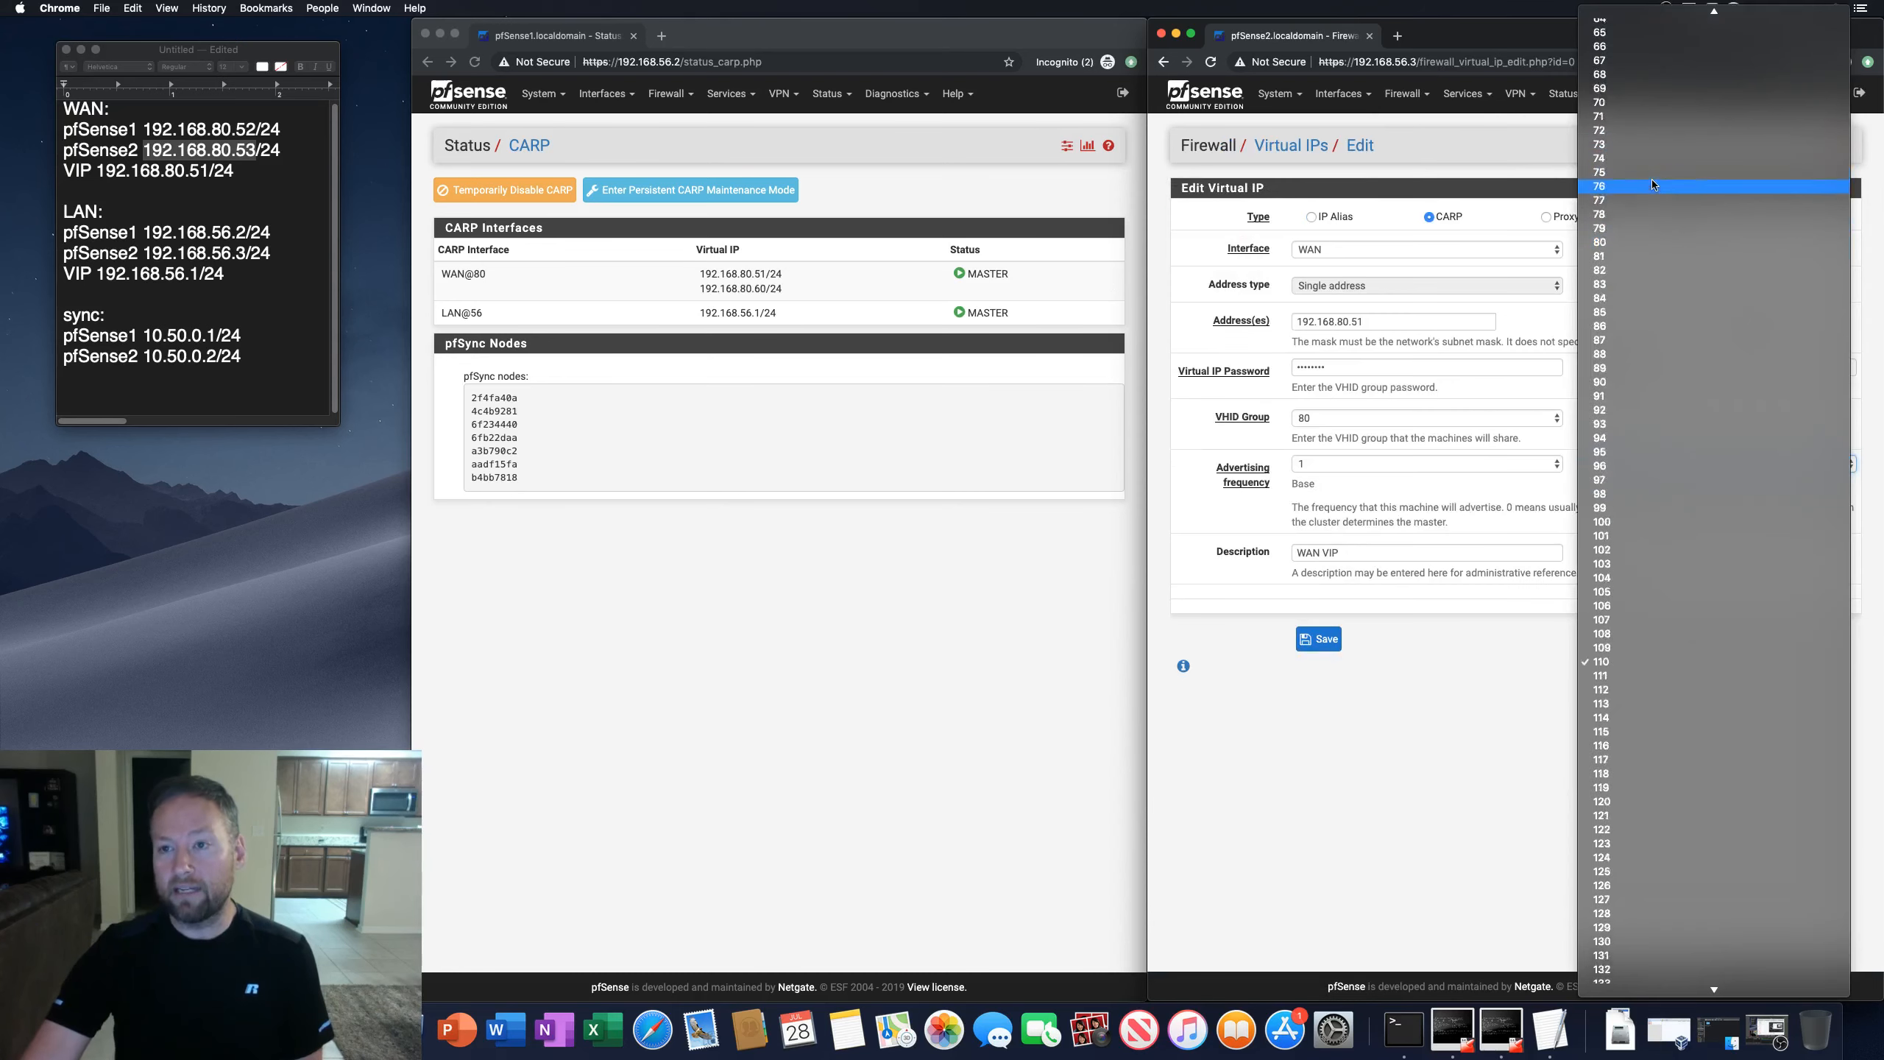
scroll(1639, 180, up, 10)
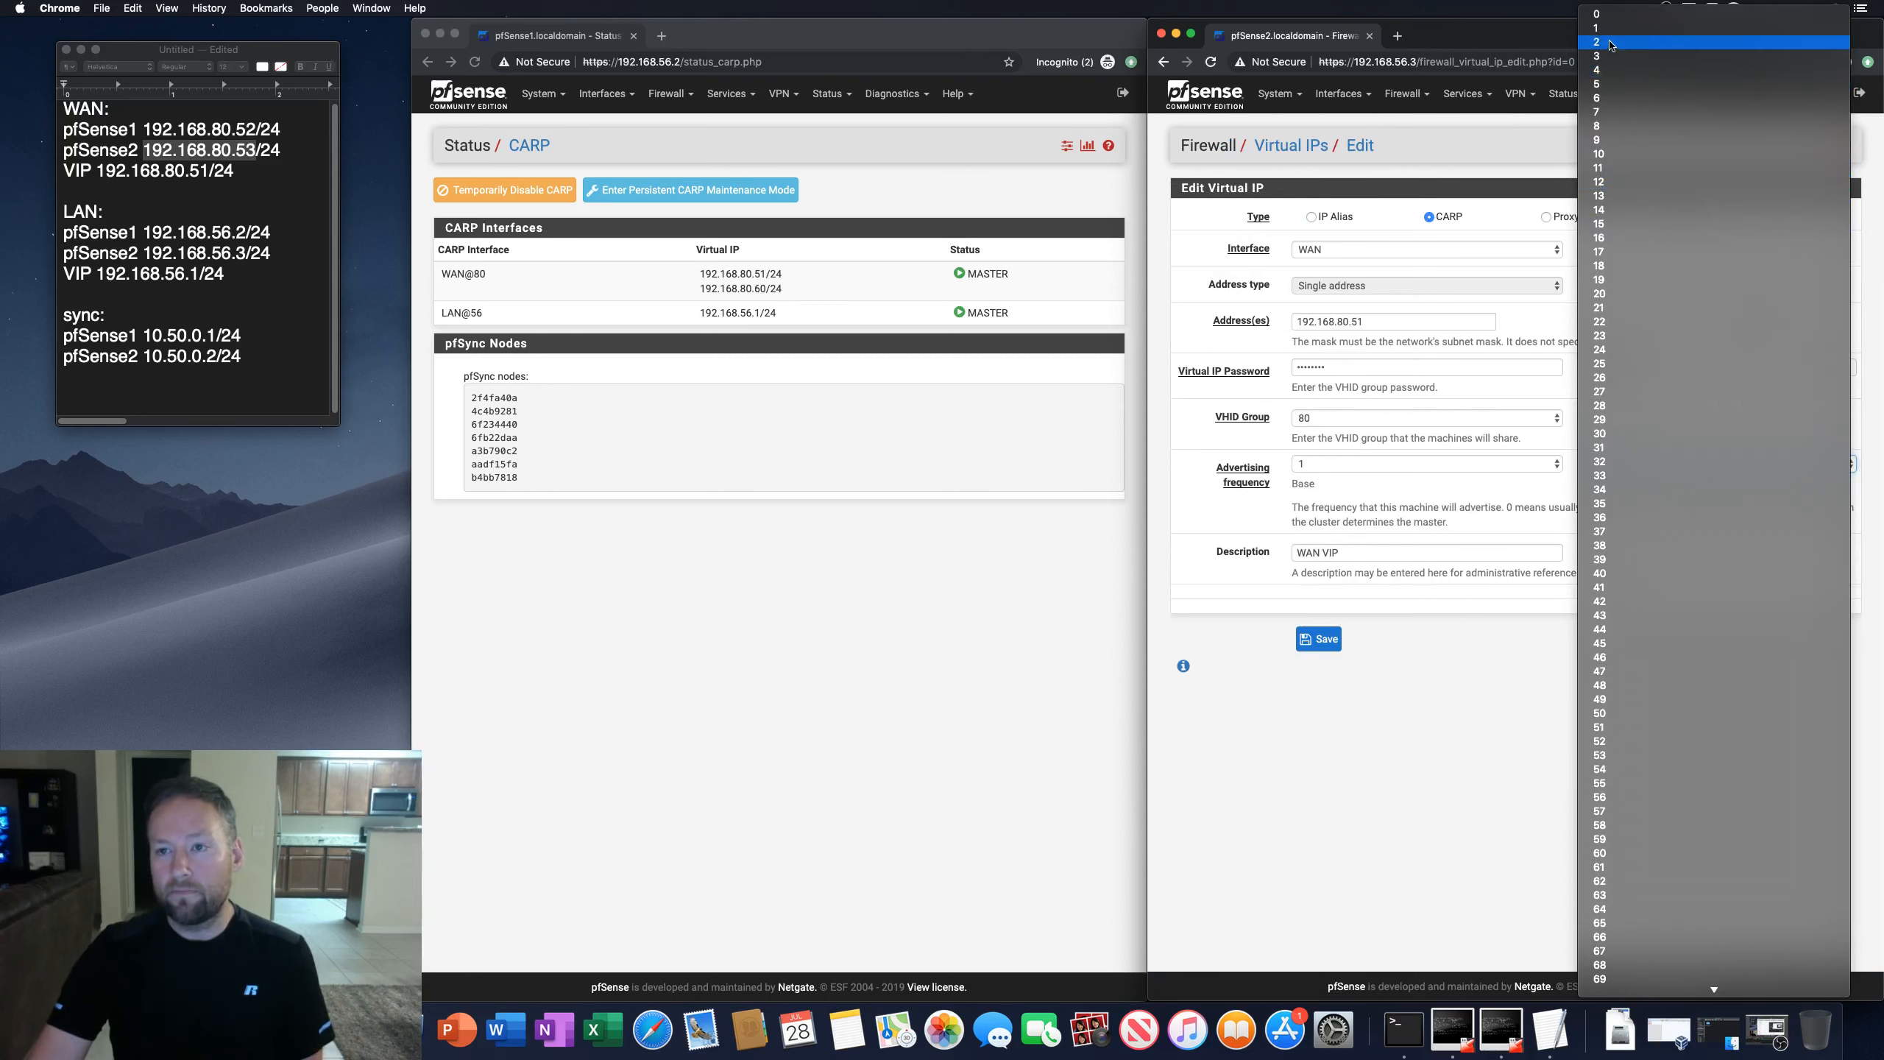
click(1614, 15)
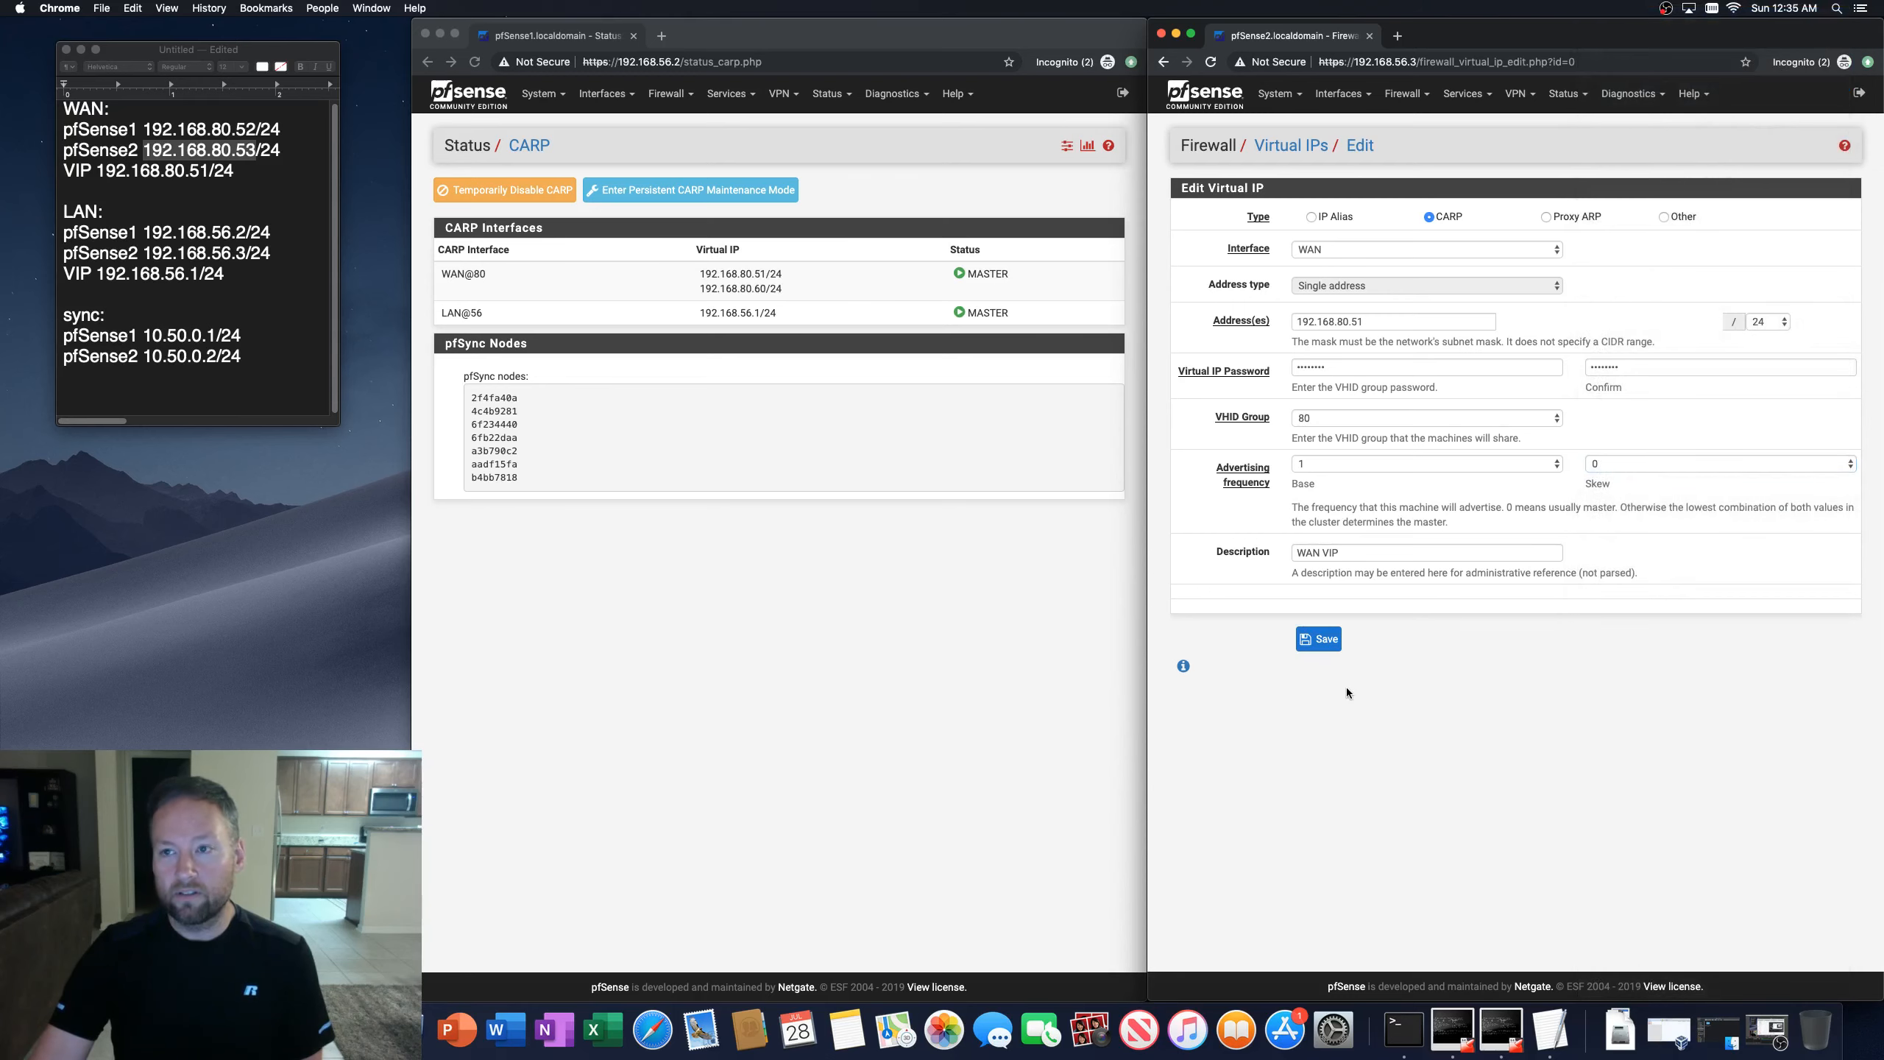
click(1322, 640)
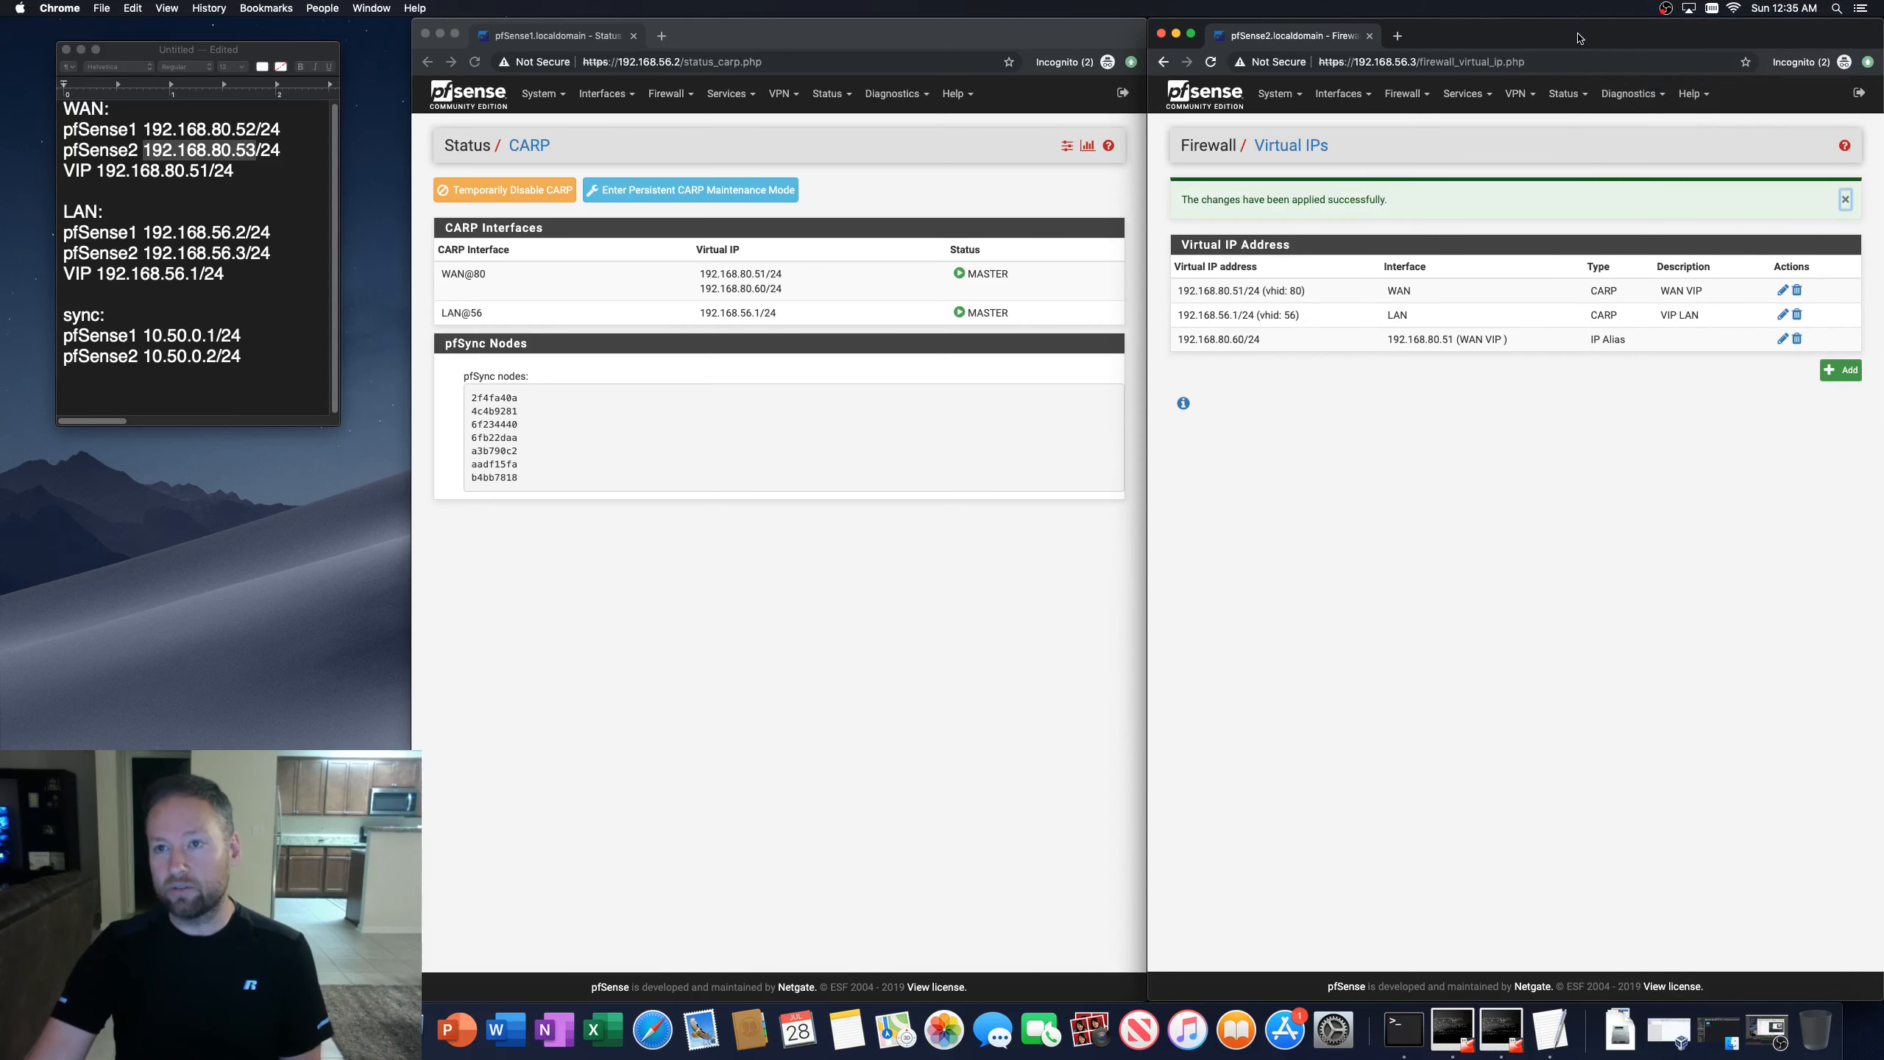
click(1551, 518)
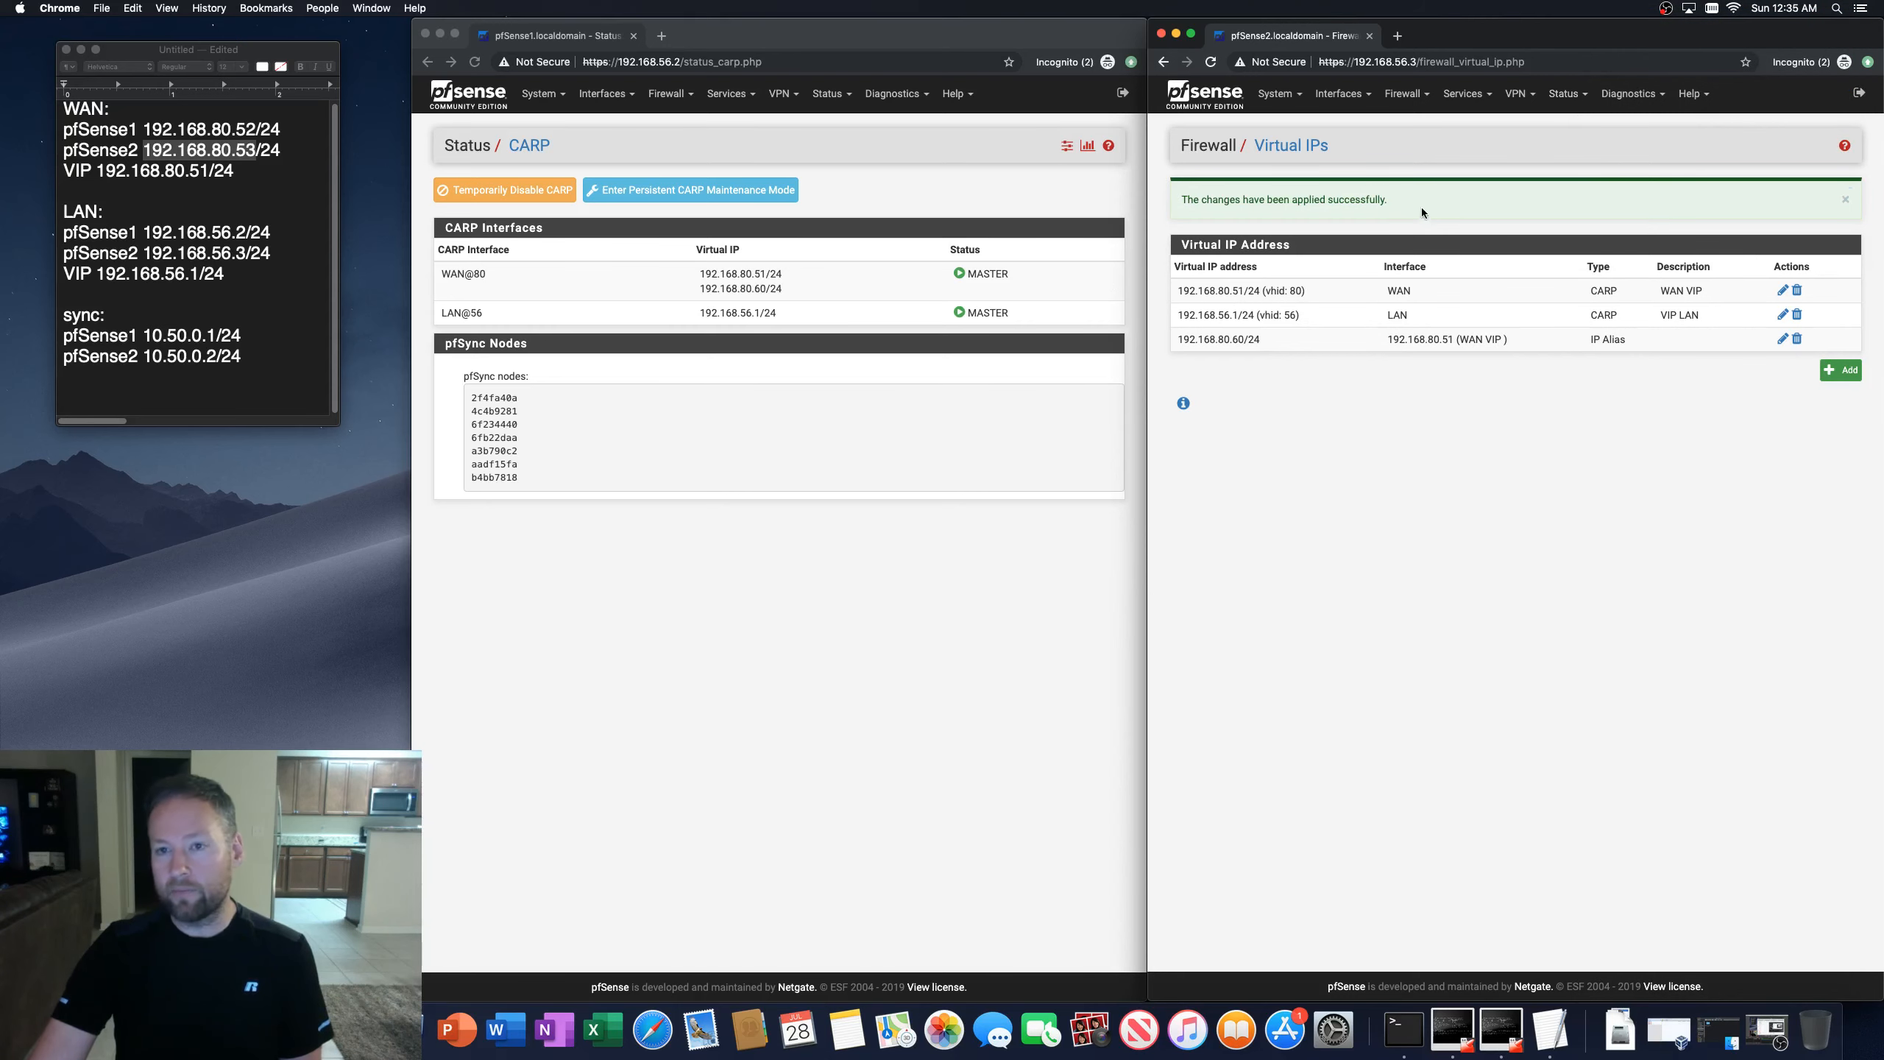
Step: Review the second firewall's general system log for CARP events after the skew change
click(1566, 93)
click(1576, 508)
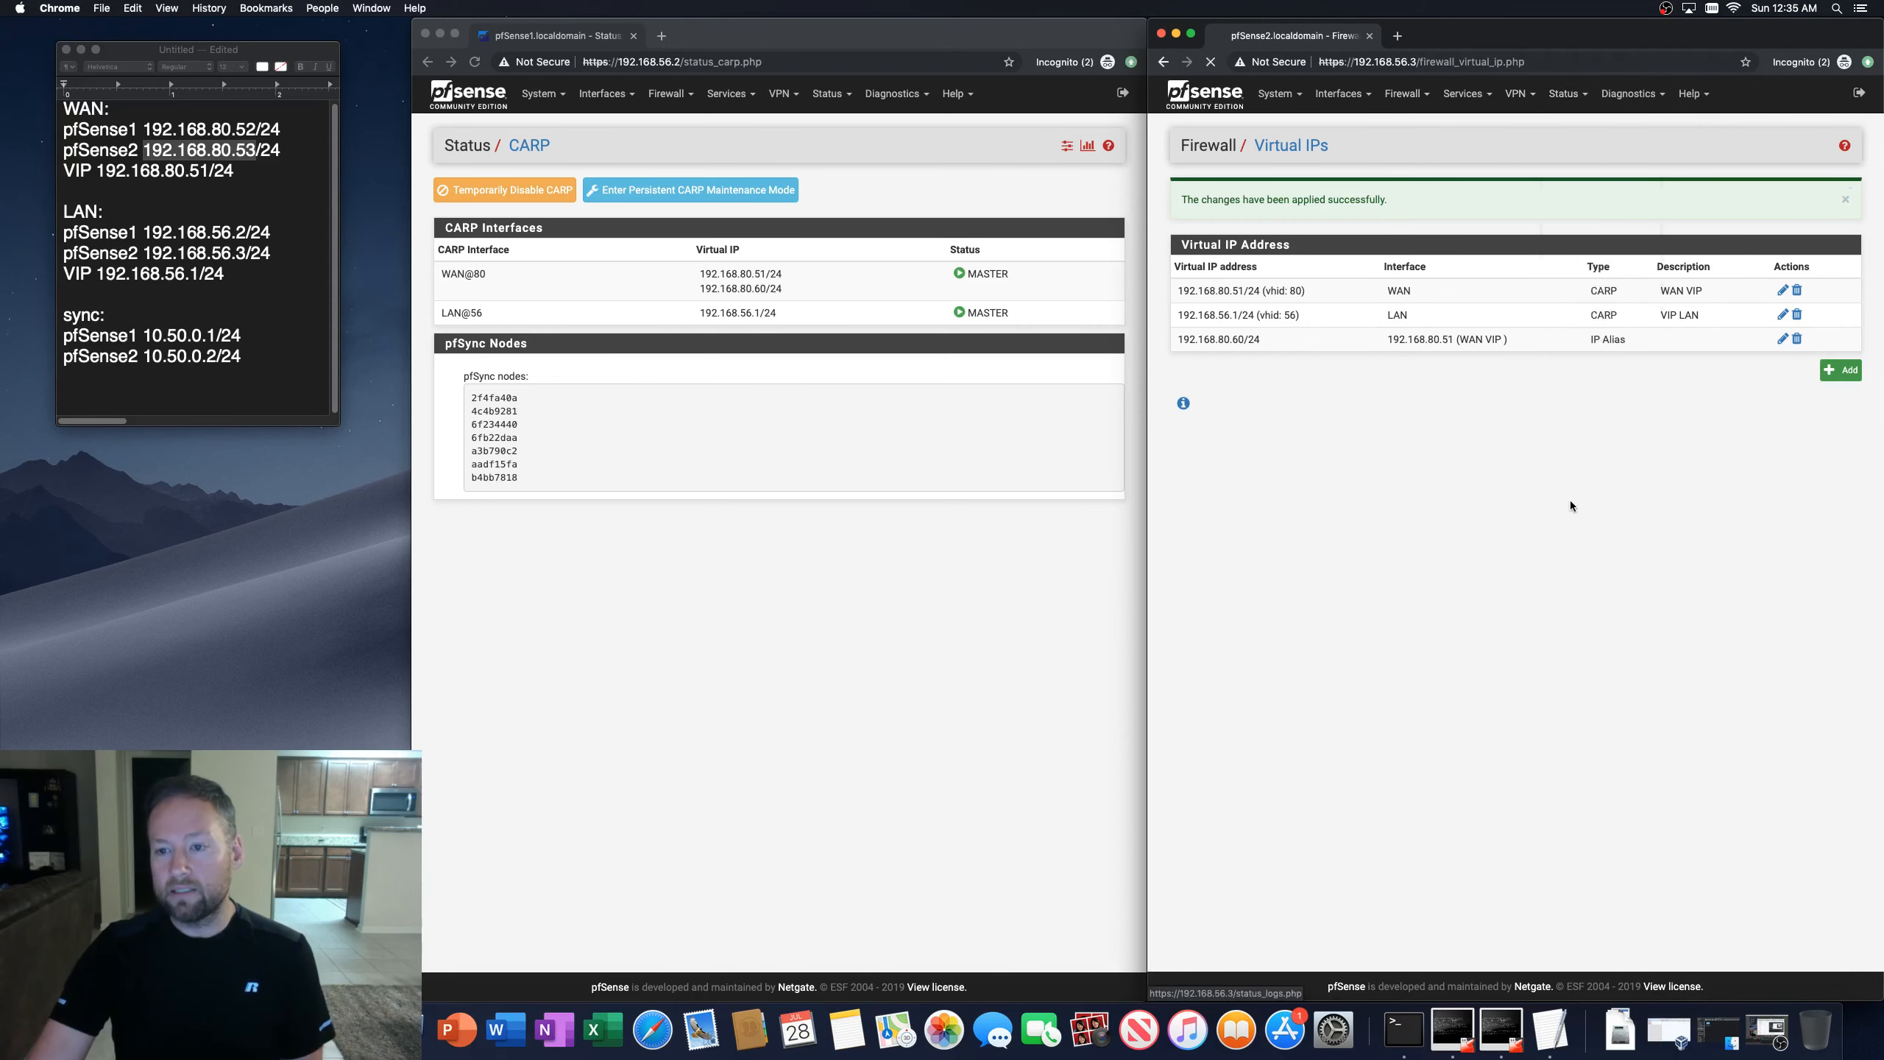
scroll(1367, 767, down, 15)
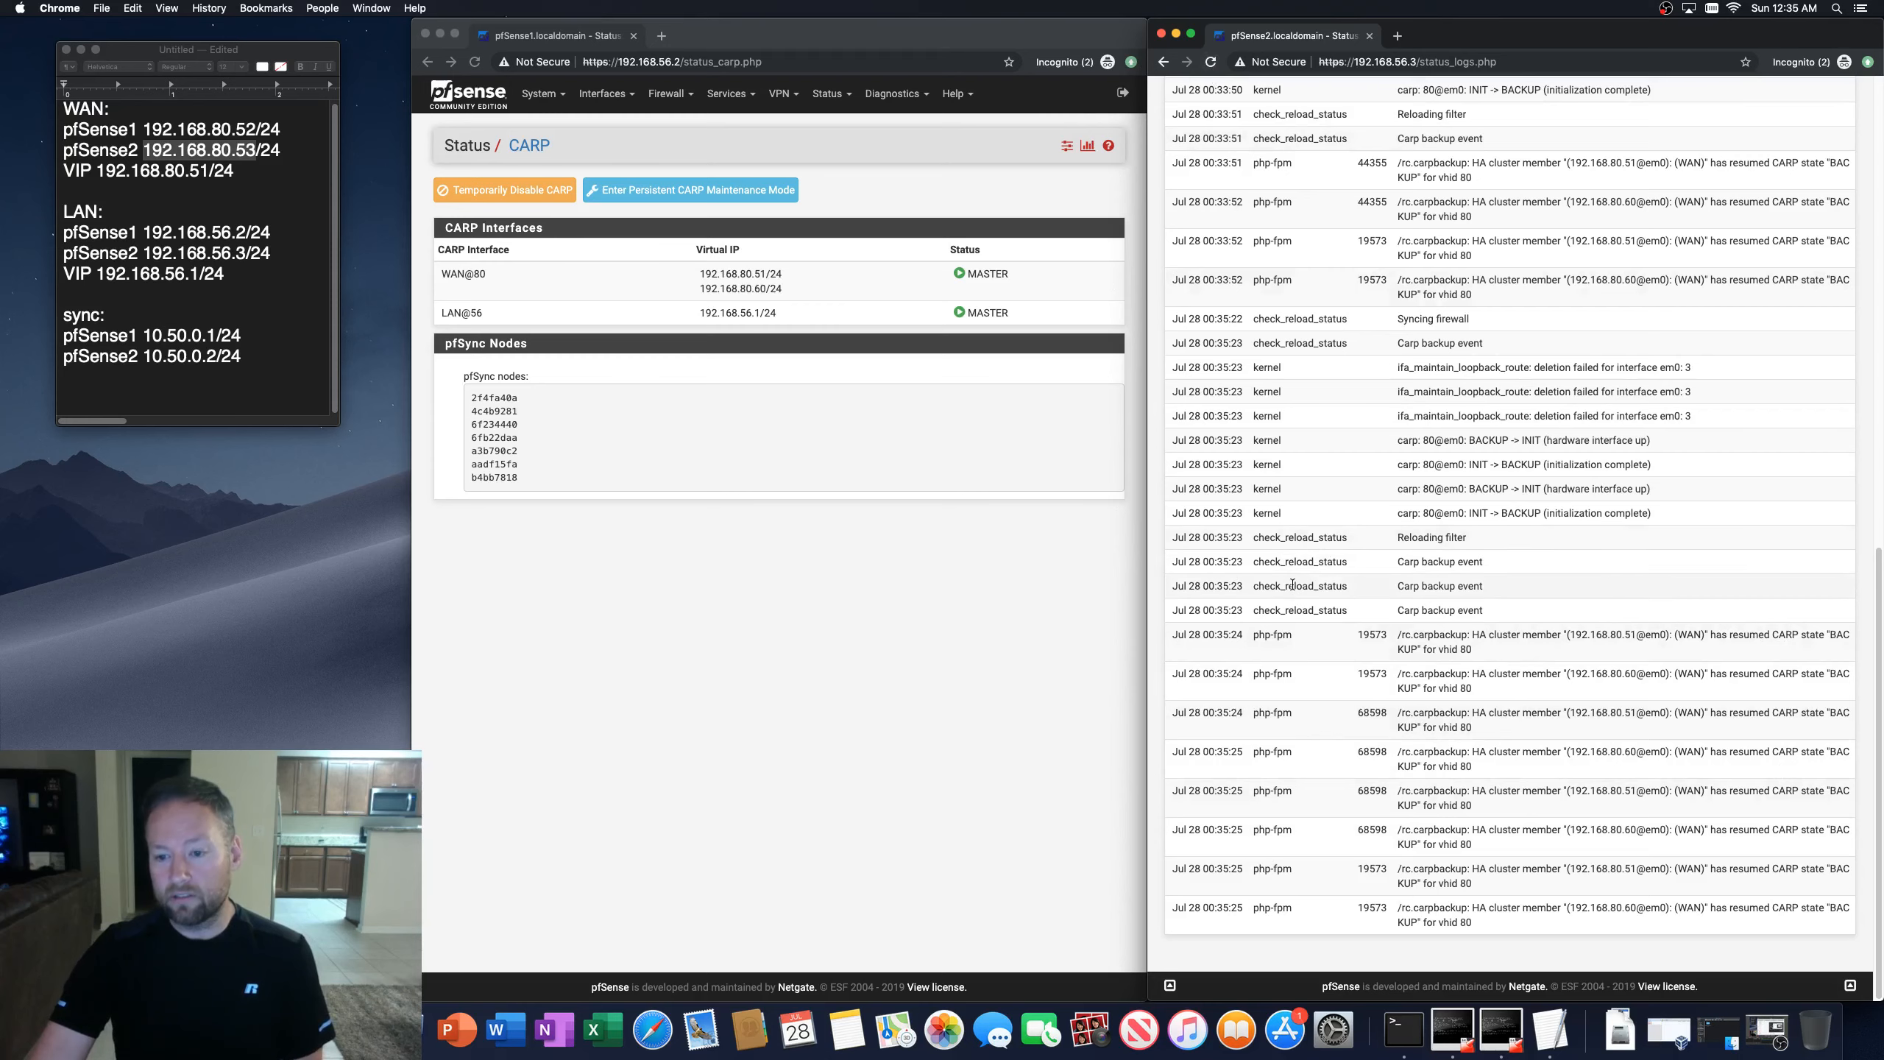
scroll(1292, 584, up, 10)
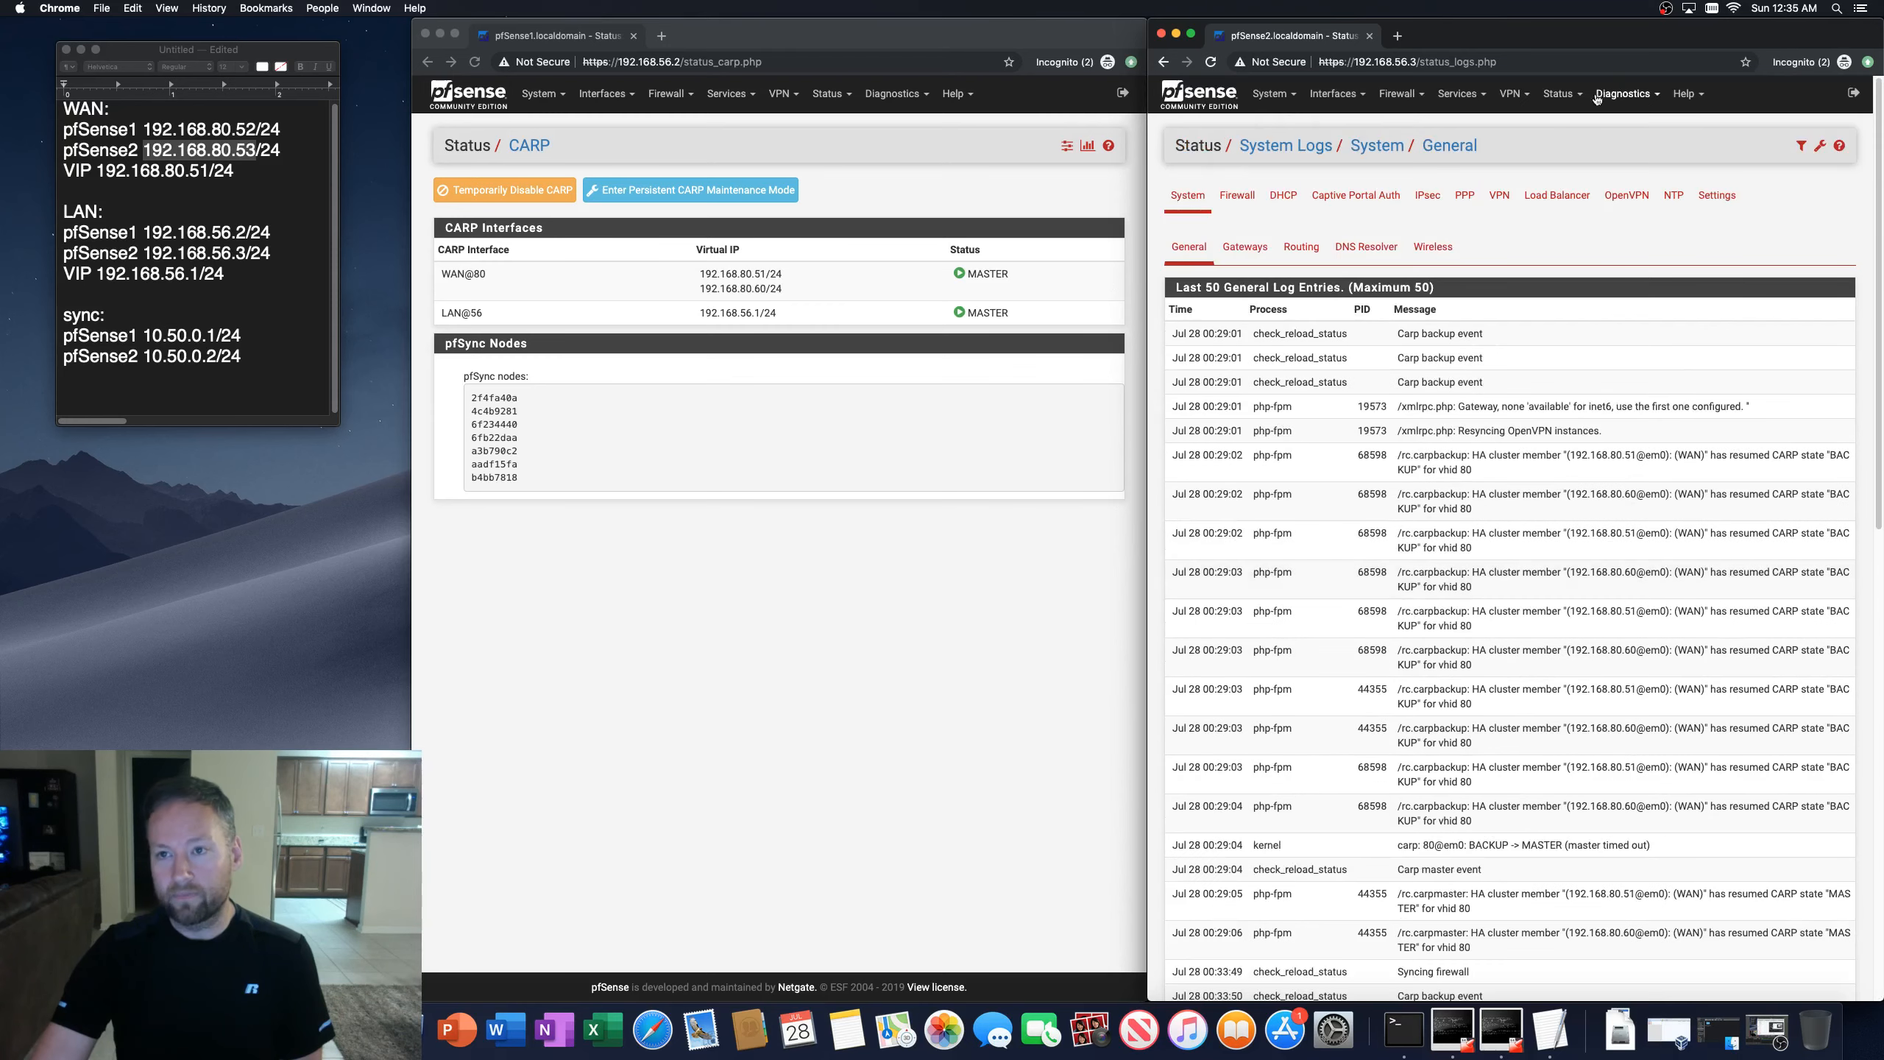
Step: Open the second firewall's CARP status page and reload the CARP status pages on both firewalls
click(1563, 93)
click(1580, 147)
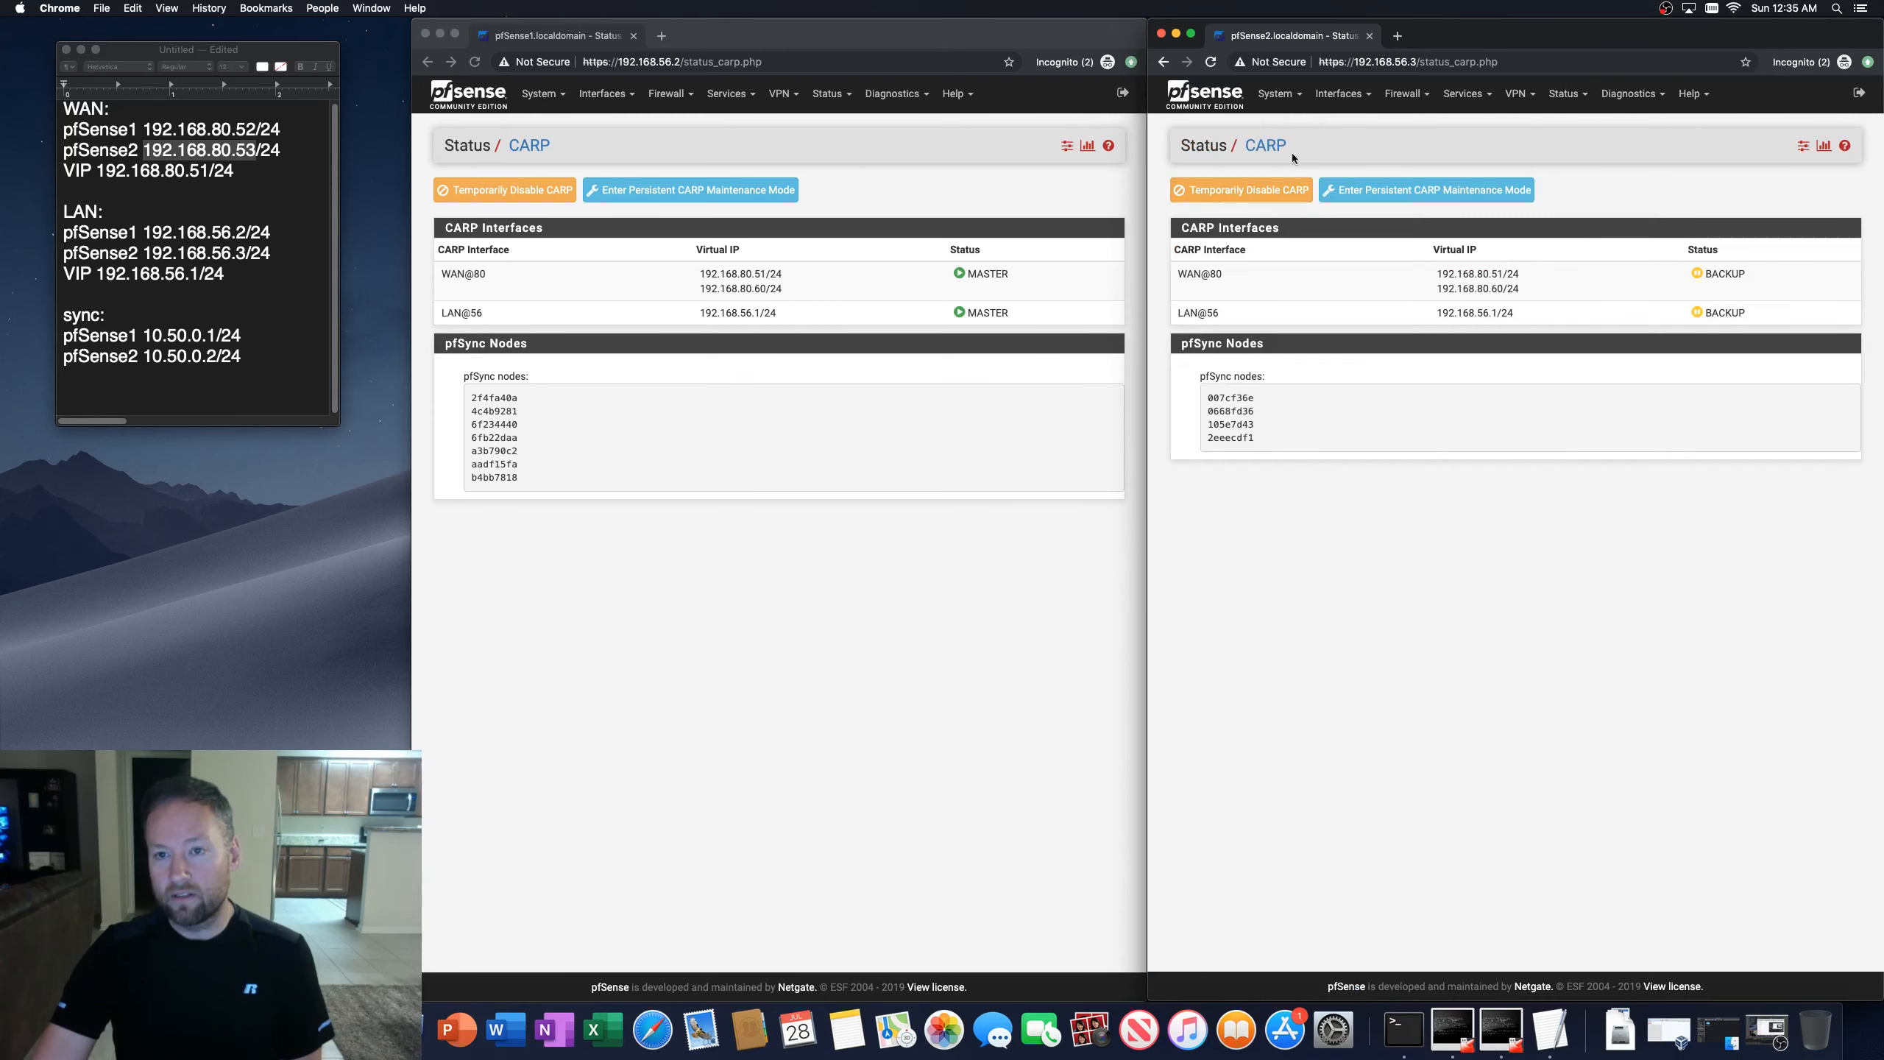
click(1209, 62)
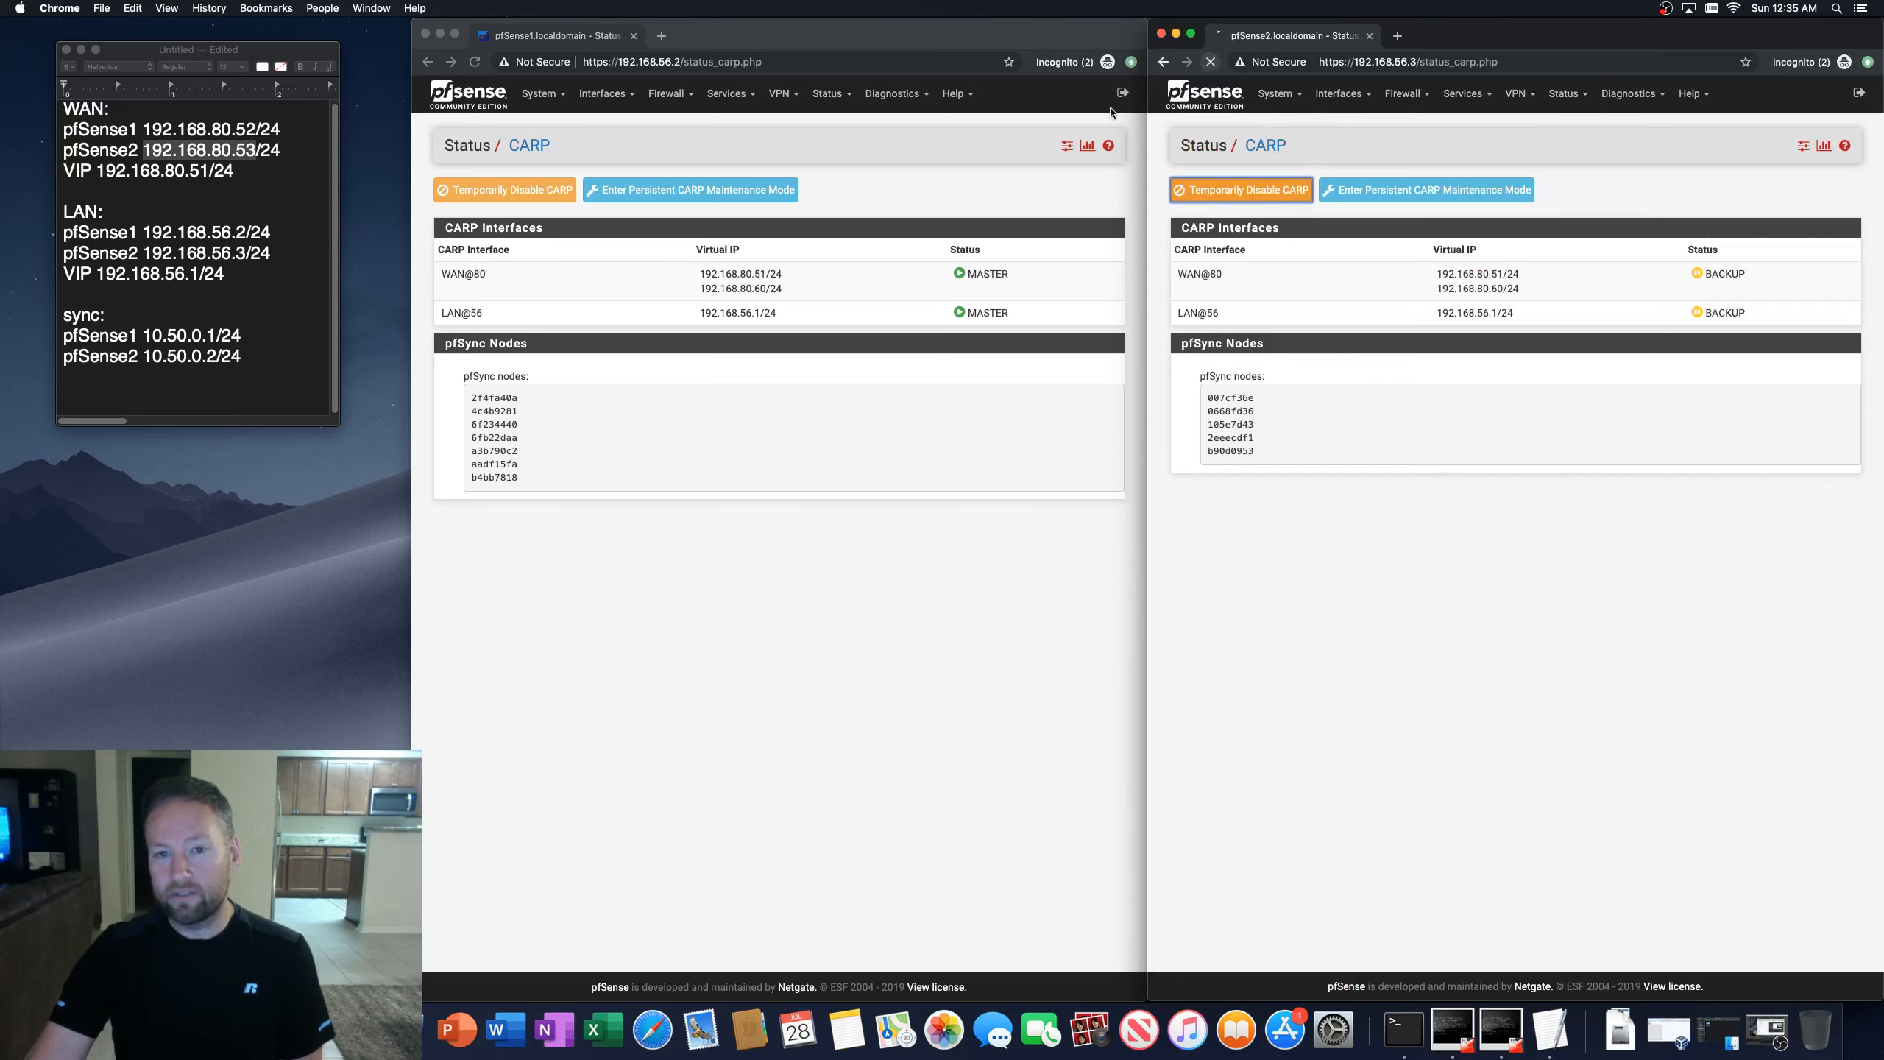
click(475, 63)
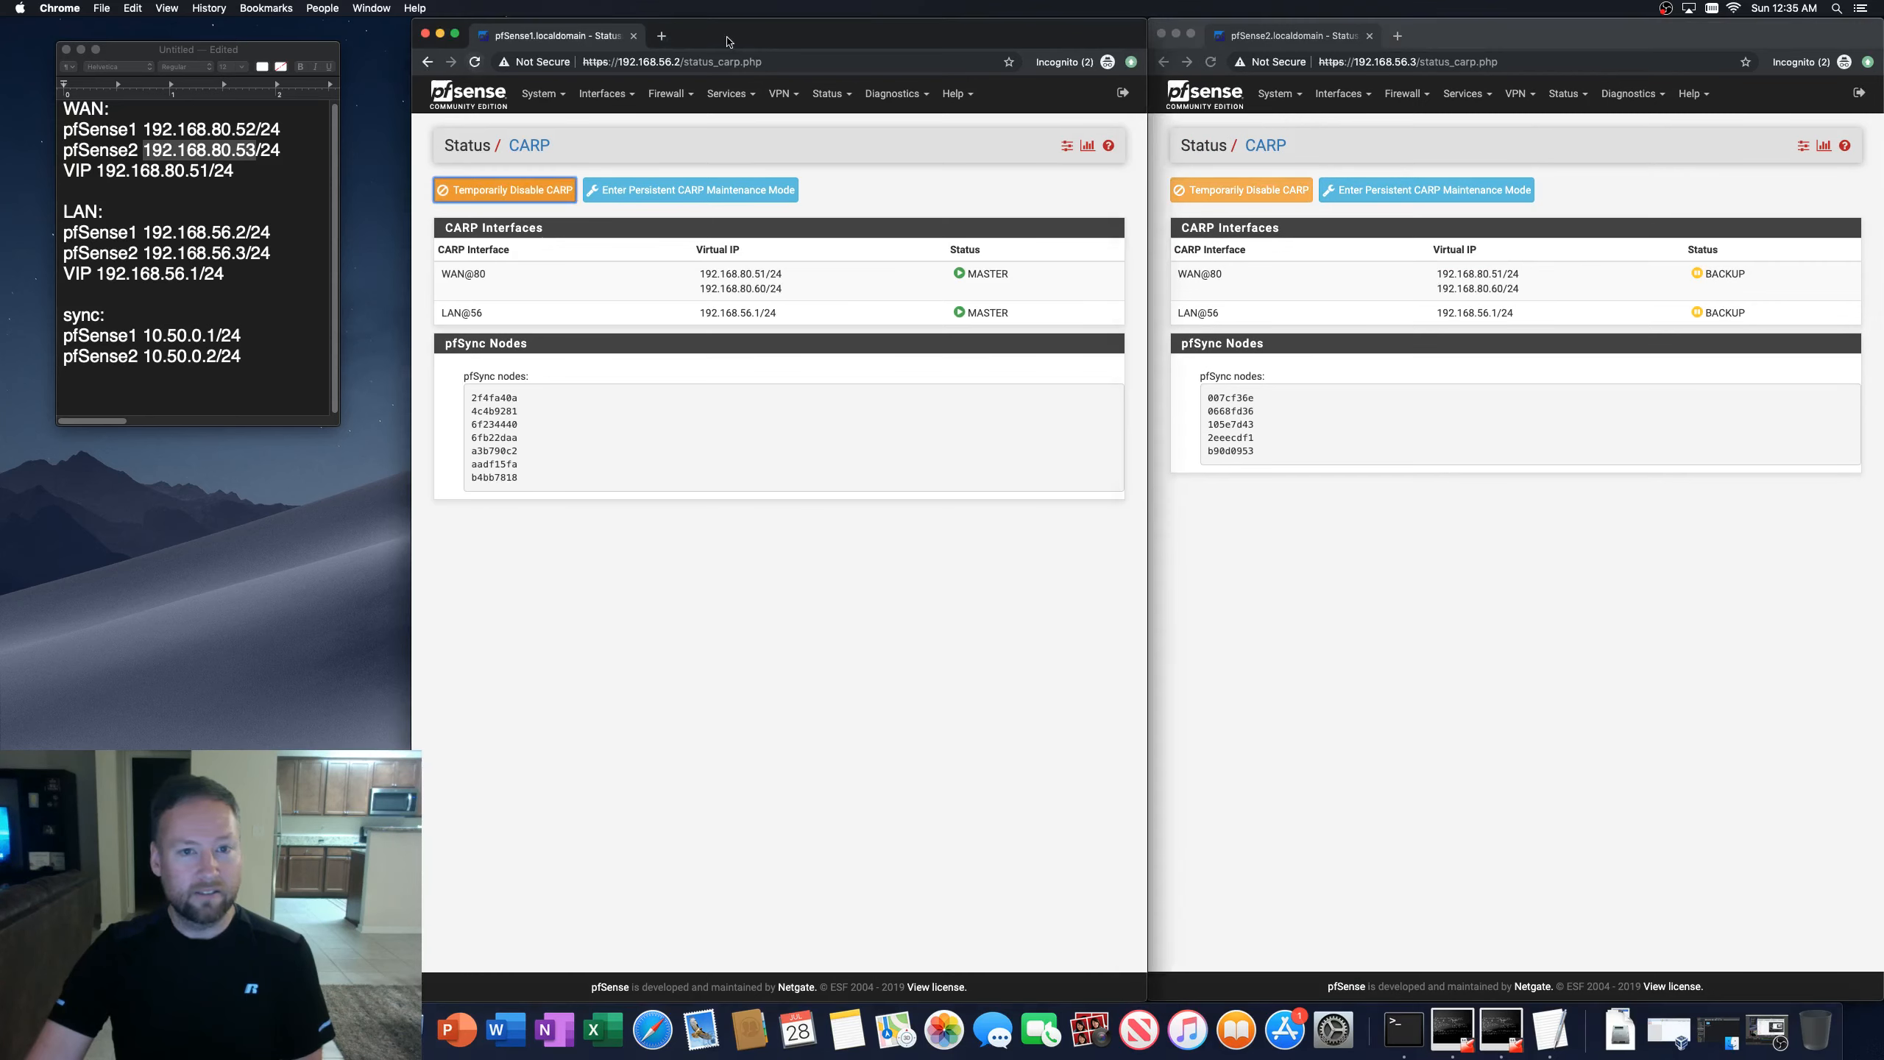
click(1669, 740)
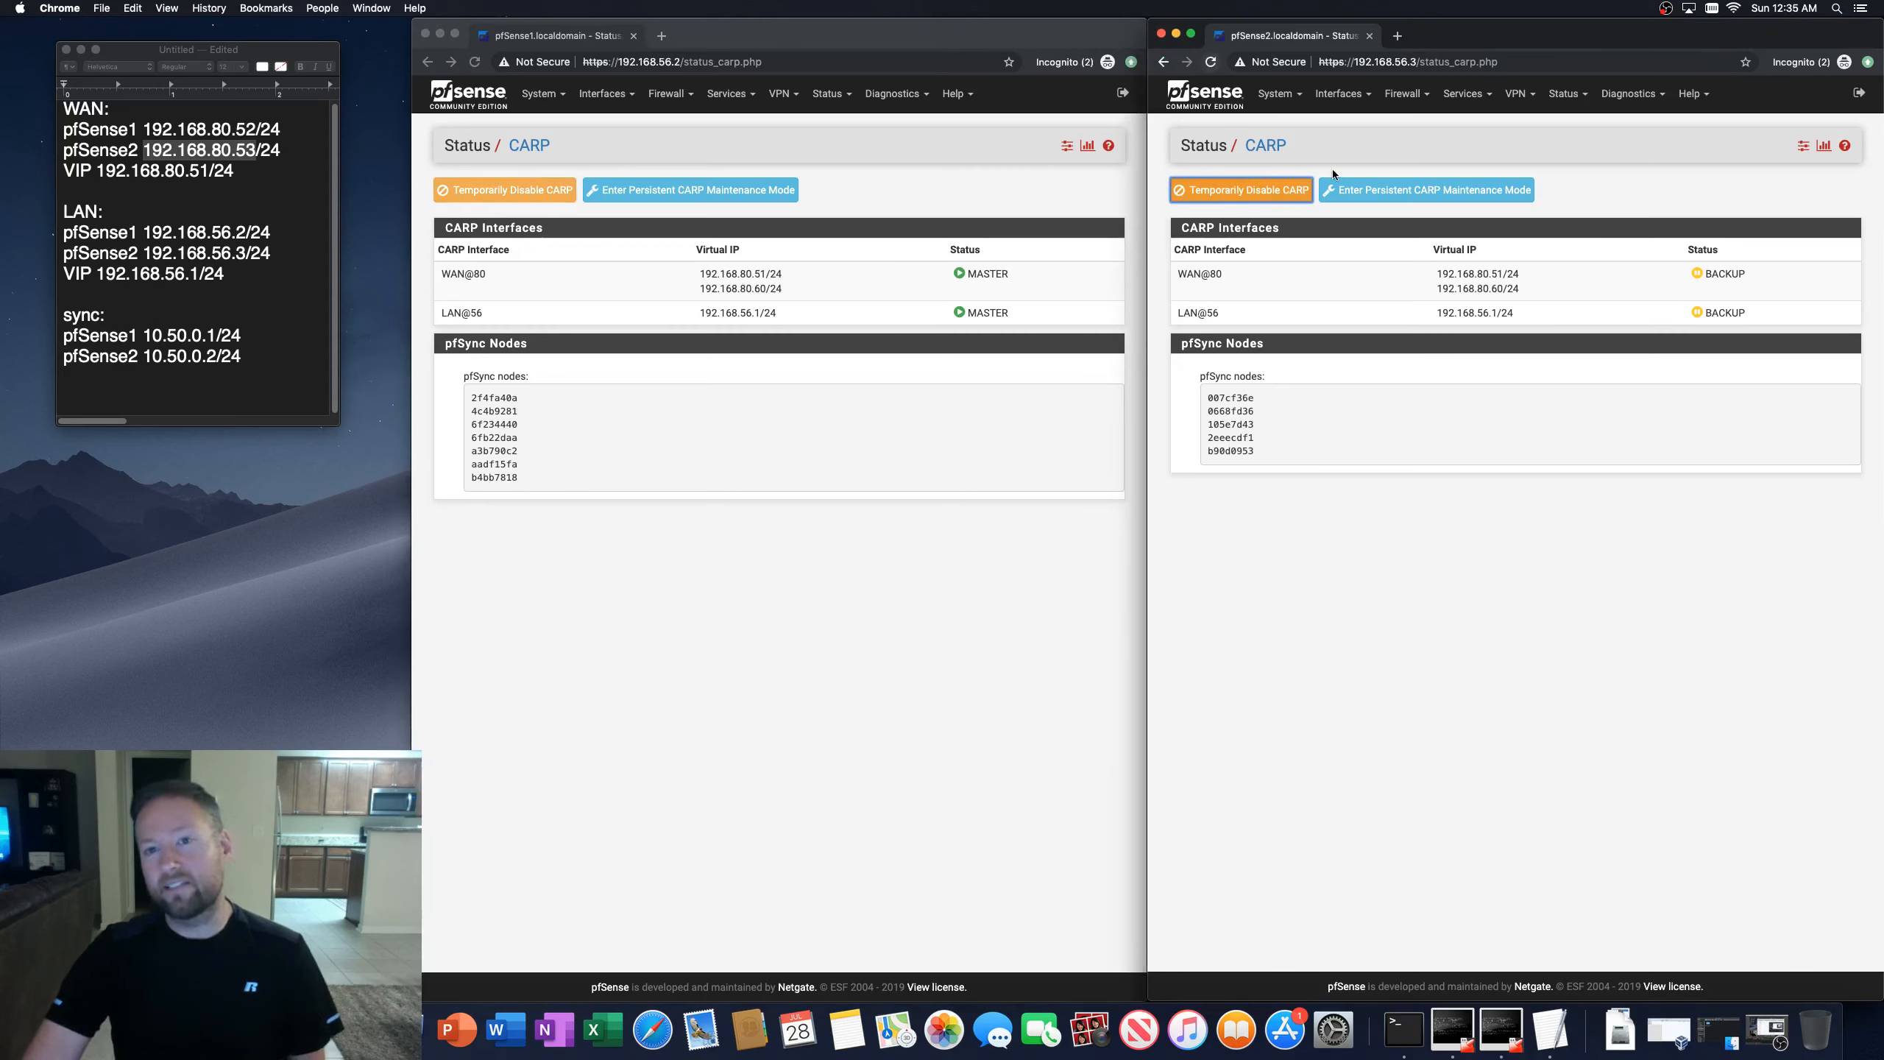
click(1612, 589)
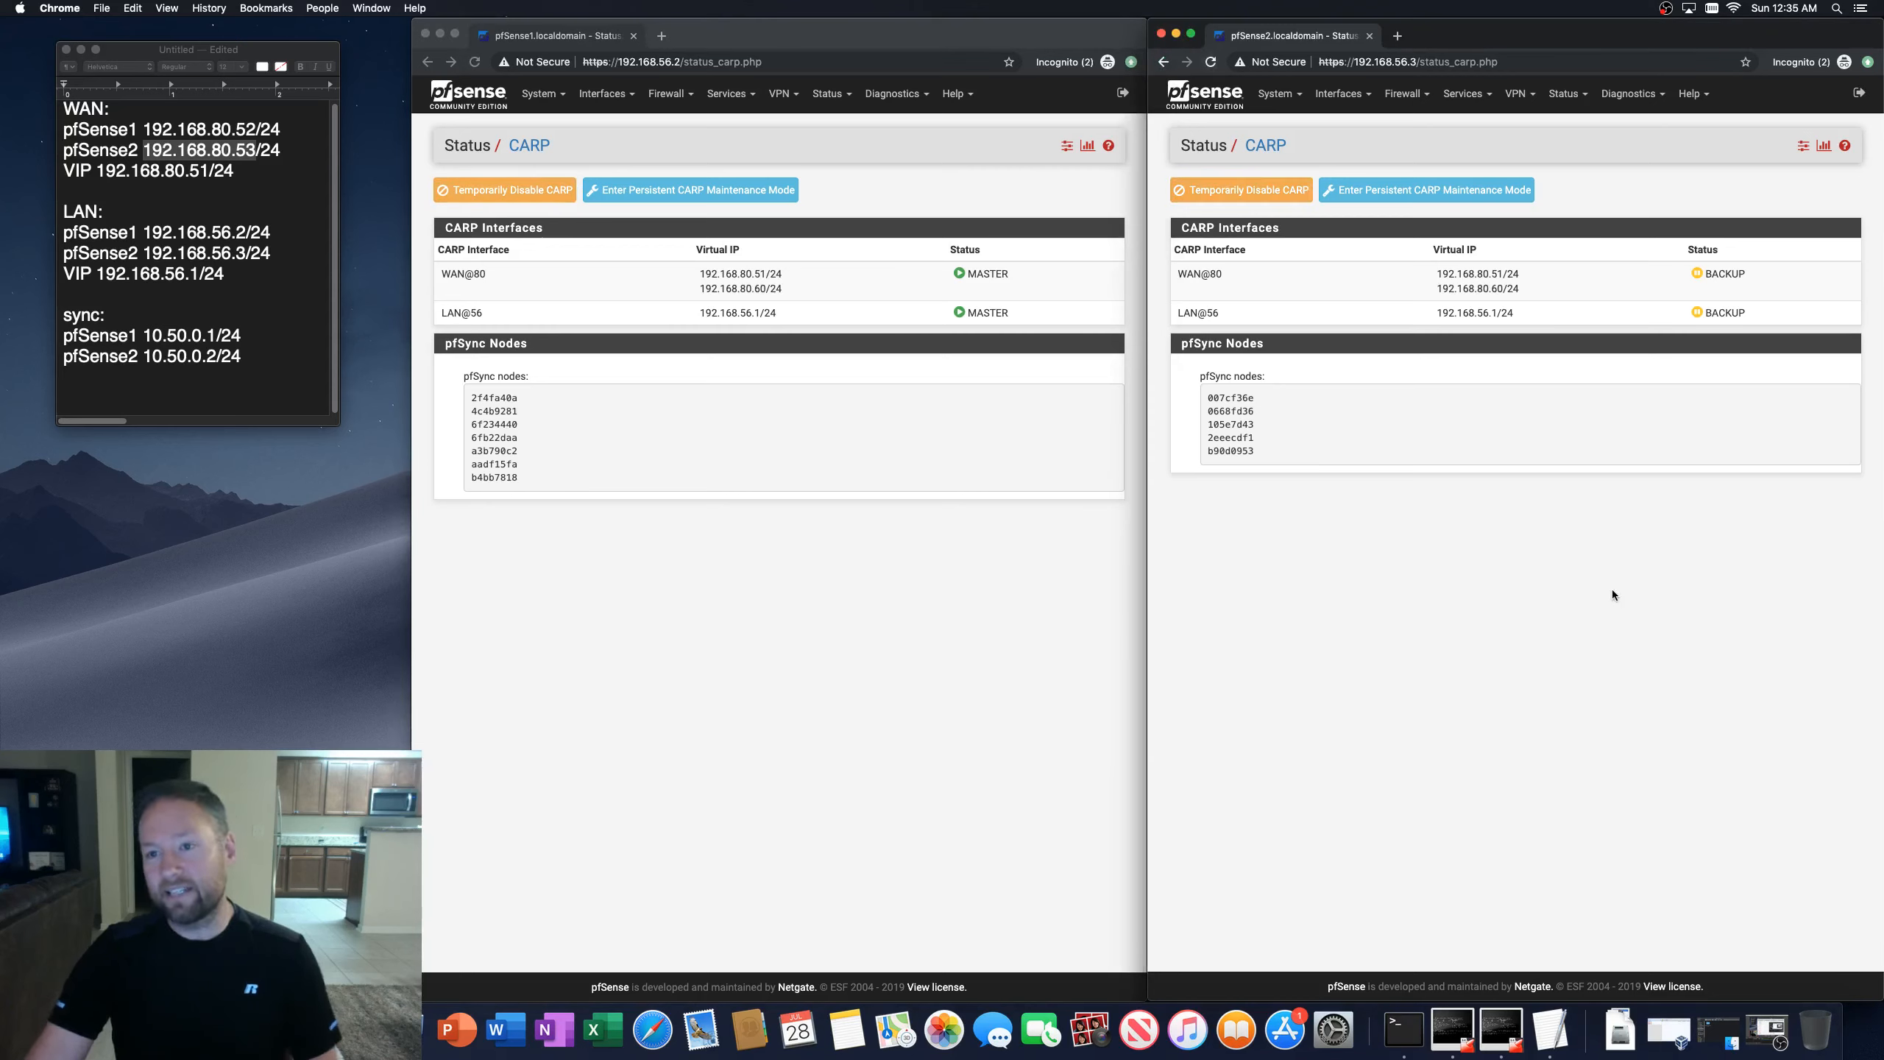
Step: Open the second firewall's WAN CARP virtual IP settings to check its advertising skew
click(1370, 96)
click(1402, 95)
click(1411, 240)
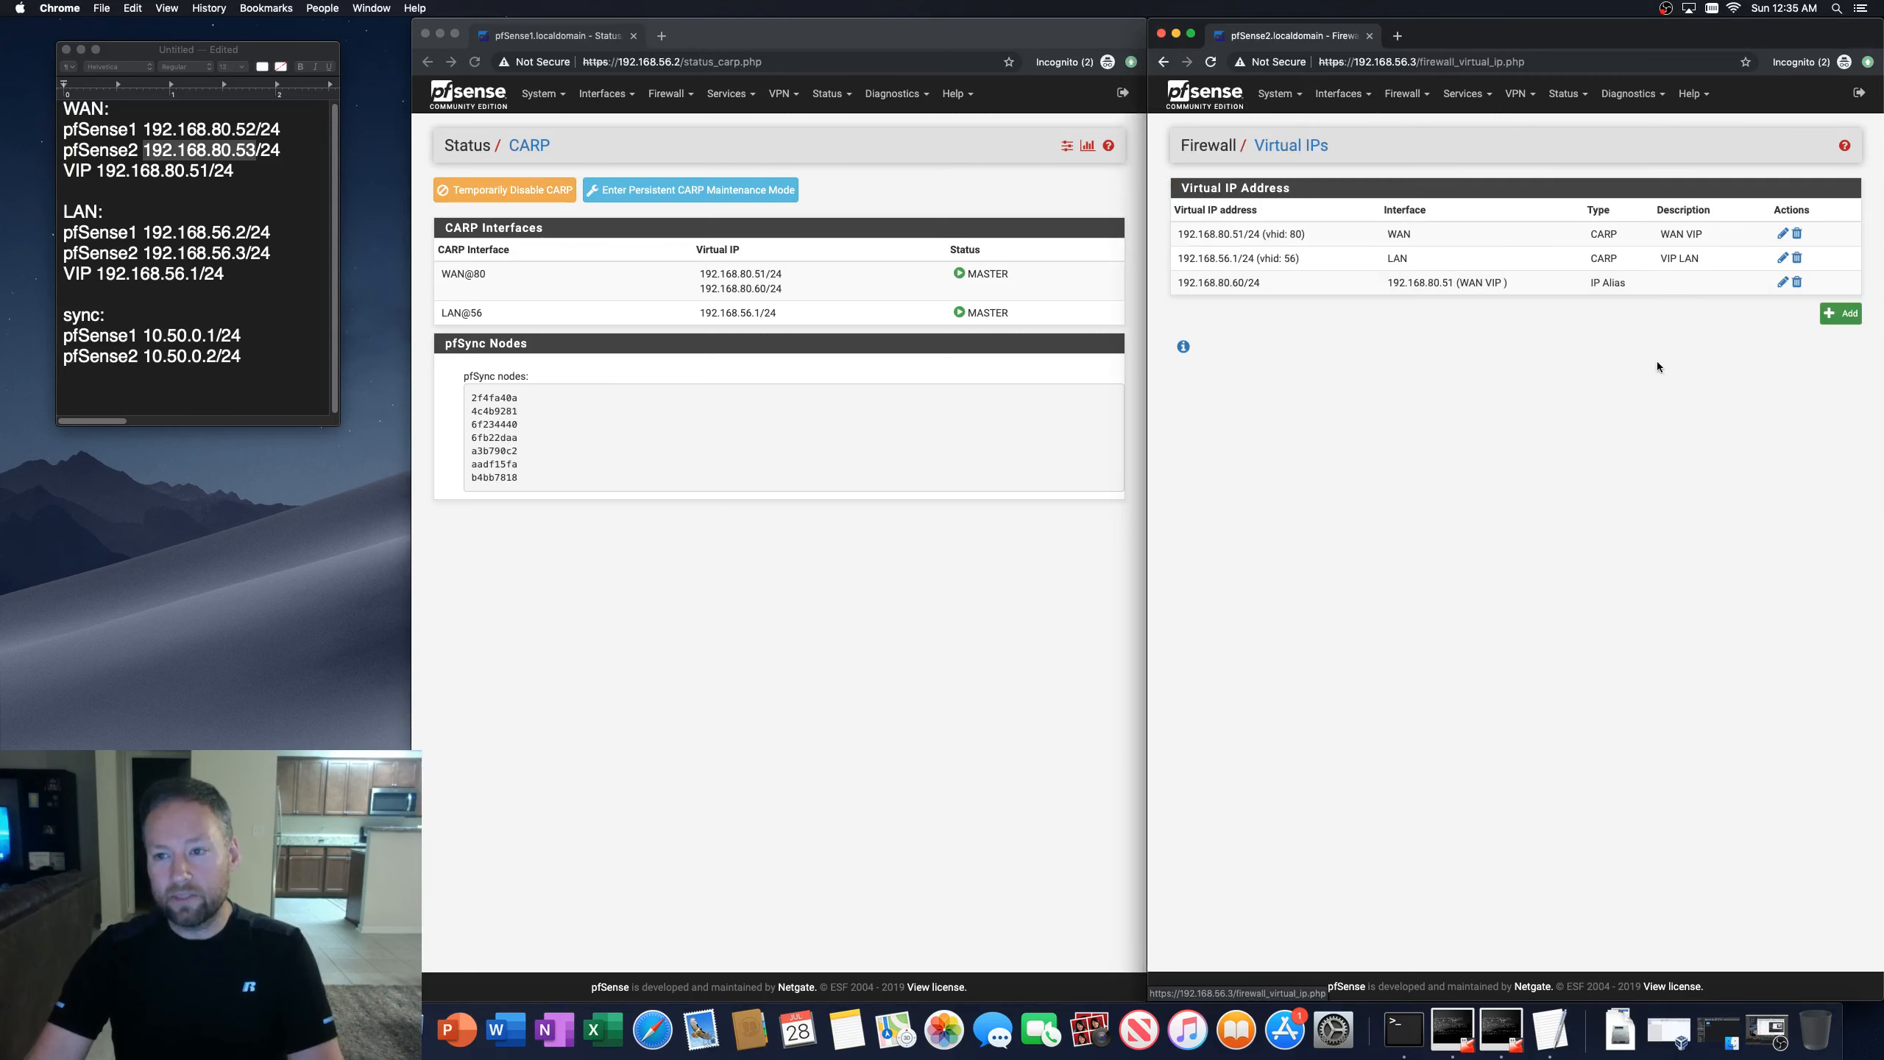
click(1781, 234)
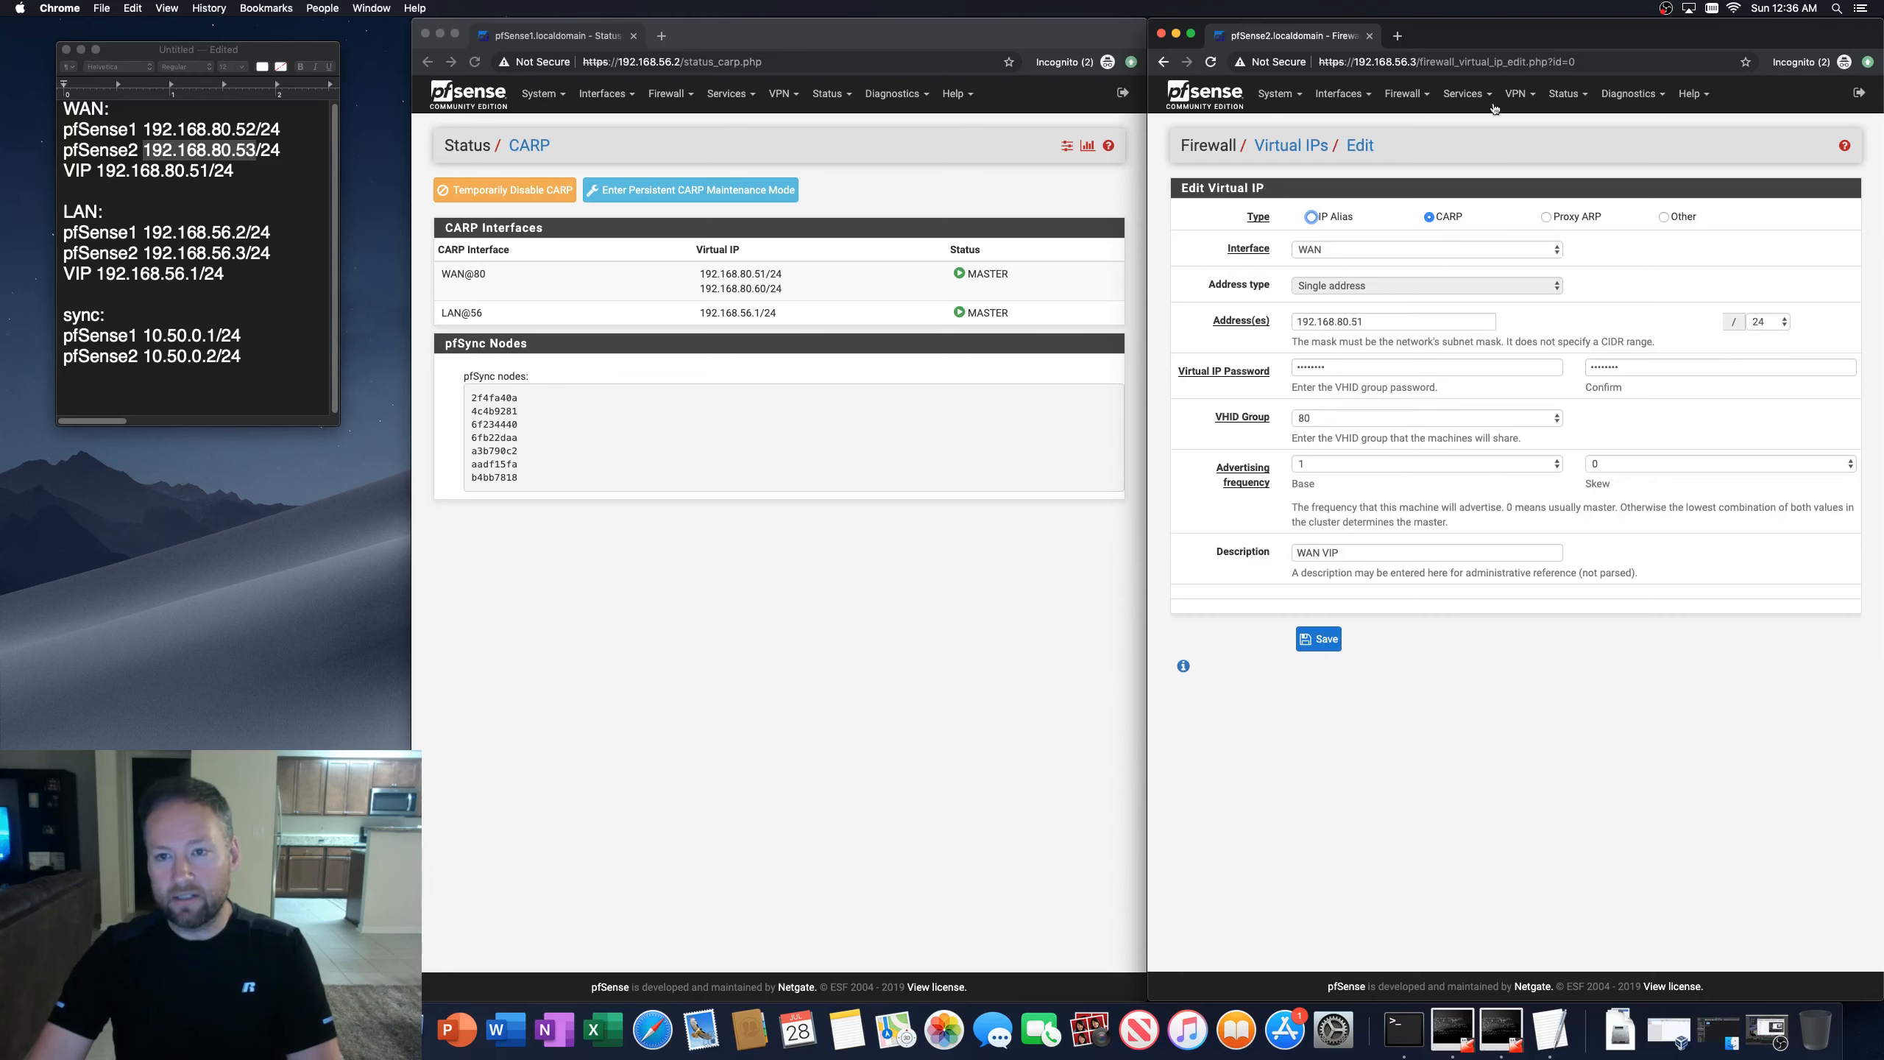
Step: Reload and scroll through the second firewall's general system log to examine recent CARP entries
click(1569, 94)
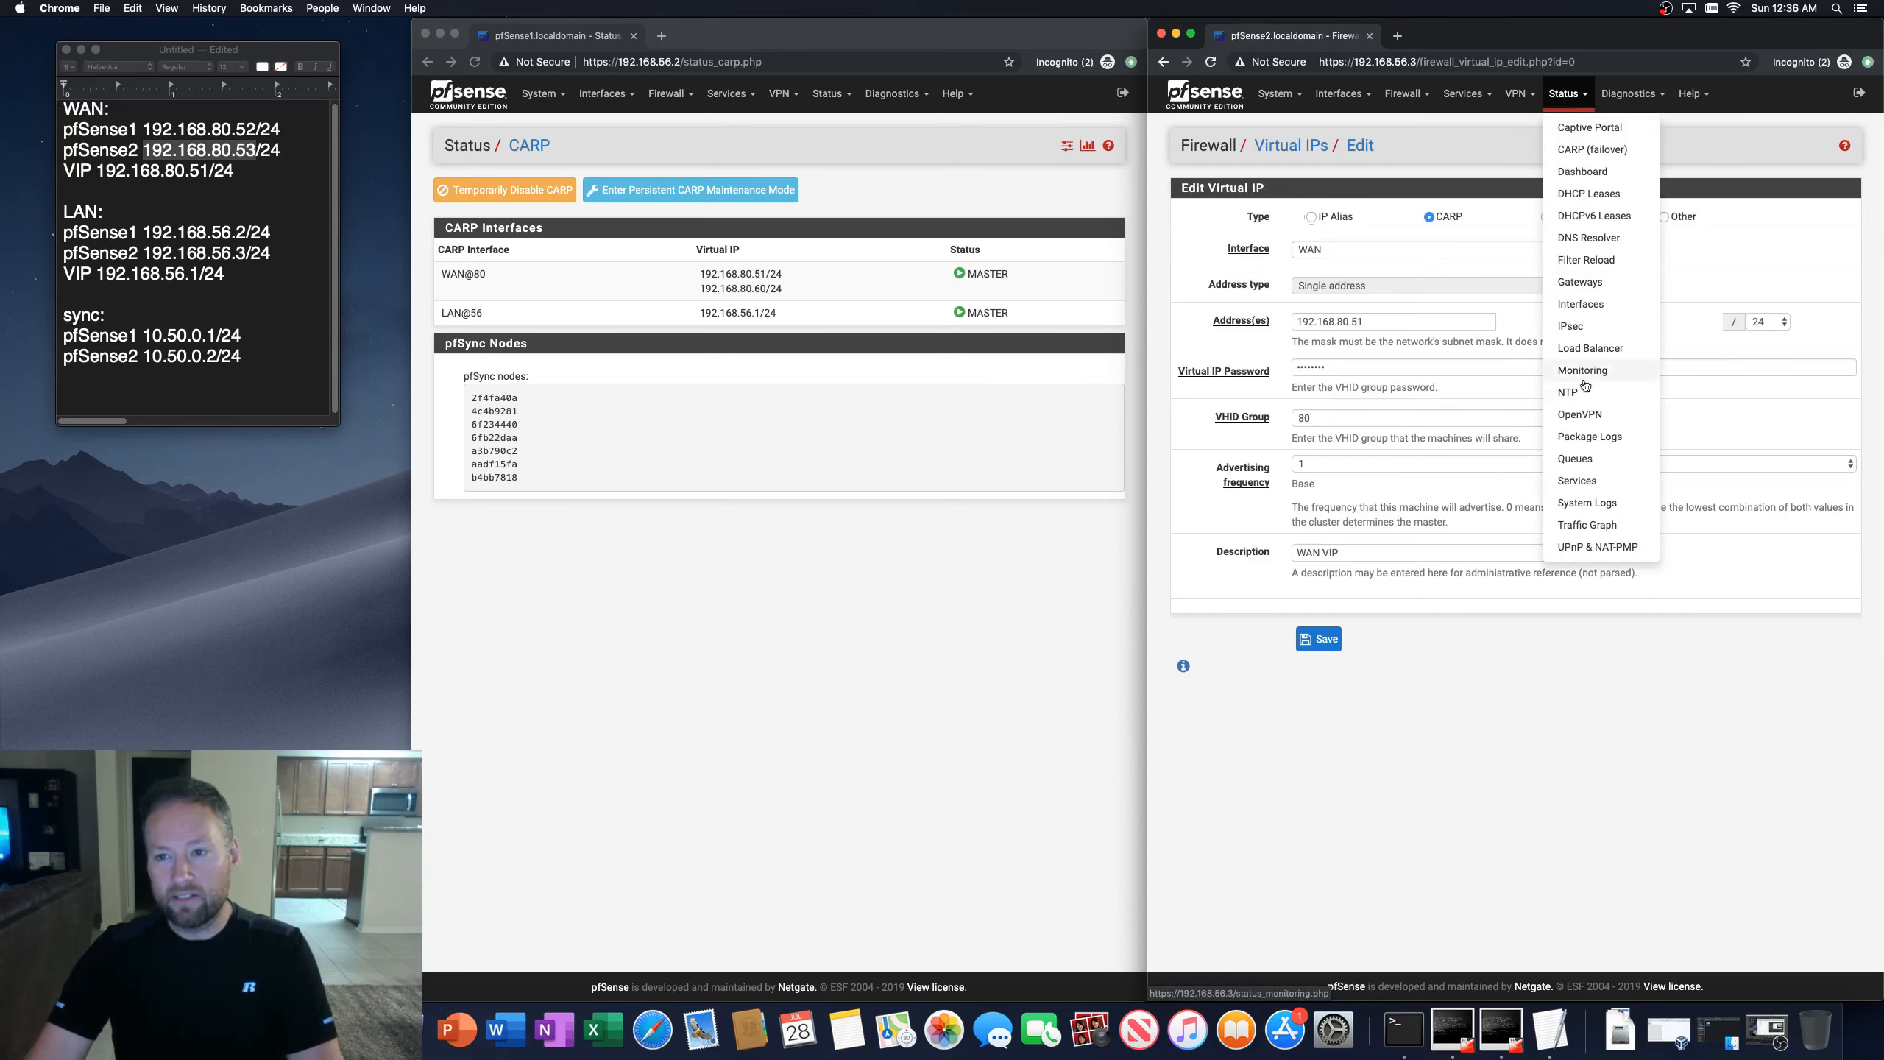
click(1587, 502)
scroll(1373, 727, down, 10)
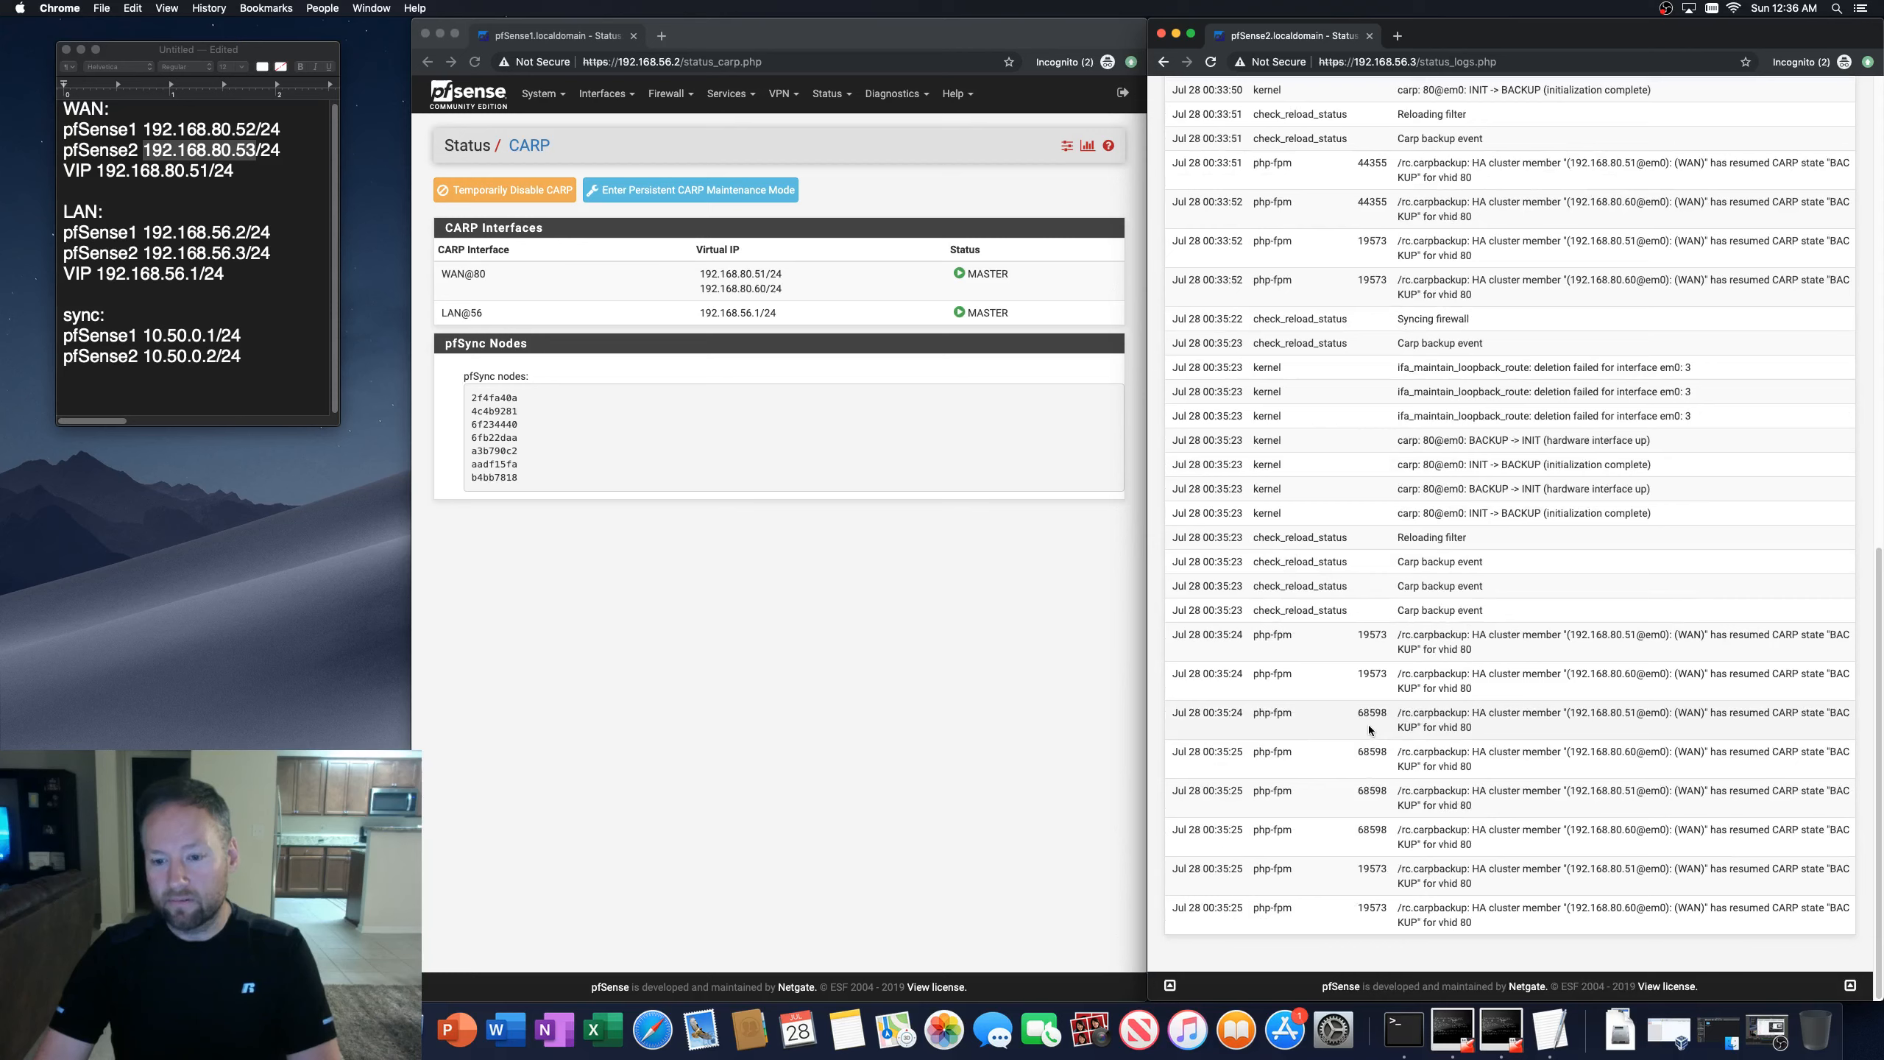
click(1211, 63)
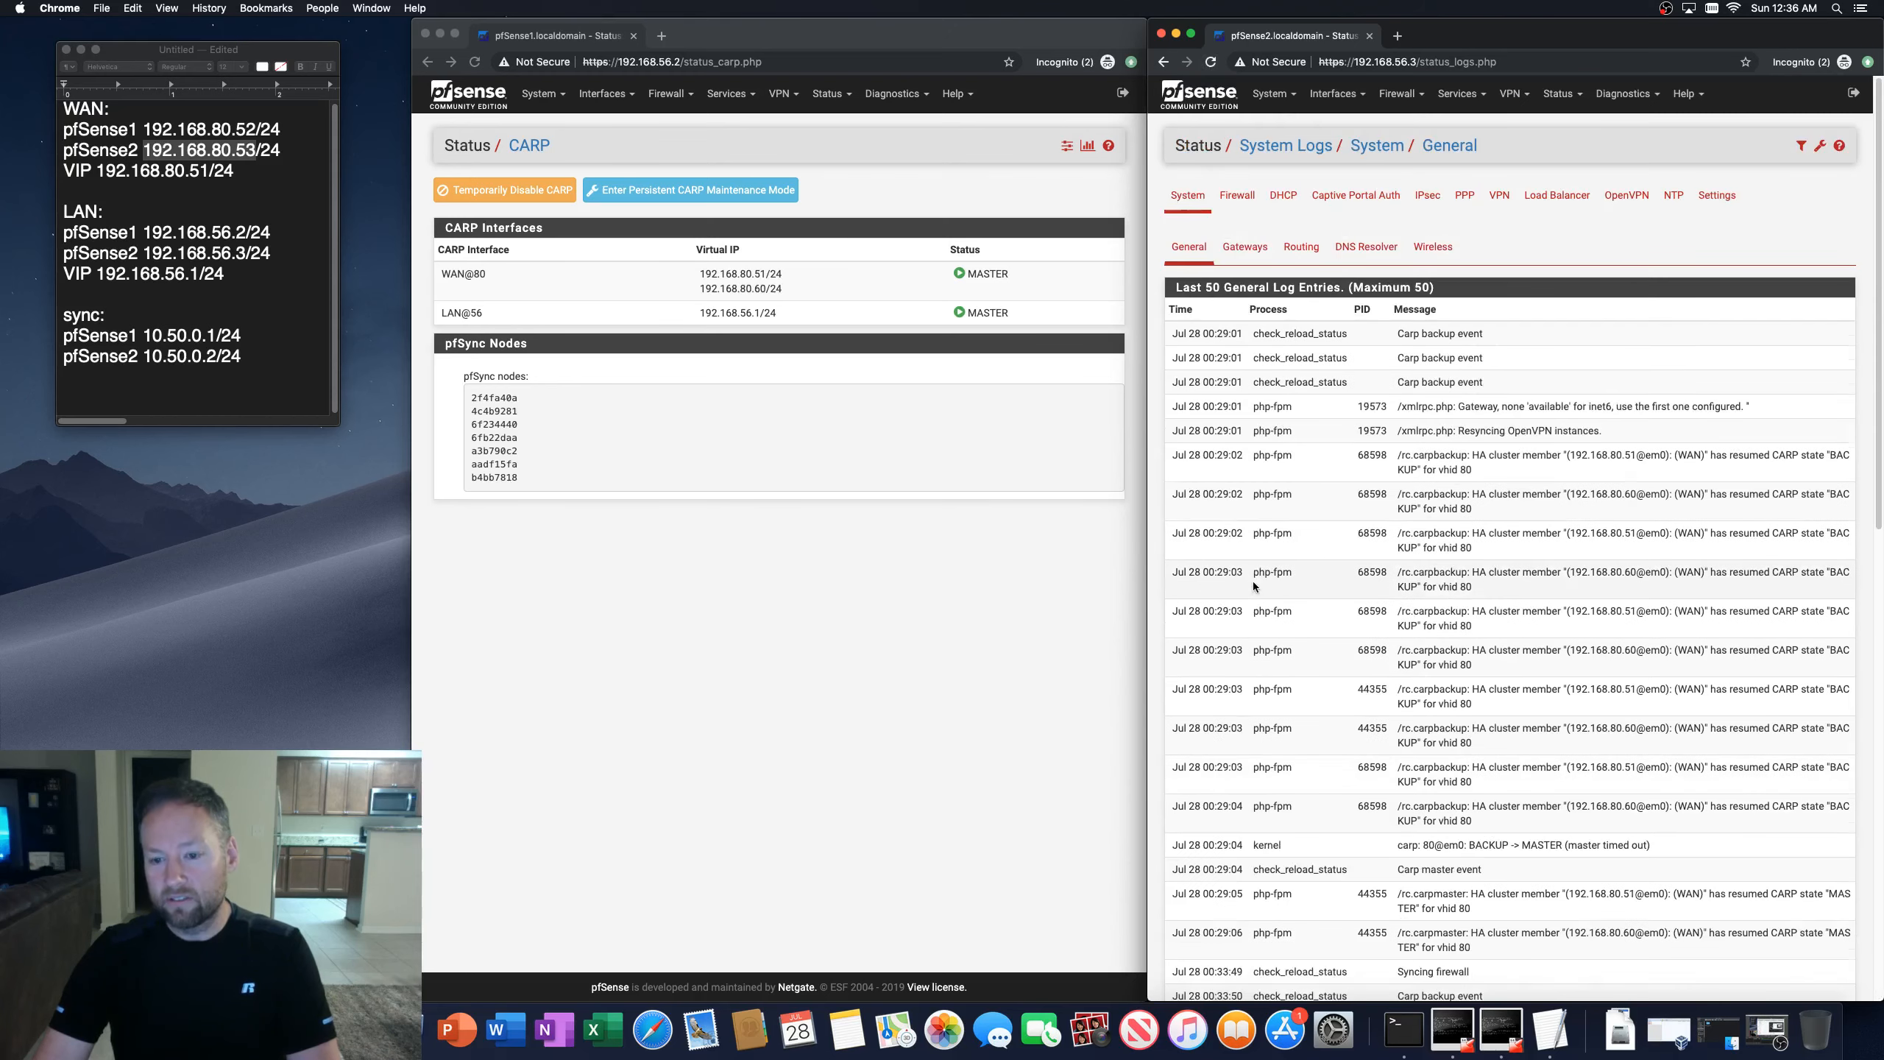
scroll(1254, 586, down, 15)
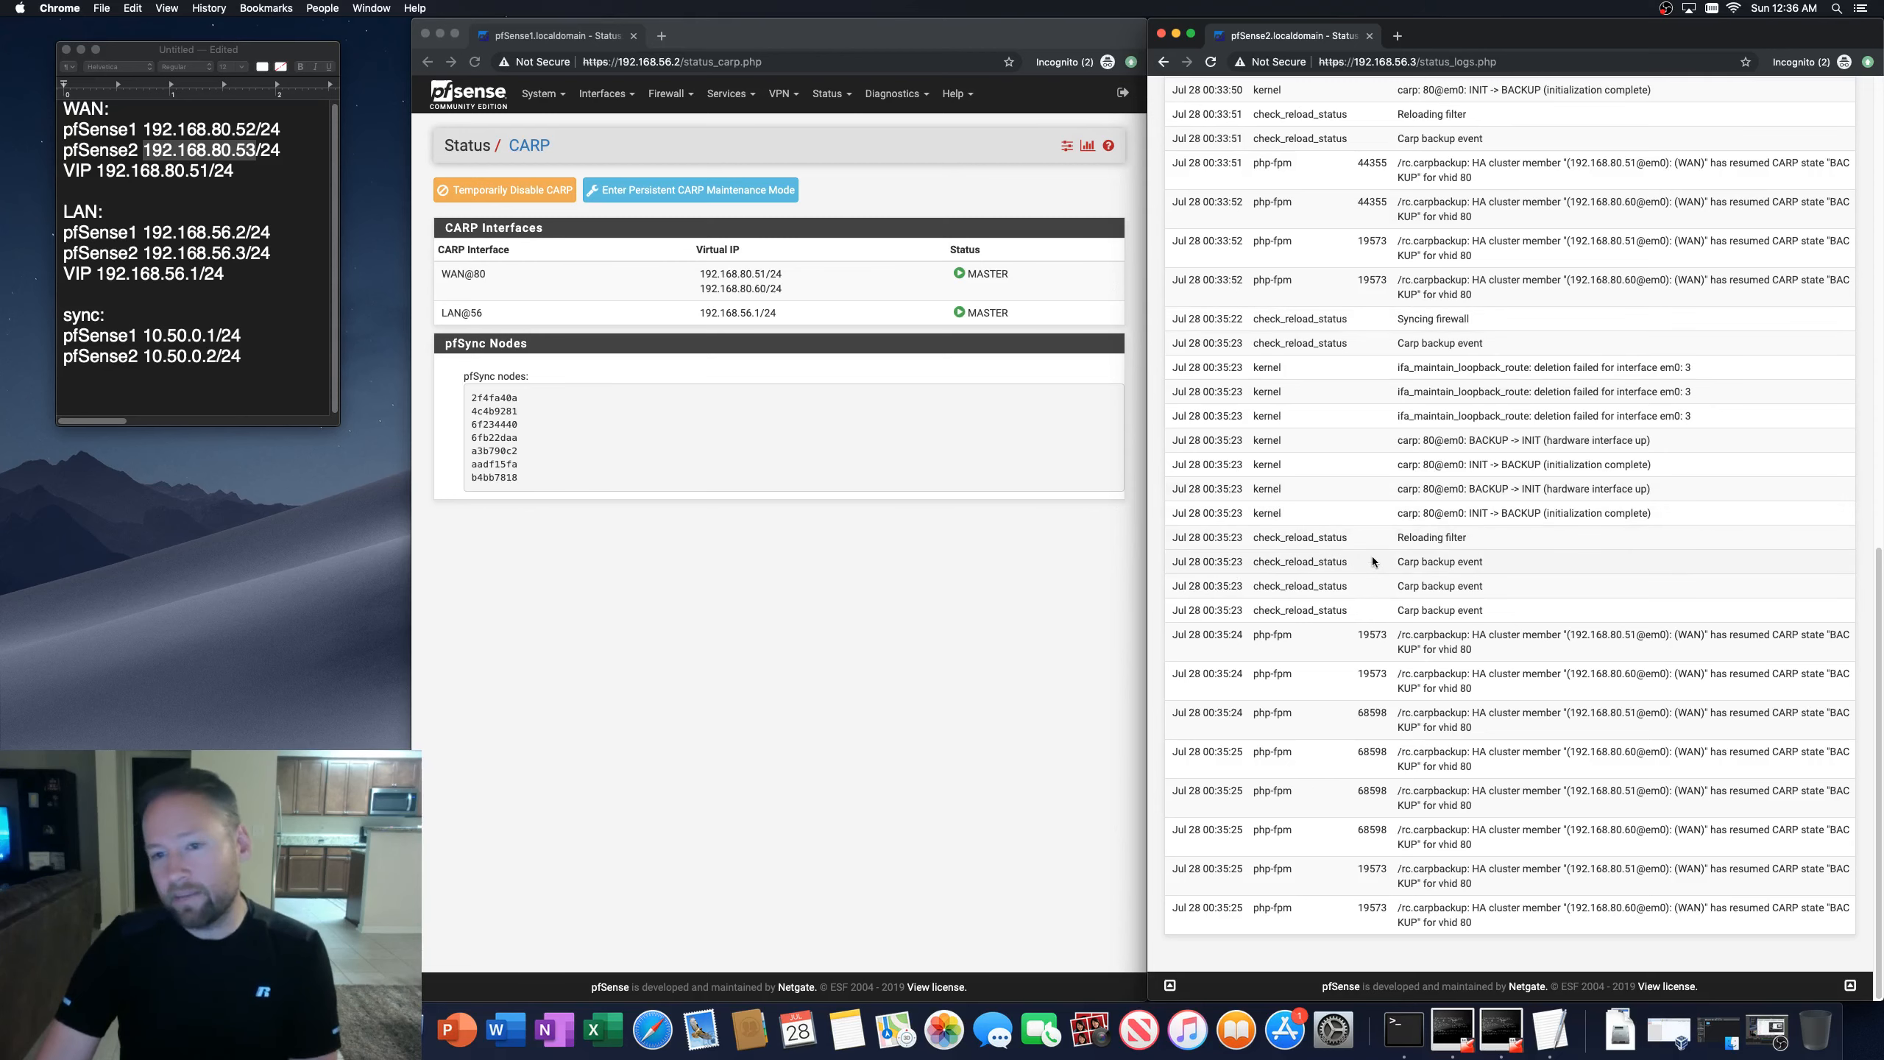
scroll(1369, 556, up, 15)
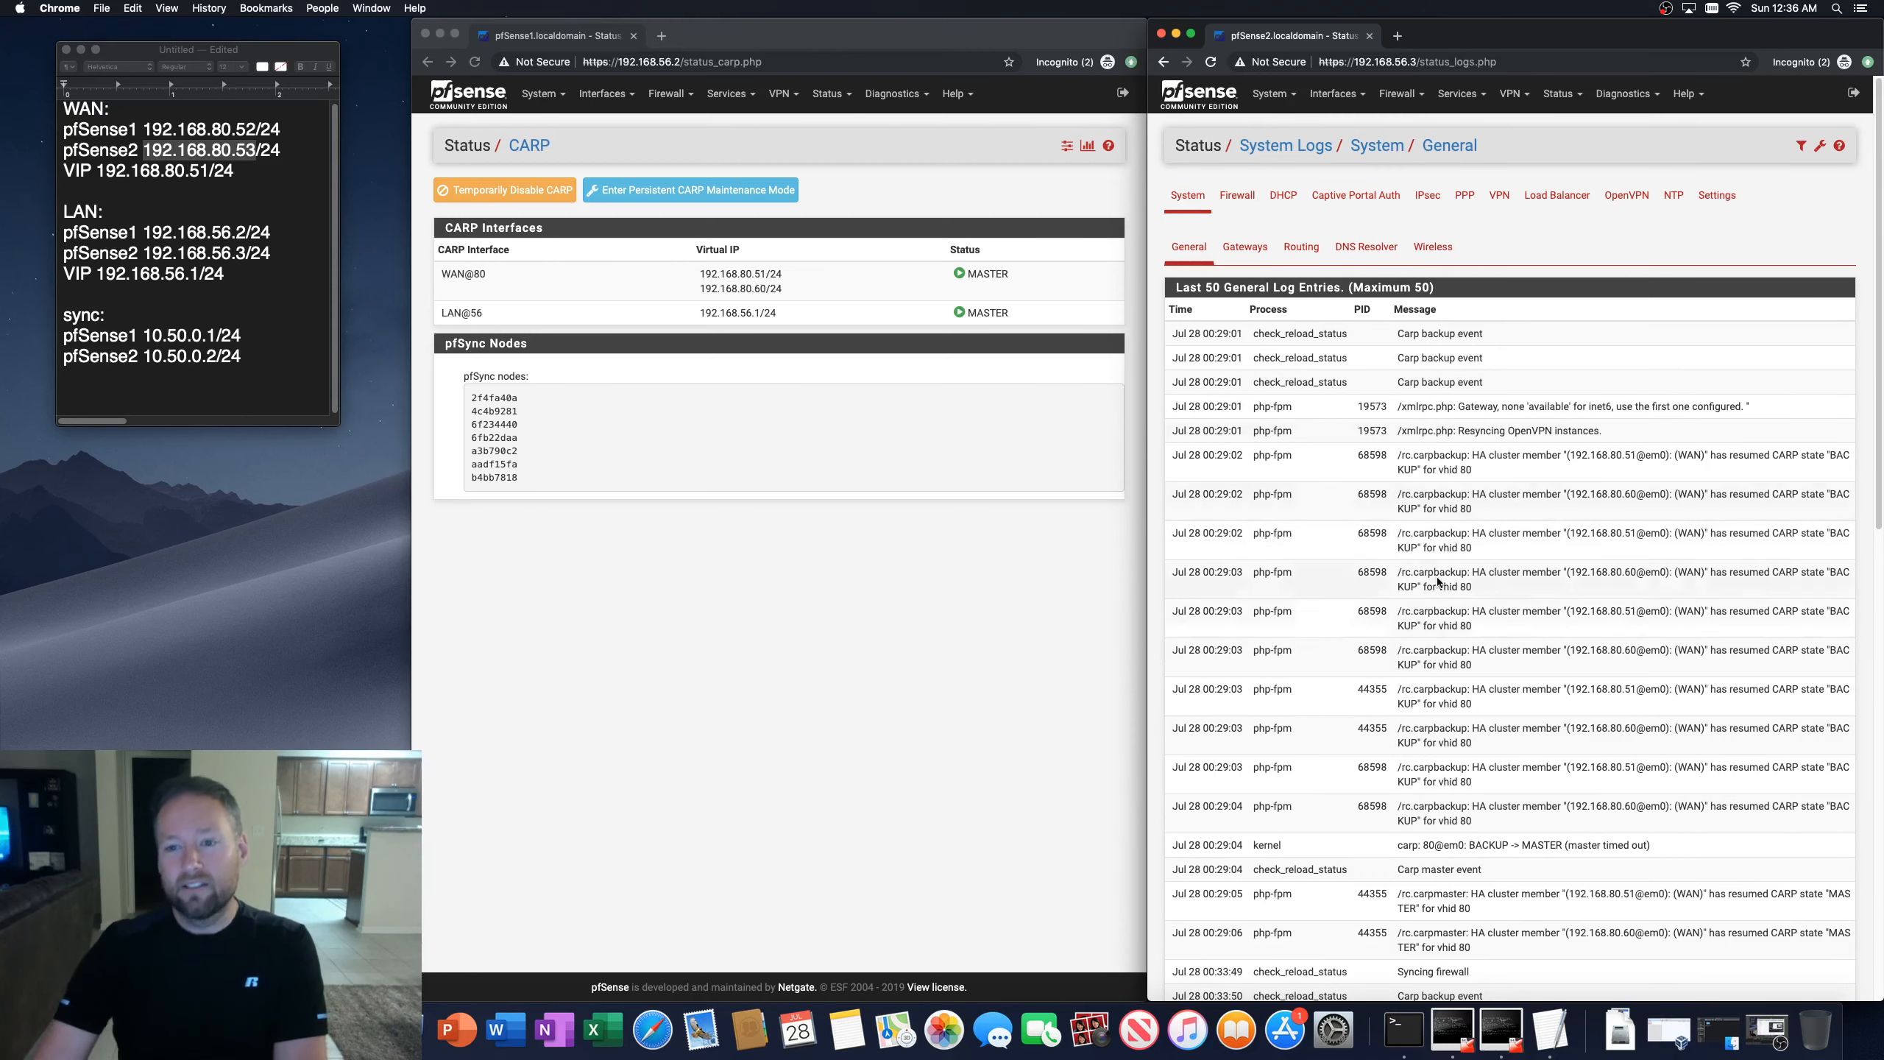
scroll(1376, 598, down, 15)
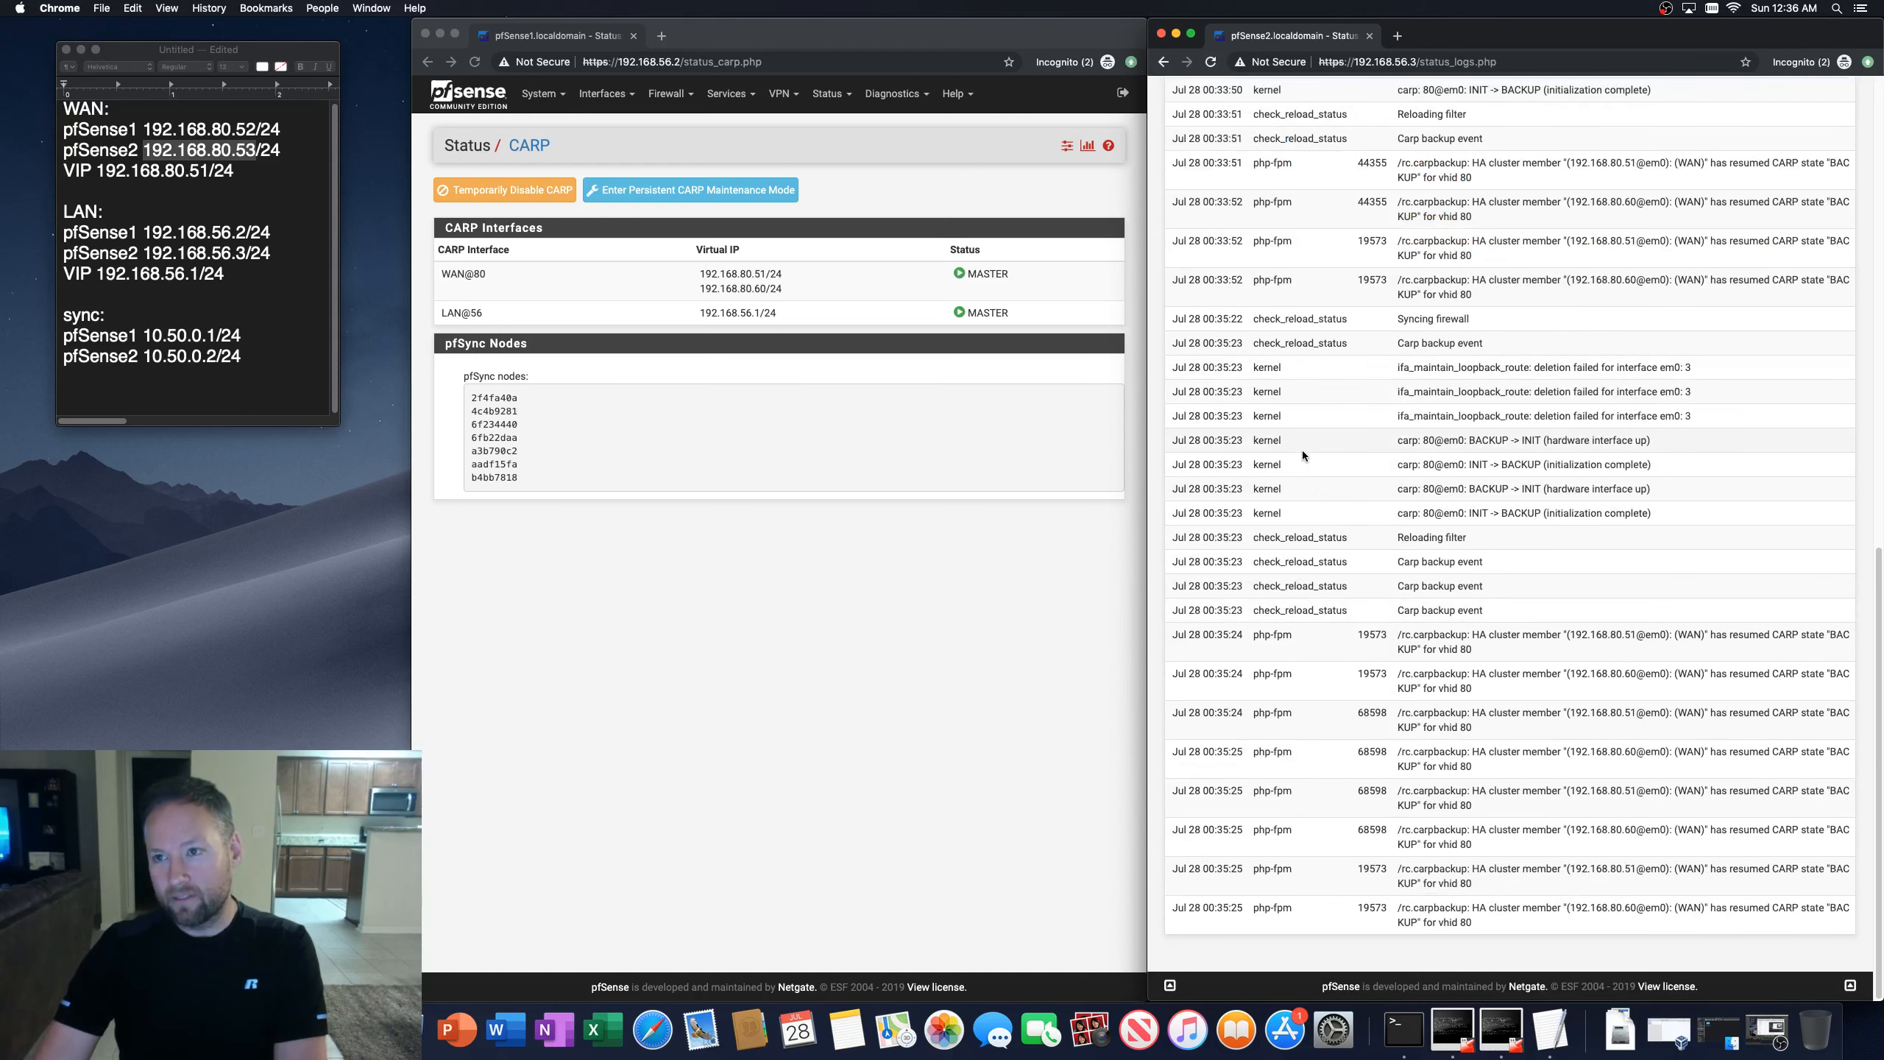
scroll(1310, 454, up, 15)
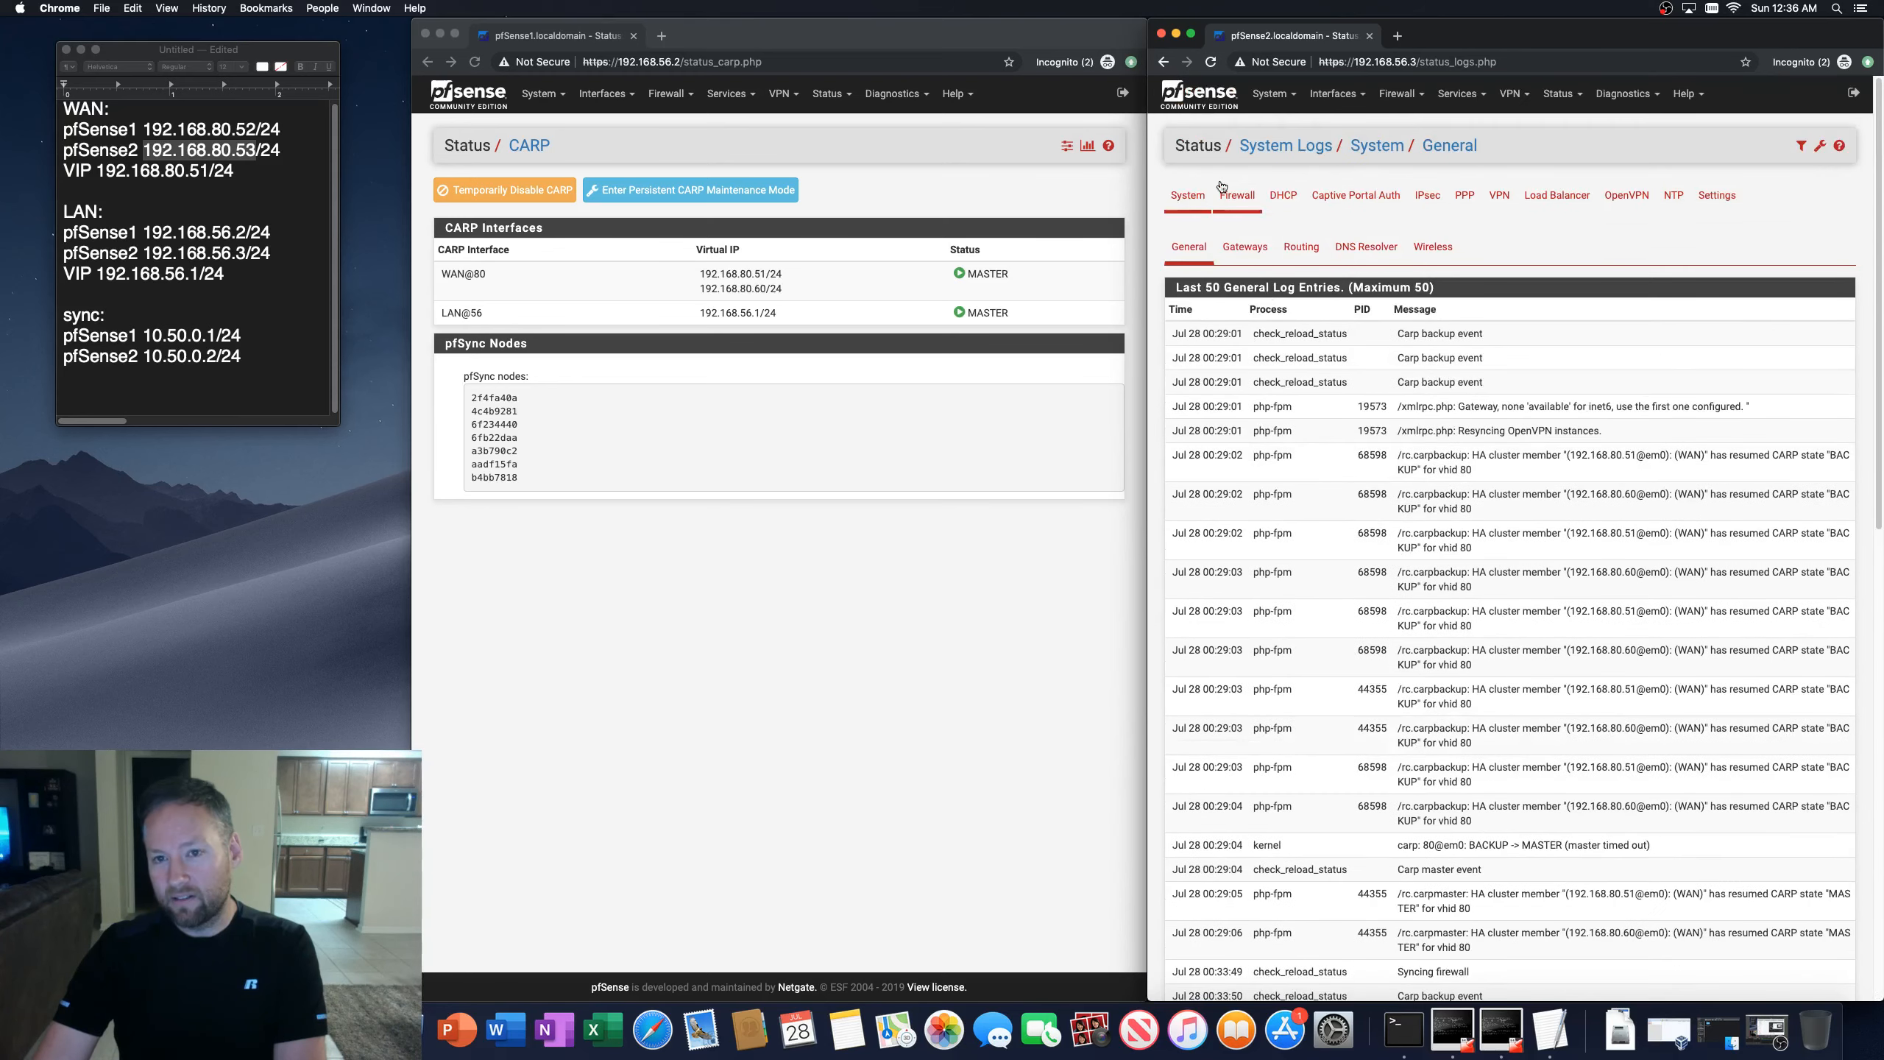
Step: Inspect the second firewall's gateway log, then open and refresh its gateway status page
click(1245, 246)
scroll(1318, 459, down, 10)
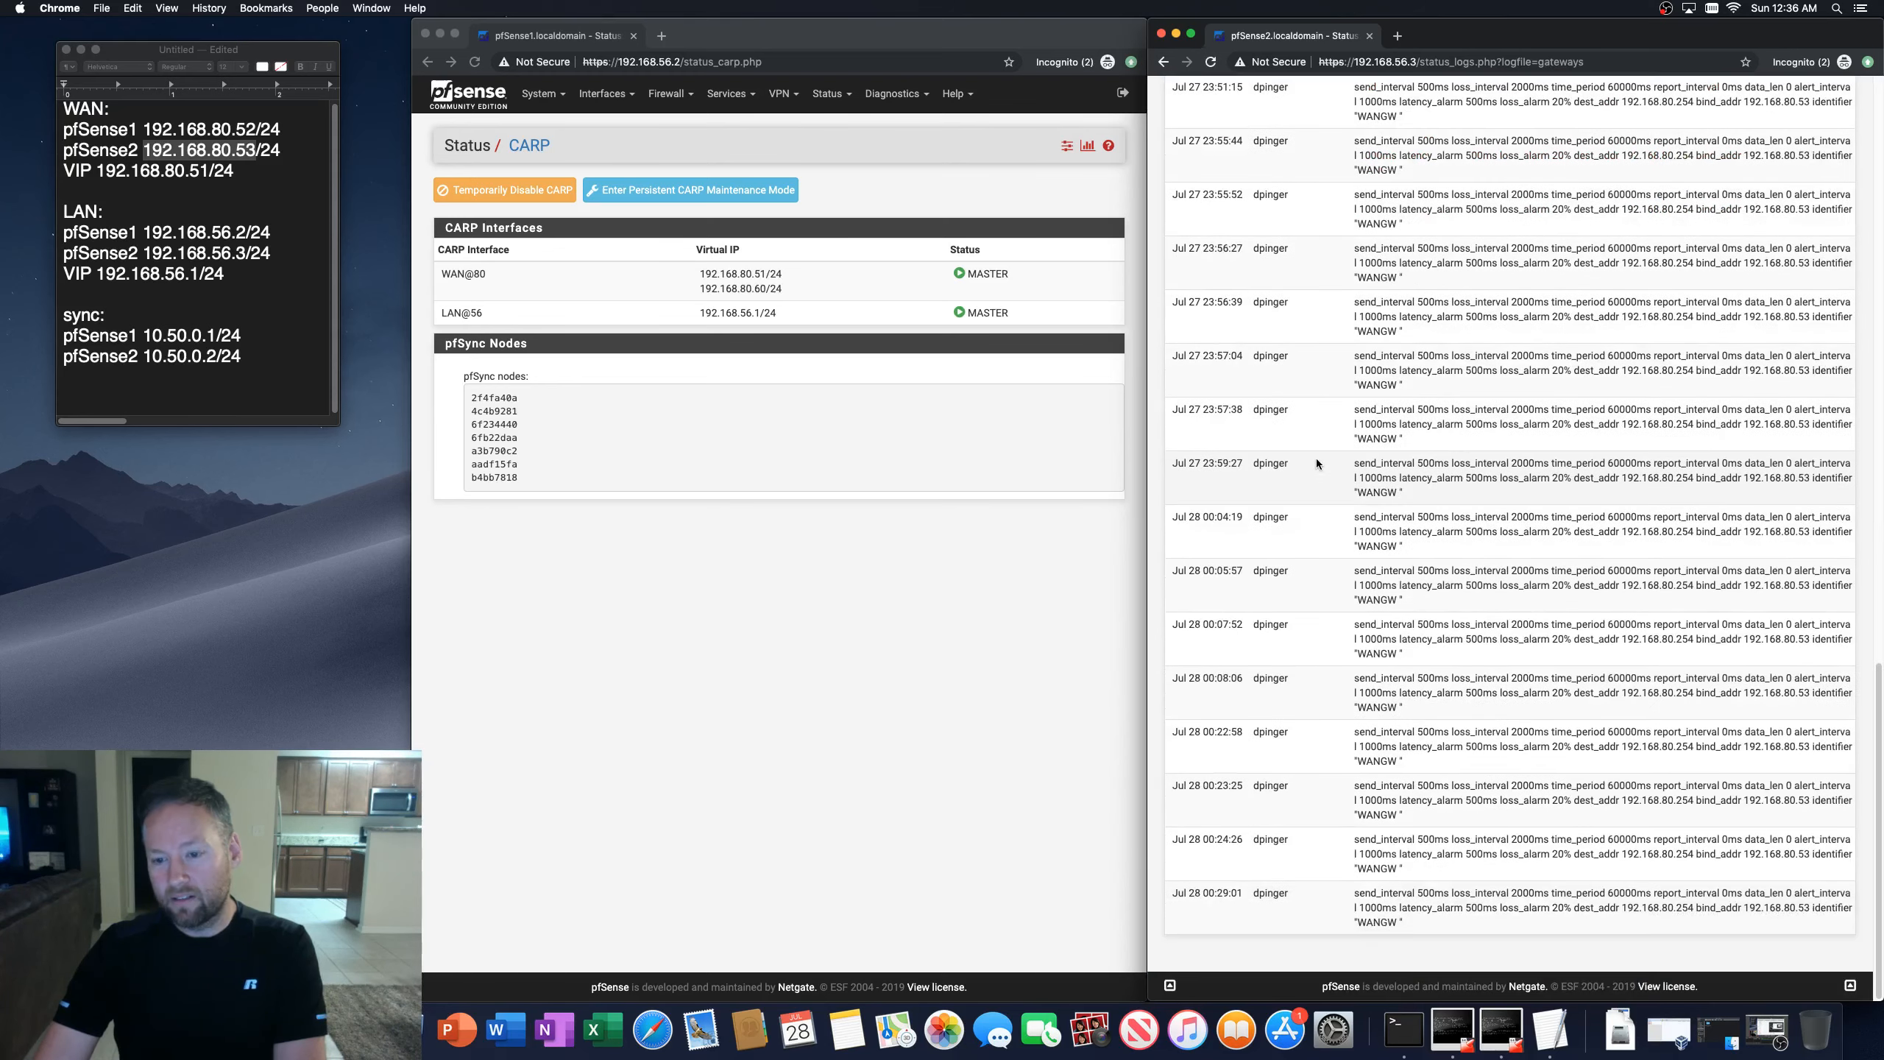
scroll(1318, 460, up, 15)
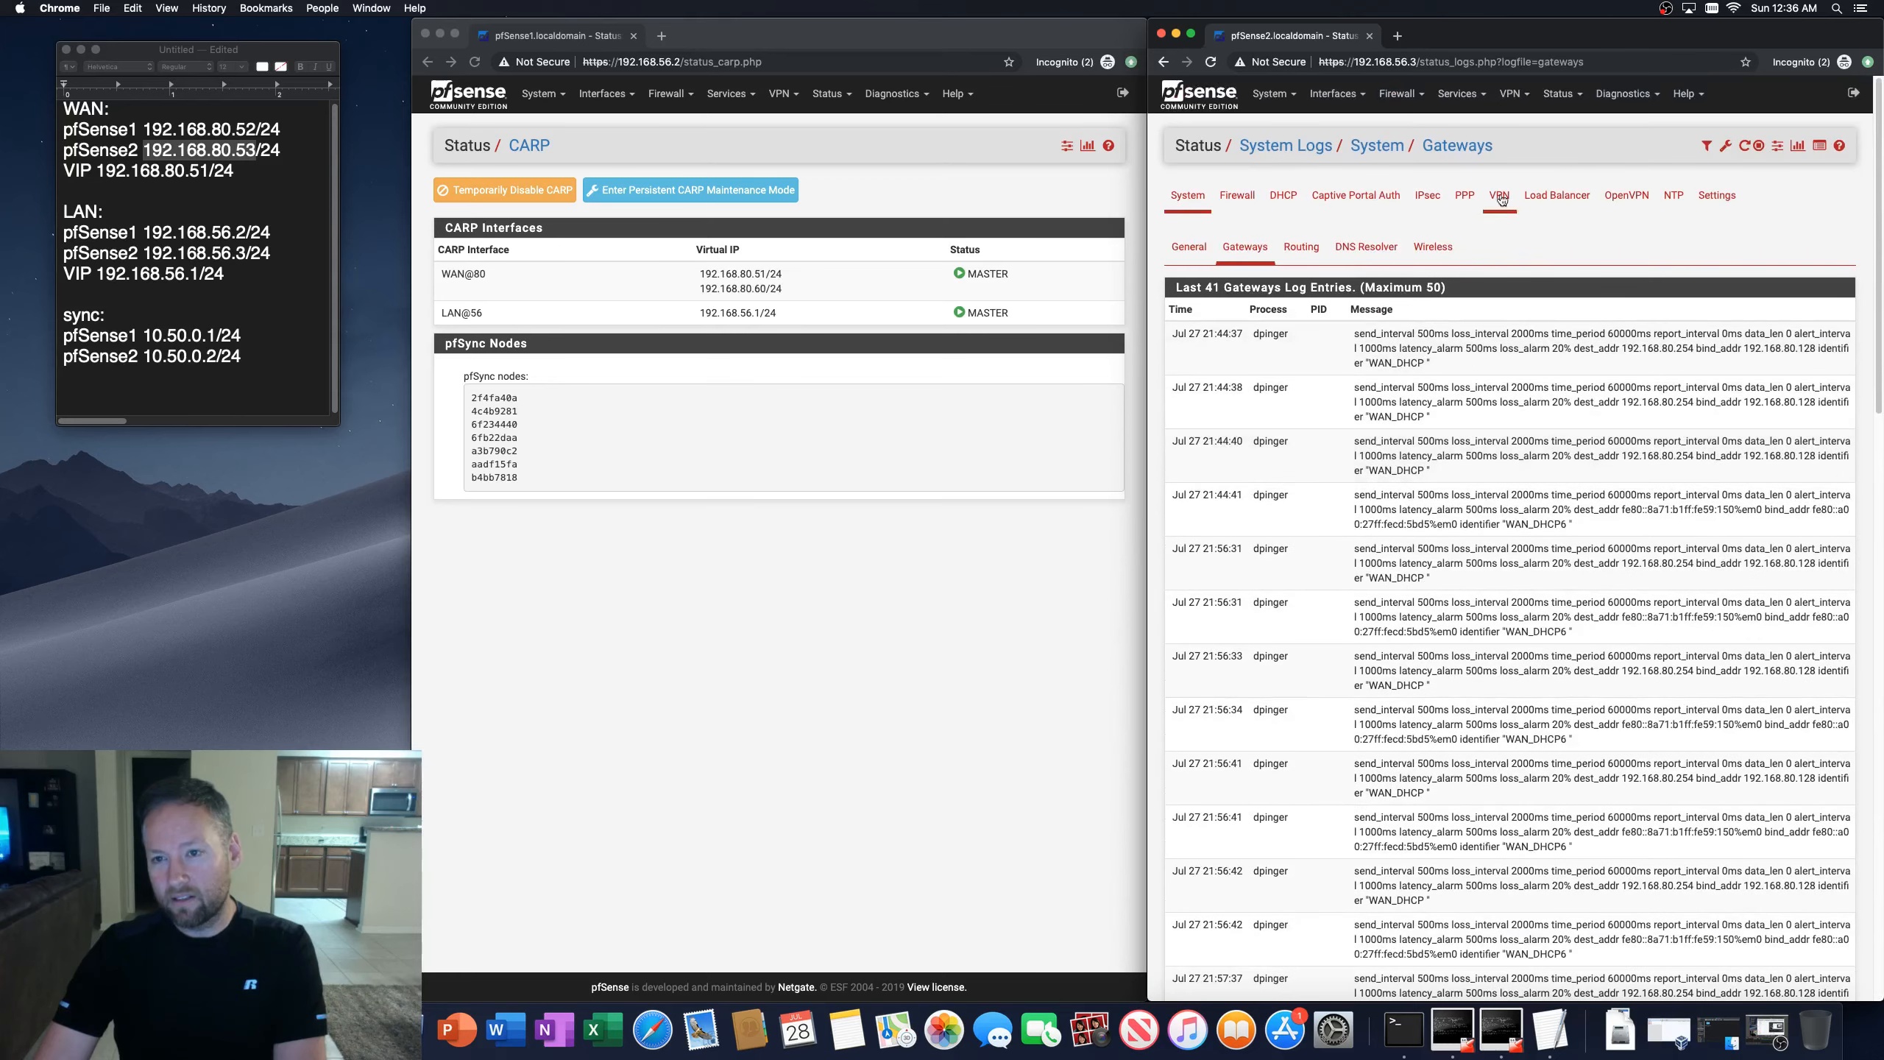
click(1561, 93)
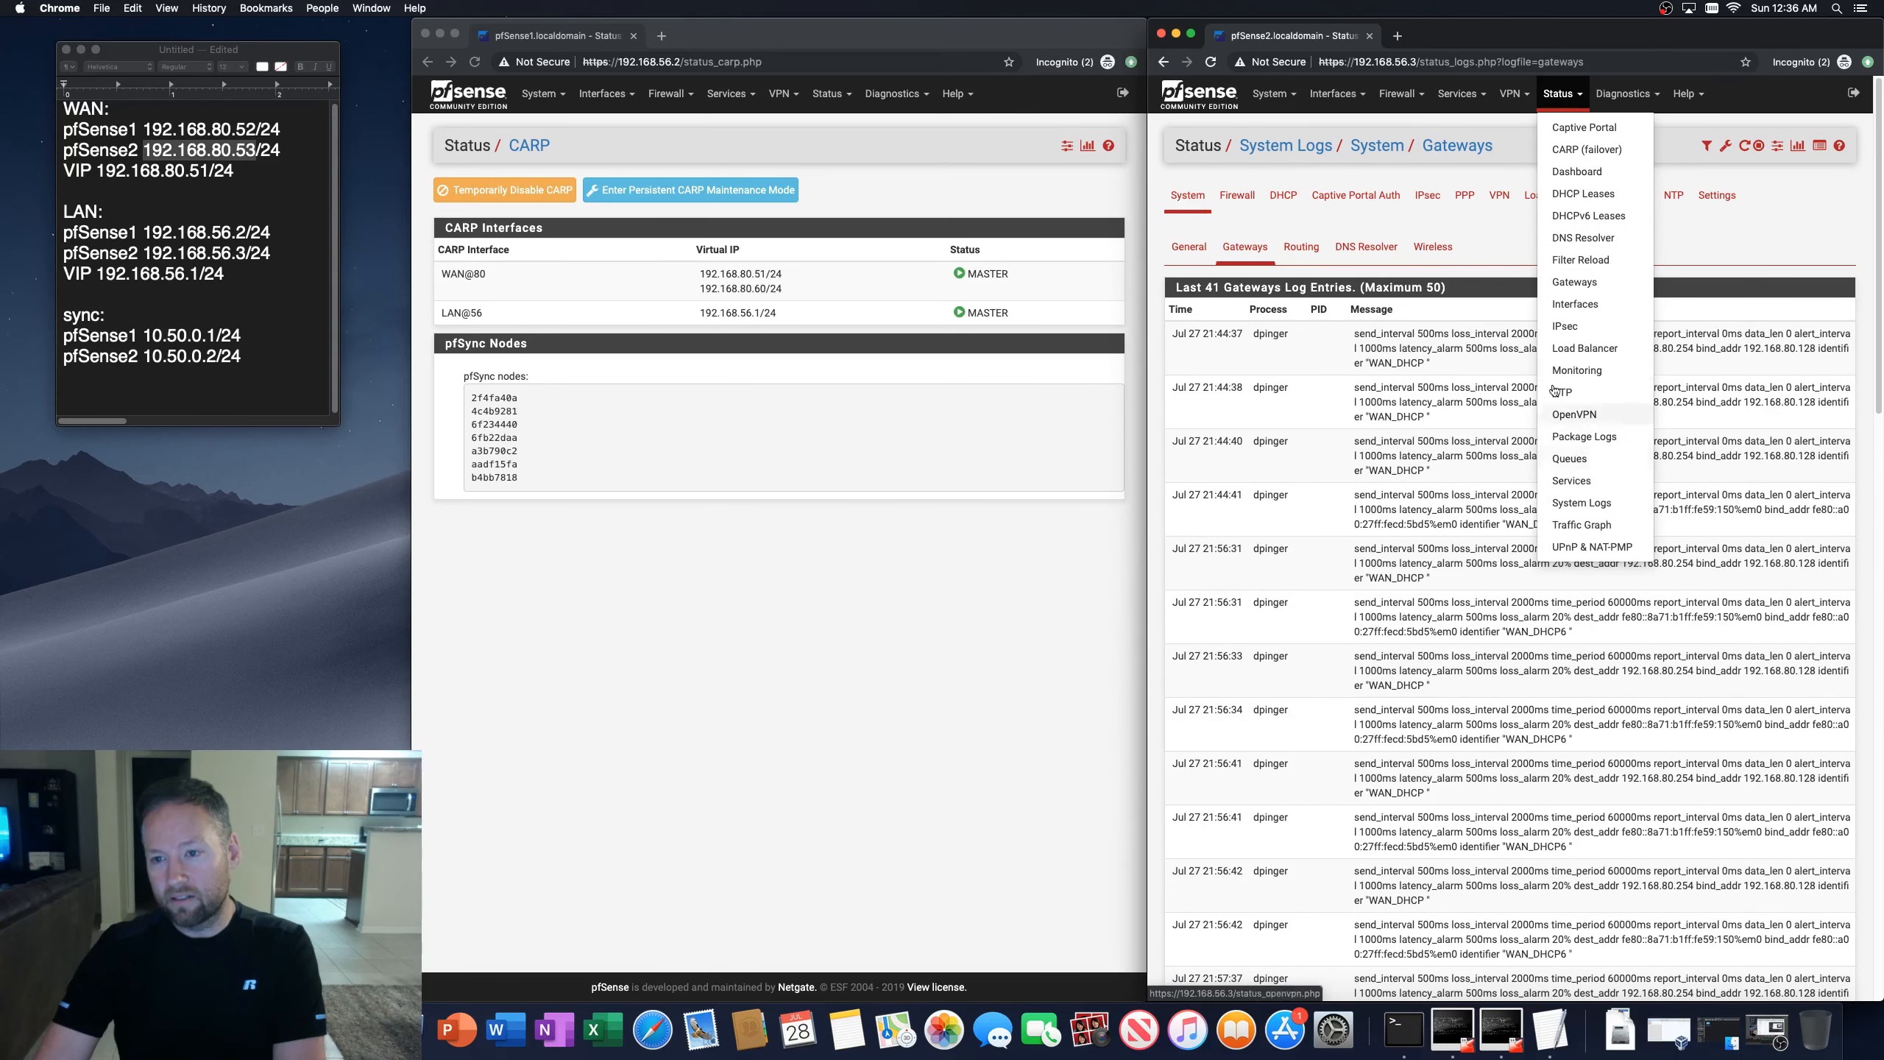
click(1574, 282)
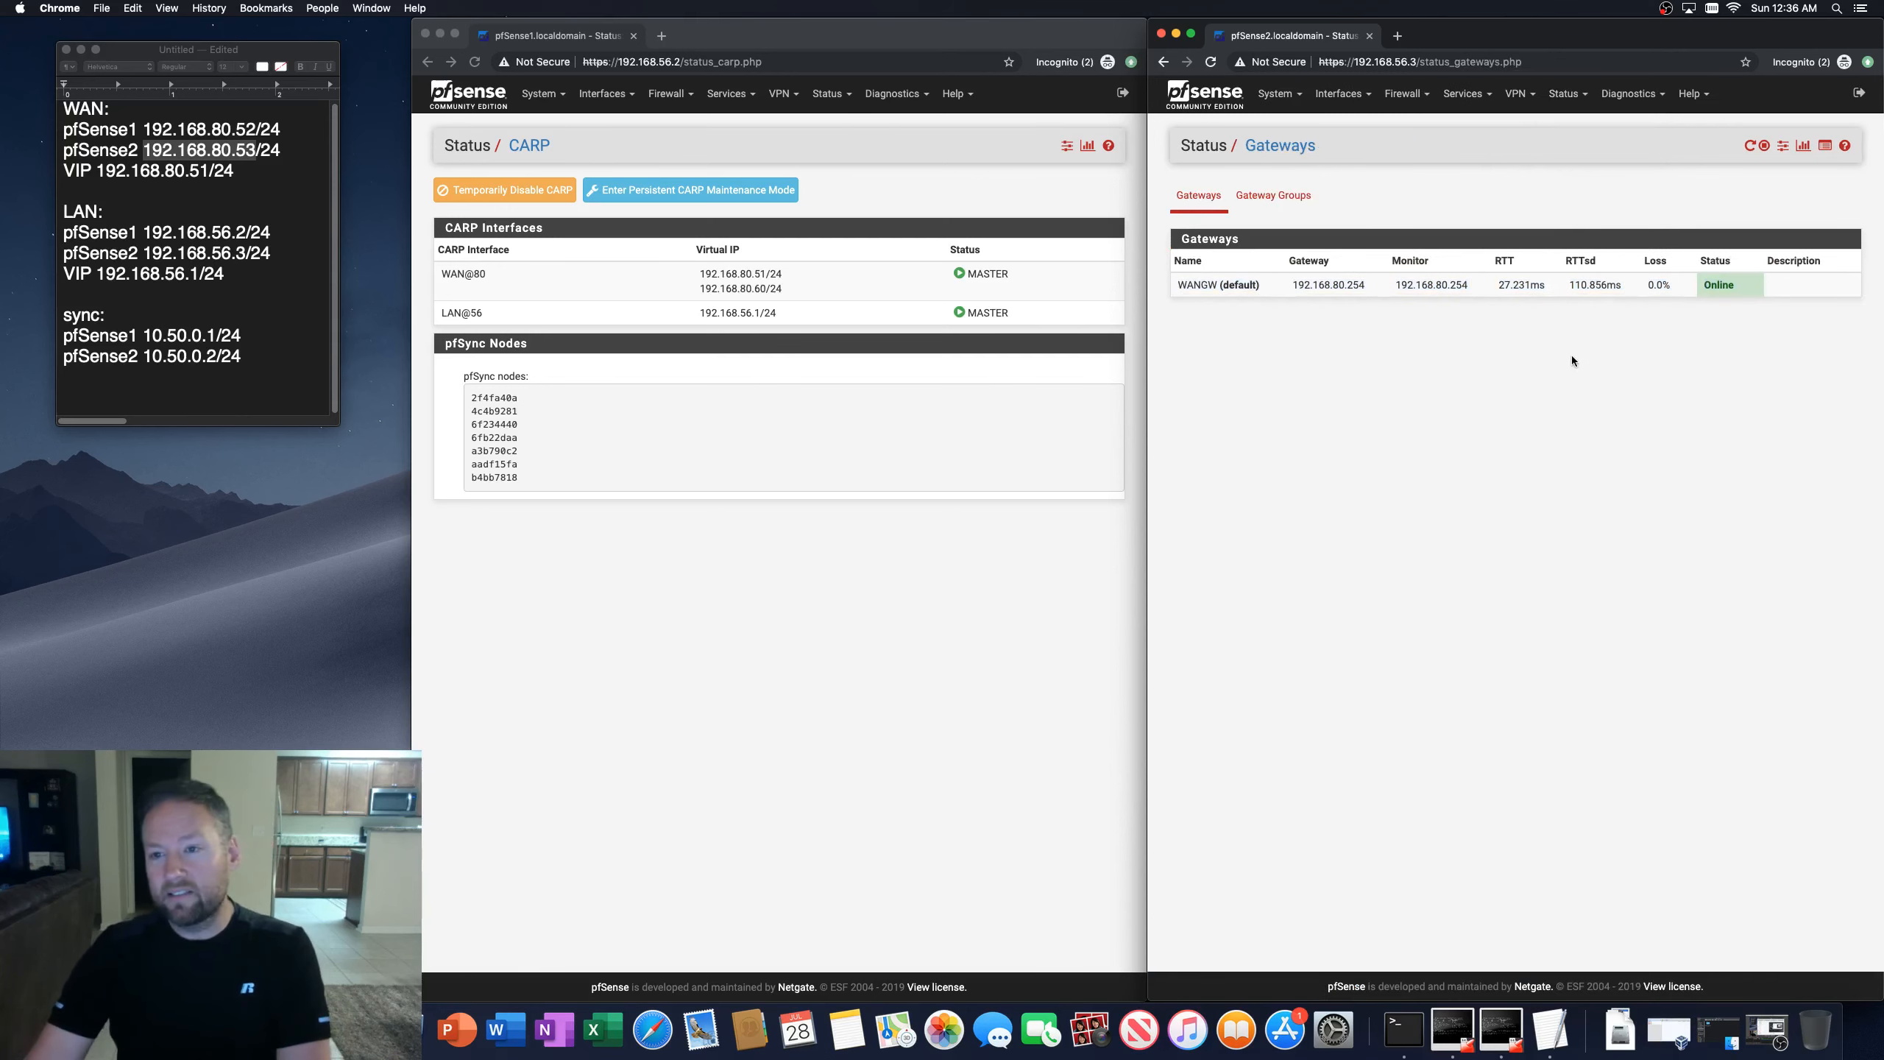
click(1216, 61)
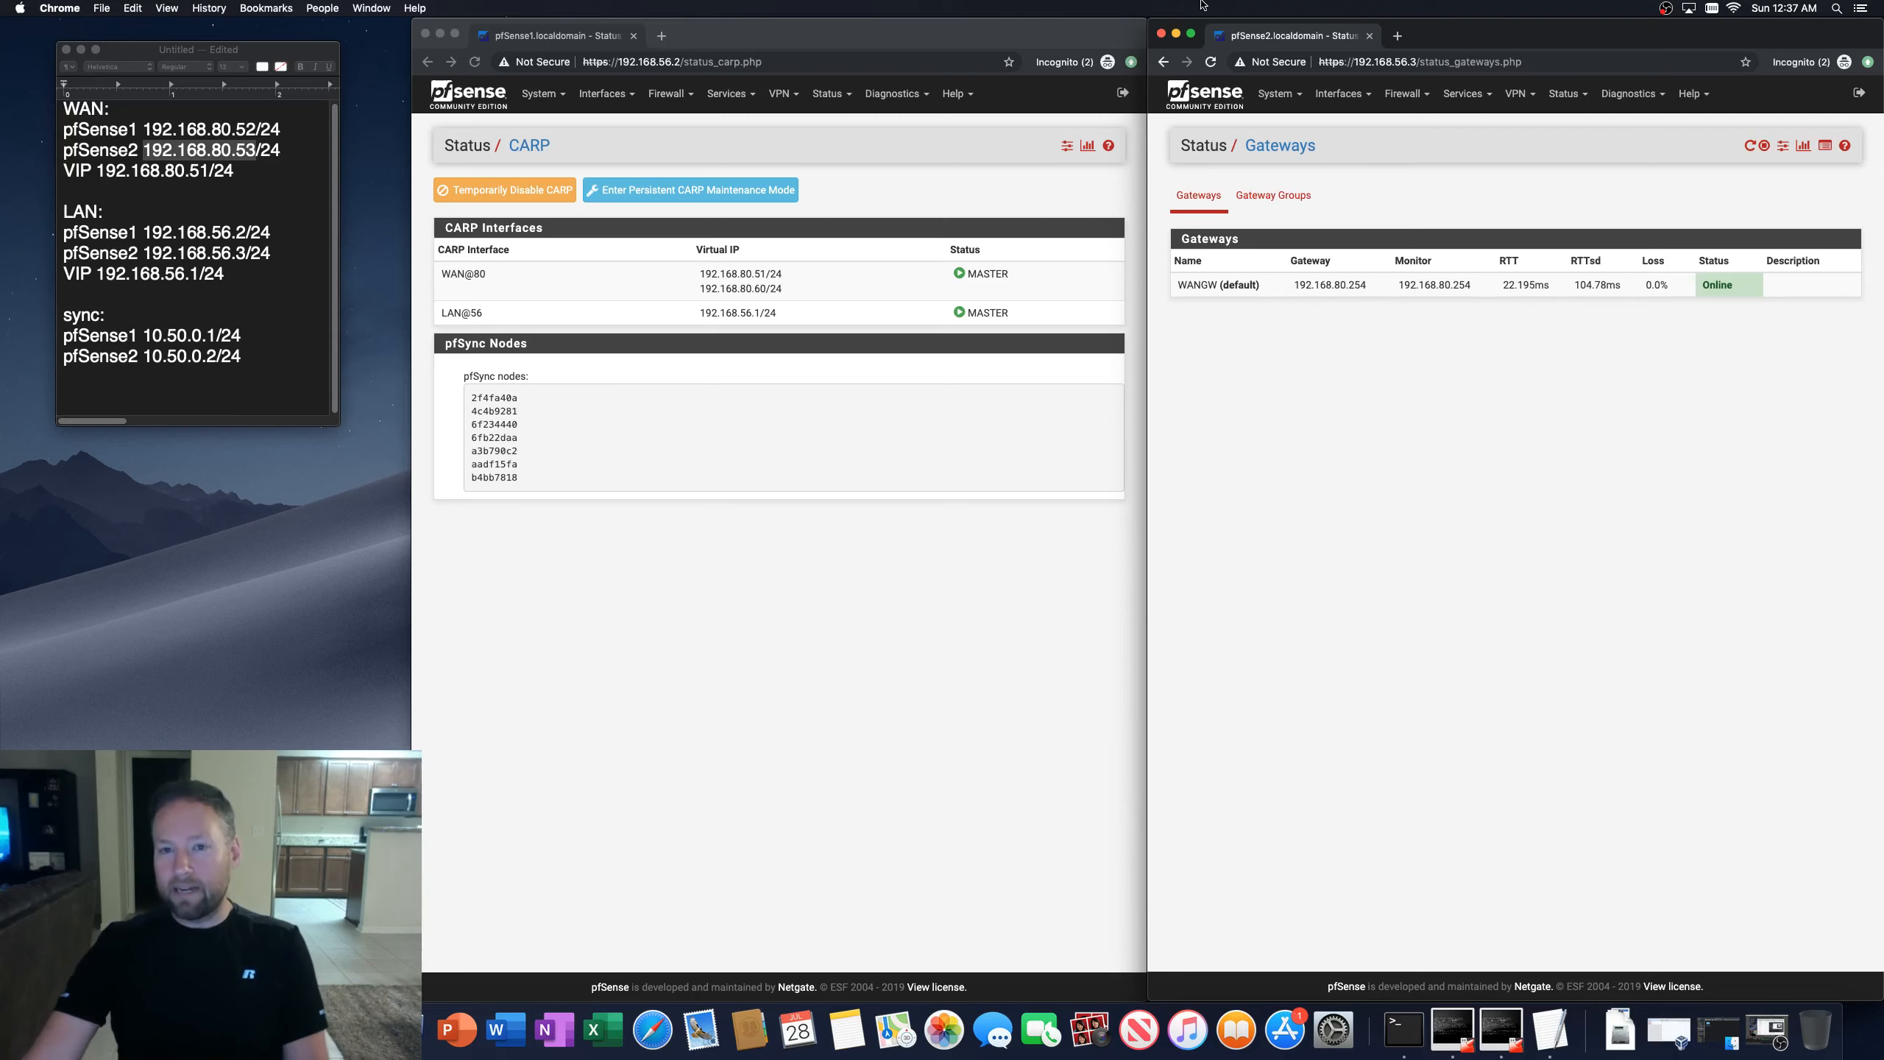
click(1210, 63)
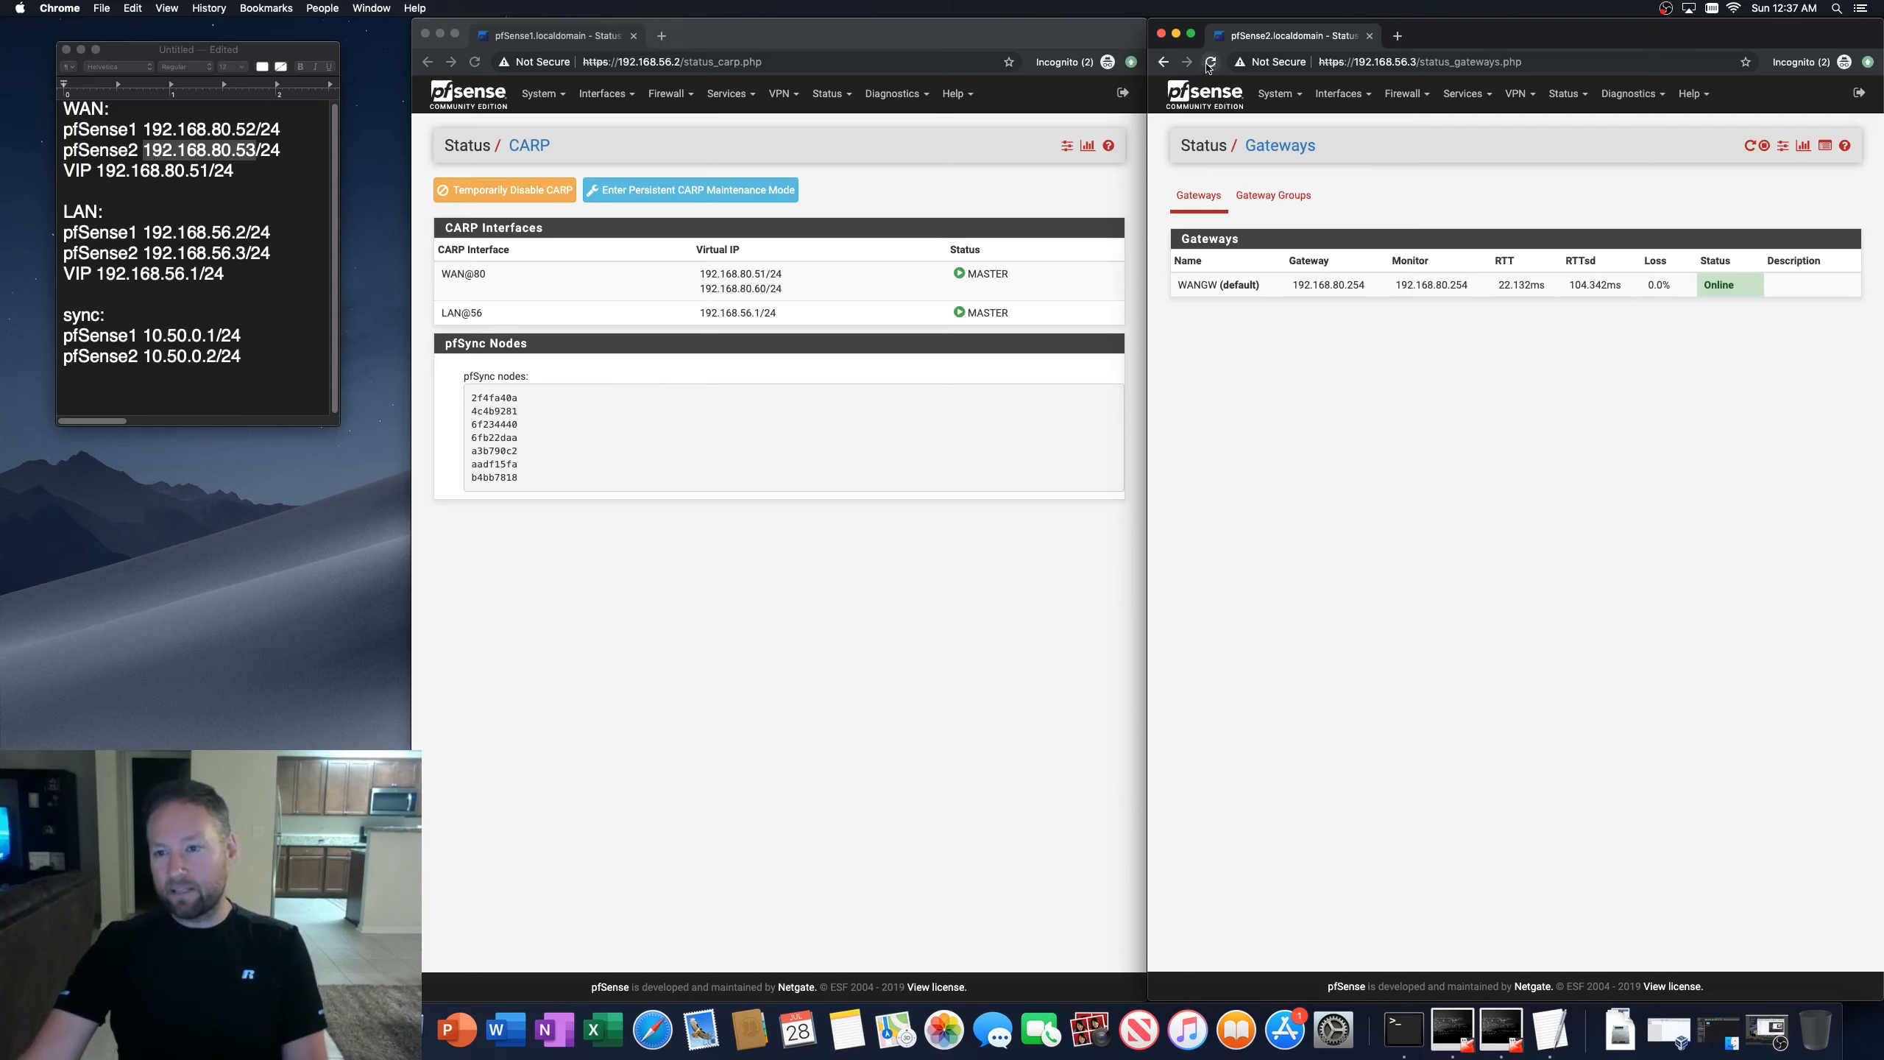
Step: Open the first firewall's gateway status page and refresh the gateway status on both firewalls
click(832, 92)
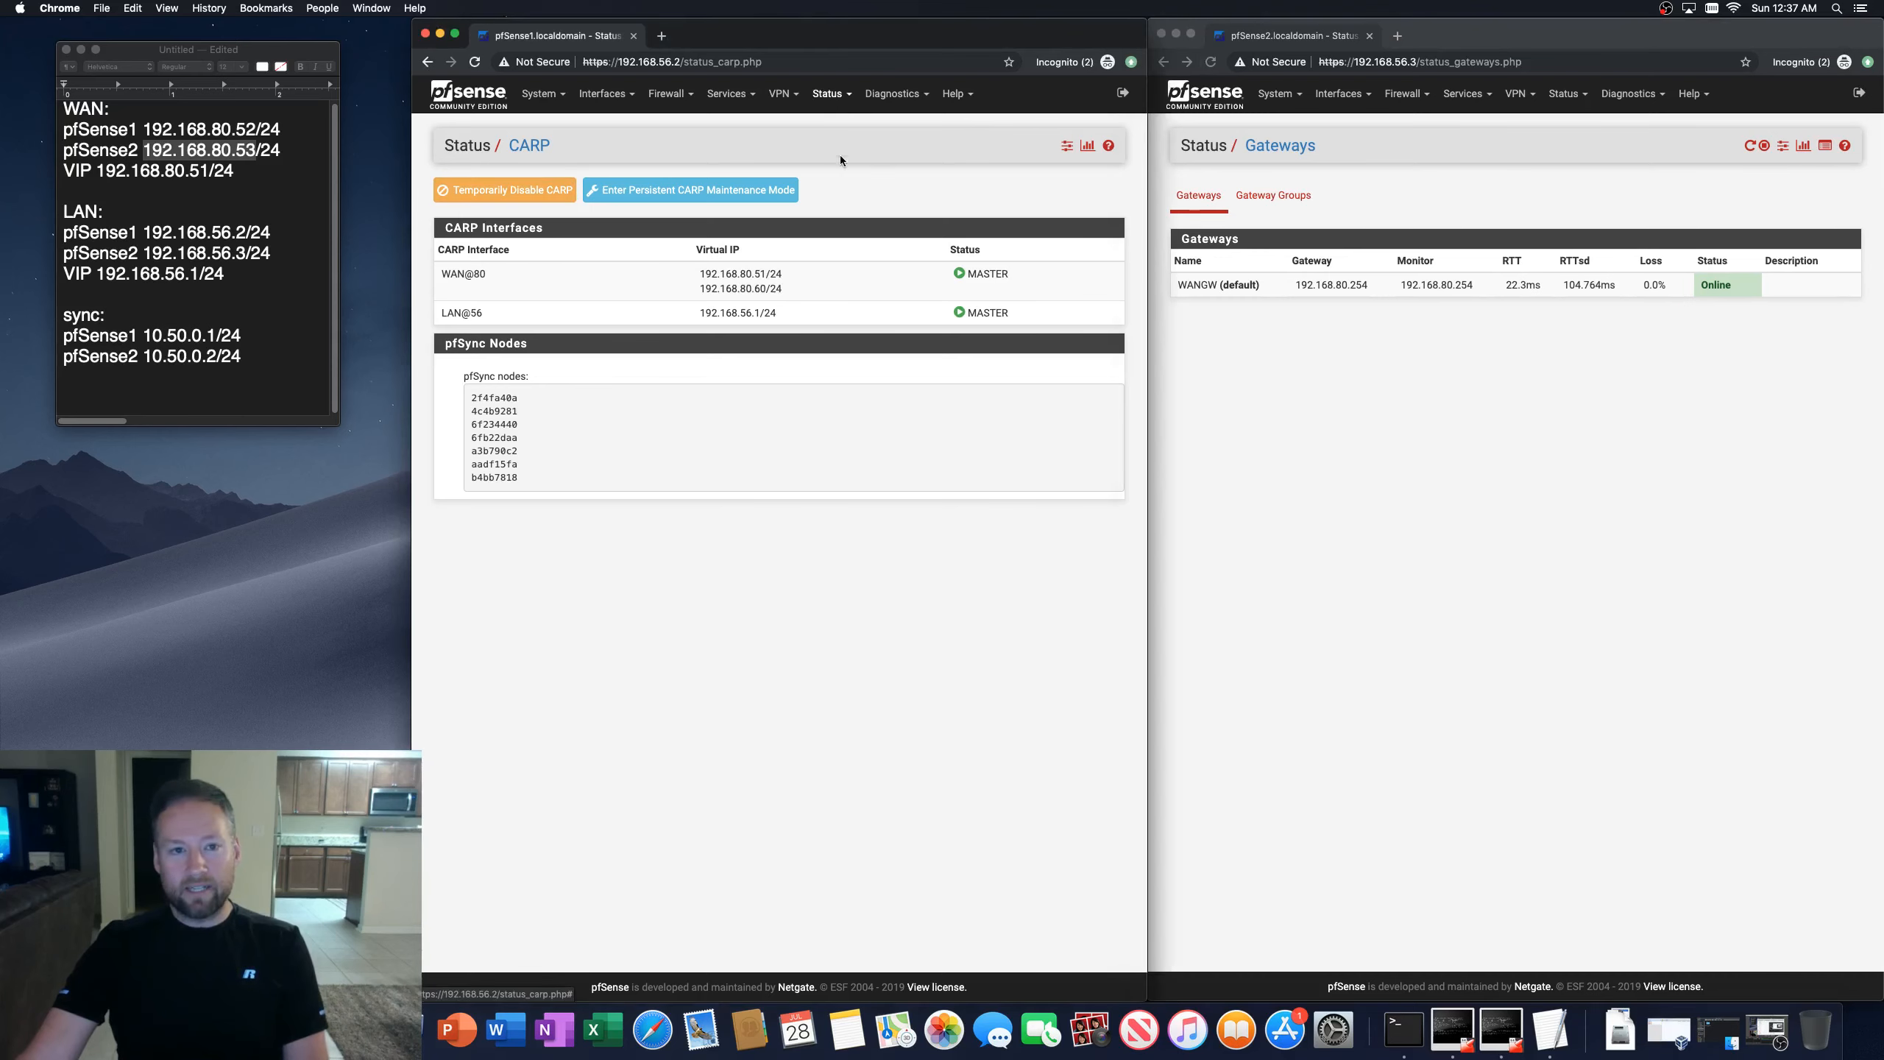
click(840, 95)
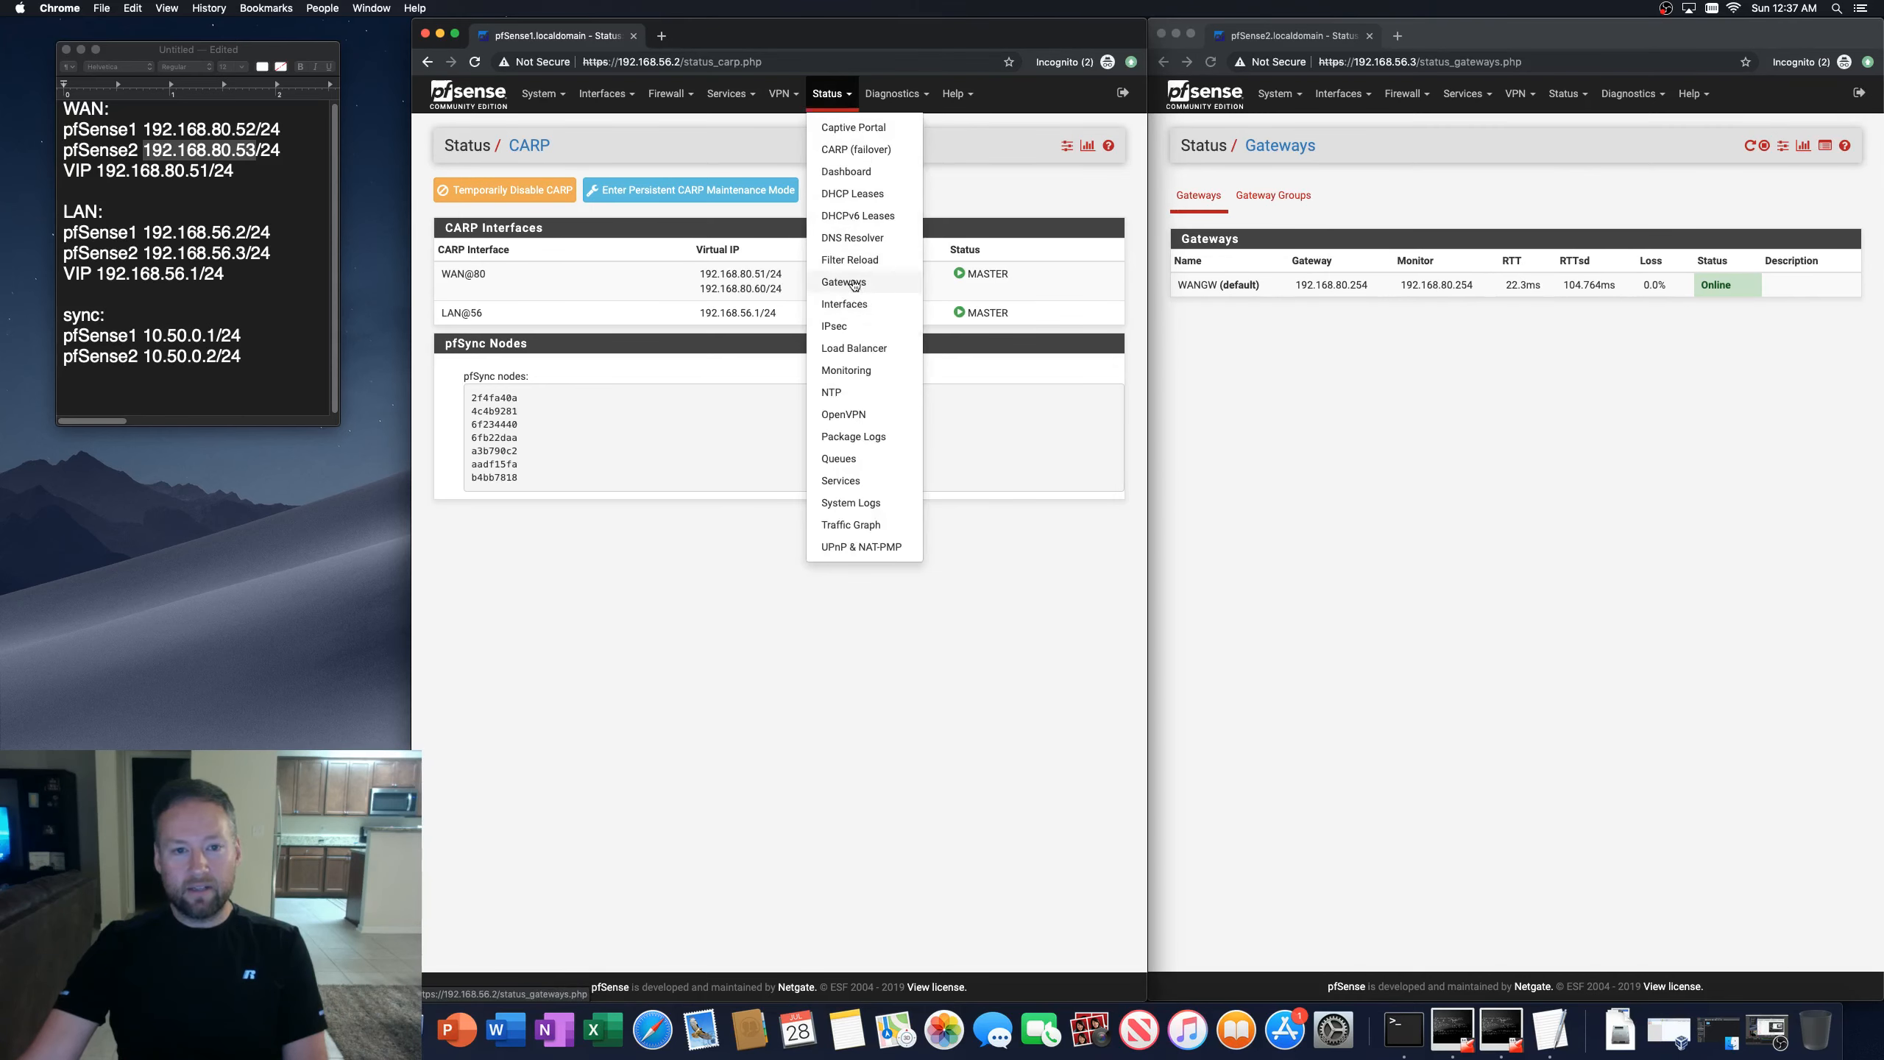
click(872, 333)
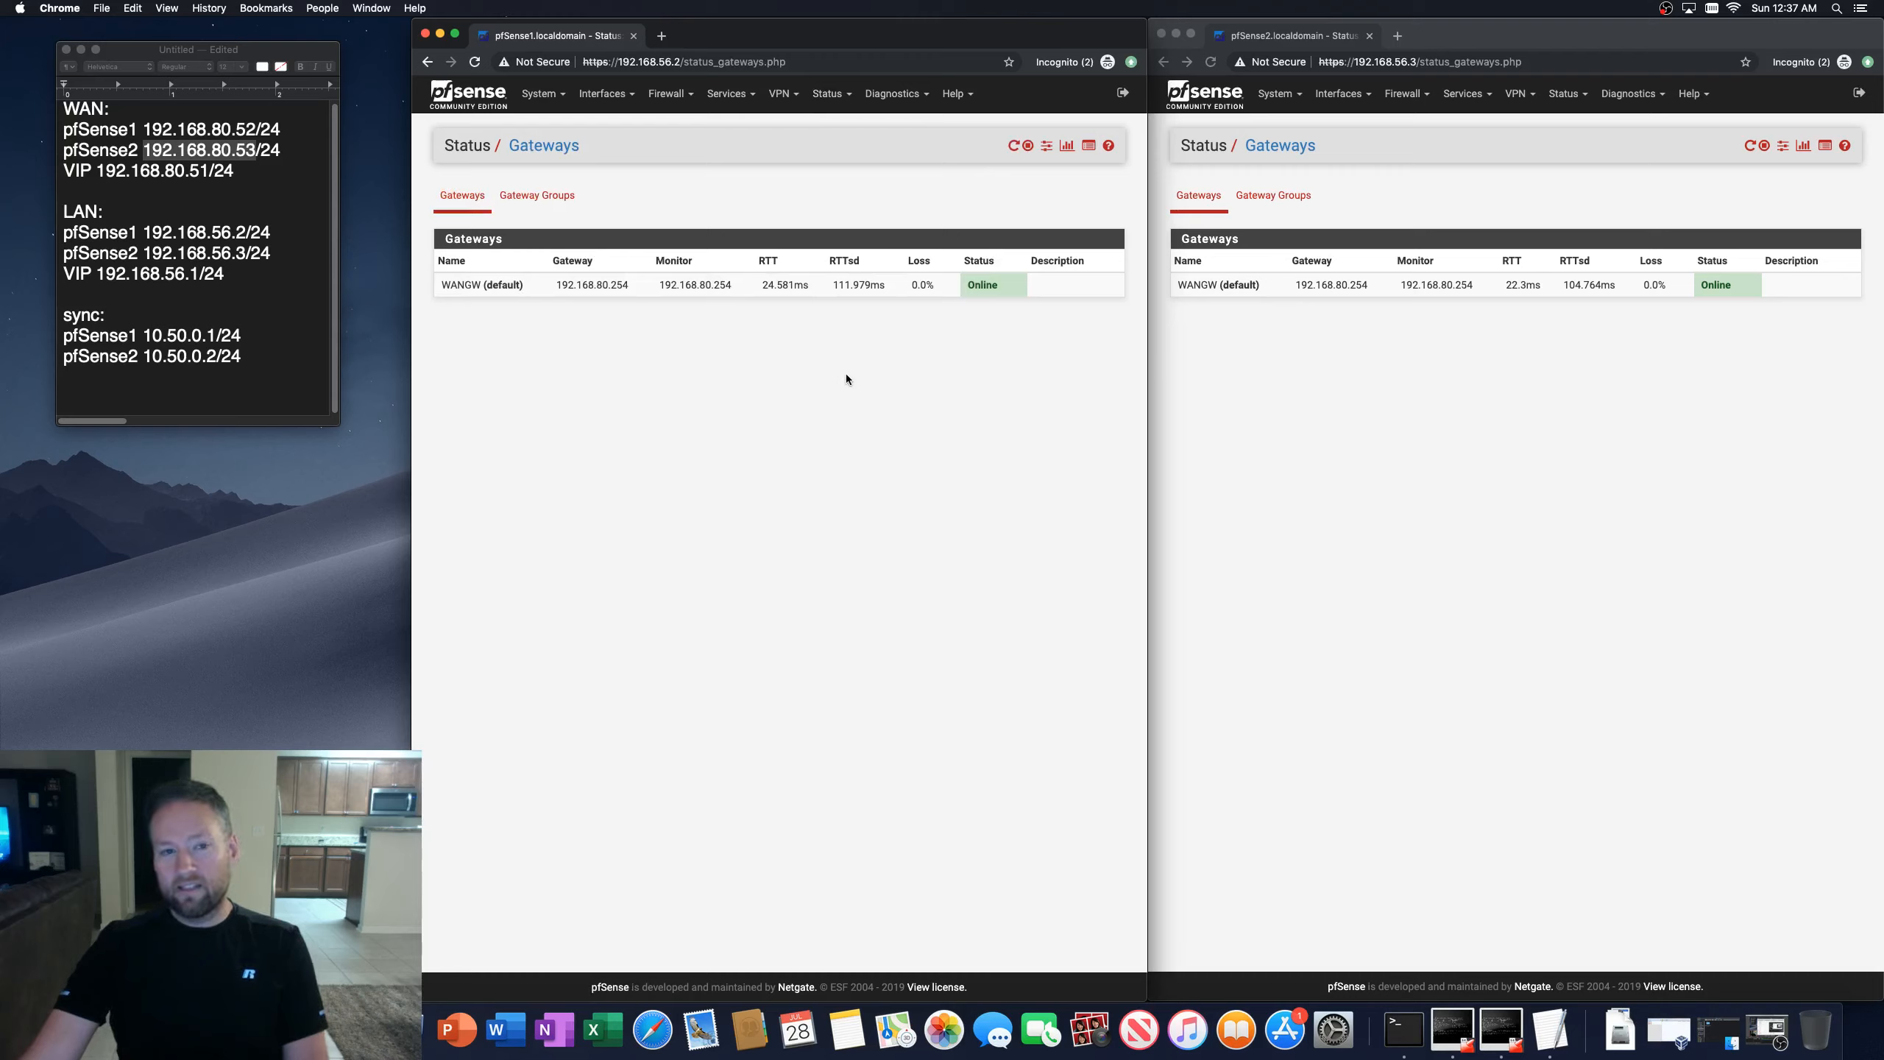
click(475, 63)
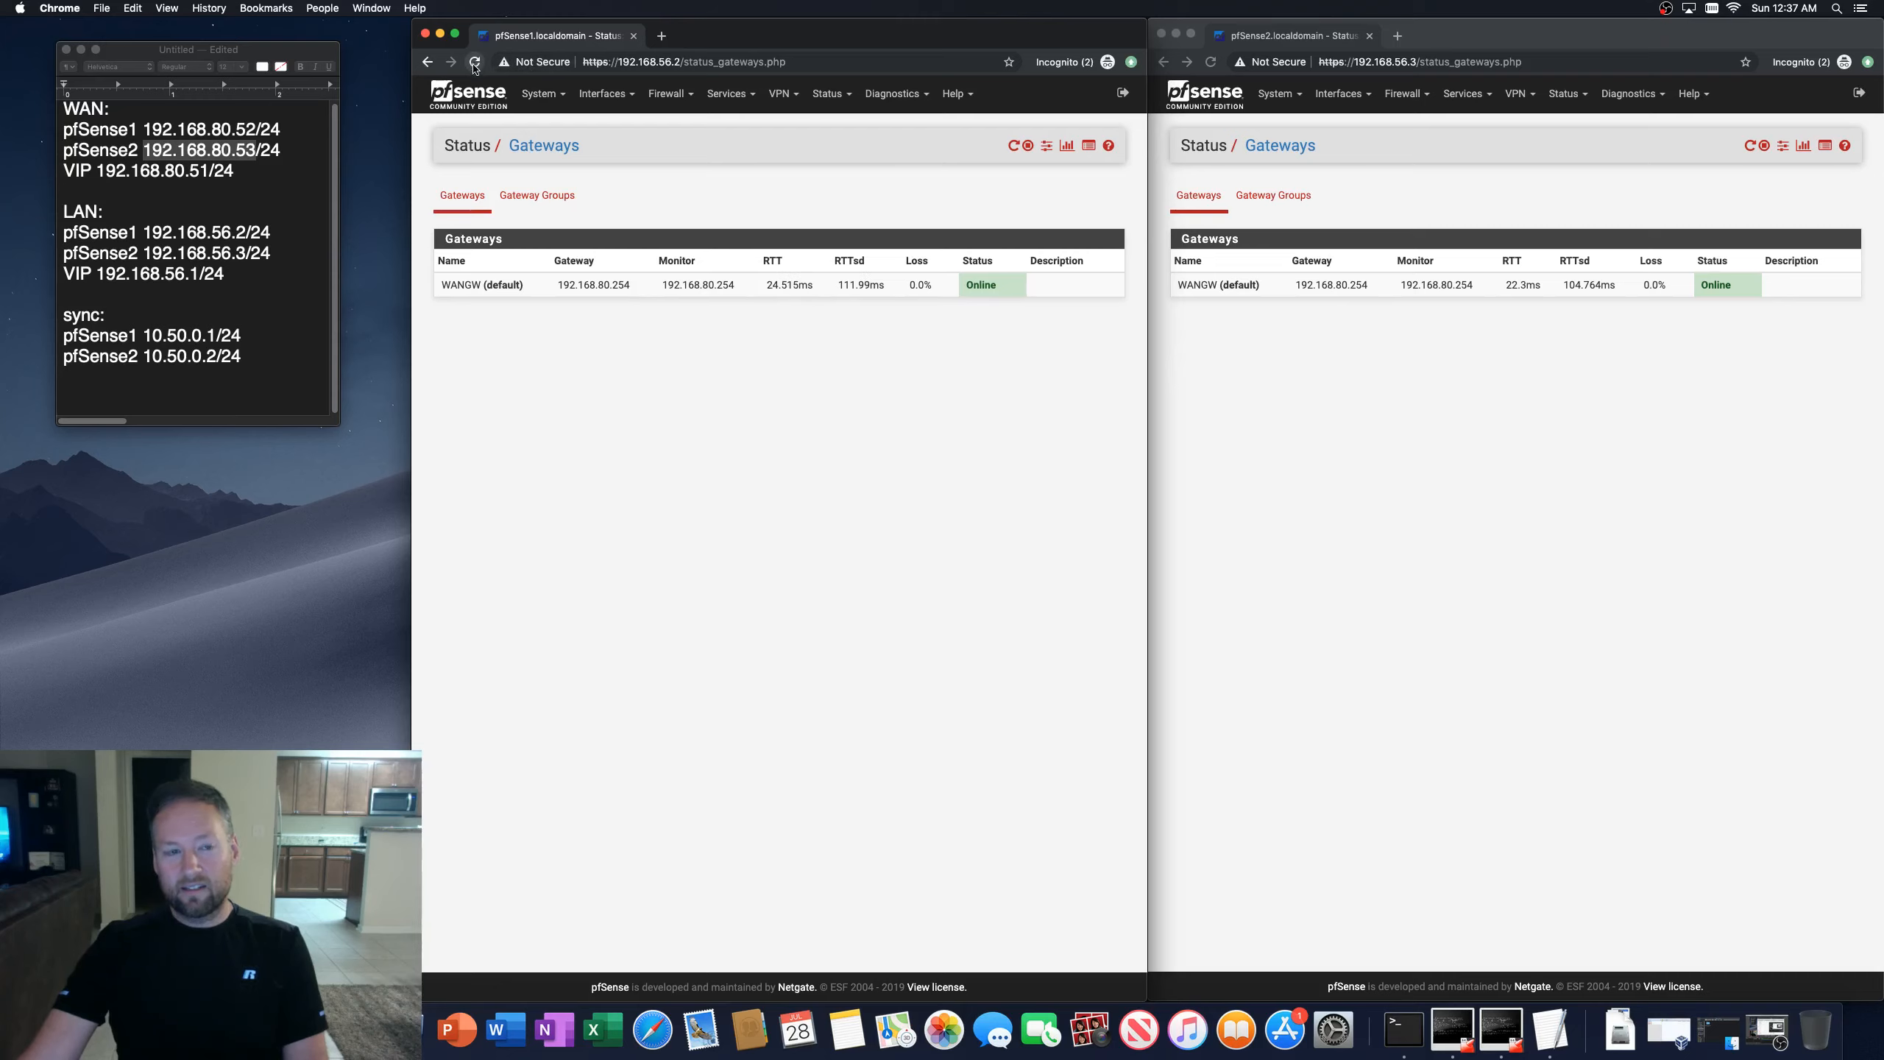
click(1210, 62)
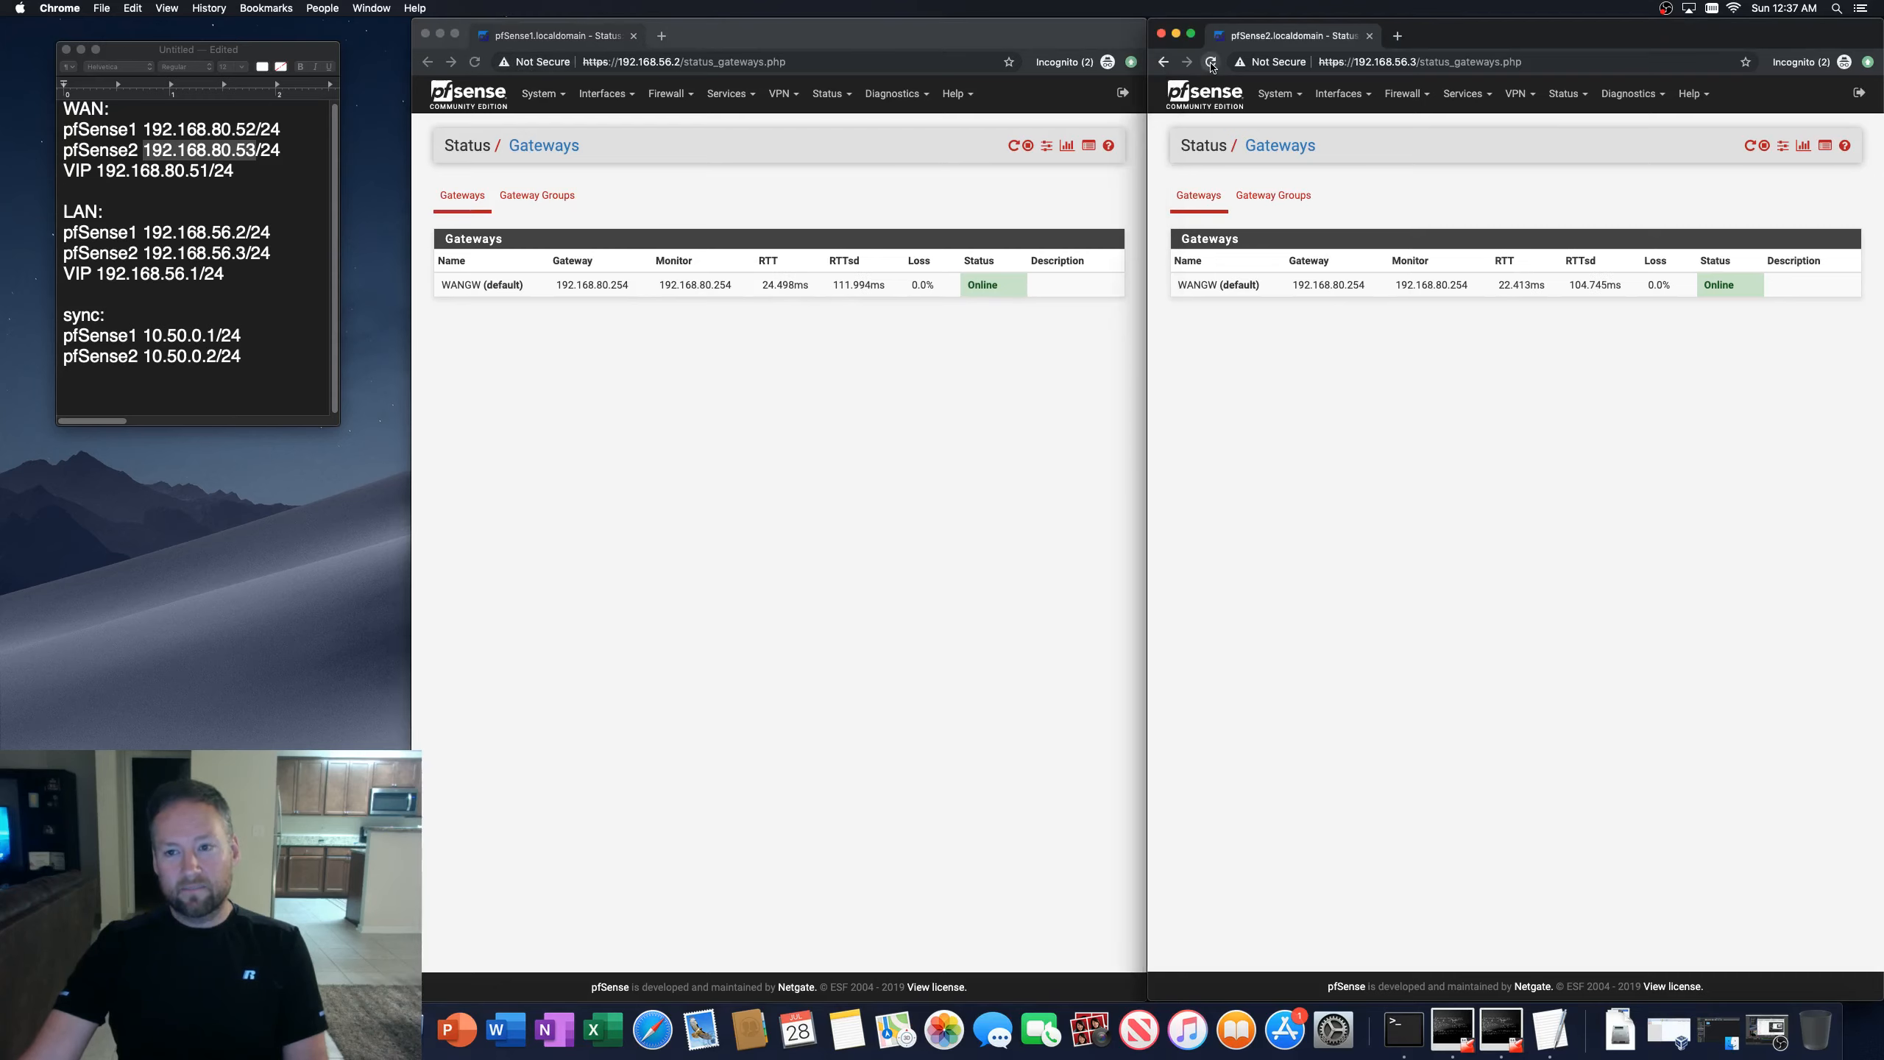
Step: Refresh the second firewall's gateway status, then review its CARP status and its WAN CARP virtual IP settings
click(1211, 63)
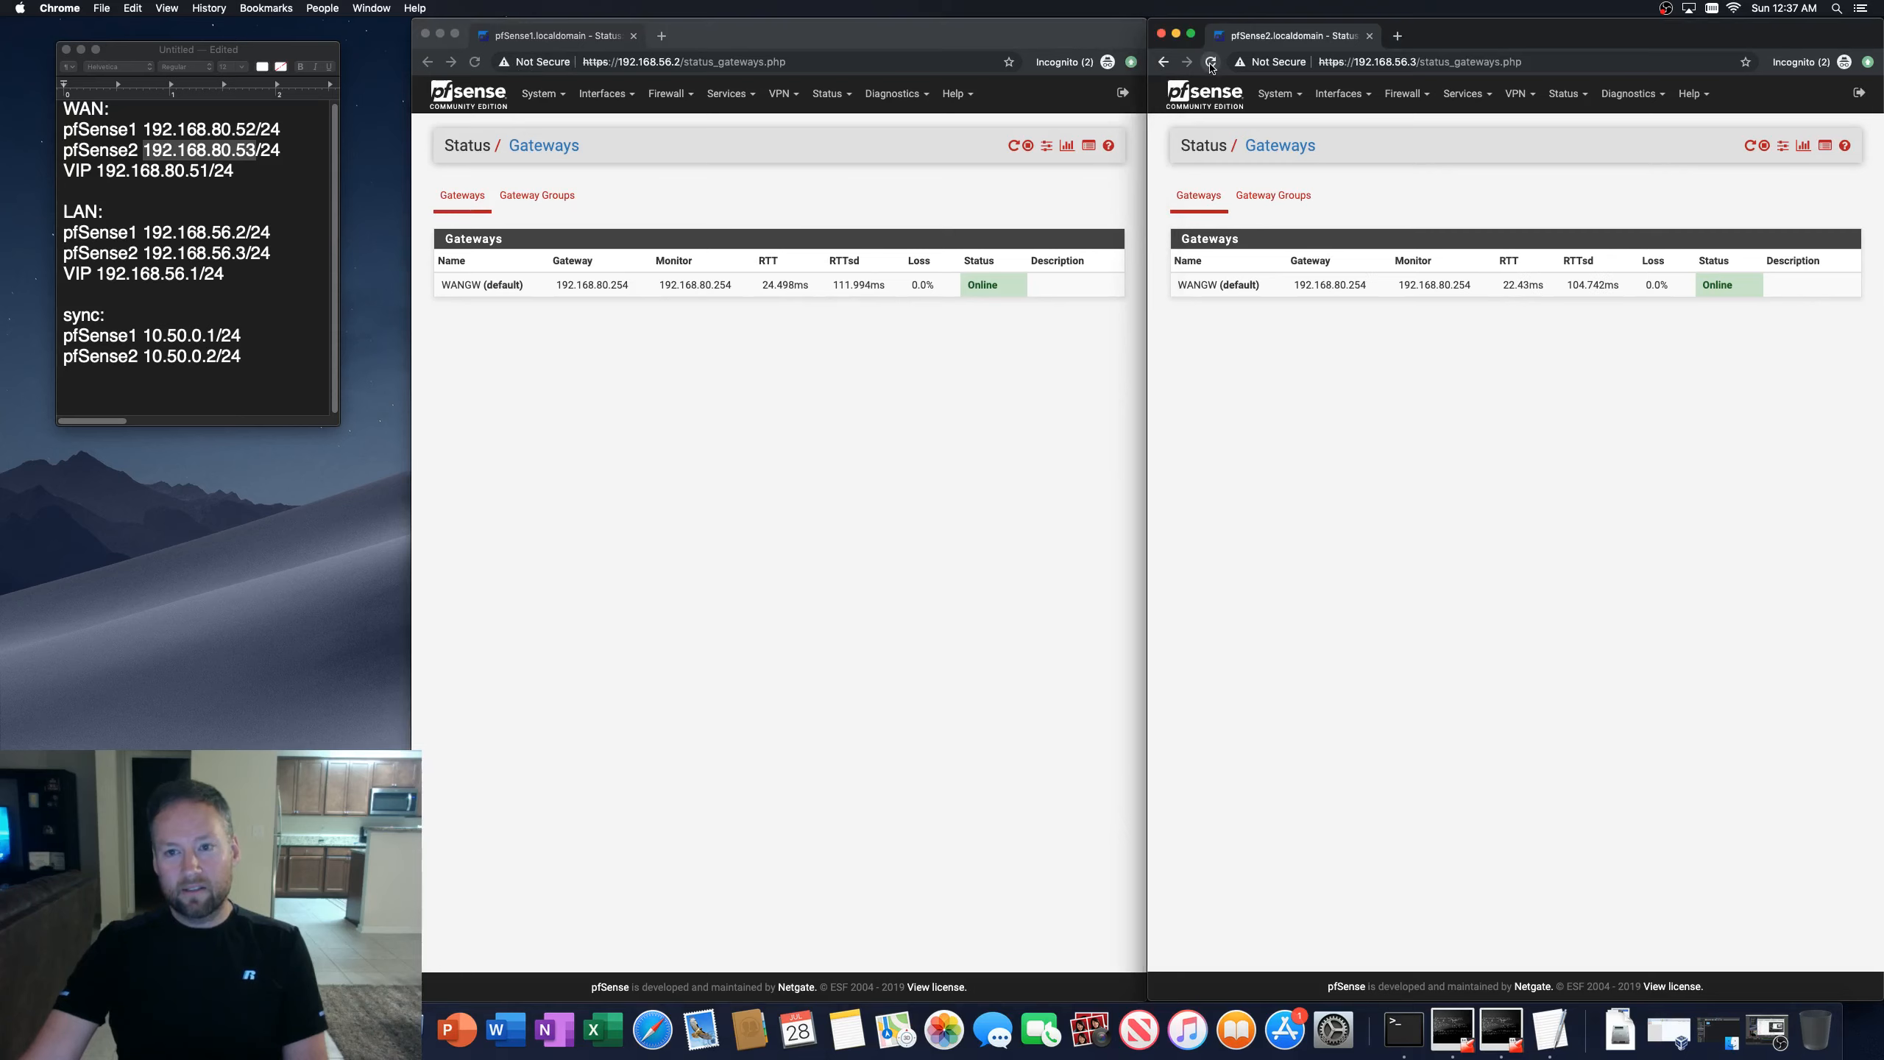
click(1210, 62)
click(1567, 94)
click(1567, 146)
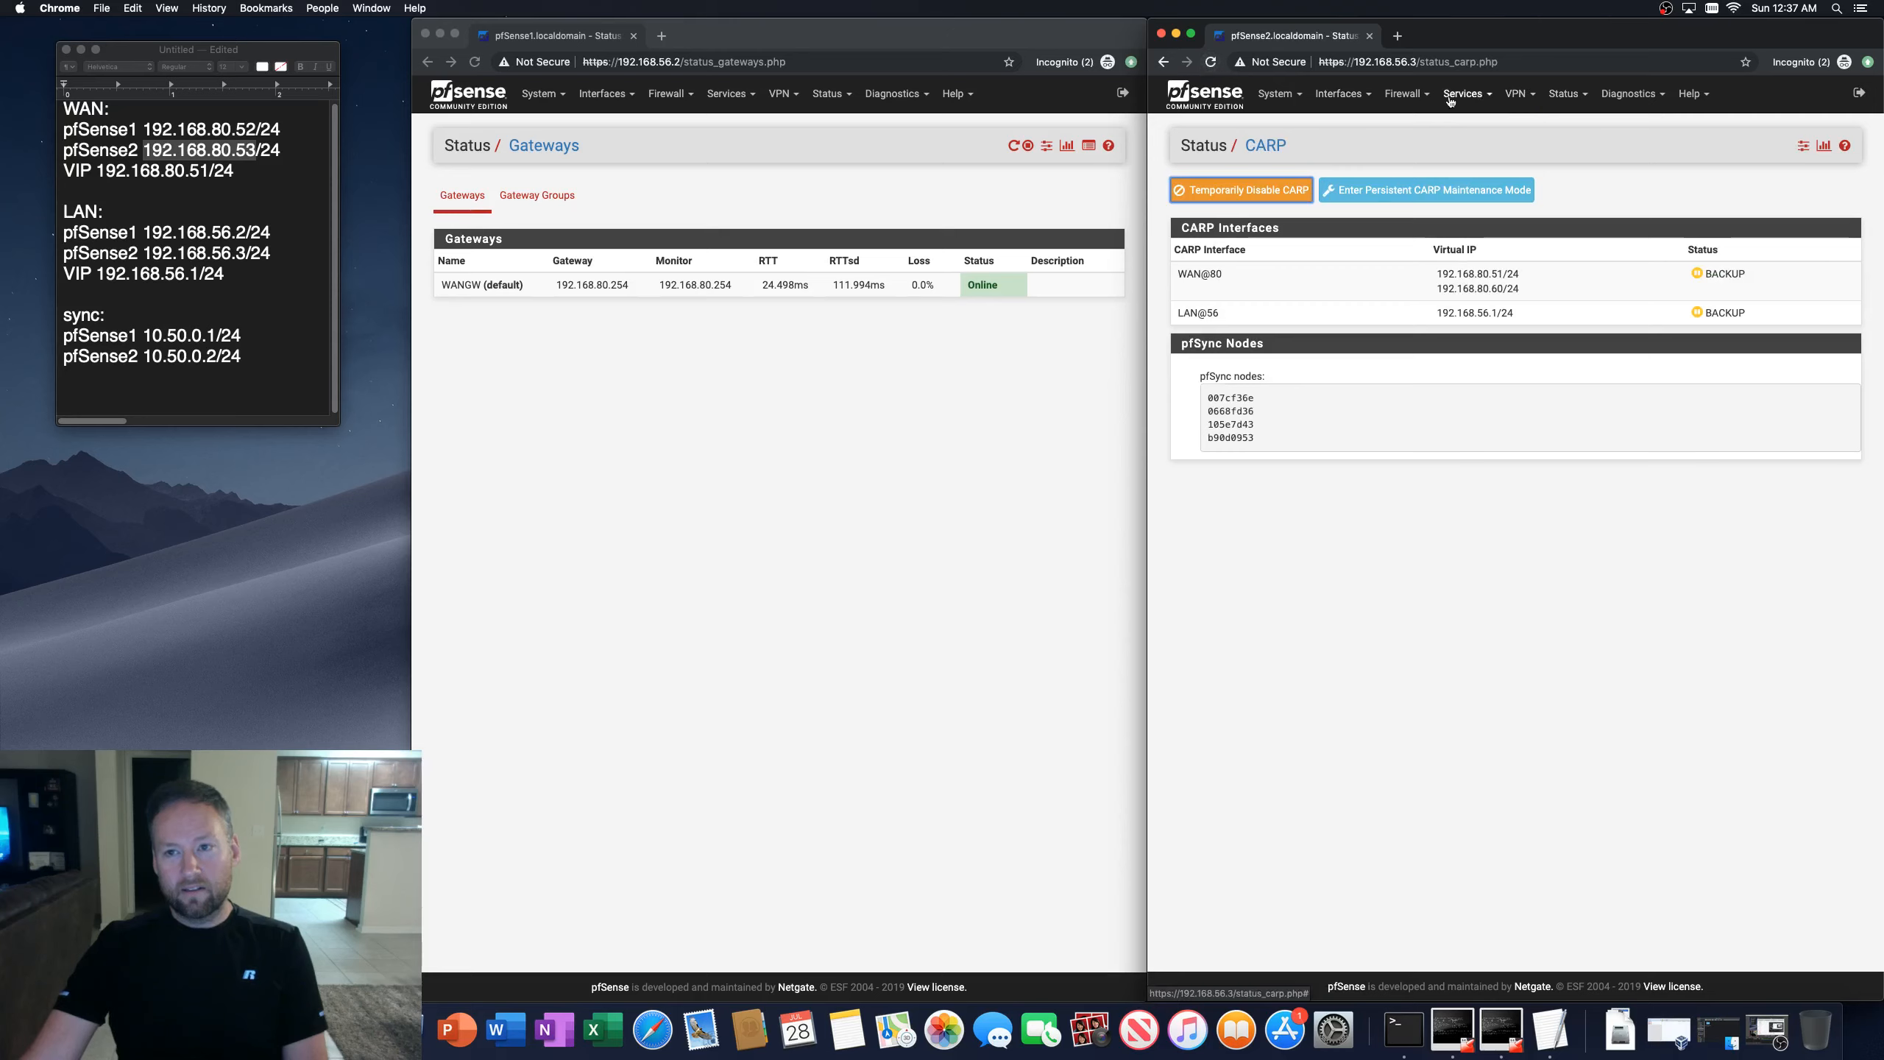
click(1406, 94)
click(1417, 238)
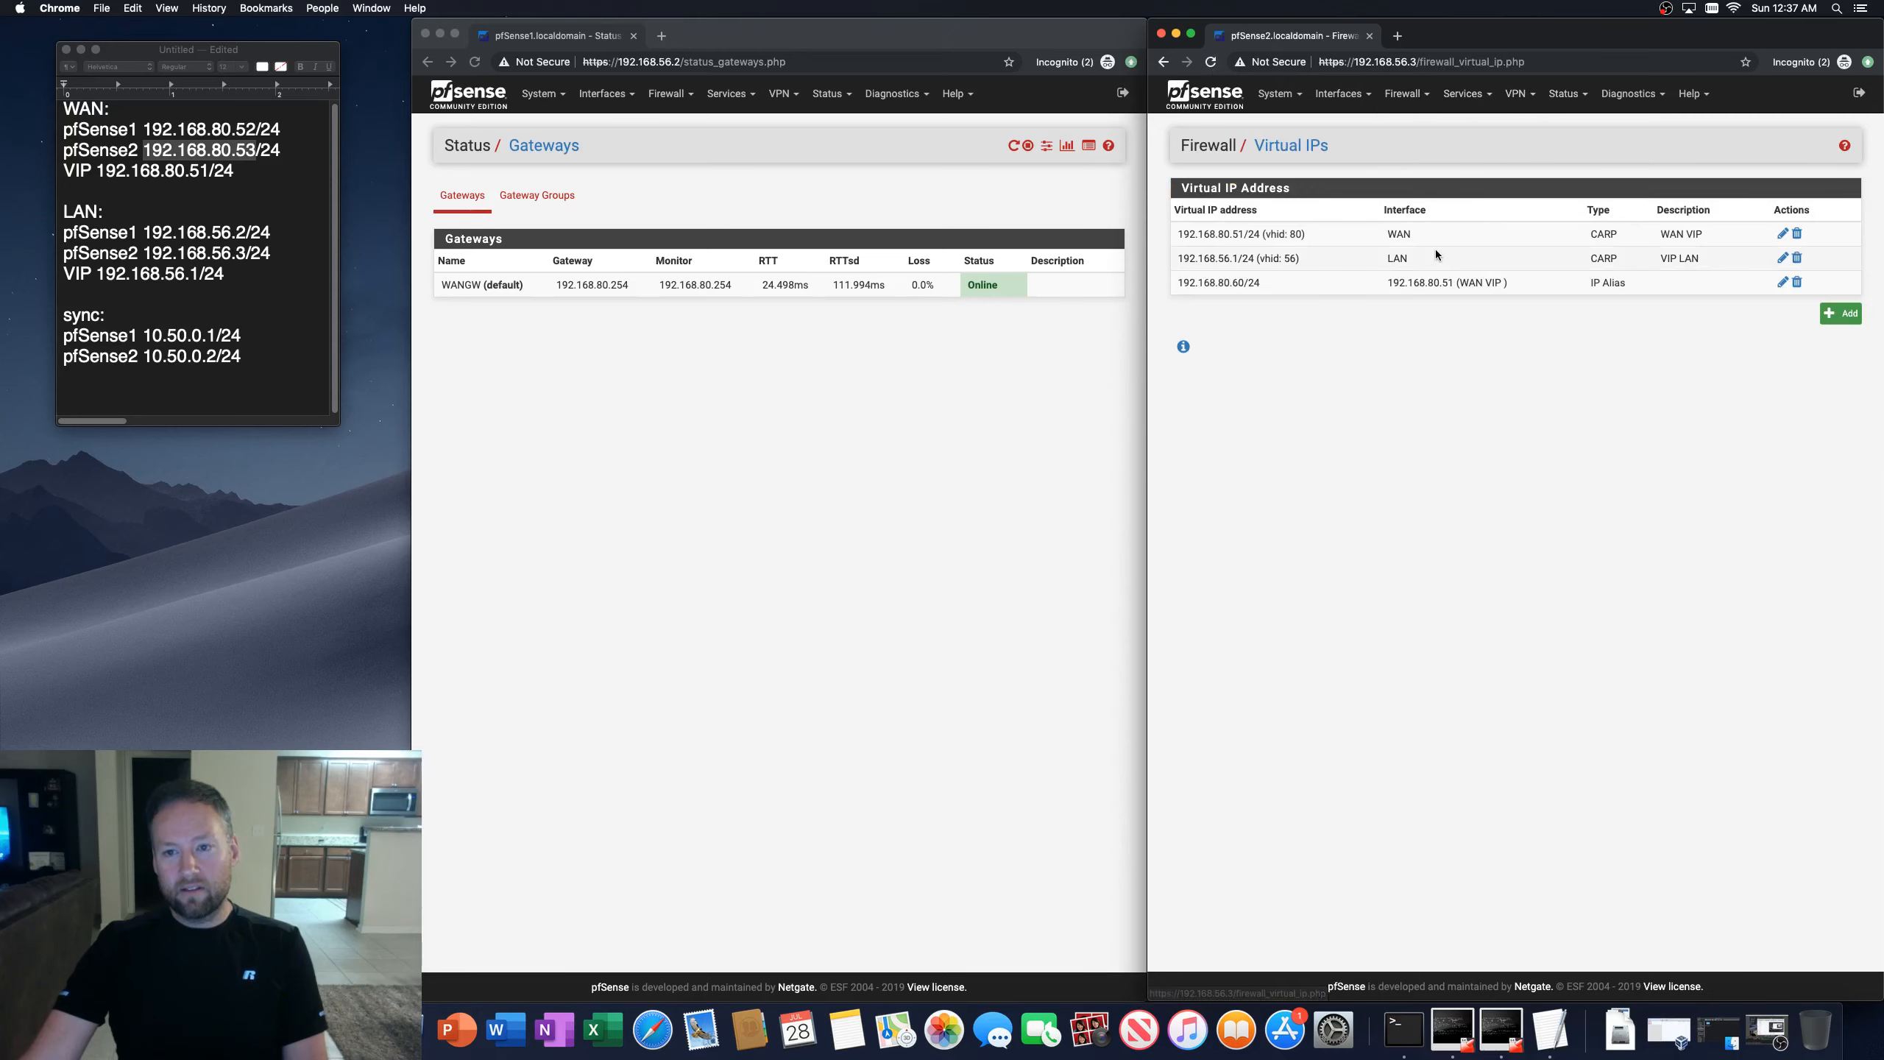
click(1781, 236)
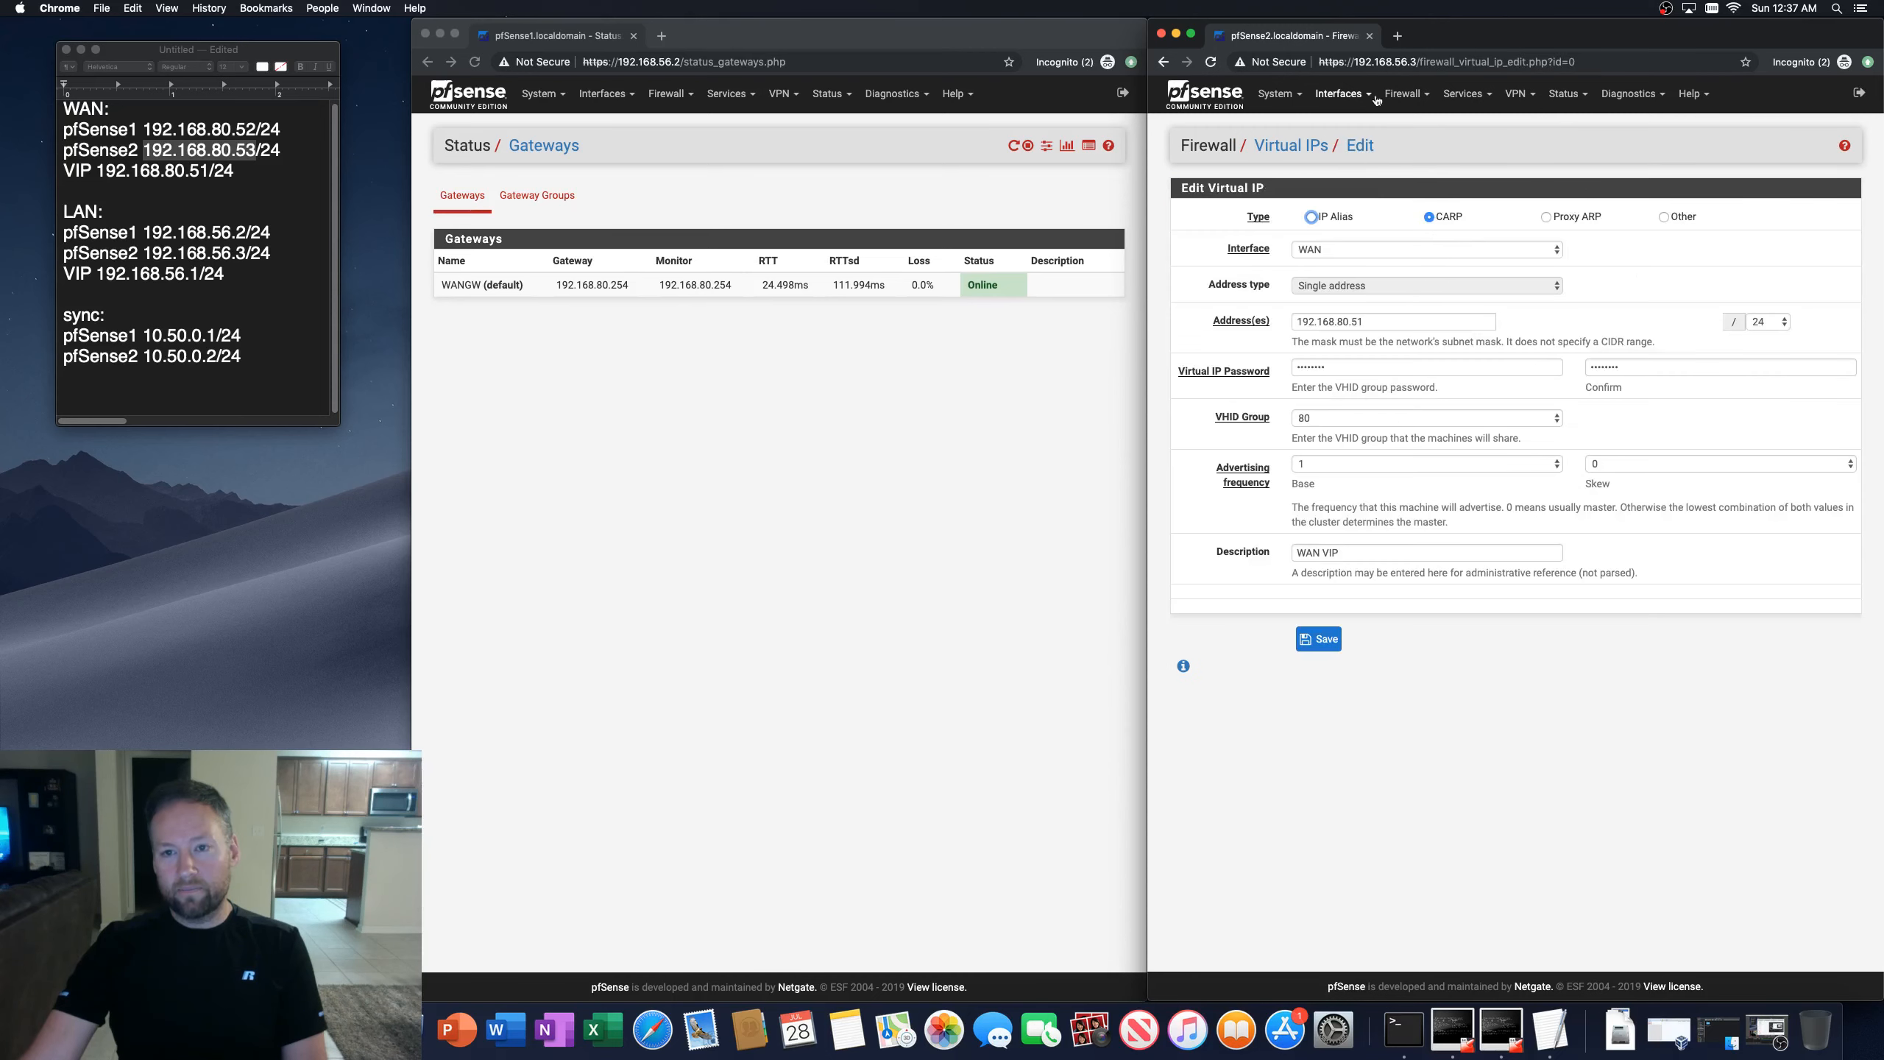
click(1406, 94)
click(1403, 236)
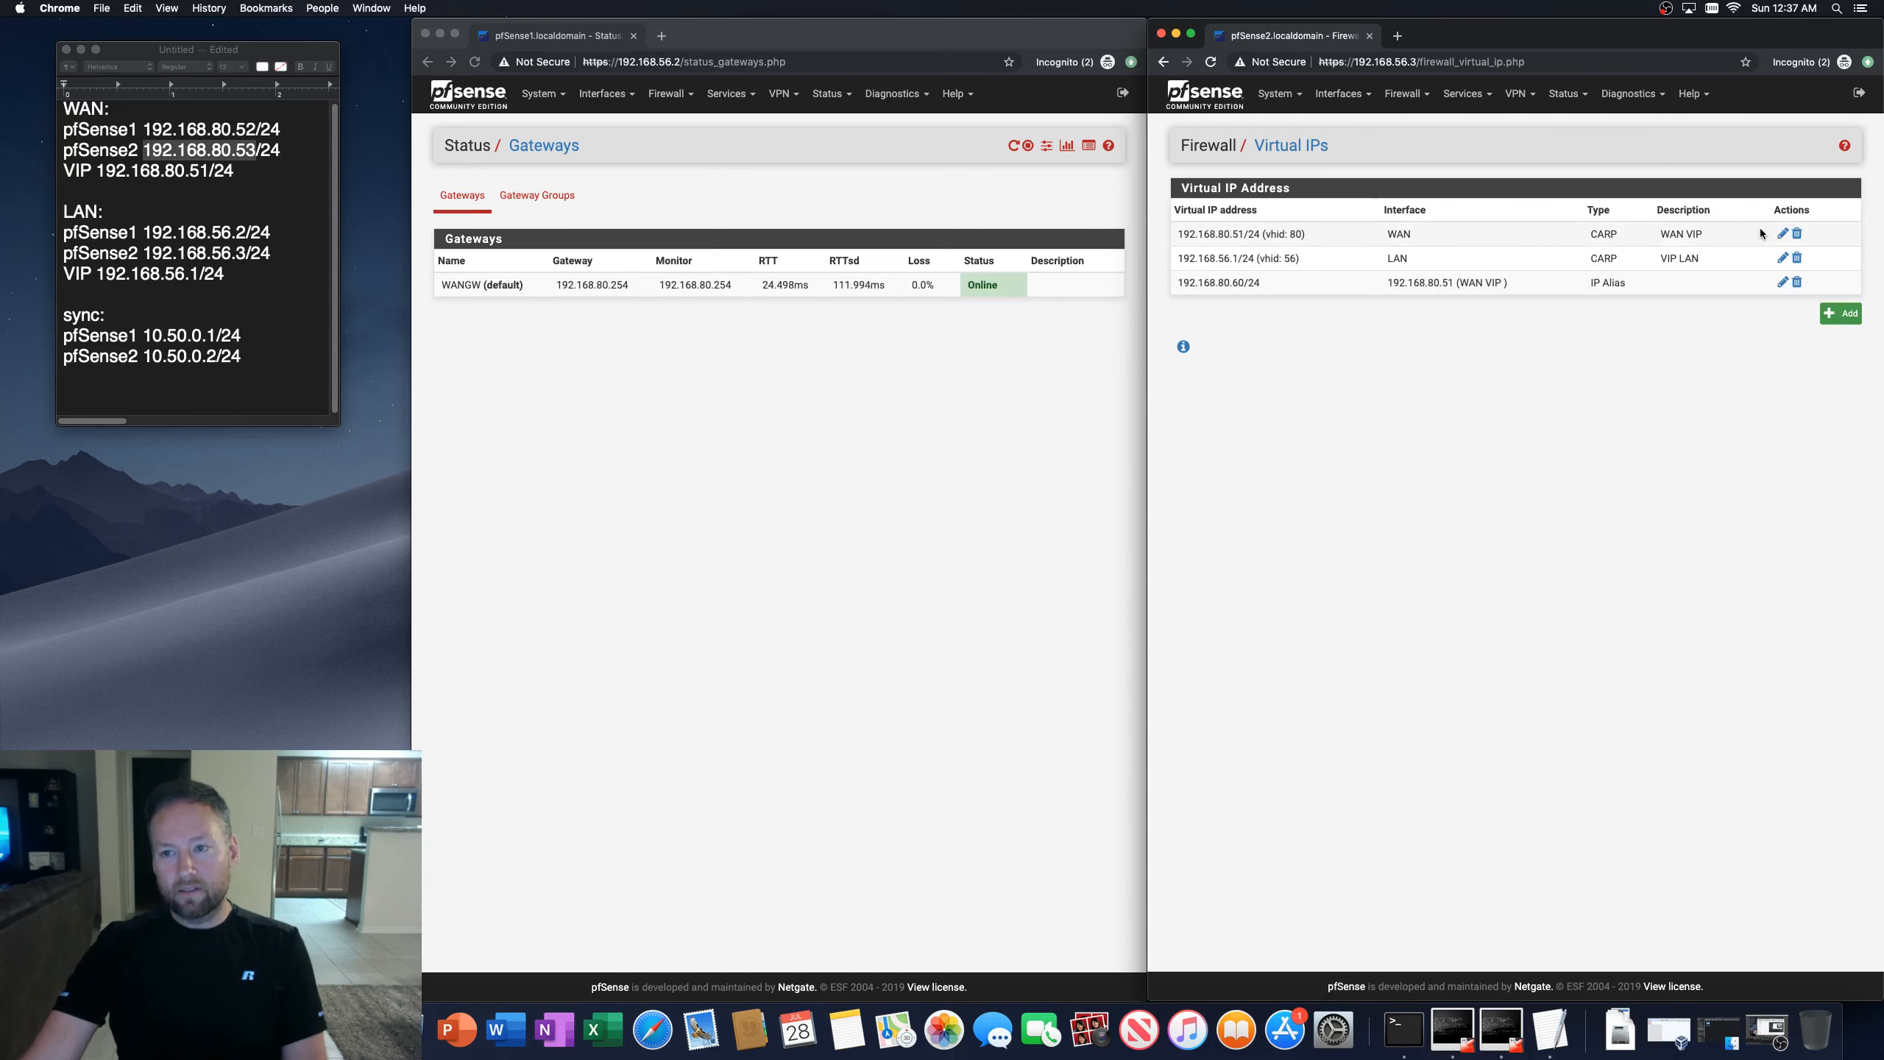
Step: Set the second firewall's WAN CARP virtual IP advertising skew to 30, then save and apply the change
click(1781, 234)
click(1660, 463)
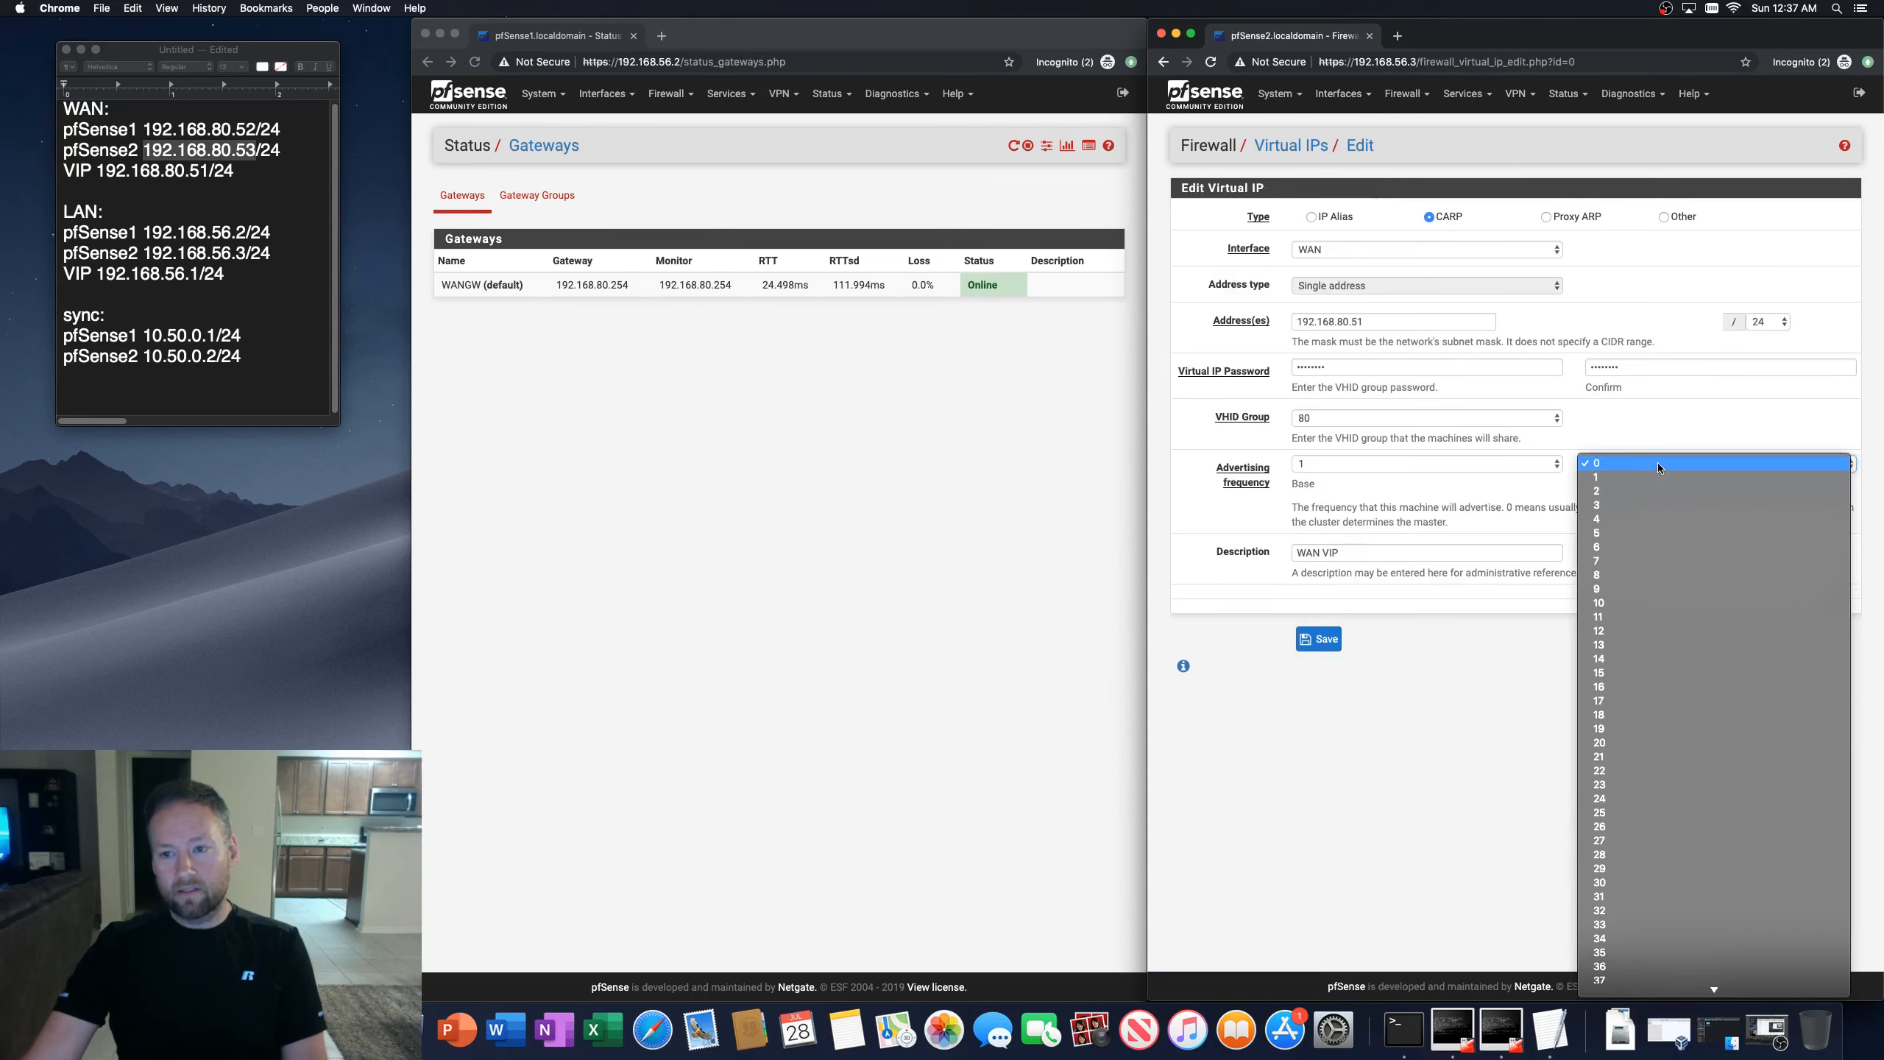
click(1643, 881)
click(1319, 640)
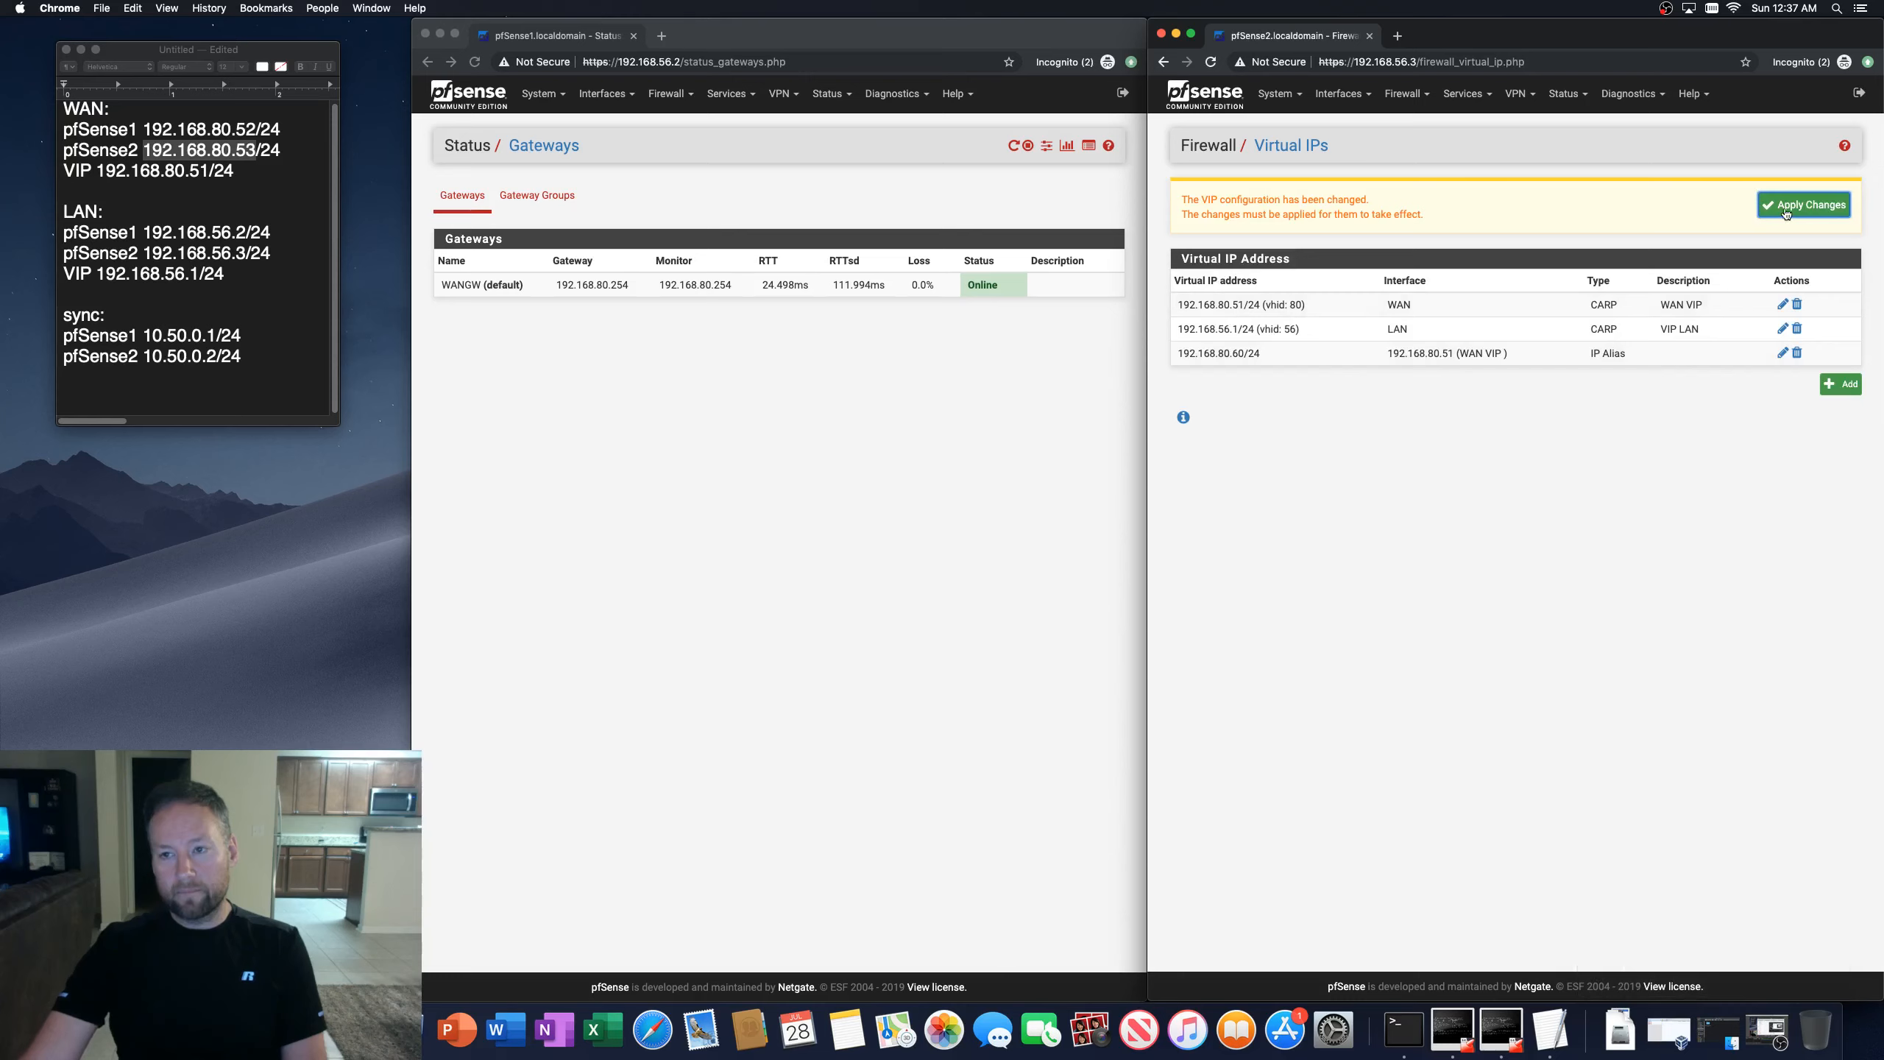
click(1786, 208)
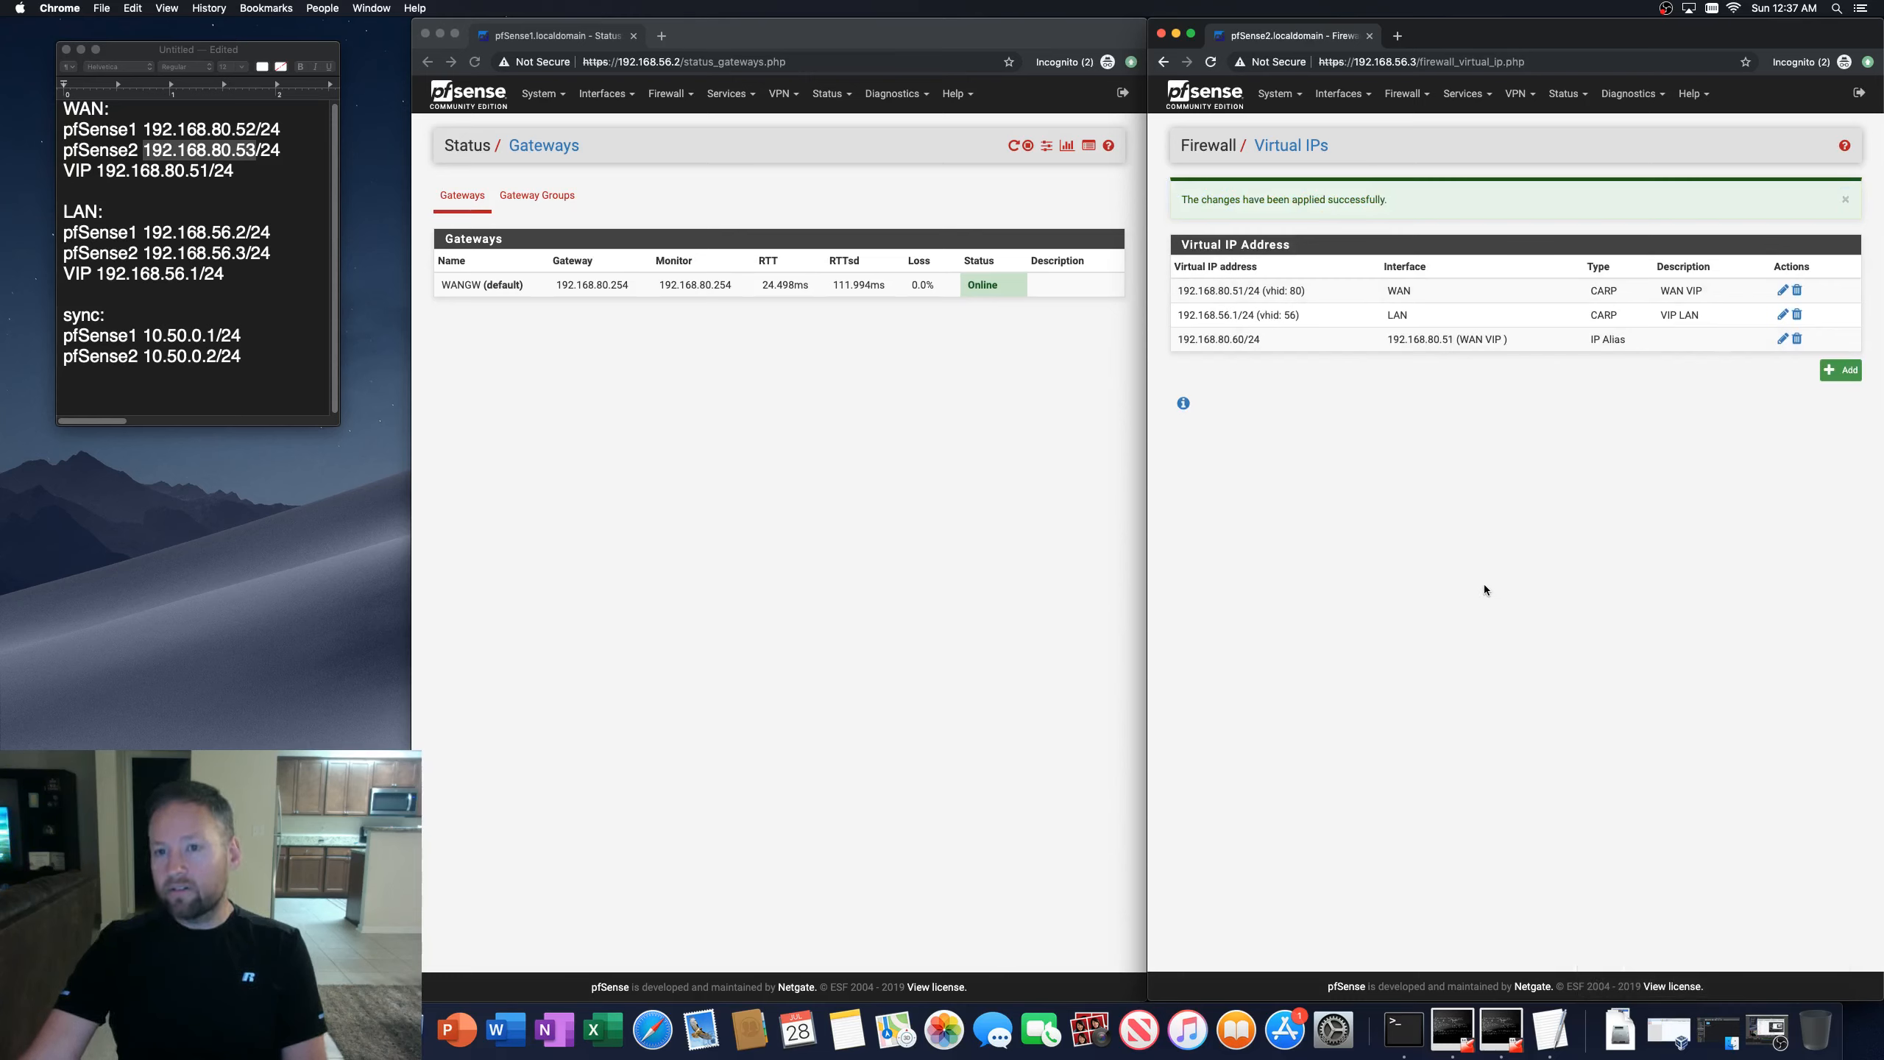
Step: Check the second firewall's CARP status and scroll through its general system log for CARP state entries
click(1562, 93)
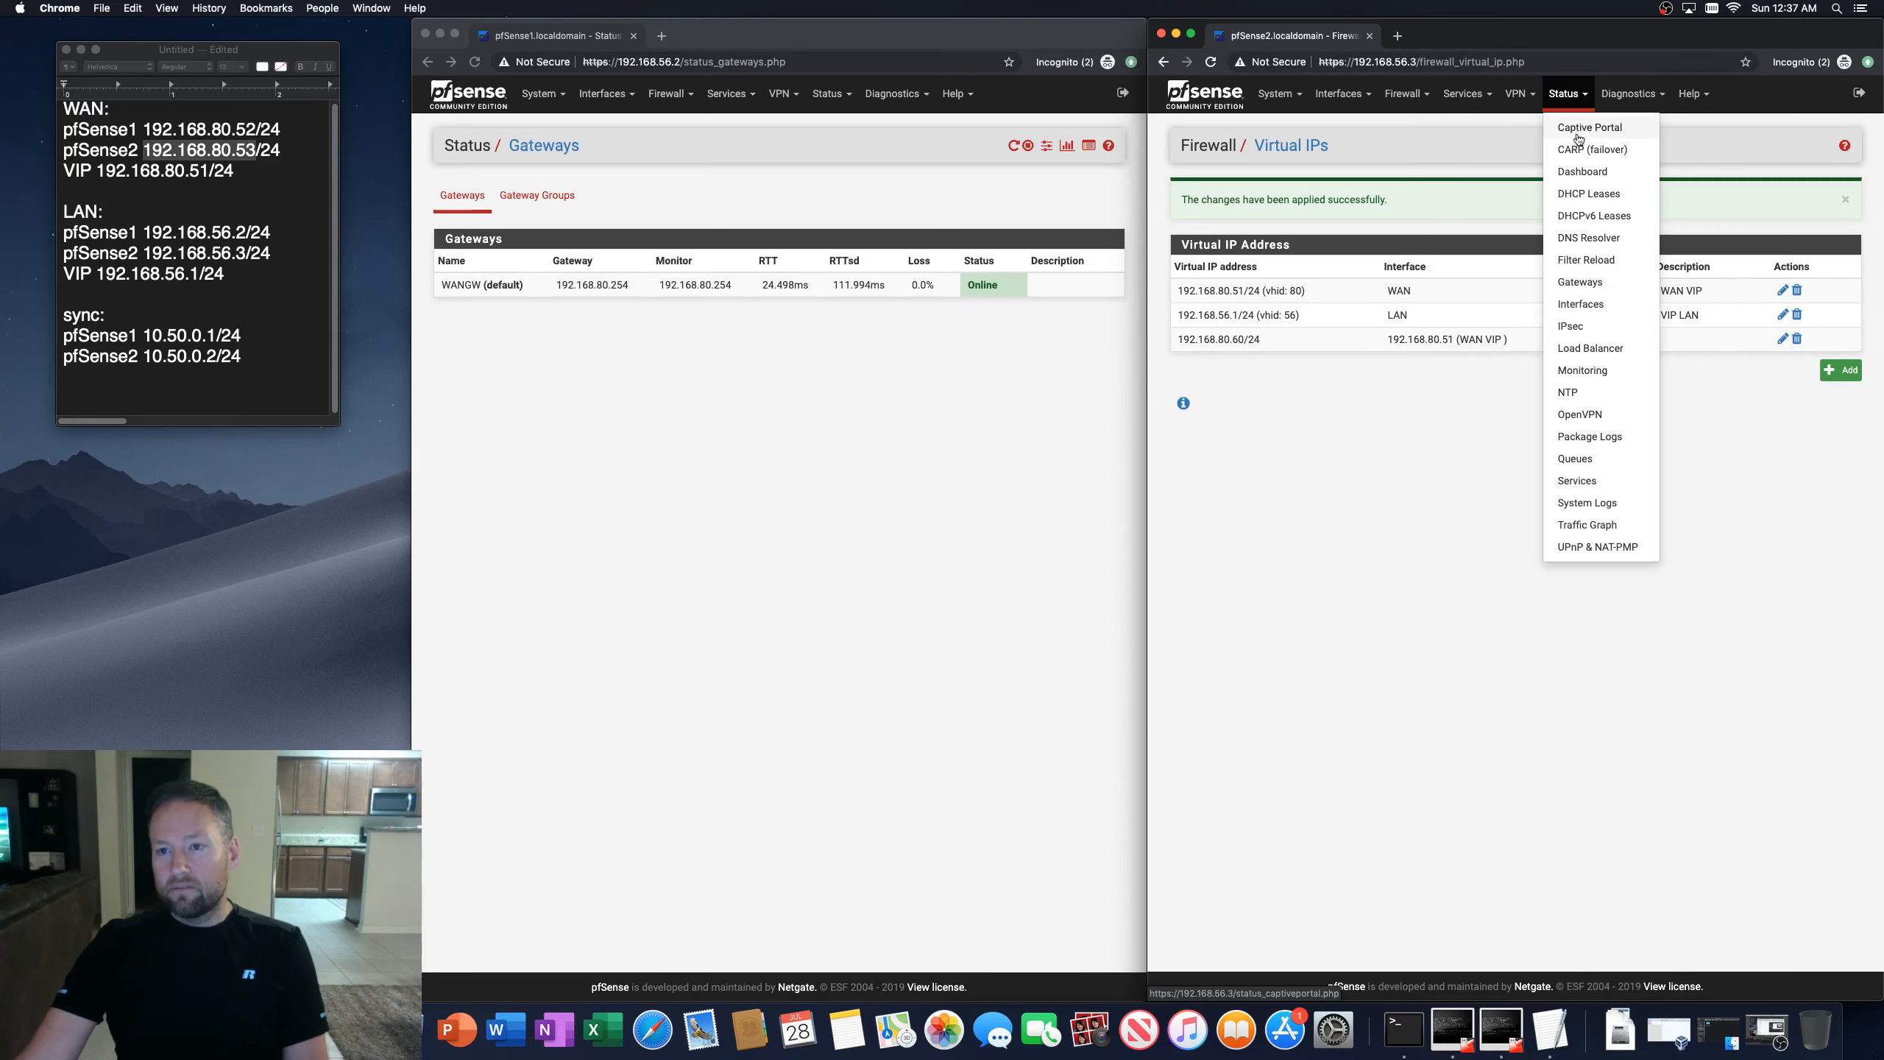
click(1577, 141)
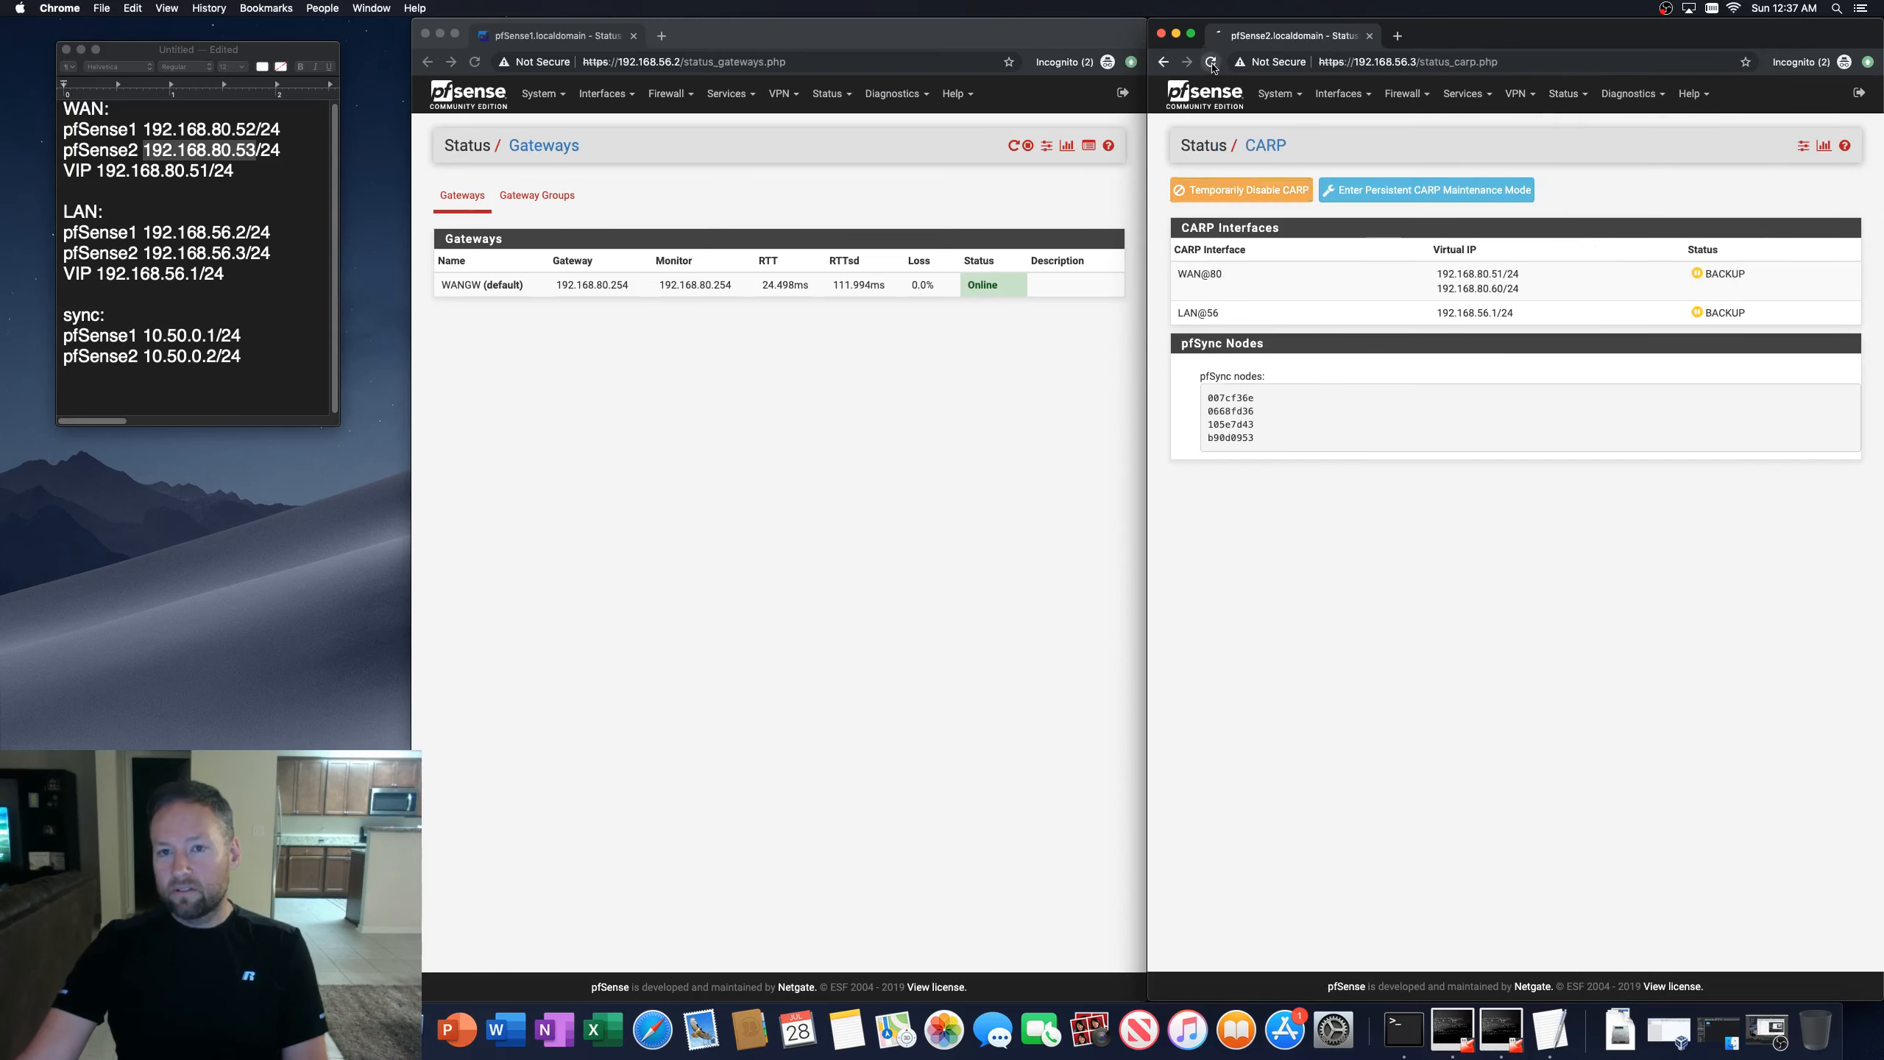
click(1564, 93)
click(1587, 503)
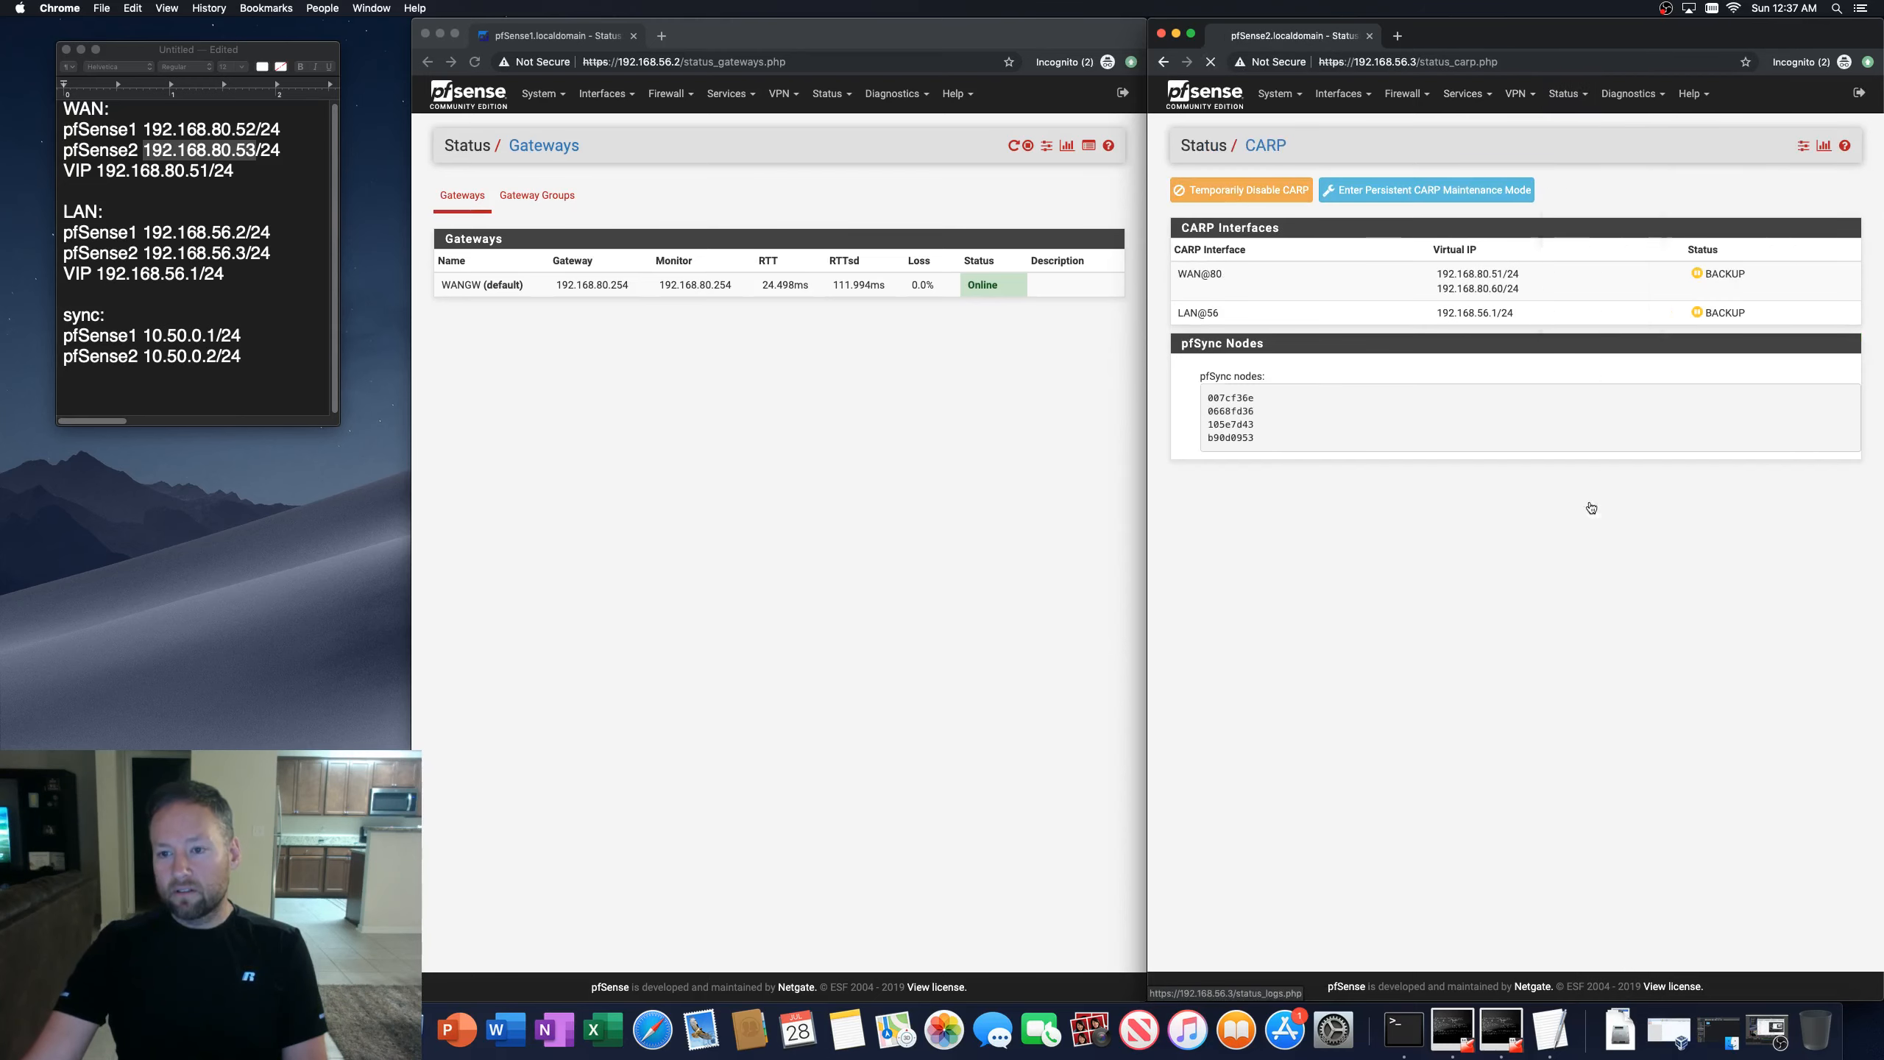
scroll(1363, 720, down, 15)
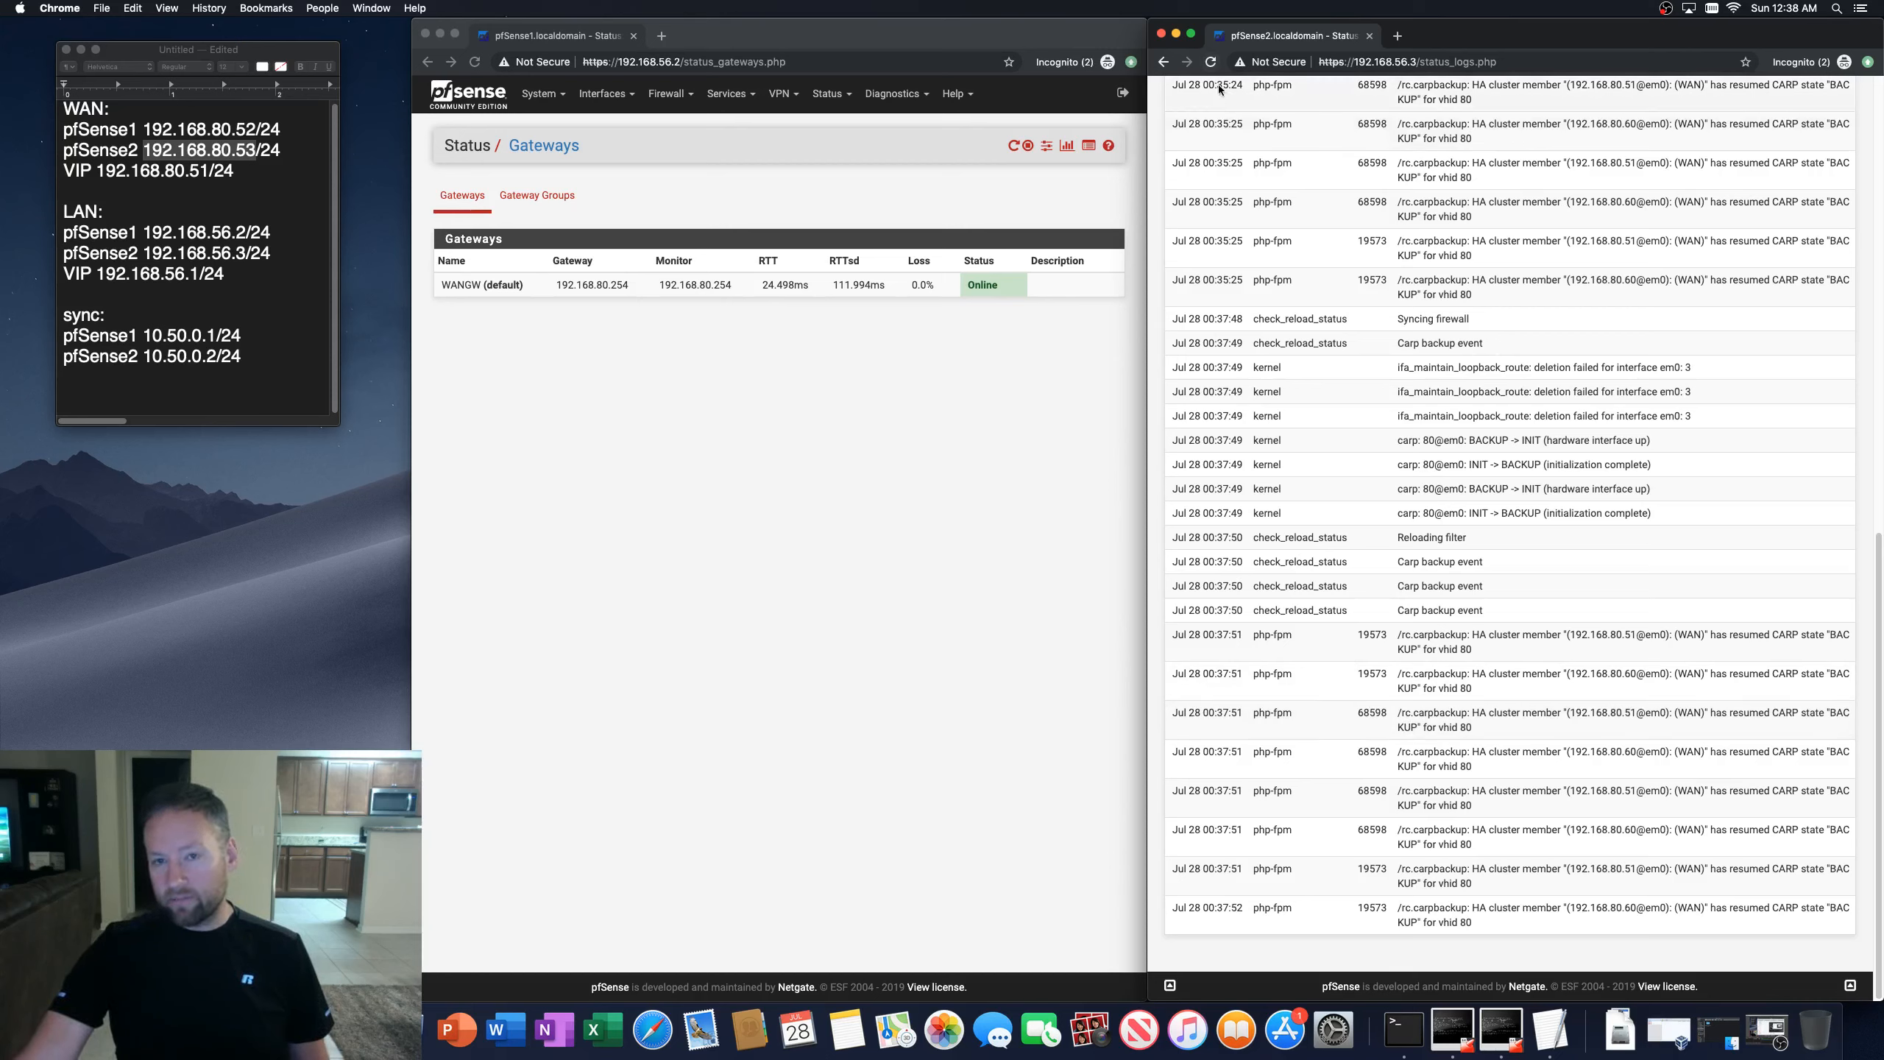
click(1211, 66)
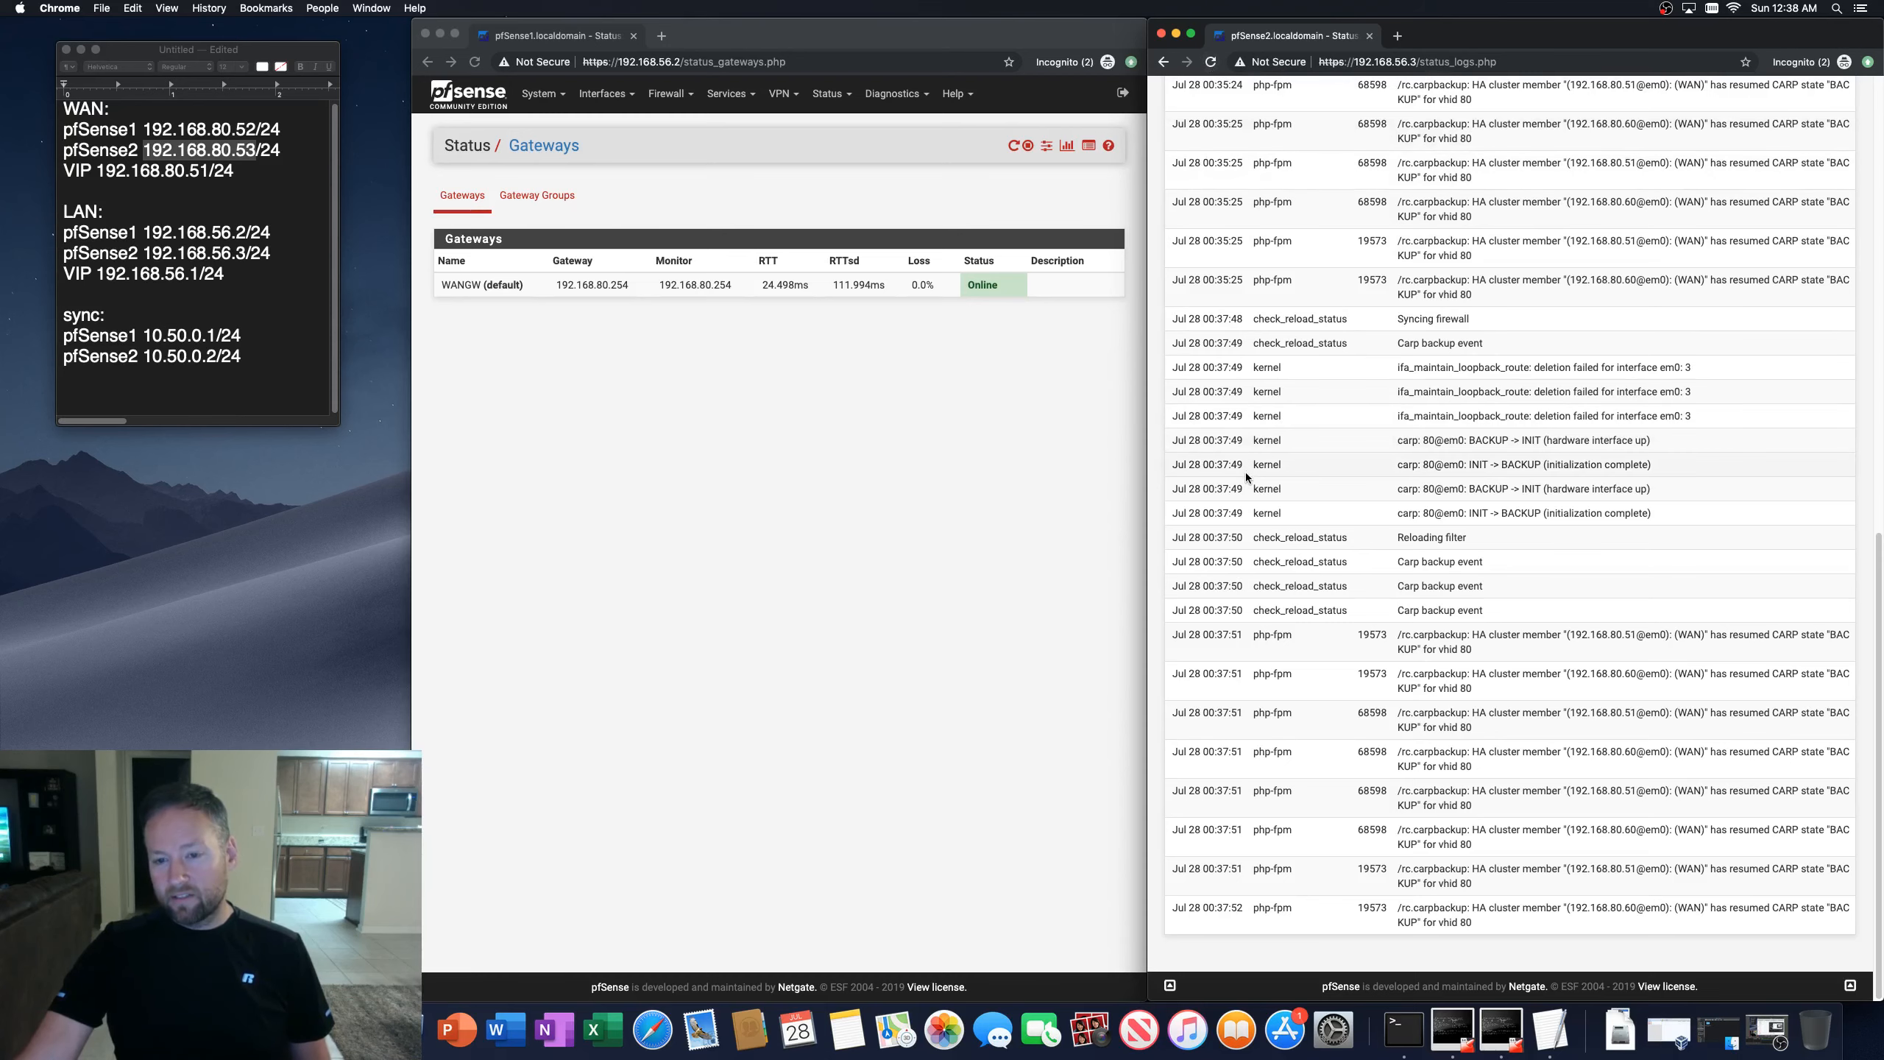
scroll(1246, 471, up, 10)
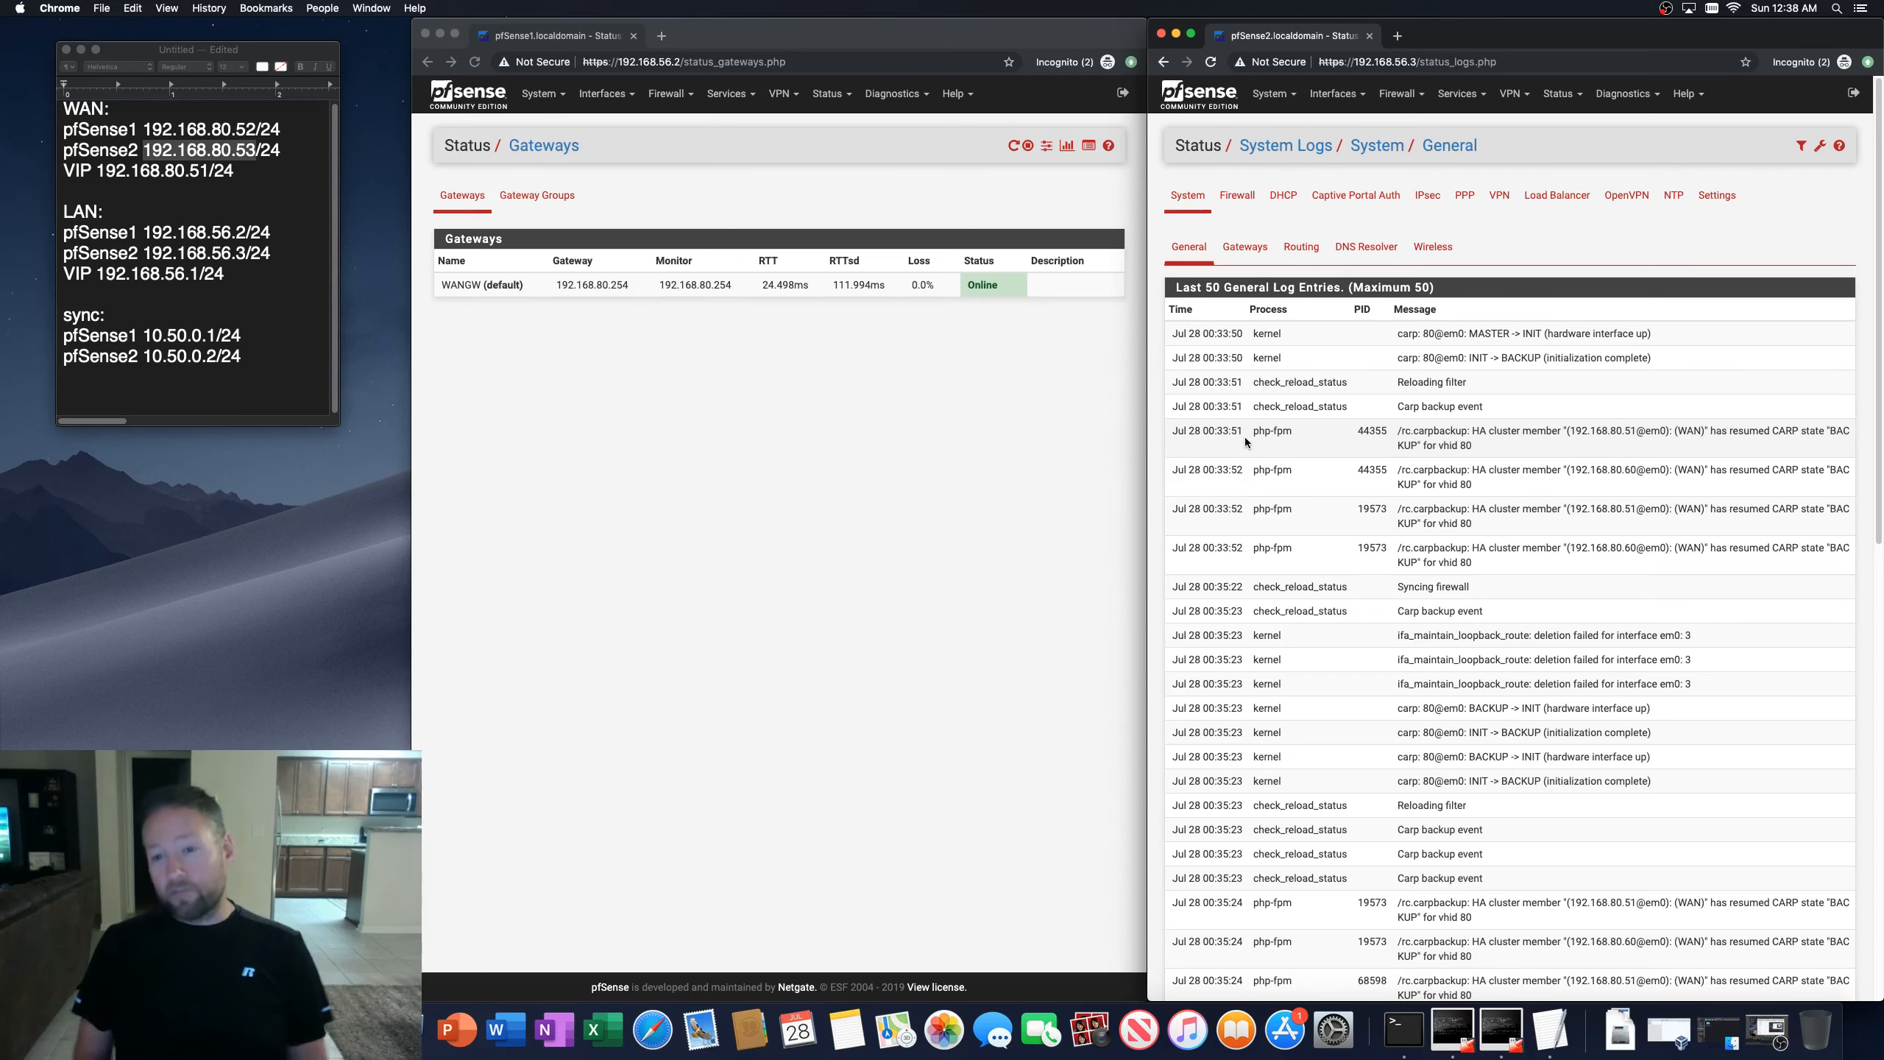
scroll(1311, 524, down, 15)
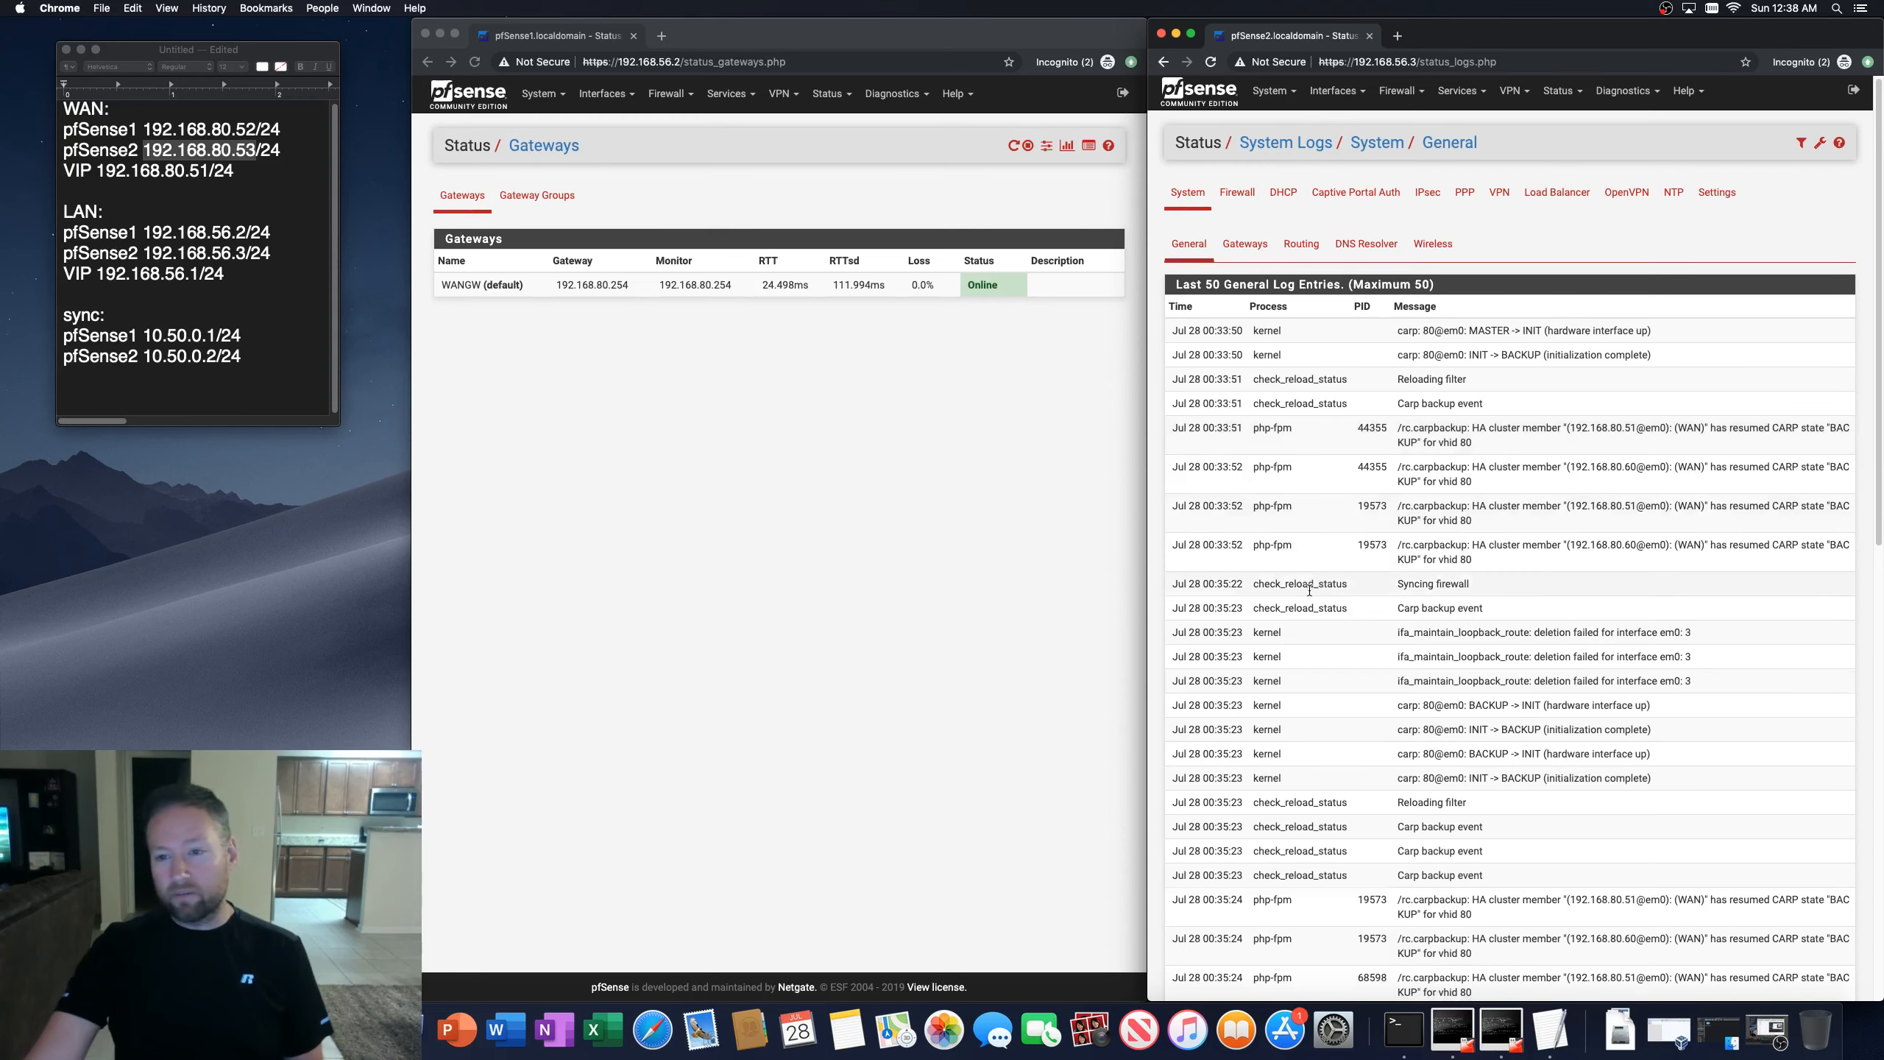
click(1211, 63)
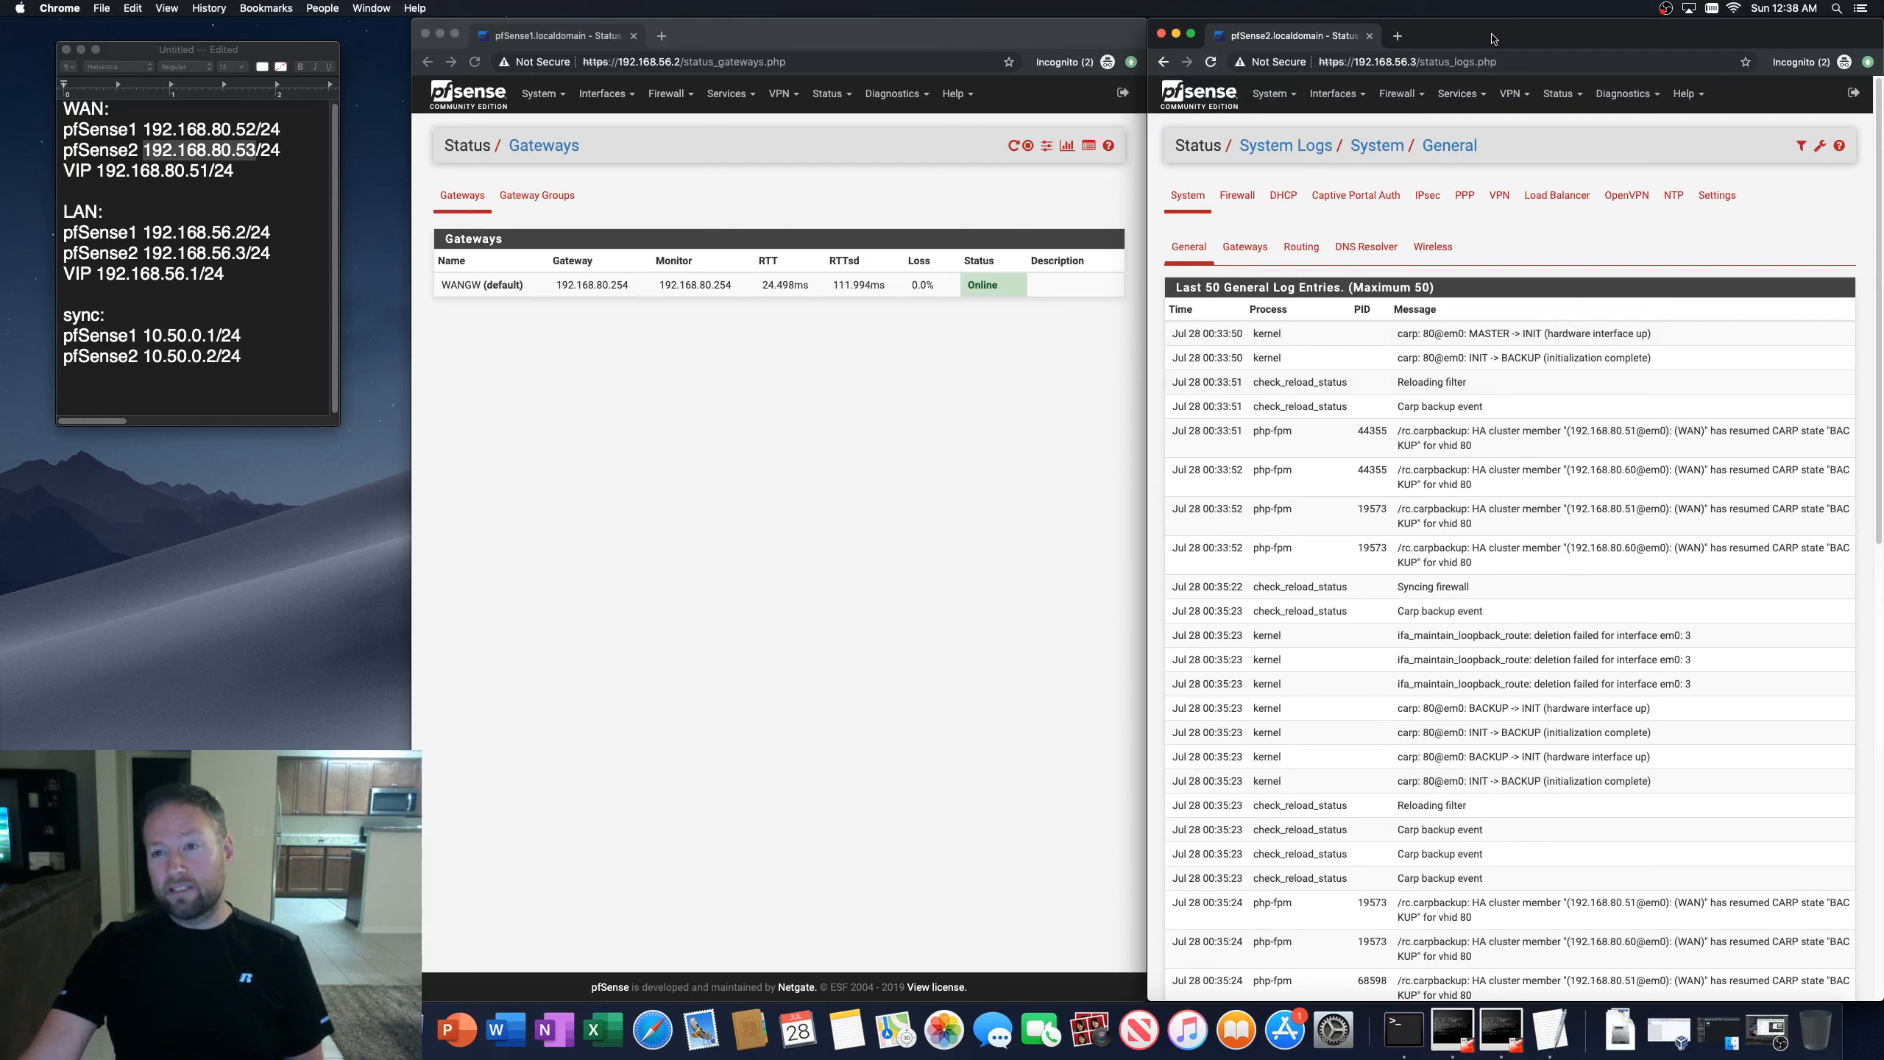
click(1560, 94)
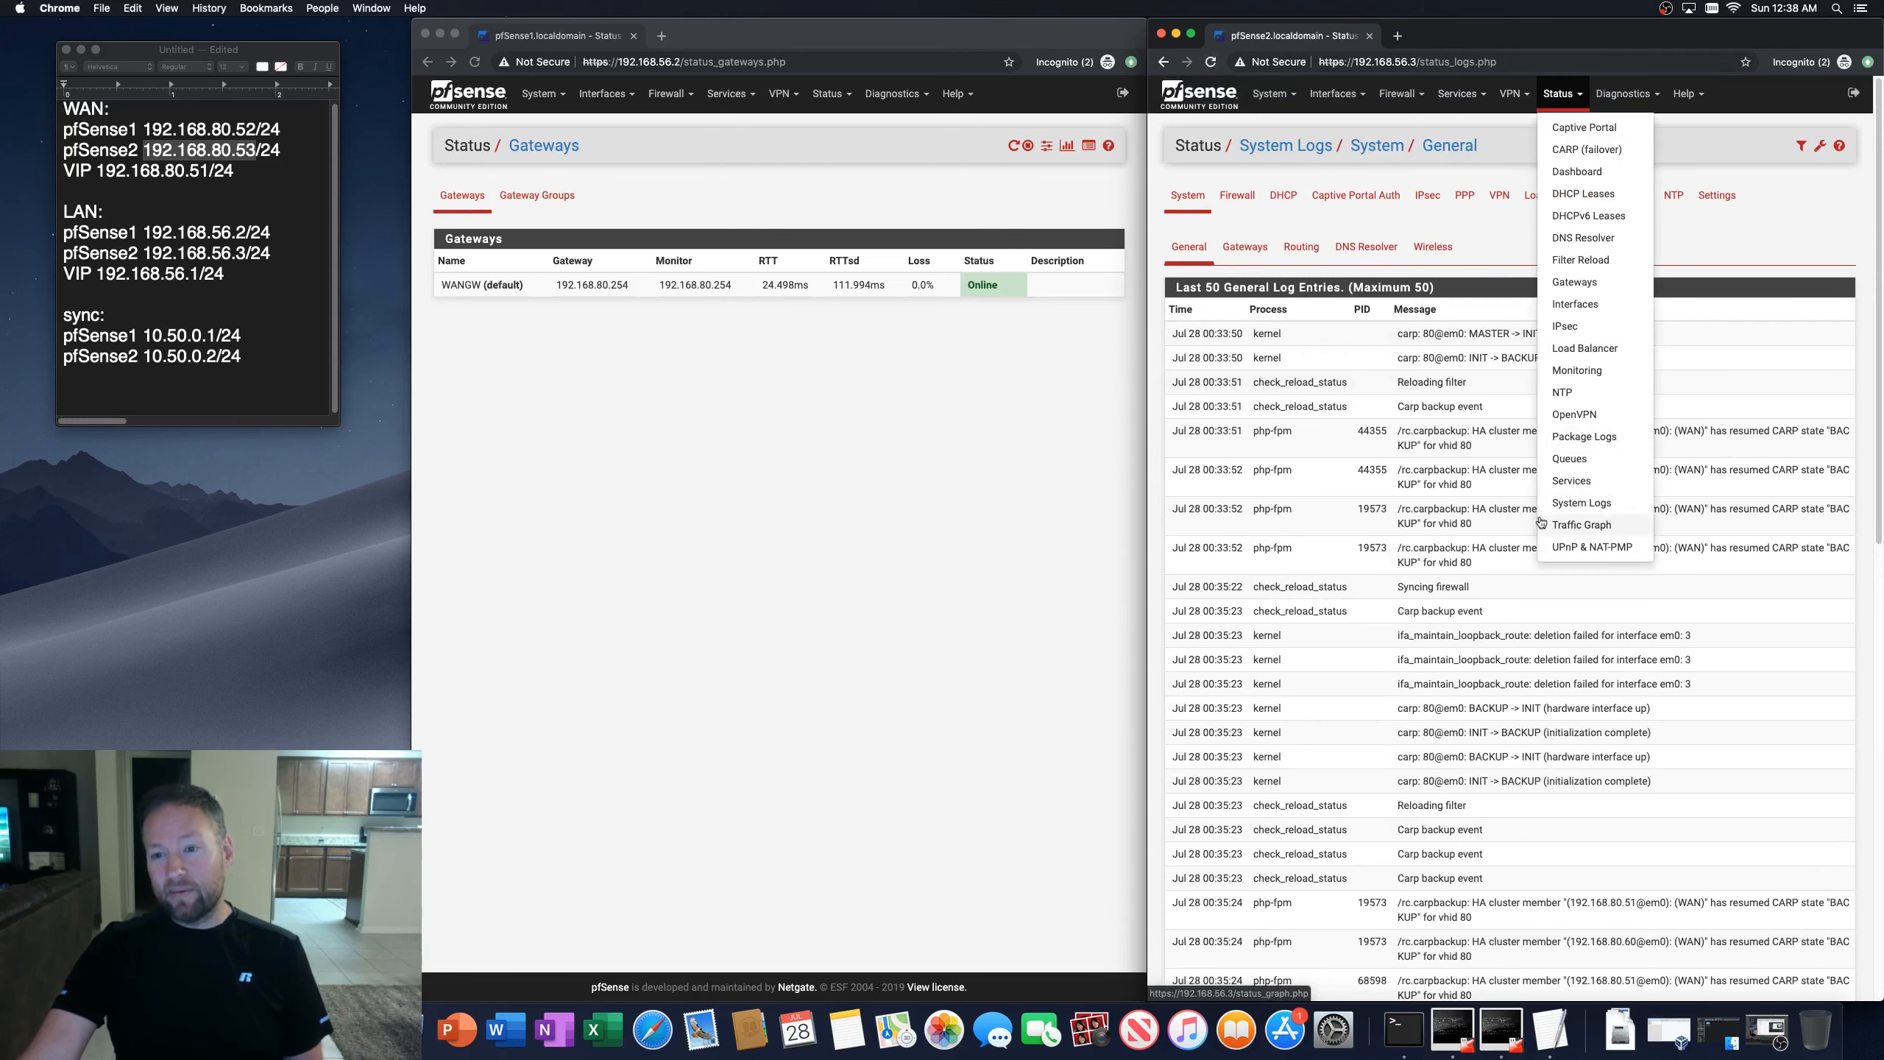
click(1412, 243)
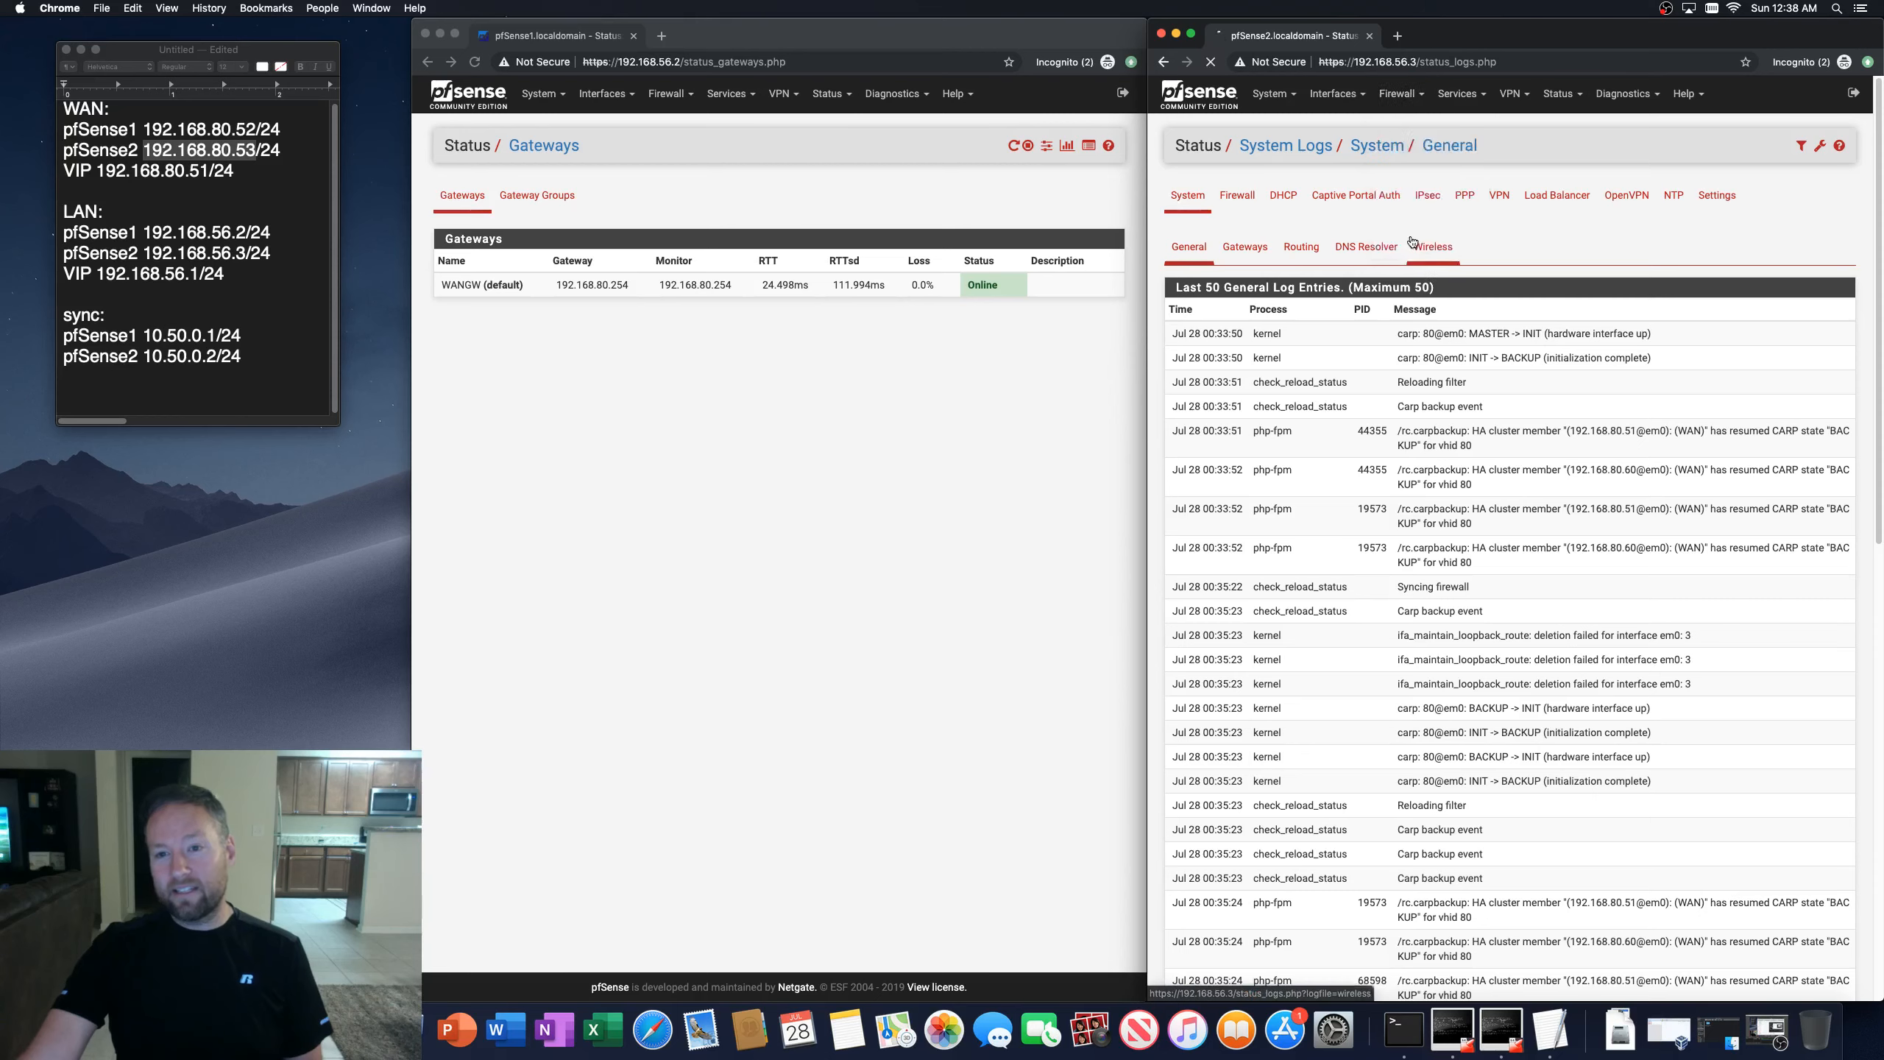
Step: Set the second firewall's WAN CARP virtual IP advertising skew to 110, save and apply, and dismiss the notice
click(1782, 234)
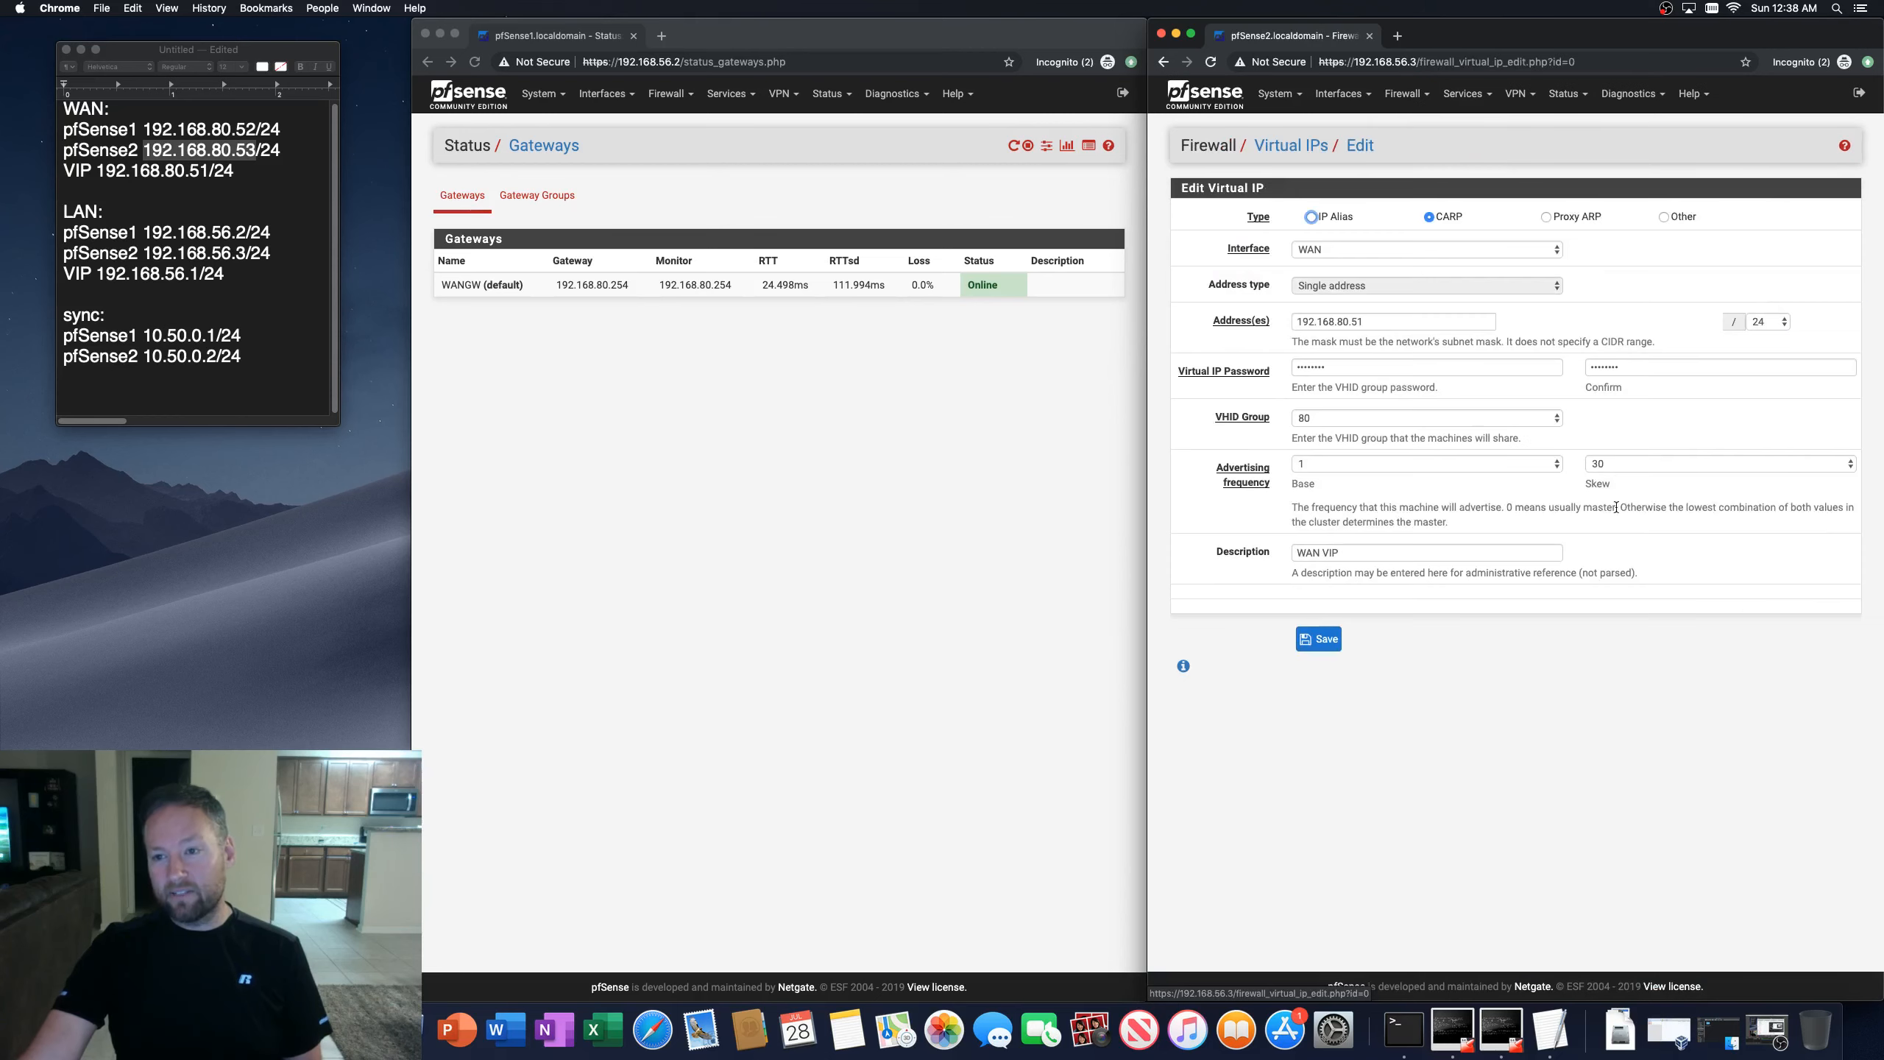
click(1627, 462)
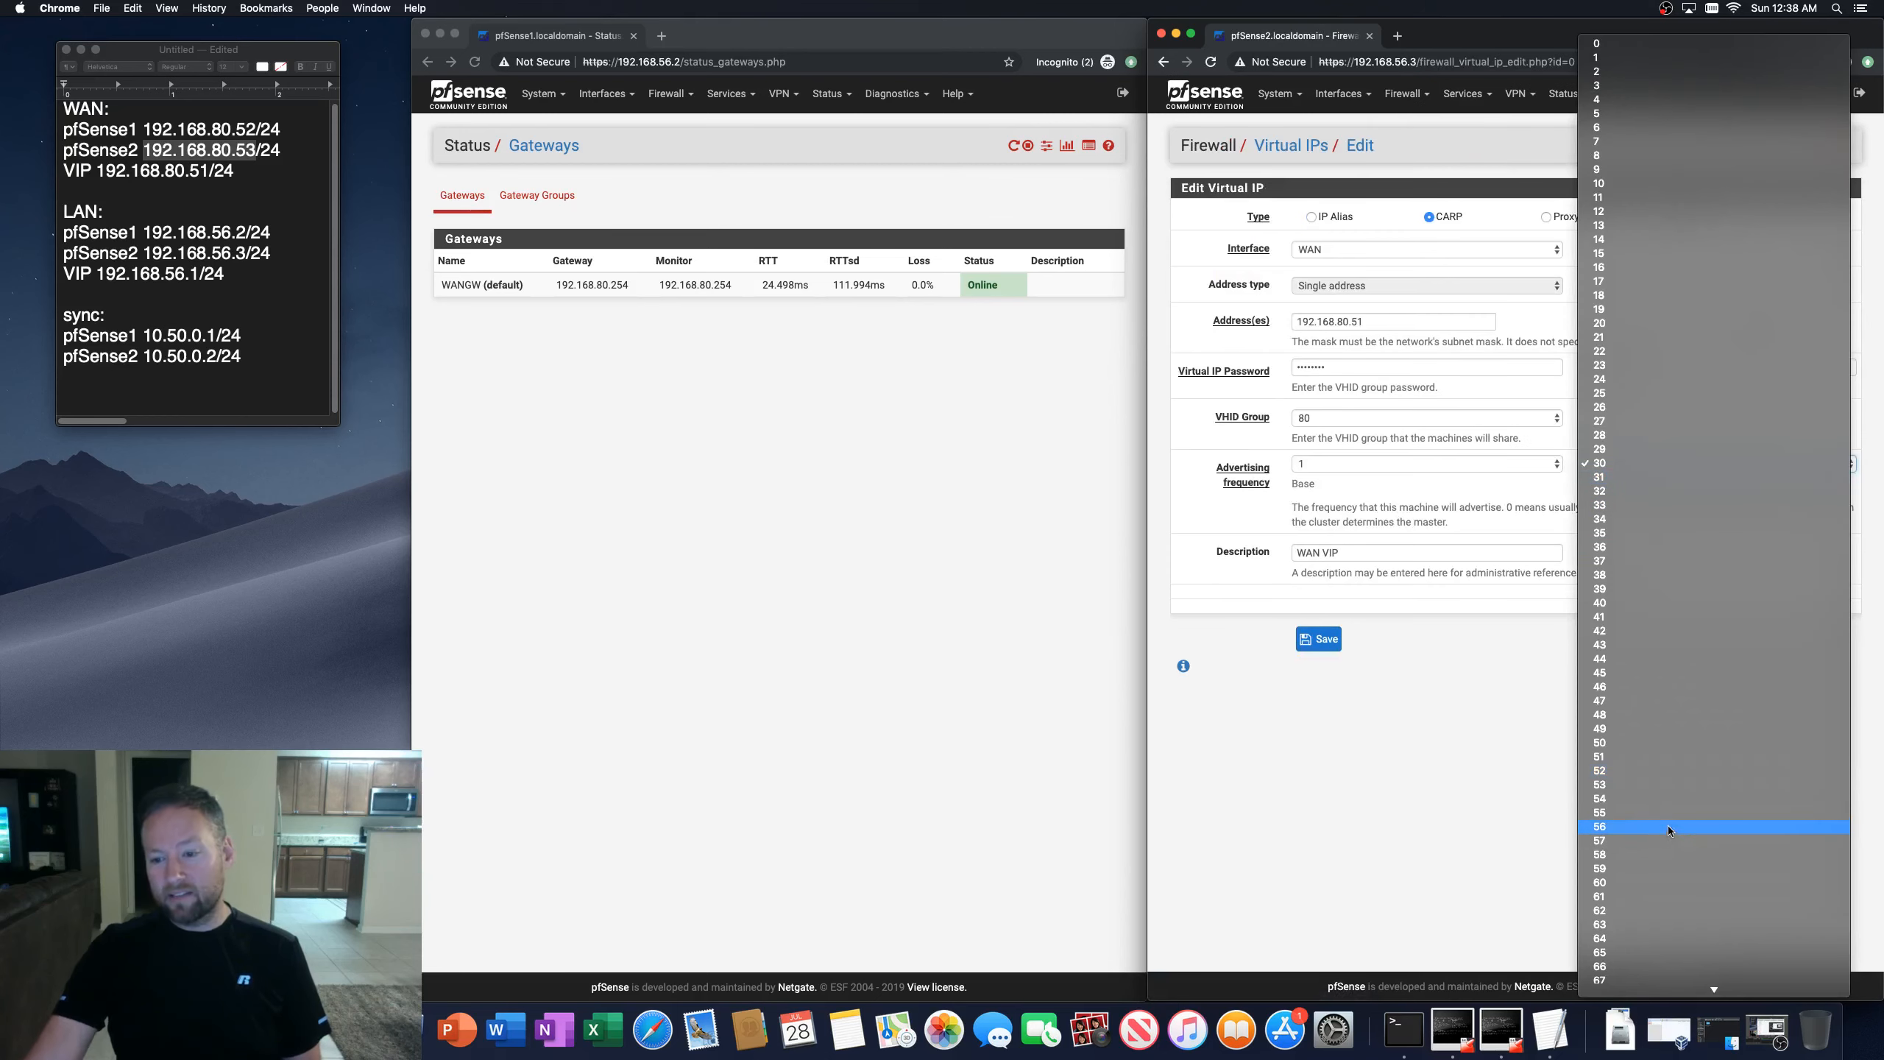
scroll(1648, 849, down, 5)
scroll(1642, 851, down, 3)
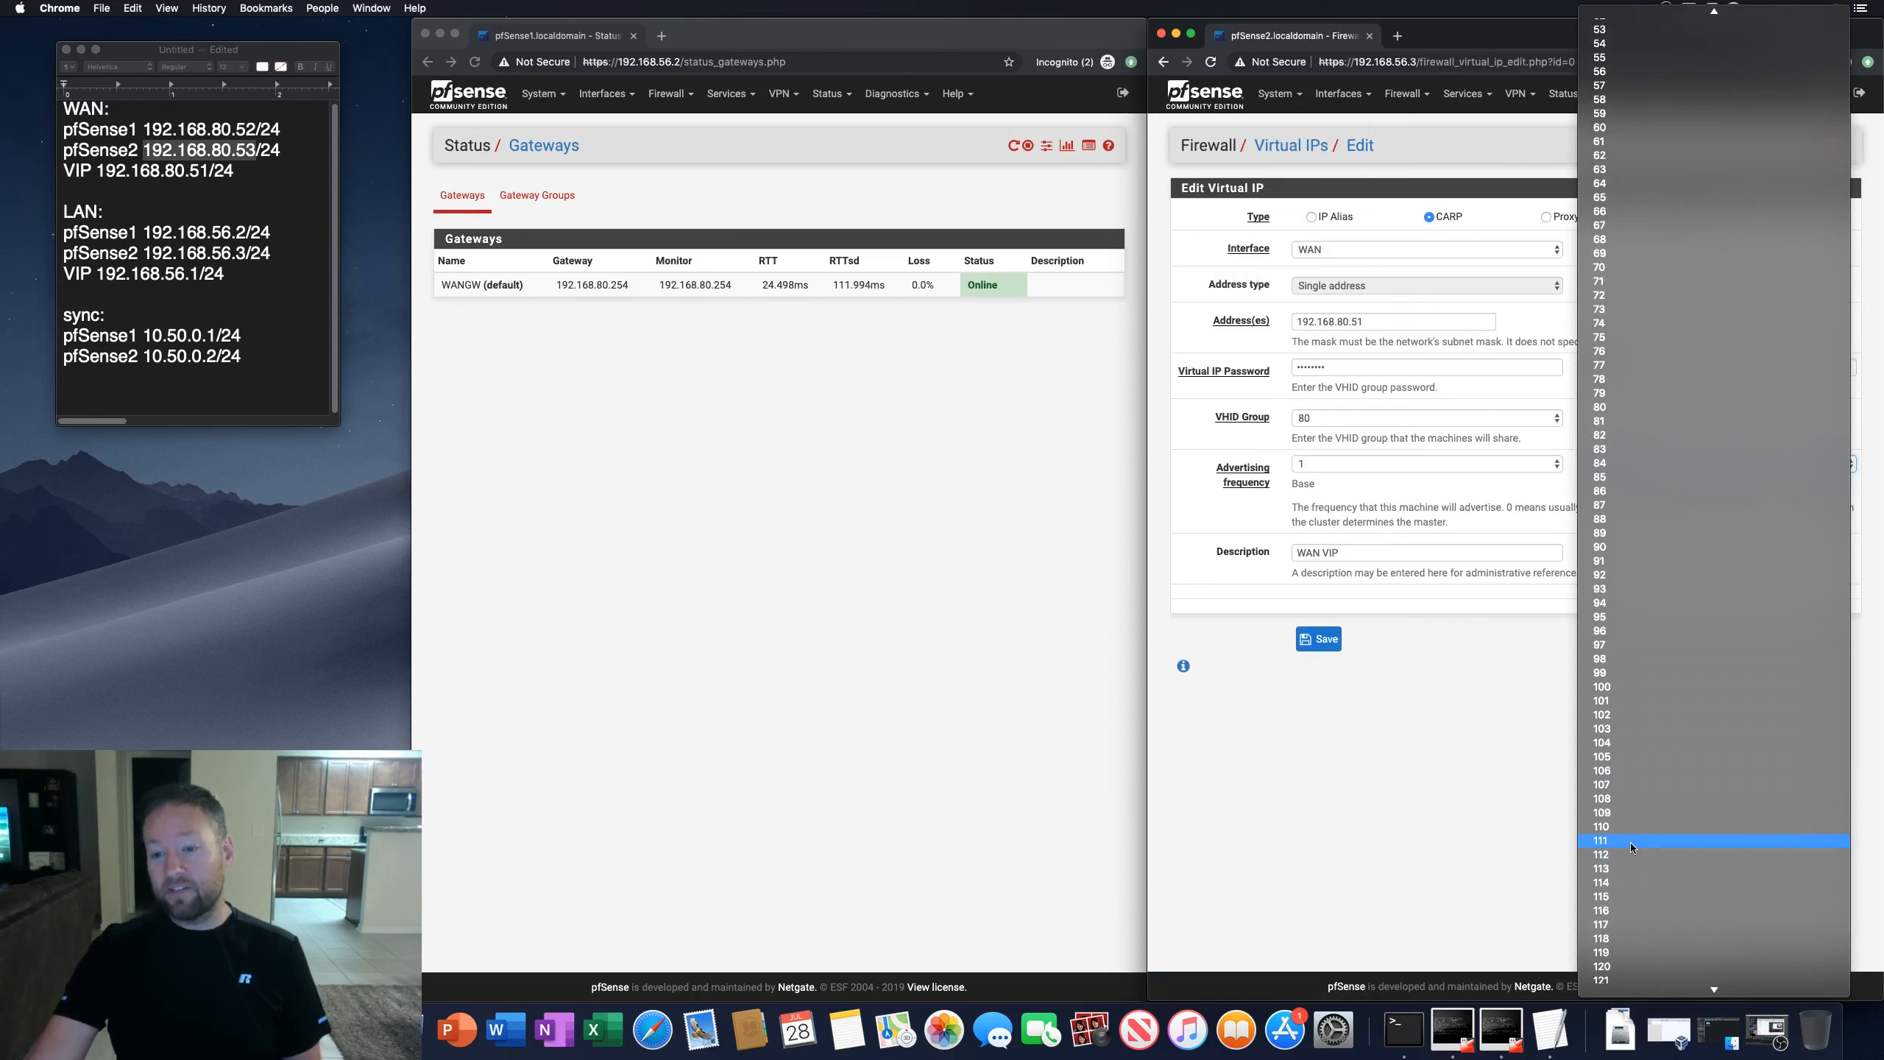
click(1616, 826)
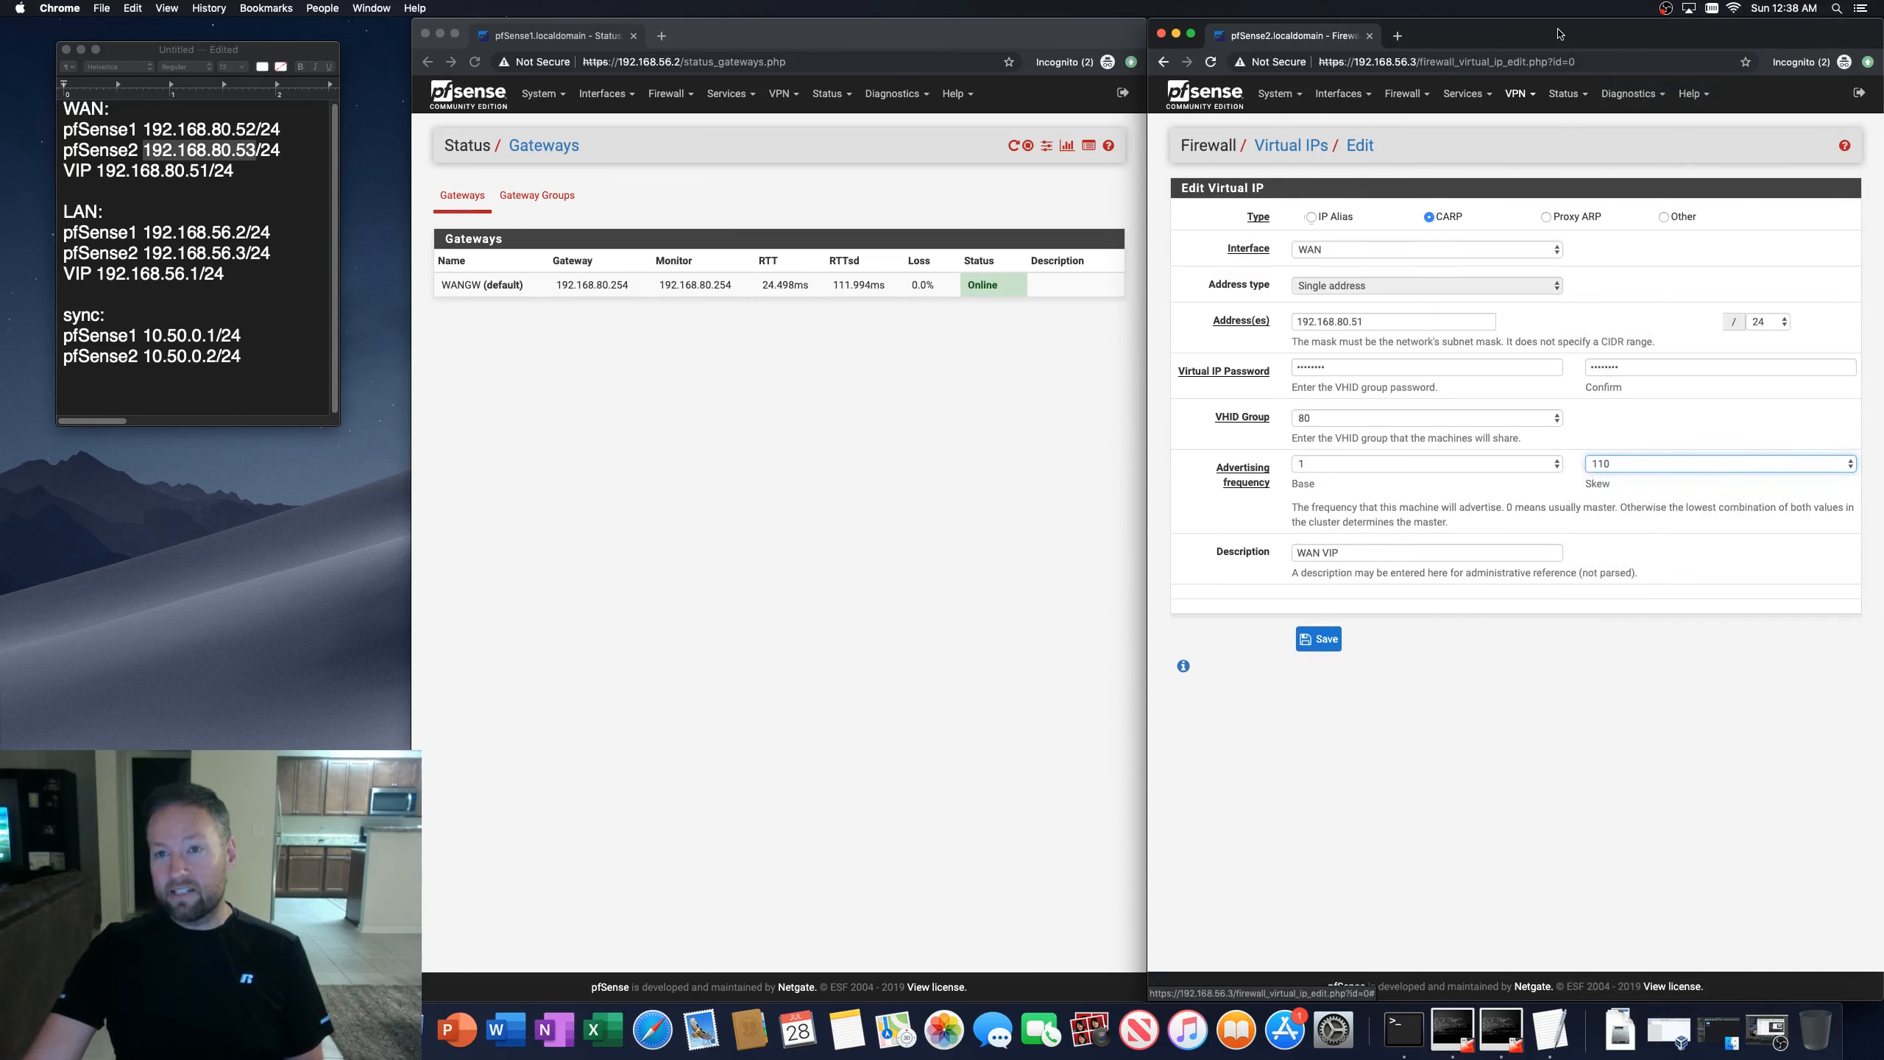
click(1321, 640)
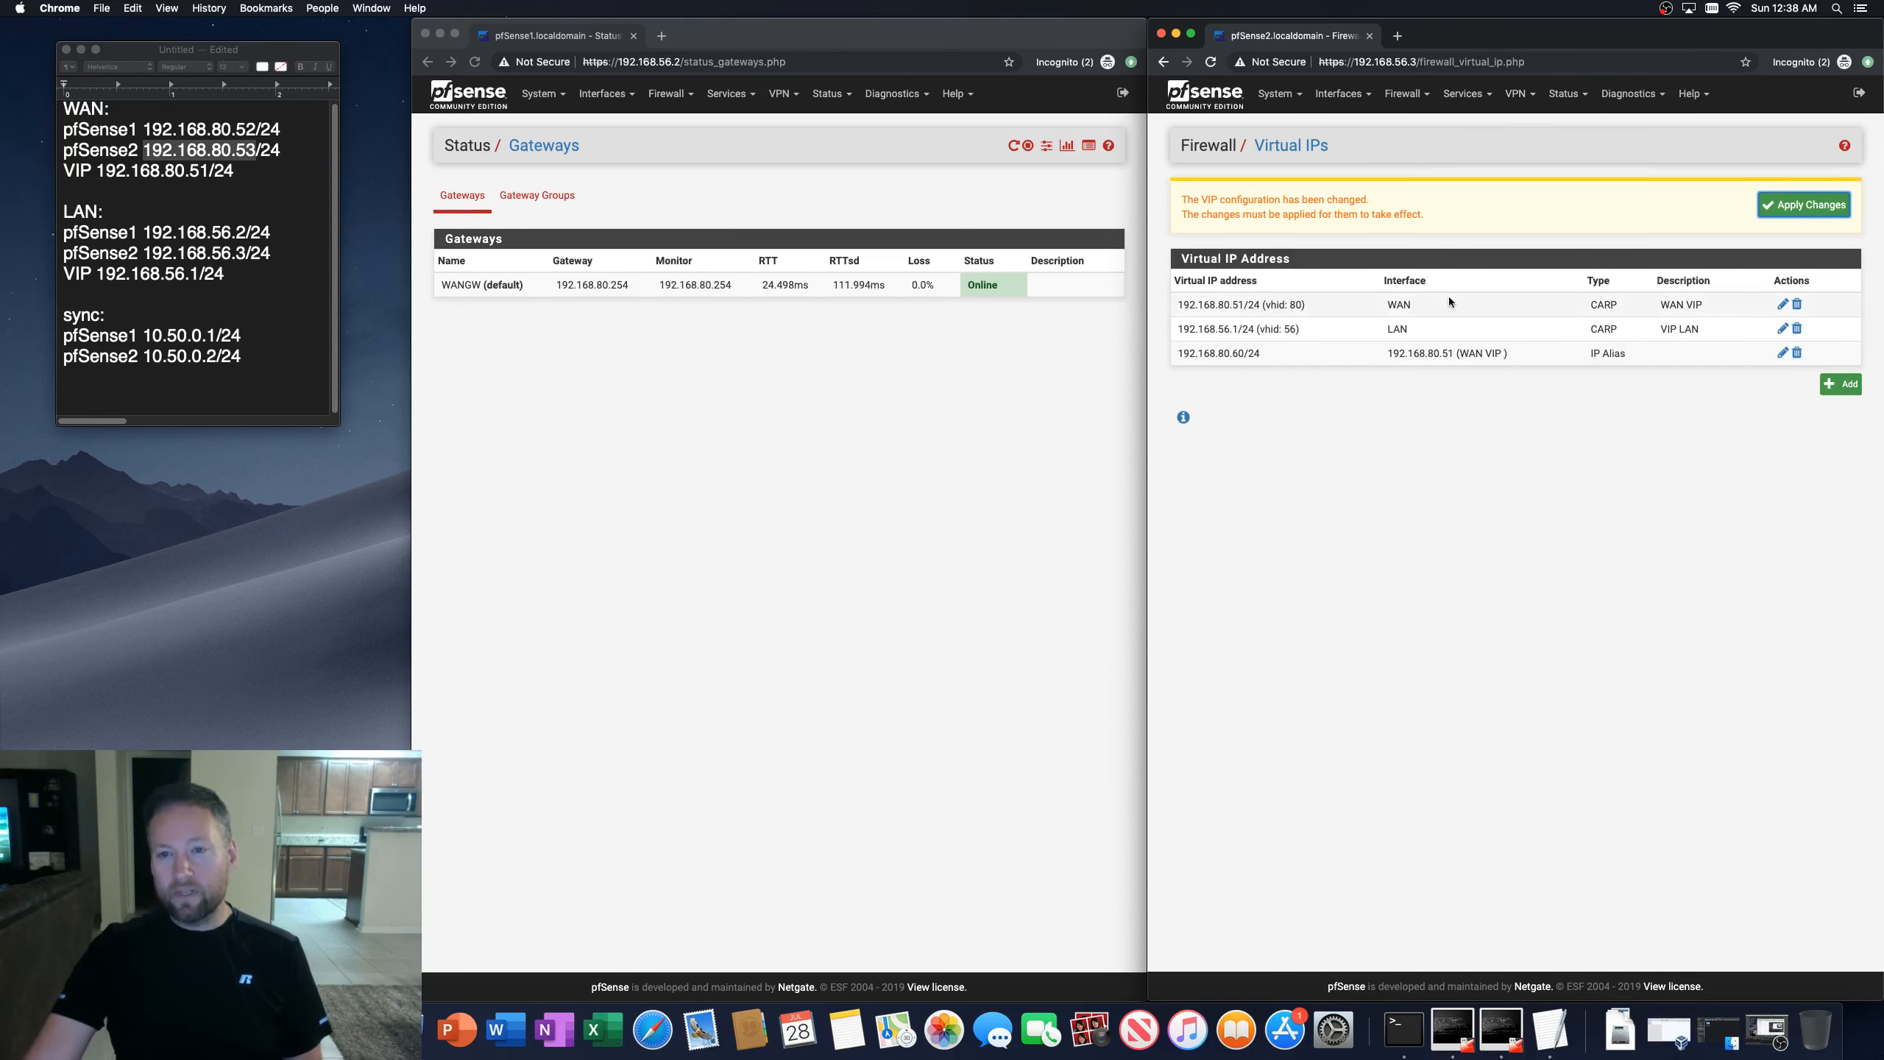
click(1788, 209)
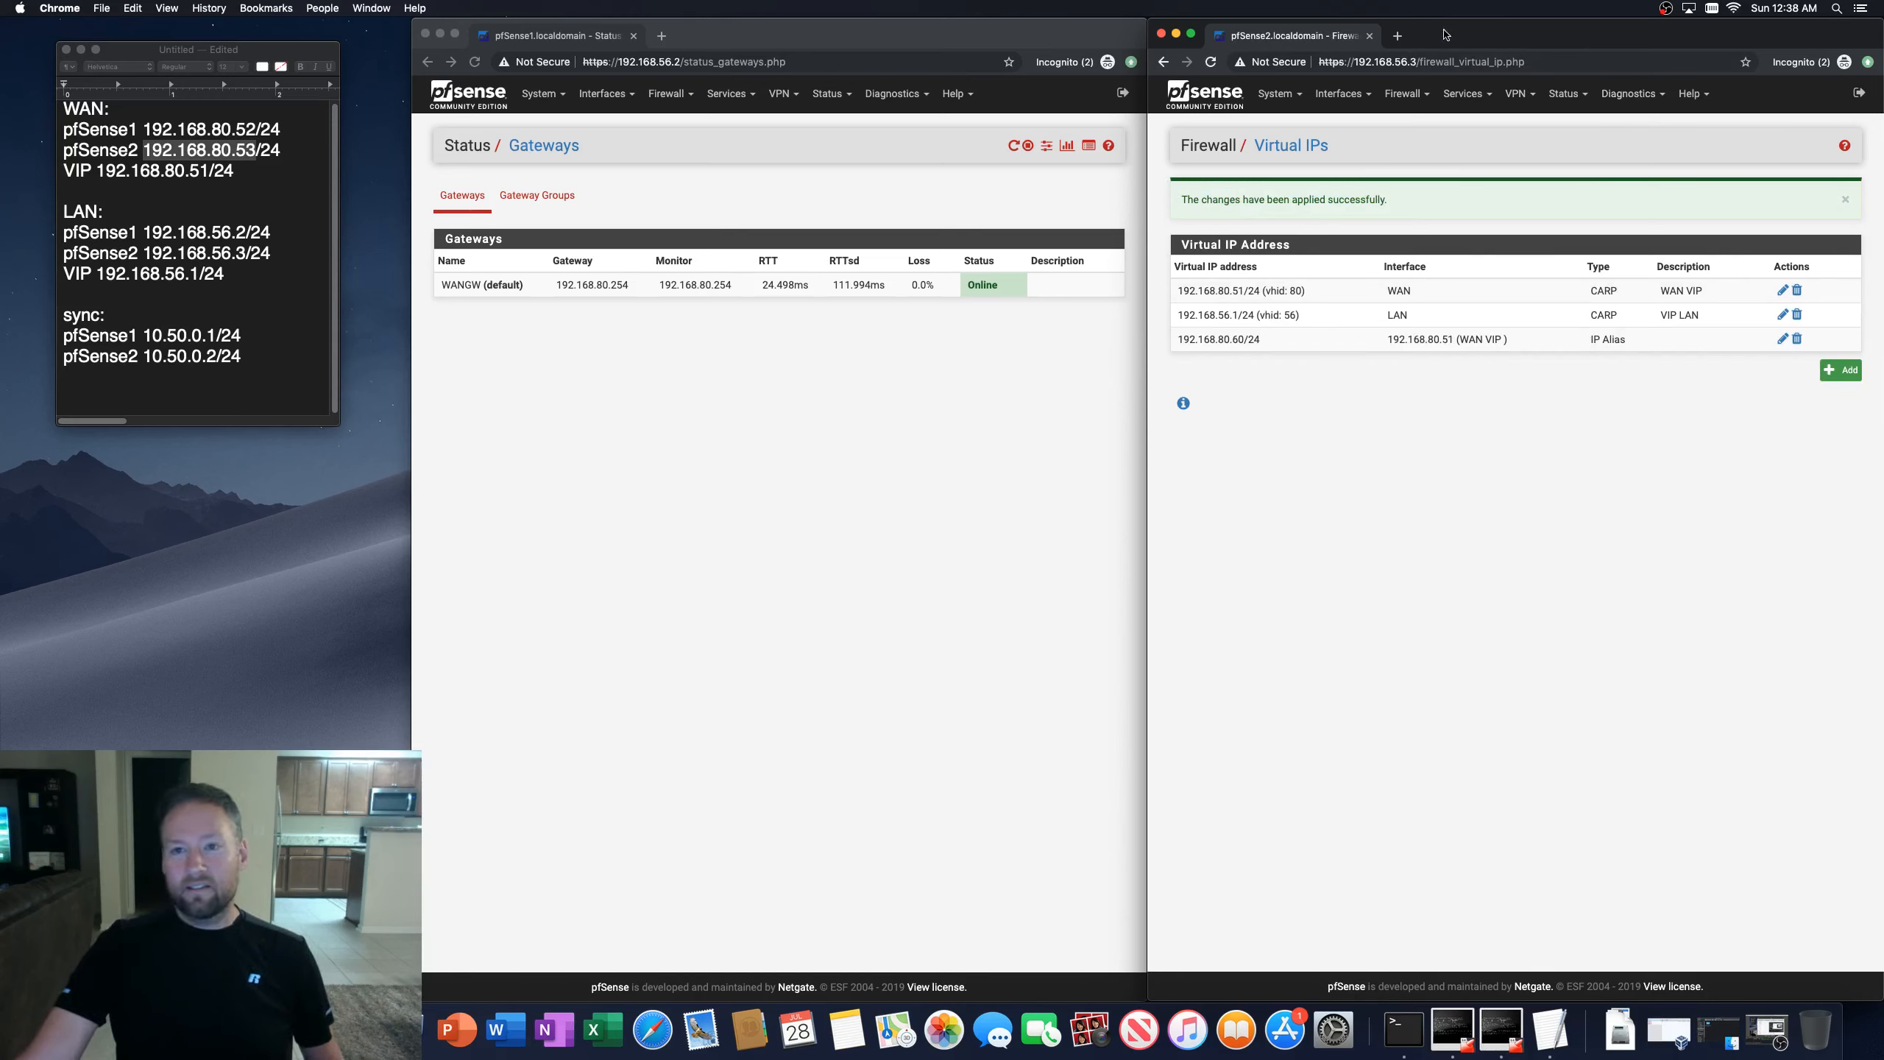
click(988, 49)
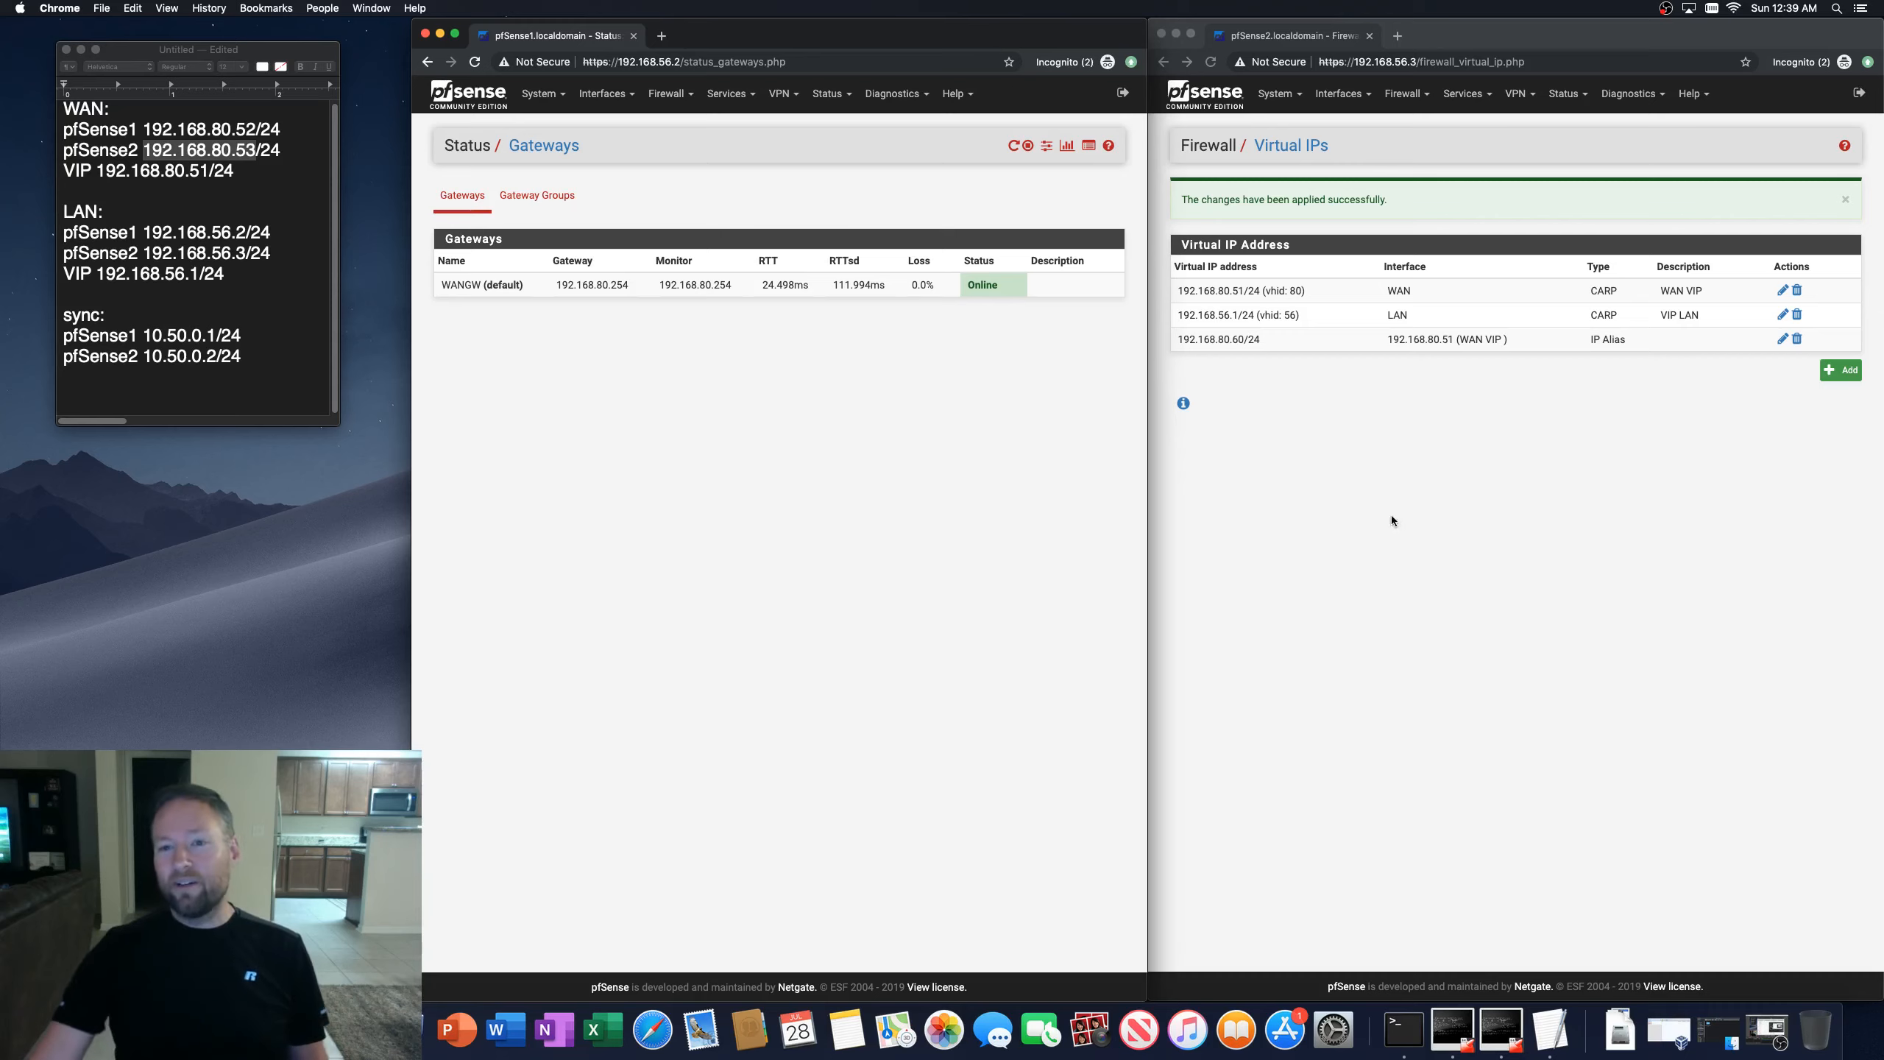
click(1804, 229)
click(1846, 200)
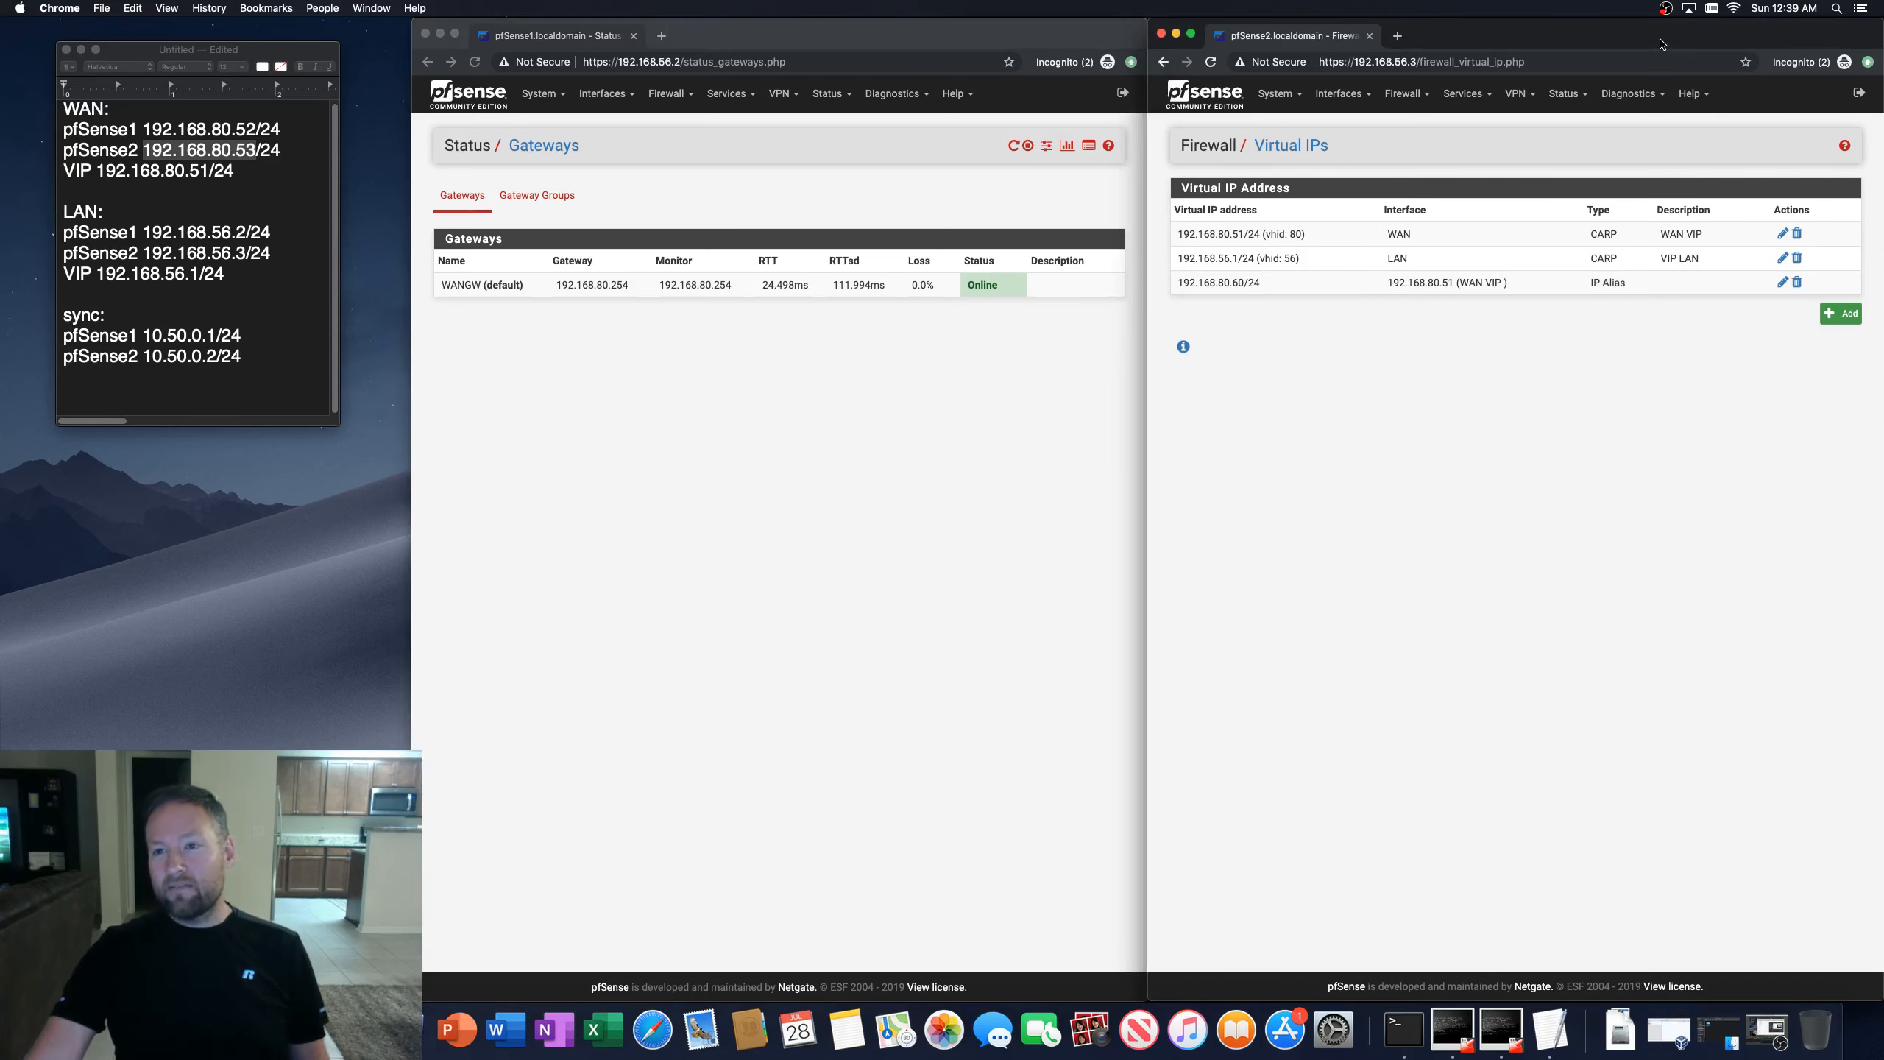